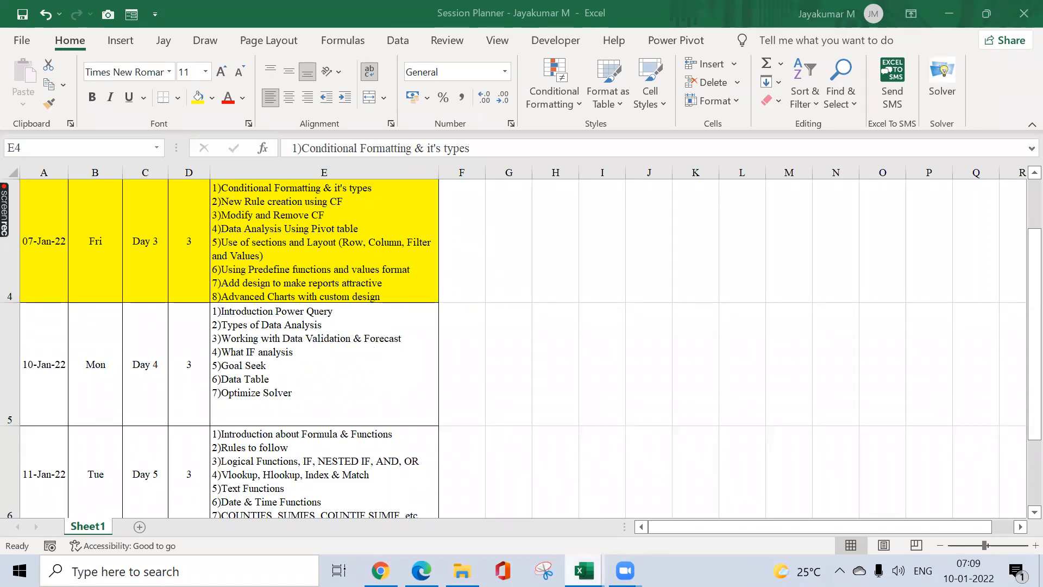
- Switch to the Day 4 - NSEIT workbook and examine the Order Date and Ship Date columns as date fields for filtering
mouse_move(584, 570)
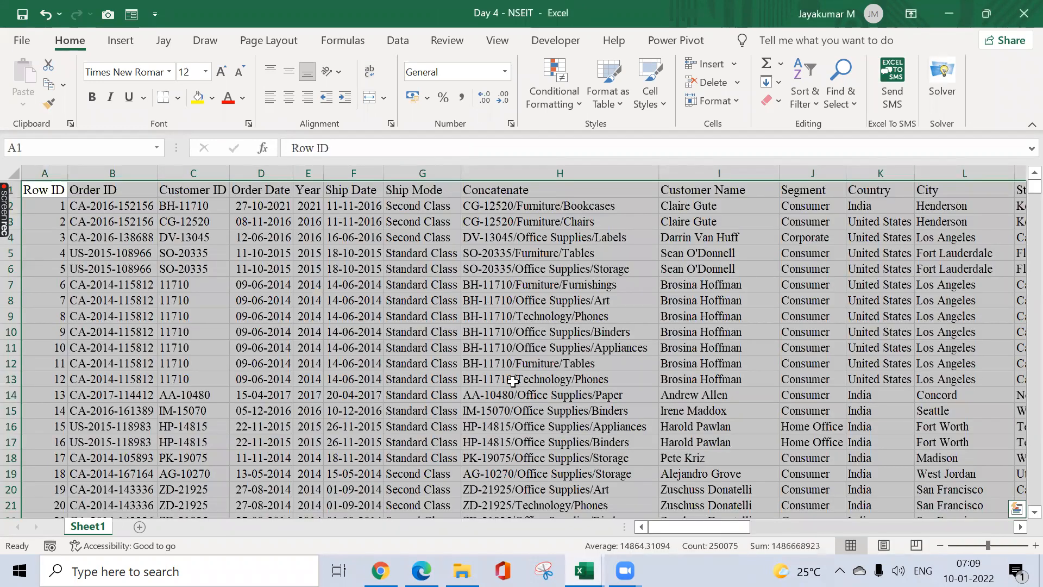
left_click(513, 380)
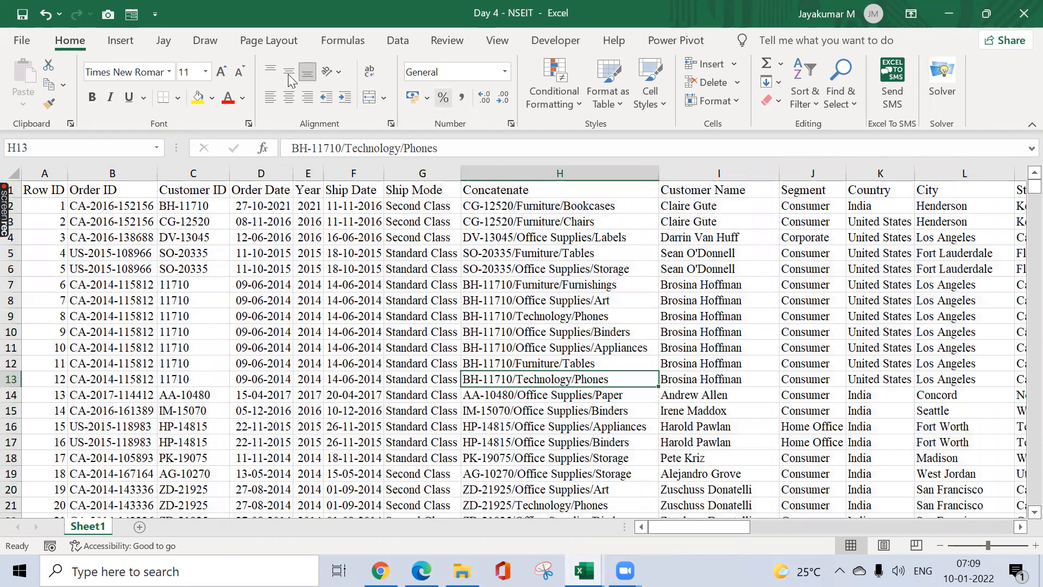
left_click(118, 41)
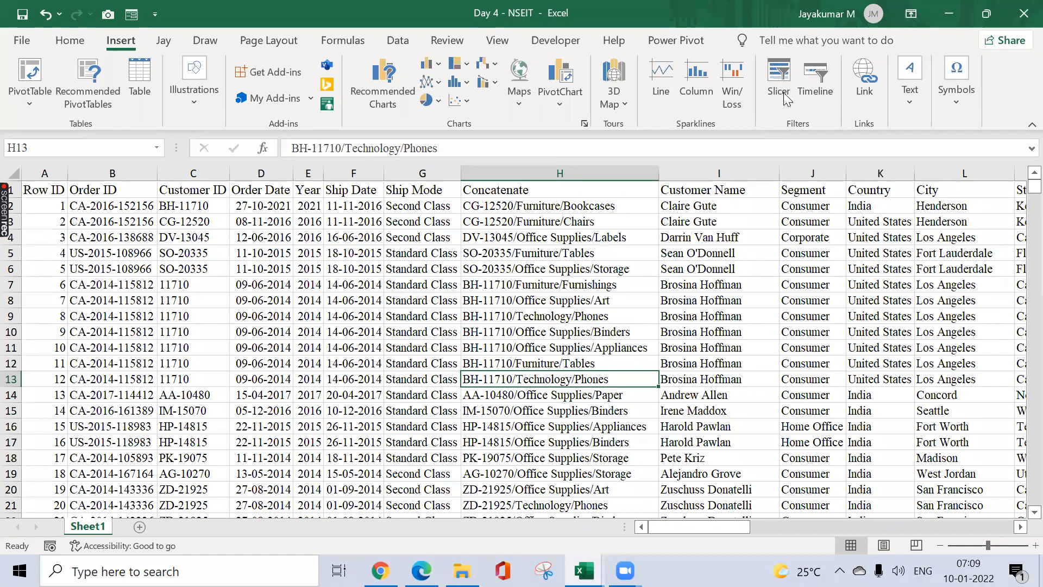
left_click(562, 237)
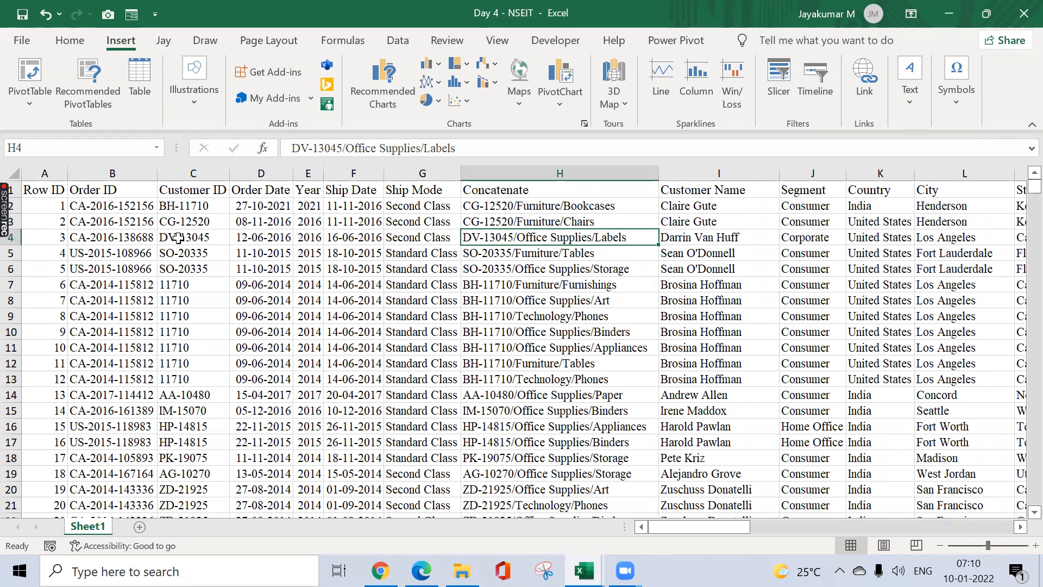
left_click(272, 194)
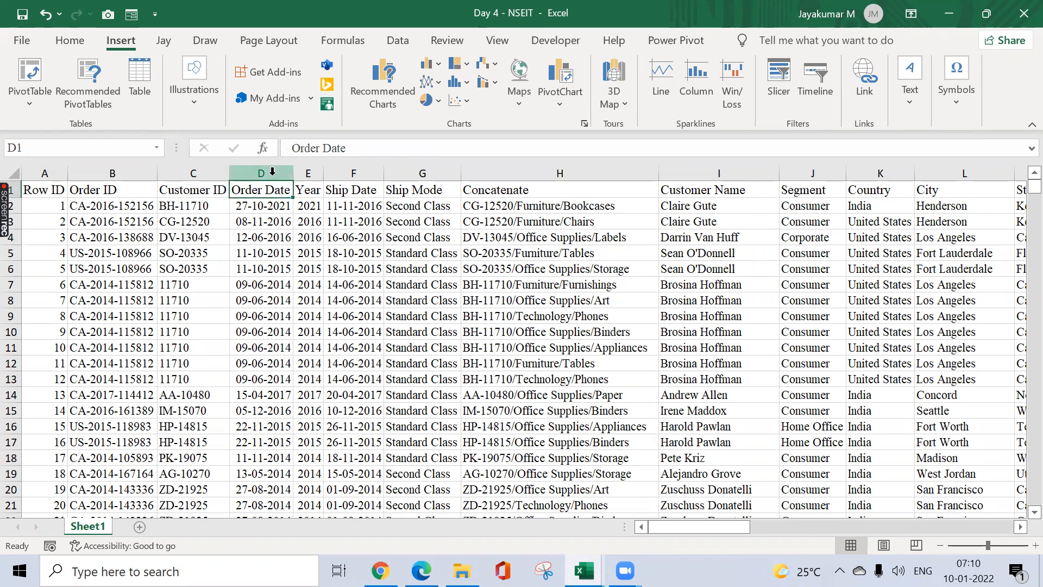
left_click(271, 171)
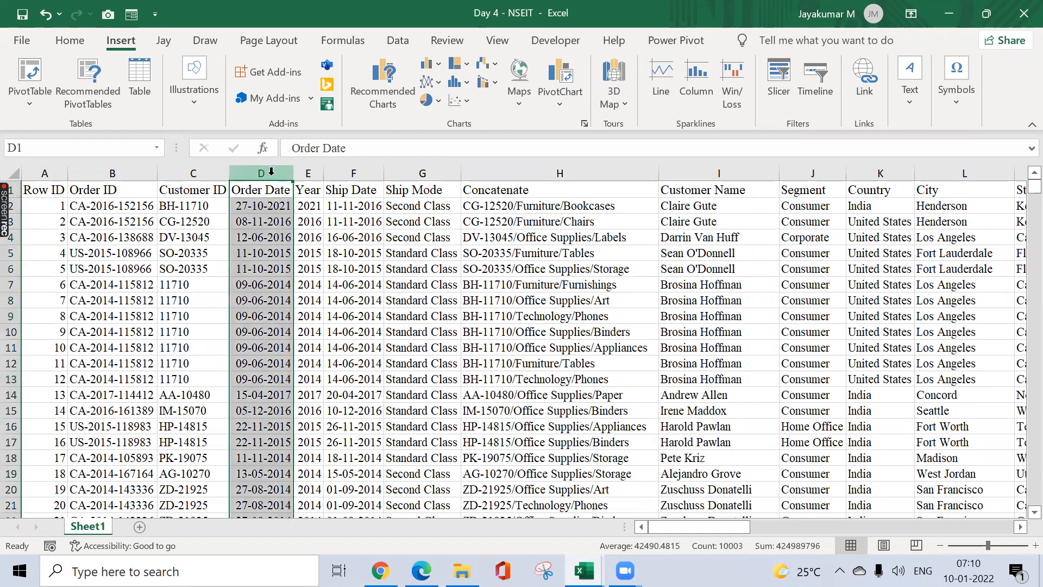
left_click(365, 172)
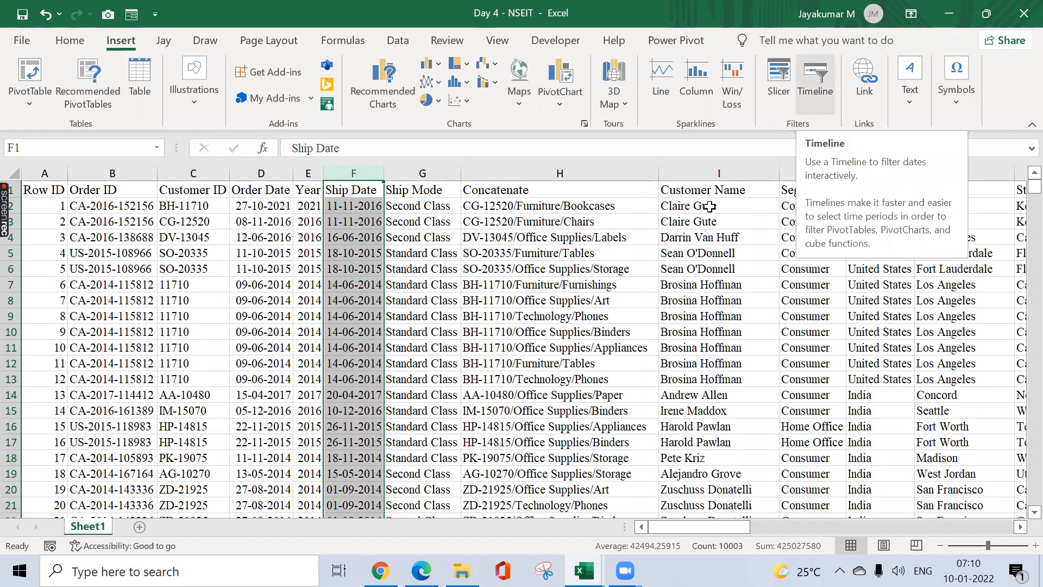
- Select the whole data range A1:Y10003 and insert a PivotTable from it on a new worksheet
left_click(441, 278)
left_click(441, 276)
key("ctrl+Left")
key("ctrl+Up")
key("ctrl+shift+End")
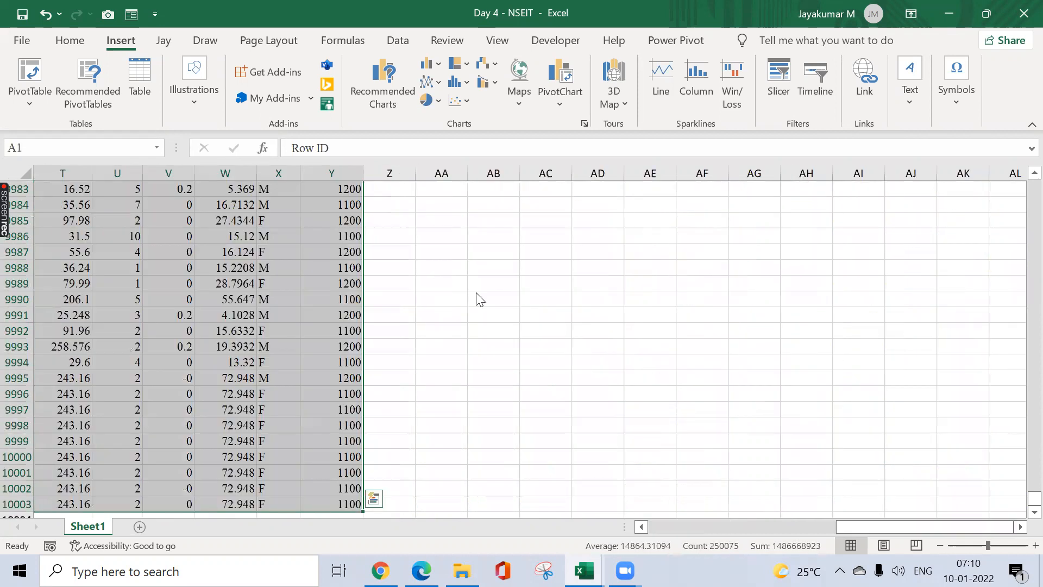
key("ctrl+t")
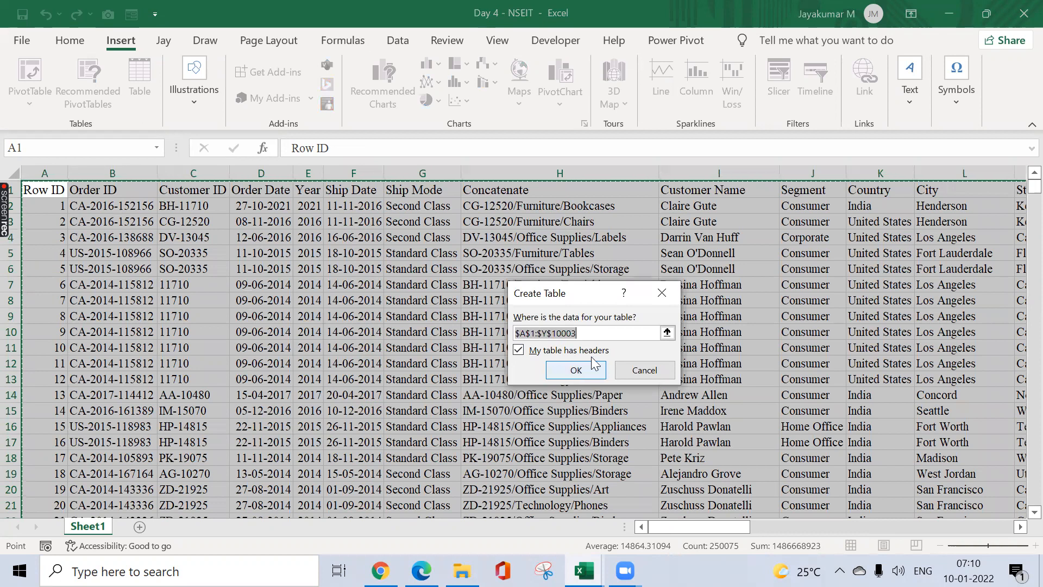
left_click(658, 292)
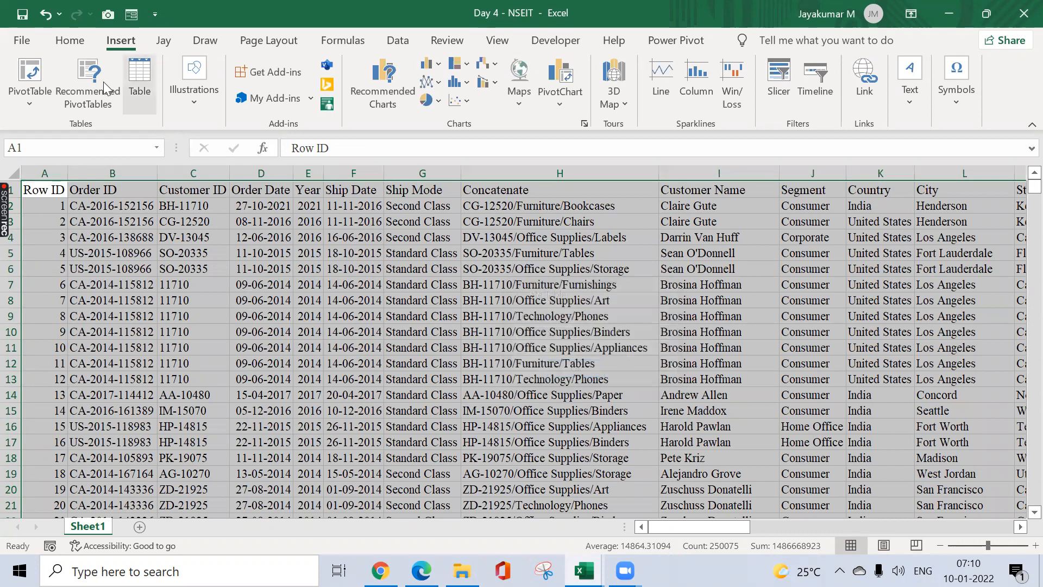
left_click(27, 85)
left_click(652, 420)
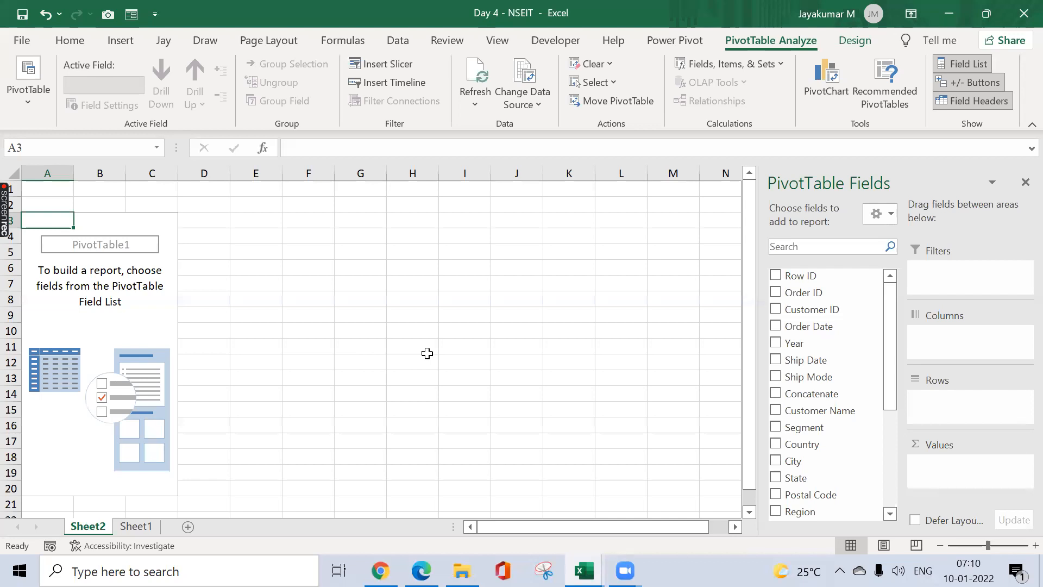
- Build the PivotTable with Sub-Category as rows and the sums of Sales and Profit as values
scroll(865, 393, "down", 2)
scroll(865, 429, "down", 2)
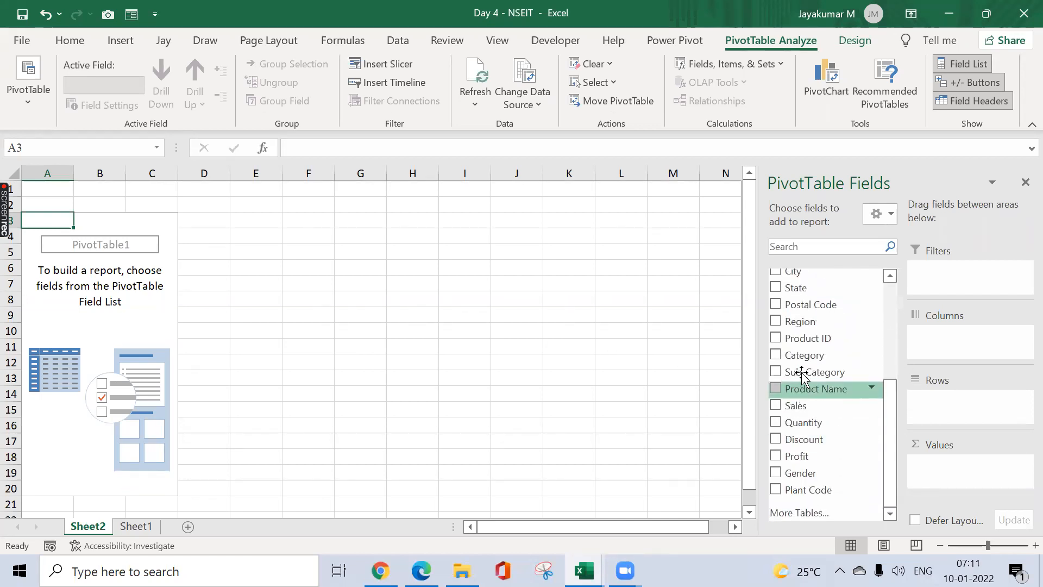
left_click_drag(831, 375, 968, 403)
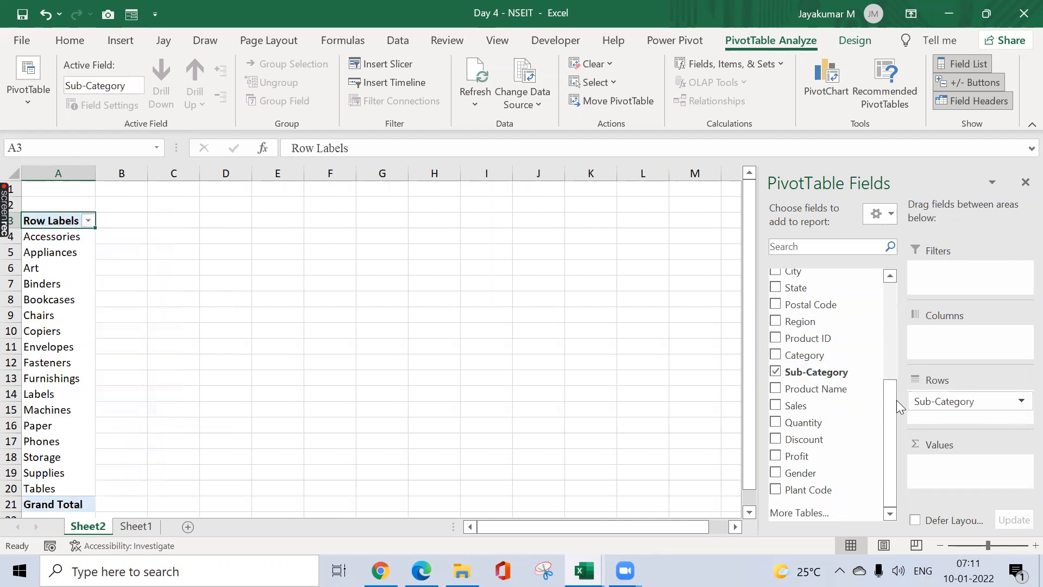
left_click_drag(810, 405, 929, 462)
left_click_drag(817, 456, 964, 486)
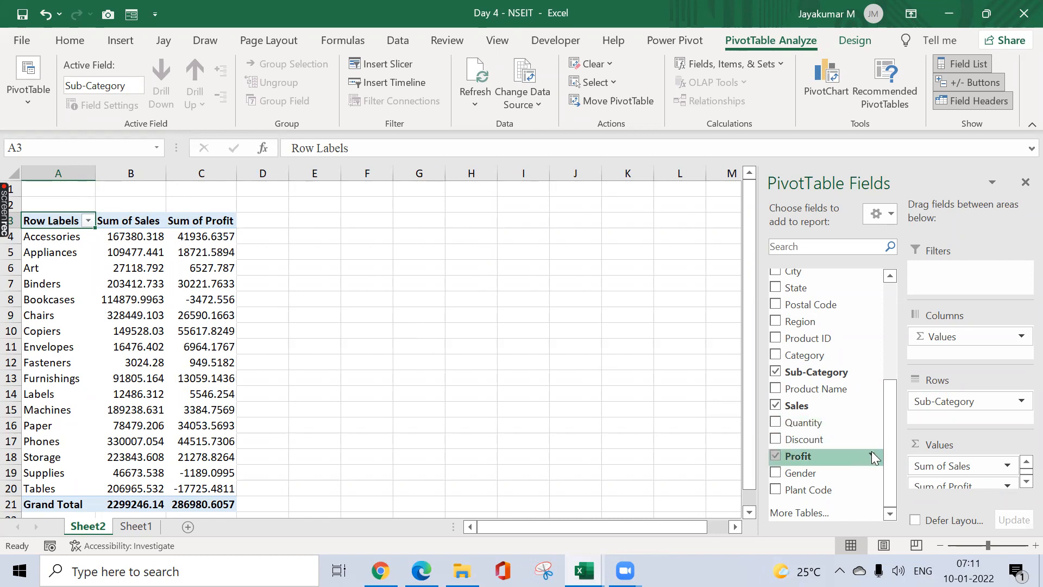
- Try Region as a column field in the PivotTable and take it back out
scroll(869, 413, "up", 1)
left_click_drag(847, 367, 953, 354)
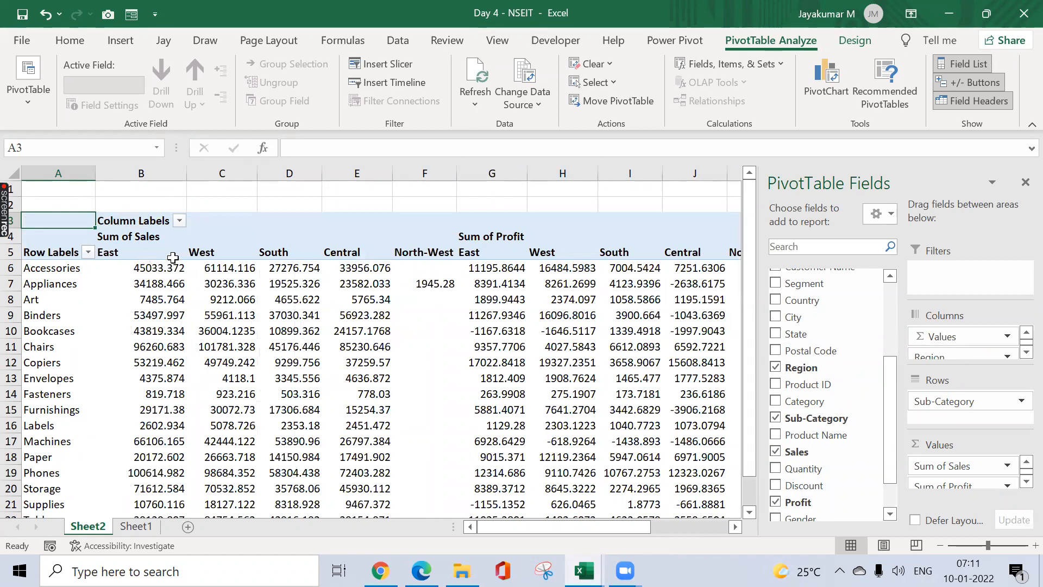
left_click_drag(904, 348, 831, 359)
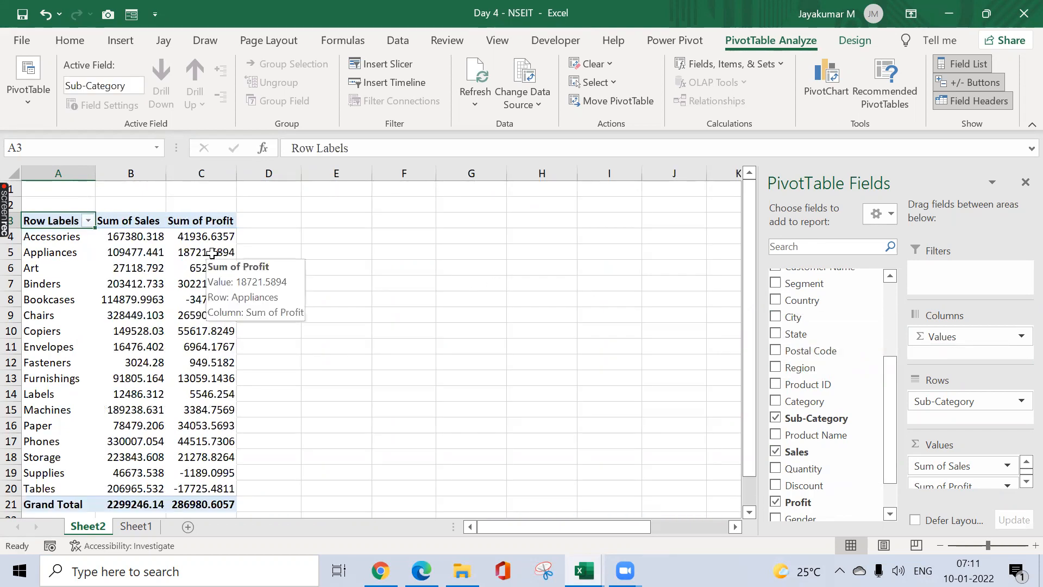
- Start inserting slicers for the whole PivotTable and choose the Country and State fields
key("ctrl+a")
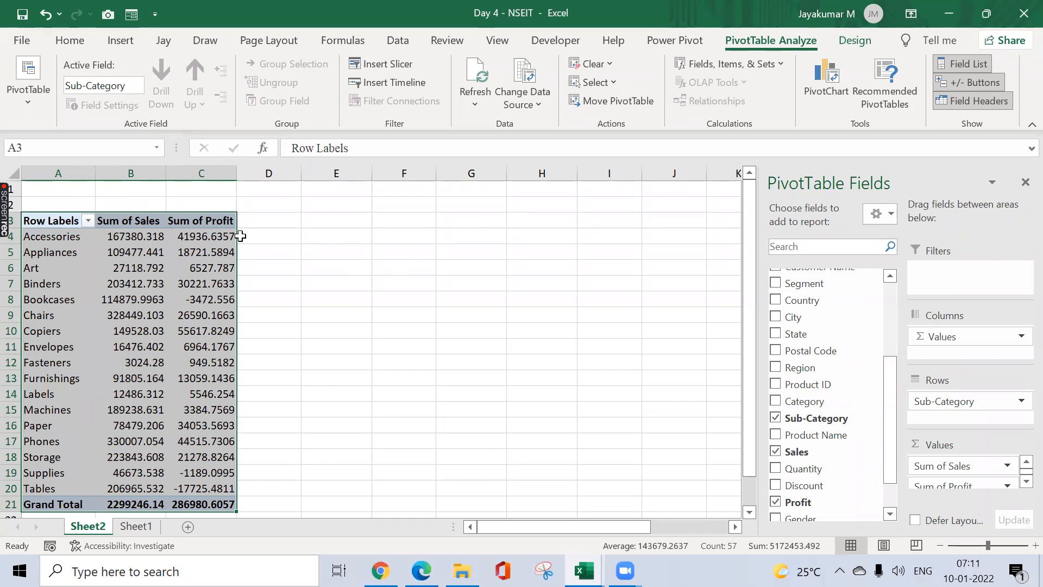
left_click(122, 41)
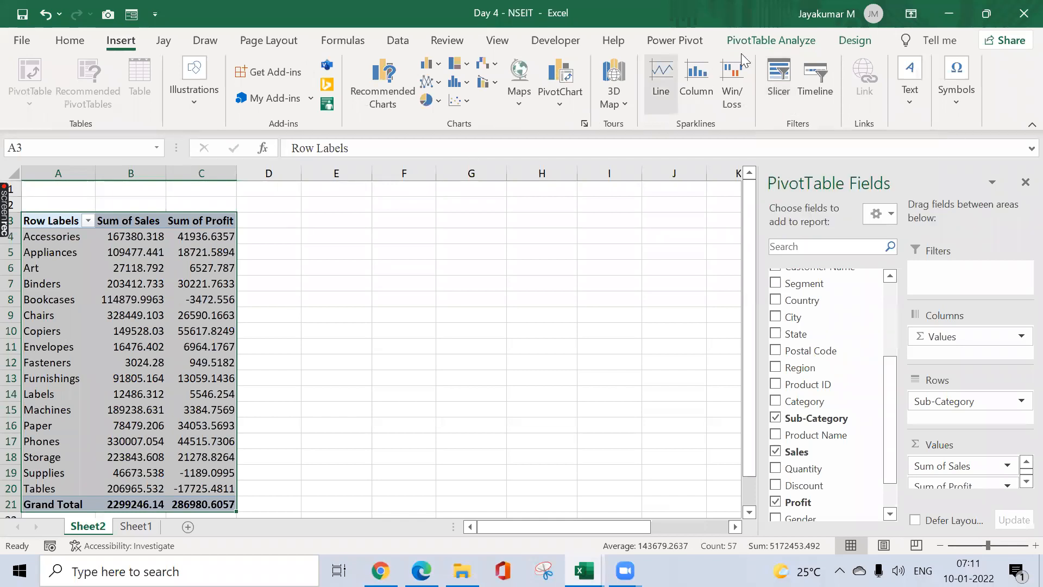
left_click(770, 41)
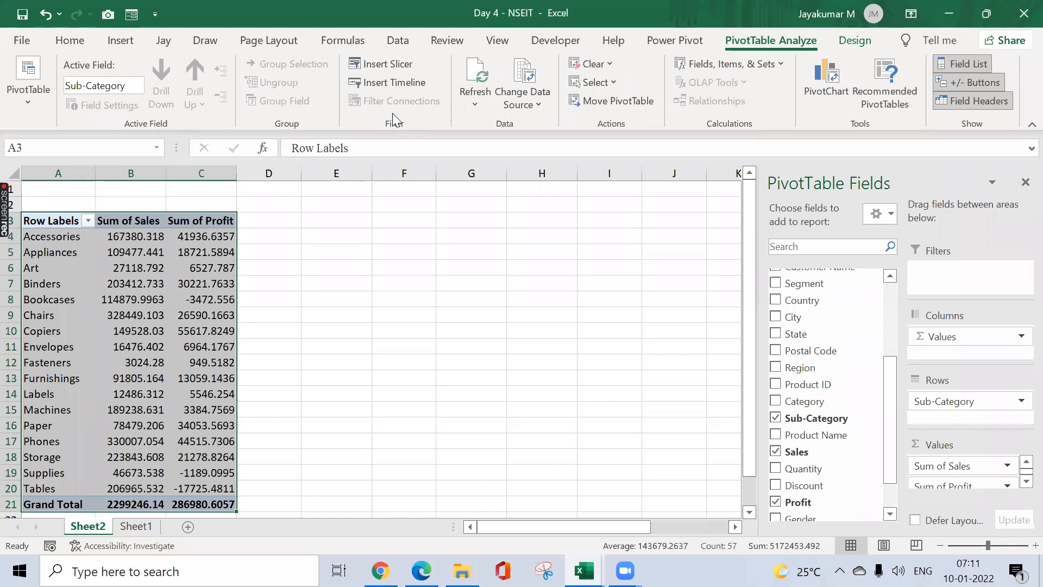
left_click(392, 69)
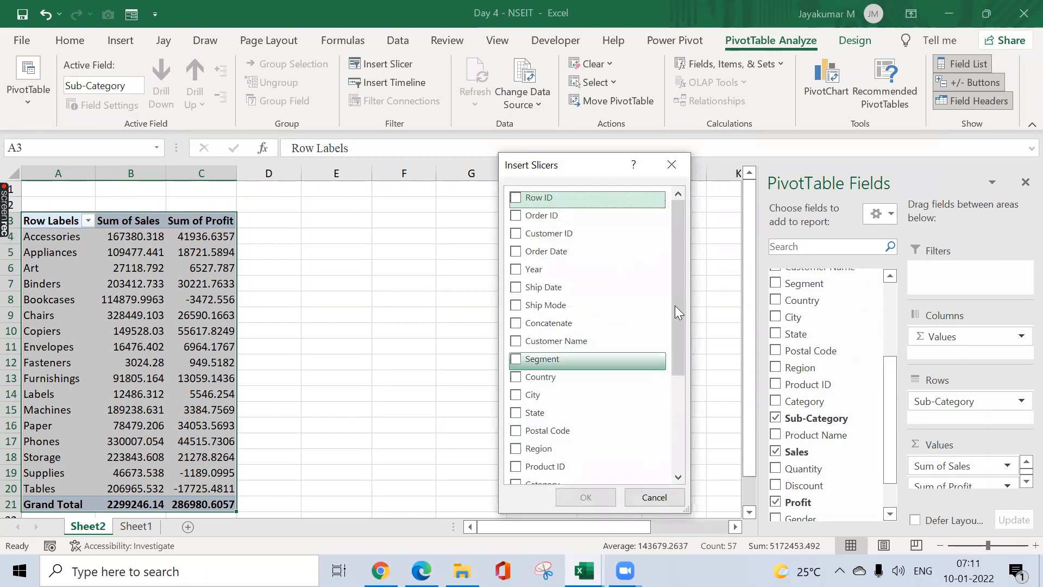
left_click_drag(676, 292, 687, 274)
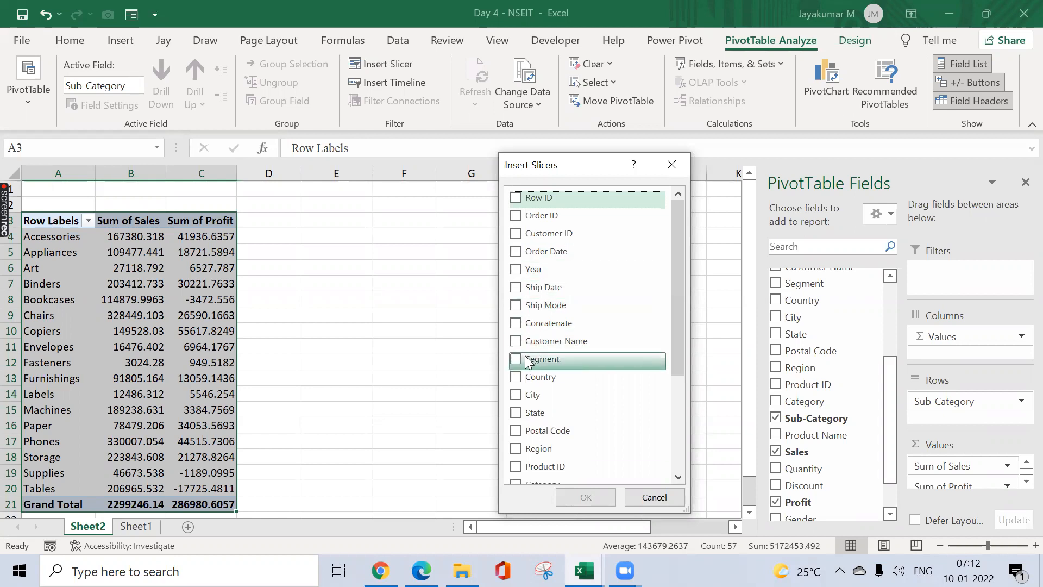
left_click(517, 376)
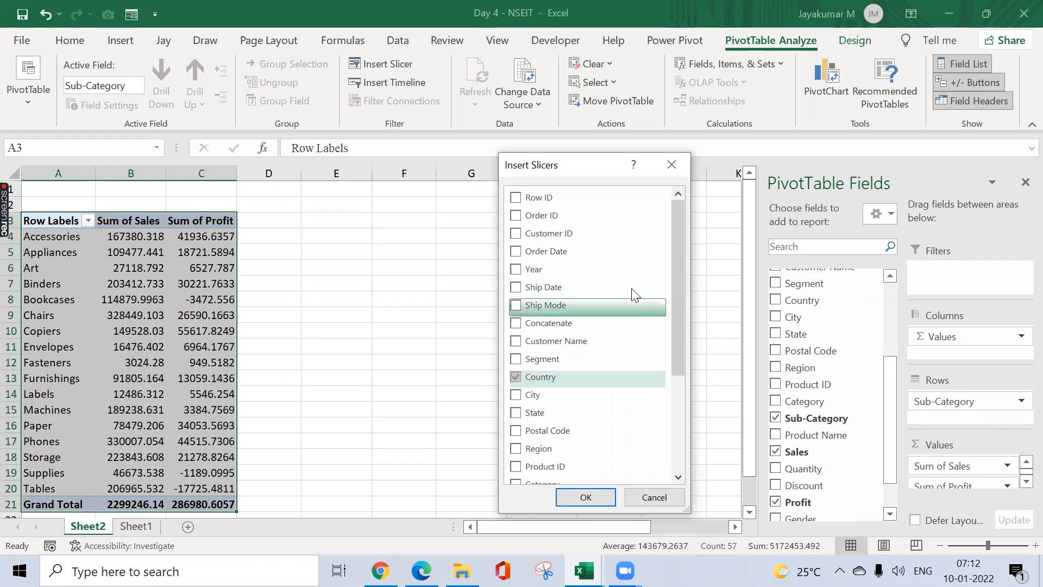
left_click_drag(675, 246, 674, 258)
left_click(515, 395)
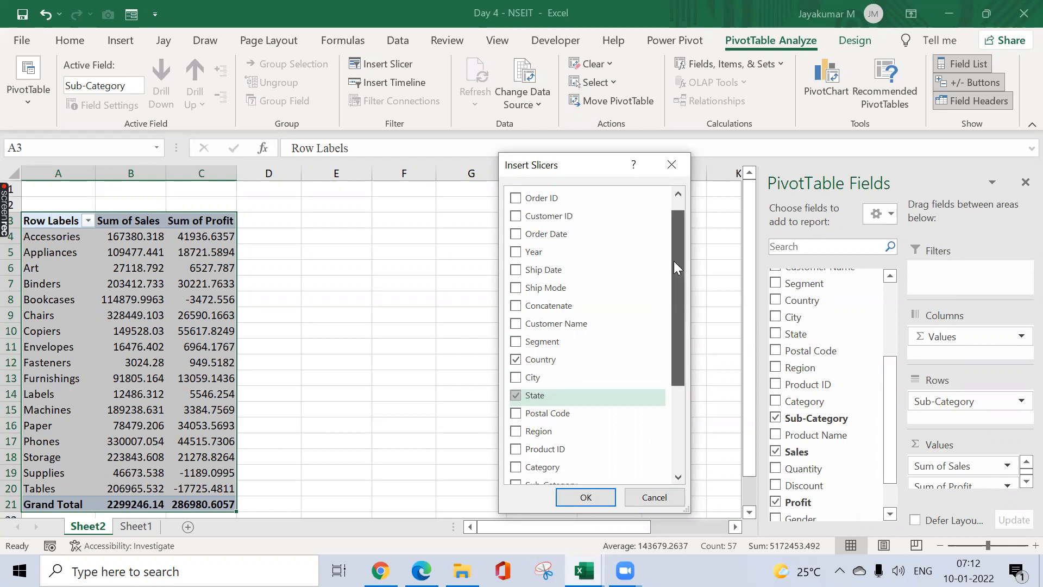
- Add Region, Plant Code and Customer Name to the chosen slicer fields and insert the slicers
left_click_drag(673, 260, 663, 343)
left_click(661, 294)
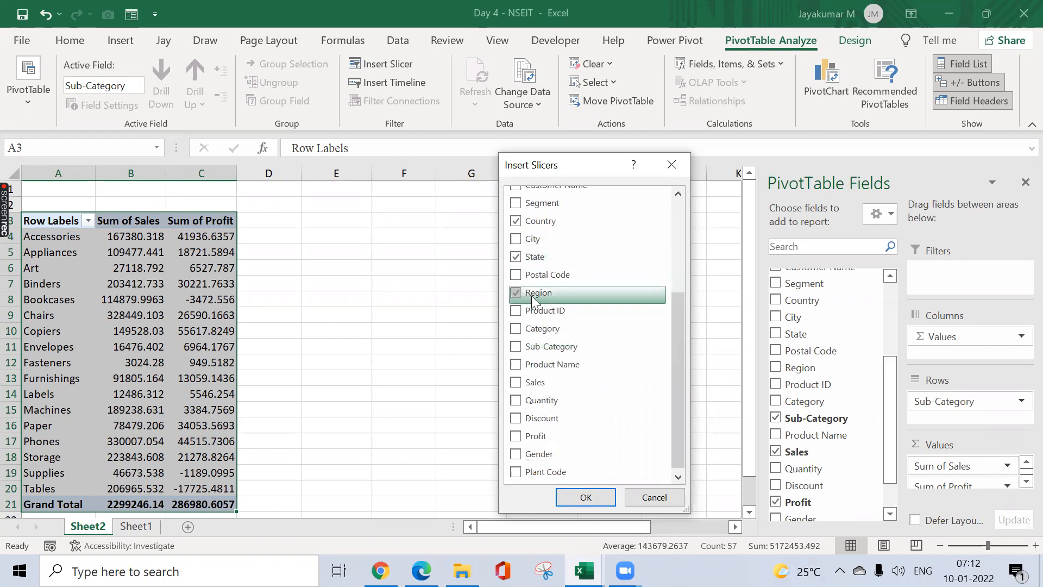
left_click_drag(675, 328, 678, 363)
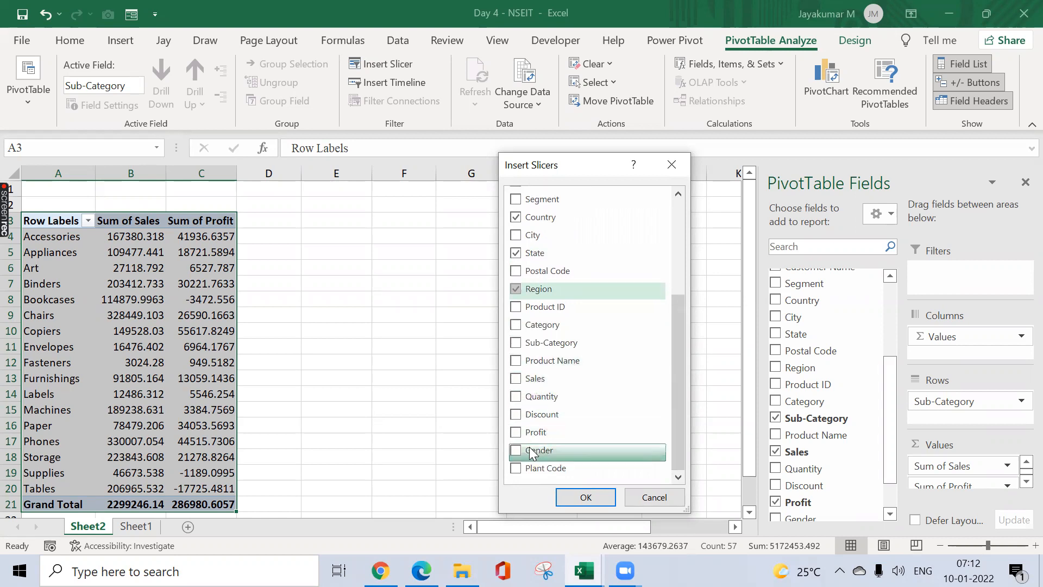
left_click_drag(677, 338, 681, 232)
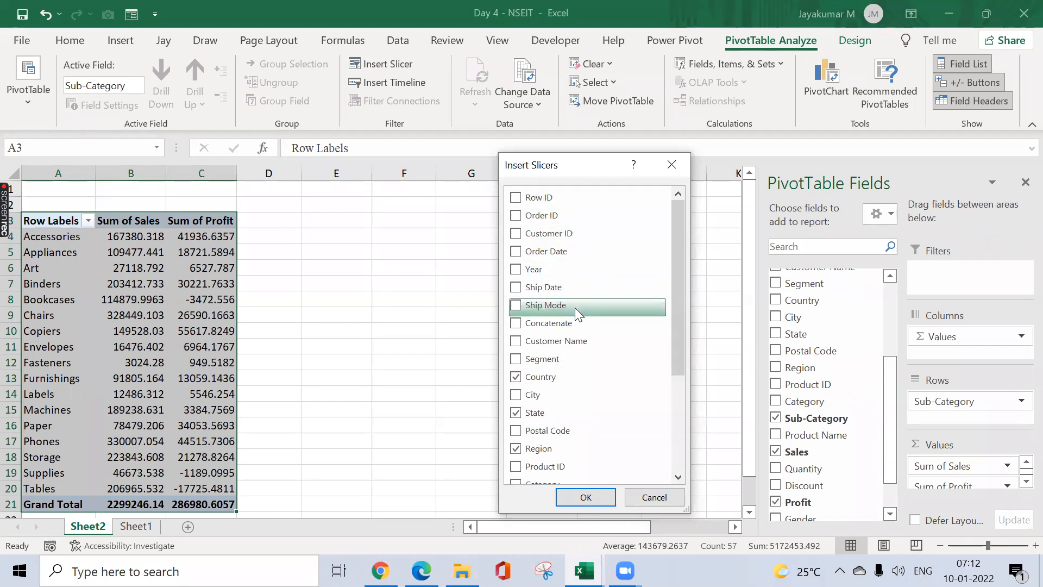
left_click(515, 343)
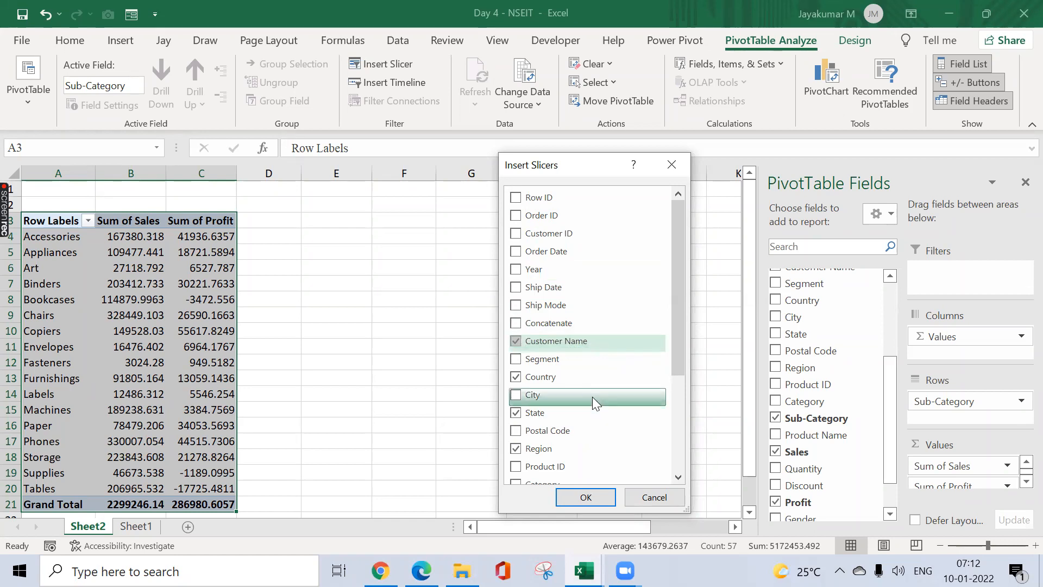
left_click(600, 502)
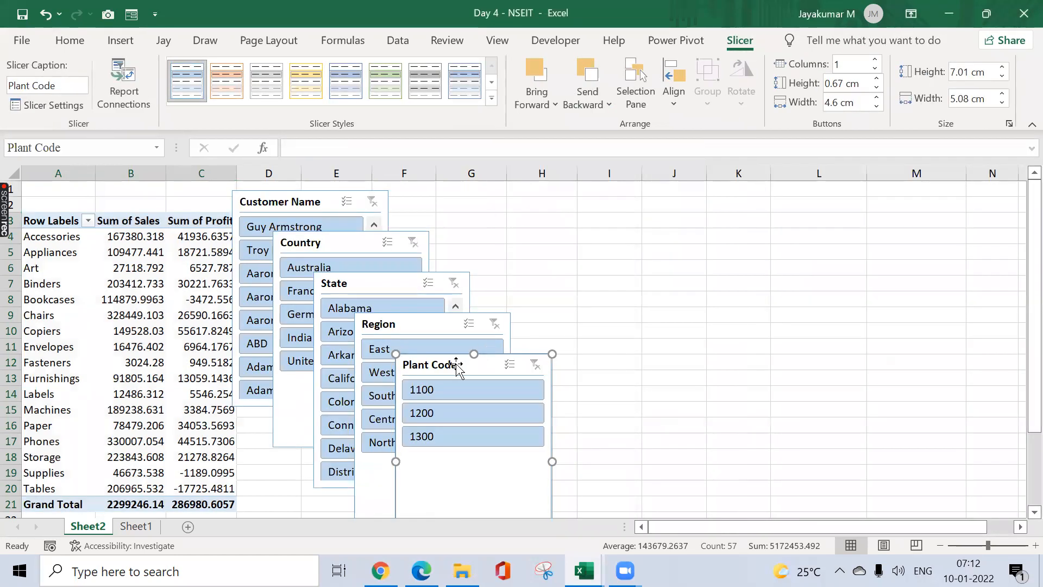
- Spread the State, Region, Plant Code and Country slicers side by side in a row beside the PivotTable
left_click_drag(456, 367, 788, 202)
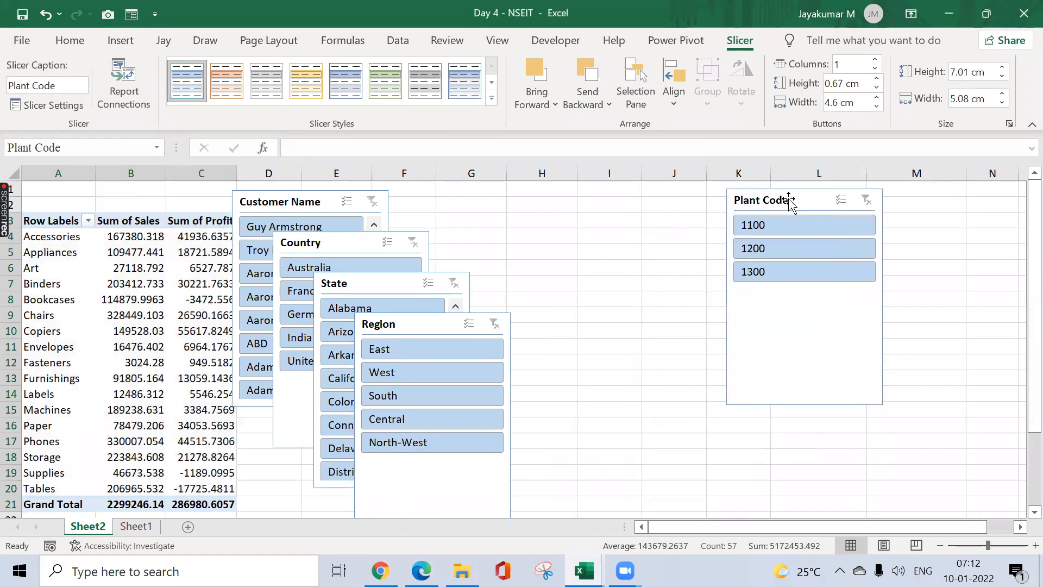
left_click(425, 321)
left_click_drag(425, 320, 635, 198)
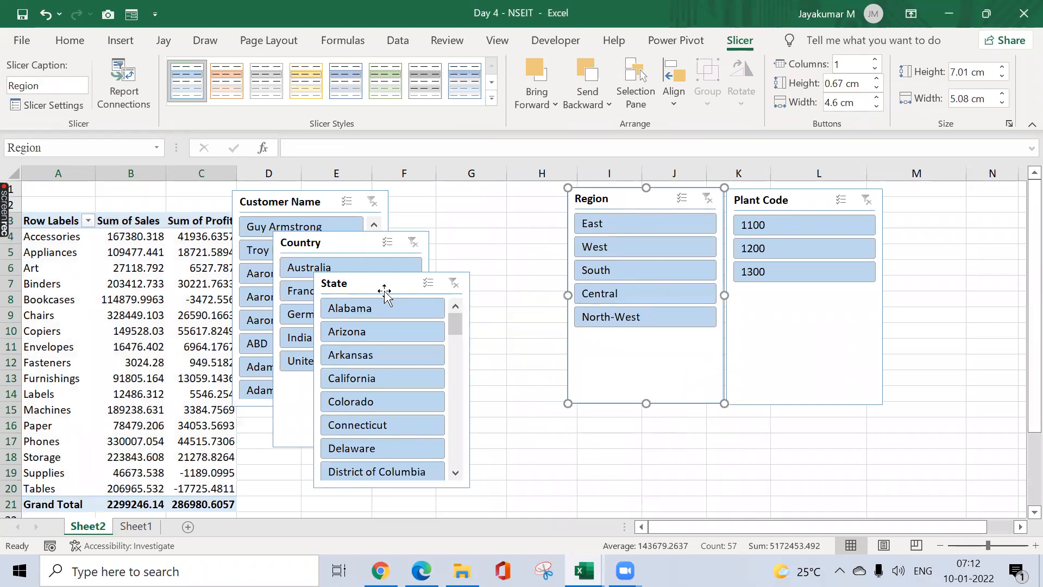
left_click_drag(379, 289, 470, 200)
left_click(360, 241)
left_click_drag(360, 241, 974, 205)
left_click(942, 545)
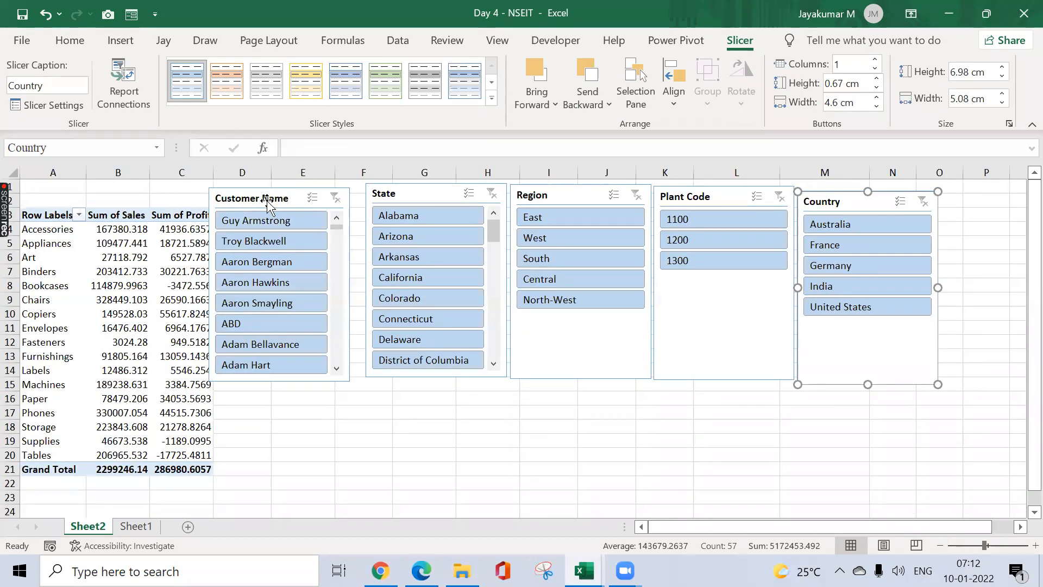
- Line up the Customer Name slicer directly beside the State slicer and nudge the Country slicer slightly upward
mouse_move(267, 203)
left_mouse_down()
mouse_move(293, 196)
mouse_move(281, 198)
left_mouse_up()
left_click(281, 195)
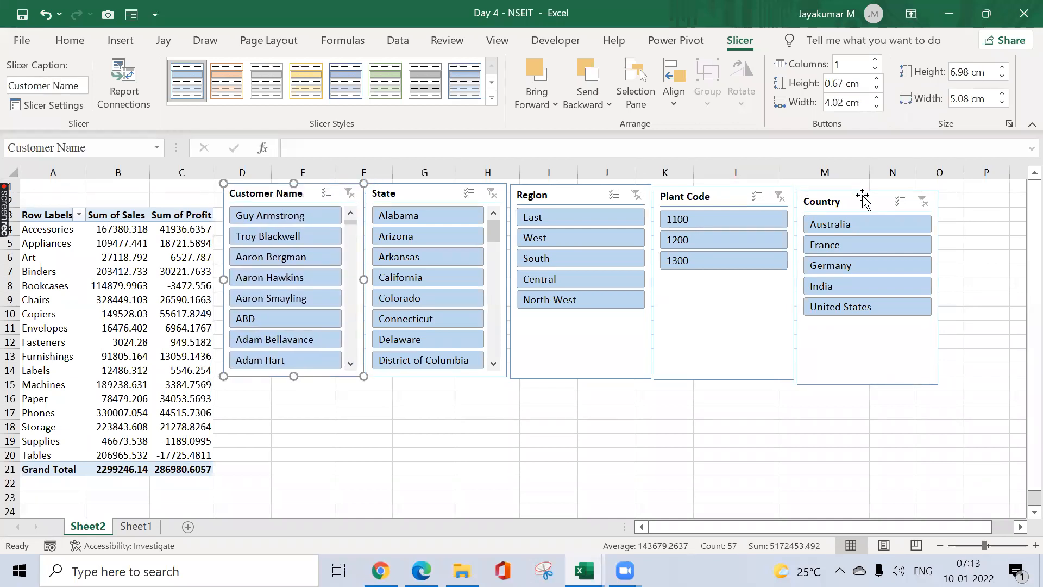
left_click_drag(861, 202, 862, 199)
left_click(663, 401)
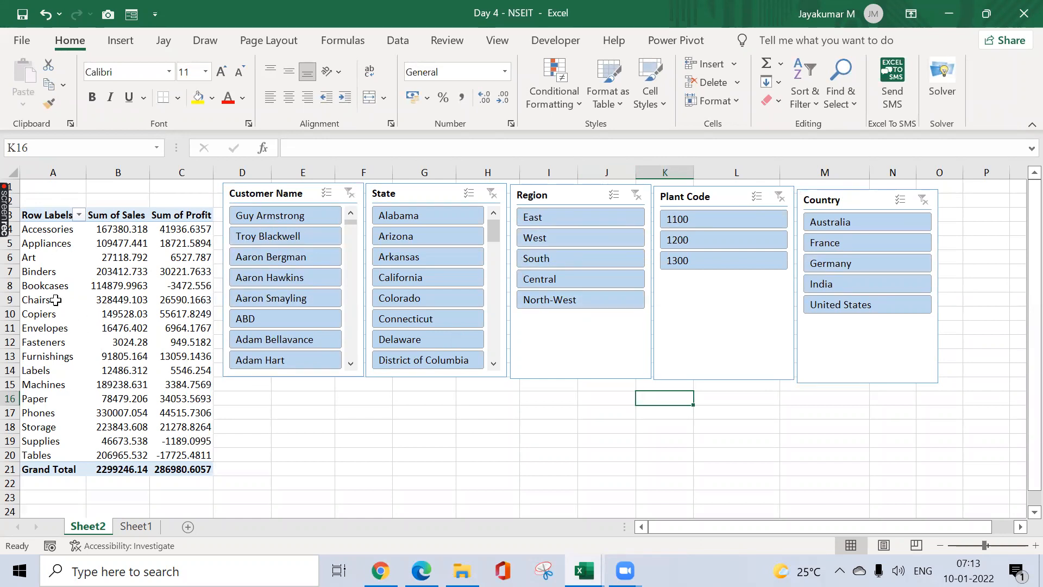
- Select the PivotTable's Sum of Sales header and hide the PivotTable field list
mouse_move(114, 230)
left_click(106, 219)
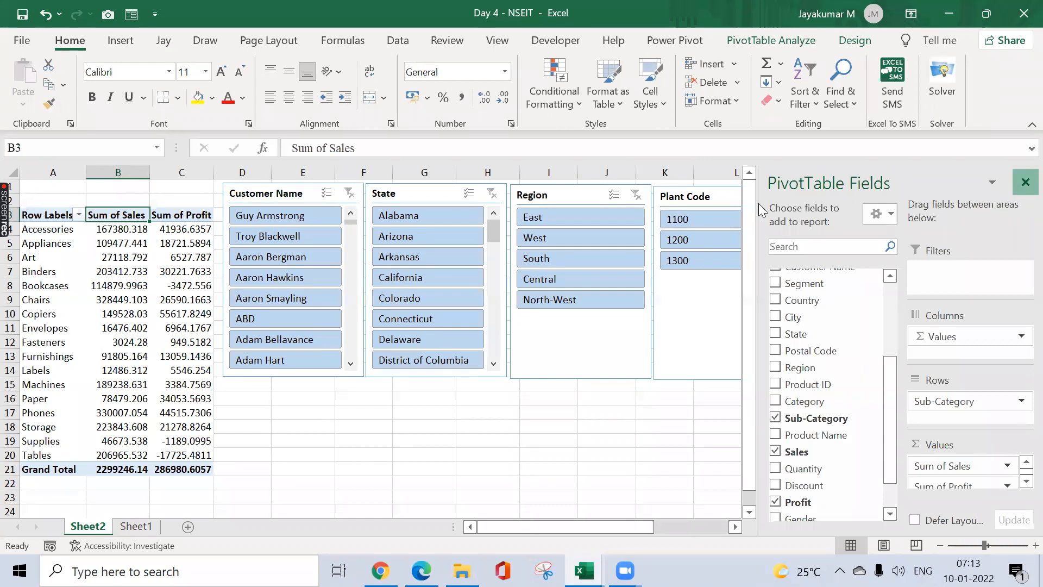
left_click(1024, 183)
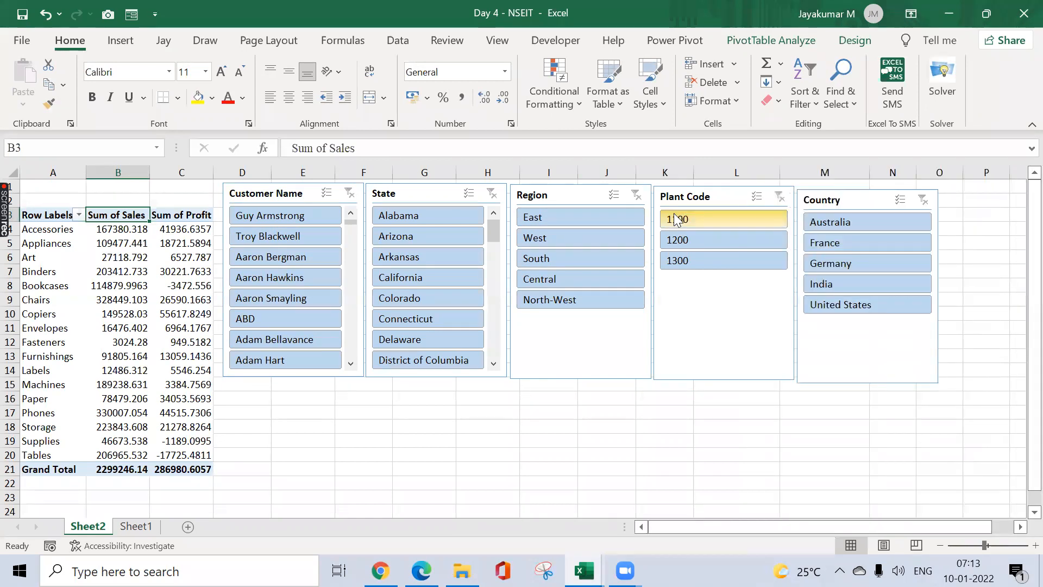
- Apply the dark blue slicer style to the Customer Name slicer and the dark green style to the State slicer
left_click(290, 183)
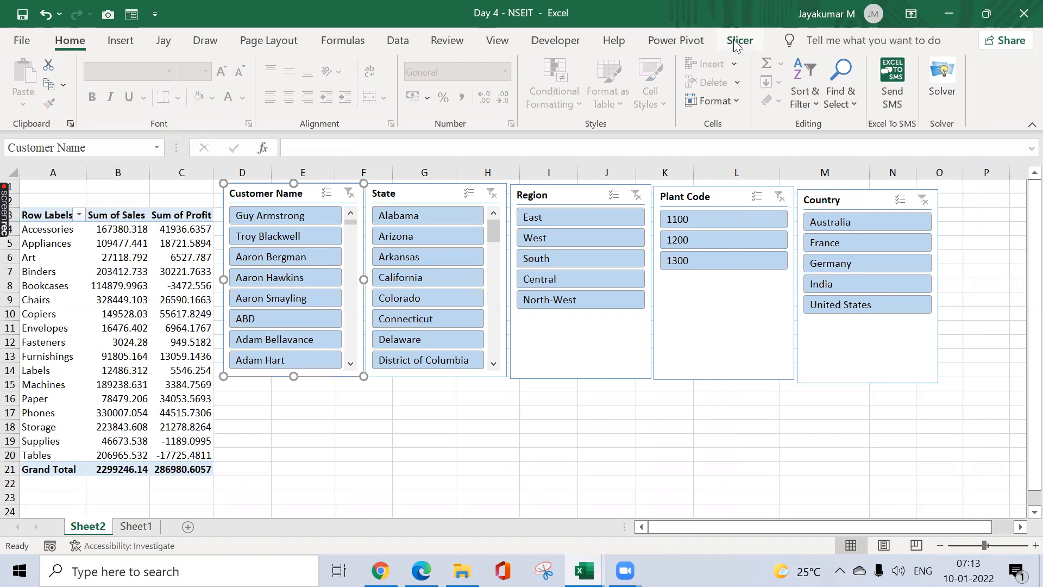
left_click(738, 42)
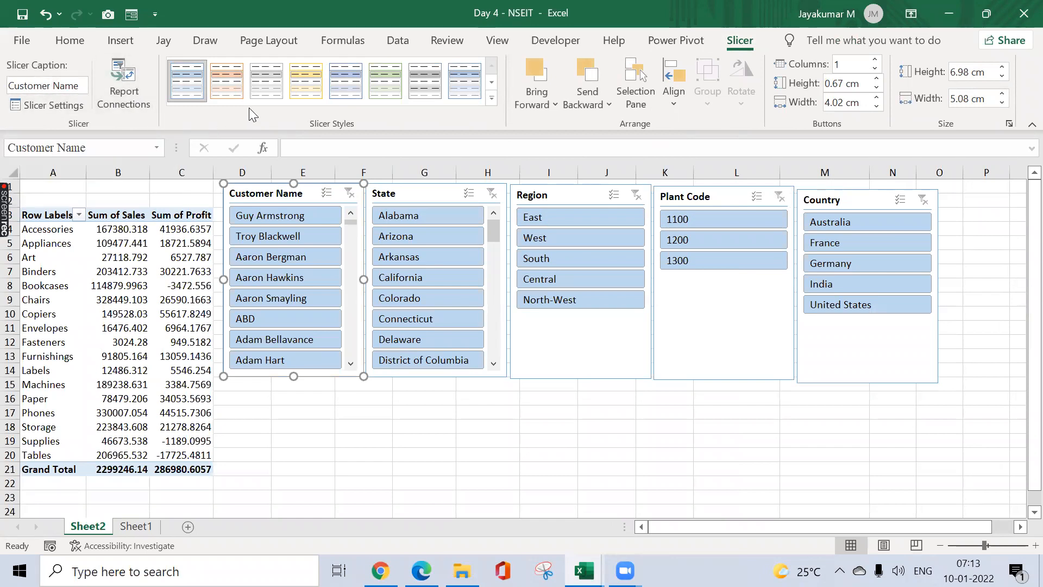
left_click(490, 102)
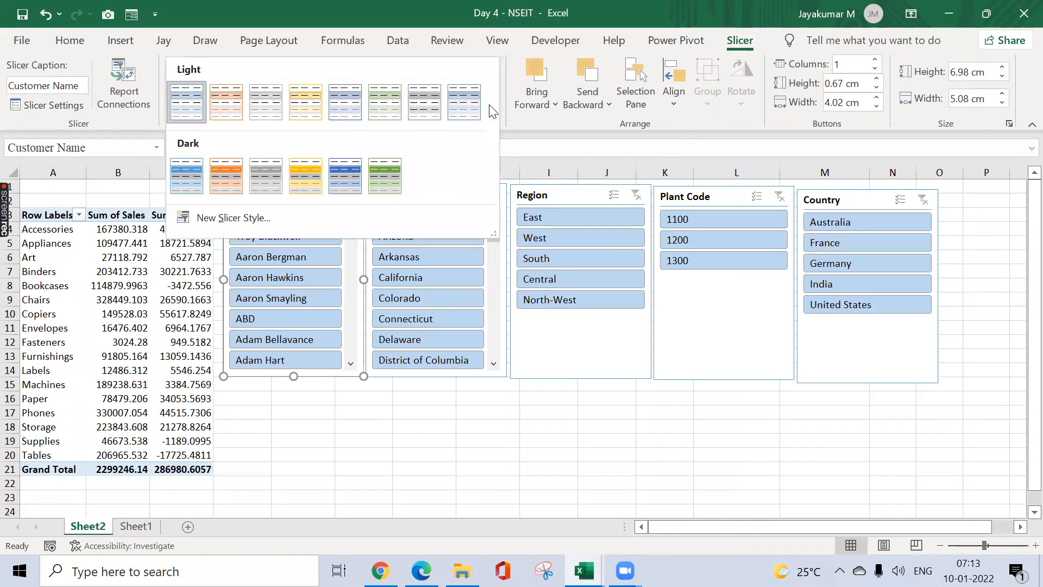
left_click(348, 174)
left_click(404, 193)
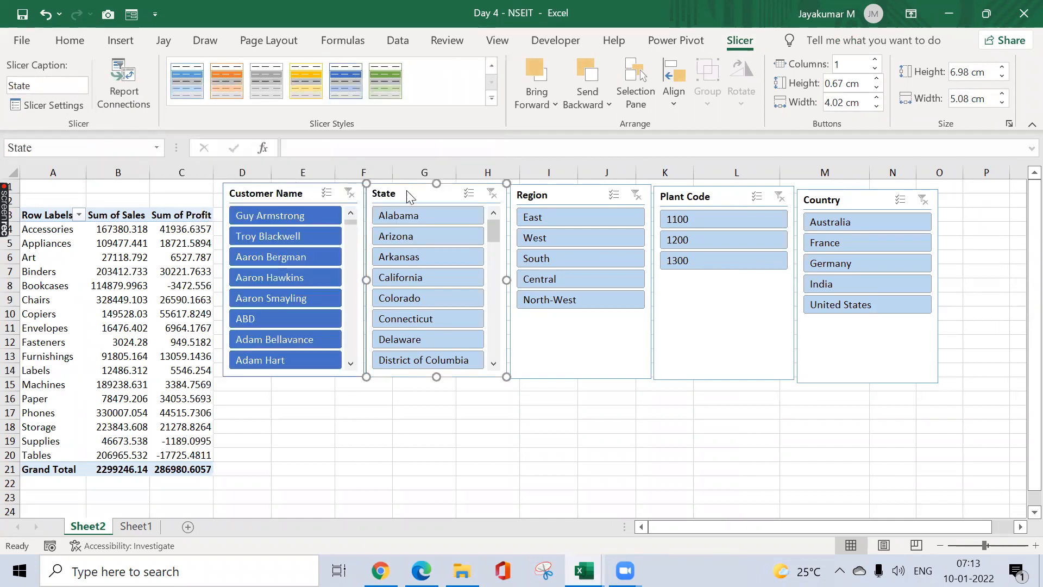
left_click(392, 89)
- Apply the dark yellow slicer style to the Region slicer and the dark orange style to the Plant Code slicer
left_click(598, 199)
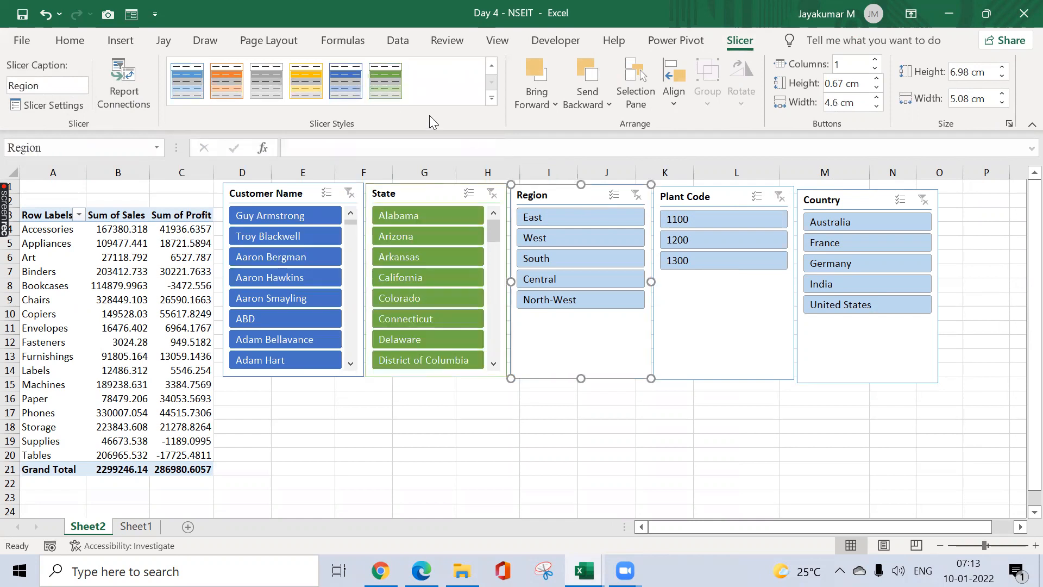
left_click(316, 89)
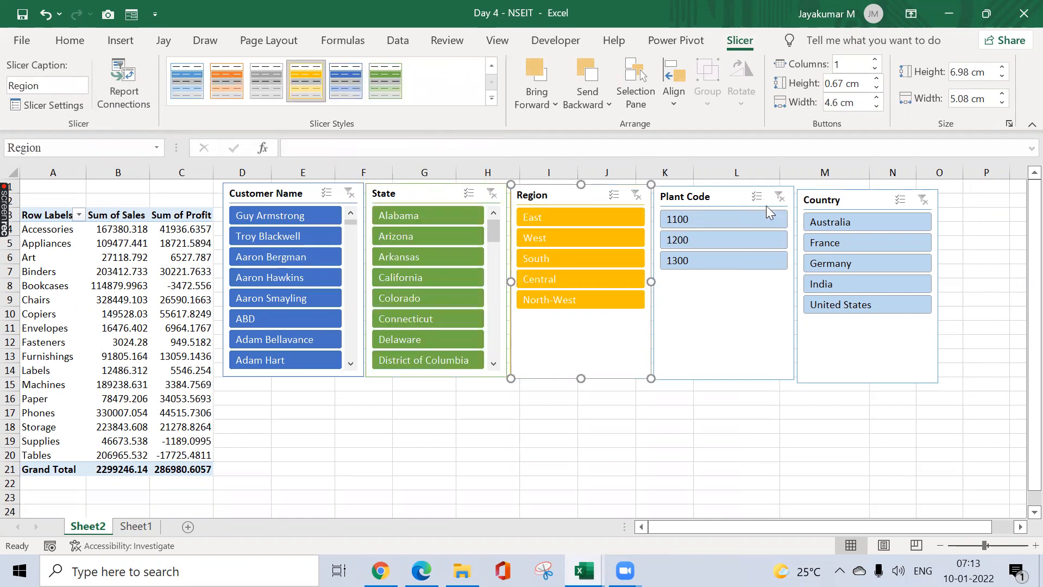
left_click(730, 196)
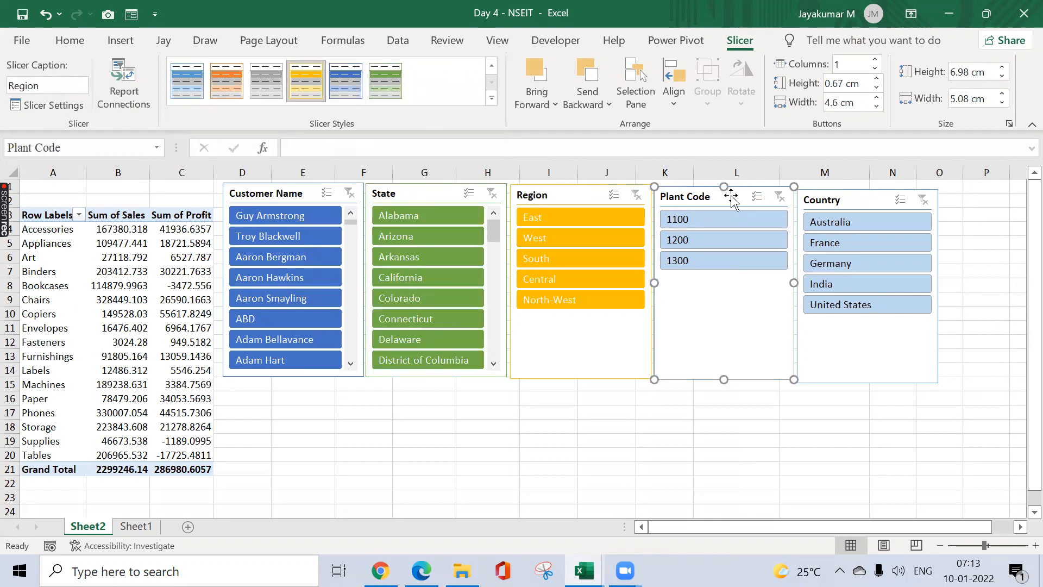
left_click(236, 83)
- Apply the light yellow slicer style to the Country slicer
left_click(868, 199)
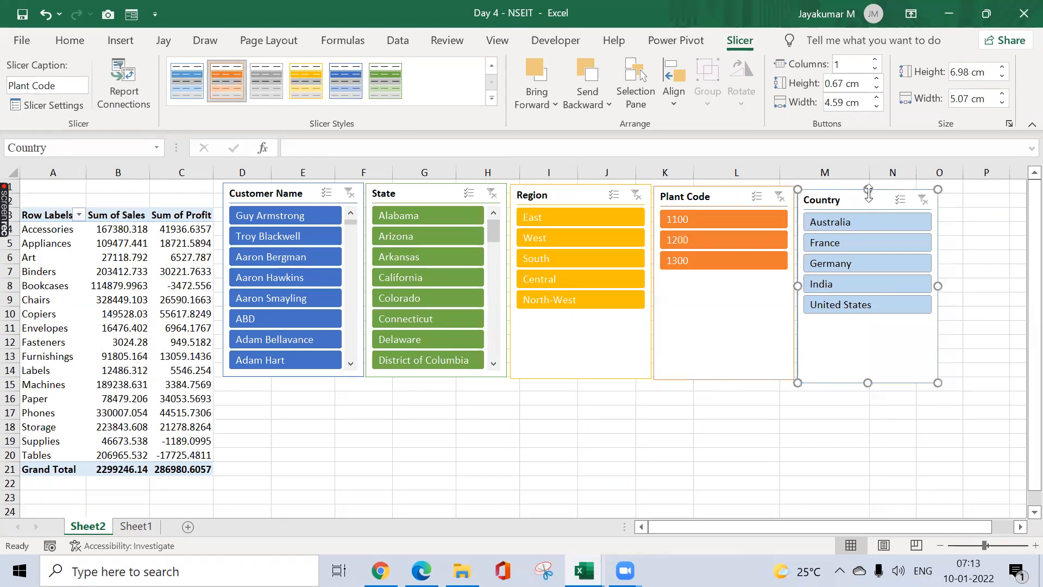
left_click(490, 98)
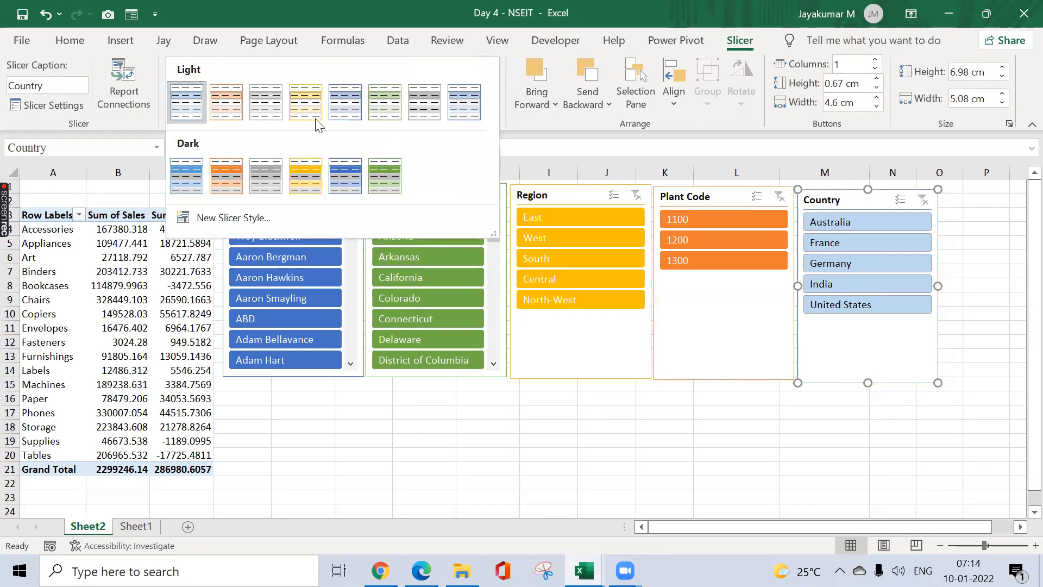
left_click(305, 103)
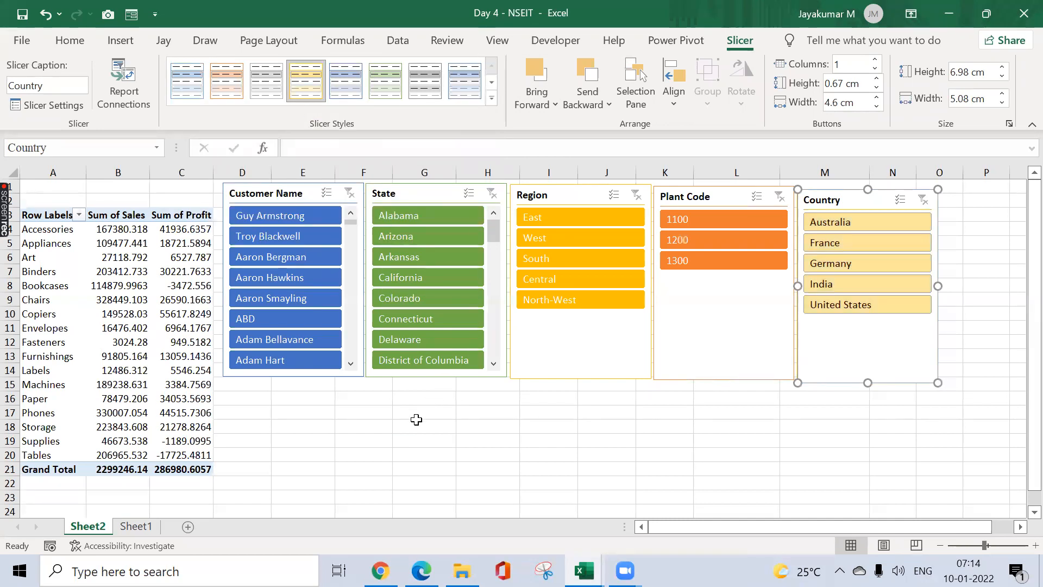
- Hide the gridlines on the PivotTable sheet
left_click(418, 426)
left_click(497, 41)
left_click(185, 98)
left_click(360, 412)
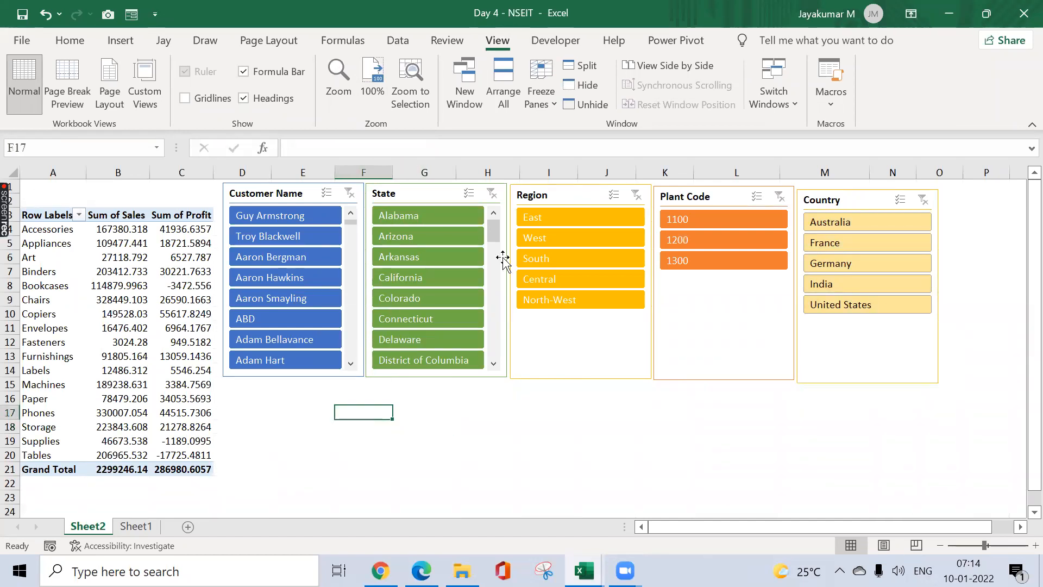
left_click(71, 40)
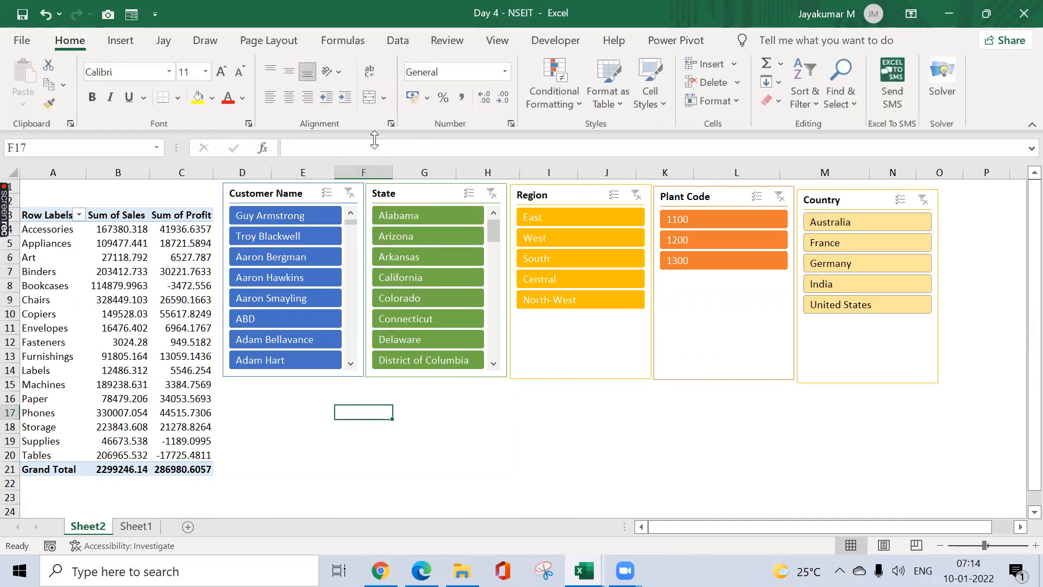
- Try stretching the State slicer to about 9.56 cm high and shrink it back to about 6.86 cm
left_click(708, 195)
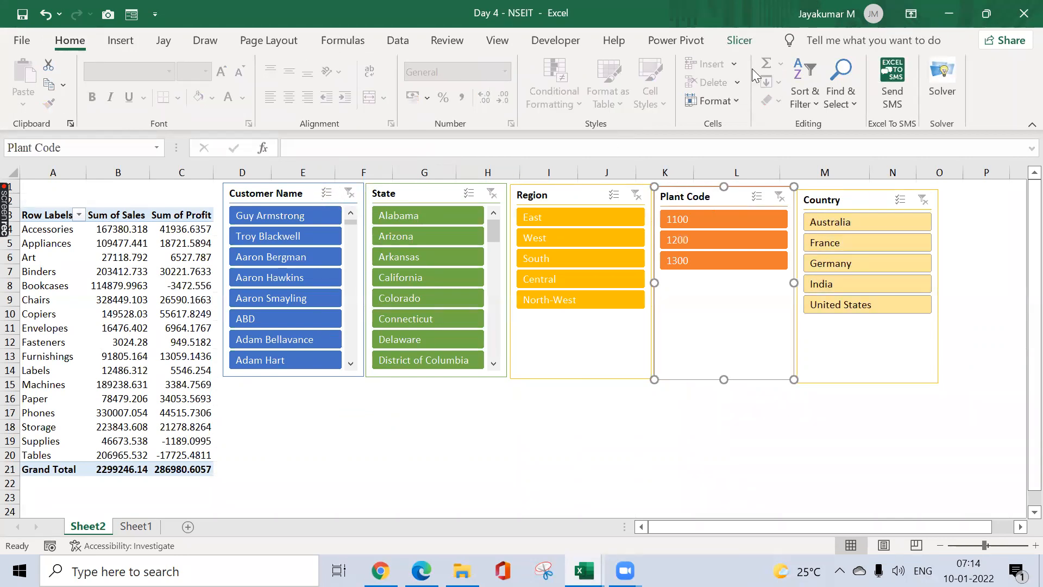
left_click(739, 40)
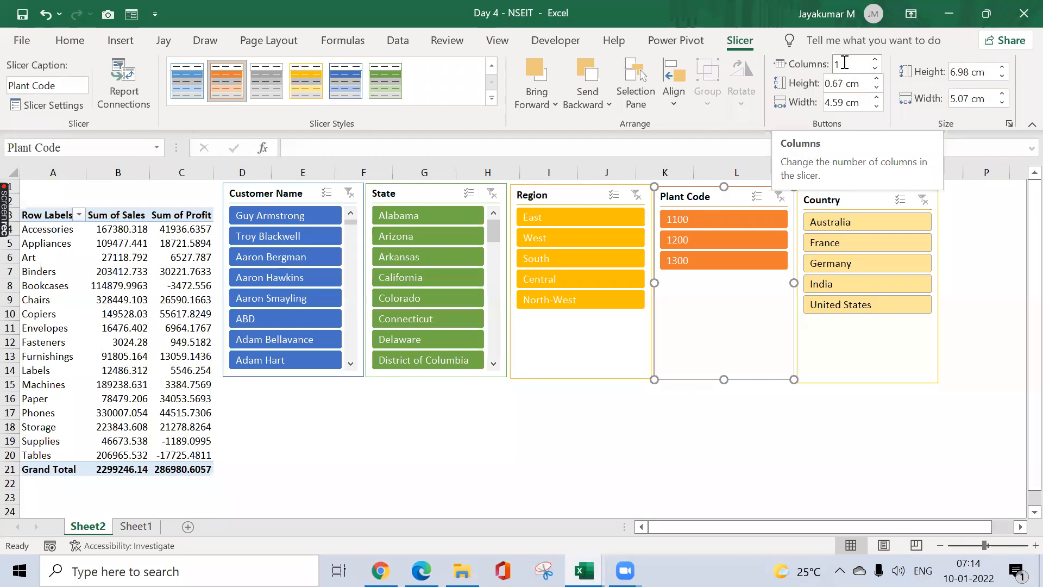
left_click(422, 195)
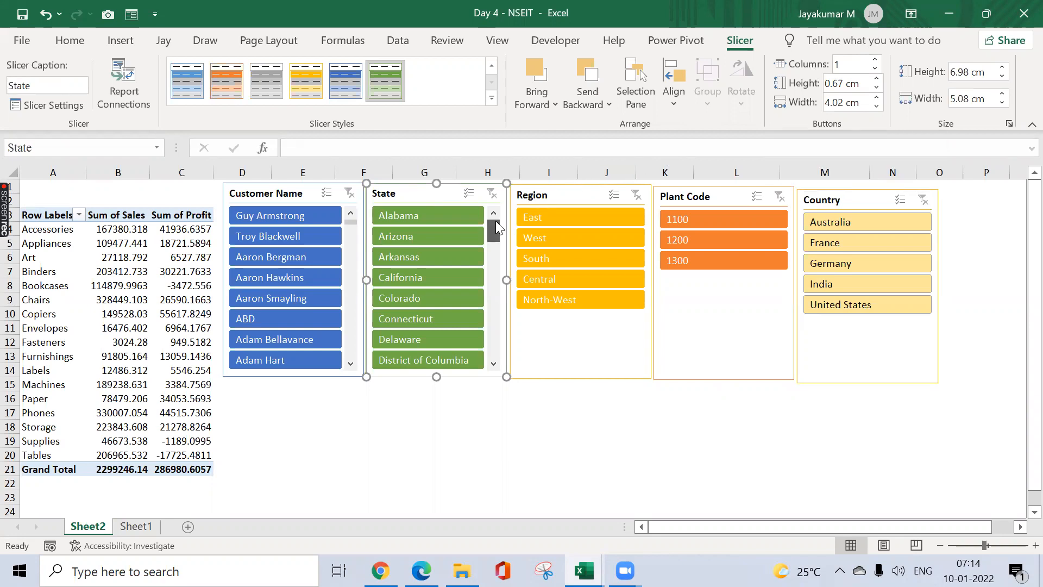
mouse_move(495, 223)
left_mouse_down()
mouse_move(500, 331)
mouse_move(498, 205)
left_mouse_up()
left_click_drag(436, 376, 436, 448)
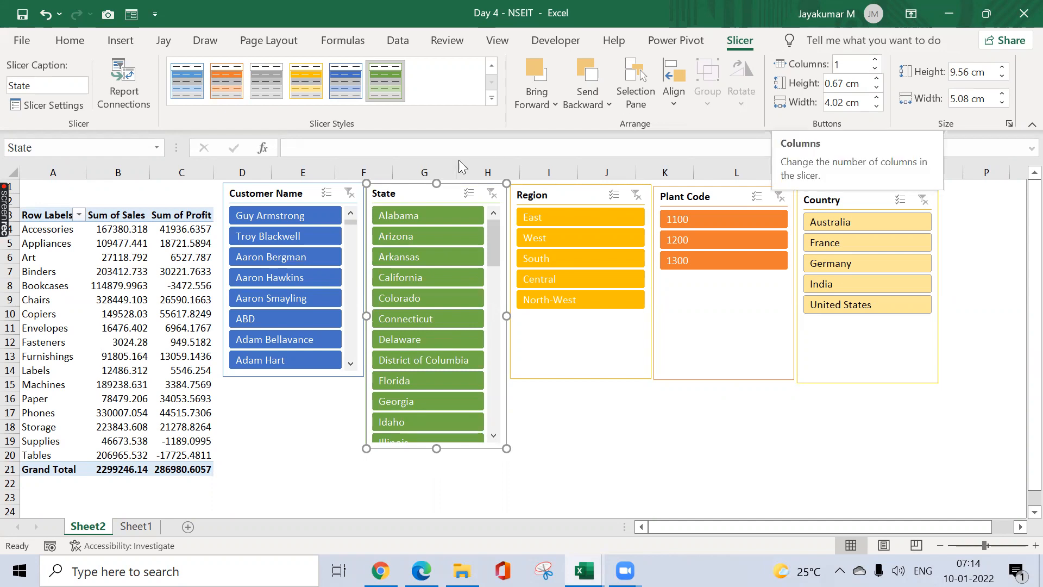
left_click_drag(437, 447, 444, 375)
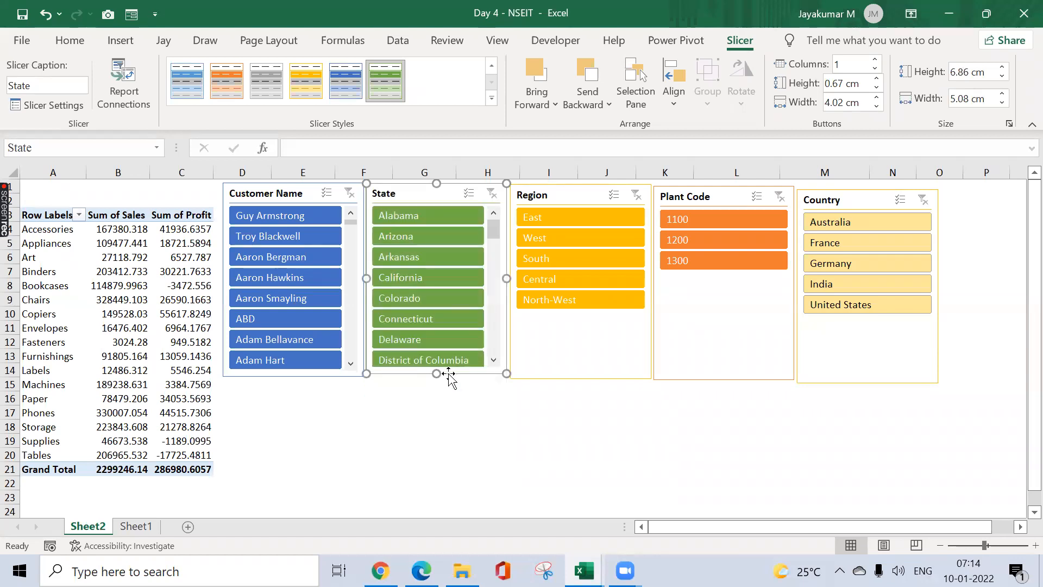
- Move the State slicer over the lower part of the Customer Name slicer and arrange its buttons in 10 columns
left_click_drag(415, 194, 275, 355)
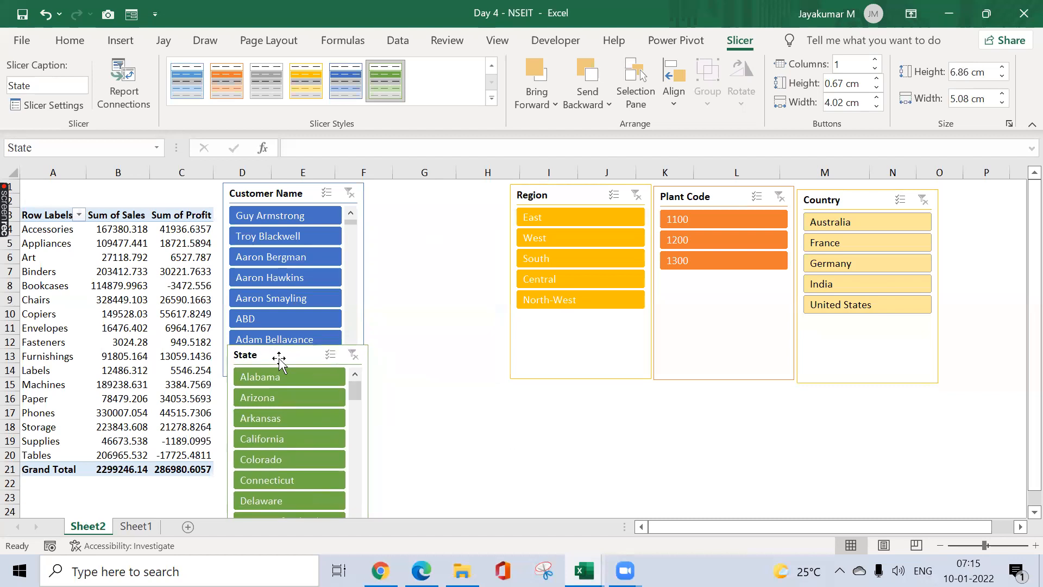
left_click(875, 61)
left_click(875, 61)
left_click(875, 62)
left_click(874, 61)
left_click(875, 62)
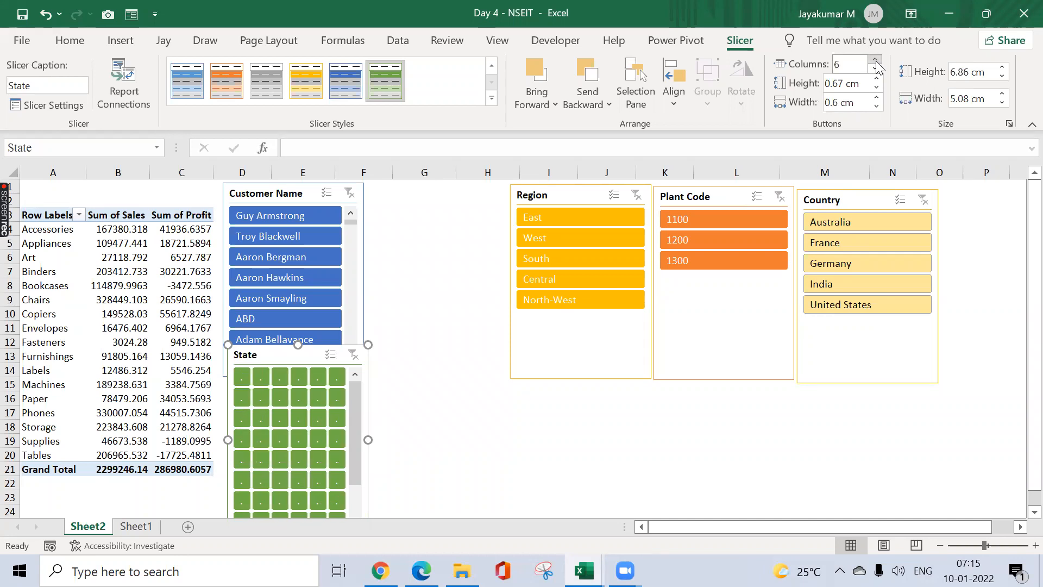
left_click(875, 61)
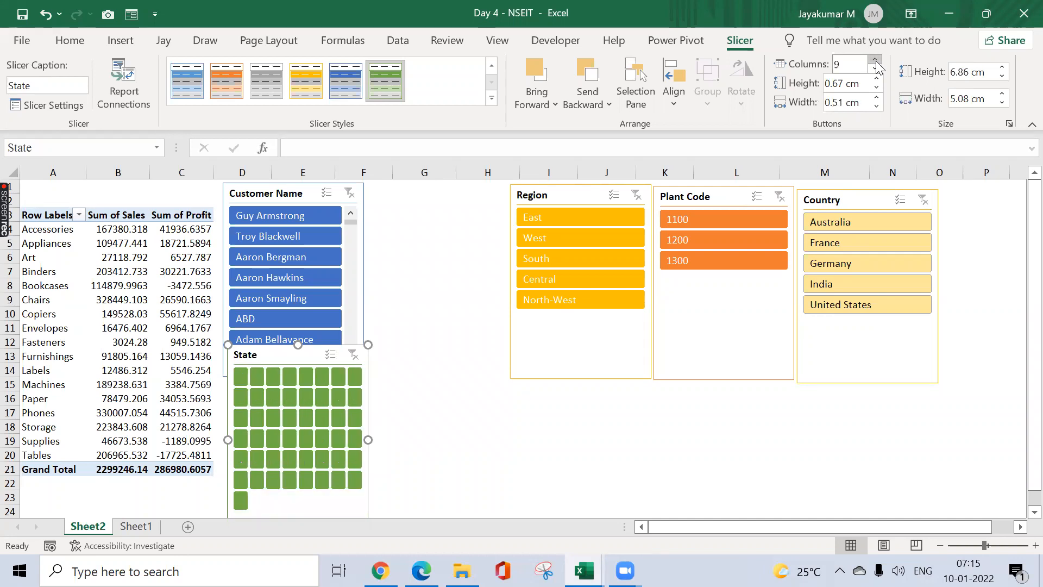
left_click(875, 61)
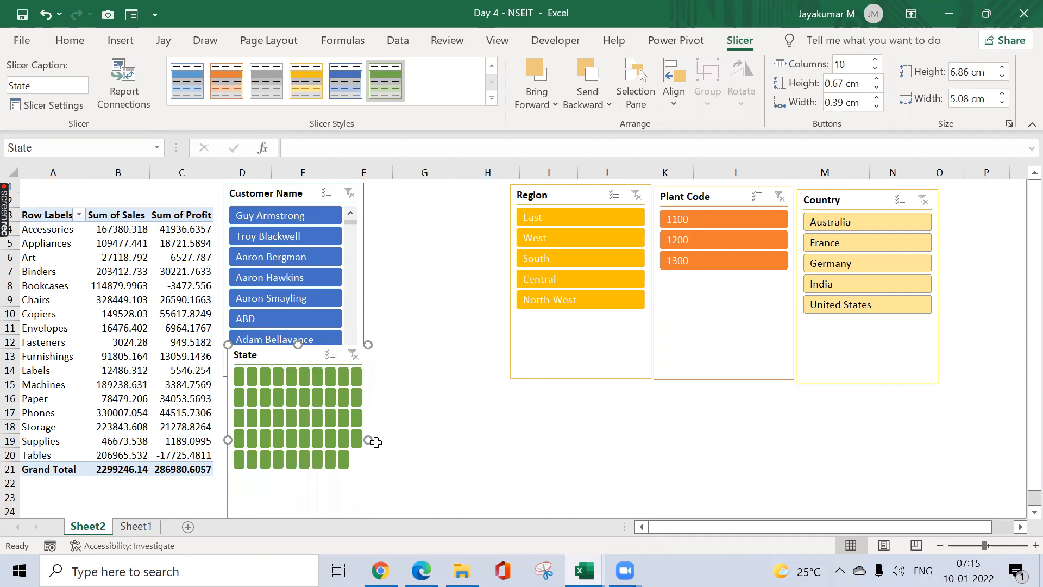
- Resize the State slicer to about 23.08 cm wide and 4.86 cm high, placing it just below the other slicers
left_click_drag(368, 441, 867, 419)
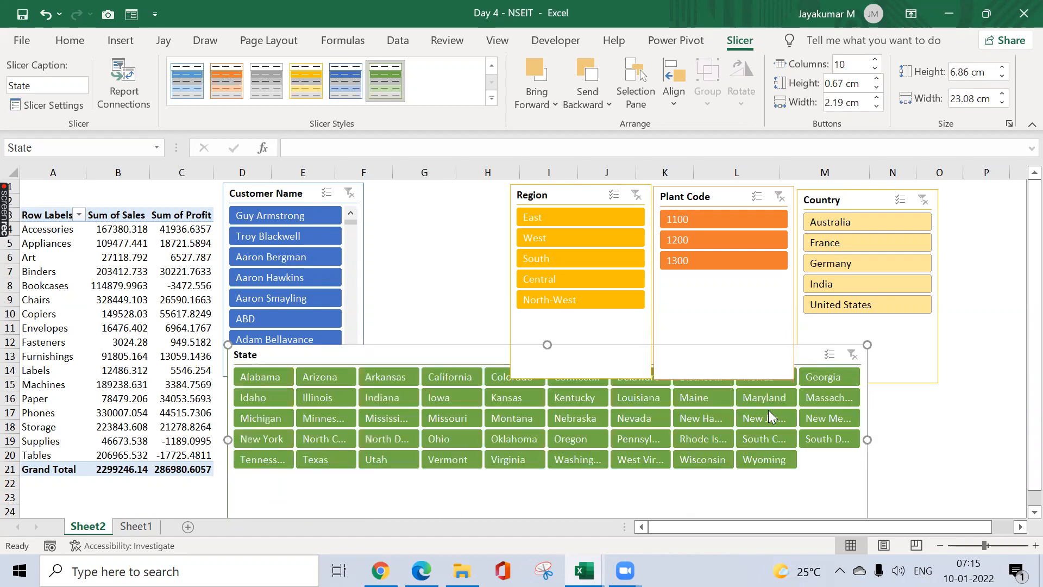
left_click_drag(544, 345, 547, 399)
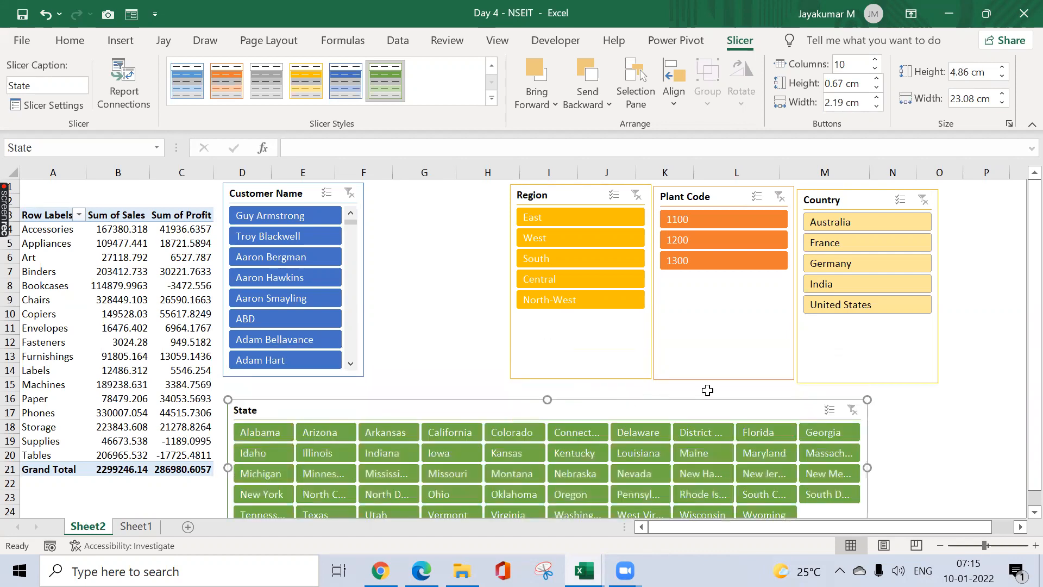
left_click(939, 546)
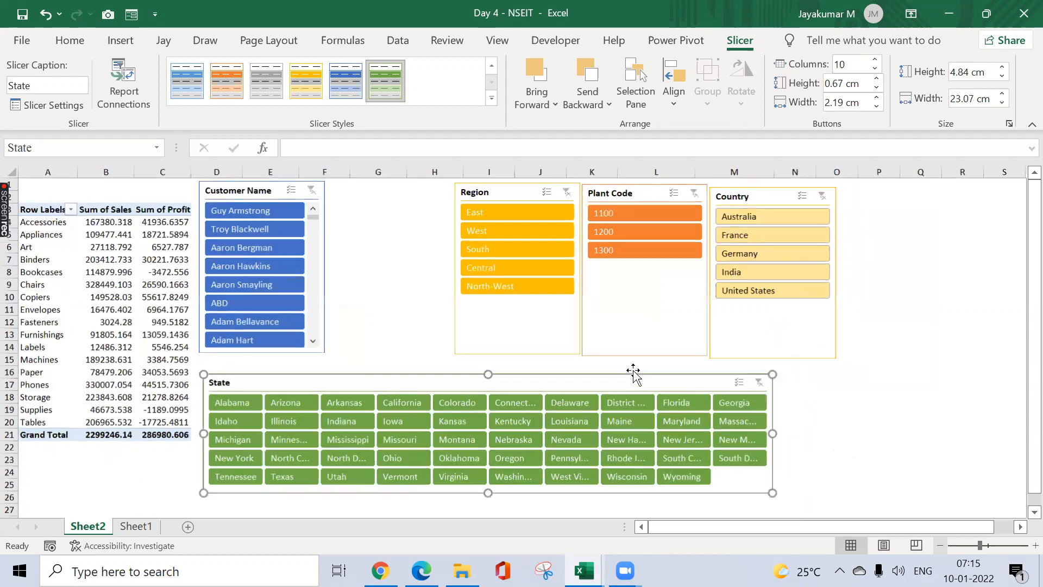
left_click_drag(630, 373, 638, 360)
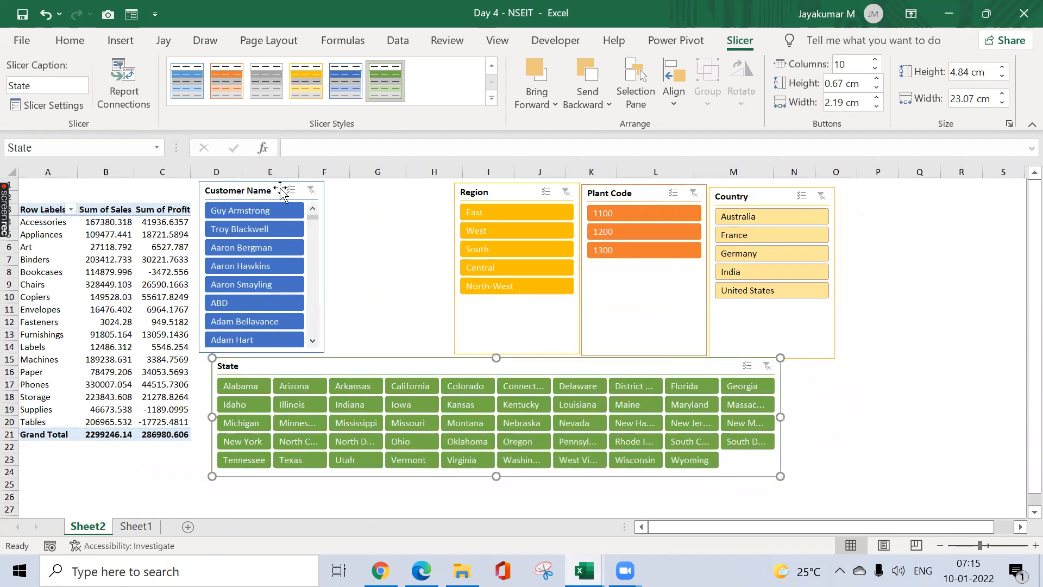
- Move the Customer Name slicer beside Region, then shift the State slicer under the row and widen it to about 24.2 cm
left_click_drag(248, 191, 372, 191)
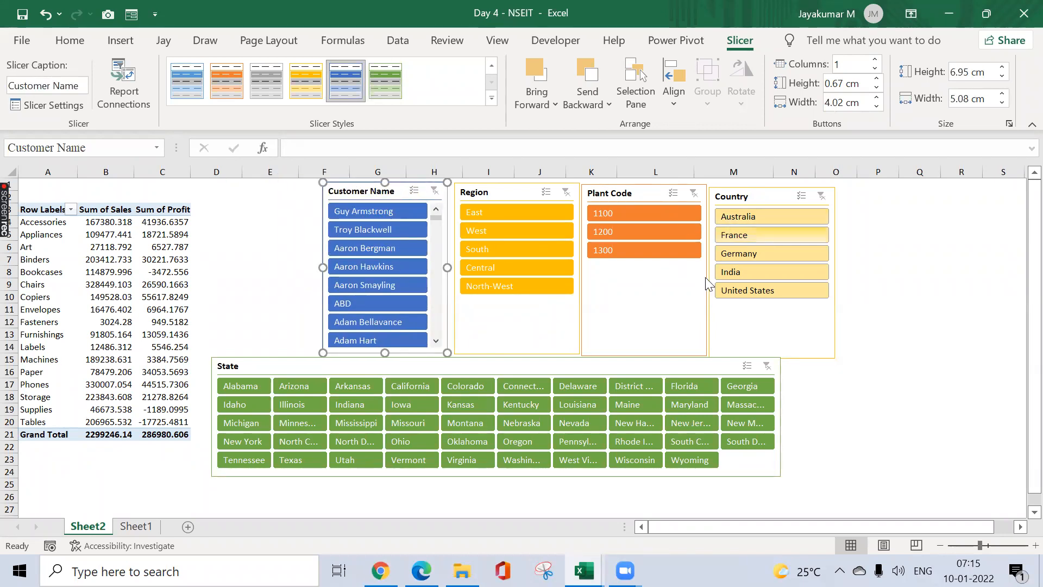
left_click_drag(523, 361, 611, 362)
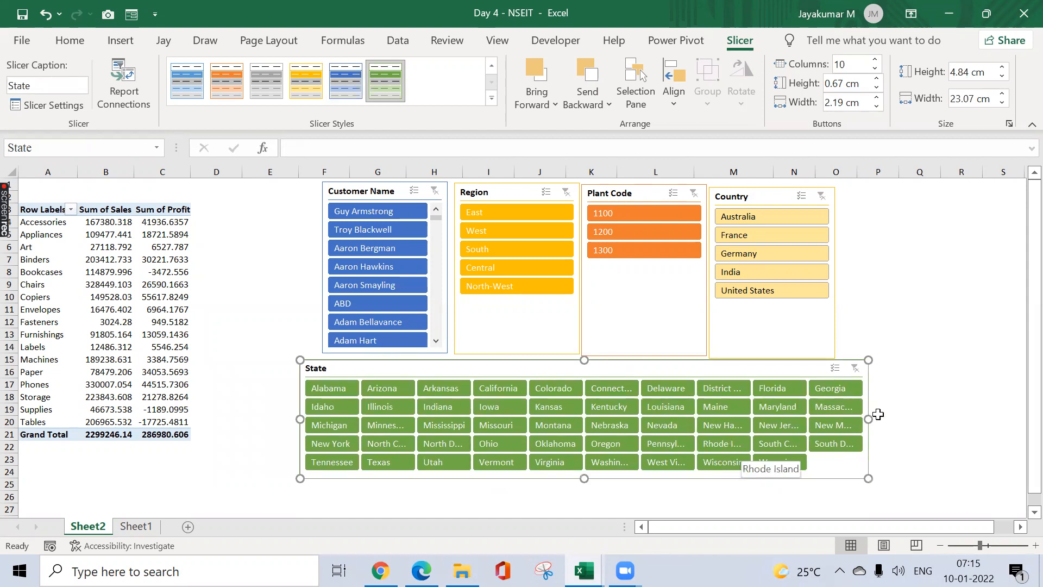
left_click_drag(873, 421, 896, 418)
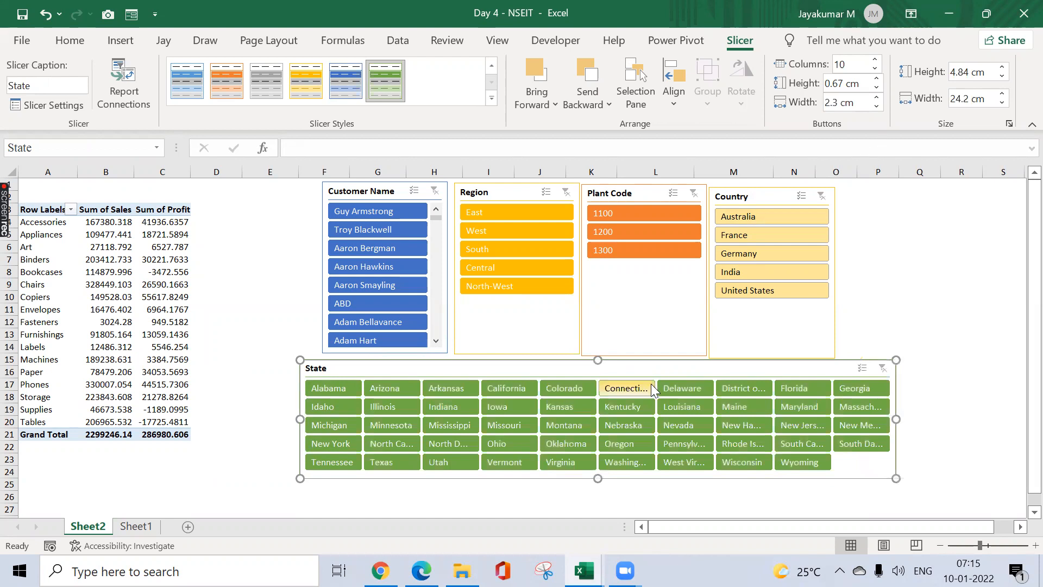
- Select the Storage row label in the PivotTable and filter the data to California with the State slicer
left_click(181, 391)
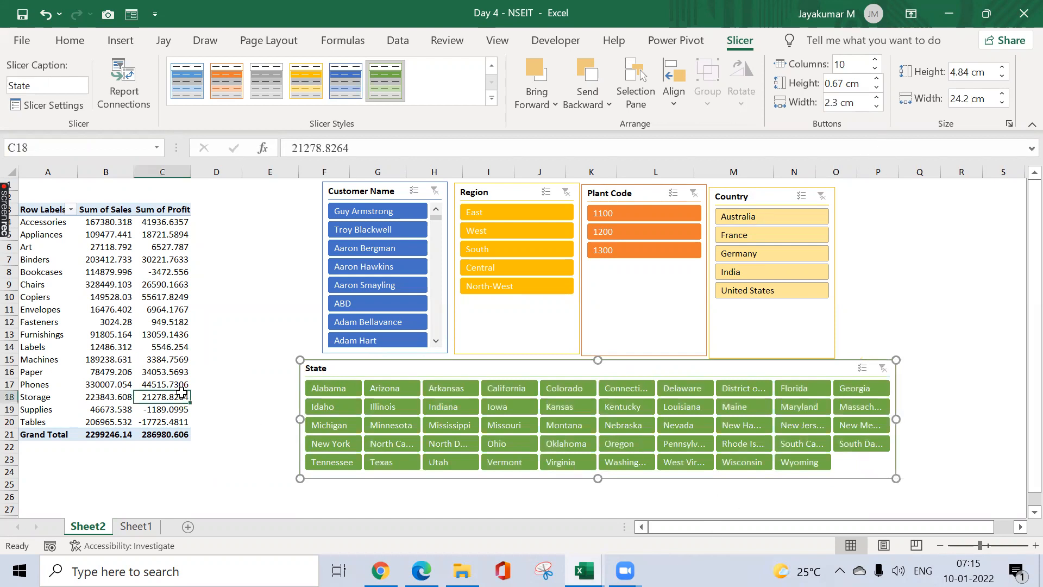
key("Left")
key("Left")
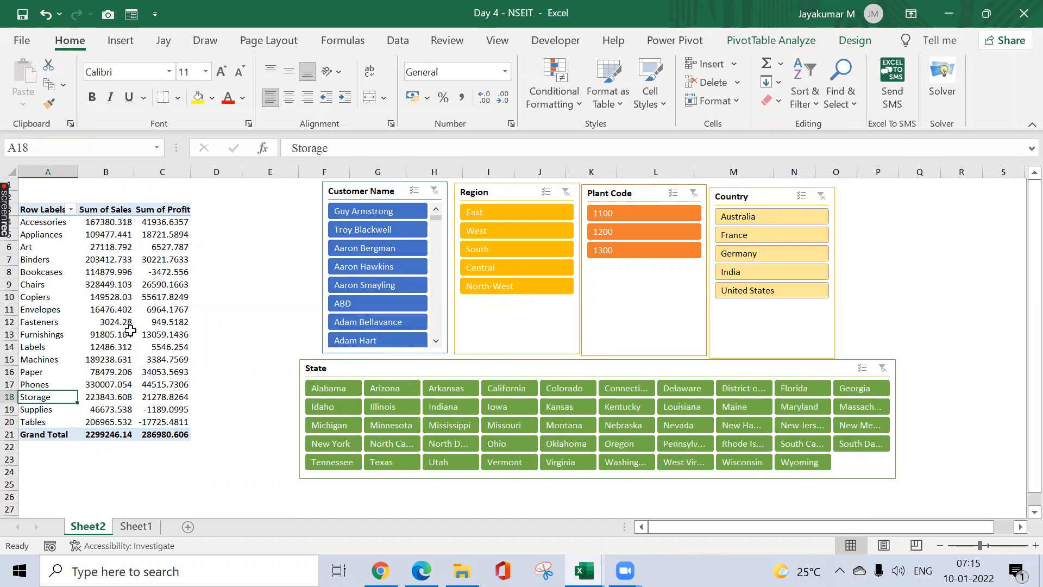
left_click(506, 388)
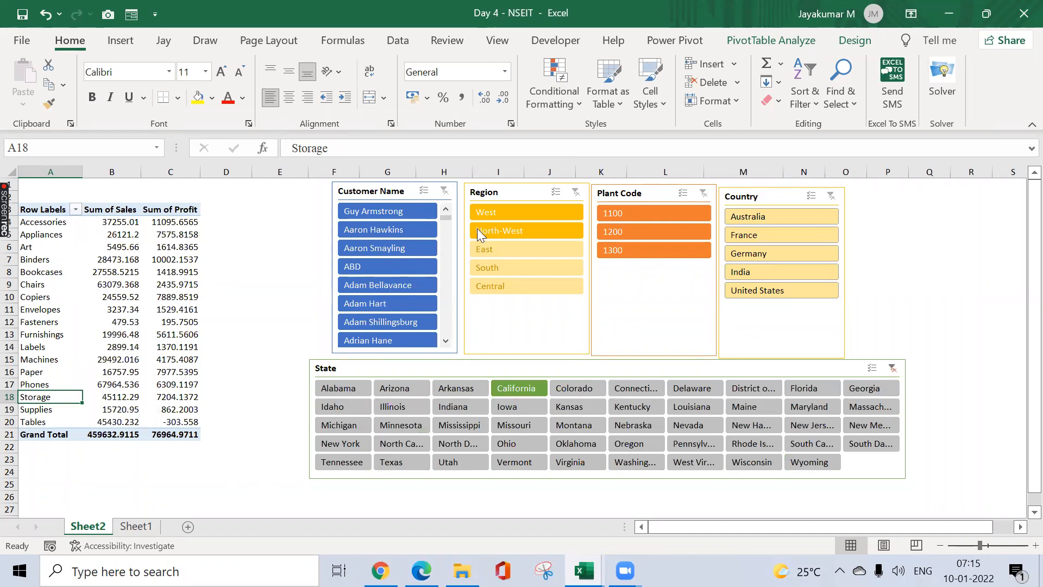
- Select both West and North-West in the Region slicer and restrict the Plant Code slicer to 1100
left_click(517, 229)
left_click(493, 214)
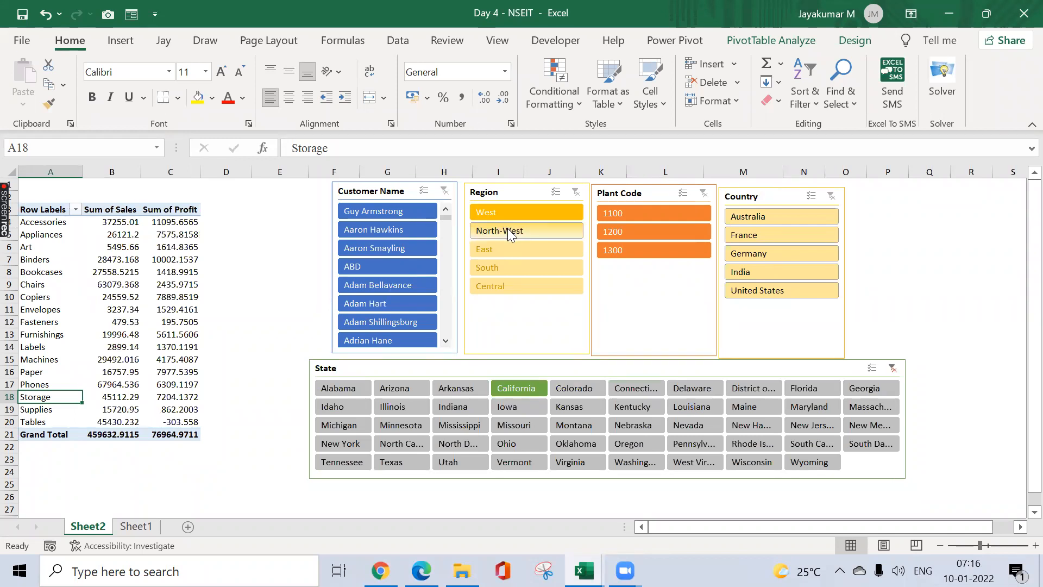
left_click(507, 228, "ctrl")
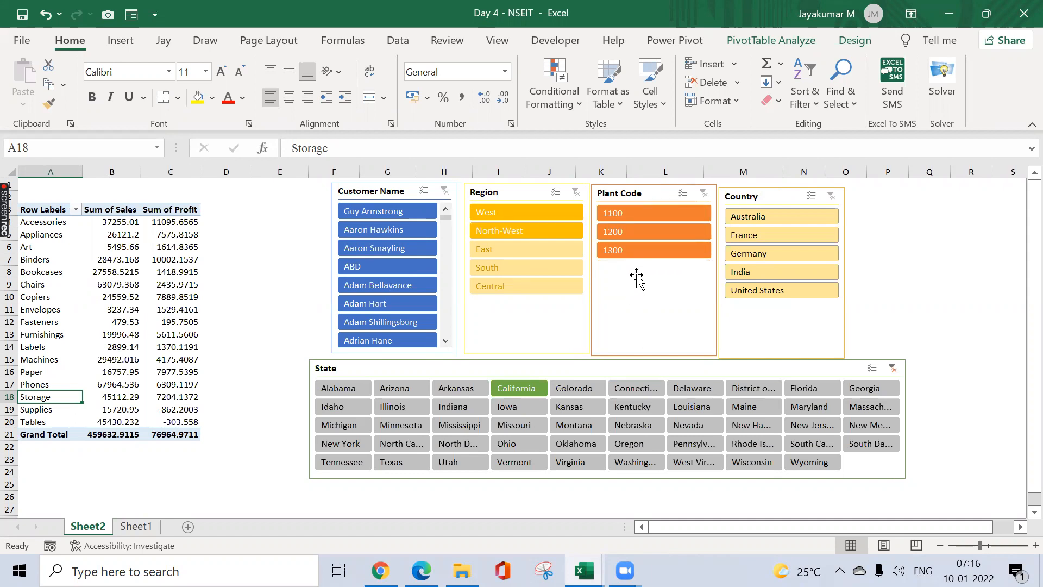
left_click(645, 249, "ctrl")
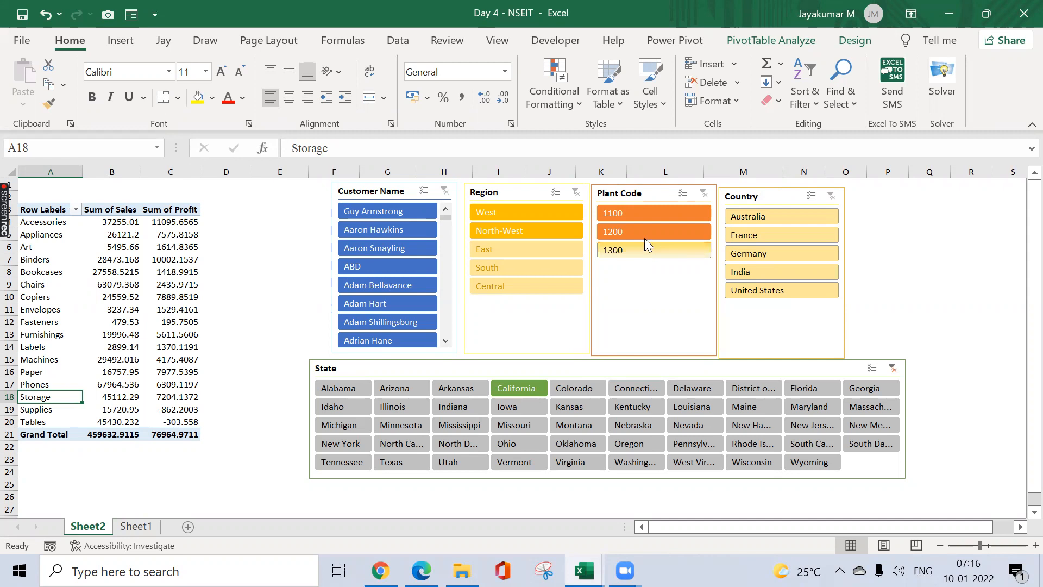
left_click(620, 214)
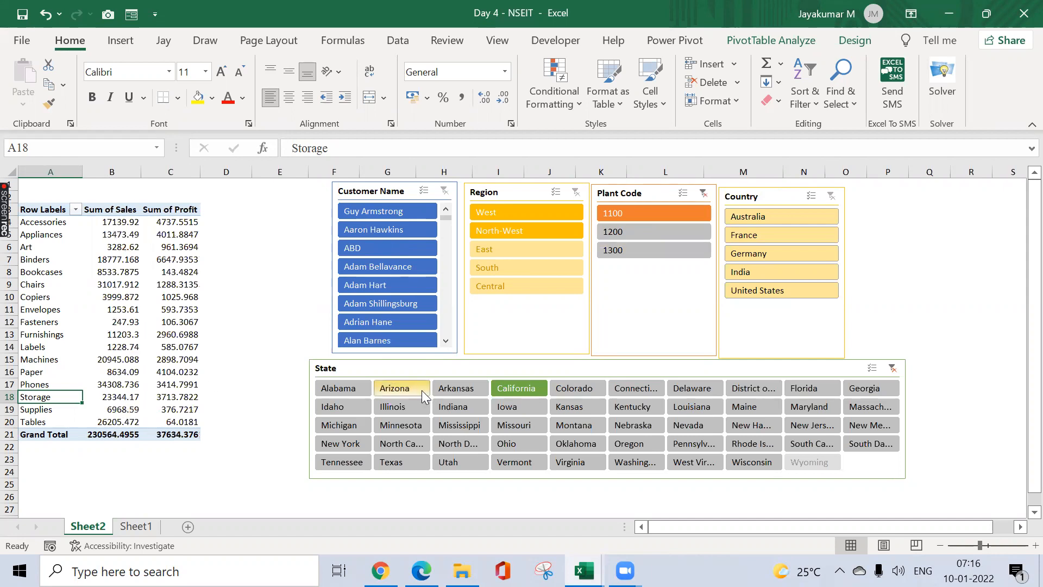
- Switch the Plant Code slicer to 1200 and clear the Plant Code filter
left_click(608, 234)
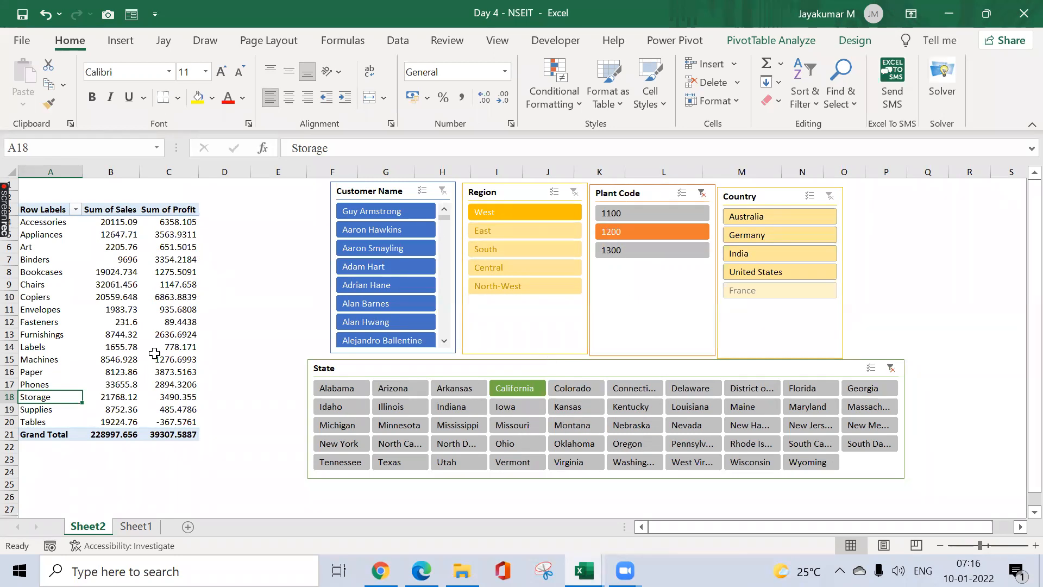
mouse_move(154, 352)
left_click(701, 194)
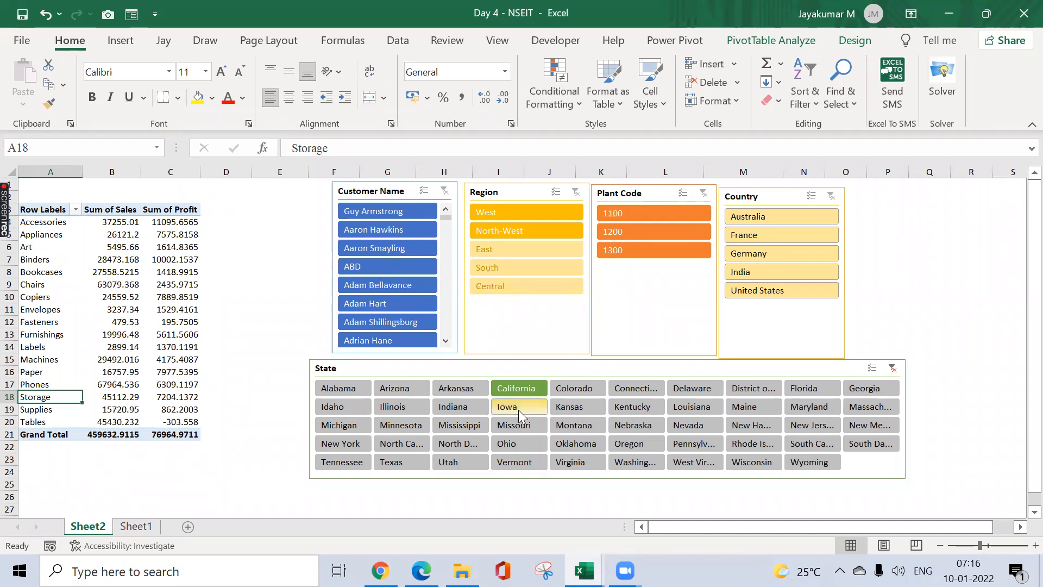
- Filter the PivotTable to a single customer with the Customer Name slicer and clear that filter
left_click(389, 266)
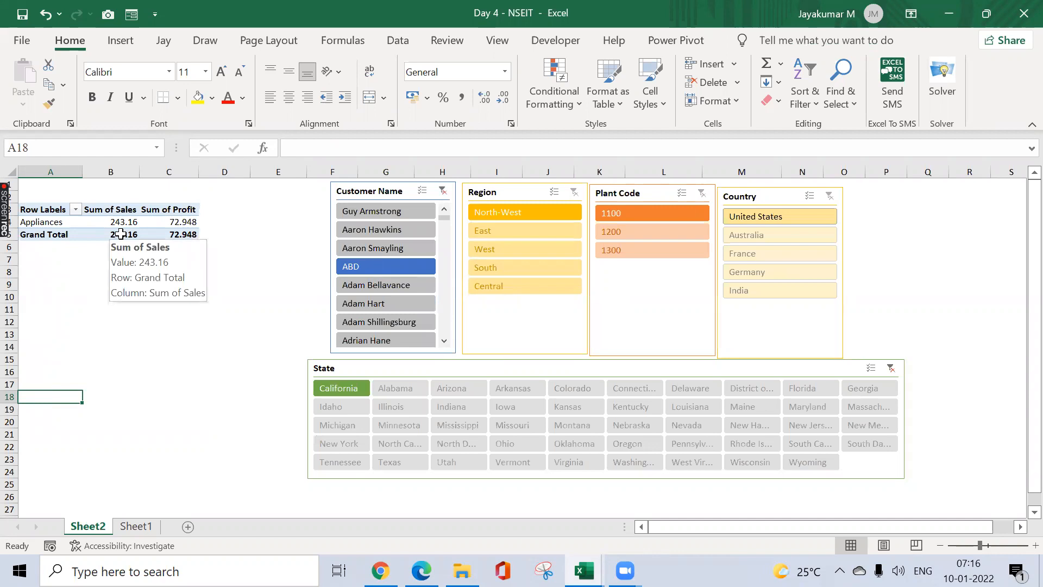
left_click(443, 191)
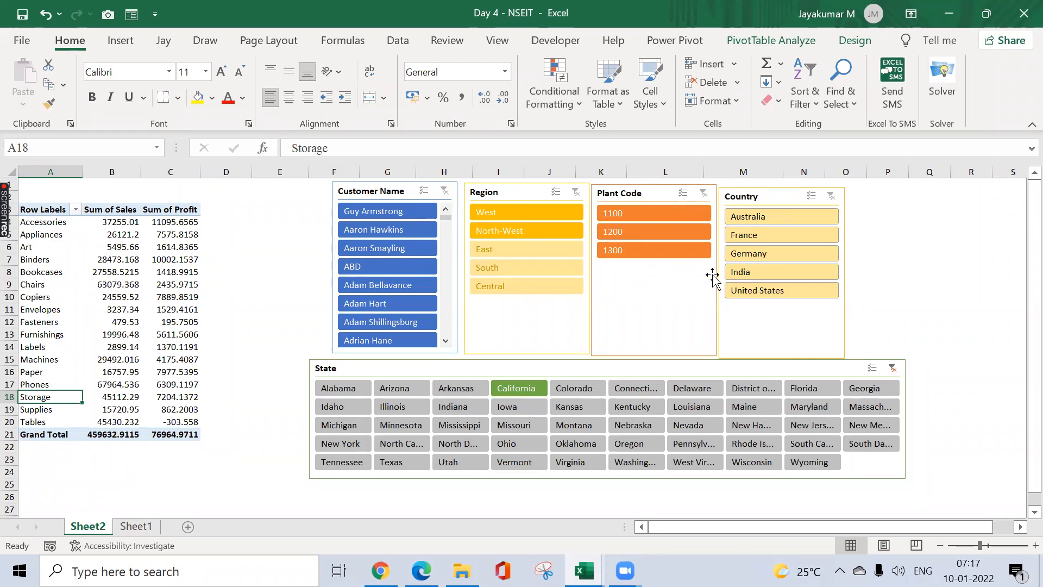
- Filter the Country slicer to India, France and Germany in turn, and clear the State and Country filters
left_click(758, 270)
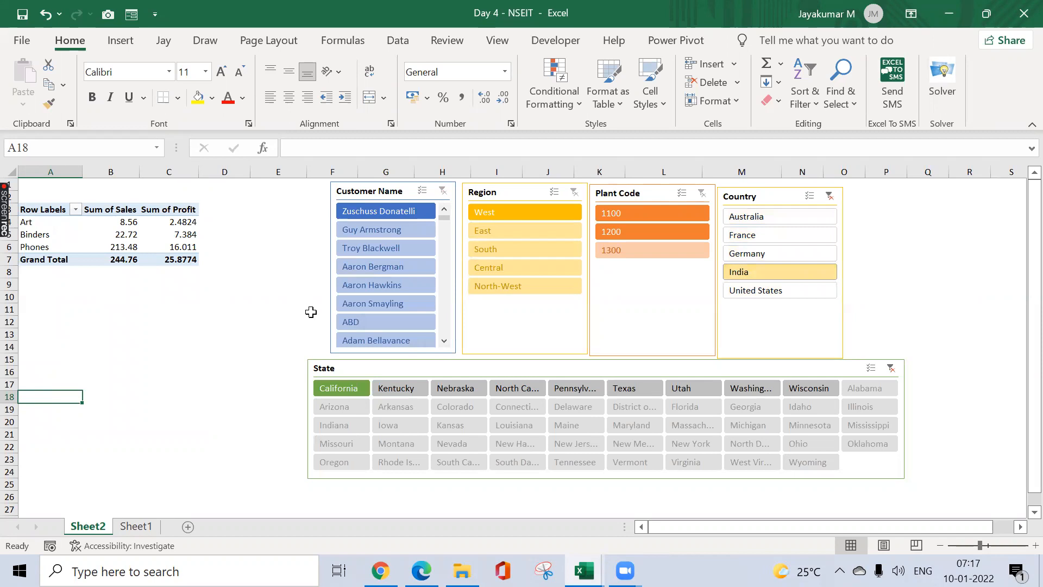
left_click(755, 233)
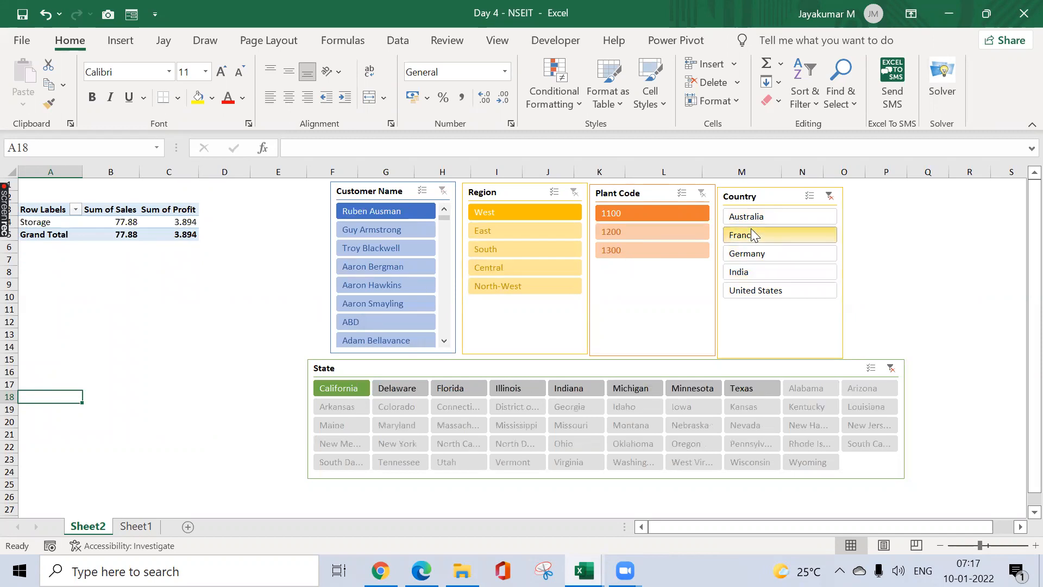
left_click(789, 255)
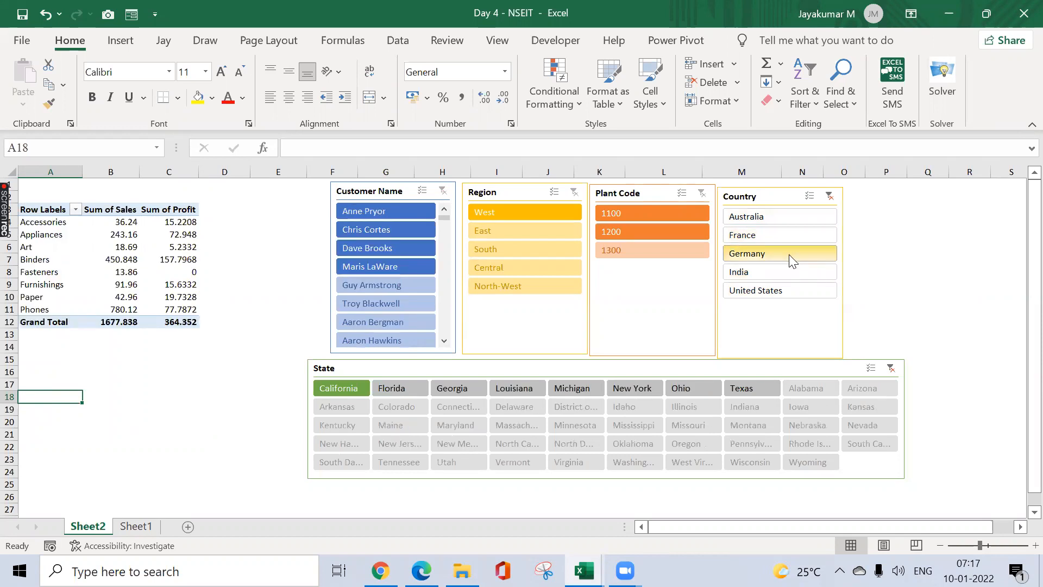
left_click(892, 371)
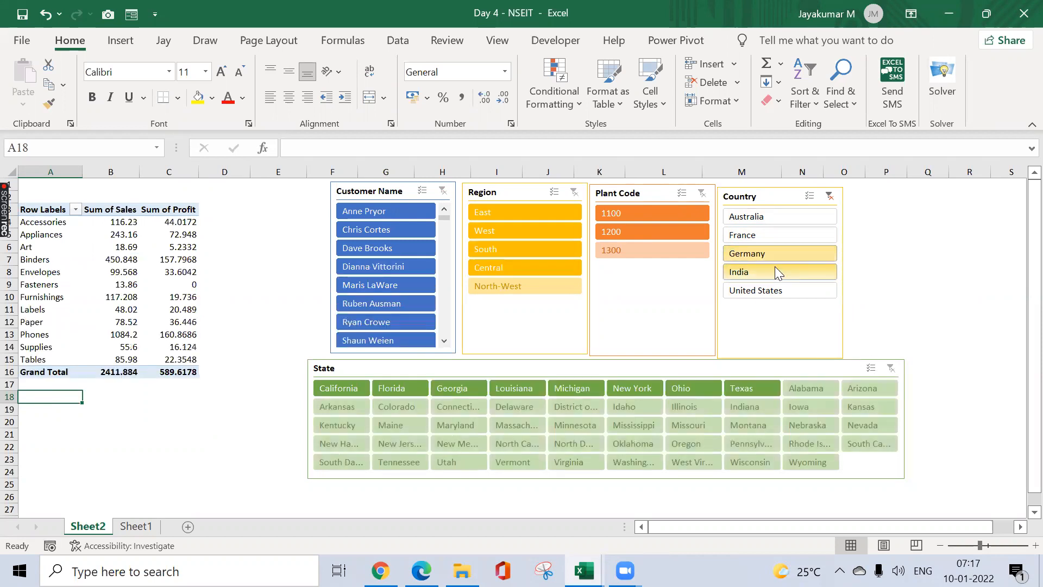
left_click(829, 197)
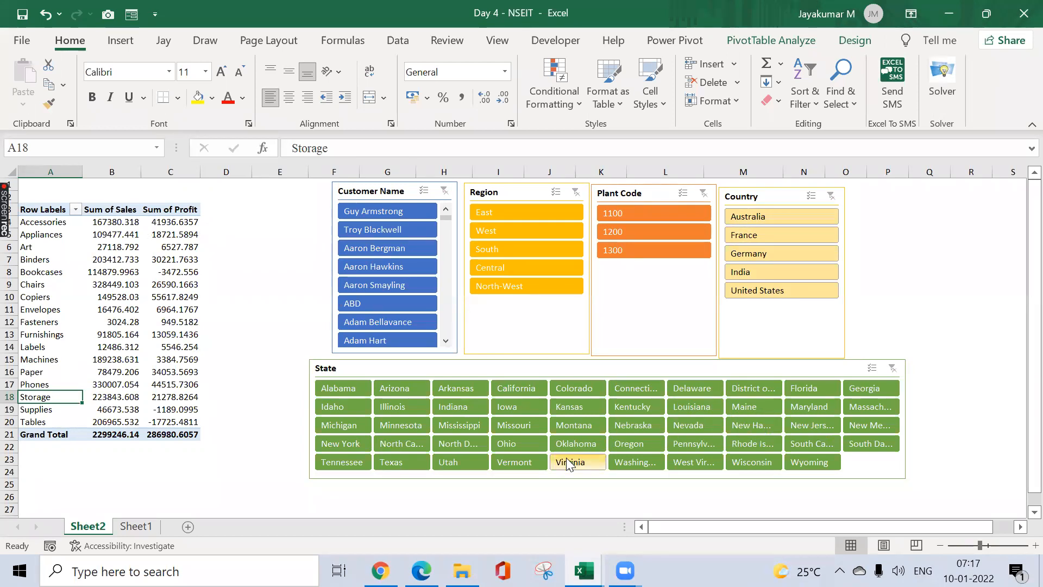
- Filter the PivotTable to Washington and a single customer, and clear the State and Customer Name filters
left_click(625, 465)
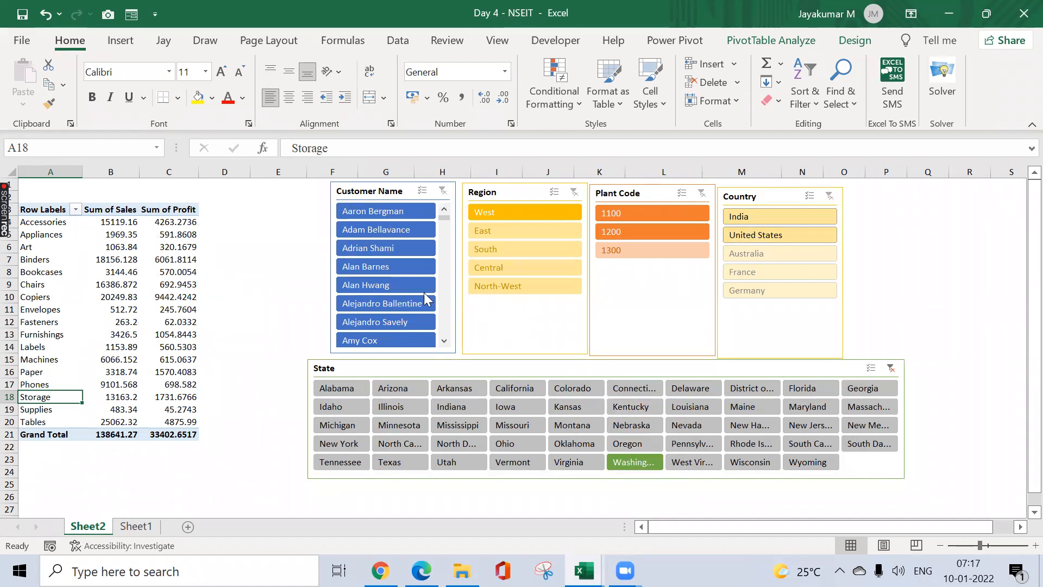
left_click(395, 250)
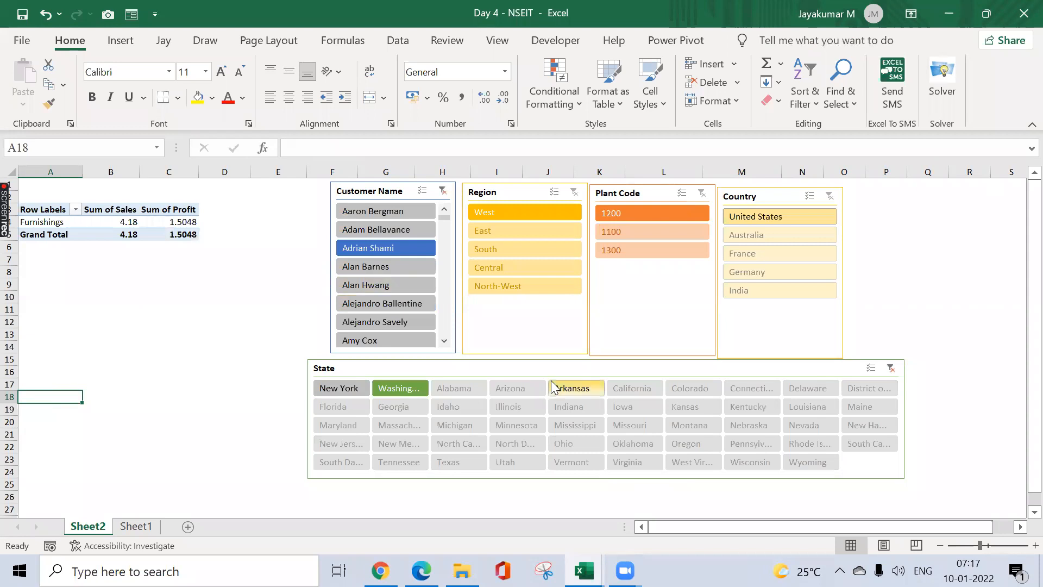
left_click(892, 370)
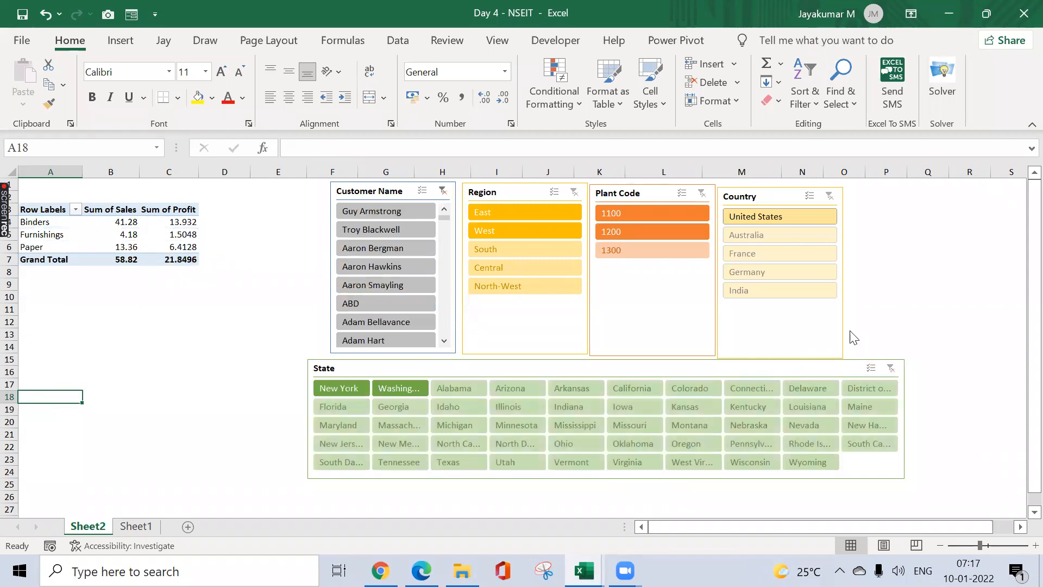
left_click(442, 191)
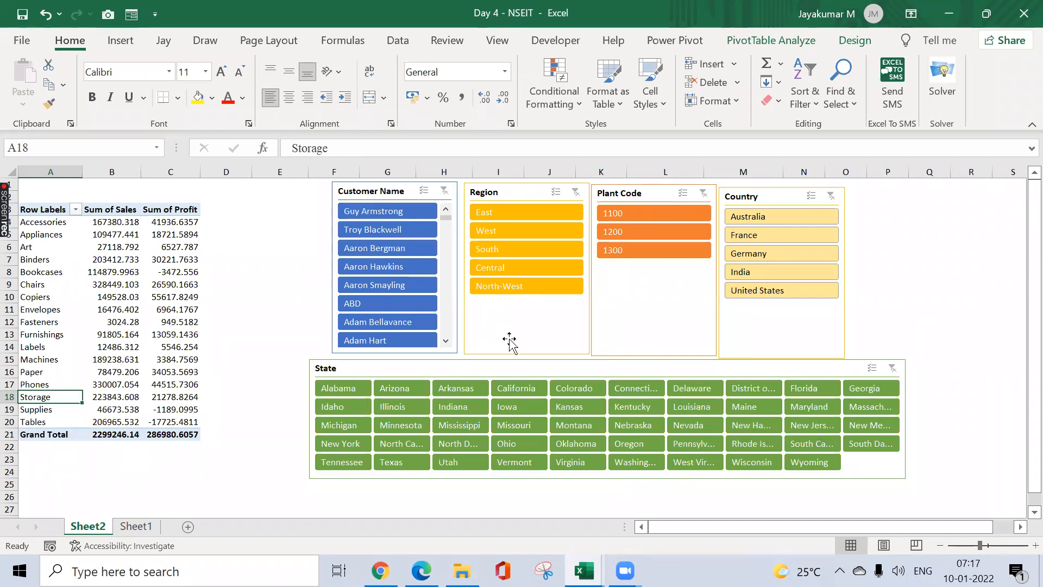
- Select the PivotTable's Row Labels and Sum of Sales columns and insert a Clustered Column PivotChart
left_click(60, 212)
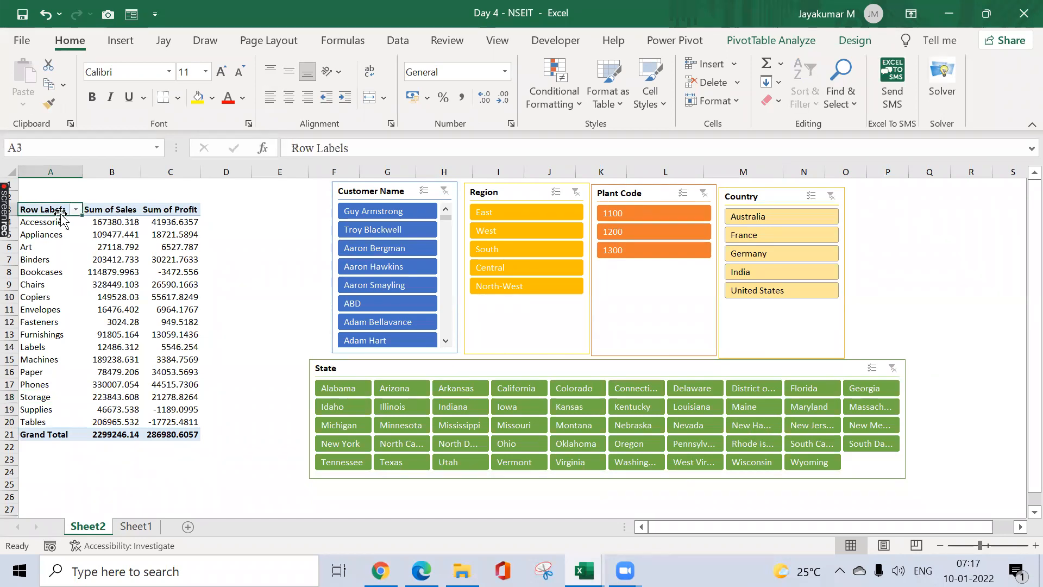
left_click_drag(60, 212, 111, 212)
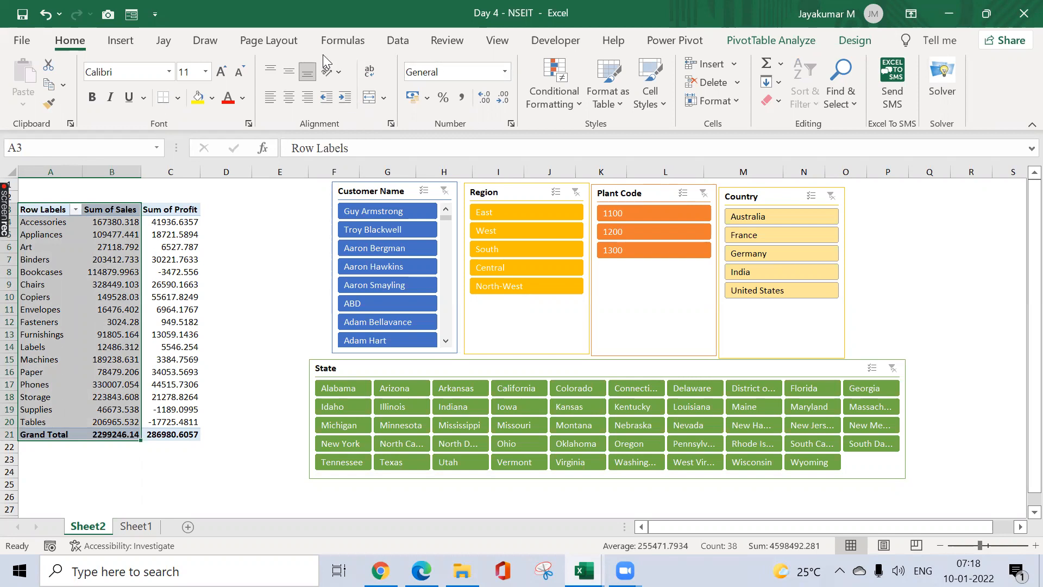
left_click(122, 40)
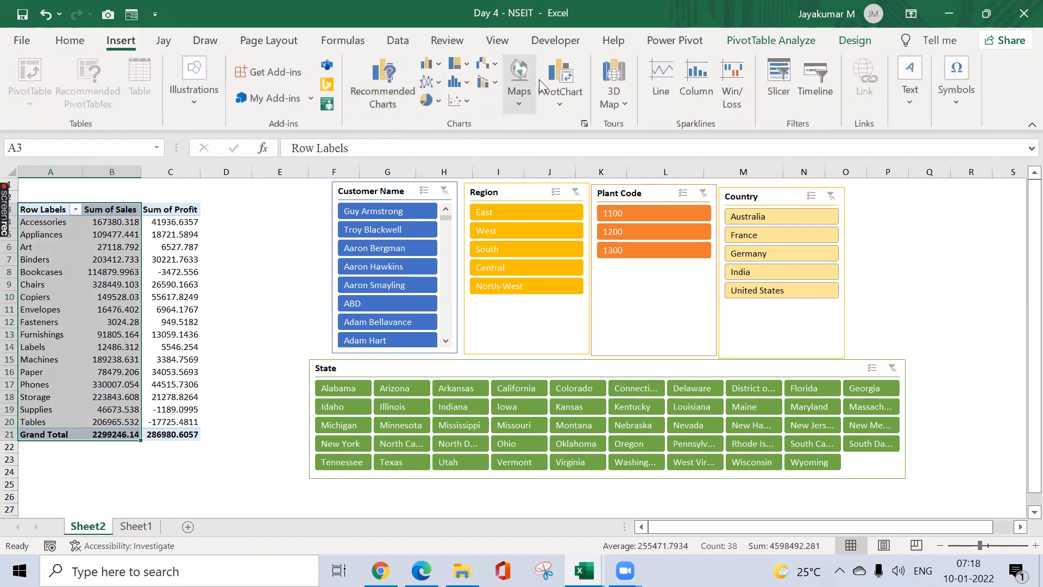
left_click(561, 93)
left_click(590, 121)
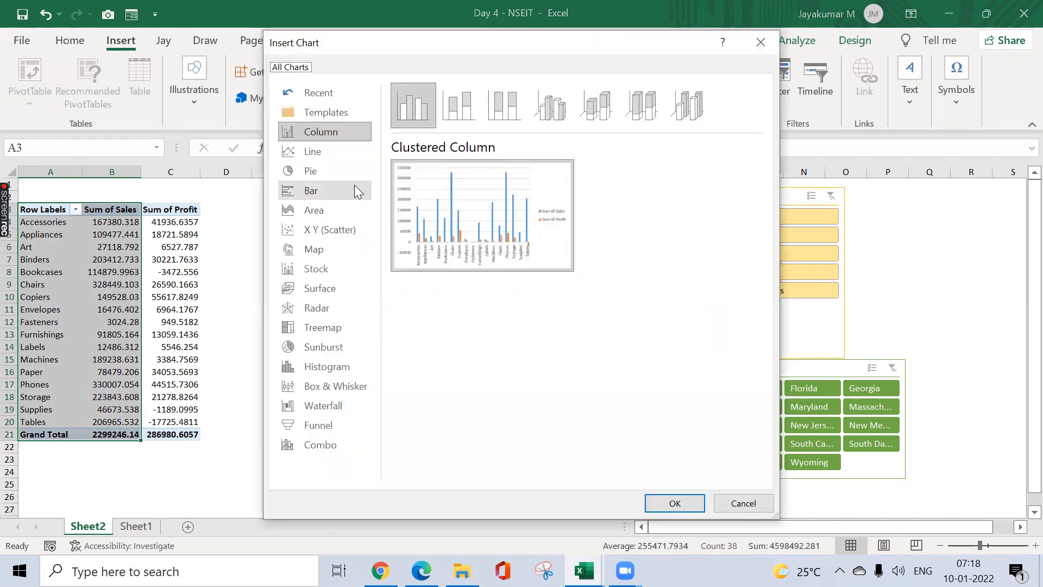
mouse_move(431, 187)
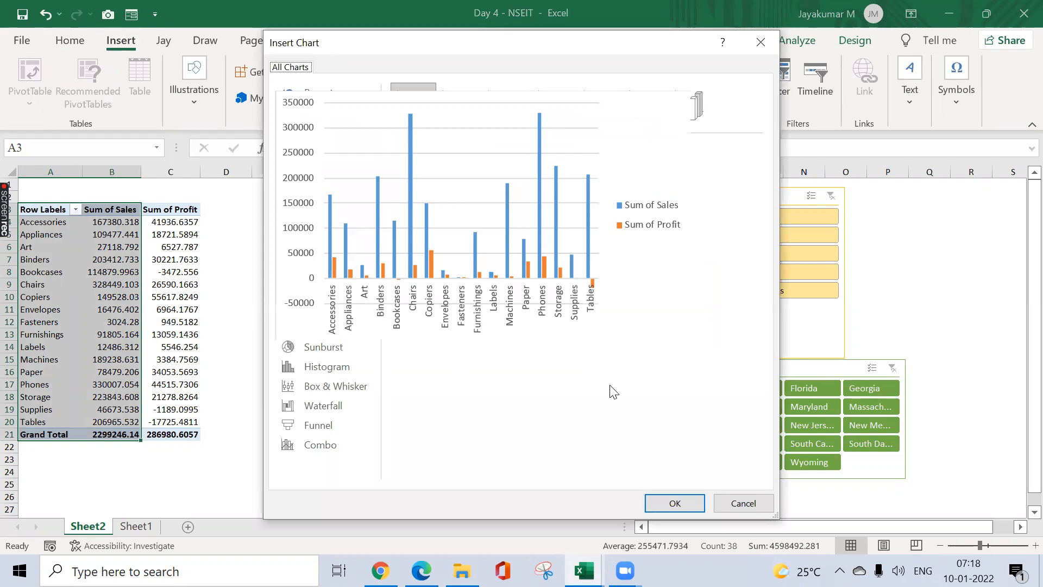
left_click(673, 501)
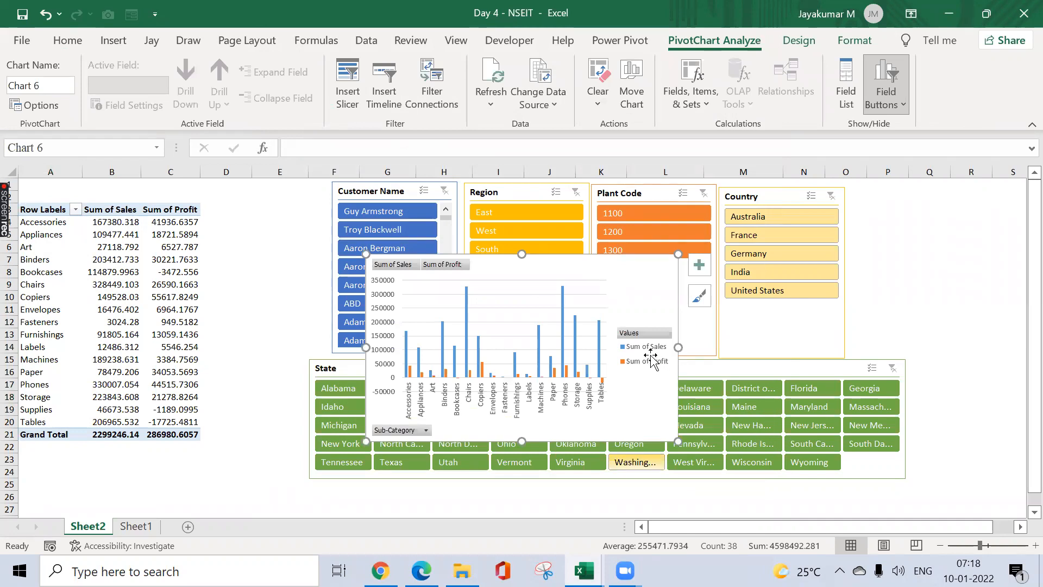
- Move the PivotChart off the PivotTable and slicers into the empty cells beside them, starting around column Q
left_click_drag(619, 263, 355, 214)
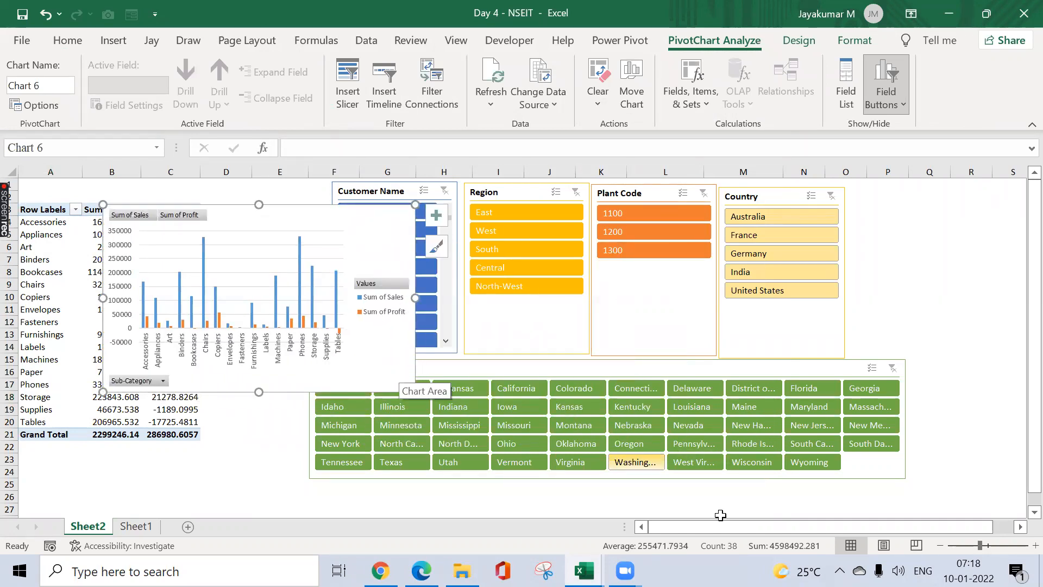
left_click(940, 546)
left_click(940, 546)
left_click_drag(272, 205, 896, 196)
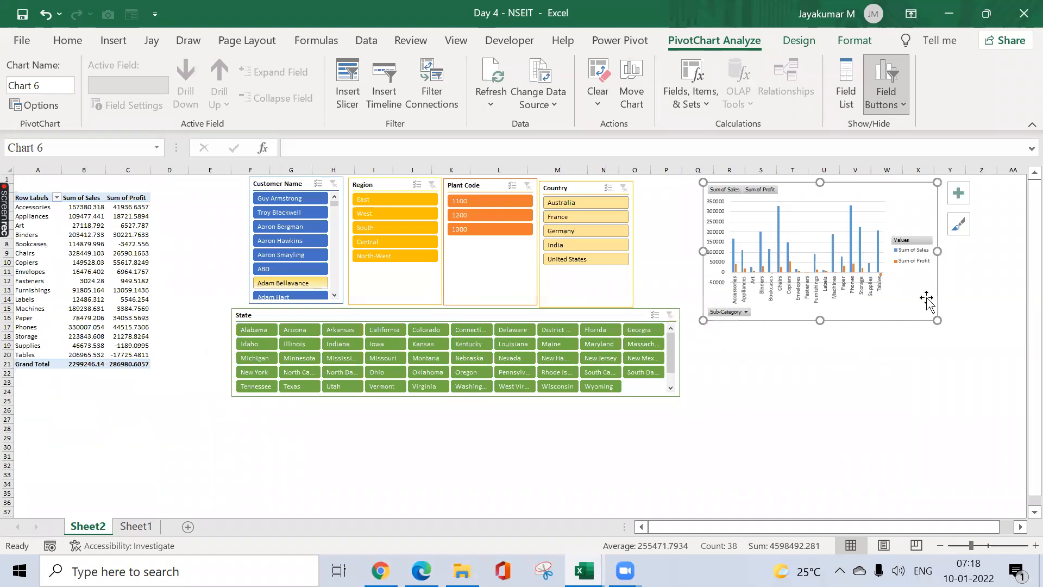
- Remove the gridlines and the legend from the PivotChart
left_click(958, 194)
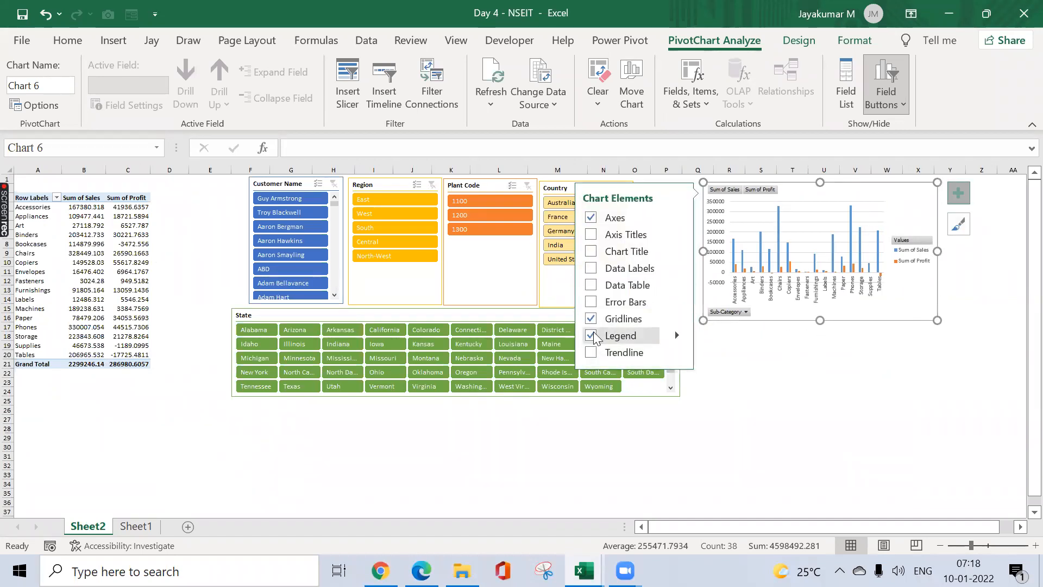
left_click(591, 320)
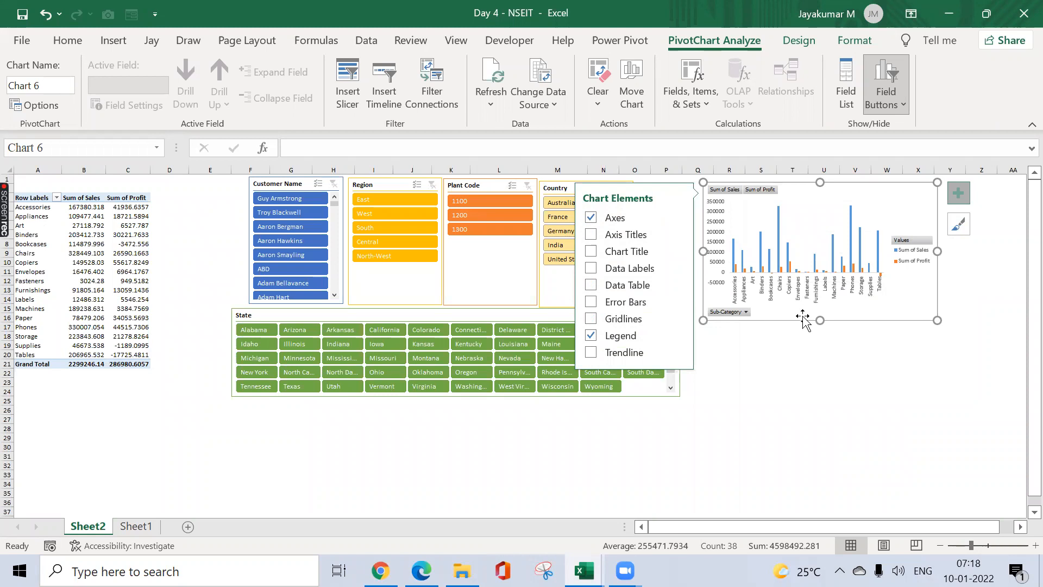
left_click(591, 335)
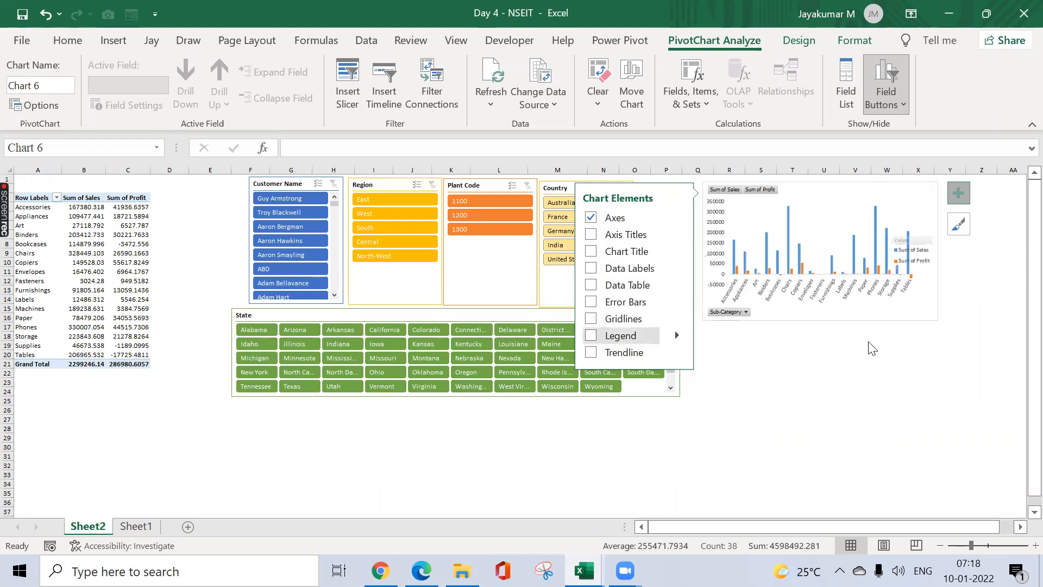
left_click(948, 332)
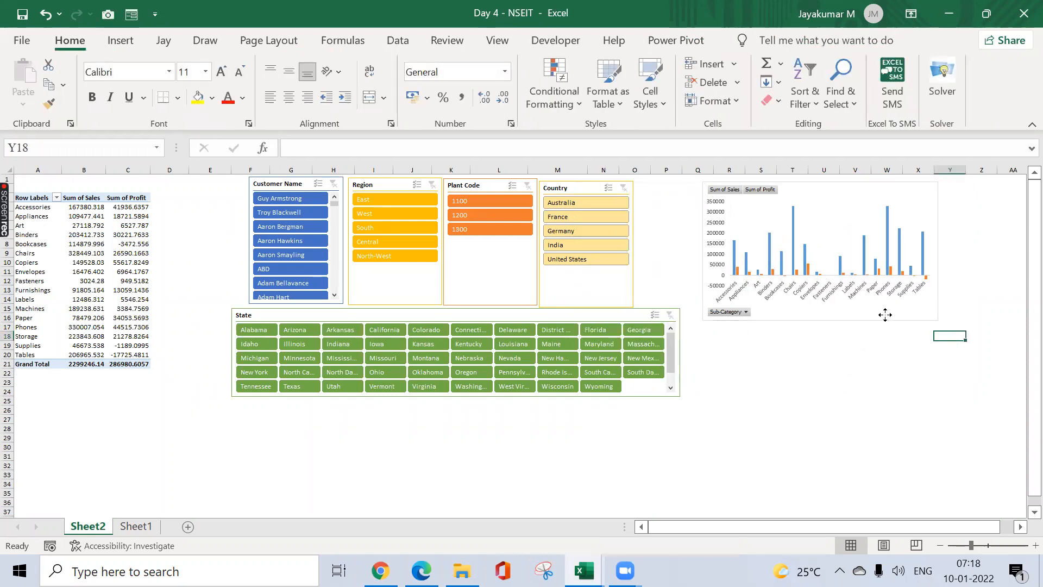
- Enlarge the PivotChart from its lower corner so that it extends to about column Z
left_click(937, 321)
left_click_drag(938, 320, 988, 353)
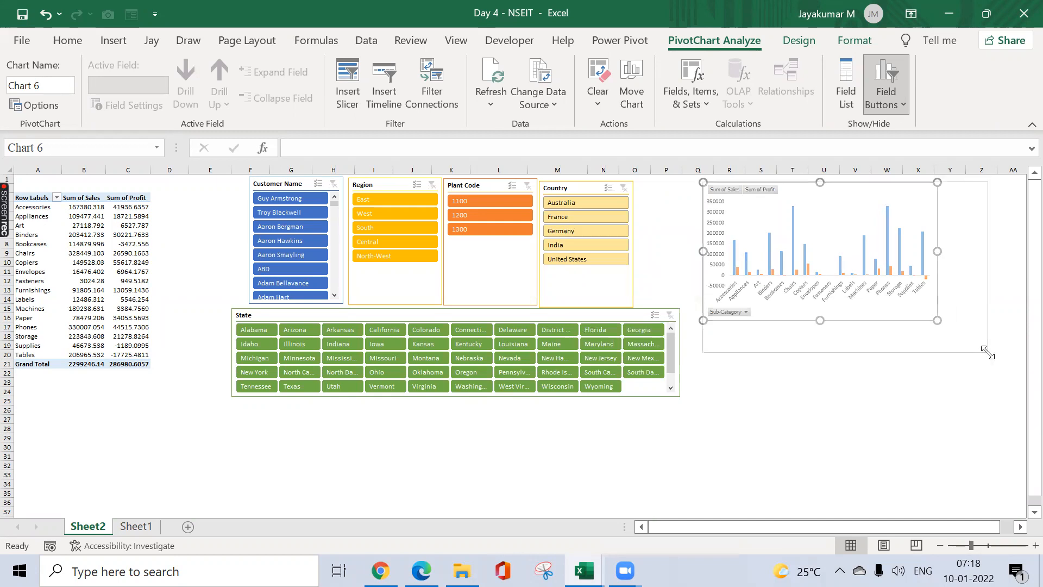
left_click(631, 483)
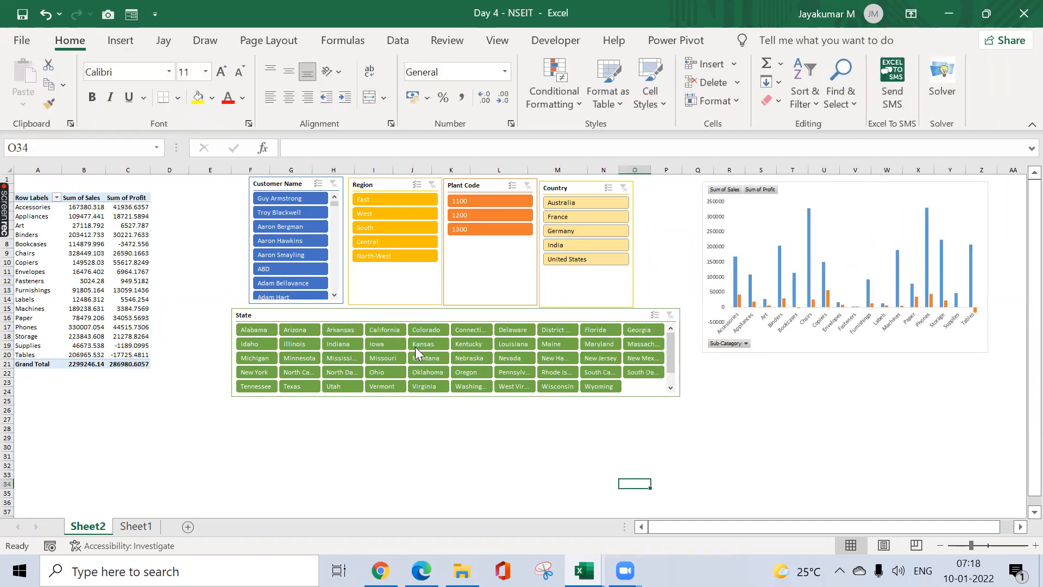
- Test the PivotChart with the State slicer set to California and to Florida, and clear the State filter
left_click(390, 331)
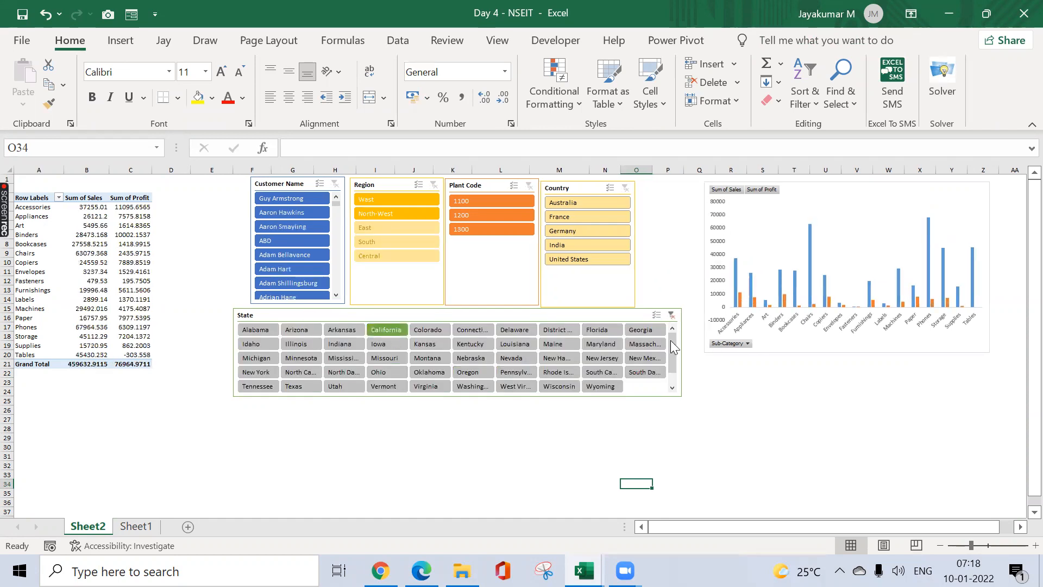
mouse_move(799, 288)
left_click(603, 333)
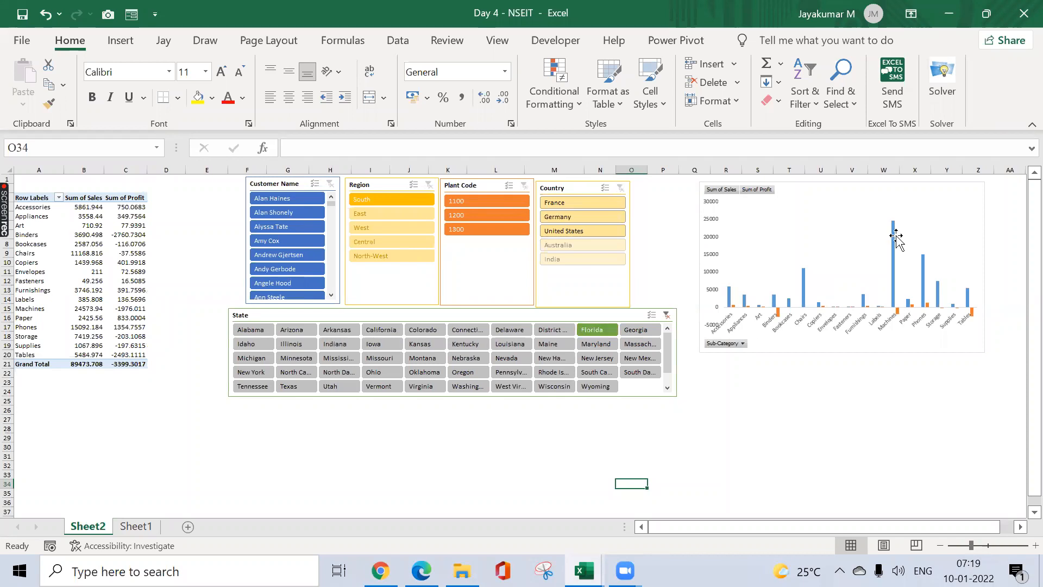
mouse_move(893, 233)
left_click(667, 316)
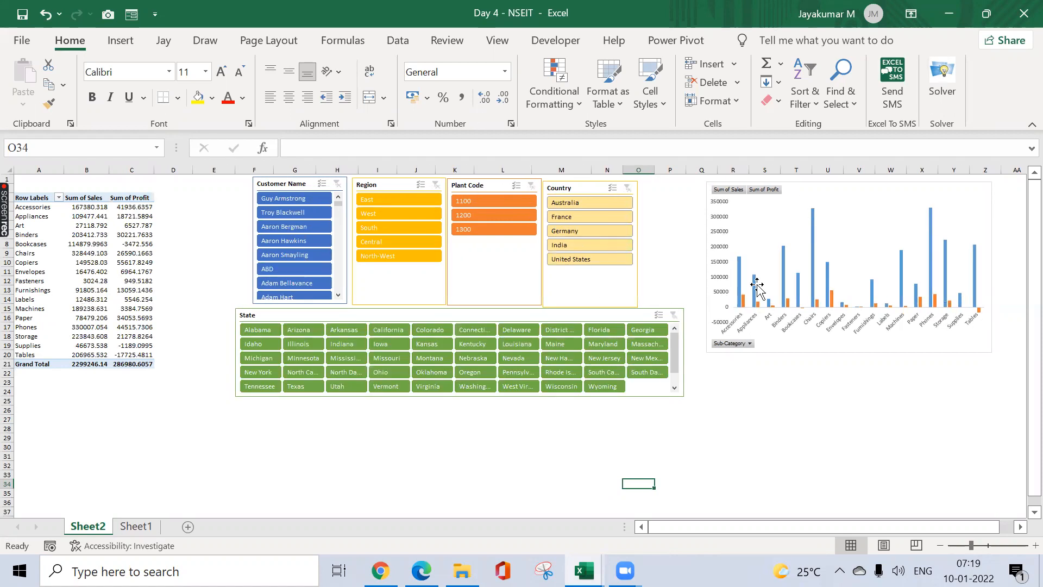
- Test the PivotChart with the Region slicer set to East and to West, and clear the Region filter
left_click(394, 197)
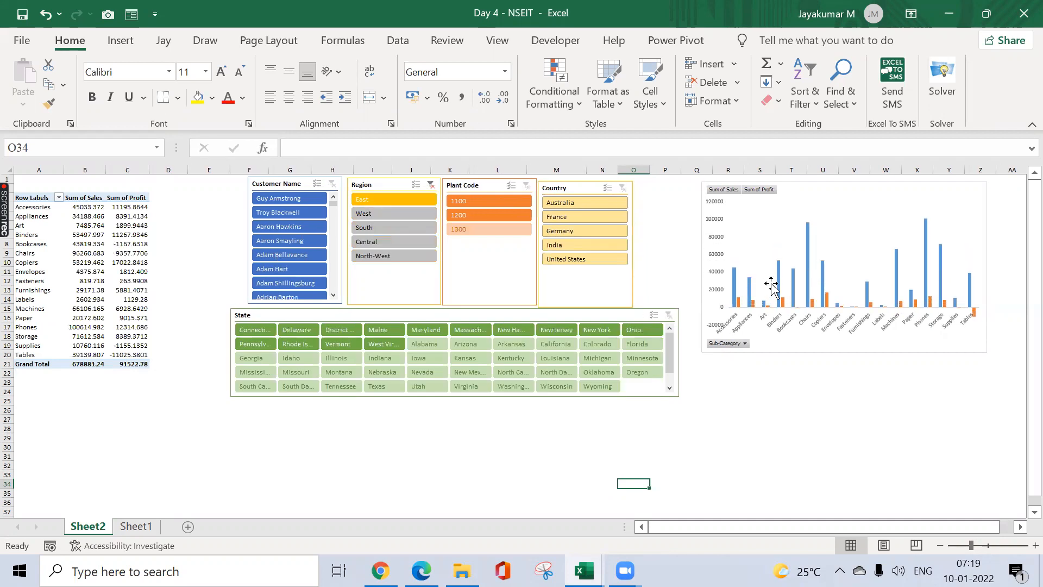
left_click(407, 214)
left_click(437, 185)
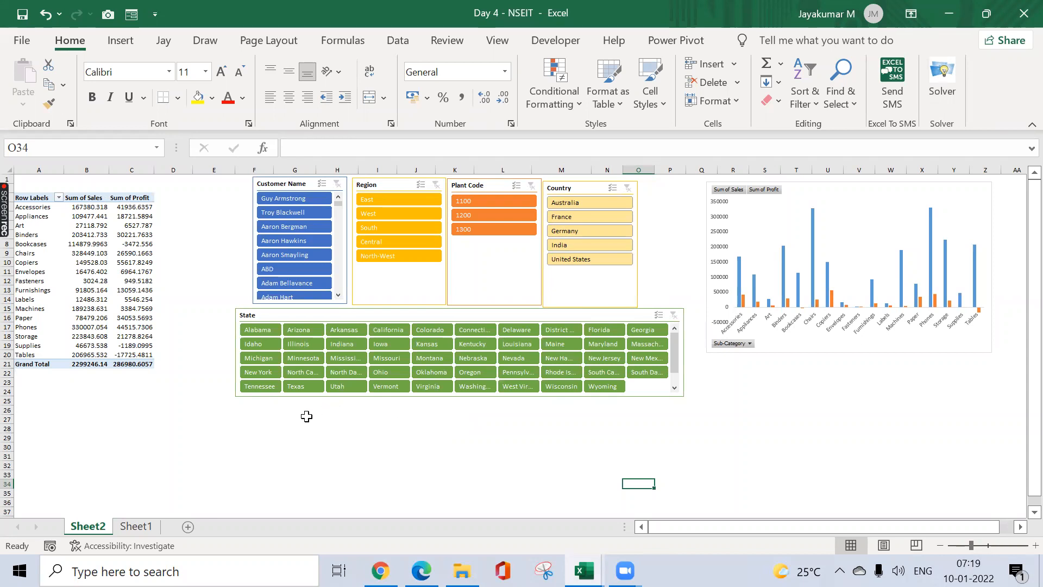
- Open the source data on Sheet1 and select cell E4 in the Year column
left_click(268, 417)
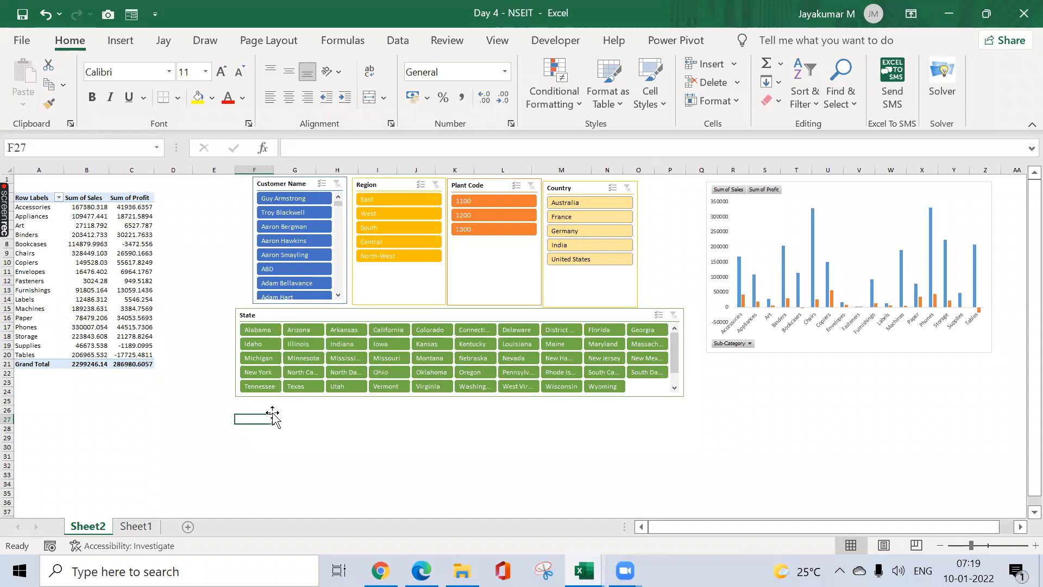
left_click(137, 526)
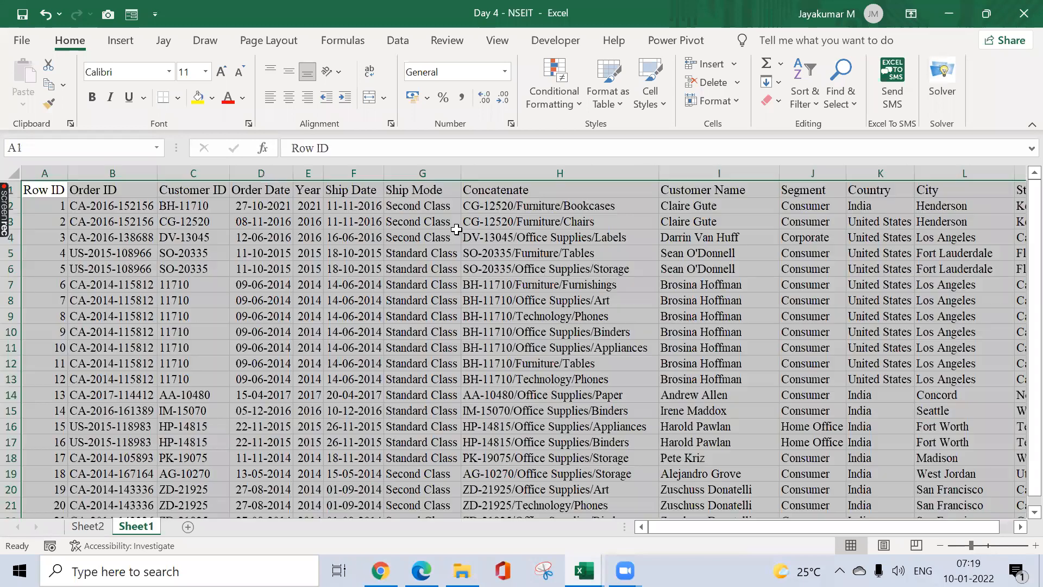
left_click(315, 237)
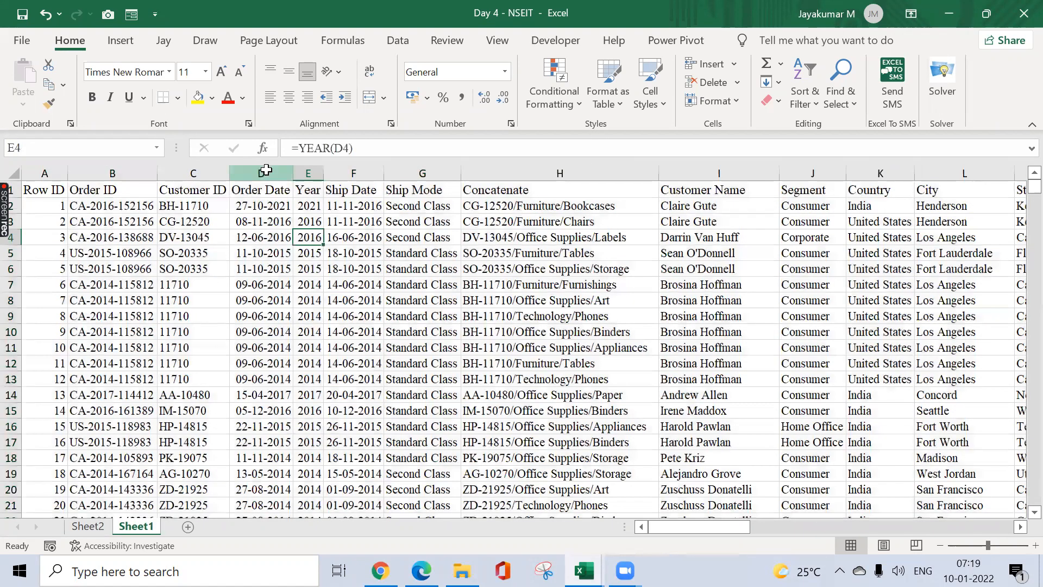
- Examine the Order Date and Ship Date columns in the source data and return to the PivotTable on Sheet2
left_click(266, 171)
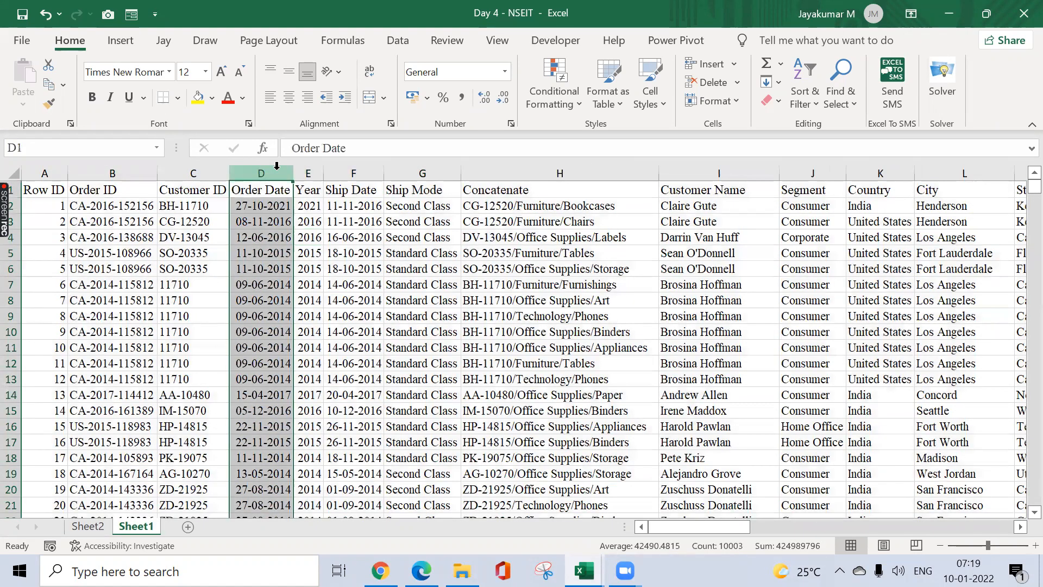
left_click(348, 164)
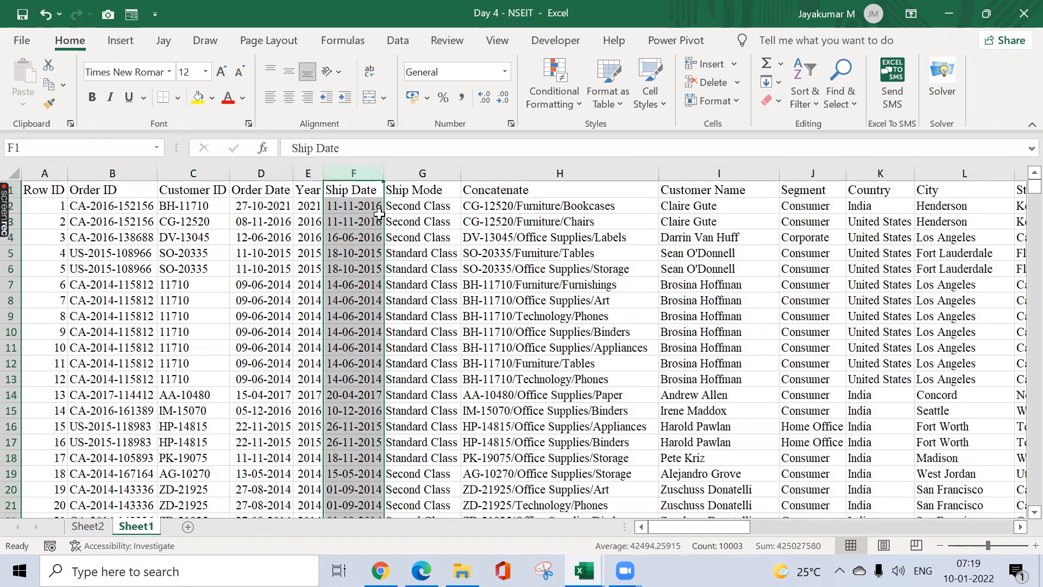
left_click(88, 526)
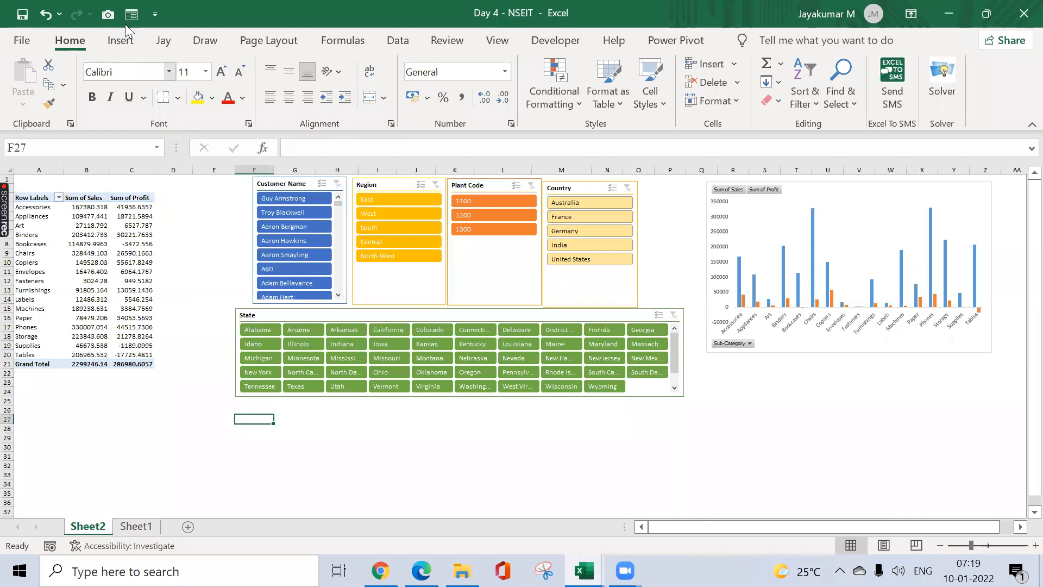
left_click(122, 41)
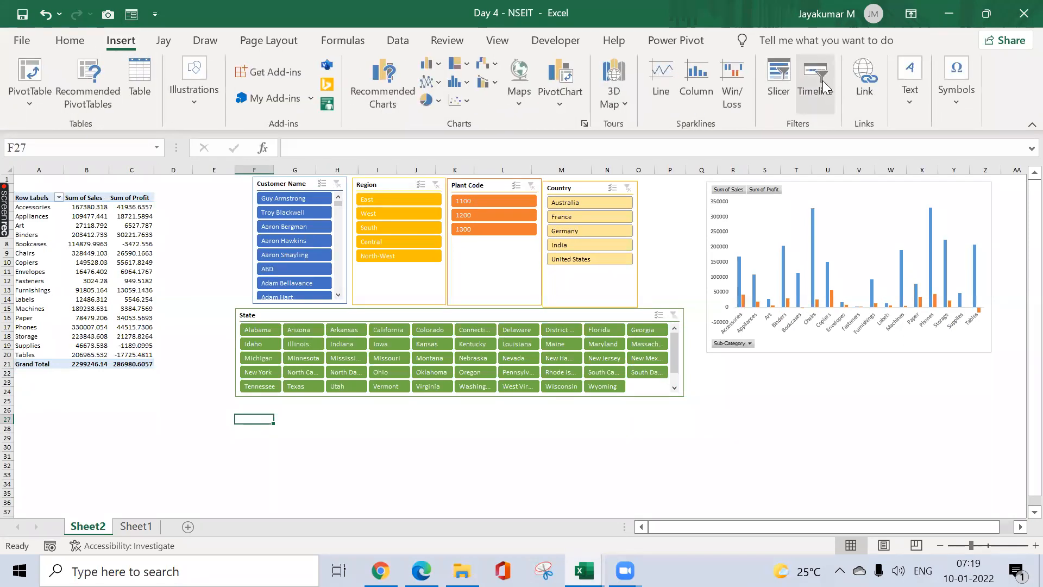
left_click(821, 79)
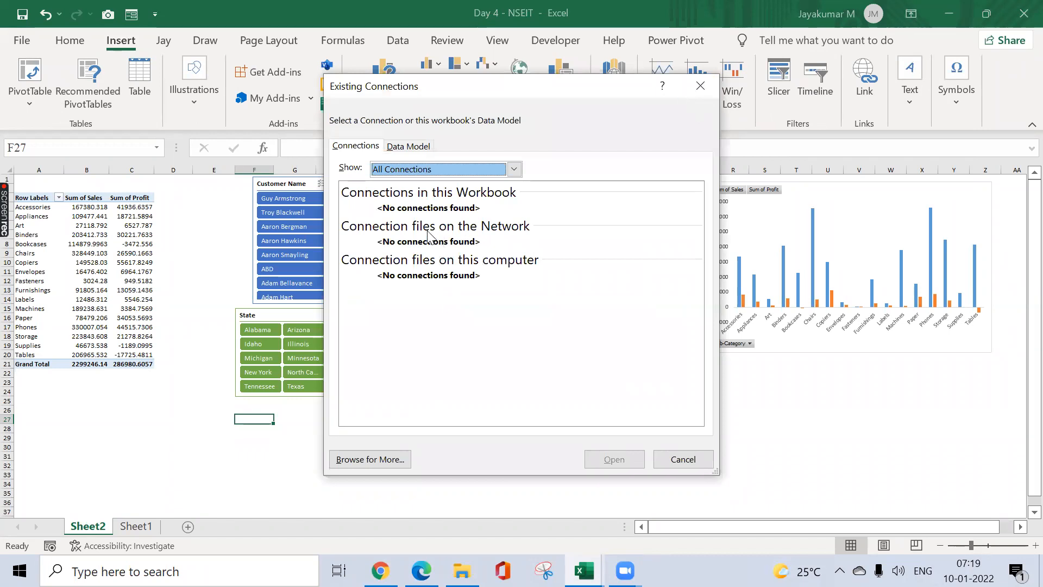
left_click(696, 88)
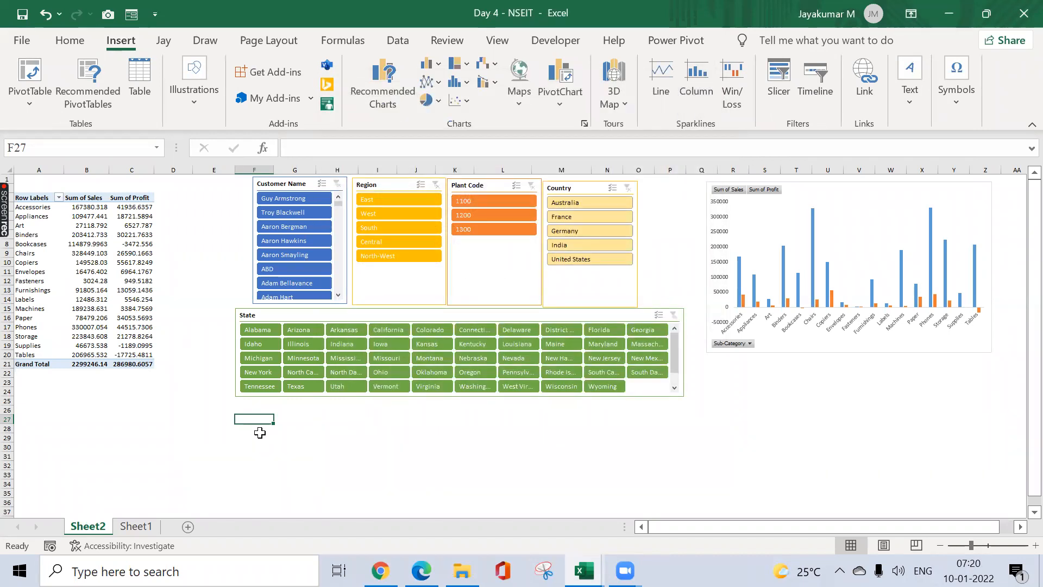
- Insert a timeline for the Order Date field from the PivotTable
left_click(126, 263)
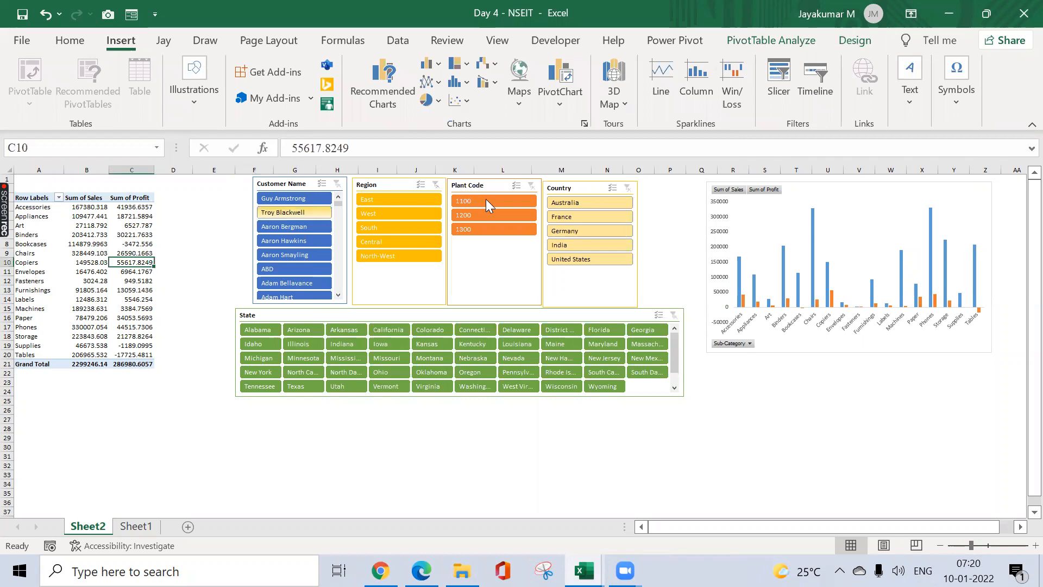
left_click(825, 84)
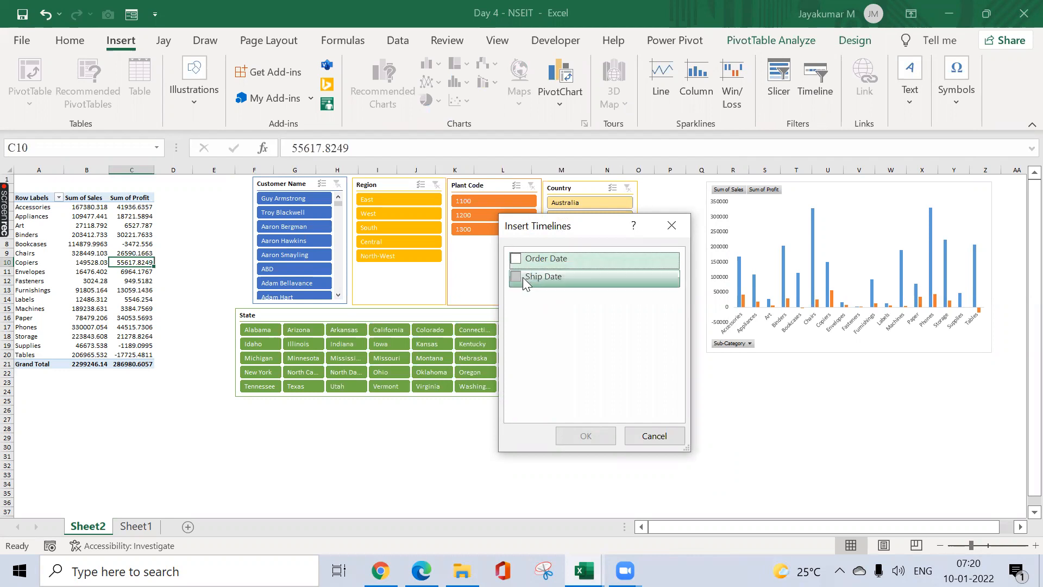
left_click(518, 260)
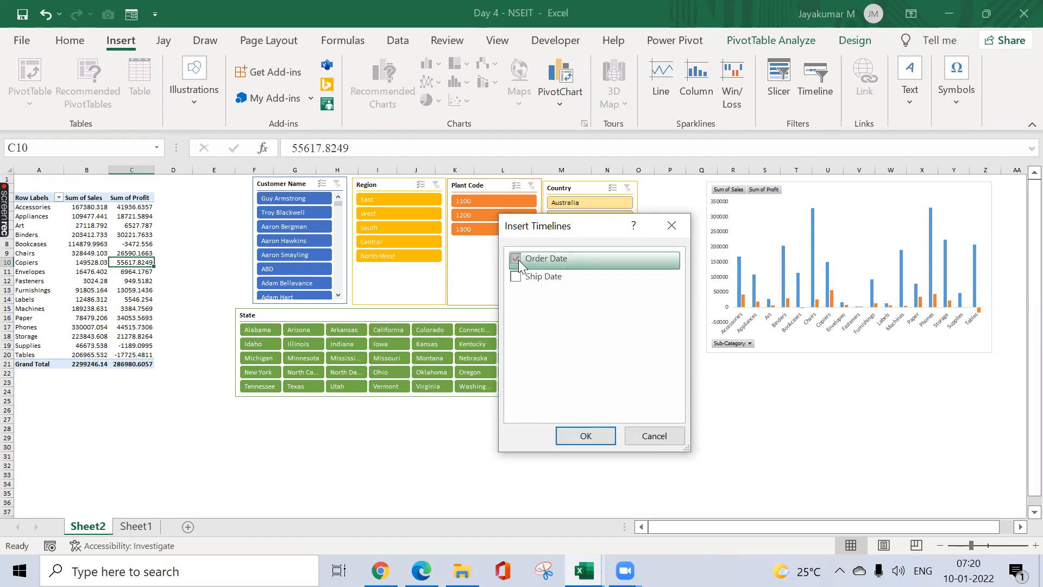
left_click(585, 436)
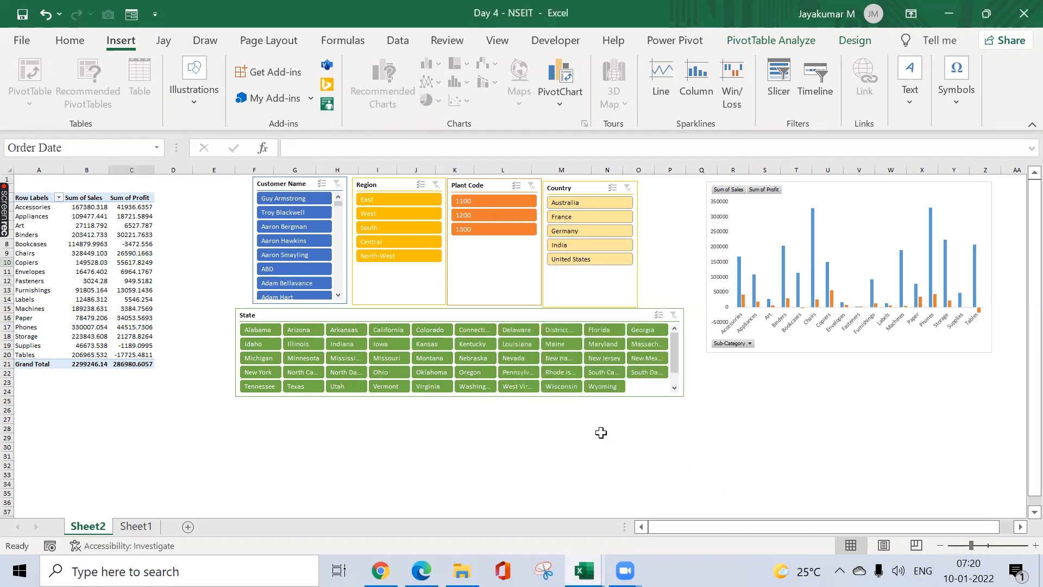
- Place the Order Date timeline below the State slicer and widen it to about 24.6 cm
left_click_drag(555, 320, 345, 418)
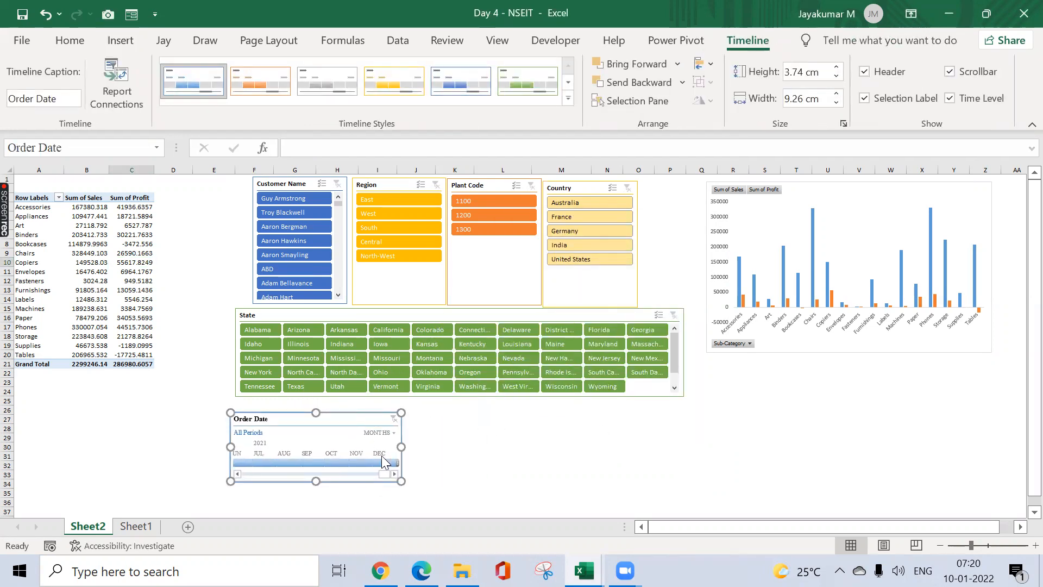
left_click_drag(401, 480, 683, 480)
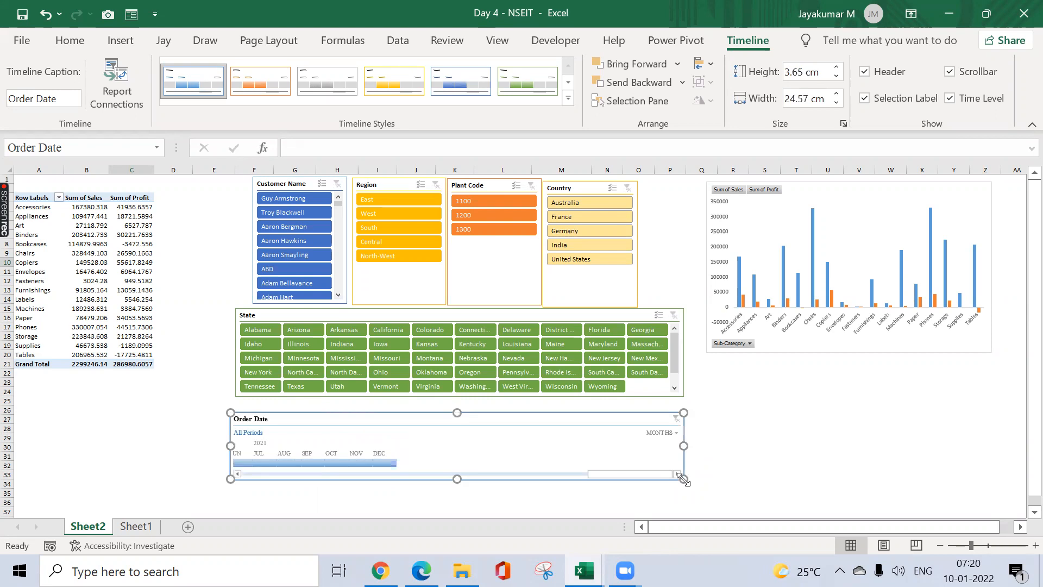
- Set the Order Date timeline to show years and apply the dark orange timeline style
left_click(669, 433)
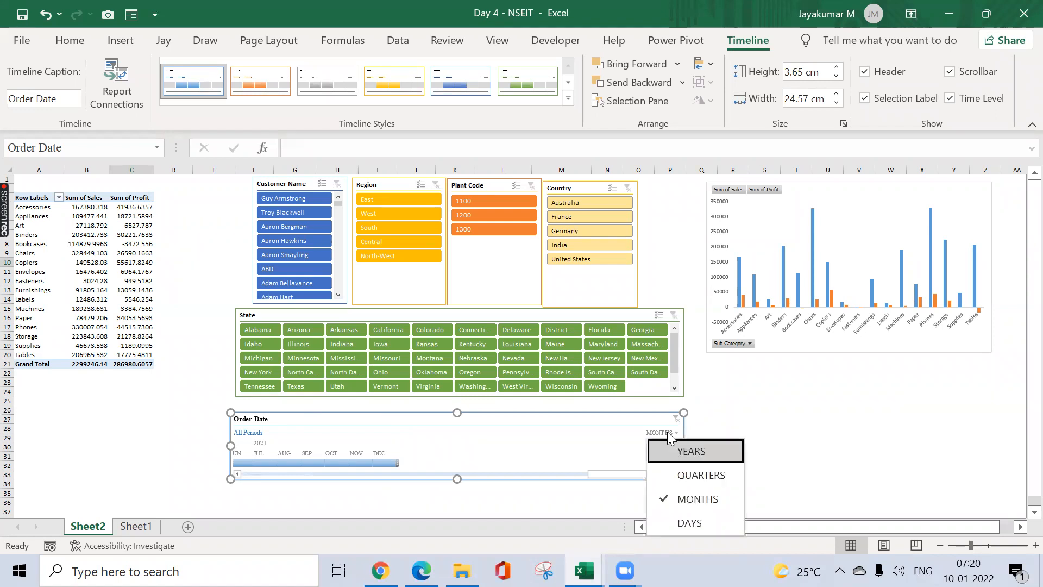
left_click(683, 456)
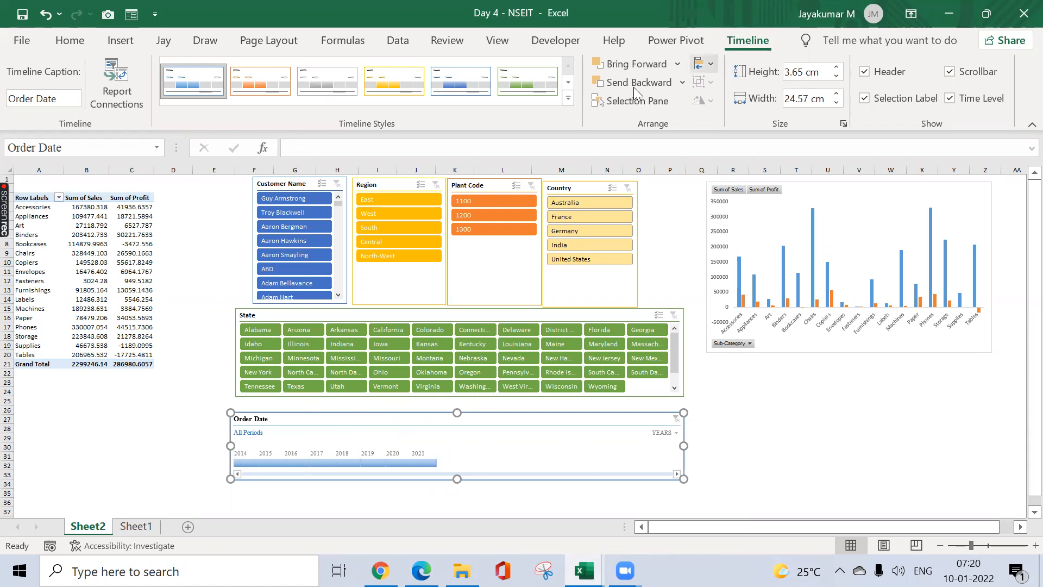
left_click(568, 99)
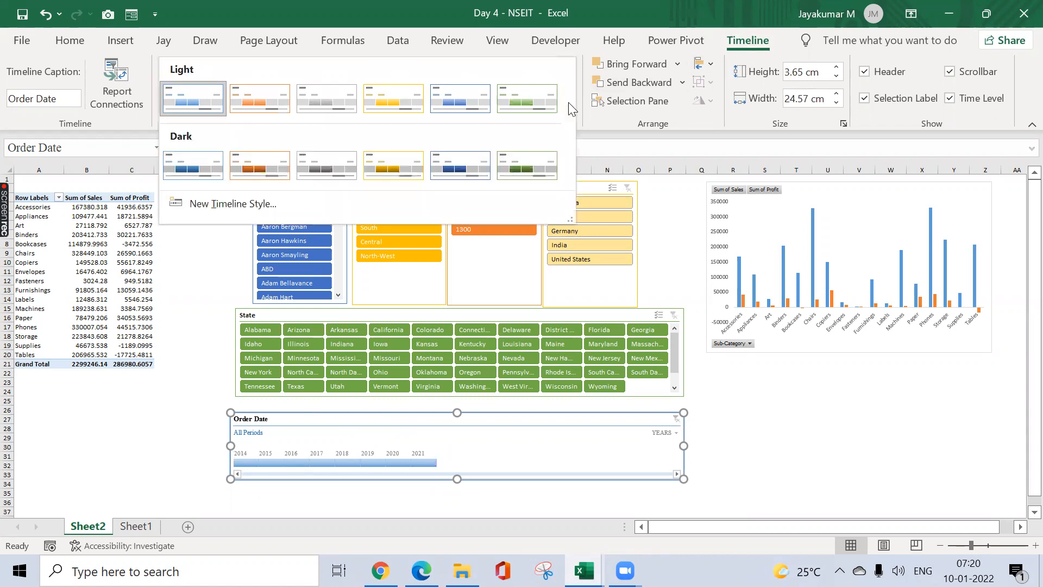
left_click(277, 165)
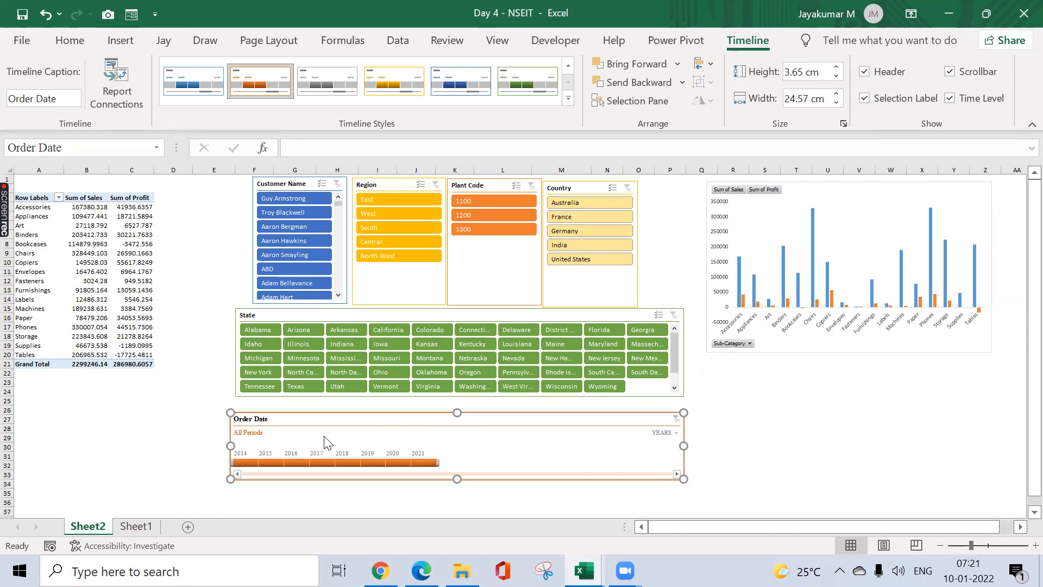
- Test the Order Date timeline by filtering to 2018, 2017, 2019, 2016, 2015 and 2014 in turn
left_click(347, 461)
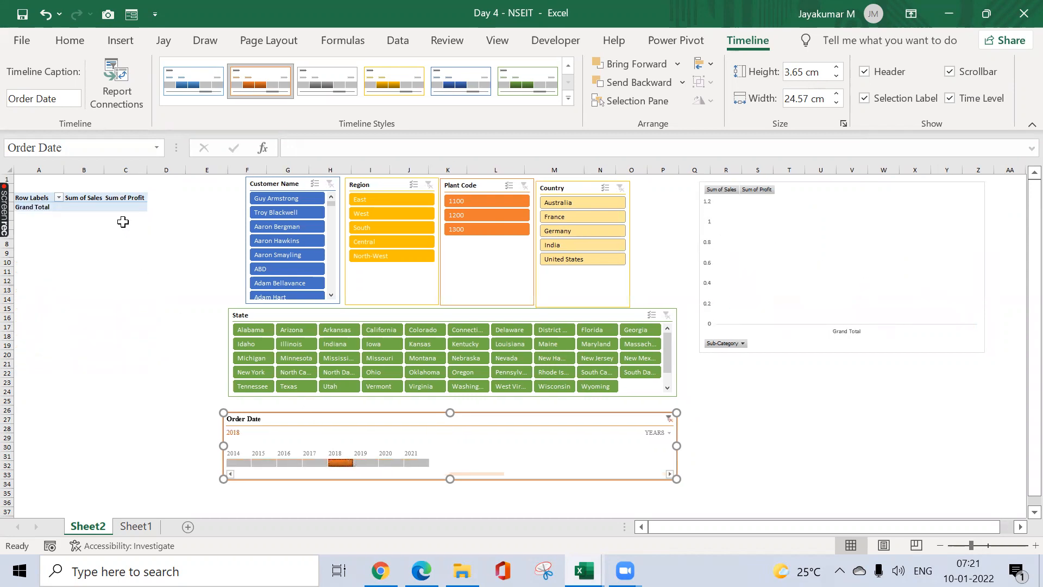
left_click(309, 461)
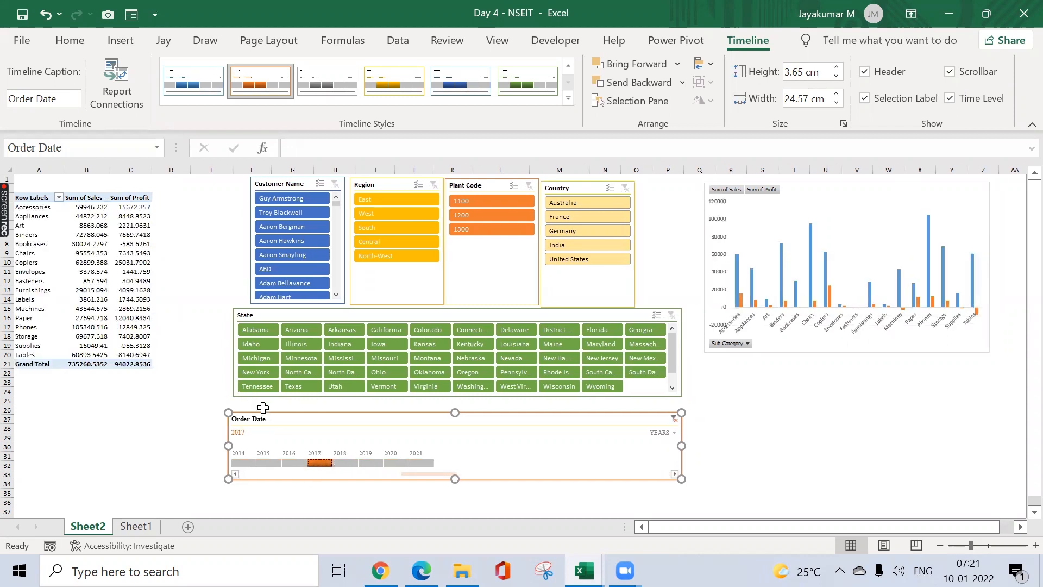
left_click(360, 460)
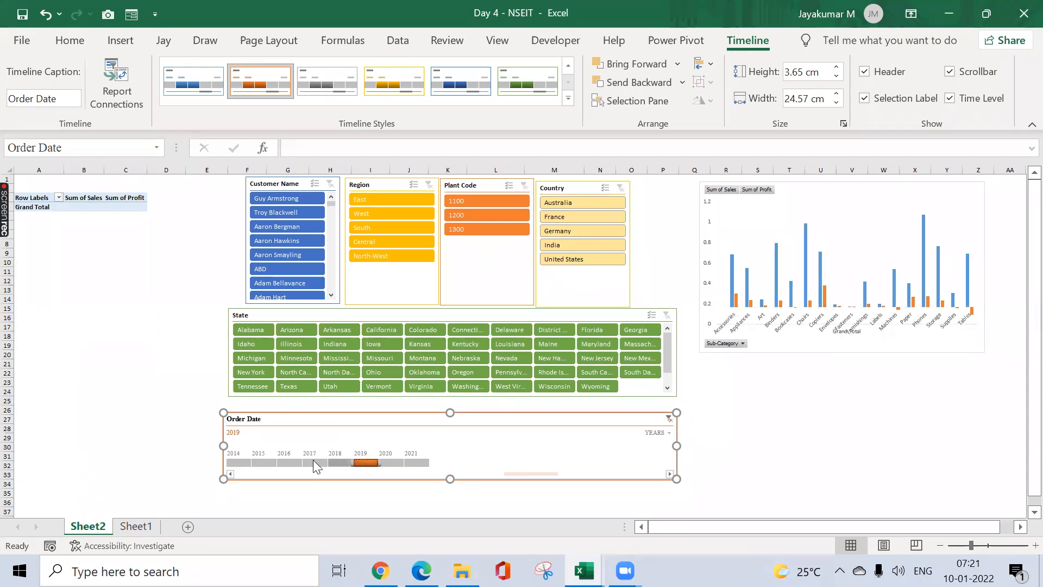
left_click(282, 459)
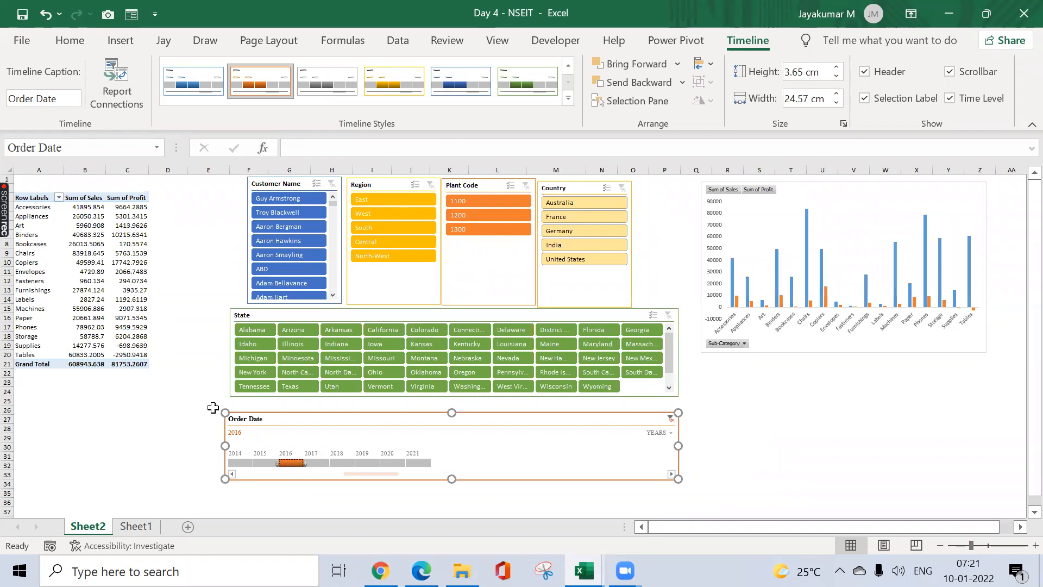
left_click(262, 463)
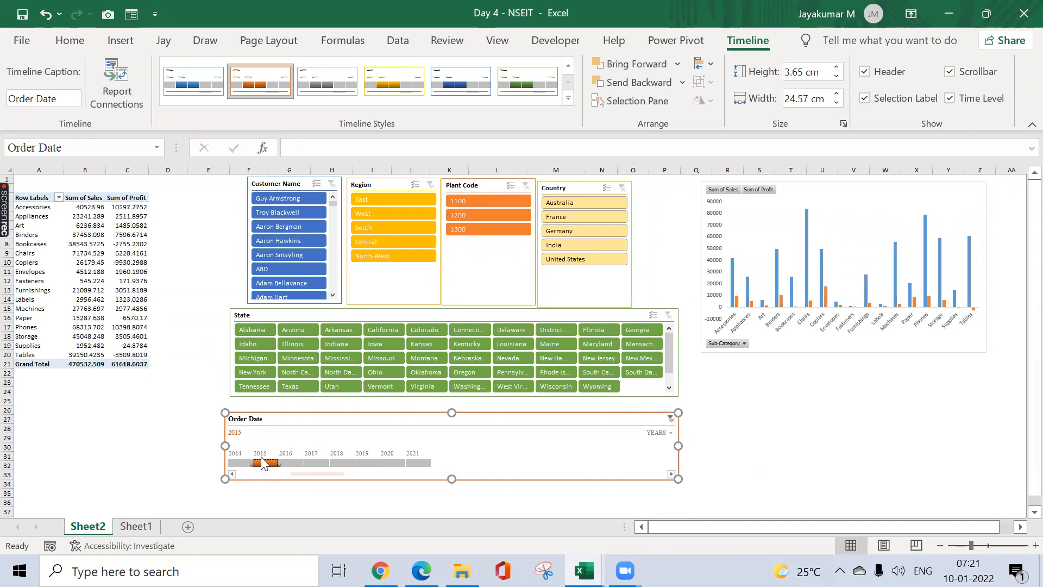
left_click(240, 460)
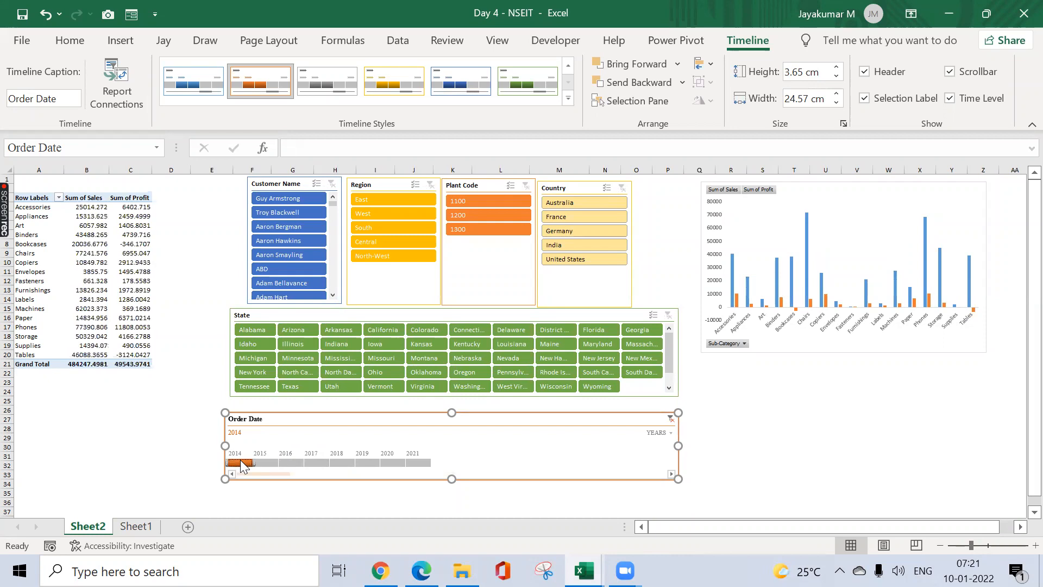
- Switch the Order Date timeline to quarters and test it with Q2 2016 and Q1 2017
left_click(671, 433)
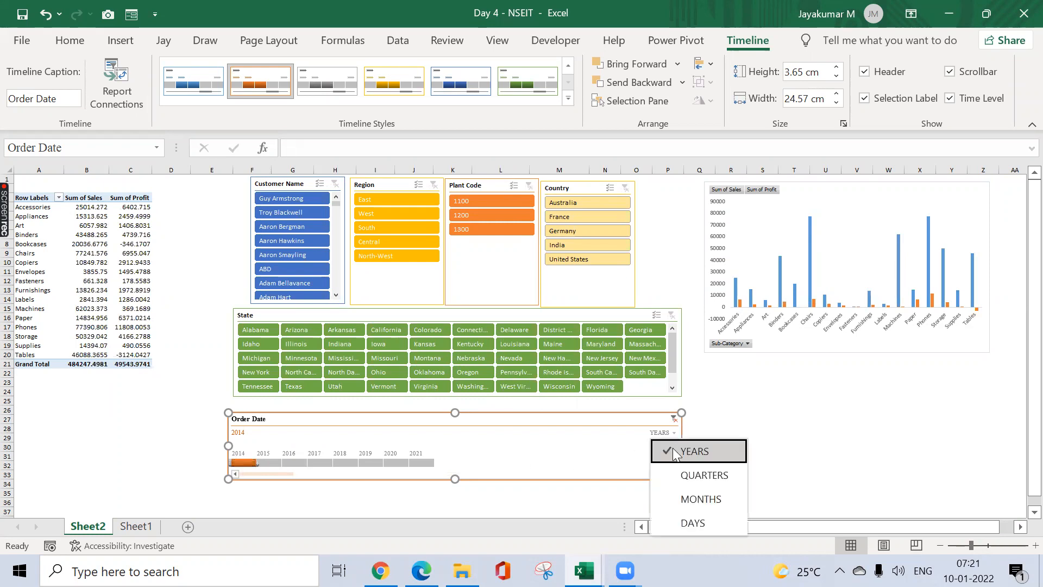
left_click(683, 475)
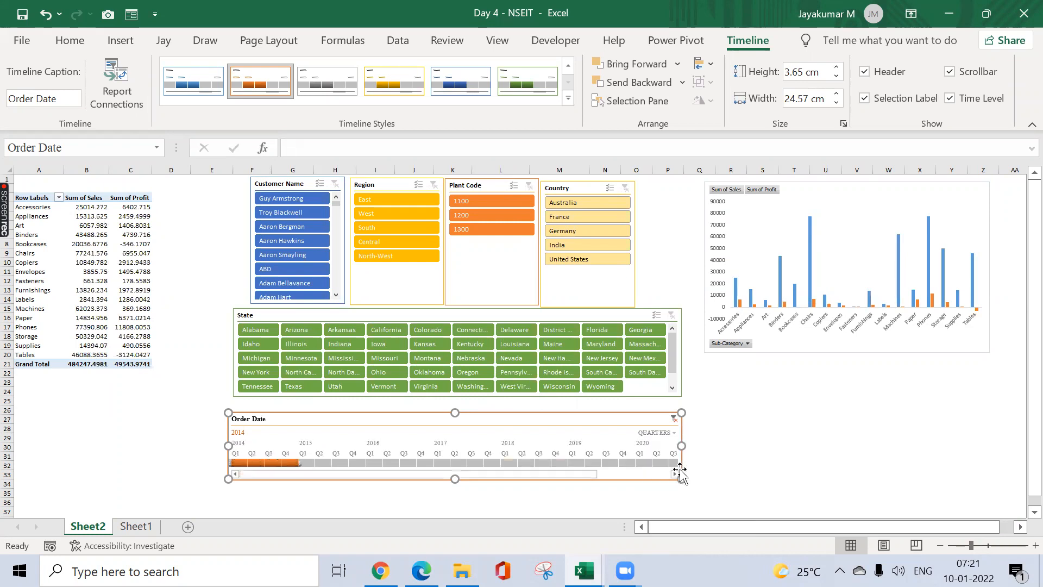
left_click(389, 462)
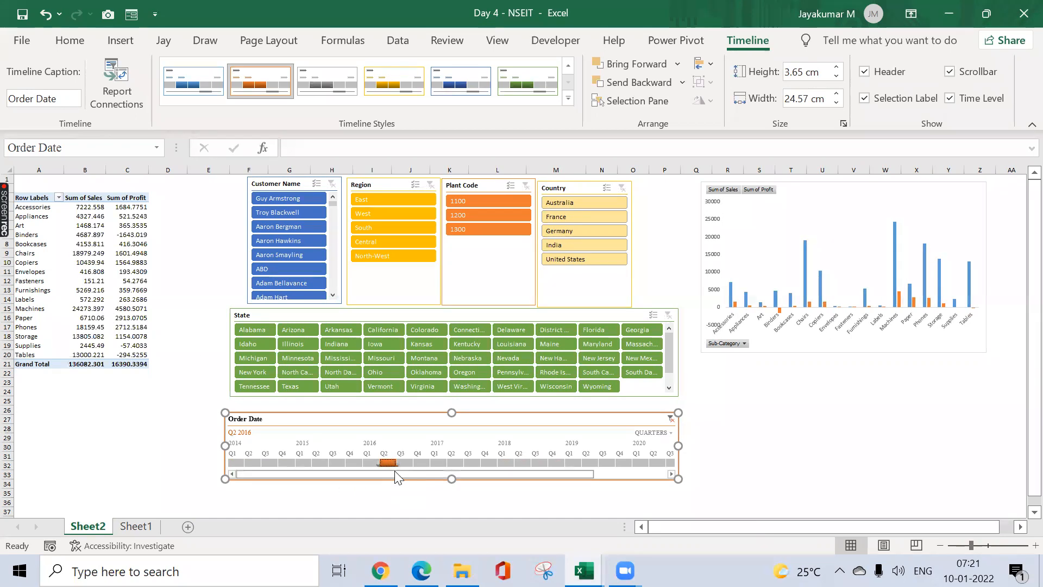
left_click(438, 463)
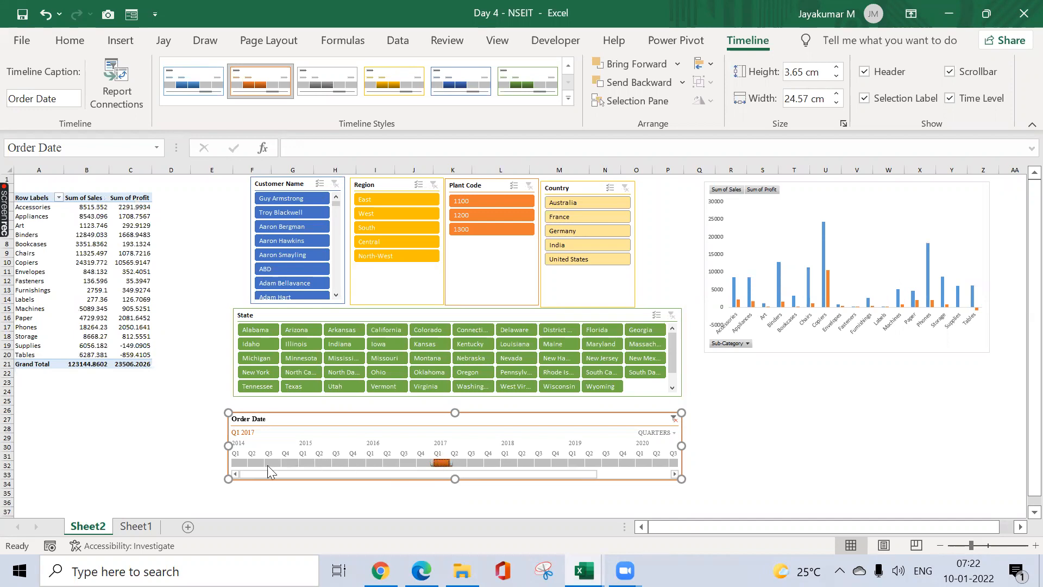
- Switch the Order Date timeline to months and enlarge it to about 35 cm wide and 4.5 cm high
left_click(658, 433)
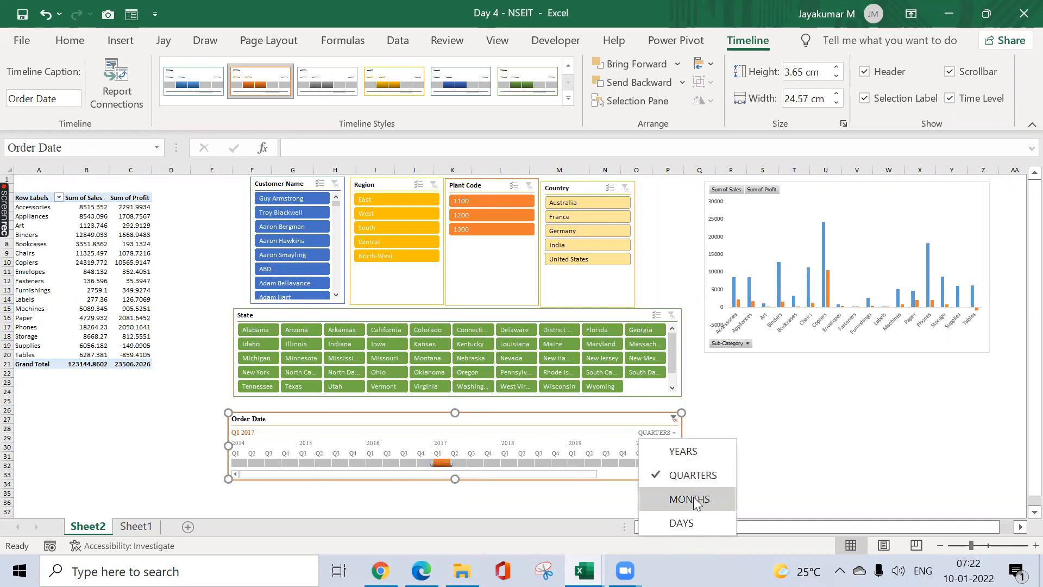
left_click(695, 499)
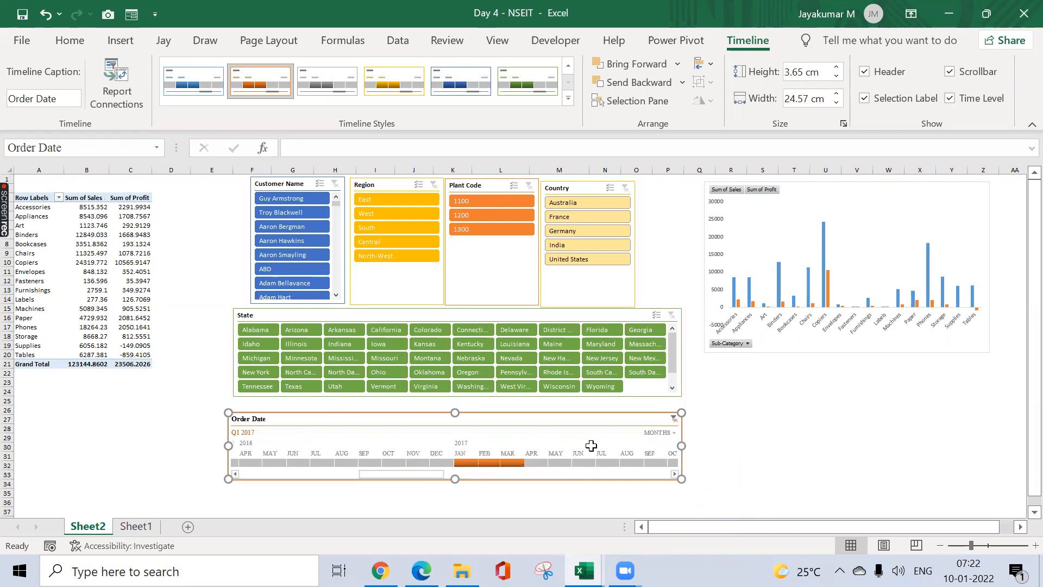
left_click_drag(679, 477, 872, 496)
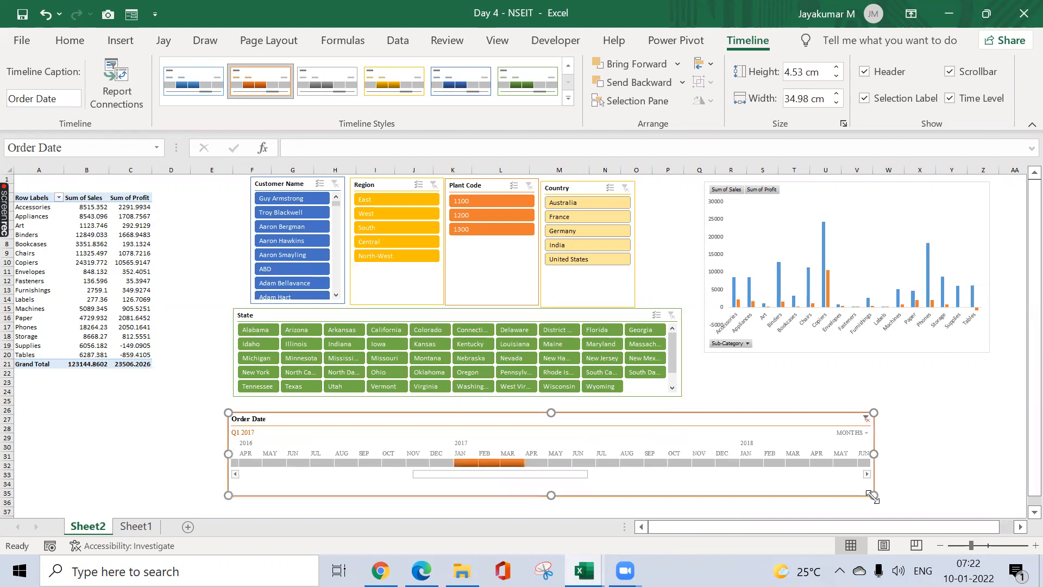
- Filter the PivotTable and PivotChart to October 2014 with the Order Date timeline
left_click_drag(521, 474, 257, 492)
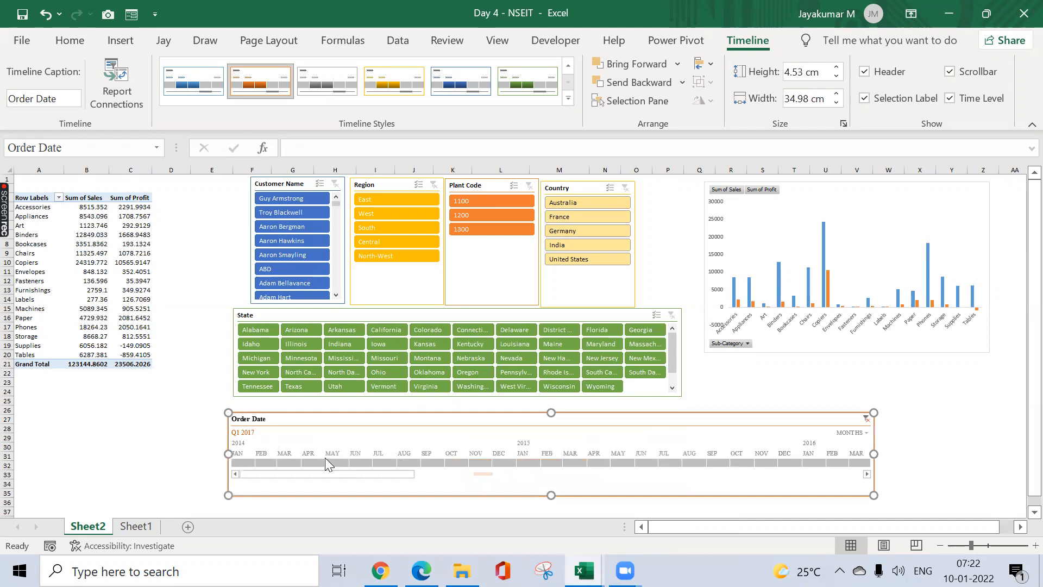
left_click(446, 458)
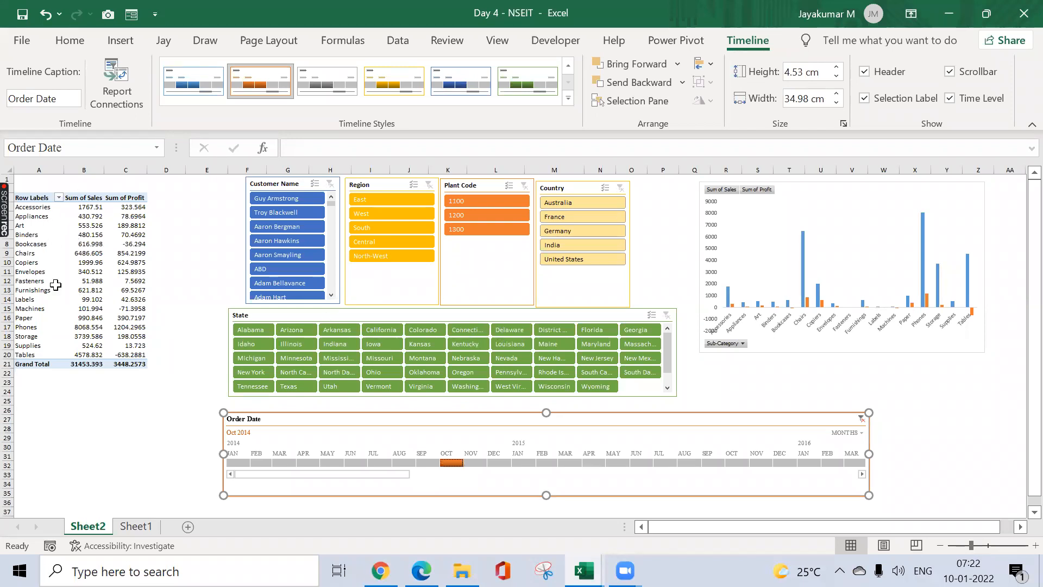
mouse_move(81, 261)
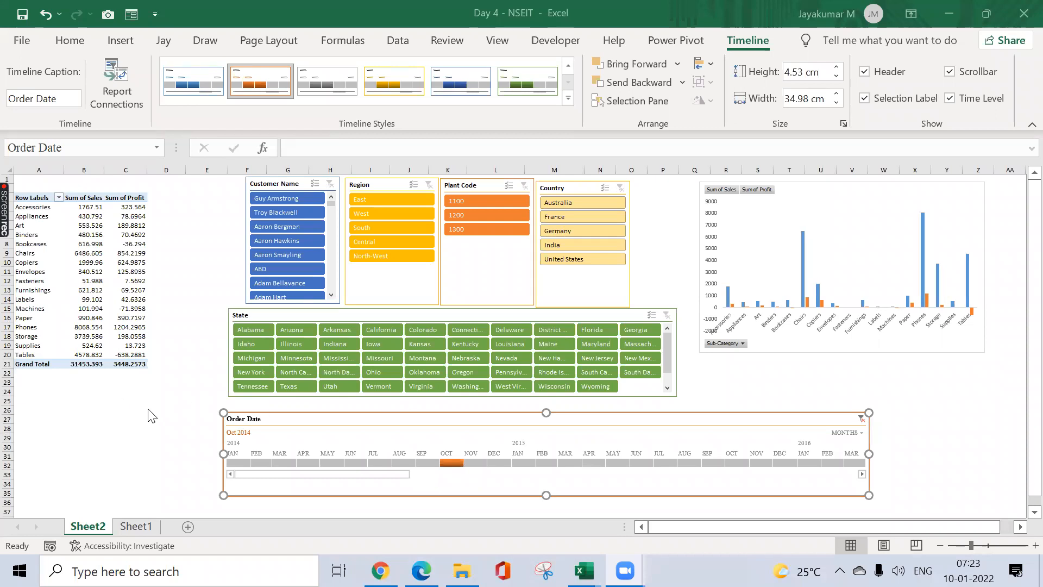
- Shift the State slicer slightly down and to the right, and open the source data on Sheet1
left_click(734, 381)
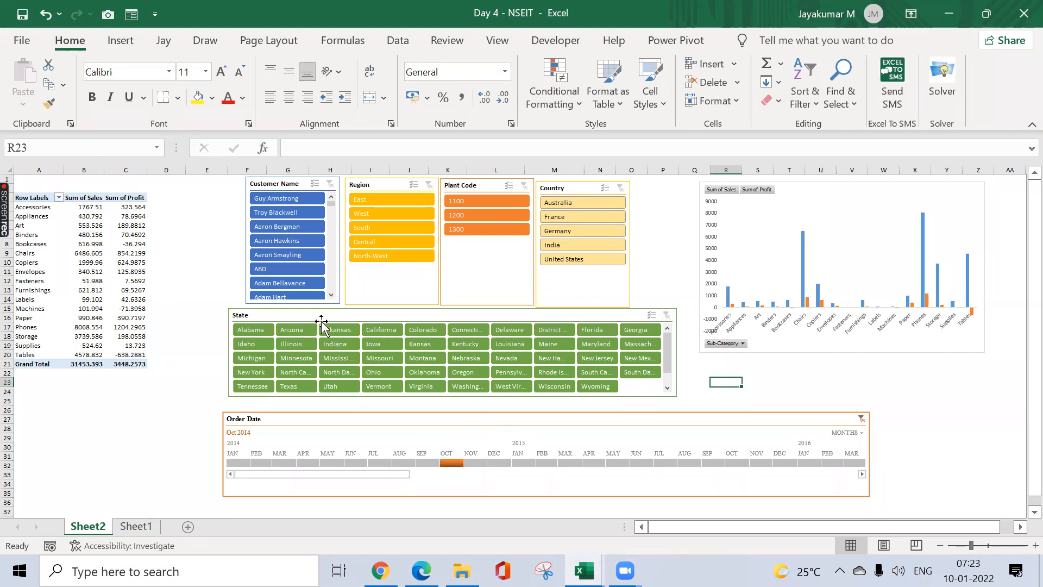
left_click_drag(292, 314, 297, 316)
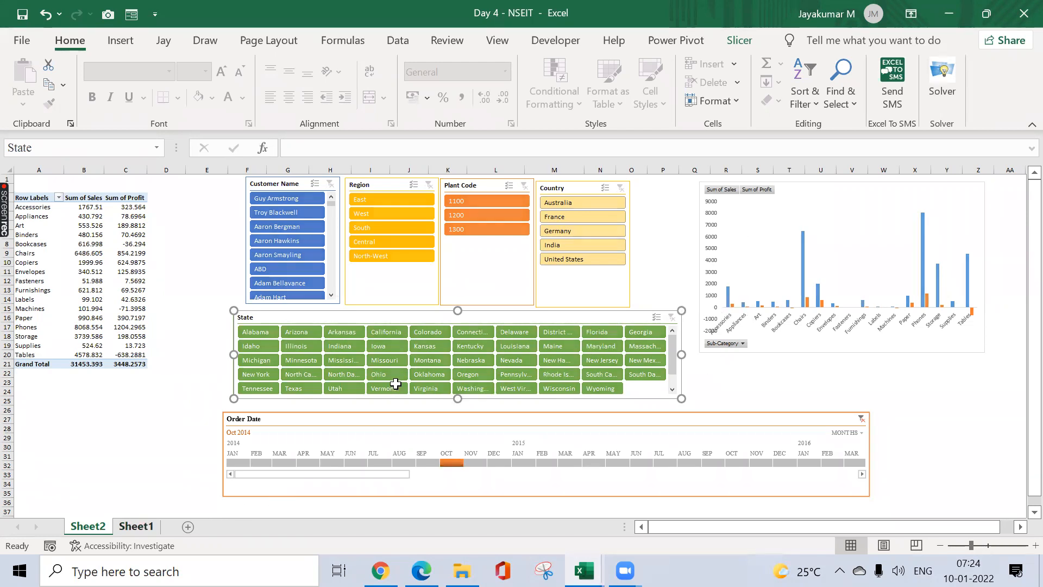
key("ctrl+Page_Down")
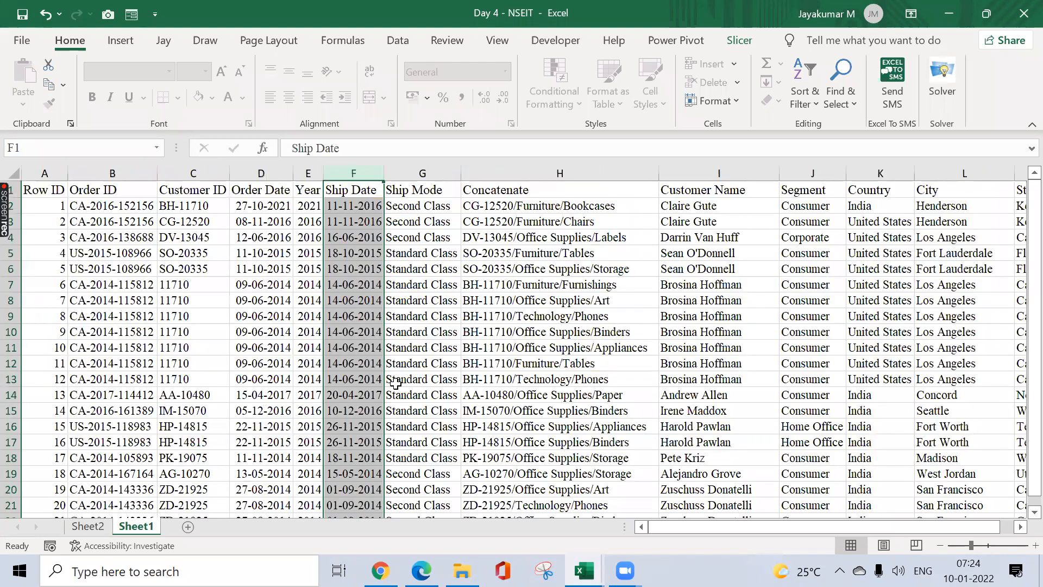
- Return to the first cell of Sheet1 and check the Day 4 topics in the session planner workbook
key("ctrl+Home")
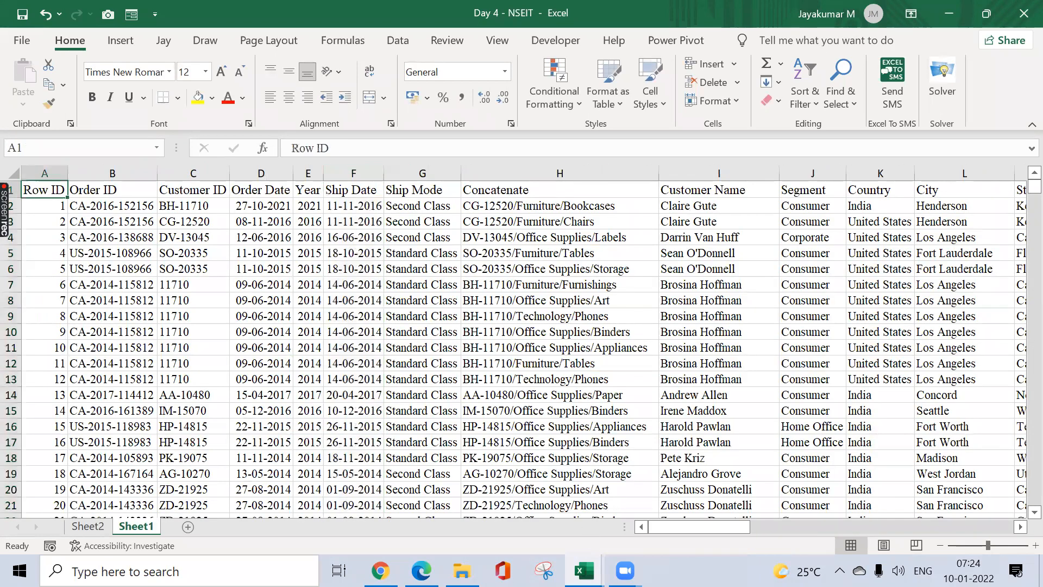
mouse_move(584, 570)
left_click(497, 535)
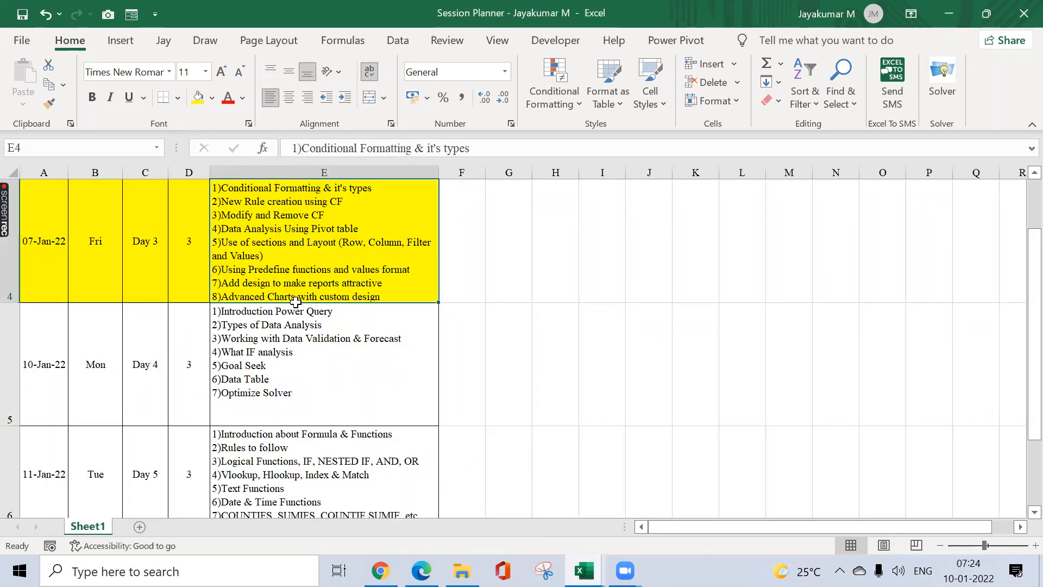
key("alt+Tab")
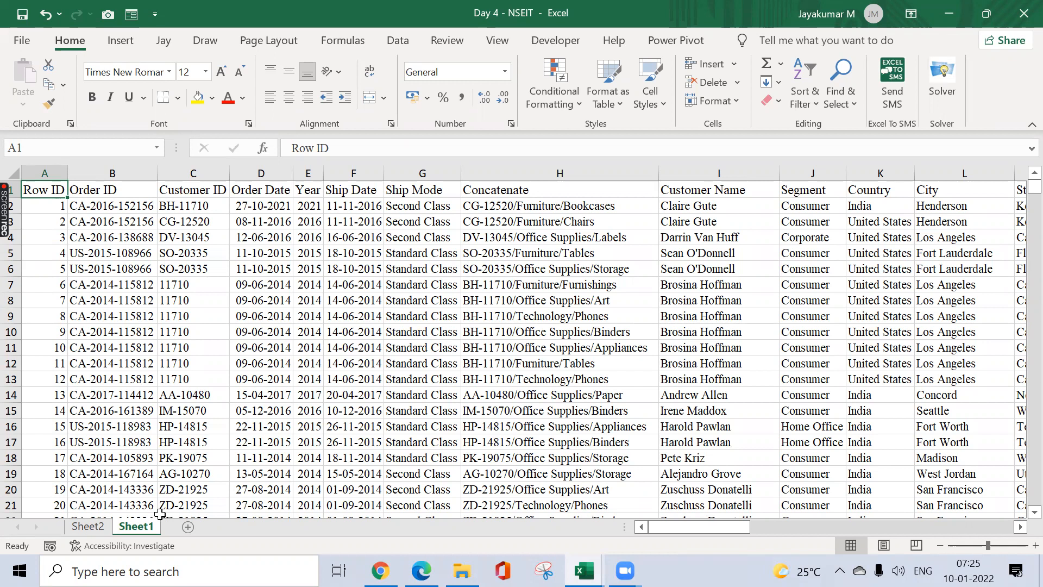
- Add a new blank worksheet after Sheet1 in the Day 4 workbook
left_click(107, 527)
left_click(139, 526)
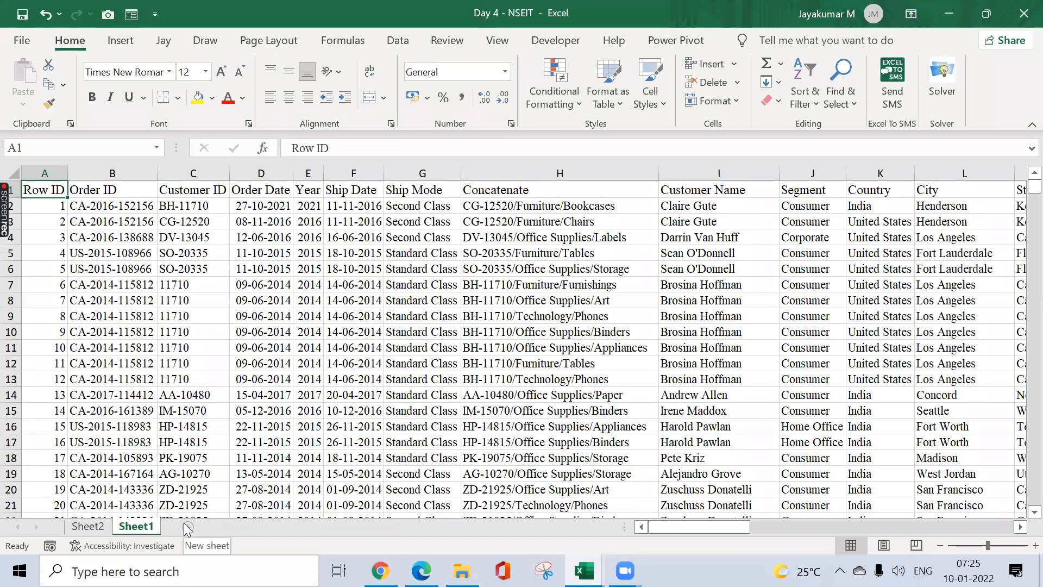
left_click(187, 528)
left_click(156, 191)
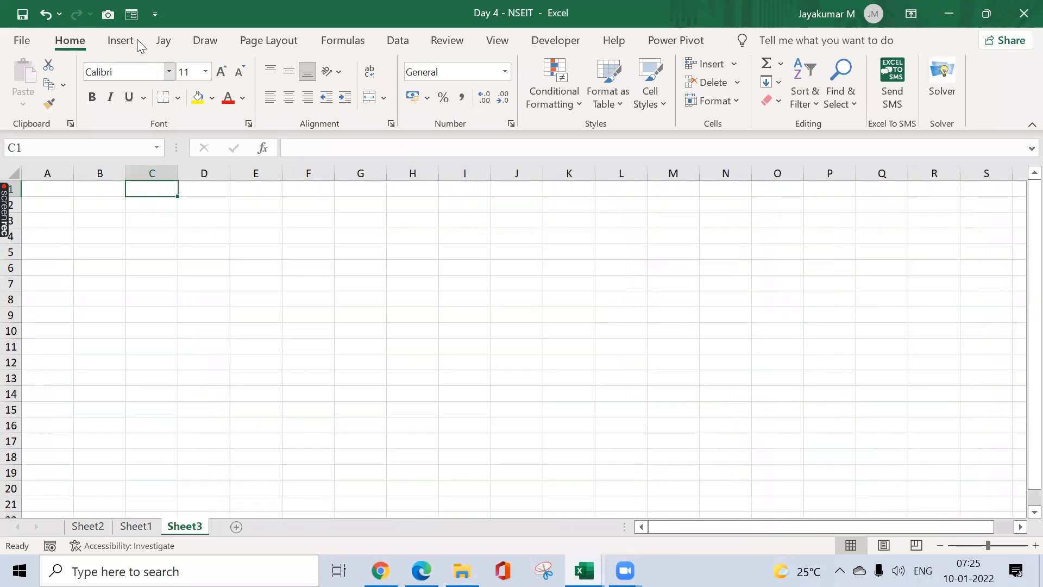
- Look over the available chart types, including the 3D Maps and Filled Map options
left_click(126, 41)
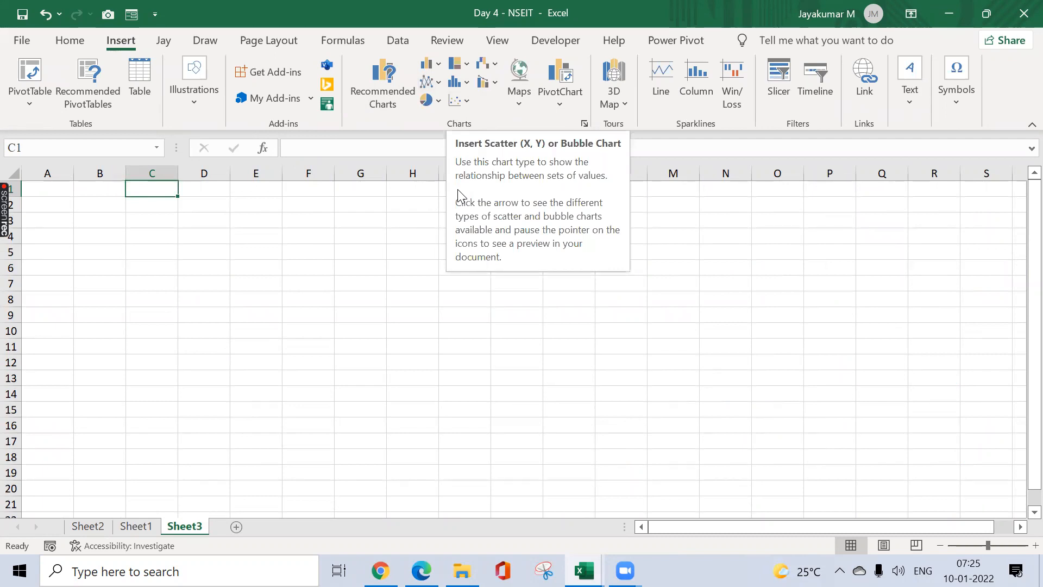
left_click(143, 224)
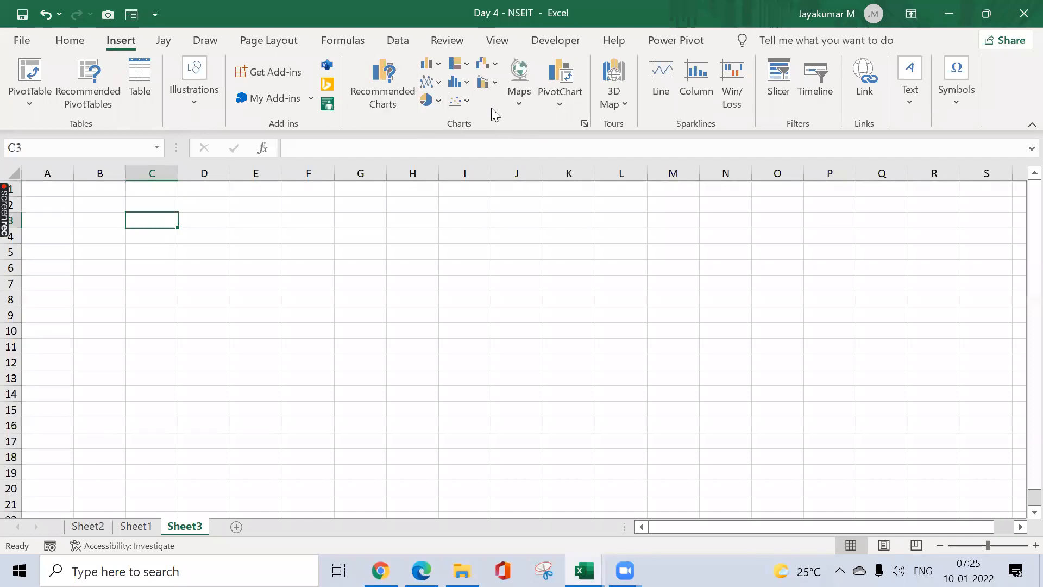
left_click(613, 106)
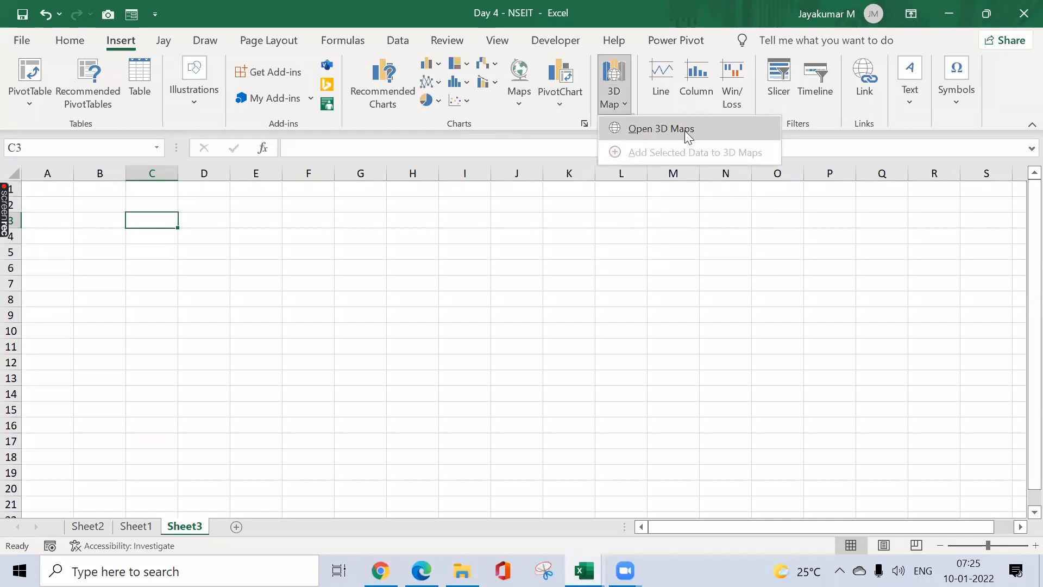
left_click(517, 101)
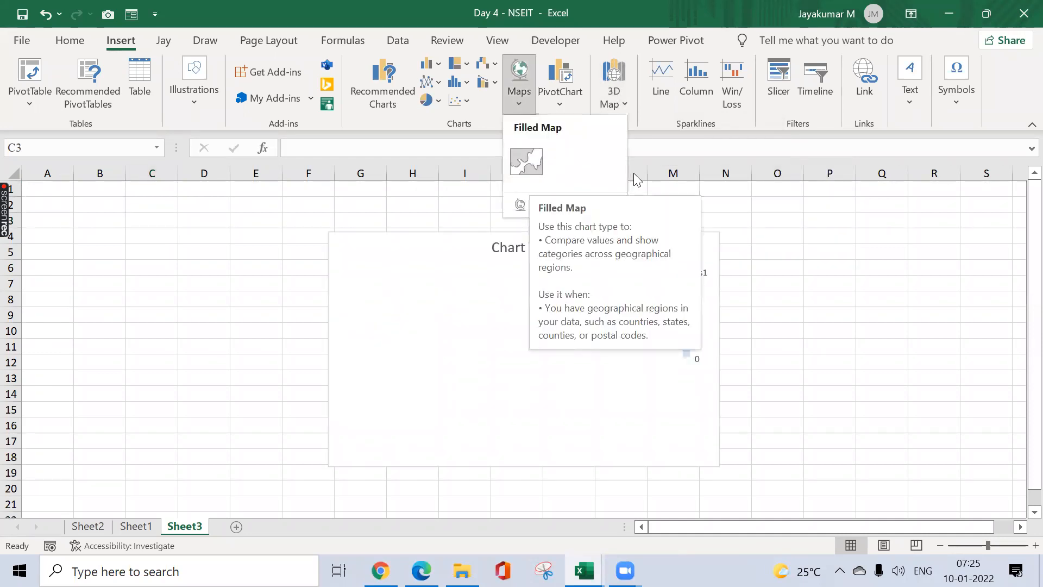
left_click(728, 200)
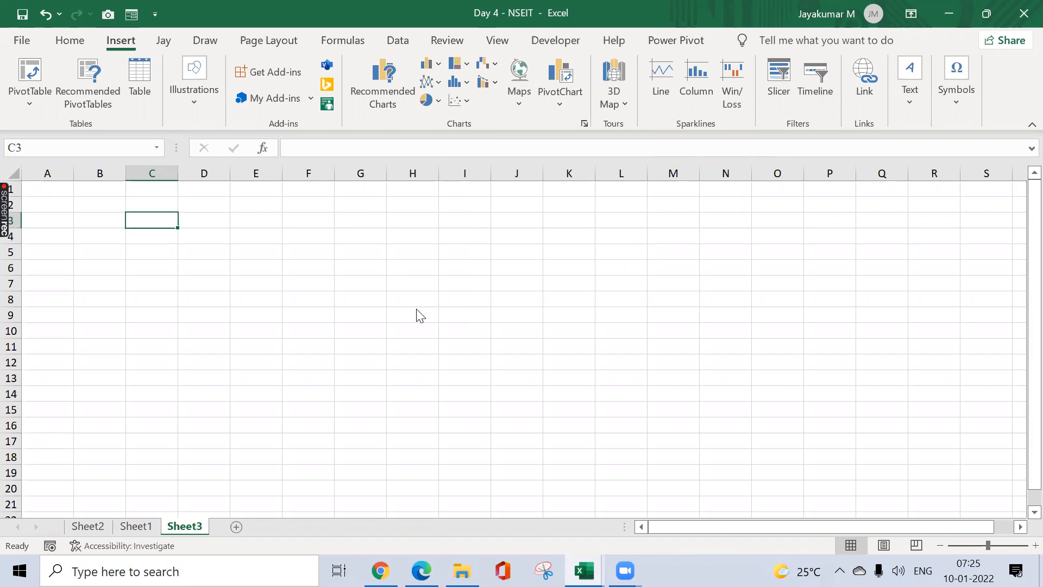
left_click(387, 522)
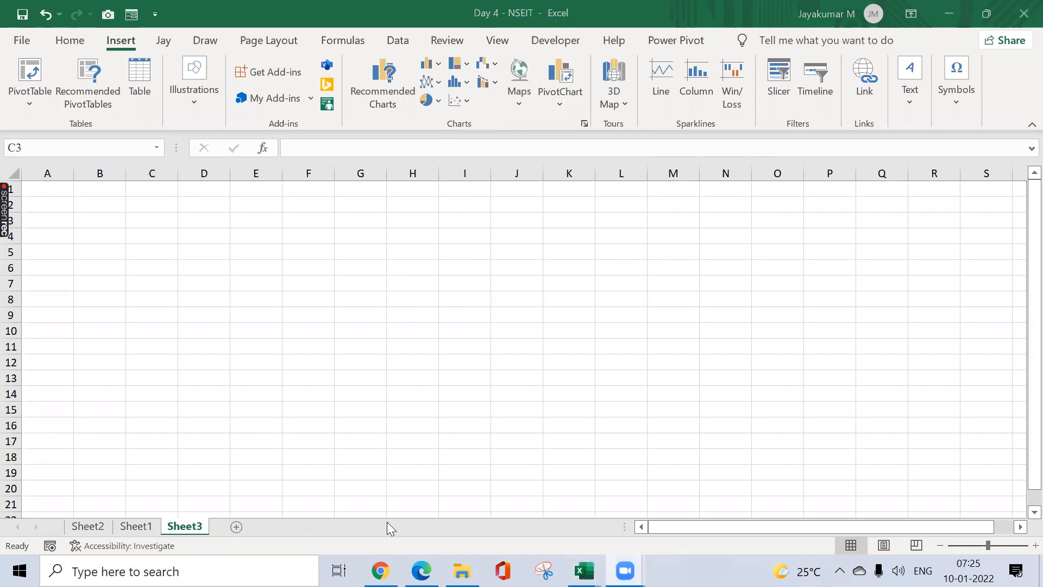
left_click(151, 235)
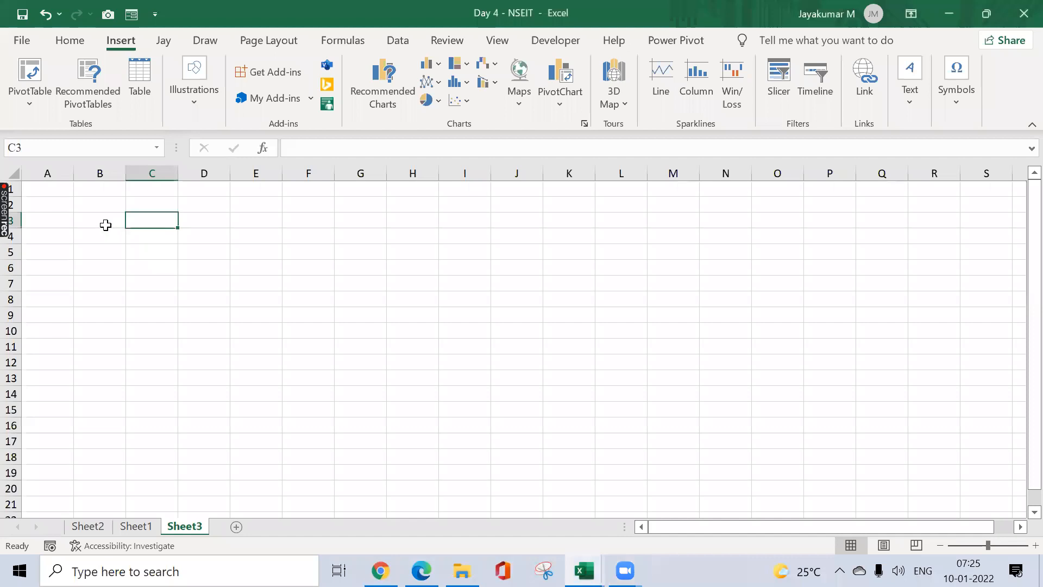
- Enter "Old version" in B3 and "Secondary Axis" in B5, and autofit column B's width to the Secondary Axis text
left_click(106, 225)
type("Old vers")
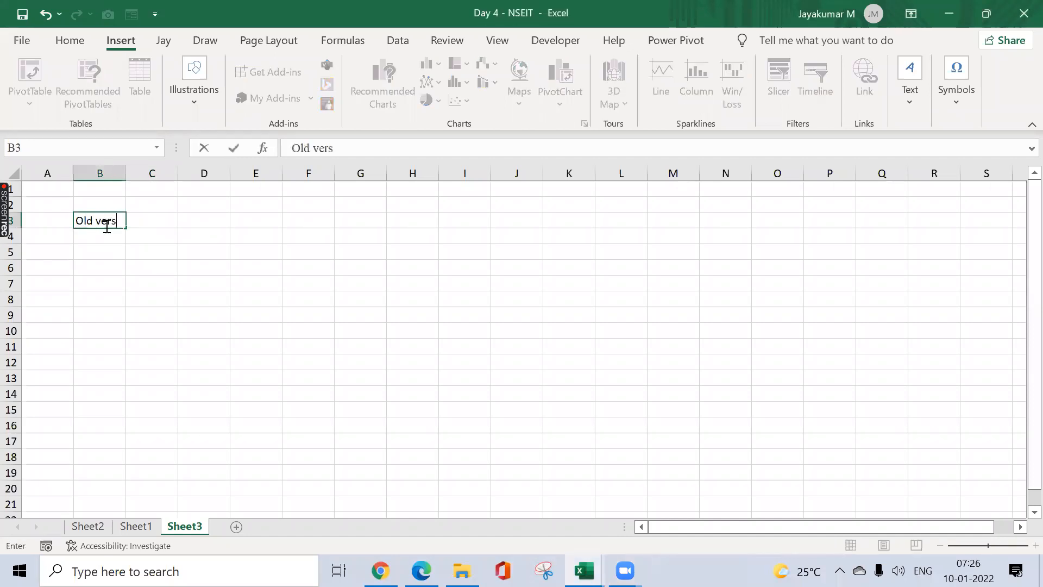
type("ion")
key("Return")
key("Return")
type("Seco")
type("ndary")
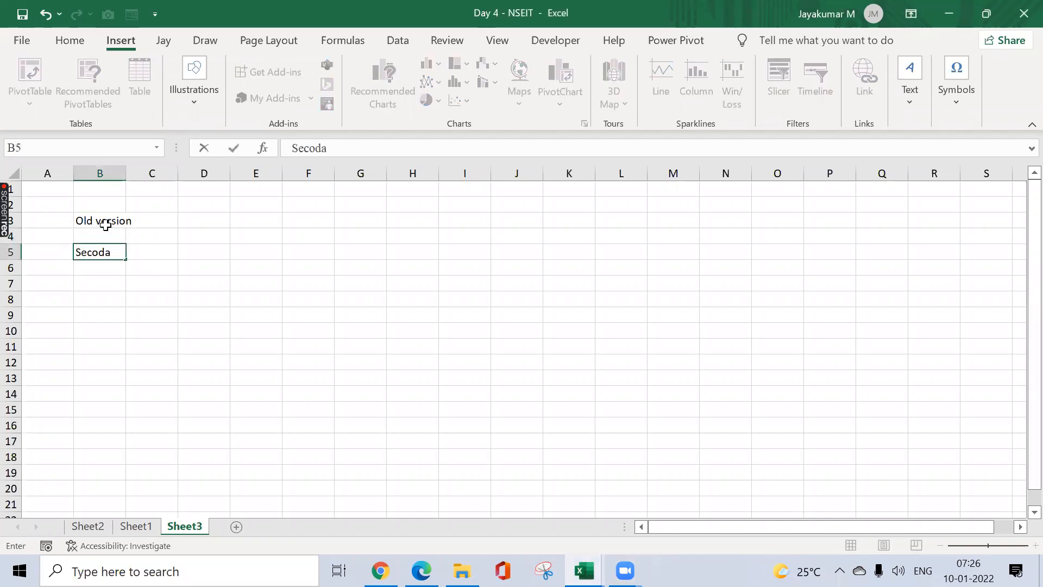
type(" Axis")
key("ctrl+Return")
key("alt+o")
key("c")
key("a")
- Enter the axis labels x, y and Z in cells D5, E5 and F5
key("Right")
key("Right")
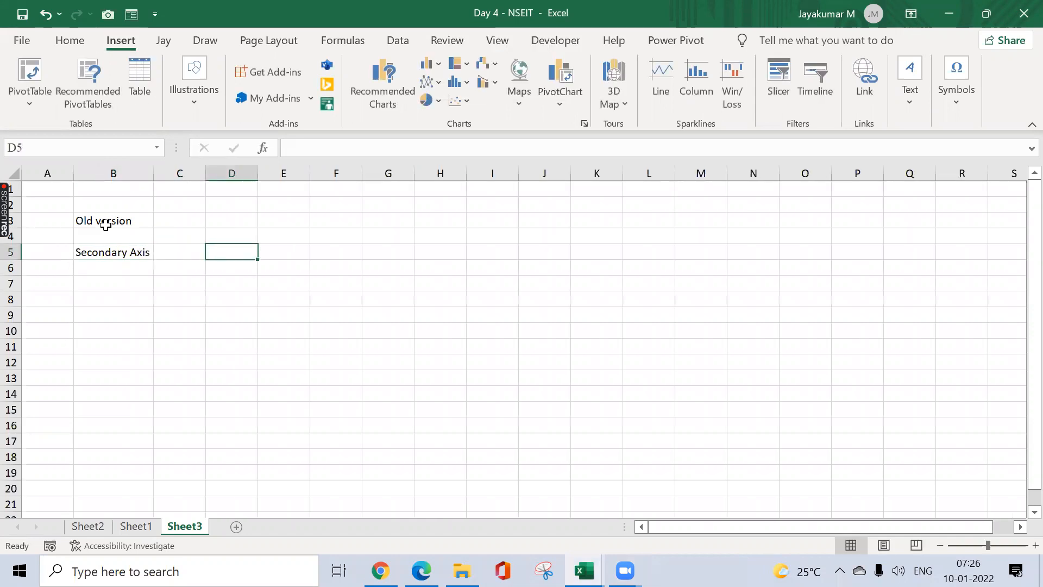
type("x")
key("Tab")
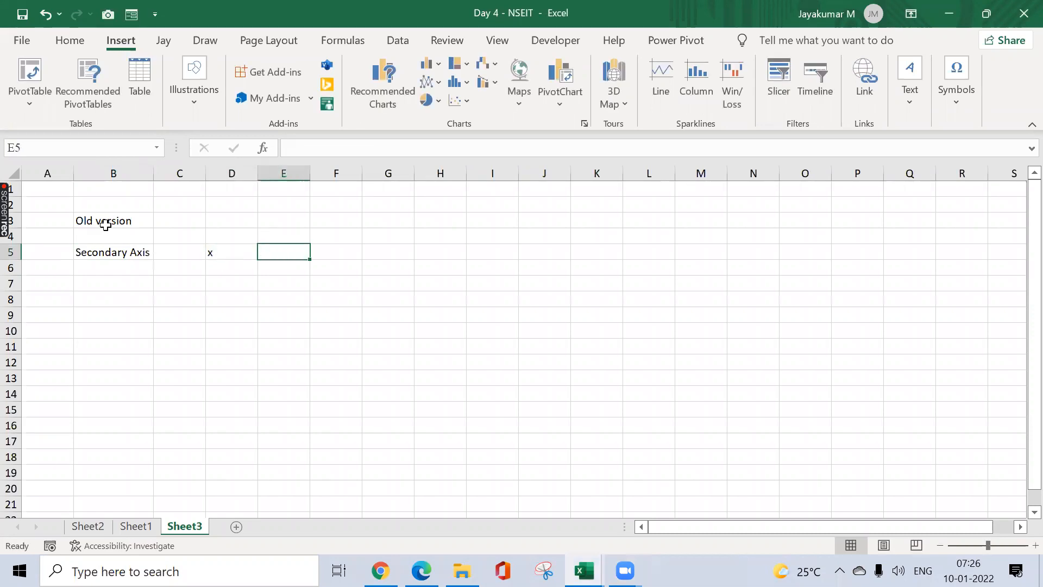
type("y")
key("Tab")
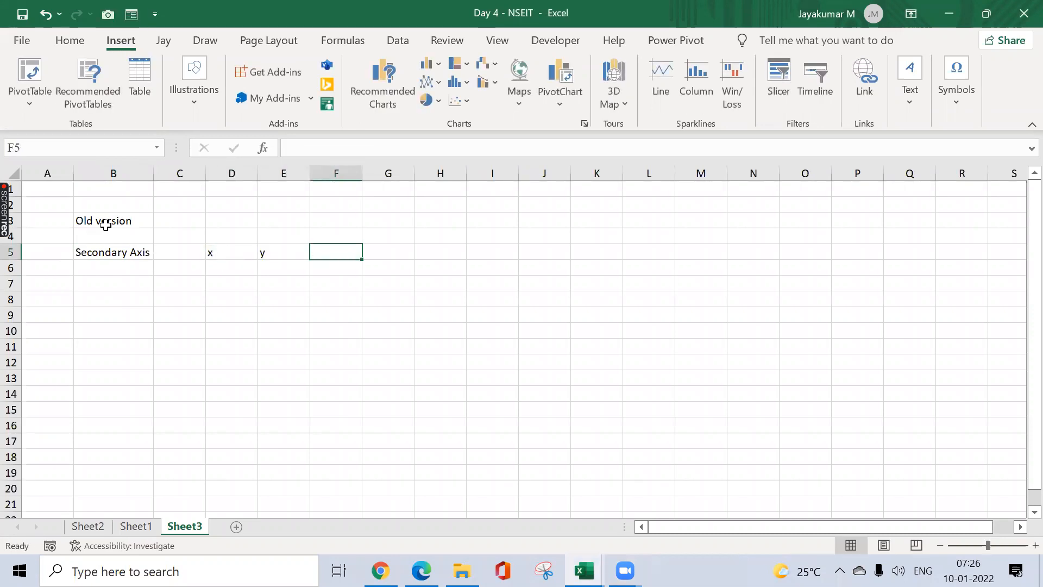
type("Z")
key("Return")
key("Up")
key("Right")
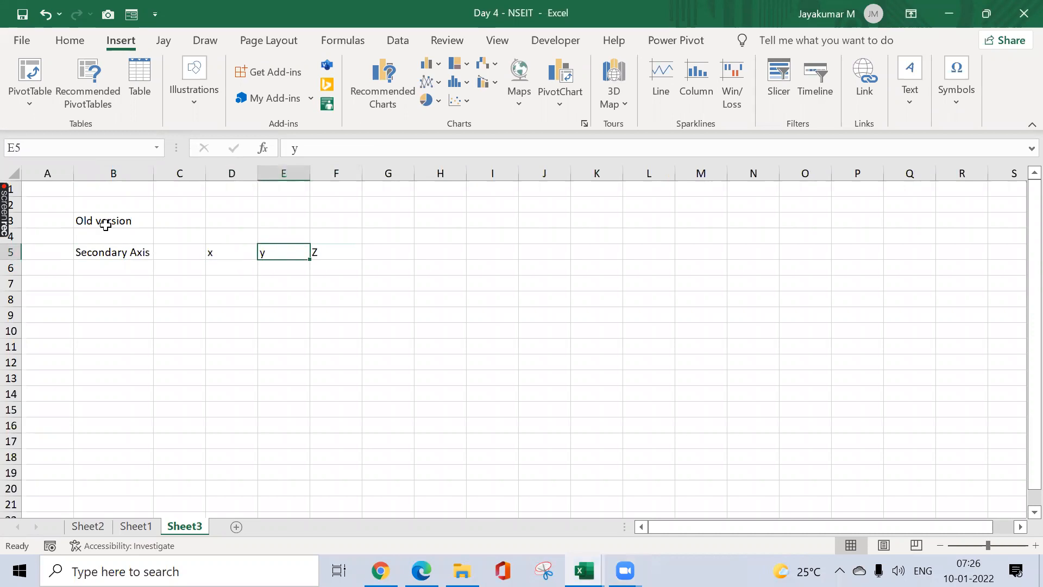
key("Right")
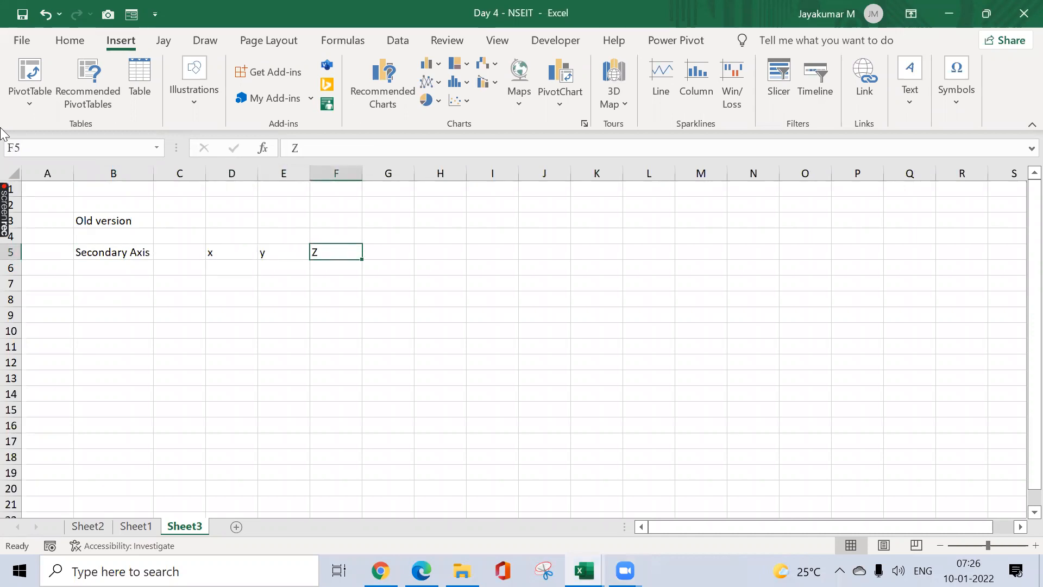
- Fill the Z cell F5 with yellow and center its text
left_click(73, 41)
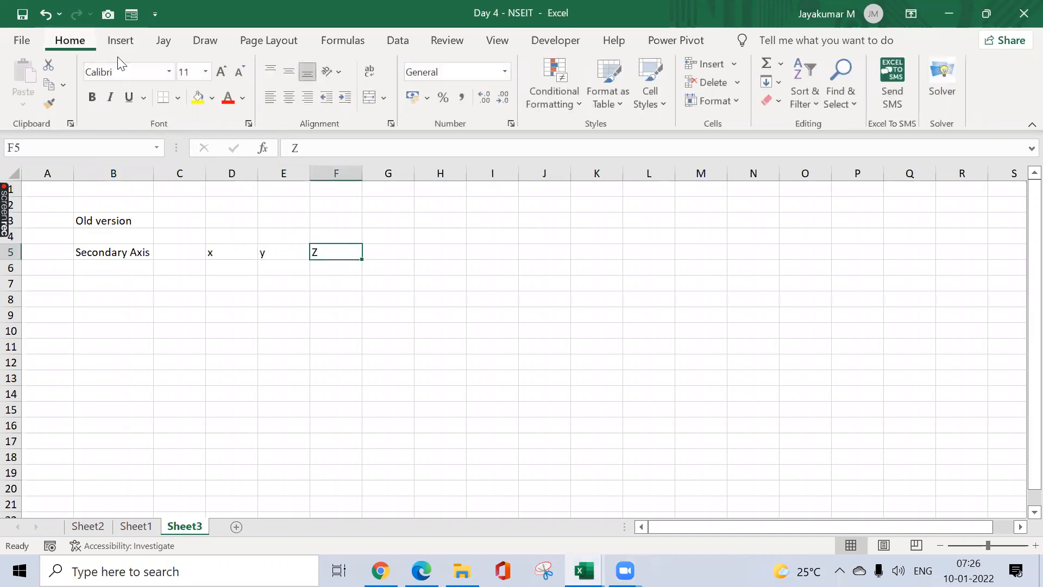
left_click(198, 98)
left_click_drag(342, 284, 350, 254)
left_click(350, 256)
left_click(289, 98)
left_click(404, 269)
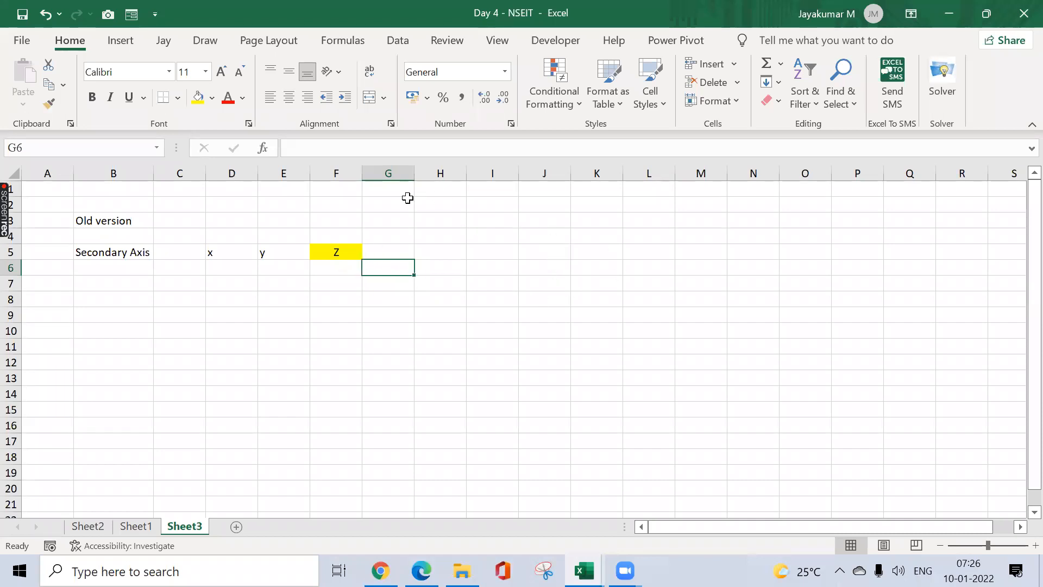
- Sketch a horizontal axis with two vertical axes in pink ink around K4:N12, and label the second vertical axis Z
left_click(202, 44)
left_click(379, 81)
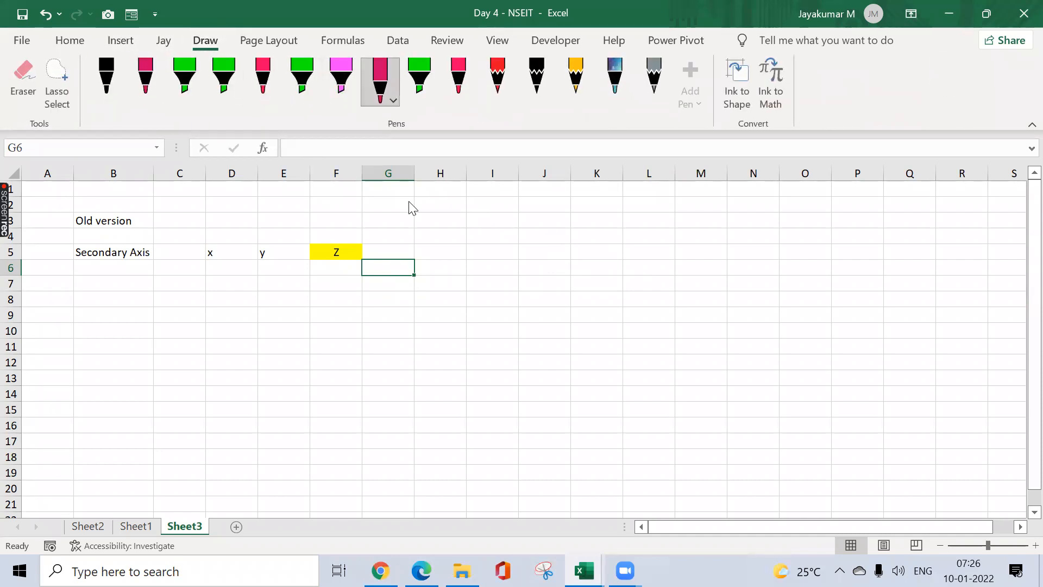
mouse_move(582, 239)
left_mouse_down()
mouse_move(595, 363)
mouse_move(737, 344)
left_mouse_up()
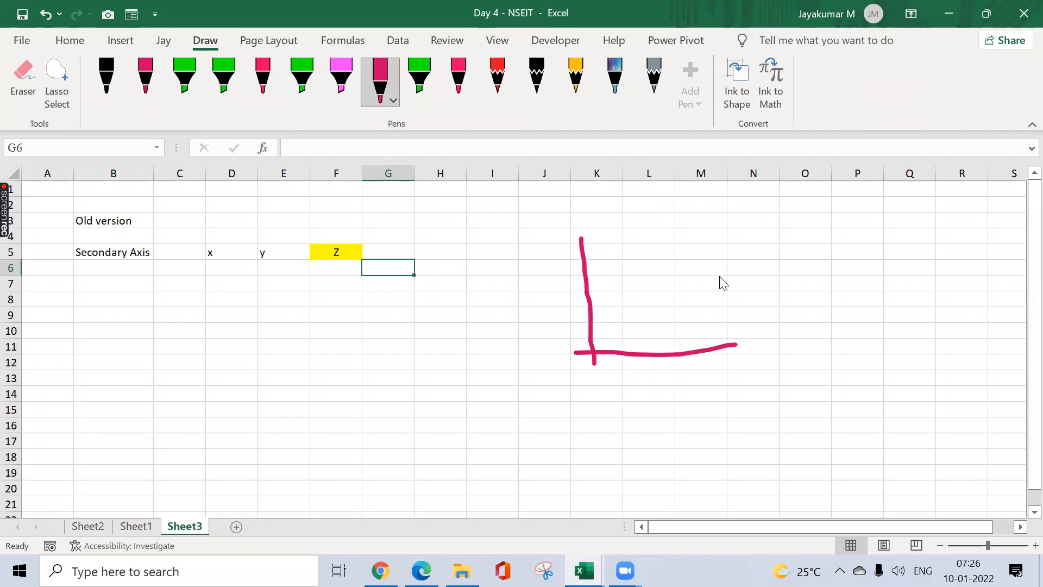
left_click_drag(708, 232, 725, 367)
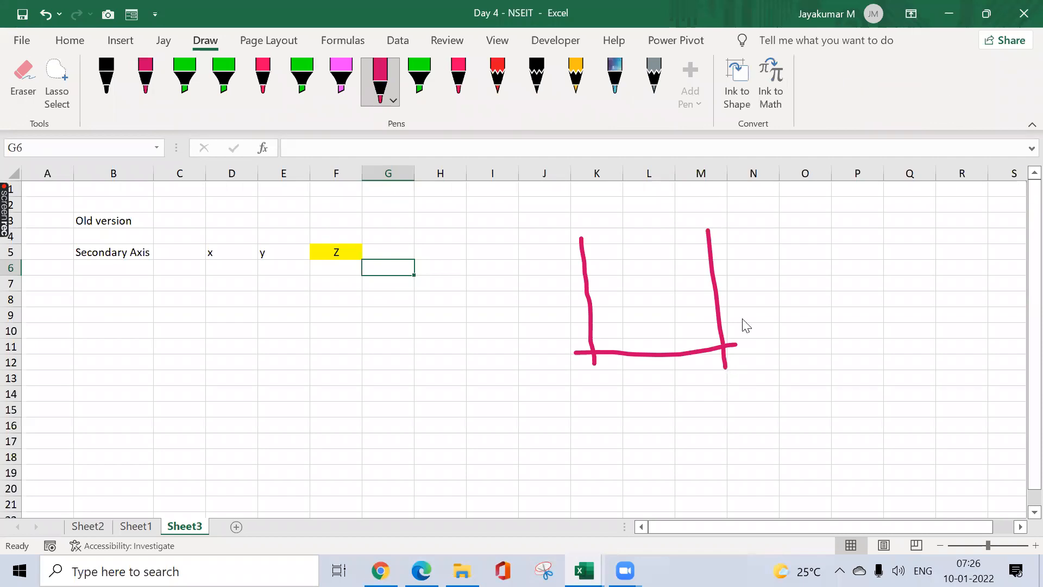
left_click_drag(728, 235, 747, 246)
- Delete the ink axes, the handwritten Z label and the stray ink dot from the sheet
left_click(587, 284)
key("Delete")
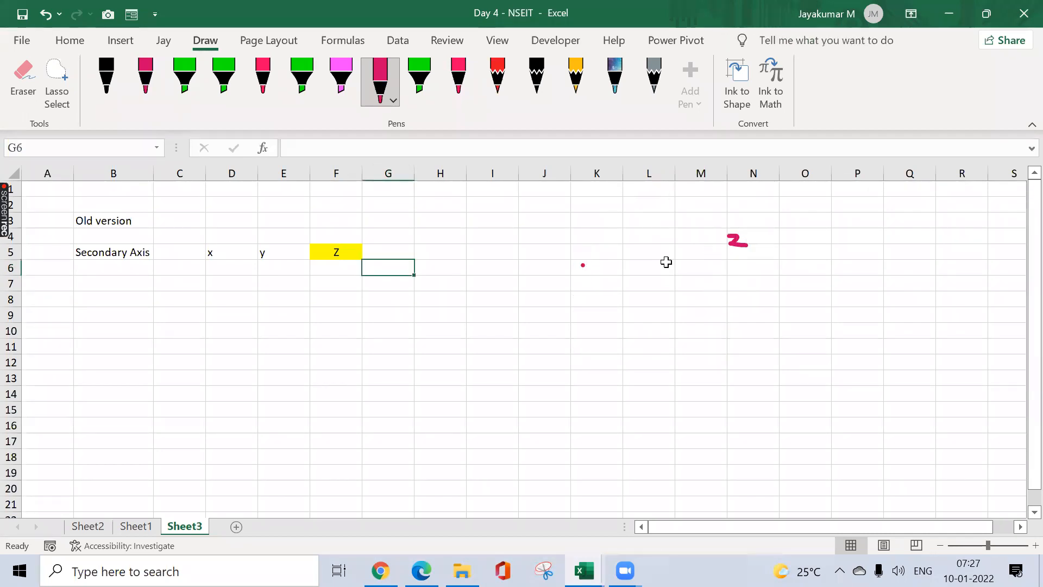
left_click(734, 245)
key("Delete")
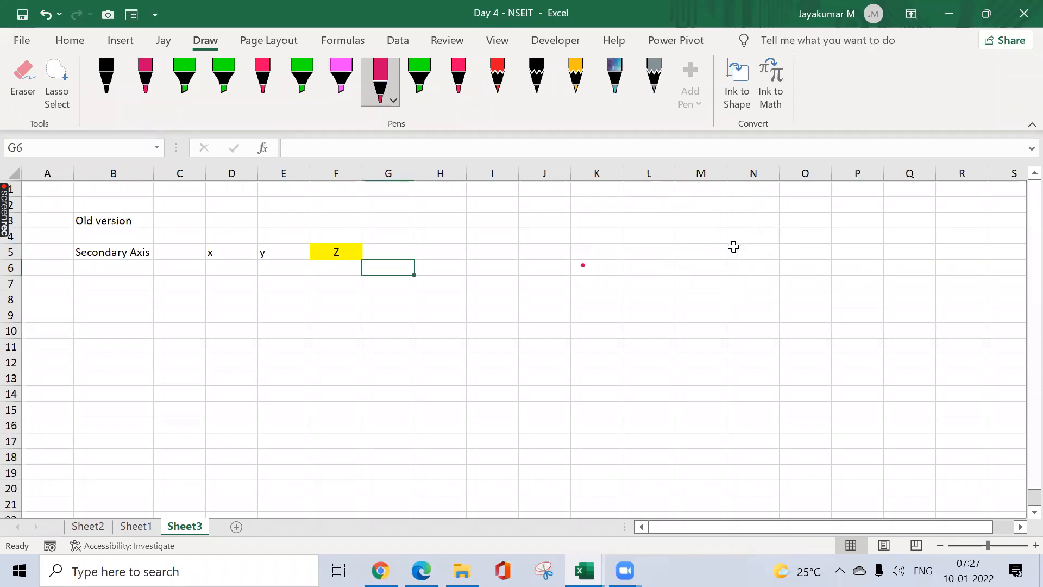
left_click(586, 265)
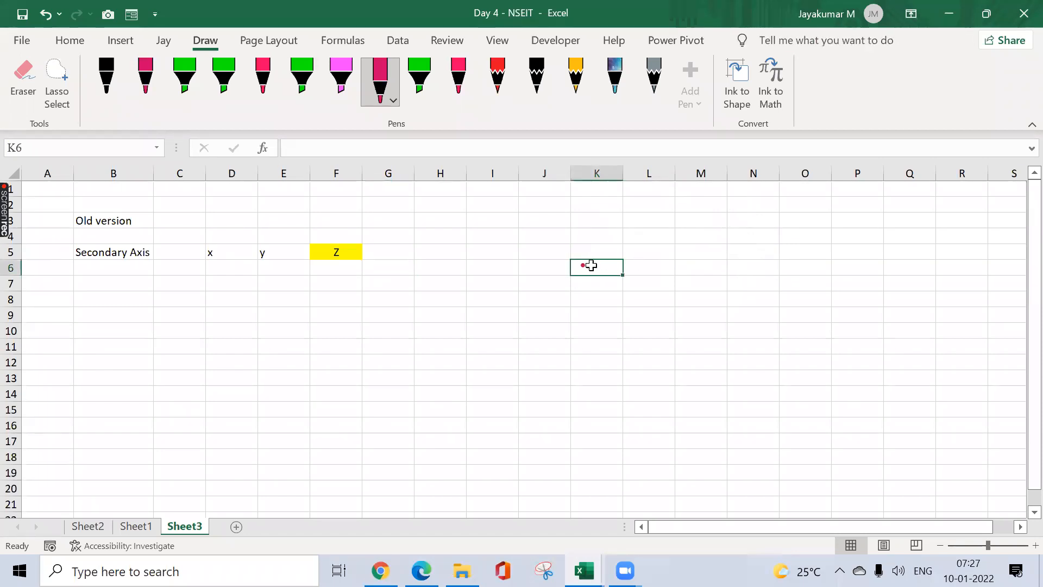
left_click(587, 265)
key("Delete")
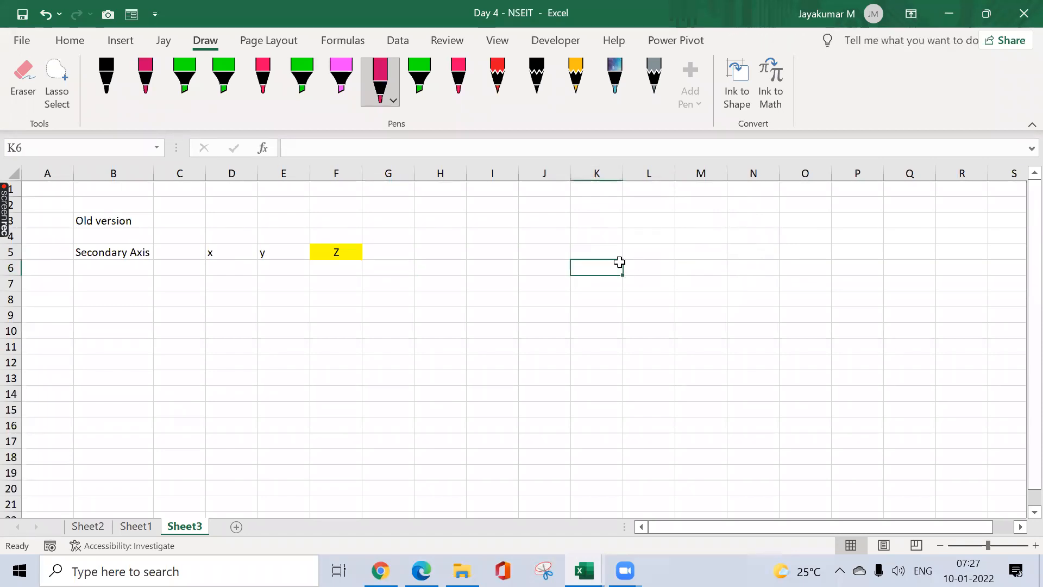
left_click(389, 308)
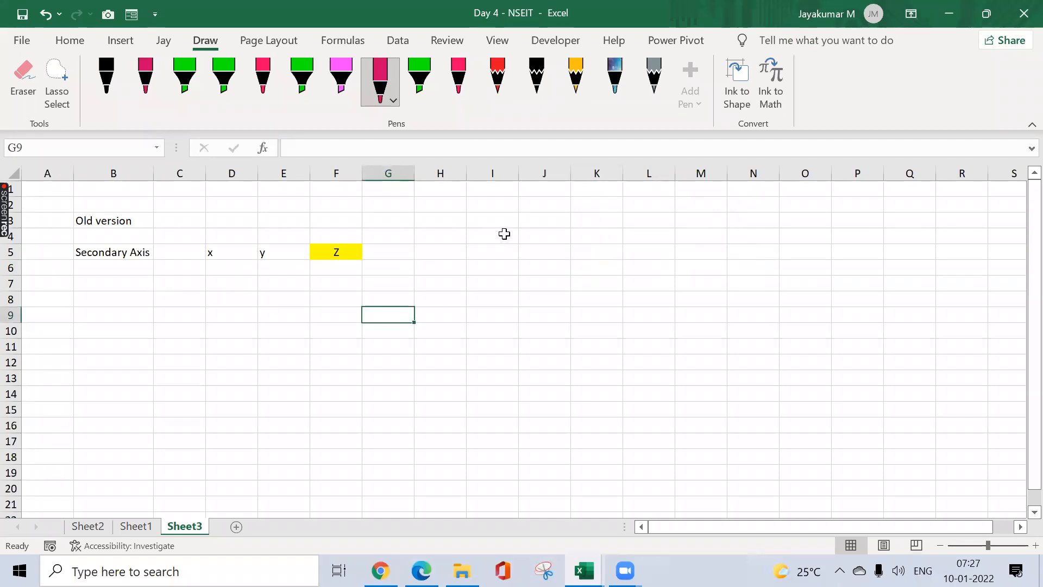
- Examine the combo chart option Clustered Column - Line on Secondary Axis
left_click(70, 40)
left_click(120, 41)
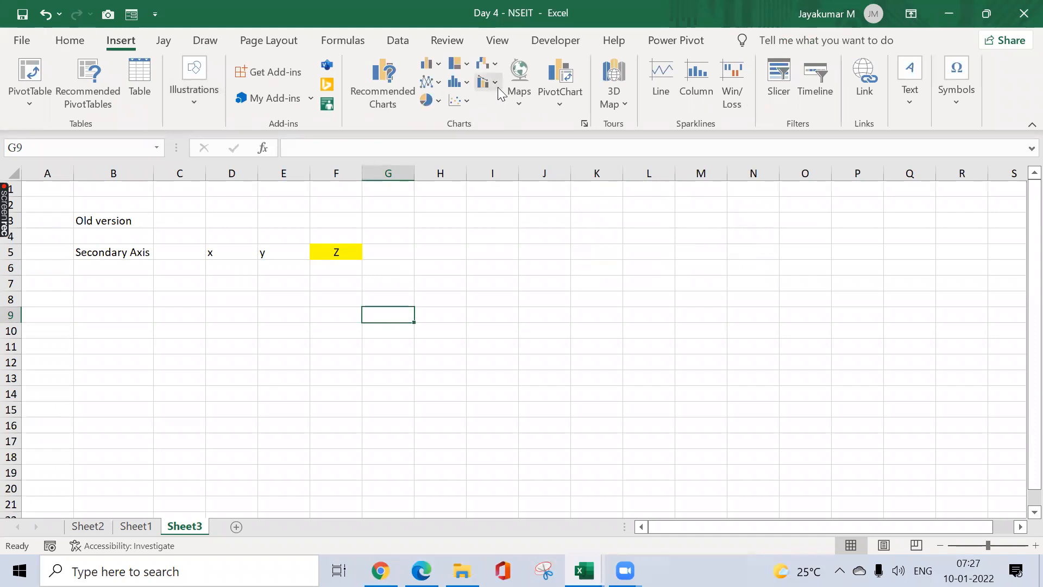
left_click(495, 85)
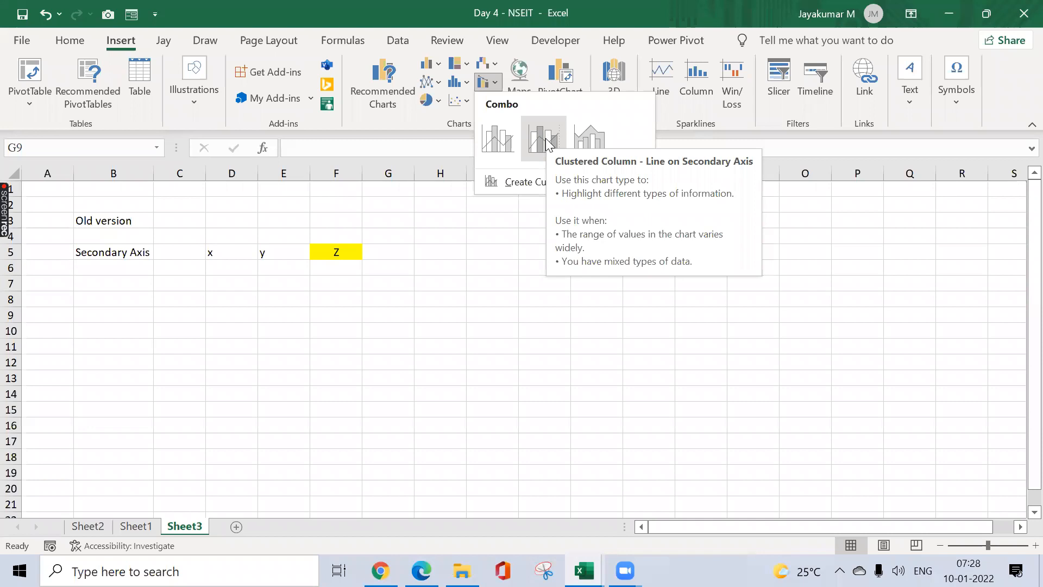
left_click(282, 290)
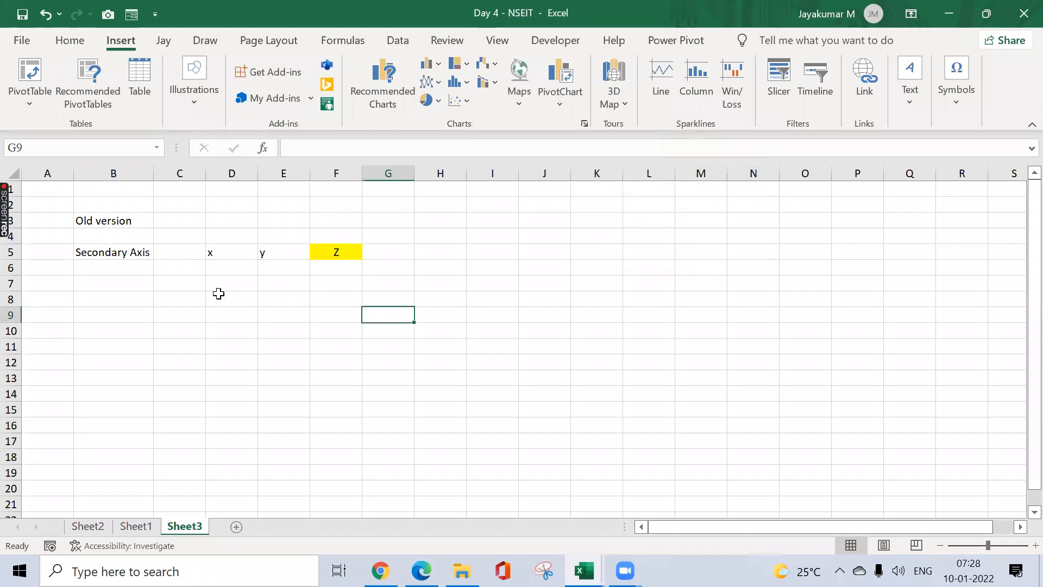
- Enter the headers Month in H5 and Live Employees in I5, and autofit the width of column I
left_click(432, 247)
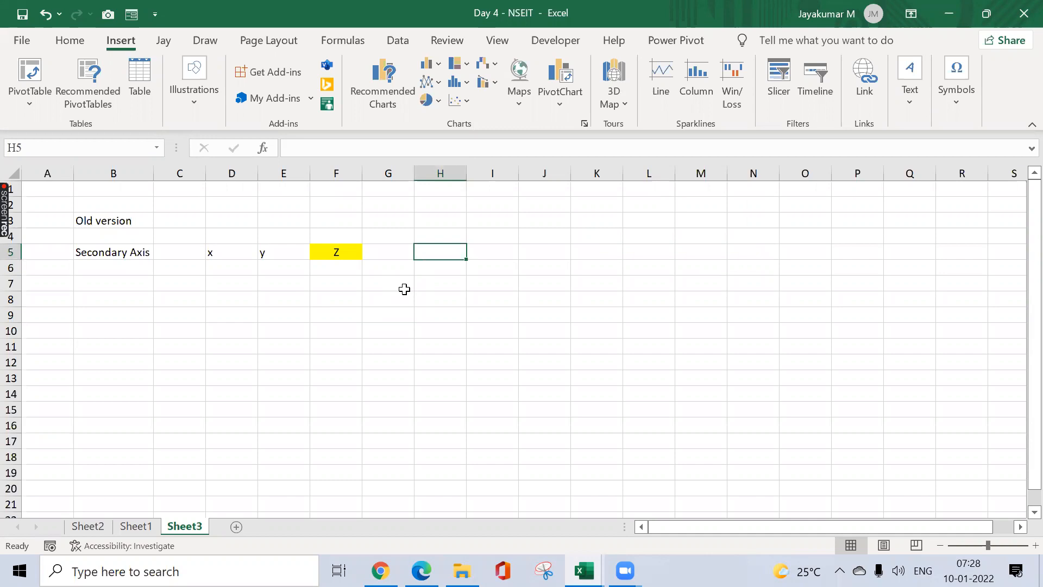
type("Month")
key("Tab")
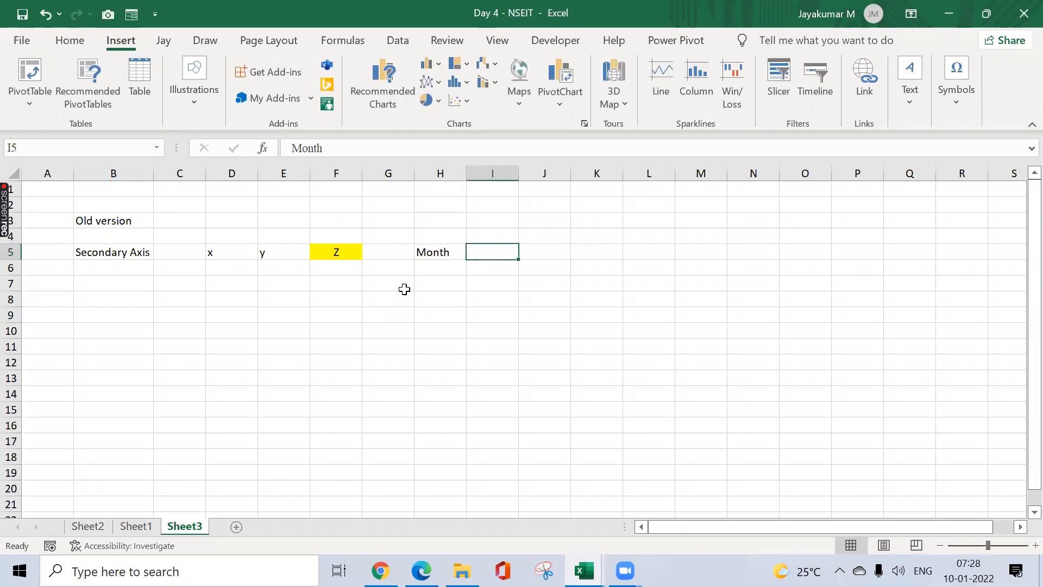
type("Live Emp")
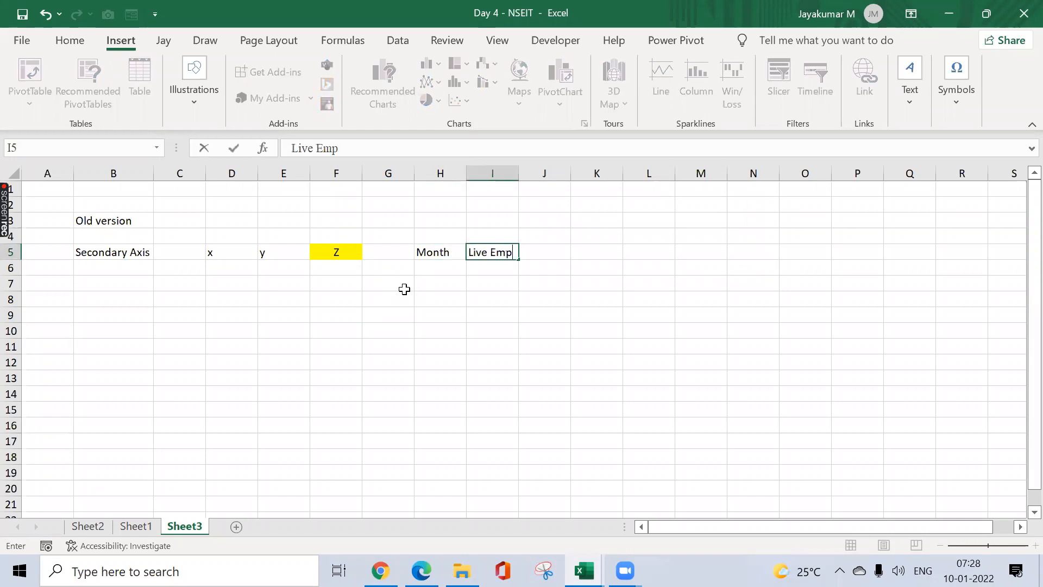
type("loyees")
key("ctrl+Return")
key("alt")
key("o")
key("c")
key("a")
key("Tab")
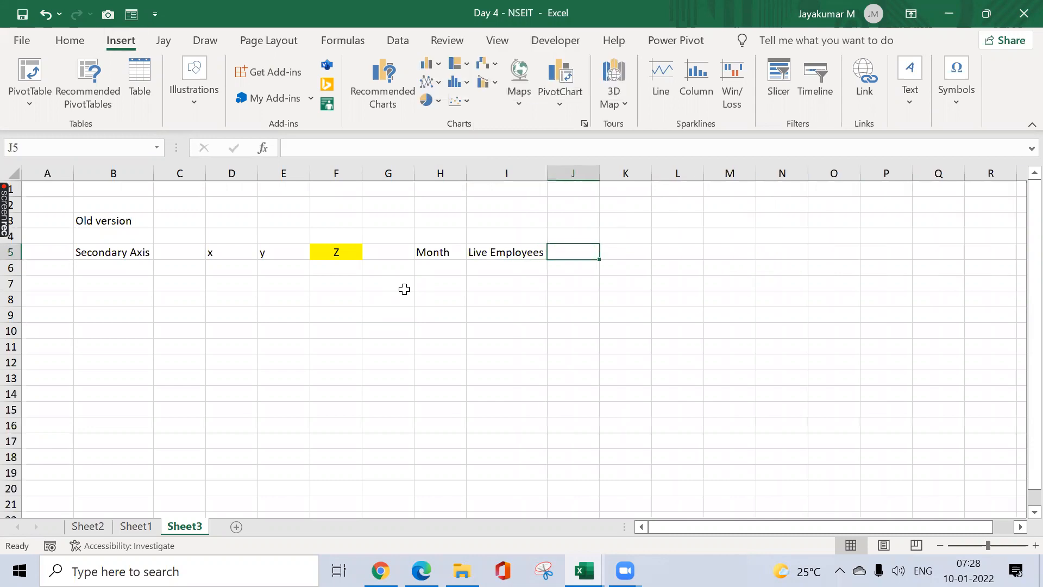
- Enter the header Left Emp in J5, beside Live Employees
type("Left Em")
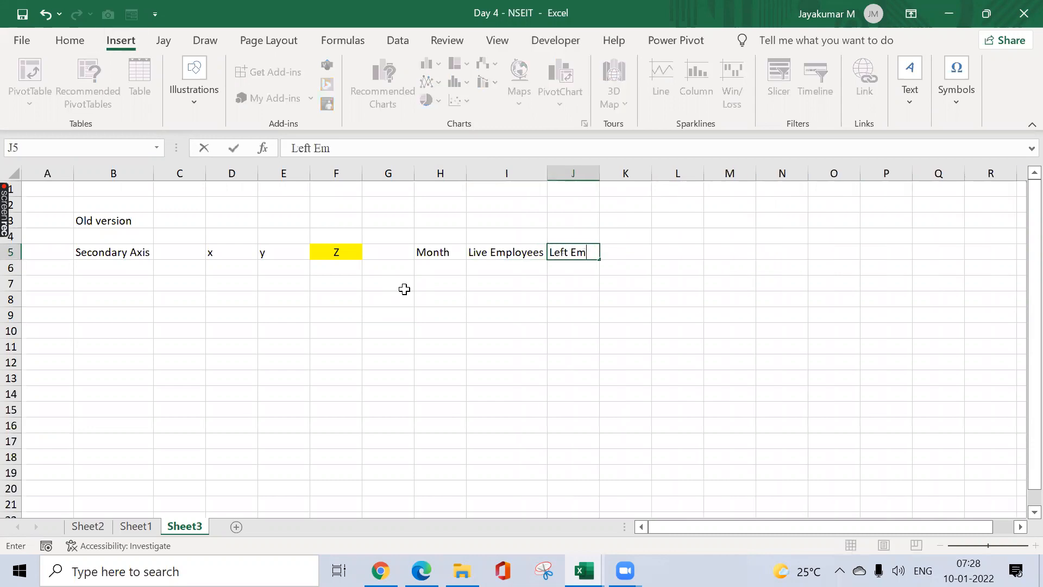
key("Return")
key("Left")
key("Left")
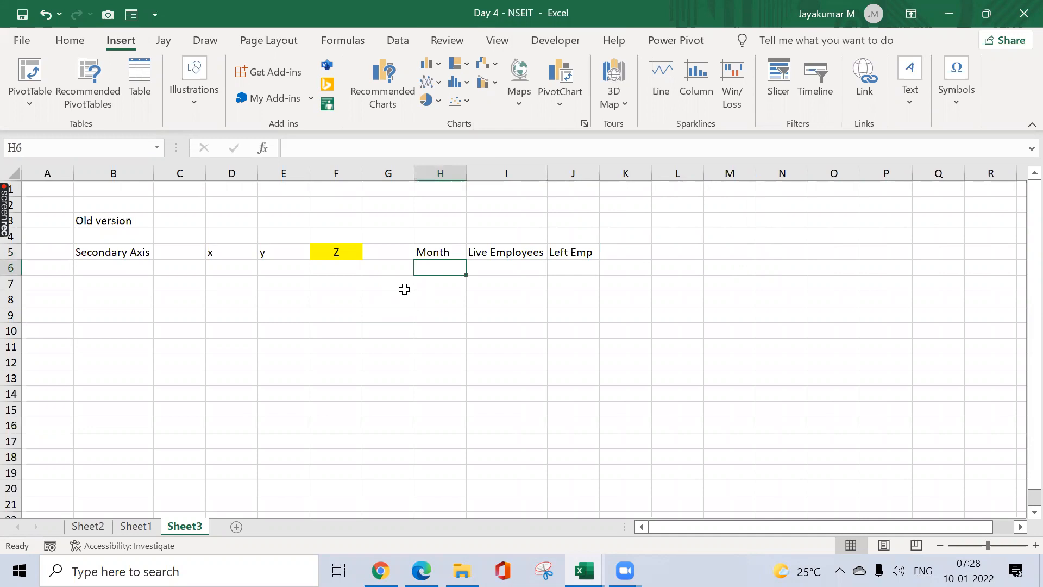
- Enter 01-01-2021 in H6 and 01-02-2021 in H7, and extend the monthly date series down to H17
type("01-01-2021")
key("Return")
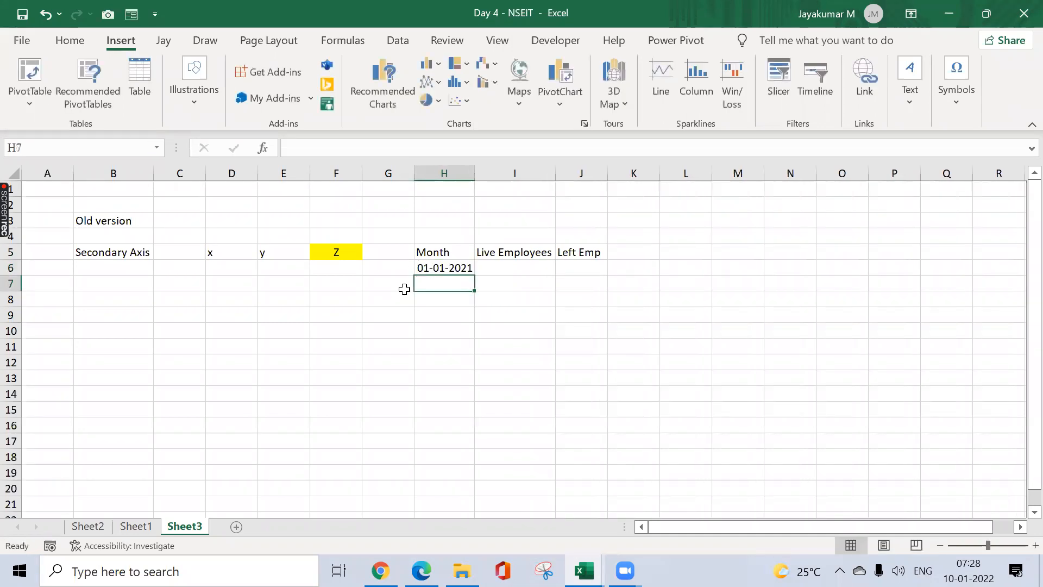
type("0")
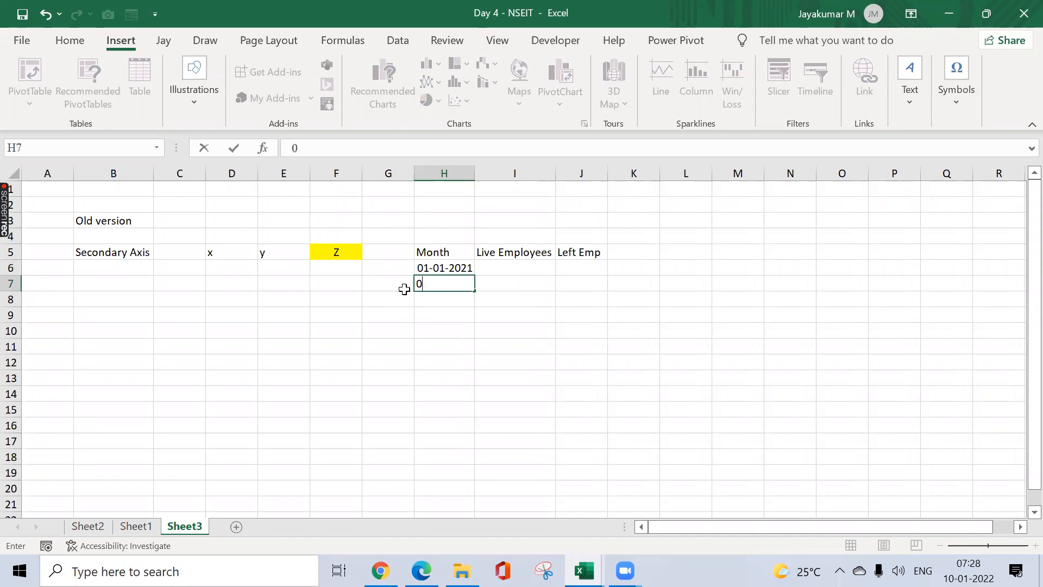
type("2-02-2021")
key("Return")
key("Up")
key("Up")
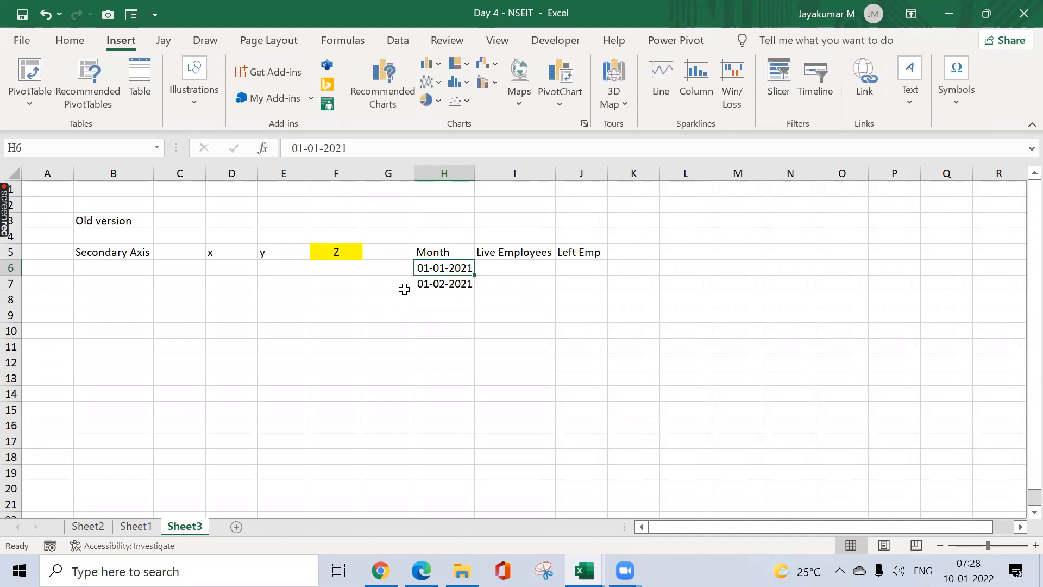
key("shift+Down")
left_click_drag(473, 291, 470, 451)
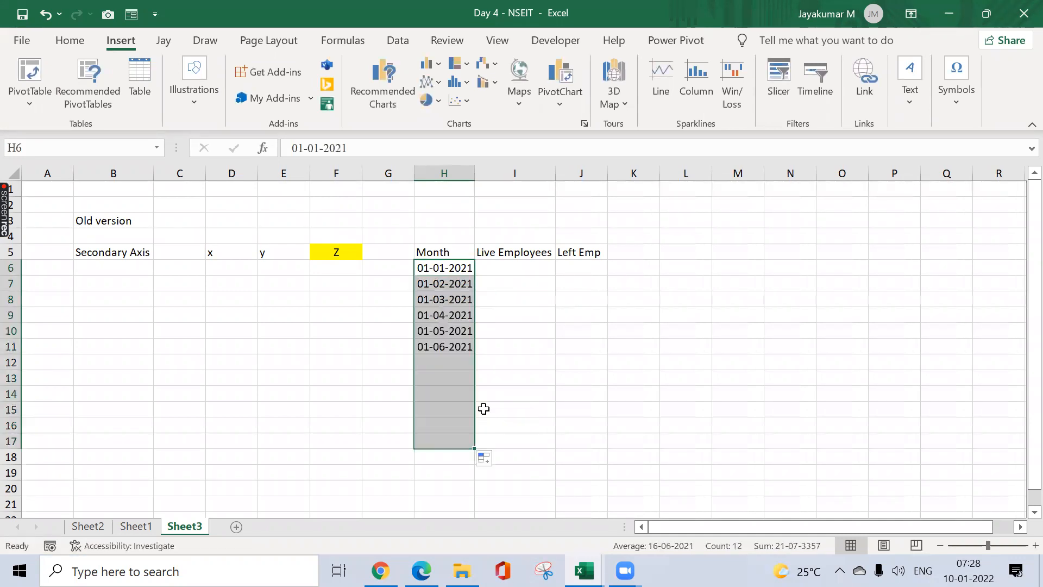
- Enter the formula =RANDBETWEEN(380,450) in I6 under Live Employees
left_click(535, 269)
type("=rand")
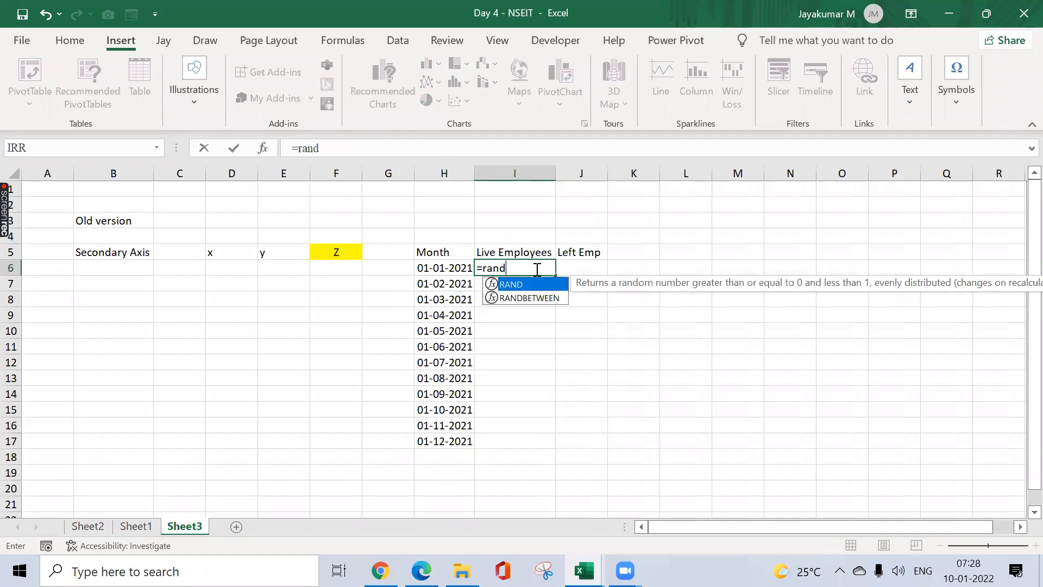
key("Down")
key("Tab")
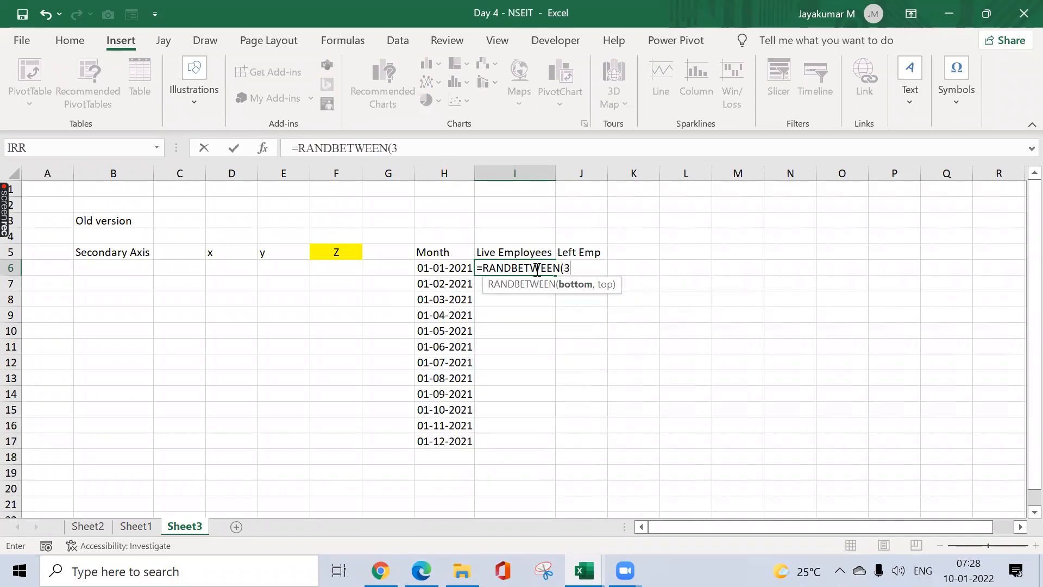
type("380,450)")
key("Return")
- Copy the Live Employees formula from I6 down to I17, alongside the last month
left_click(536, 268)
key("ctrl+c")
key("Left")
key("ctrl+Down")
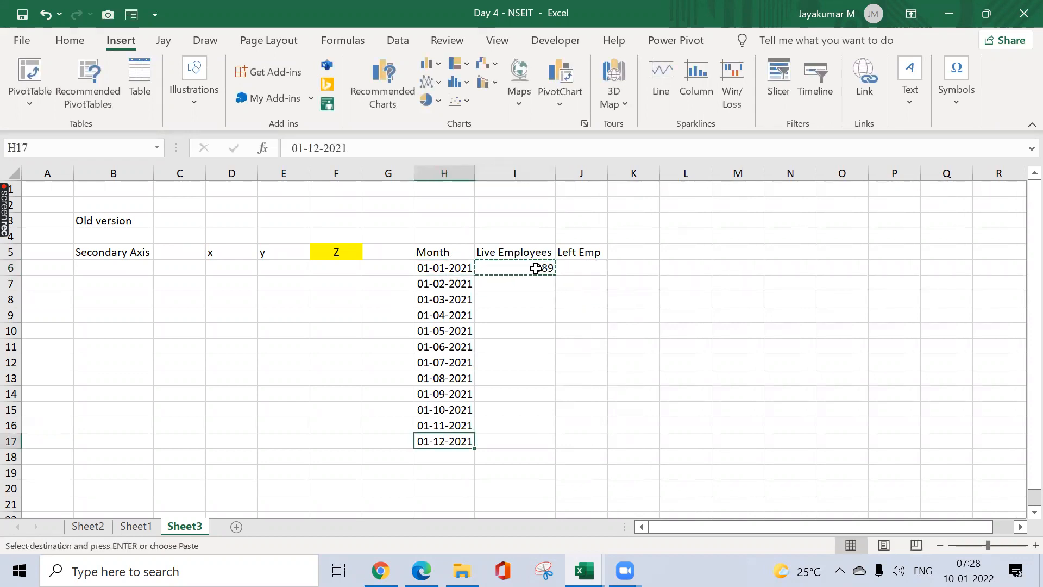
key("Right")
key("ctrl+shift+Up")
key("ctrl+v")
- Replace the random formulas in the Live Employees column with their static values
key("ctrl+c")
key("alt")
key("e")
key("s")
key("v")
key("Return")
key("Escape")
key("ctrl+Up")
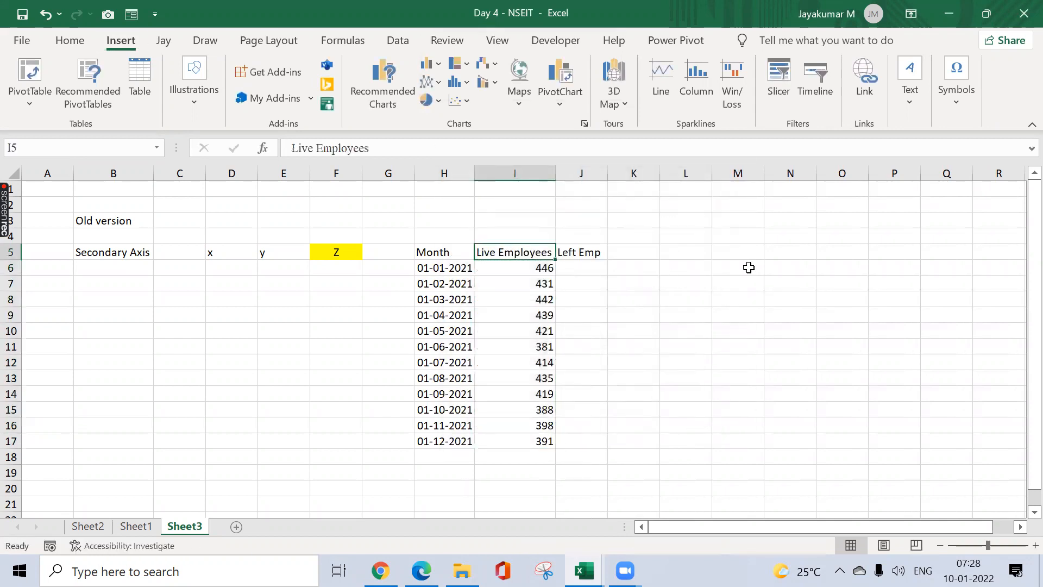
- Enter the formula =RANDBETWEEN(3,10) in J6 under Left Emp
key("Down")
key("Right")
type("=")
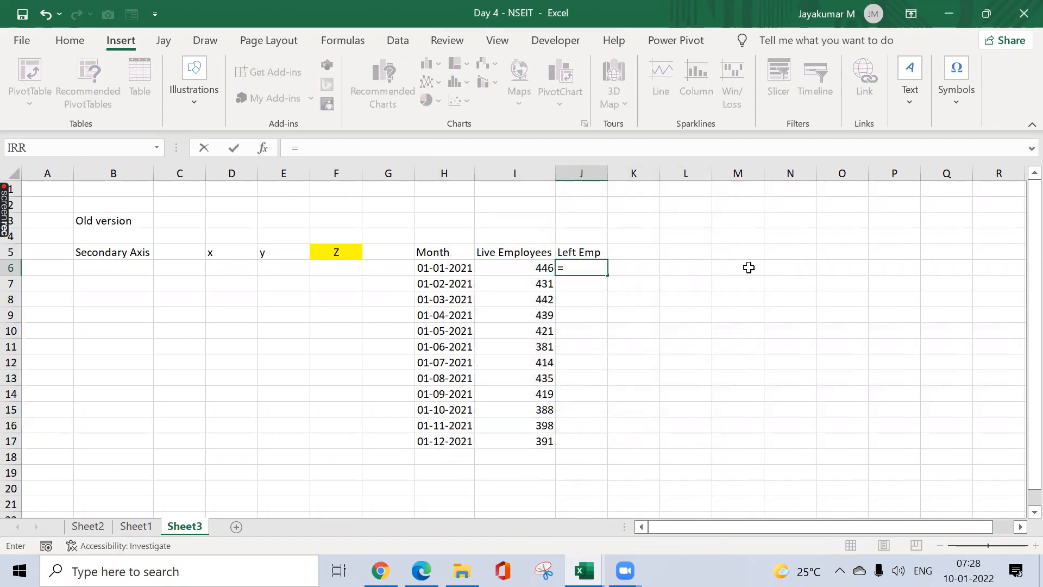
type("rand")
key("Down")
key("Tab")
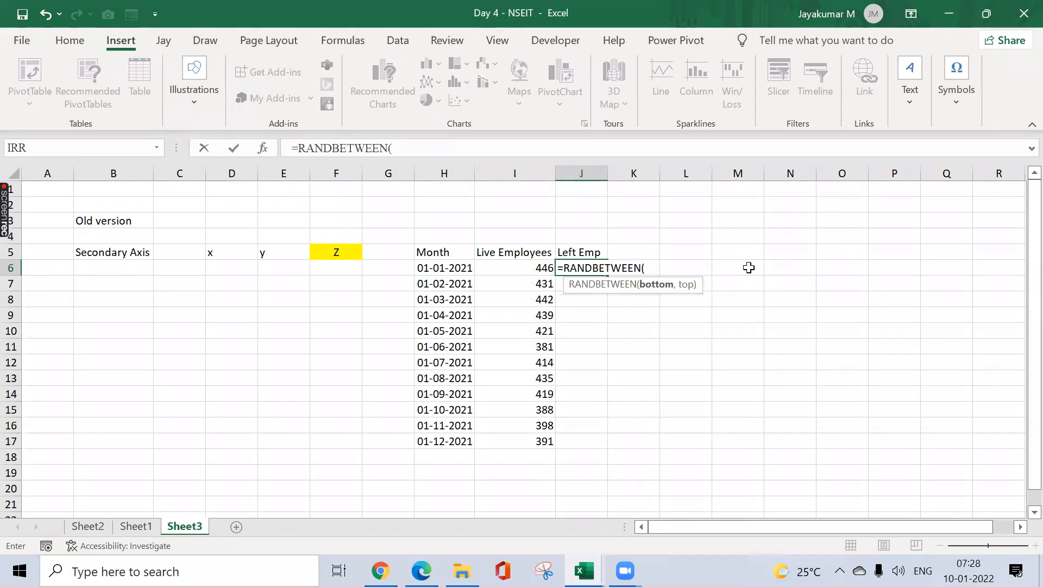
type("3,10")
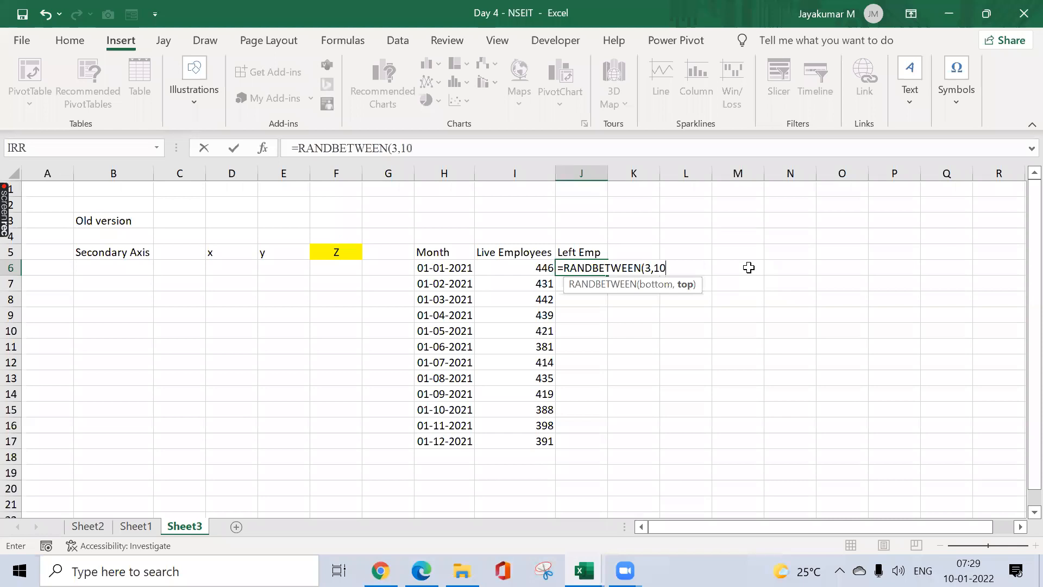
type(")")
key("ctrl+Return")
- Copy the Left Emp formula from J6 down to J17
key("ctrl+c")
key("Left")
key("ctrl+Down")
key("Right")
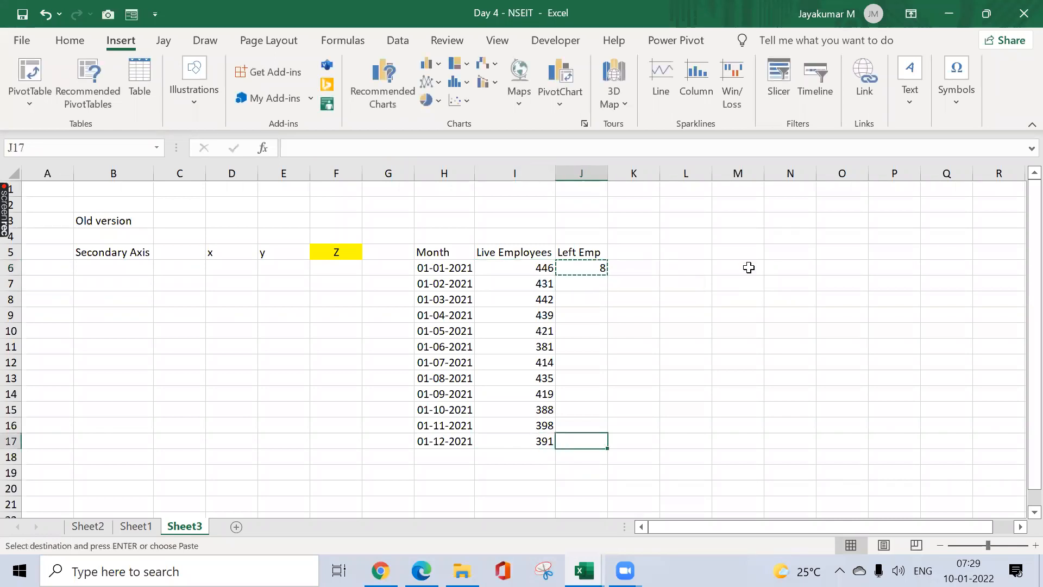
key("ctrl+shift+Up")
key("ctrl+v")
- Convert the Left Emp formulas in J6:J17 to static values with Paste Special Values
key("ctrl+alt+v")
key("v")
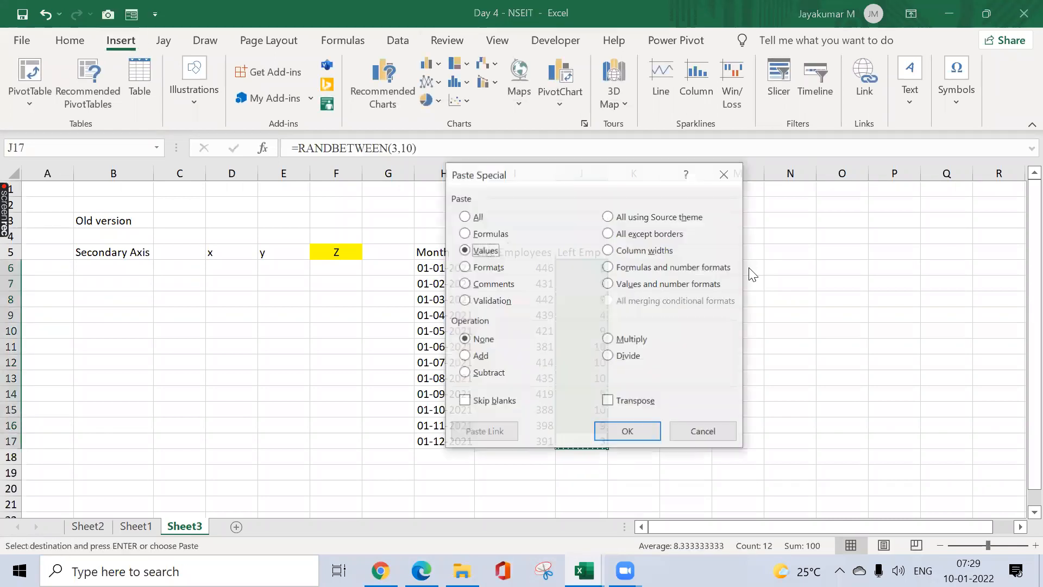
key("Return")
key("Escape")
key("Up")
key("ctrl+Up")
key("Down")
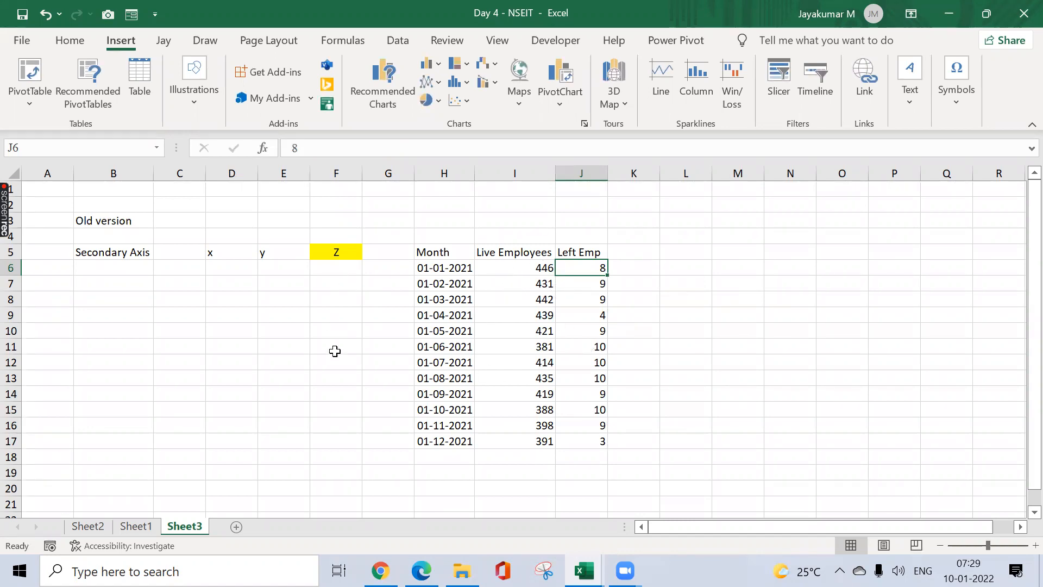
- Insert a 2-D clustered column chart from H5:J17 and place it beside the table over columns K to R
left_click_drag(441, 254, 601, 444)
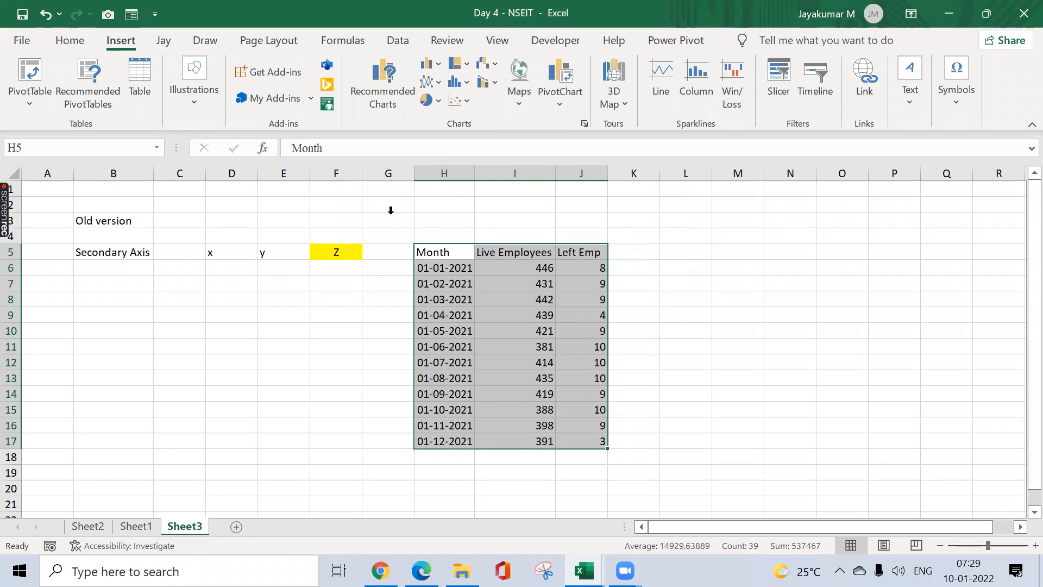
left_click(431, 64)
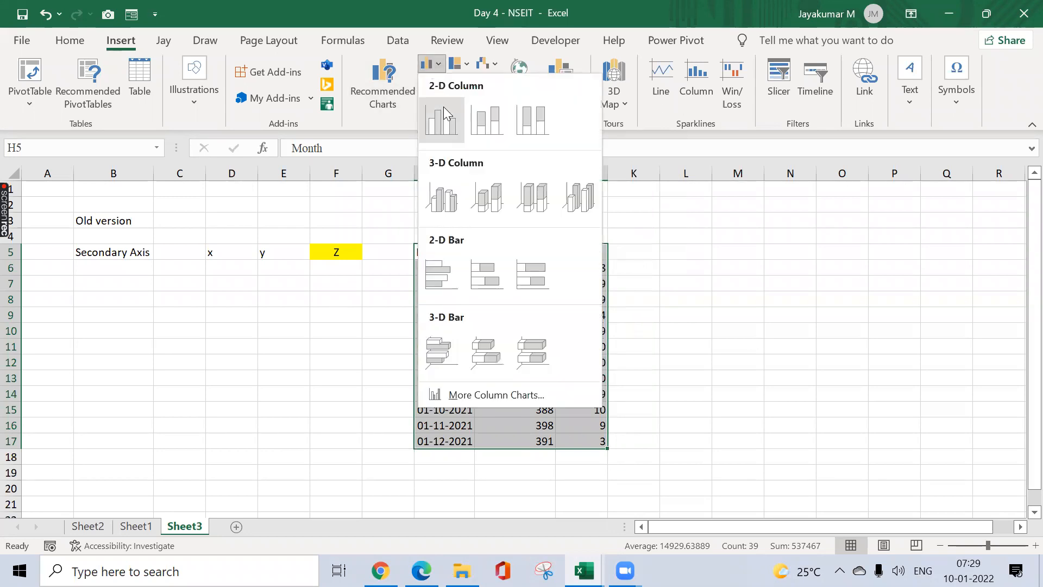
left_click(444, 129)
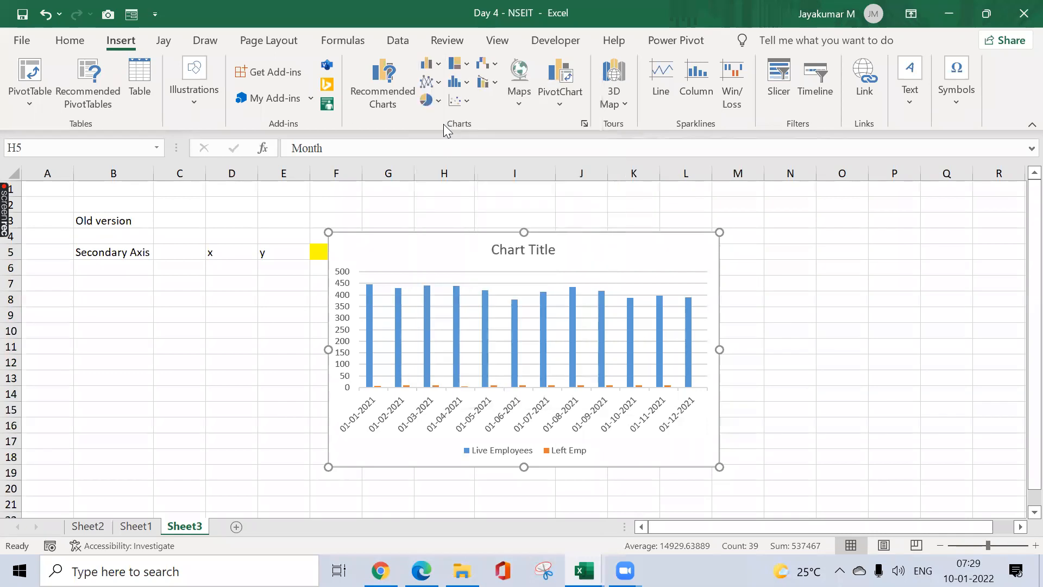
left_click_drag(463, 239, 766, 191)
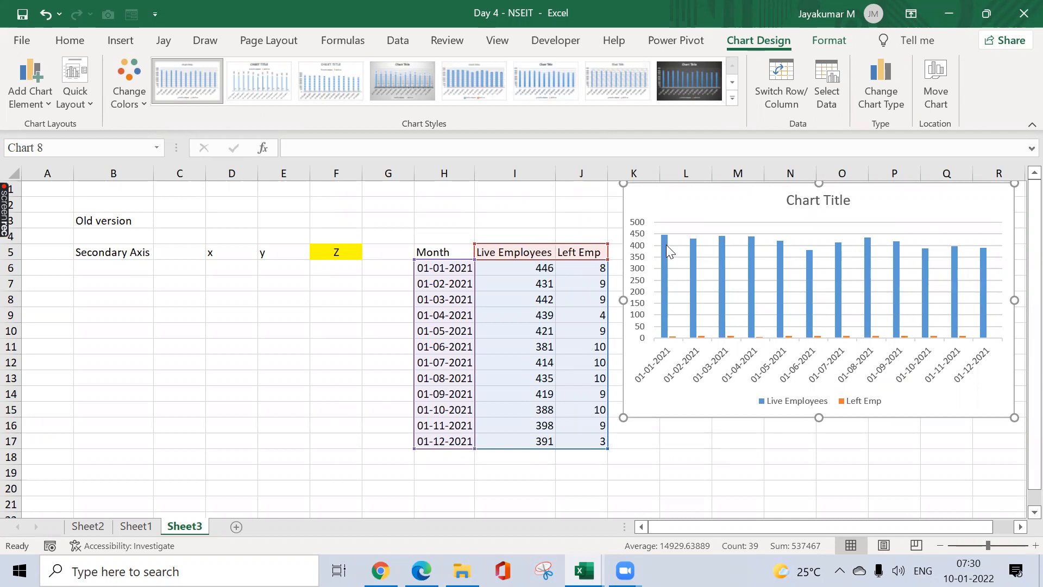
mouse_move(667, 246)
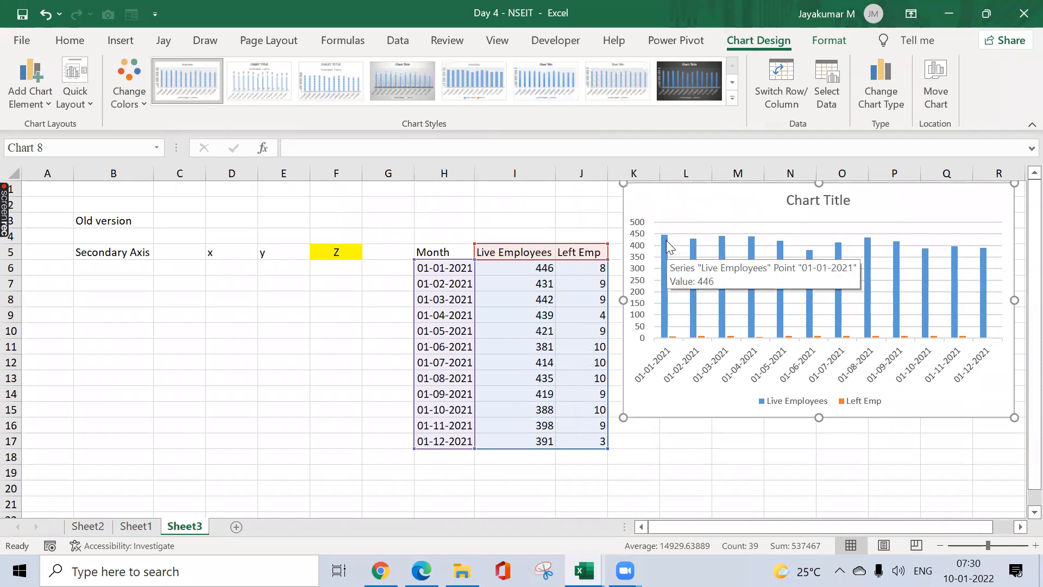
left_click(636, 243)
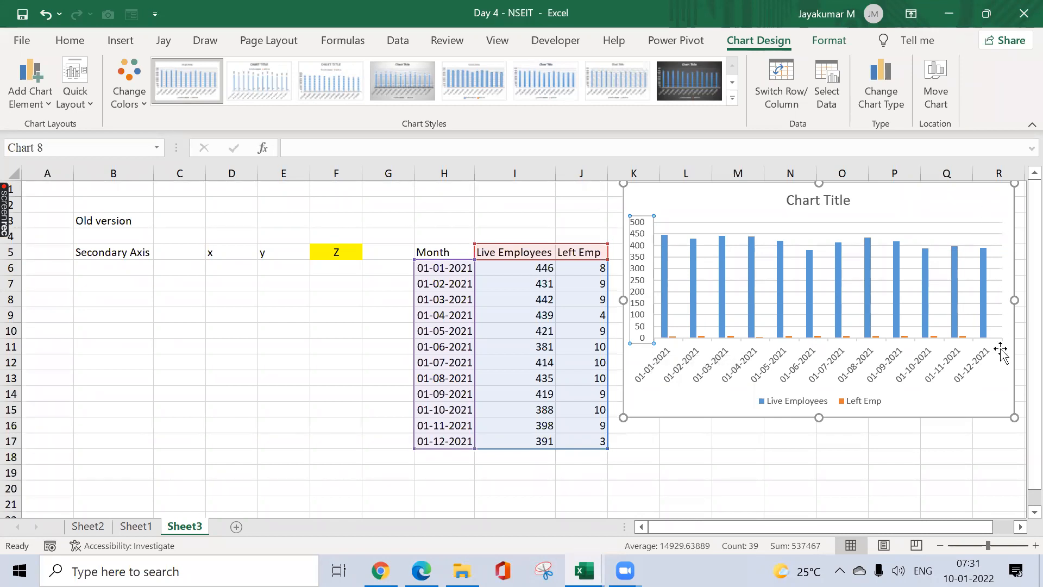
- Insert a Clustered Column - Line on Secondary Axis combo chart from H5:J17 and move it over columns B to I
left_click(539, 215)
left_click_drag(451, 256, 601, 443)
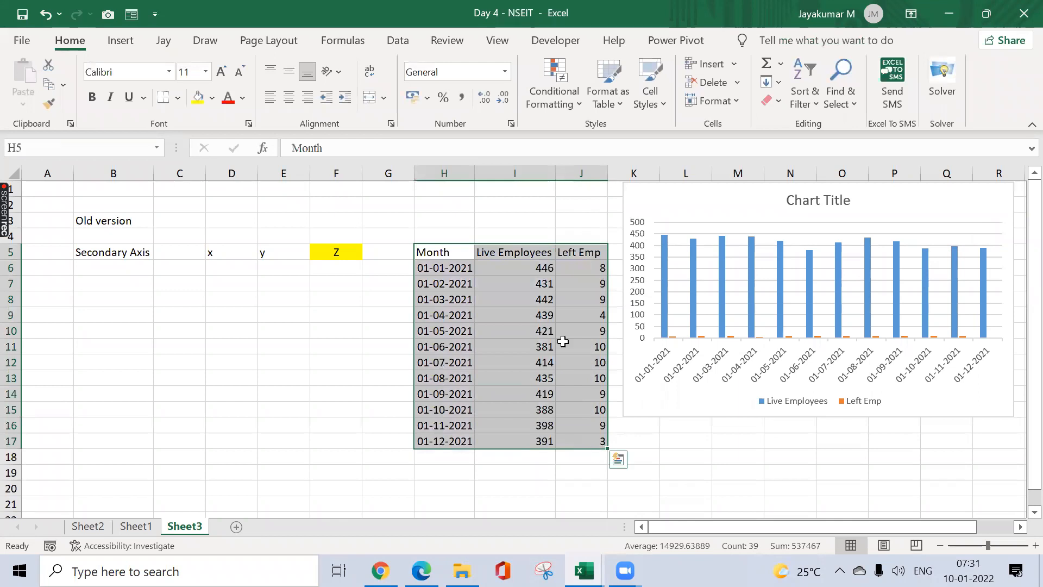
left_click(128, 41)
left_click(489, 82)
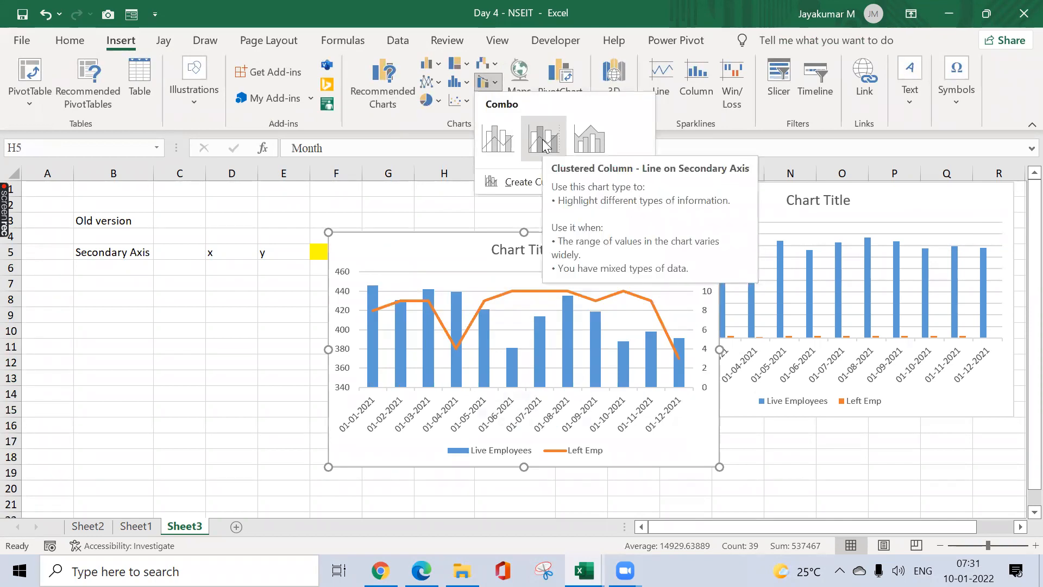
left_click(542, 139)
left_click_drag(481, 222, 382, 196)
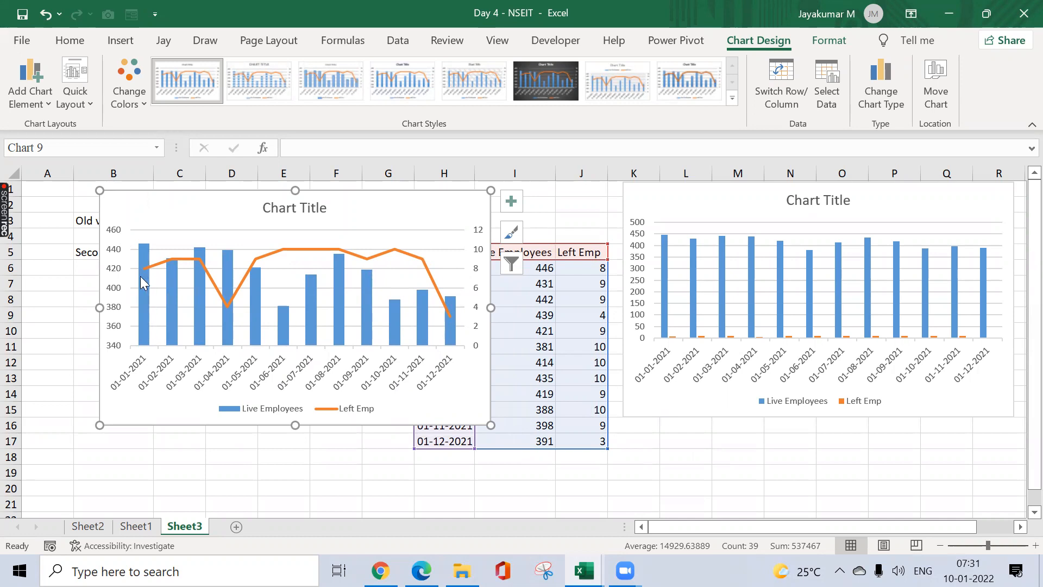
- Move the combo chart off the data table to below the clustered column chart, starting around L14
mouse_move(138, 275)
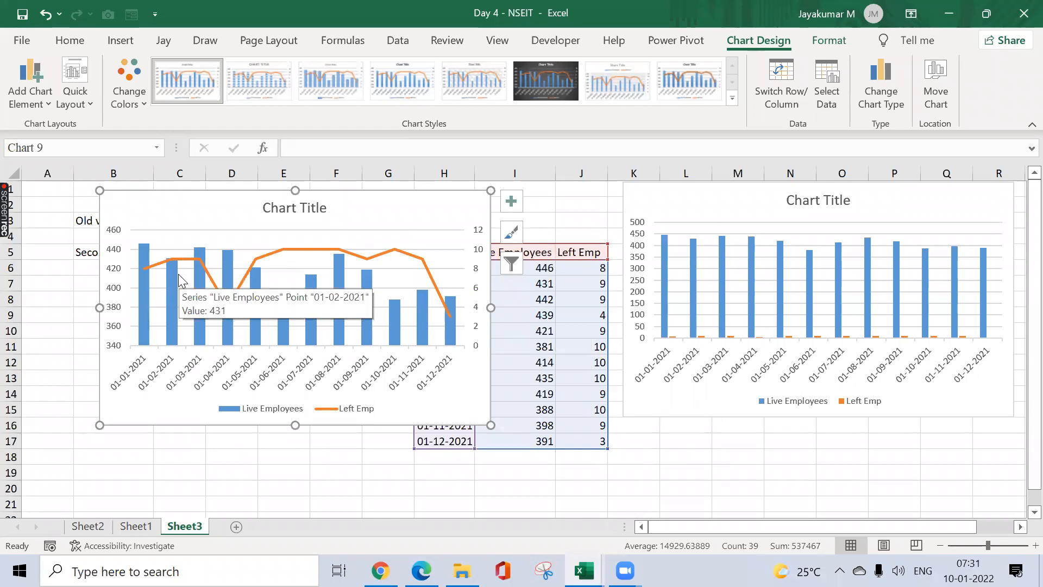
mouse_move(184, 262)
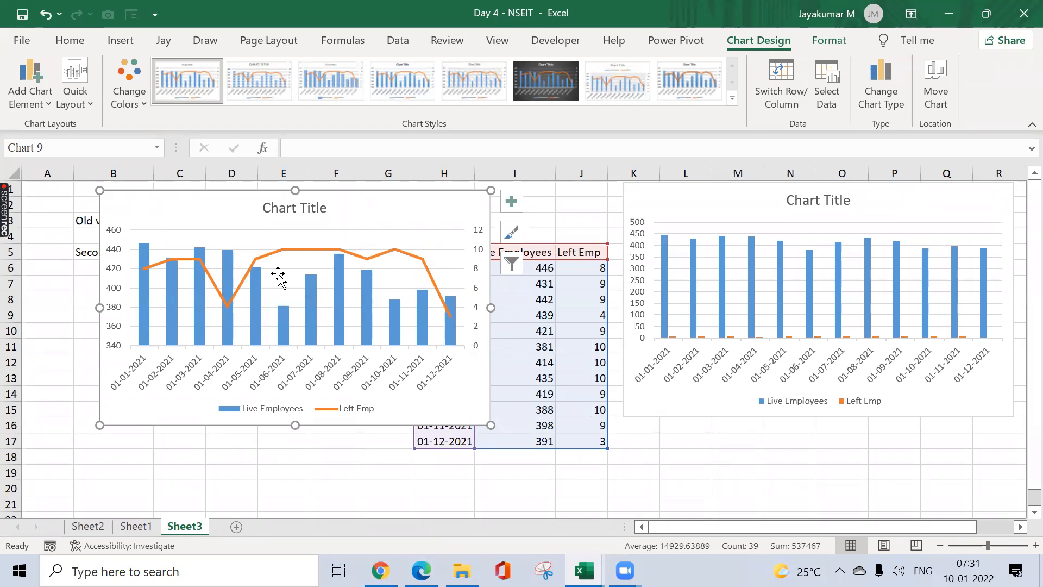
mouse_move(361, 311)
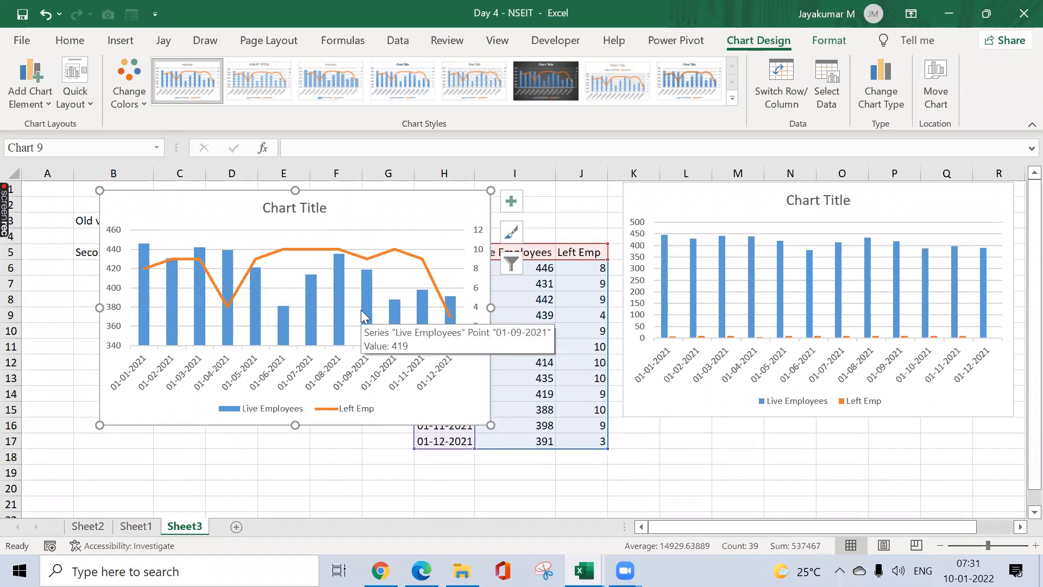
left_click(136, 37)
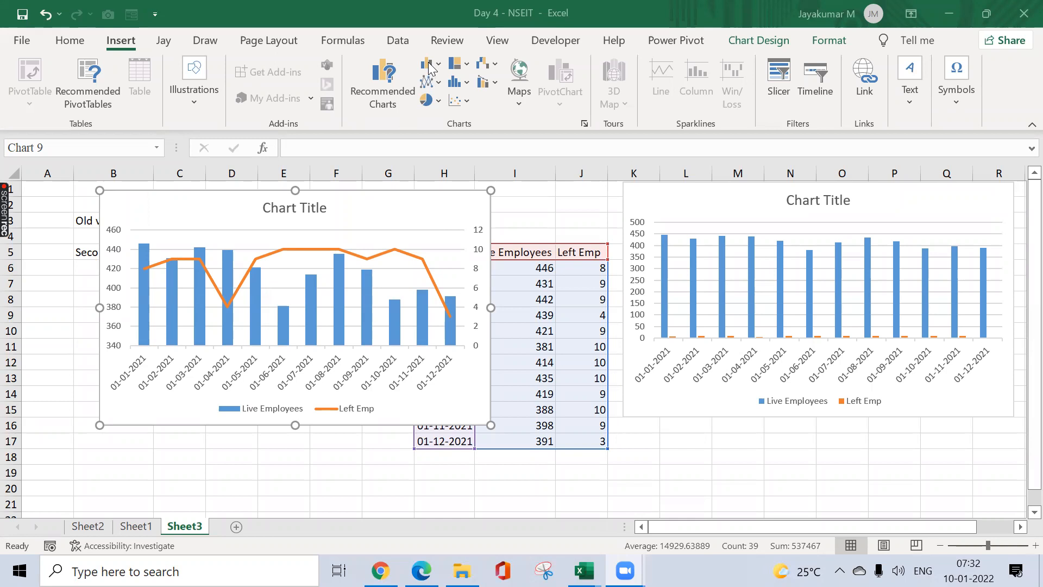
left_click(429, 198)
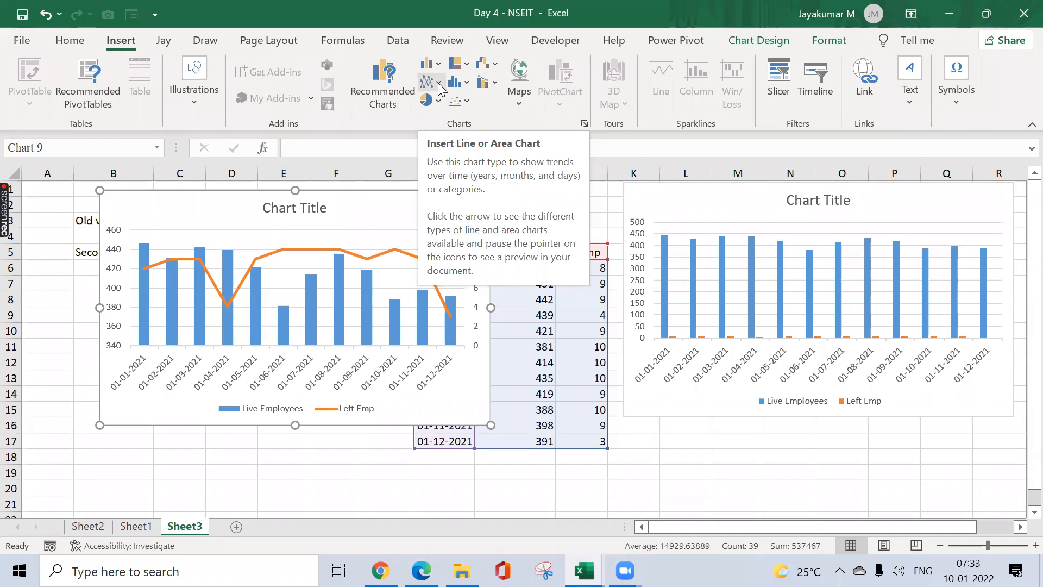
left_click_drag(333, 196, 935, 400)
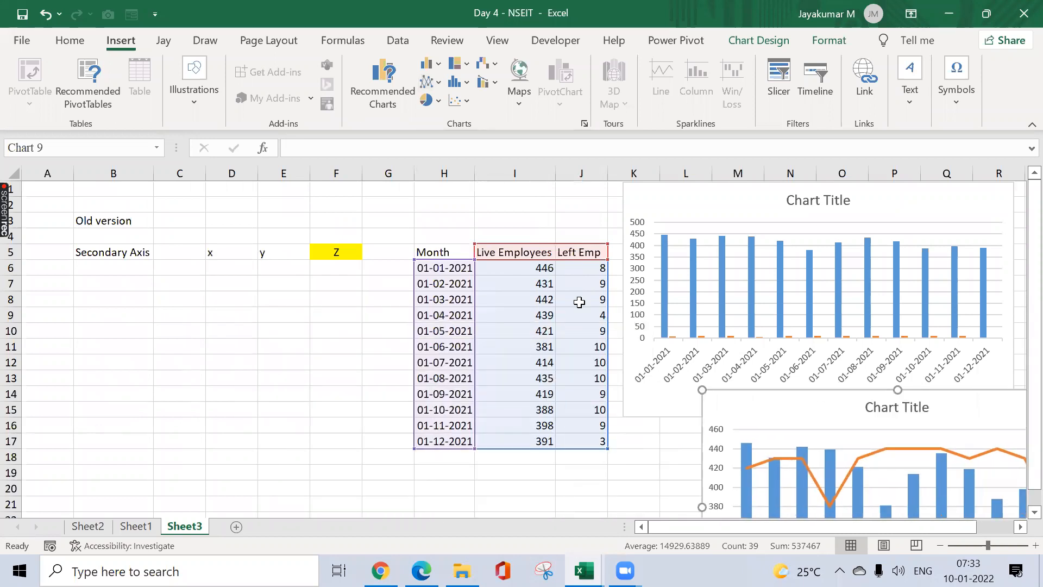
- Insert a 2-D line chart from H5:J17 and move it to the empty area over columns A to H
left_click(444, 251)
key("ctrl+shift+Down")
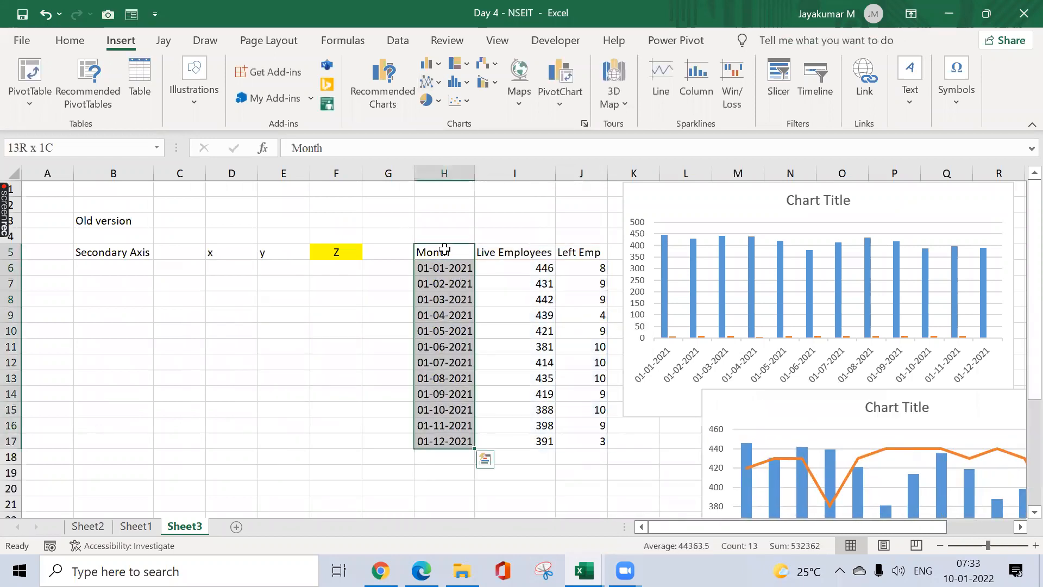
key("ctrl+shift+Right")
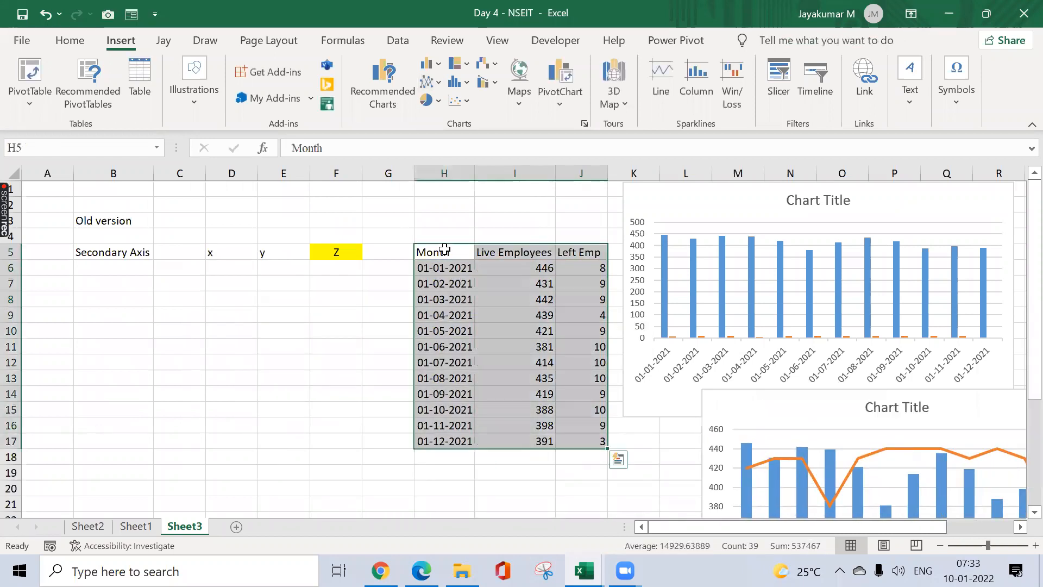
left_click(434, 81)
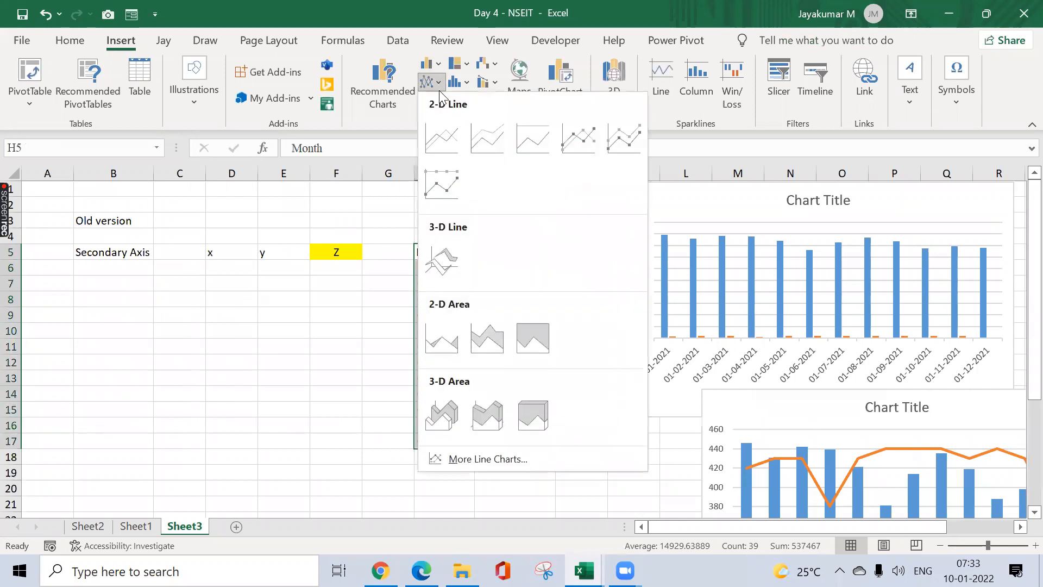
left_click(450, 135)
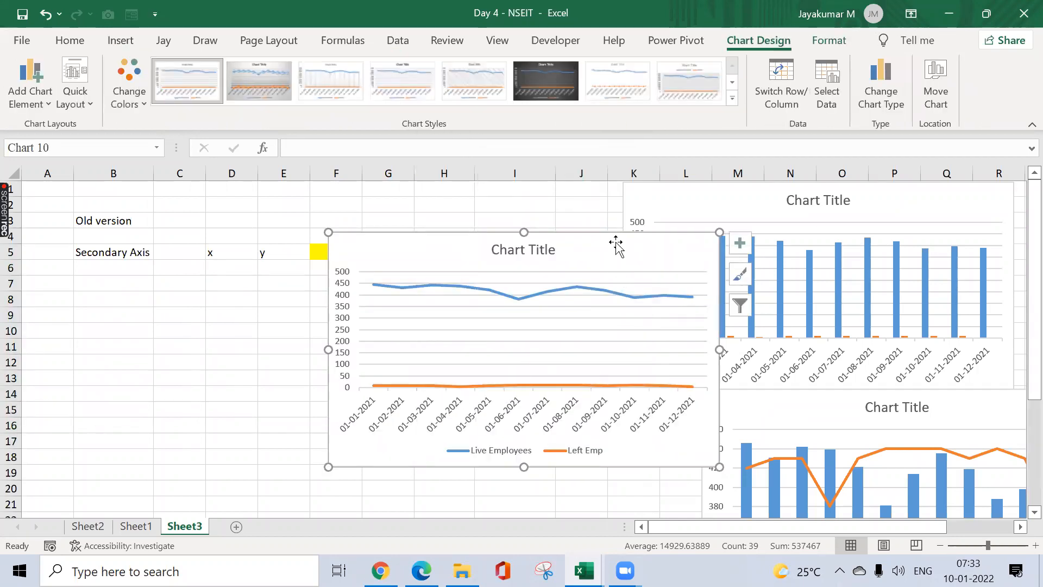
left_click_drag(617, 240, 337, 190)
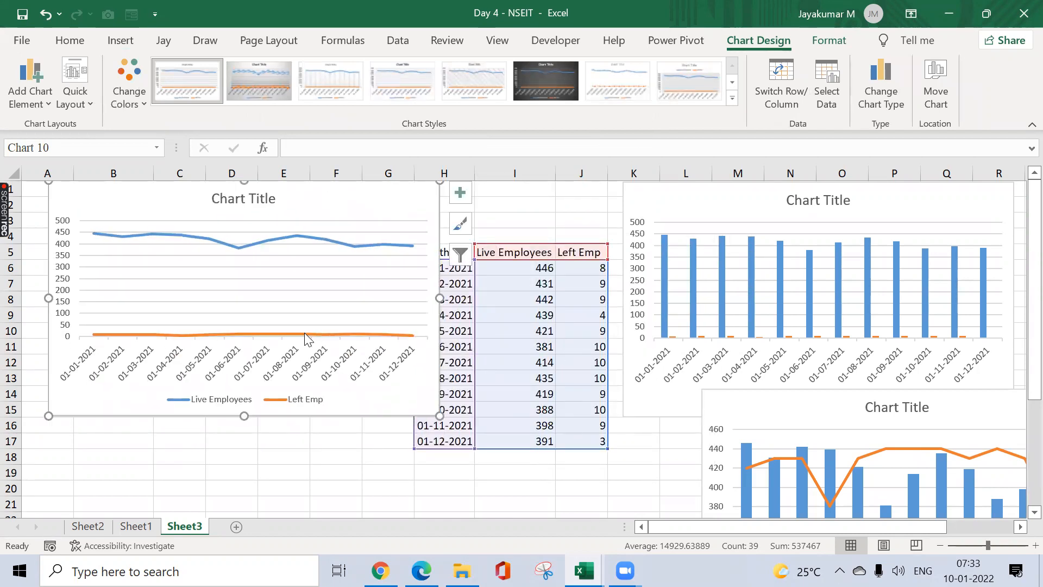
- Move the combo chart over the lower part of the column chart from about K9, and the line chart off columns A to H to around column Q
left_click_drag(771, 393, 643, 236)
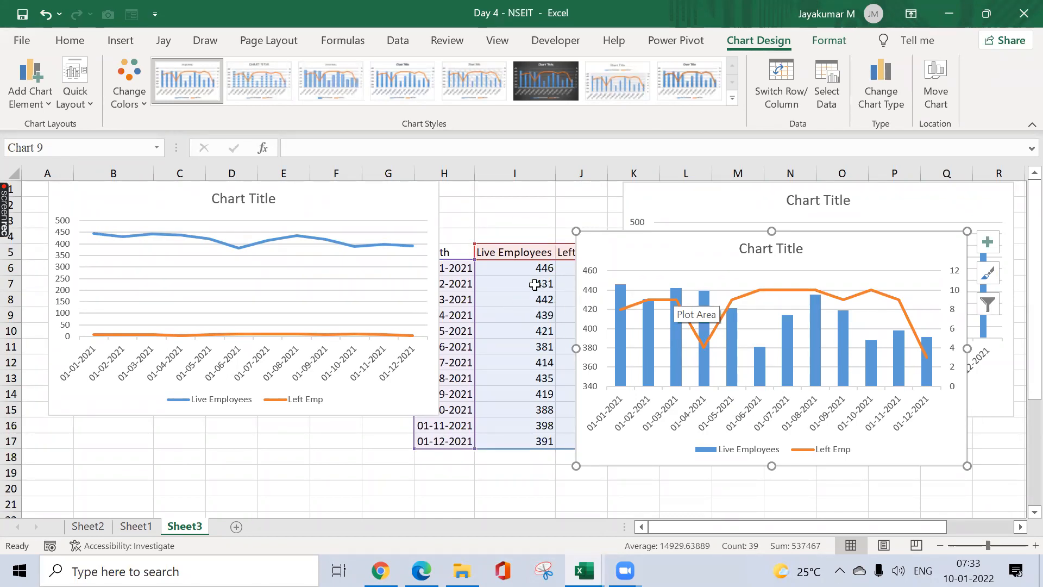
left_click_drag(620, 244, 680, 315)
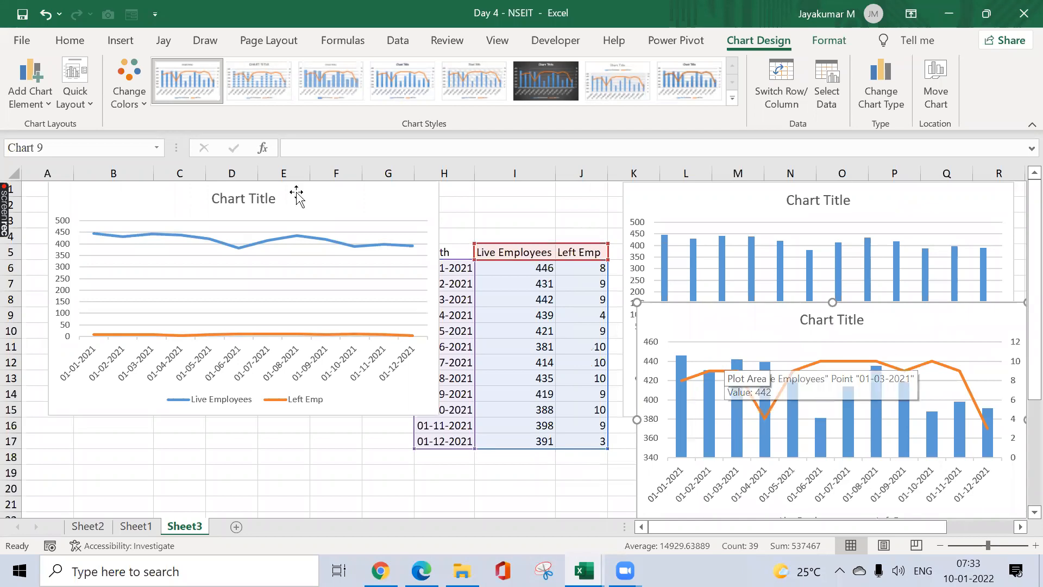
left_click(328, 201)
double_click(397, 199)
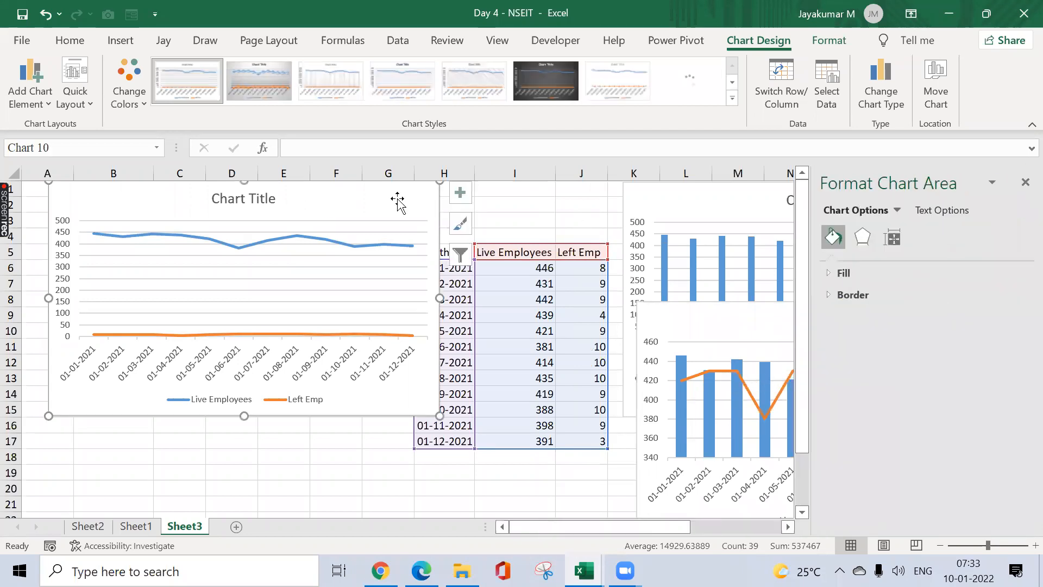
left_click(1022, 180)
left_click_drag(372, 200, 993, 224)
key("Escape")
left_click_drag(329, 215, 971, 233)
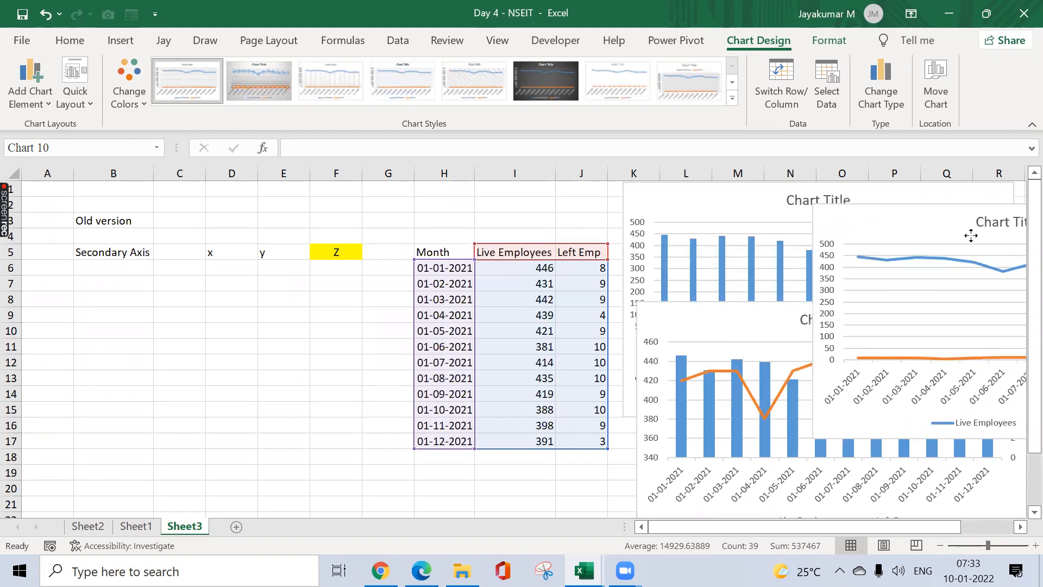
- Enter the headings Call Volume in B9 and Error in C9
left_click(135, 329)
key("Up")
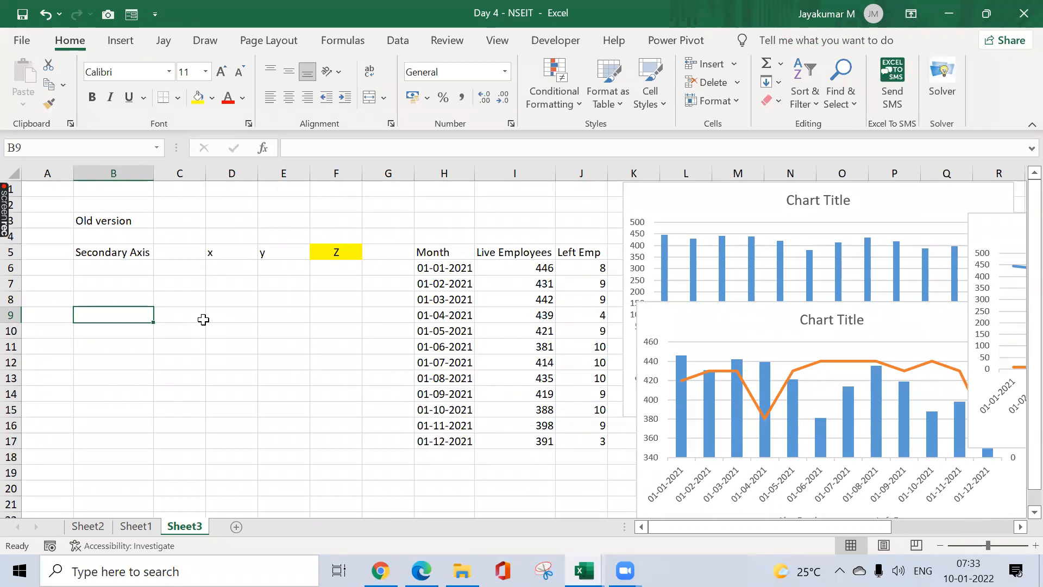
type("Call ")
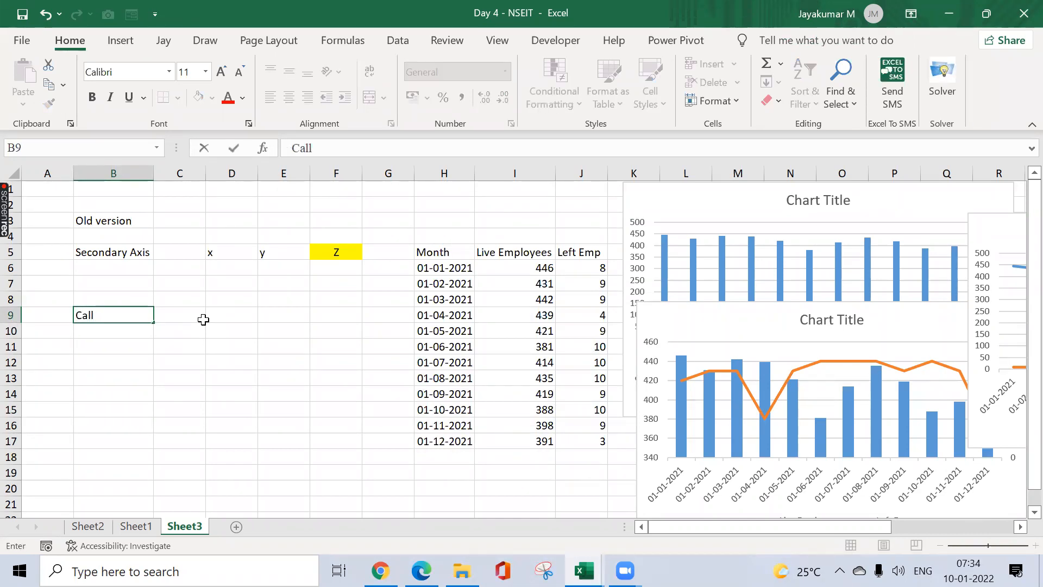
type("Volume")
key("Return")
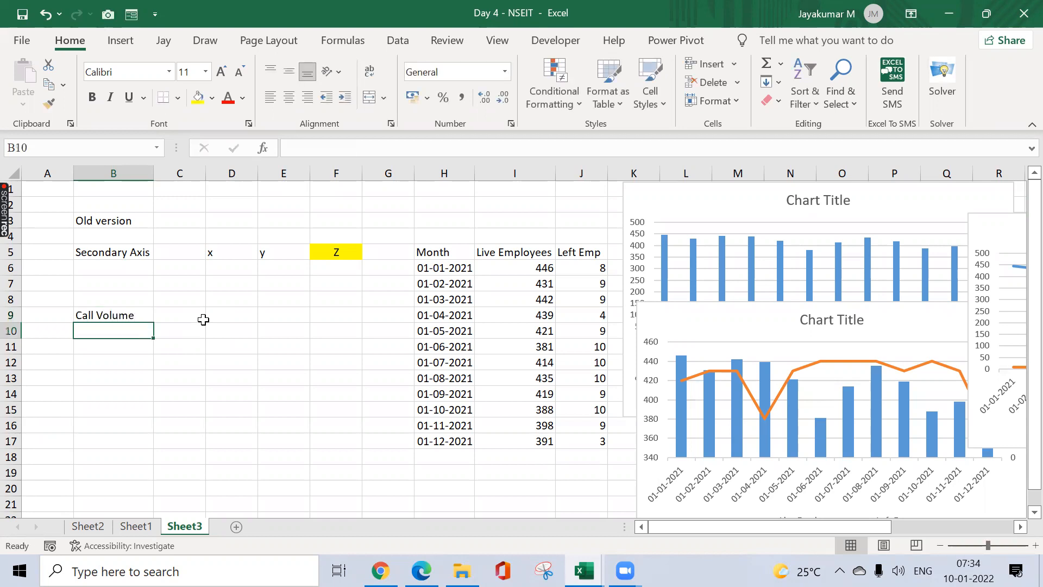
left_click(203, 320)
type("er")
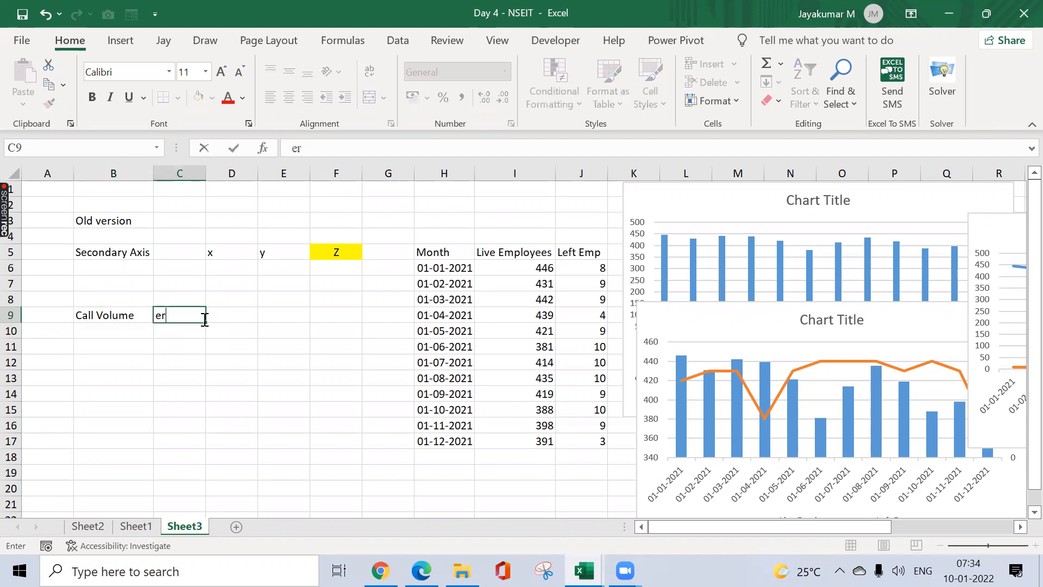
key("BackSpace")
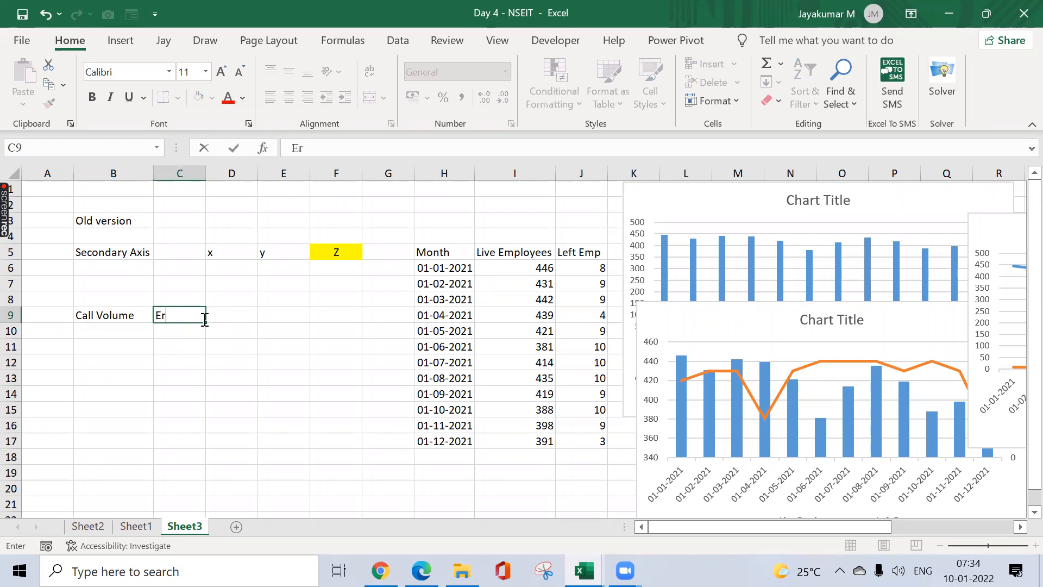
type("rror")
key("Return")
key("Up")
key("Left")
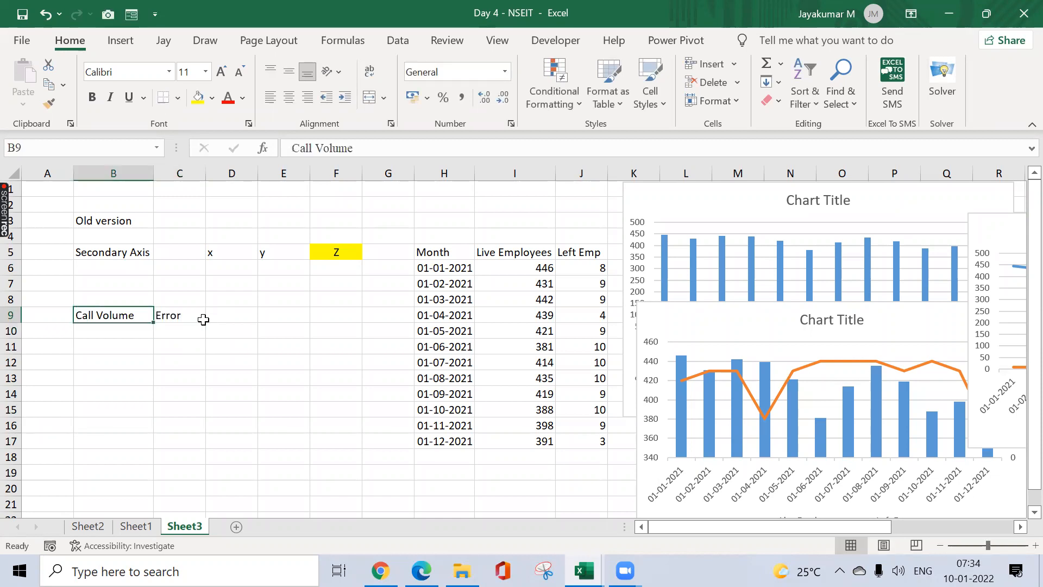
key("Left")
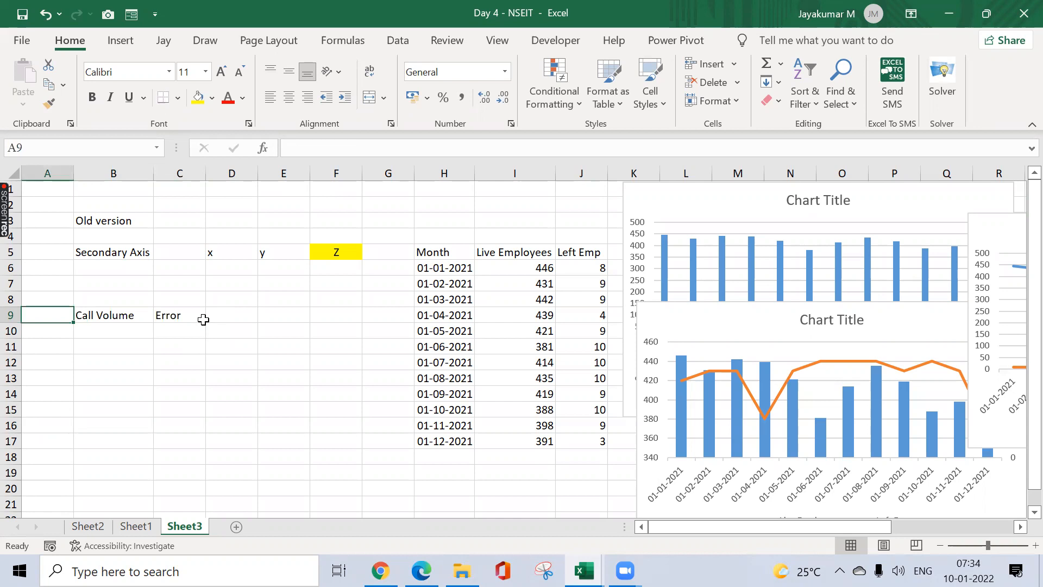
left_click(102, 312)
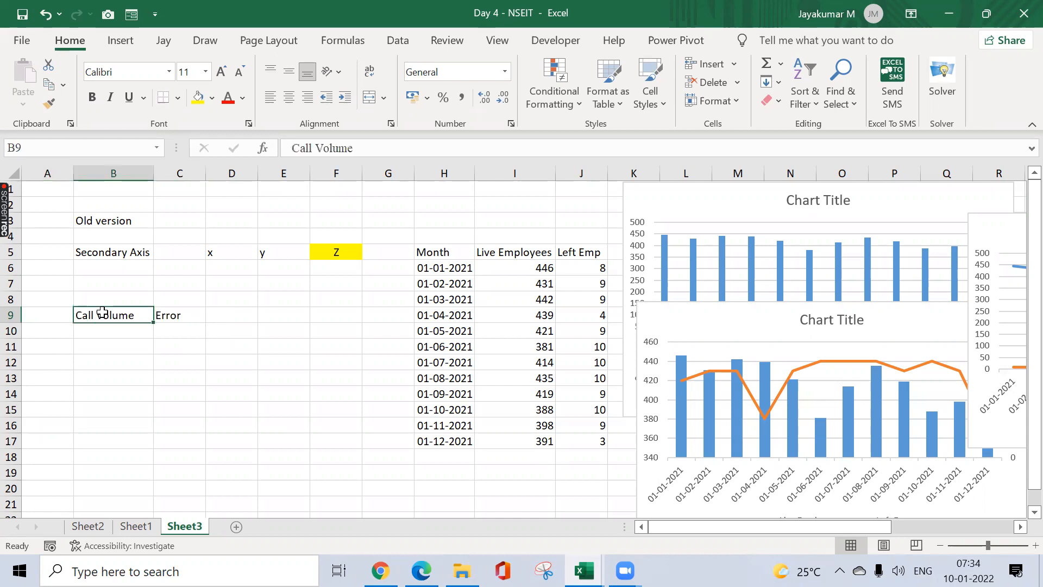
left_click(186, 319)
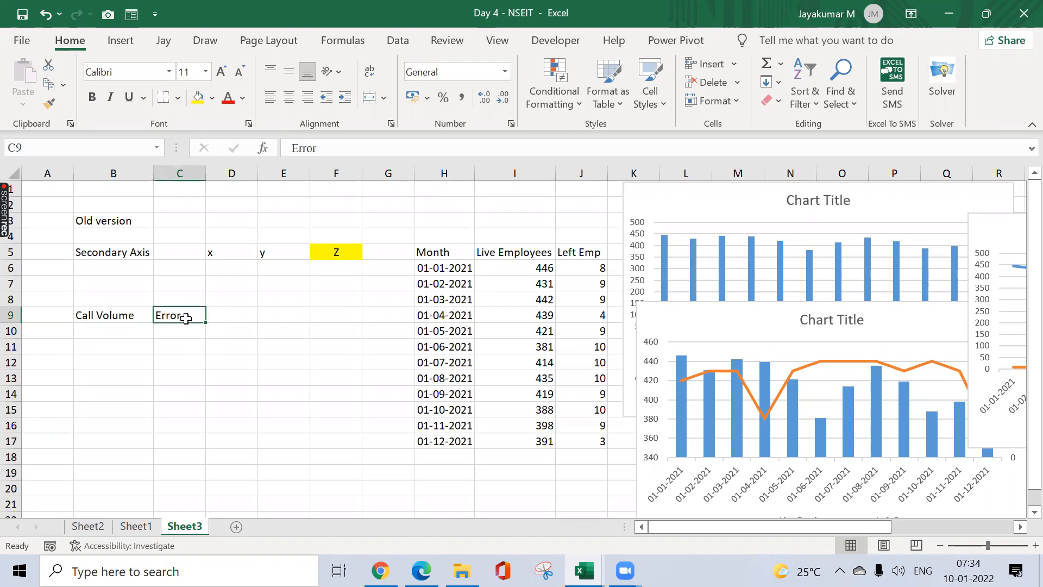
- Copy the Month column H5:H17 and paste it at A9, beside the Call Volume heading
left_click(439, 254)
key("ctrl+shift+Down")
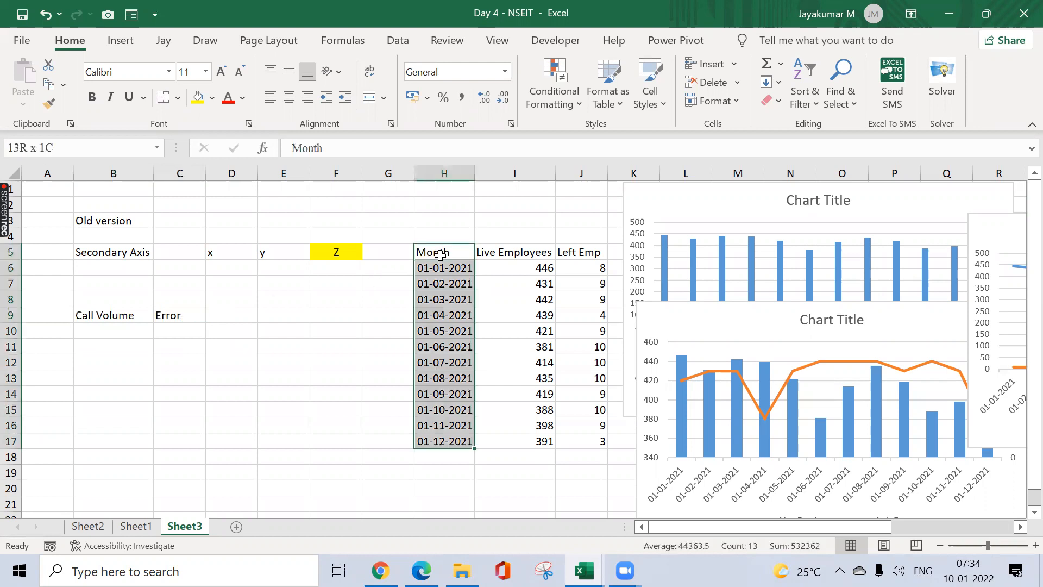
key("ctrl+c")
key("Left")
key("Left")
key("Left")
key("Left")
key("Left")
key("Left")
key("Down")
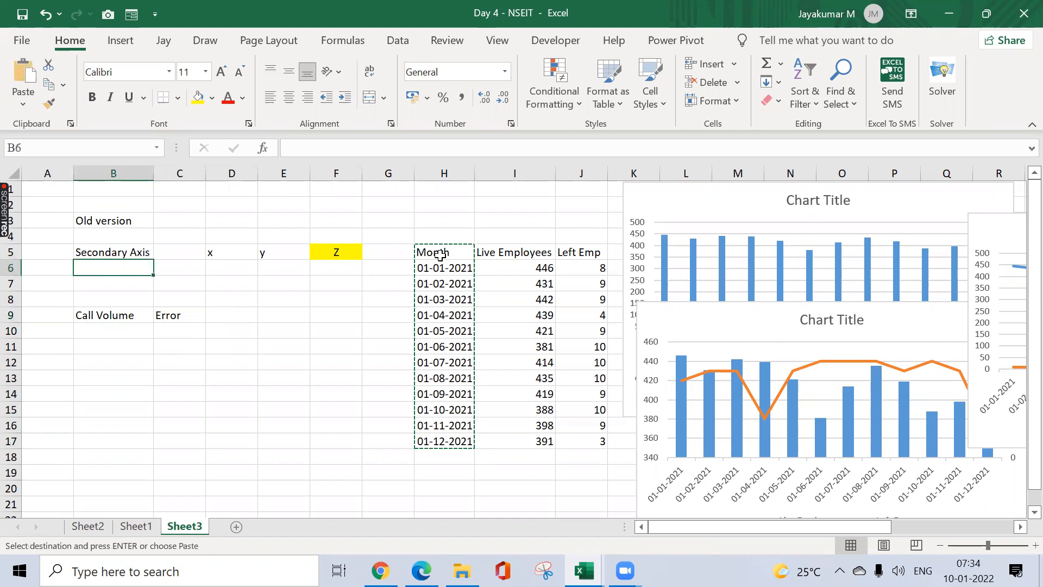
key("Left")
key("Down")
key("Down")
key("Down")
key("ctrl+v")
key("Down")
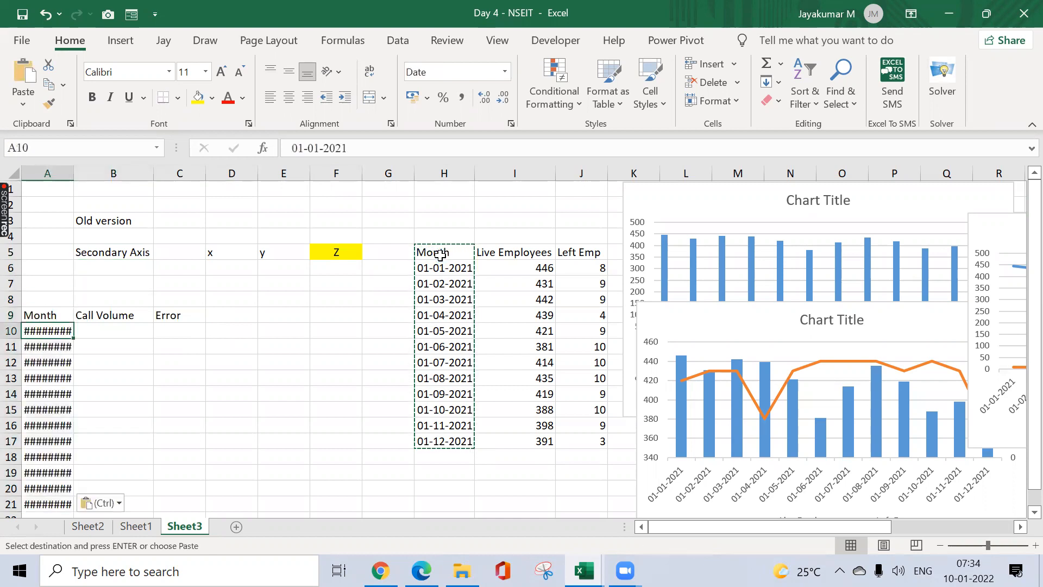
- AutoFit column A to the width of the pasted Month data in A9:A21
key("Up")
key("ctrl+shift+Down")
key("alt+o")
key("c")
key("a")
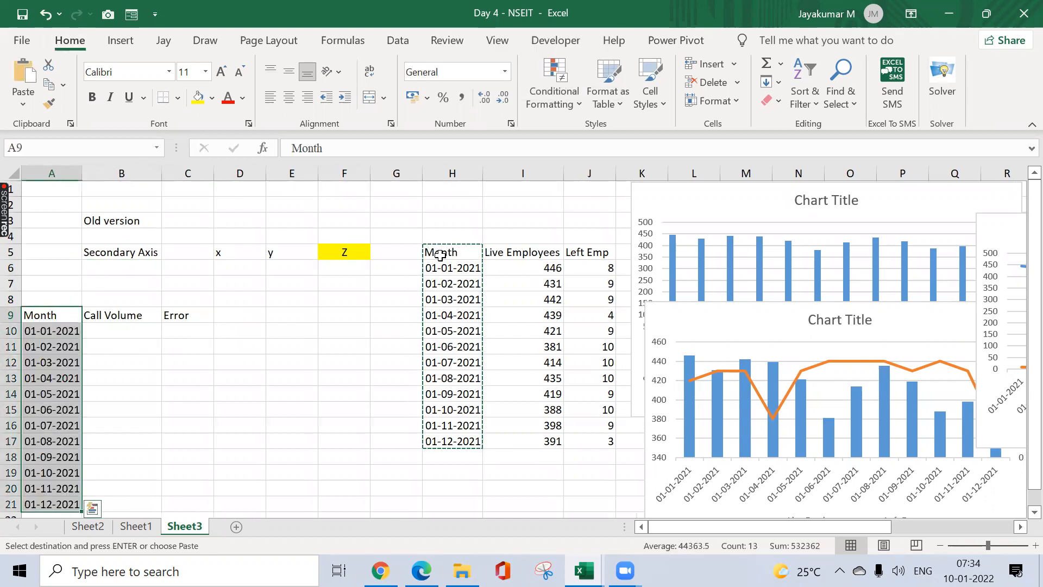
- Enter the formula =RANDBETWEEN(1000,2000) in B10 for the first Call Volume
key("Down")
key("Right")
type("=rand")
key("Down")
key("Tab")
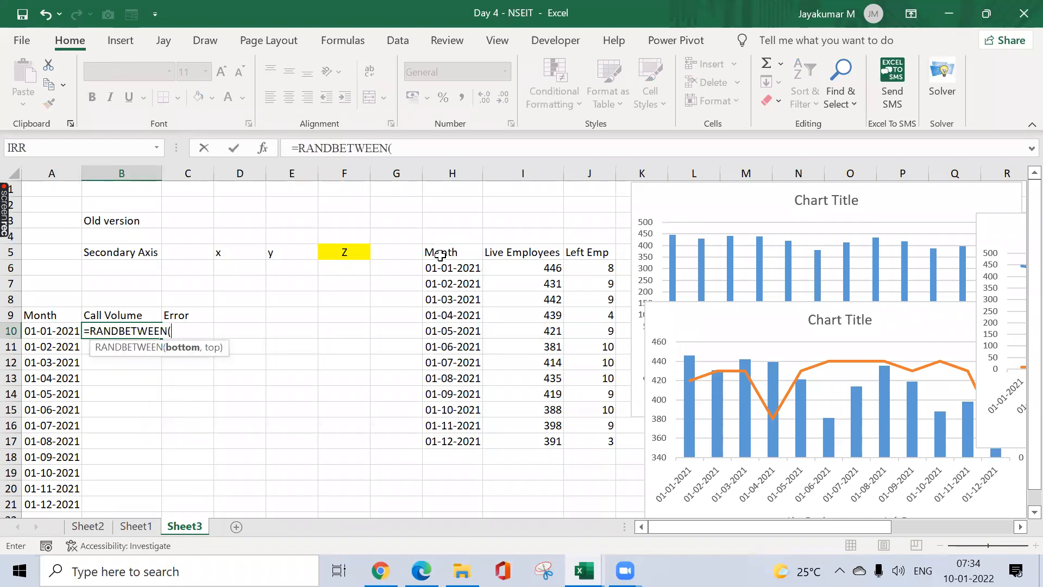
type("1000,2000)")
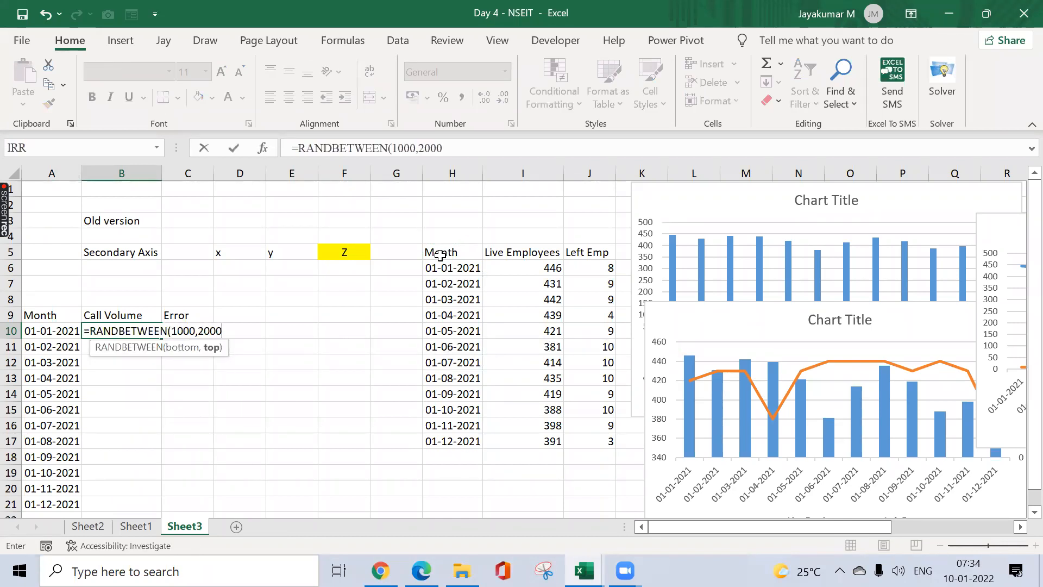
key("ctrl+Return")
key("Left")
key("Right")
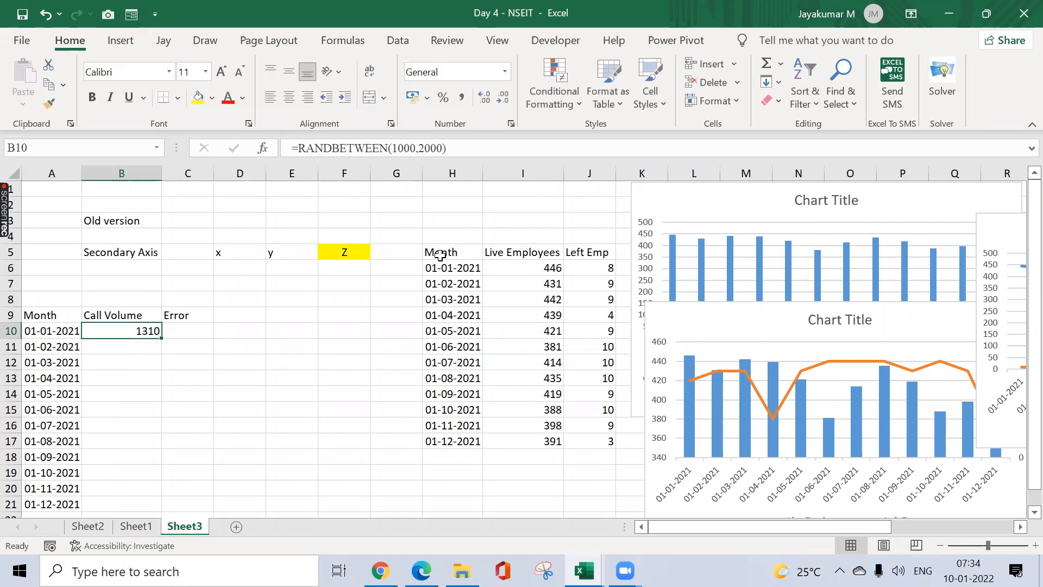
- Copy the Call Volume formula from B10 down through B21
key("ctrl+c")
key("Down")
key("Left")
key("ctrl+Down")
key("Right")
key("ctrl+shift+Up")
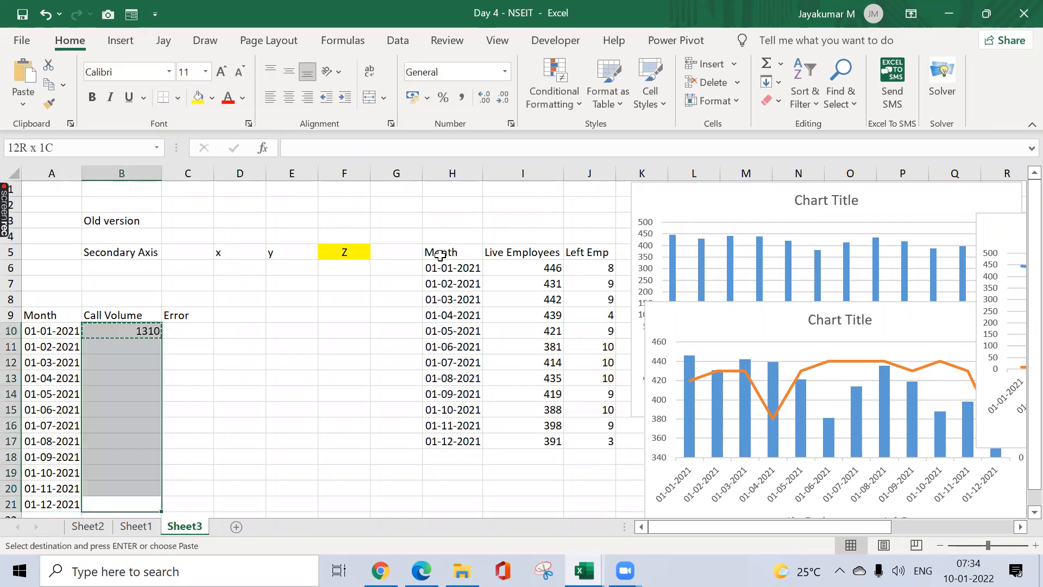
key("Return")
- Convert the Call Volume formulas in B10:B21 to static values with Paste Special Values
key("ctrl+c")
key("ctrl+alt+v")
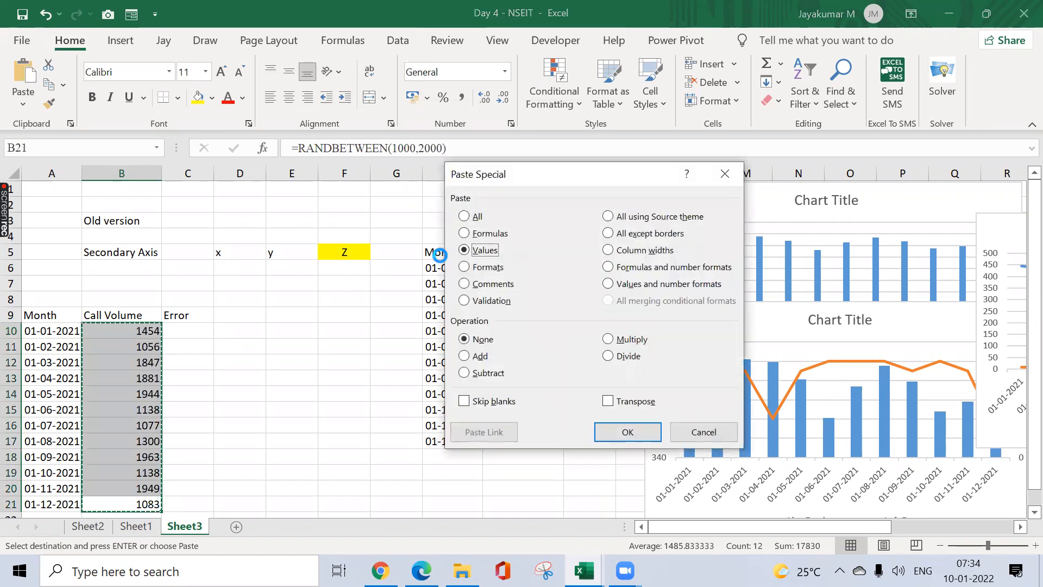
key("v")
key("Return")
- Enter the formula =RANDBETWEEN(1,10) in C10 for the first Error value
key("Right")
key("ctrl+Up")
key("Down")
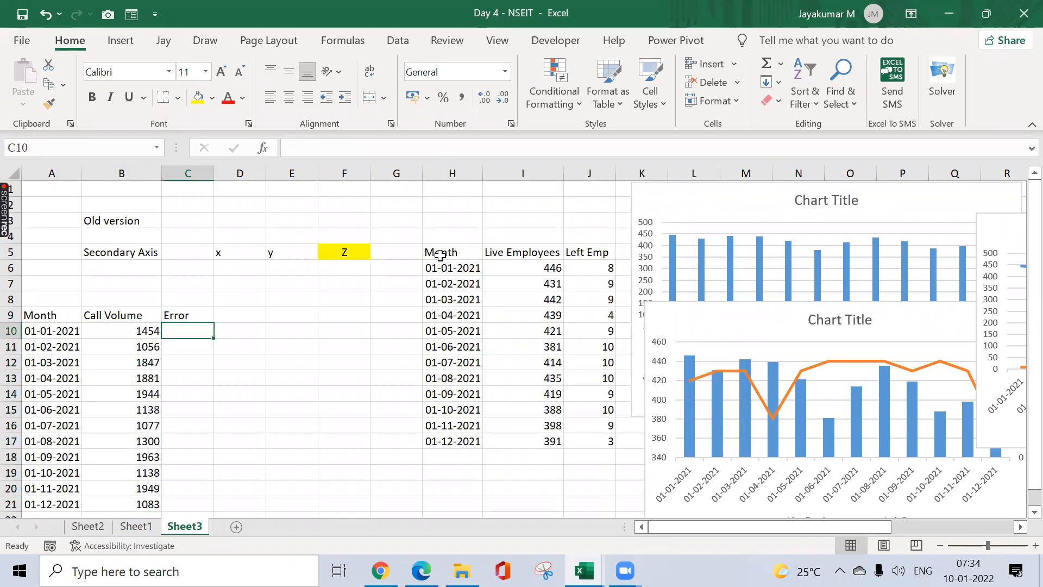
type("=rand")
key("Down")
key("Tab")
type("1")
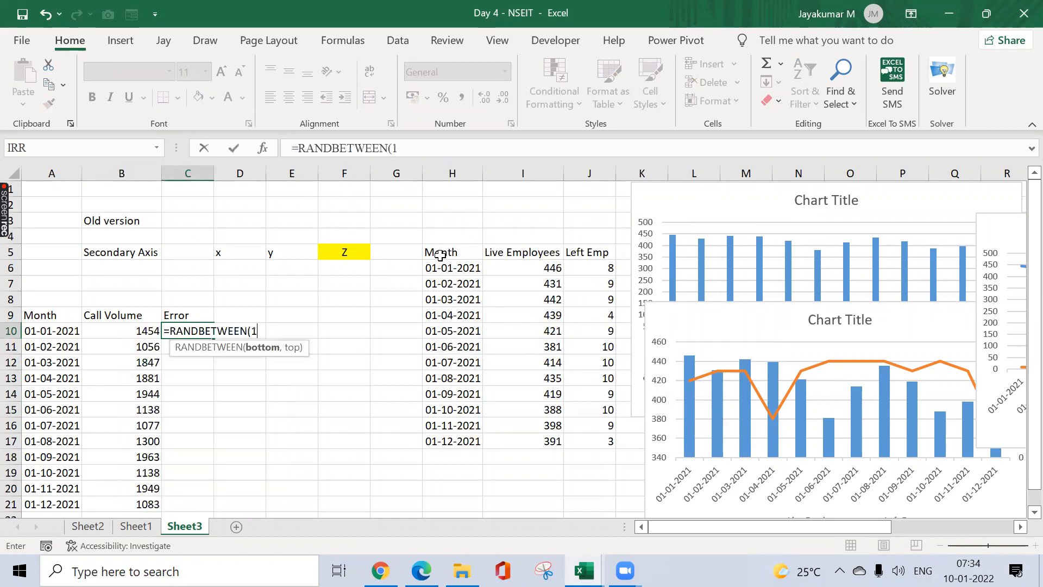
type(",10)")
key("Return")
key("Up")
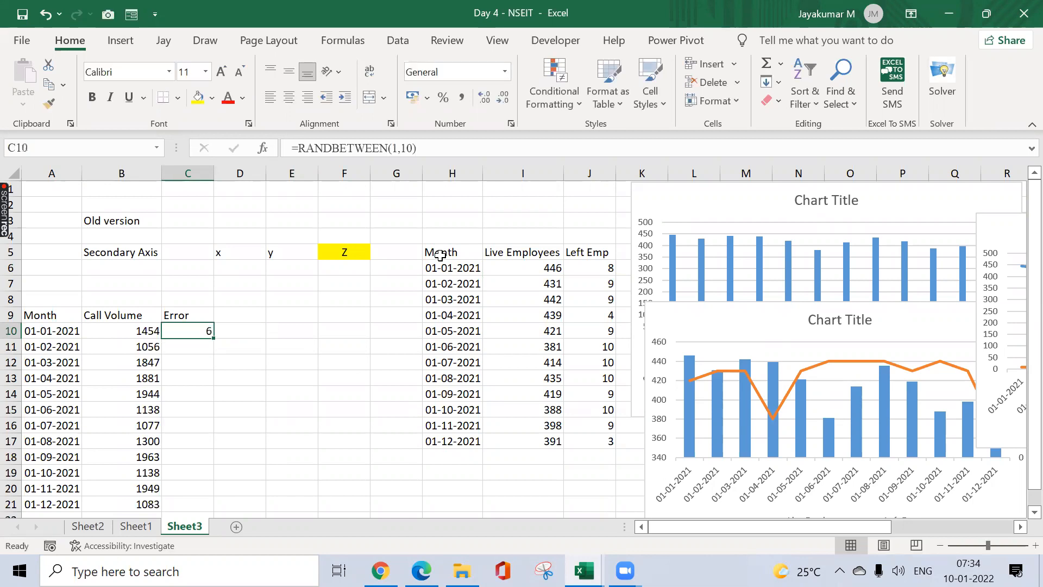
- Copy the Error formula from C10 down through C21
key("ctrl+c")
key("Left")
key("ctrl+Down")
key("Right")
key("ctrl+shift+Up")
key("ctrl+v")
key("ctrl+alt+v")
key("Escape")
key("Escape")
key("ctrl+Up")
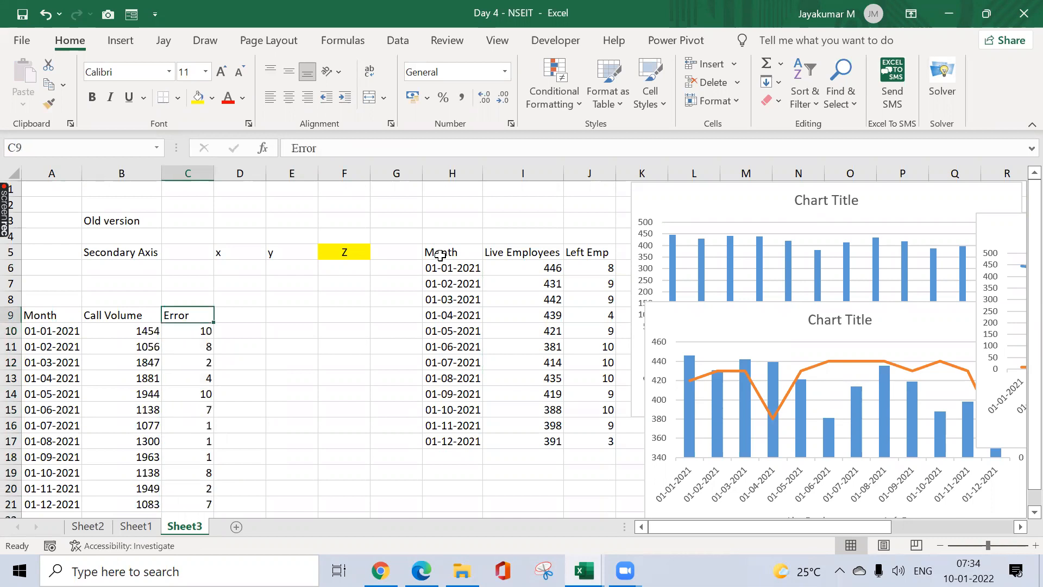
- Insert a Clustered Column - Line on Secondary Axis combo chart from A9:C21
key("ctrl+Left")
key("ctrl+shift+Down")
key("ctrl+shift+Right")
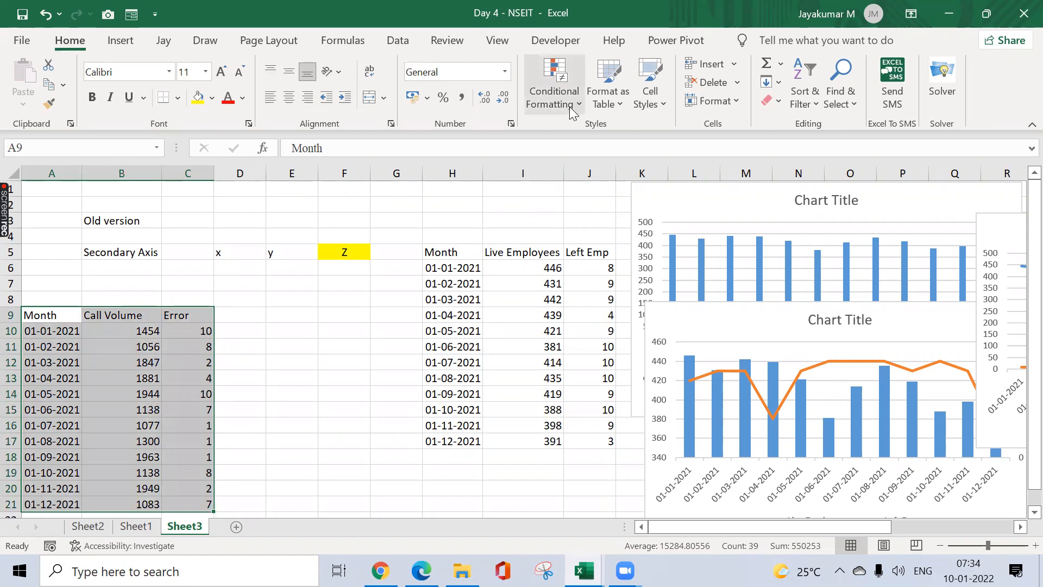
left_click(121, 41)
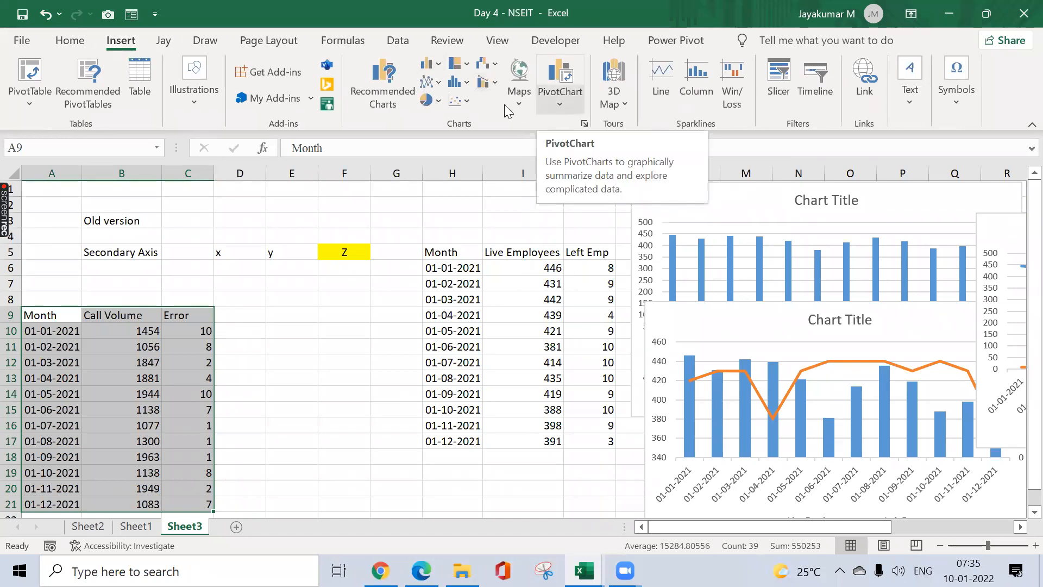
left_click(491, 82)
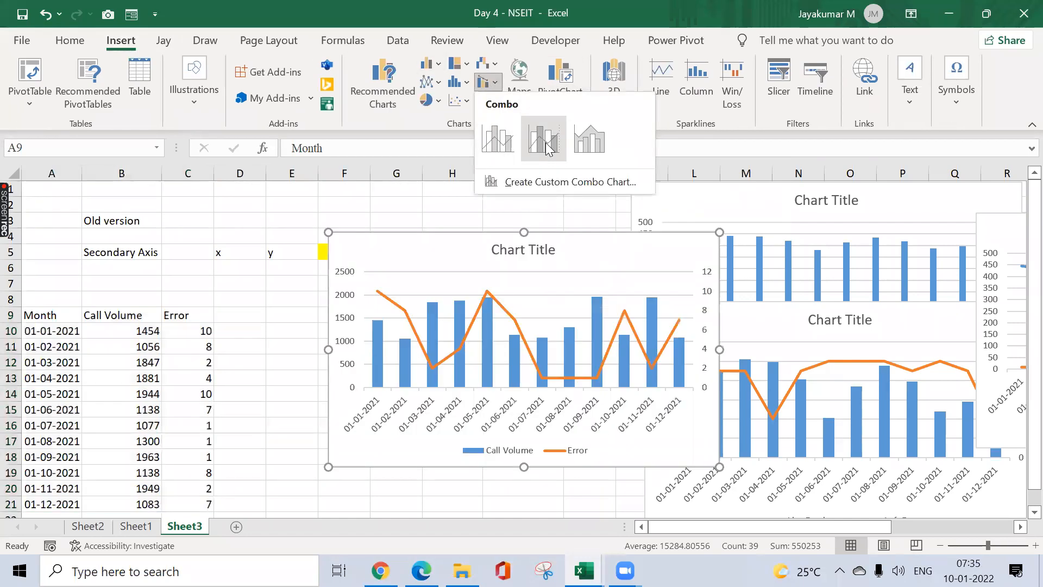
left_click(545, 142)
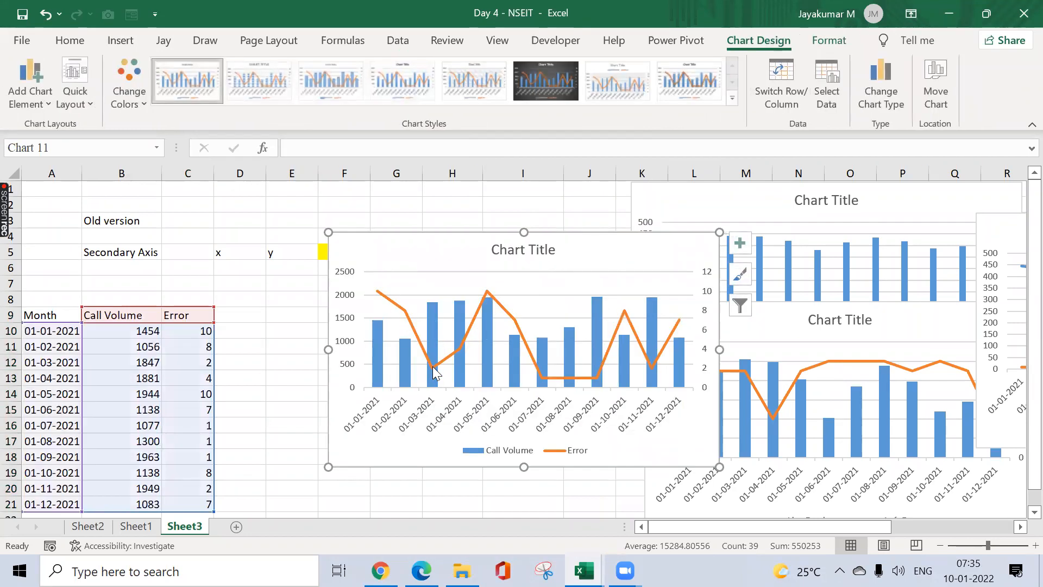
- Move the Call Volume and Error combo chart up and closer to its data table, leaving it deselected
mouse_move(434, 372)
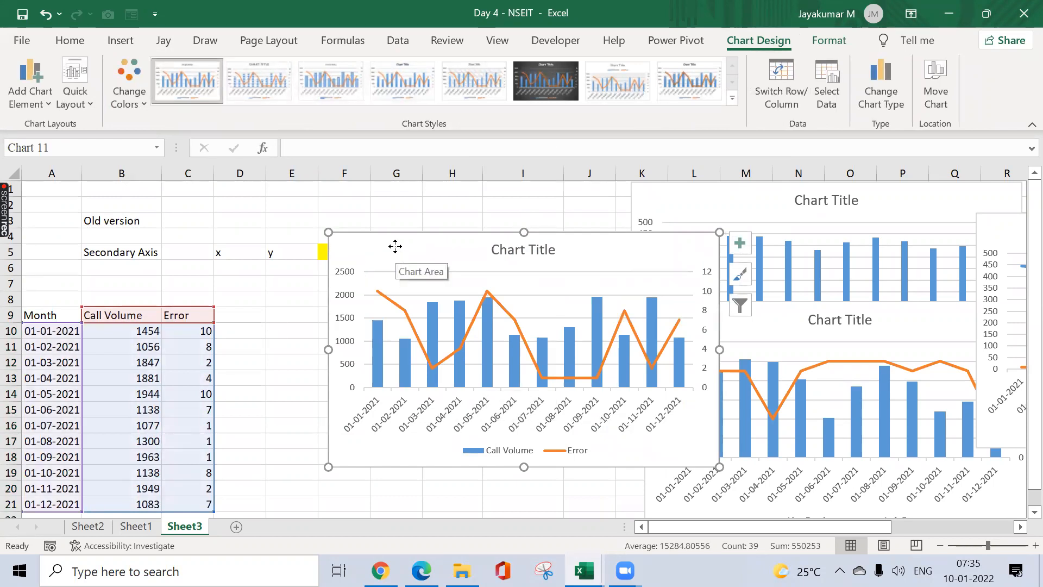
left_click_drag(376, 216, 353, 182)
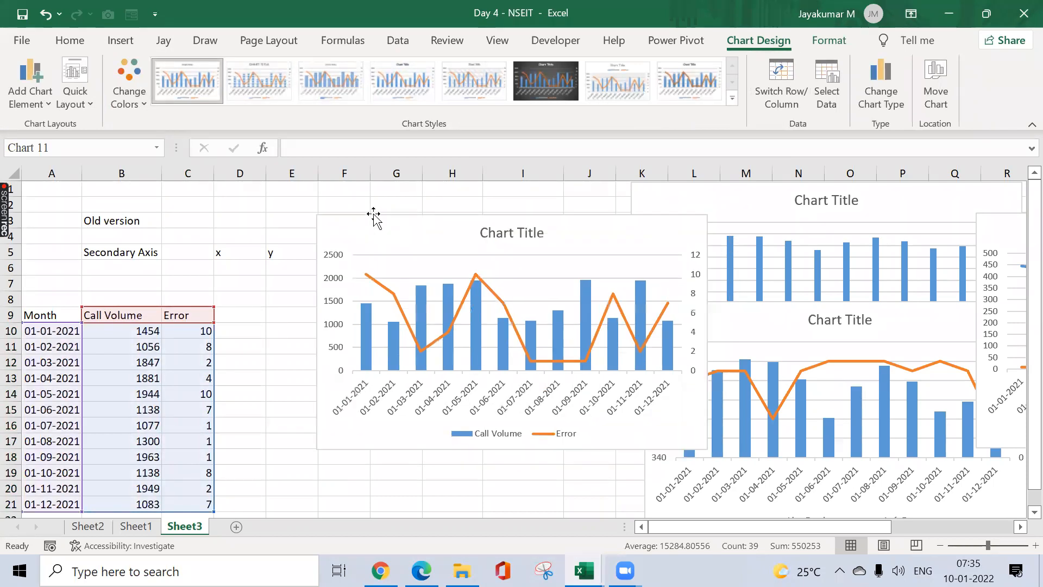
left_click(194, 296)
left_click(124, 295)
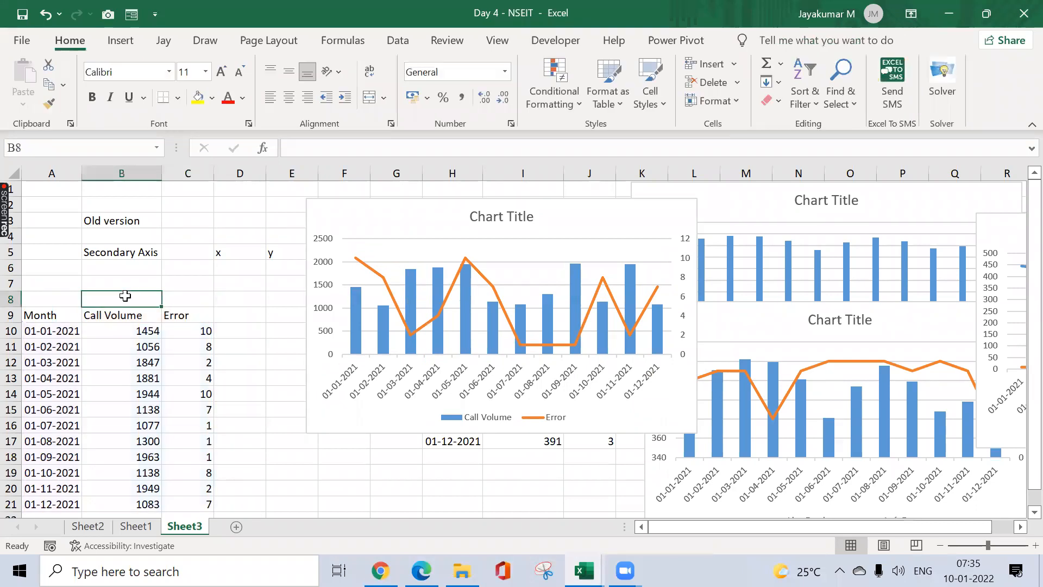
left_click(194, 296)
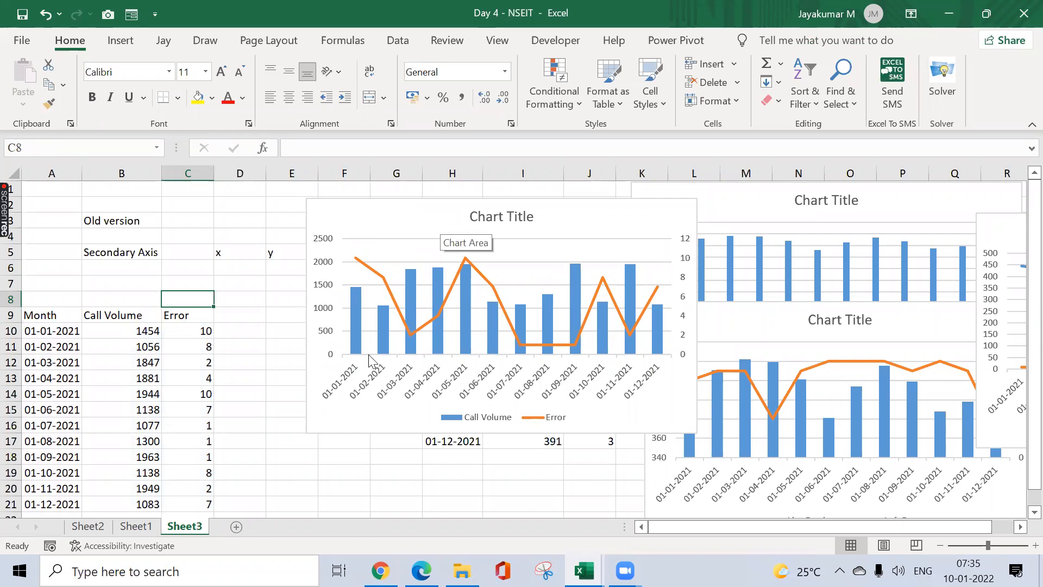
- Add a new worksheet and enter Column in B2 and compare in C2
left_click(237, 526)
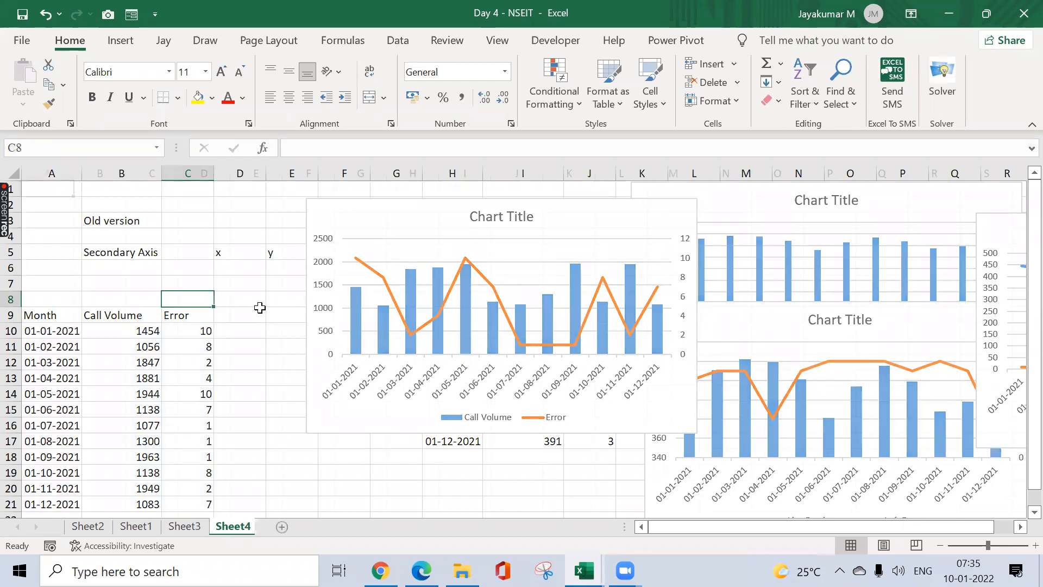
left_click(119, 207)
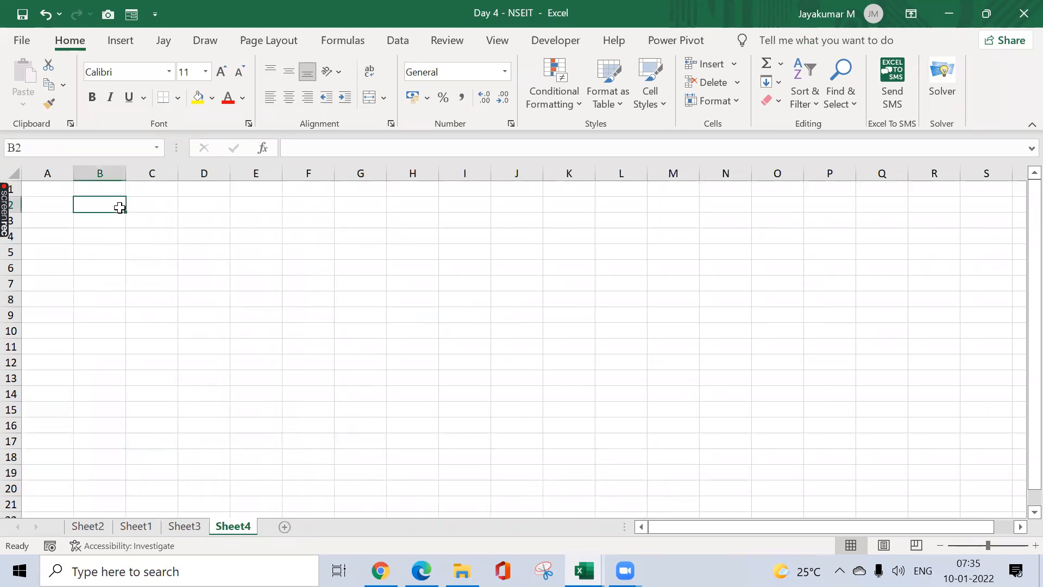
type("Column")
key("Tab")
type("compare")
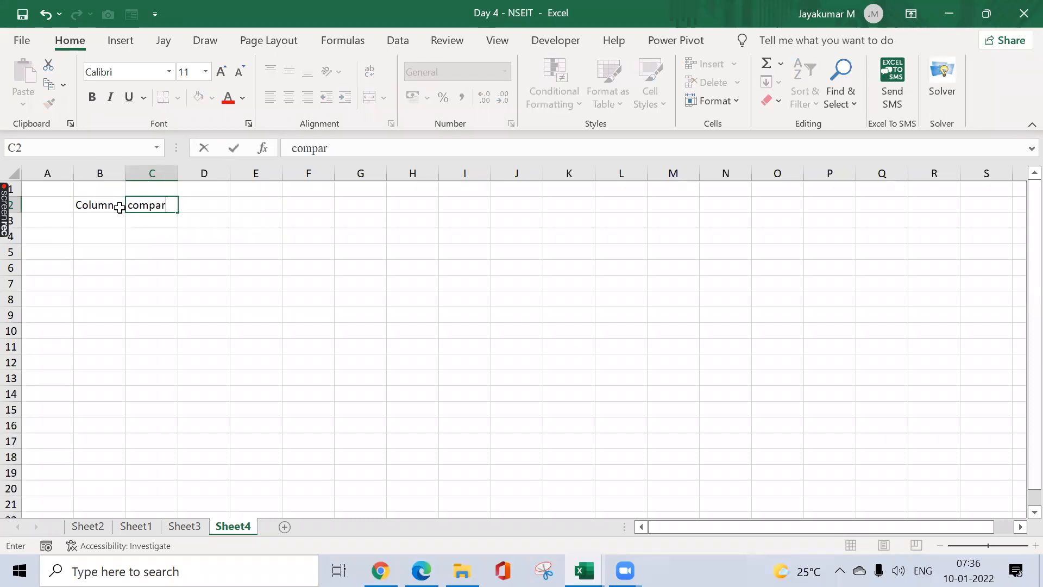
key("Return")
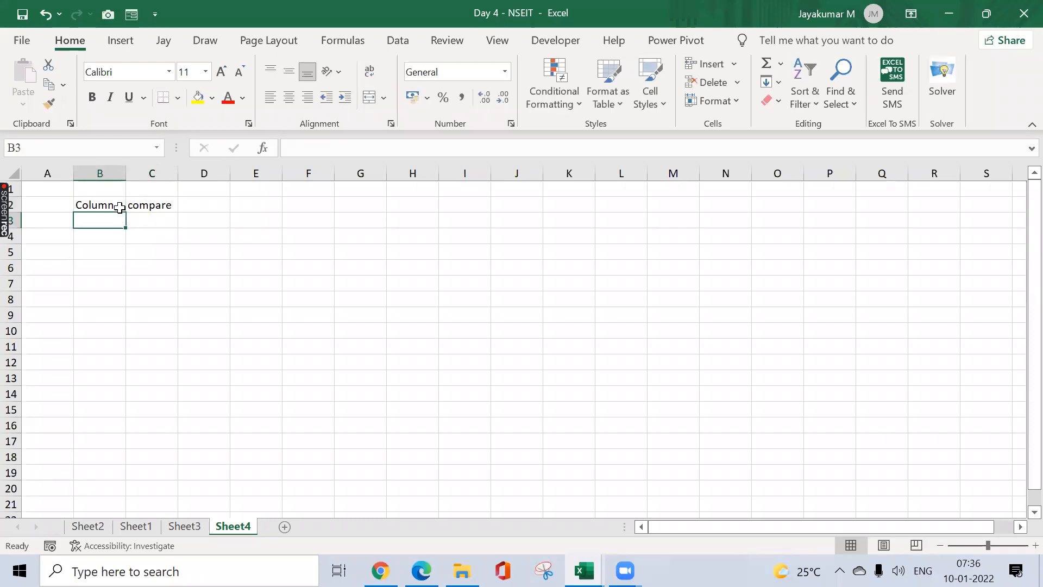
key("Up")
key("Right")
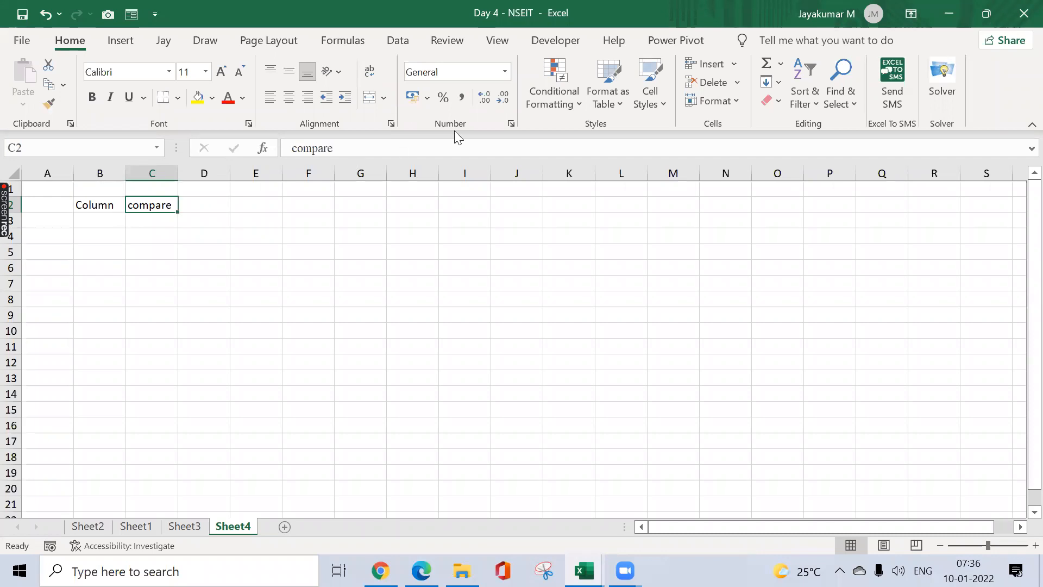
- Copy the Month and Call Volume data in A9:B21 of Sheet3 to Sheet4, starting at D4
left_click(198, 528)
left_click(110, 332)
key("Up")
key("Left")
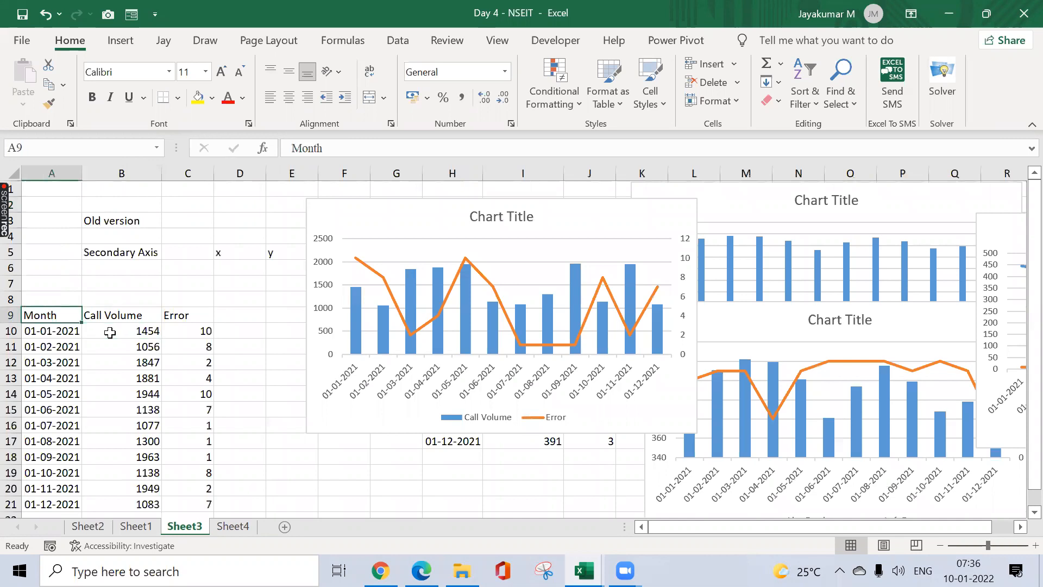
key("ctrl+shift+Down")
key("shift+Right")
key("ctrl+c")
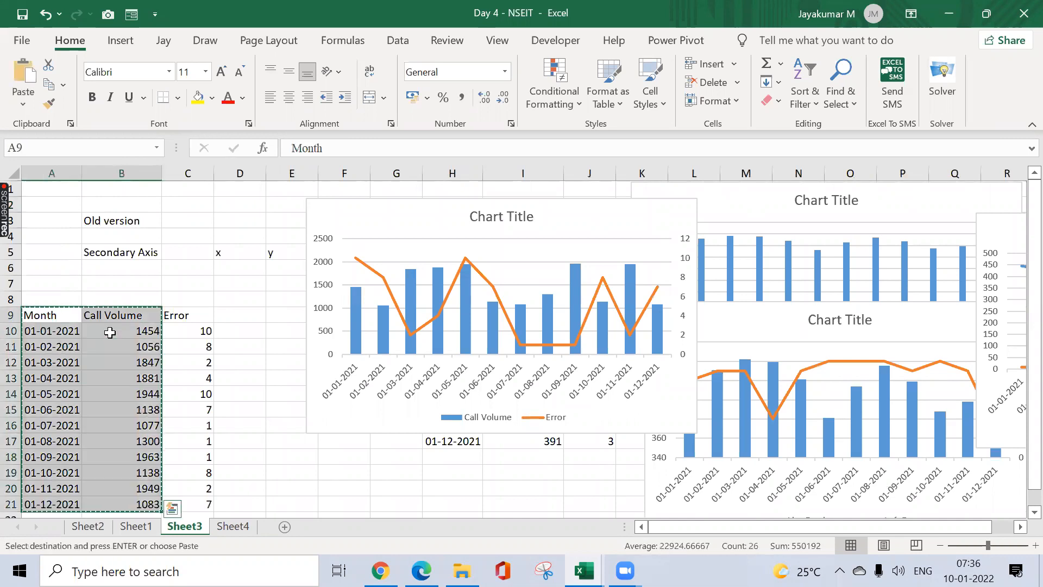
key("ctrl+Page_Down")
key("Right")
key("Down")
key("Down")
key("ctrl+v")
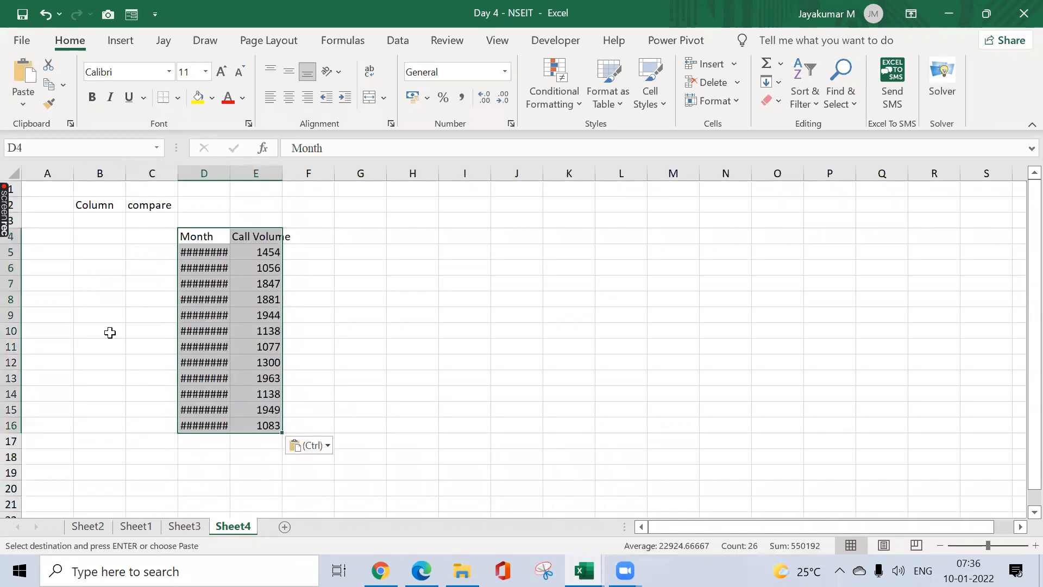
- AutoFit the widths of the pasted Month and Call Volume columns
key("alt+o")
key("c")
key("a")
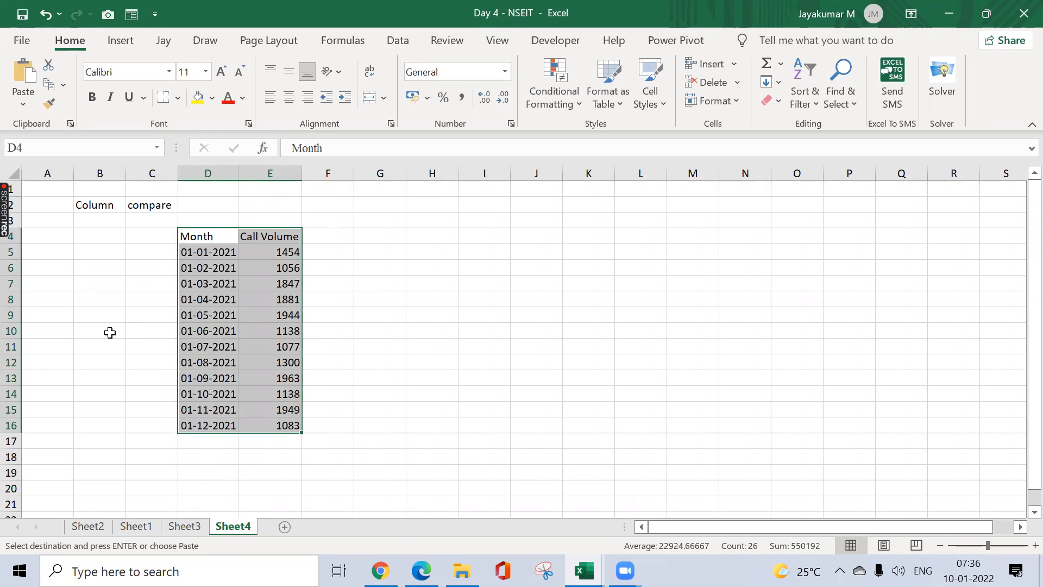
left_click(120, 43)
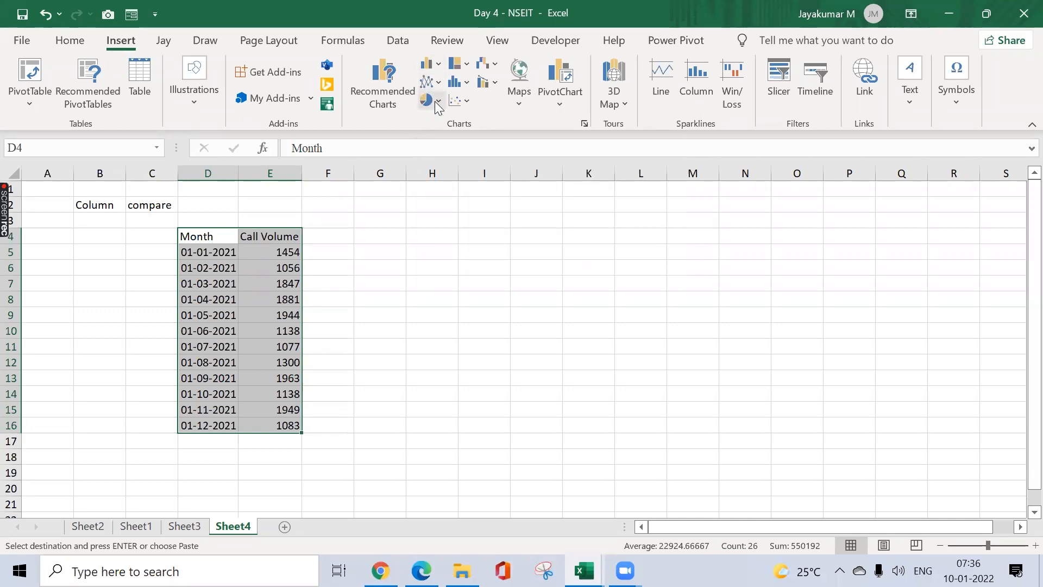
left_click(463, 102)
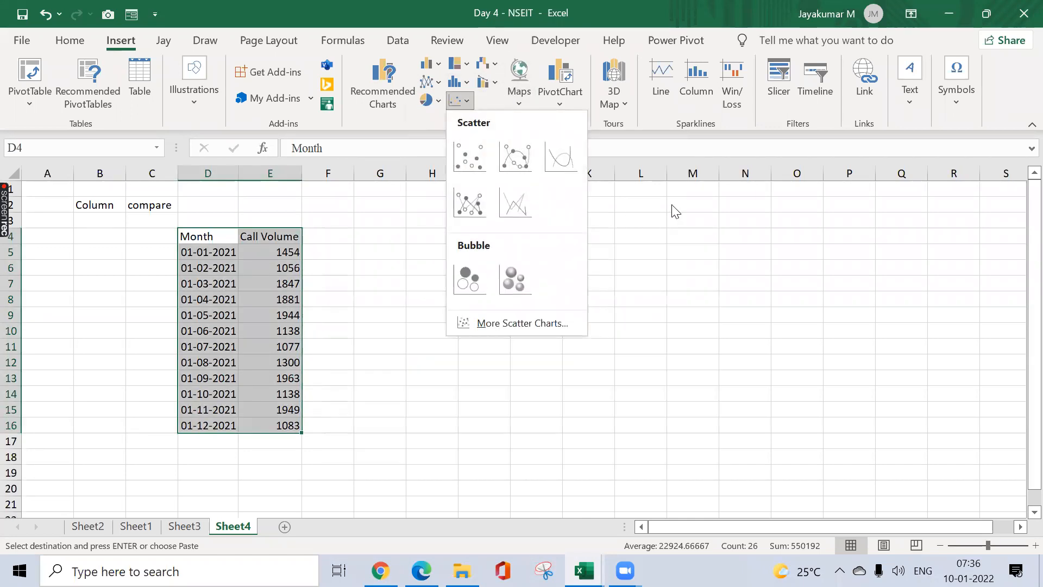
left_click(672, 207)
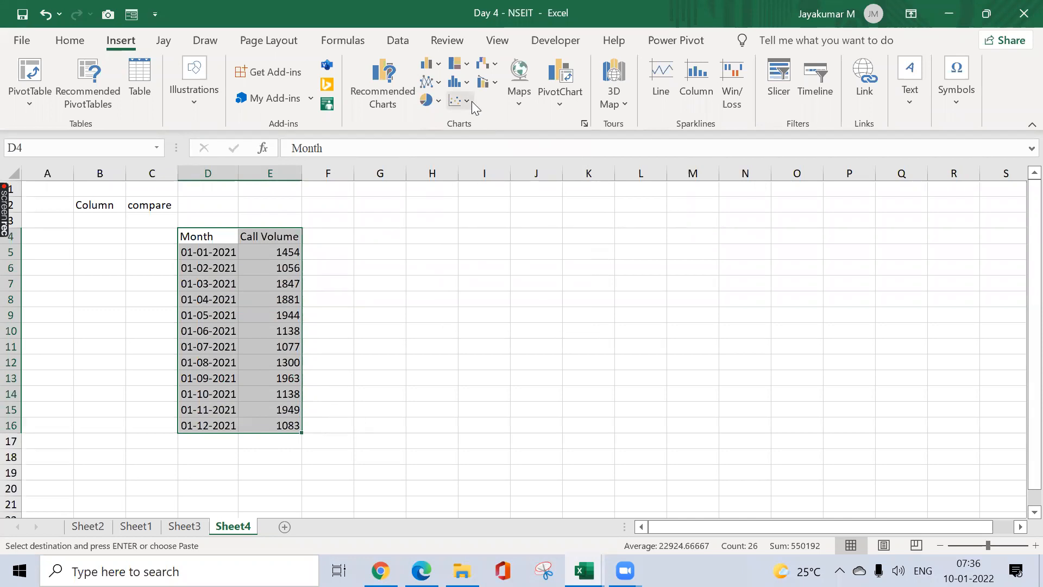
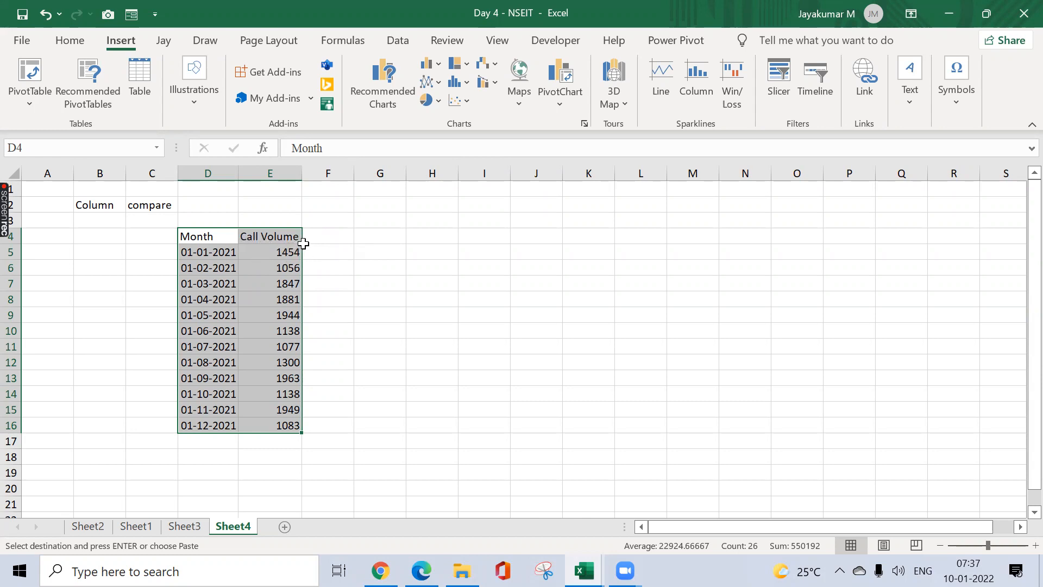
- Replace the Call Volume header in E4 with Profit Of Company A
left_click(278, 237)
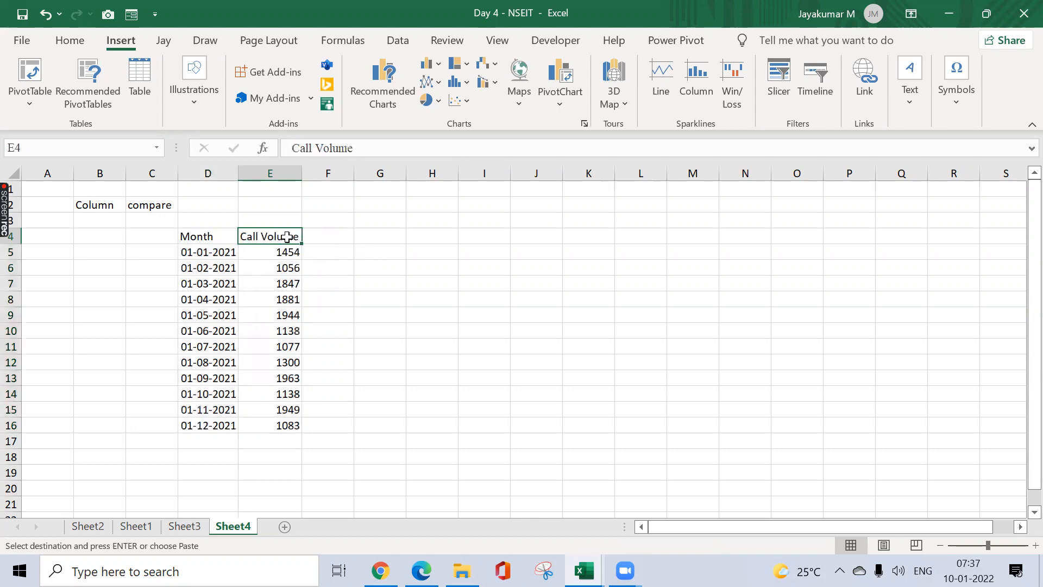
type("Profit")
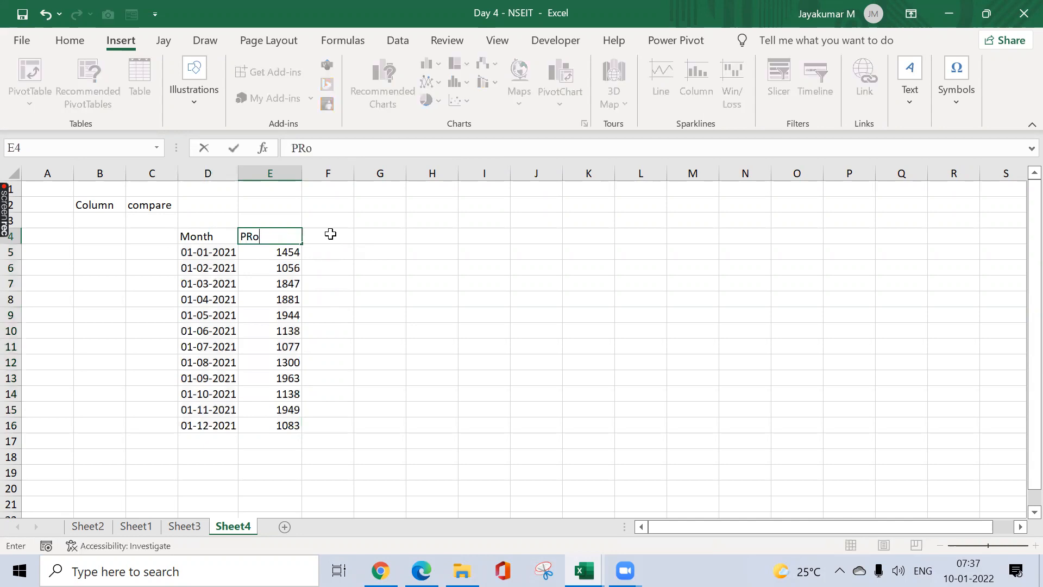
type(" Of COmap")
key("BackSpace")
key("BackSpace")
type("pany A")
key("Tab")
- Copy the E4 header into F4 and change it to Profit Of Company B
key("Left")
key("ctrl+c")
key("Right")
key("ctrl+v")
key("F2")
key("BackSpace")
type("B")
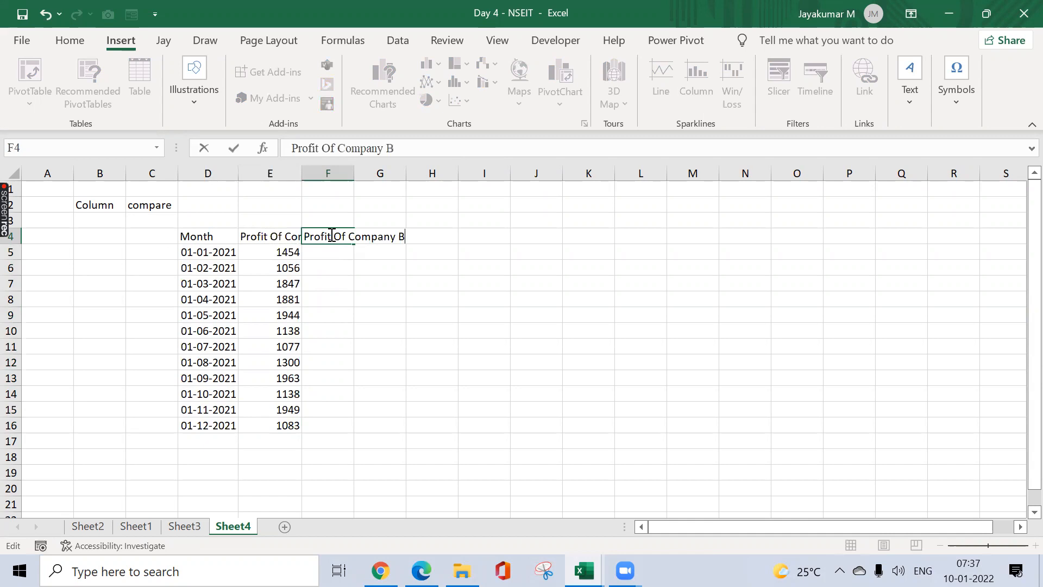
key("Return")
- Enter the formula =RANDBETWEEN(150,250) in E5 for Company A's first profit value
key("Left")
type("=rand")
key("Down")
key("Tab")
type("150,")
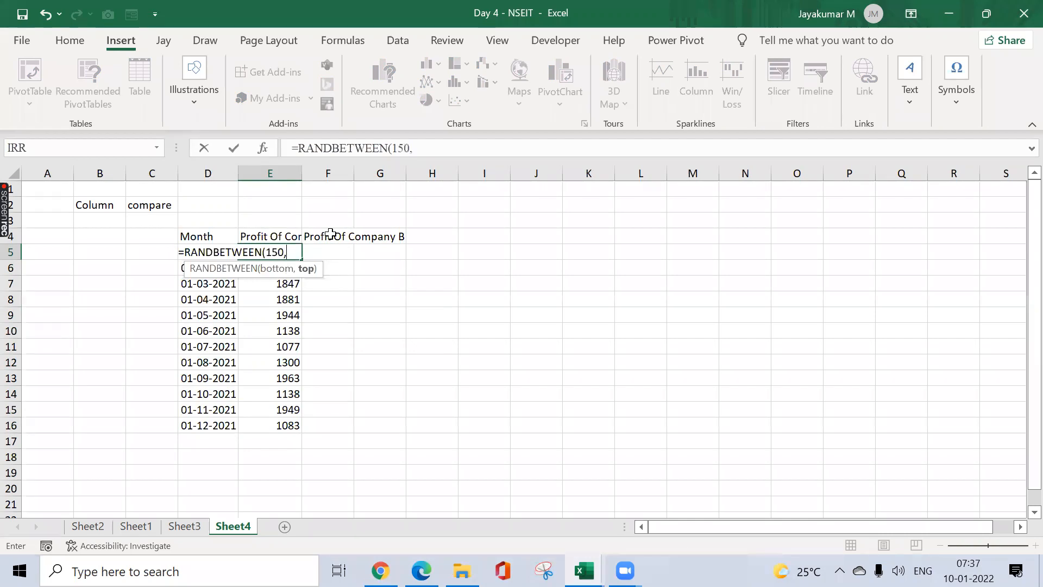
type("250)")
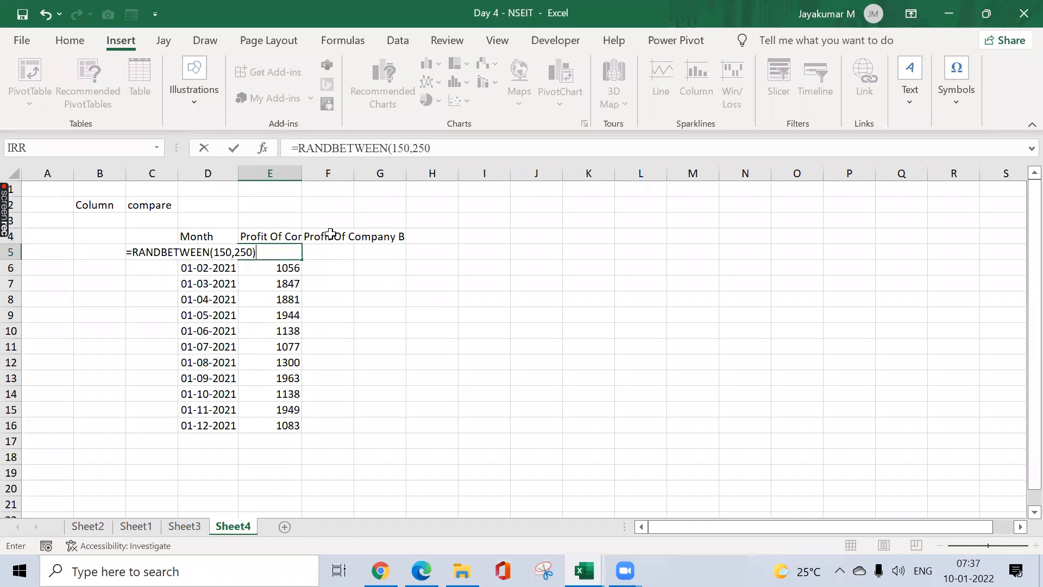
key("ctrl+Return")
- Copy the E5 formula down to row 16 and across both profit columns, filling E5:F16
key("ctrl+c")
key("ctrl+shift+Down")
key("ctrl+v")
key("ctrl+c")
key("shift+Right")
key("ctrl+v")
- Convert the profit formulas in E5:F16 to static values with Paste Special Values
key("ctrl+c")
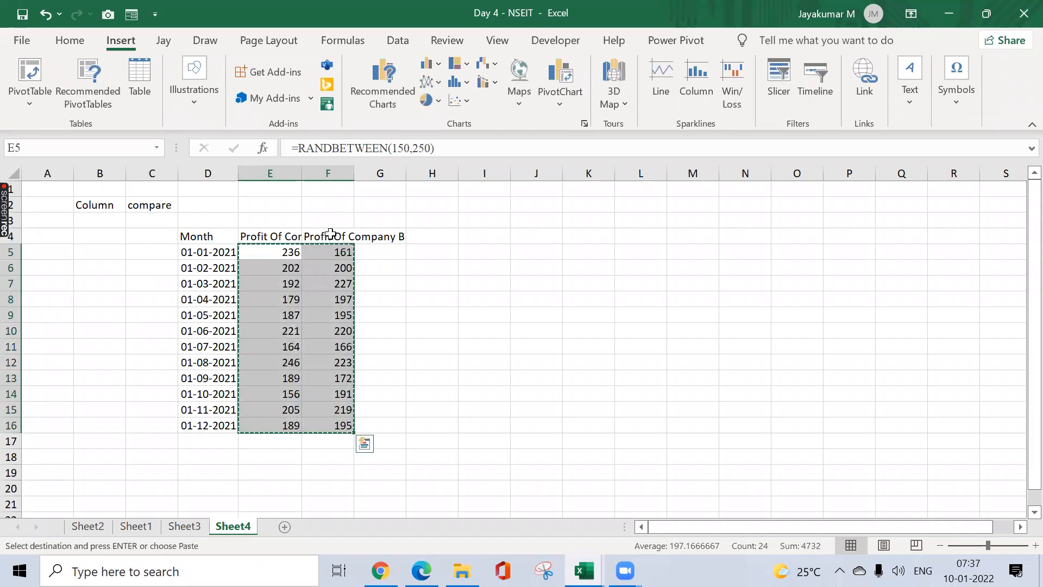
key("ctrl+alt+v")
key("v")
key("Return")
- Select the Month and profit table D4:F16 and AutoFit its column widths
key("Left")
key("Up")
key("ctrl+shift+Down")
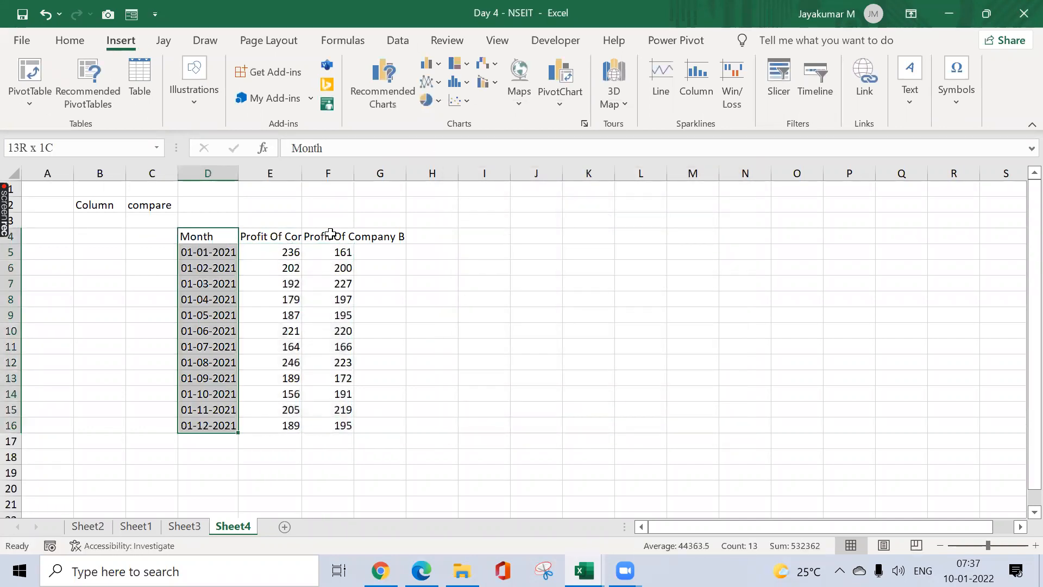
key("shift+Right")
key("shift+Right")
key("alt+o")
key("c")
key("a")
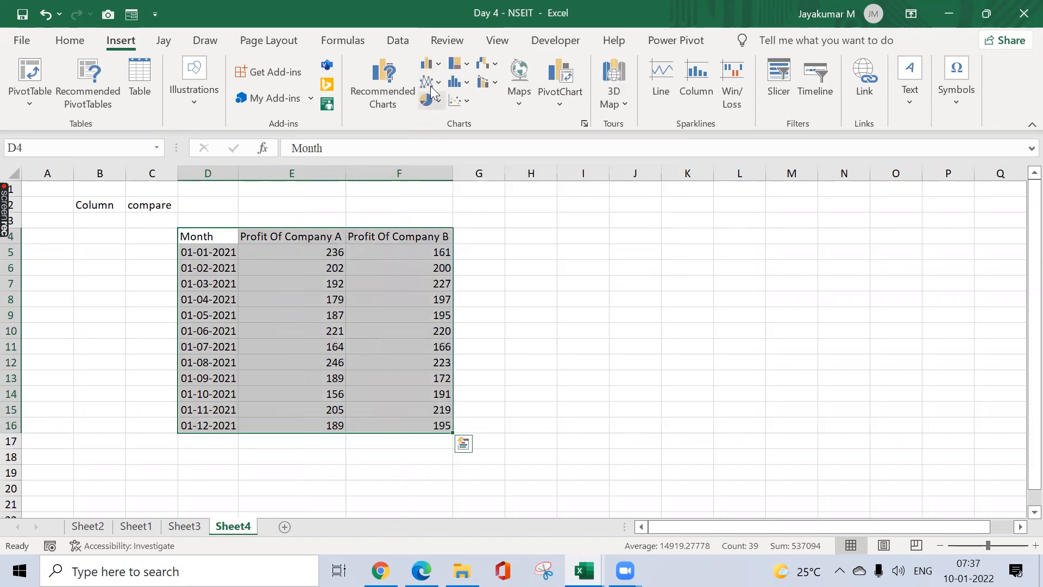
- Insert a 2-D Clustered Column chart from D4:F16 and place it beside the profit table
left_click(437, 64)
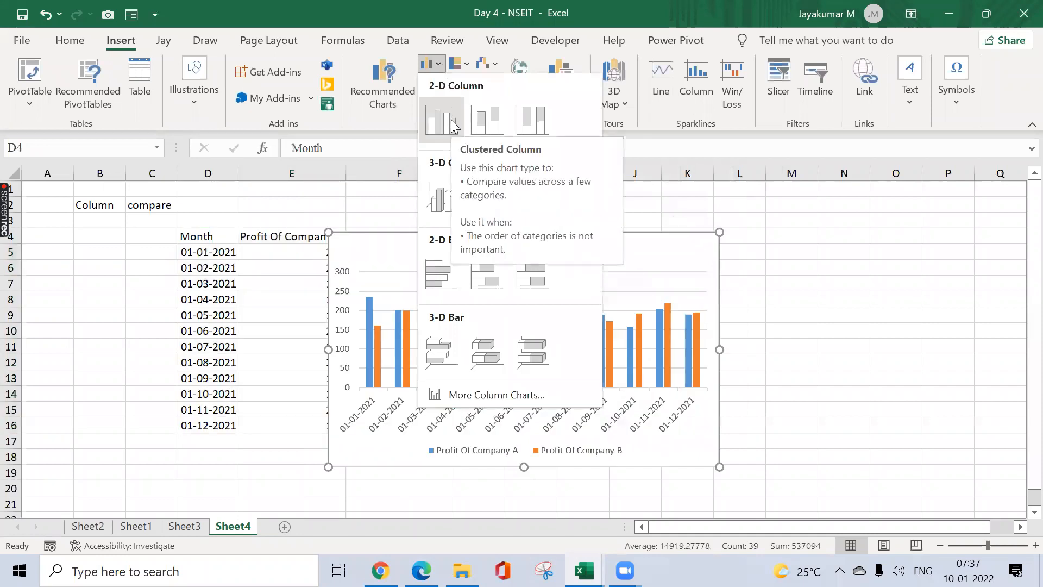
left_click(451, 123)
left_click_drag(478, 238, 629, 226)
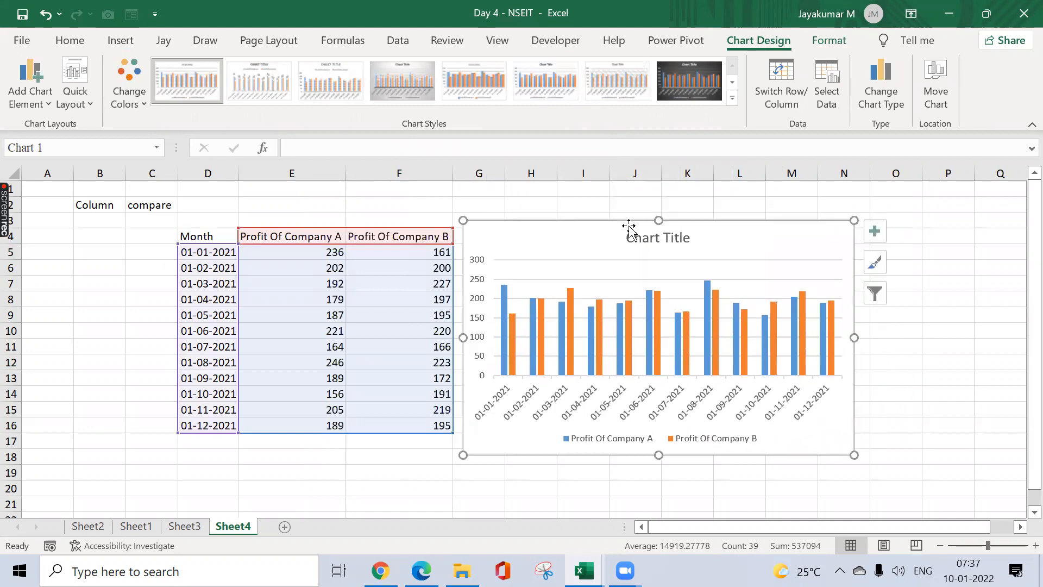
- Preview the column chart's available elements, including Trendline, Axes, Axis Titles, Chart Title and Data Labels, without applying any
left_click(671, 279)
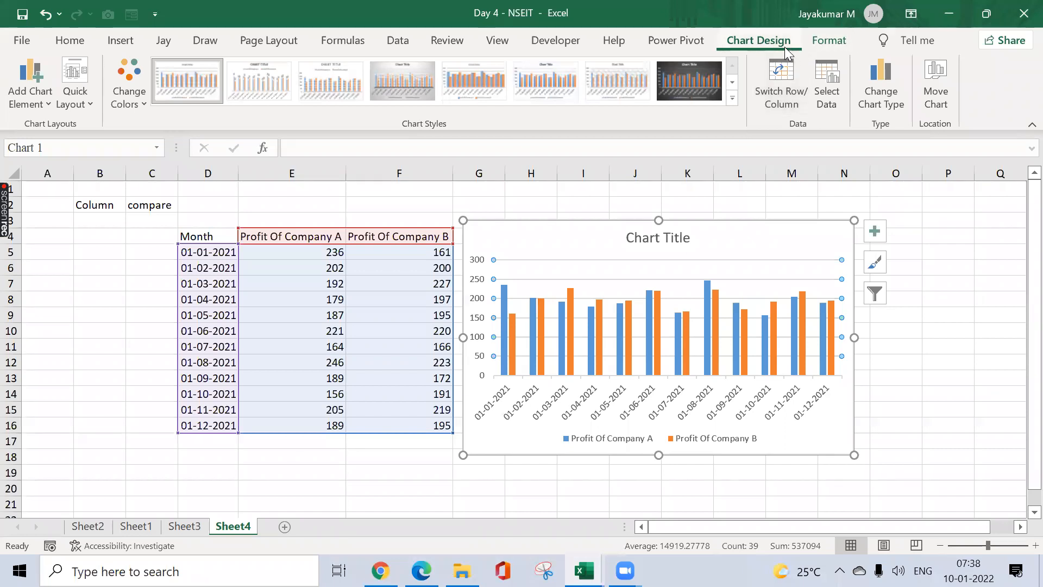
left_click(48, 106)
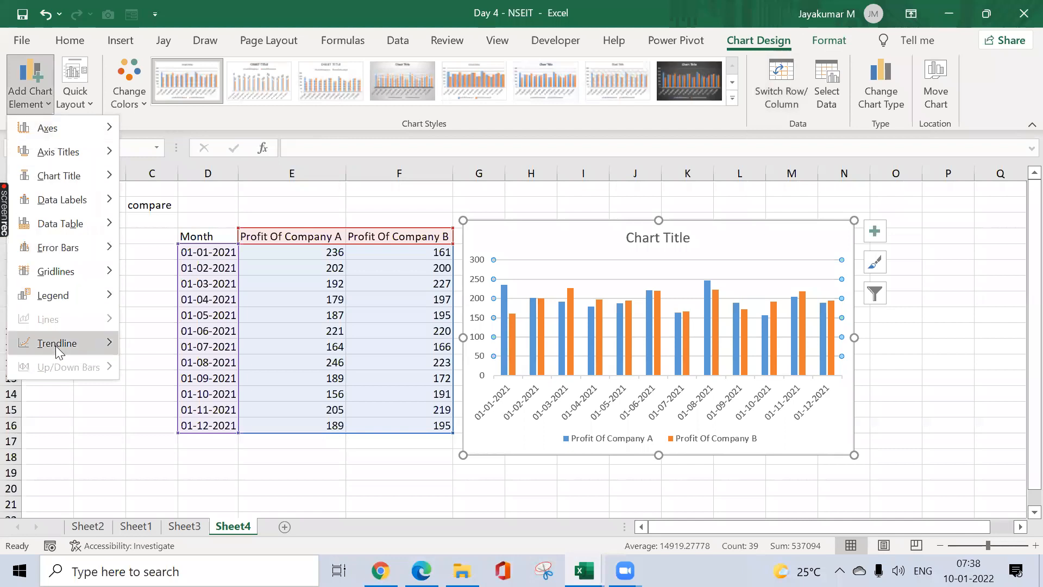
mouse_move(79, 350)
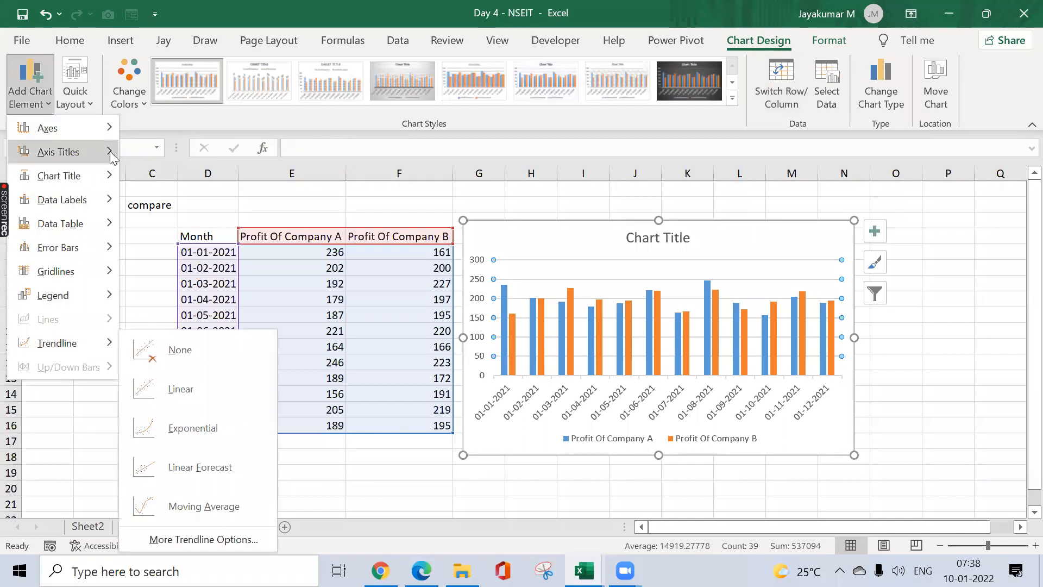
mouse_move(101, 129)
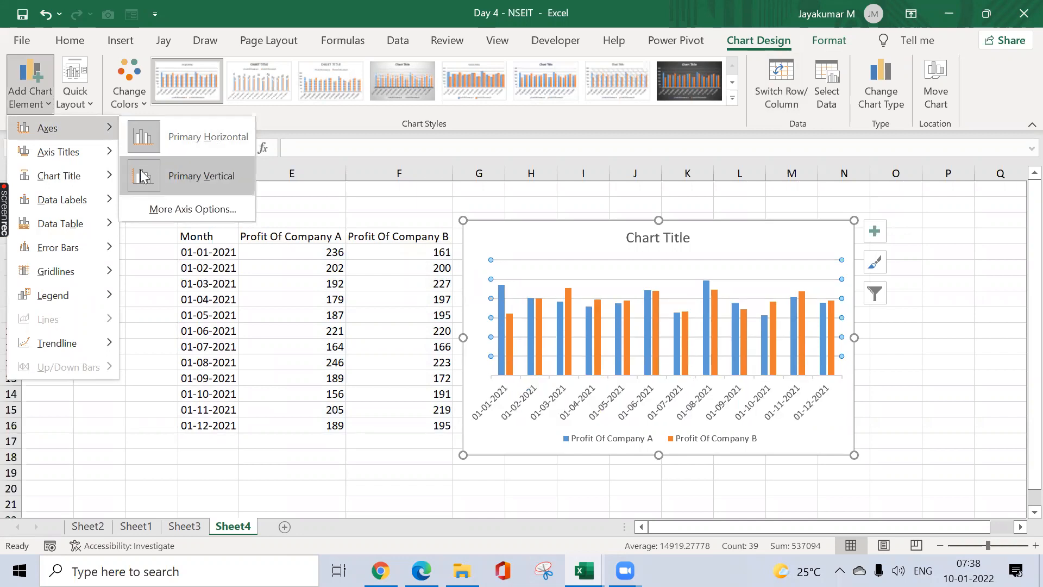
mouse_move(96, 162)
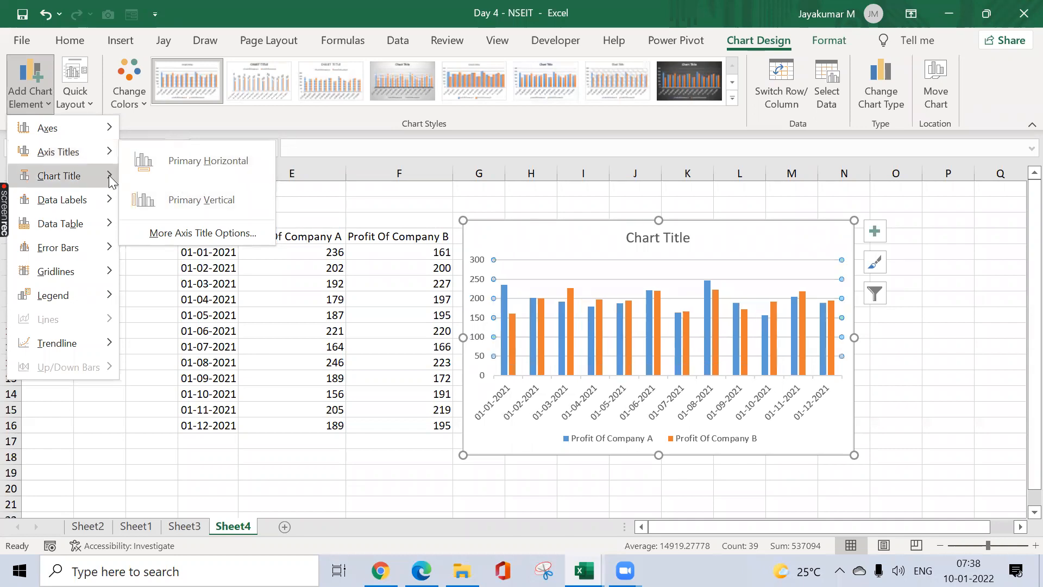
mouse_move(109, 179)
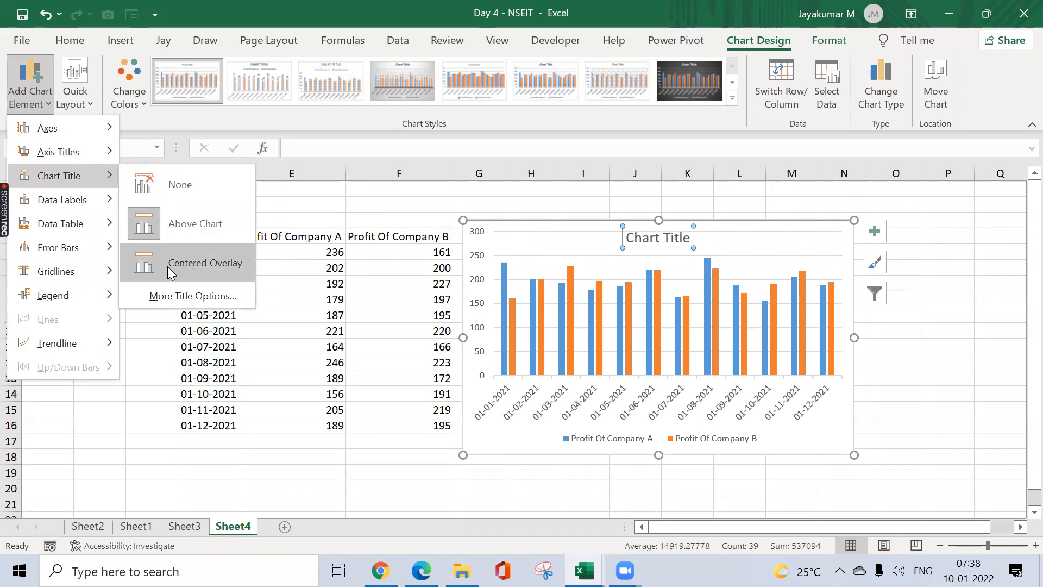
mouse_move(119, 208)
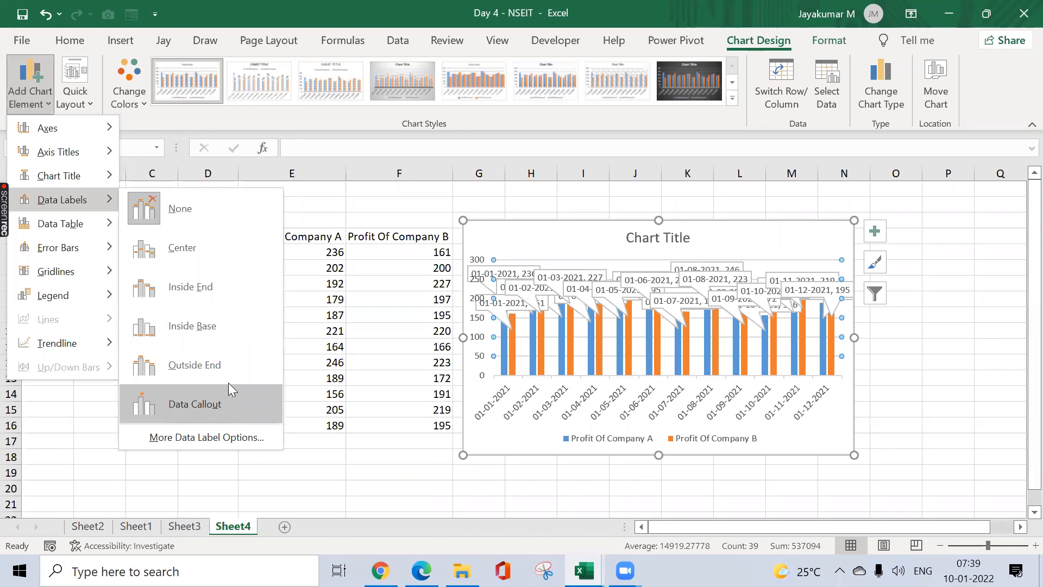
left_click(547, 232)
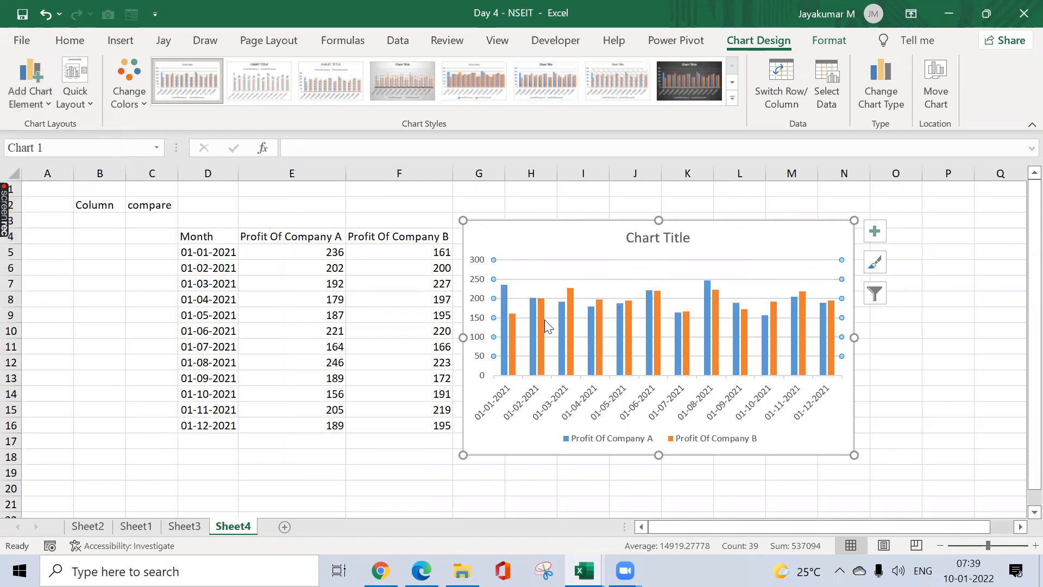
- Add data labels to the Profit Of Company B series in the column chart
right_click(542, 320)
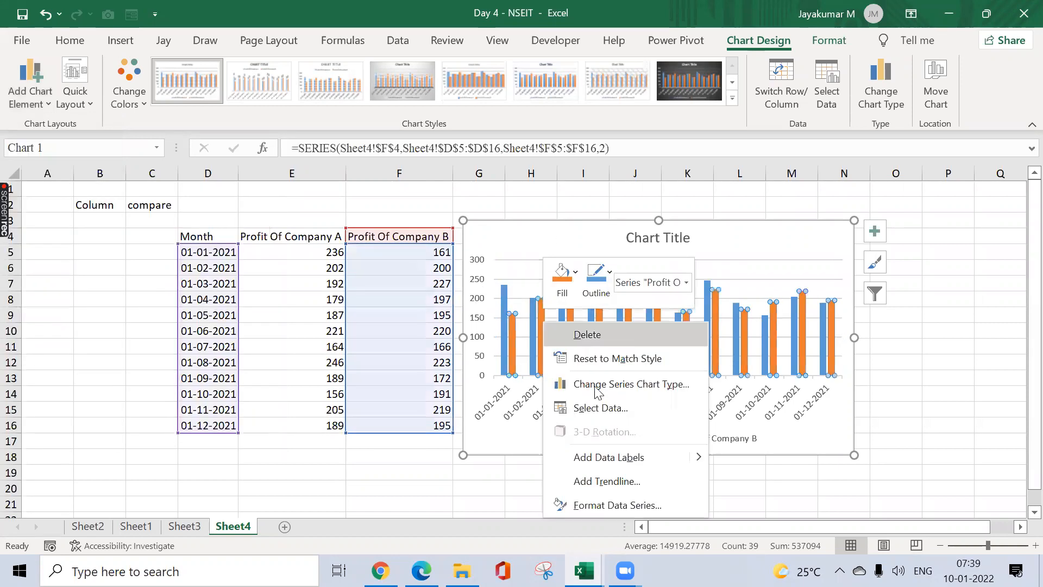
left_click(611, 456)
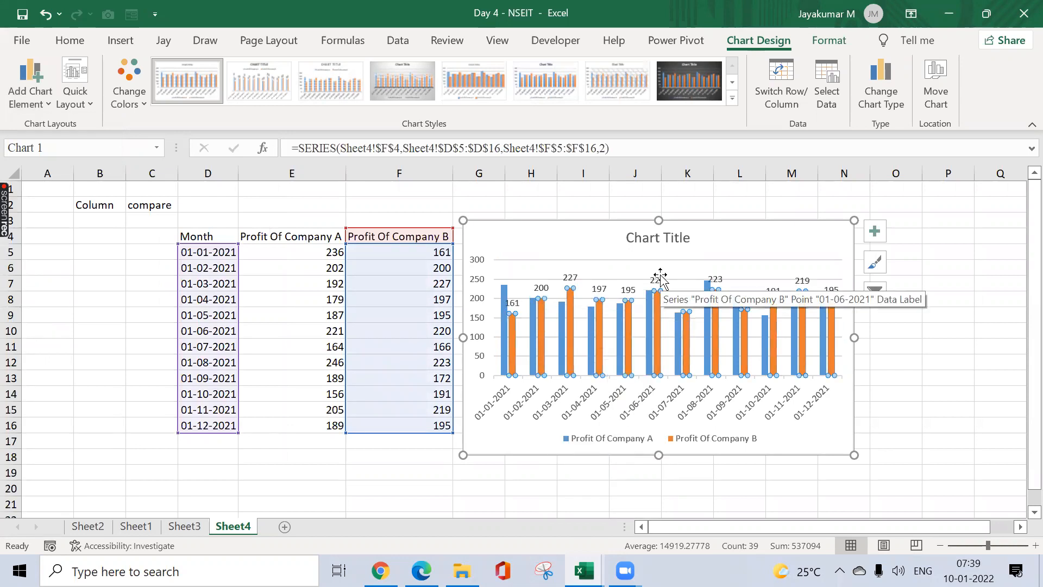
left_click(593, 235)
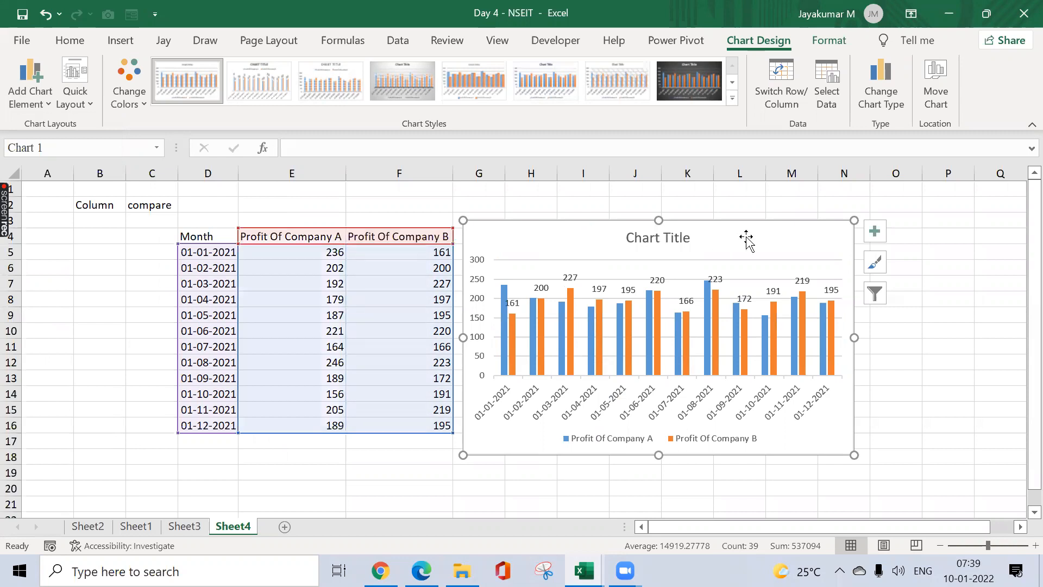
- Look through the chart element options for Trendline, Error Bars and Gridlines without applying any
left_click(46, 103)
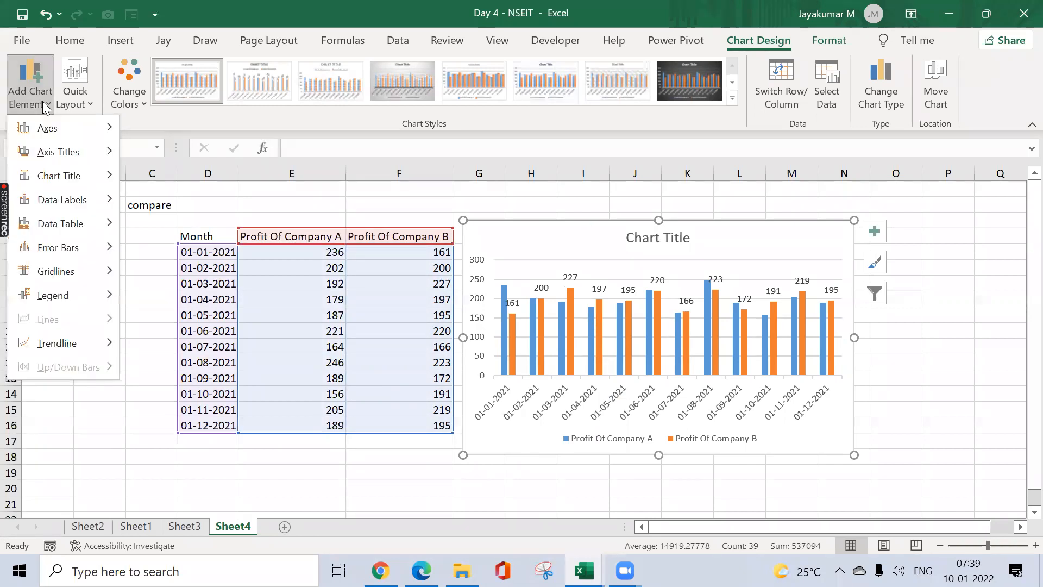
mouse_move(93, 299)
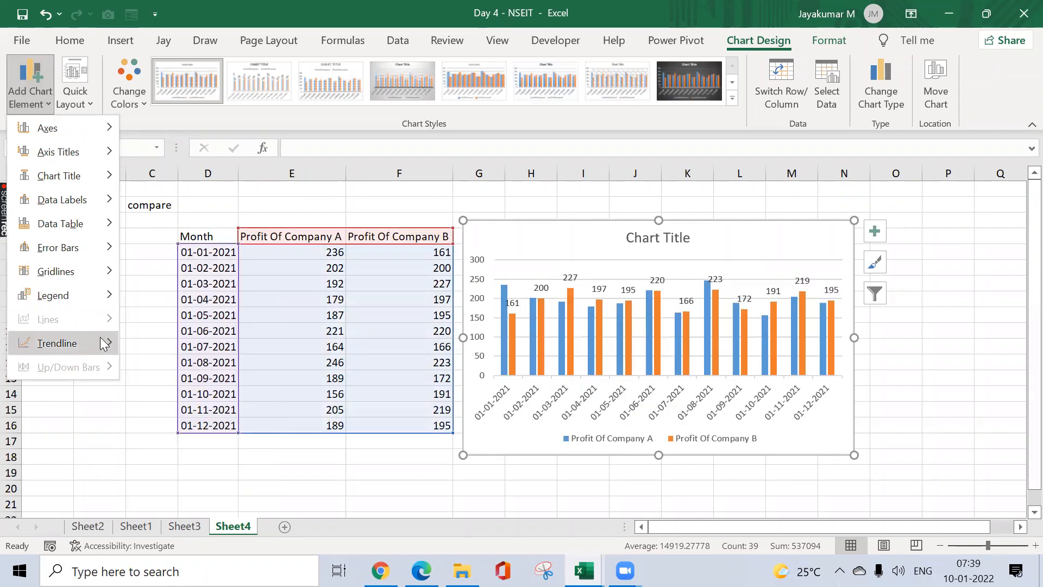
mouse_move(103, 343)
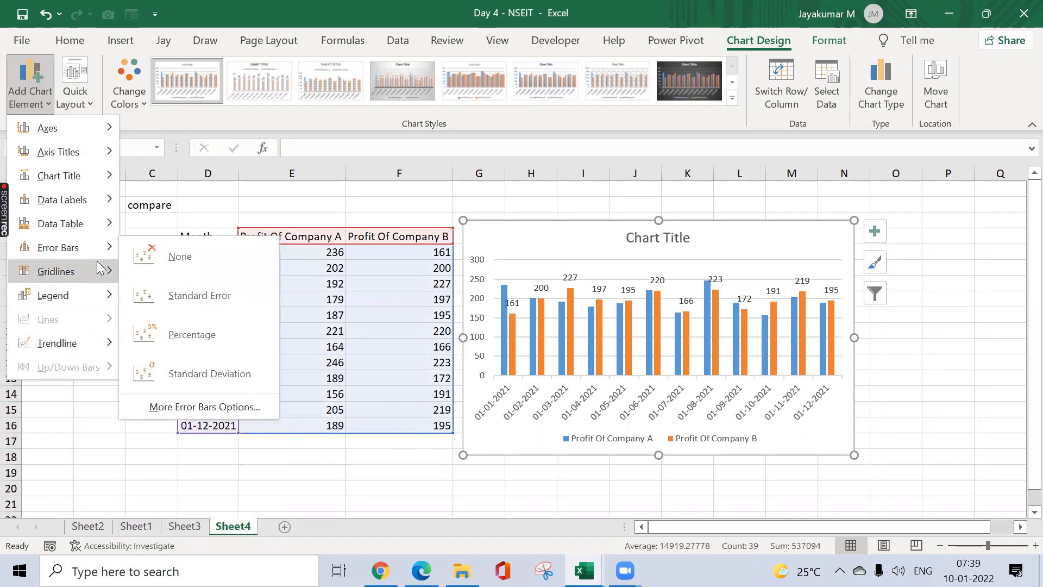
mouse_move(96, 270)
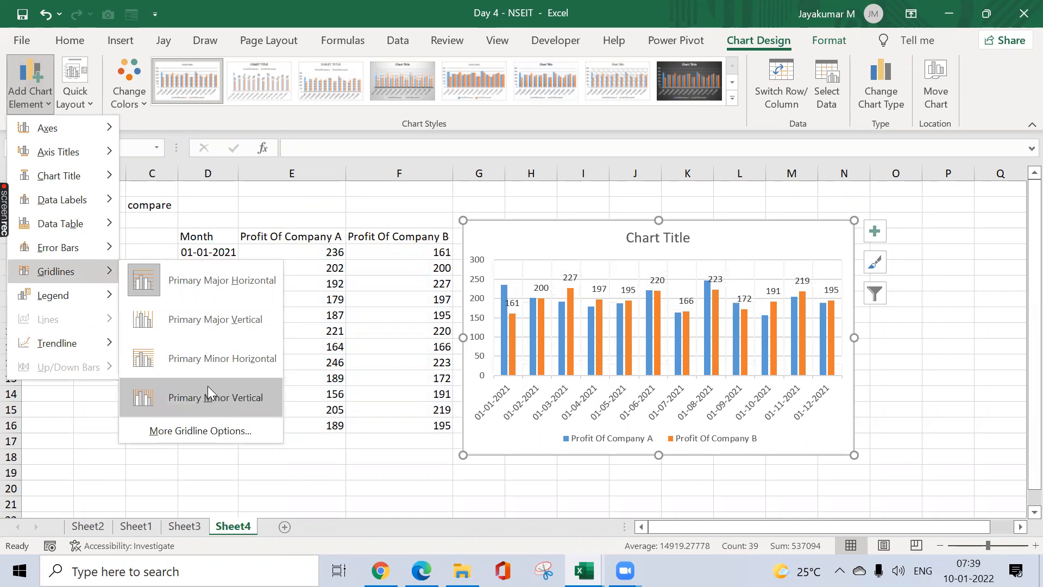
left_click(250, 201)
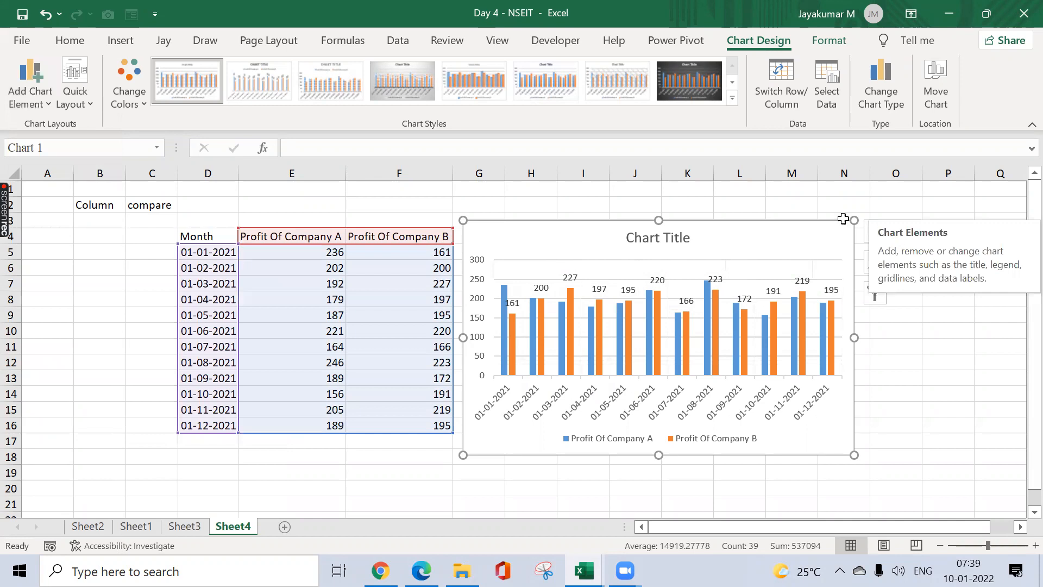
- Remove the horizontal gridlines from the column chart
left_click(882, 230)
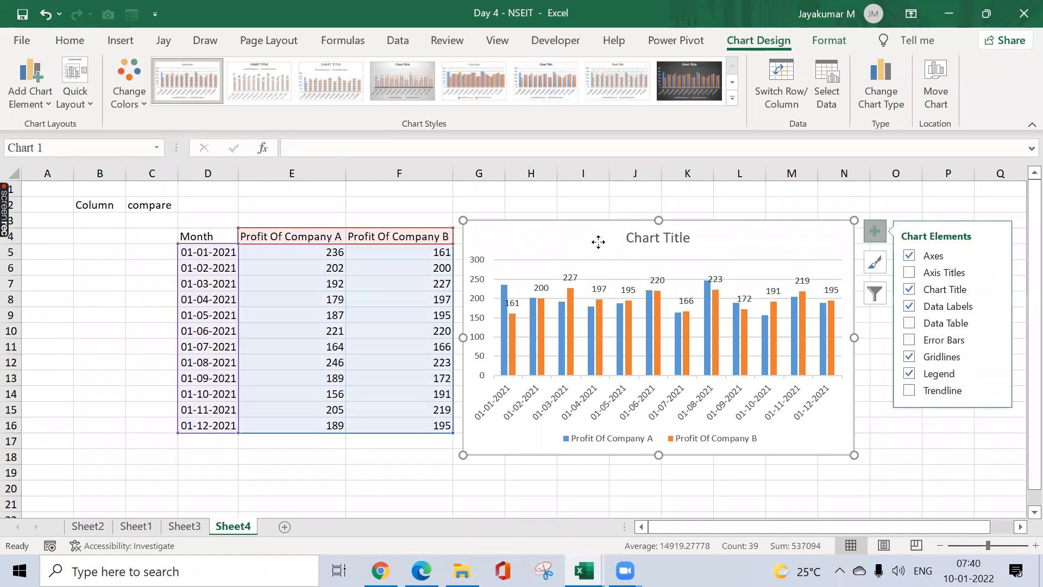
left_click(640, 278)
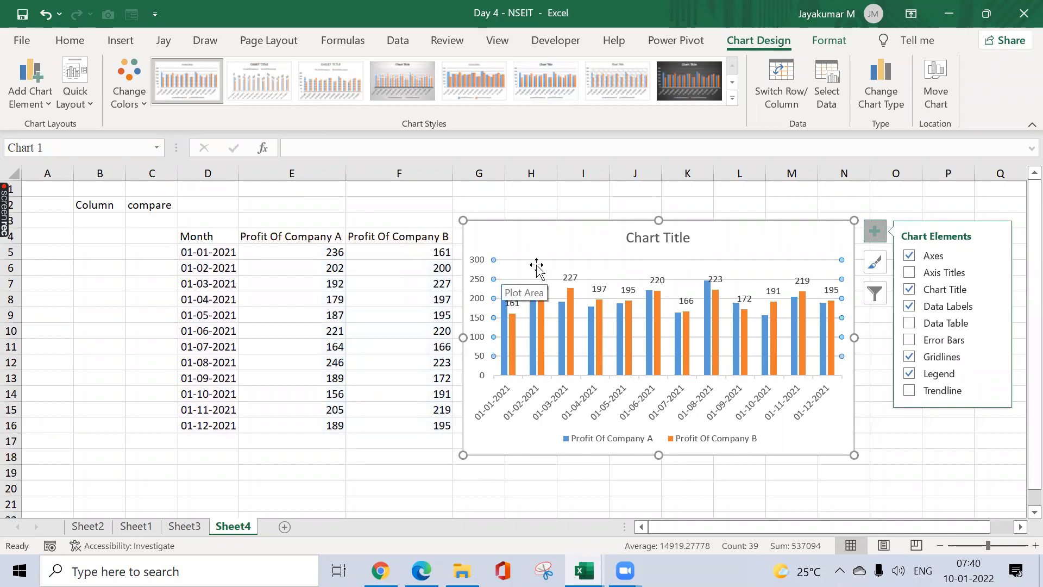
left_click(657, 259)
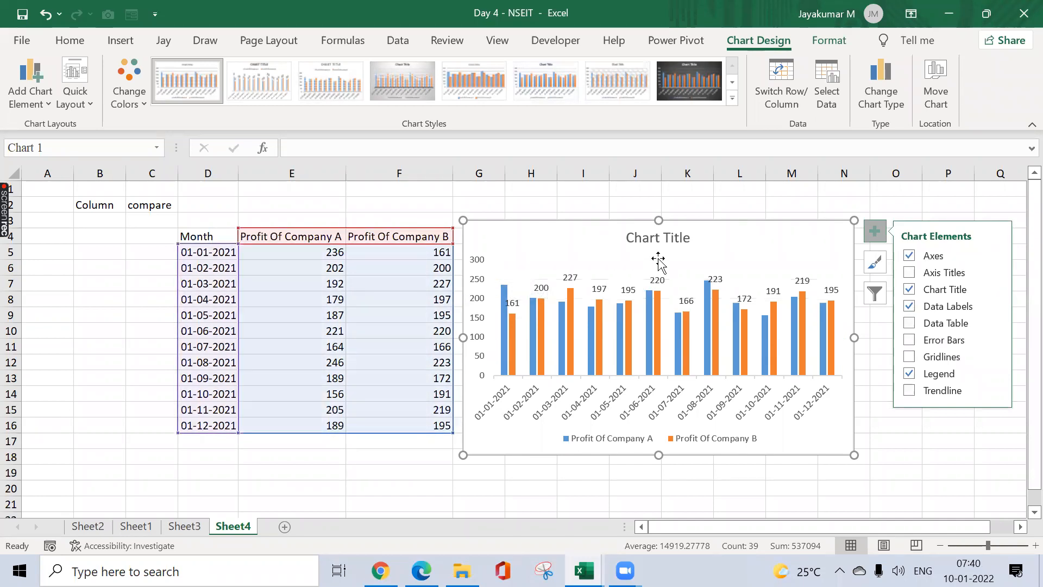
- Widen and reposition the chart, and apply the quick layout that has a data table and a vertical axis title
left_click_drag(465, 220, 318, 212)
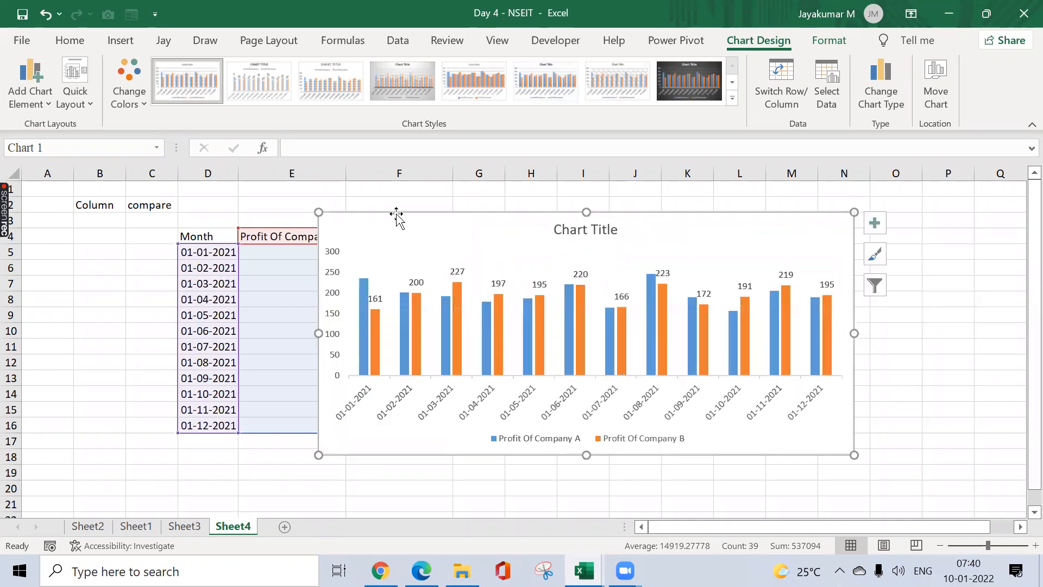
left_click_drag(396, 212, 344, 212)
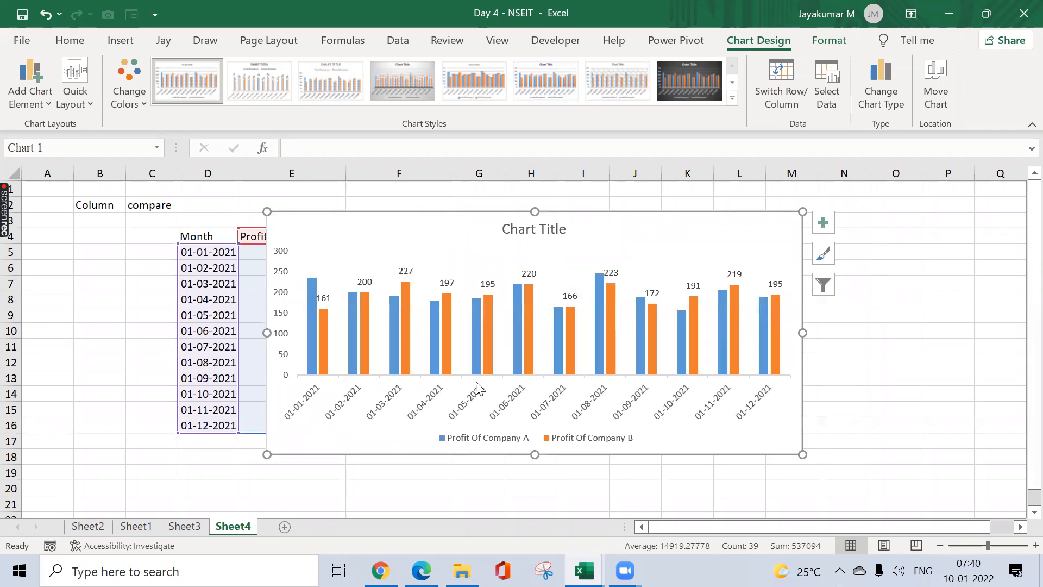
left_click(91, 104)
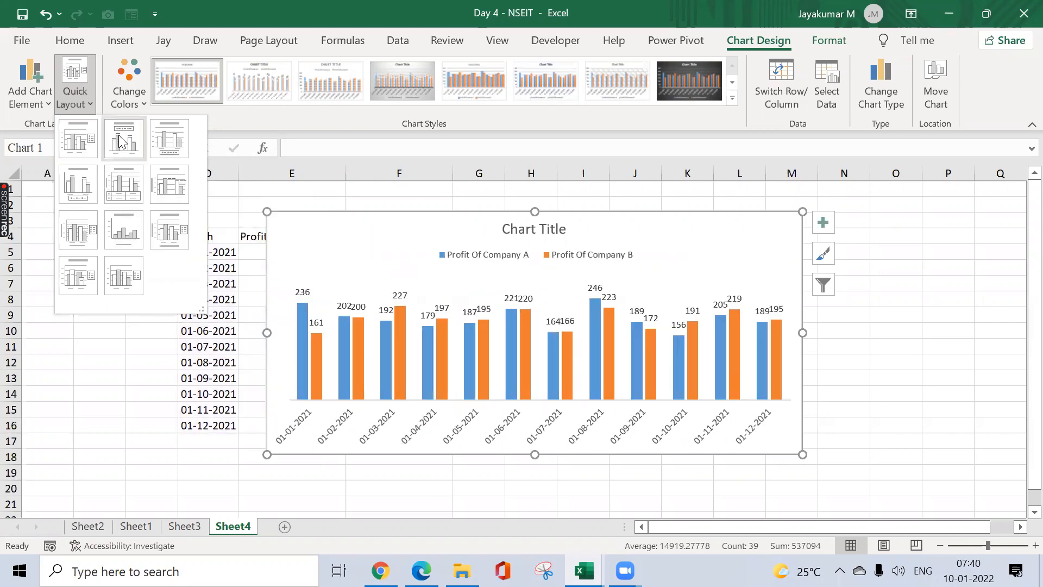
left_click(130, 182)
left_click_drag(337, 213, 501, 223)
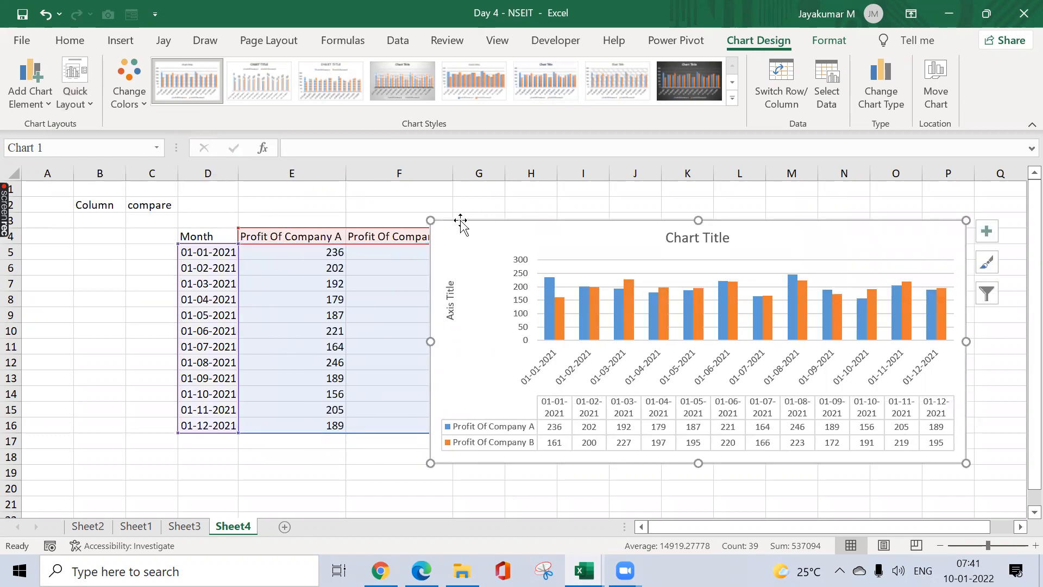
left_click_drag(486, 225, 389, 224)
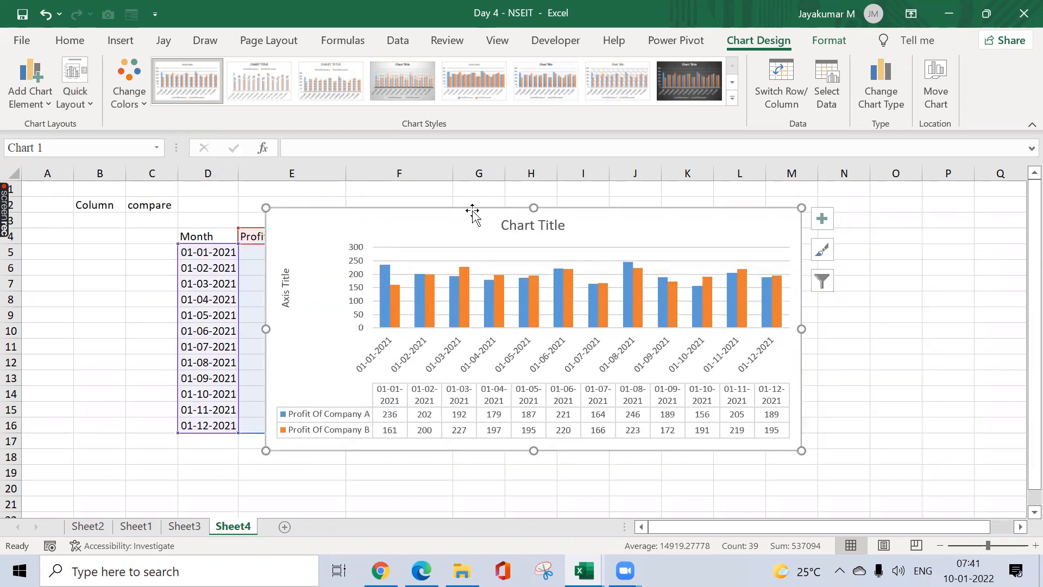
left_click_drag(801, 450, 868, 451)
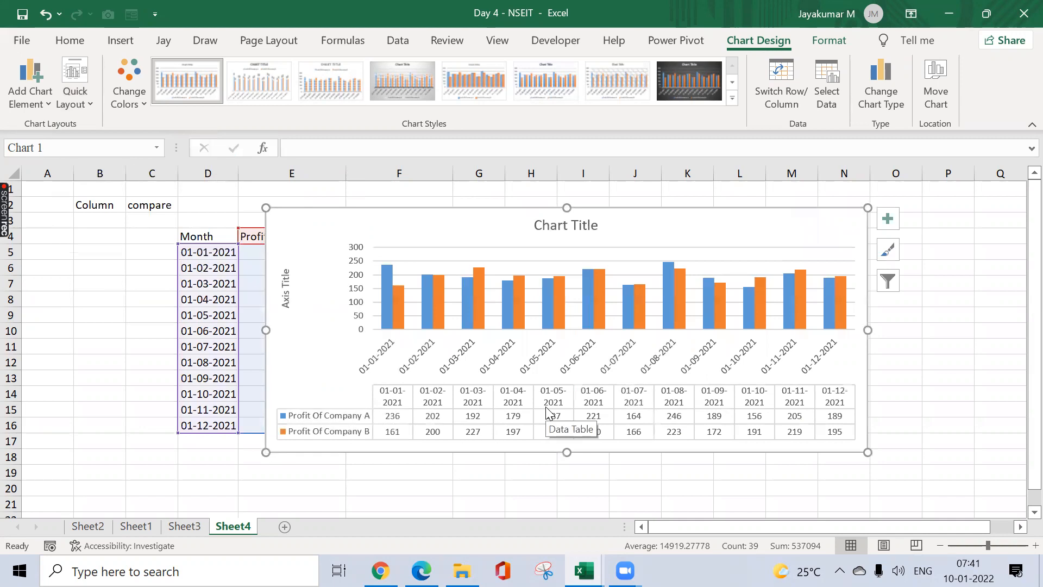
- Apply the quick layout with the legend beside the plot, and move the chart off the Profit Of Company A data
left_click(87, 101)
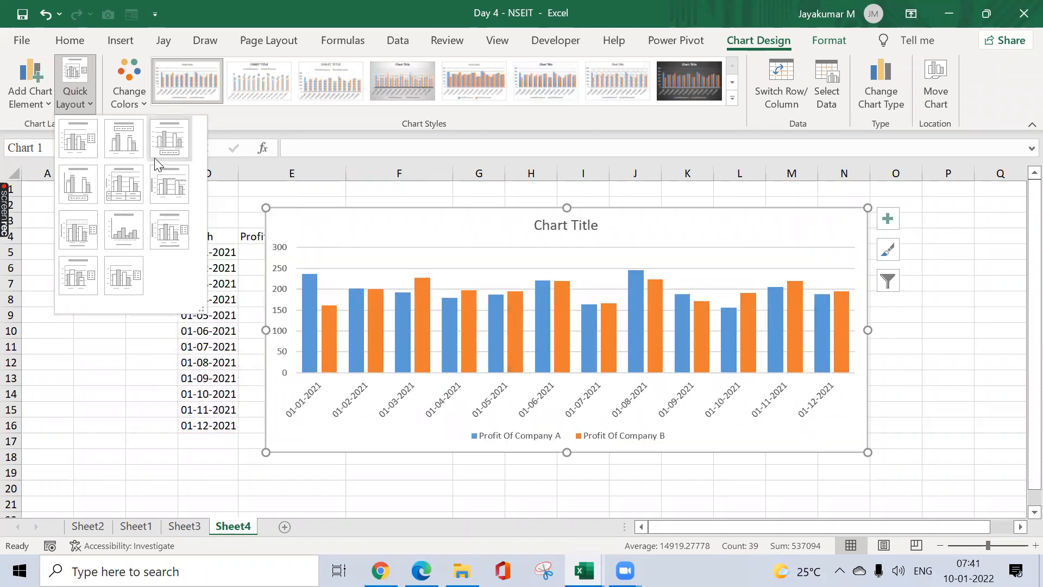
left_click(81, 142)
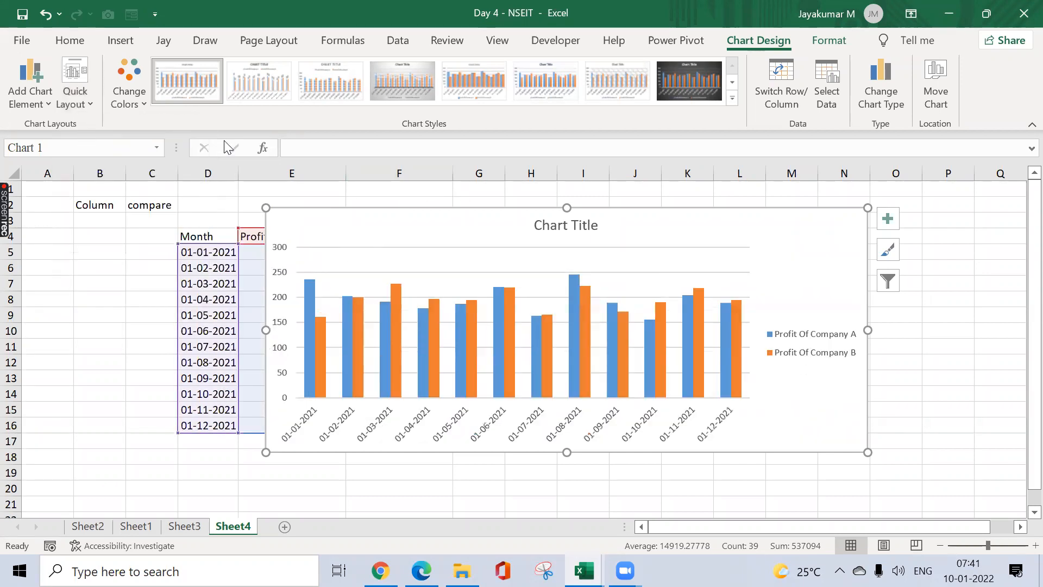
left_click(79, 97)
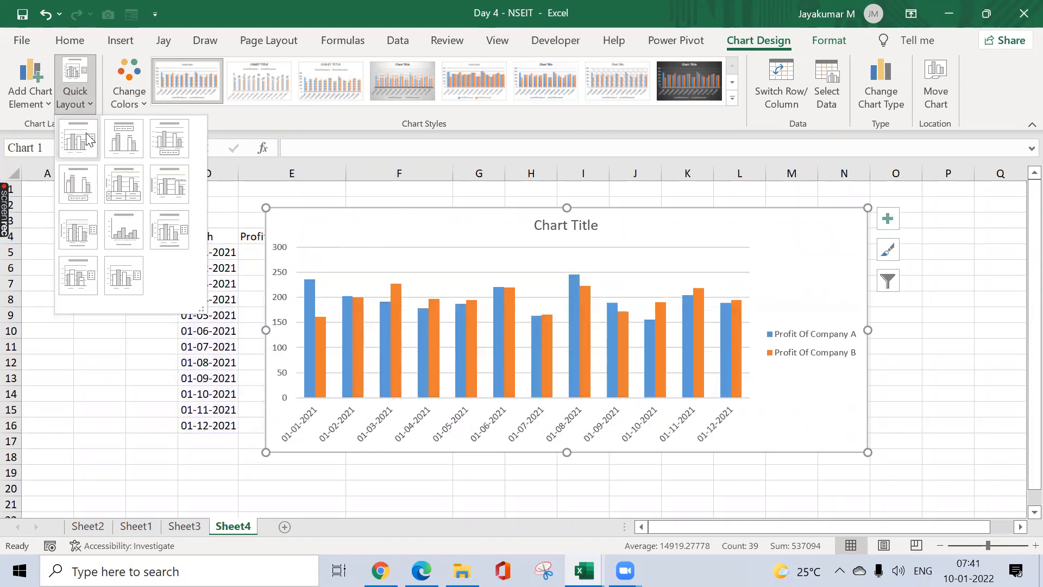
left_click(85, 132)
left_click_drag(451, 213, 580, 222)
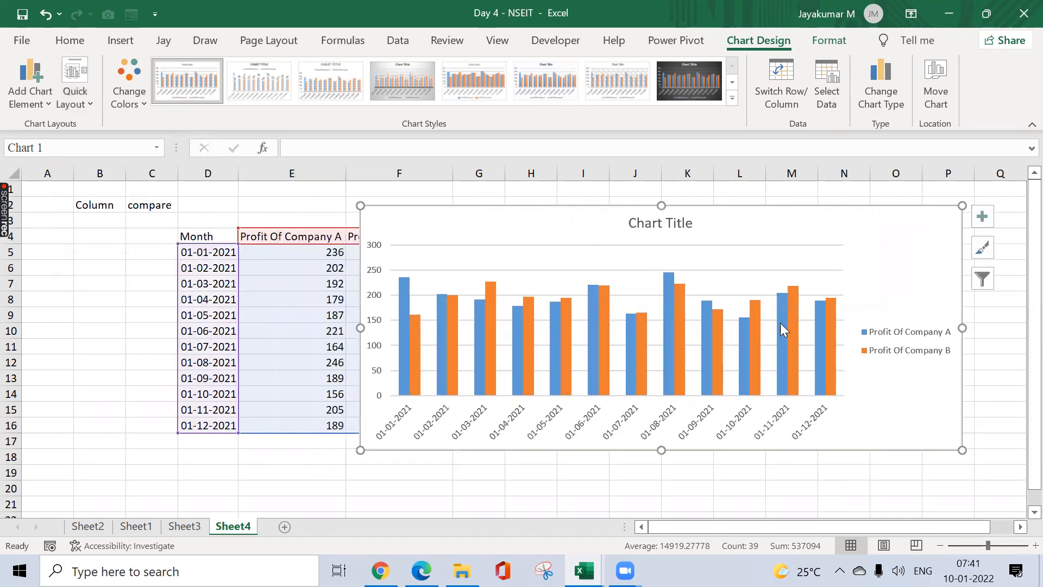
- Delete the legend and the horizontal gridlines from the chart, and reposition the chart over columns F to O
left_click(900, 336)
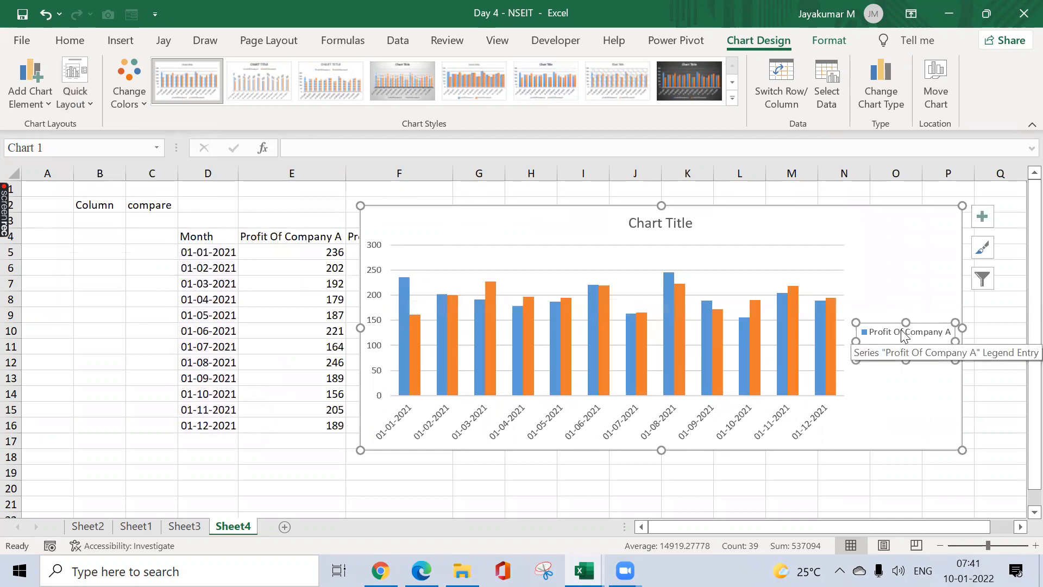
key("Delete")
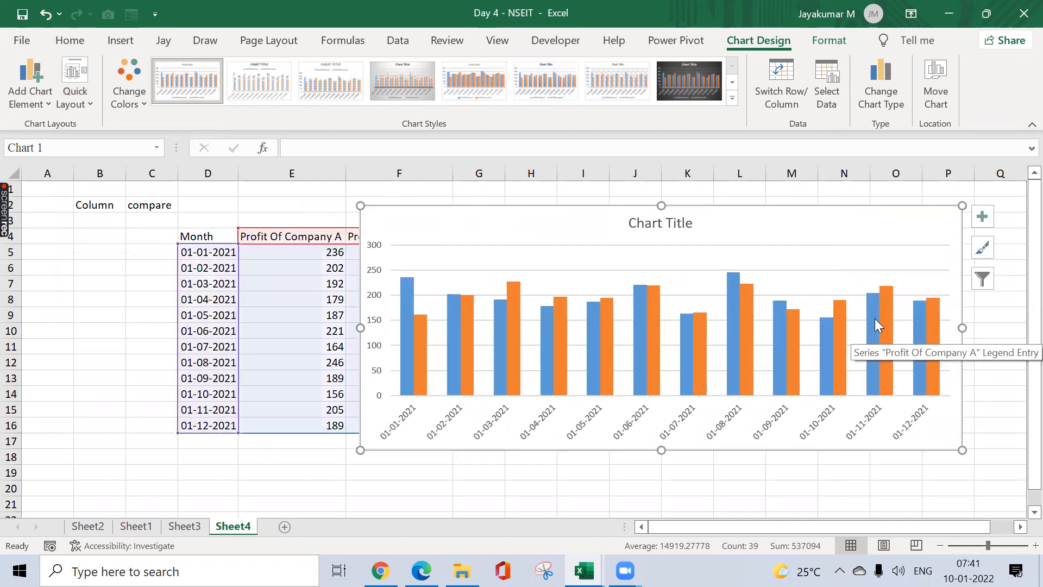
left_click(709, 270)
key("Escape")
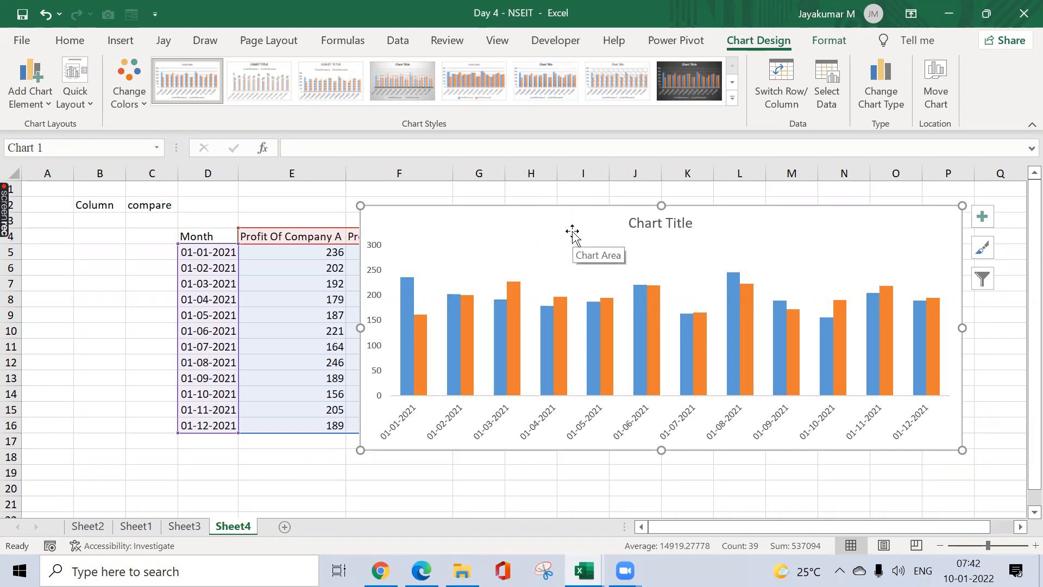
left_click_drag(595, 214, 548, 201)
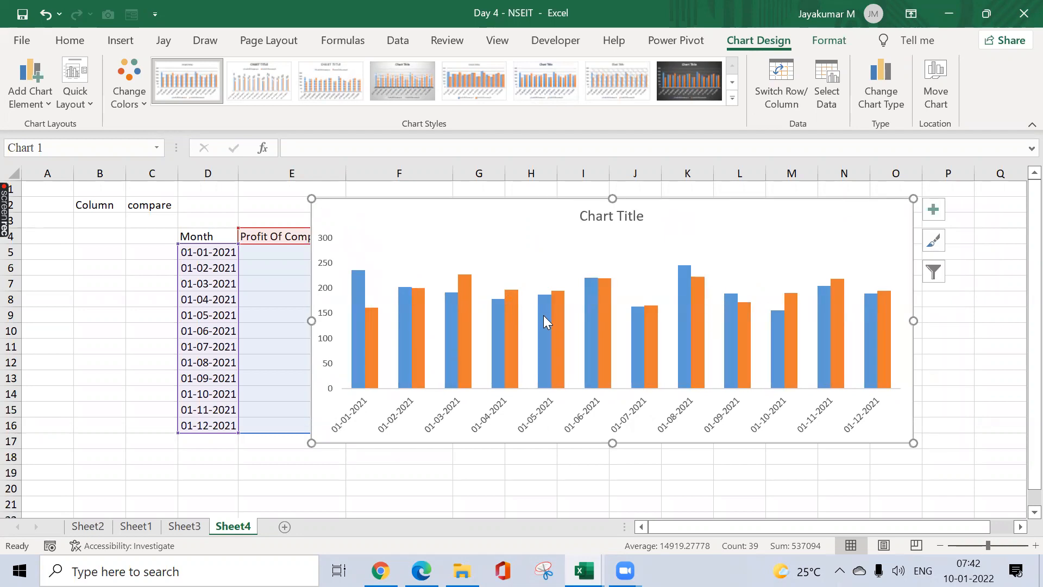
- Fill the Profit Of Company B columns with the standard green colour
mouse_move(545, 317)
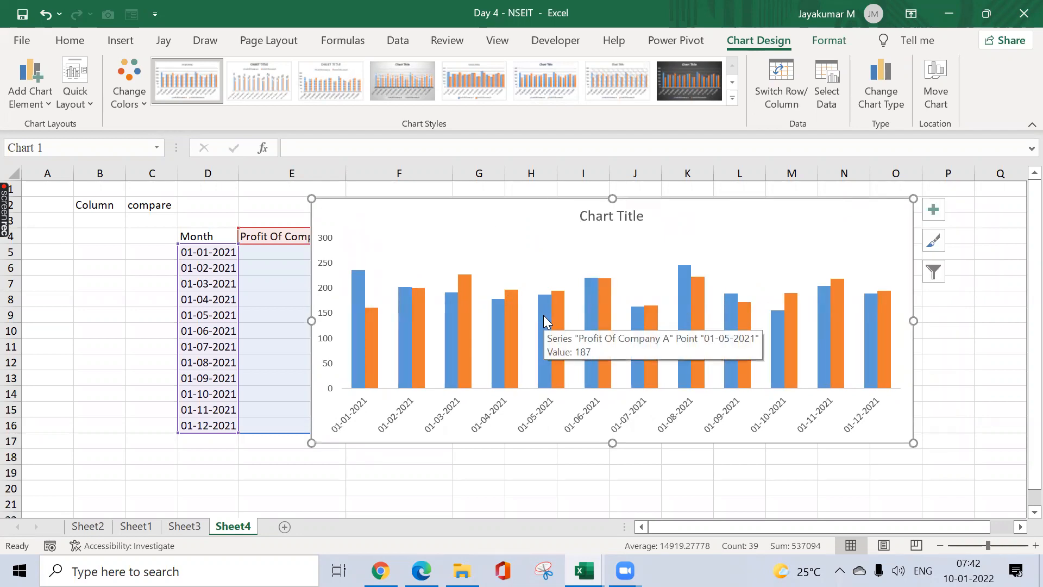
left_click(514, 320)
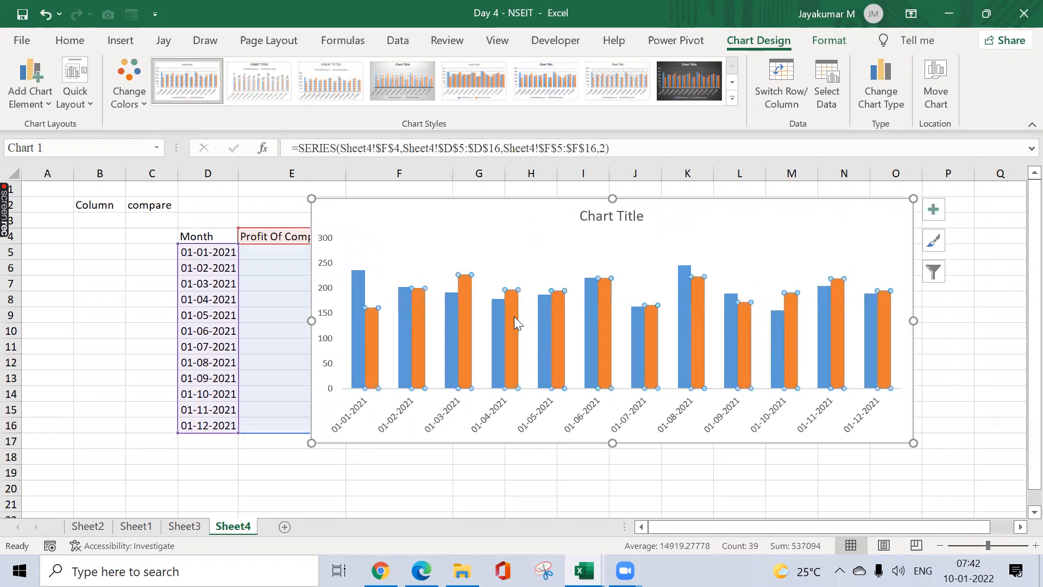
mouse_move(546, 318)
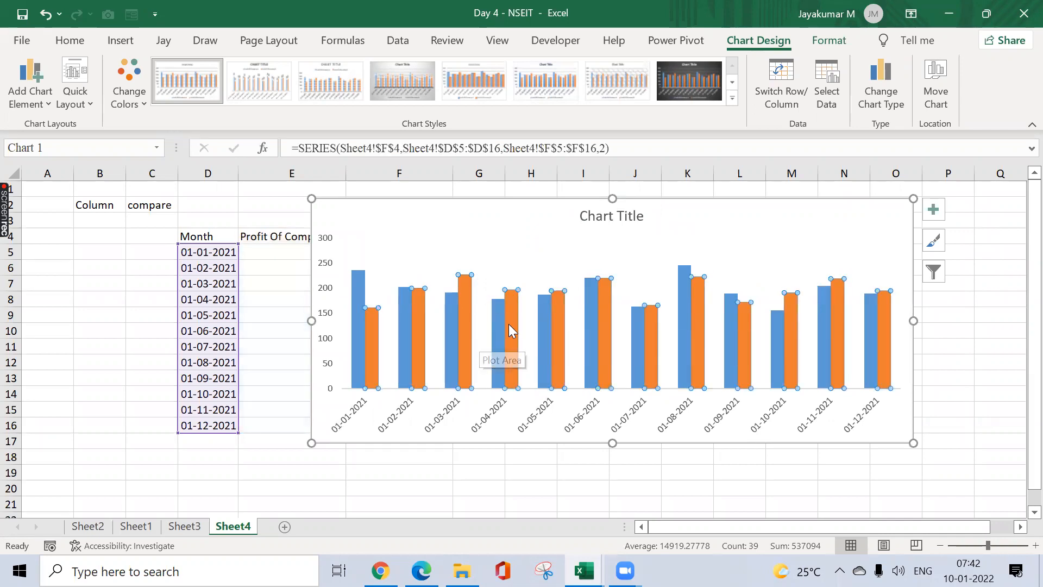
mouse_move(512, 328)
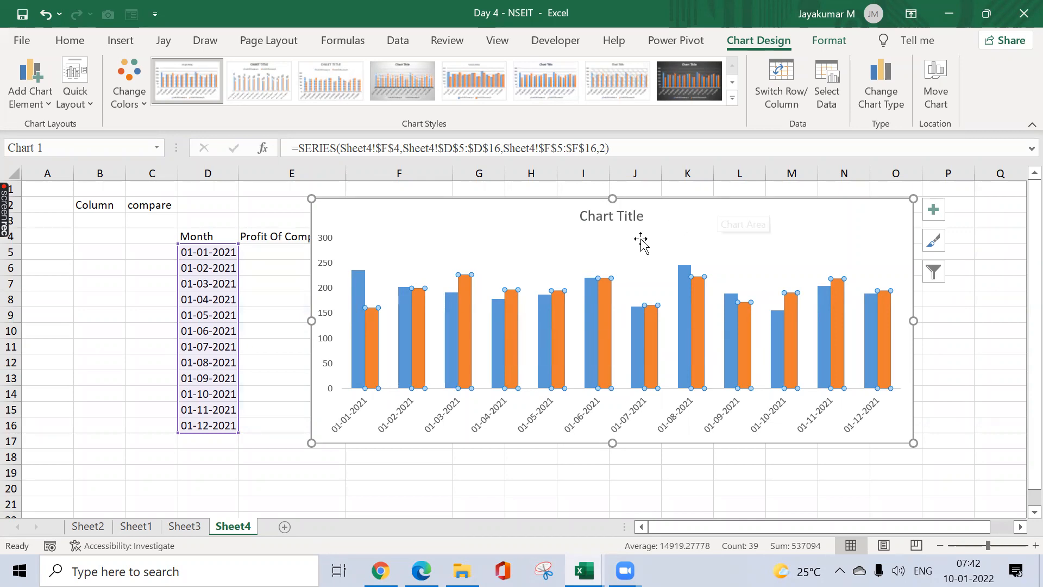
left_click(835, 46)
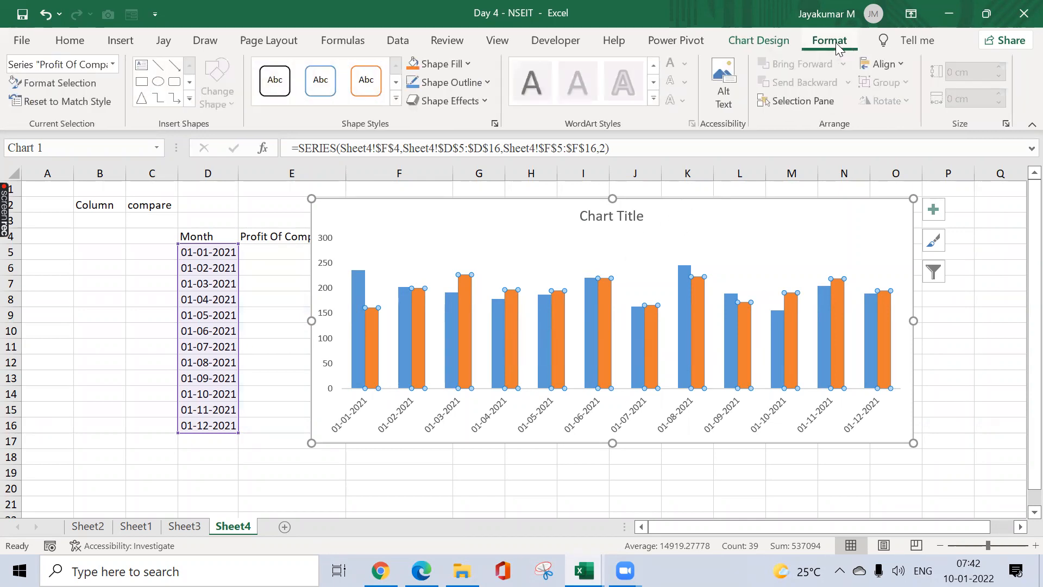
left_click(469, 64)
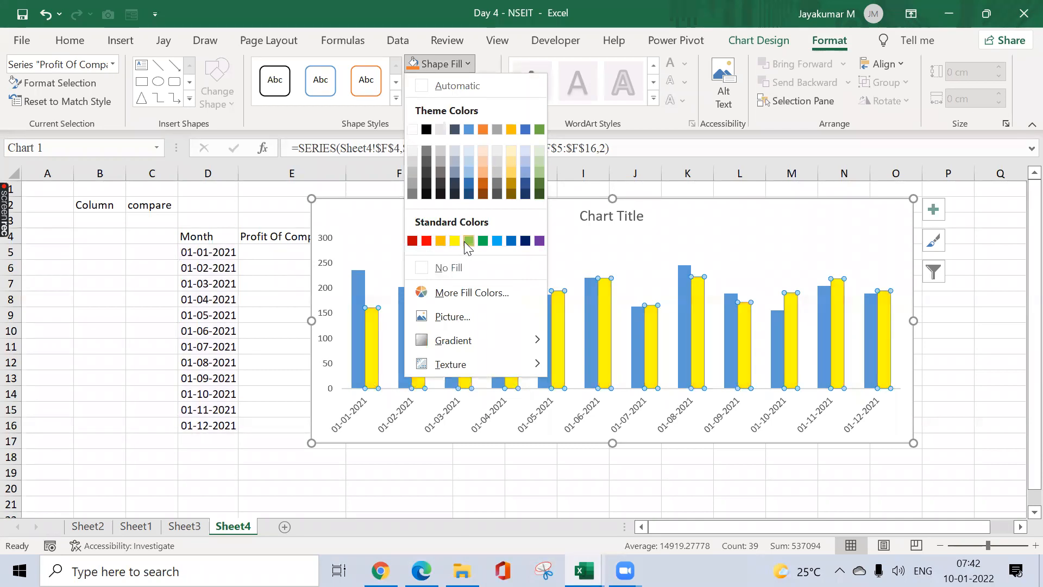
left_click(483, 241)
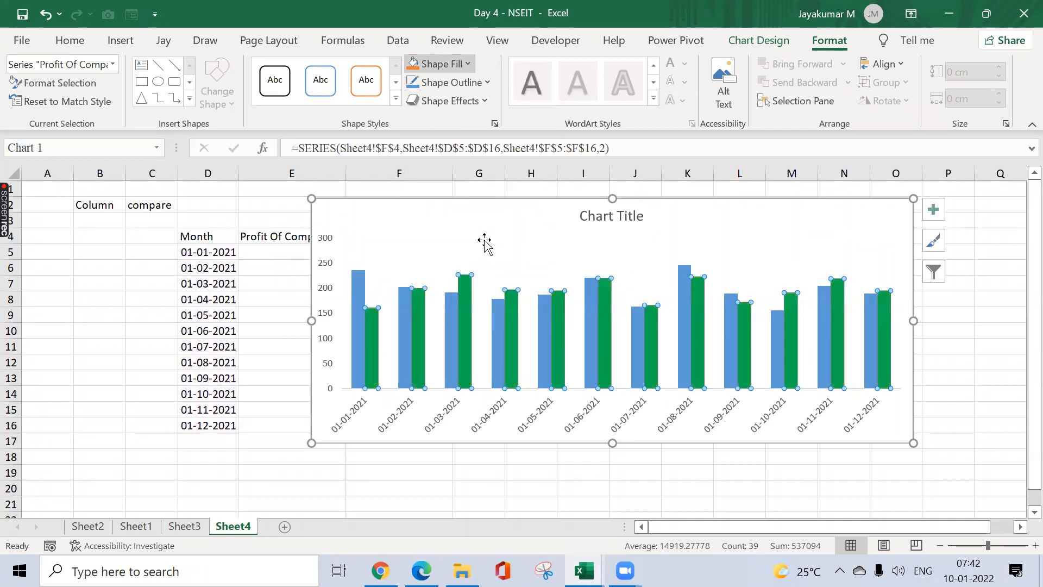
left_click(596, 238)
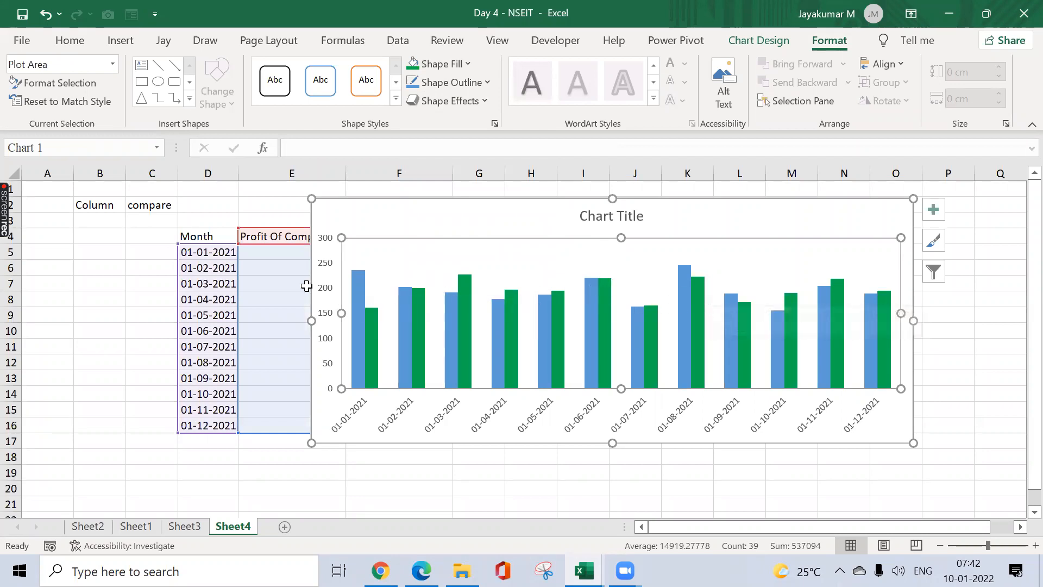
- Fill only the 01-08-2021 column of Profit Of Company A with the standard red colour
left_click(684, 280)
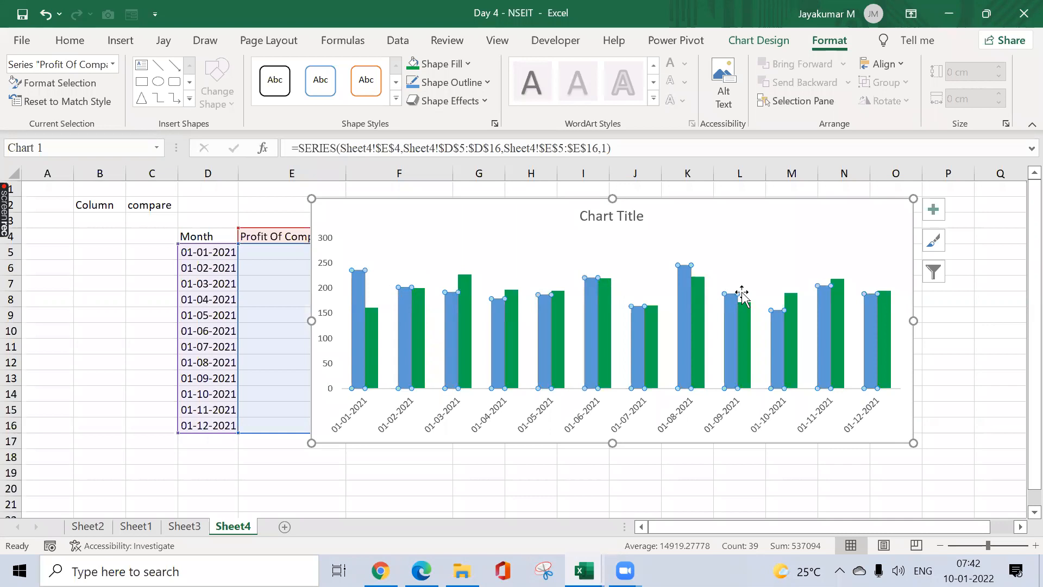
left_click(684, 282)
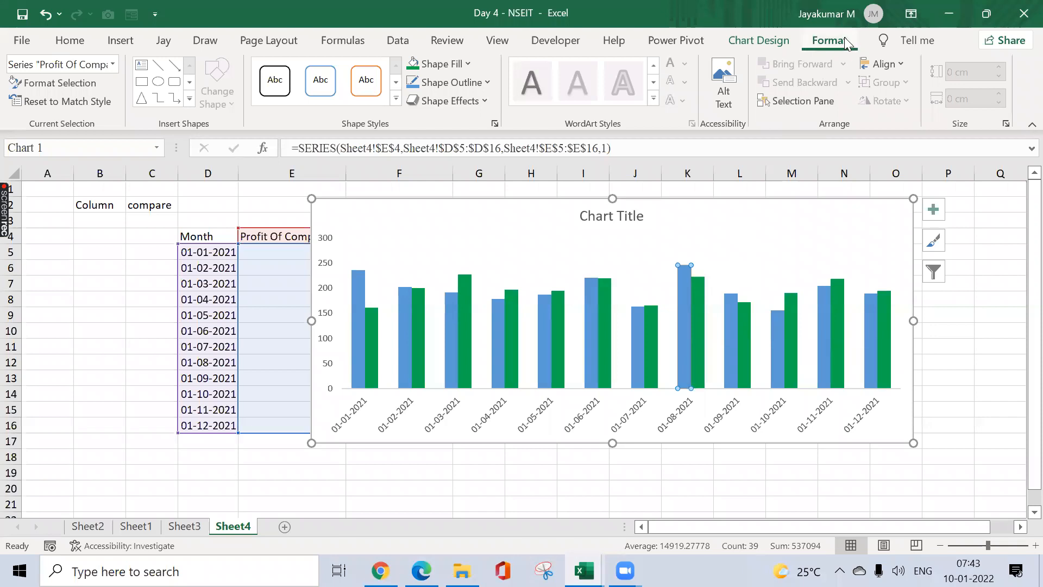
left_click(468, 64)
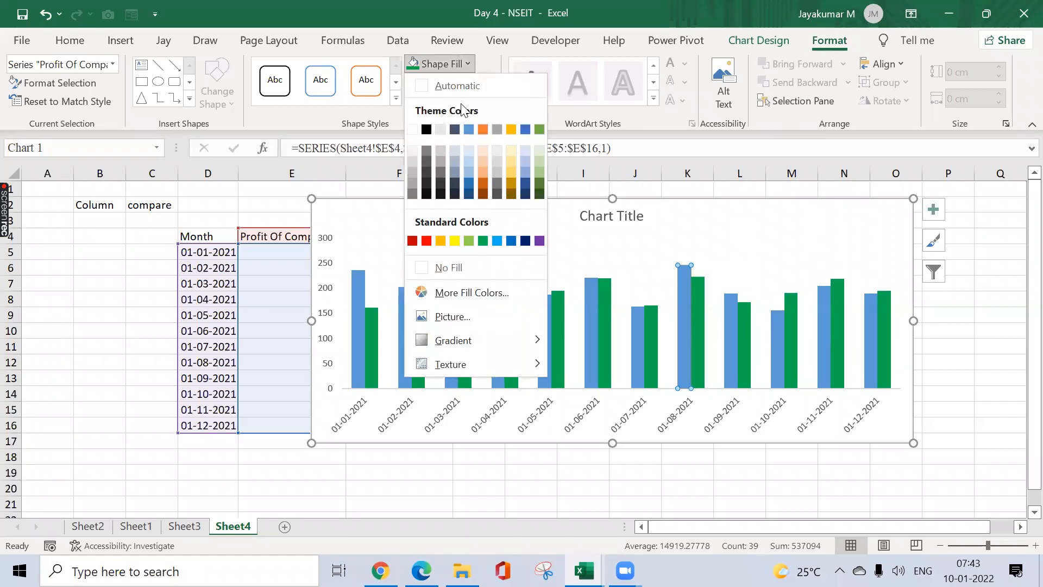
left_click(426, 241)
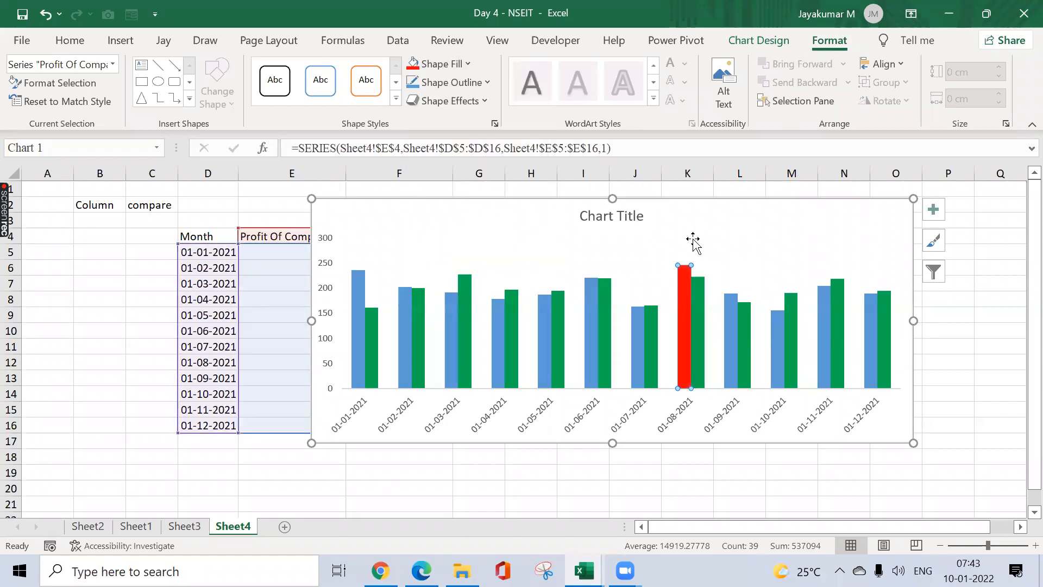
left_click(733, 215)
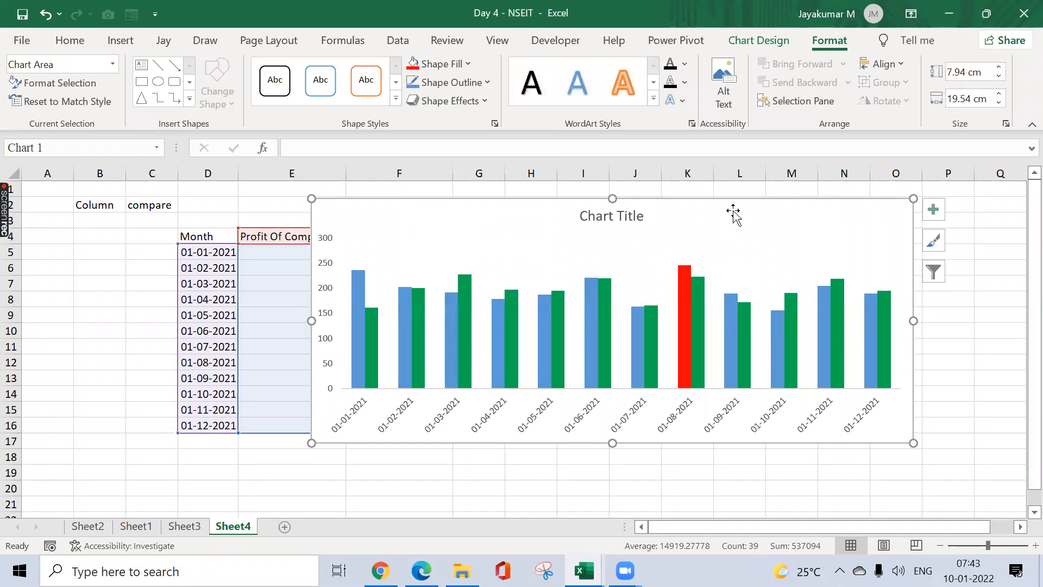
- Fill all the Profit Of Company A columns with the standard yellow colour
left_click(358, 282)
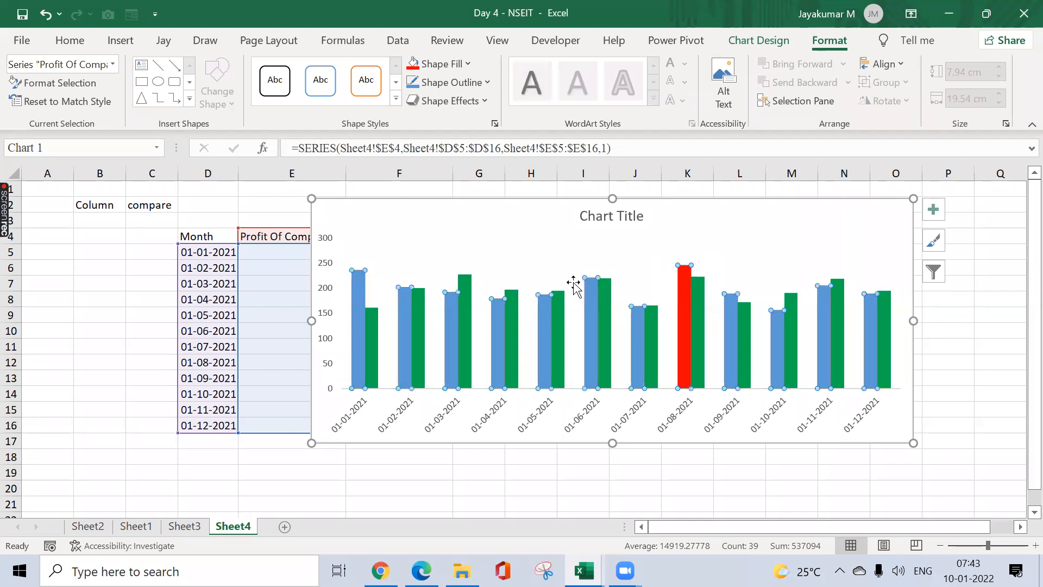
mouse_move(687, 280)
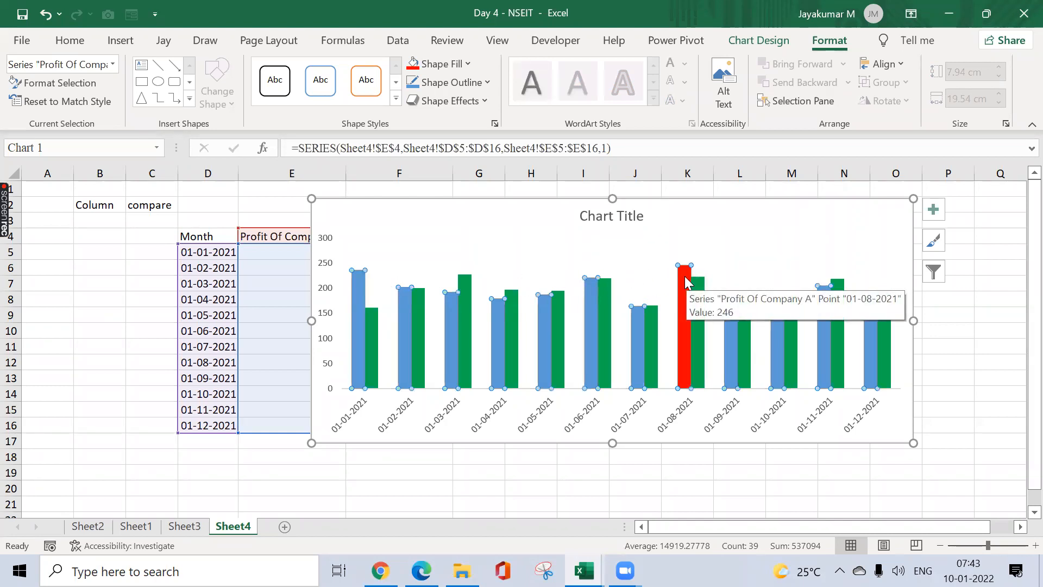
key("Escape")
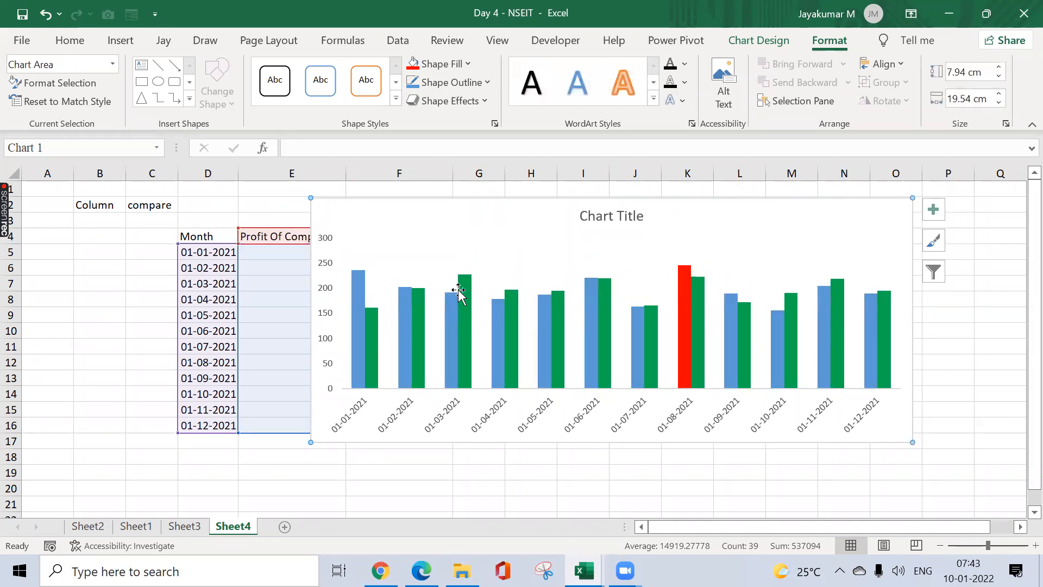
left_click(359, 283)
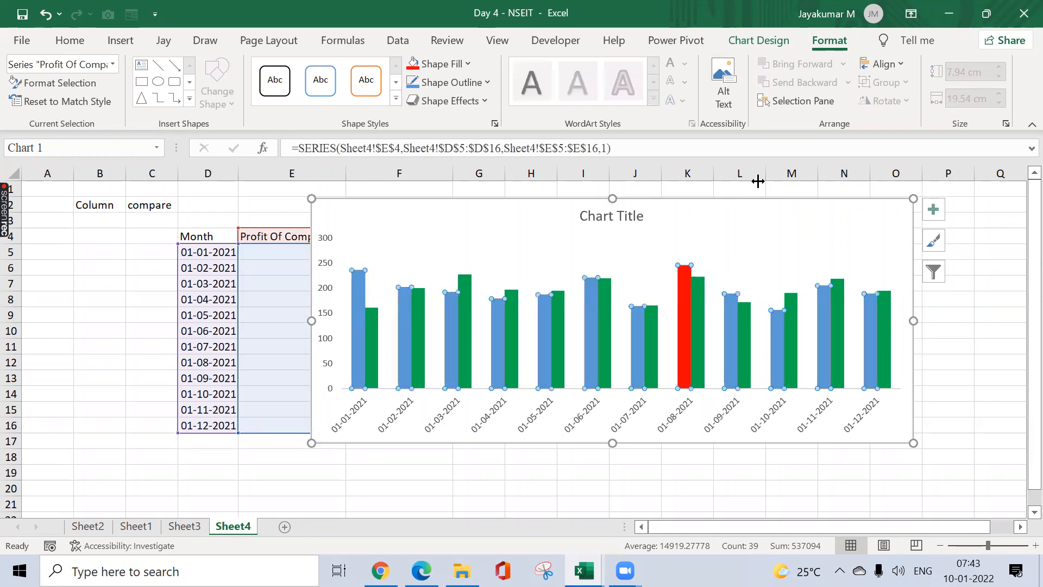
left_click(458, 63)
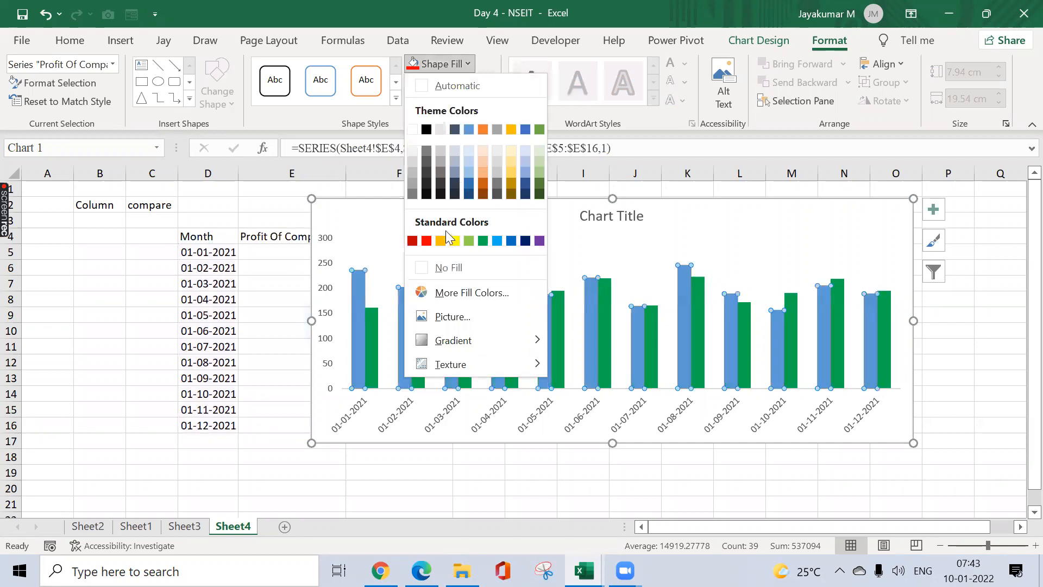
left_click(455, 240)
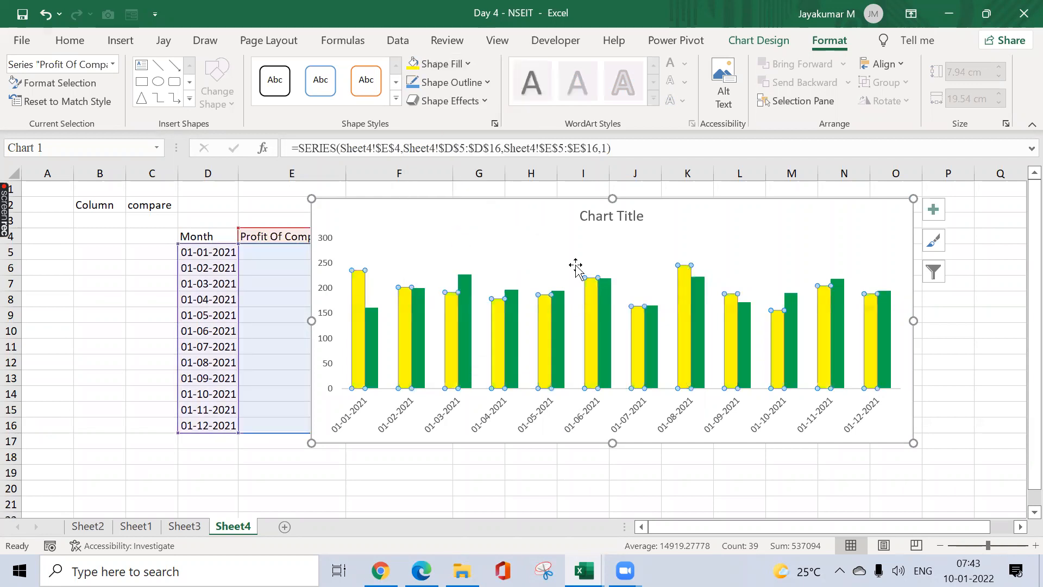
left_click(670, 252)
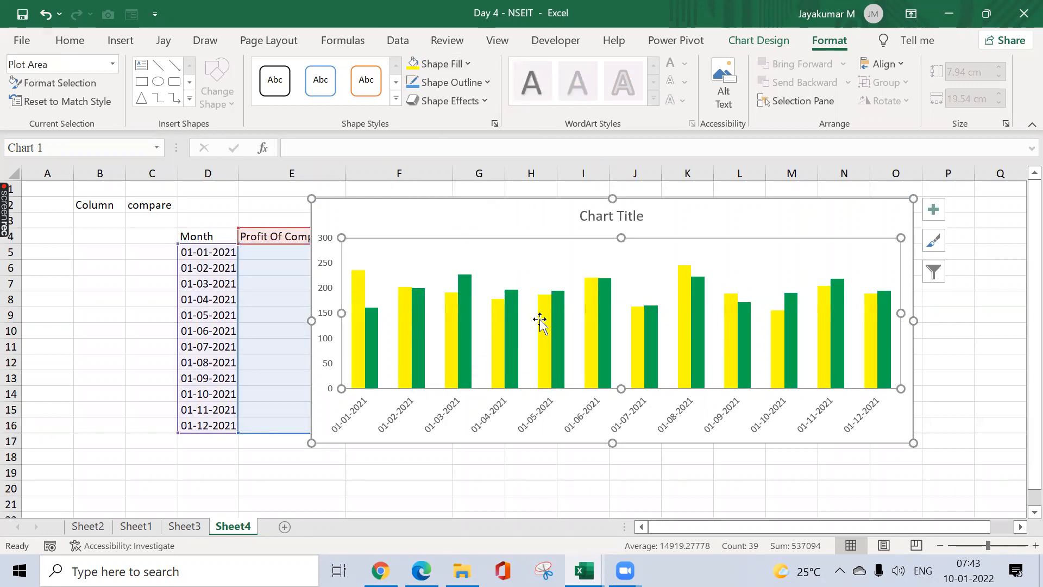
- Look through the texture fills offered for the 01-08-2021 column of Profit Of Company A, without applying one
left_click(683, 317)
left_click(682, 316)
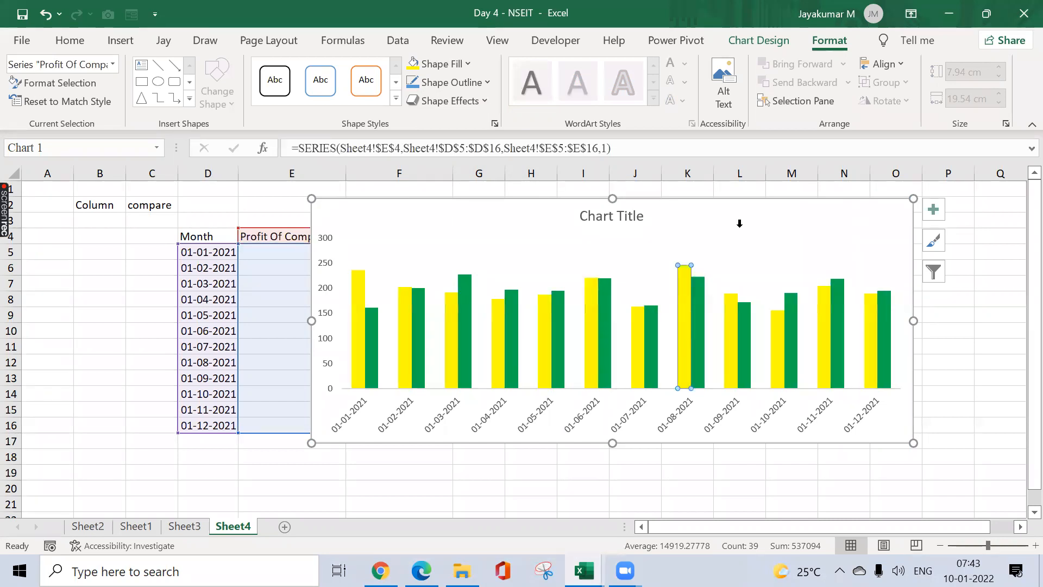
left_click(468, 65)
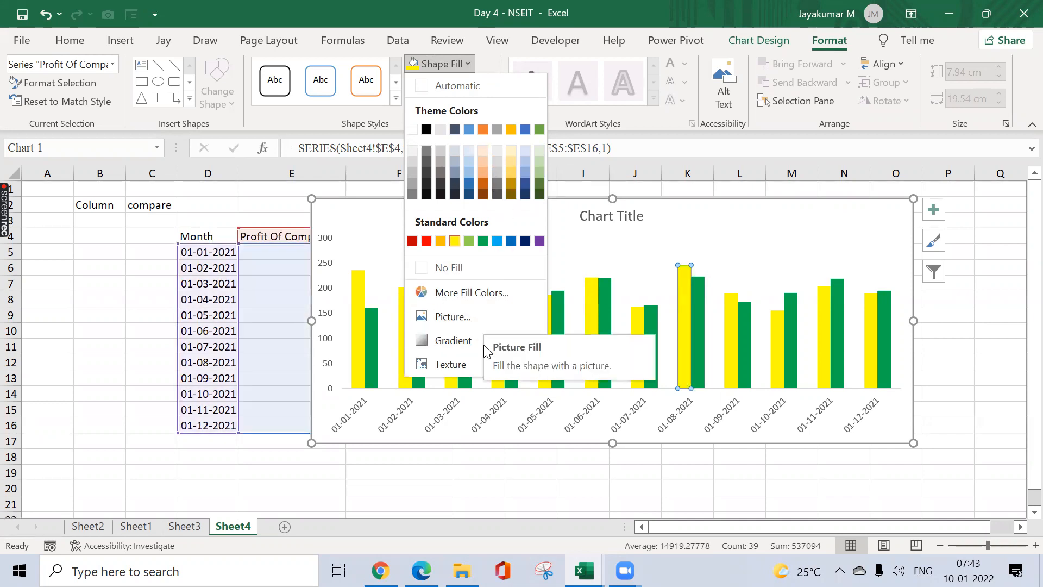
mouse_move(457, 370)
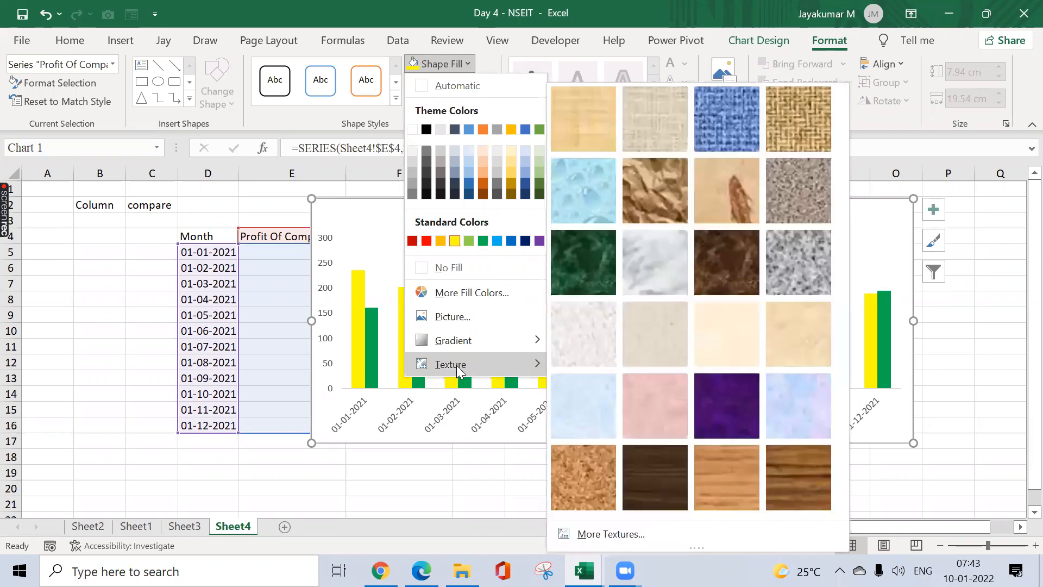
left_click(863, 262)
left_click(750, 200)
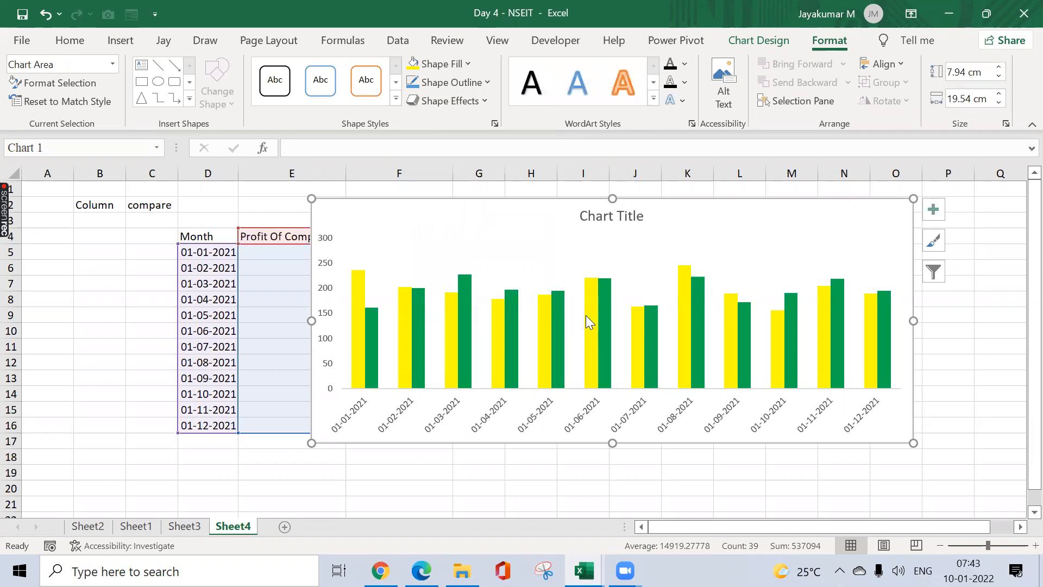
- Switch to Chrome and search Google for "back ground colour", showing the image results
mouse_move(586, 322)
key("alt+Tab")
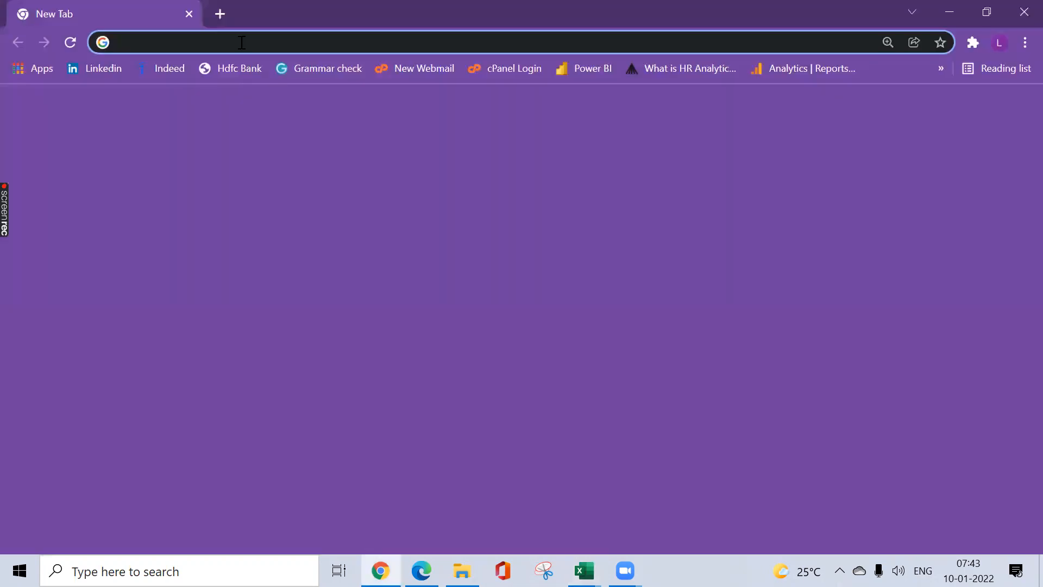
type("back ")
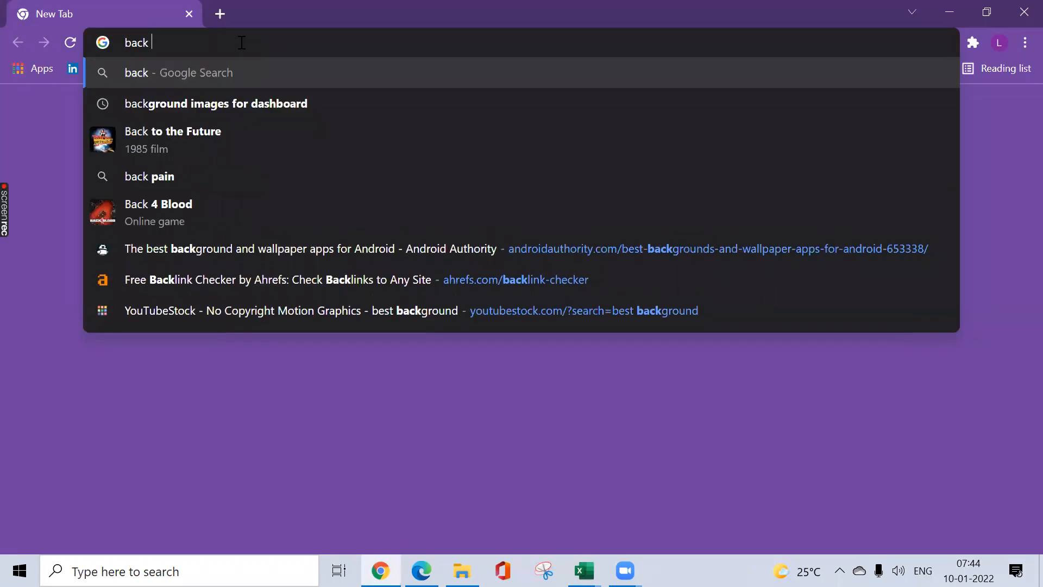
type("groun")
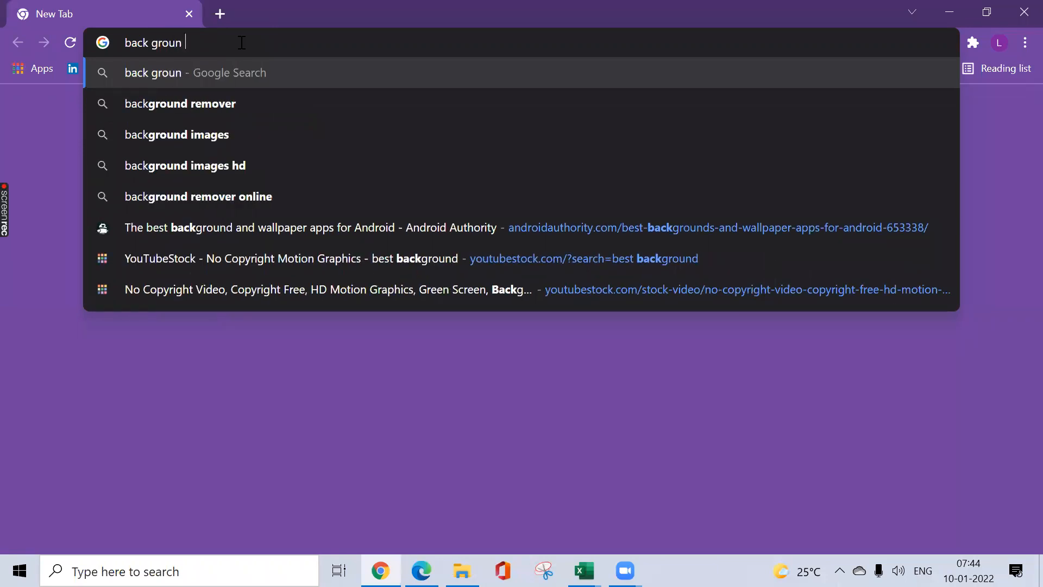
type("d colour")
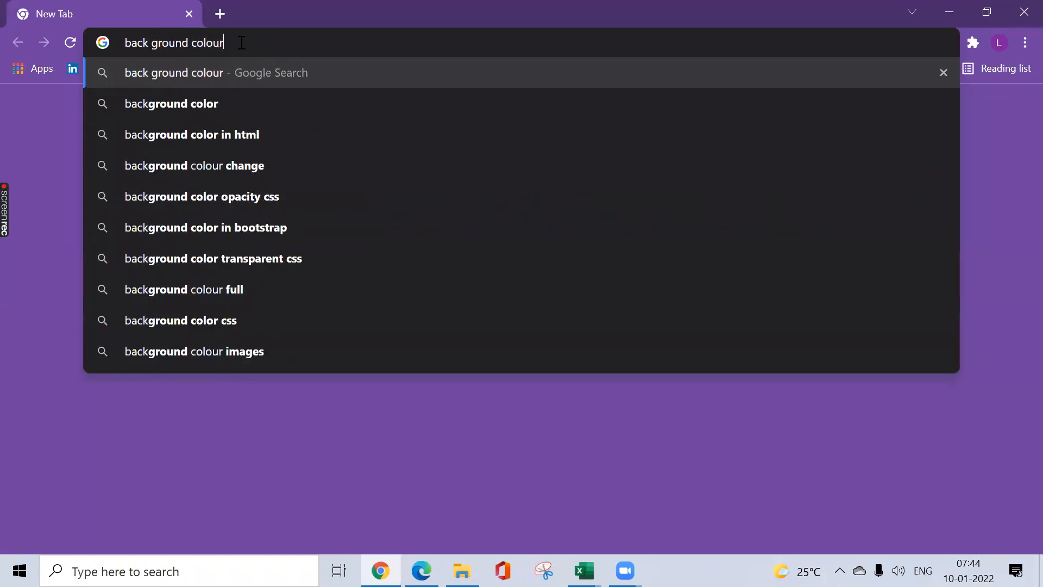
key("Return")
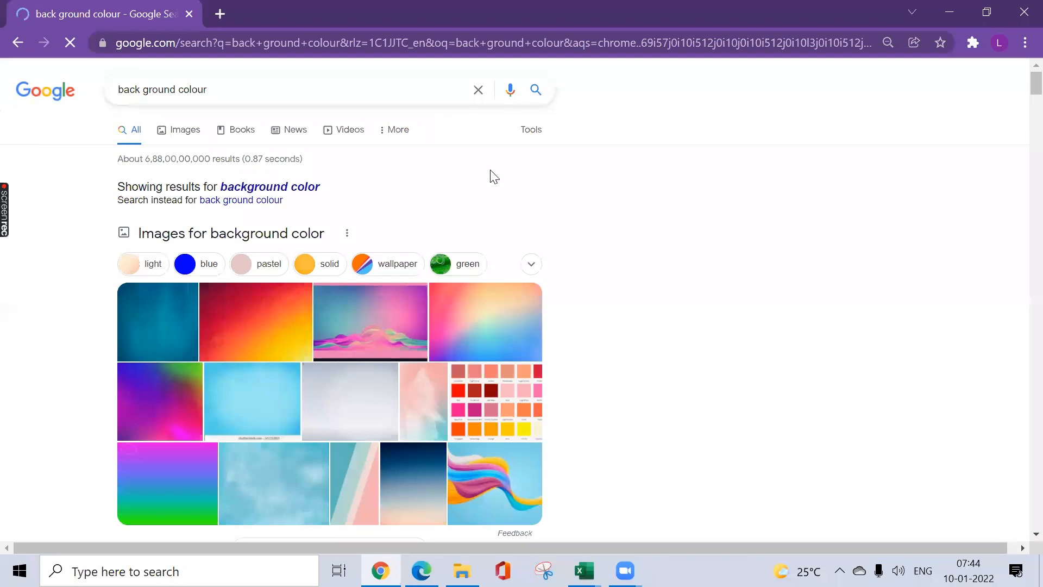
left_click(175, 132)
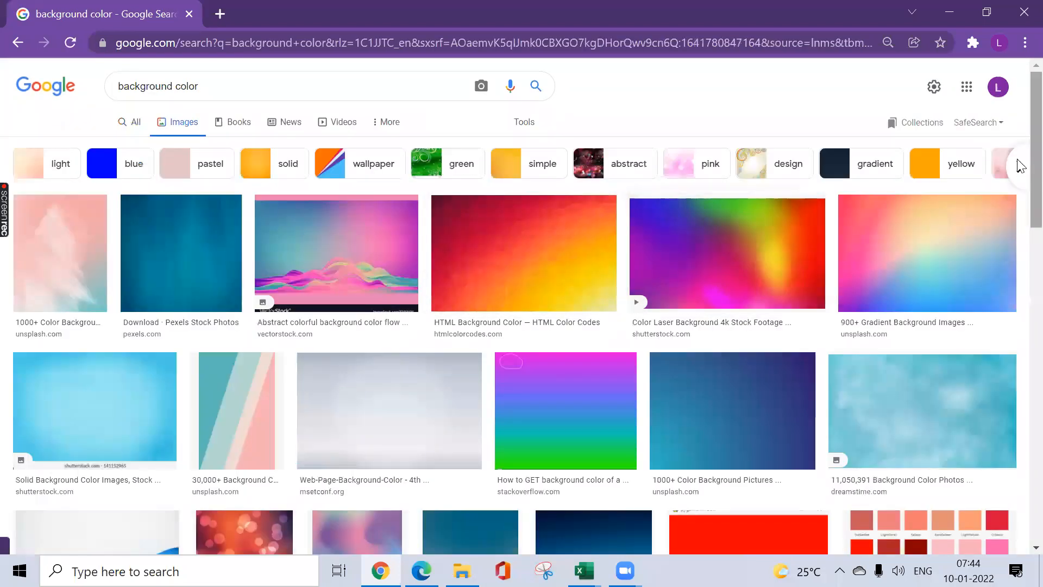
- Find the rainbow colour-wheel picture from technipages.com among the image results and copy the image
scroll(1018, 218, "down", 3)
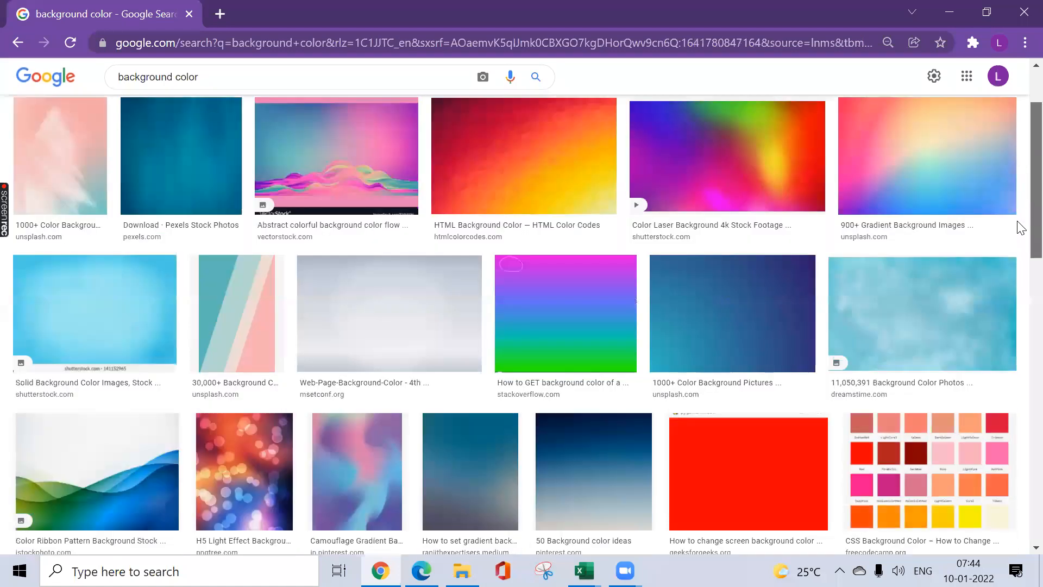
scroll(1019, 256, "down", 3)
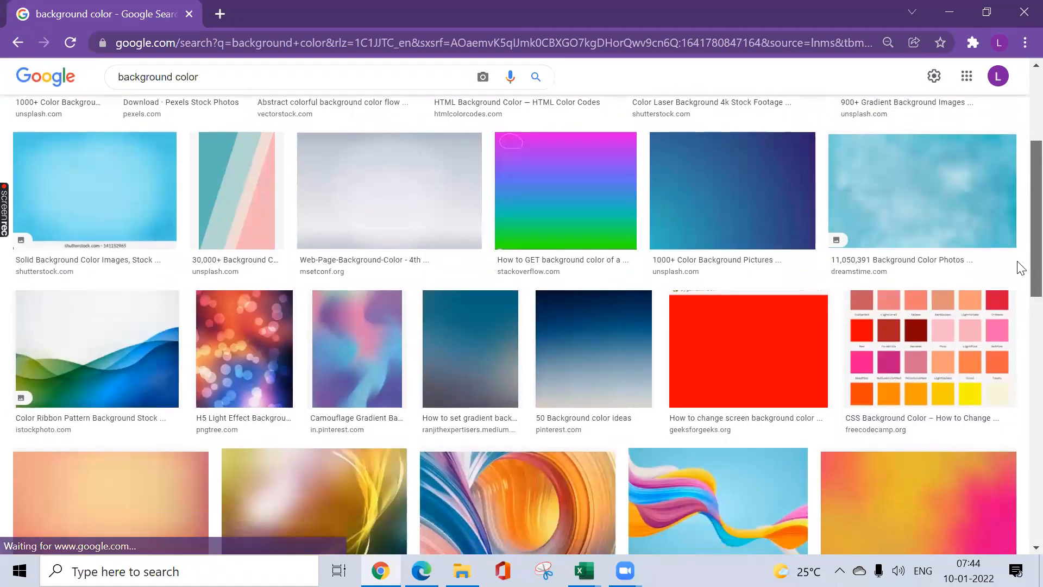
scroll(1009, 303, "down", 6)
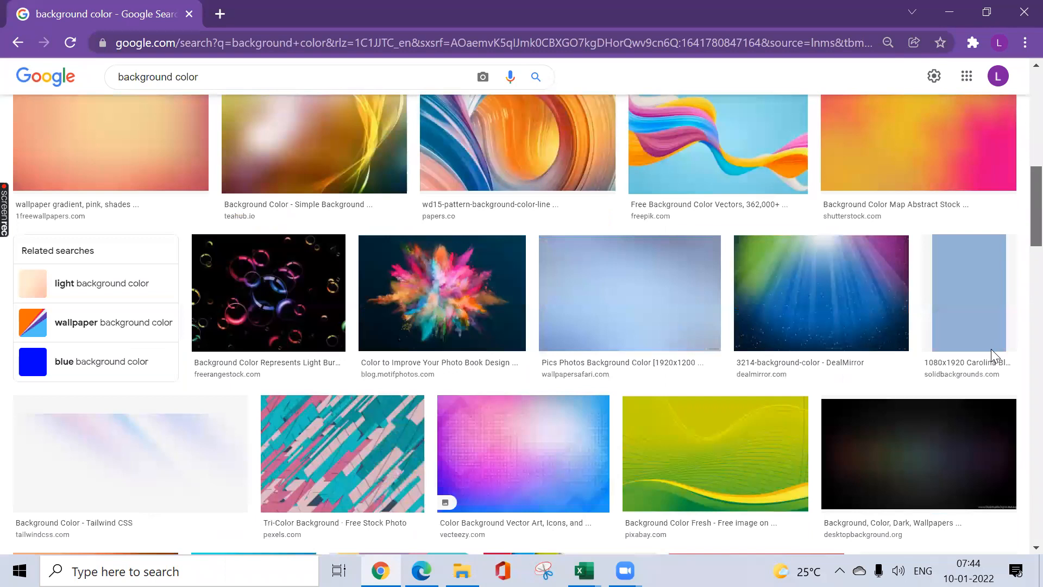
scroll(981, 389, "down", 7)
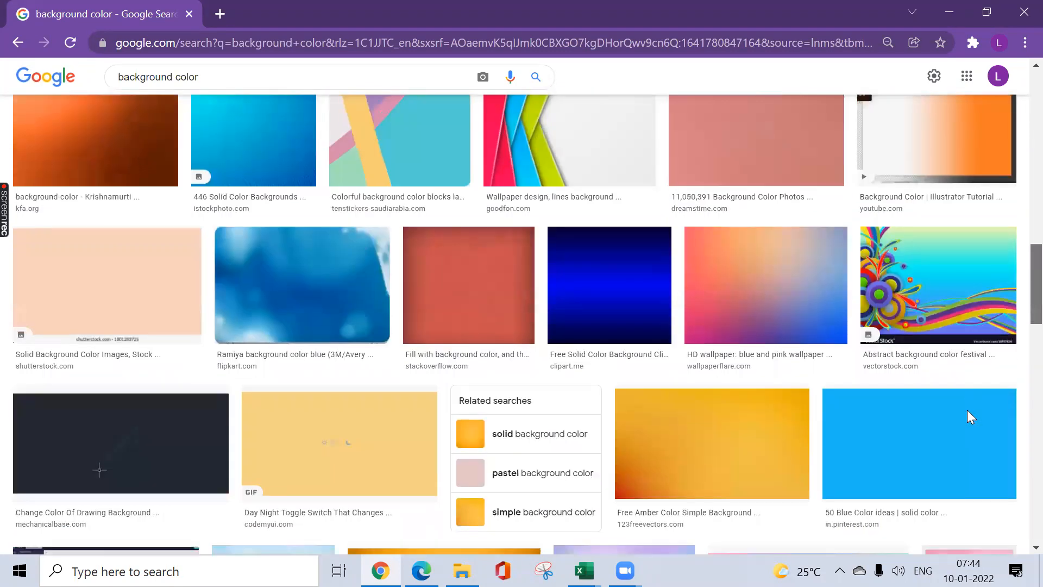
scroll(953, 444, "down", 7)
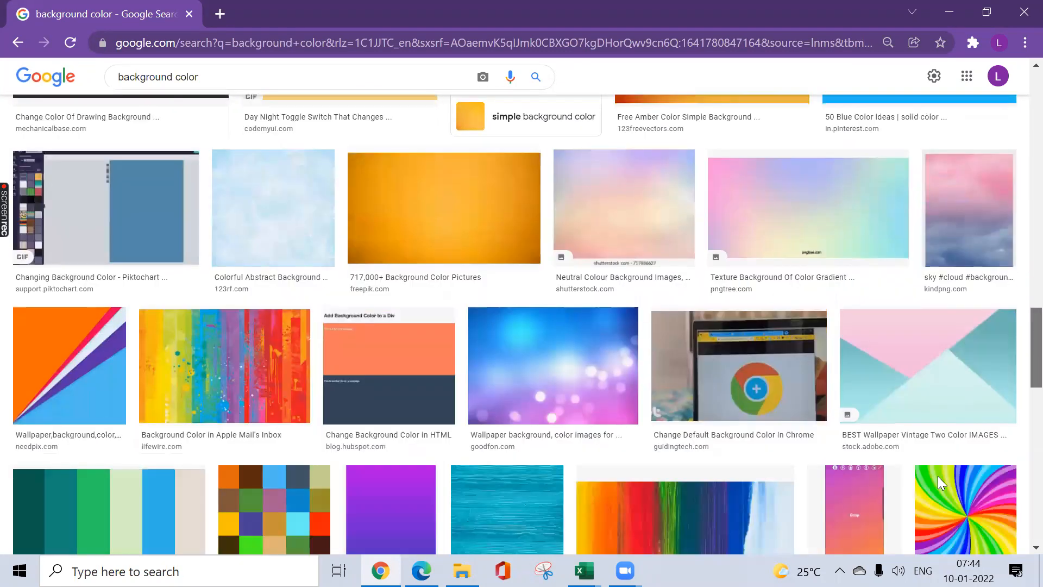
scroll(931, 494, "down", 3)
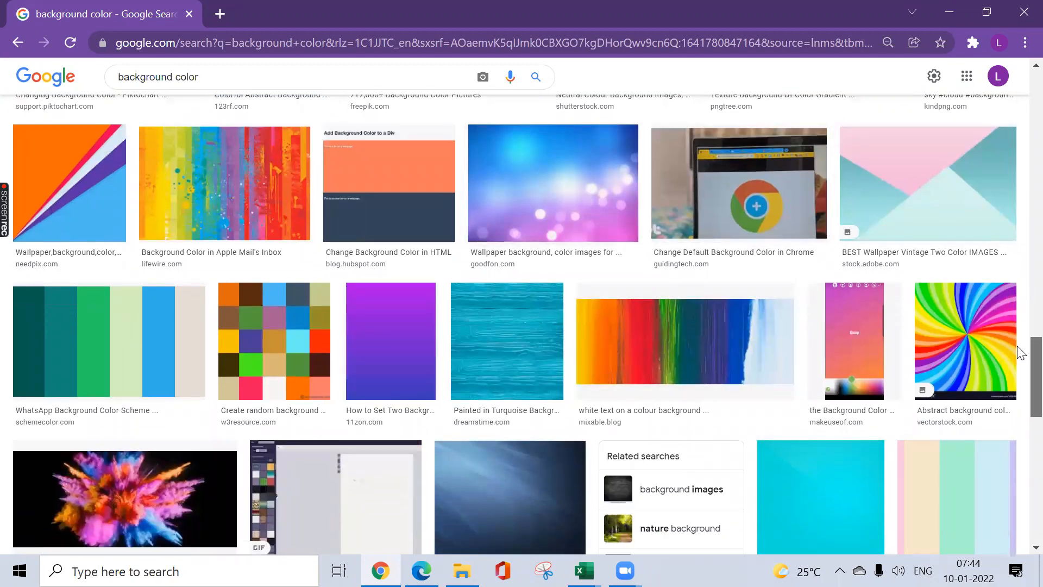
scroll(1018, 347, "down", 8)
scroll(1018, 445, "down", 8)
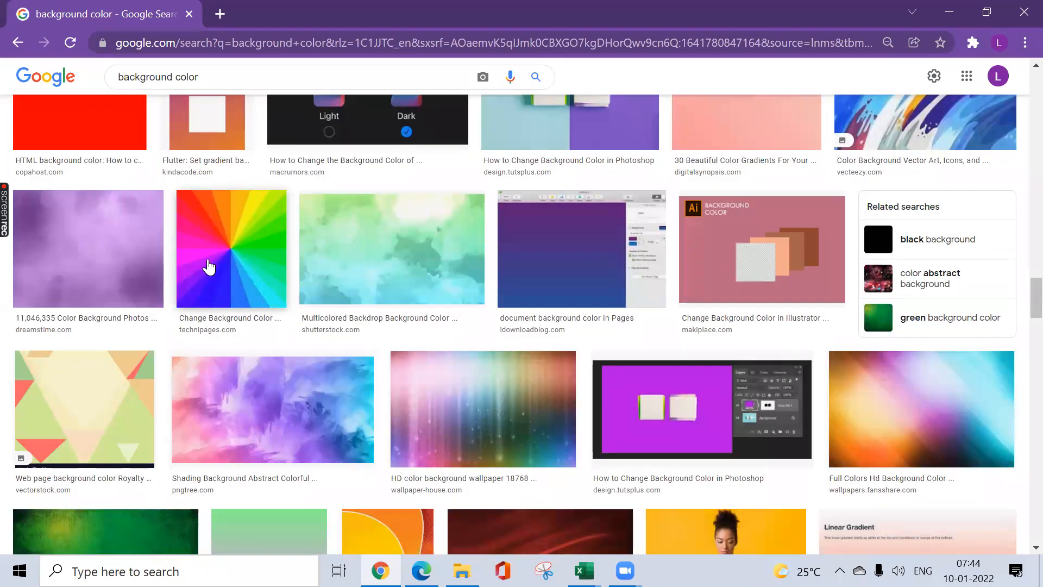
right_click(209, 260)
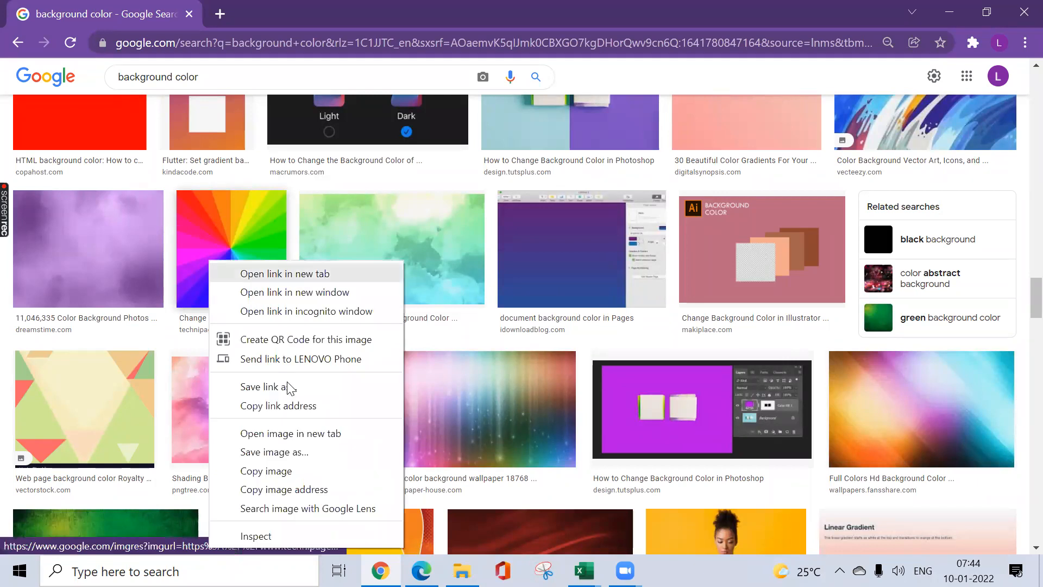
left_click(287, 468)
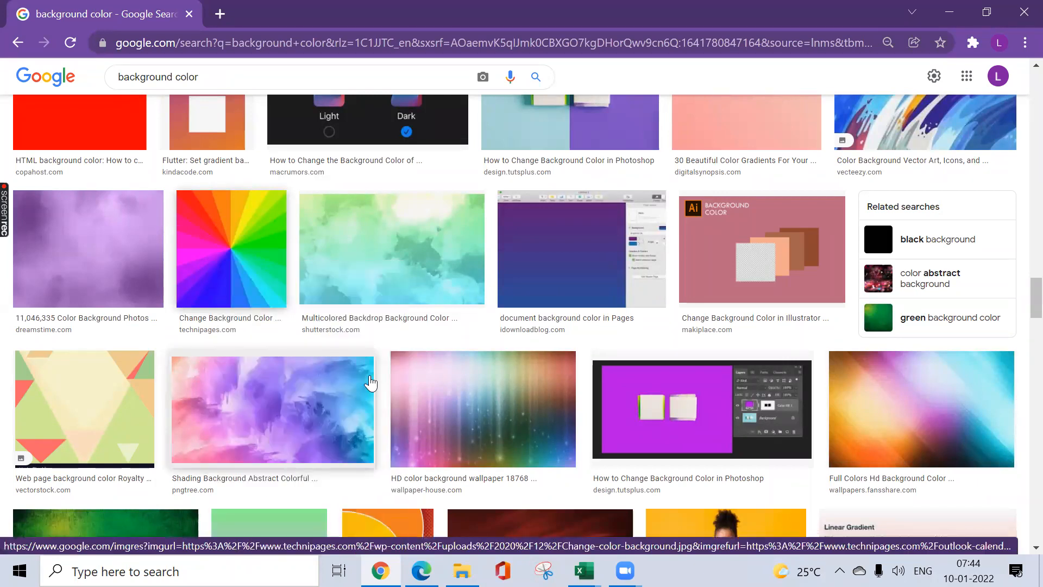
- Switch back to Excel, paste the copied rainbow picture as the fill of the Profit Of Company B columns, and close the formatting pane
key("alt+Tab")
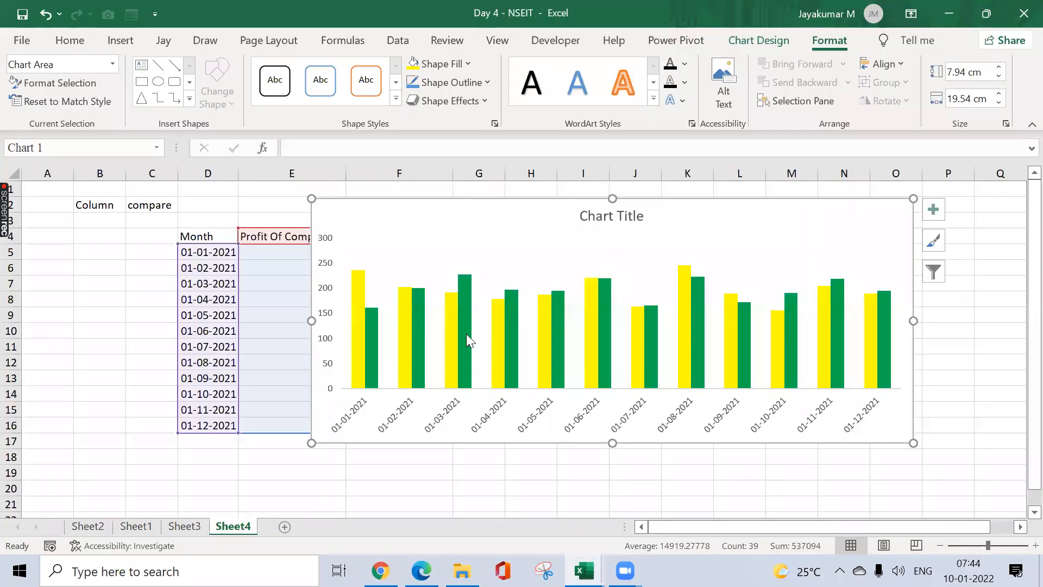
double_click(462, 302)
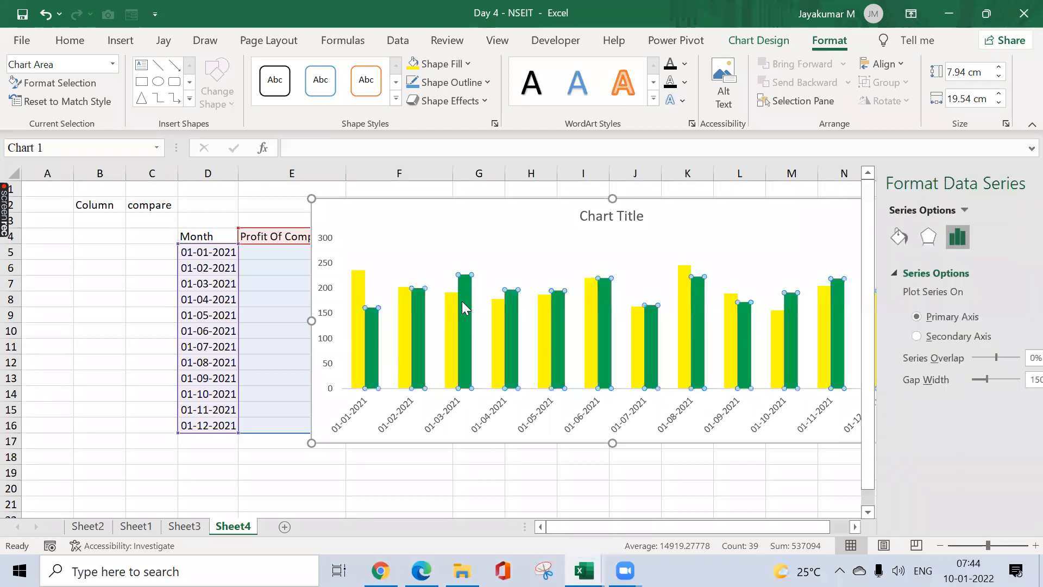
key("ctrl+v")
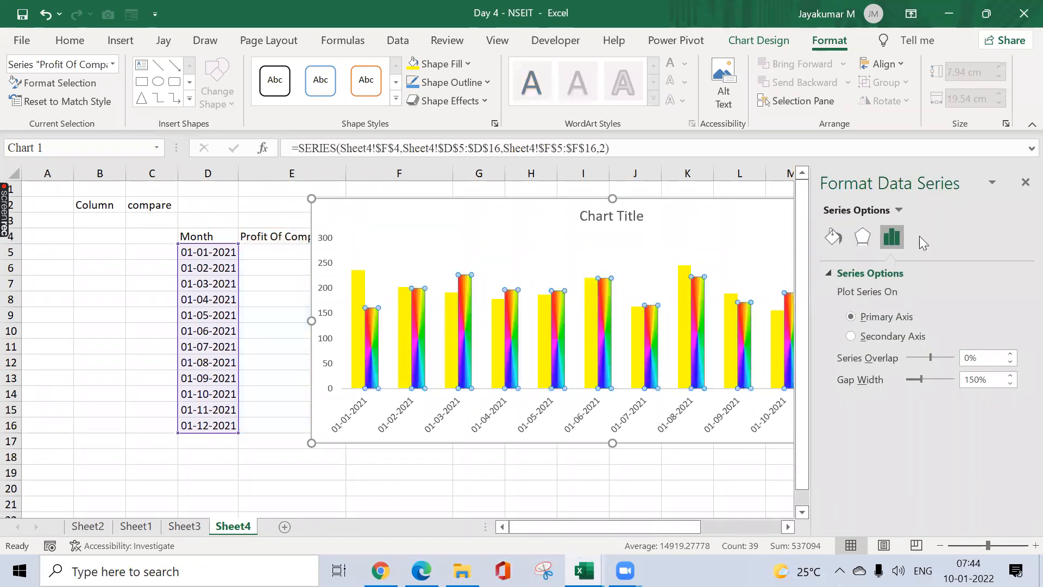
left_click(1025, 181)
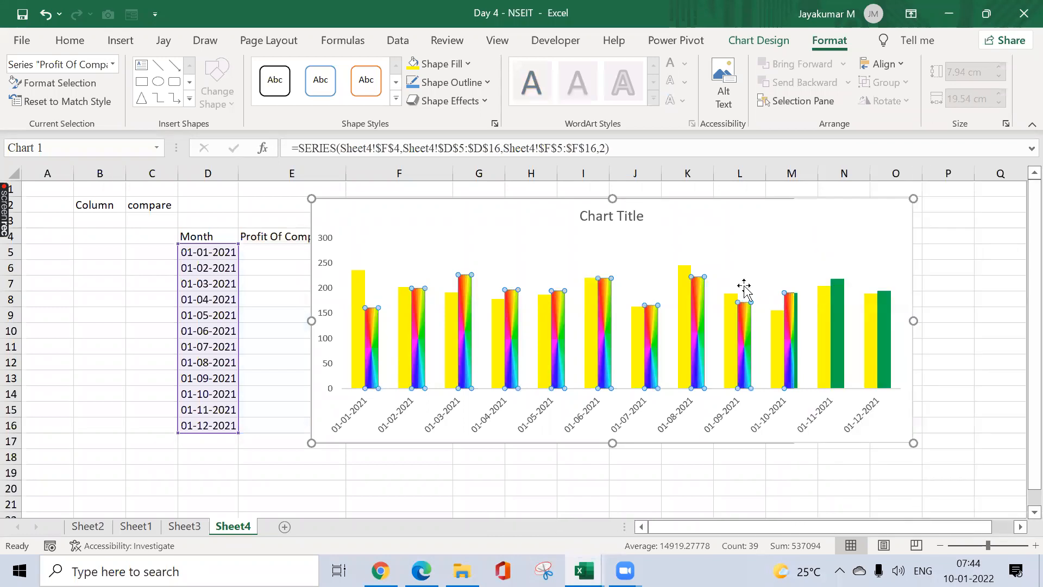
- Deselect the Profit Of Company B columns, switch to Chrome and browse further through the background color image results
left_click(760, 255)
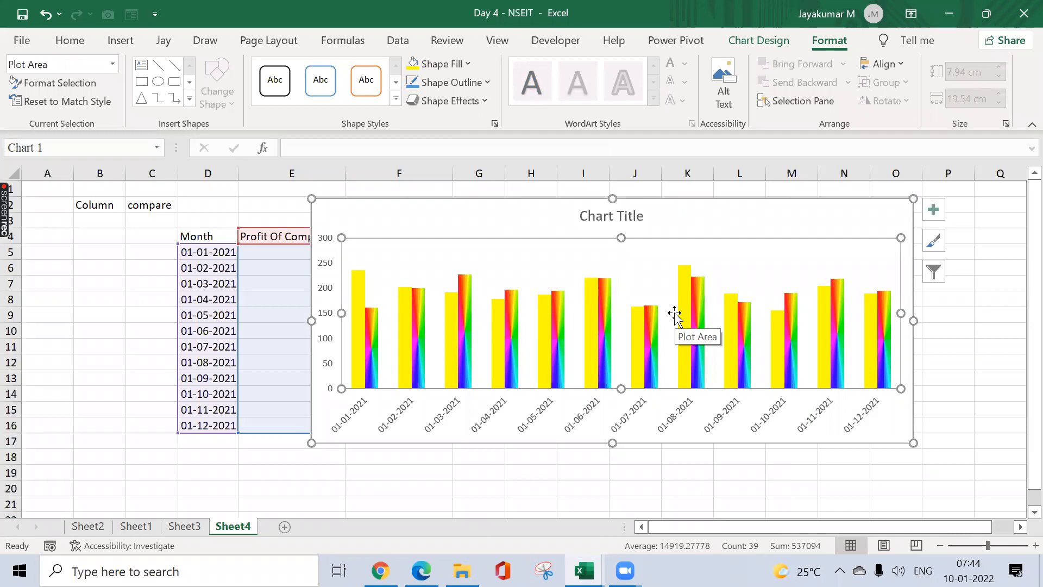
key("alt+Tab")
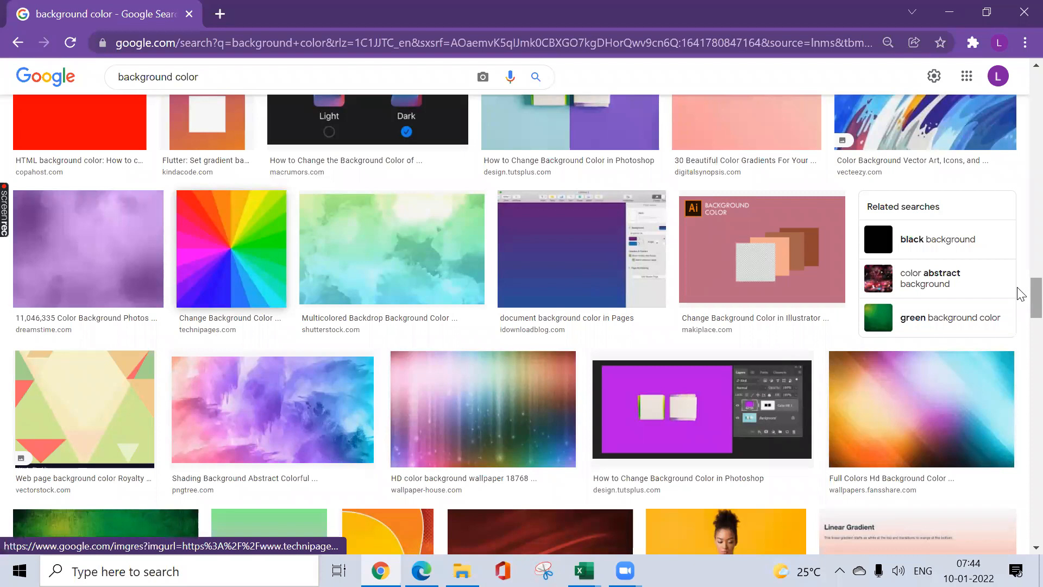
scroll(1020, 305, "down", 7)
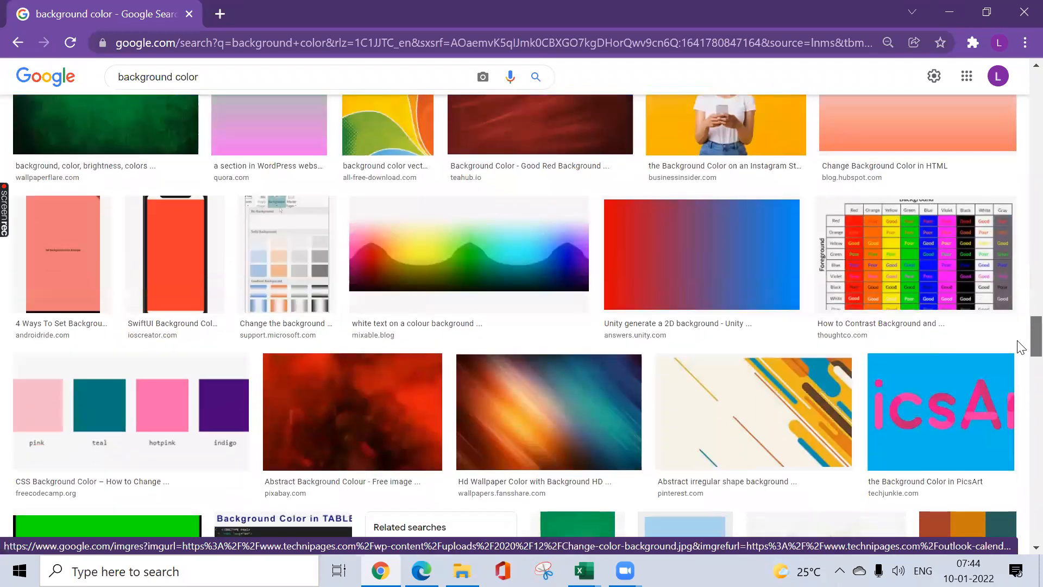
scroll(1020, 347, "down", 4)
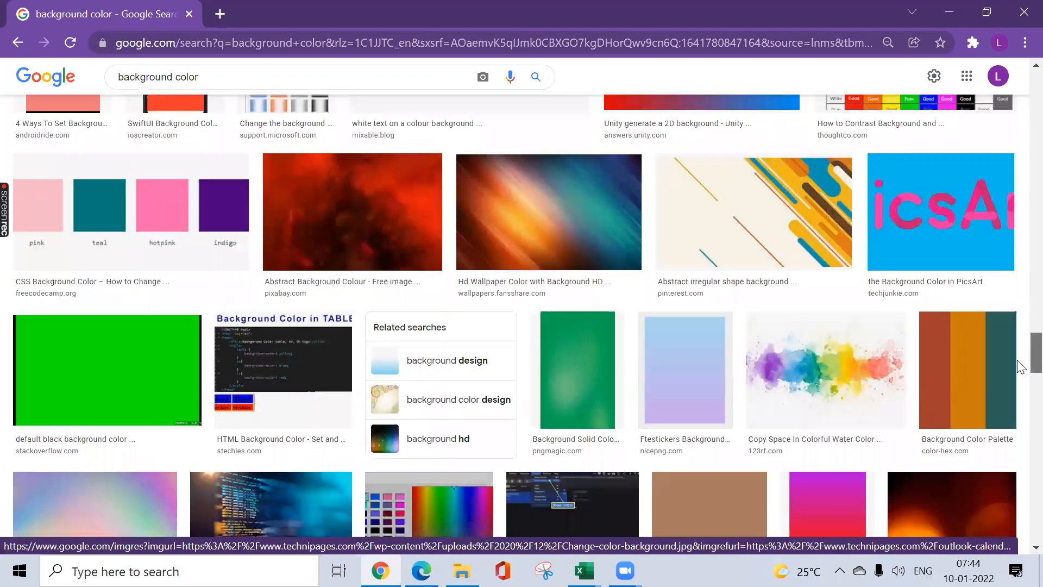
scroll(1020, 367, "down", 3)
left_click(239, 77)
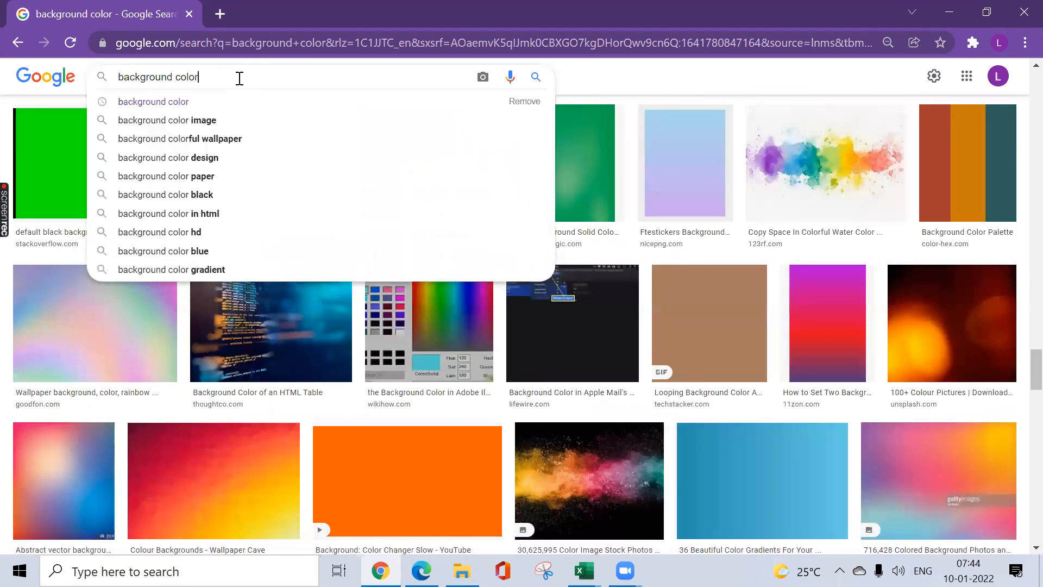
- Search Google for "adobe color" in a new tab, open the Adobe Color wheel page and view its palette and RGB values
left_click(220, 14)
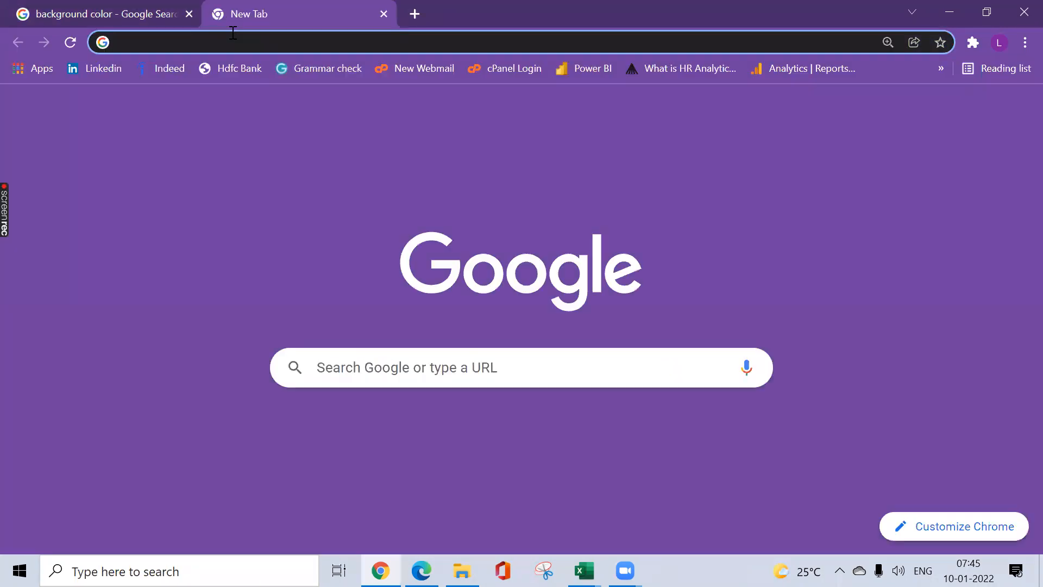
type("abo")
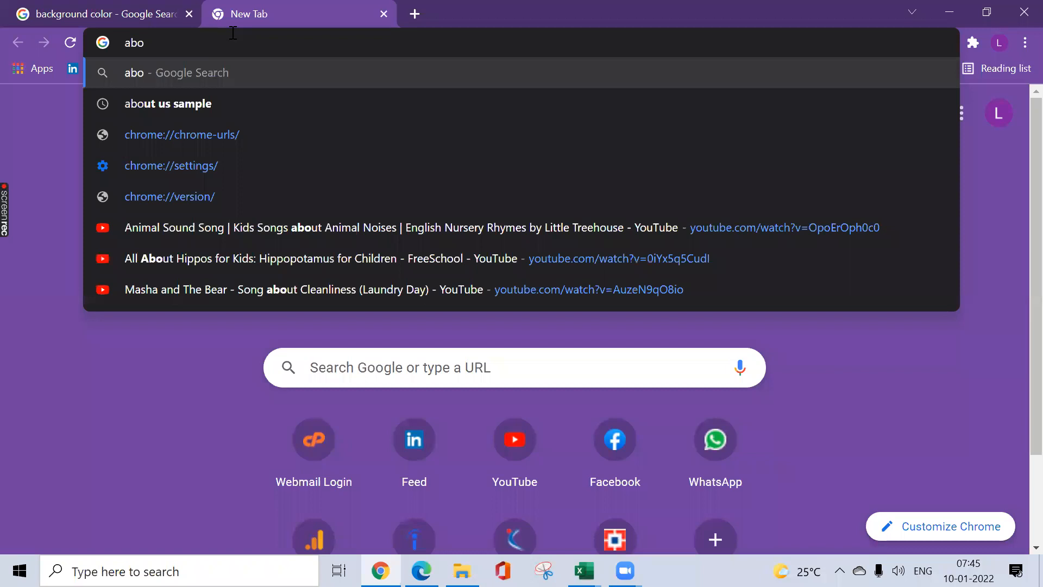
type("de")
key("Down")
key("Return")
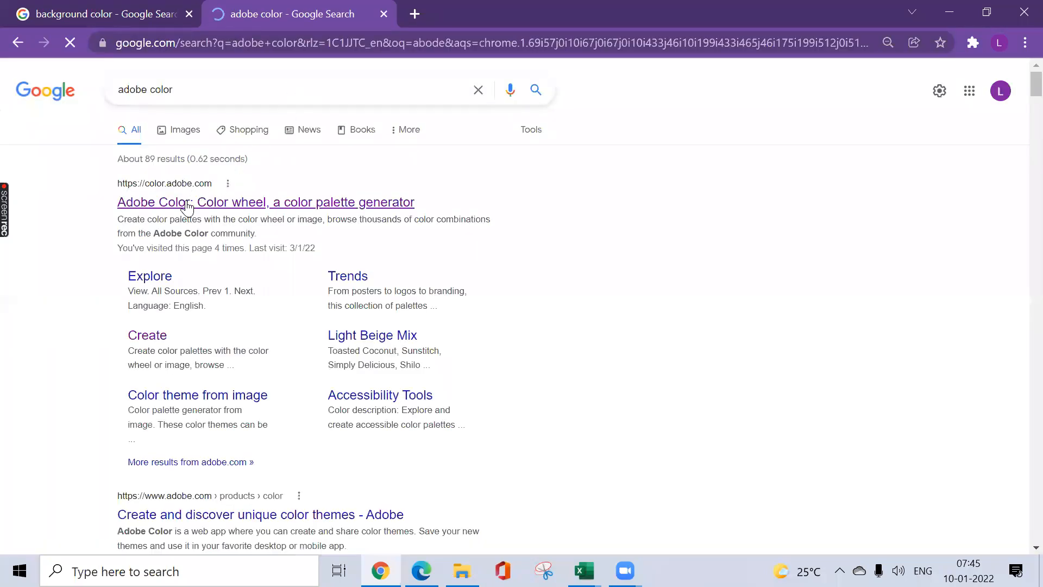
left_click(186, 204)
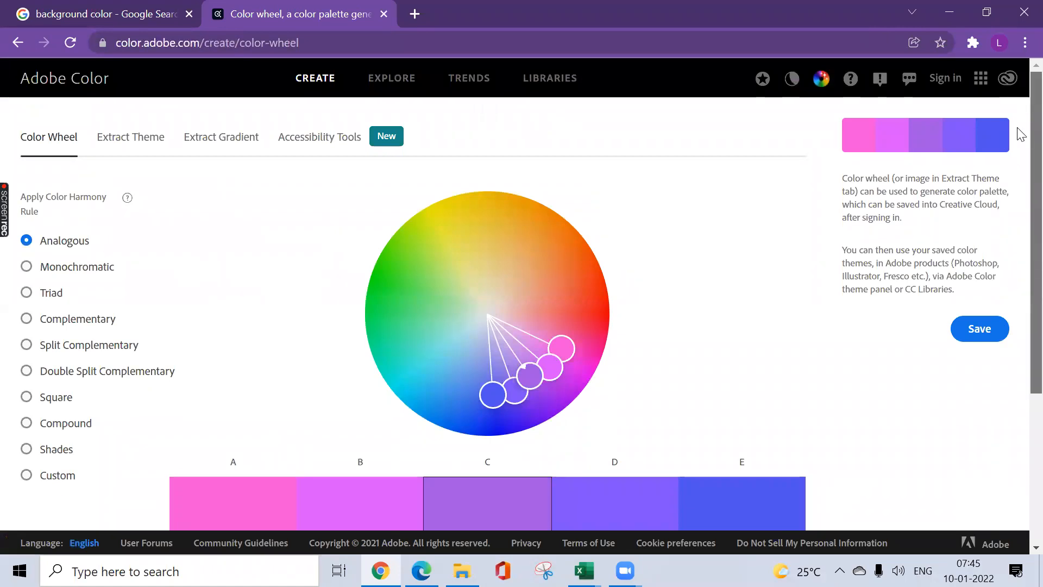
scroll(1018, 135, "down", 4)
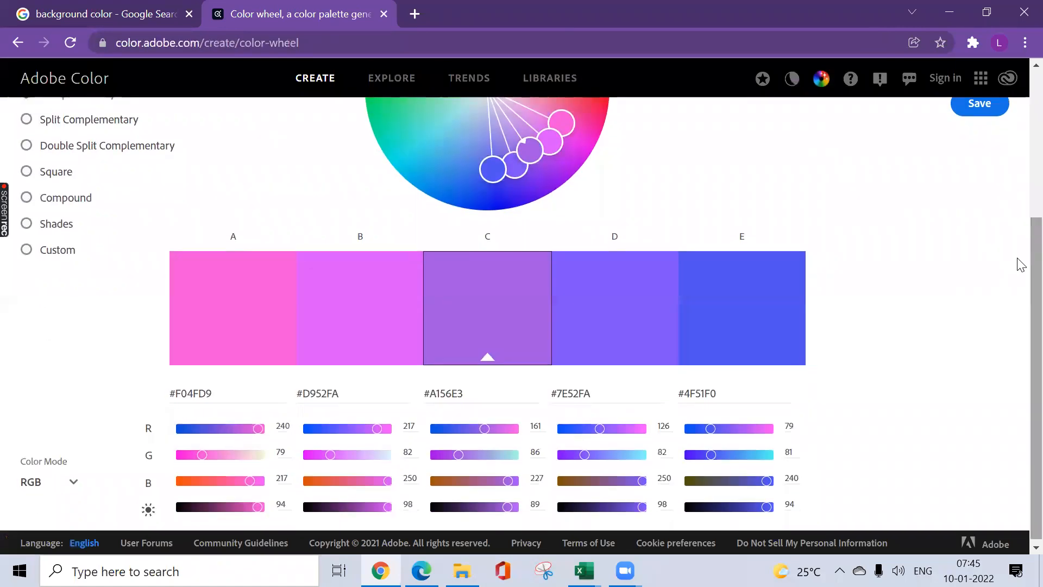
left_click_drag(1018, 258, 1018, 303)
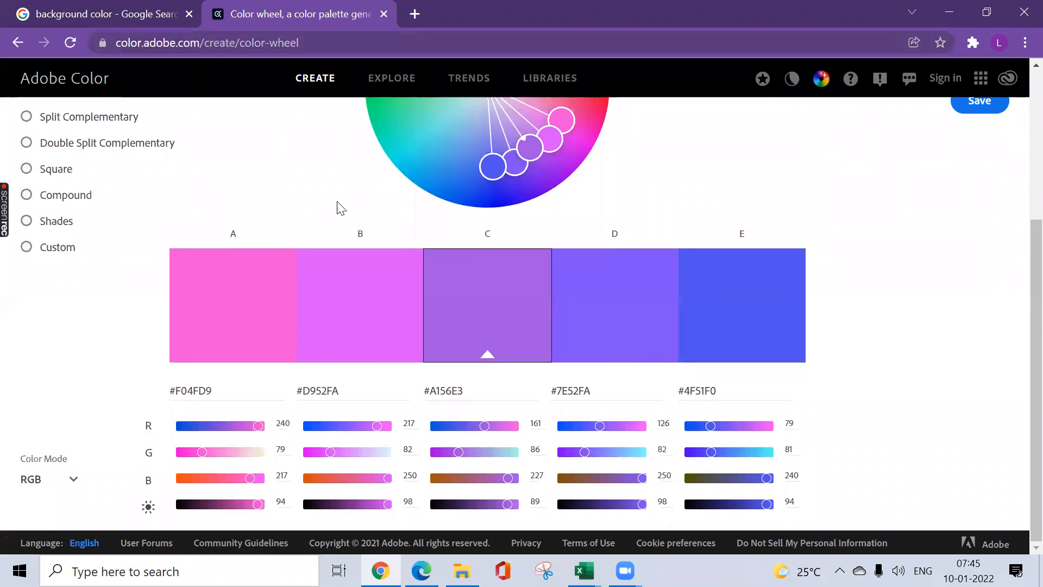
- Switch back to Excel and select the whole chart area of the profit comparison chart
key("alt+Tab")
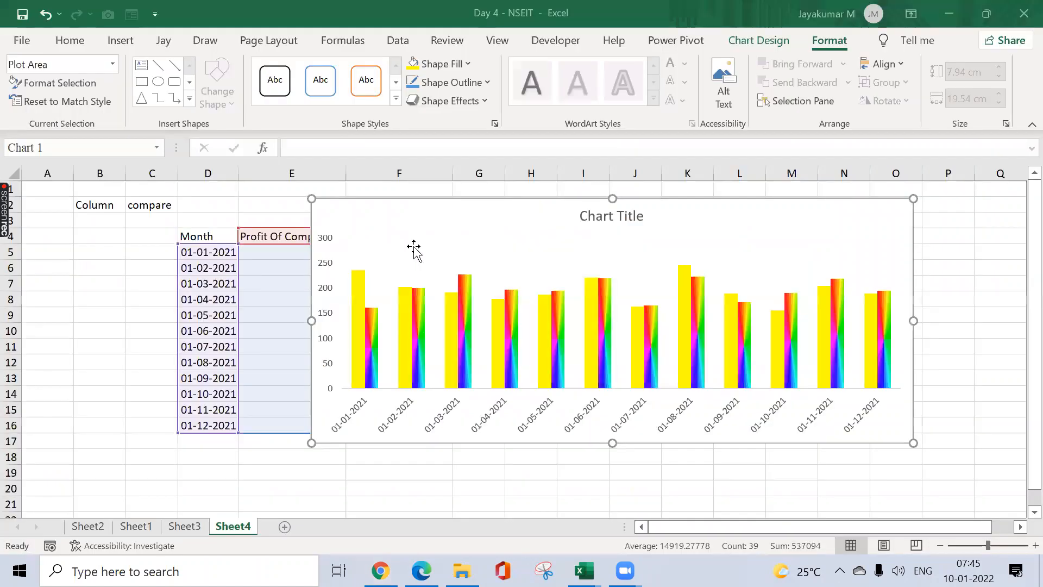
left_click(542, 222)
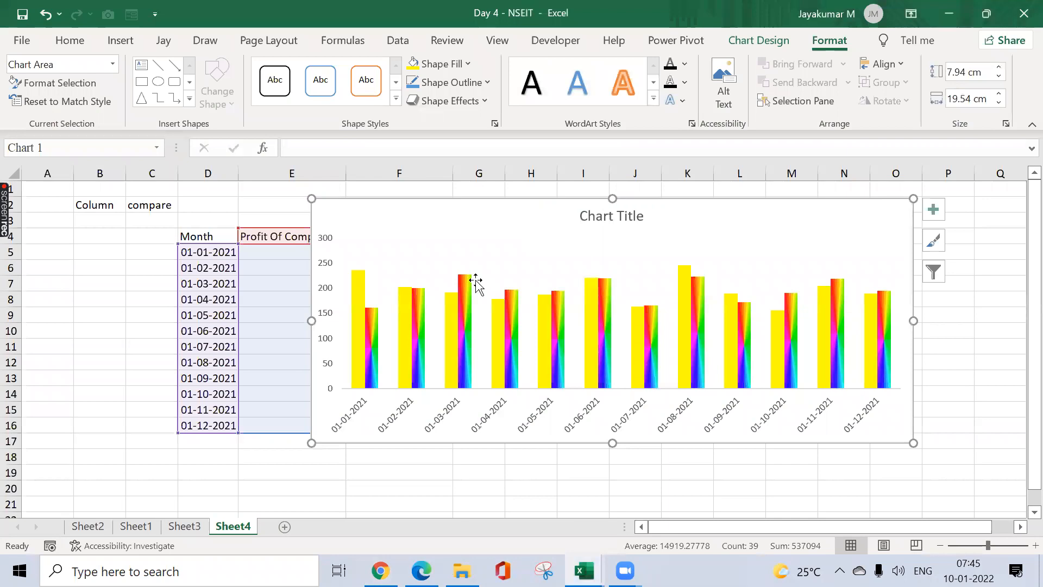
mouse_move(408, 297)
- Switch to Chrome and copy the red-to-yellow "Colour Backgrounds - Wallpaper Cave" picture from the background color image results
key("alt+Tab")
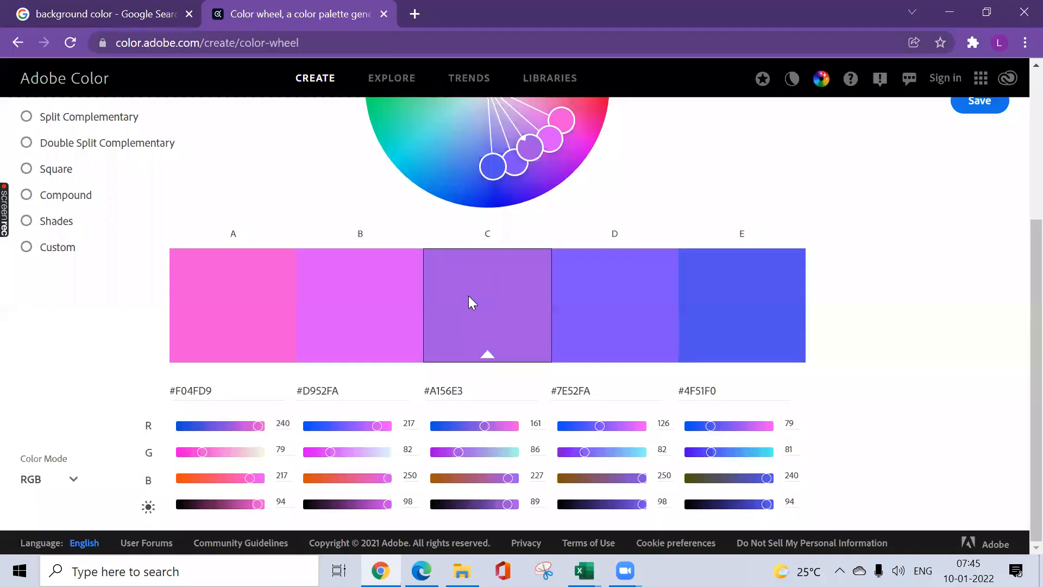
left_click(130, 8)
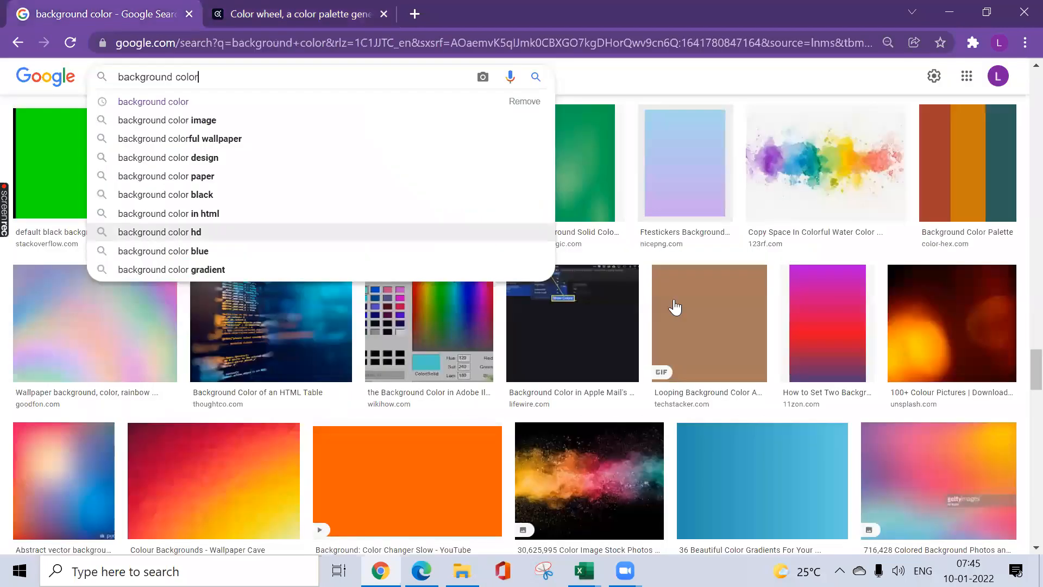
right_click(238, 476)
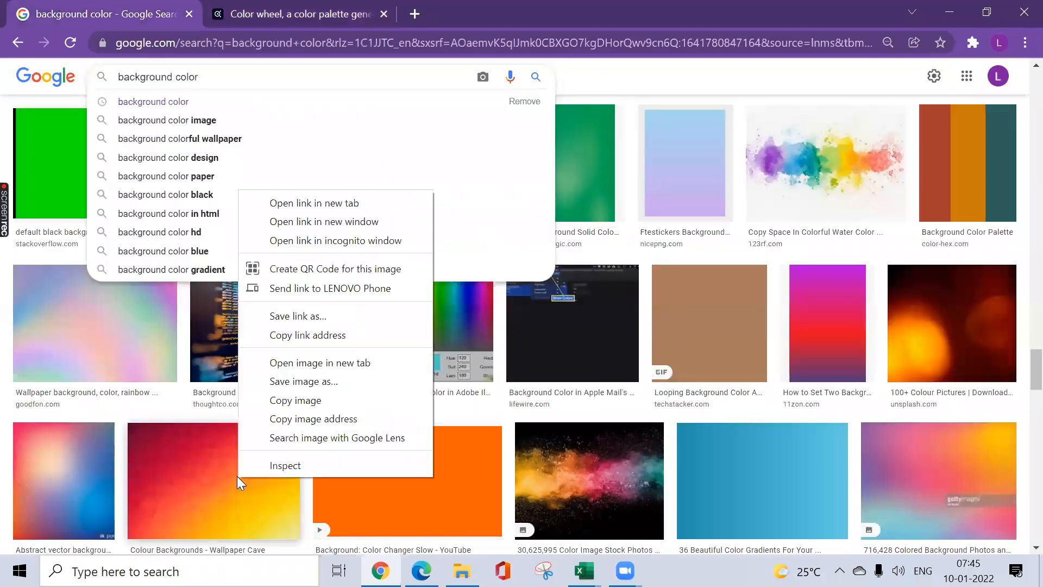
left_click(298, 401)
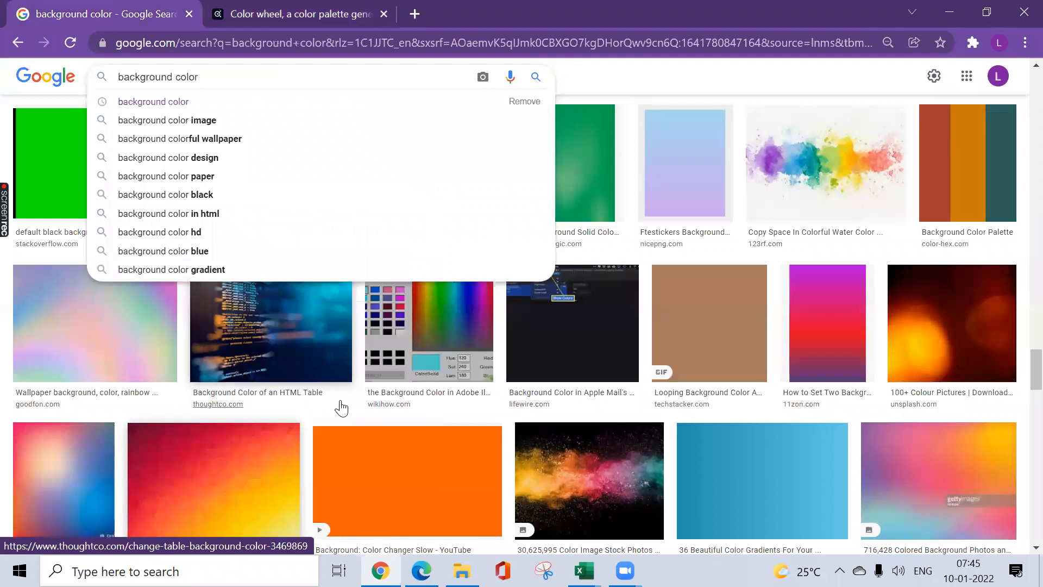
- Switch to Excel and paste the copied red-to-yellow gradient picture as the fill of the Profit Of Company A columns in the chart
key("alt+Tab")
left_click(355, 309)
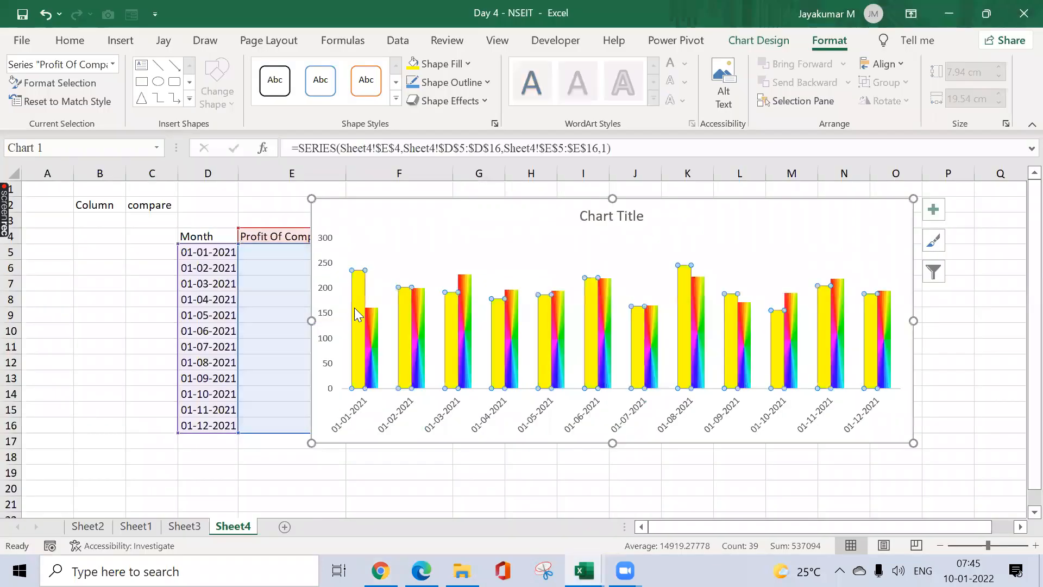
key("ctrl+v")
left_click(430, 260)
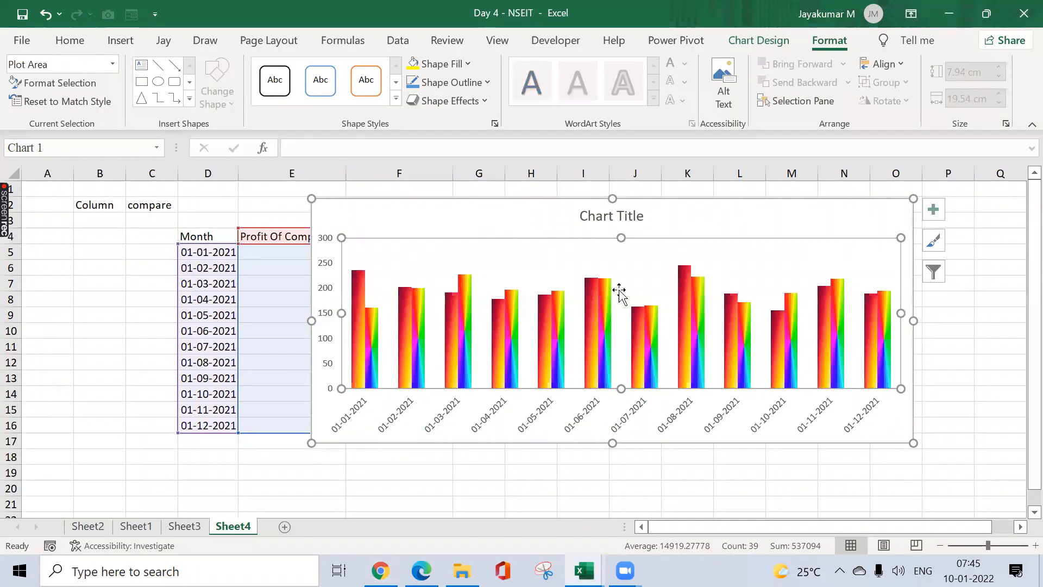
- Delete the chart title from the column chart on Sheet4
left_click(499, 224)
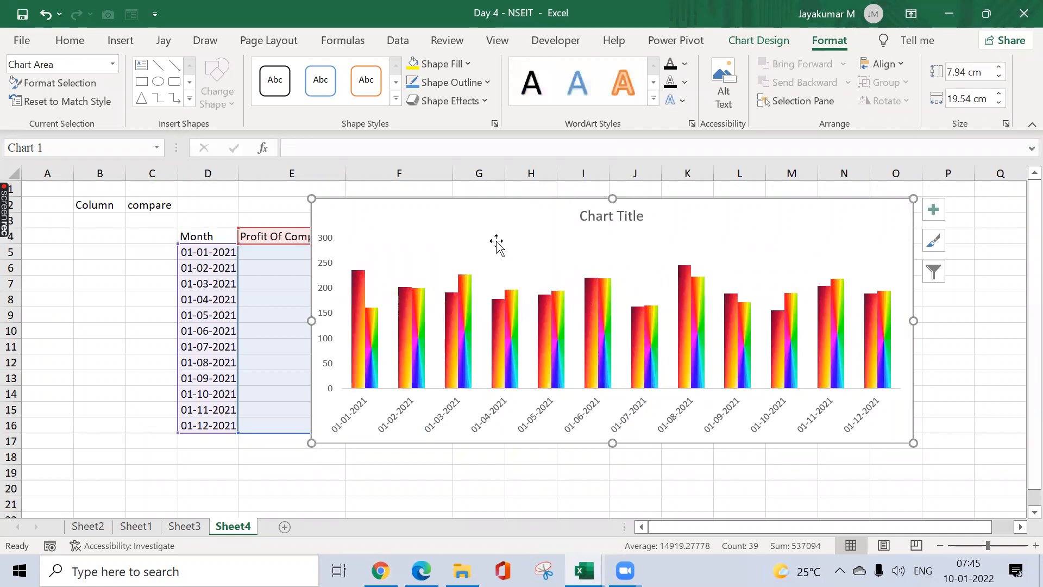
left_click(591, 218)
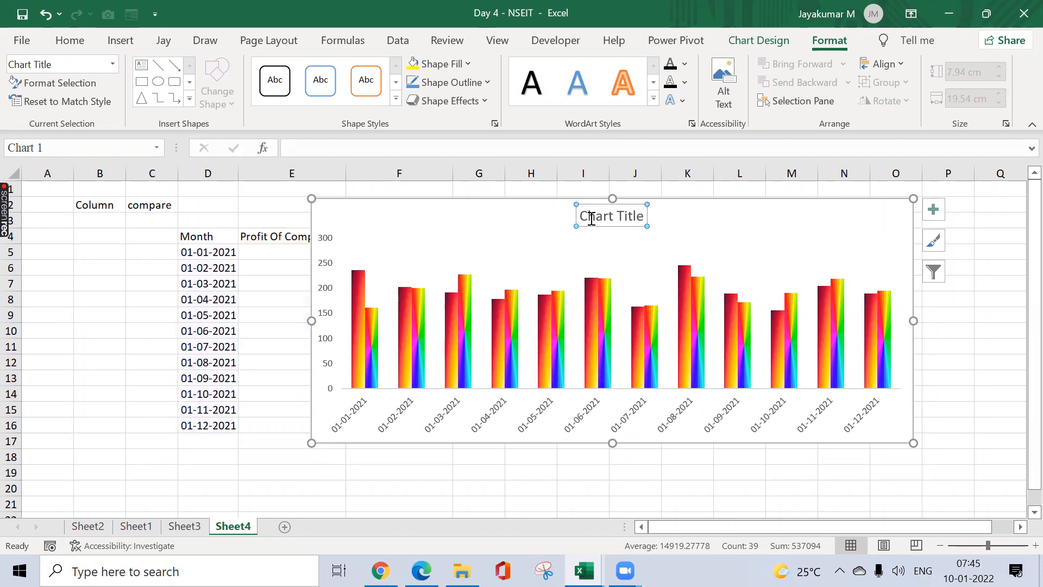
key("Delete")
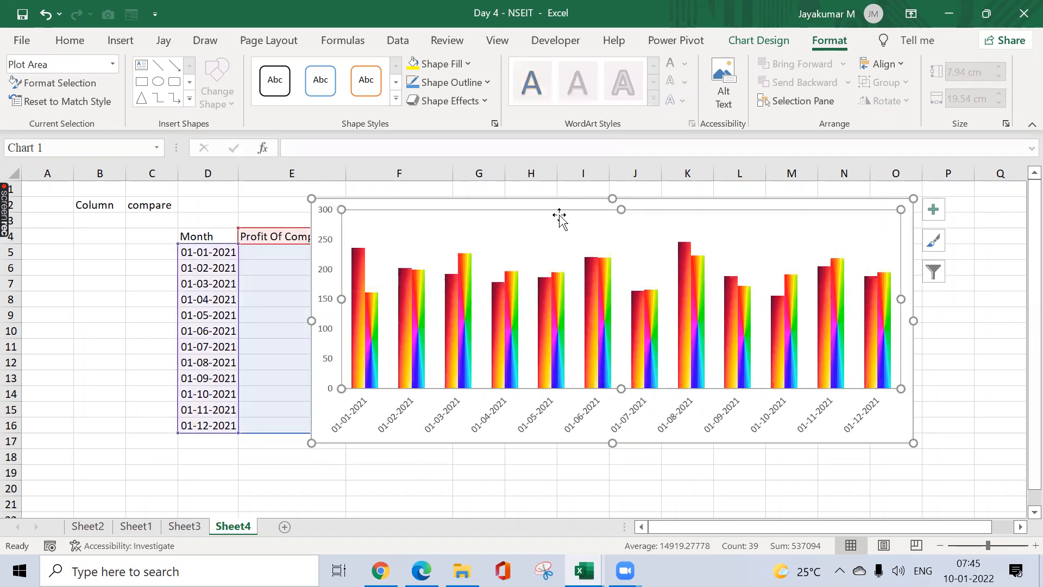
left_click(472, 65)
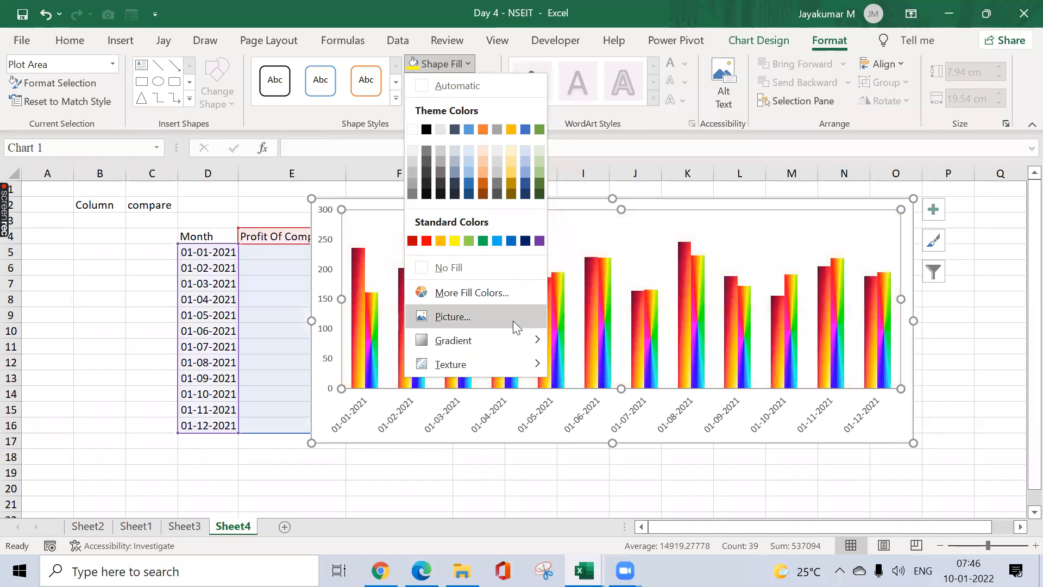
left_click(512, 320)
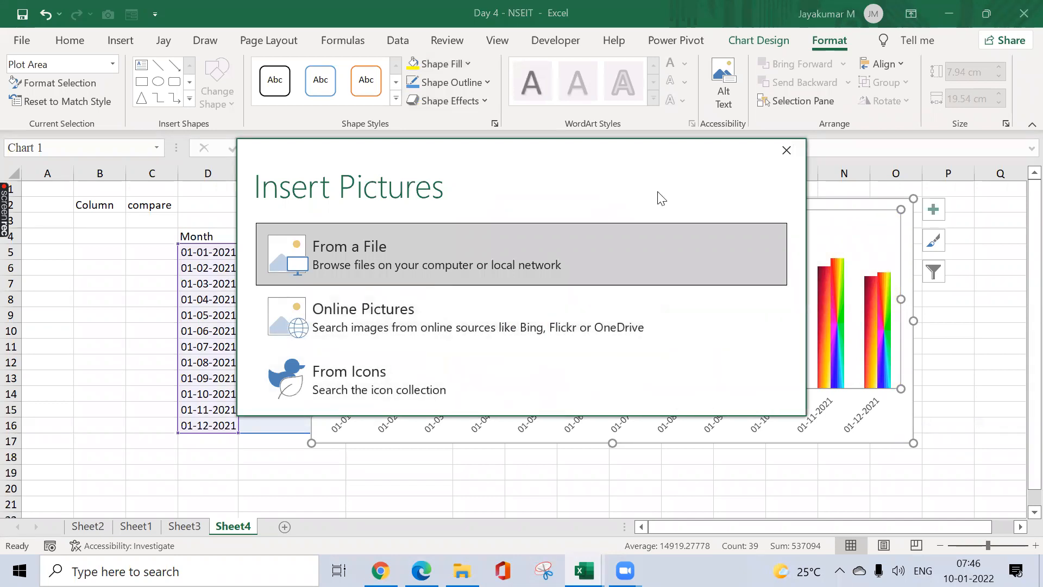
left_click(786, 148)
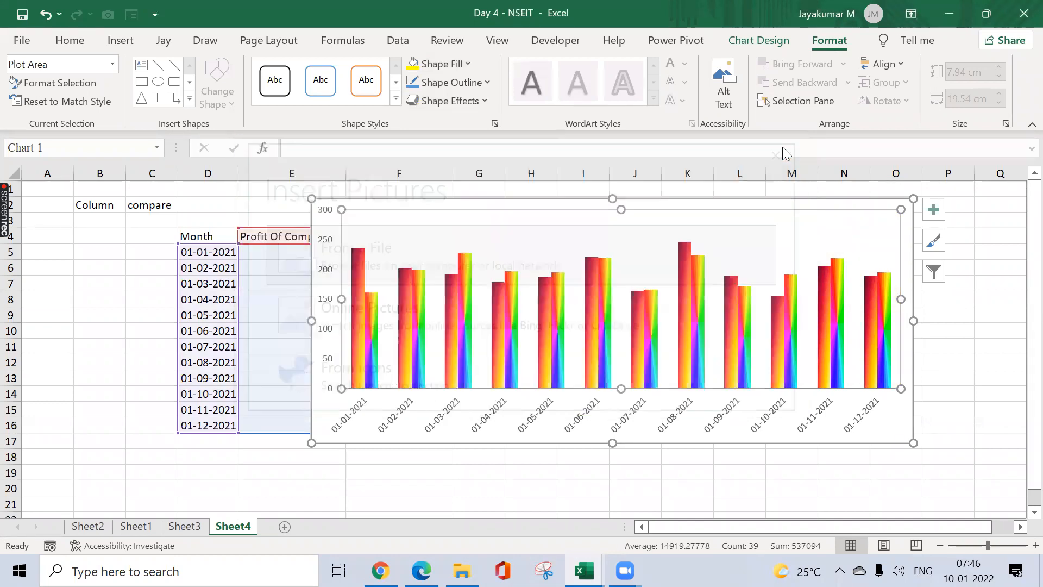
left_click(491, 85)
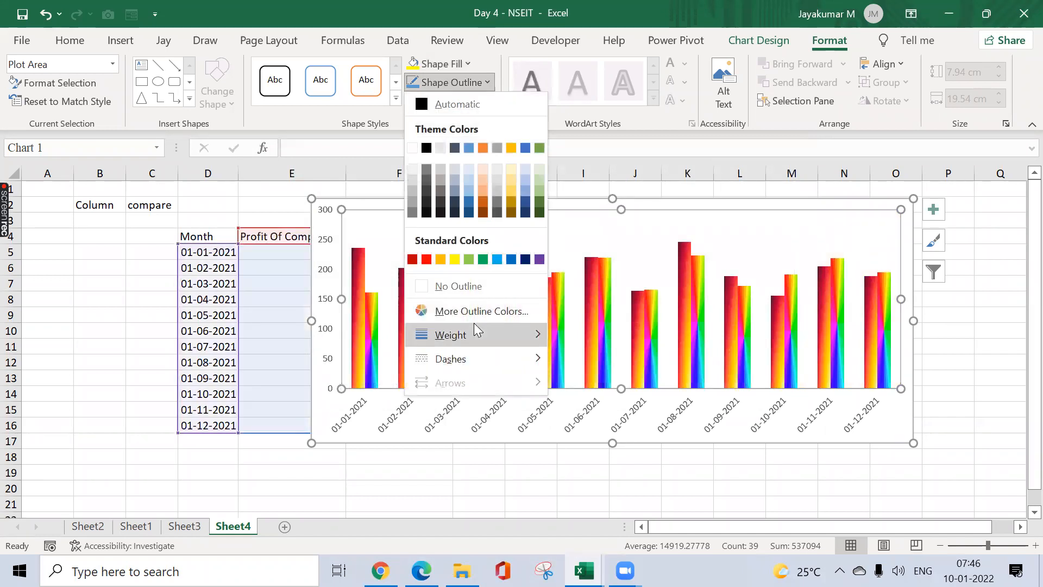
left_click(575, 218)
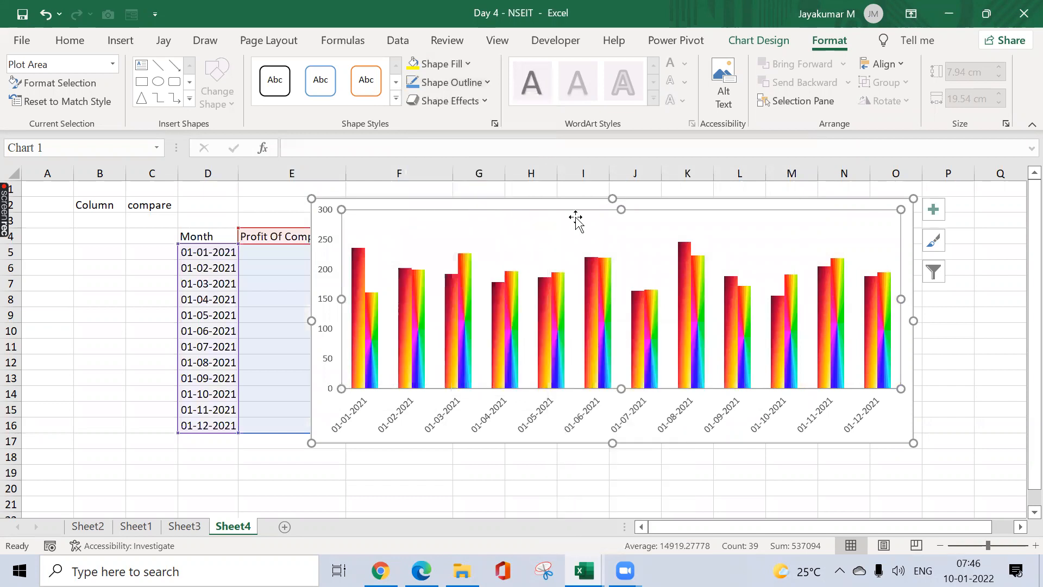
- Start a picture fill for the plot area from online pictures and search for "back ground colour"
left_click(469, 65)
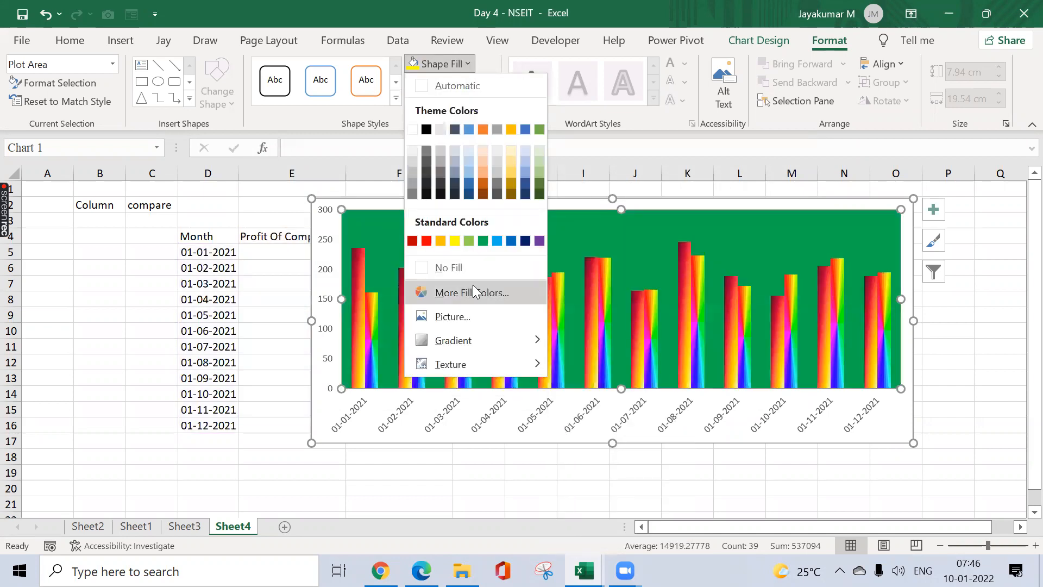
left_click(468, 313)
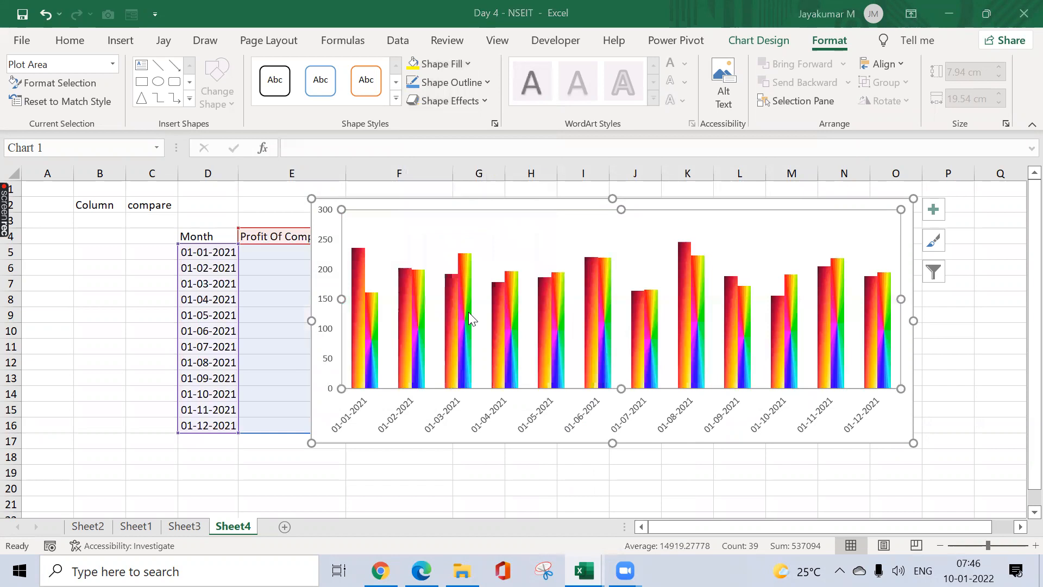
left_click(414, 307)
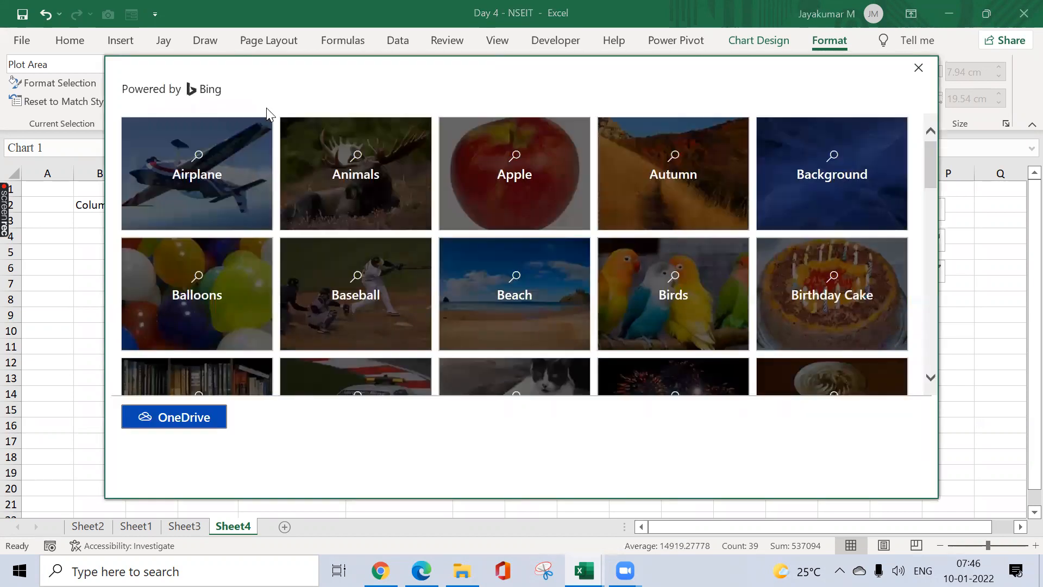
left_click(217, 160)
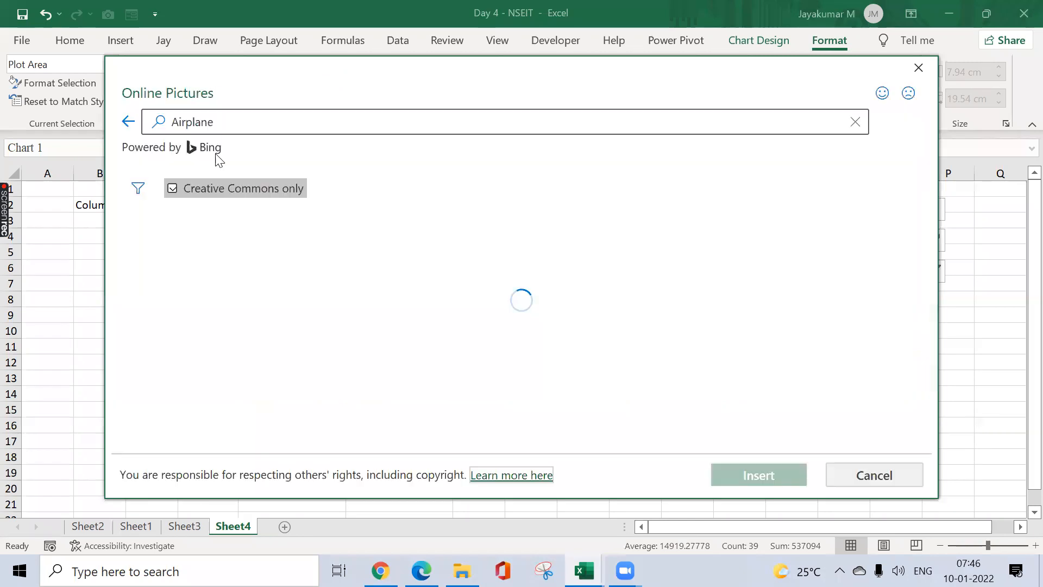
double_click(221, 124)
type("back ground")
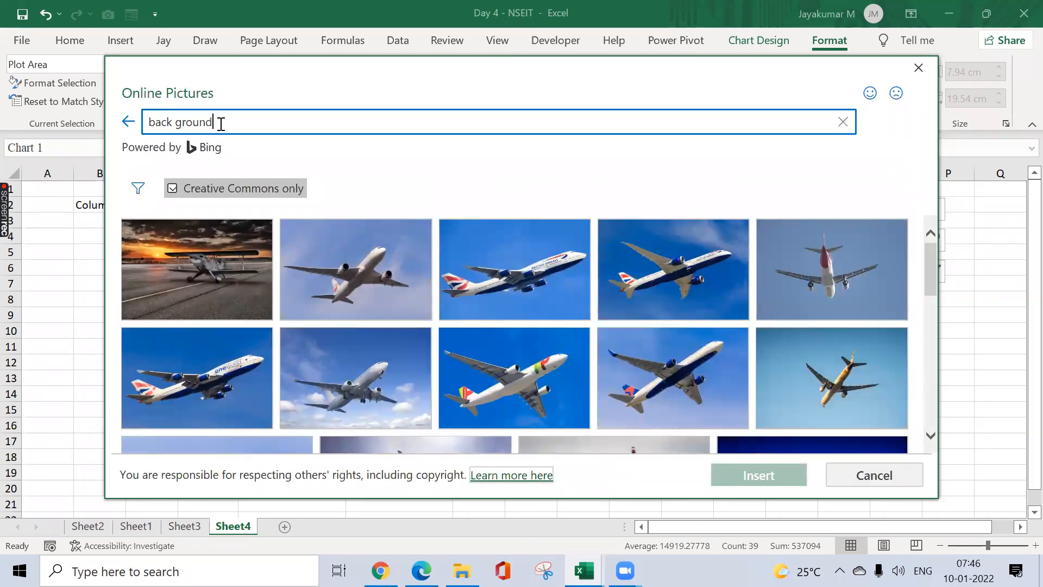
type(" colour")
key("Return")
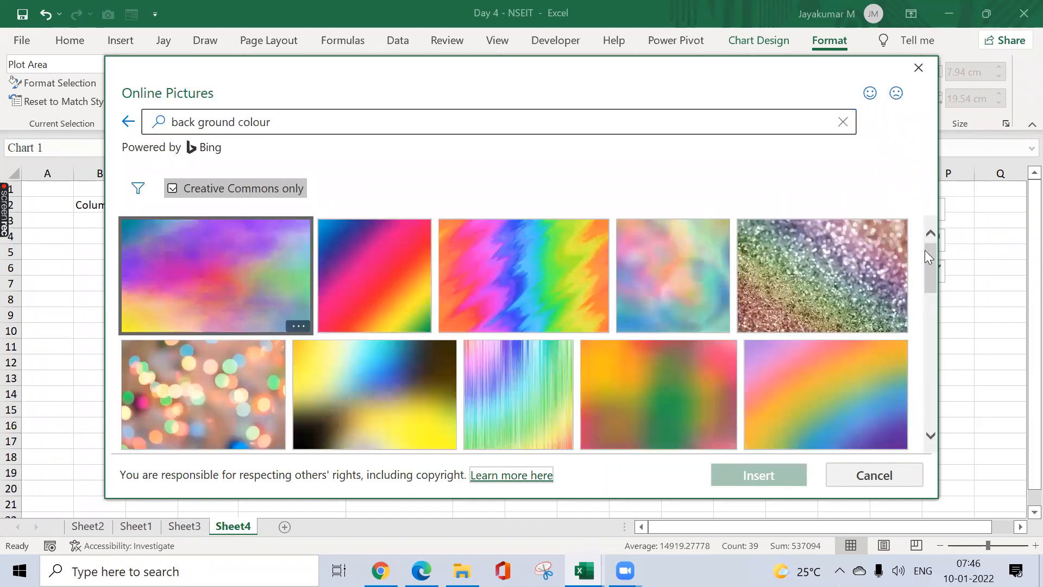
- Insert a yellow-orange background picture from the search results as the plot area's fill
left_click_drag(928, 252, 941, 286)
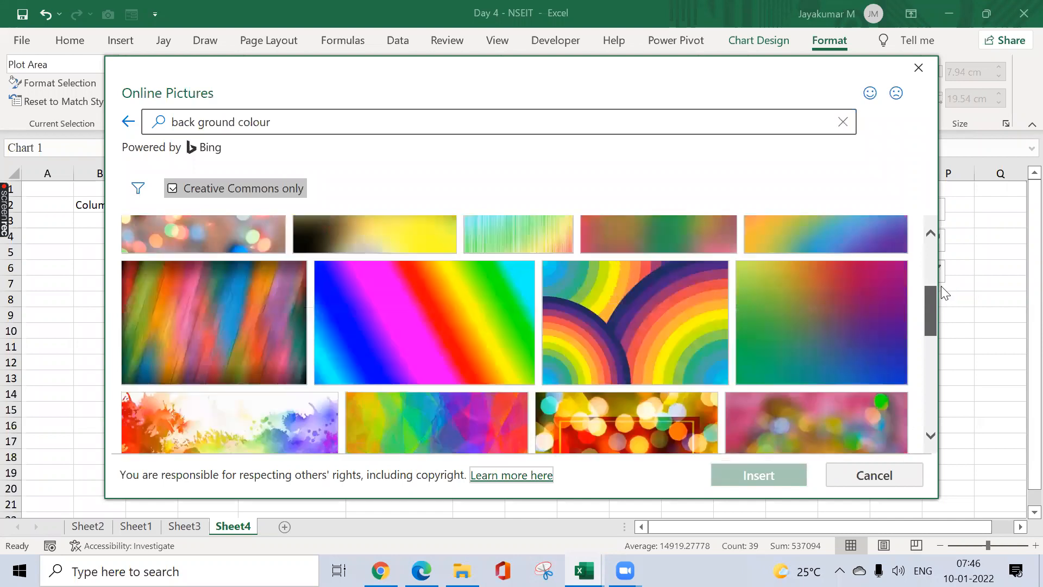
left_click_drag(964, 364, 967, 373)
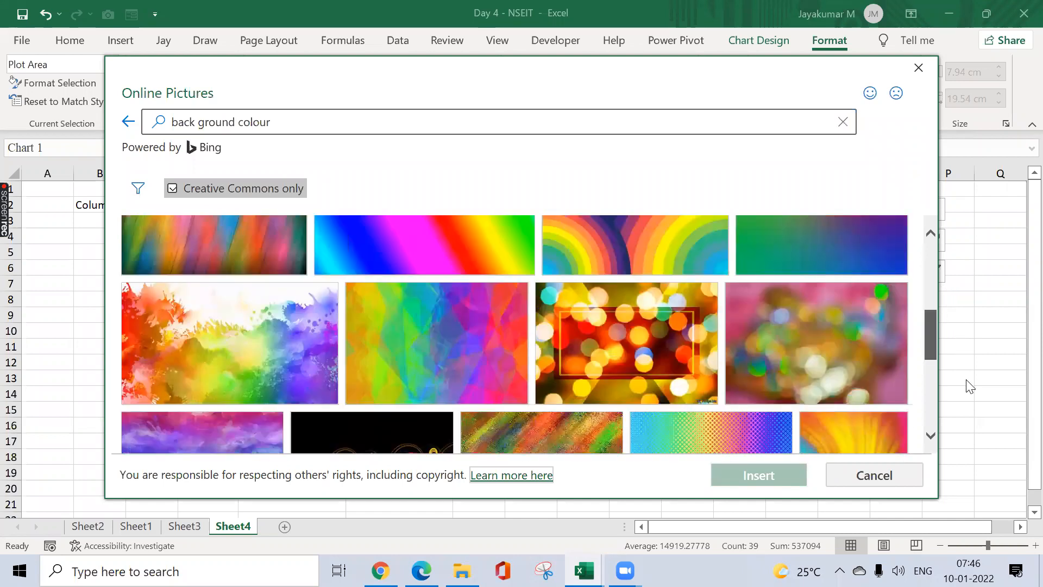
scroll(415, 316, "down", 4)
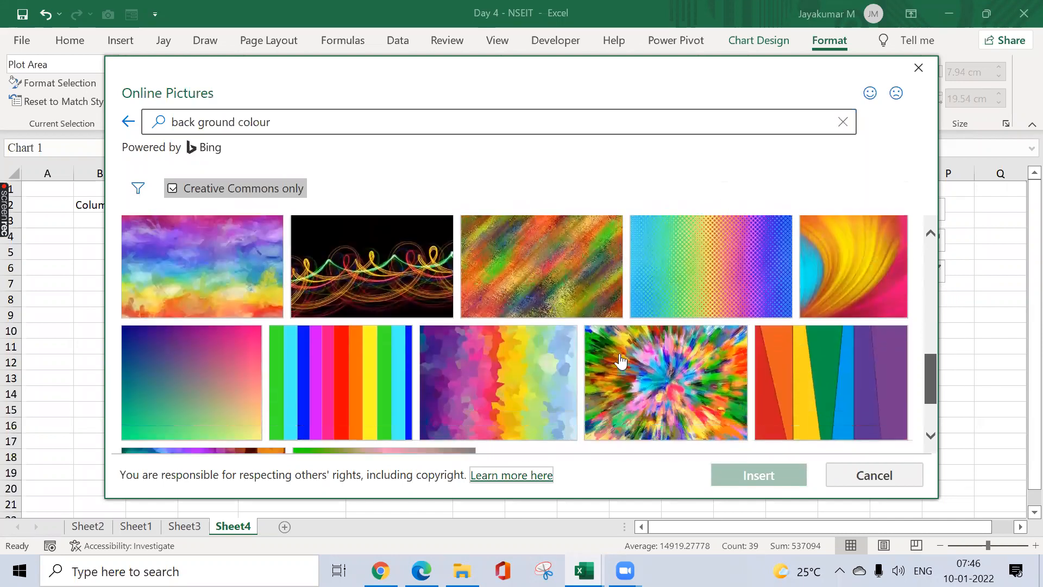
scroll(744, 474, "down", 1)
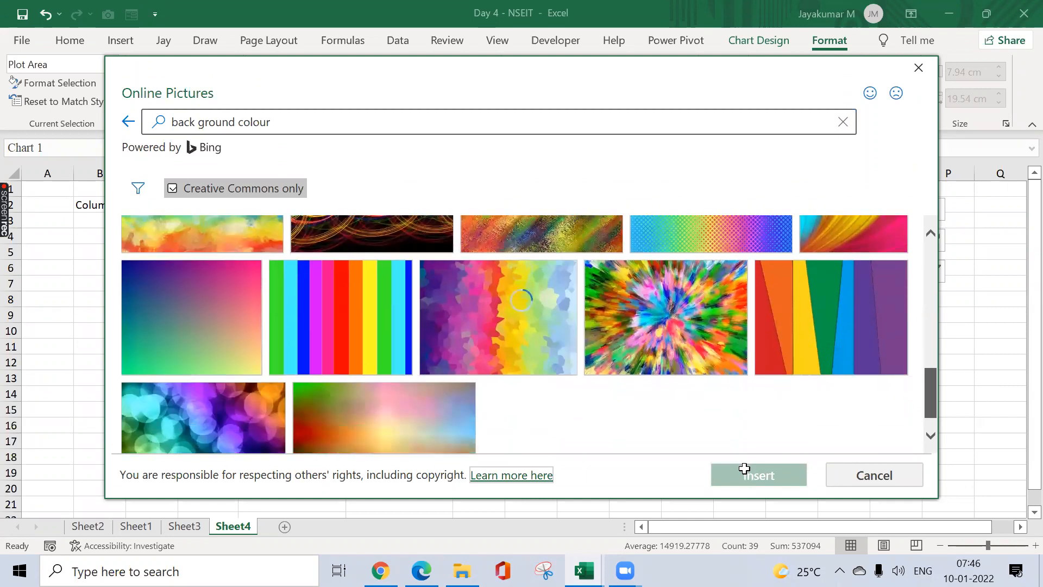
double_click(602, 280)
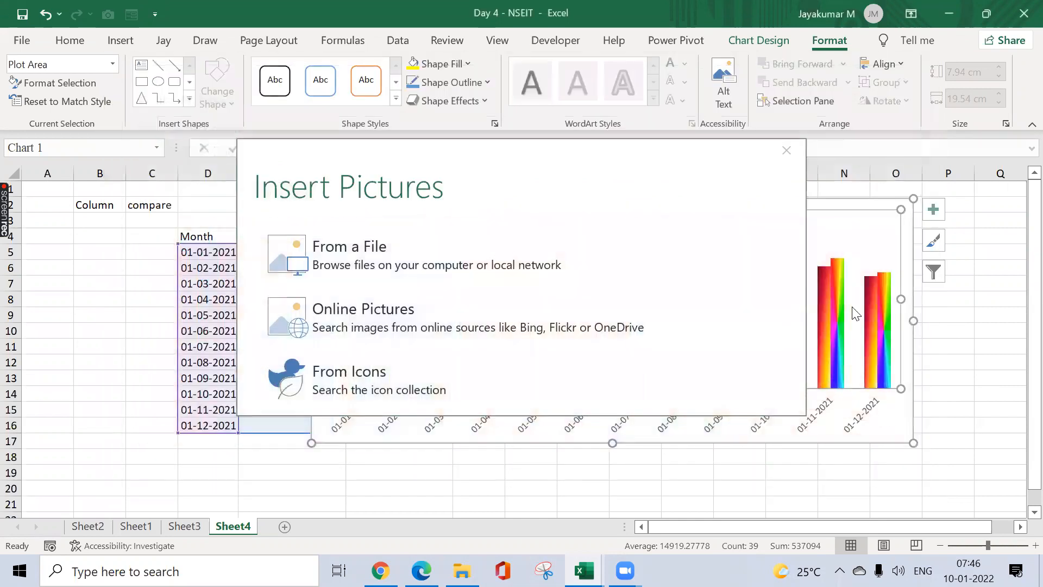
- Resize the chart to about 10.11 cm high and 18.03 cm wide
left_click_drag(915, 441, 832, 496)
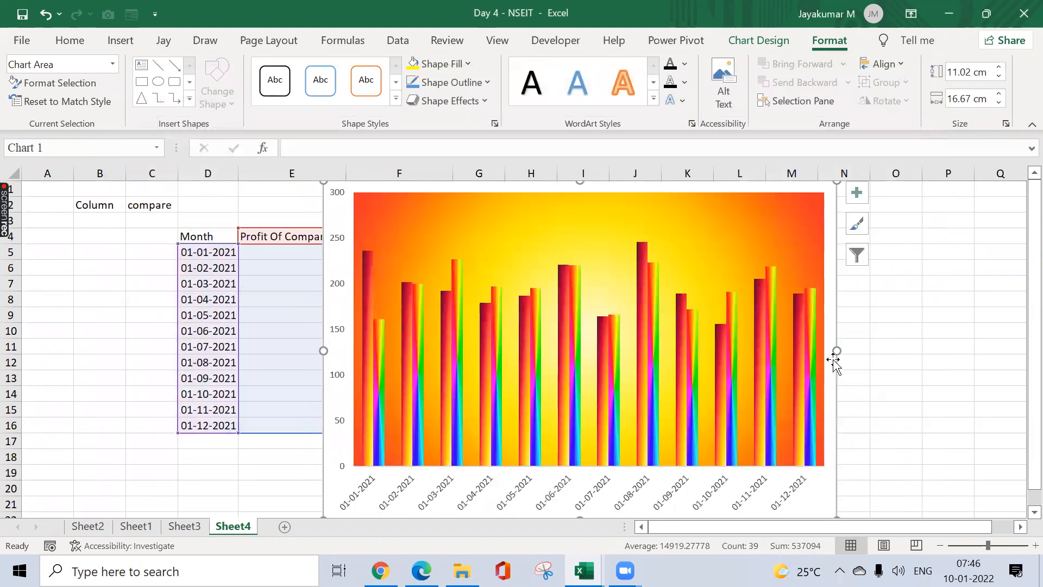
left_click_drag(834, 184, 837, 209)
left_click_drag(838, 365, 879, 361)
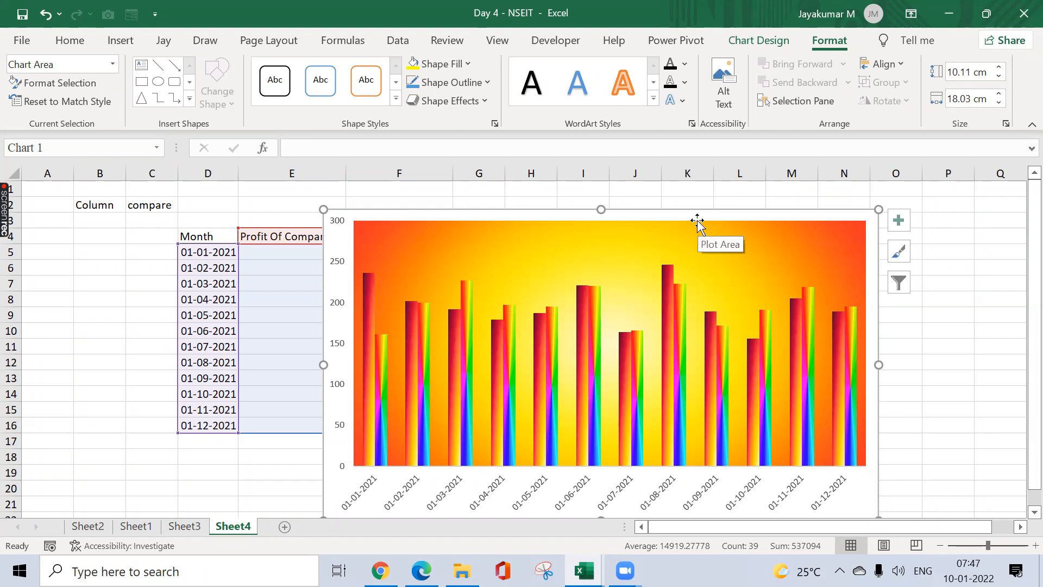
- Launch PowerPoint with the run command powerpnt and create a blank presentation
key("super+r")
type("po")
key("Down")
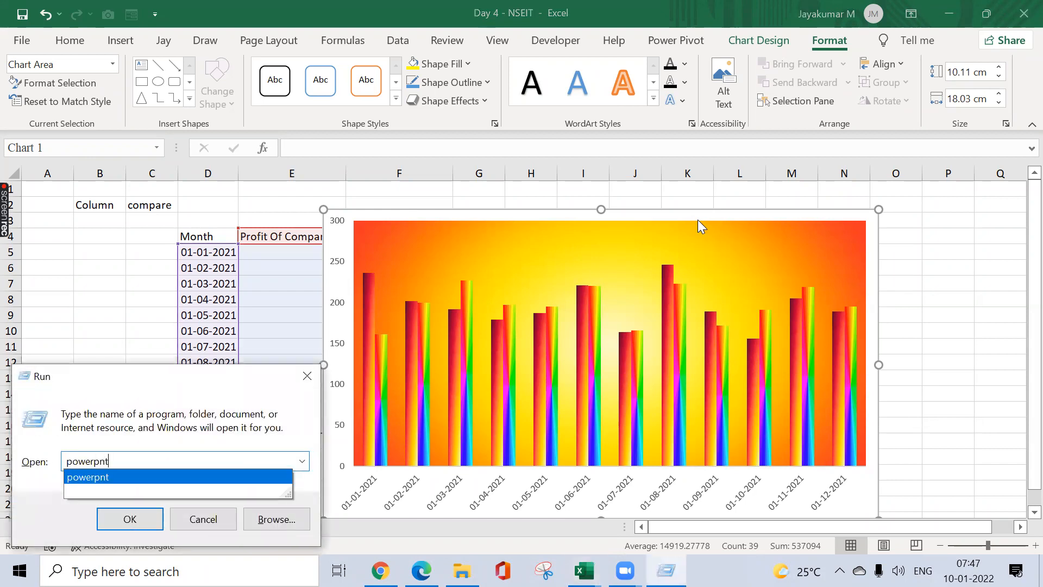
key("Return")
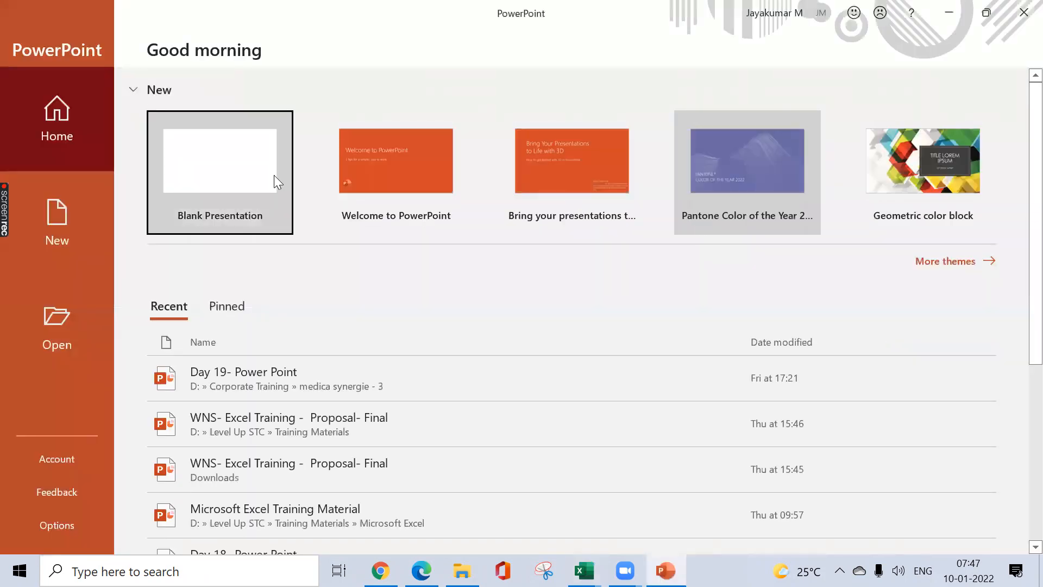
left_click(223, 177)
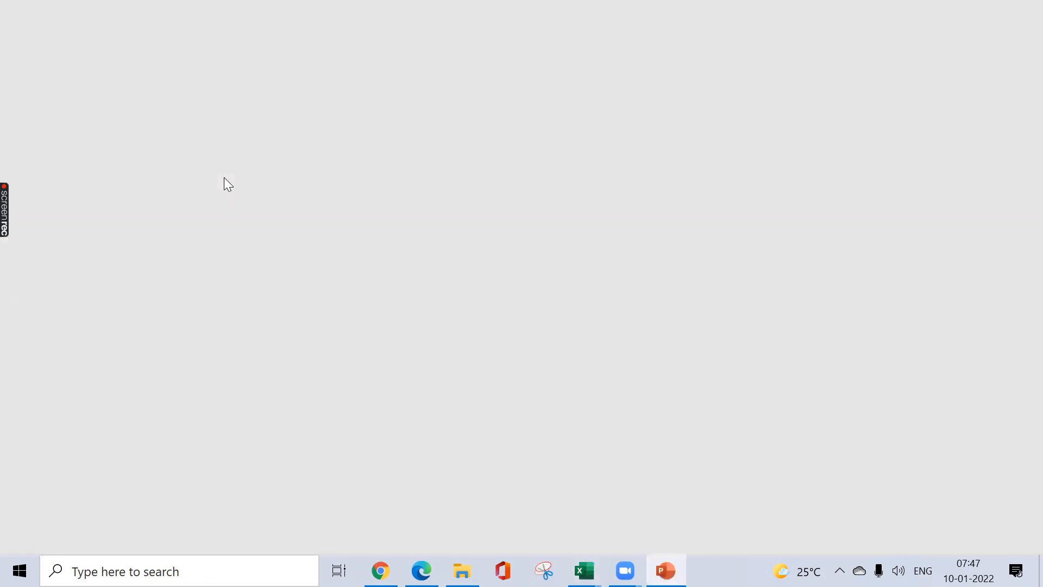
- Copy the Excel chart and paste it into the PowerPoint slide as a linked Microsoft Excel Chart Object
key("alt+Tab")
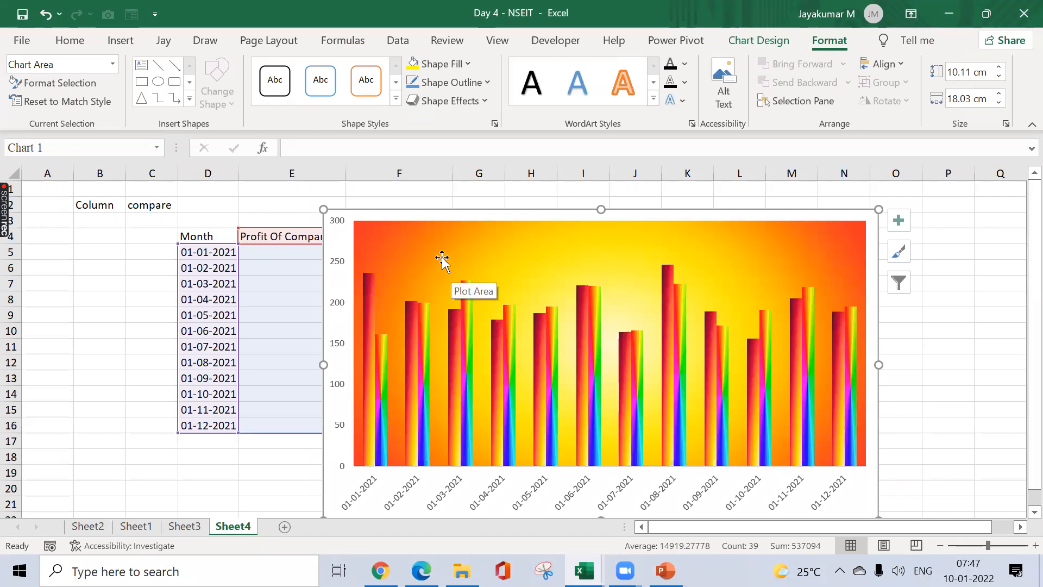
key("alt+Tab")
key("alt+e")
key("s")
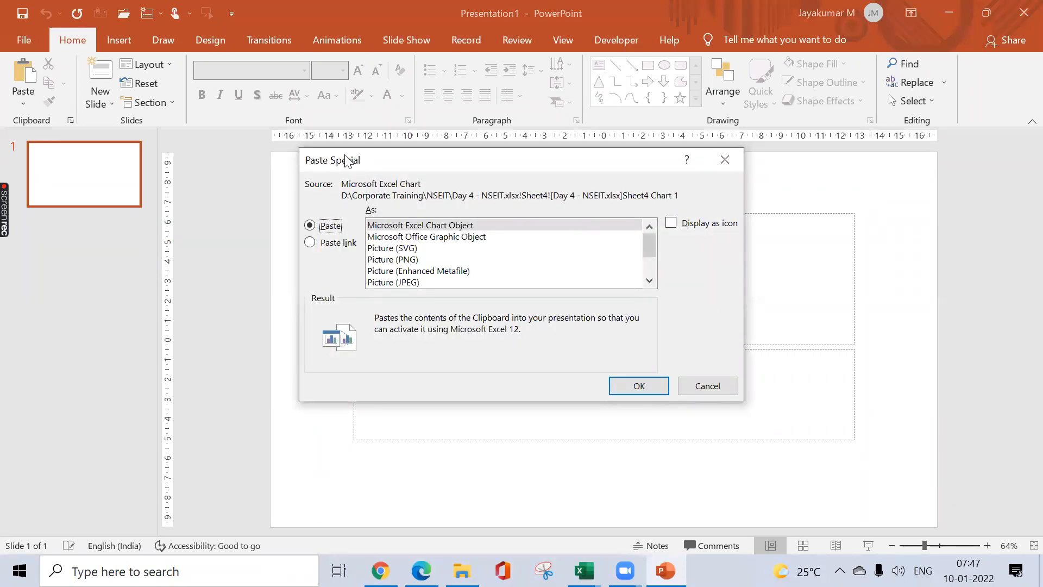
left_click(343, 242)
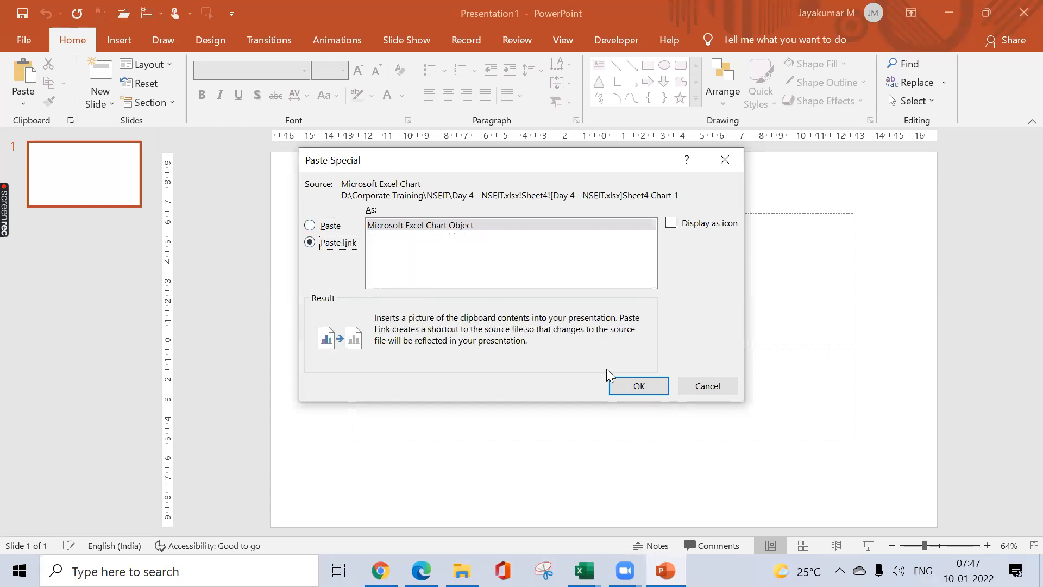
left_click(622, 381)
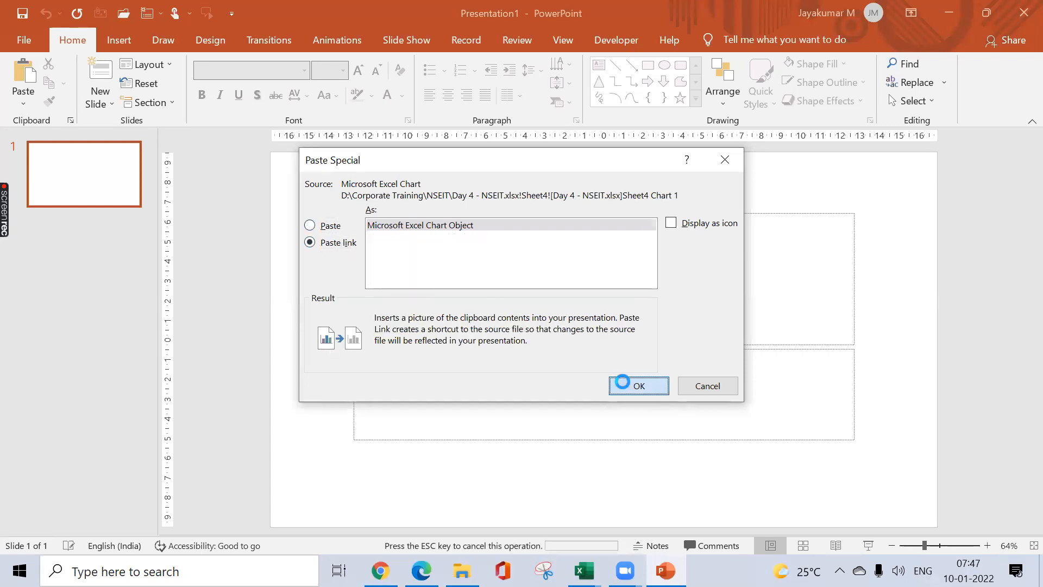
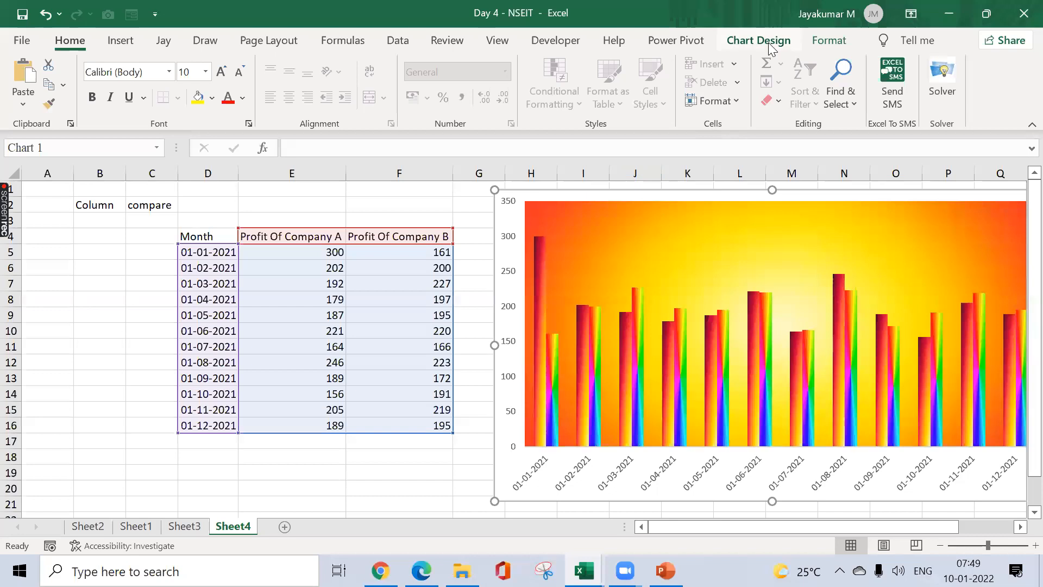
- Copy the Month, Call Volume and Error table in A9:C21 of Sheet3 and add a new worksheet after Sheet4
left_click(758, 41)
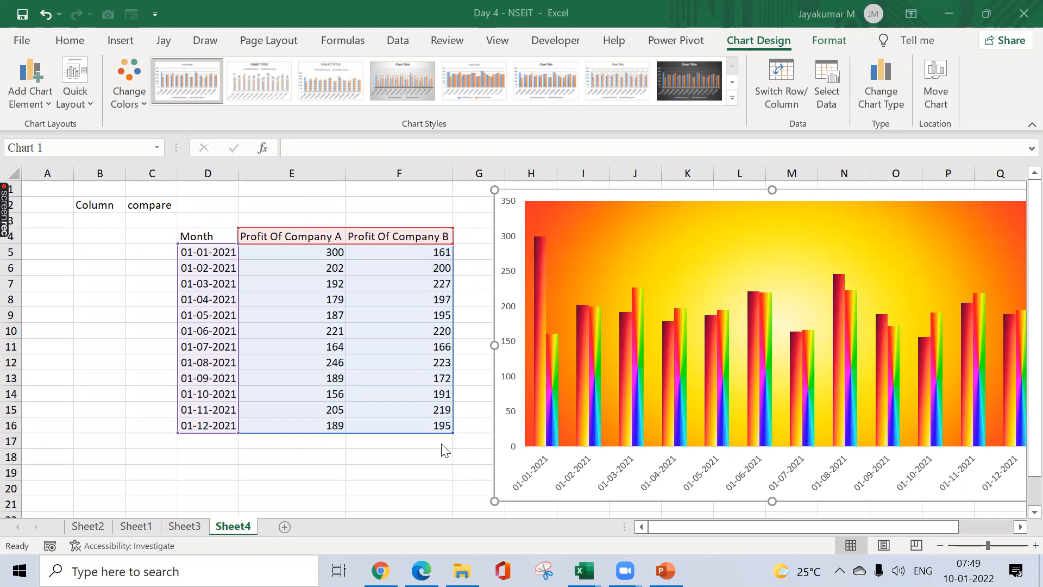
left_click(185, 525)
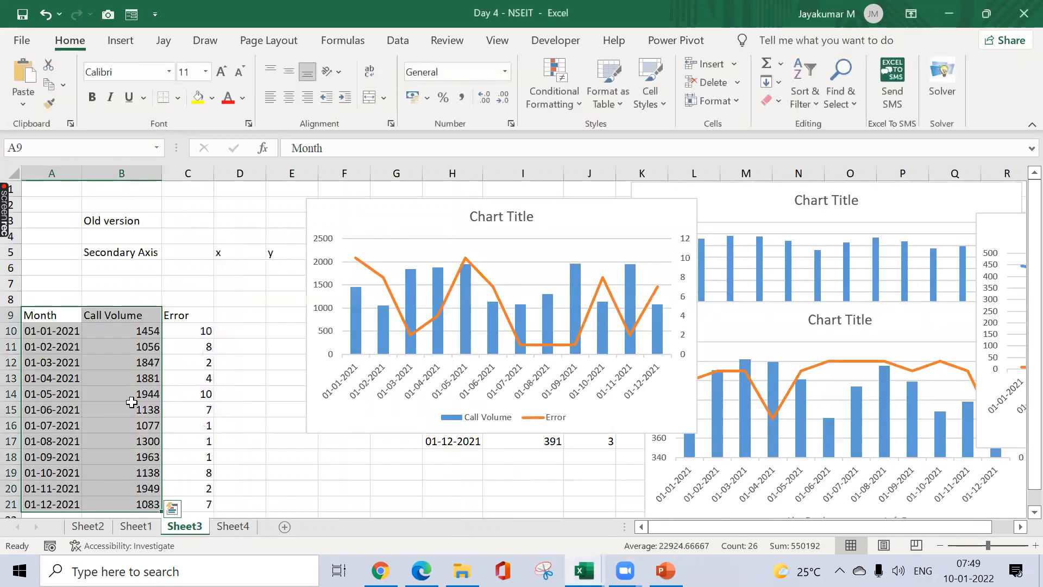
left_click(131, 402)
key("ctrl+Up")
key("ctrl+Left")
key("ctrl+shift+Down")
key("ctrl+shift+Right")
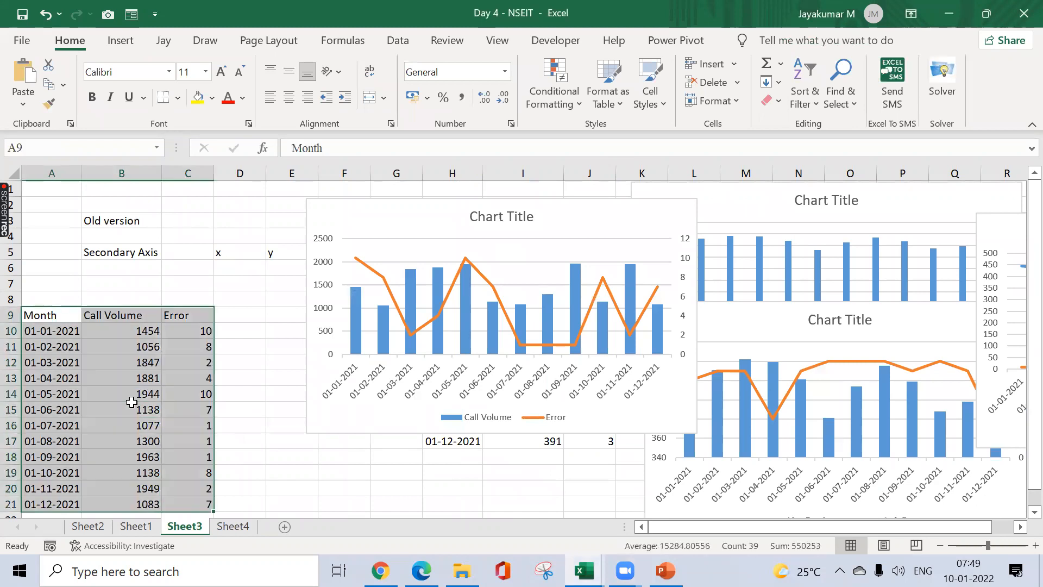
key("ctrl+c")
left_click(246, 525)
left_click(284, 526)
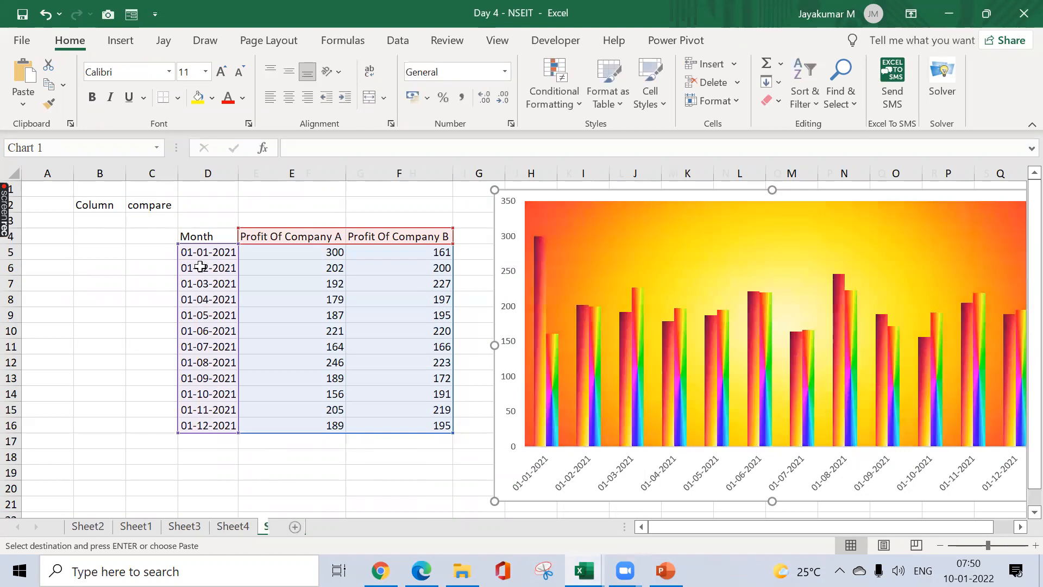
- Paste the copied table at C2 of the new worksheet and autofit its column widths
left_click(151, 204)
key("ctrl+v")
key("alt+h")
key("o")
key("i")
left_click_drag(283, 177, 253, 175)
left_click(363, 240)
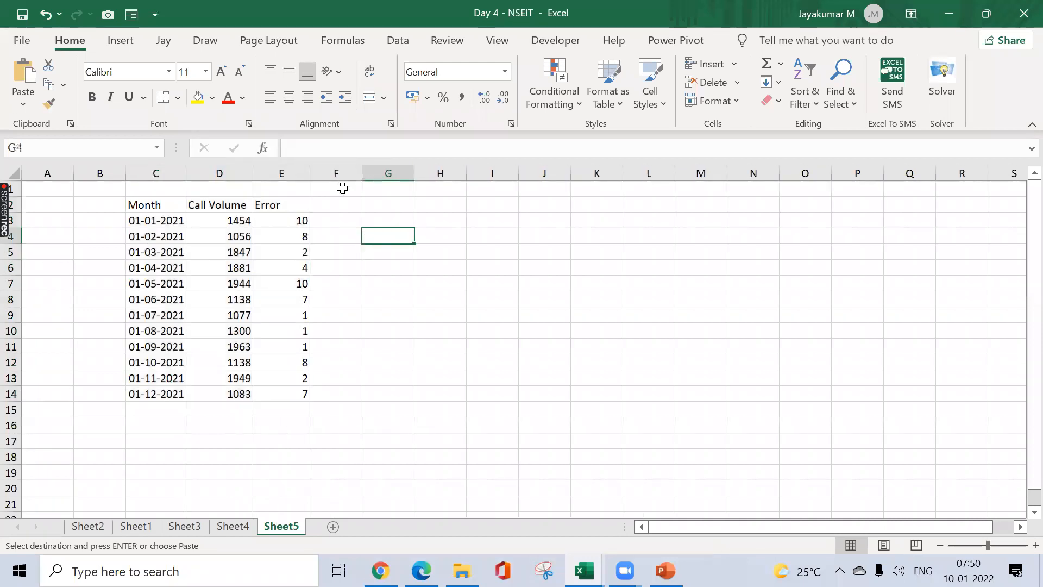
- Insert a 2-D Clustered Column chart from C2:E14 and place it beside the table
left_click(127, 43)
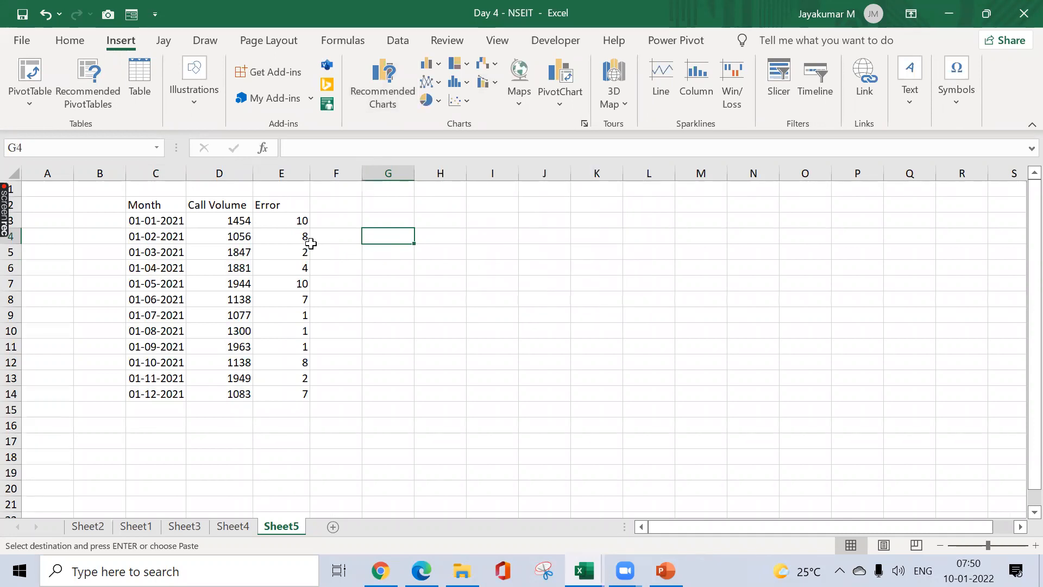
left_click_drag(172, 204, 305, 396)
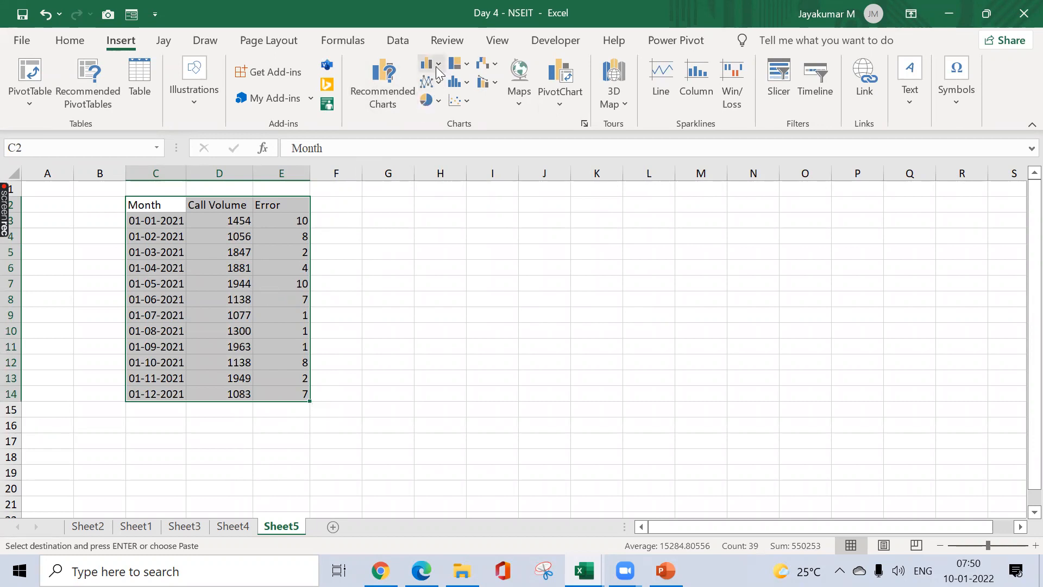
left_click(438, 67)
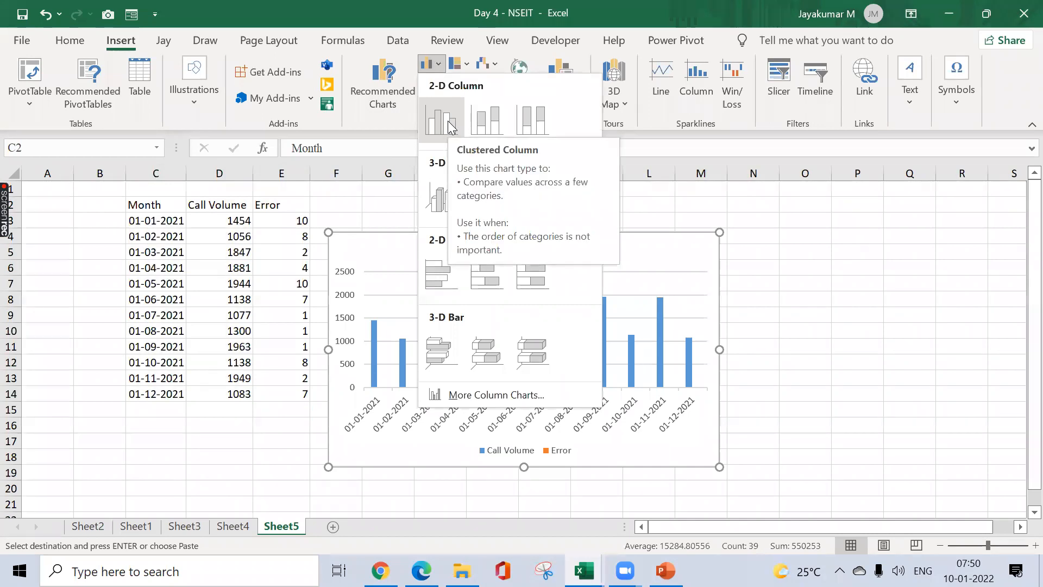
left_click(447, 125)
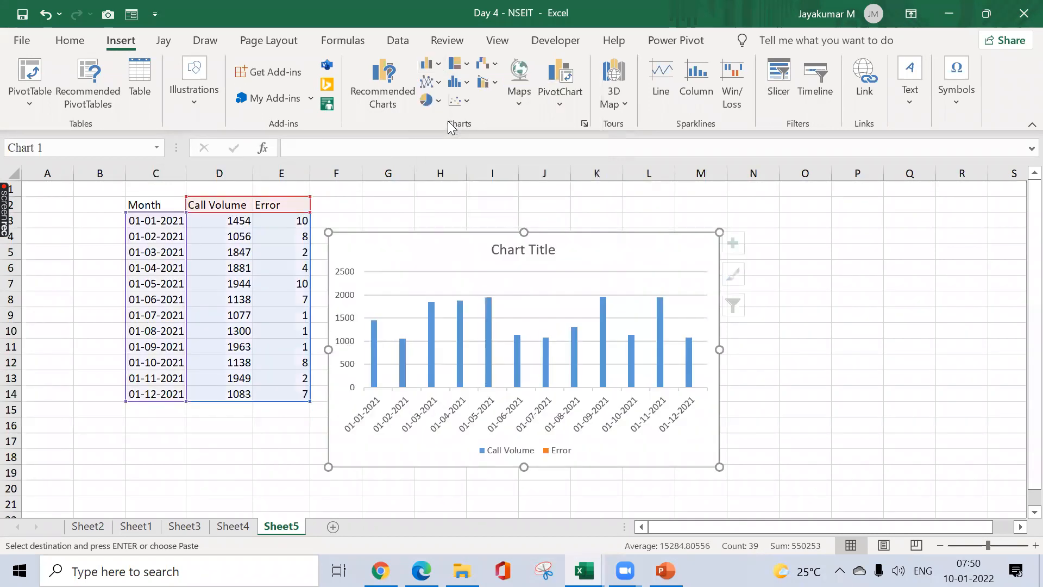
left_click_drag(429, 237, 460, 219)
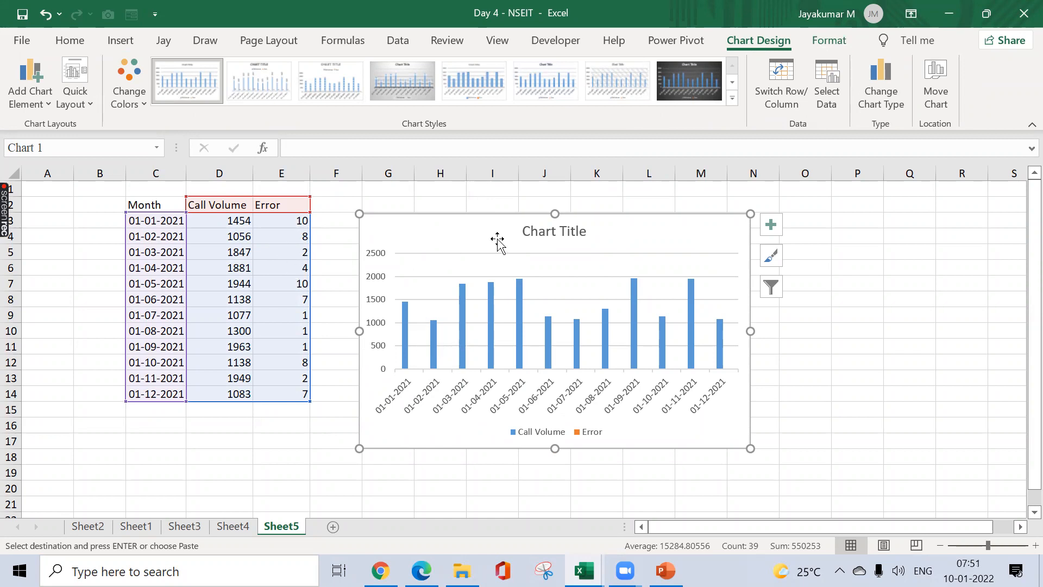
- Select the Error series in the chart and plot it on the secondary axis
left_click(841, 45)
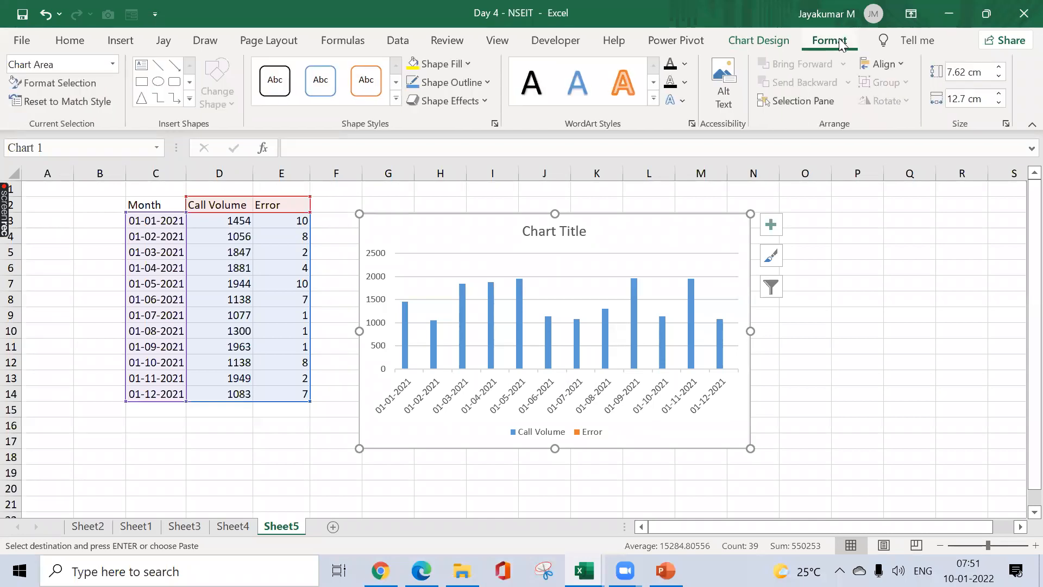
left_click(415, 373)
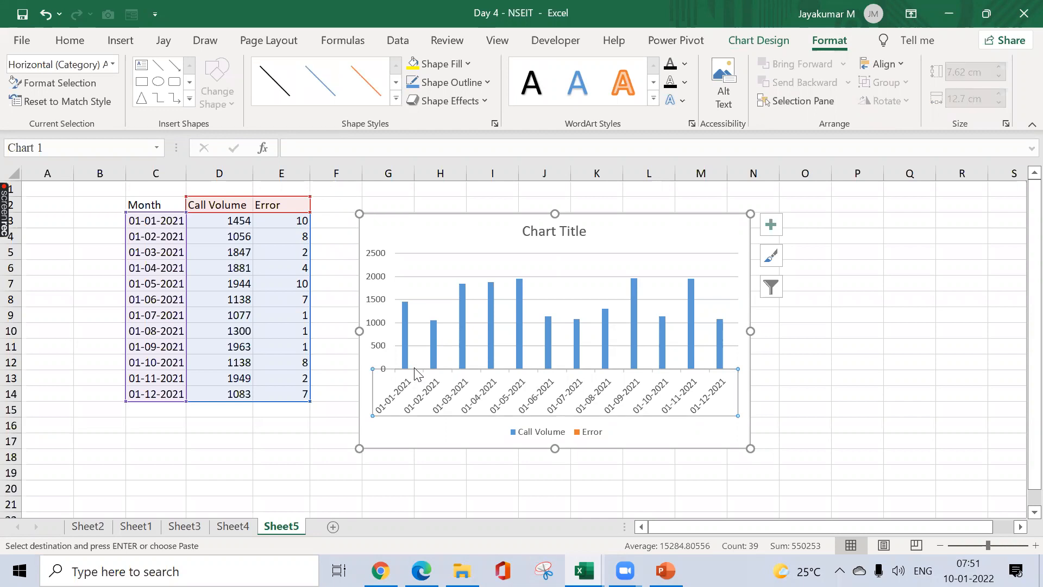
left_click(406, 334)
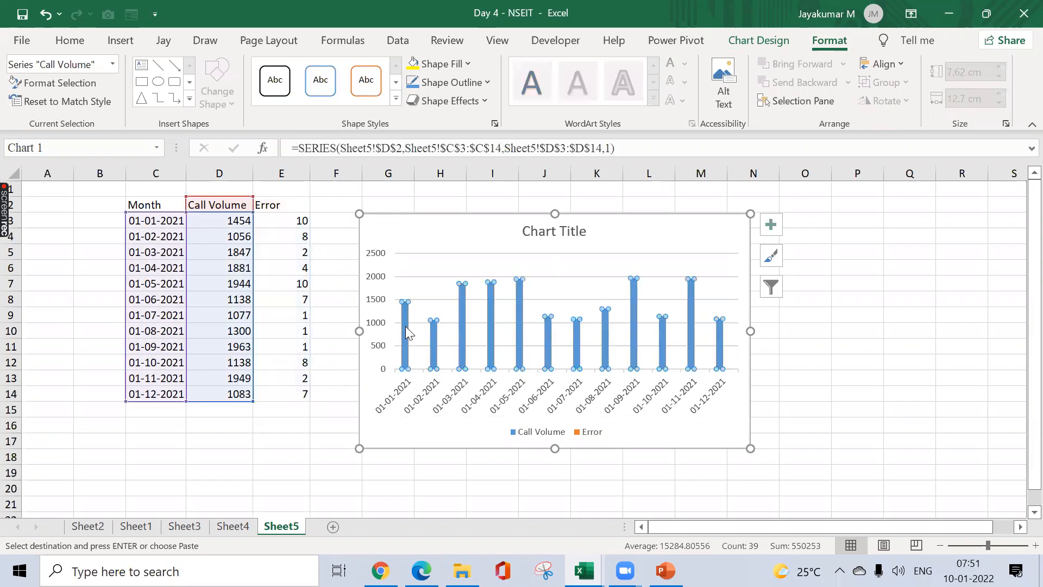
left_click(420, 373)
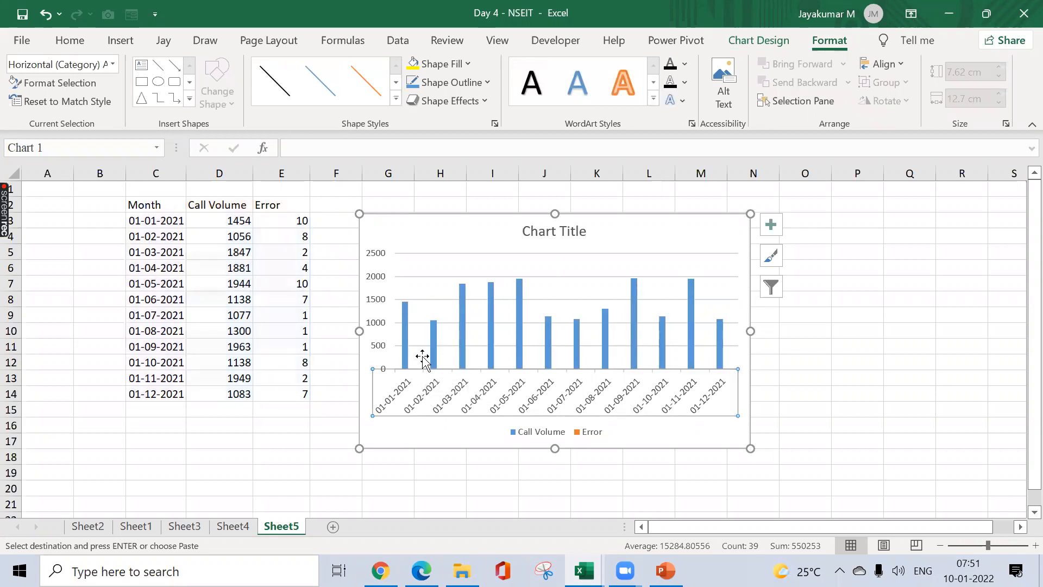
left_click(459, 215)
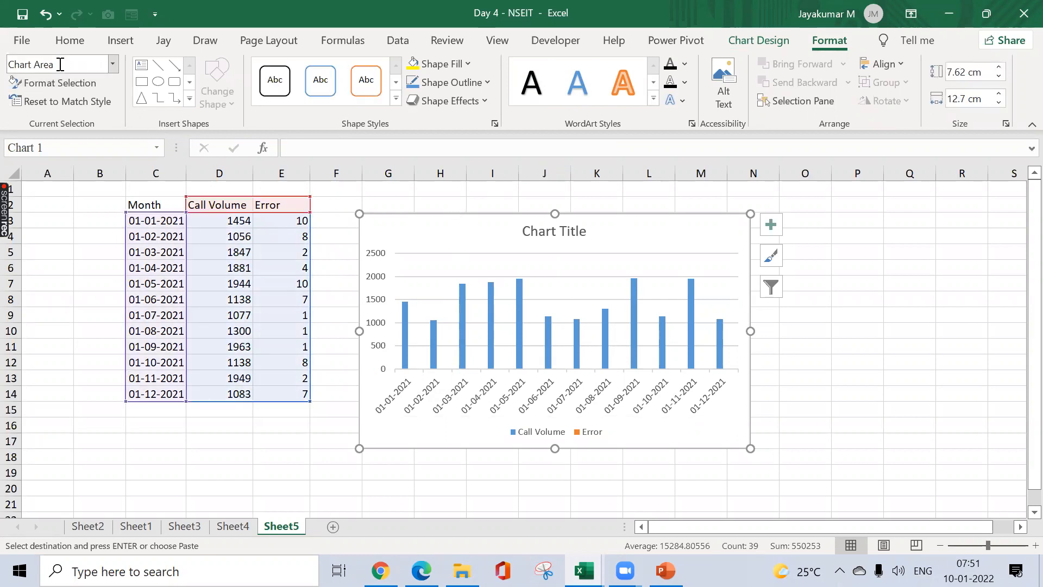
left_click(113, 65)
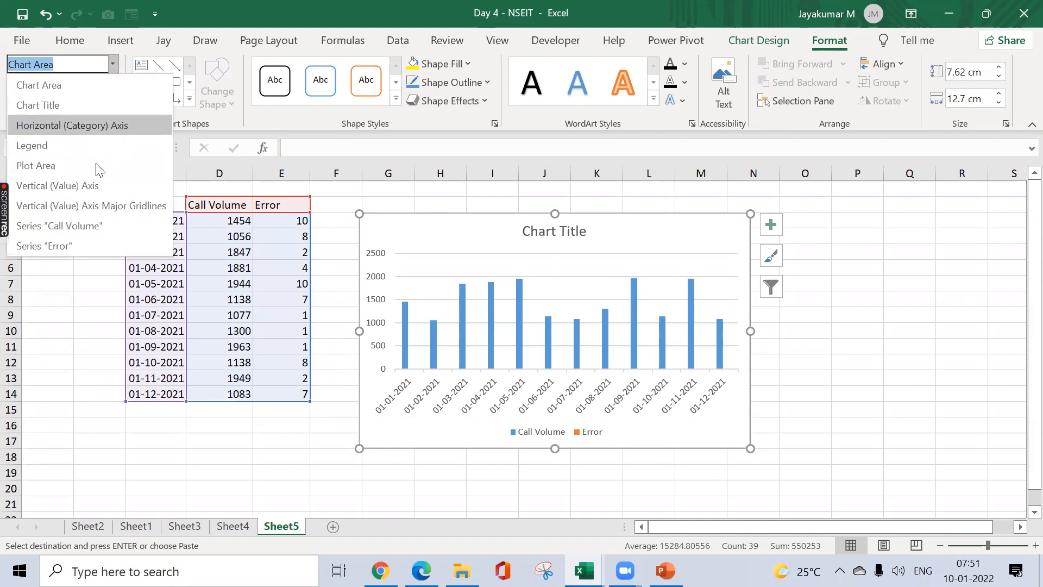
left_click(89, 242)
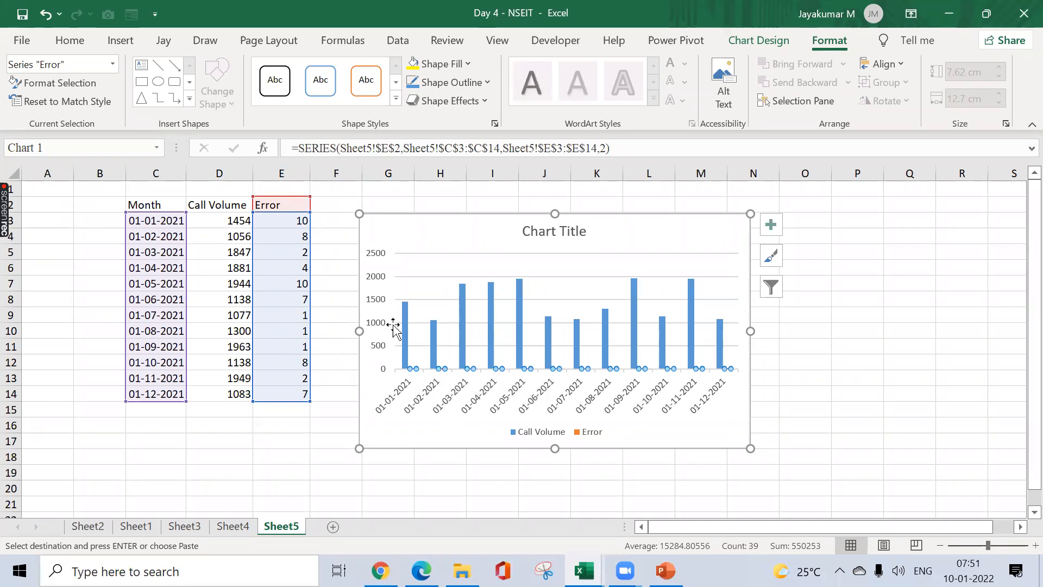
left_click(112, 64)
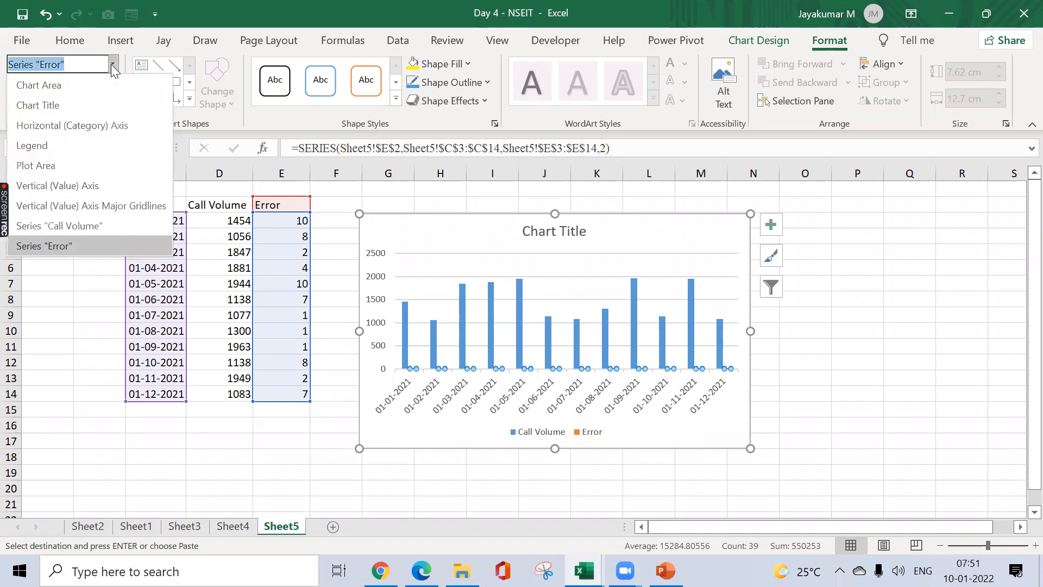
left_click(73, 247)
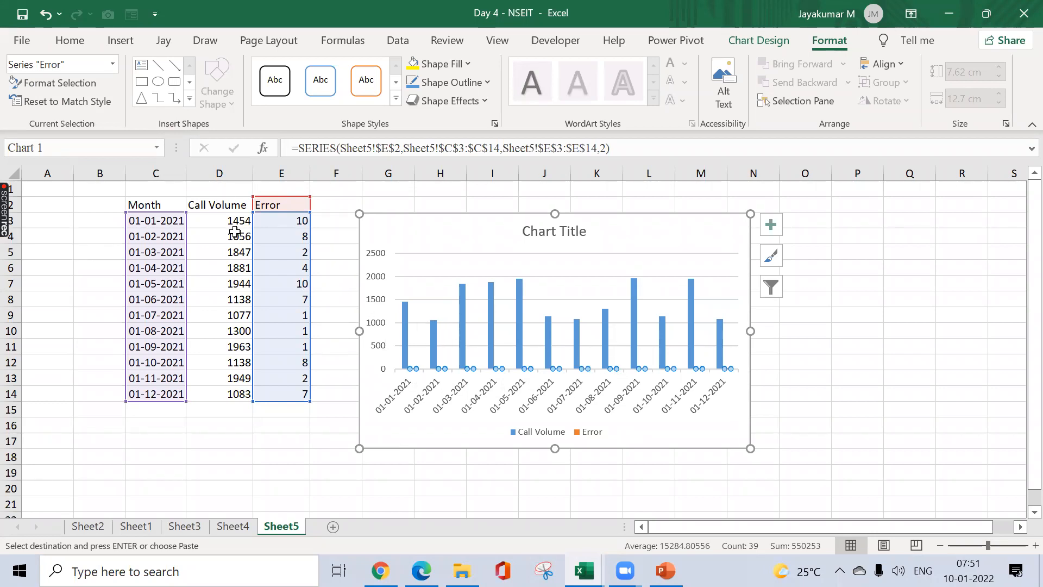
left_click(73, 86)
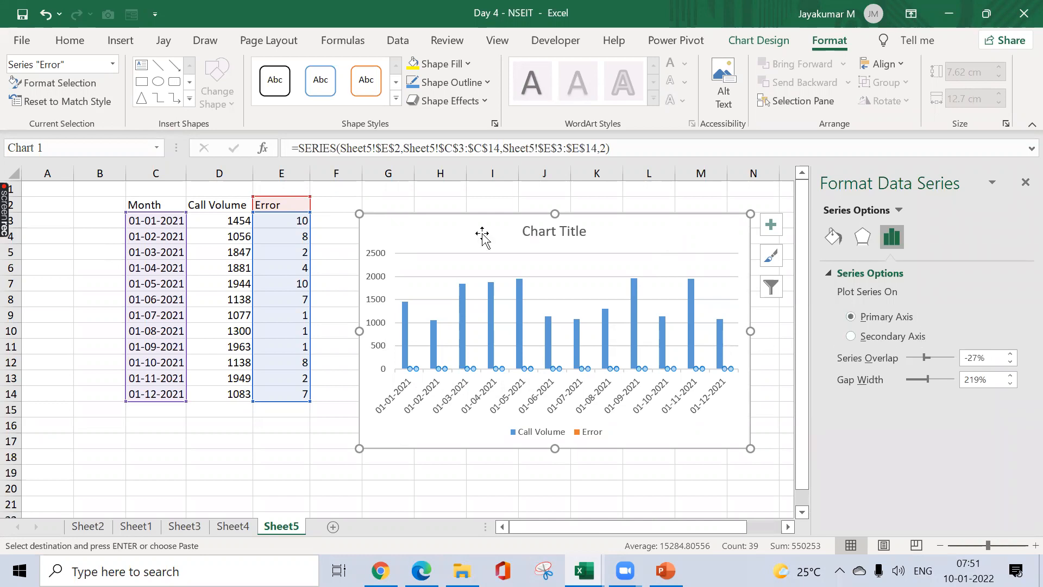
left_click(869, 339)
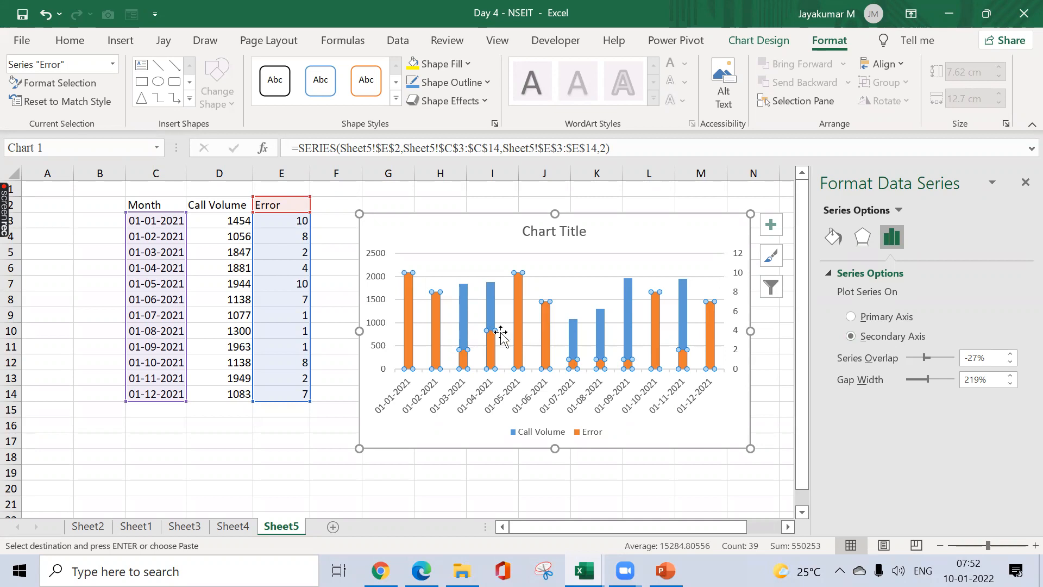
- Change the Error series' chart type to Line, keeping Call Volume as Clustered Column
left_click(697, 240)
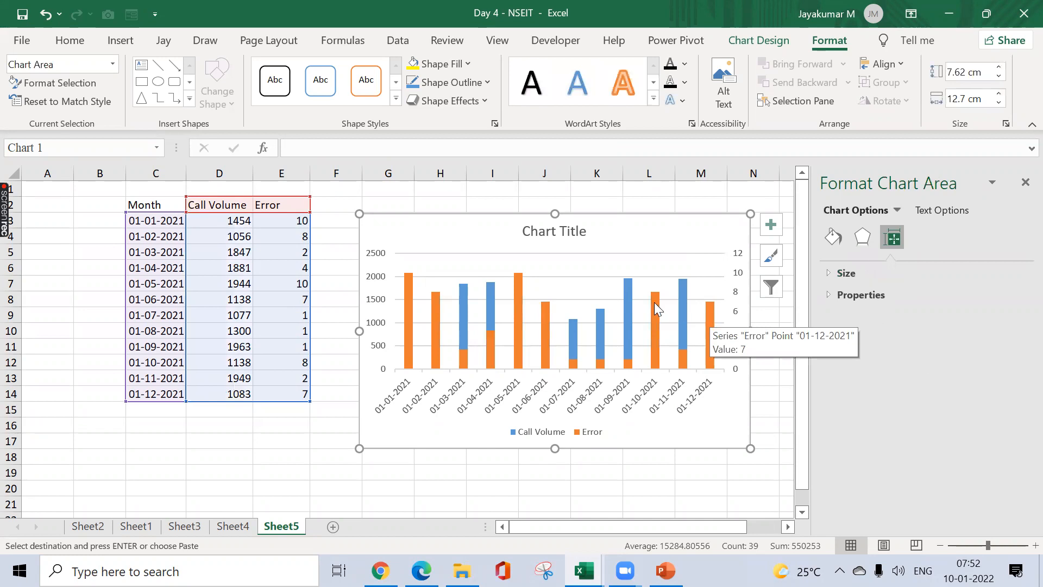
left_click(709, 318)
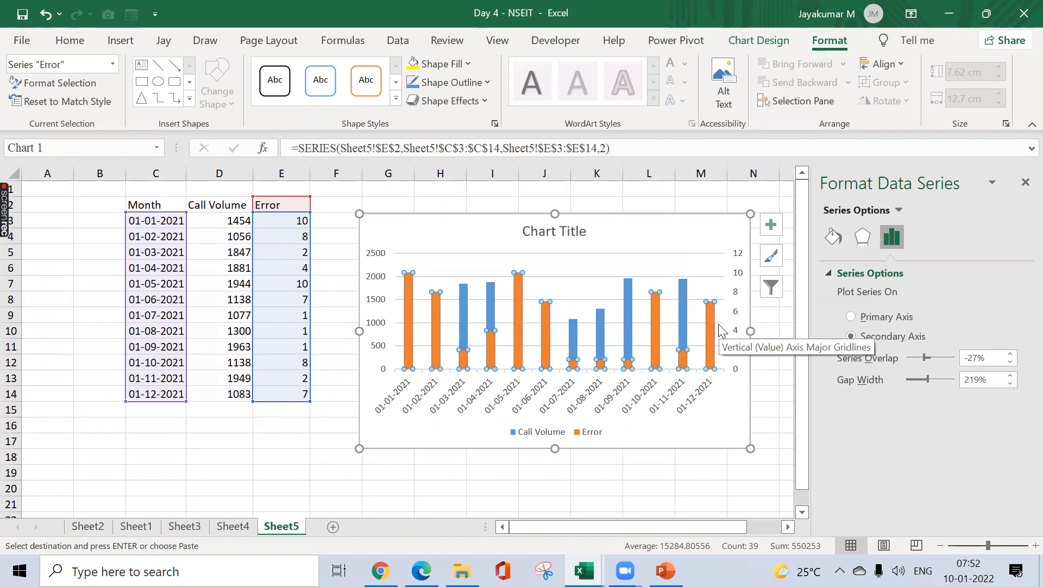
right_click(709, 325)
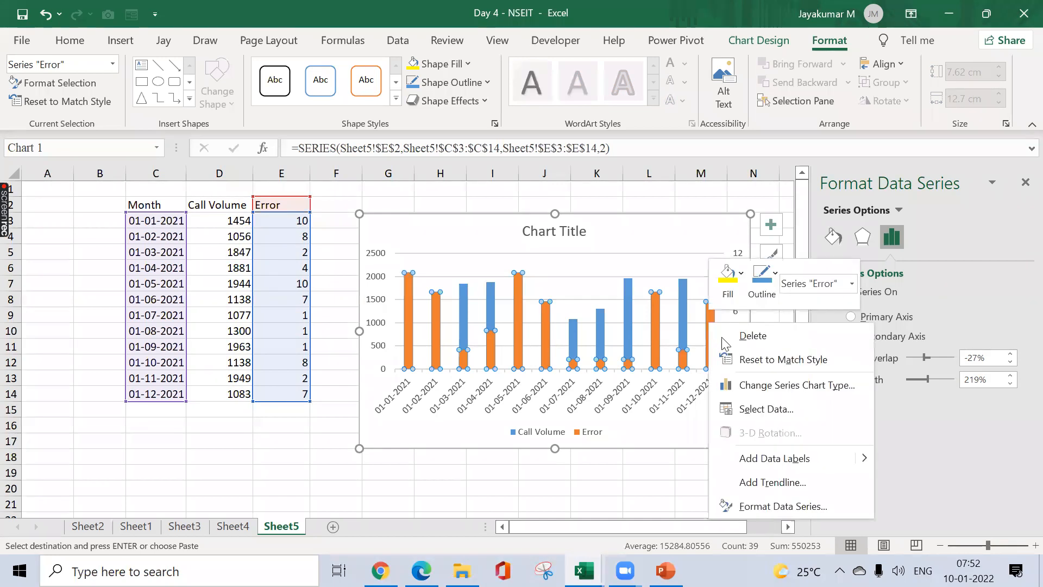
left_click(755, 389)
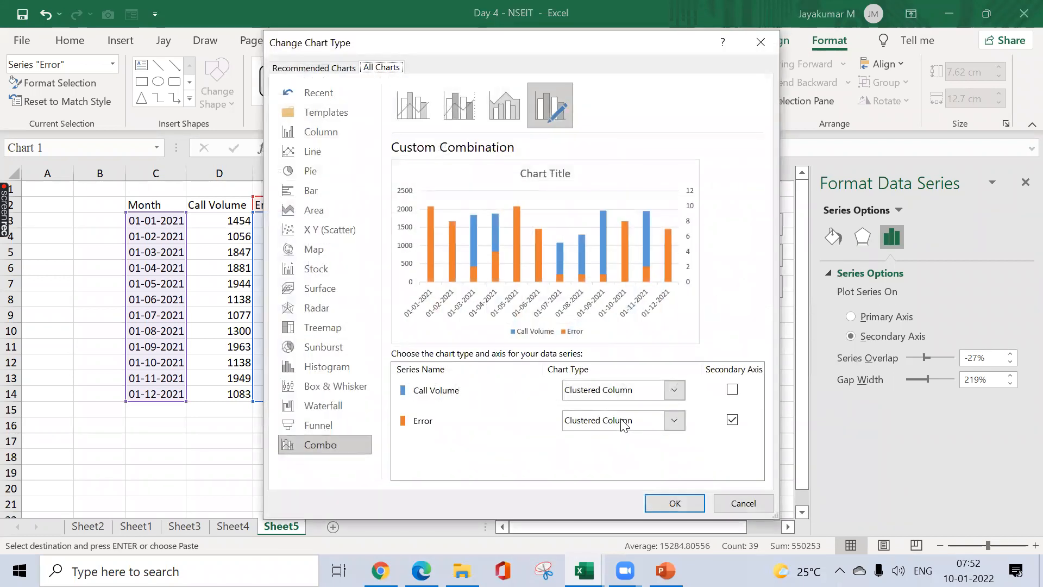
left_click(624, 425)
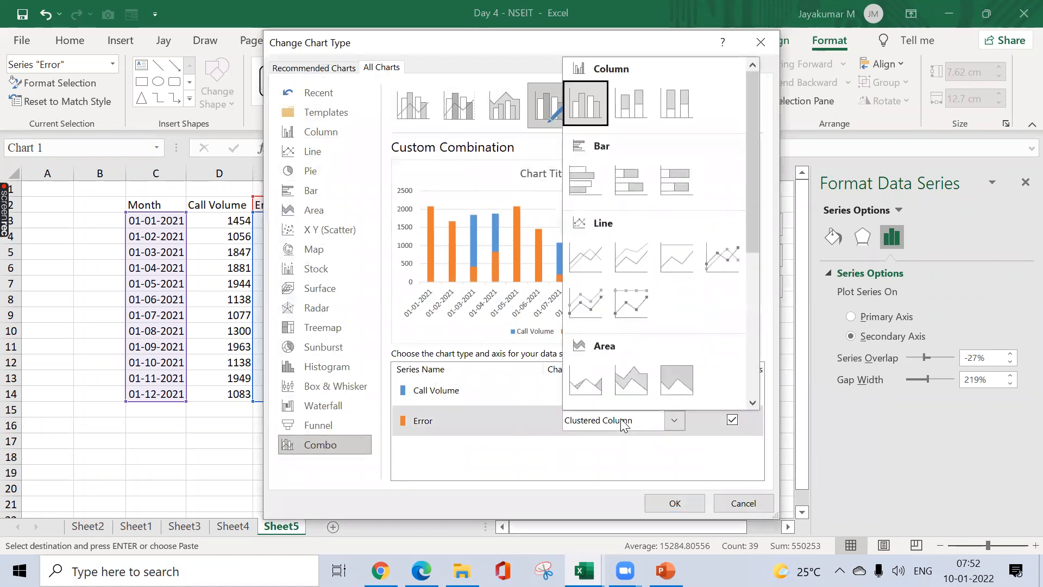
left_click(585, 266)
left_click(674, 498)
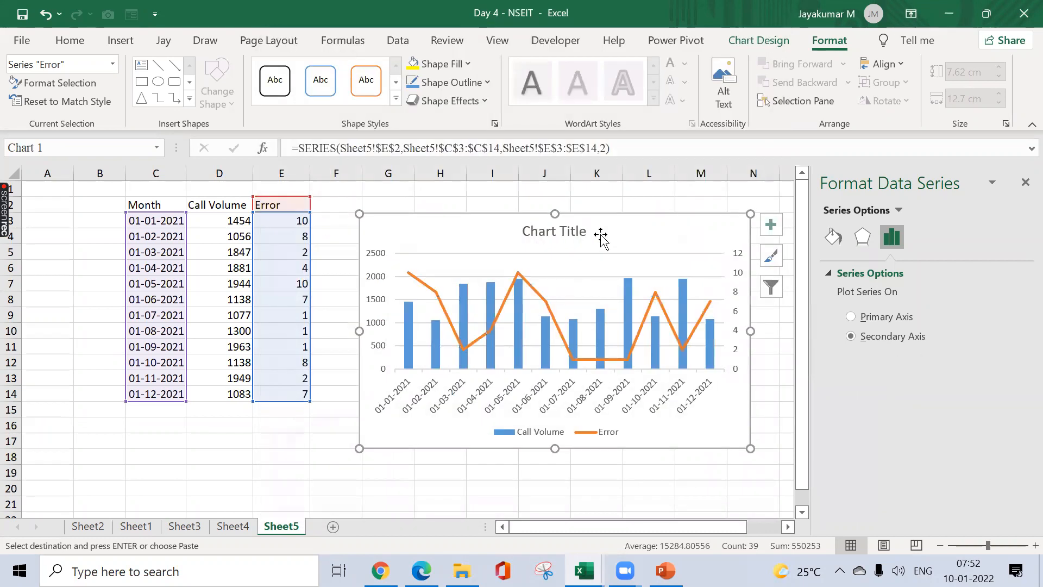
left_click(600, 237)
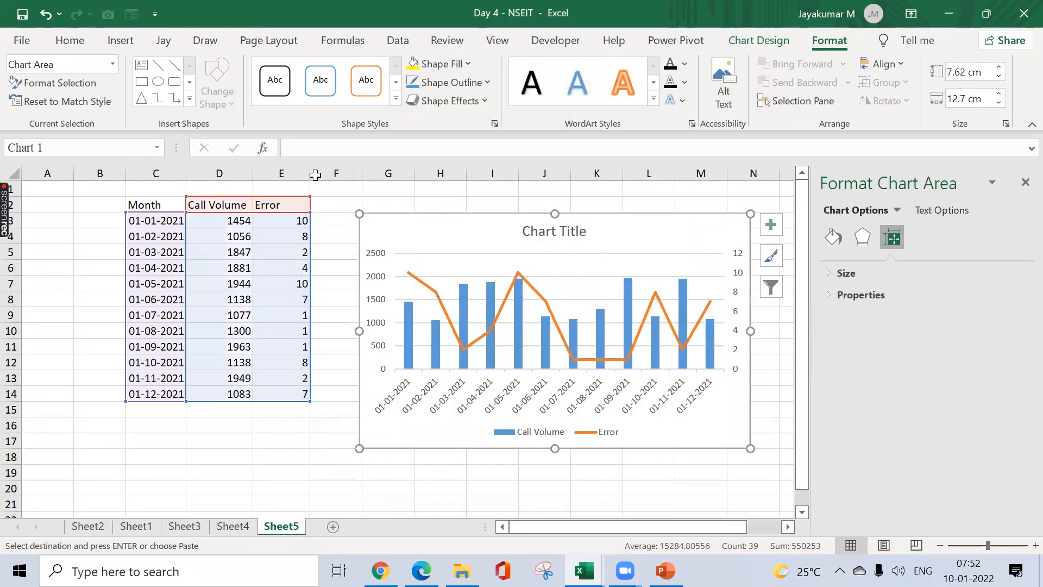
mouse_move(426, 285)
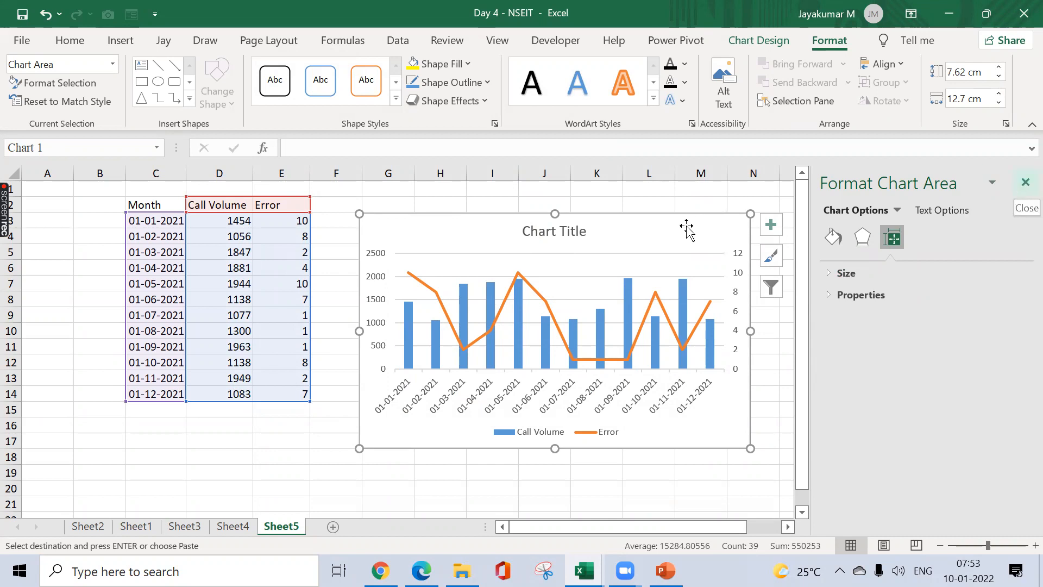
- Close the formatting pane and undo the Error series' line chart type and secondary axis assignment
left_click(1025, 182)
key("ctrl+z")
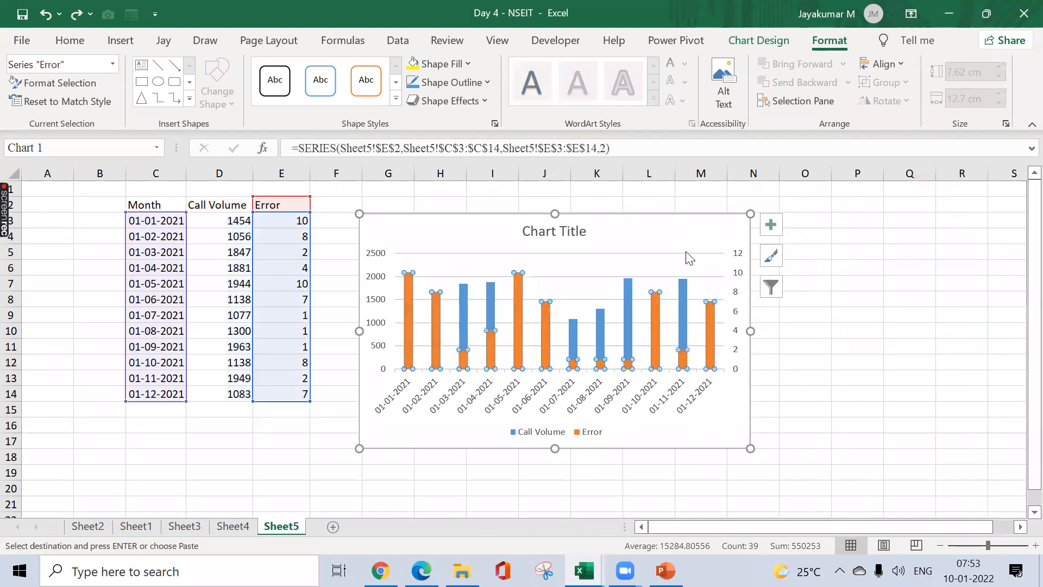
key("ctrl+z")
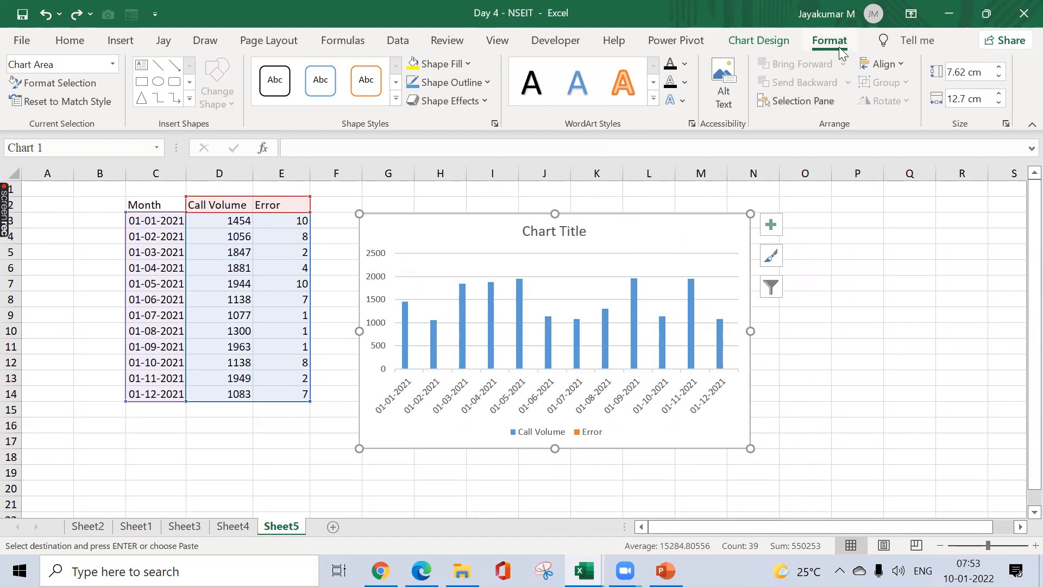
- Assign the Error series to the secondary axis again and deselect the chart
left_click(112, 64)
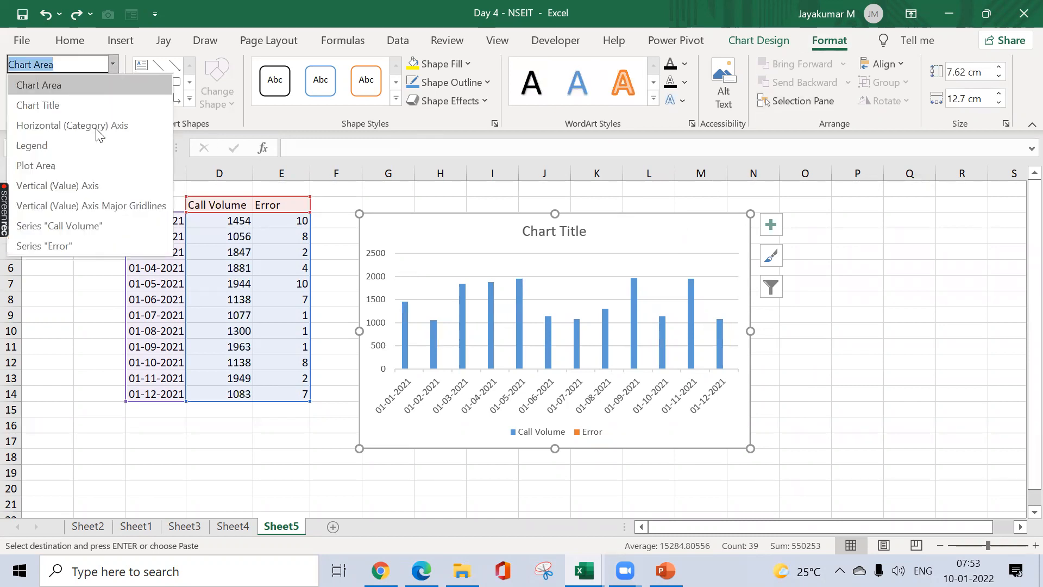
left_click(76, 242)
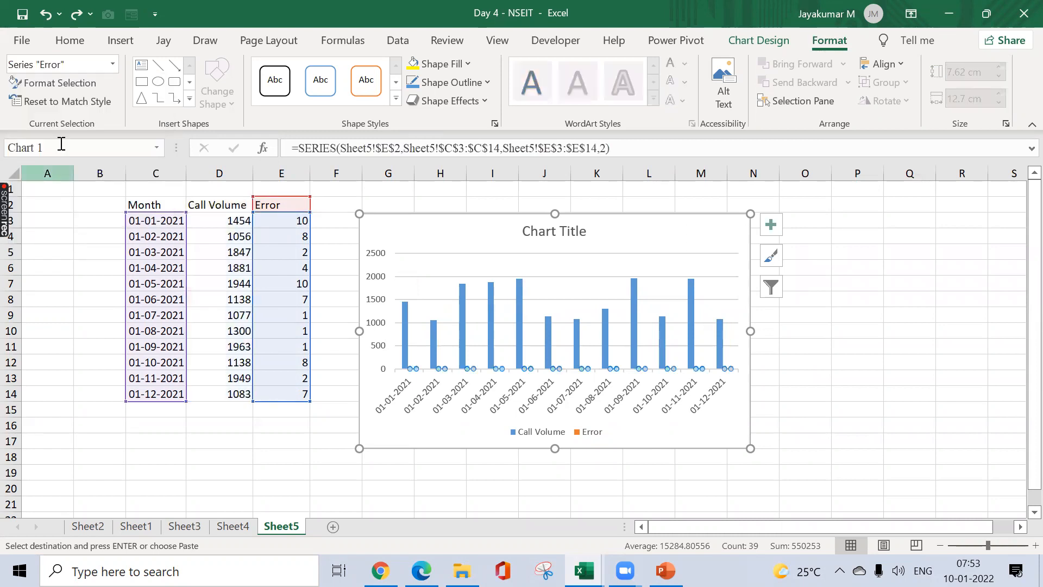
left_click(55, 82)
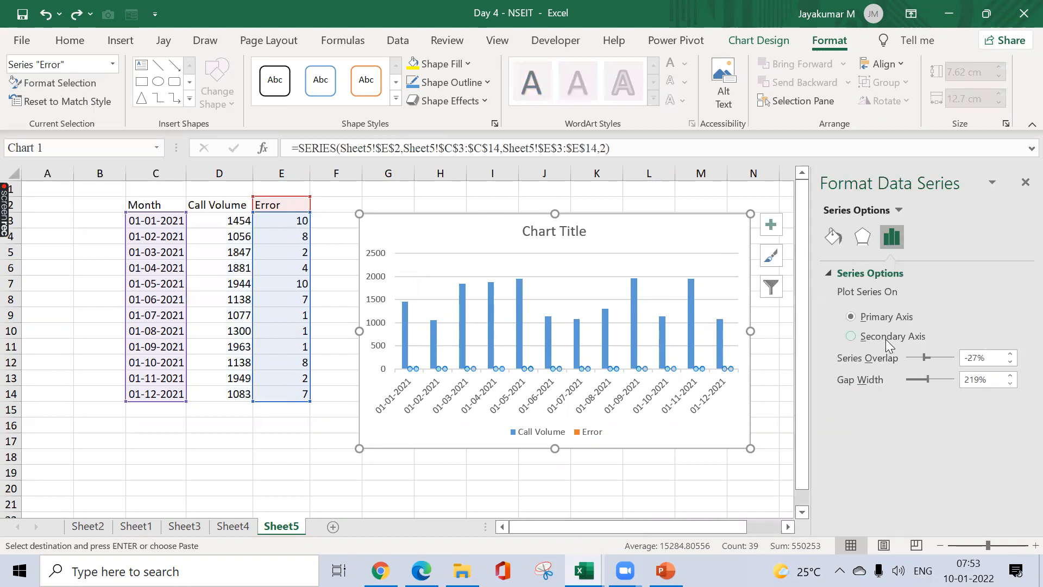
left_click(885, 338)
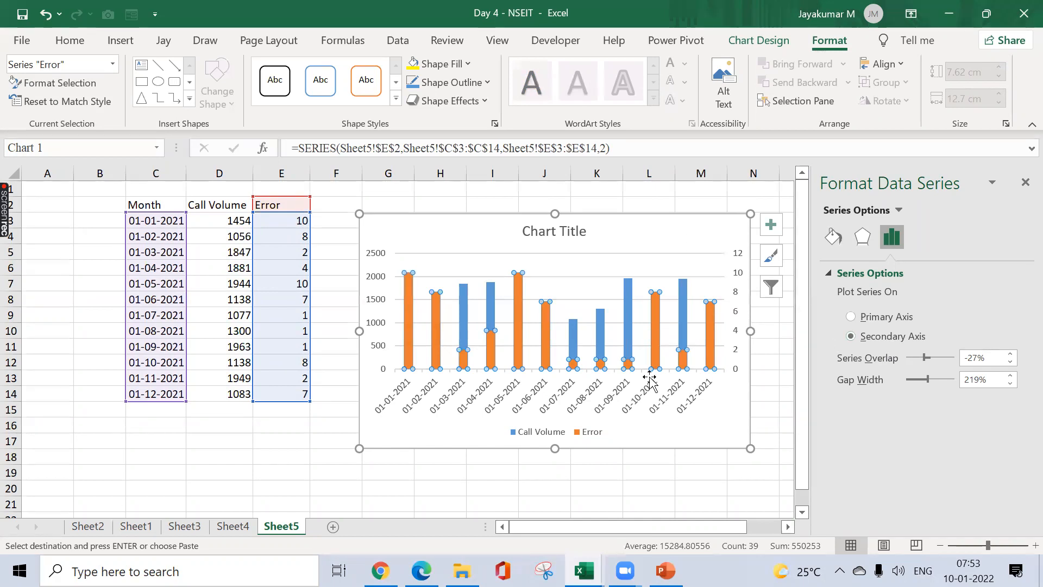
left_click(524, 489)
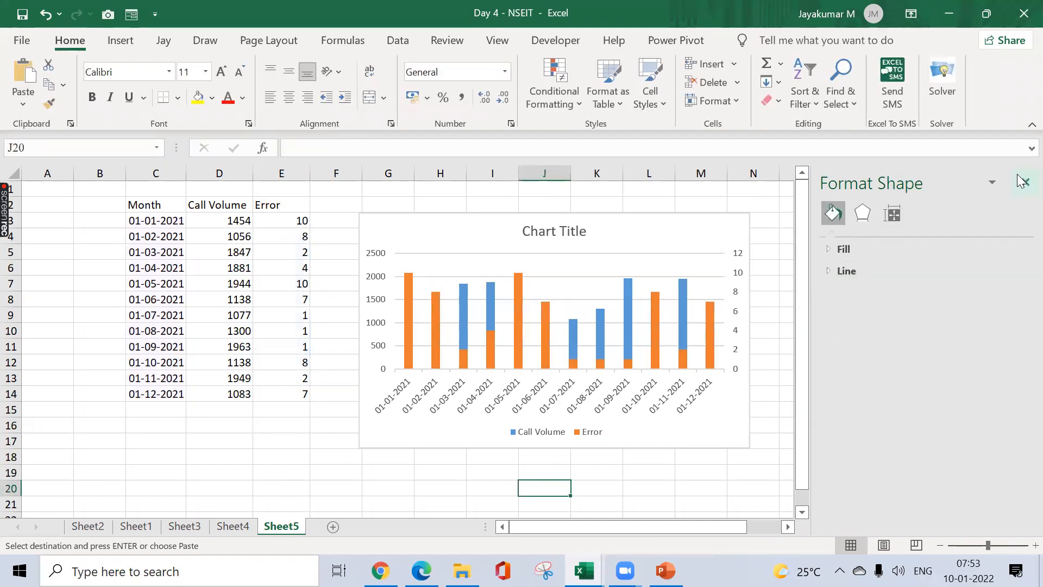
- Add a new worksheet after Sheet5 and enter the heading Line in B3
left_click(333, 527)
left_click(104, 219)
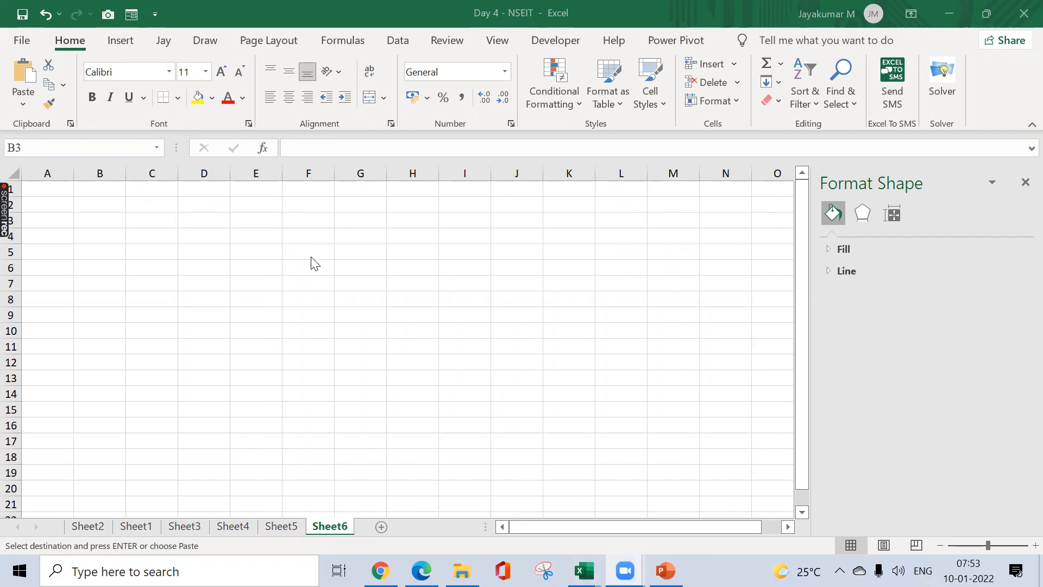
type("Line")
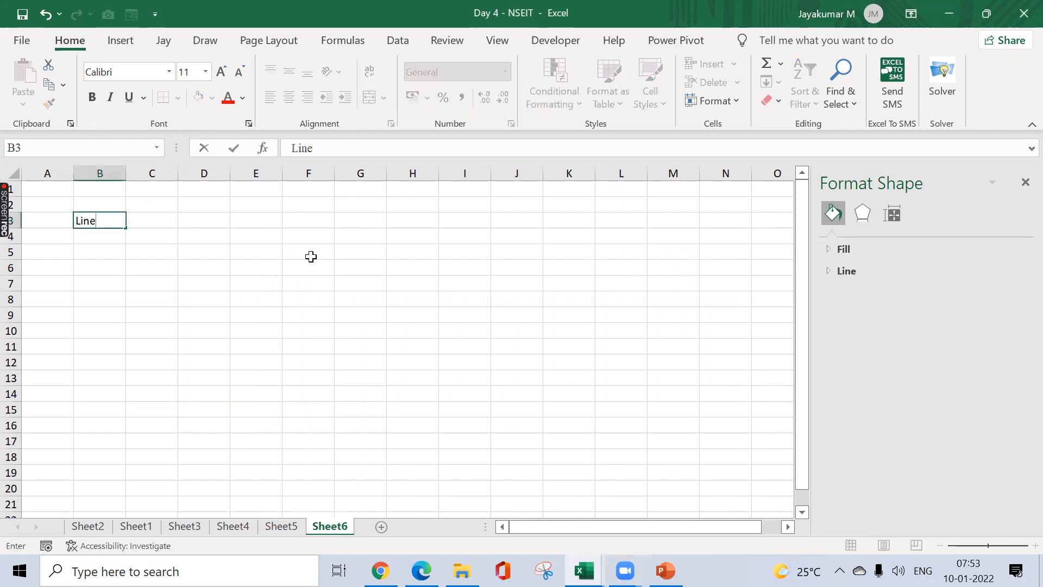
key("Return")
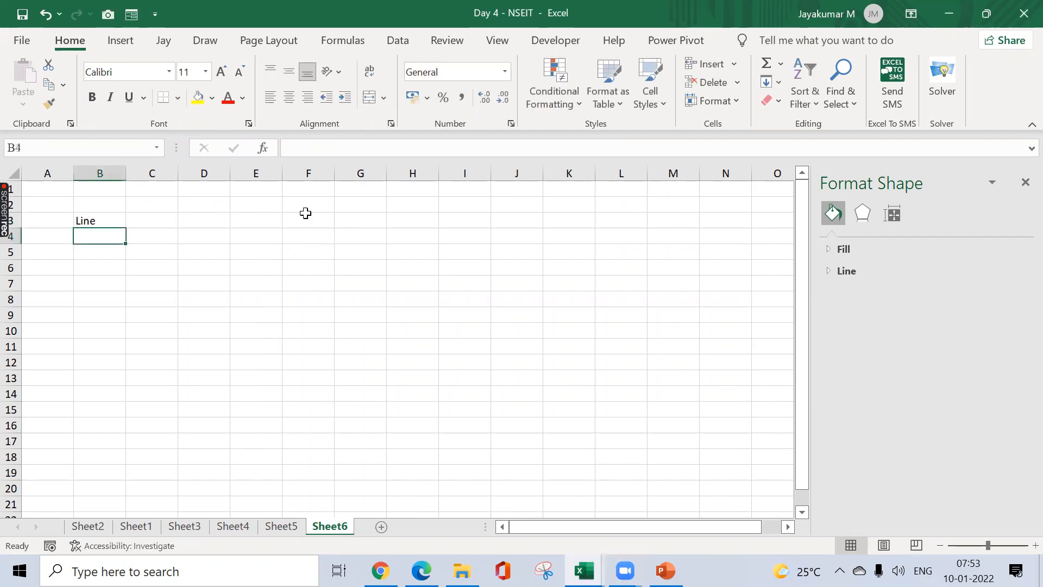
- Close the Format Shape pane and enter the row labels Team A in B5 and Team B in B6
left_click(1024, 183)
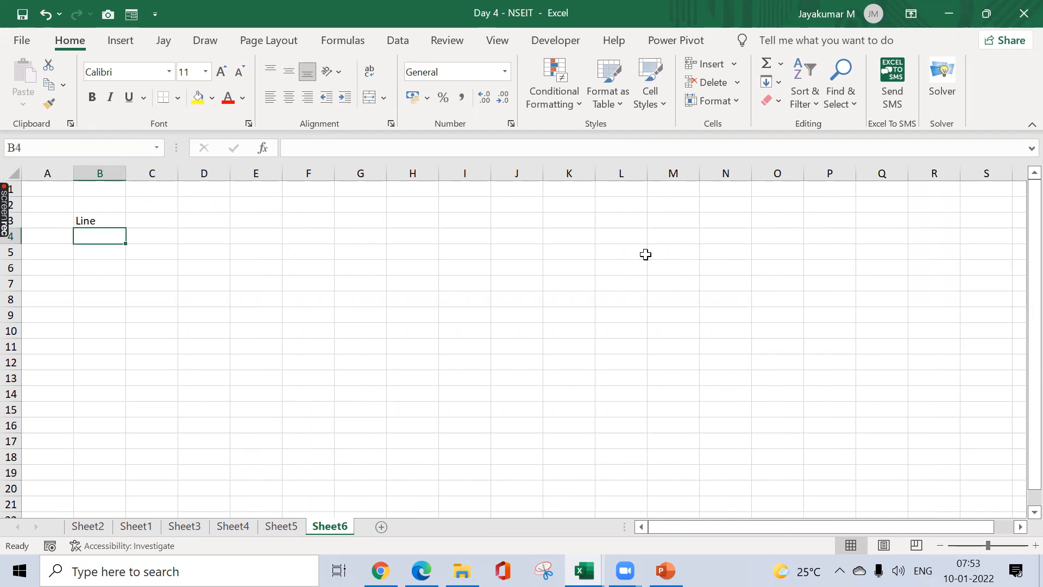
key("ctrl+n")
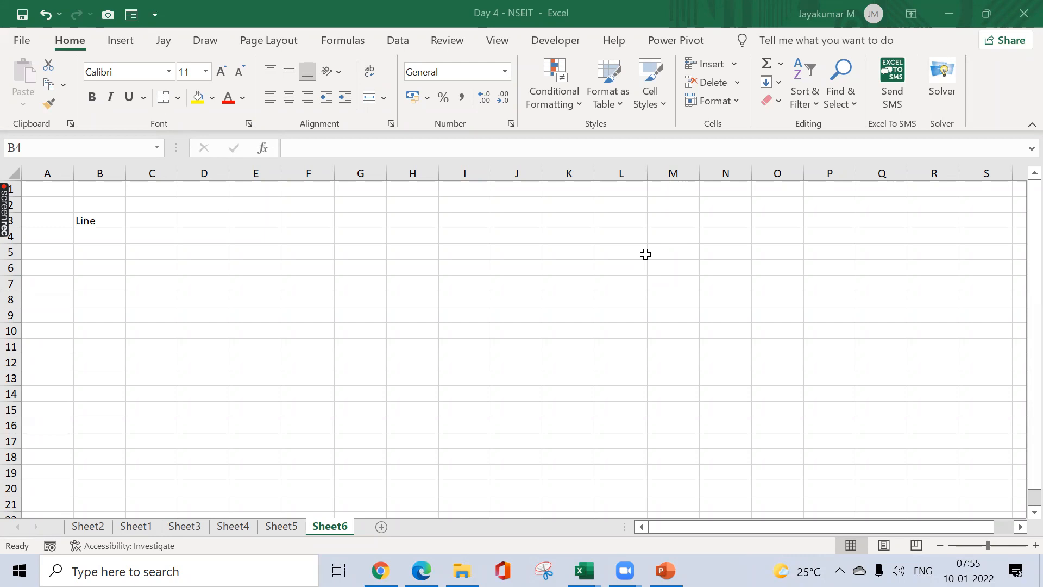
left_click(154, 251)
left_click(121, 252)
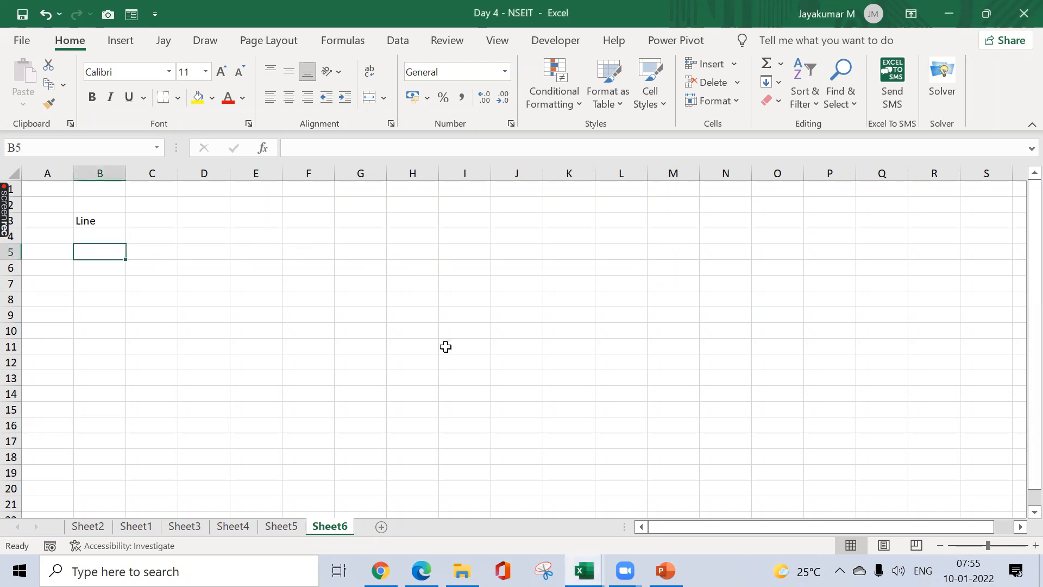
type("Team A")
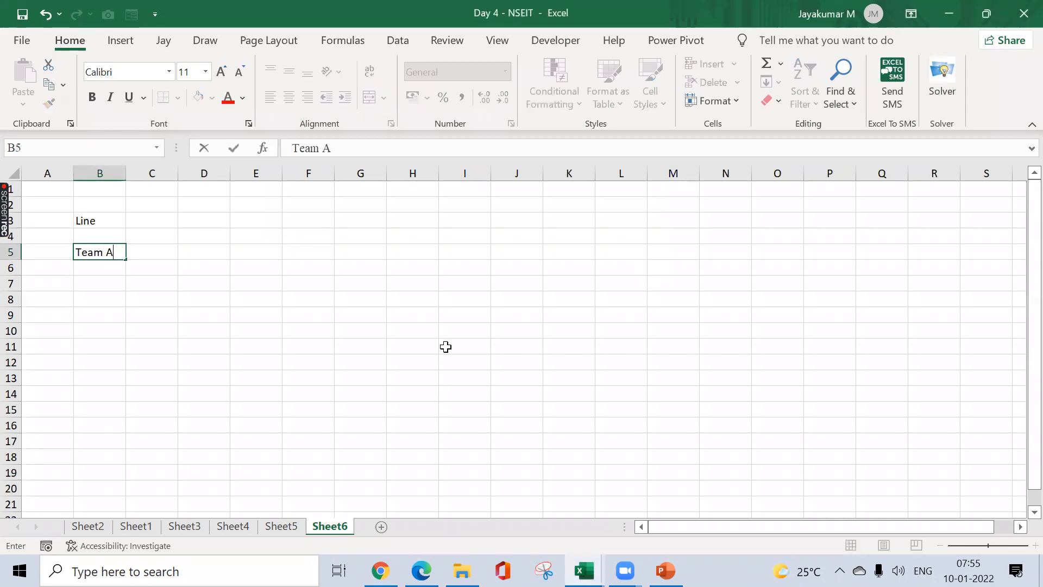
key("Return")
type("Tea")
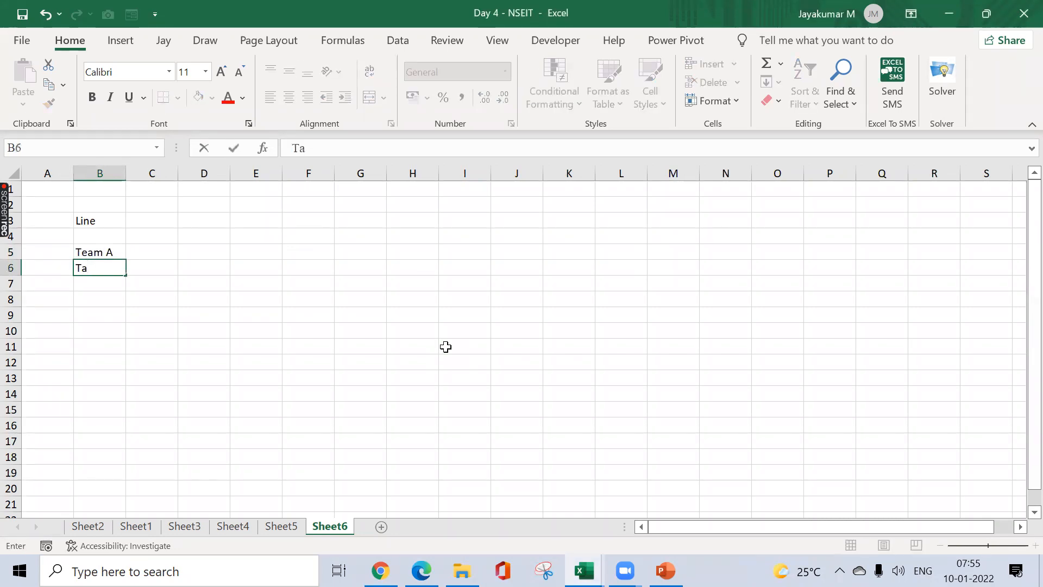
type("m B")
key("Tab")
key("Up")
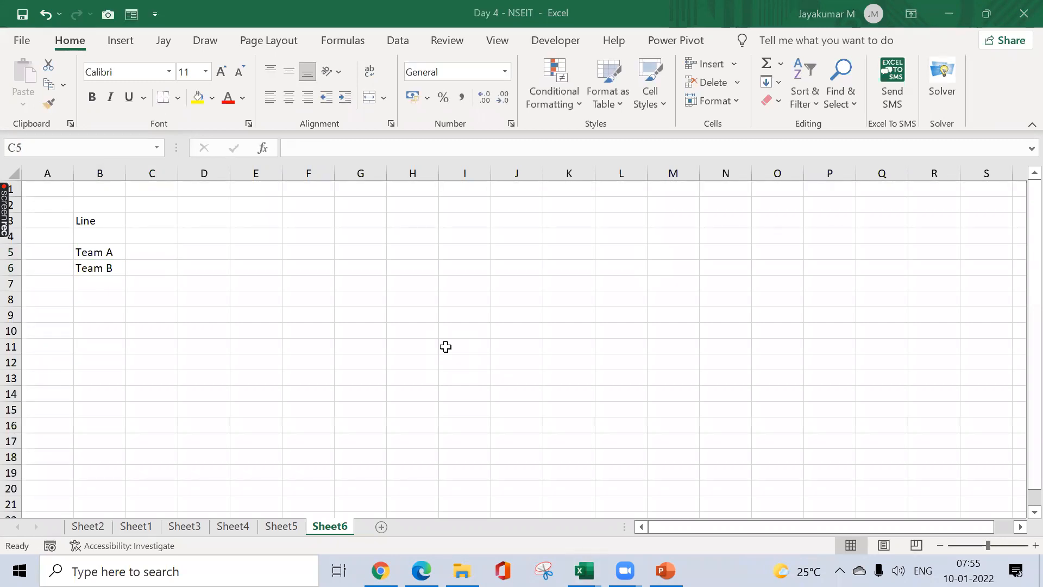
- Enter the column headings 5, 10, 15 and 20 in cells C4 to F4
left_click(152, 236)
type("5")
key("Tab")
type("10")
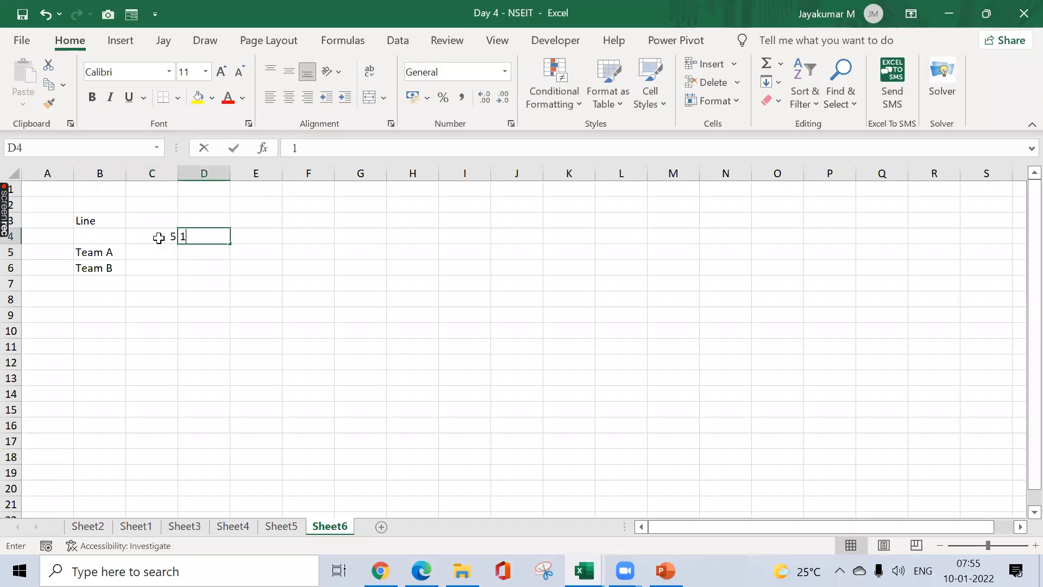
key("Tab")
type("15")
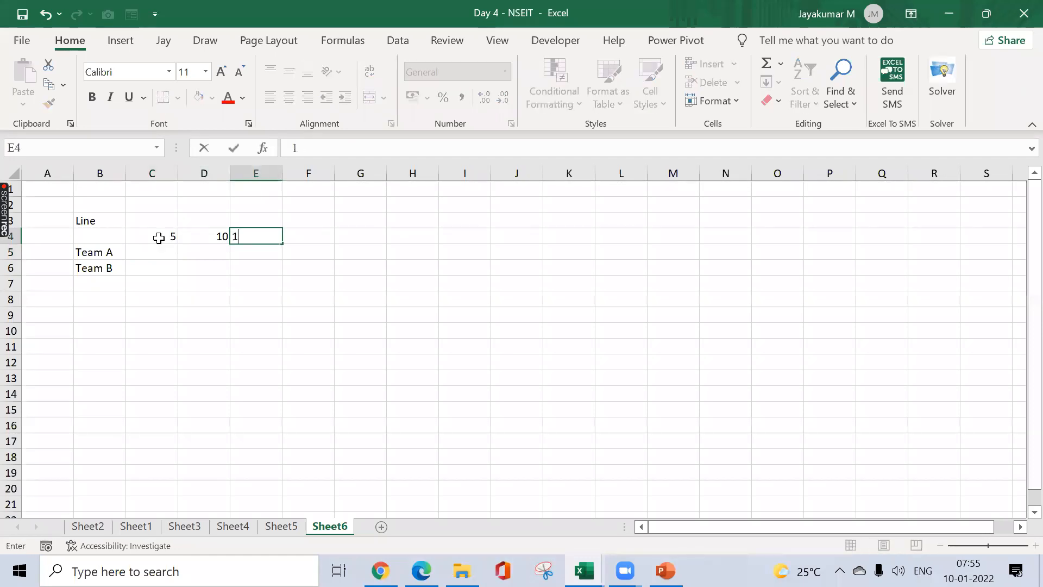
key("Tab")
type("20")
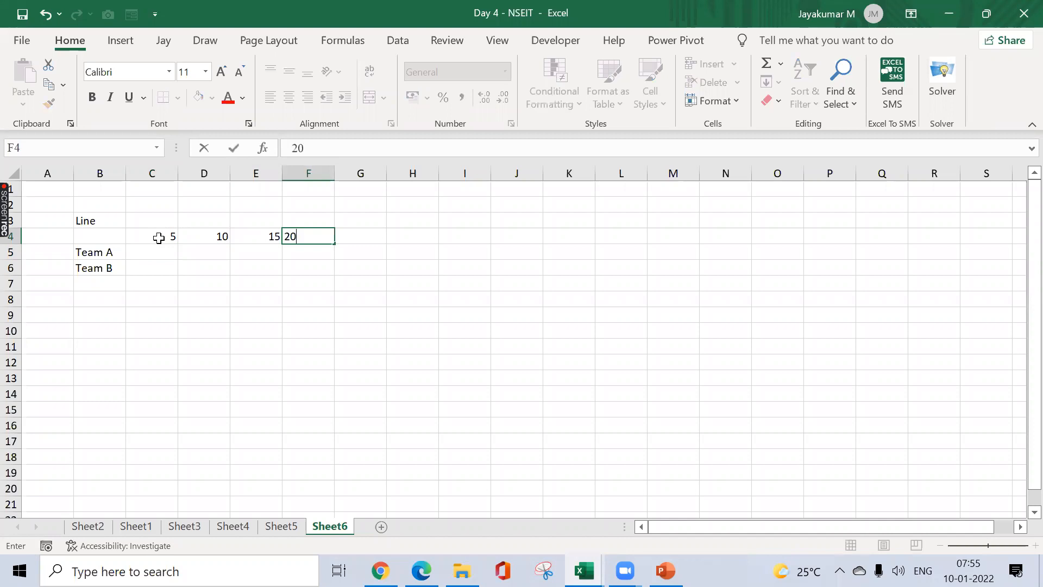
key("Tab")
key("Return")
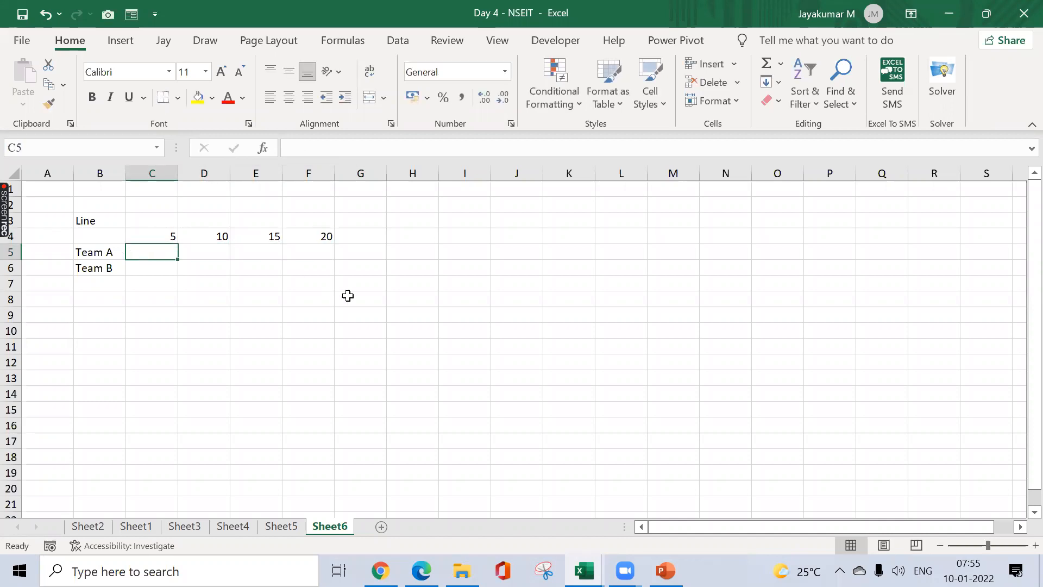
- Fill the Team A row from C5 to F5 with 45, 68, 110 and 148
type("=")
key("Escape")
type("45")
key("Tab")
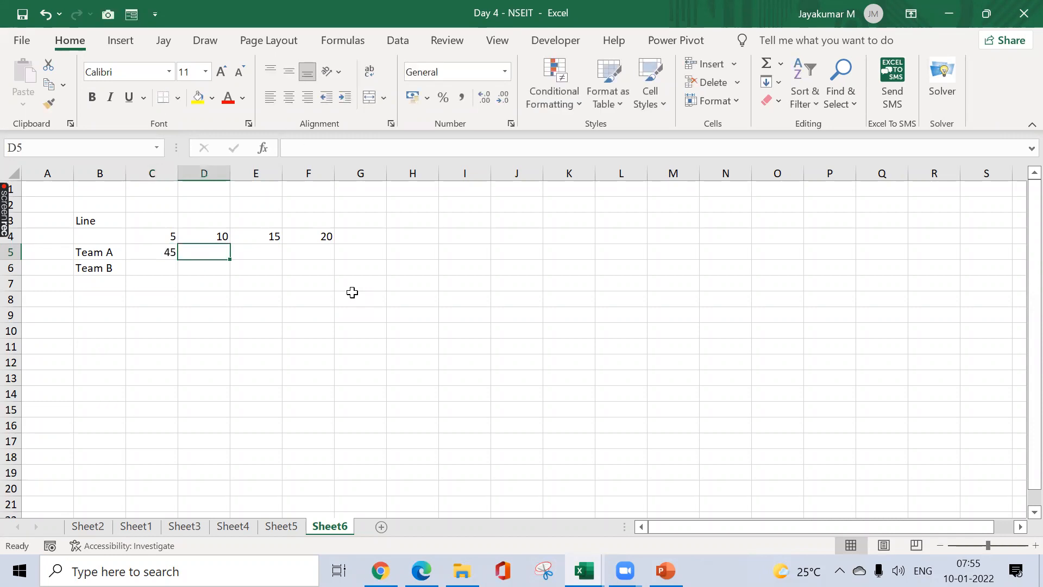
type("68")
key("Tab")
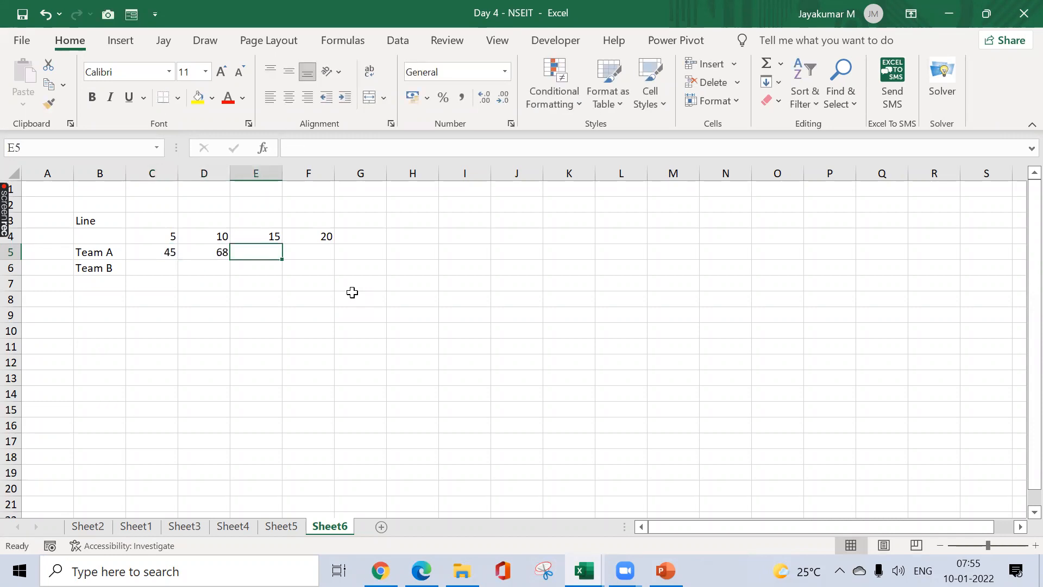
type("`")
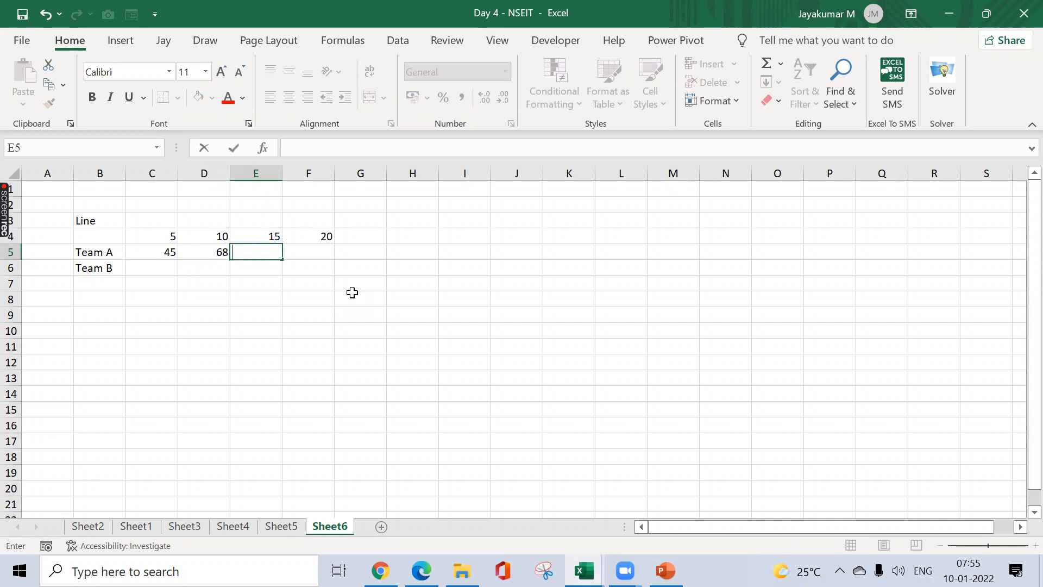
type("110")
key("Tab")
type("1")
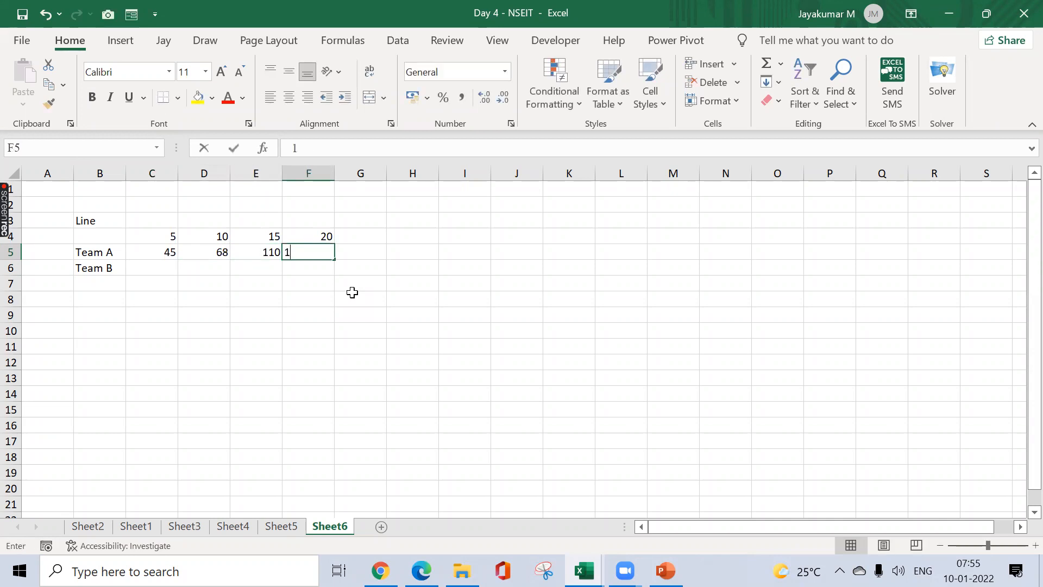
type("48")
- Fill the Team B row from C6 to F6 with 48, 75, 125 and 150
key("Down")
key("Left")
key("Left")
key("Left")
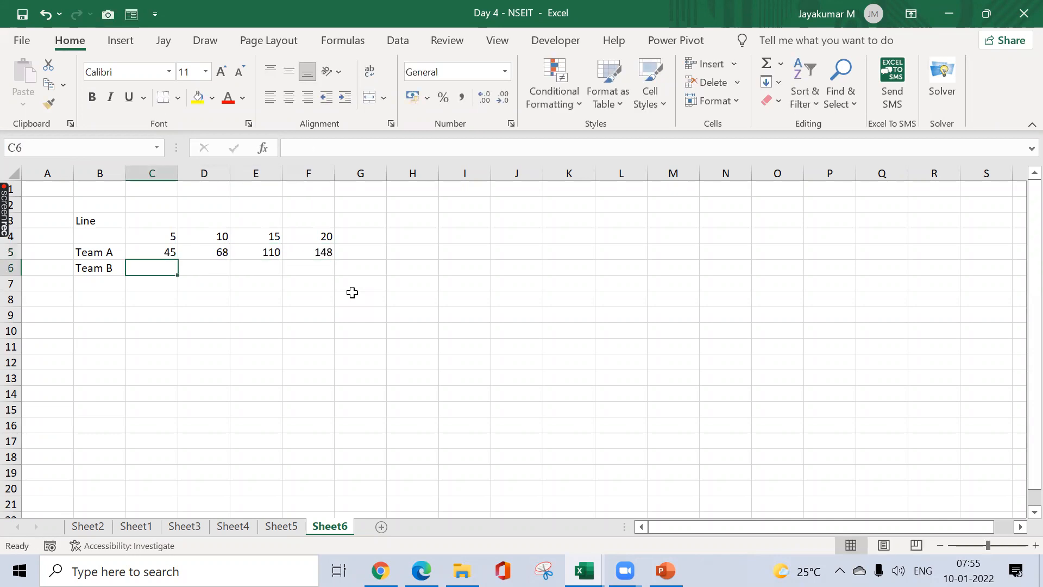
key("F2")
type("8")
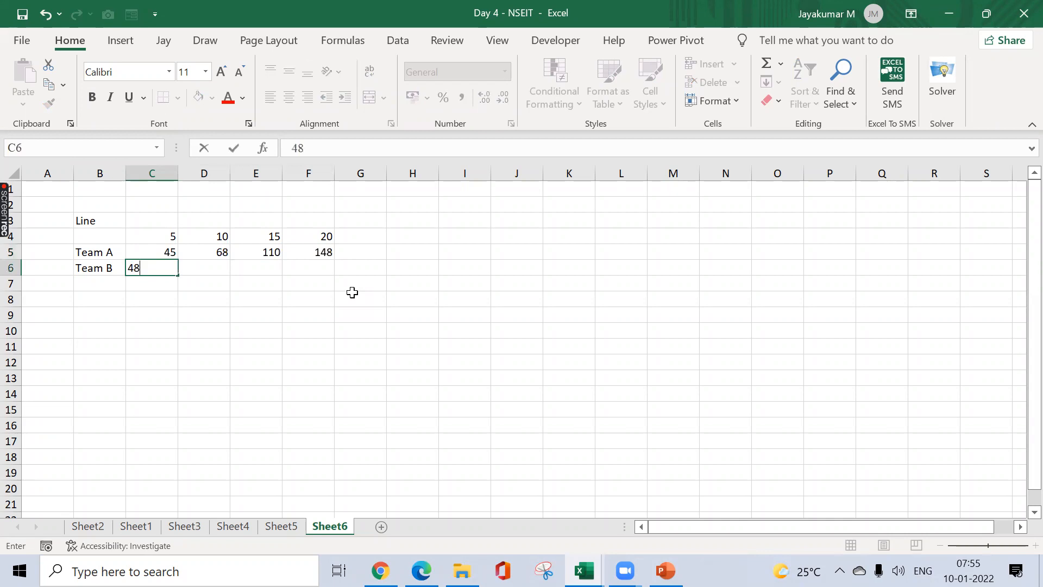
key("Tab")
type("75")
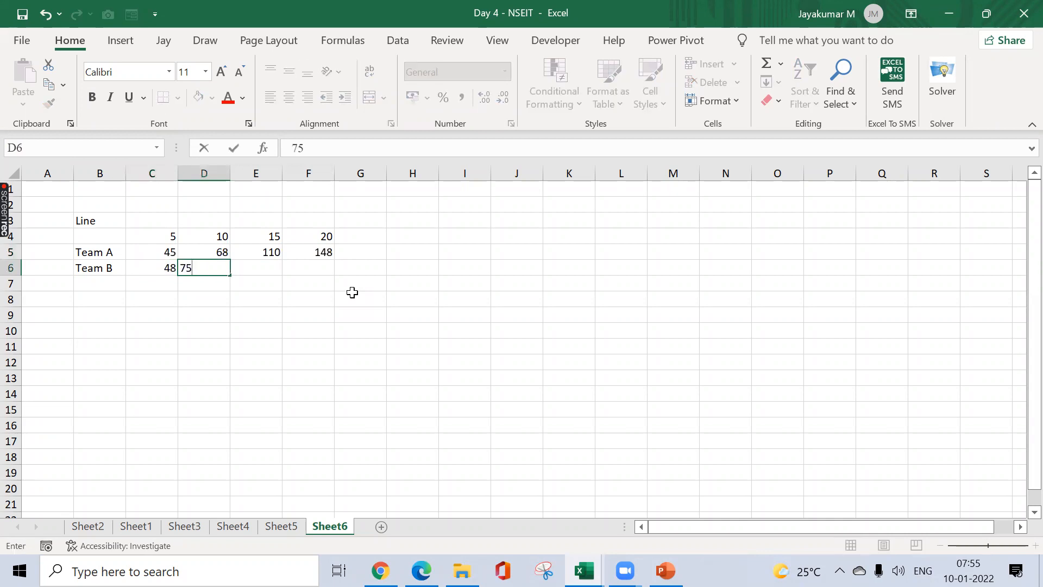
key("Tab")
type("125")
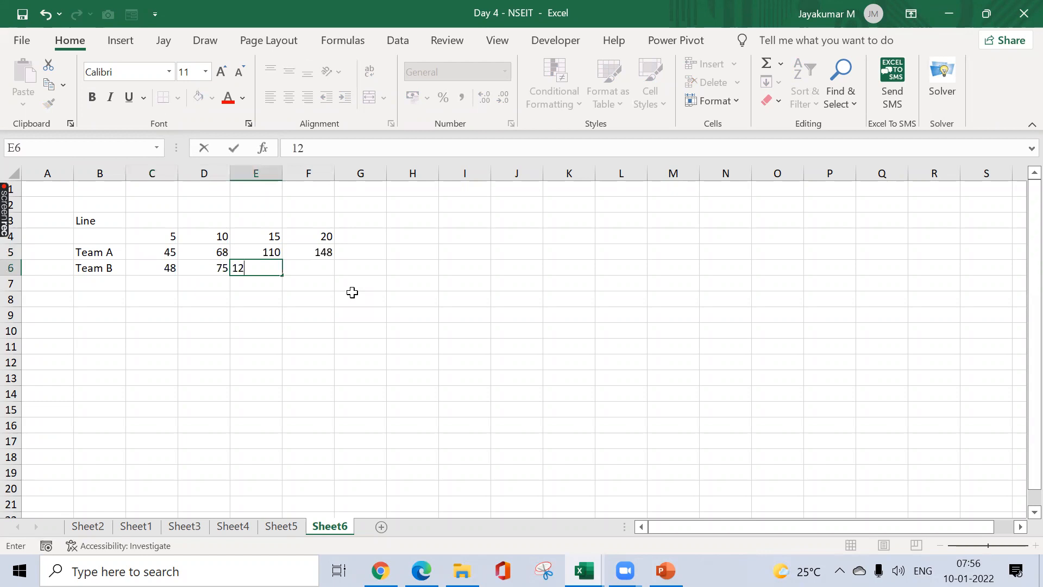
key("Tab")
type("150")
key("Return")
- Insert a 2-D line chart from the range B4:F6 and place it beside the table, clear of the data
key("Up")
key("Up")
key("Up")
key("Left")
key("Left")
key("Left")
key("Left")
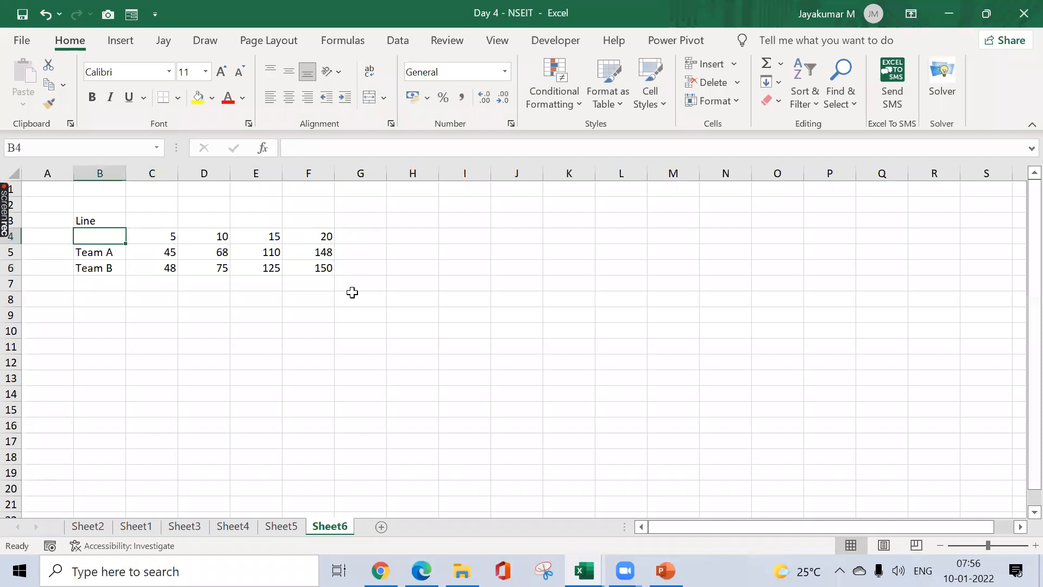
key("shift+Down")
key("shift+Down")
key("shift+Right")
key("shift+Right")
key("shift+Right")
key("shift+Right")
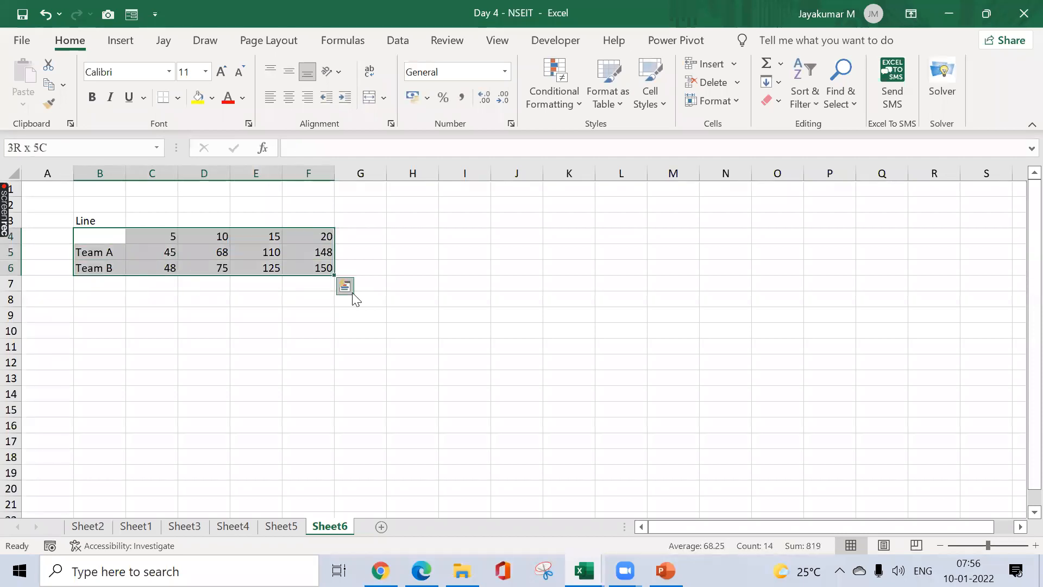
left_click(121, 40)
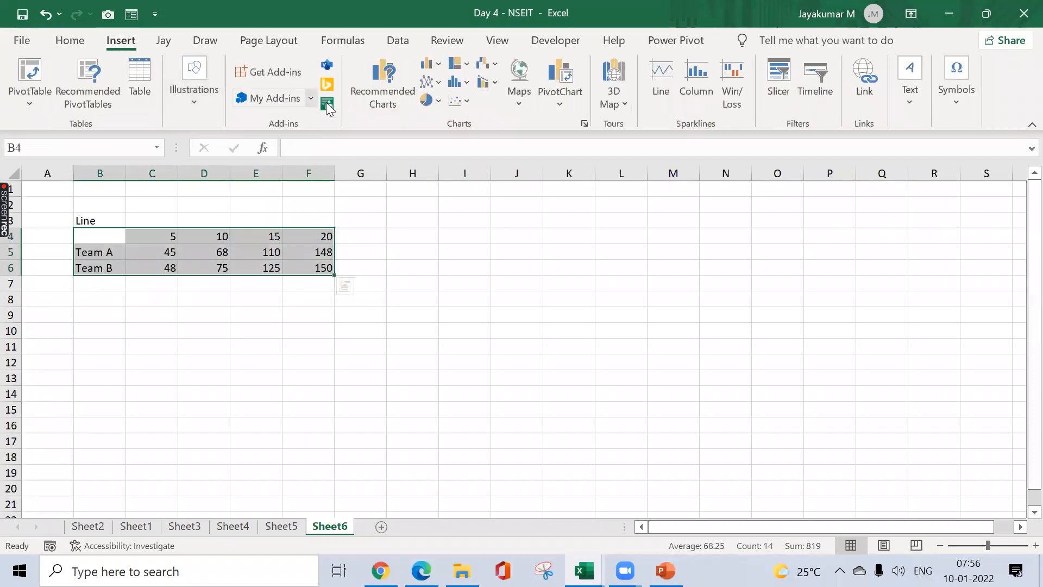
left_click(437, 86)
left_click(445, 137)
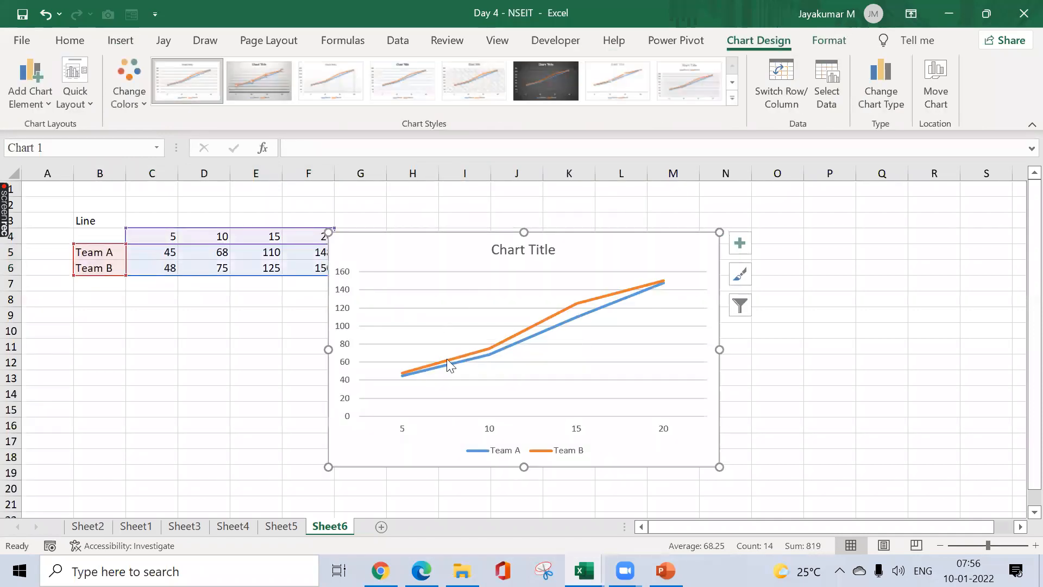
left_click_drag(441, 241, 455, 259)
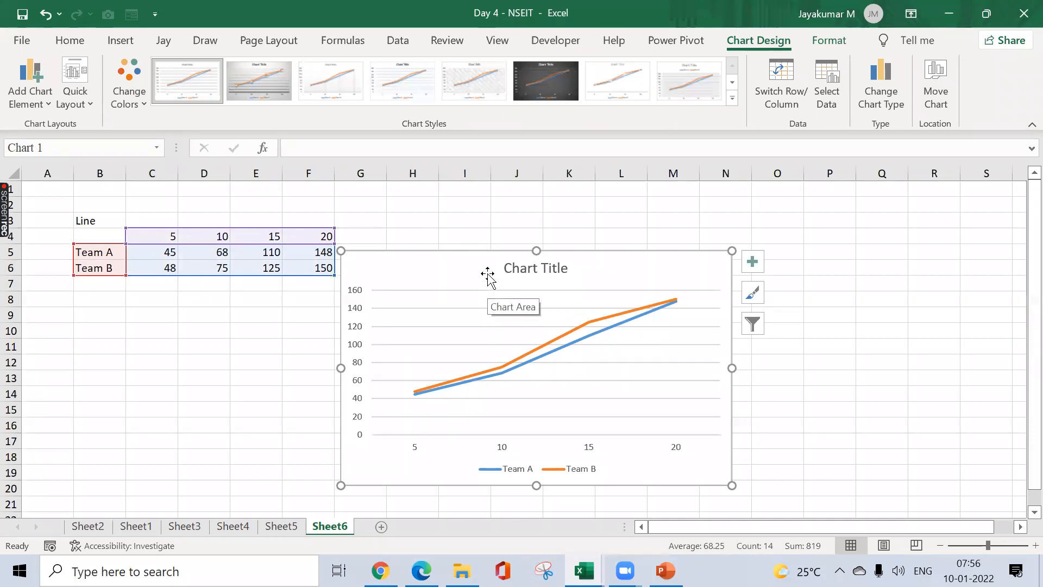
left_click_drag(487, 265, 534, 218)
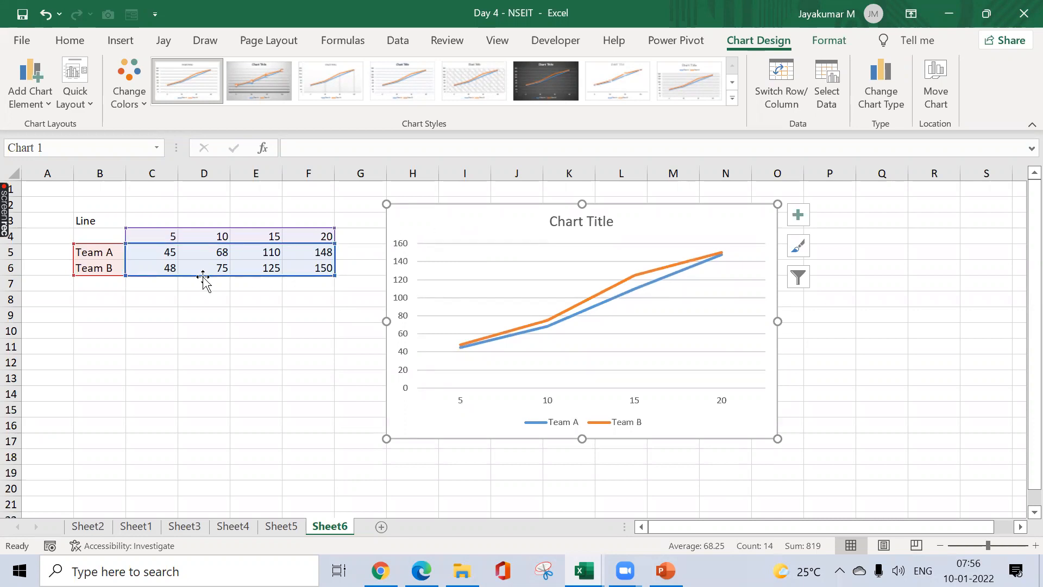
- Add a new worksheet after Sheet6
left_click(88, 42)
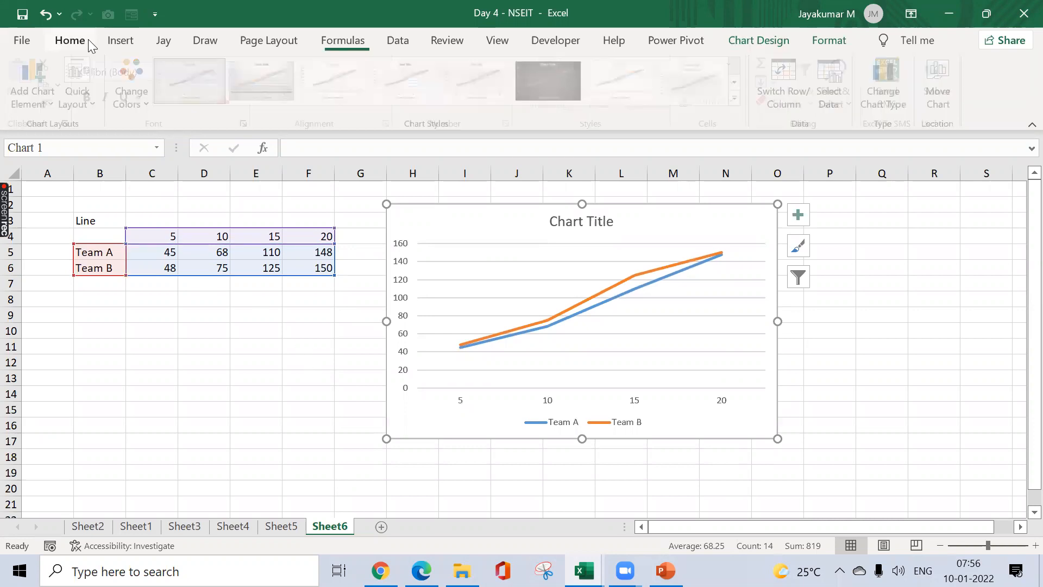
left_click(120, 40)
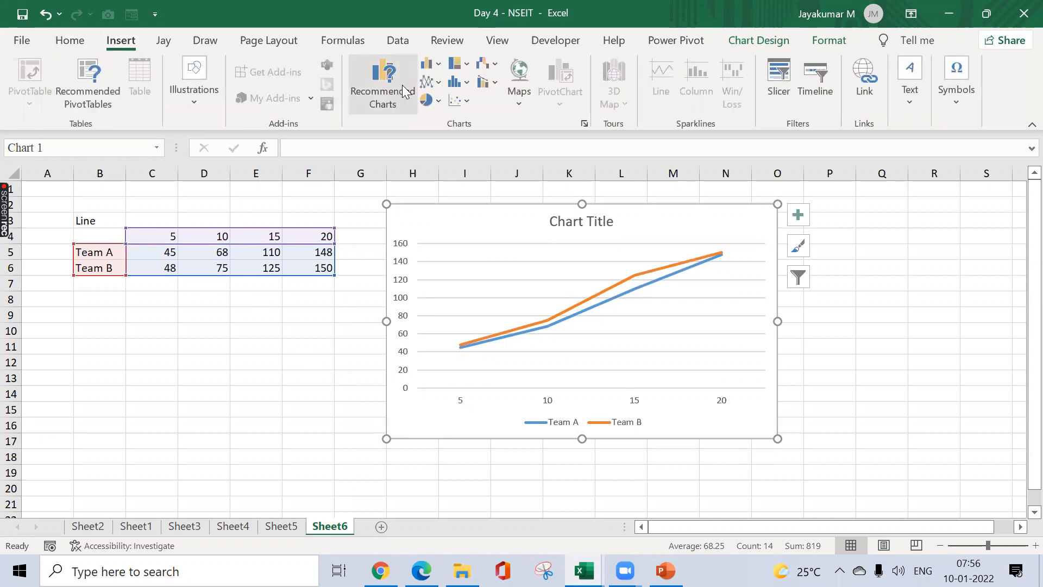
left_click(382, 526)
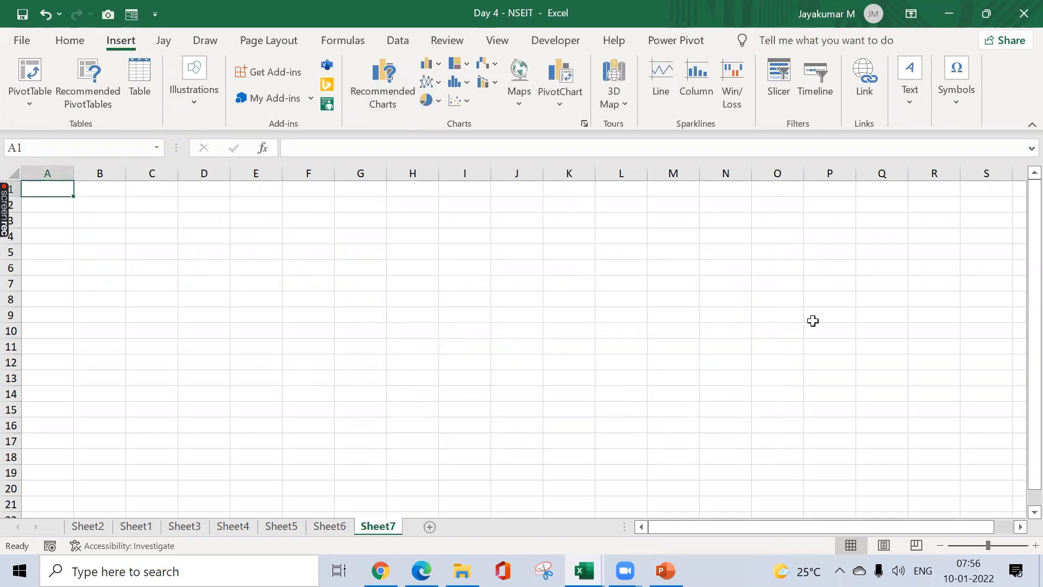
key("ctrl+n")
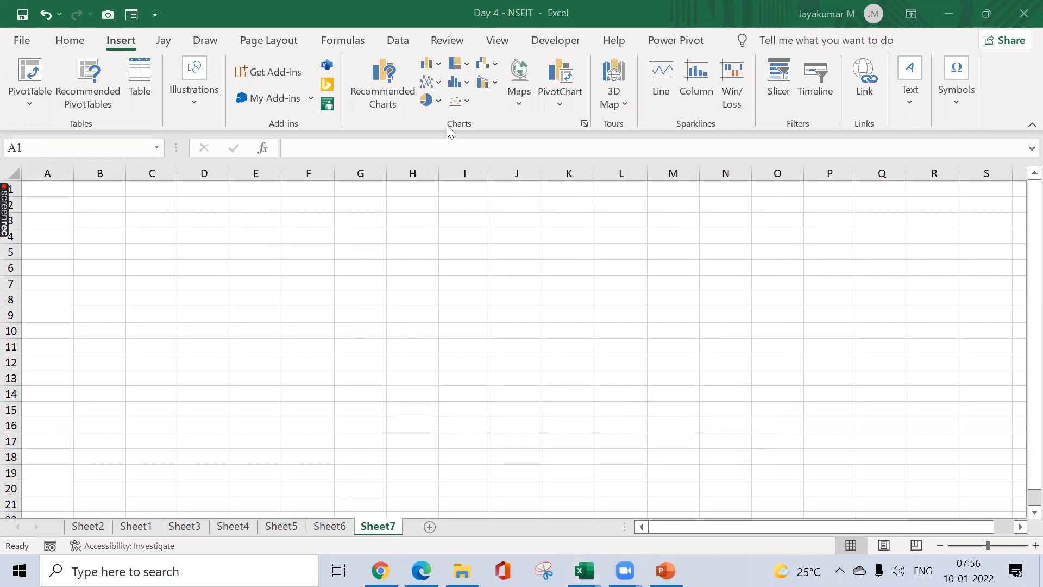
left_click(512, 175)
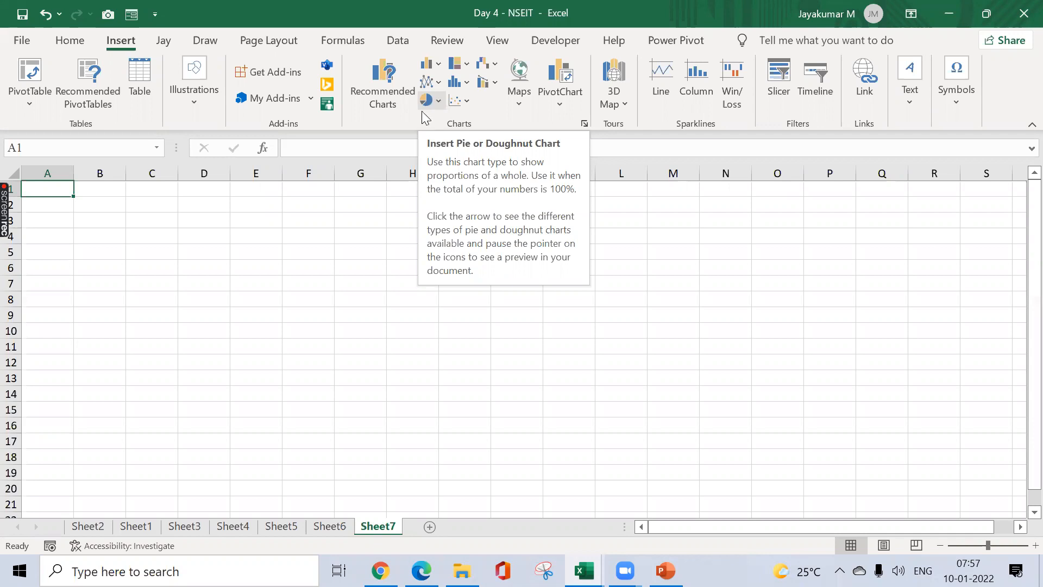
- Enter the heading Expenses Of company in B3 of the new sheet
left_click(150, 204)
left_click(126, 220)
left_click(125, 221)
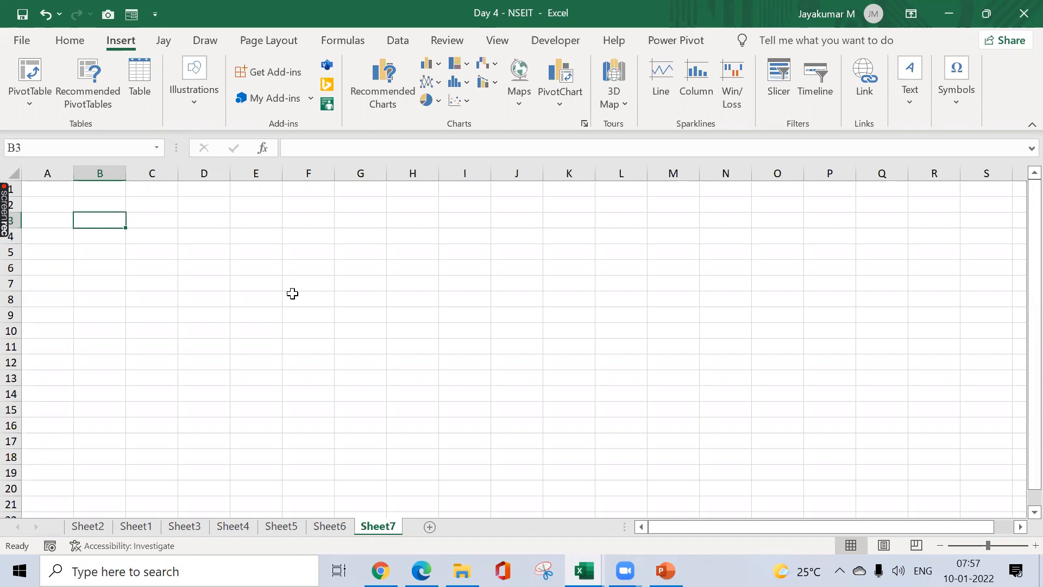
type("Exp")
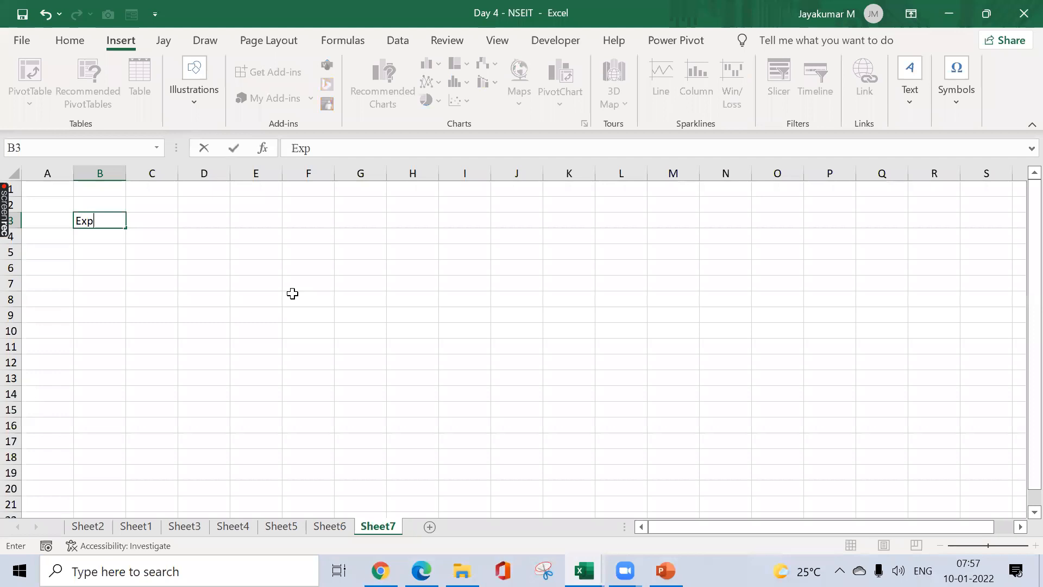
type("enses Of a")
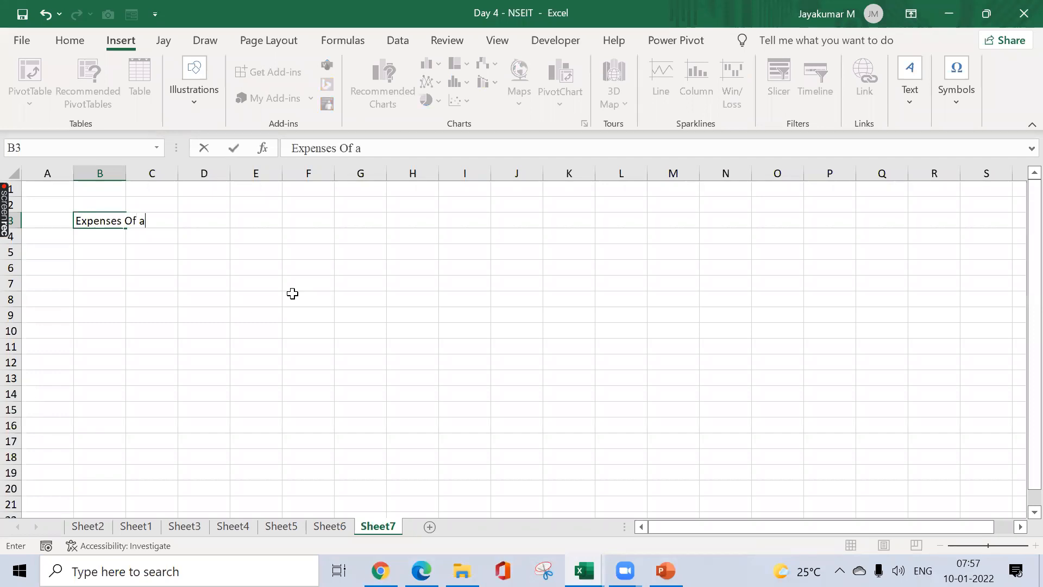
key("BackSpace")
type("cm")
key("BackSpace")
type("ompany")
key("Return")
key("Up")
- AutoFit column B to the heading in B3 and make B5 the active cell
key("alt+o")
key("c")
key("a")
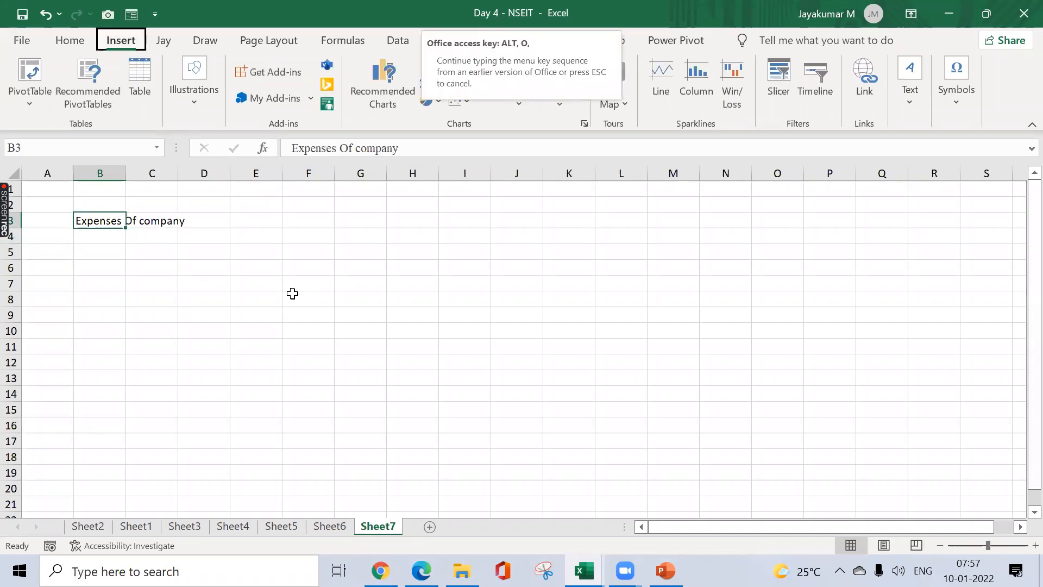
key("Down")
key("Down")
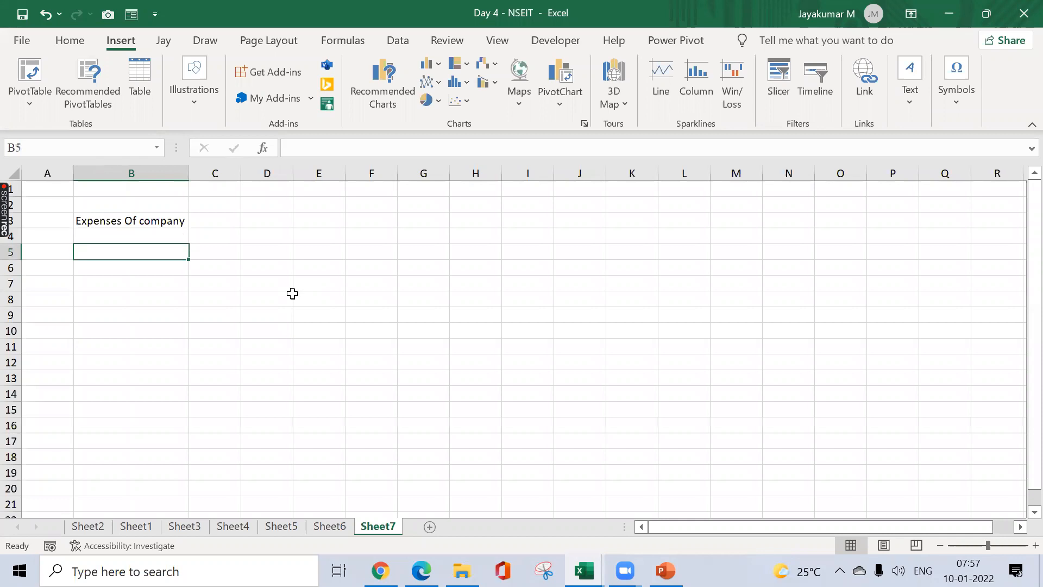
key("Right")
key("Left")
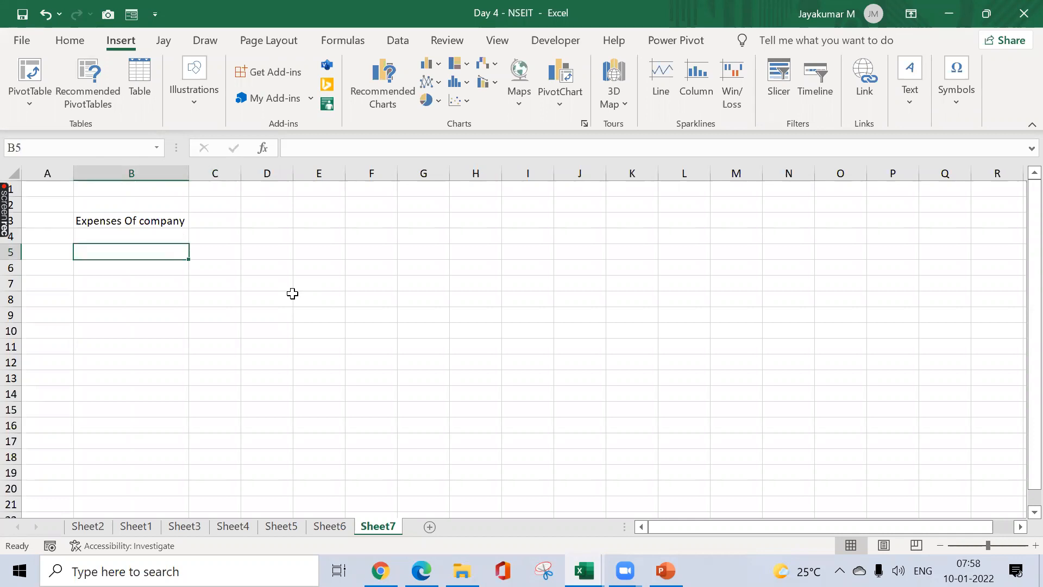
- Enter the department headings Finance, HR, Admin, Marketing, Sales and L&D across B5:G5
type("Finance")
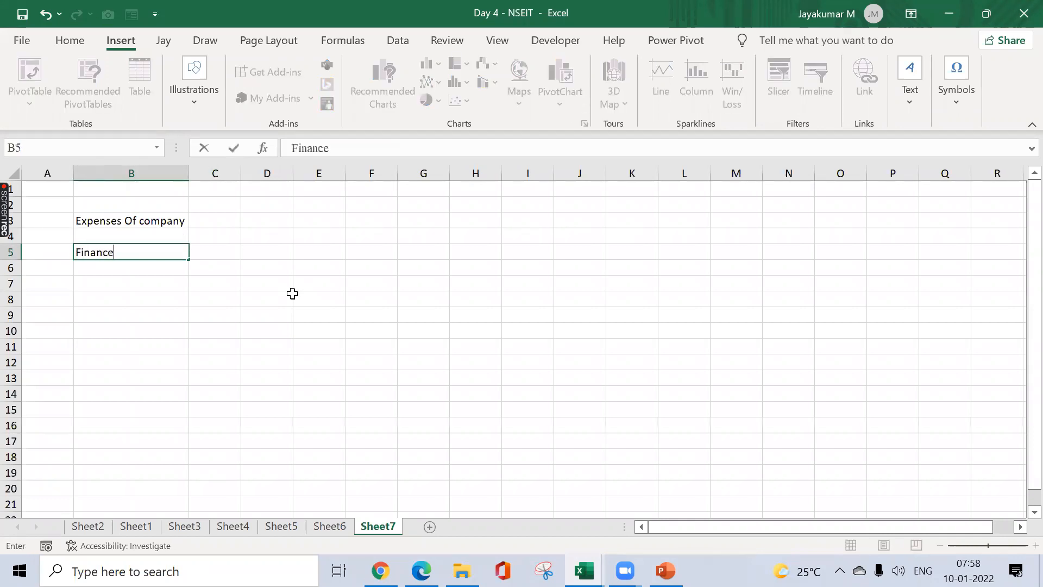
key("Tab")
type("HR")
key("Tab")
type("Admin")
key("Tab")
type("Marketing")
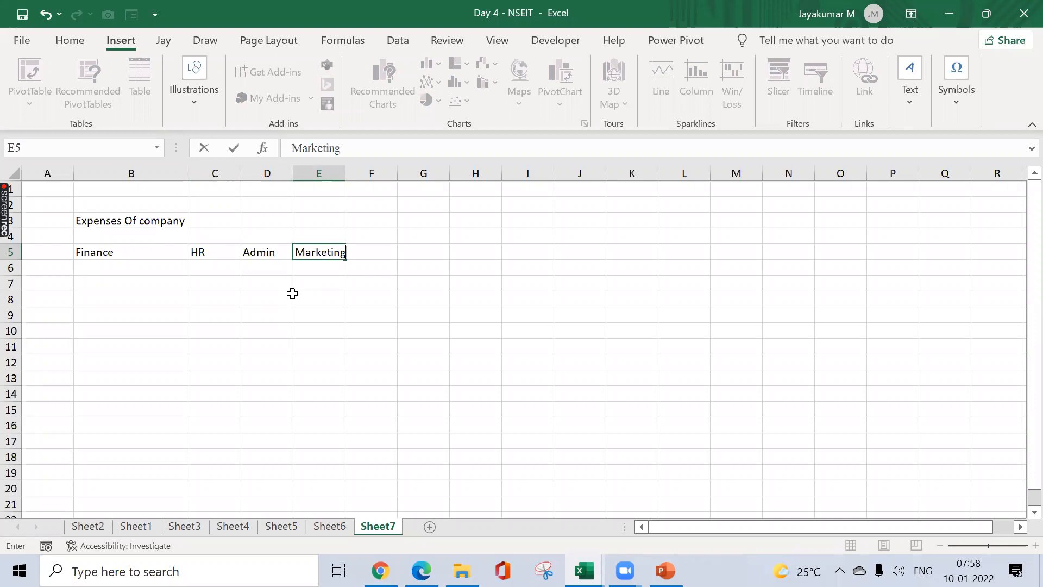
key("Tab")
type("Sales")
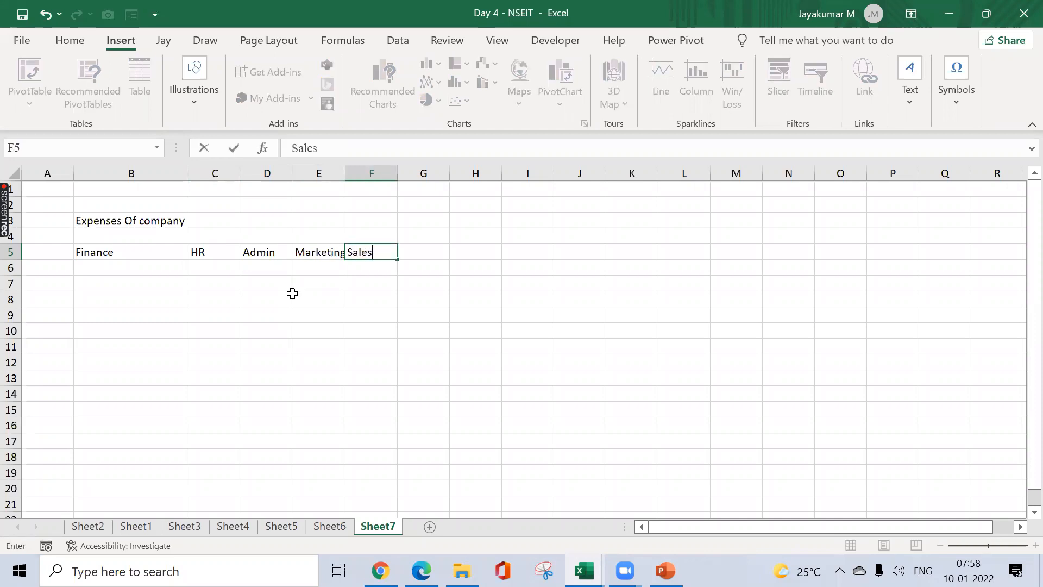
key("Tab")
type("L&D")
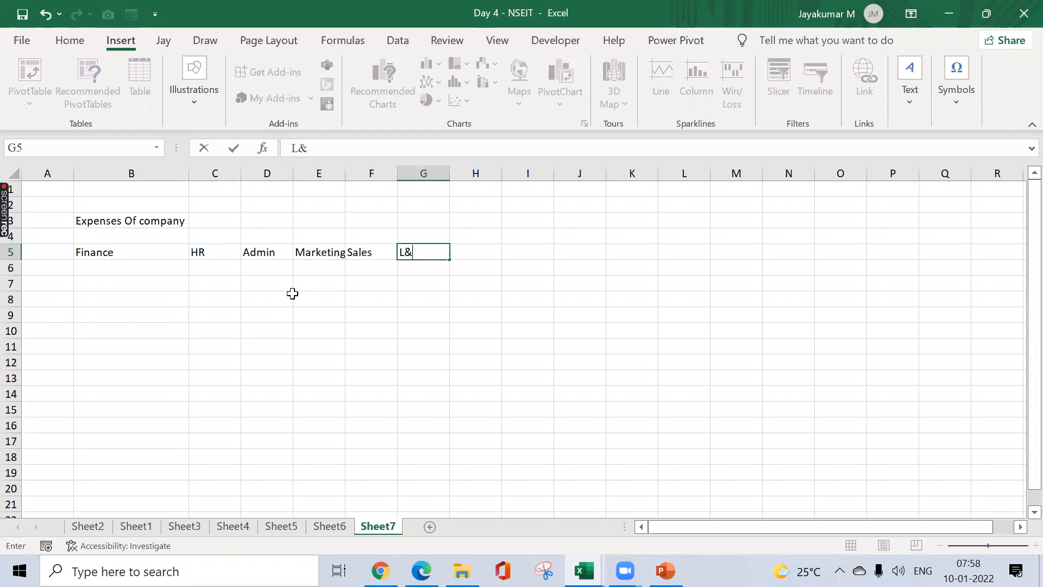
key("Return")
- Enter the formula =RANDBETWEEN(100000,500000) in B6 under the Finance heading
key("Up")
key("ctrl+shift+Right")
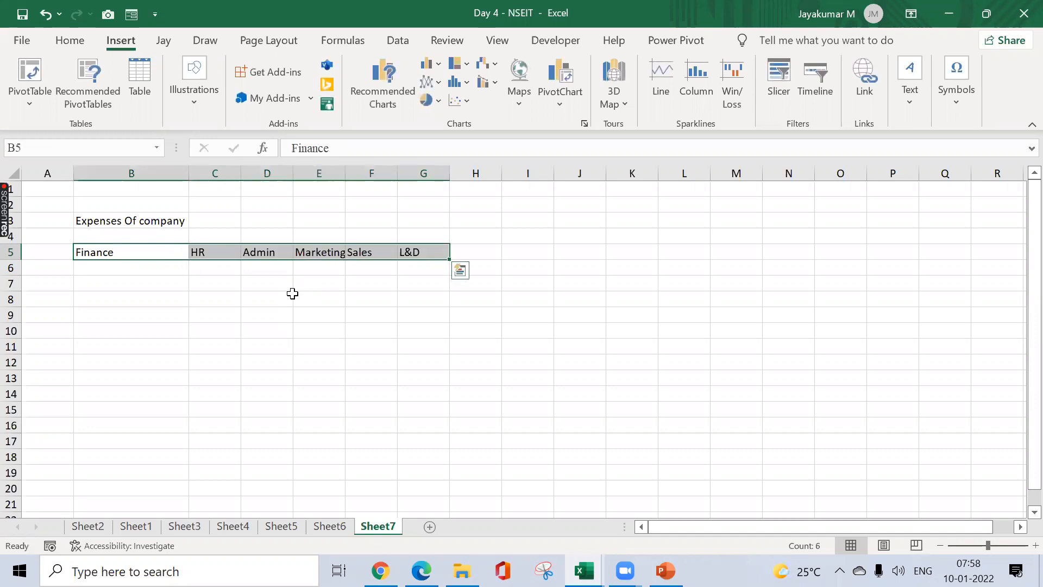
key("Down")
type("=rand")
key("Down")
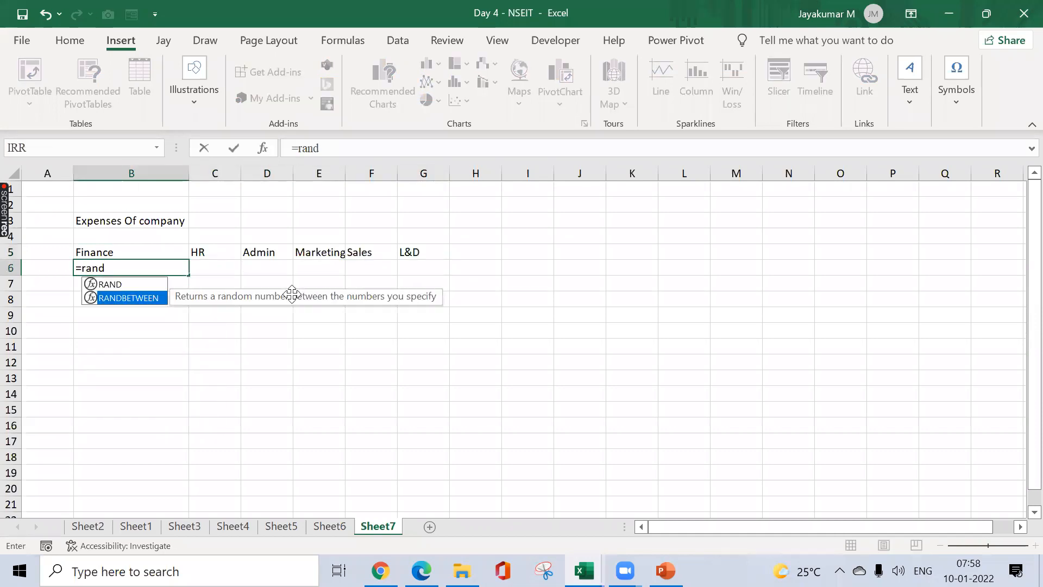
key("Tab")
type("10000")
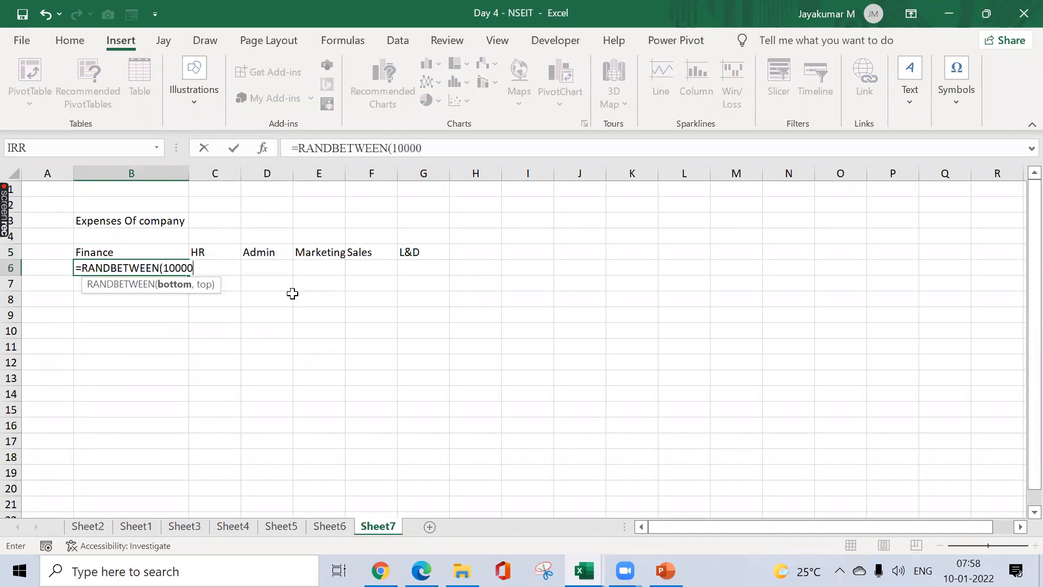
type("0,500000")
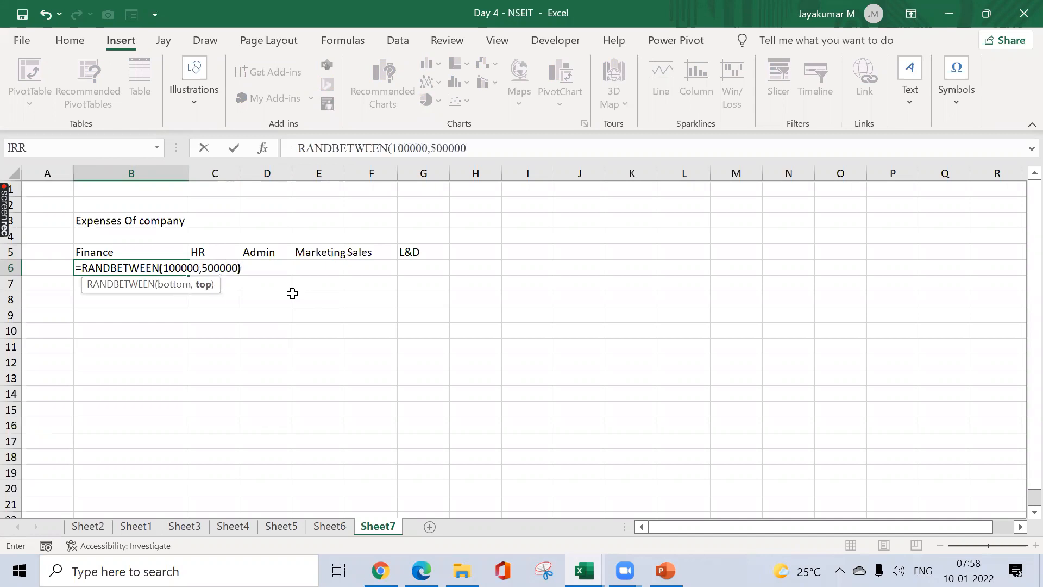
type(")")
key("Return")
- Copy the random-number formula from B6 across B6:G6 for all departments
key("Up")
key("ctrl+c")
key("shift+Right")
key("shift+Right")
key("shift+Right")
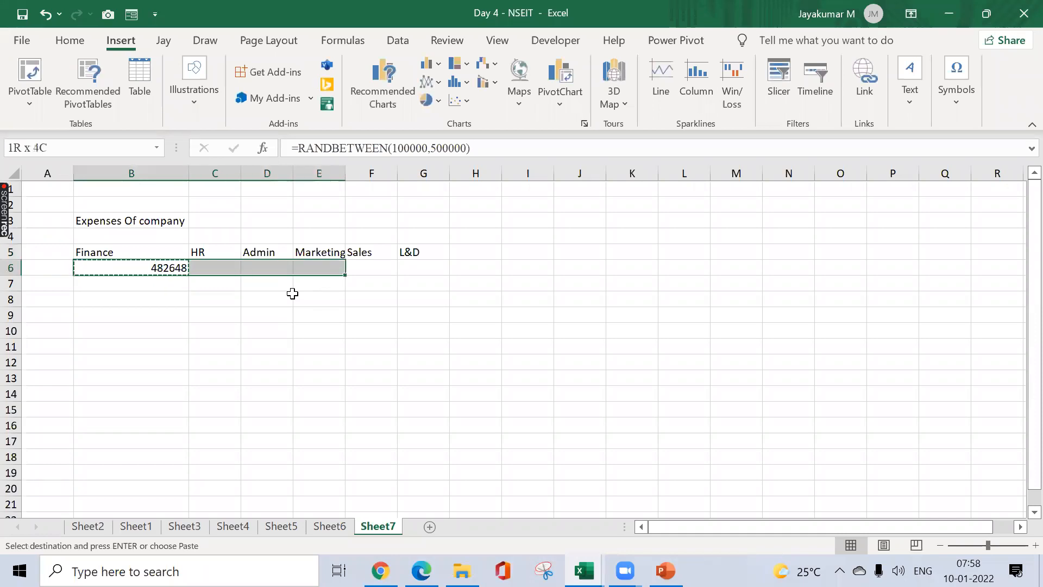
key("shift+Right")
key("shift+Right")
key("ctrl+v")
- Replace the formulas in B6:G6 with their values using Paste Special
key("ctrl+c")
key("ctrl+alt+v")
key("Return")
key("Escape")
- Try pasting a values-only copy of the expense table B5:G6 at B14, then undo the paste
key("Up")
key("shift+Down")
key("shift+Right")
key("shift+Right")
key("shift+Right")
key("shift+Right")
key("shift+Right")
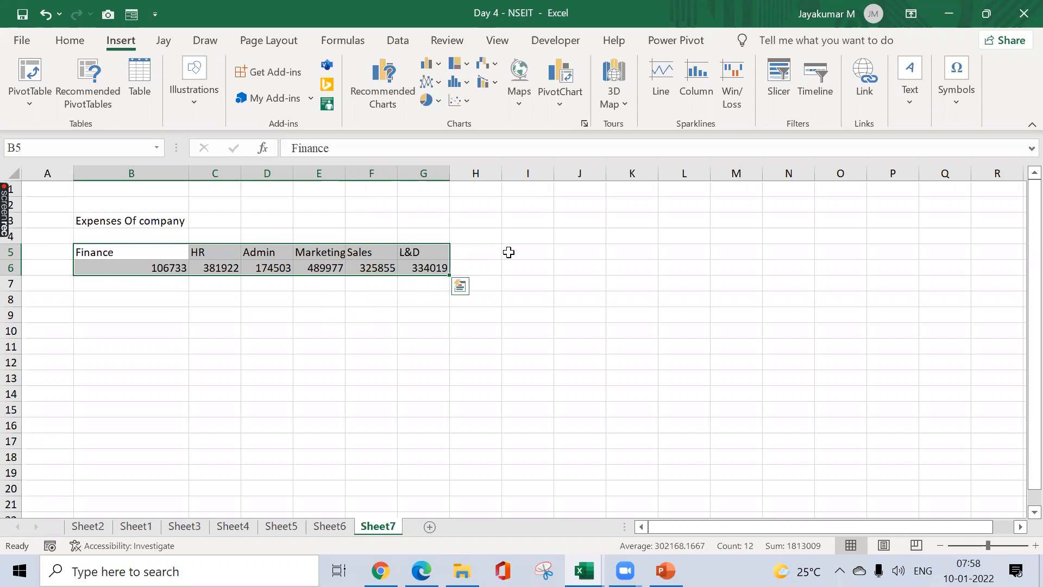
key("ctrl+c")
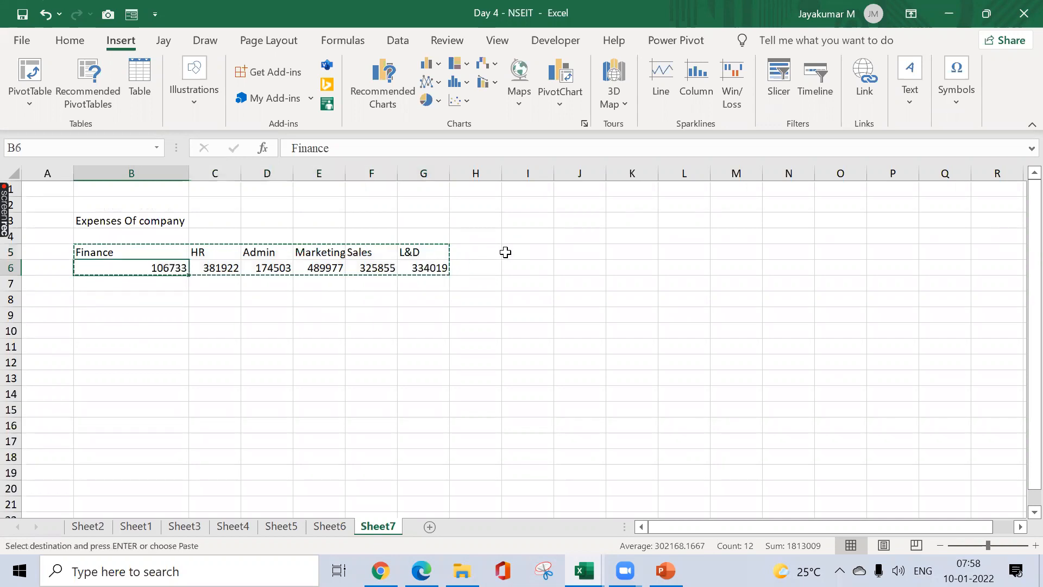
key("Down")
key("Down")
key("Down")
key("Down")
key("Down")
key("Down")
key("Down")
key("Down")
key("Down")
key("ctrl+alt+v")
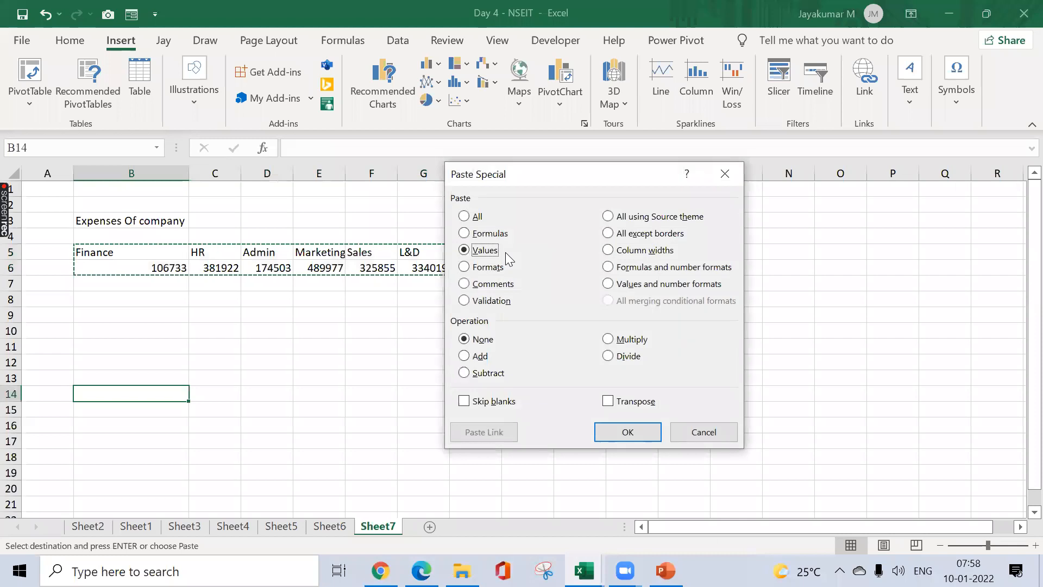
key("Return")
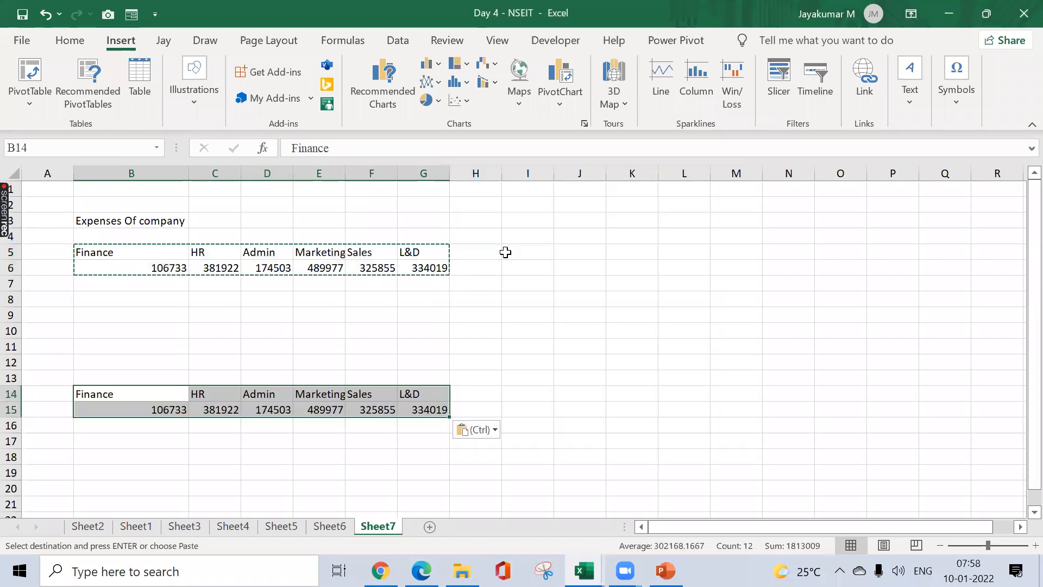
key("ctrl+z")
- Paste the copied expense table at B13 as transposed values
key("Up")
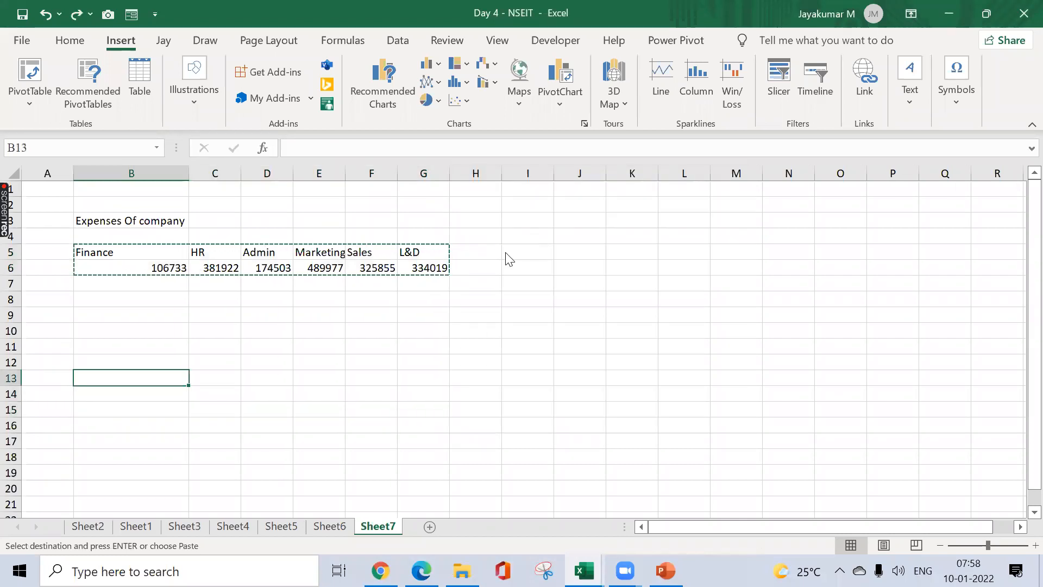
key("ctrl+alt+v")
key("v")
key("e")
key("Return")
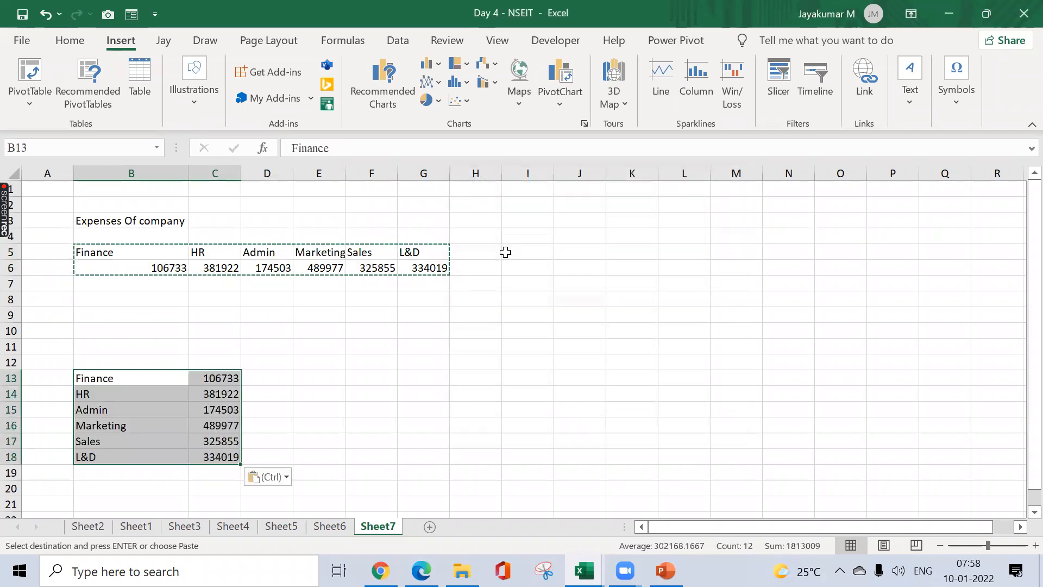
key("Right")
key("Right")
key("Left")
key("Left")
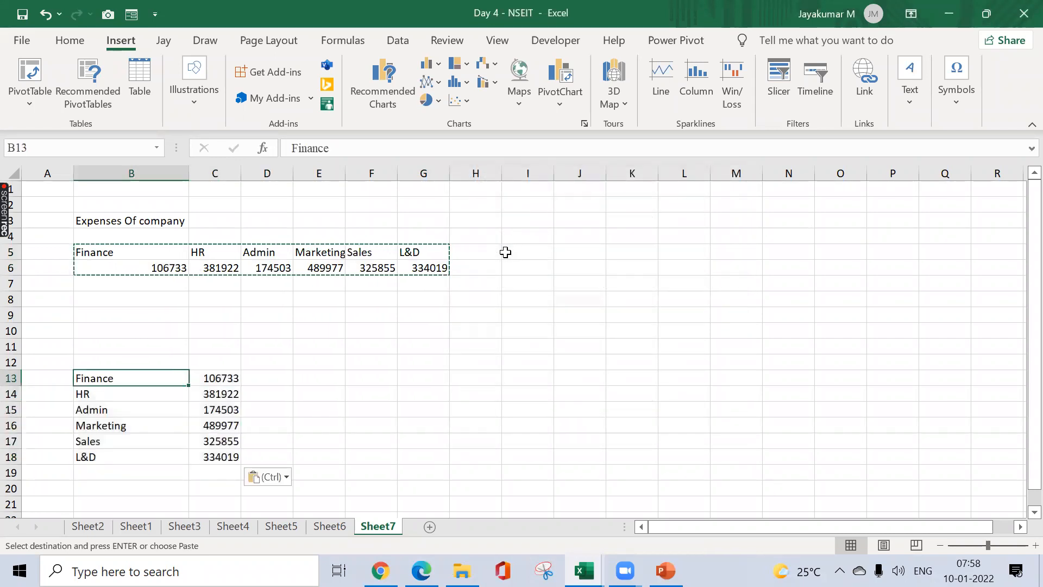
- Duplicate the transposed expense values from C13:C18 into D13:D18
key("ctrl+shift+Down")
key("Right")
key("Right")
key("Left")
key("ctrl+shift+Down")
key("ctrl+c")
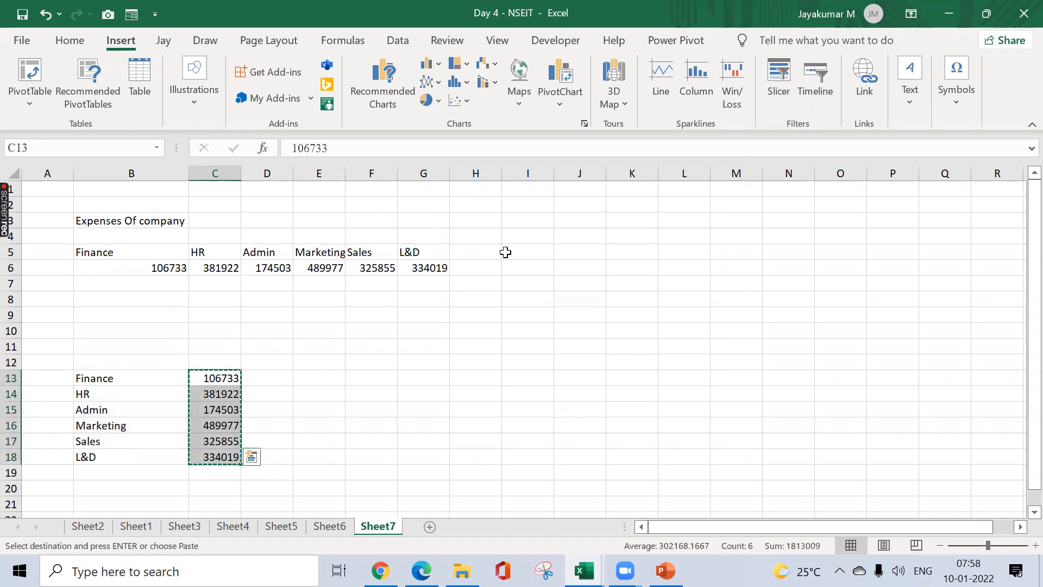
key("Right")
key("Return")
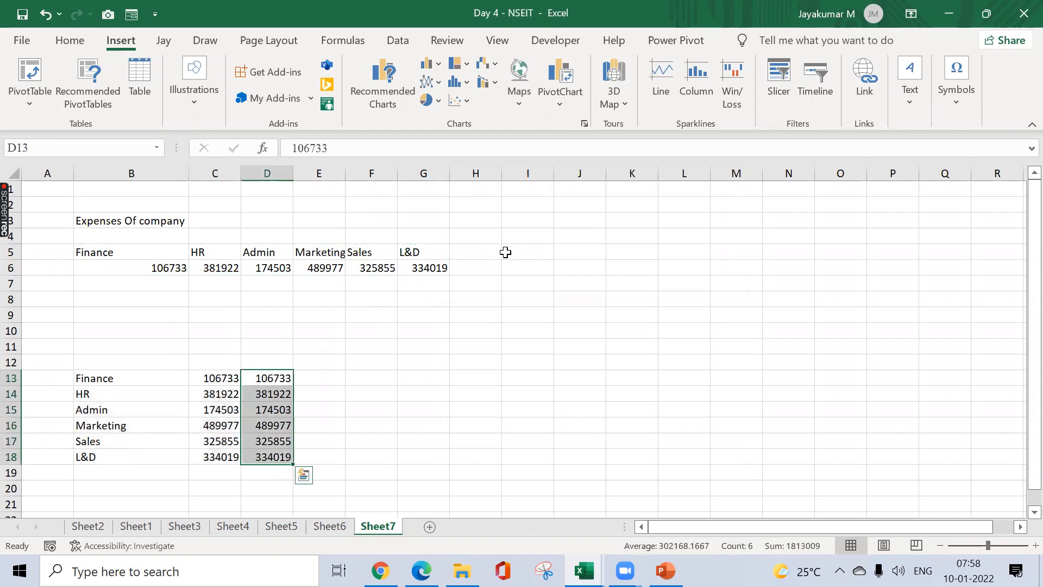
- Delete the transposed table and its duplicated values in B13:D18
key("Left")
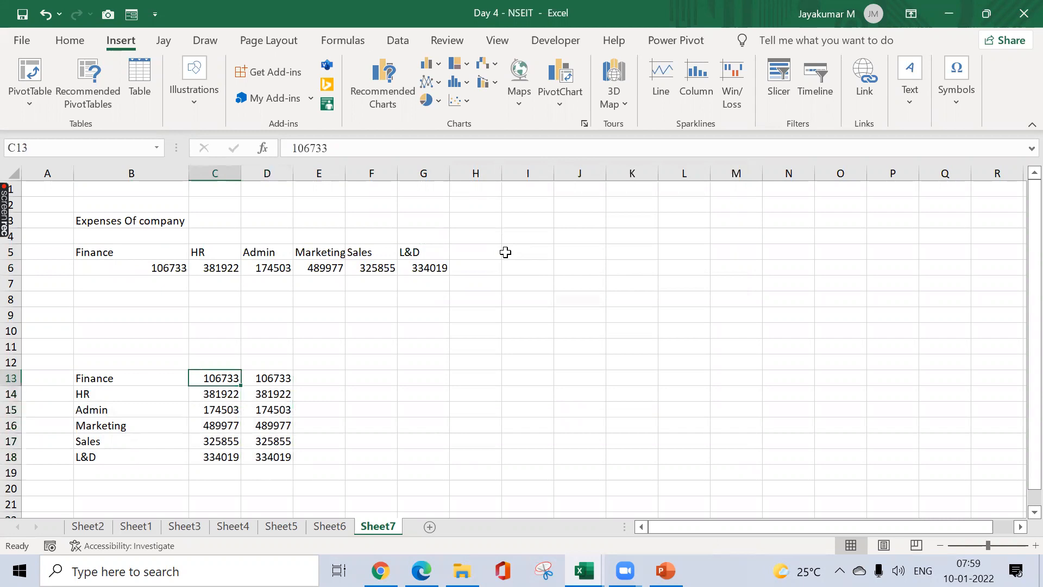
key("Left")
key("ctrl+shift+Down")
key("shift+Right")
key("shift+Right")
key("Delete")
- Add a Month column in A5:A7 with the entries Jan and Feb
key("ctrl+Up")
key("Up")
key("Left")
type("Month")
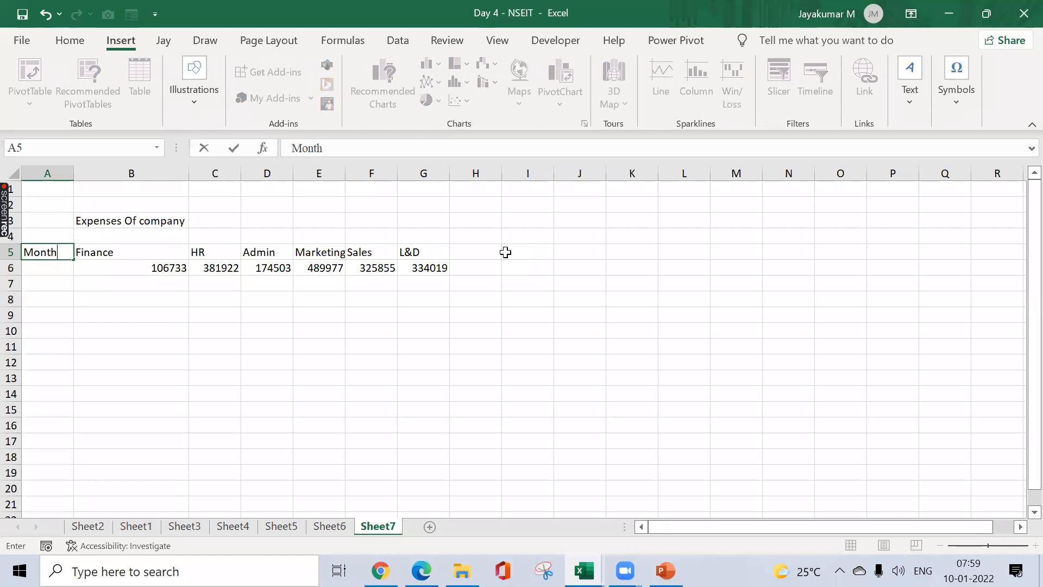
key("Return")
type("Jan")
key("Return")
type("Feb")
key("ctrl+Return")
- Fill the Jan expense values down into the Feb row, B7:G7
key("Right")
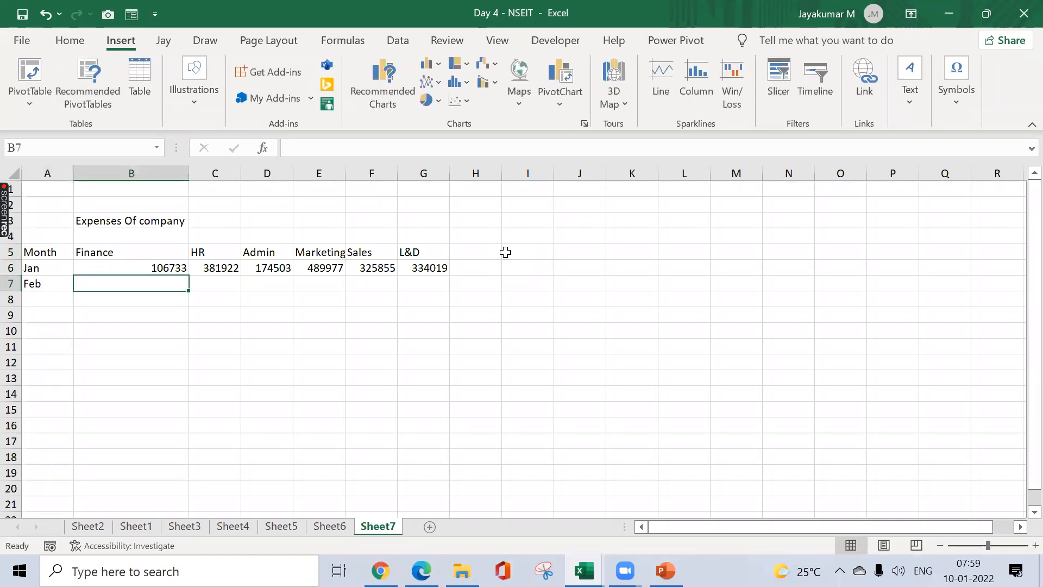
key("shift+Right")
key("shift+Right")
key("shift+Right")
key("shift+Right")
key("shift+Right")
key("ctrl+d")
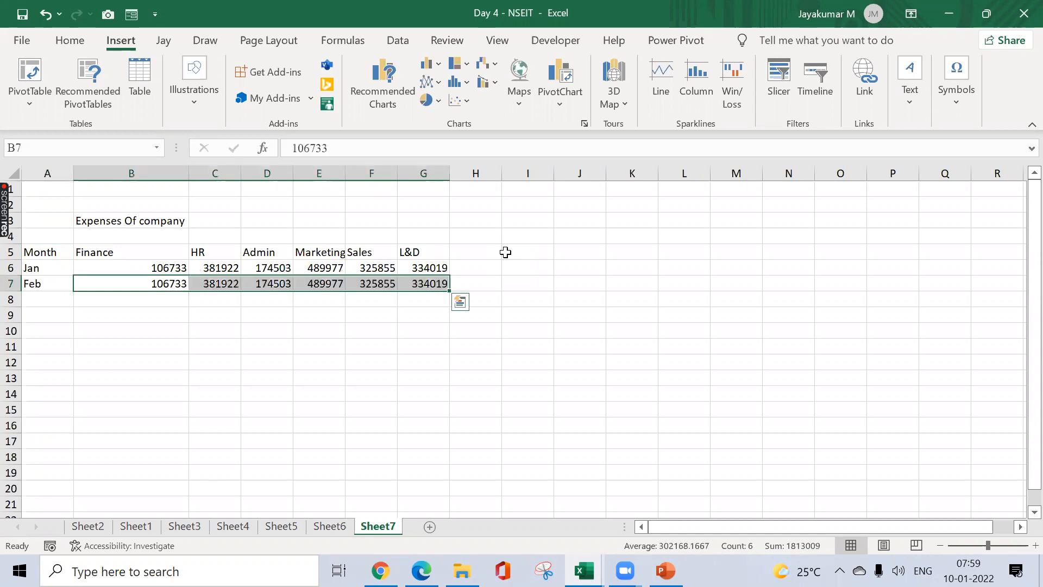
- Delete the Month heading and the Jan and Feb labels from A5:A7
key("Up")
key("Left")
key("Up")
key("ctrl+a")
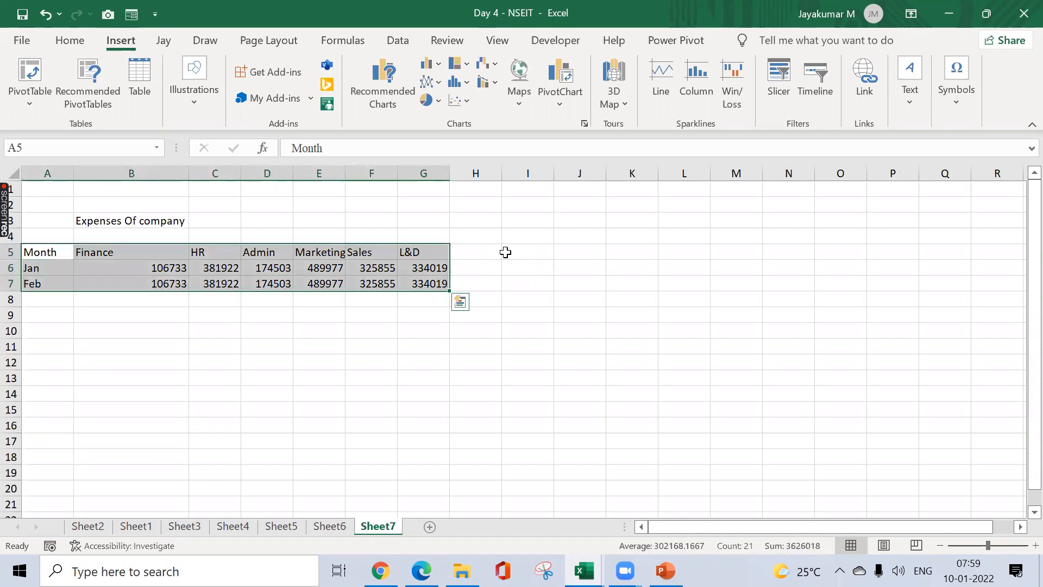
key("Right")
key("shift+Right")
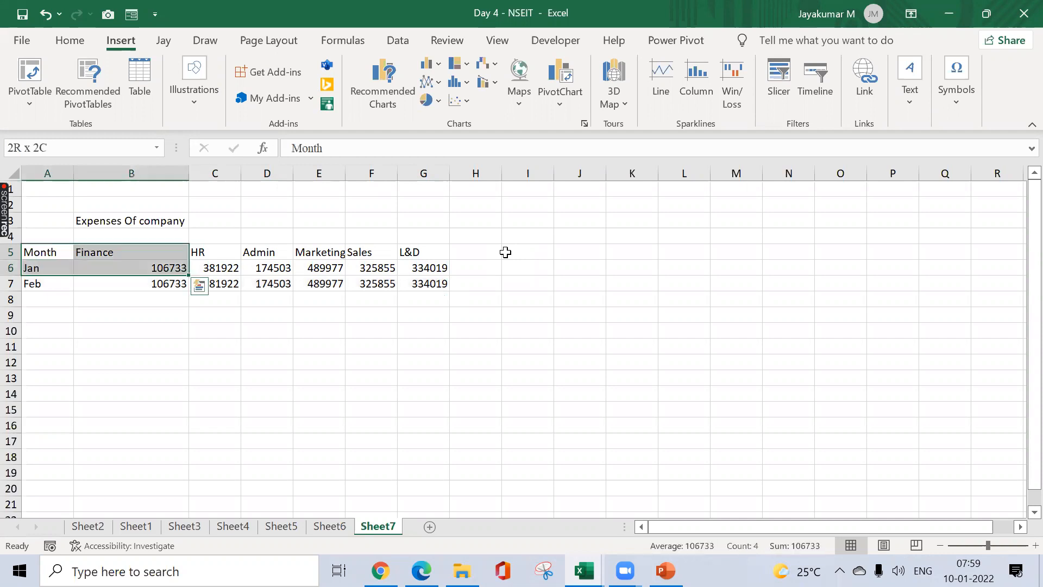
key("shift+Left")
key("shift+Up")
key("shift+Down")
key("shift+Down")
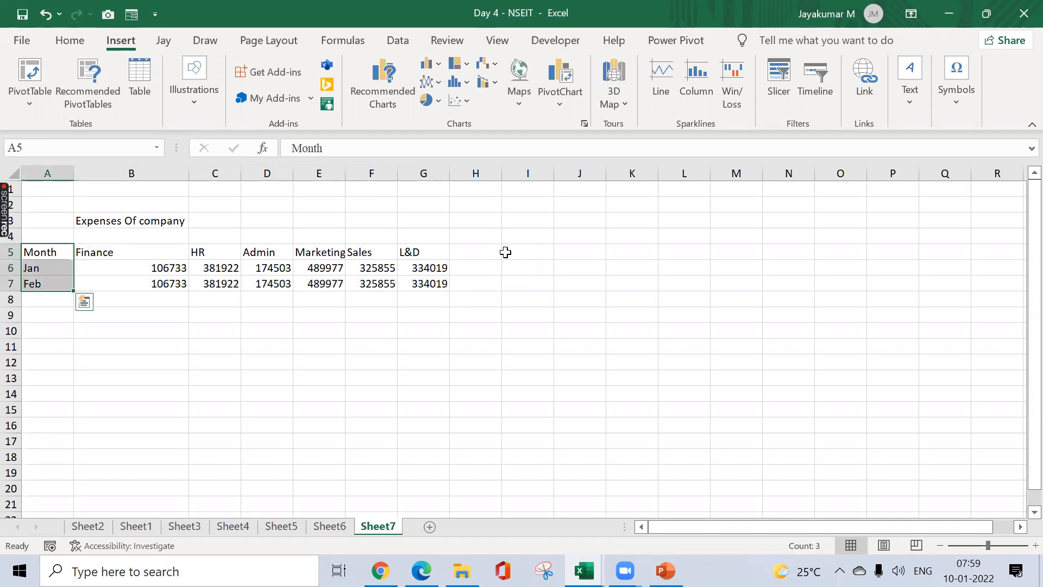
key("Delete")
- Delete the duplicated expense values in B7:G7
key("Right")
key("Right")
key("Down")
key("Down")
key("Left")
key("ctrl+shift+Right")
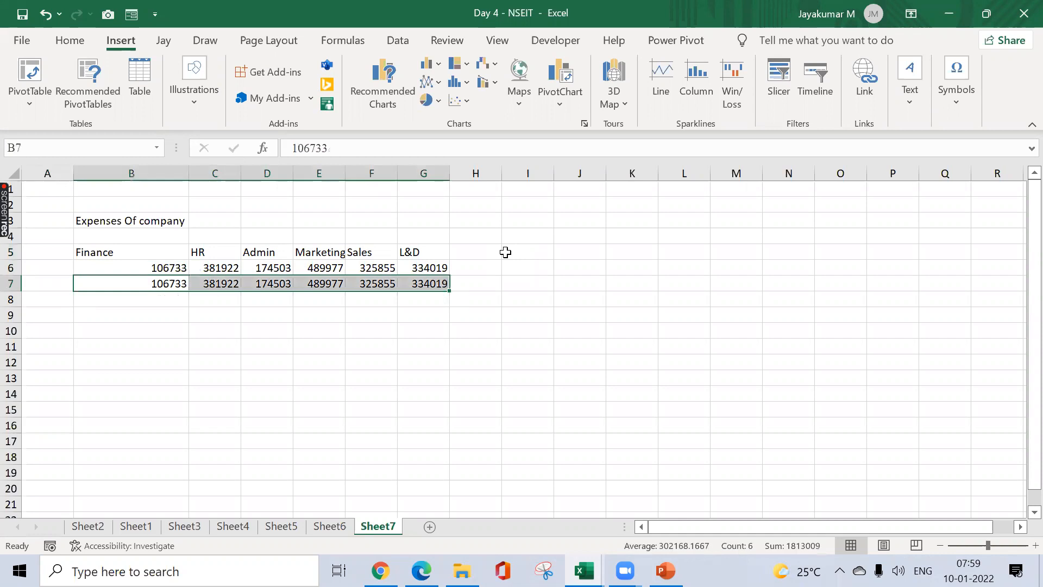
key("Delete")
- Insert a 2-D pie chart from the expense table B5:G6 and place it beside the data
key("Up")
key("Up")
key("ctrl+shift+Right")
key("shift+Down")
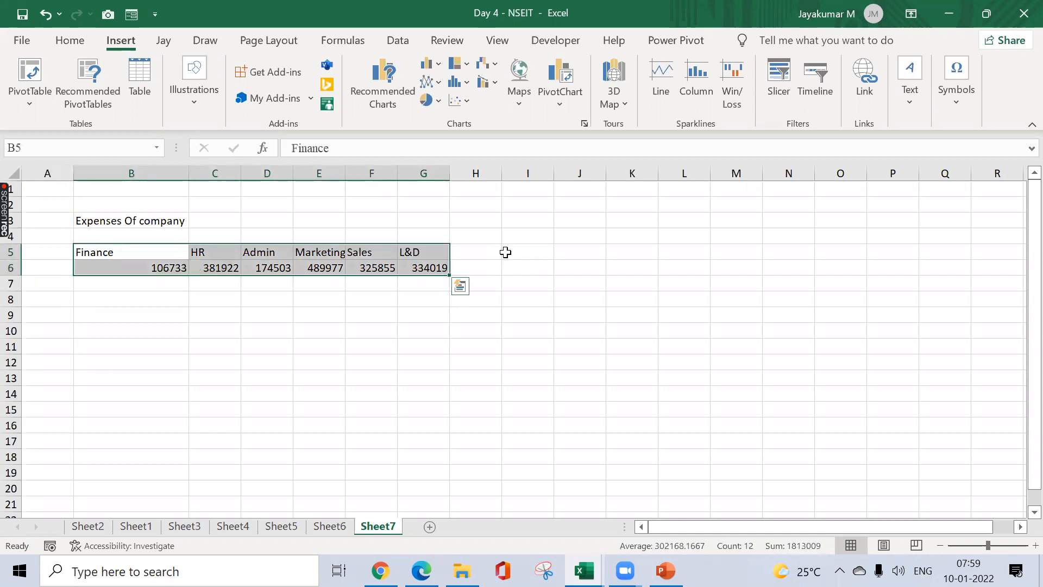
left_click(434, 101)
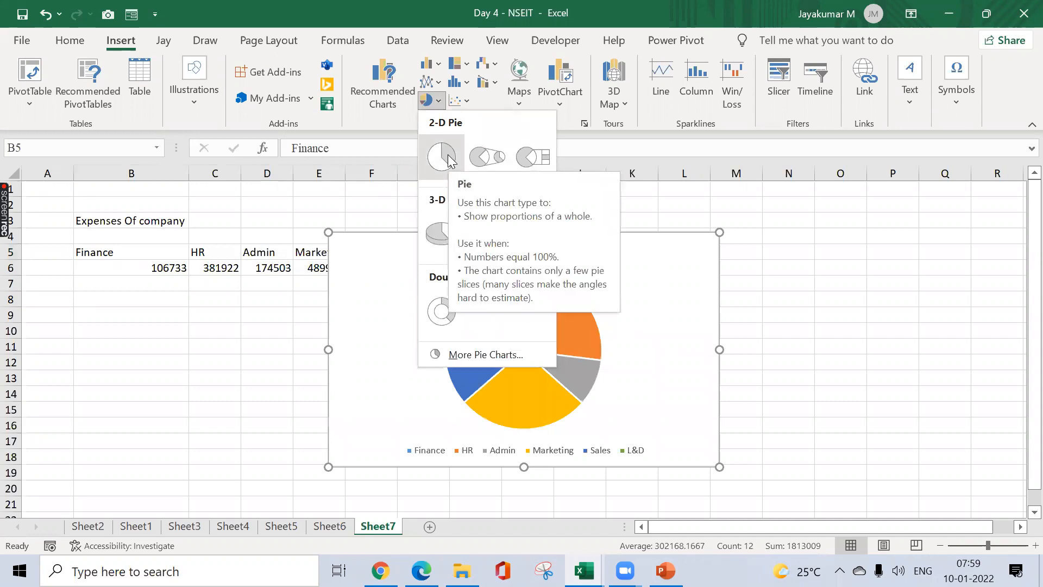
left_click(448, 159)
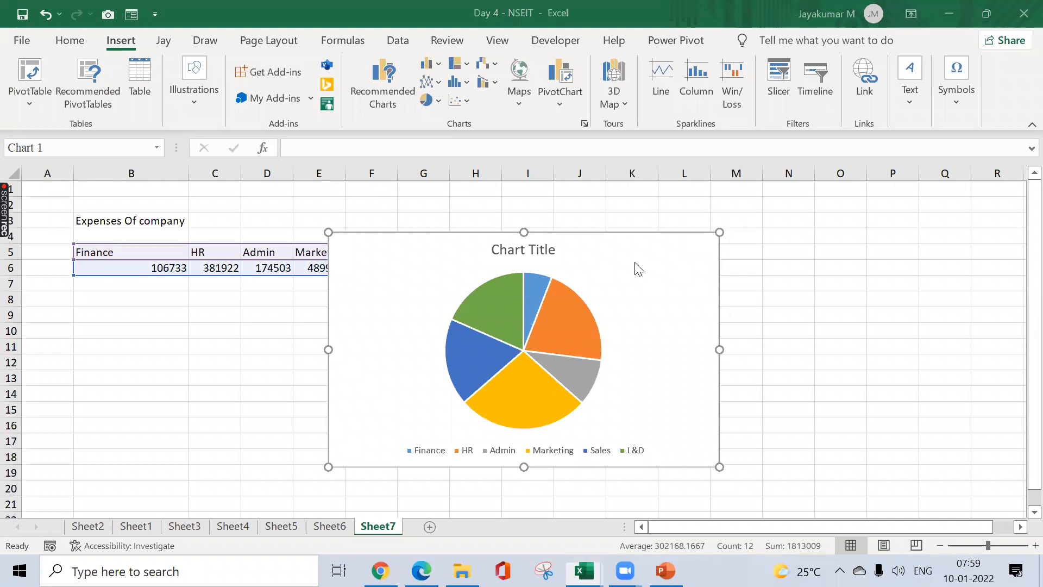
left_click_drag(653, 243, 796, 225)
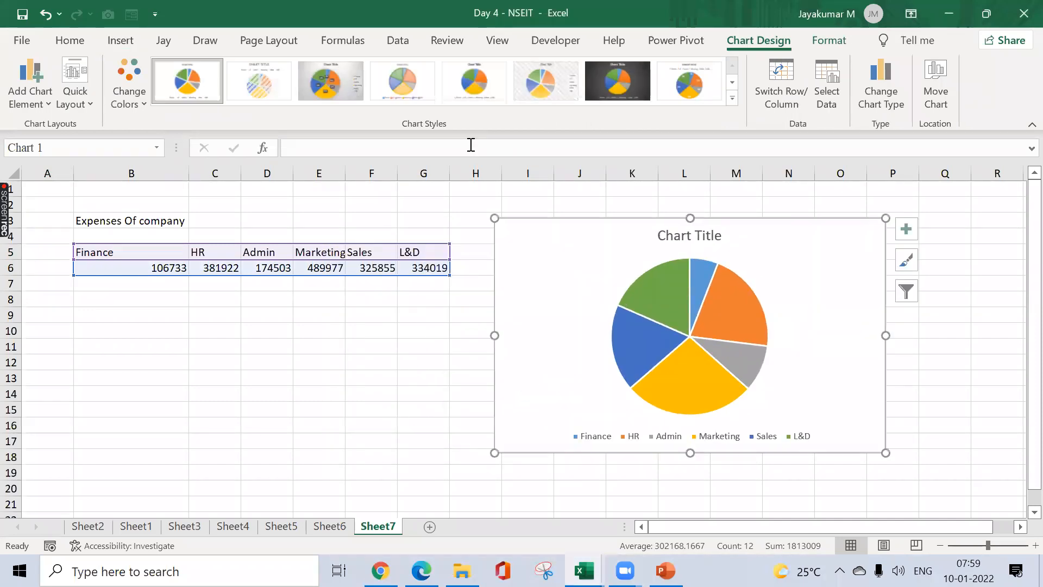
- Apply the third chart style, with gray background and percentage labels, to the pie chart and move it over to column O
left_click(338, 85)
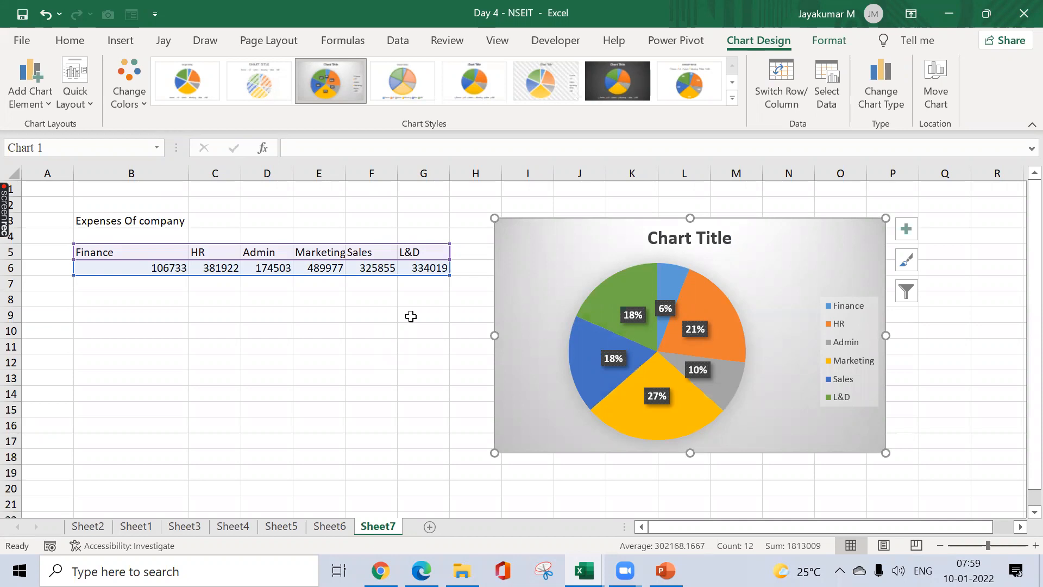
left_click_drag(559, 210, 888, 292)
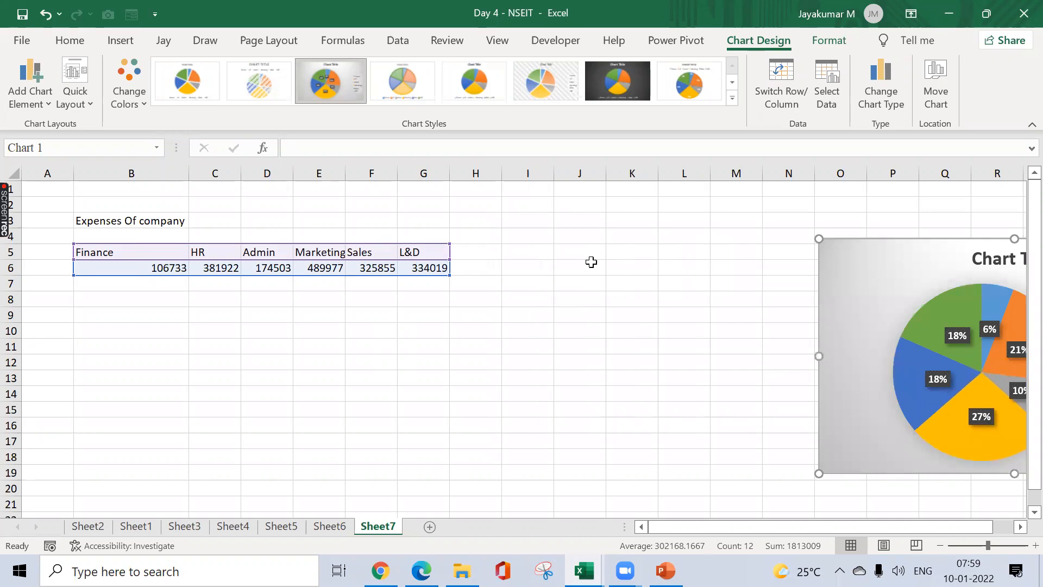
- Insert a doughnut chart from the expense table B5:G6
left_click(302, 213)
left_click_drag(145, 249, 423, 262)
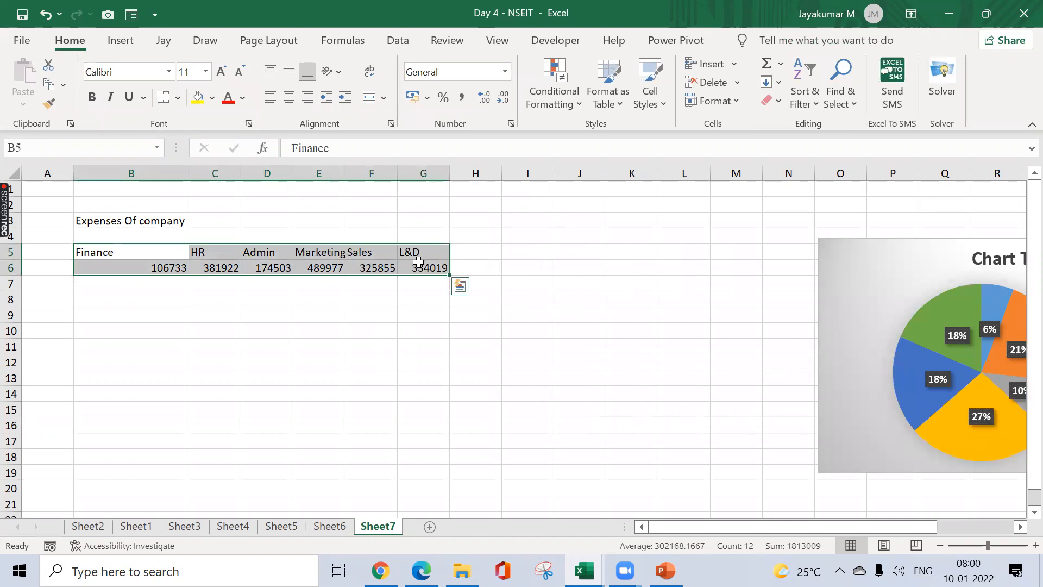
left_click(170, 44)
left_click(121, 40)
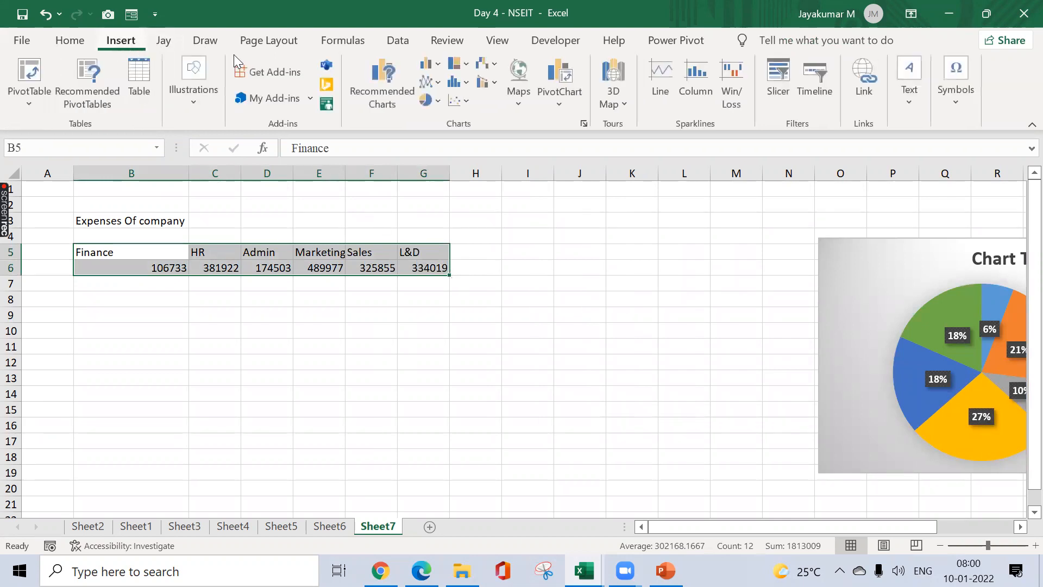
left_click(430, 98)
left_click(440, 304)
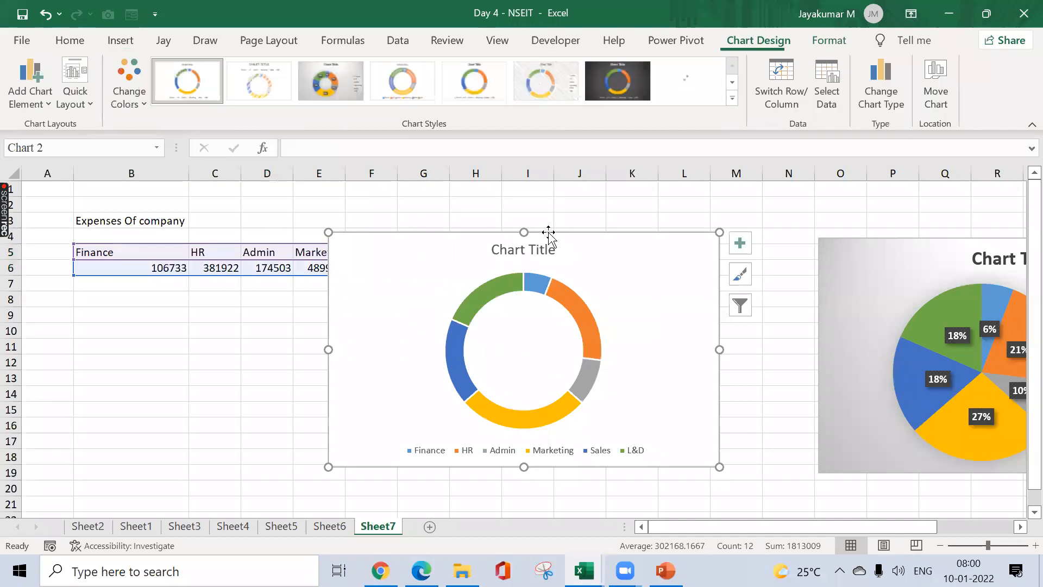
- Apply the third chart style, with gray background and percentage labels, to the doughnut chart and move it over to column P
left_click_drag(549, 232, 651, 252)
left_click(348, 86)
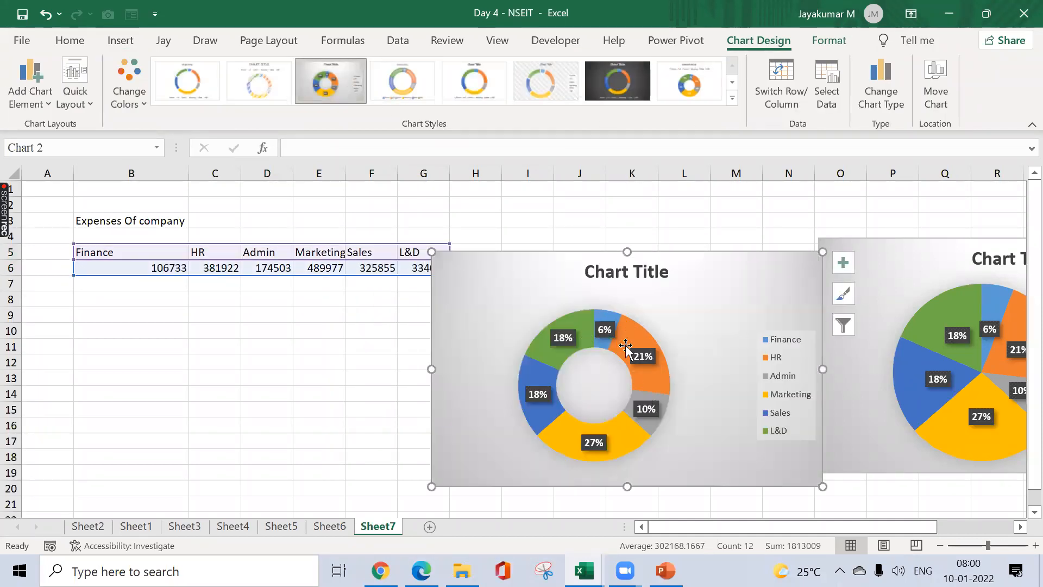
mouse_move(623, 351)
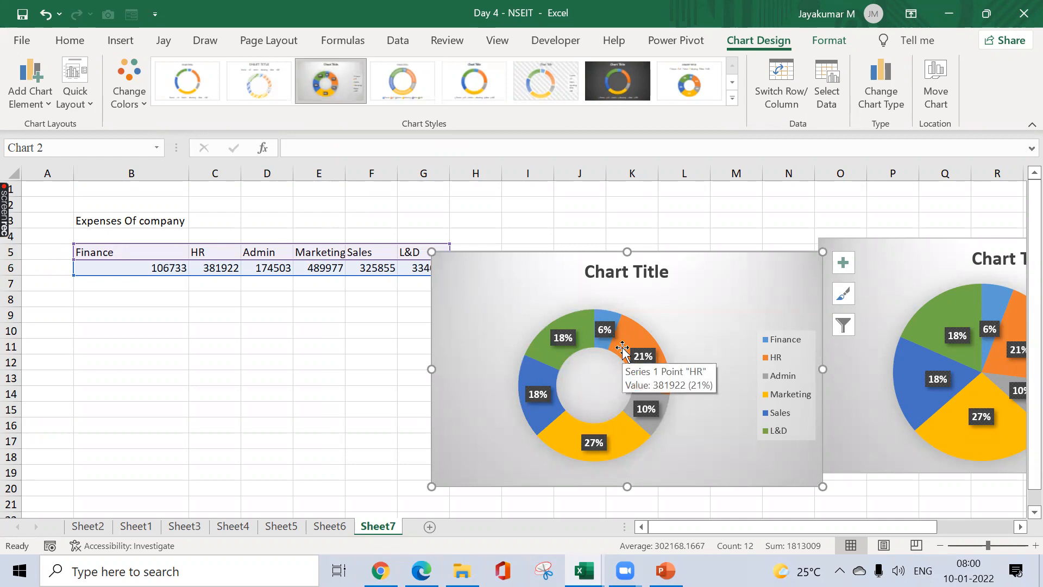
left_click_drag(696, 261, 987, 240)
left_click_drag(794, 242, 840, 242)
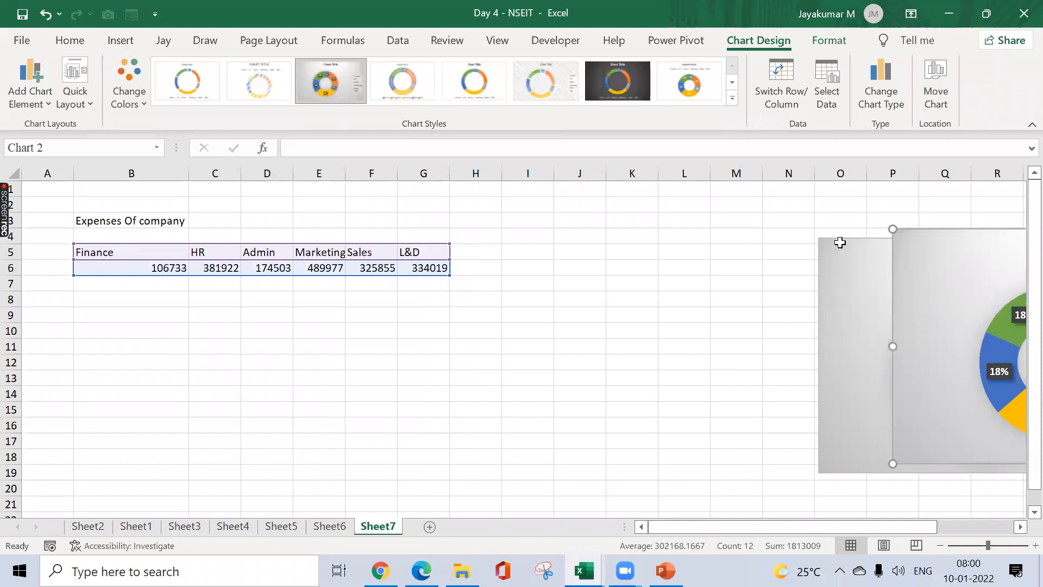
left_click(121, 43)
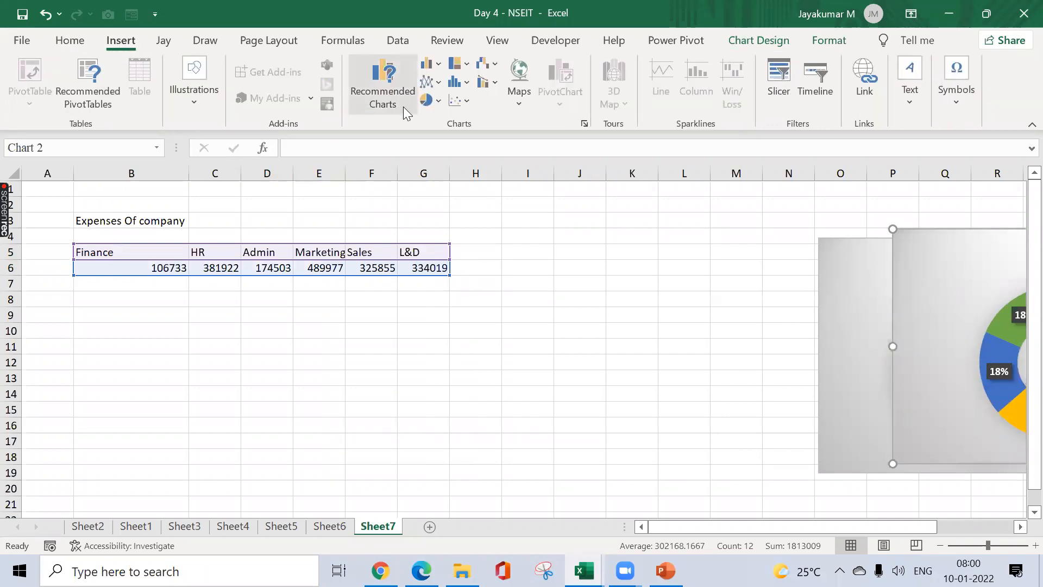
left_click(437, 102)
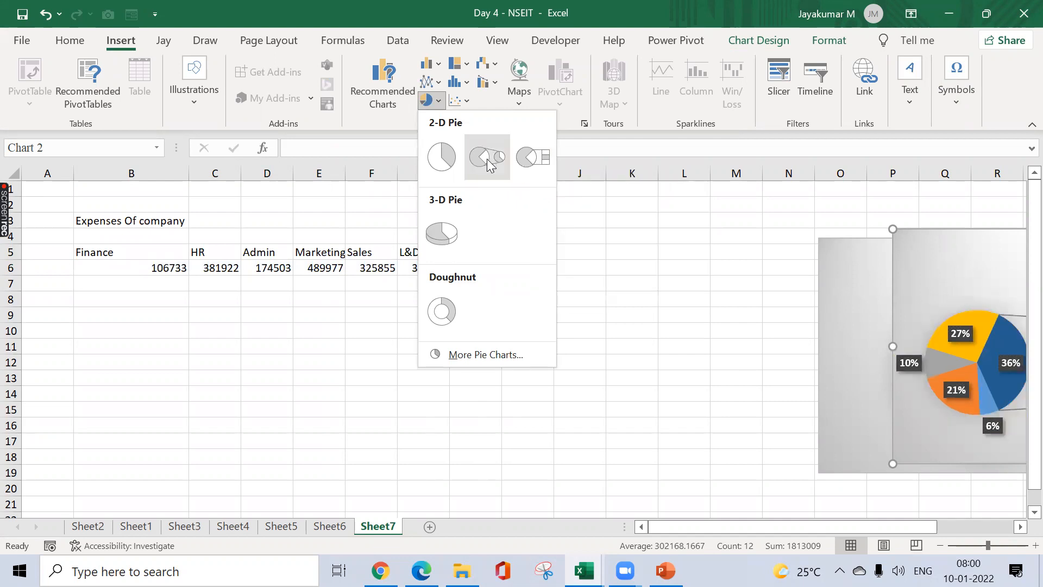
left_click(591, 258)
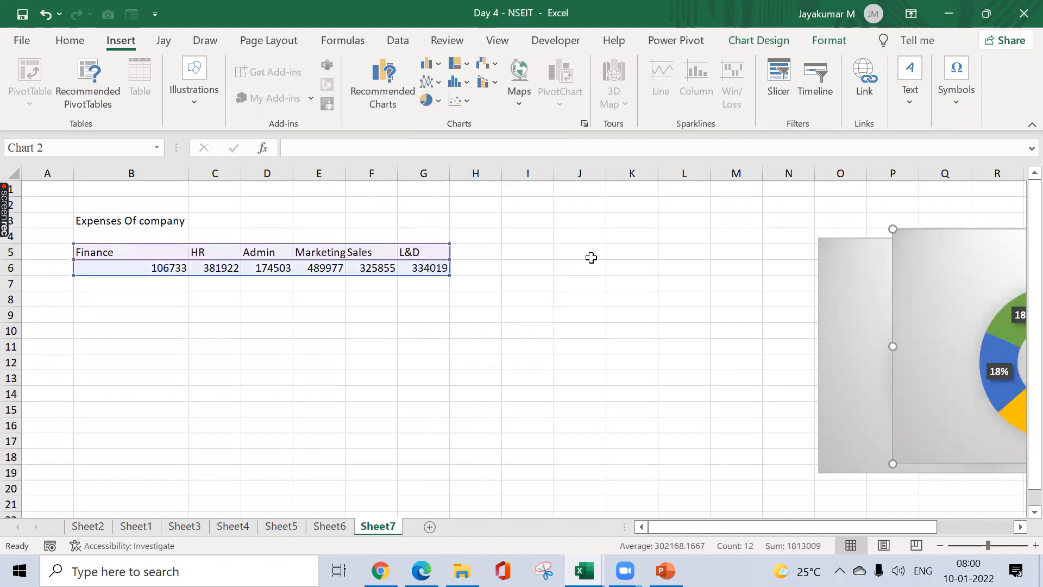
left_click(467, 278)
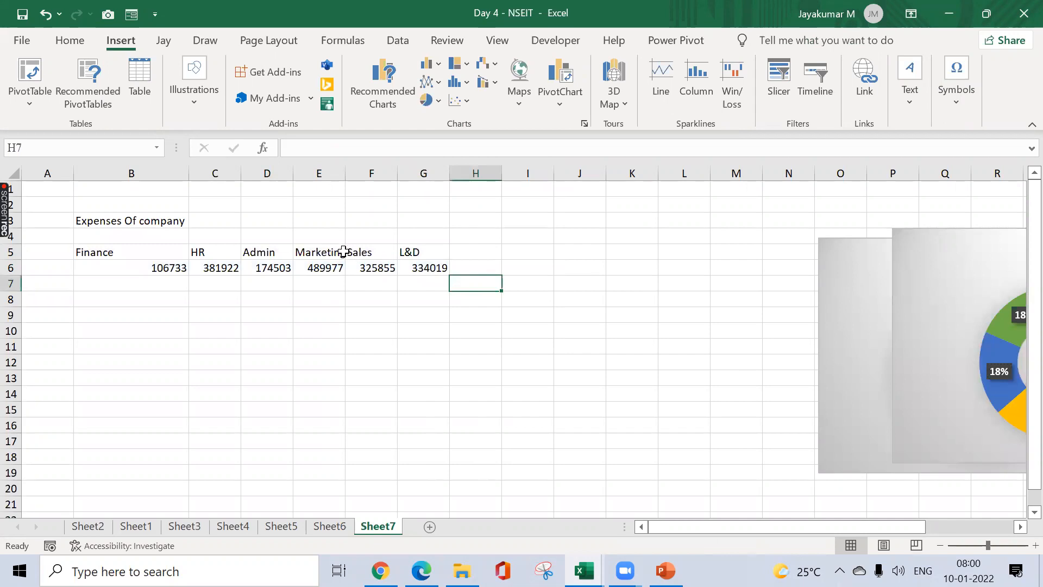
- AutoFit column E to the width of the Marketing heading
left_click(344, 253)
key("alt+o")
key("c")
key("a")
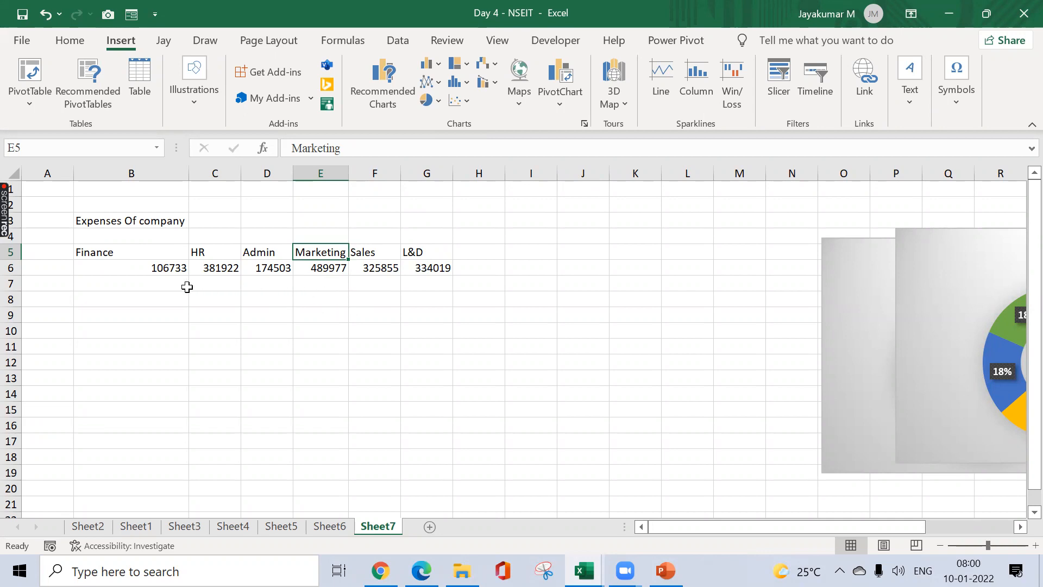
- Center the expense values in B6:G6
left_click_drag(136, 265, 434, 268)
left_click(70, 40)
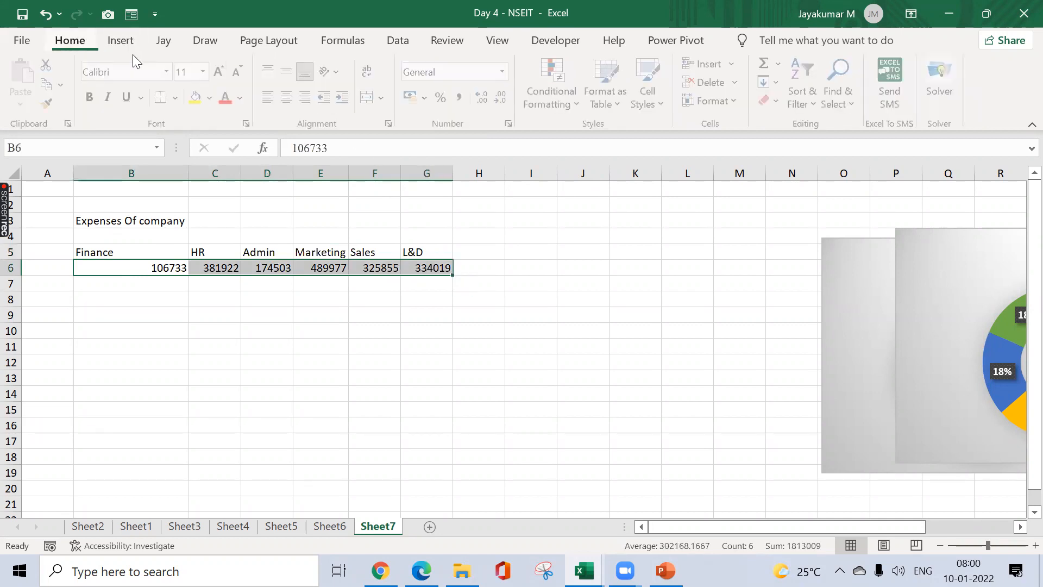
left_click(286, 98)
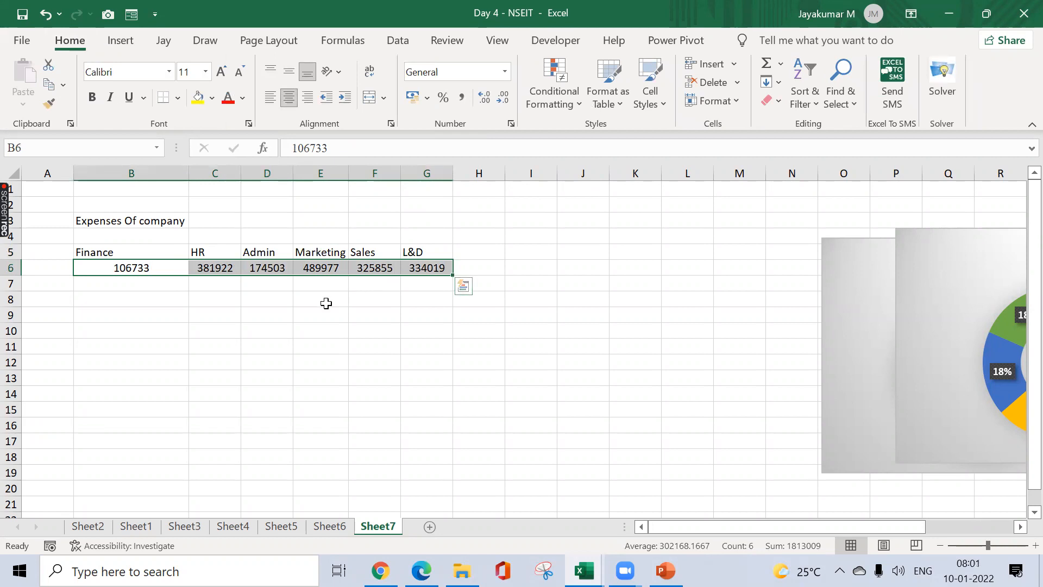
- Copy the Finance heading and value from B5:B6 to B8:B9
left_click(153, 252)
key("shift+Down")
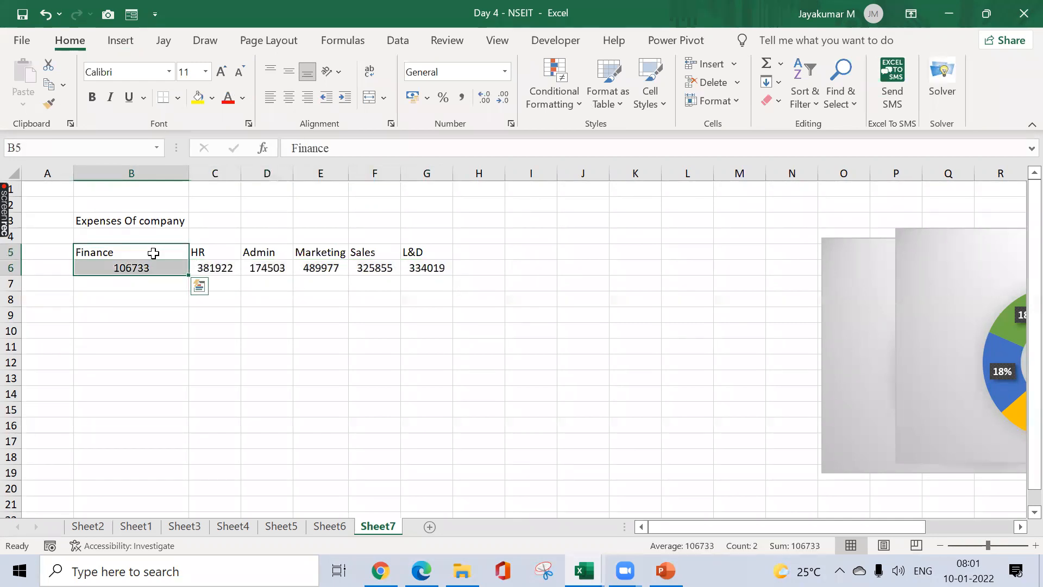
key("ctrl+c")
key("Down")
key("Down")
key("ctrl+v")
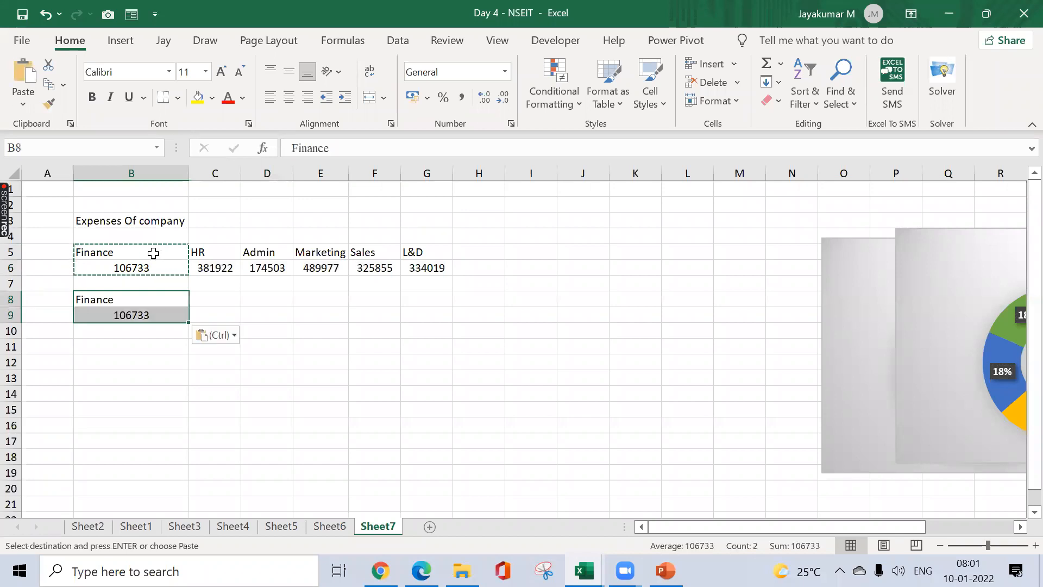
- Copy the HR heading and value from C5:C6 to C8:C9
key("Escape")
key("Right")
key("Up")
key("Up")
key("Up")
key("shift+Down")
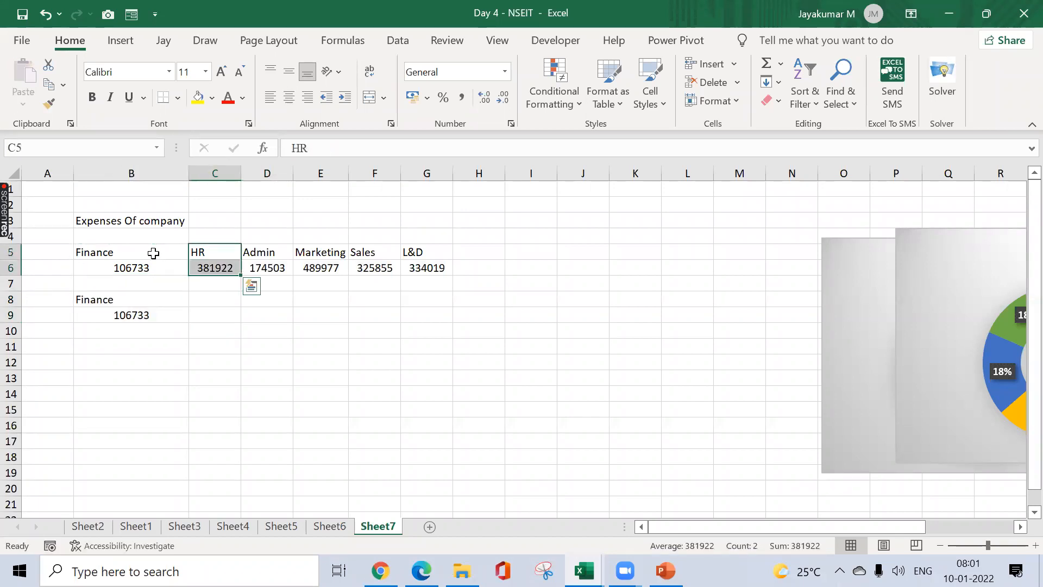
key("ctrl+c")
key("Down")
key("Down")
key("Down")
key("ctrl+v")
key("Right")
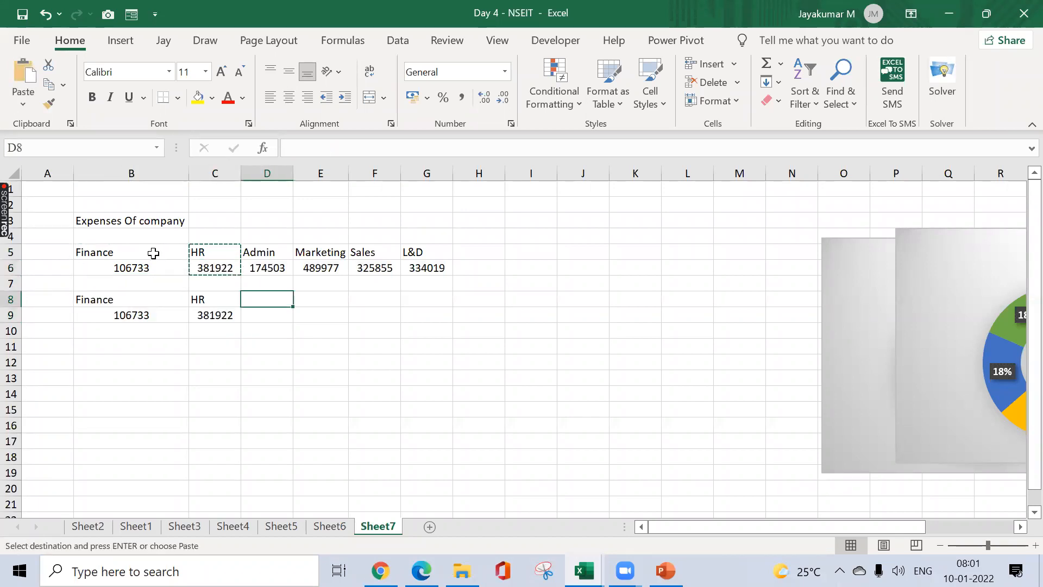
- Move the Admin heading and value from D5:D6 to E8:E9
key("Escape")
key("Up")
key("Up")
key("Up")
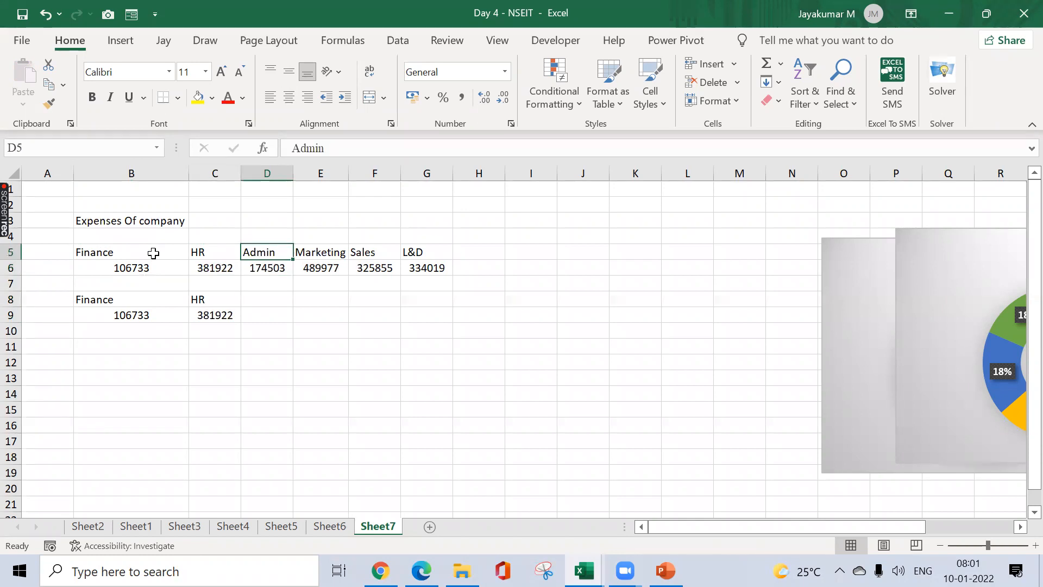
key("shift+Down")
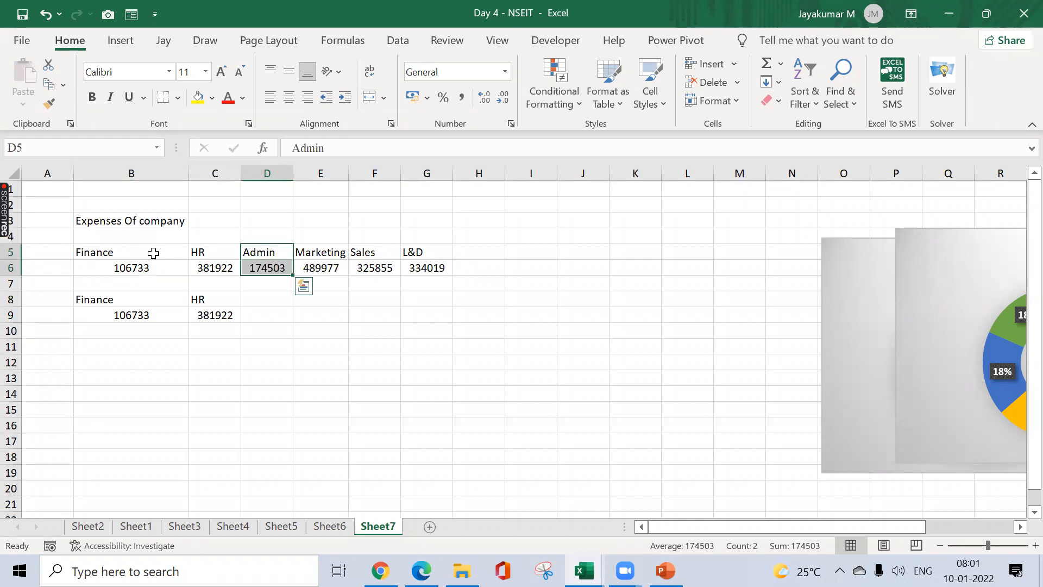
key("ctrl+c")
key("Down")
key("Down")
key("Down")
key("Right")
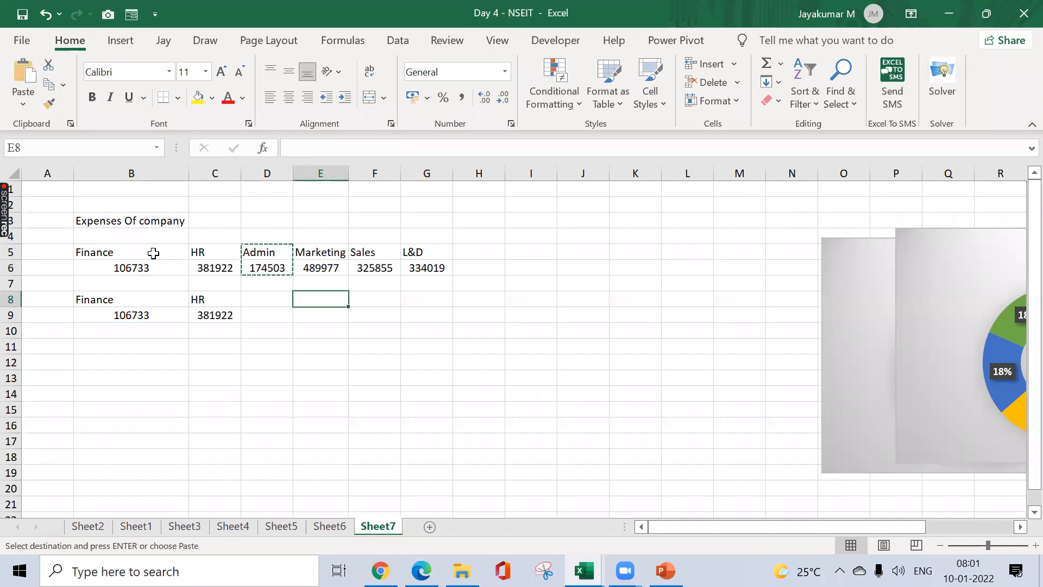
key("ctrl+v")
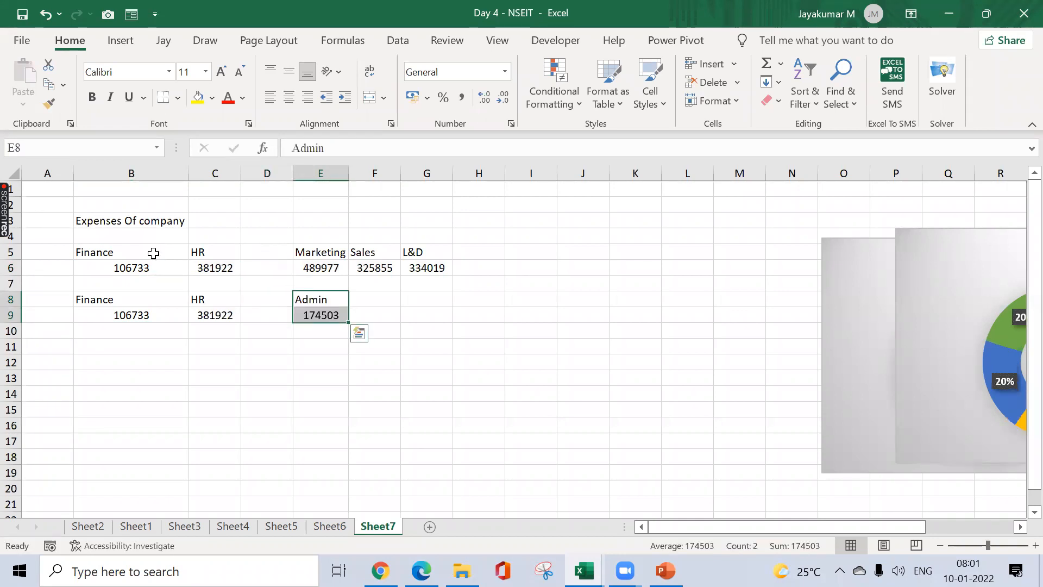
- Copy the Marketing heading and value from E5:E6 to F8:F9
key("Up")
key("Up")
key("Up")
key("shift+Down")
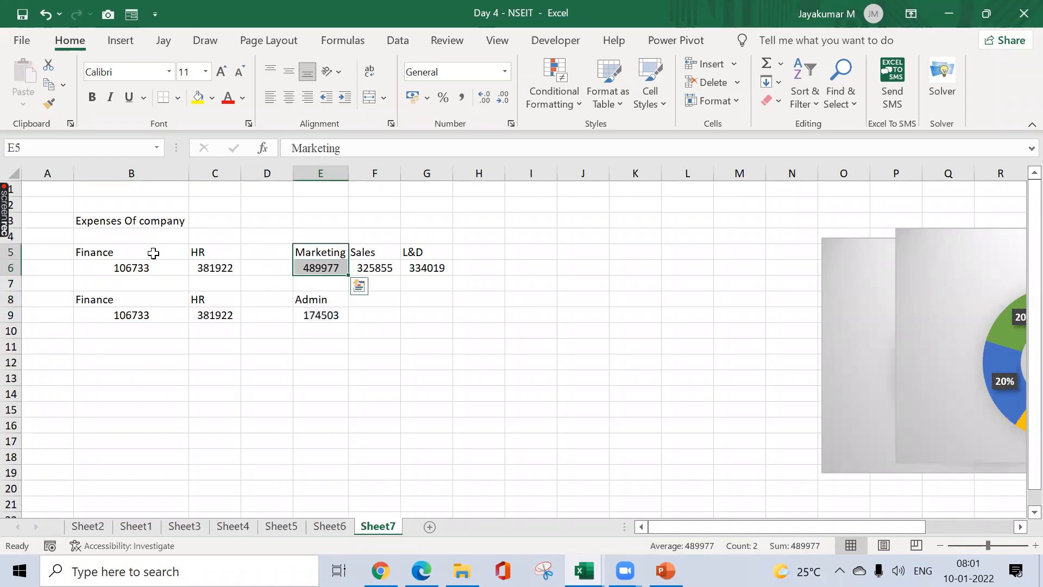
key("ctrl+c")
key("Down")
key("Down")
key("Down")
key("Right")
key("ctrl+v")
- Copy the Sales heading and value from F5:F6 to G8:G9
key("Up")
key("Up")
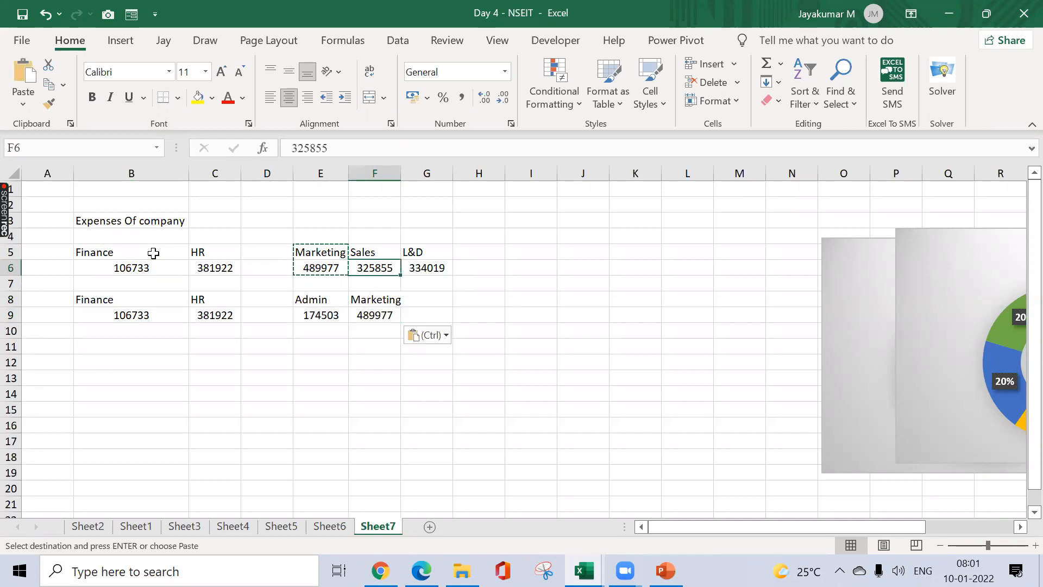
key("Up")
key("Escape")
key("shift+Down")
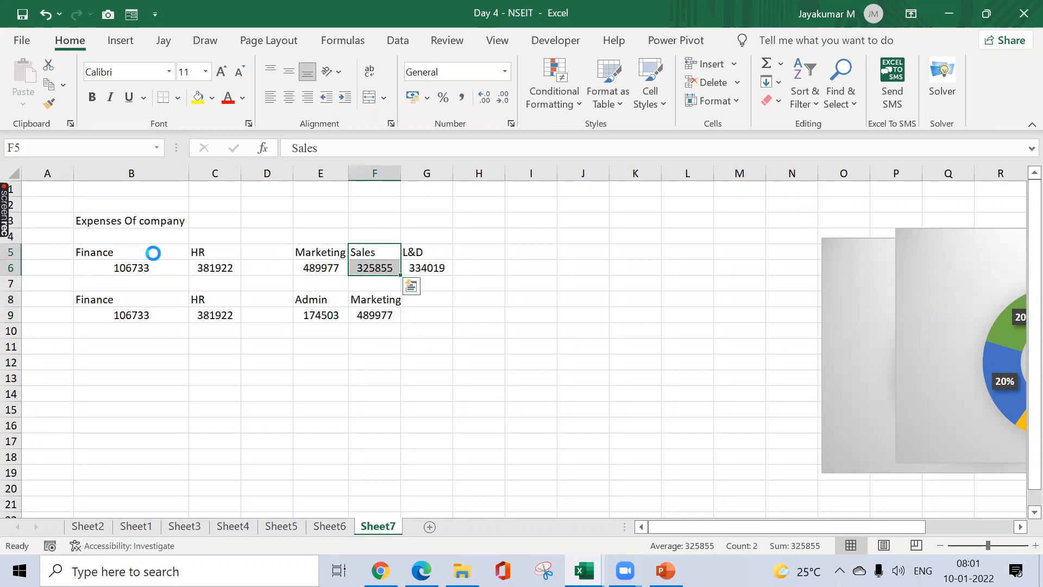
key("ctrl+c")
key("Down")
key("Down")
key("Down")
key("Right")
key("ctrl+v")
- Copy the L&D heading and value from G5:G6 to D8:D9
key("Up")
key("Up")
key("Up")
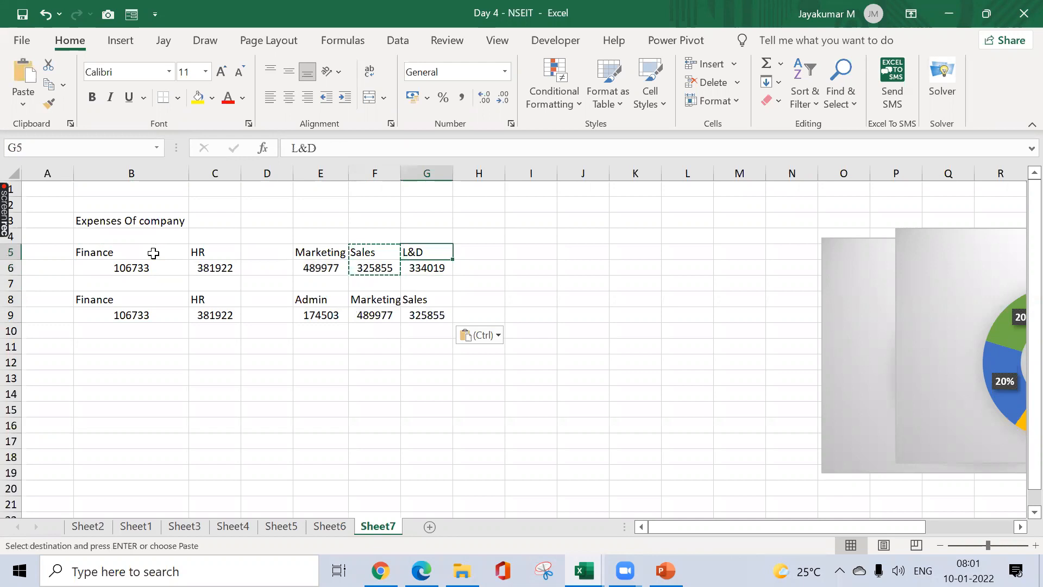
key("shift+Down")
key("ctrl+c")
key("Left")
key("Left")
key("Left")
key("Down")
key("Down")
key("Down")
key("ctrl+v")
- Center the contents of the rearranged table B8:G9 and widen column F slightly to fit the Marketing heading
key("Left")
key("Left")
key("Left")
key("ctrl")
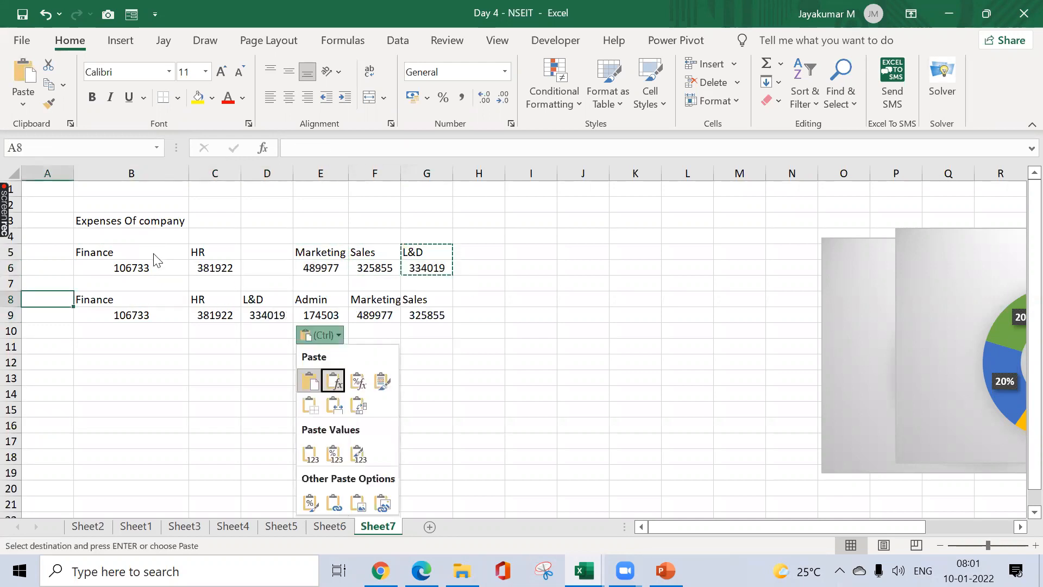
key("Escape")
key("Right")
key("shift+Down")
key("ctrl+shift+Right")
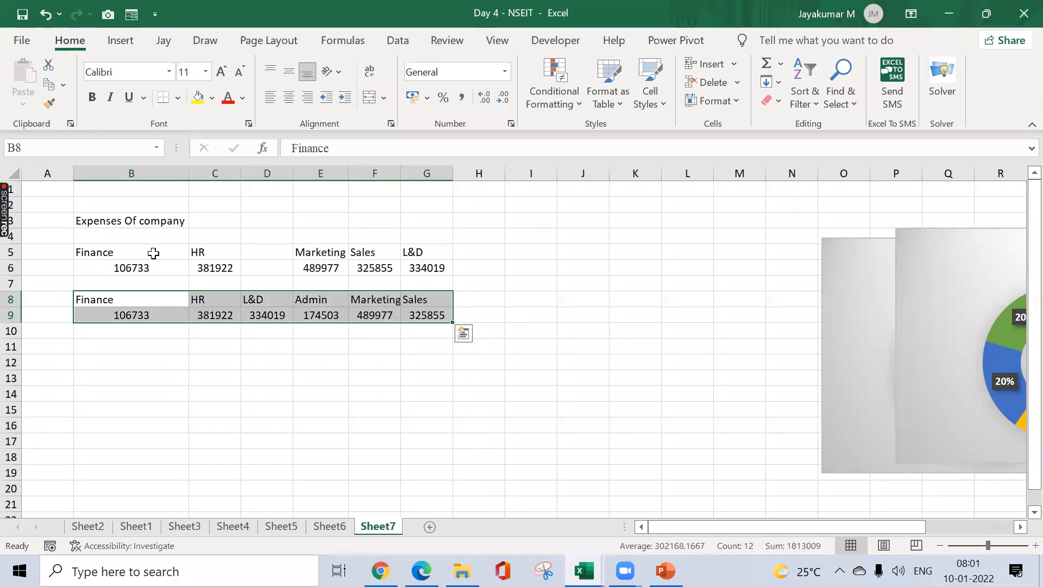
left_click(289, 97)
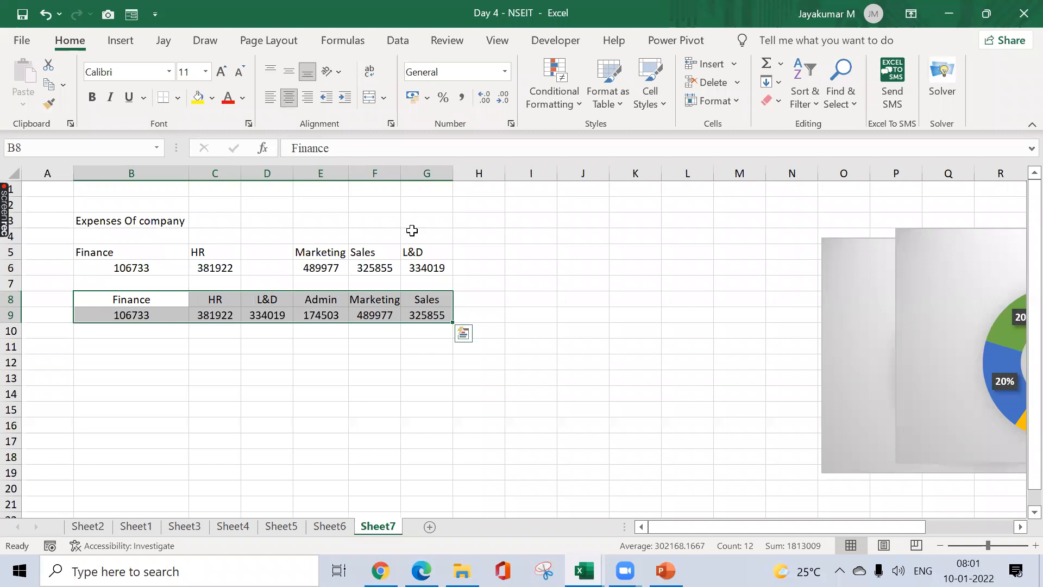
left_click_drag(401, 173, 409, 174)
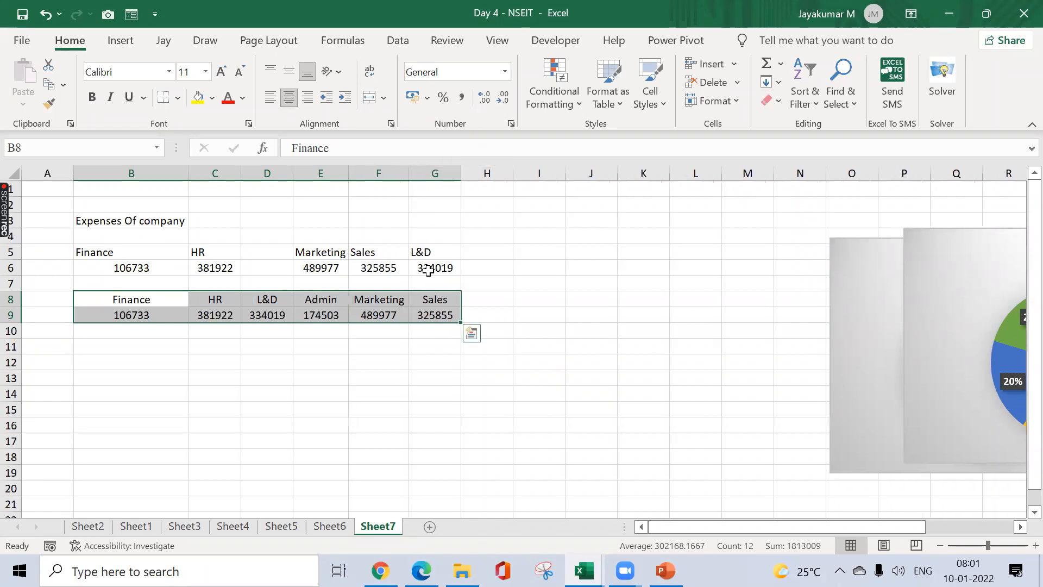
- Highlight the Admin, Marketing and Sales cells E8:G9 with yellow fill
left_click(414, 315)
left_click_drag(324, 303, 424, 314)
left_click(199, 103)
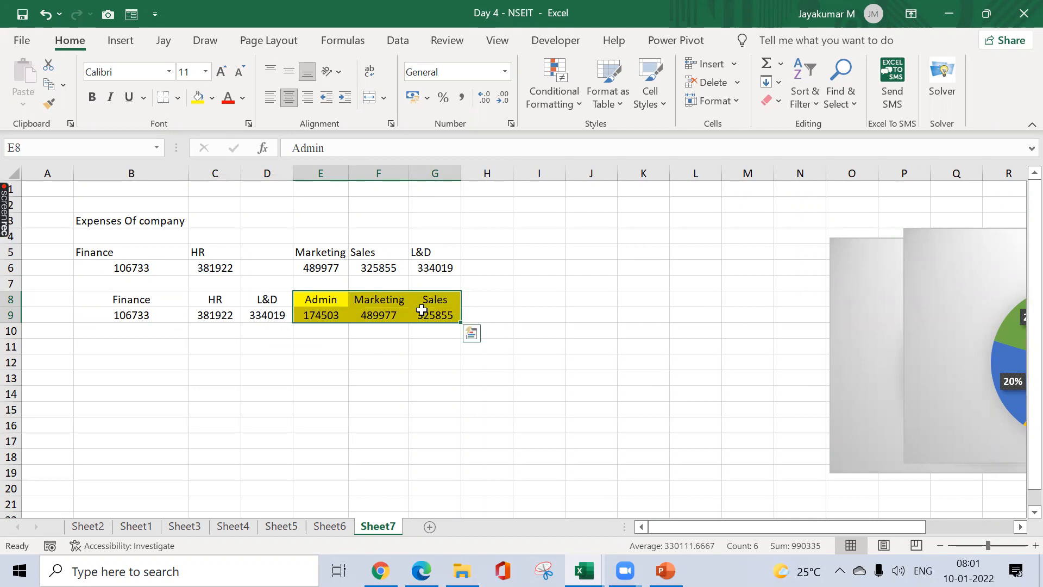
- Insert a Pie of Pie chart from the rearranged expense table B8:G9 and move it next to the data, over columns G to M
left_click_drag(152, 299, 430, 310)
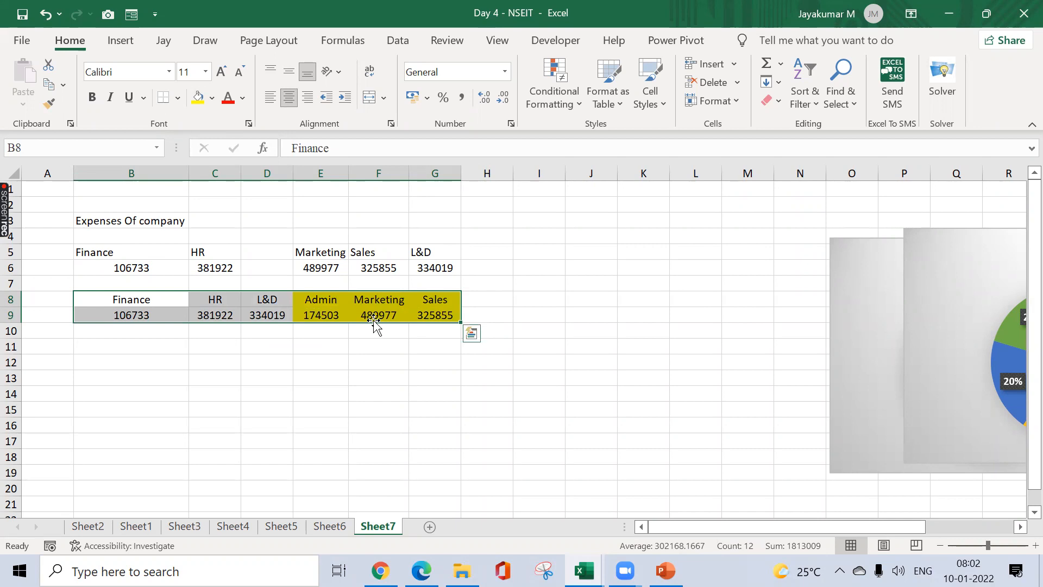
left_click(121, 40)
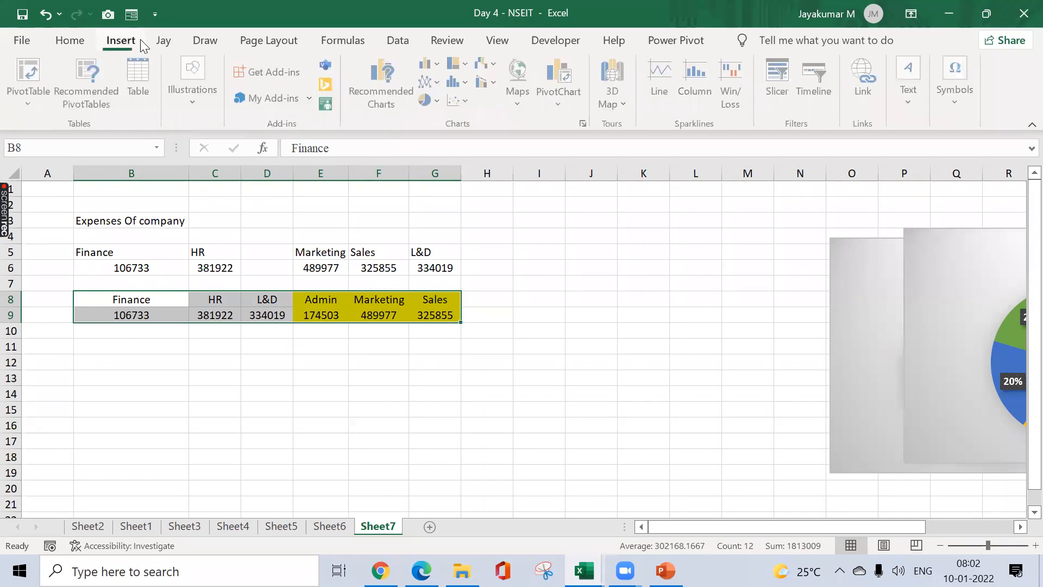
left_click(439, 102)
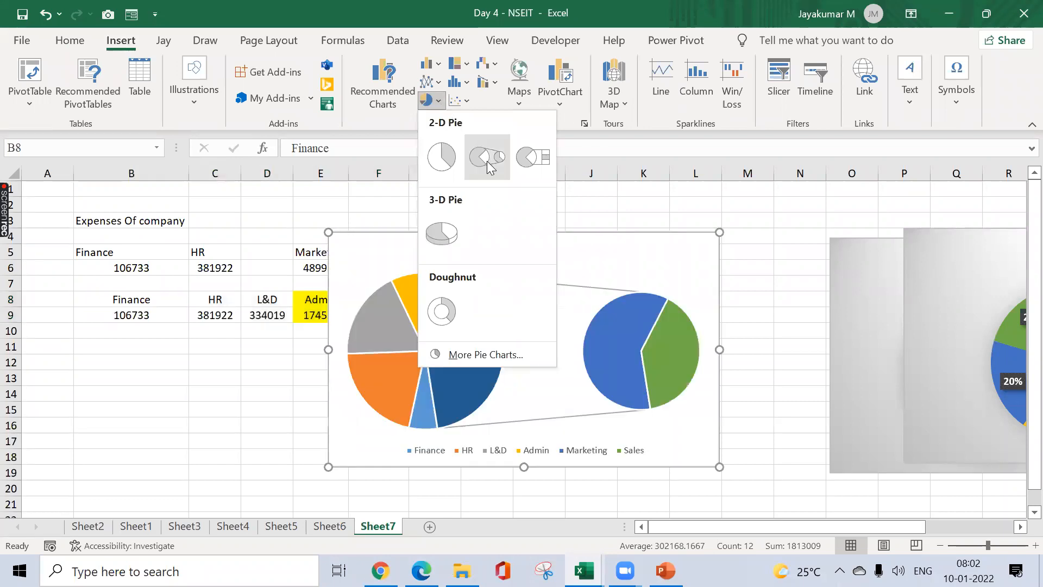
left_click(486, 157)
left_click_drag(456, 235, 534, 206)
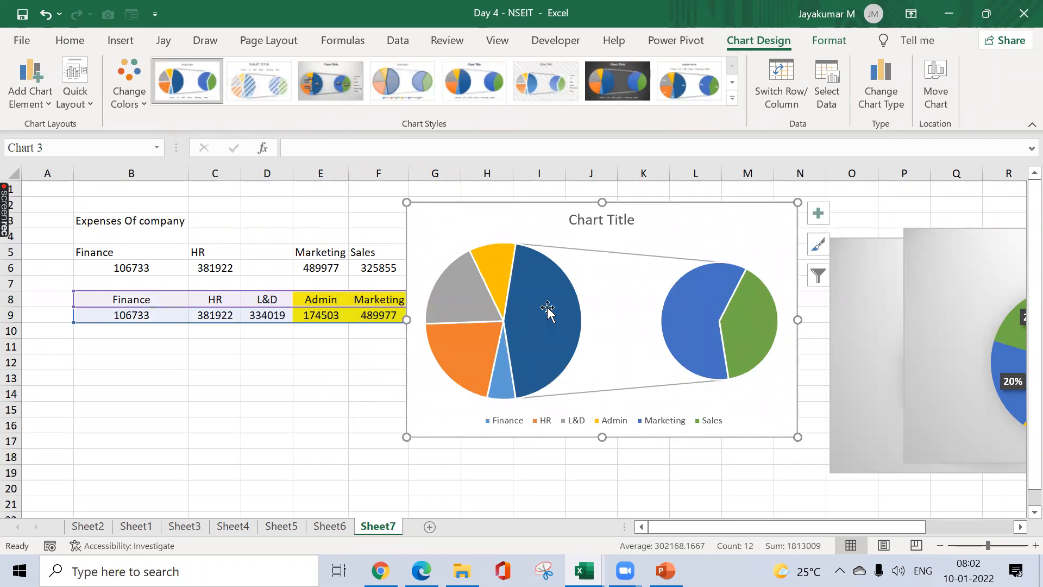
- Apply the third chart style, with gray background and percentage labels, to the Pie of Pie chart and inspect its slices
left_click(557, 342)
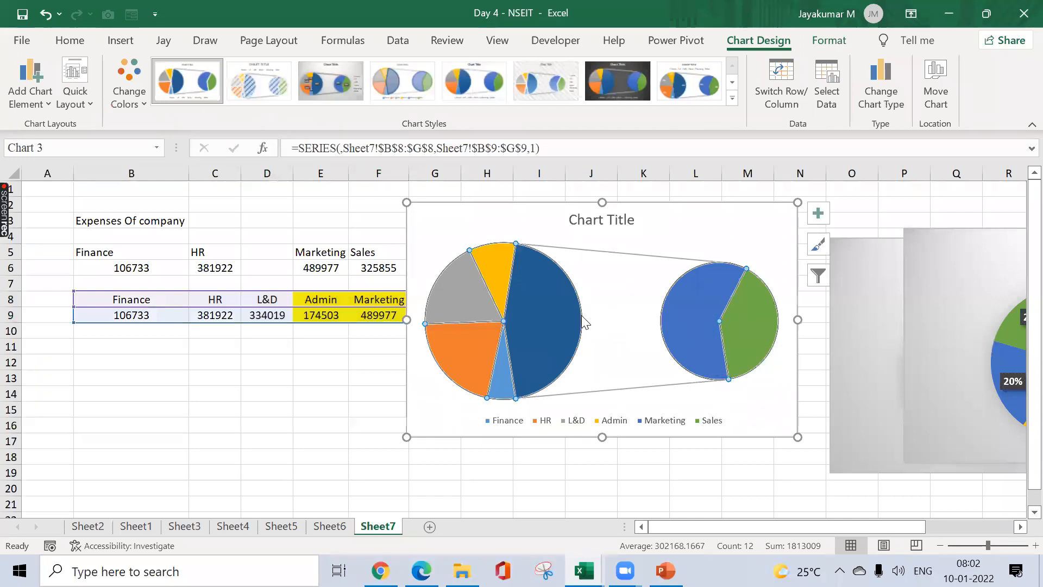
left_click(357, 90)
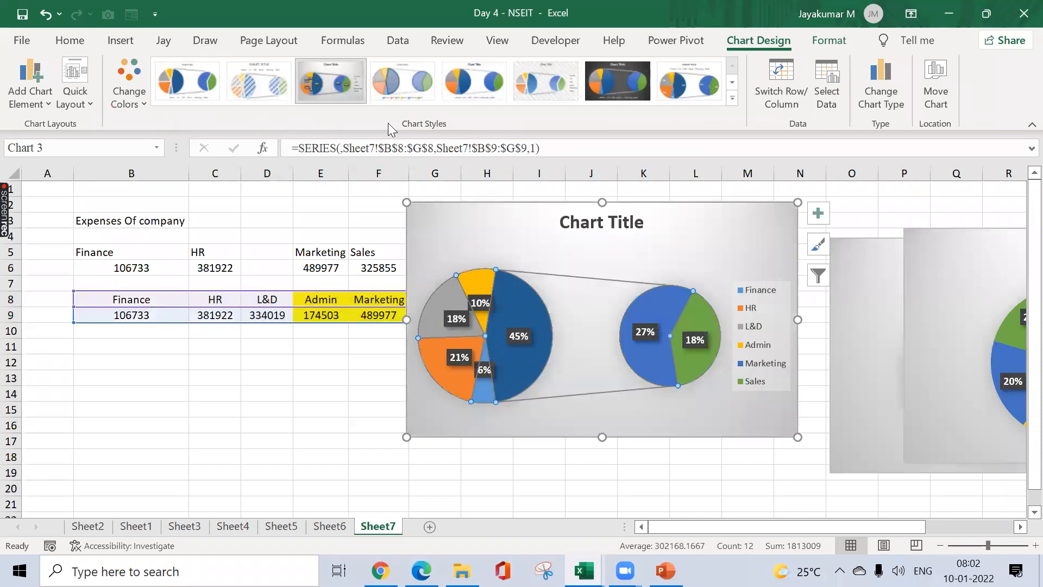
mouse_move(537, 320)
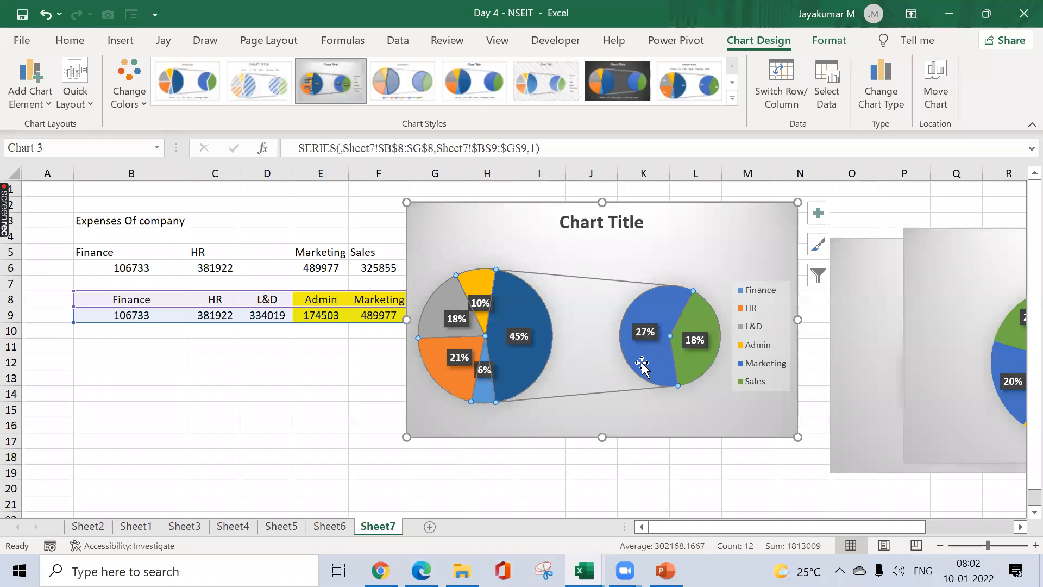
mouse_move(642, 363)
mouse_move(698, 361)
left_click(489, 415)
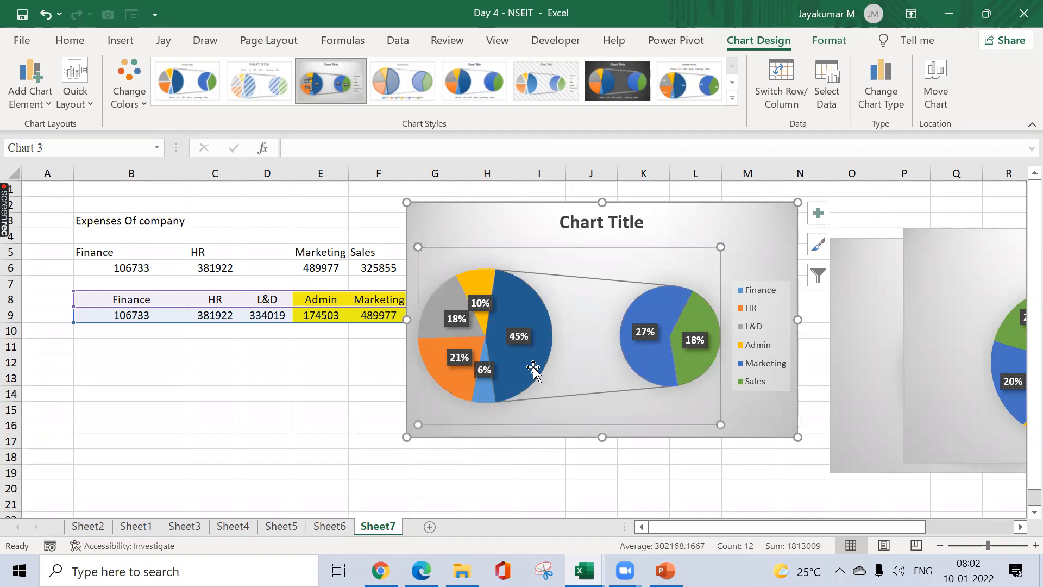
- Apply chart Style 8 to the Pie of Pie chart of department expenses
mouse_move(641, 332)
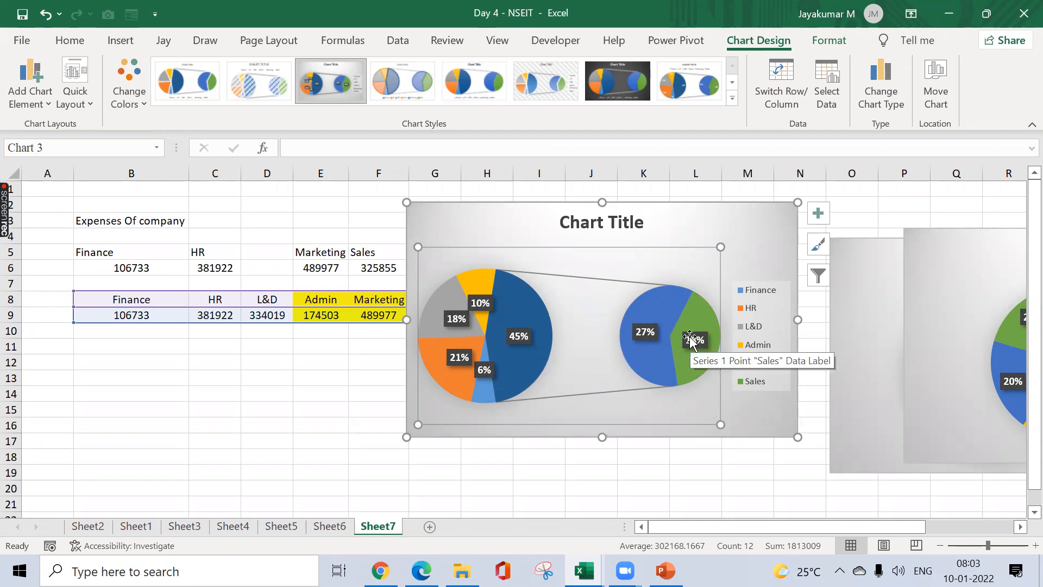
left_click(755, 221)
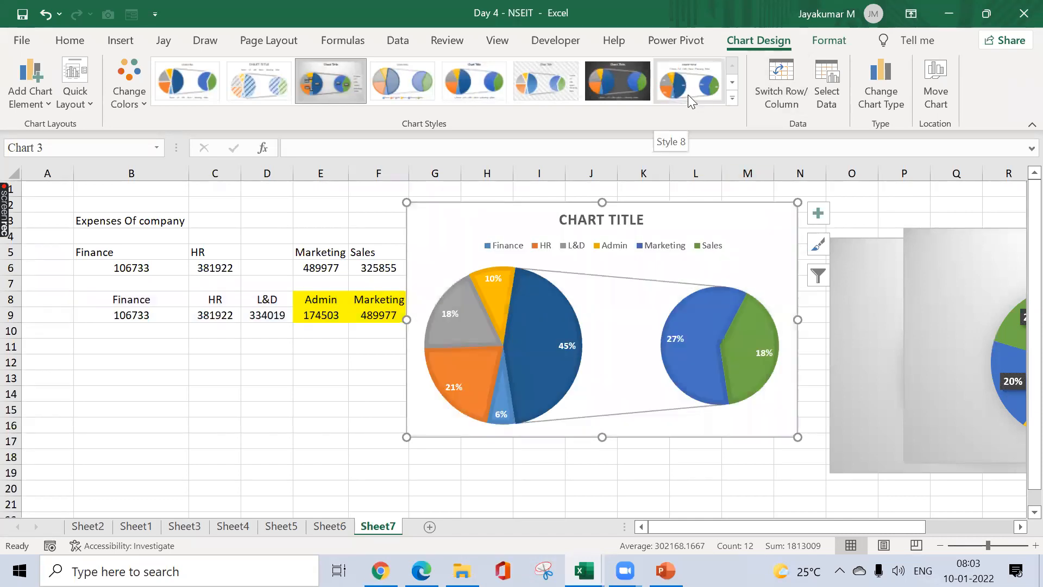
left_click(687, 95)
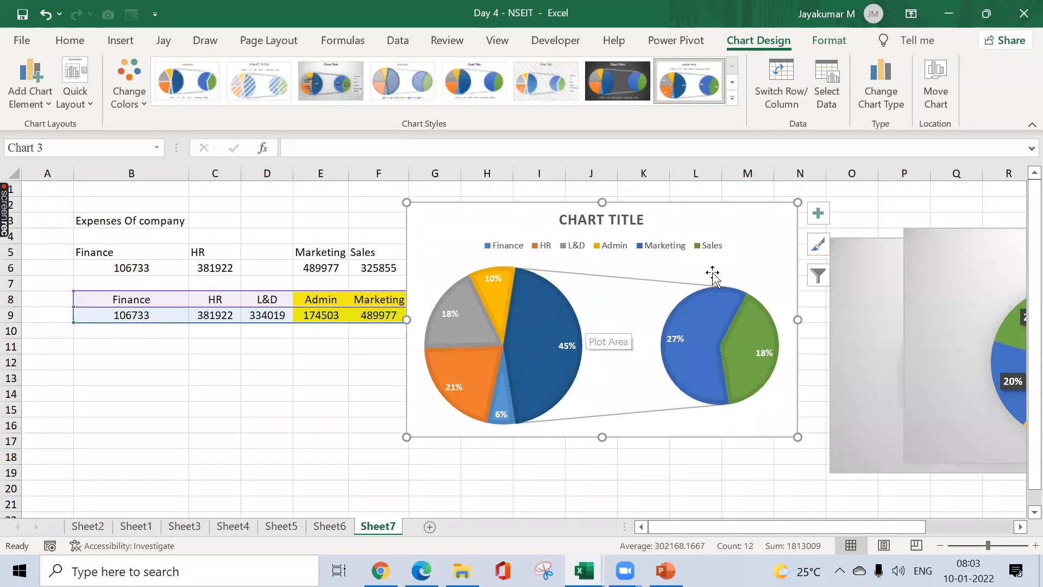
left_click(325, 361)
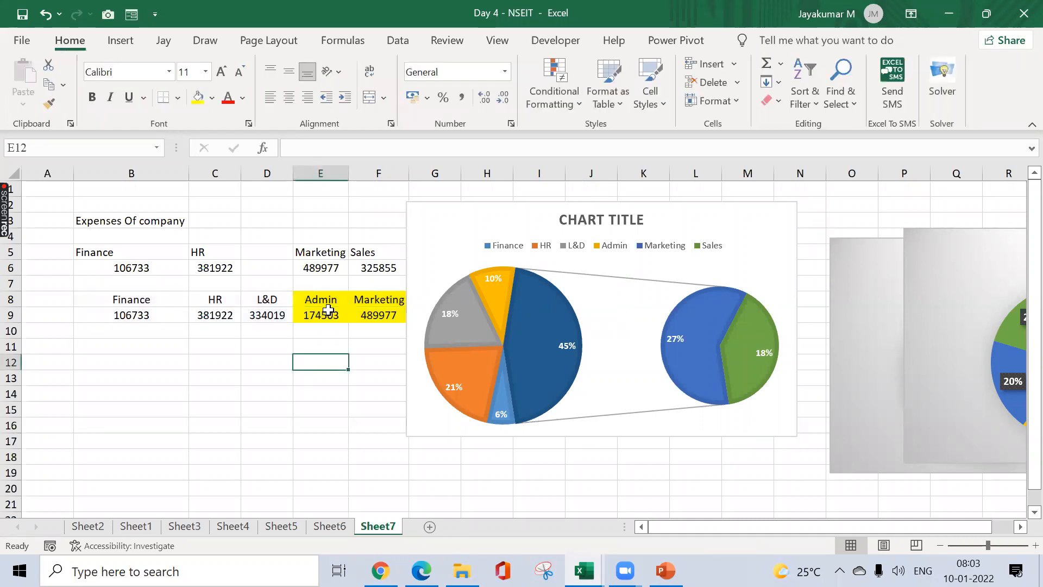
- Add a new blank worksheet after Sheet7
left_click(122, 41)
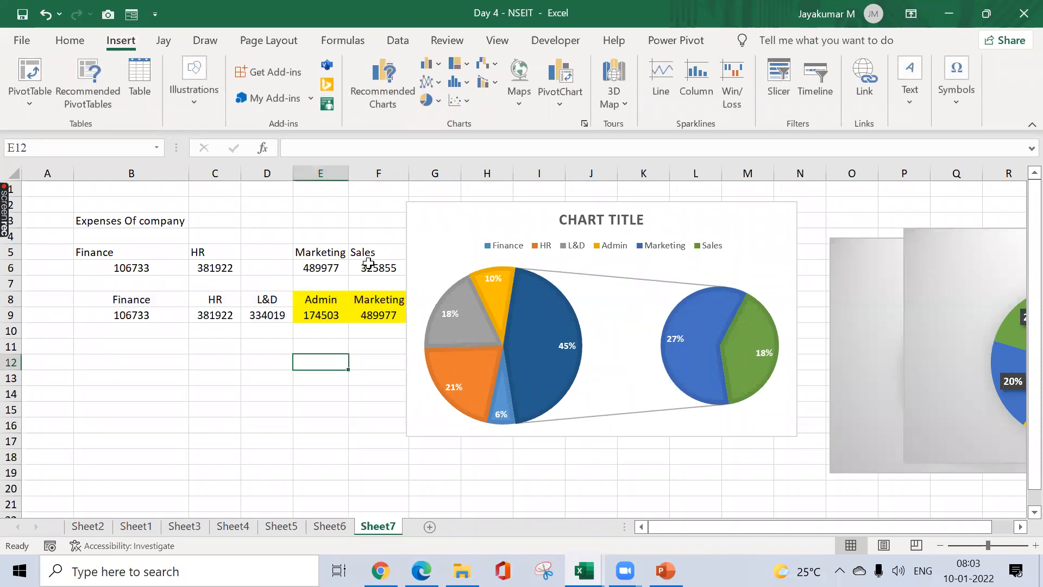
left_click(430, 527)
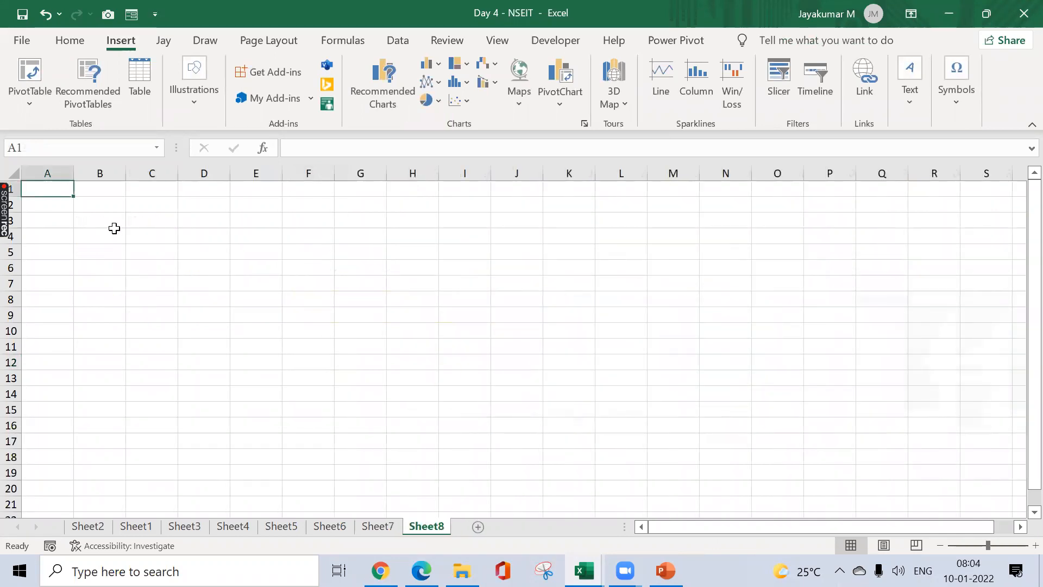
left_click(115, 232)
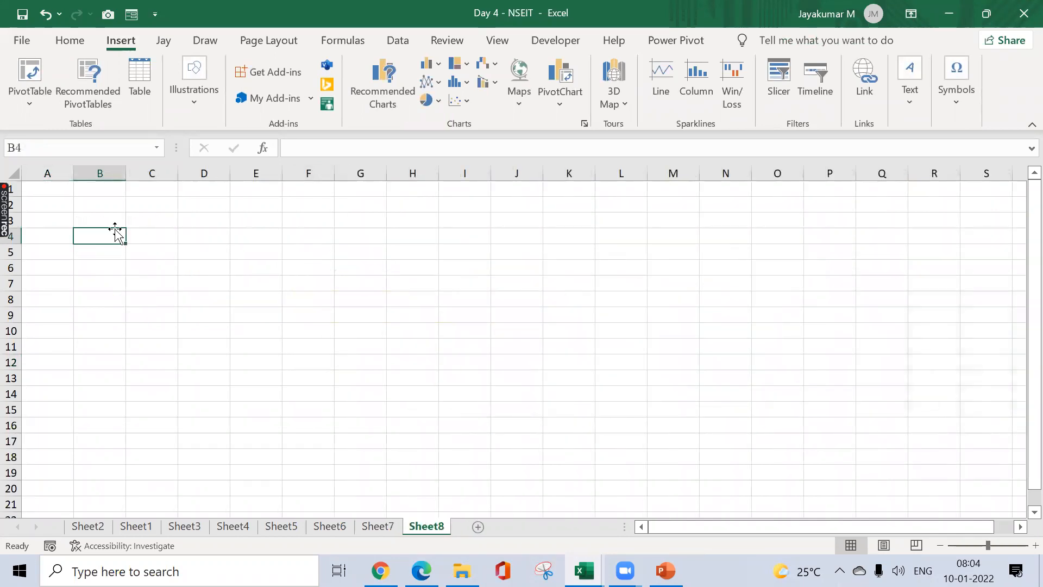
left_click(211, 216)
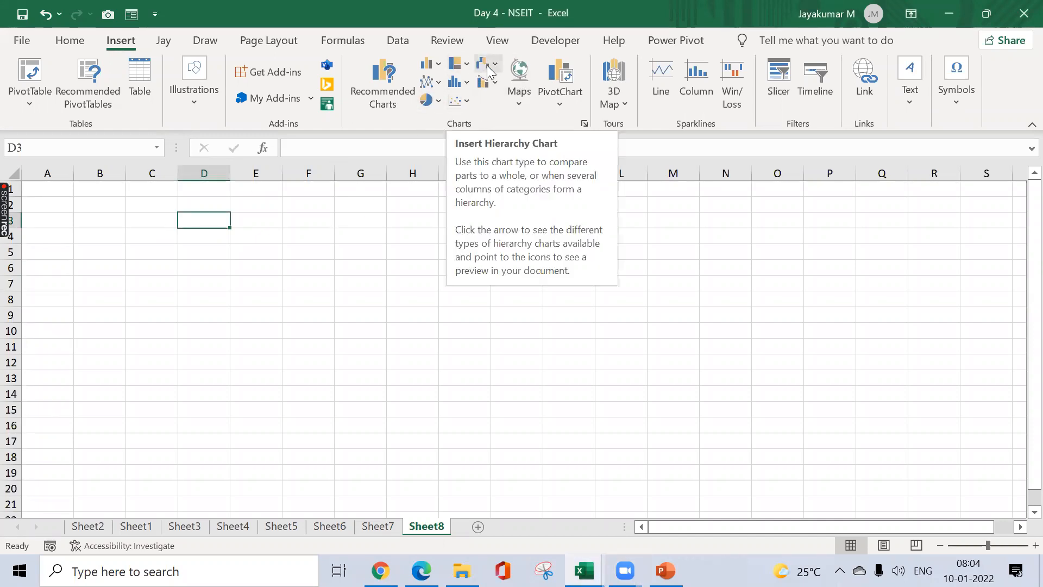
- Examine the hierarchy, statistical, scatter, combo and waterfall, funnel or stock chart types available for insertion
left_click(465, 70)
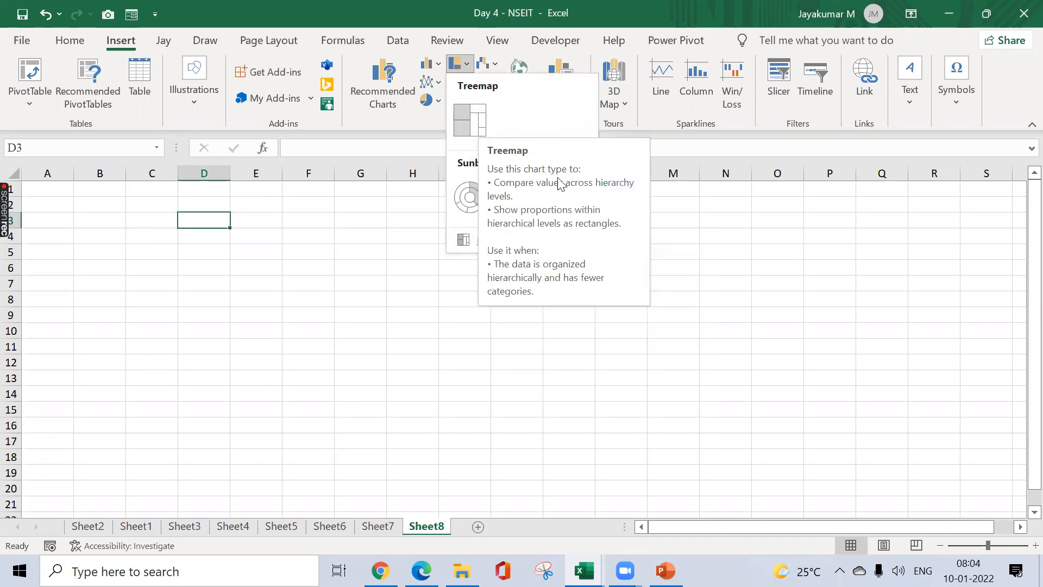
left_click(689, 191)
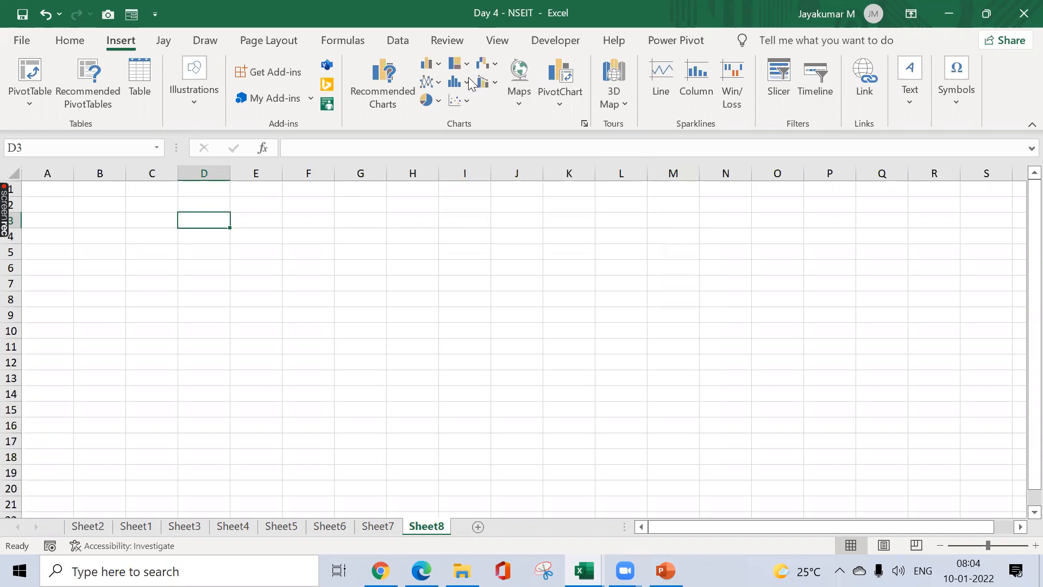
left_click(459, 82)
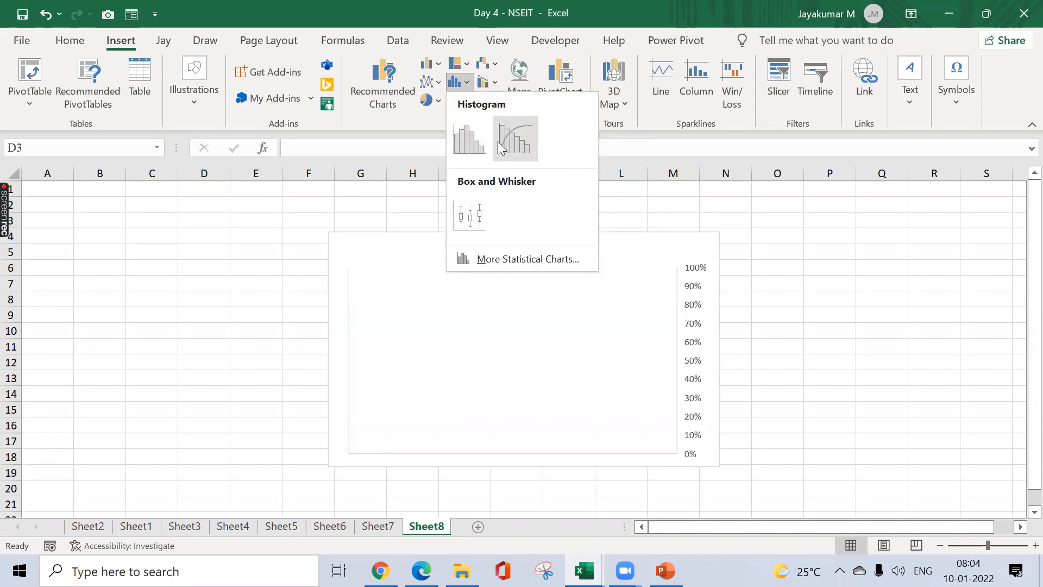
left_click(629, 185)
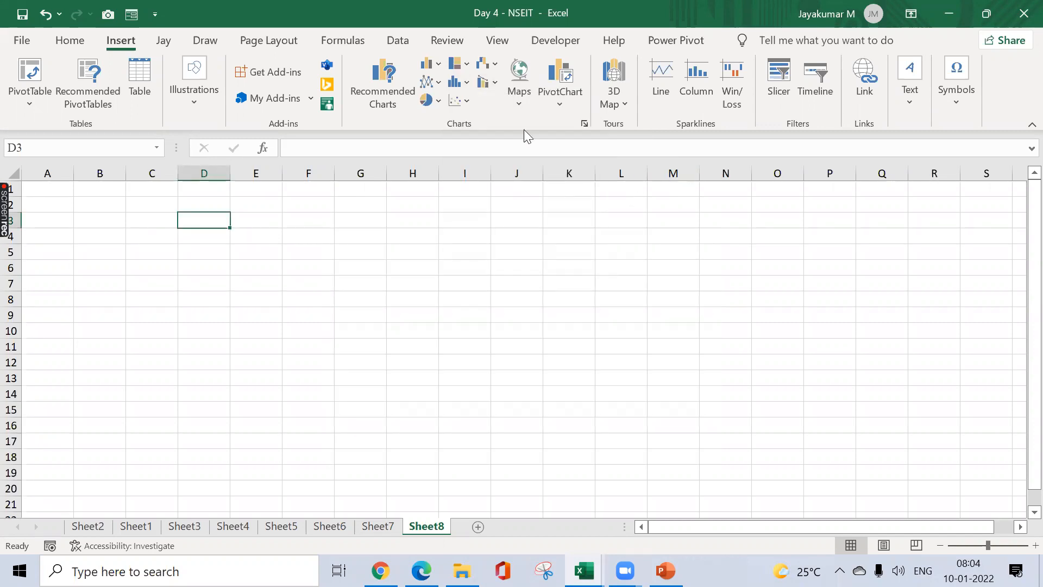
left_click(466, 98)
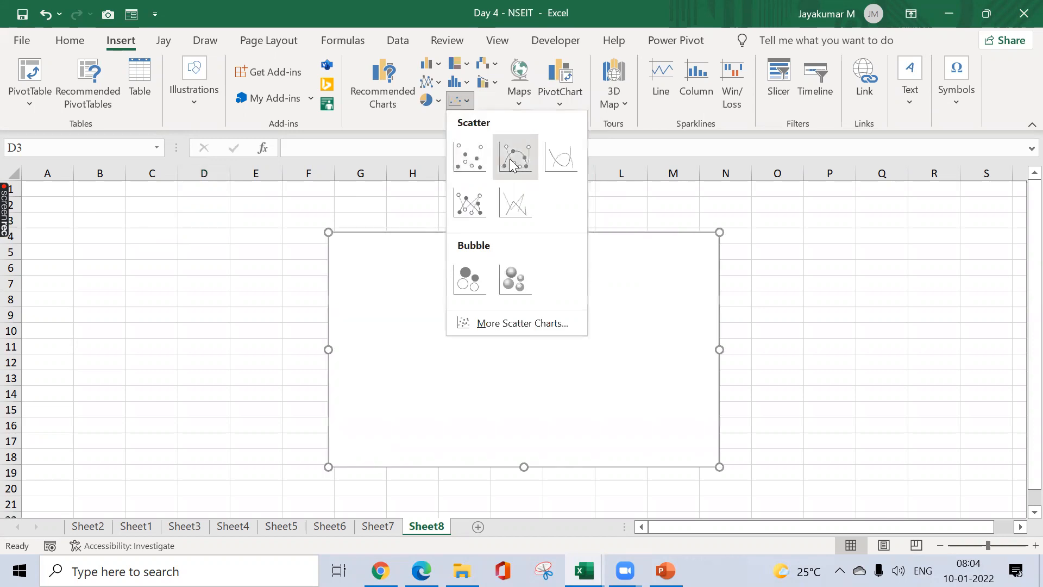
left_click(620, 187)
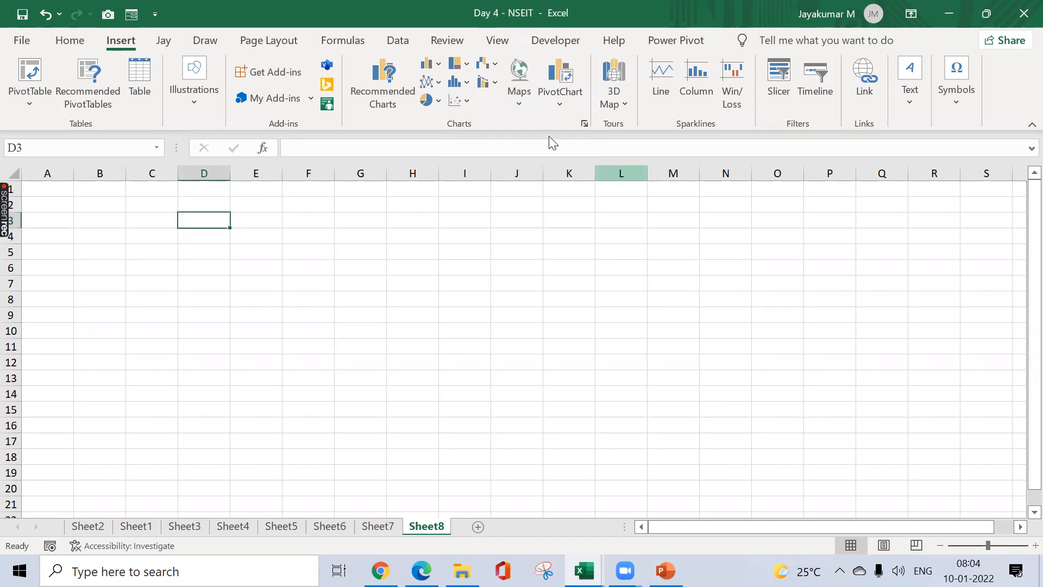
left_click(495, 64)
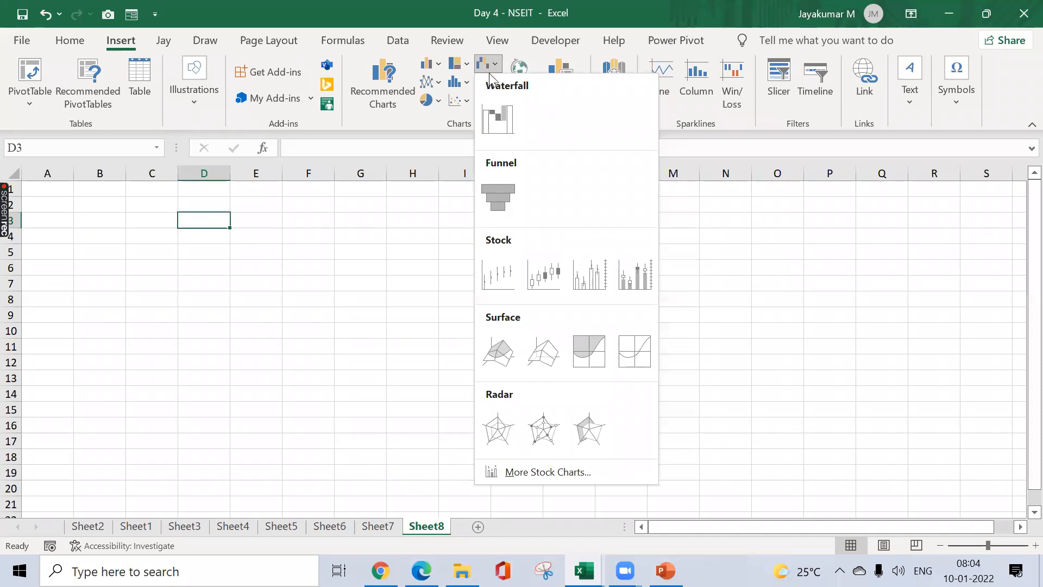
left_click(722, 251)
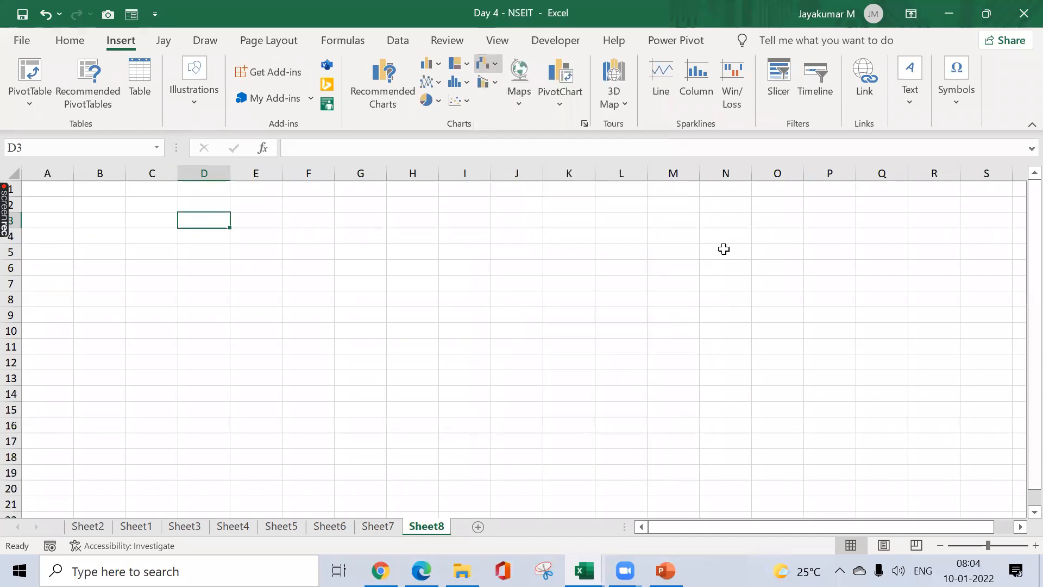
left_click(493, 83)
left_click(582, 302)
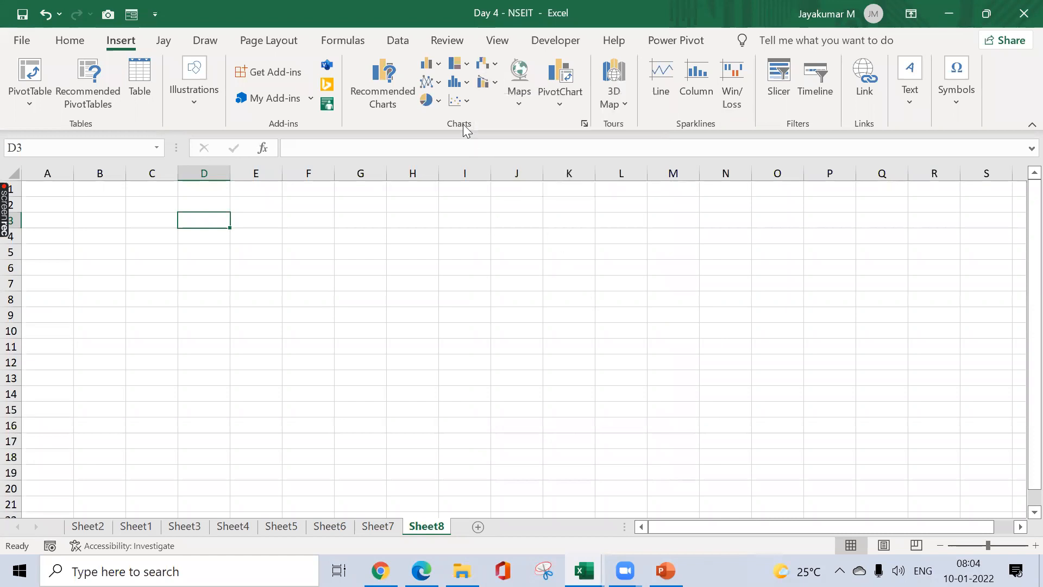
left_click(485, 63)
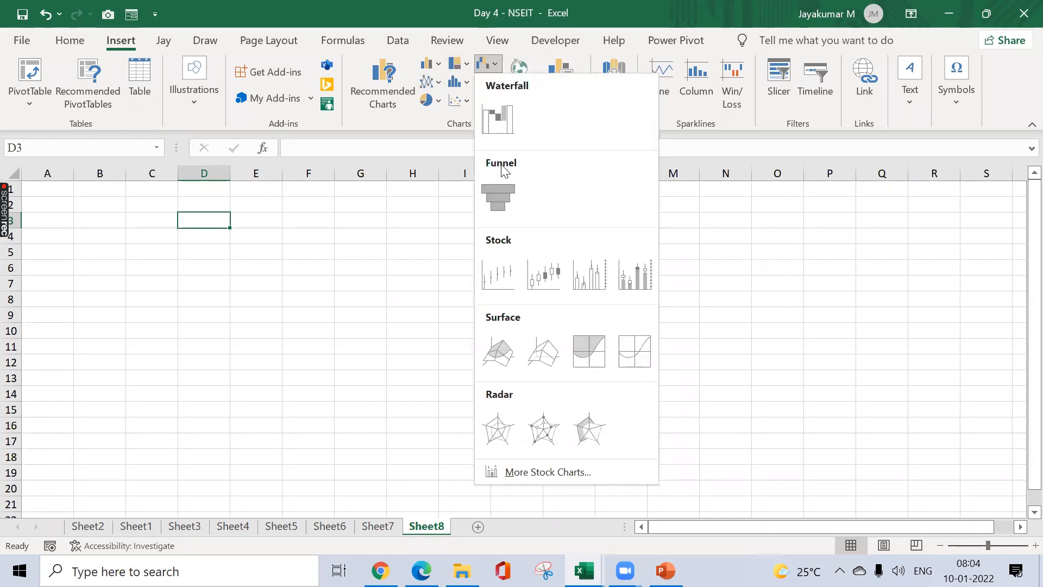
left_click(368, 226)
left_click(108, 203)
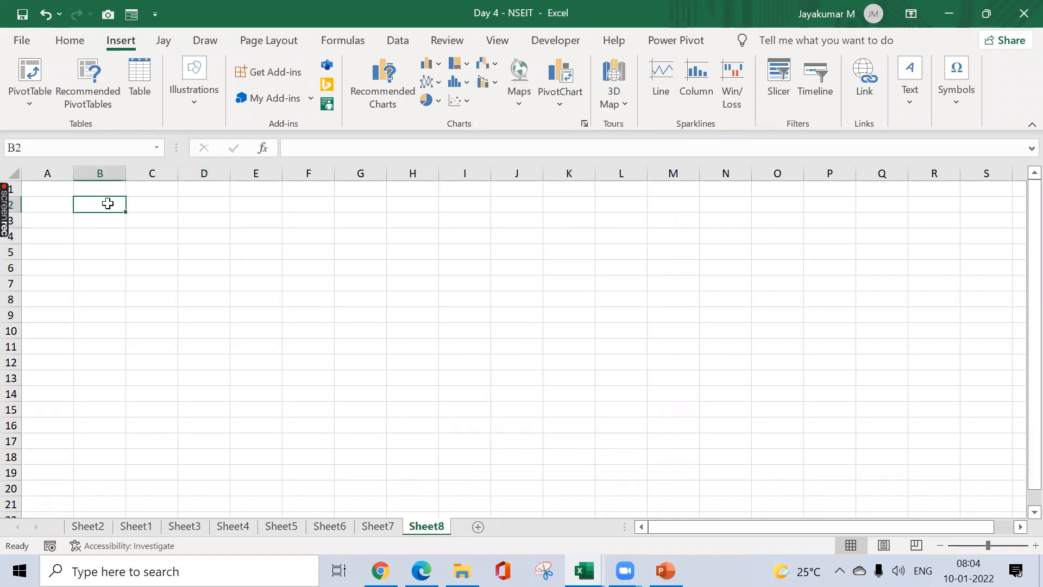
key("Left")
key("Up")
key("Right")
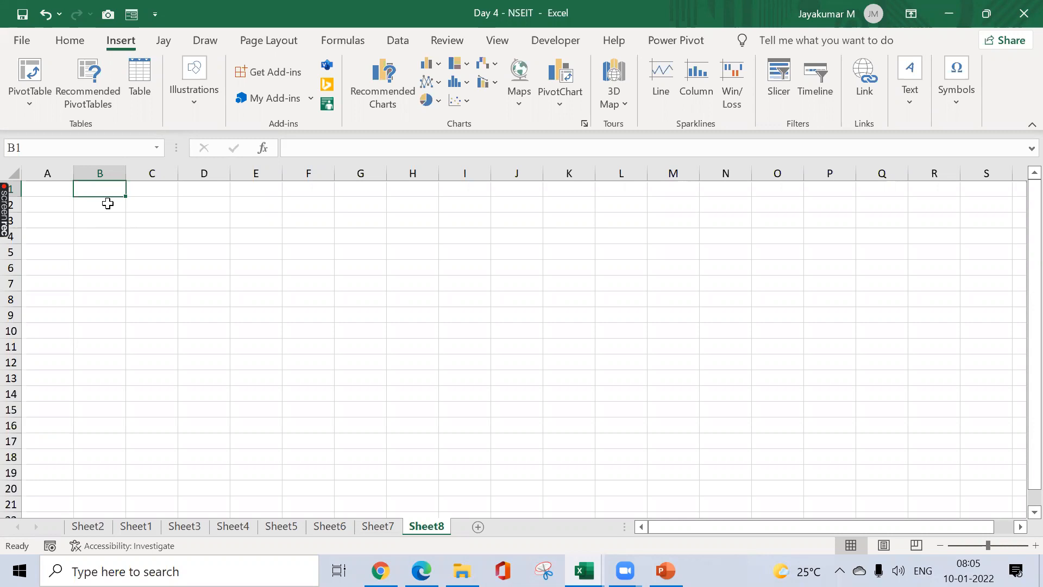
- Enter the title "java Developers" in cell B3 and autofit the width of column B to it
left_click(114, 220)
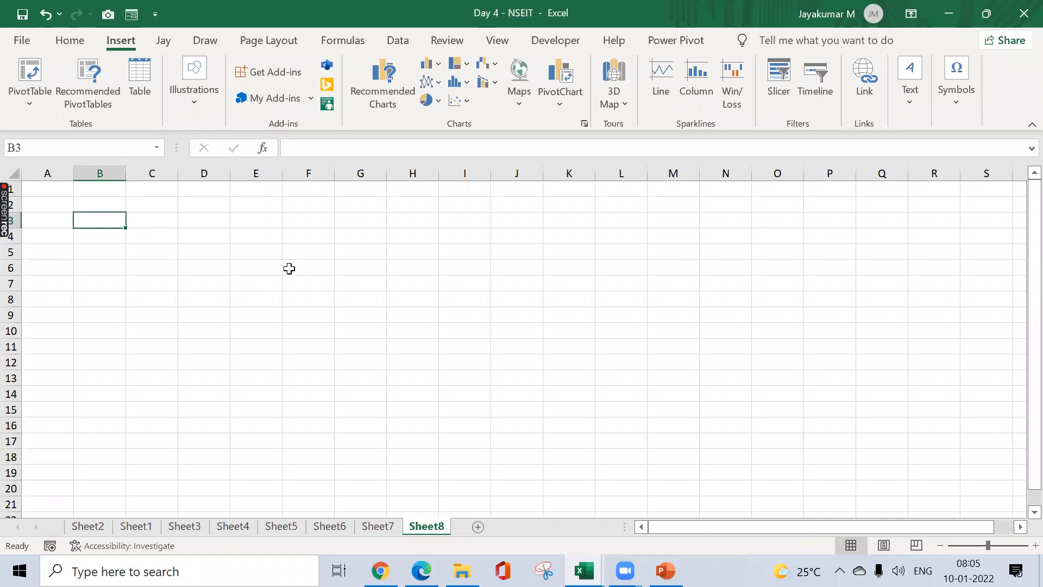
type("java D")
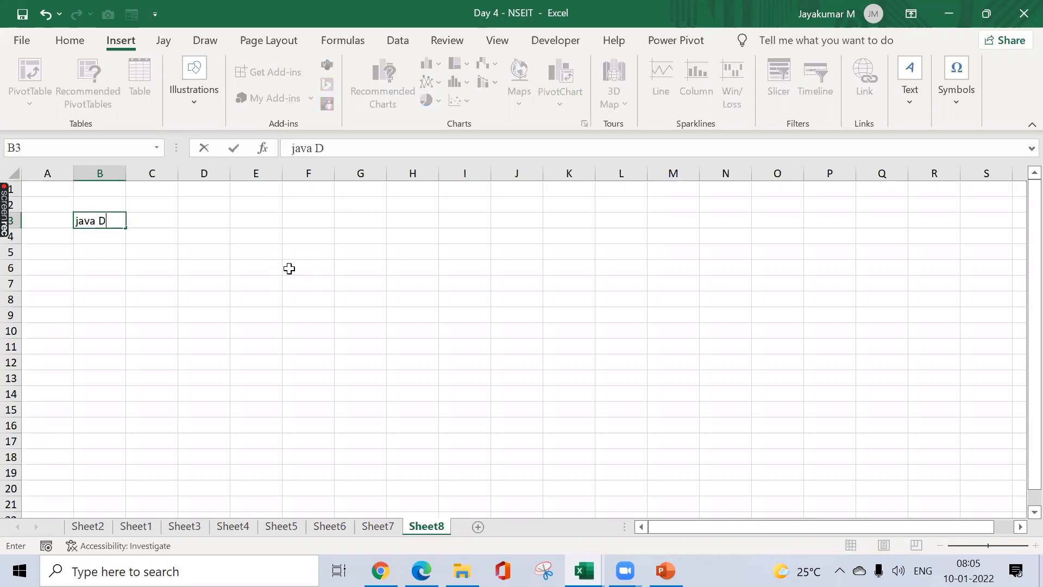
type("evelopers")
key("Return")
key("Up")
key("alt+o")
key("c")
key("a")
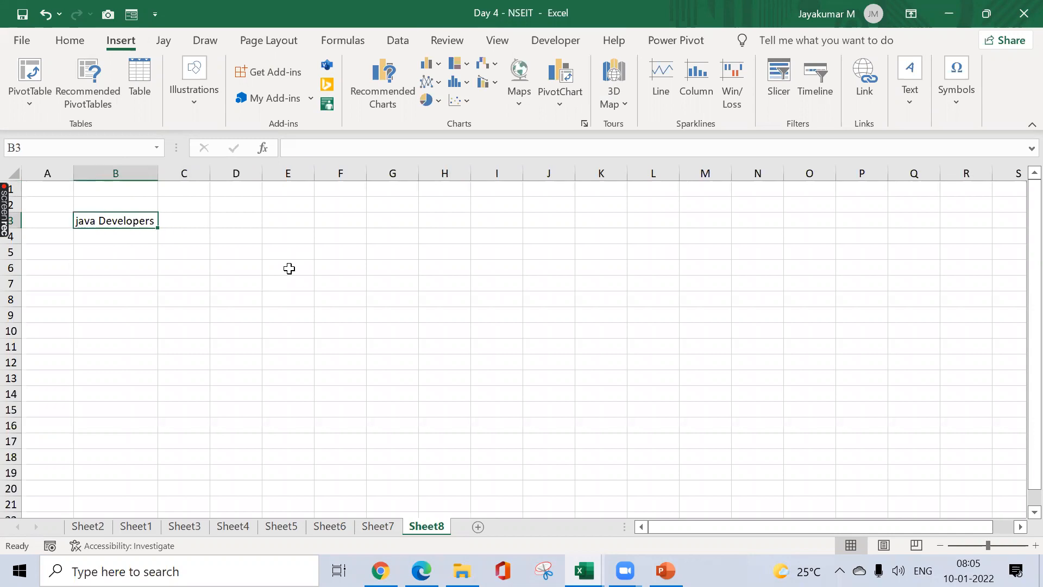
- Enter the label "Job Appli" in cell C6 with the value 4000 beside it in D6
key("Right")
key("Down")
key("Down")
key("Down")
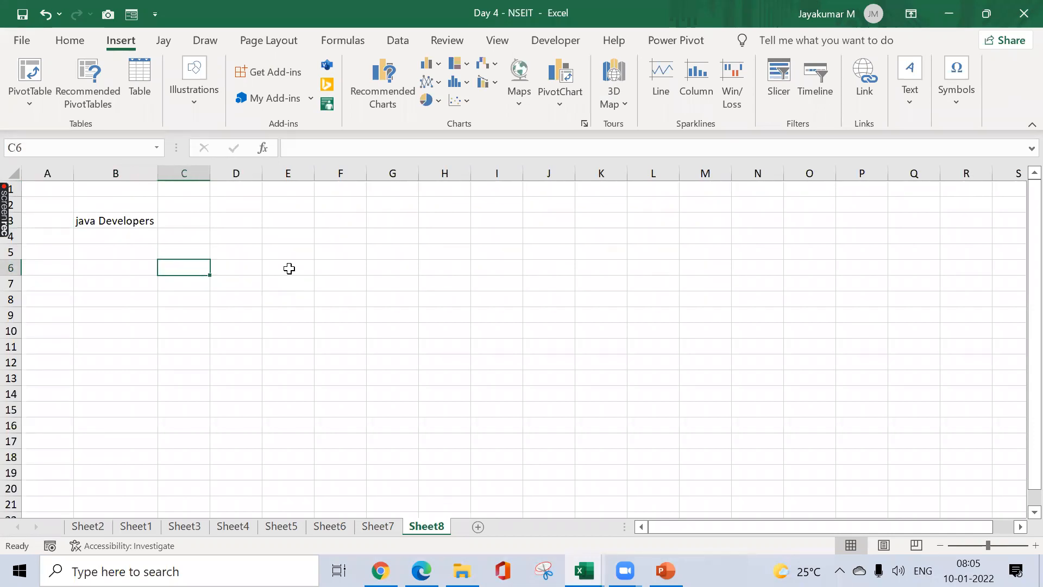
type("Job")
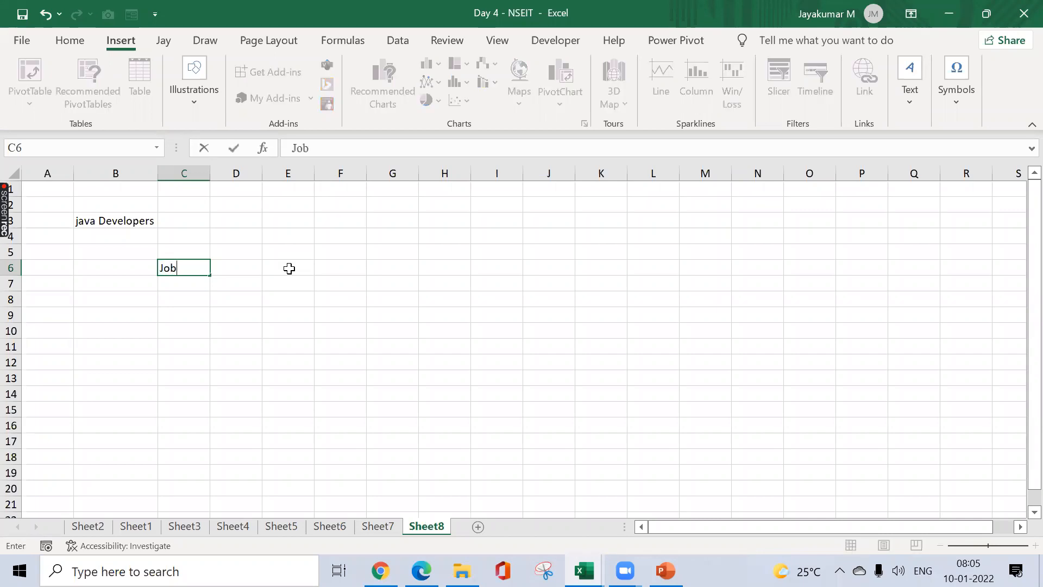
type(" APpli")
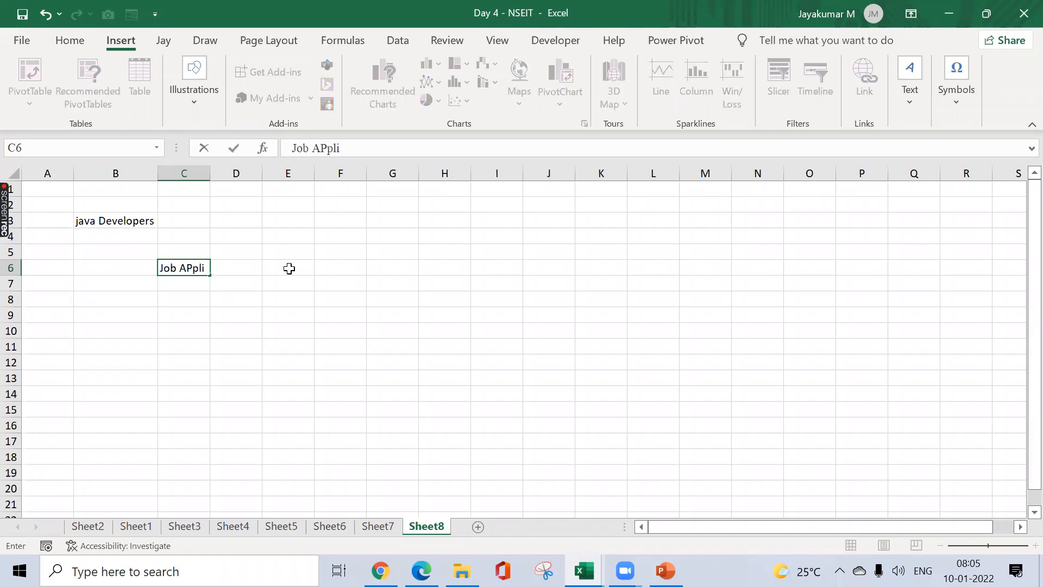
key("Tab")
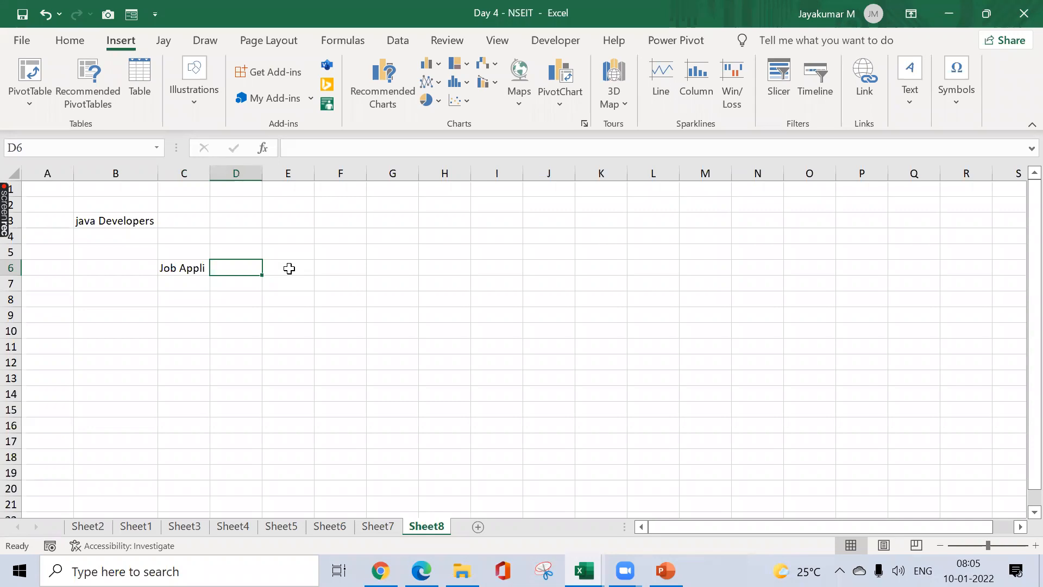
type("4000")
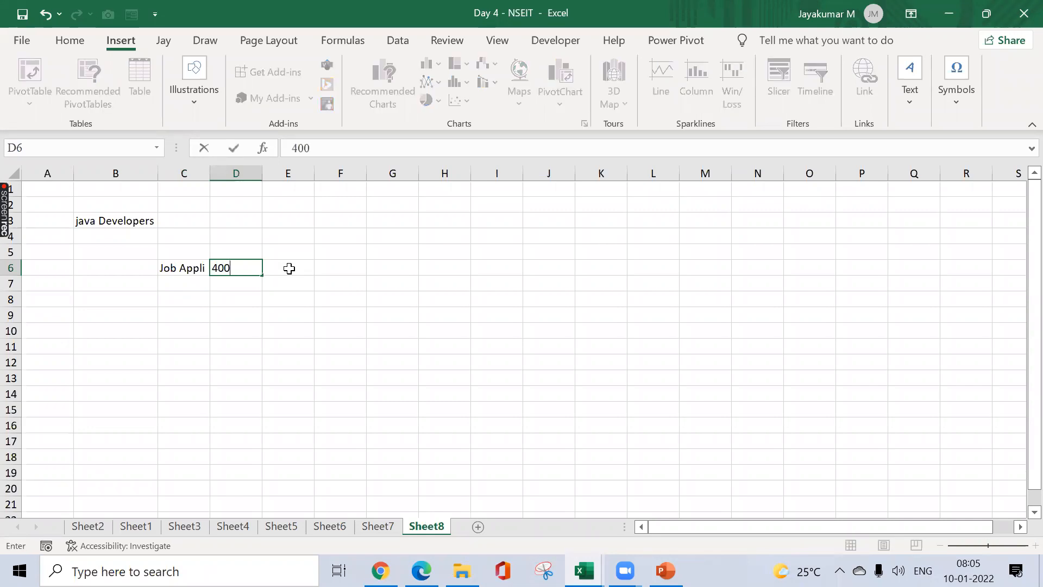
key("Return")
key("Up")
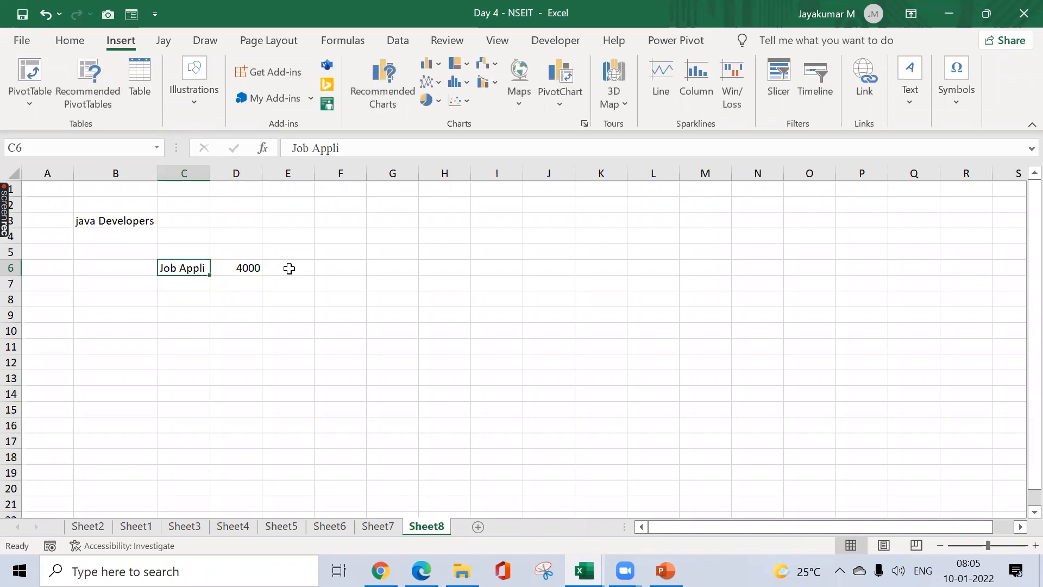
key("Right")
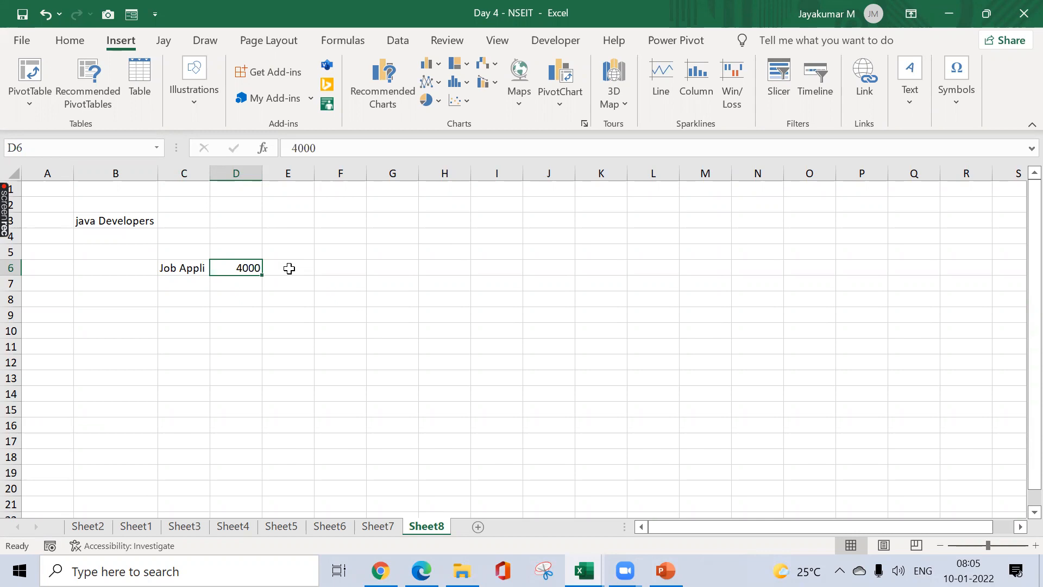
- Enter "Matching Profiles" in C7 with 2000 in D7, and autofit column C to the label
key("Left")
key("Down")
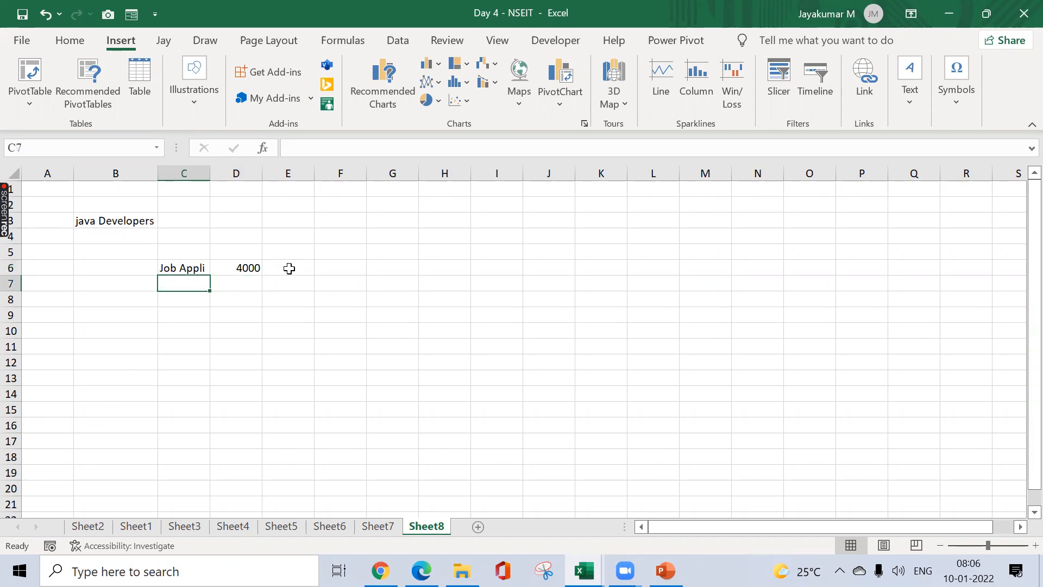
type("Match")
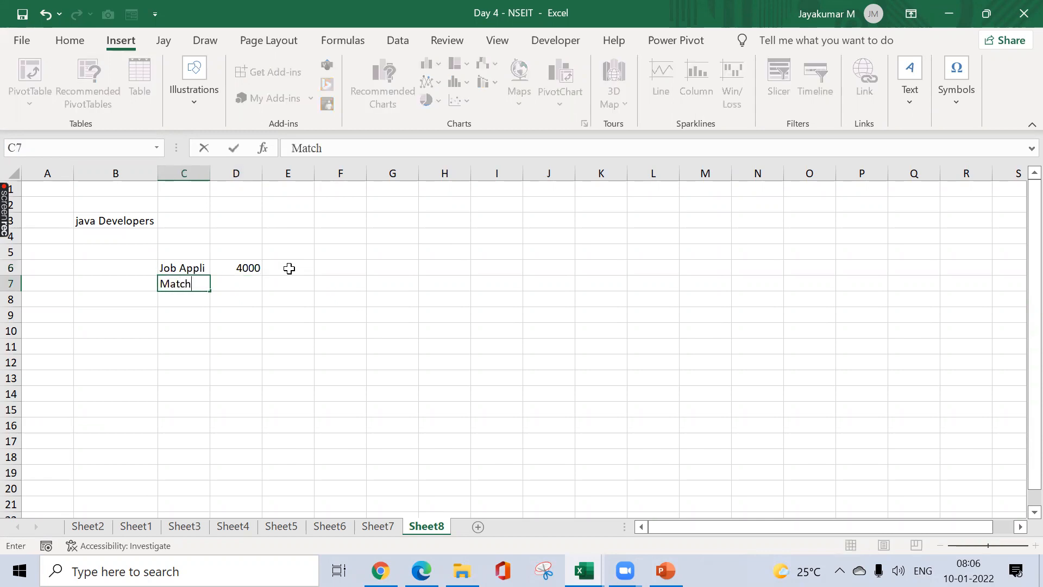
type("ing Profiles")
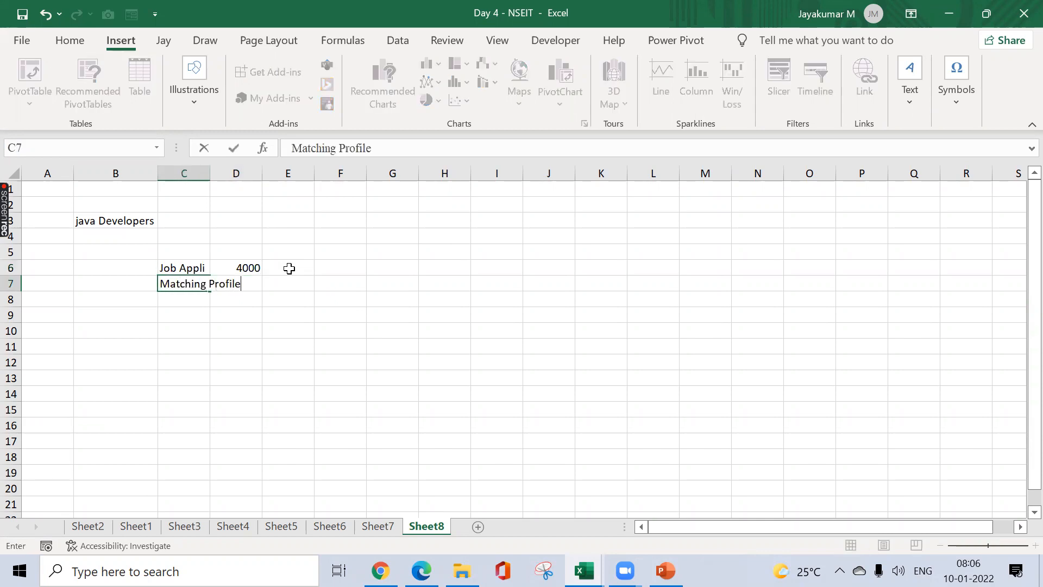
key("Tab")
type("2000")
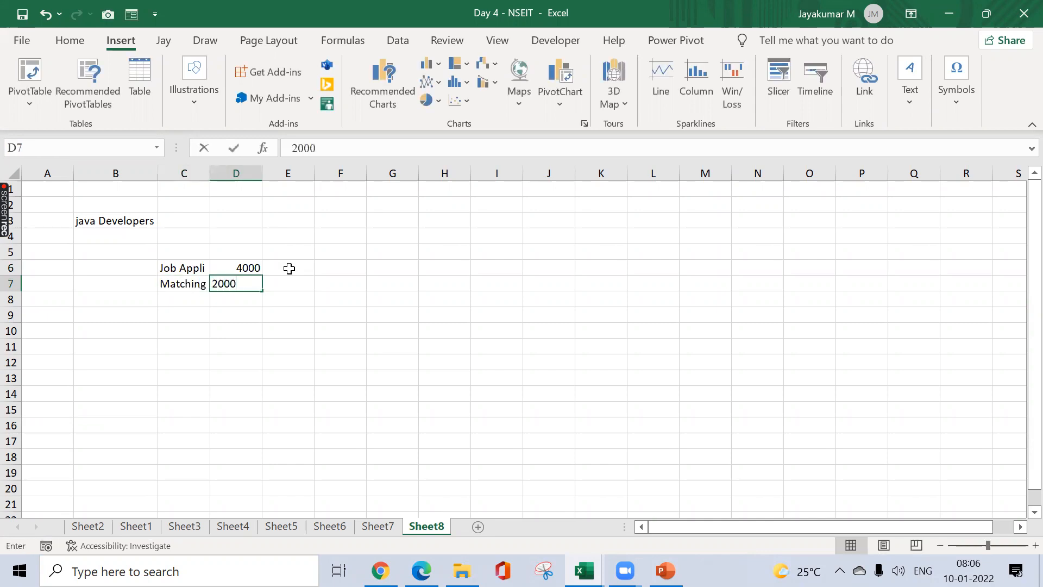
key("Left")
key("alt+o")
key("c")
key("a")
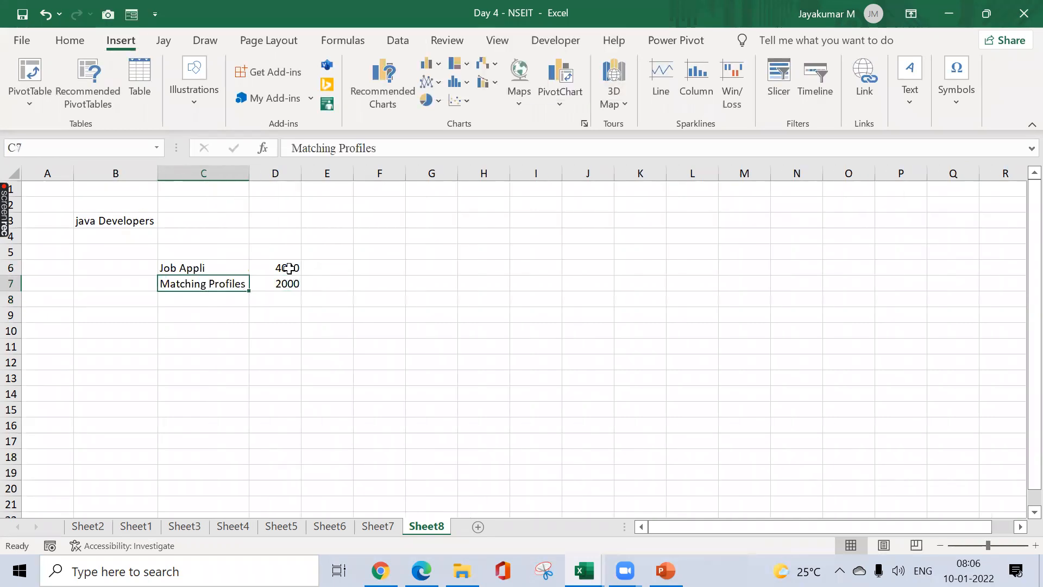
- Enter the label "Profile Shortlist" in cell C8 with the value 1000 beside it in D8
key("Down")
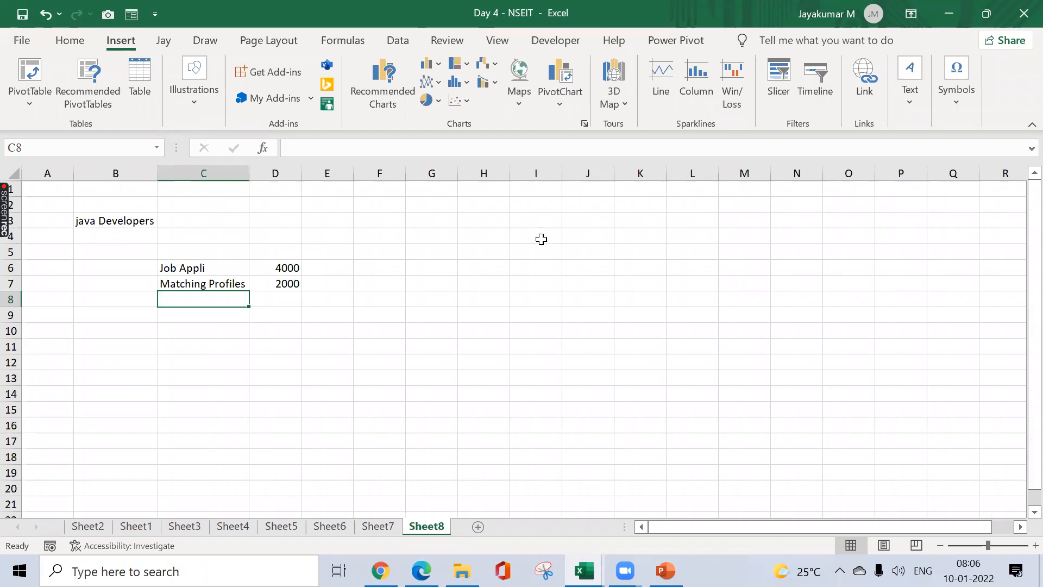
type("Prof")
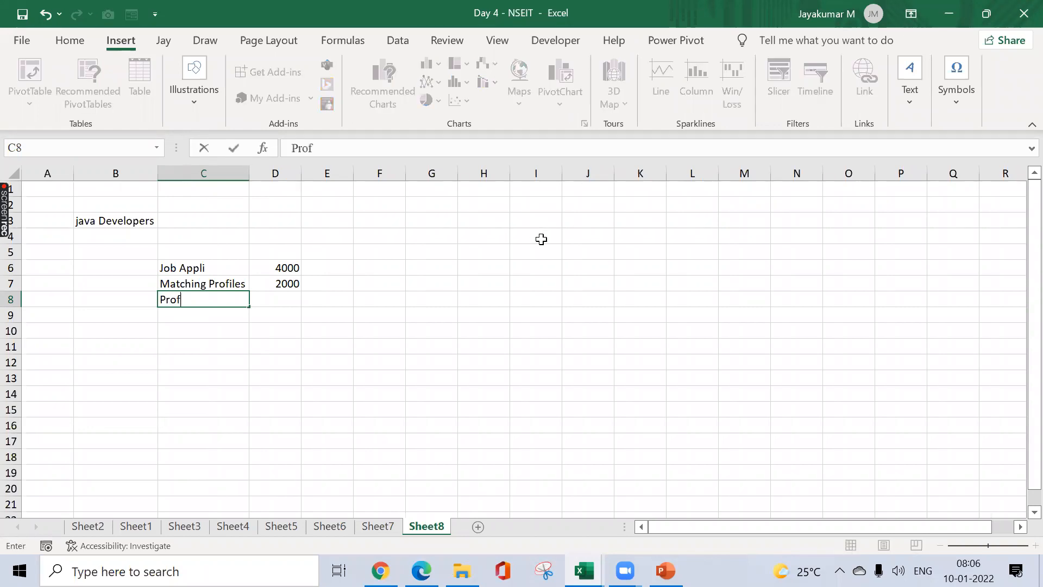
type("ile Shortlist")
key("Tab")
type("1000")
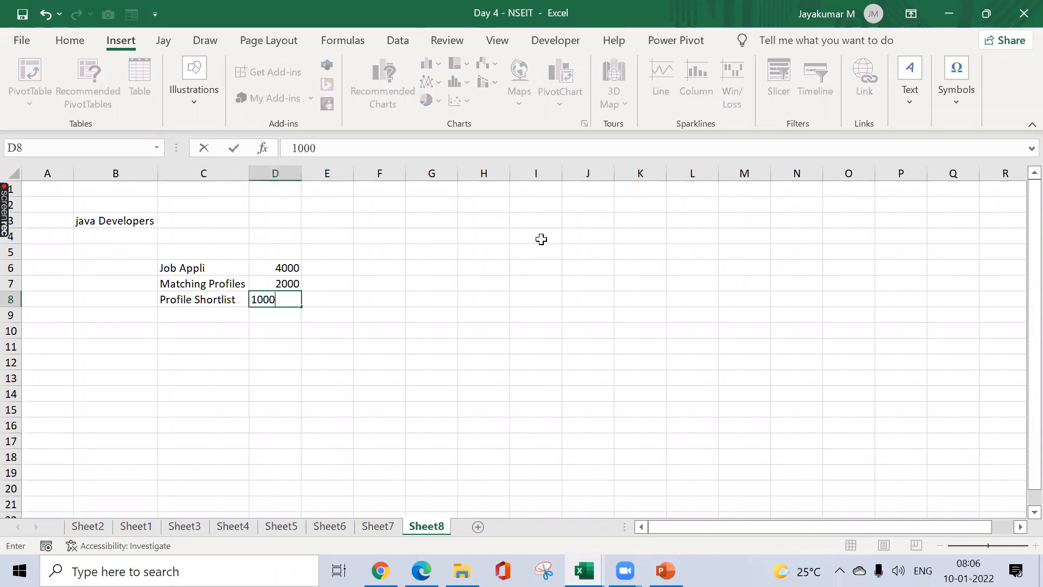
key("Return")
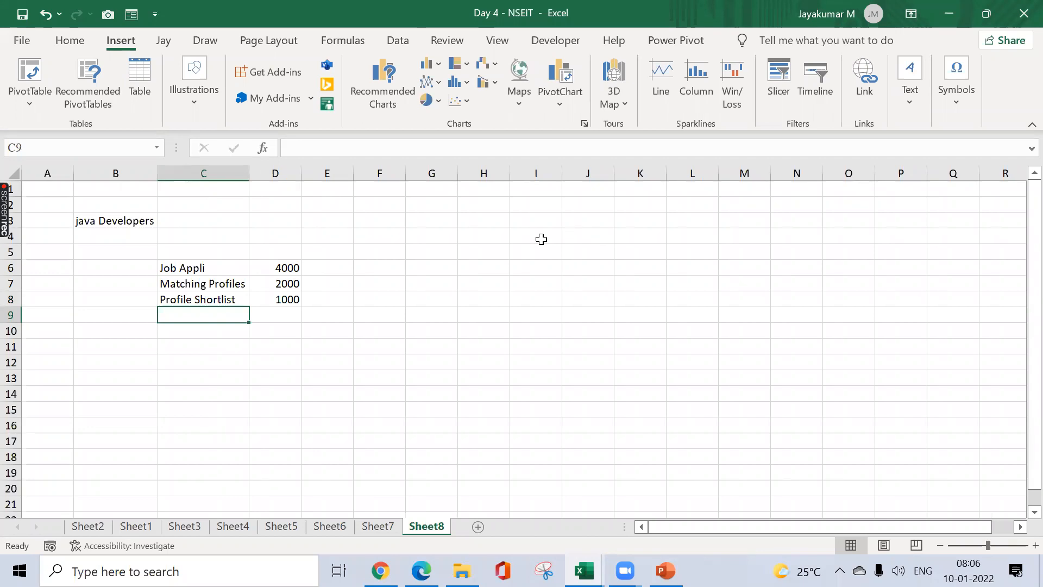
- Enter the label "Appeared for Interview" in cell C9 with the value 500 in D9
type("Schd")
key("BackSpace")
key("BackSpace")
key("BackSpace")
key("BackSpace")
type("APpe")
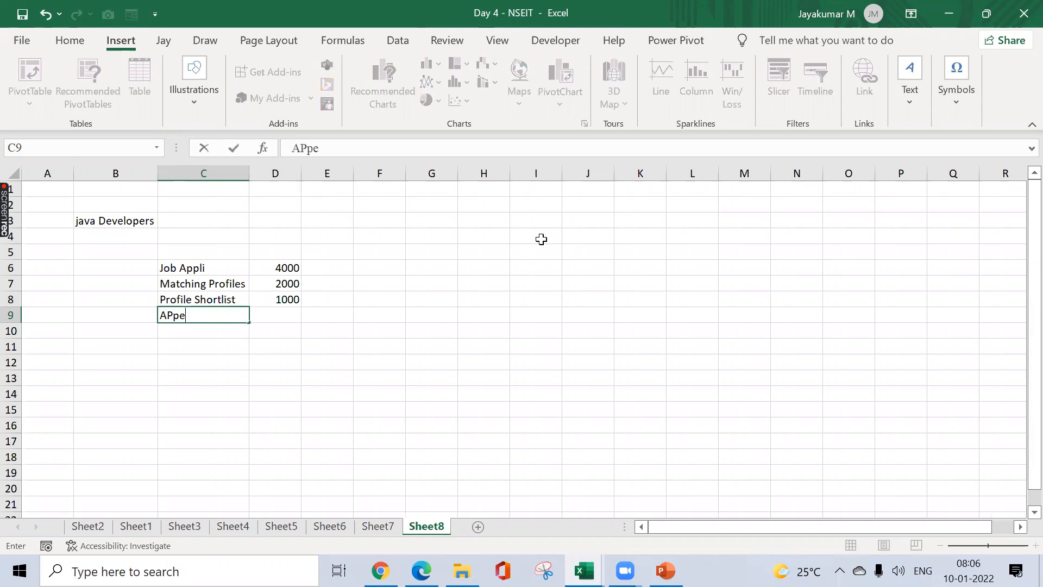
type("are")
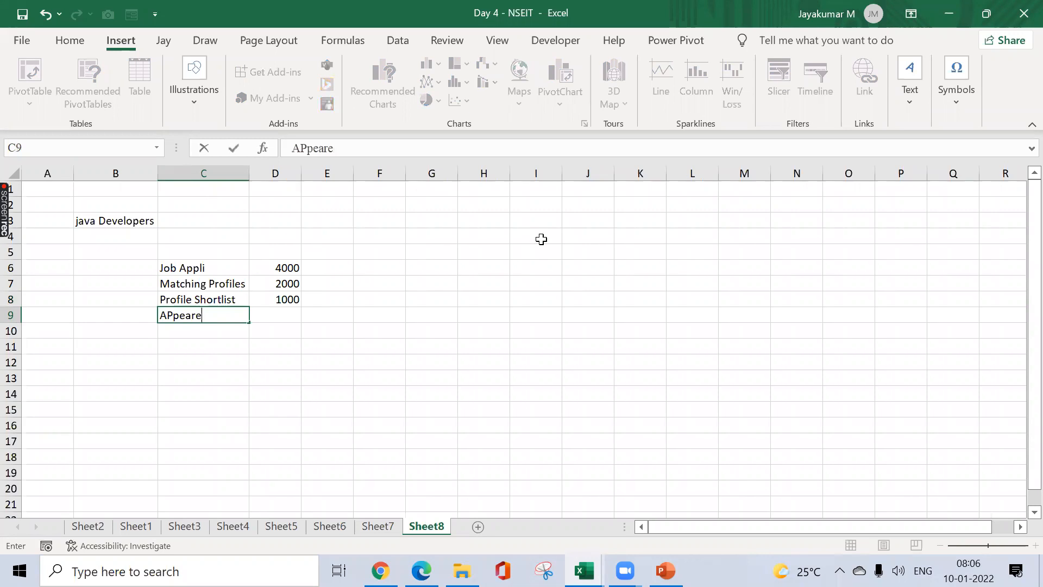
type("d for Interview")
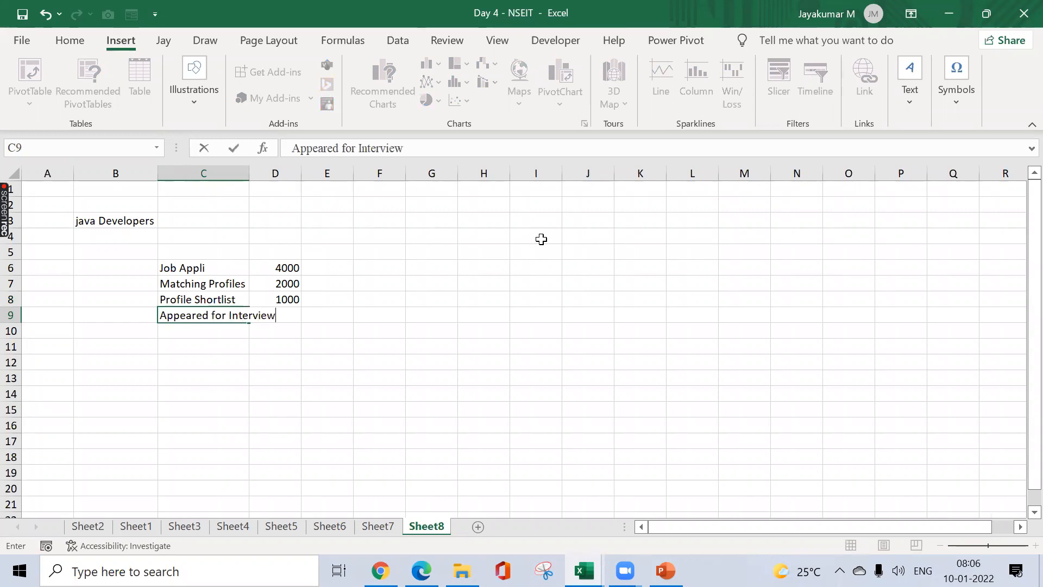
key("Tab")
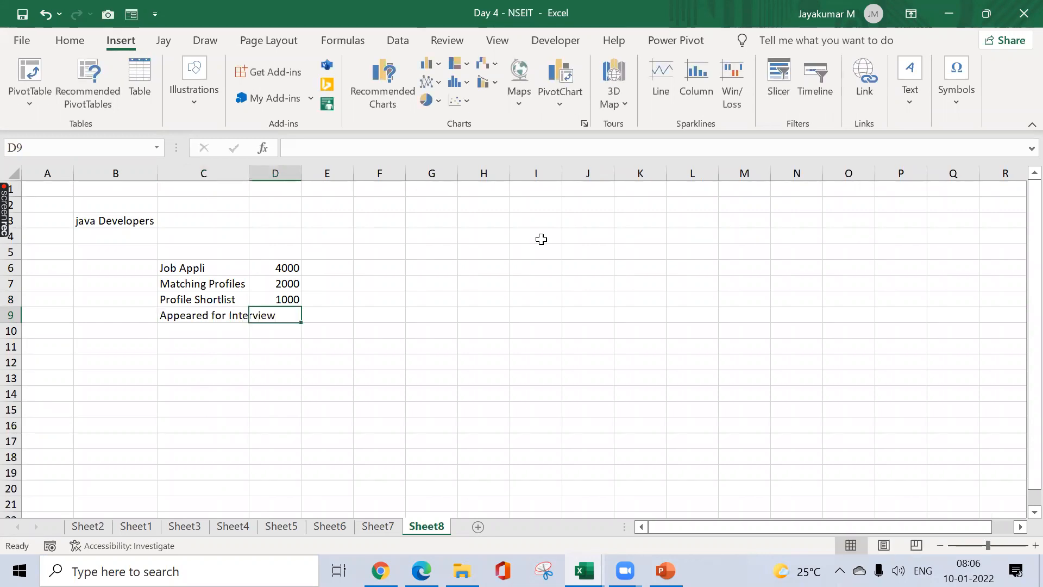
type("500")
key("Return")
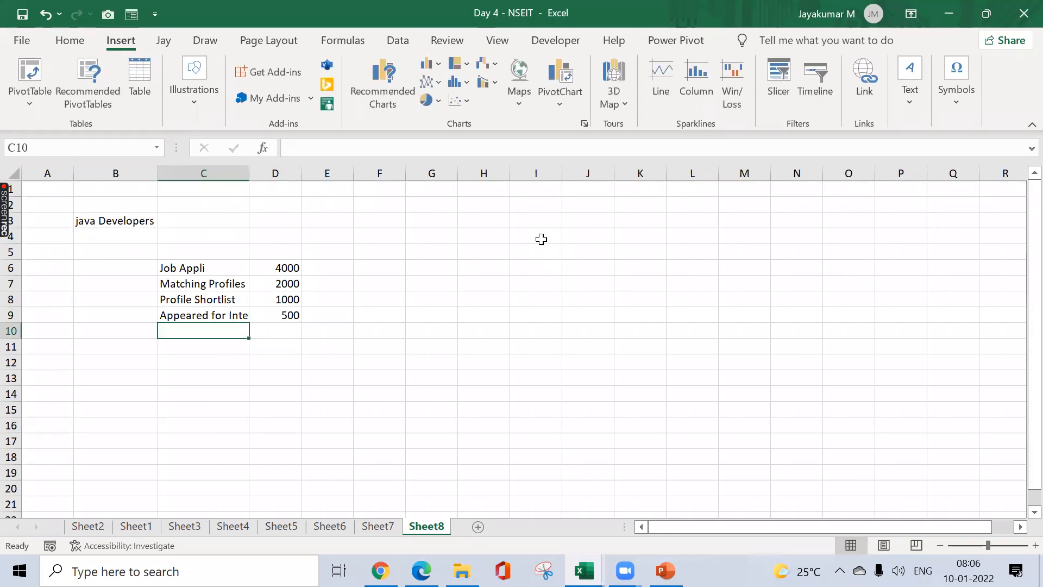
- Enter the label "Rounds Cleared" in cell C10 with the value 200 in D10
type("Rounds C")
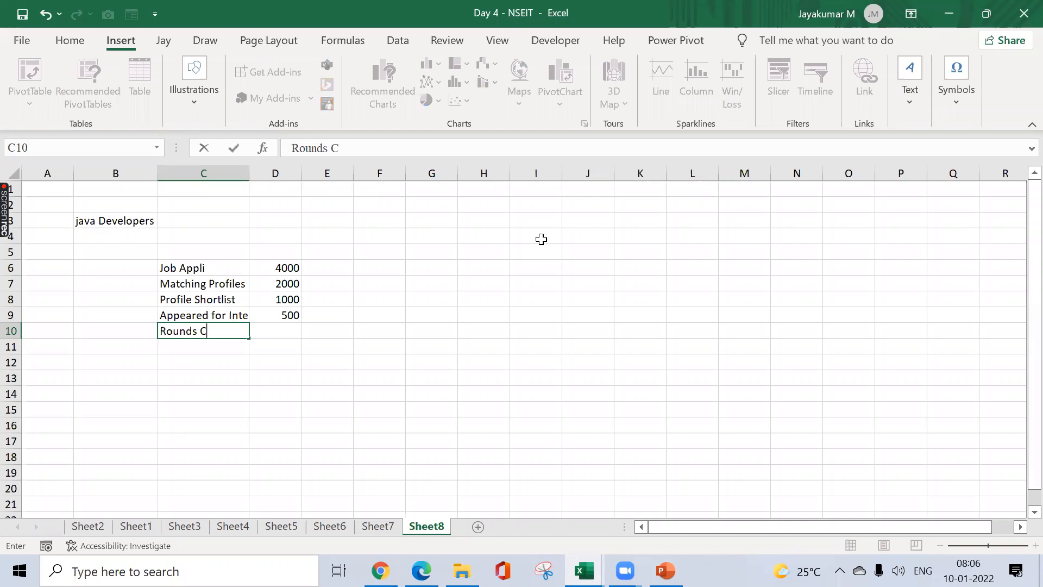
type("leared")
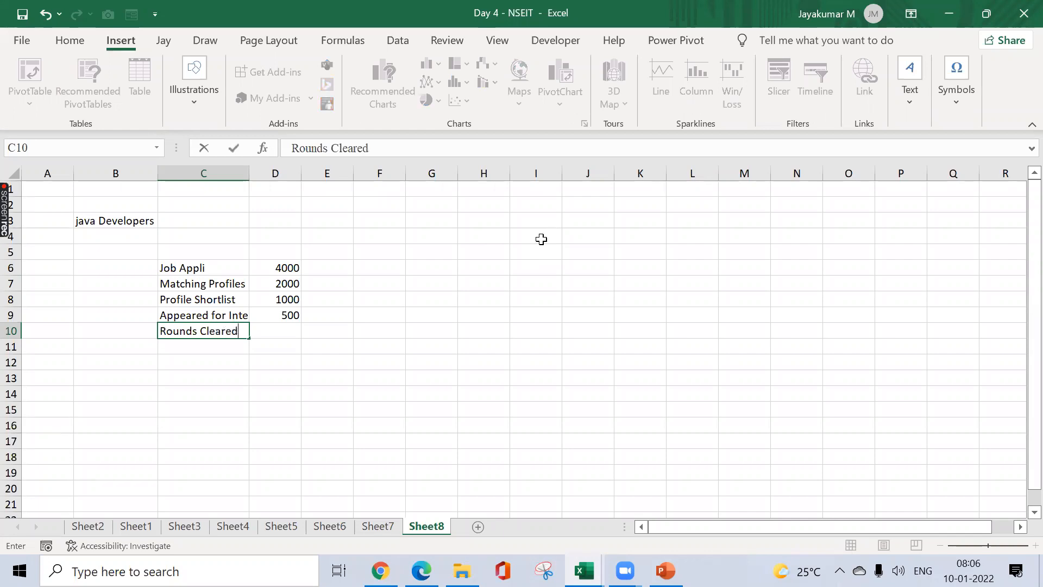
key("Tab")
type("200")
key("Return")
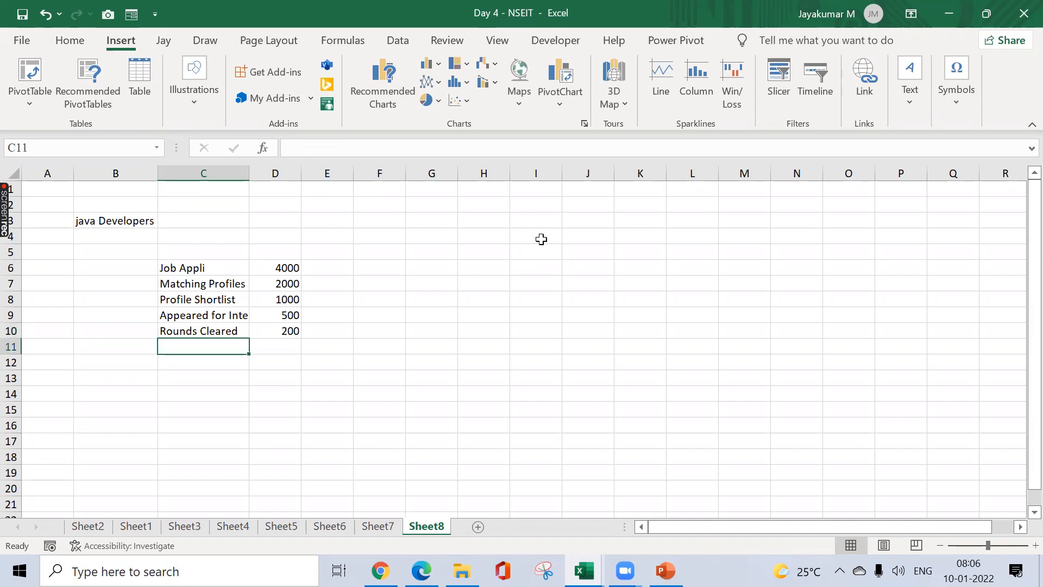
- Enter the label "Willing to join" in cell C11 with the value 50 in D11
type("Willi")
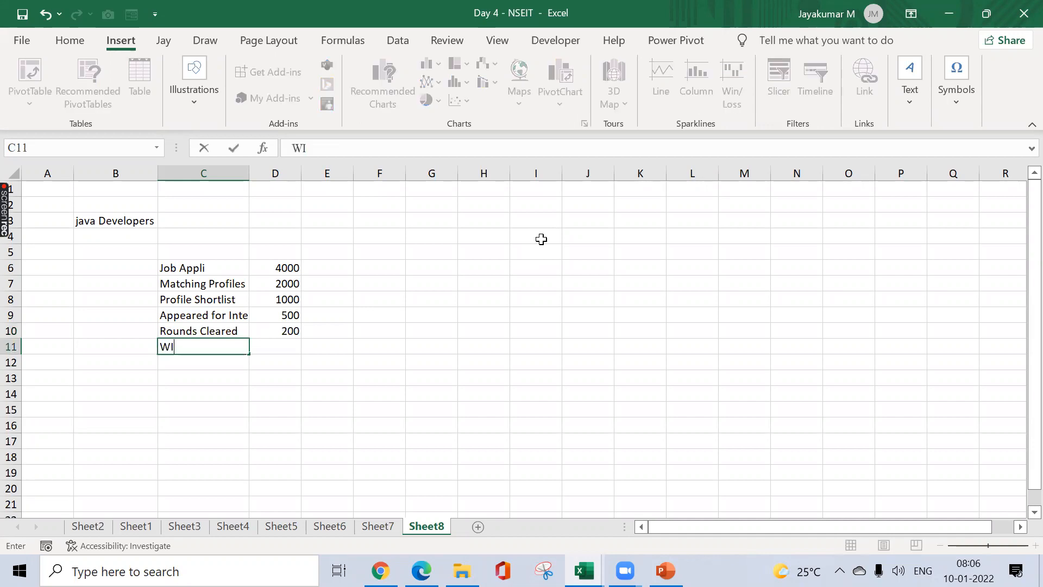
type("ng to join")
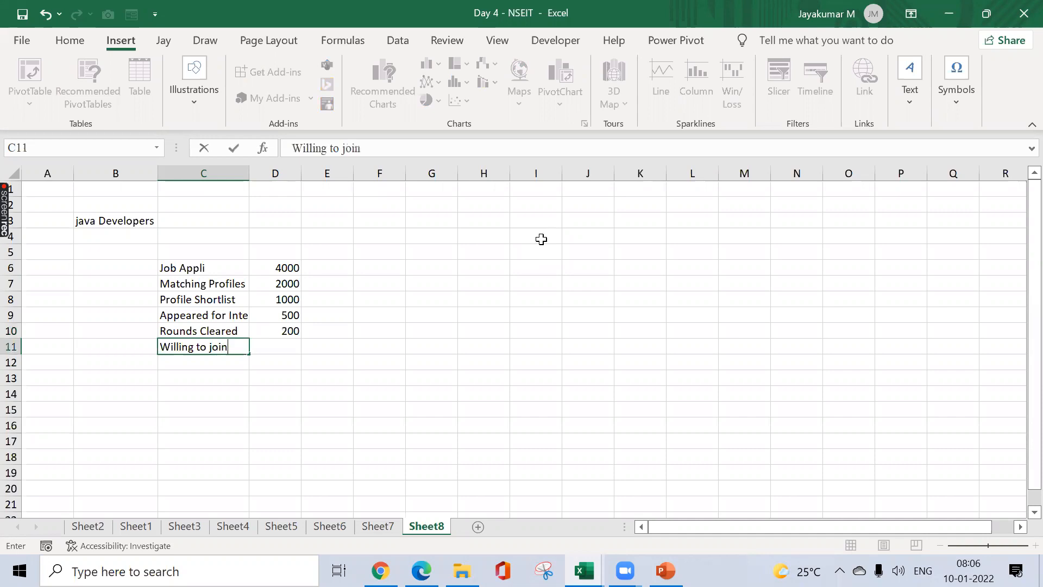
key("Tab")
type("50")
key("Return")
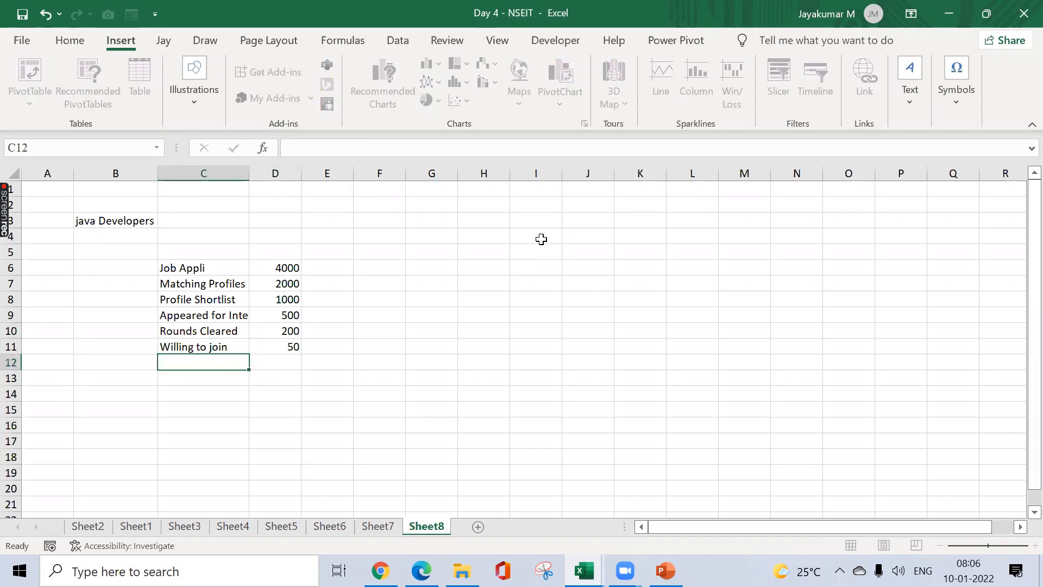
- Enter the label "Finally Joined" in cell C12 with the value 10 in D12
type("Finall")
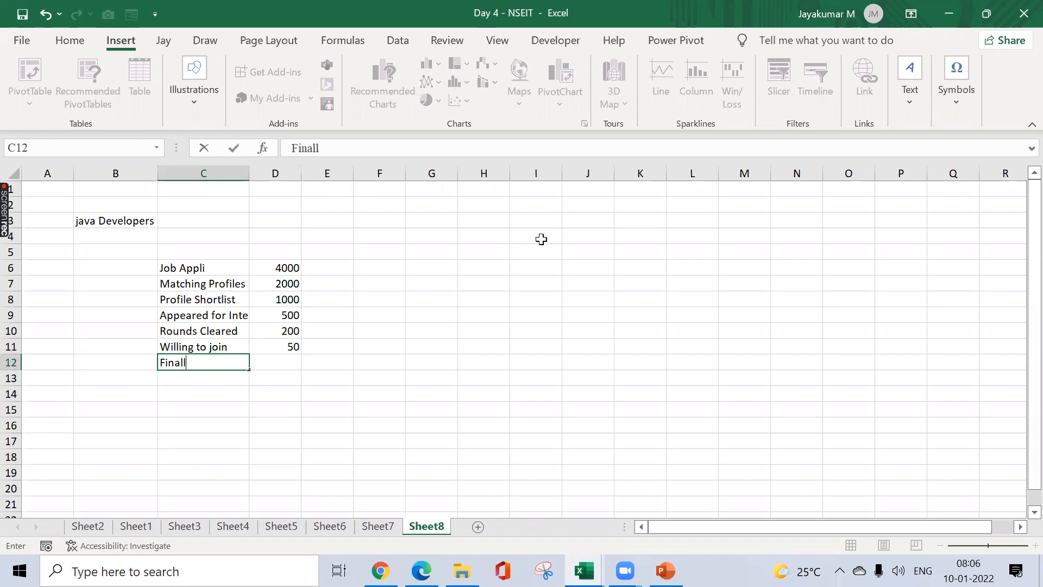
type("y Joined")
key("Tab")
type("10")
key("Return")
- Insert a funnel chart from the recruitment data in C6:D12
key("Up")
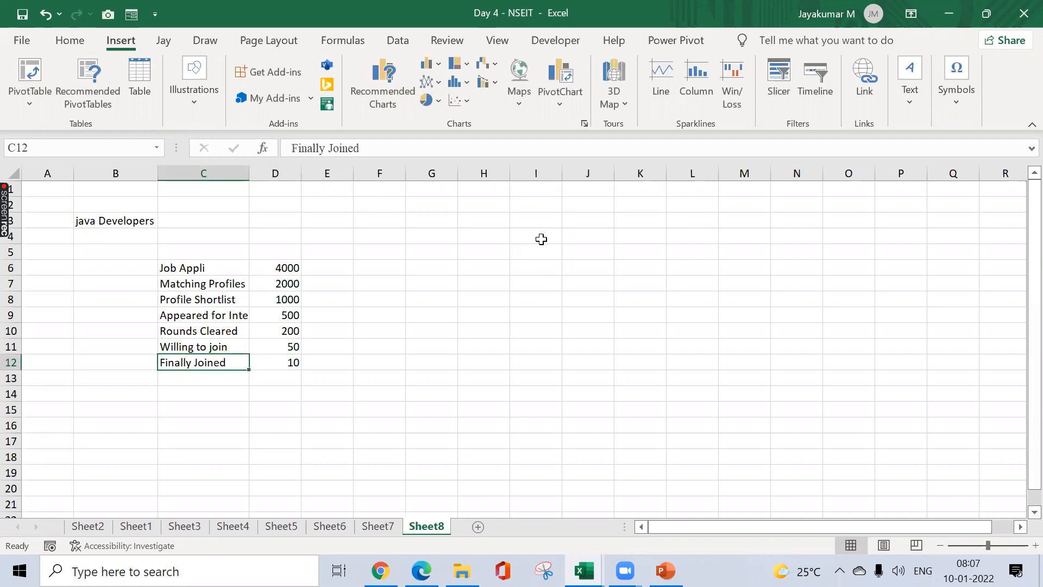
key("ctrl+shift+Up")
key("shift+Right")
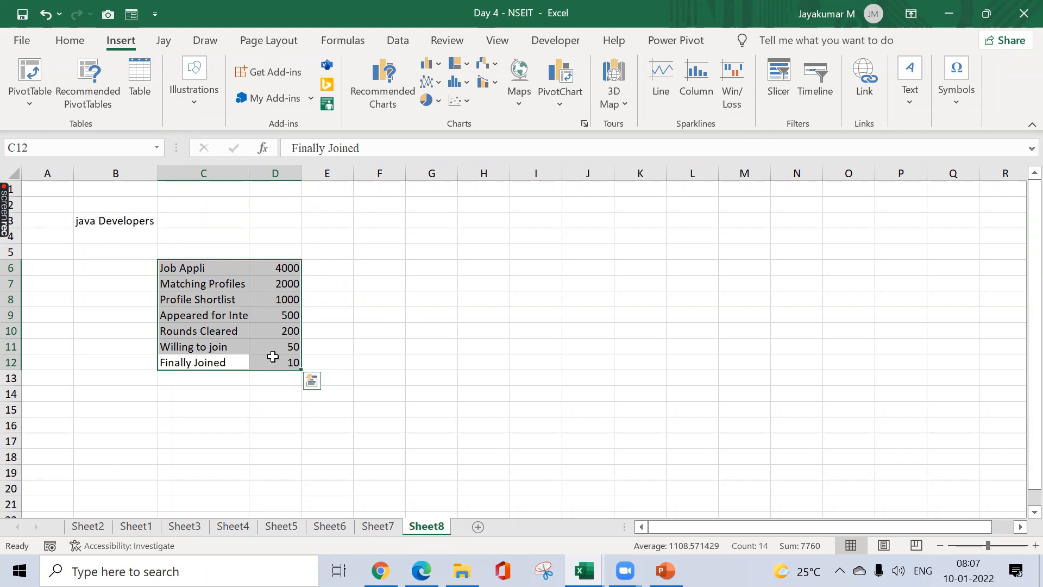
left_click(496, 68)
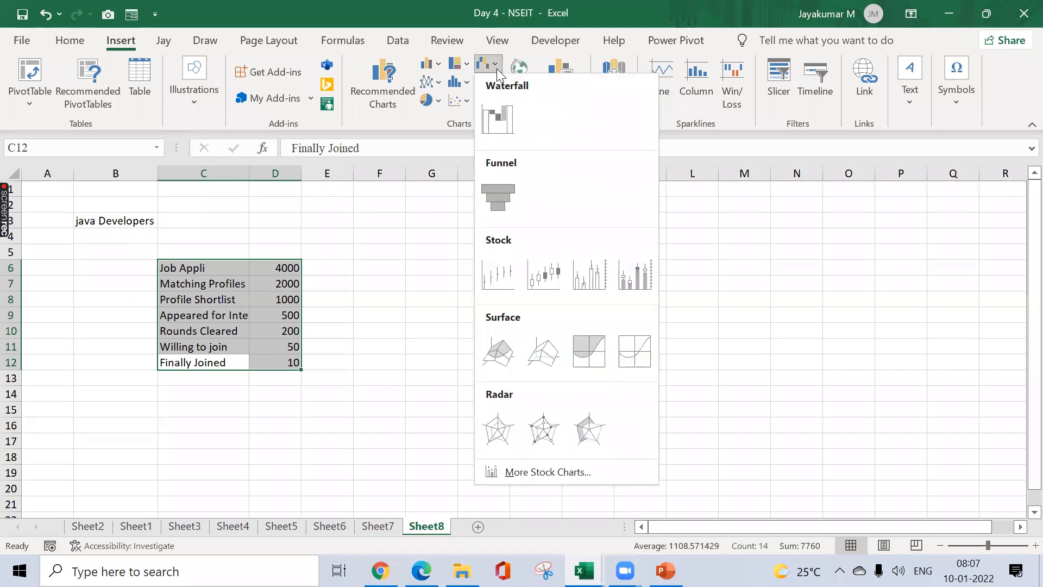
left_click(504, 190)
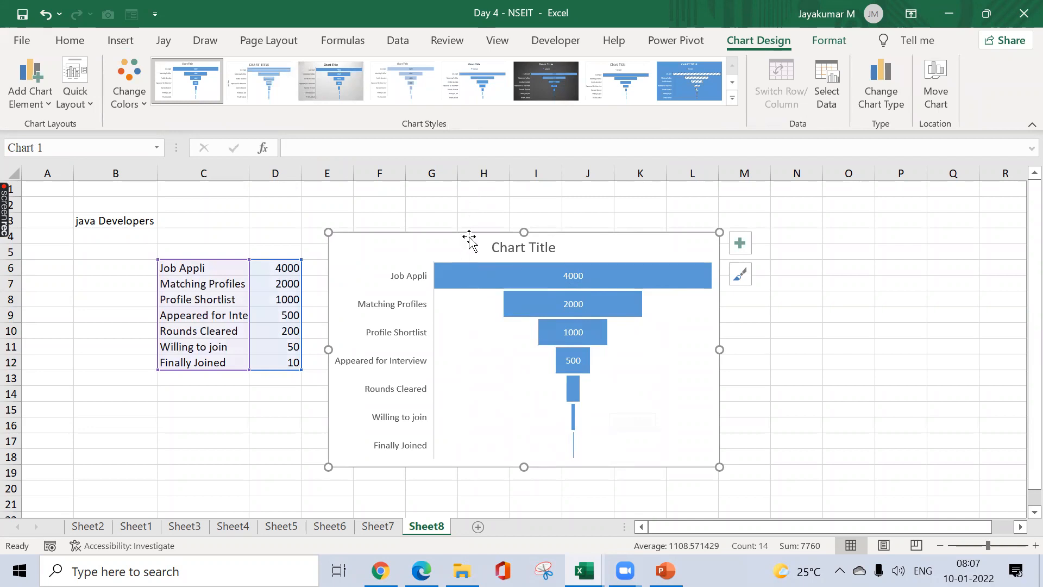
- Move the funnel chart to about column H and apply the dark-background chart style with a legend
left_click_drag(469, 237, 622, 195)
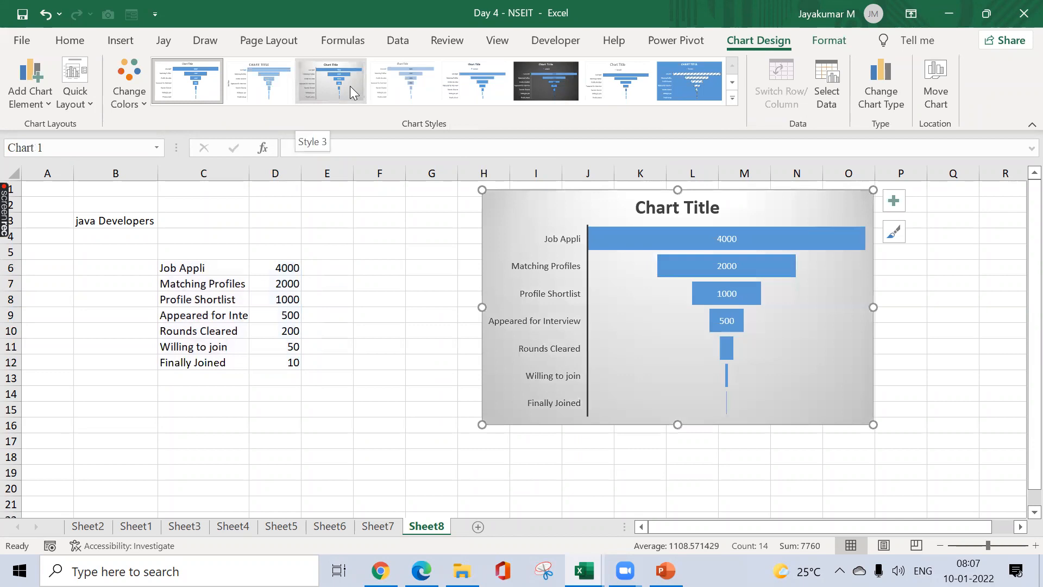
left_click(547, 67)
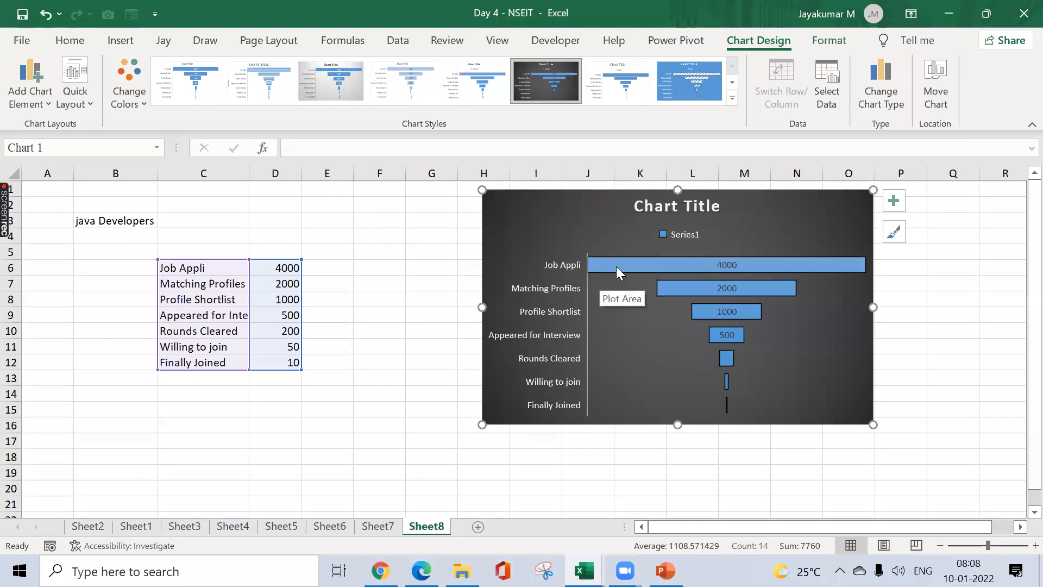
mouse_move(795, 265)
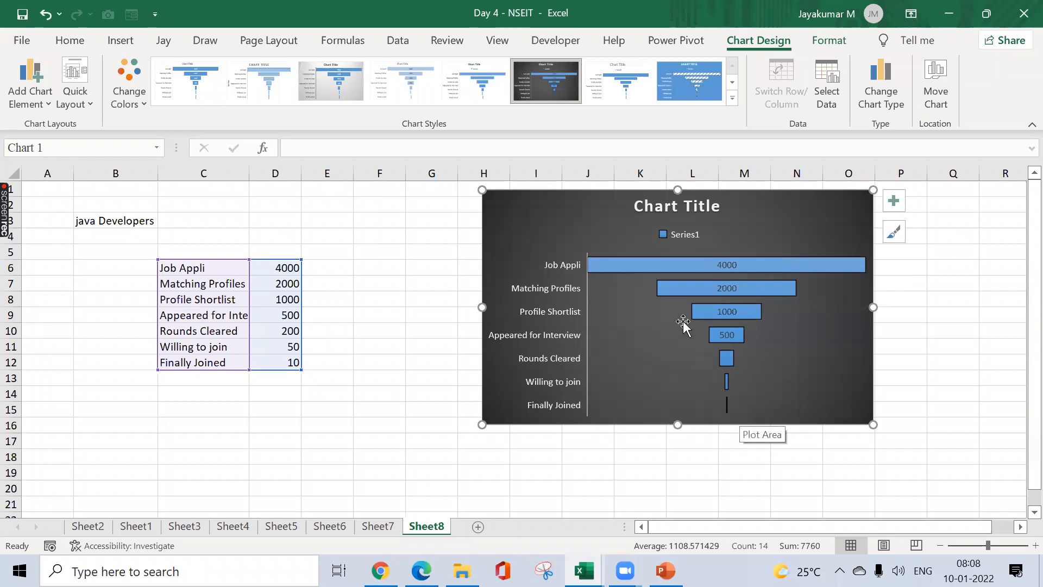
mouse_move(721, 360)
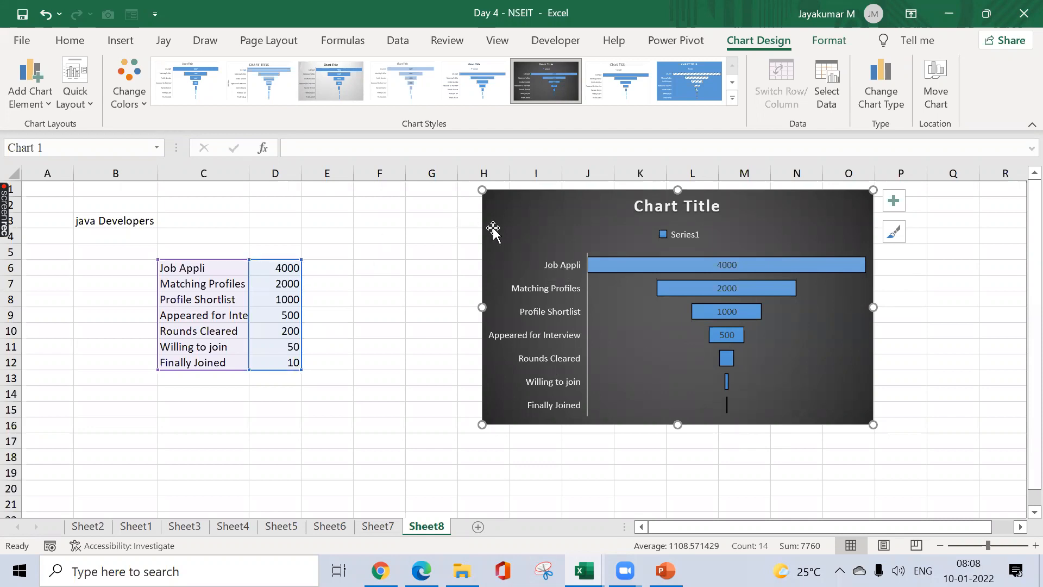
- Move the funnel chart farther away from the data table so it starts at about column L
left_click_drag(512, 206, 642, 207)
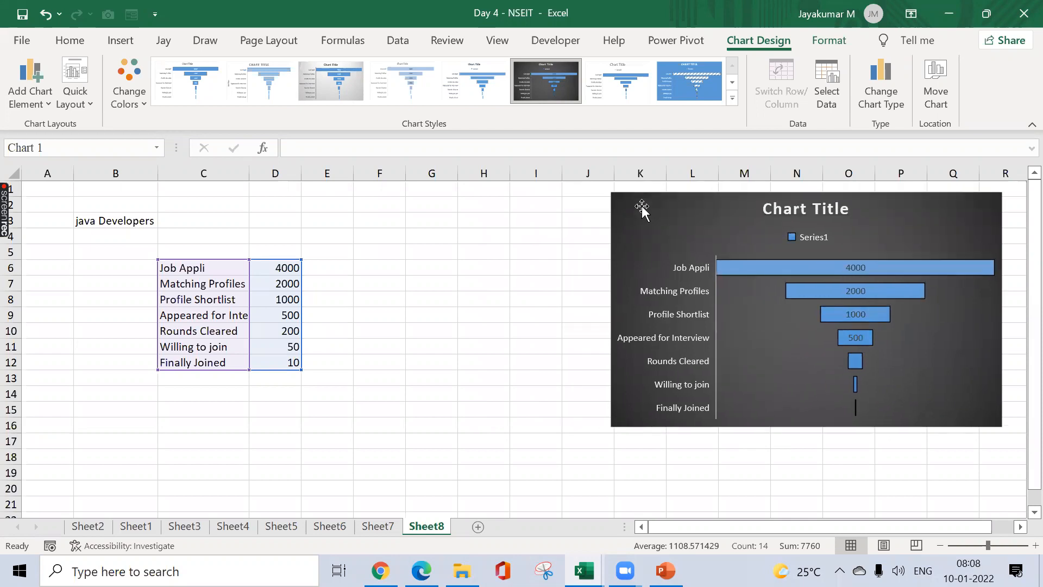
left_click(363, 283)
left_click(373, 271)
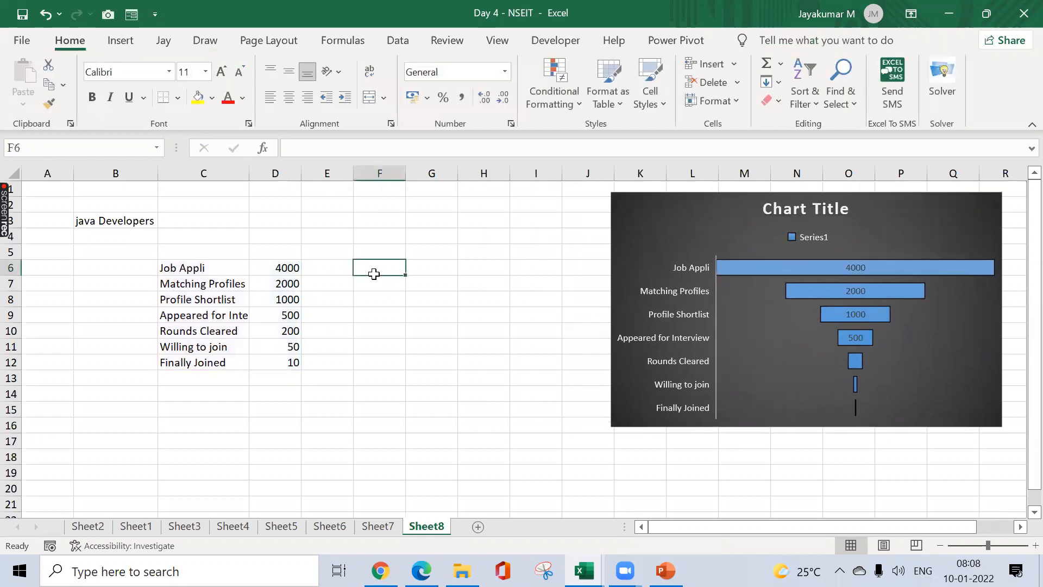
left_click_drag(639, 205, 705, 222)
left_click(363, 286)
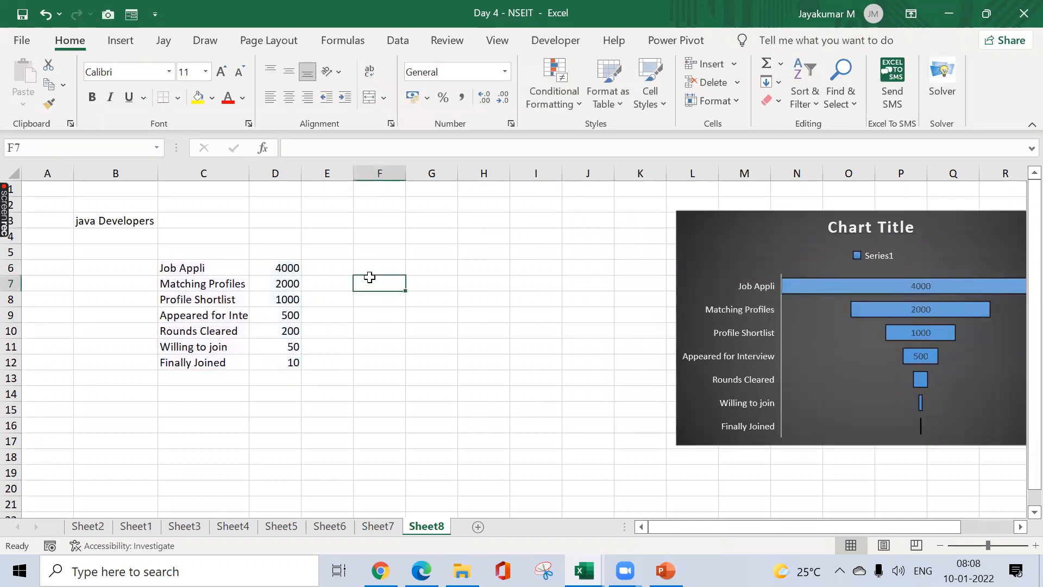
- Enter "People Approrached" in F6 with 5000 in G6, and autofit column F to the label
left_click(369, 272)
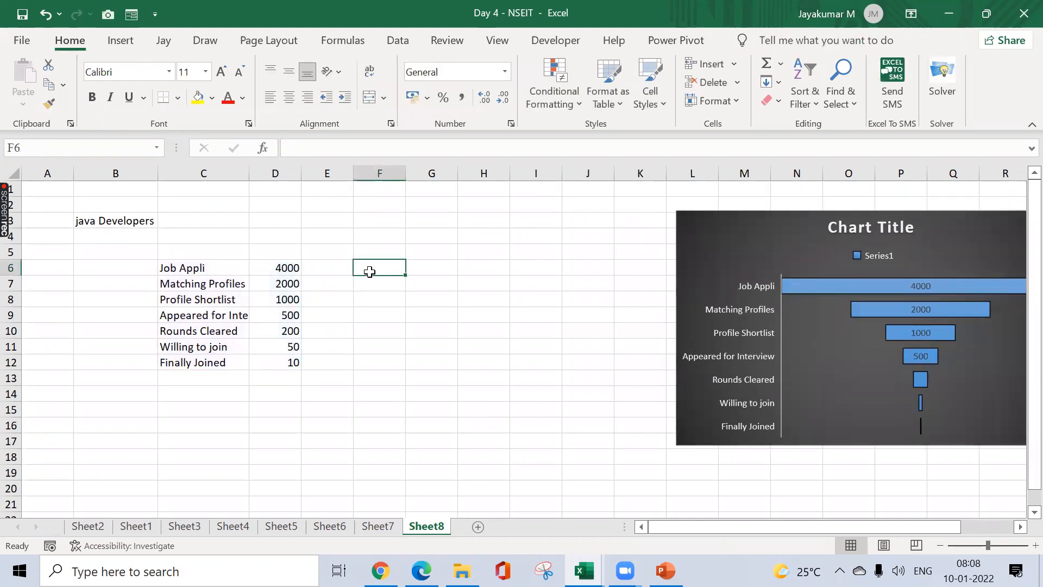
type("People ")
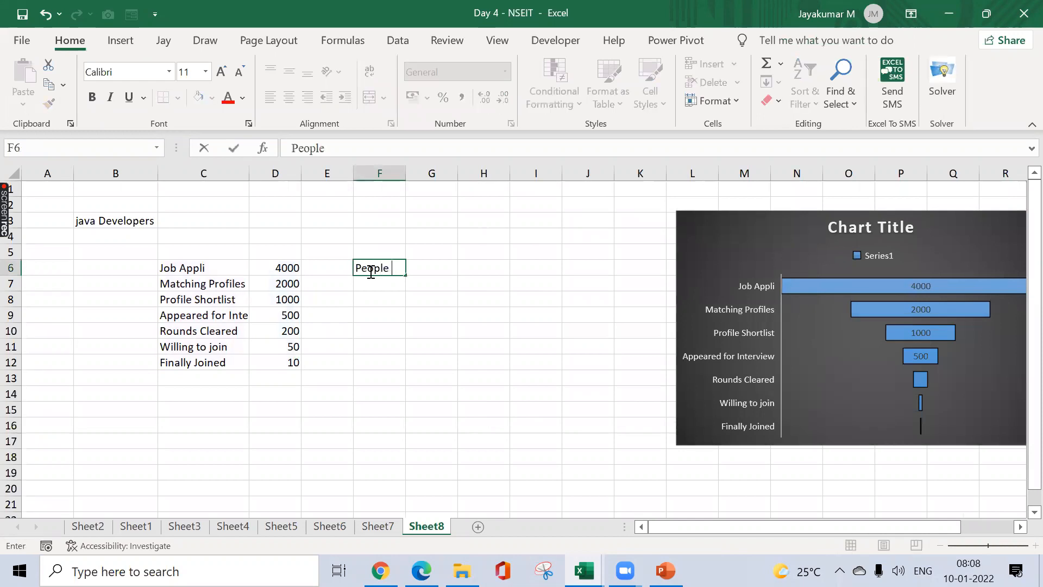
type("APprorached")
key("Return")
left_click(370, 271)
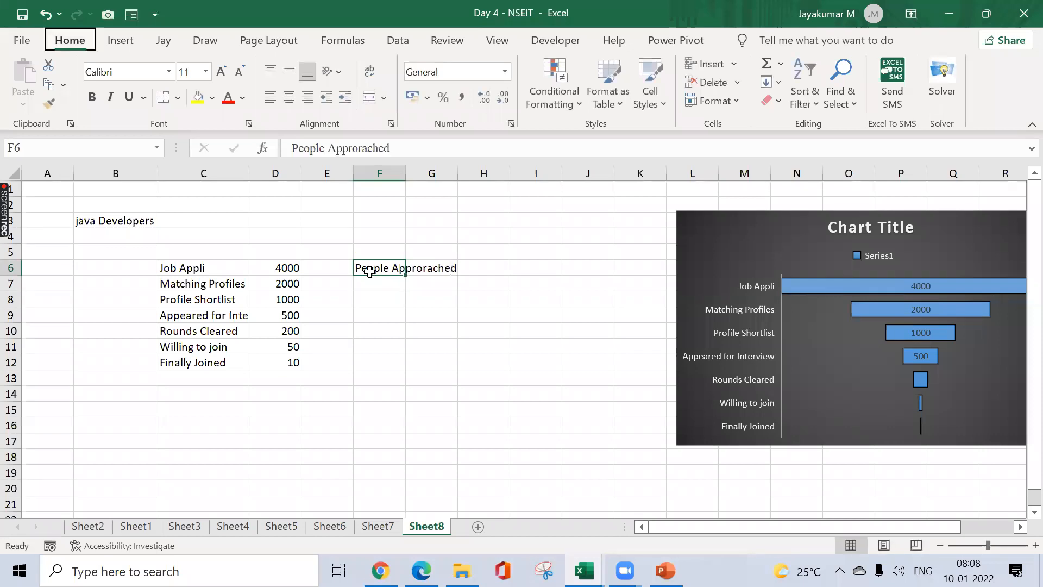
key("alt+h")
key("o")
key("i")
key("Right")
type("5000")
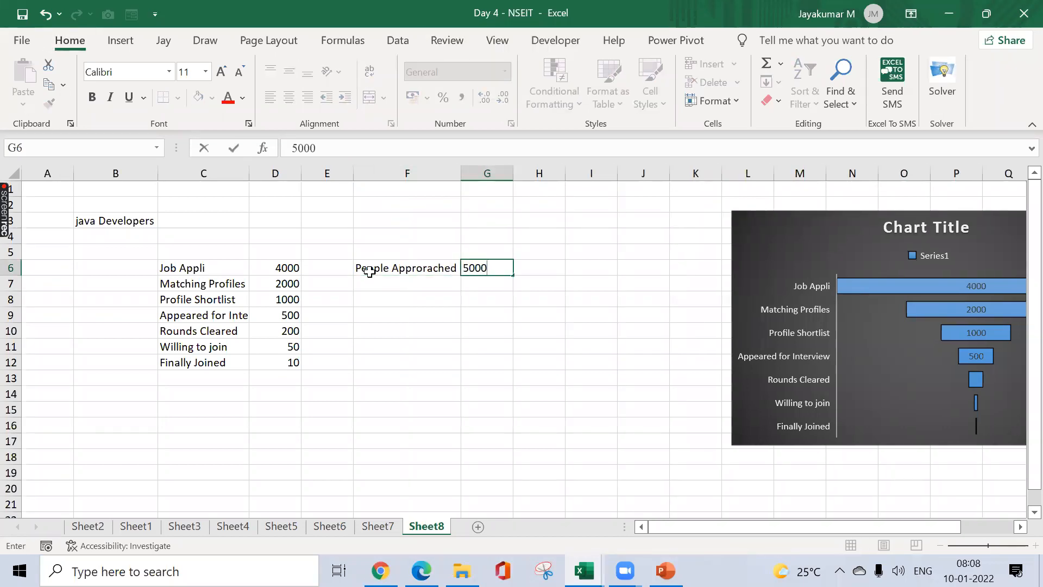
key("Return")
- Enter the label "Peope Replied" in cell F7 with the value 2500 in G7
key("Left")
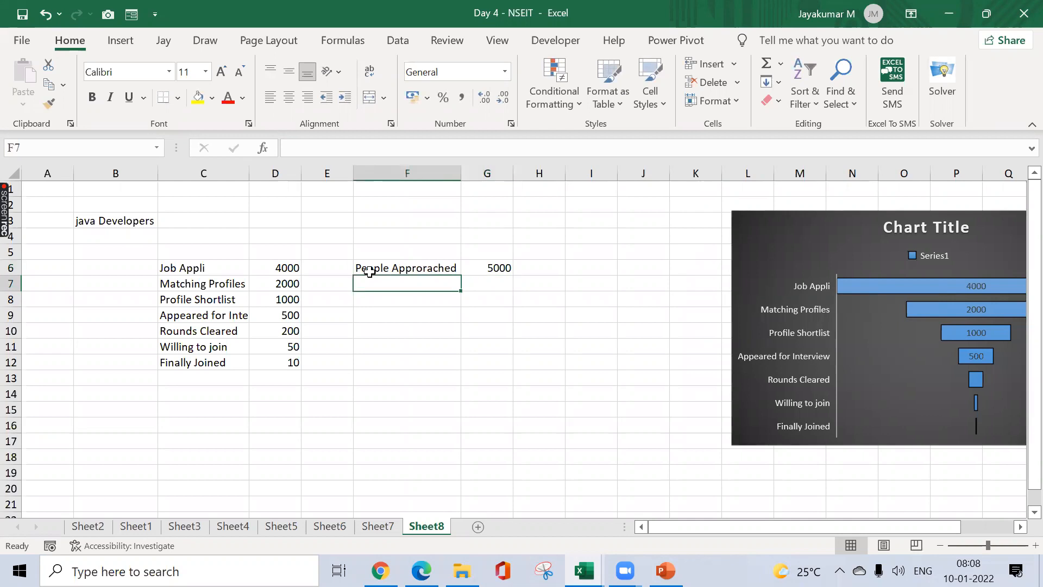
type("Shown Inter")
key("BackSpace")
key("BackSpace")
key("BackSpace")
key("BackSpace")
key("BackSpace")
key("BackSpace")
key("BackSpace")
key("BackSpace")
key("BackSpace")
key("BackSpace")
key("BackSpace")
type("Peope REplied")
key("Tab")
type("2")
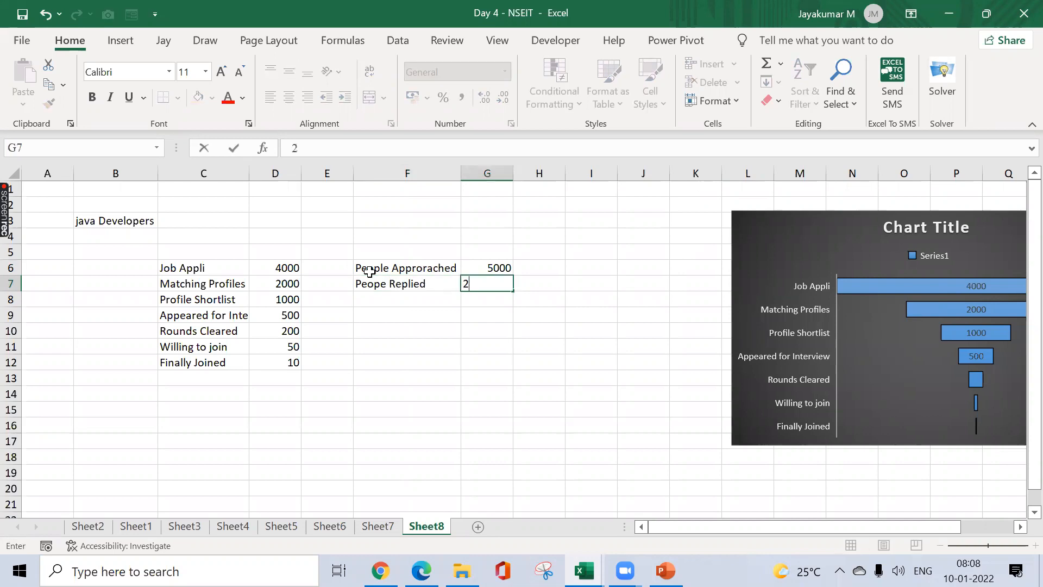
type("500")
key("Return")
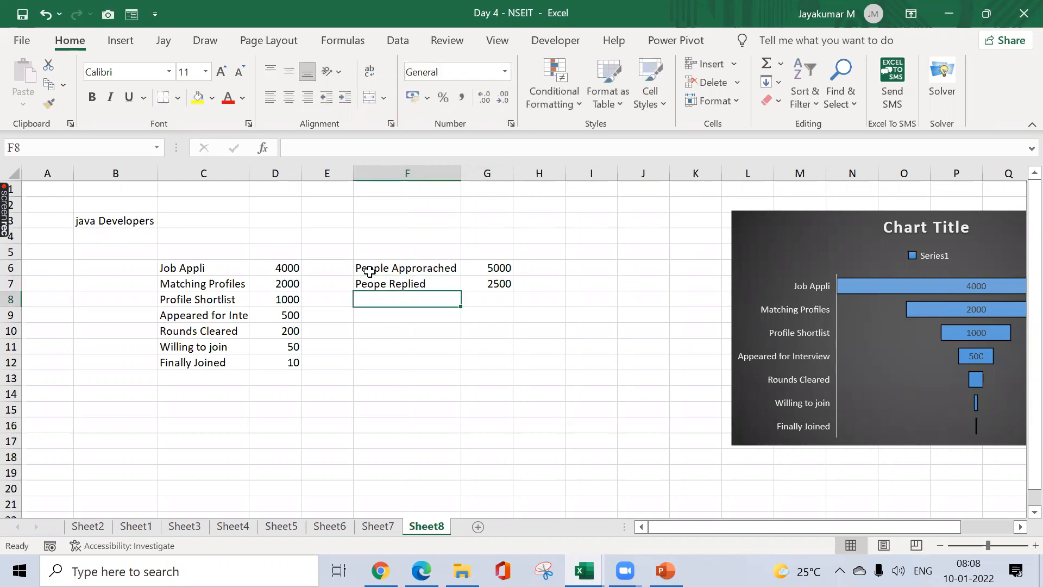
- Enter the label "Interested to buy" in F8 with 1250 in G8 and the note "Leads" in H8
type("INterested to b")
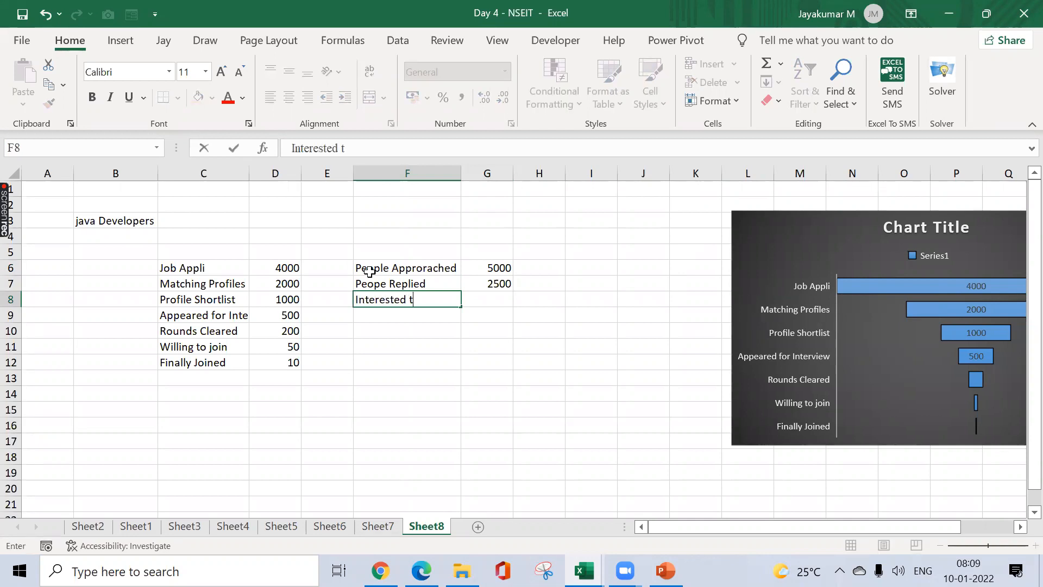
key("Return")
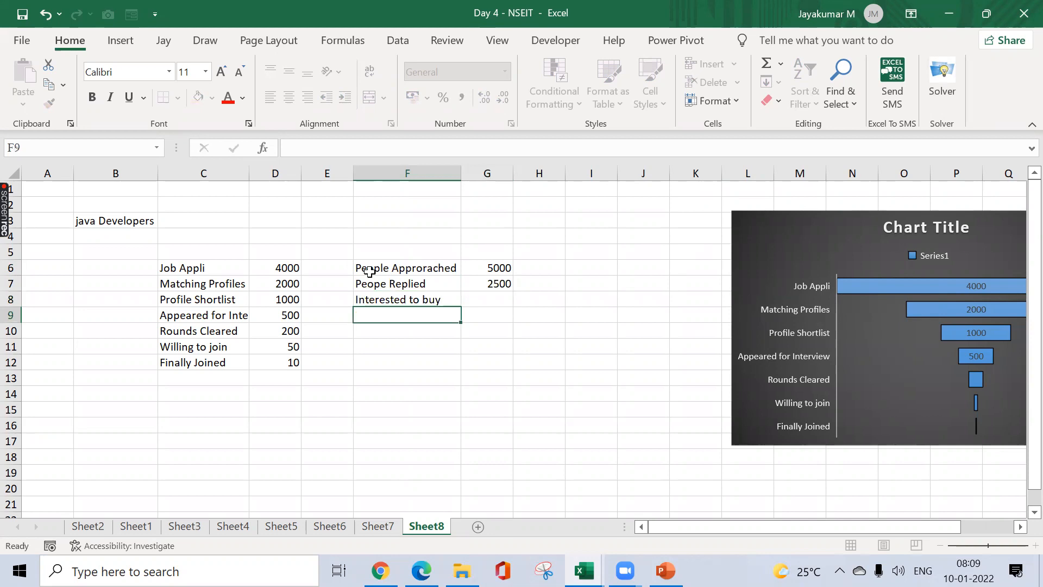
key("Up")
key("Right")
key("Right")
type("Lead")
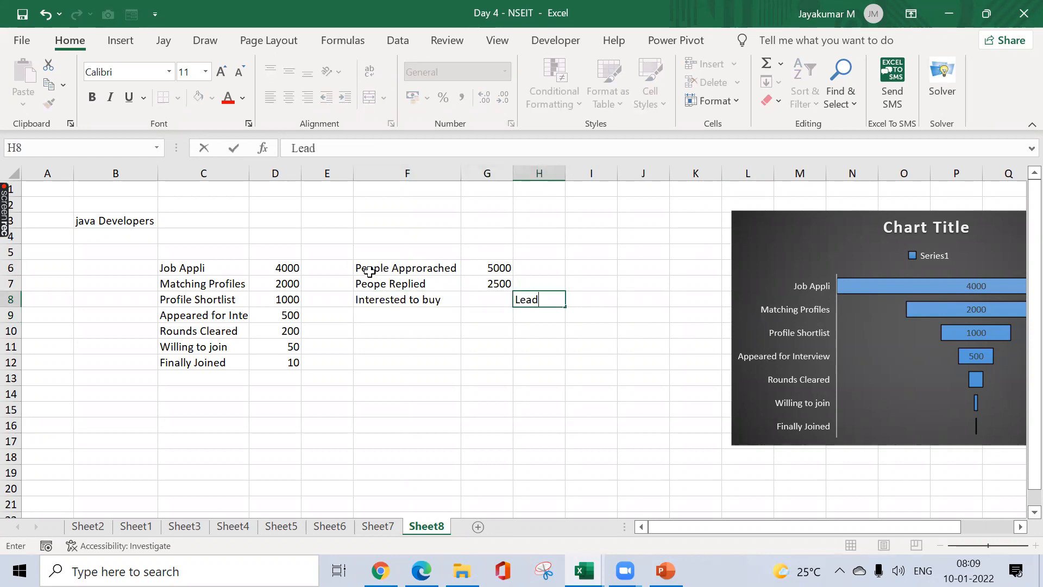
key("Return")
key("Up")
key("Left")
type("12")
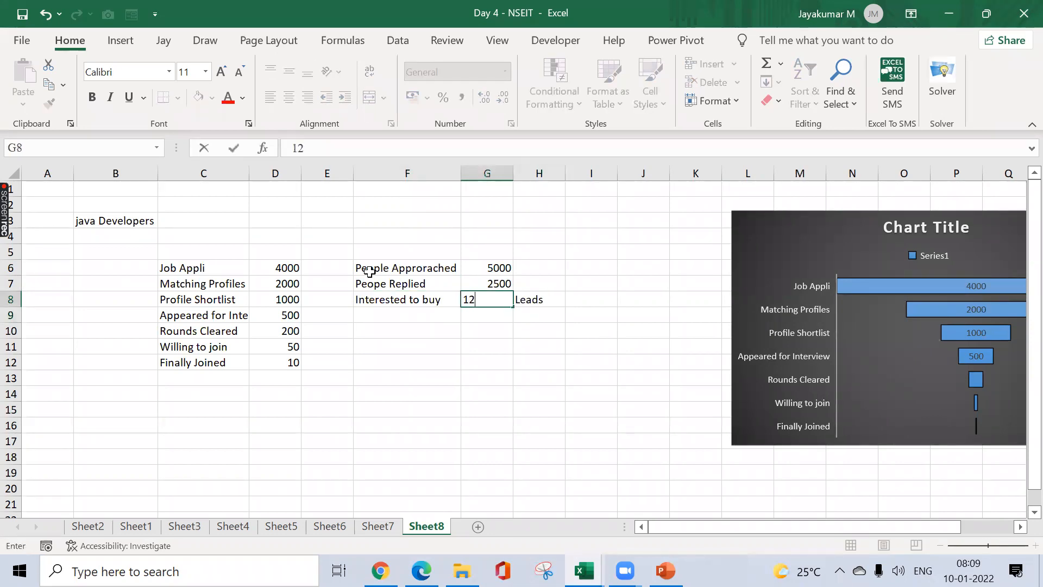
type("50")
key("Return")
- Enter the label "Willing to buy" in cell F9 with the value 650 in G9
key("Up")
key("Right")
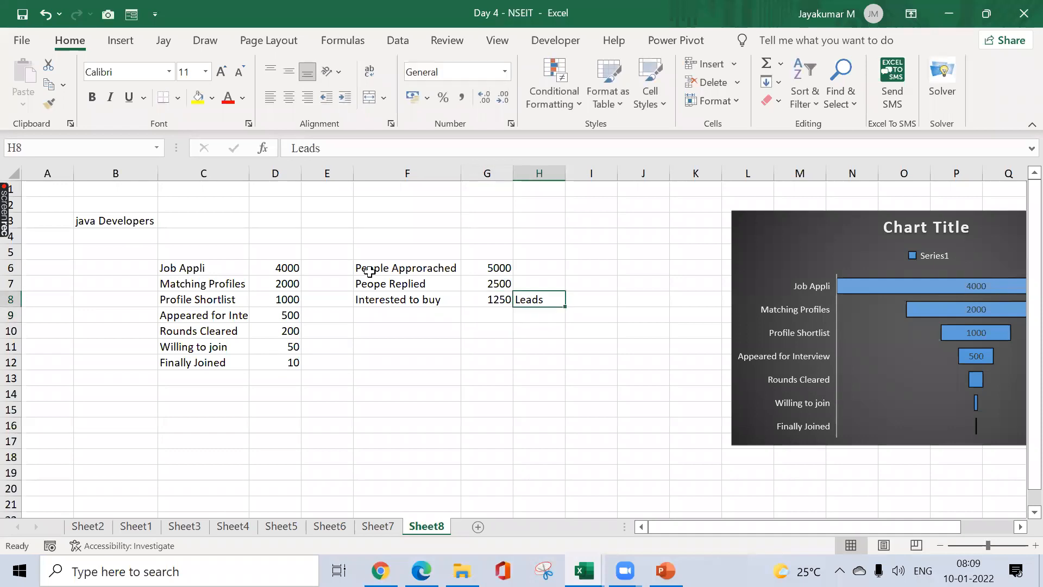
key("Down")
key("Left")
key("Left")
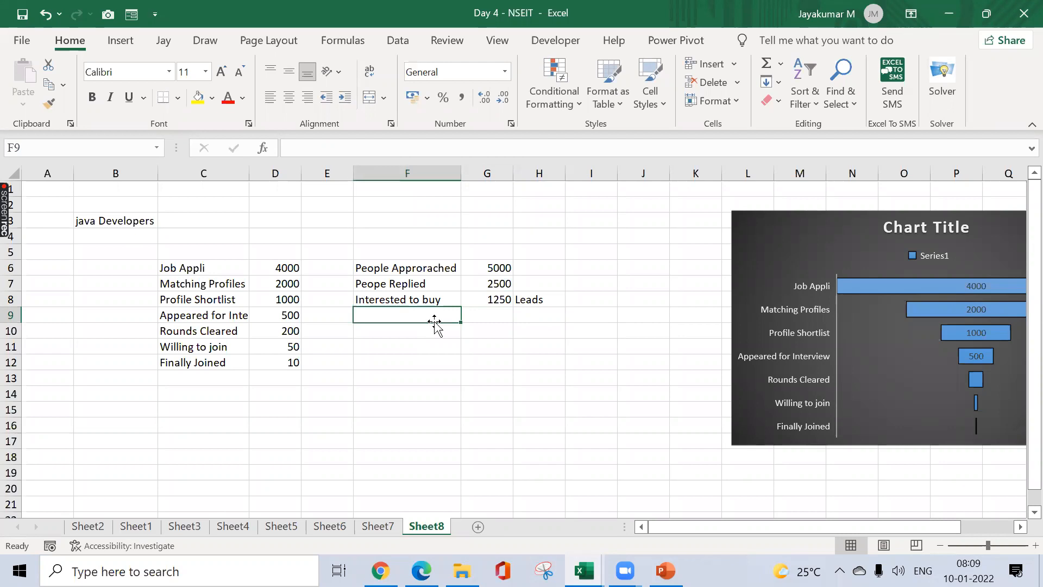
type("Willing to buy")
key("Tab")
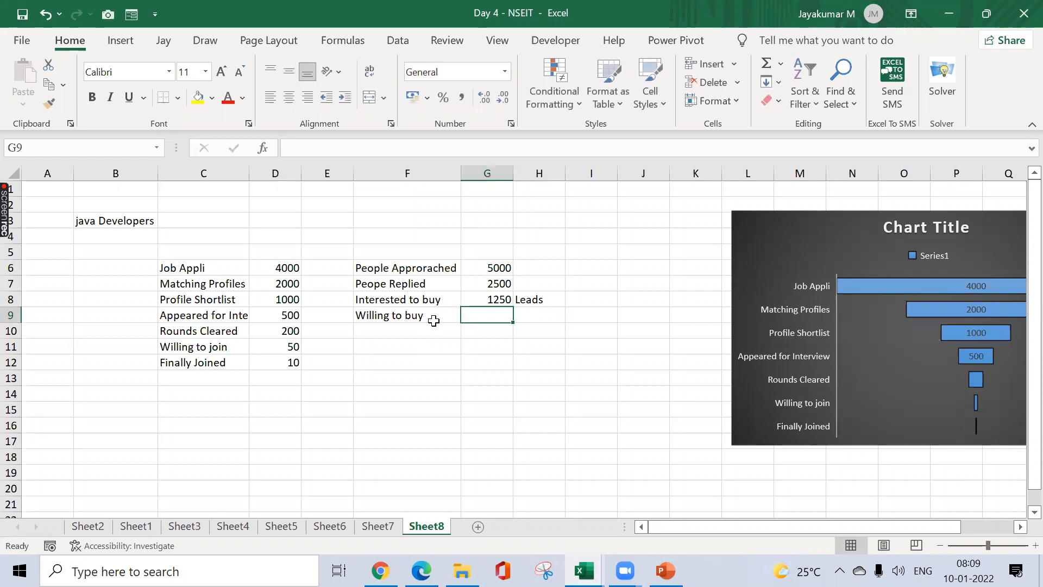
type("5")
key("BackSpace")
type("650")
key("Return")
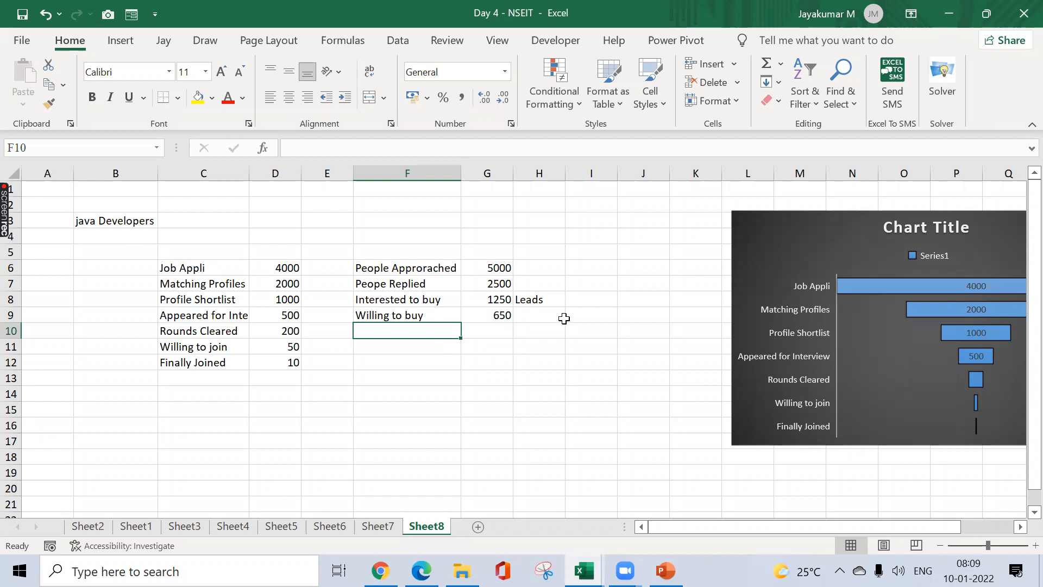
- Enter the label "Ready to pay" in cell F10 with the value 250 in G10
type("Ready to pay")
key("Tab")
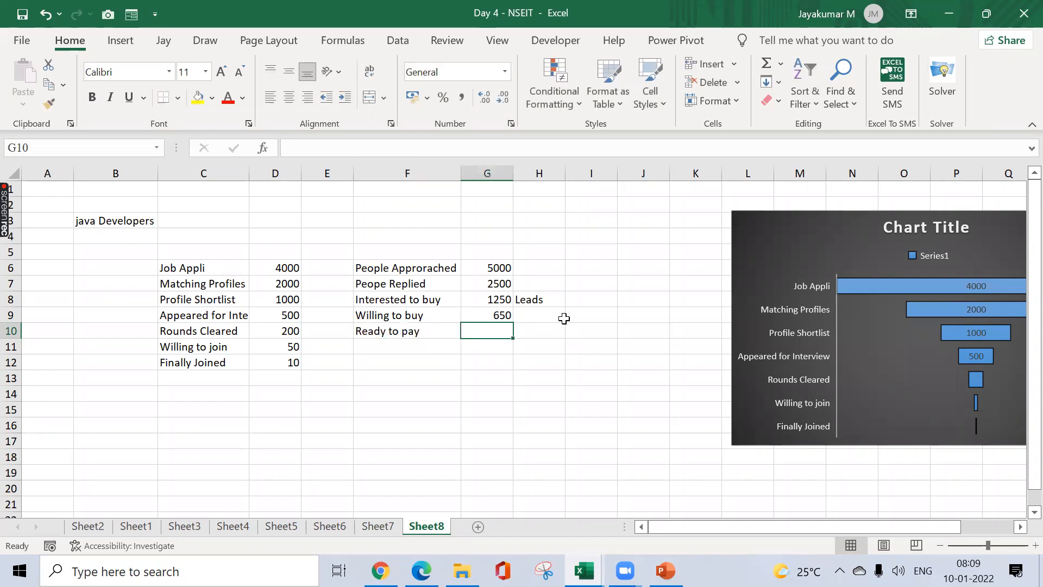
type("250")
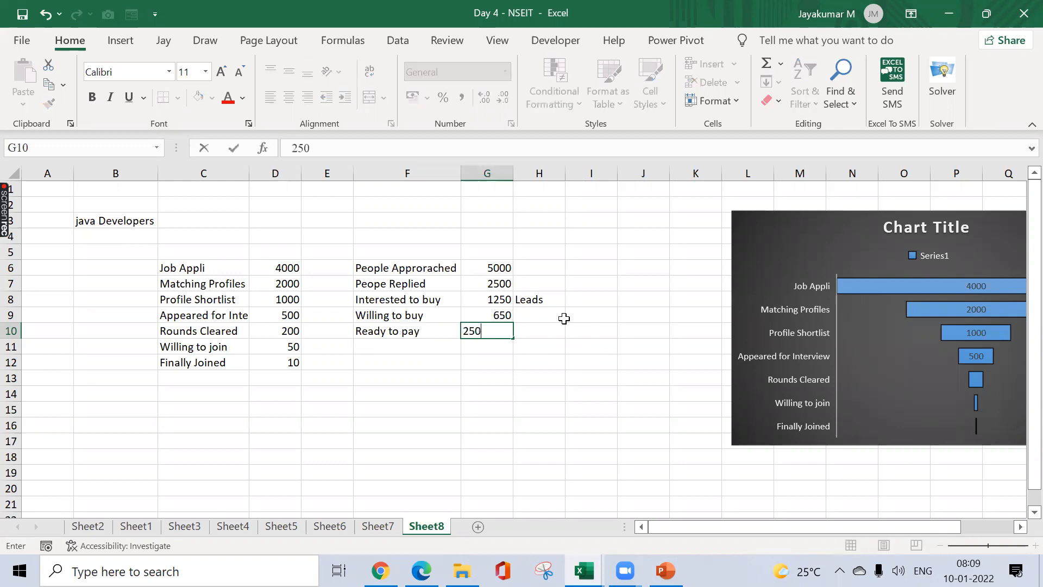
key("Return")
- Enter the label "Finally bought" in cell F11 with the value 150 in G11
type("Fina")
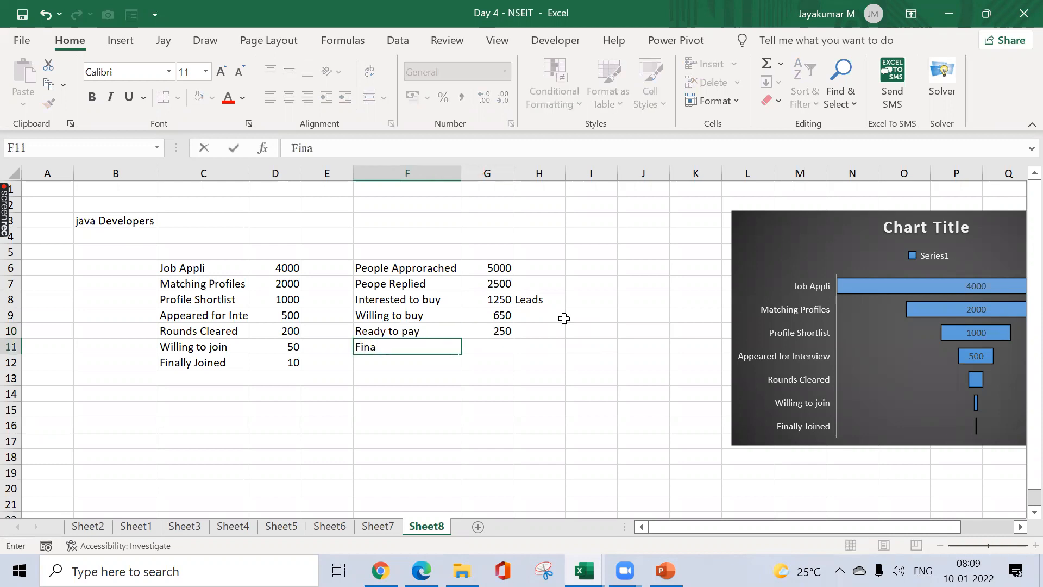
type("lly bought")
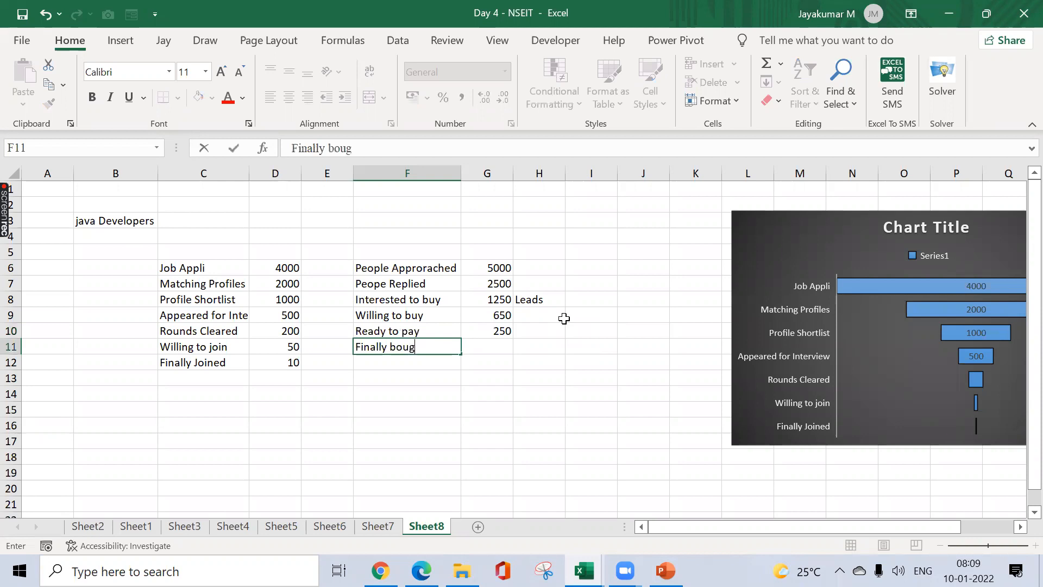
key("Tab")
type("150")
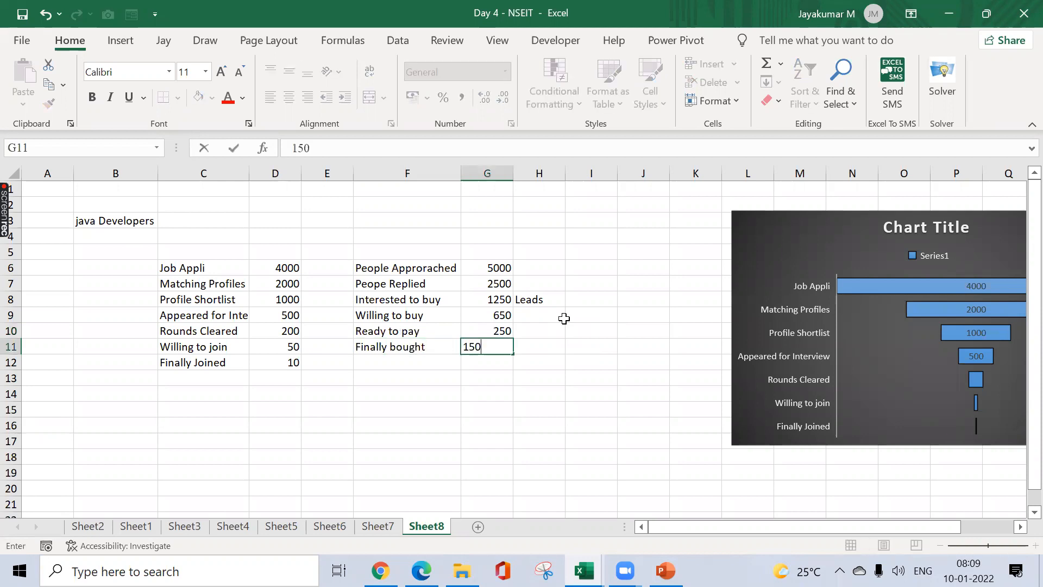
key("Return")
- Highlight the "Finally bought" value in G11 with a yellow fill
key("Up")
key("Right")
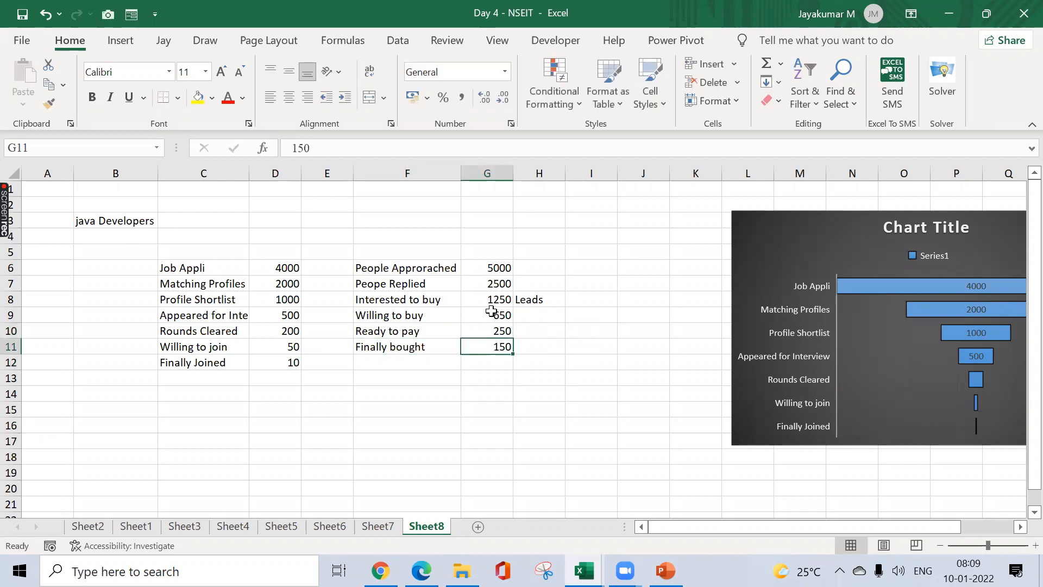
left_click(198, 97)
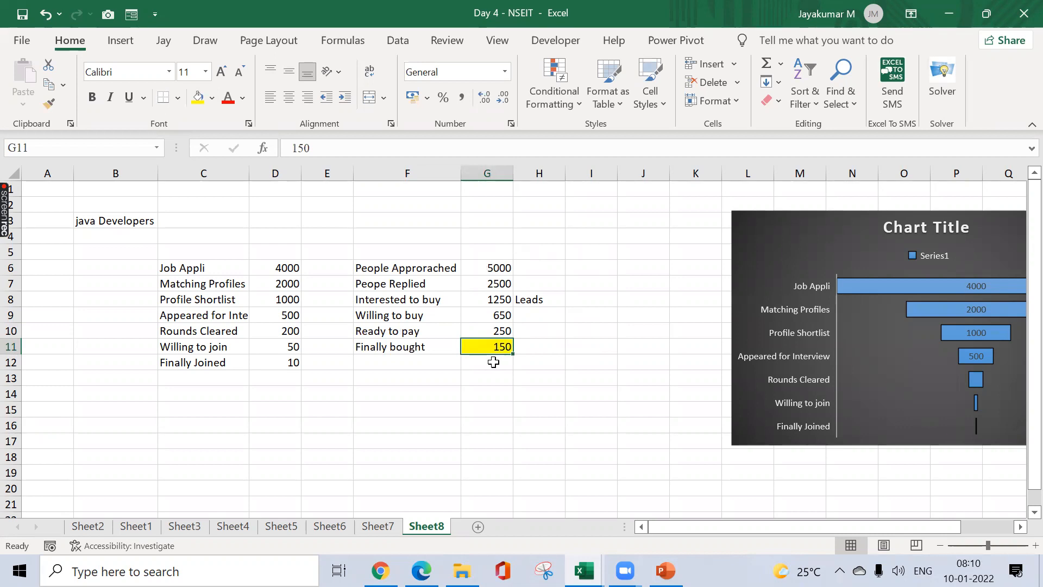
left_click(500, 201)
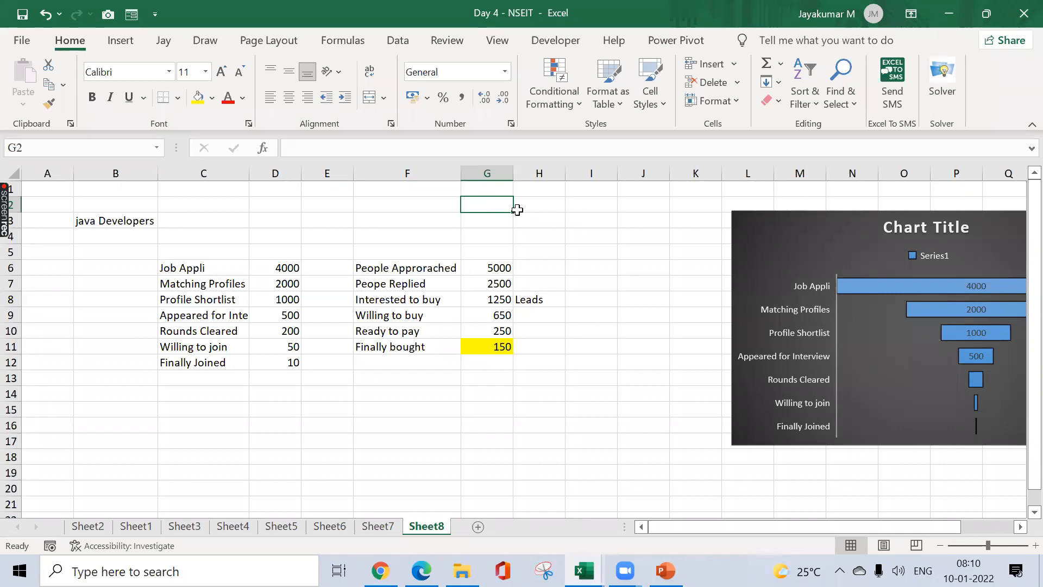
left_click(504, 299)
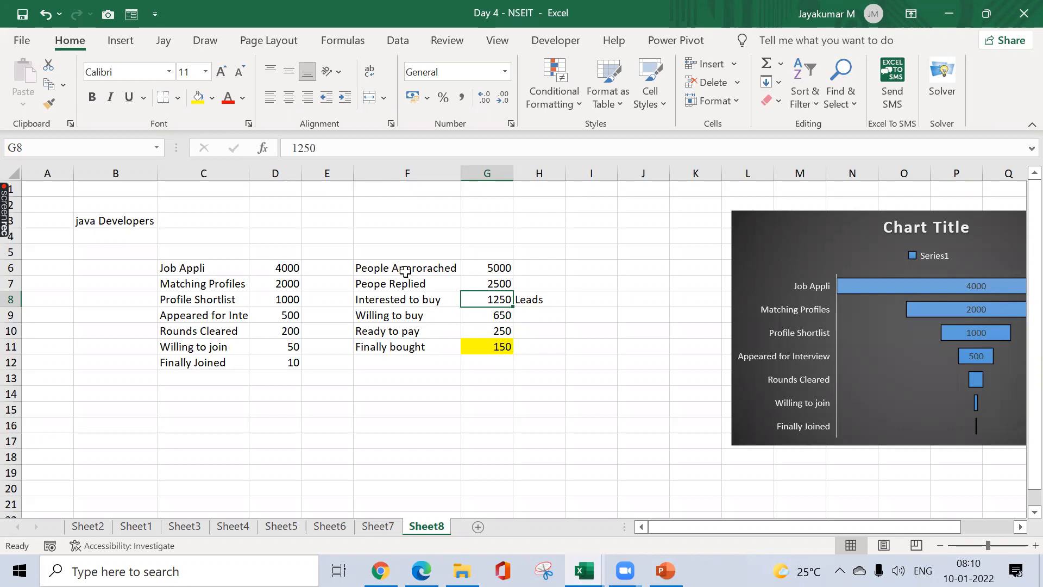
- Insert a funnel chart from the data in F6:G11 and move it clear of the table to about column I
left_click_drag(405, 271, 484, 342)
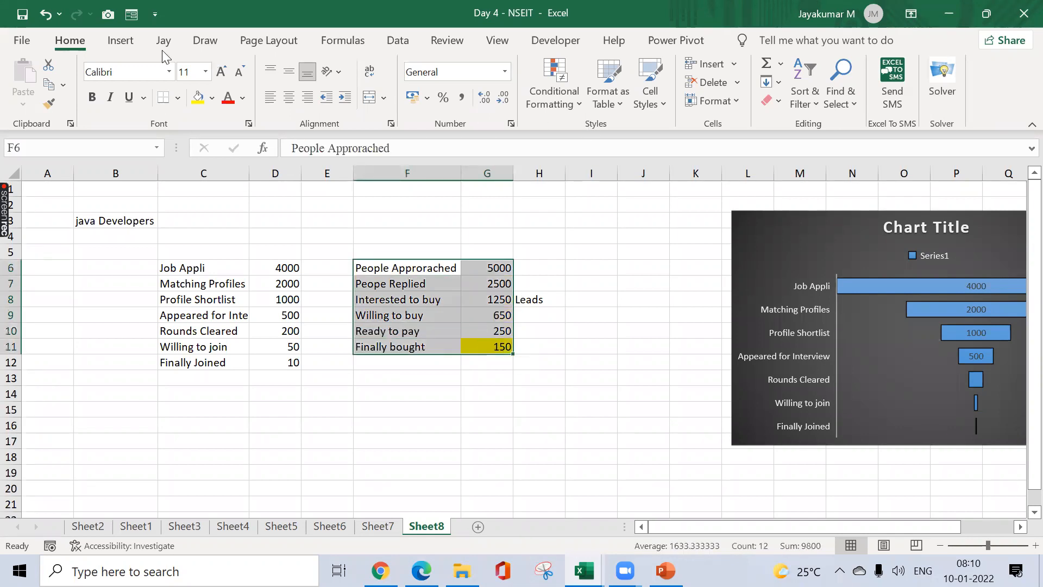
left_click(119, 41)
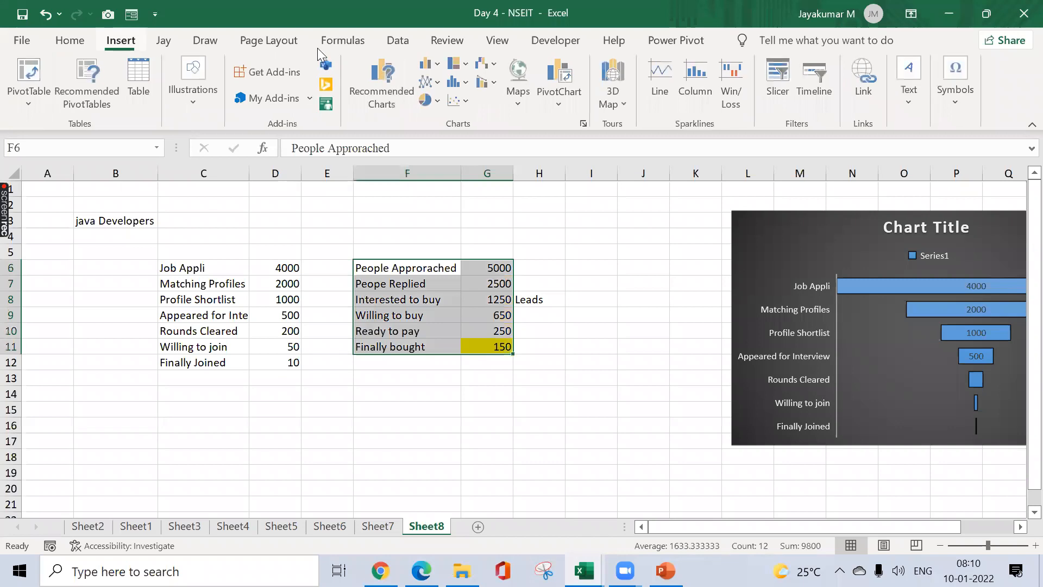
left_click(495, 63)
left_click(499, 202)
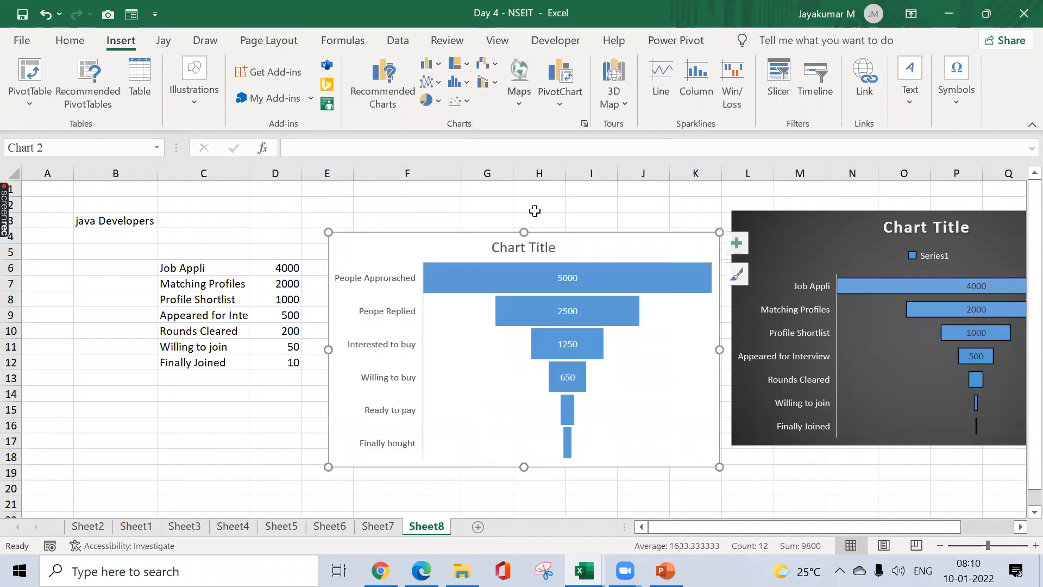
left_click_drag(590, 243, 829, 259)
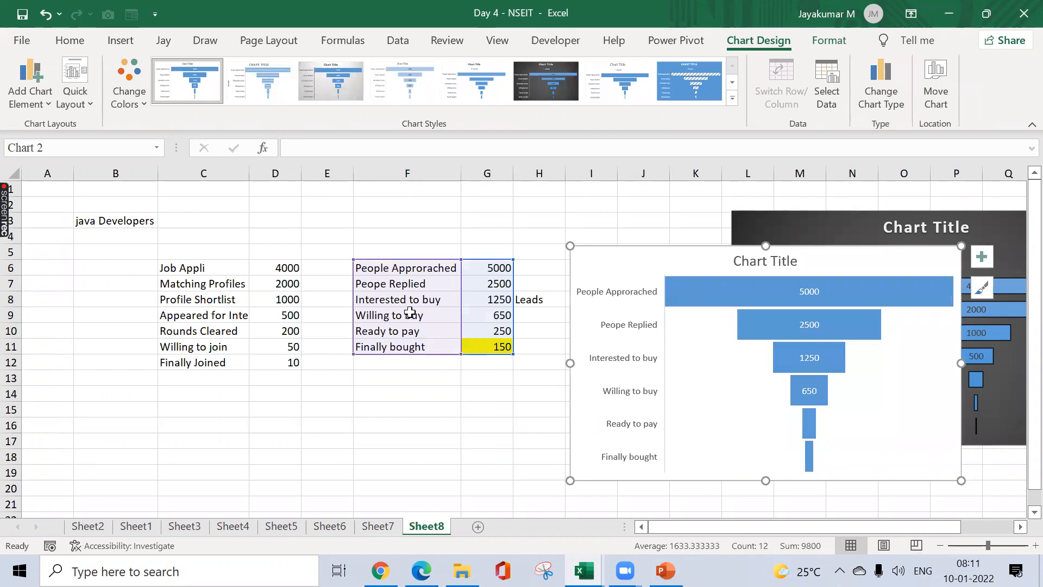
left_click(386, 284)
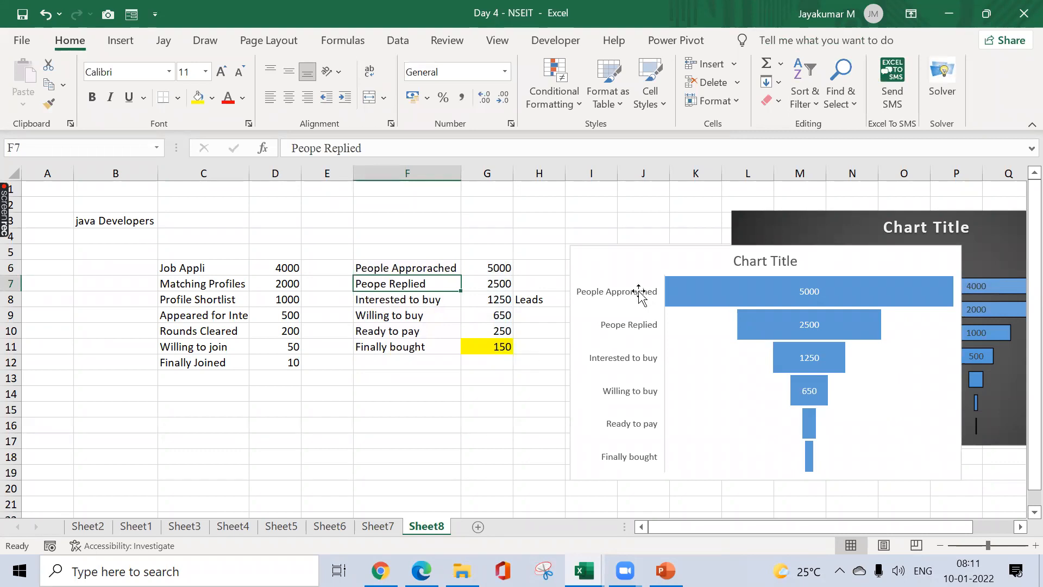
- Rearrange the charts: move the new light funnel chart down to about row 12 and the dark one to about column J
left_click_drag(678, 258, 695, 218)
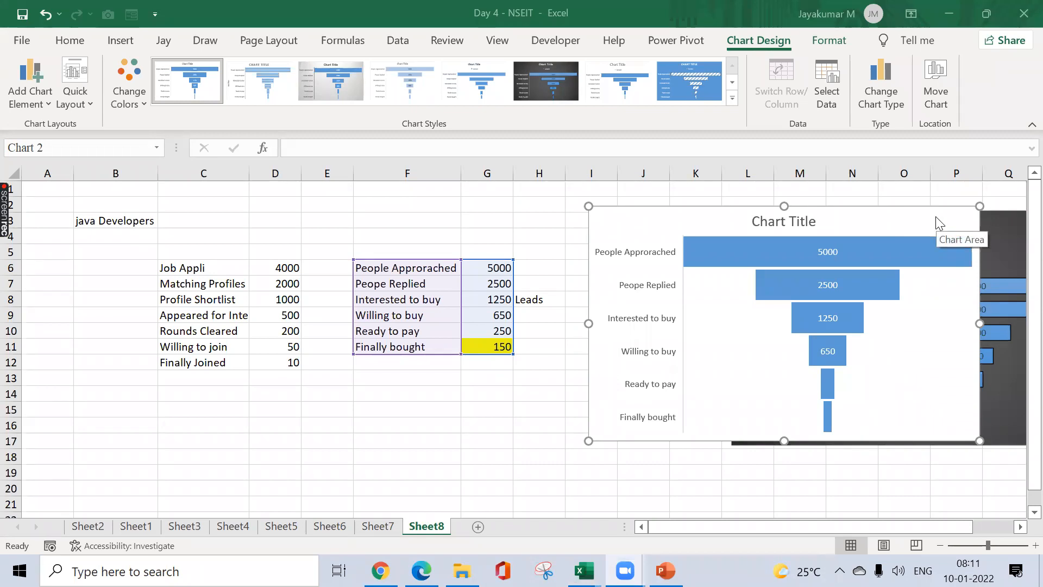
left_click(904, 220)
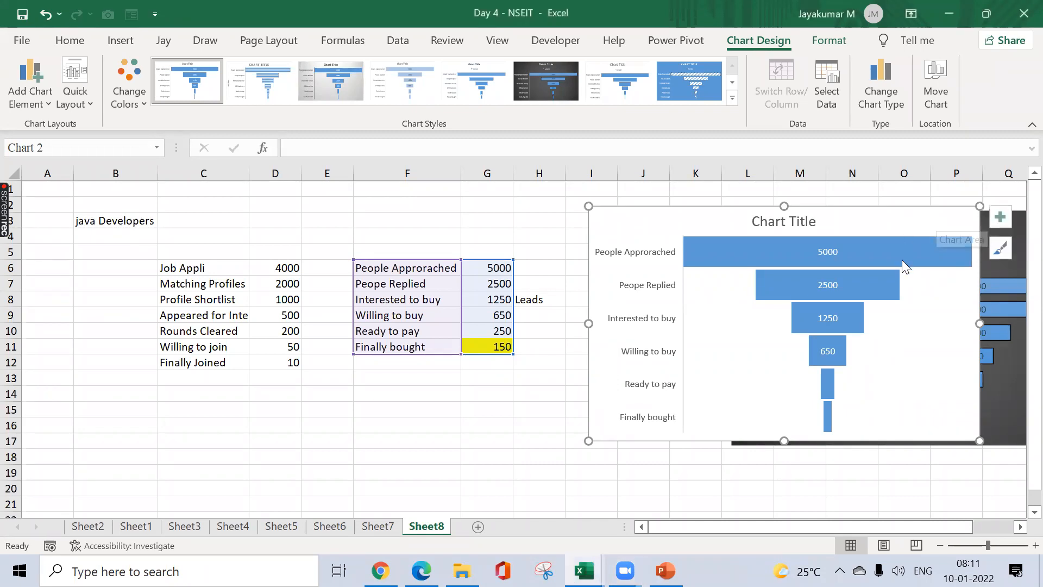
left_click(315, 288)
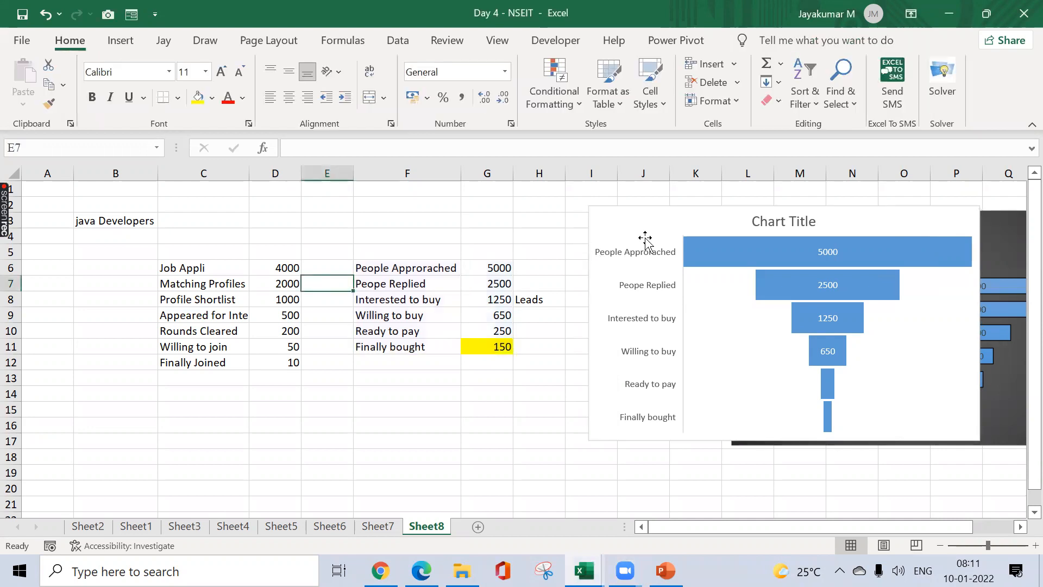
left_click_drag(671, 218, 741, 383)
left_click_drag(840, 227, 724, 220)
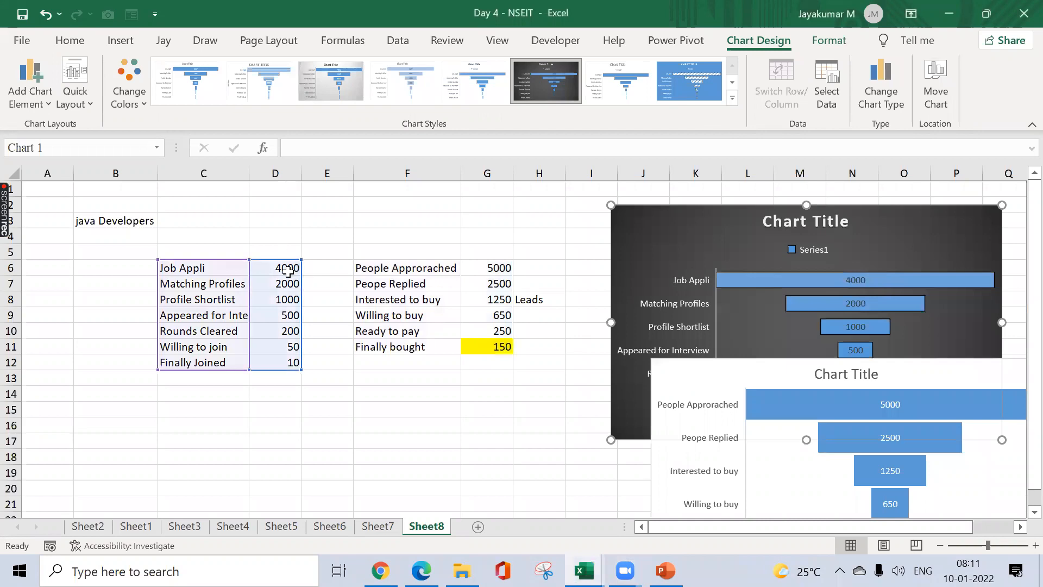
- Insert a blank column at column E, between the recruitment table and the sales funnel table
left_click(335, 271)
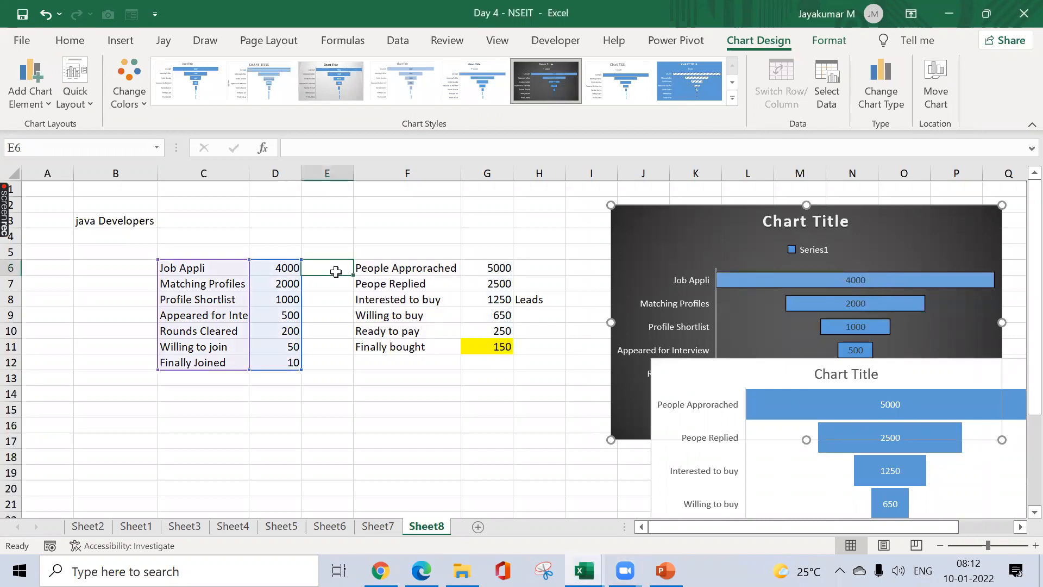
key("ctrl+space")
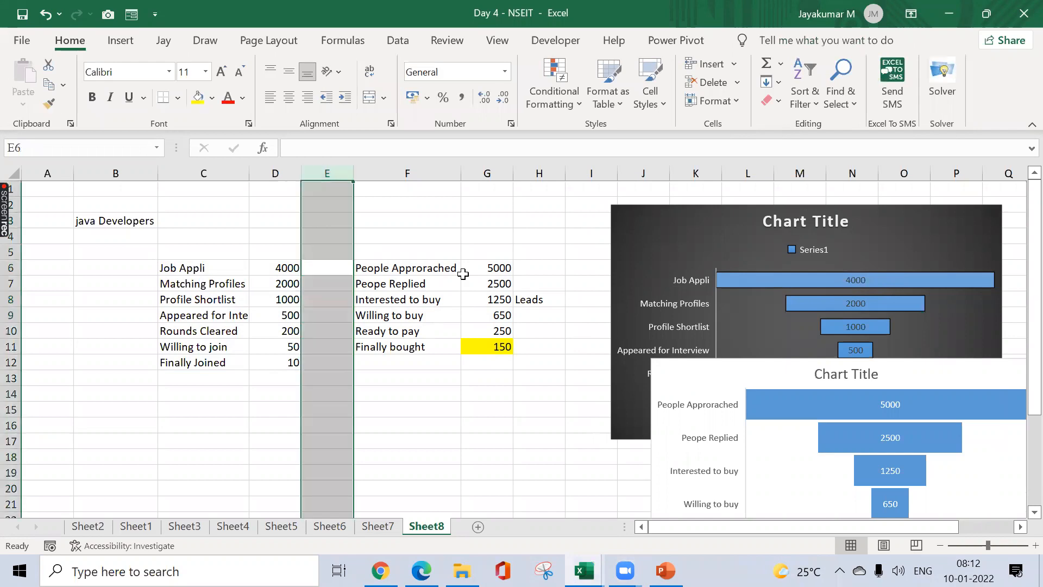
key("ctrl+shift+plus")
- Copy the recruitment values in D6:D12 into E6:E12, and select the whole table C6:E12
key("Left")
key("ctrl+shift+Down")
key("ctrl+c")
key("Right")
key("ctrl+v")
key("Left")
key("Left")
key("Escape")
key("ctrl+shift+Down")
key("ctrl+shift+Right")
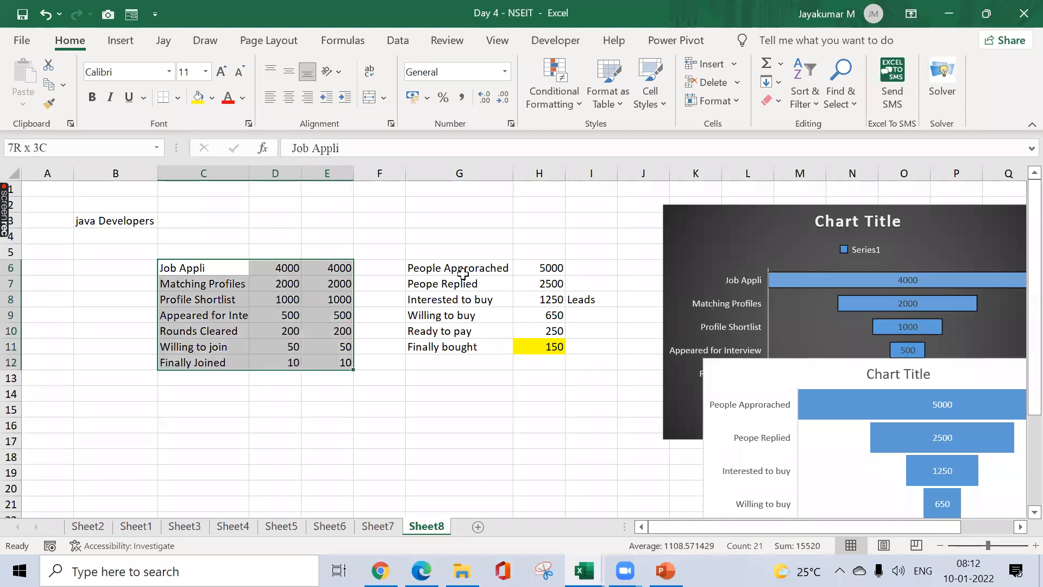
left_click(273, 314)
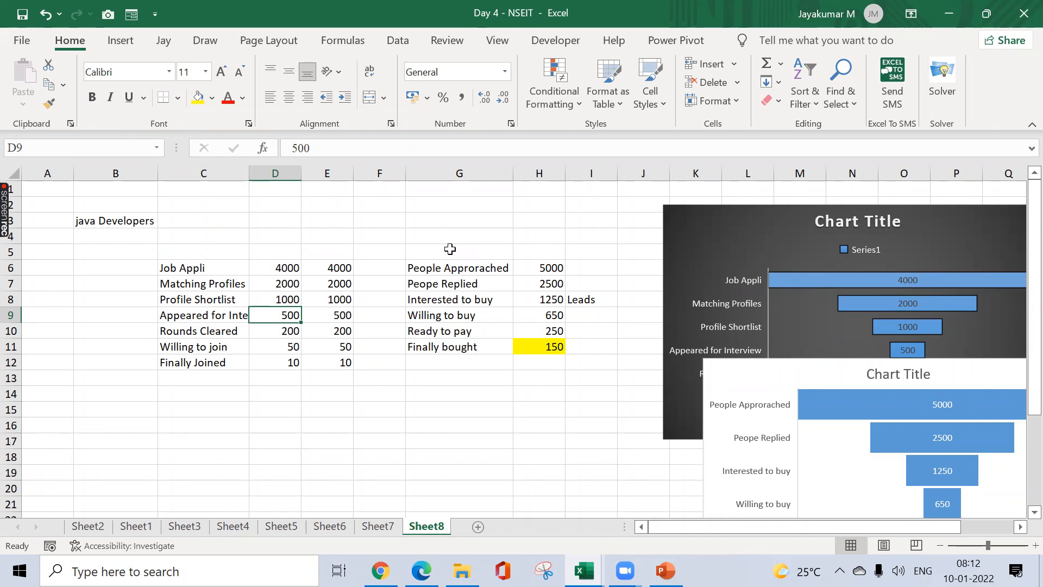
left_click(391, 251)
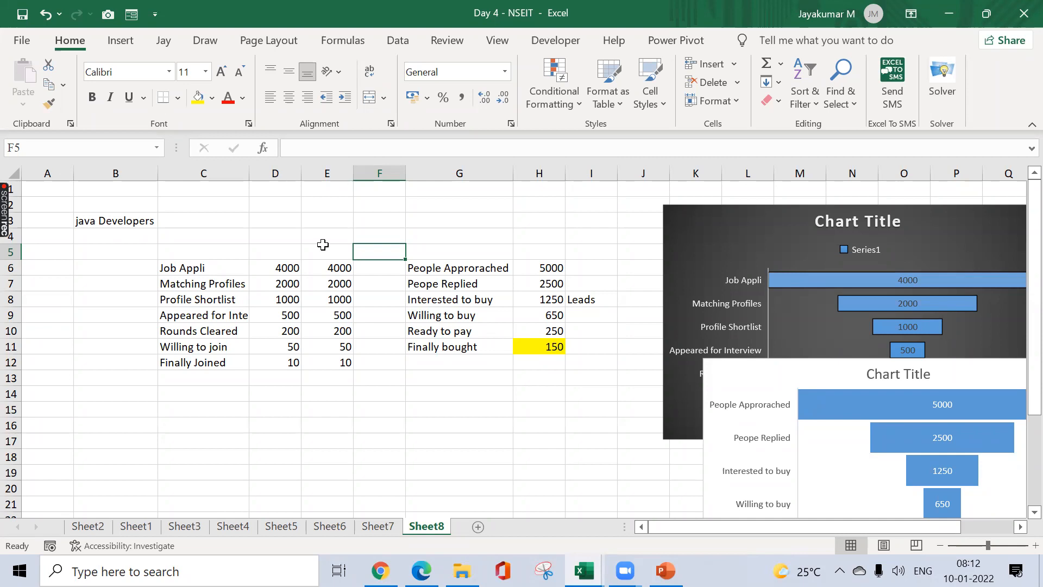
left_click(116, 40)
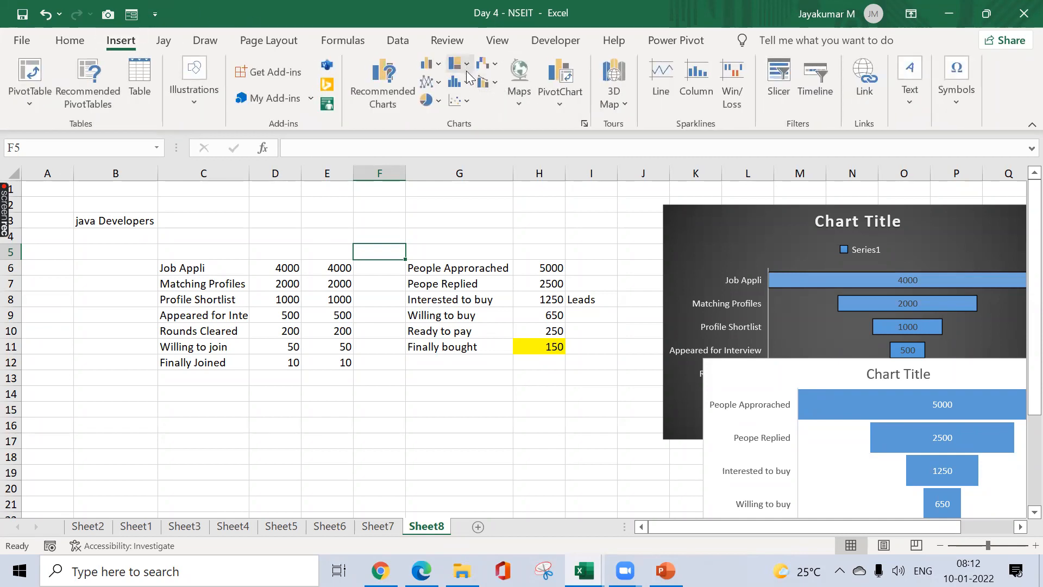
left_click(465, 83)
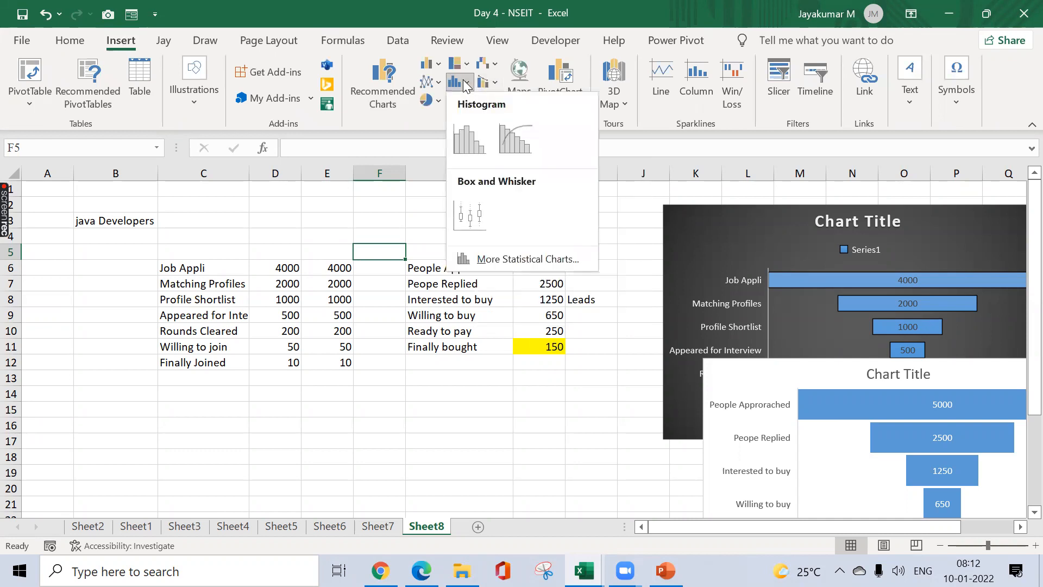
left_click(299, 216)
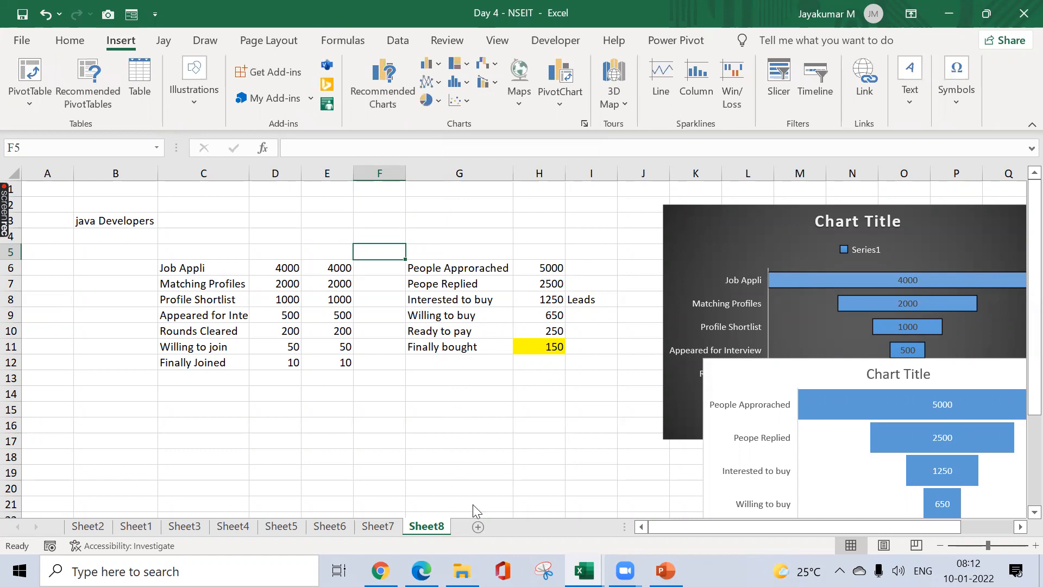
left_click(486, 329)
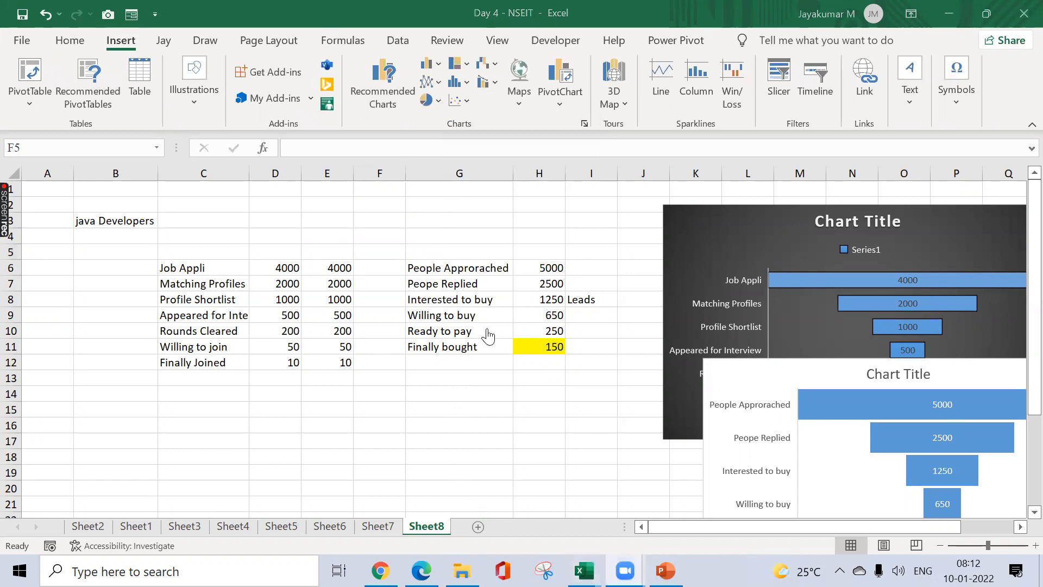
- Add a new blank worksheet and enter the title Group in cell A1
left_click(479, 525)
left_click(477, 525)
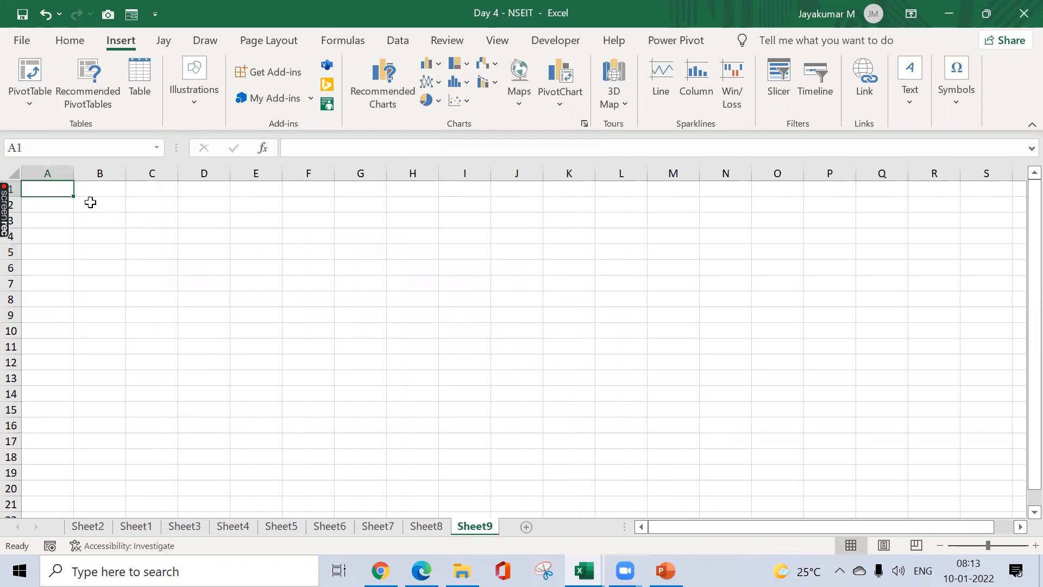
type("Group")
key("Return")
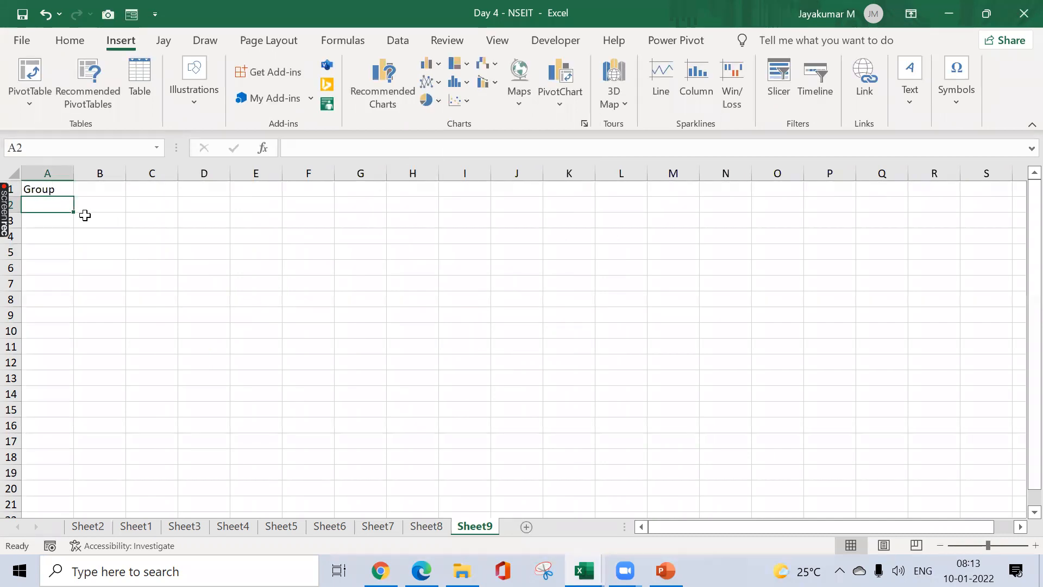
- Enter the headers Day in B3 and Sales Amount in C3, and fit column C's width to its header
left_click(85, 216)
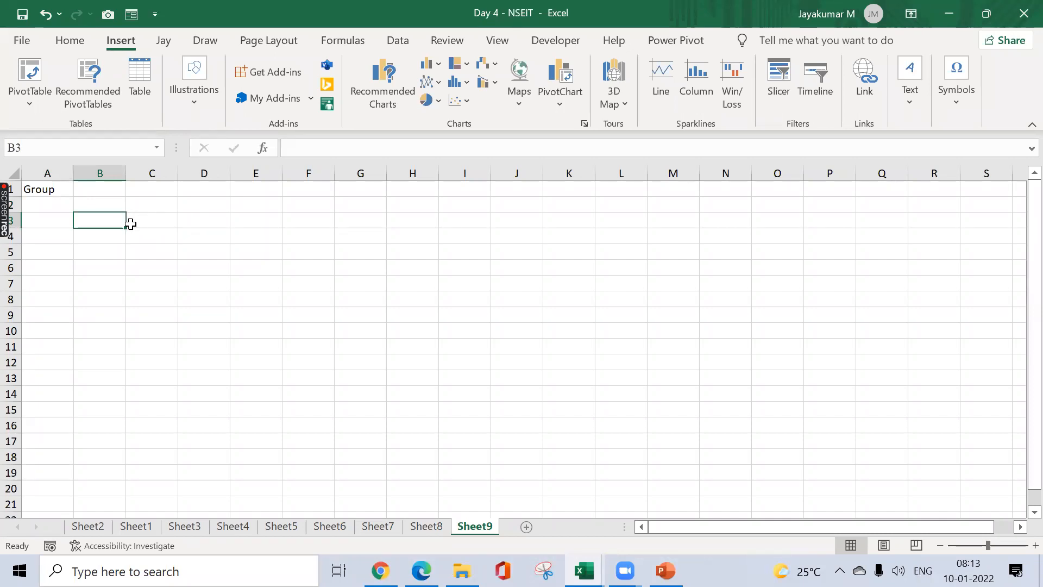
type("Day 1")
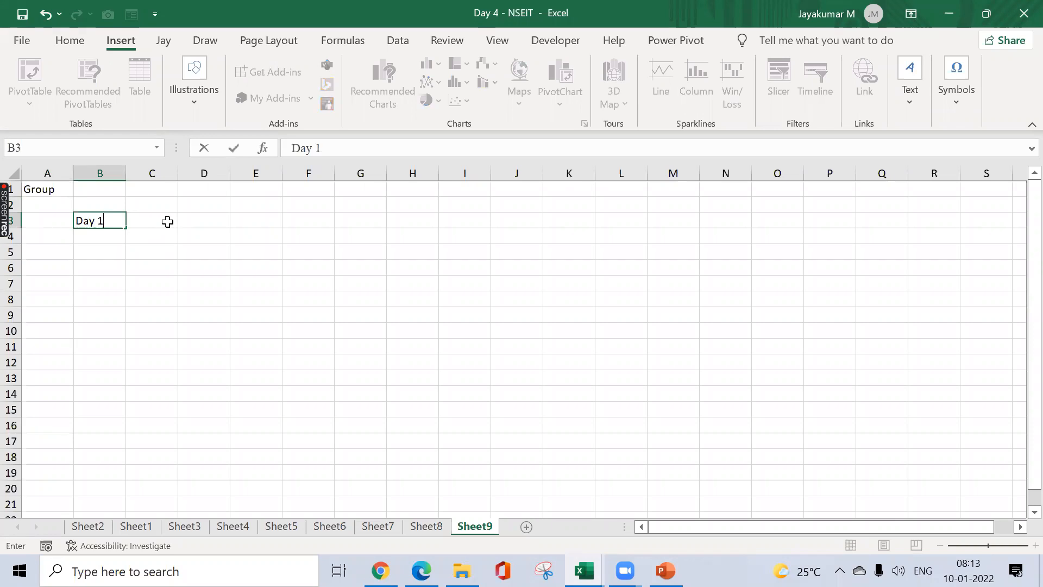
left_click(167, 222)
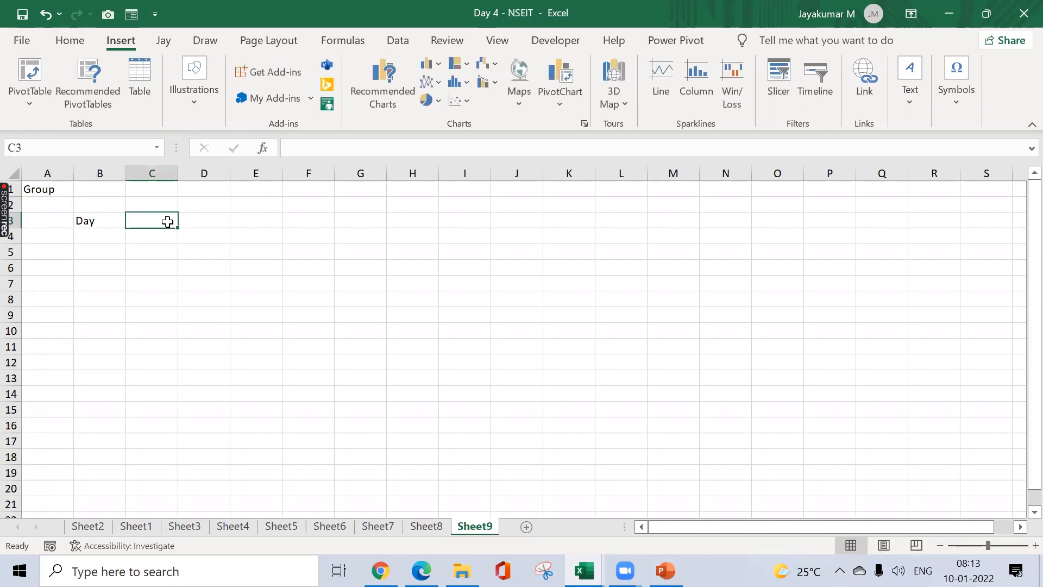
type("Sales Amount")
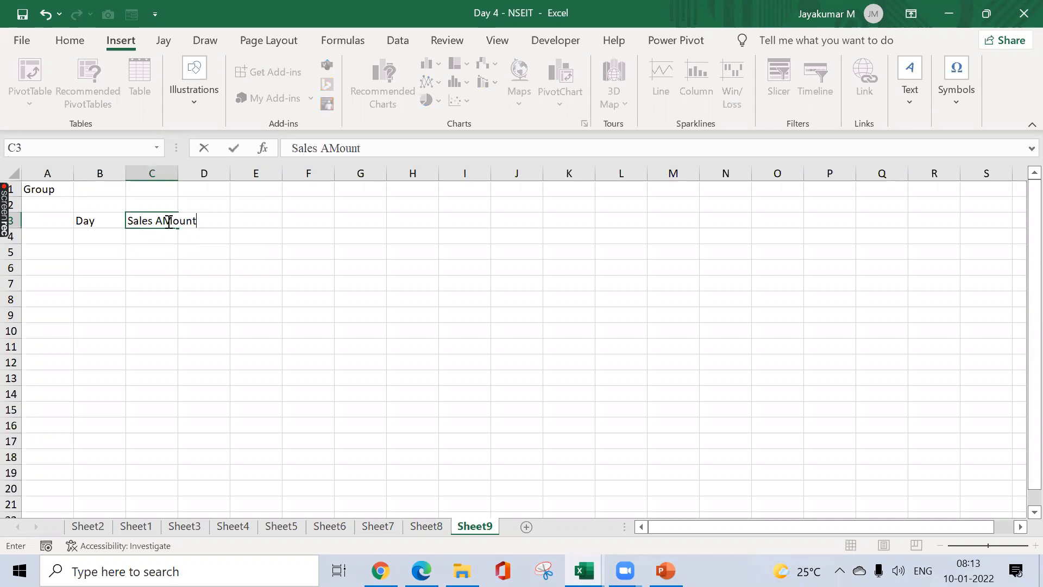
key("Return")
key("Up")
key("Right")
key("alt+o")
key("c")
key("a")
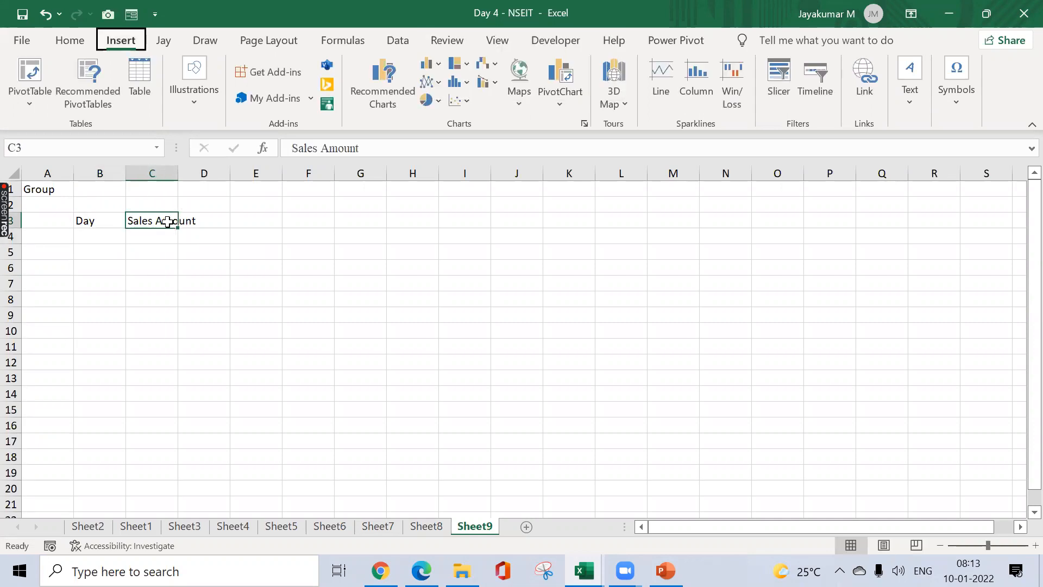
- Enter Day 1 in B4 and fill the series down to Day 66 in B69
key("Down")
key("Left")
type("Day ")
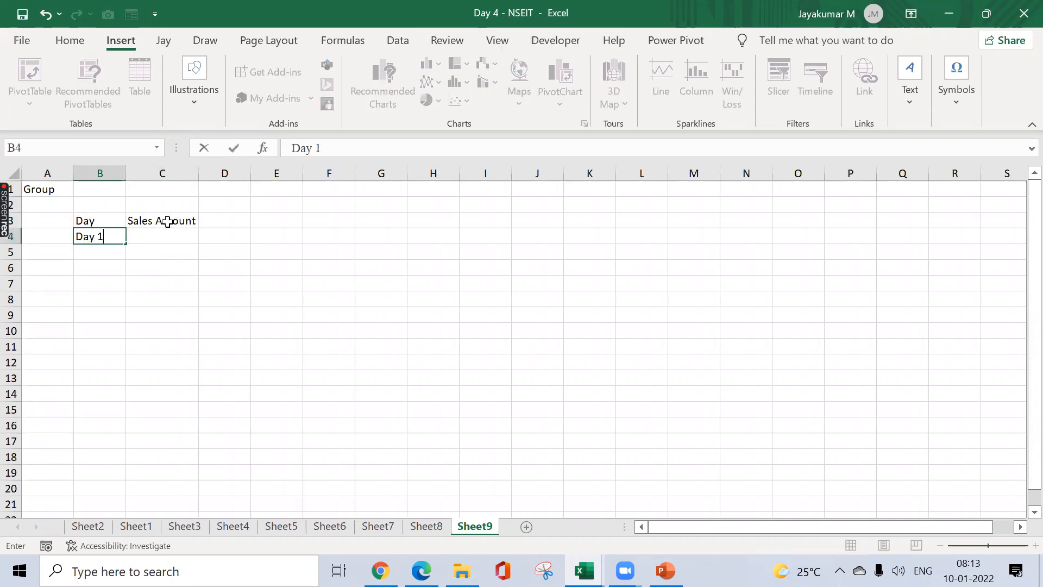
type("1")
key("Return")
key("Up")
left_click_drag(122, 245, 140, 526)
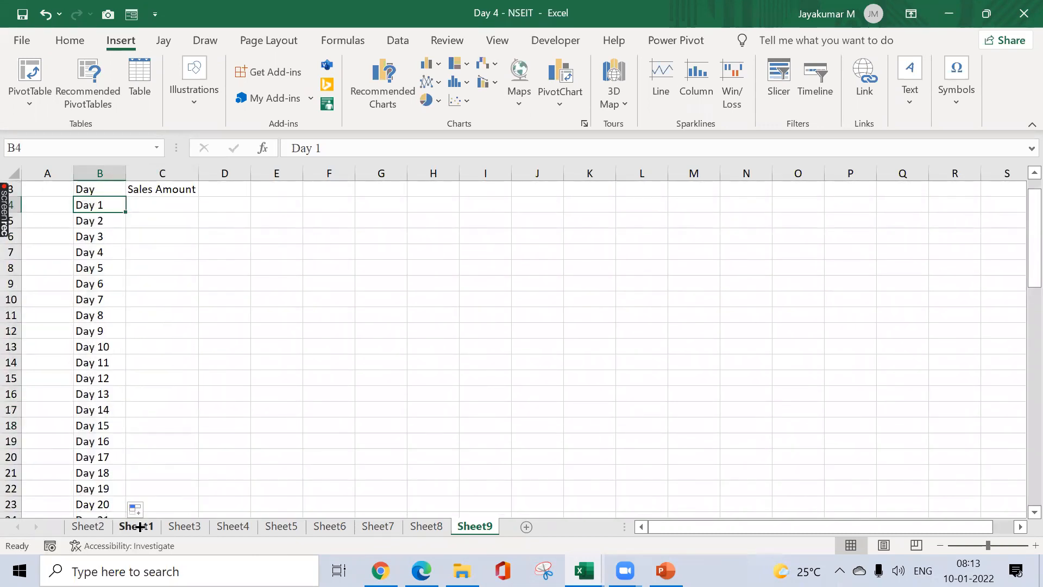
left_click_drag(140, 526, 139, 527)
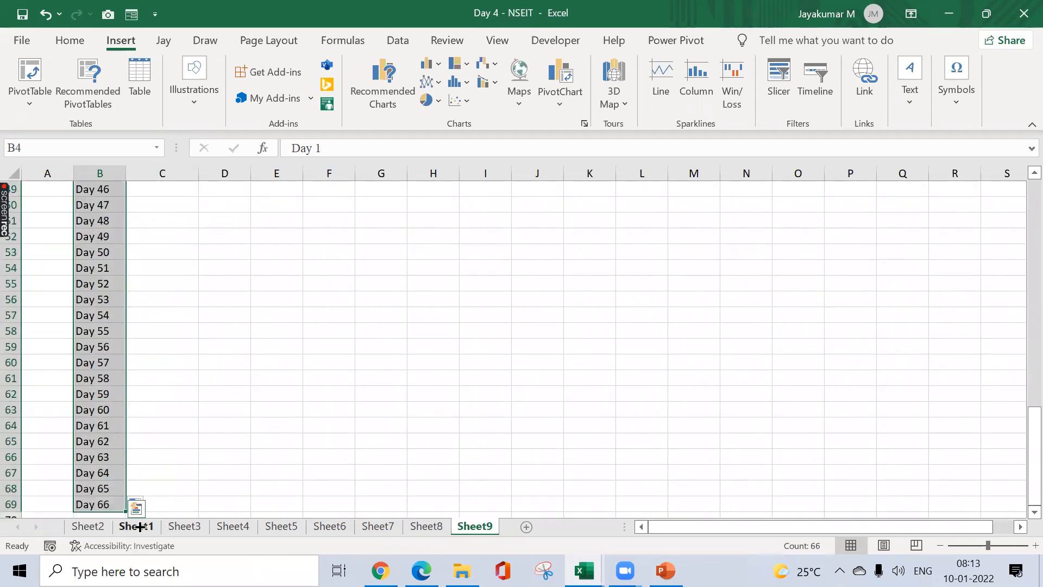
- Enter the formula =RANDBETWEEN(5000,25000) in C4 as the sales amount for Day 1
key("Right")
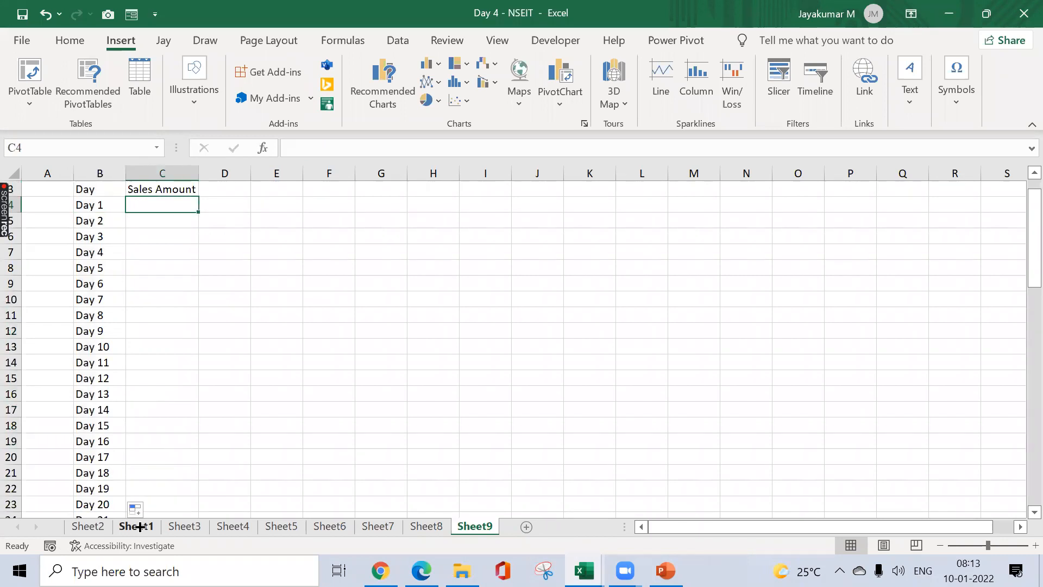
type("=rand")
key("Down")
key("Tab")
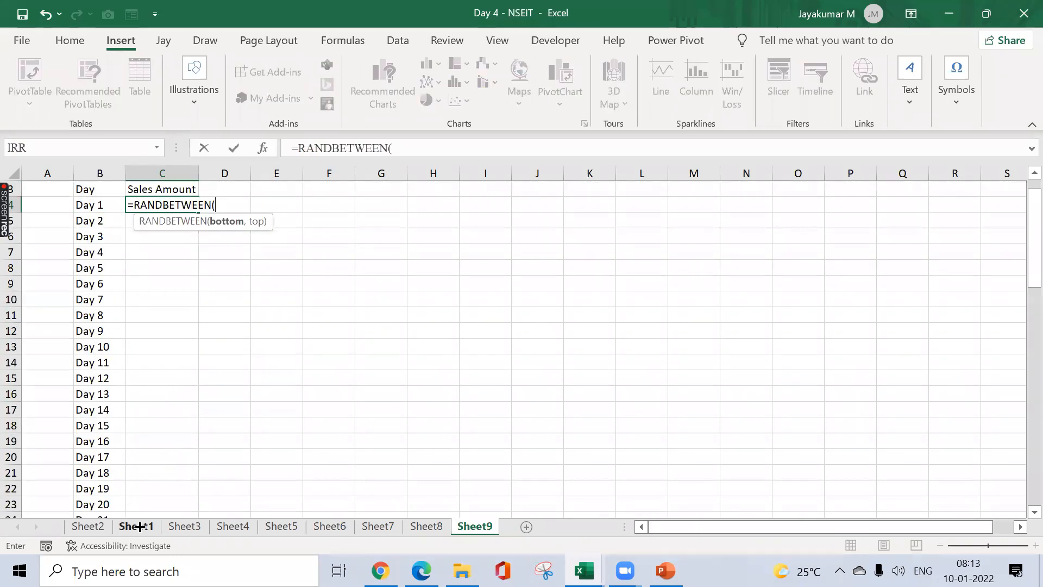
type("5000,25000)")
key("Return")
- Copy the random sales formula from C4 down through C69, alongside all the days
key("ctrl+c")
key("Up")
key("ctrl+c")
key("Left")
key("Down")
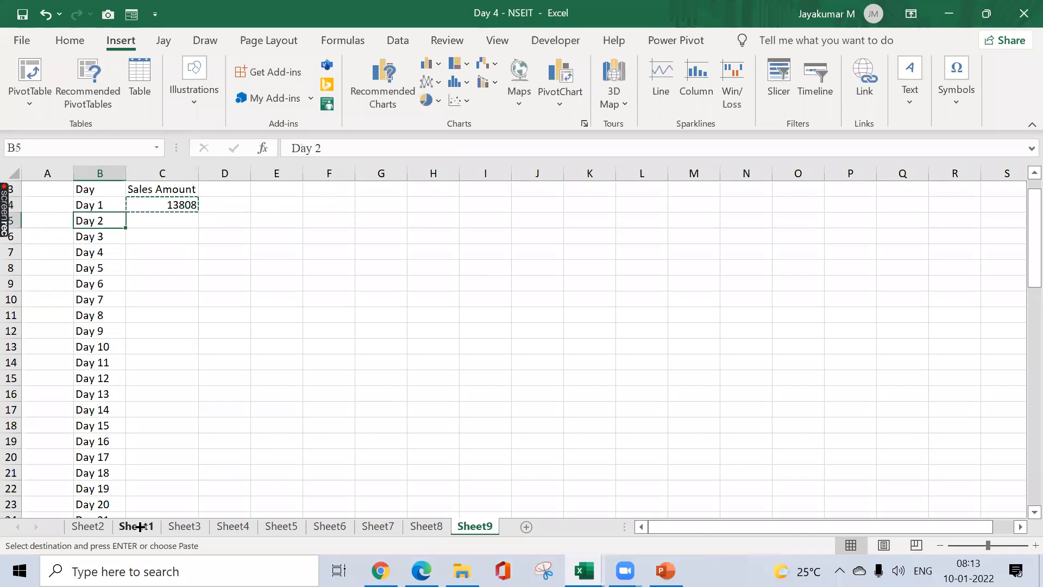
key("ctrl+Down")
key("Right")
key("ctrl+shift+Up")
key("Return")
- Replace the random formulas in C4:C69 with their fixed values using Paste Special Values
key("ctrl+Up")
key("Down")
key("ctrl+shift+Down")
key("ctrl+c")
key("ctrl+alt+v")
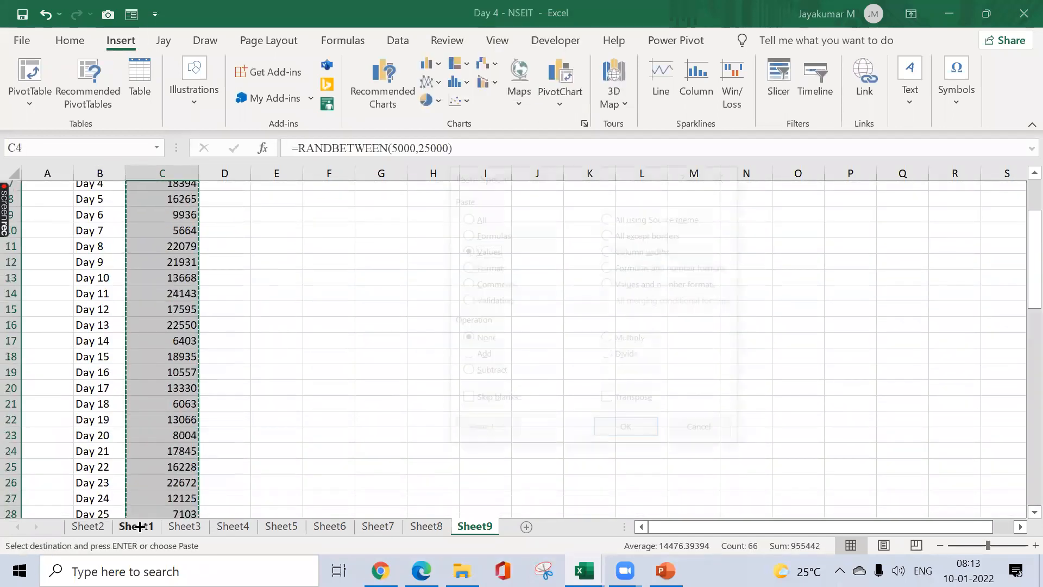
key("v")
key("Return")
key("Up")
key("Escape")
- Insert a histogram chart from the Day and Sales Amount data in B3:C69
key("Left")
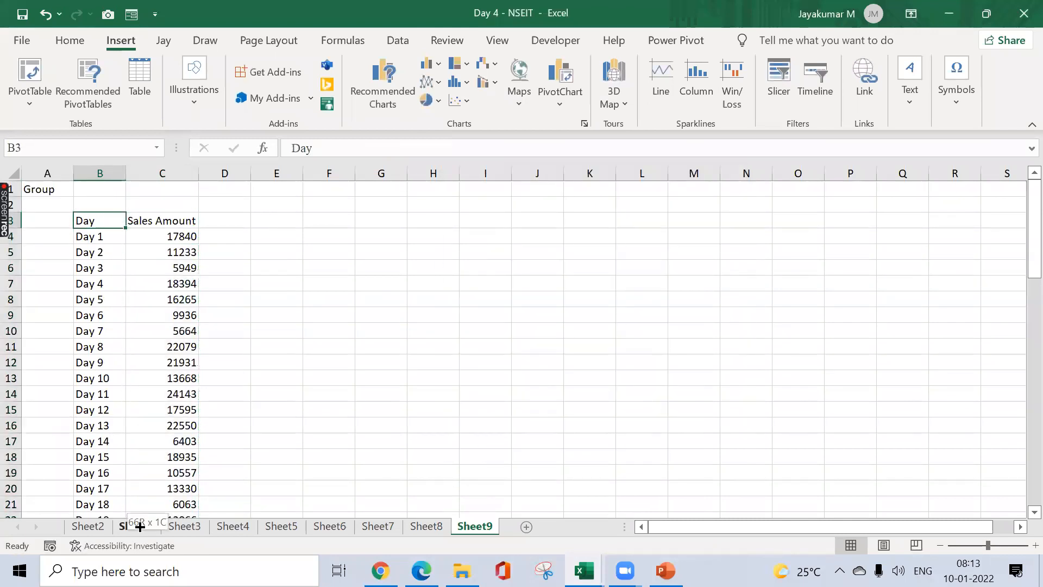
key("ctrl+shift+Down")
key("shift+Right")
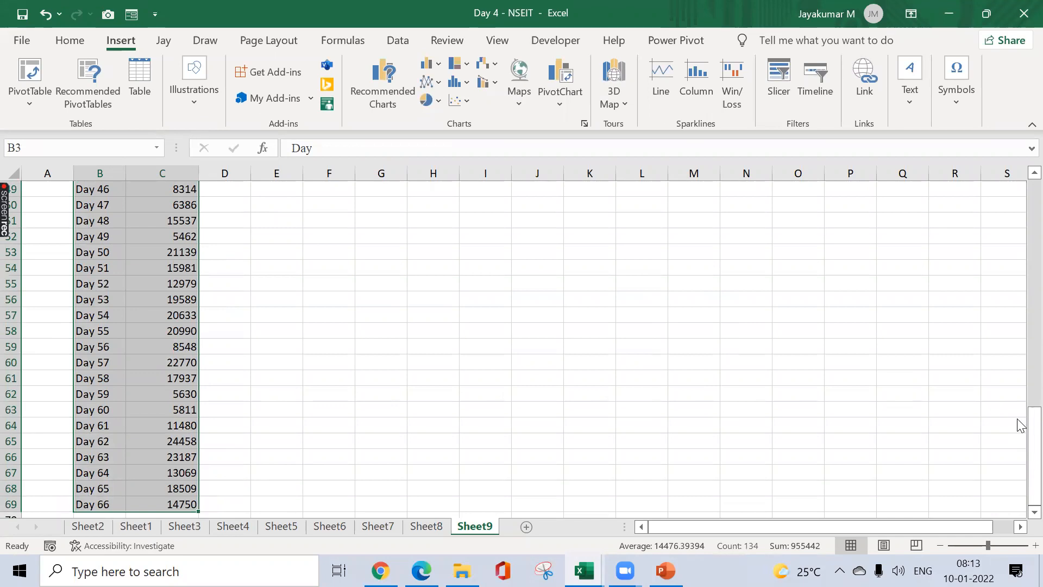
left_click_drag(1031, 423, 1018, 201)
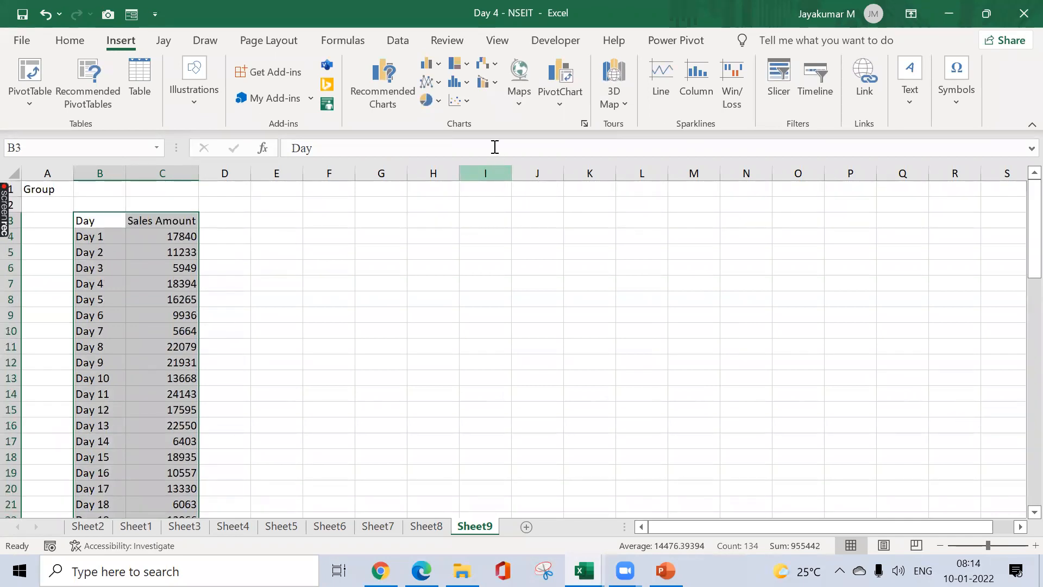
left_click(468, 84)
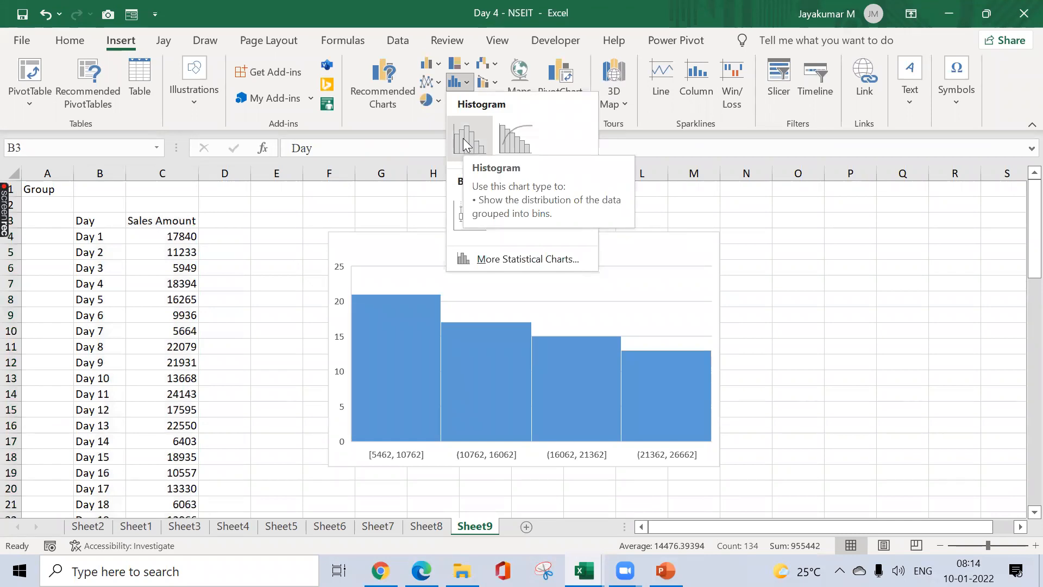
left_click(463, 138)
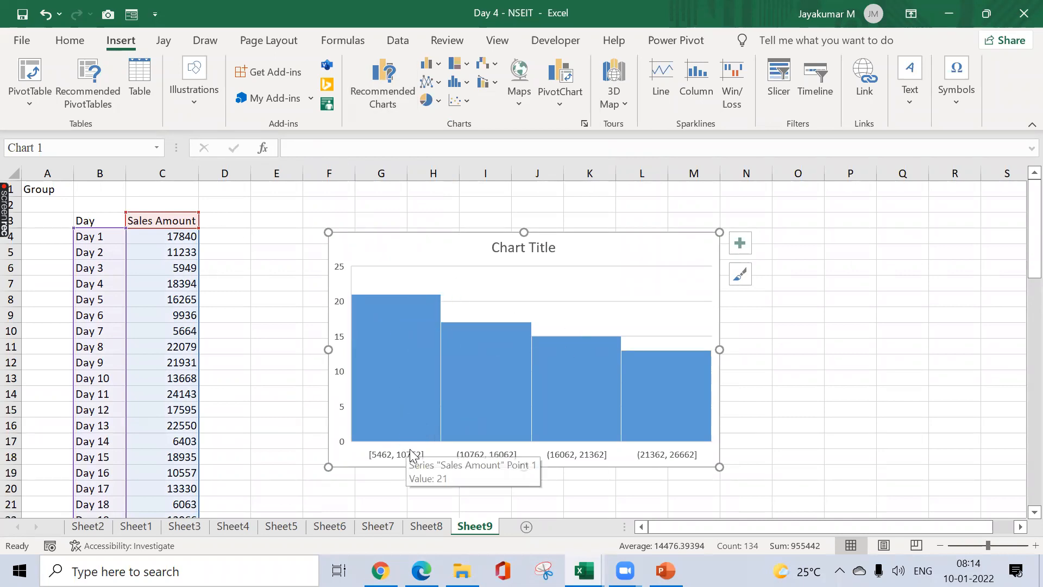
- Add data labels to the histogram's bars
right_click(390, 363)
left_click(457, 303)
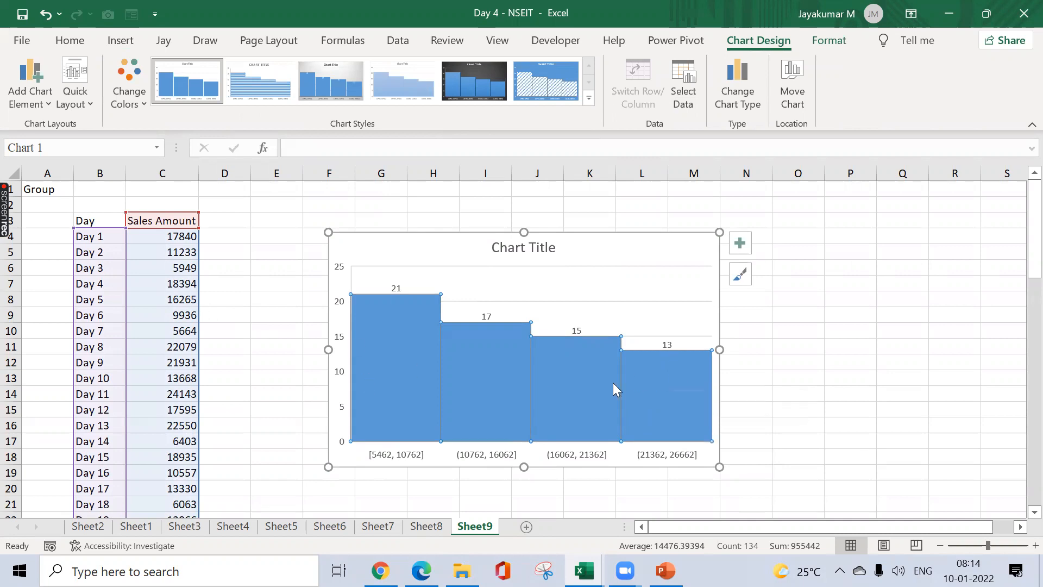
mouse_move(682, 358)
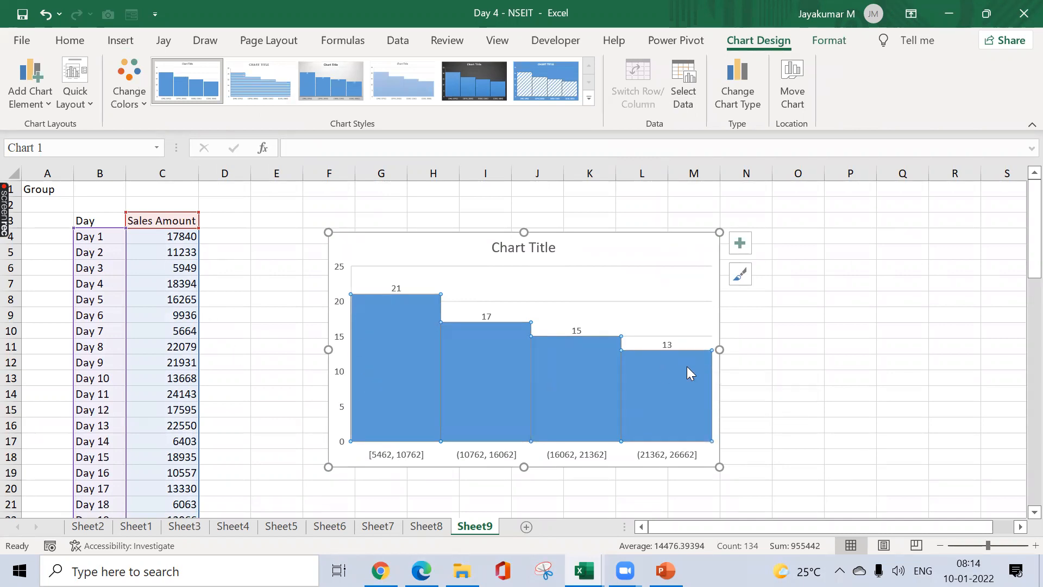
- Format the histogram's horizontal axis to use a bin width of 5000
right_click(388, 456)
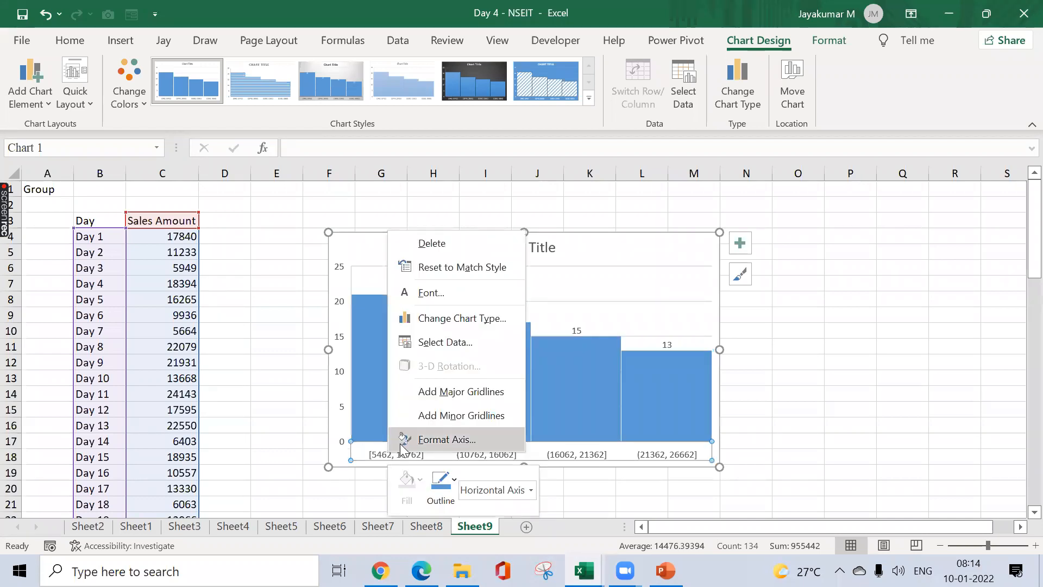
left_click(432, 440)
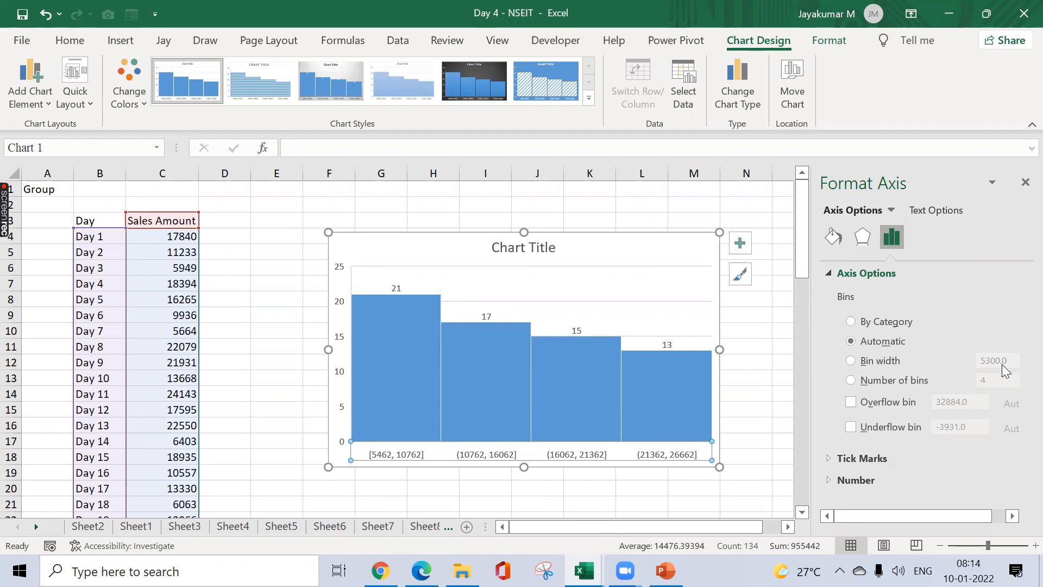
left_click(867, 363)
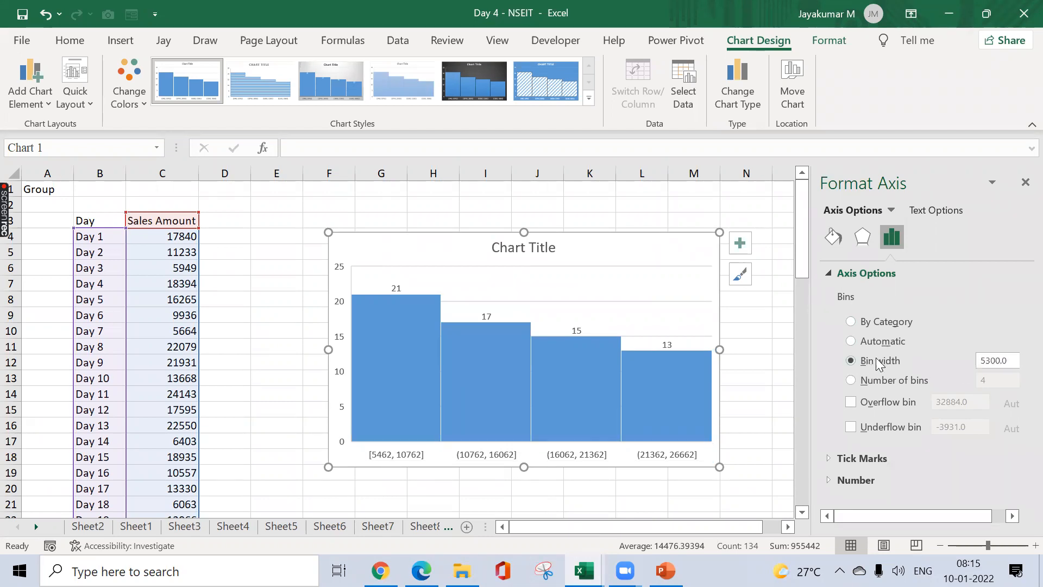
left_click(1001, 361)
key("ctrl+a")
type("5000")
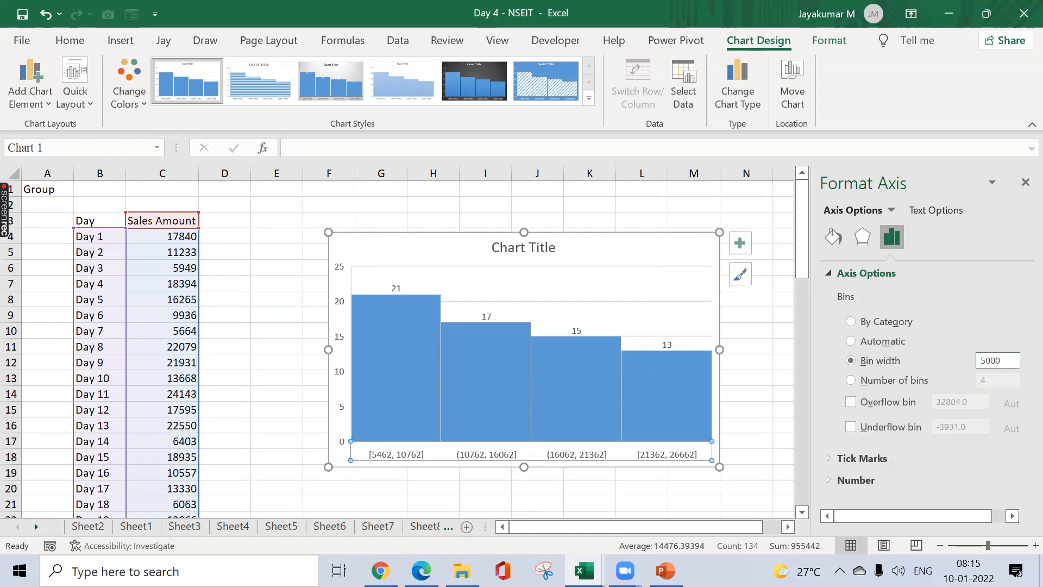
key("Return")
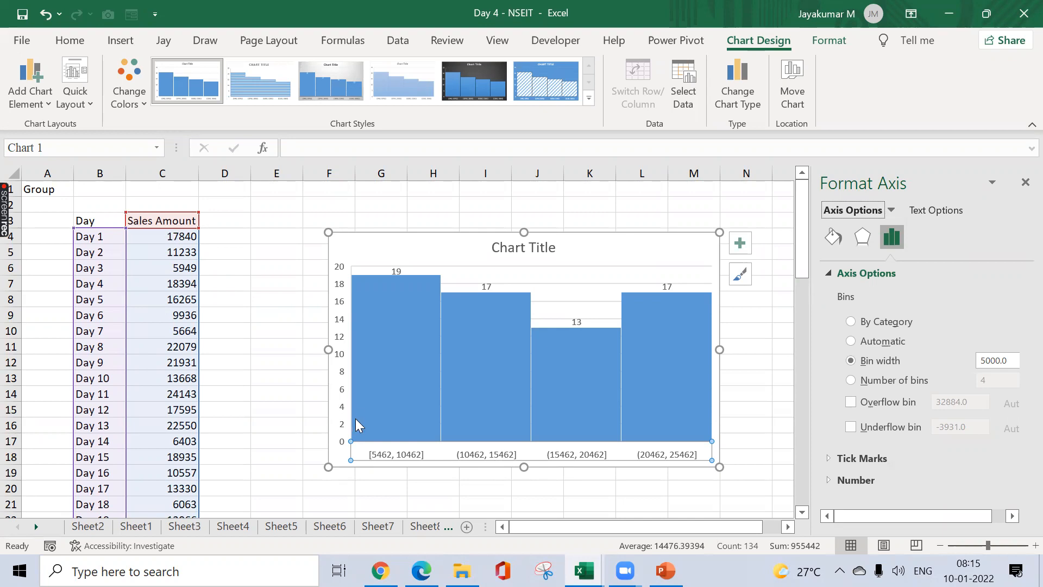
- Switch the histogram's horizontal axis to a fixed number of 5 bins
mouse_move(356, 424)
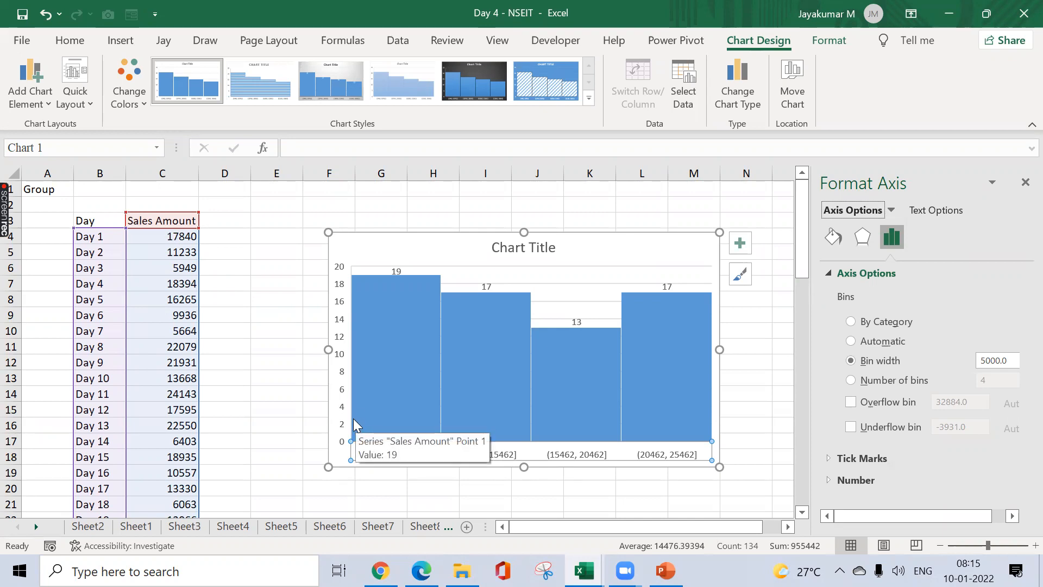
left_click(891, 382)
left_click(990, 385)
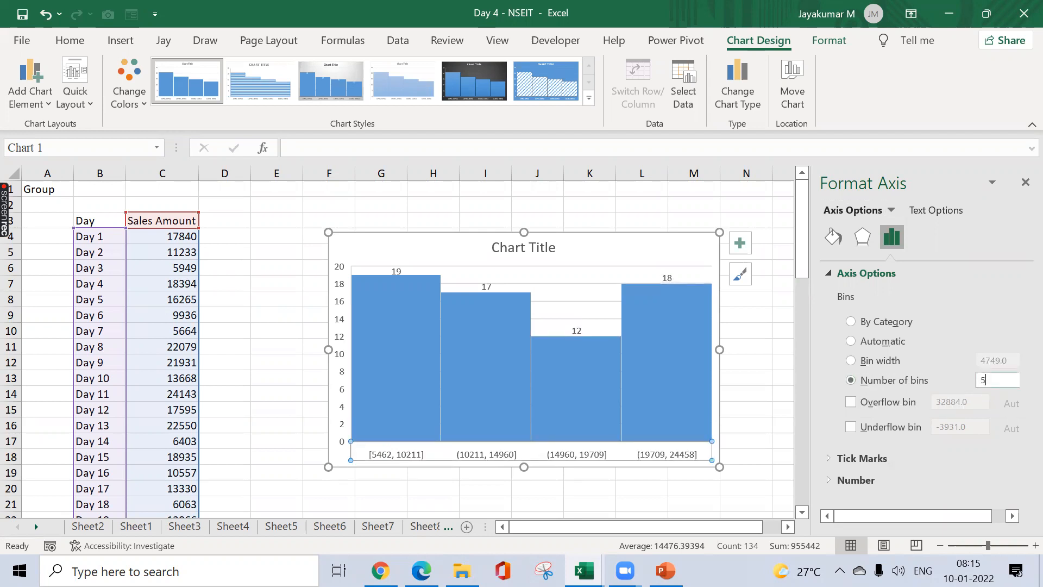
type("5")
key("Return")
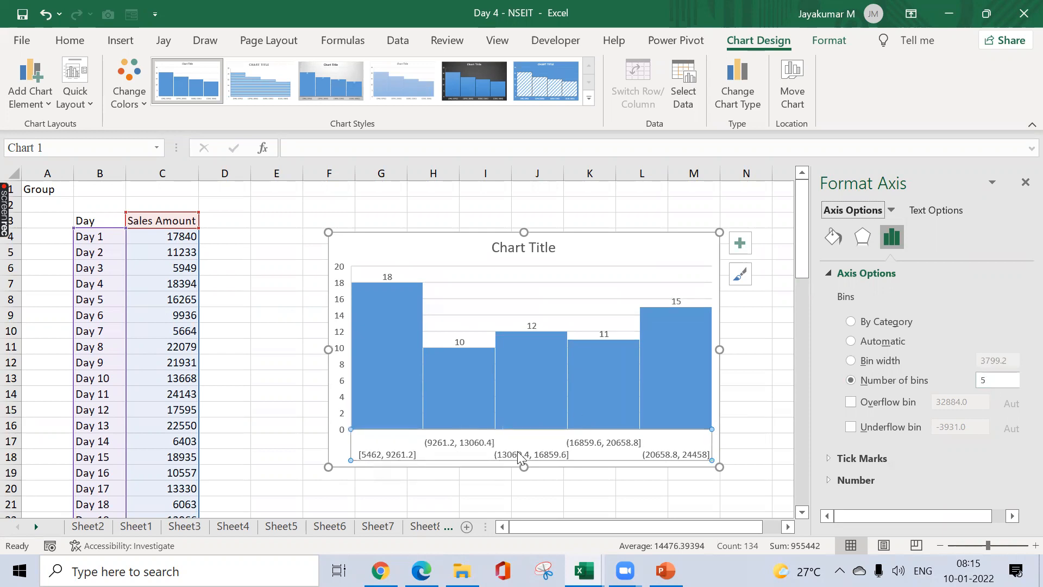
- Switch the horizontal axis back from number of bins to bin width, with a width of 5000
left_click(880, 362)
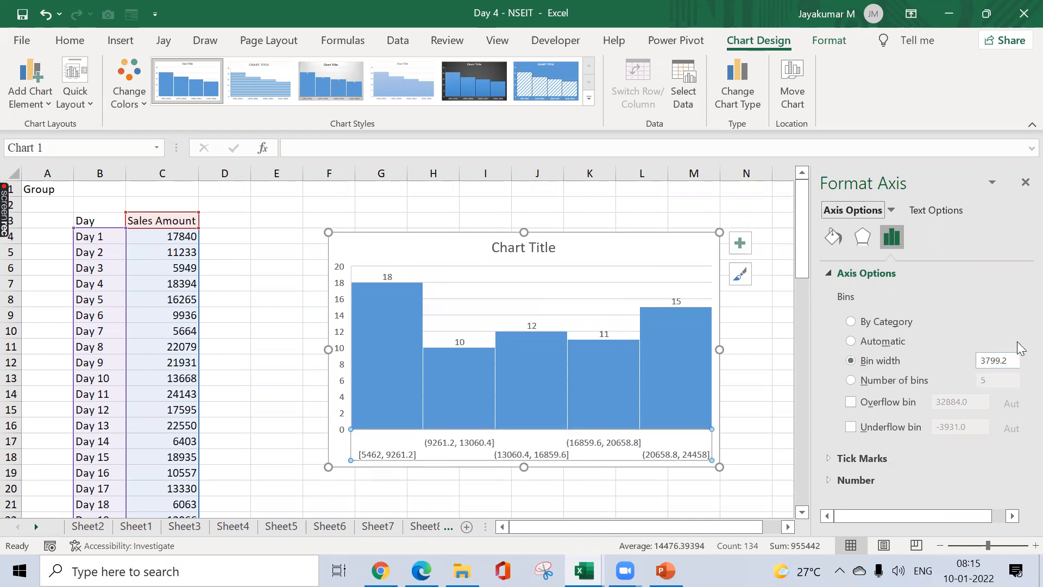
left_click_drag(1009, 357, 912, 362)
type("5000")
key("Return")
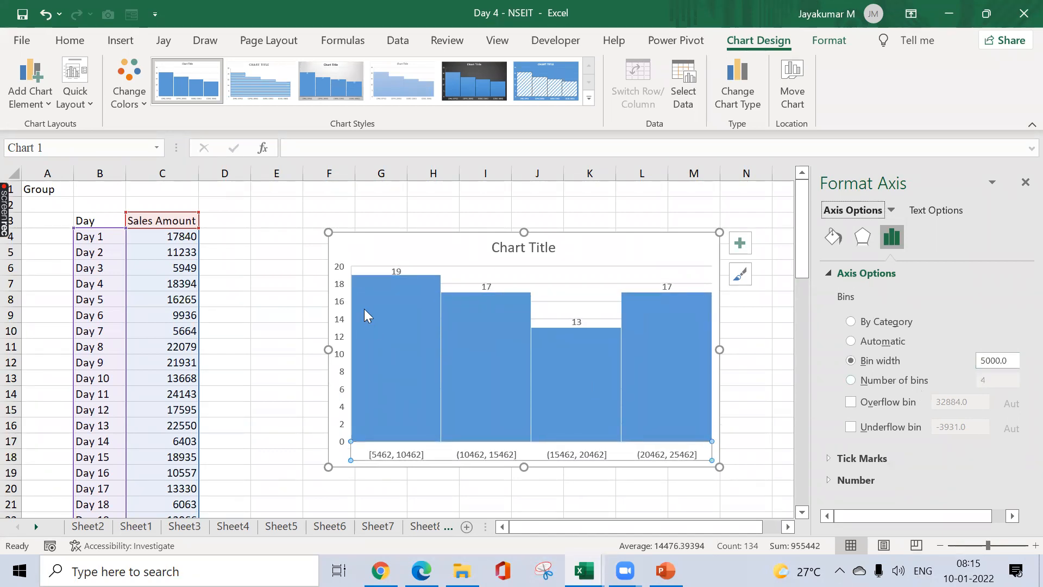
- Change the sales amount for Day 3 in C6 to 0 so the histogram's bins start from zero
left_click(166, 256)
key("Up")
key("Left")
key("Right")
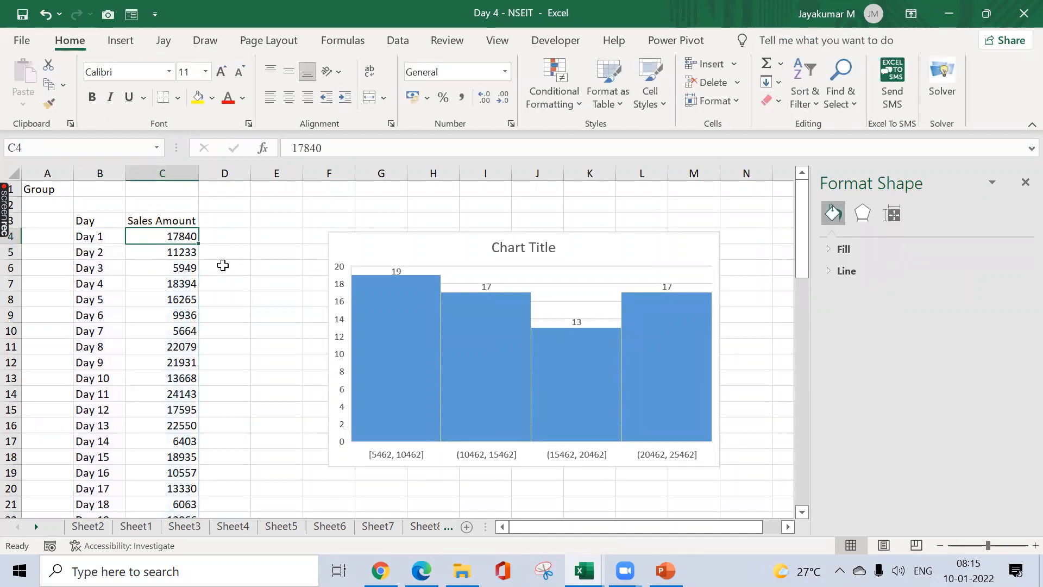
left_click(183, 264)
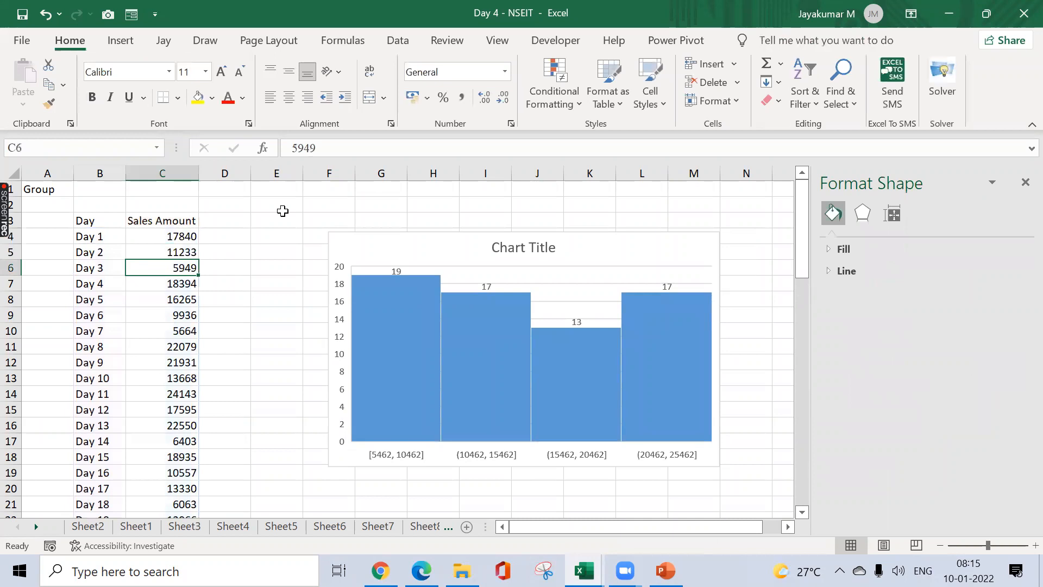
type("0")
key("Return")
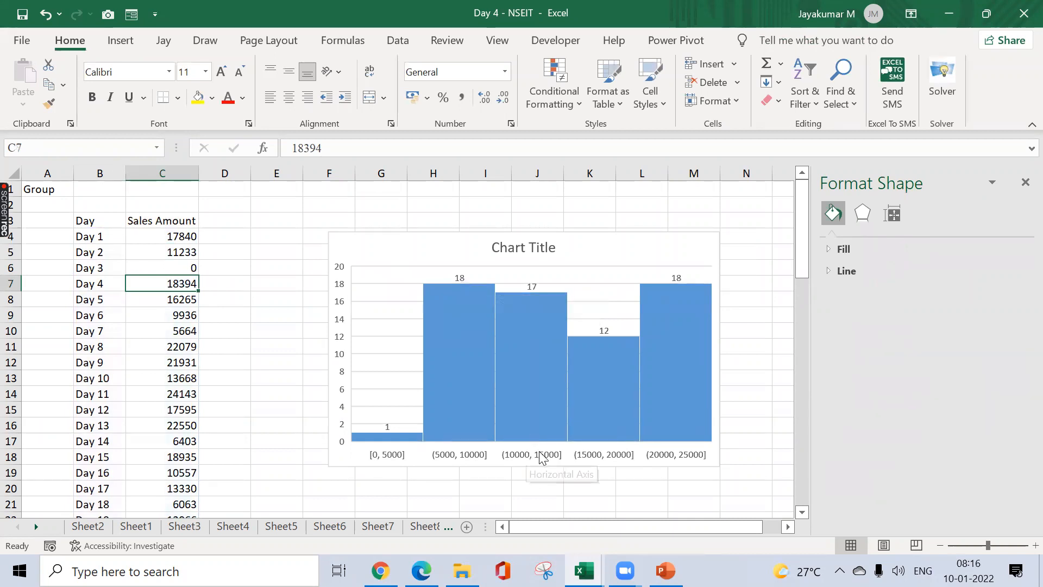
mouse_move(536, 297)
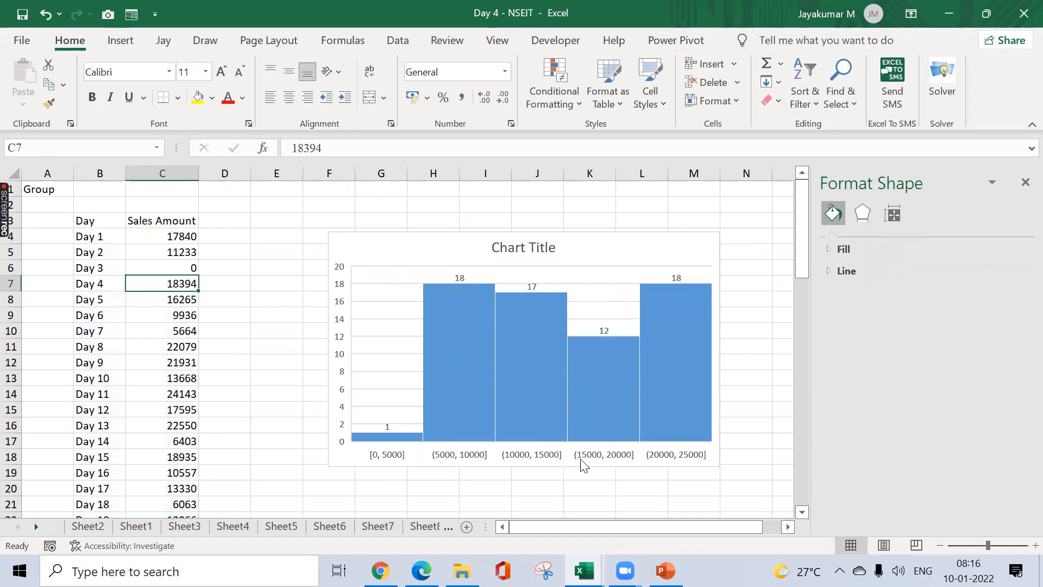
- Examine how many days fall into each sales amount bin of the histogram
mouse_move(605, 338)
mouse_move(528, 339)
left_click(602, 239)
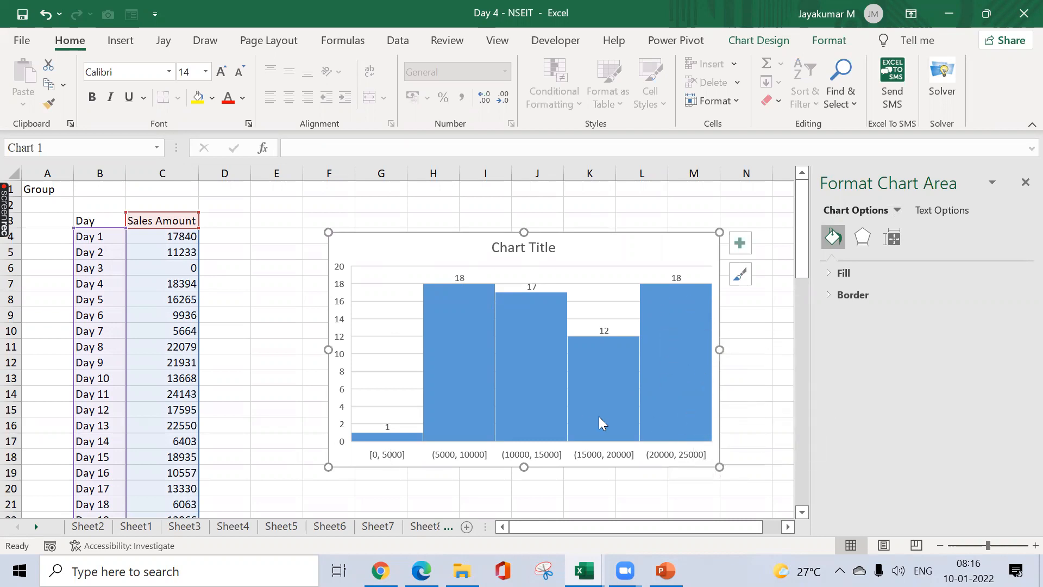
mouse_move(600, 416)
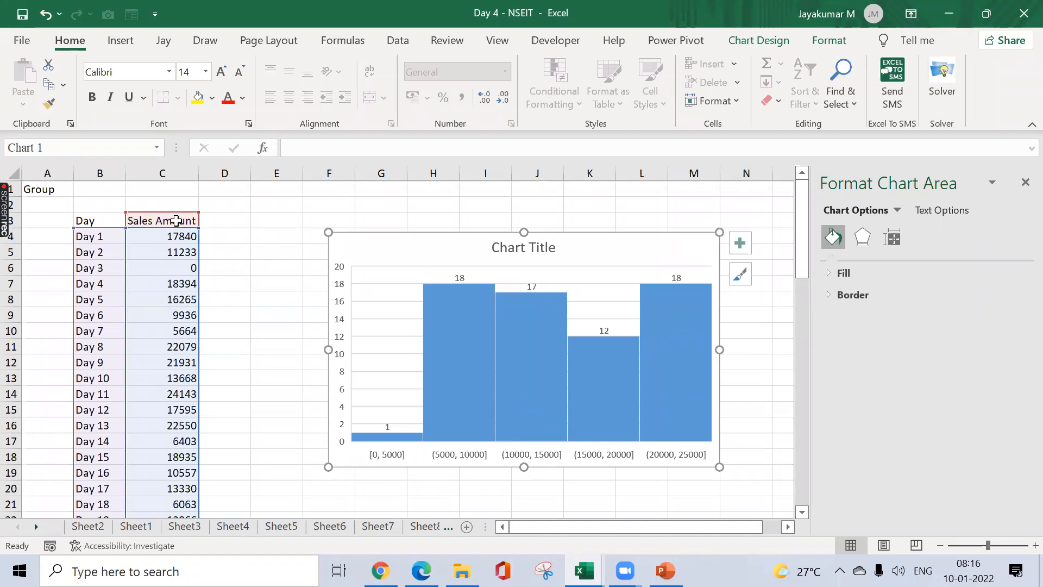
mouse_move(536, 333)
mouse_move(698, 382)
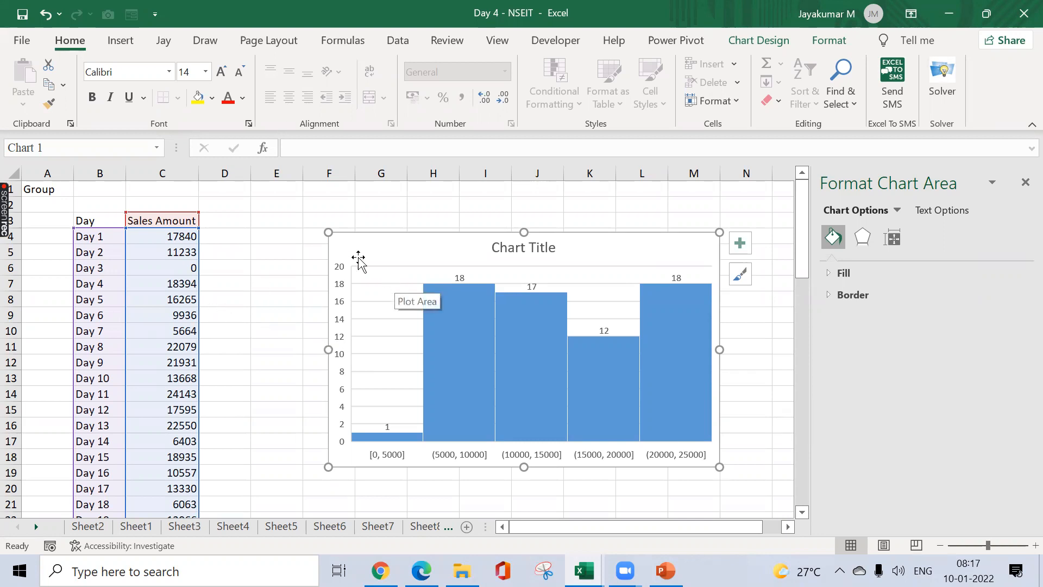
left_click(270, 233)
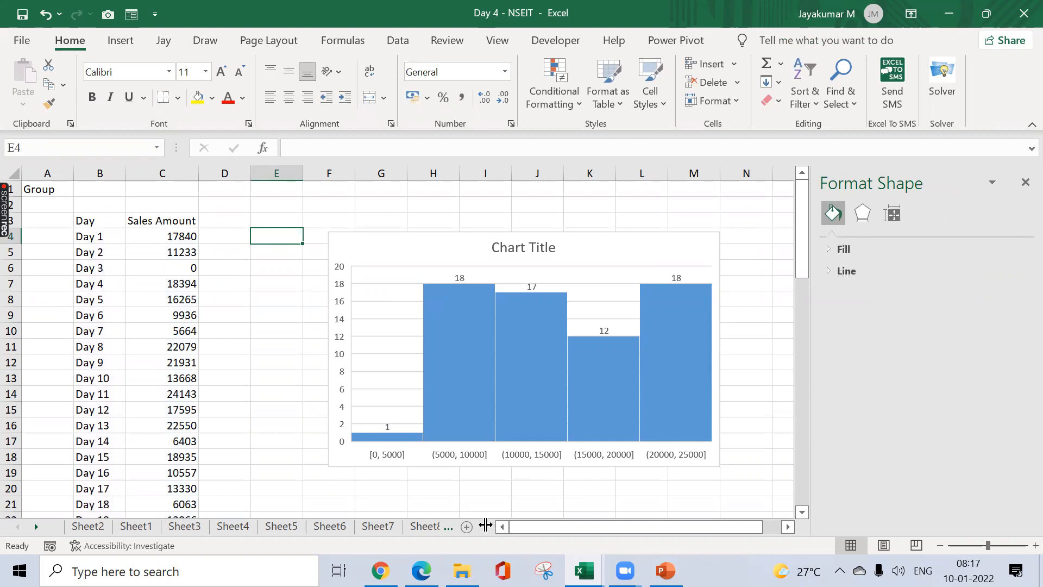
- Add a new blank worksheet after Sheet9
left_click_drag(485, 525, 673, 483)
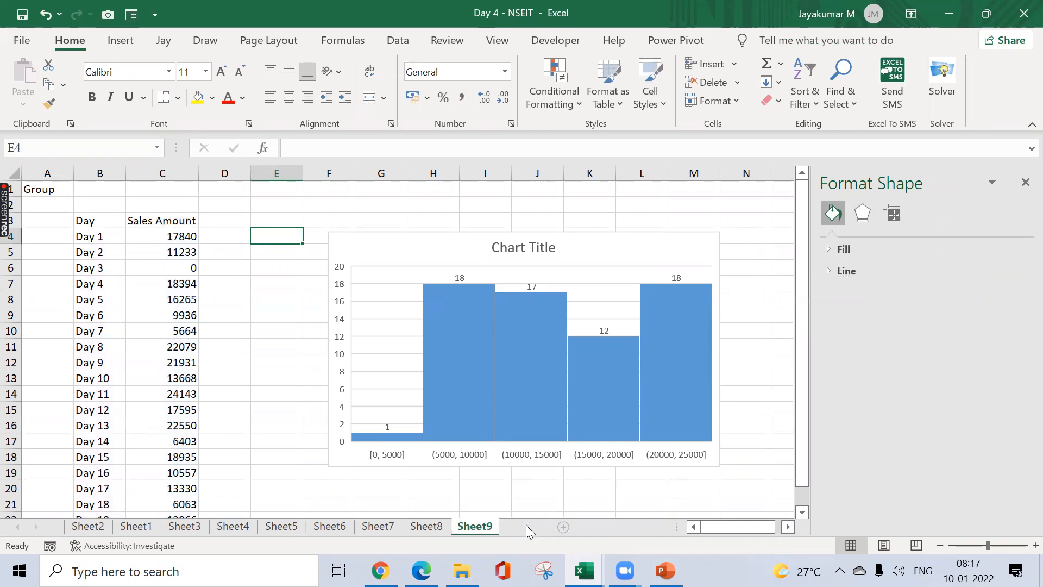
key("shift+F11")
left_click(81, 222)
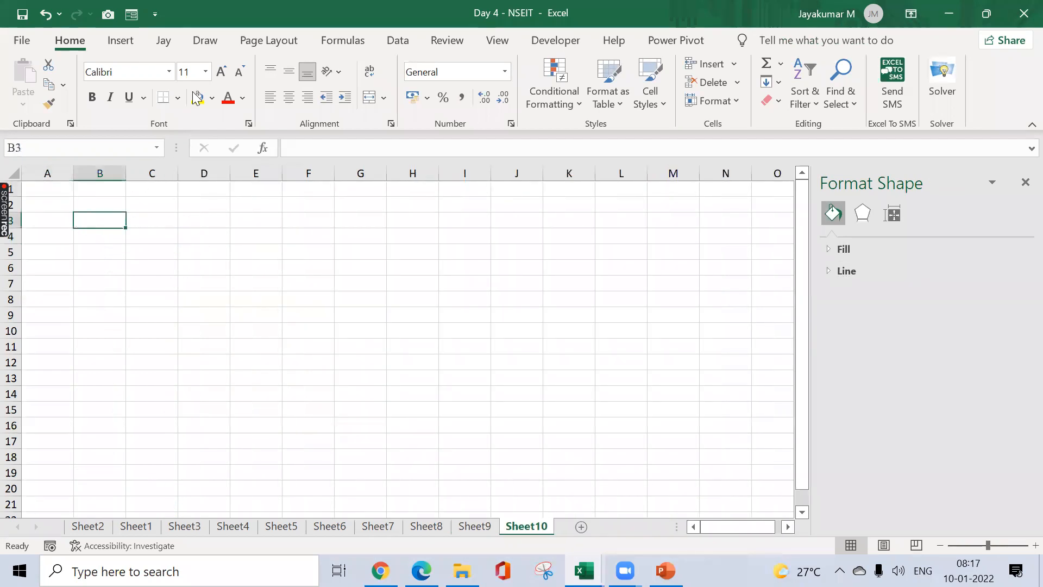
- Look up the Waterfall chart type and its description among the available charts
left_click(130, 40)
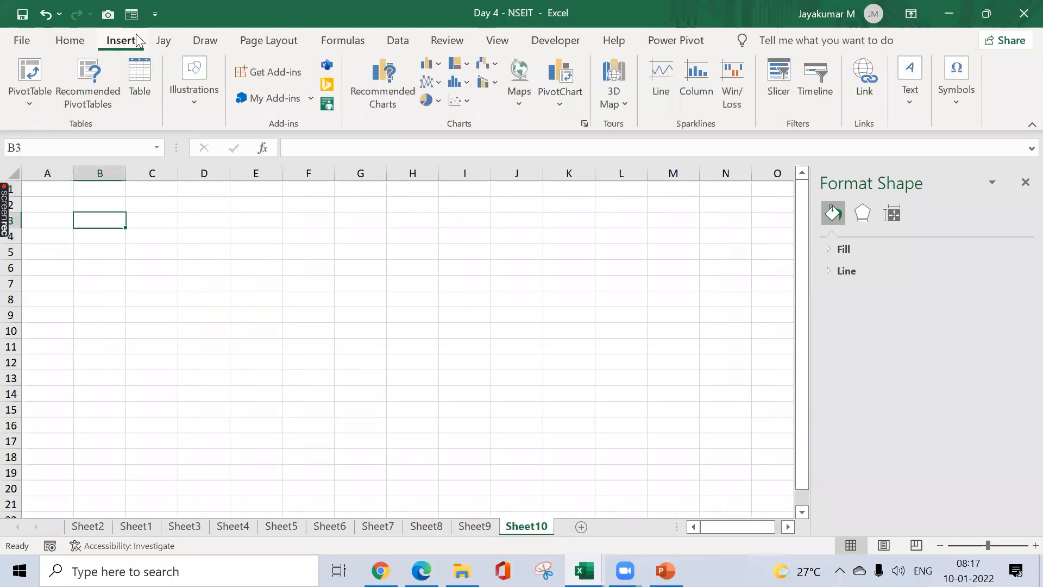
left_click(491, 68)
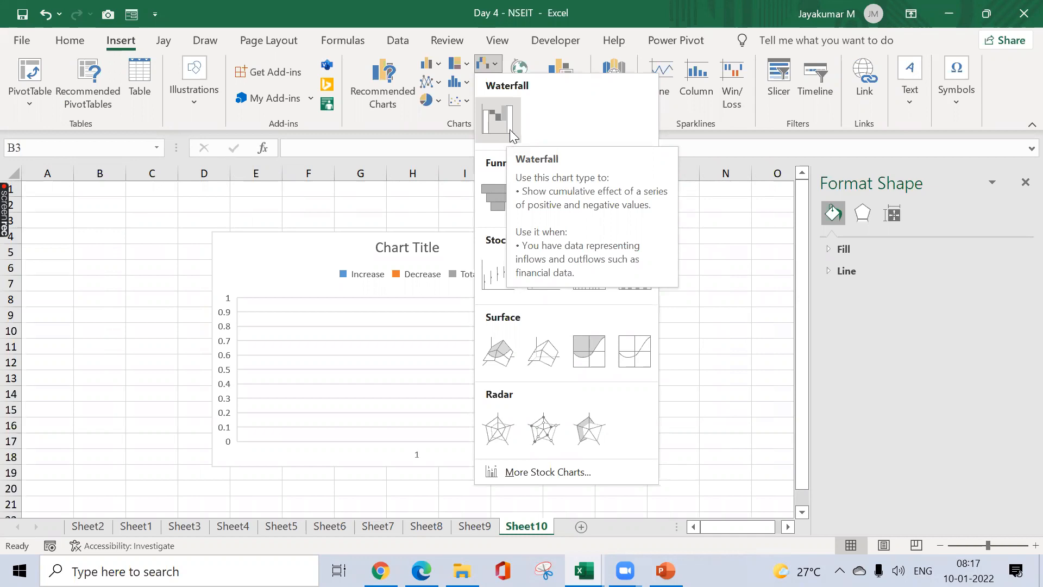
left_click(129, 246)
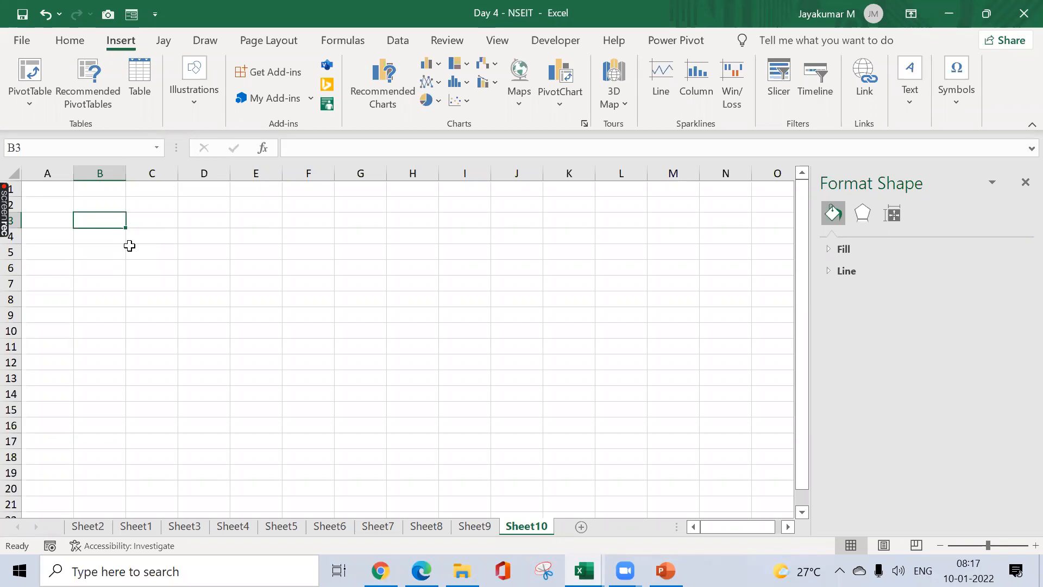
- Enter the column headers Date in B1 and Amount in C1
key("Up")
key("Up")
type("Date")
key("Tab")
key("Tab")
key("Tab")
key("Tab")
key("Tab")
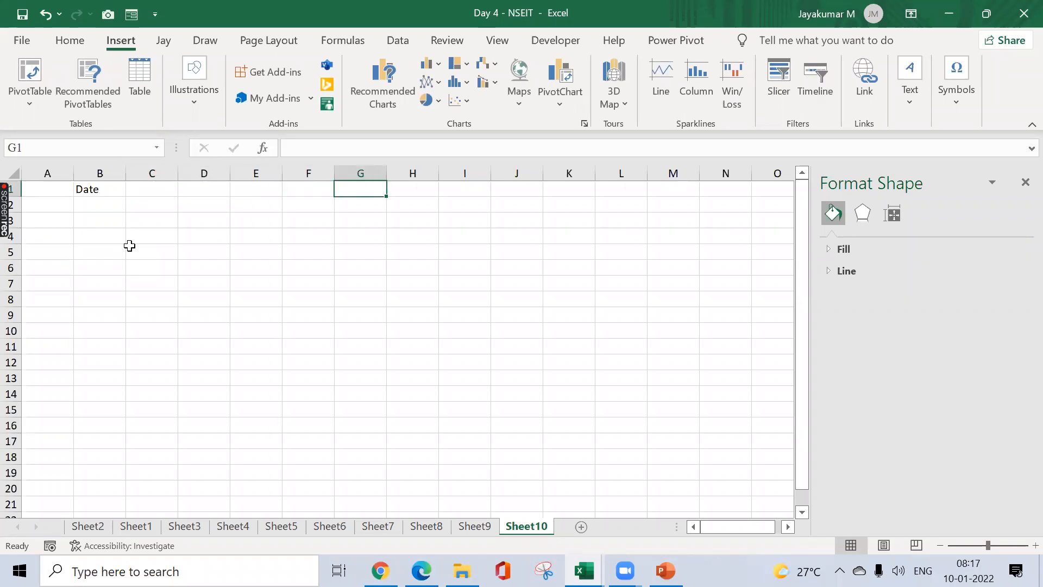
key("Left")
key("Left")
key("Left")
key("Left")
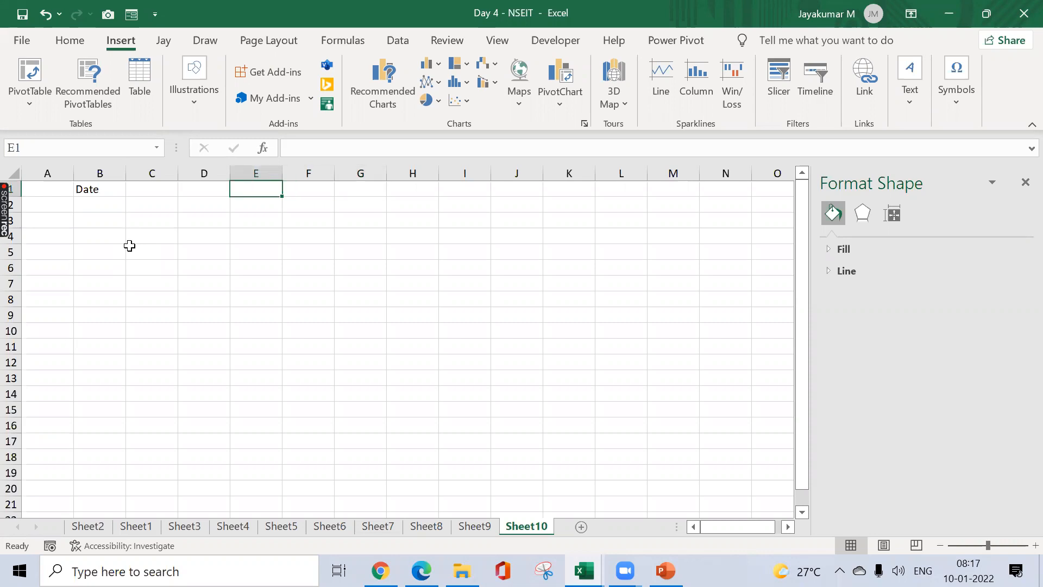
type("AMou")
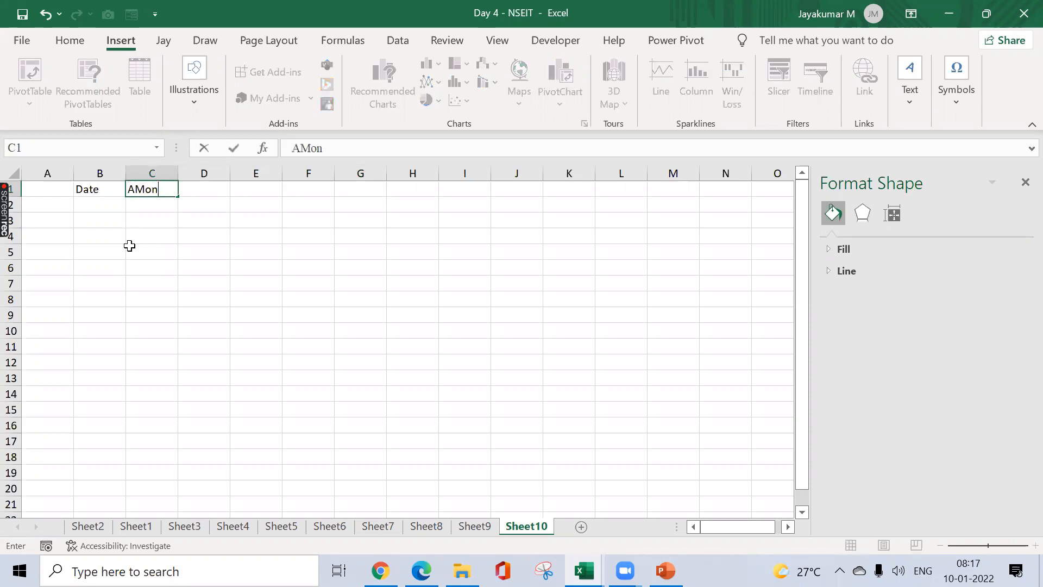
type("nt")
key("Return")
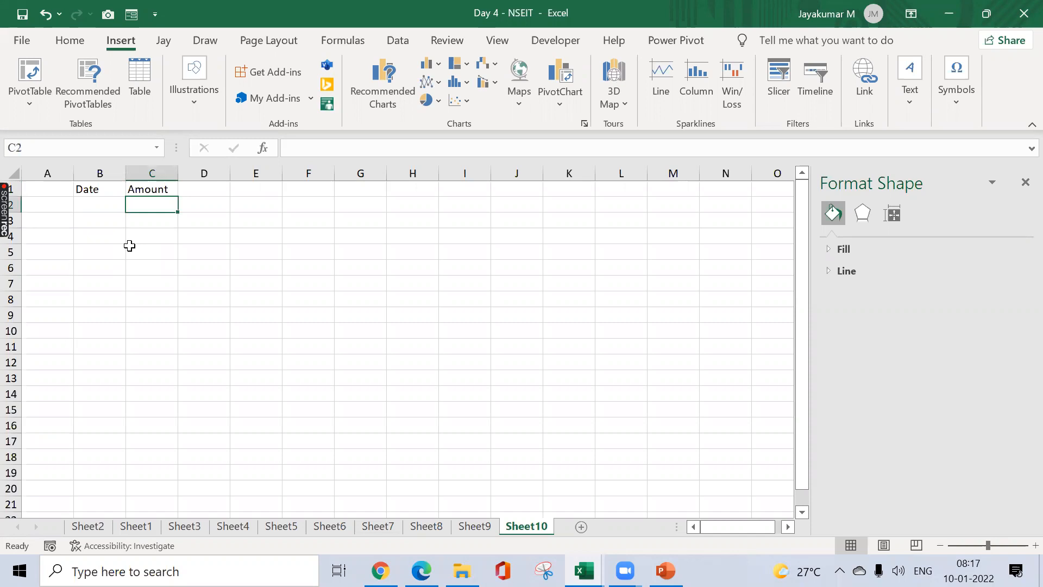
- Enter the first record with the date 01-01-2022 in B2 and the amount 15000 in C2
key("Left")
type("01-0")
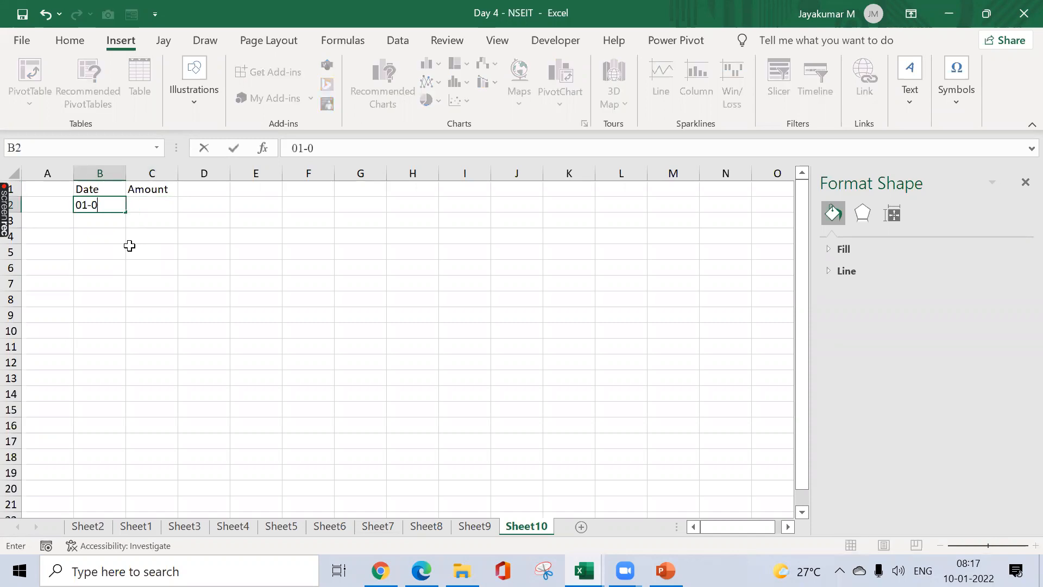
type("1-2021")
key("BackSpace")
type("2")
key("Return")
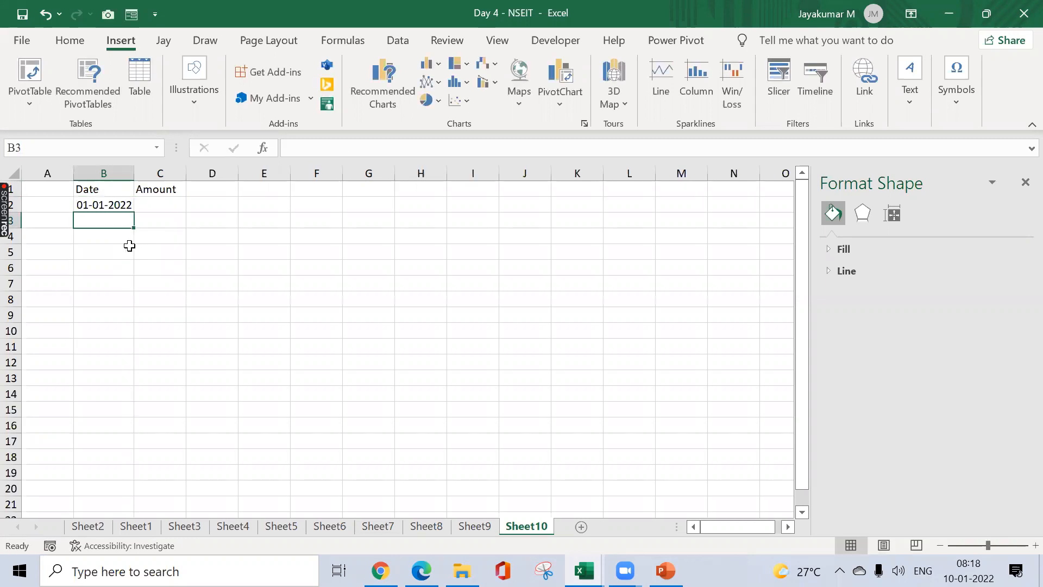
key("Up")
key("Right")
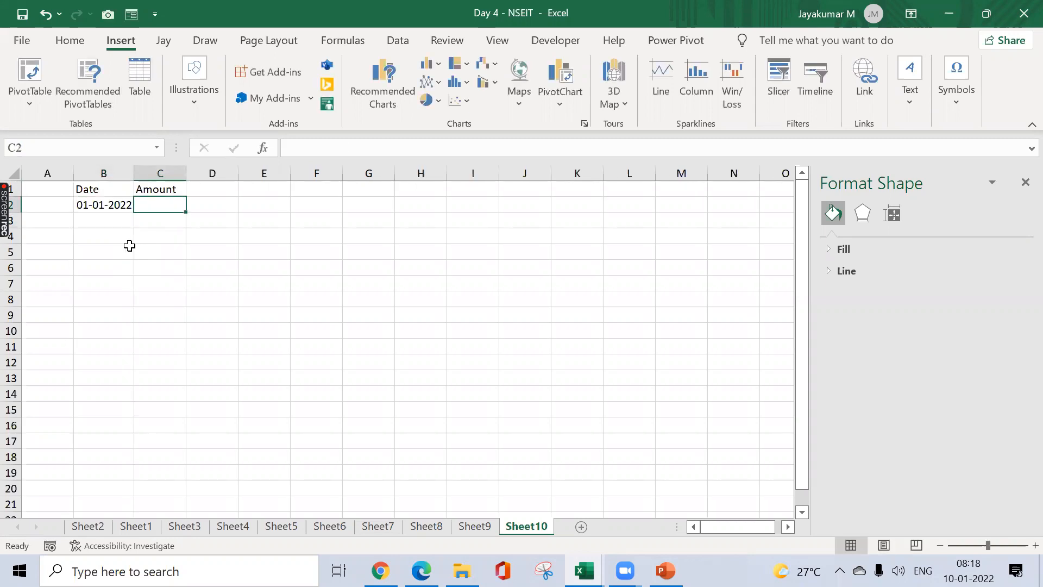
type("15000")
key("Return")
- Fill the dates down from B2 to B16 as a daily series ending at 15-01-2022
key("Left")
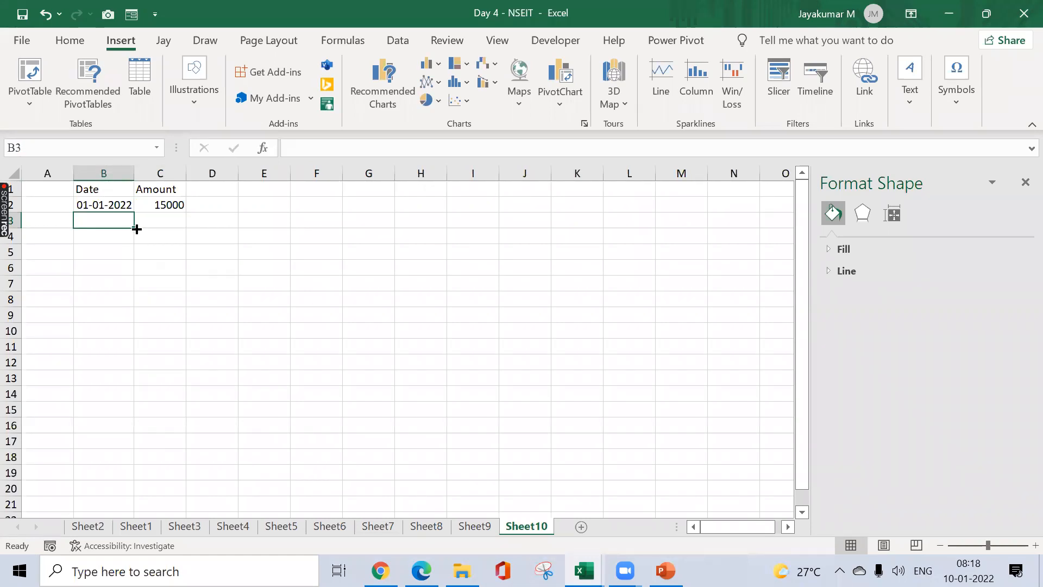
left_click(123, 207)
left_click_drag(134, 214, 134, 435)
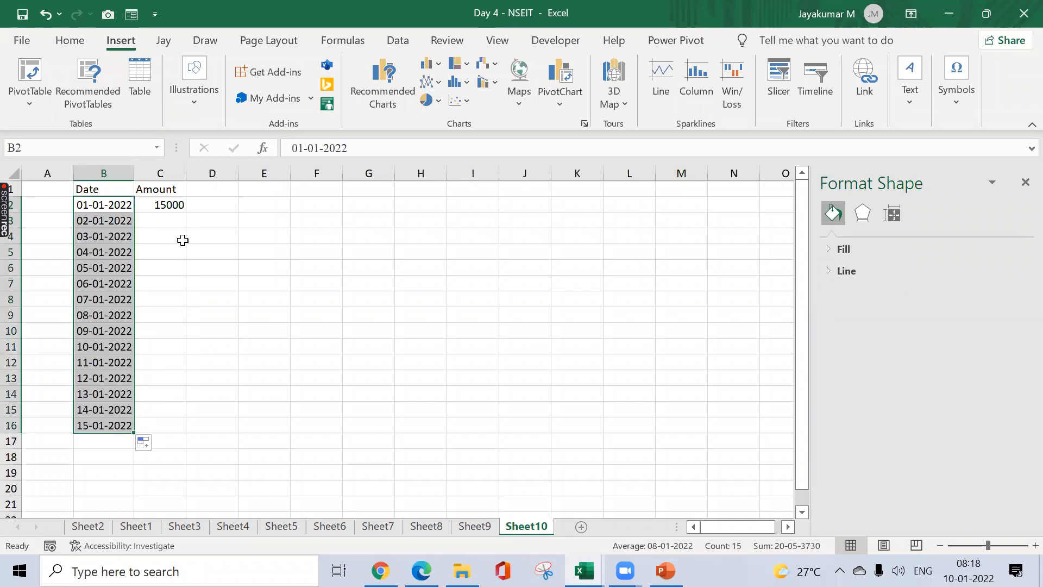
- Enter the amounts -10000, 25000, -8000, -4000 and 35000 in C3:C7
left_click(175, 222)
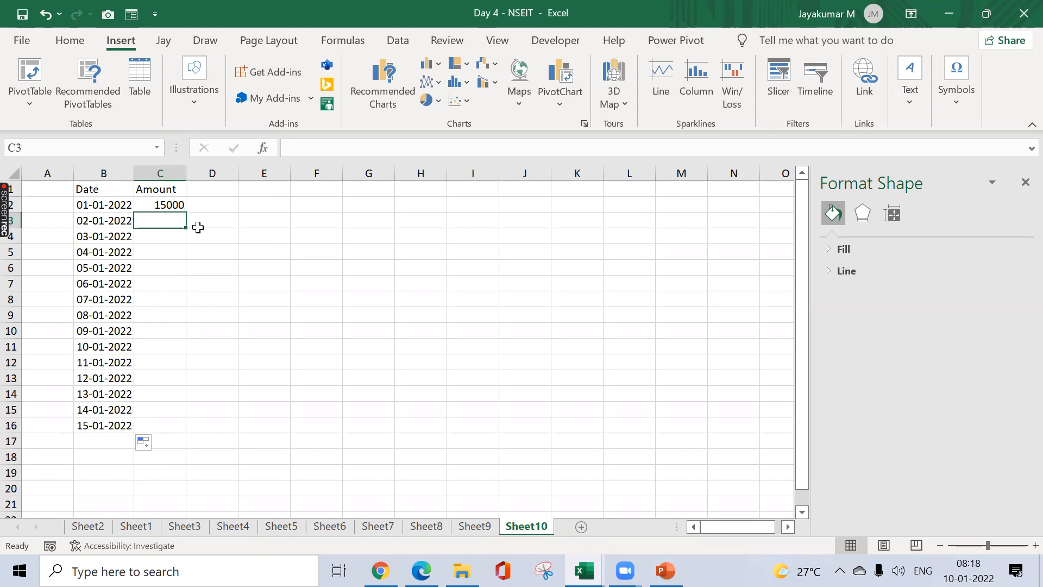
type("-10000")
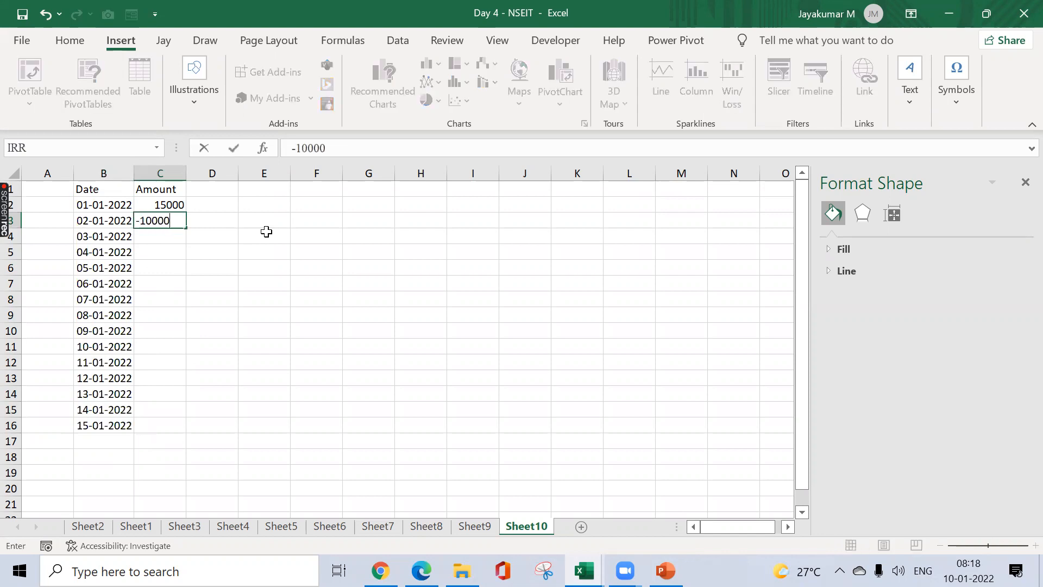
key("Return")
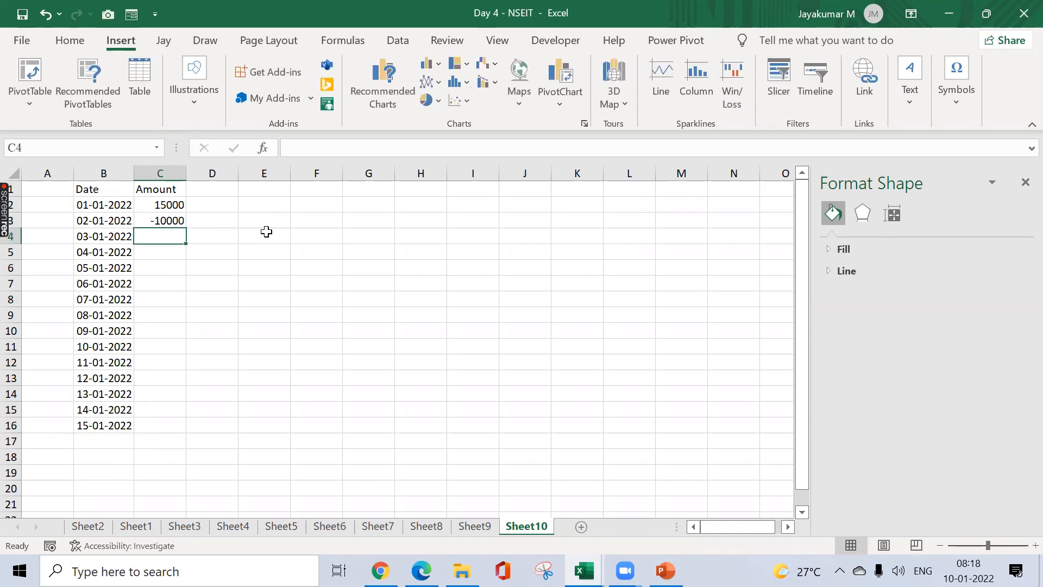
type("25000")
key("Return")
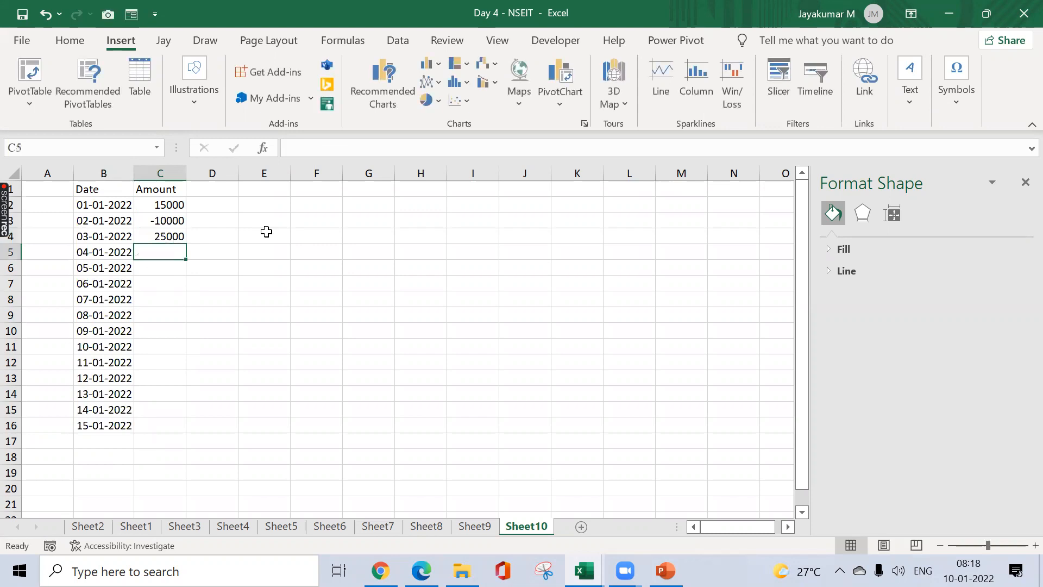
type("-8000")
key("Return")
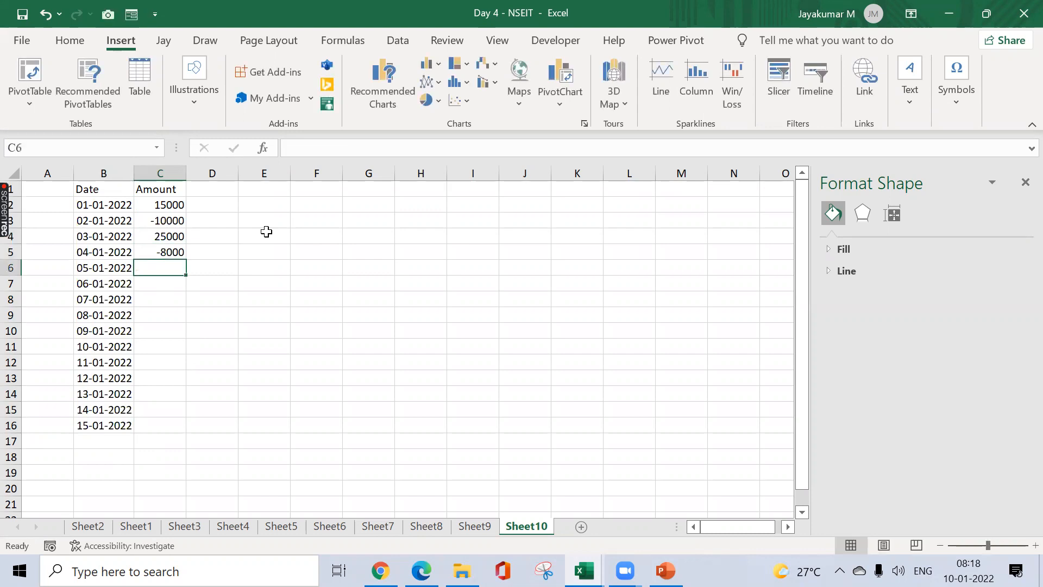
type("-4000")
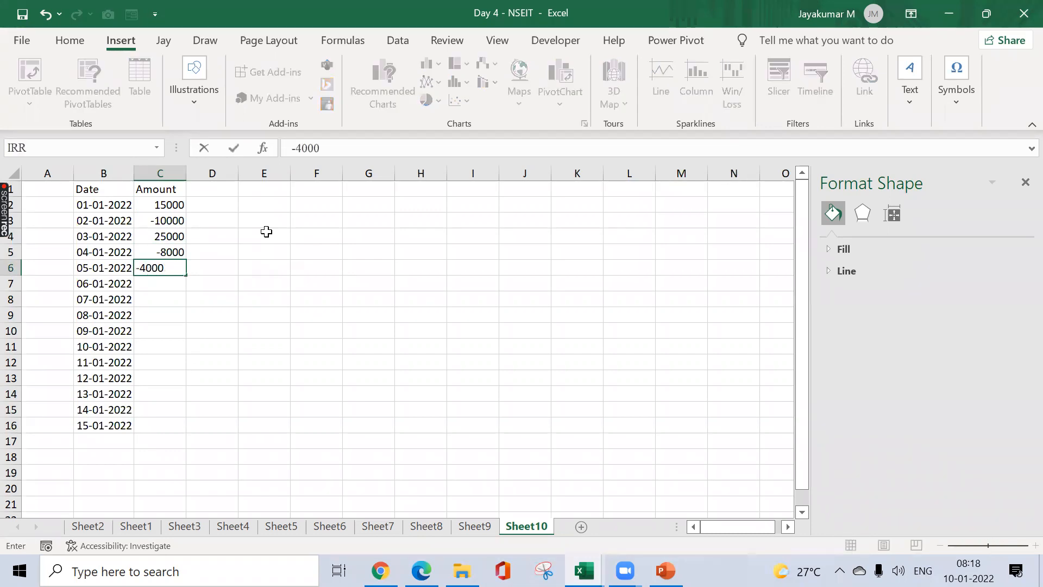
key("Return")
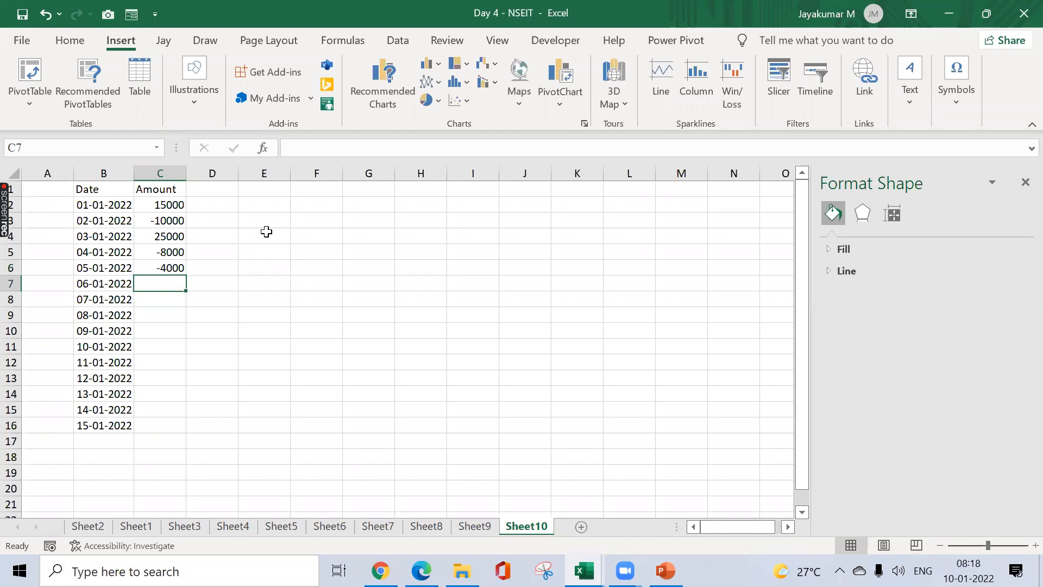
type("35000")
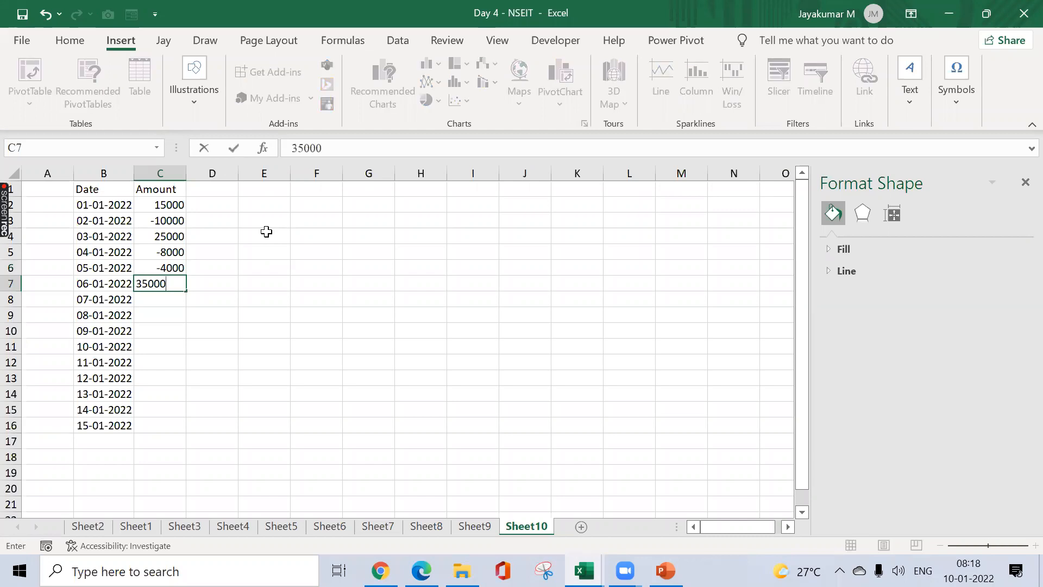
key("Return")
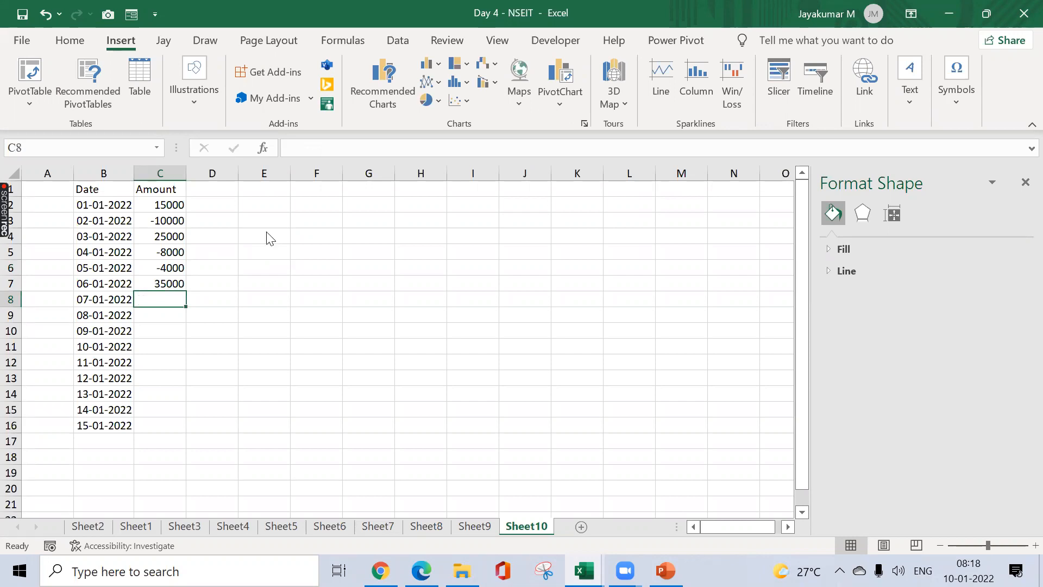
- Enter the amounts -3500, -4900, -7000, -1000, 800 and -2500 in C8:C13
type("-3500")
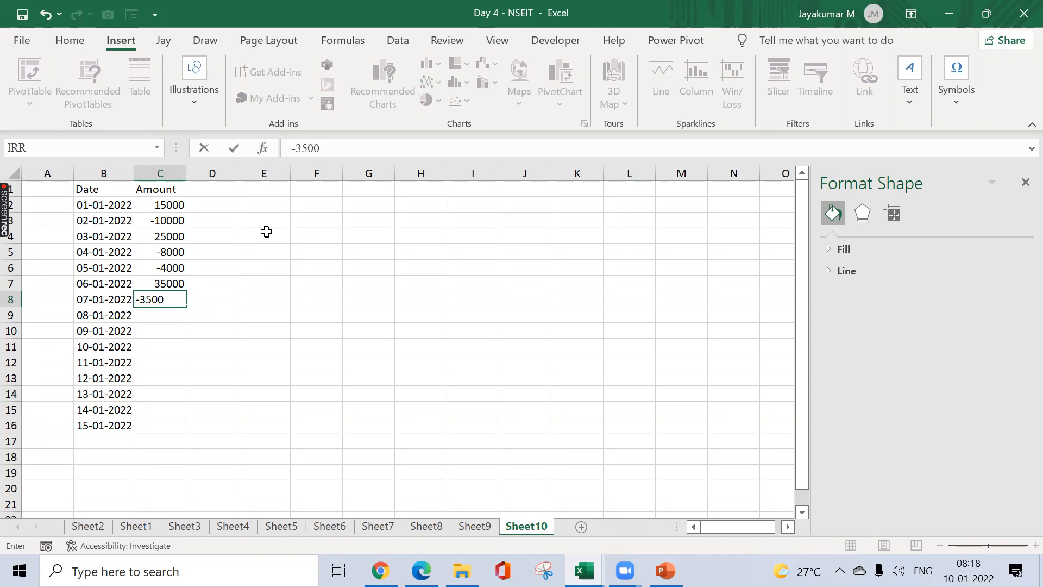
key("Return")
type("-")
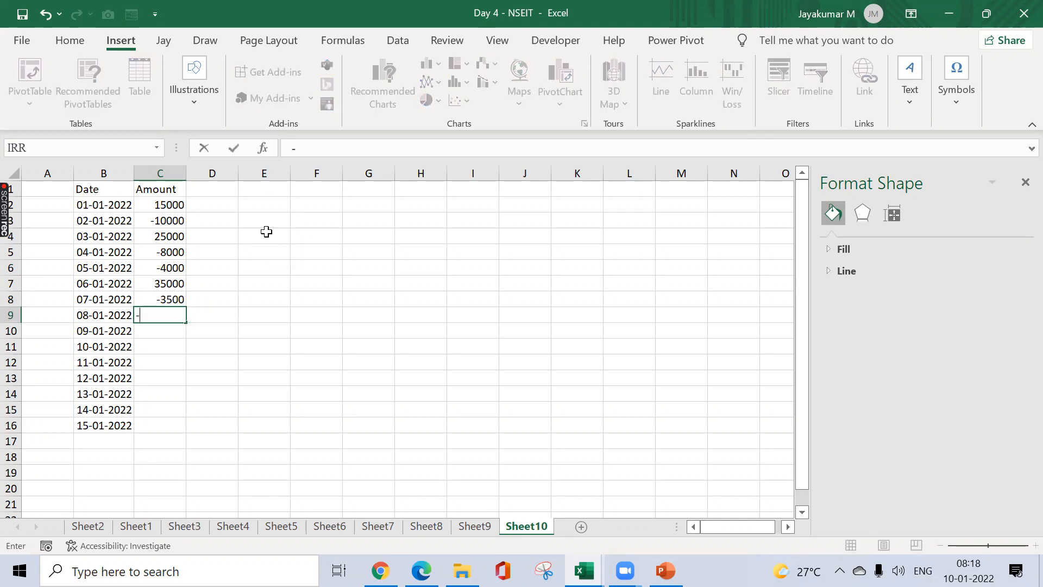
type("4900")
key("Return")
type("-")
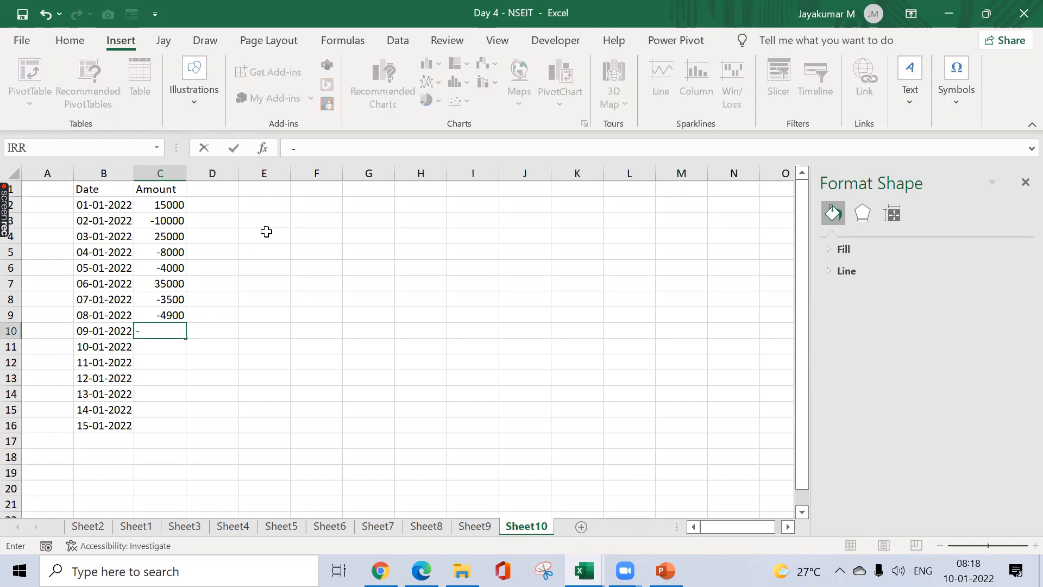
type("7000")
key("Return")
type("-1000")
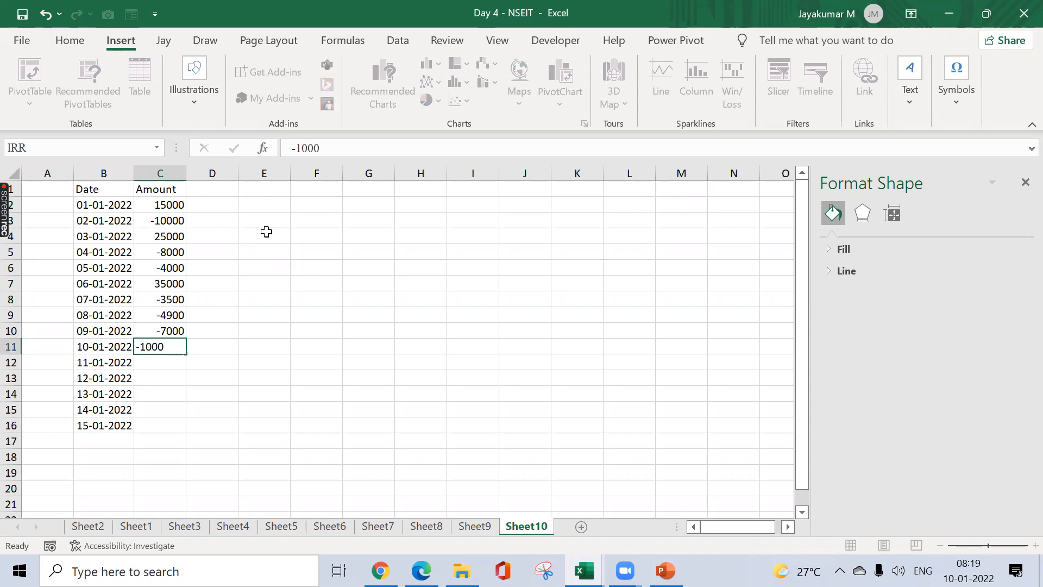
key("Return")
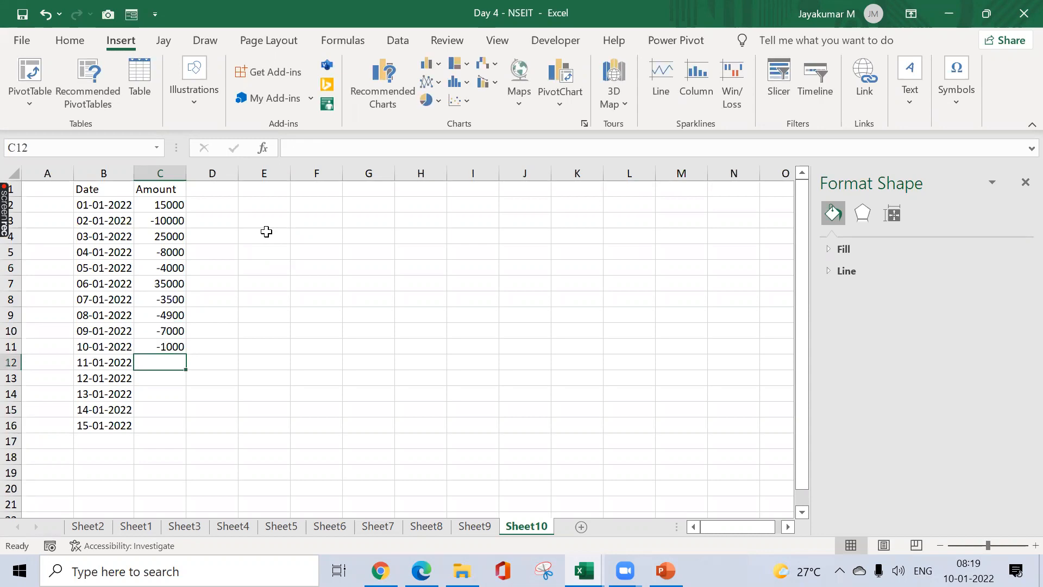
type("800")
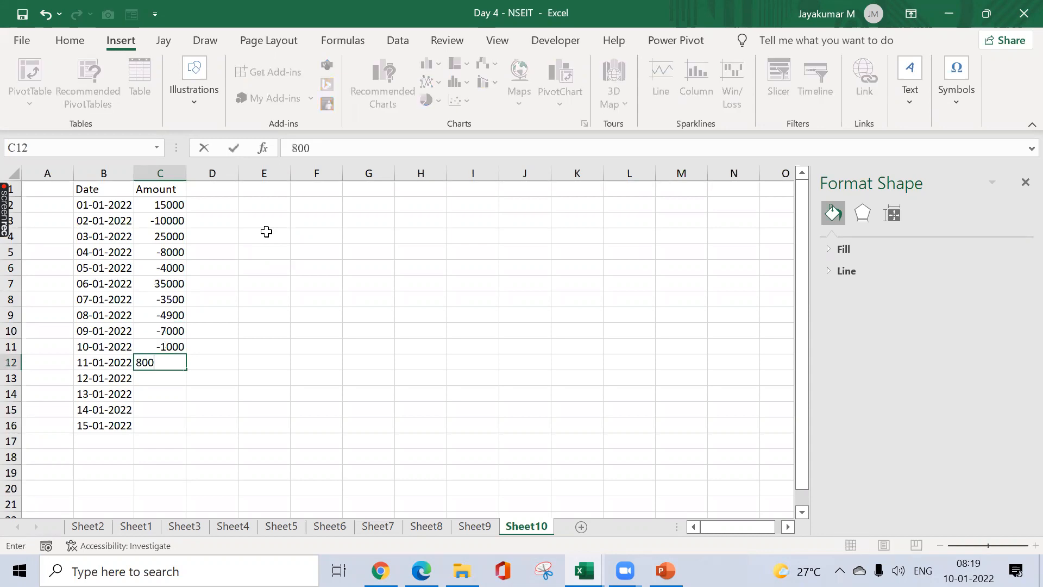
key("Return")
type("-")
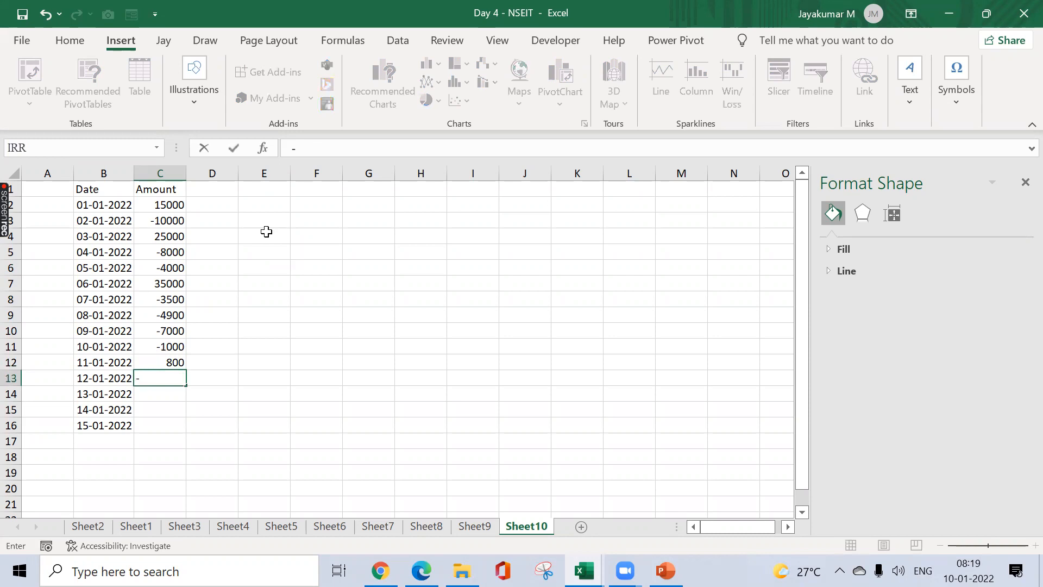
type("2500")
key("Return")
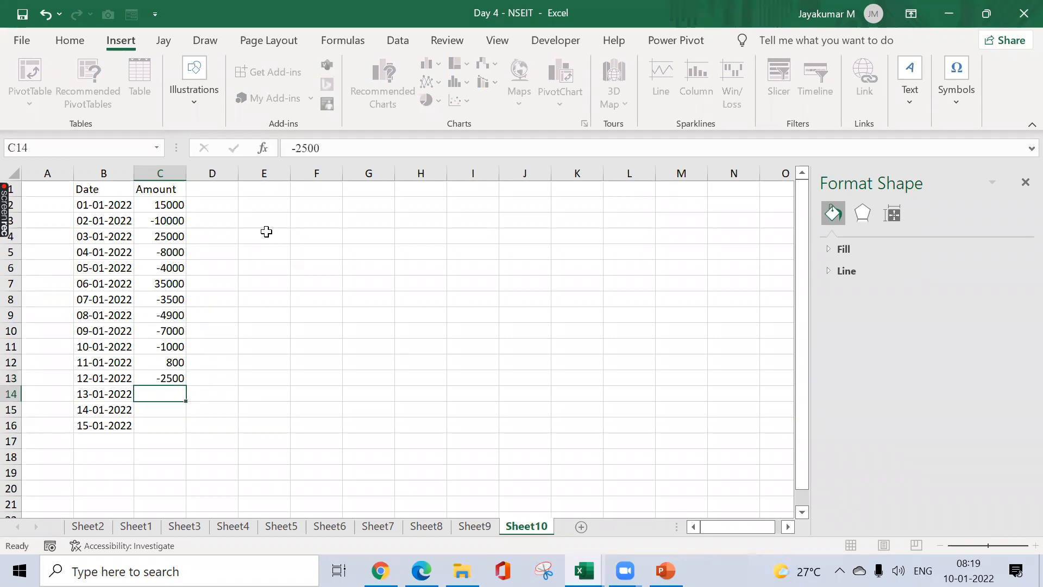
- Enter the amounts 4500, -3800 and 150 in C14:C16
type("45000")
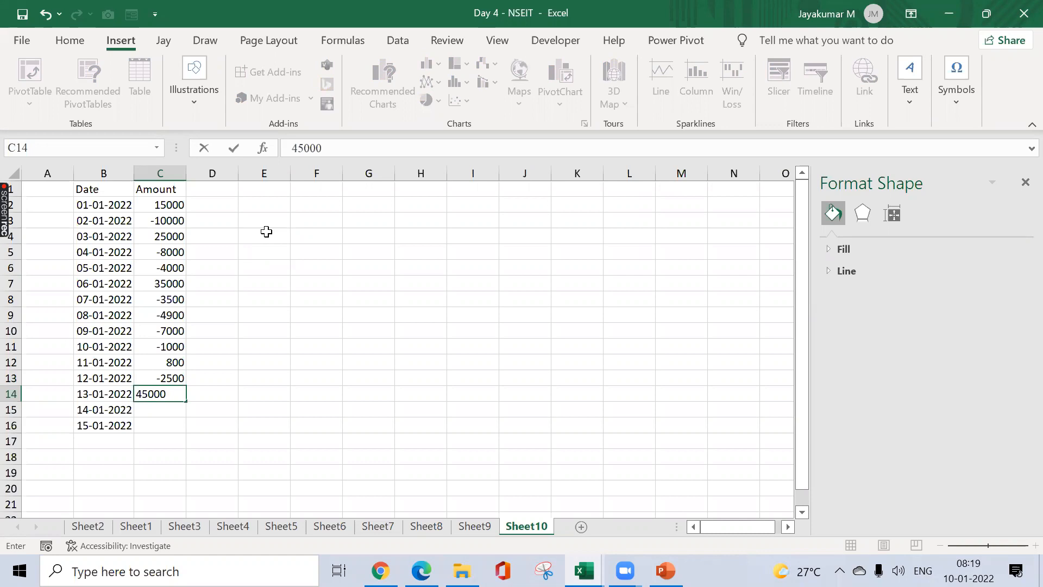
key("BackSpace")
key("Return")
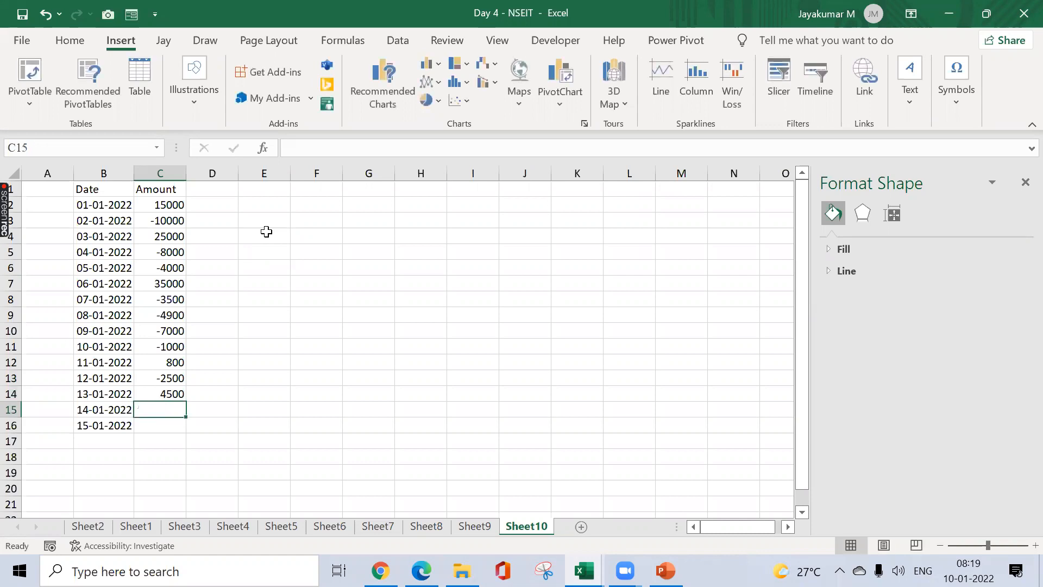
type("-3800")
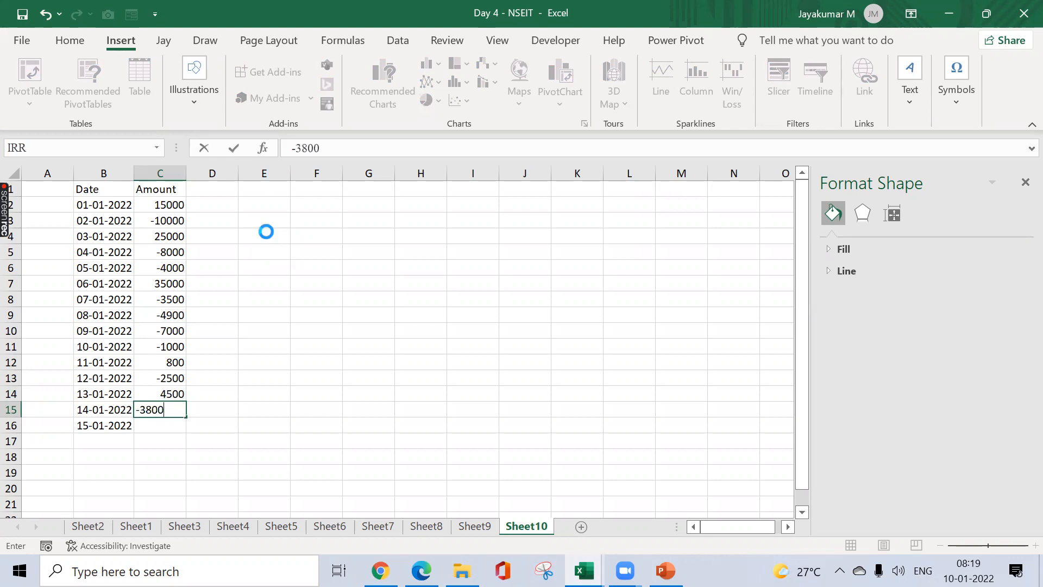
key("Return")
type("-2")
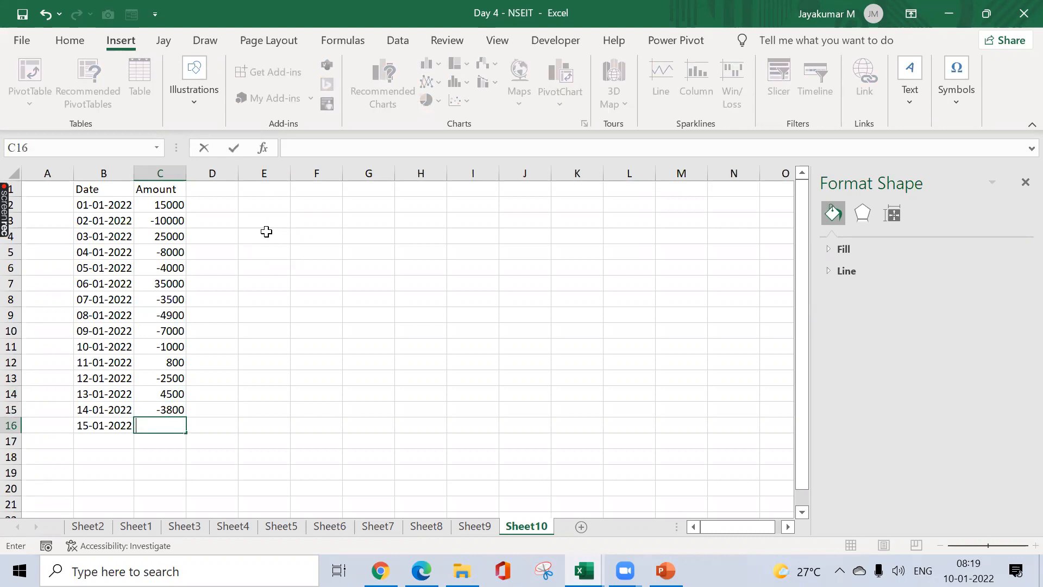
type("50")
key("Return")
- Insert a waterfall chart from the date and amount data in B1:C16 and place it over roughly columns F to M
key("Up")
key("Up")
key("ctrl+Up")
key("Left")
key("ctrl+shift+Down")
key("shift+Right")
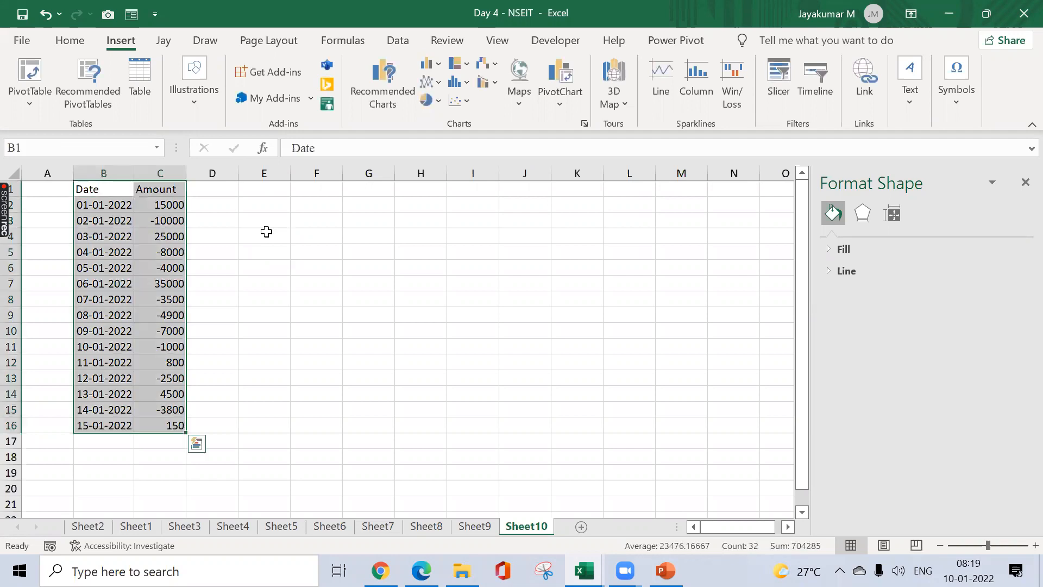
left_click(487, 63)
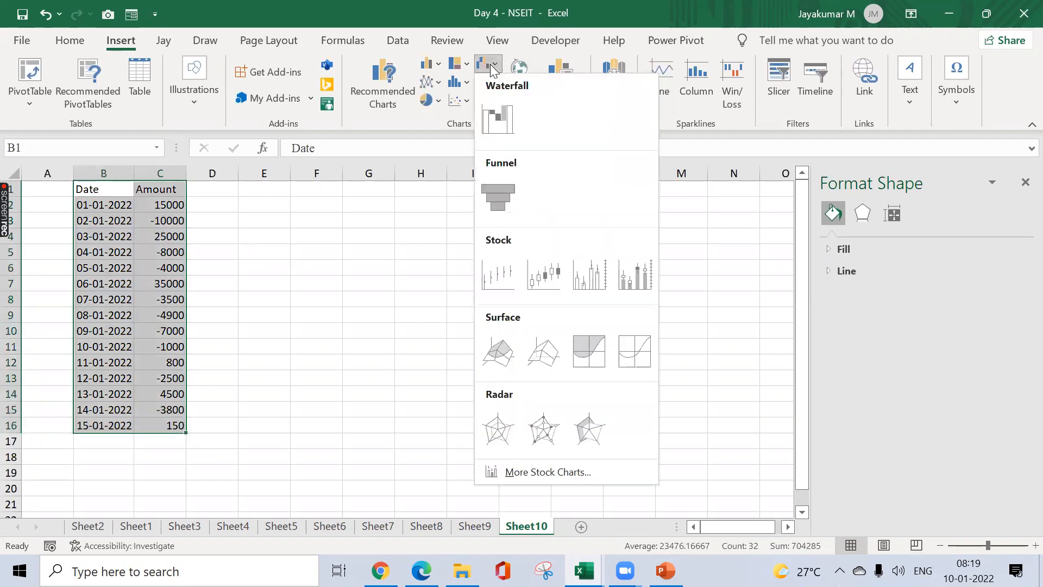
left_click(501, 117)
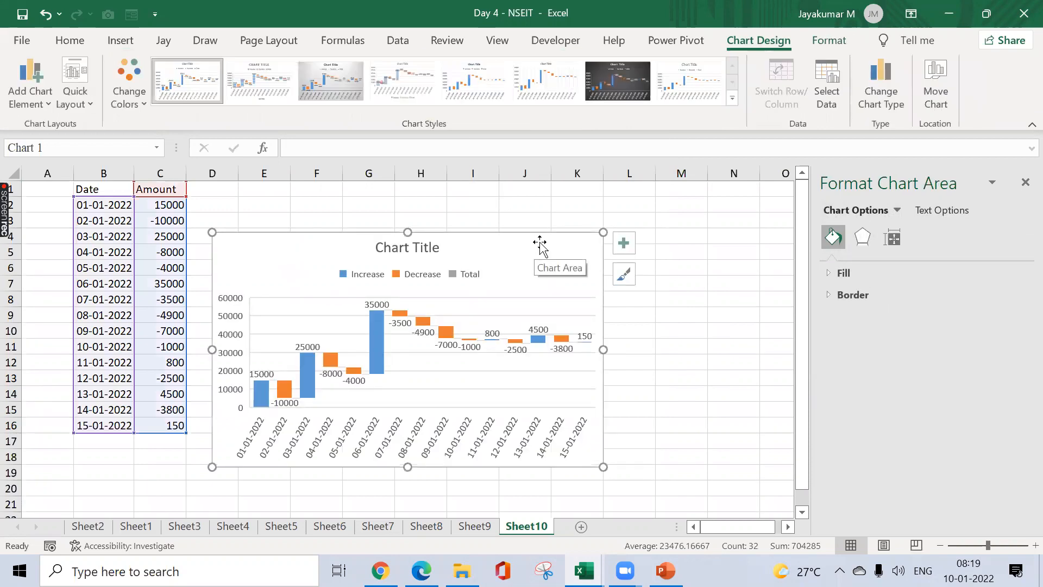
left_click_drag(539, 242, 613, 228)
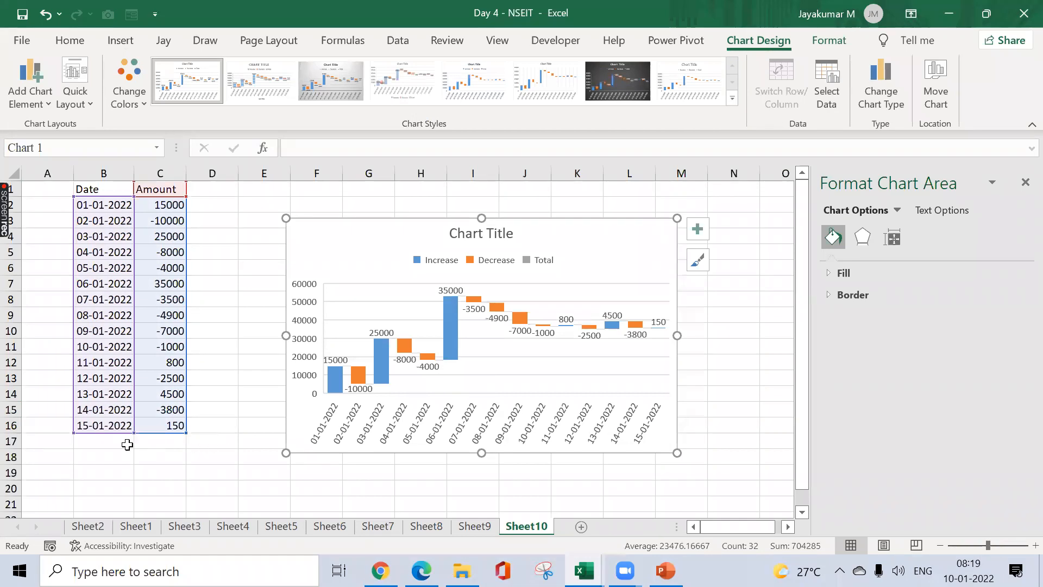
- Add the date 16-01-2022 in B17 by copying down the date above and editing its day
left_click(126, 444)
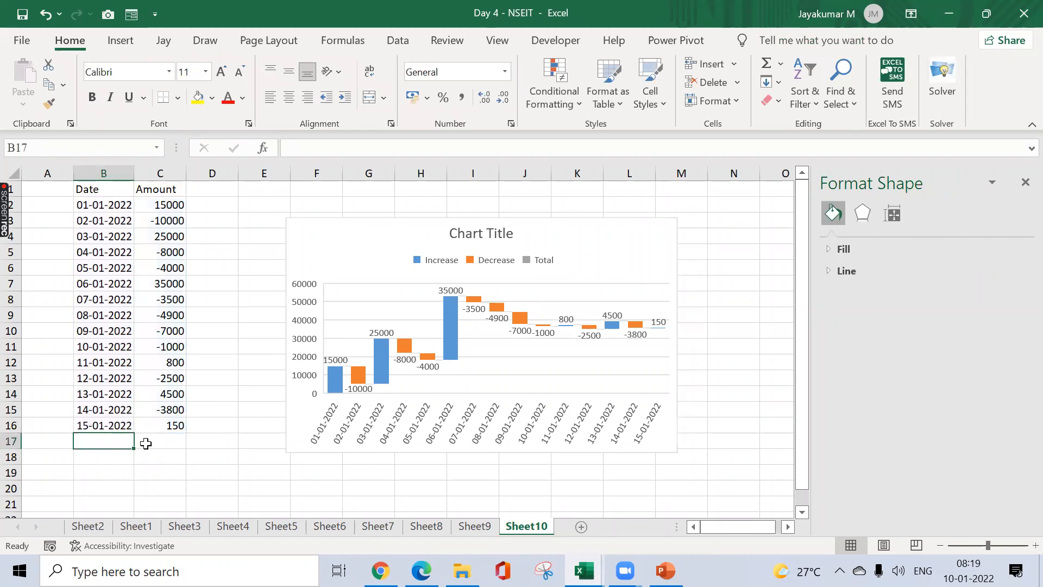
key("ctrl+d")
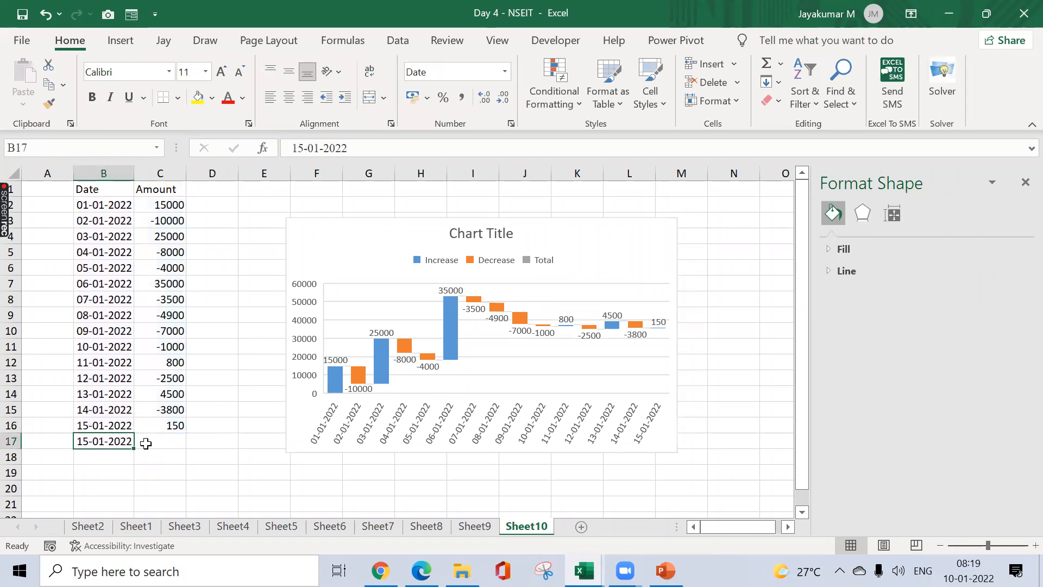
double_click(89, 441)
key("BackSpace")
type("6")
key("Return")
- Total the amounts in C17 with the formula =SUM(C2:C16)
key("Up")
key("Right")
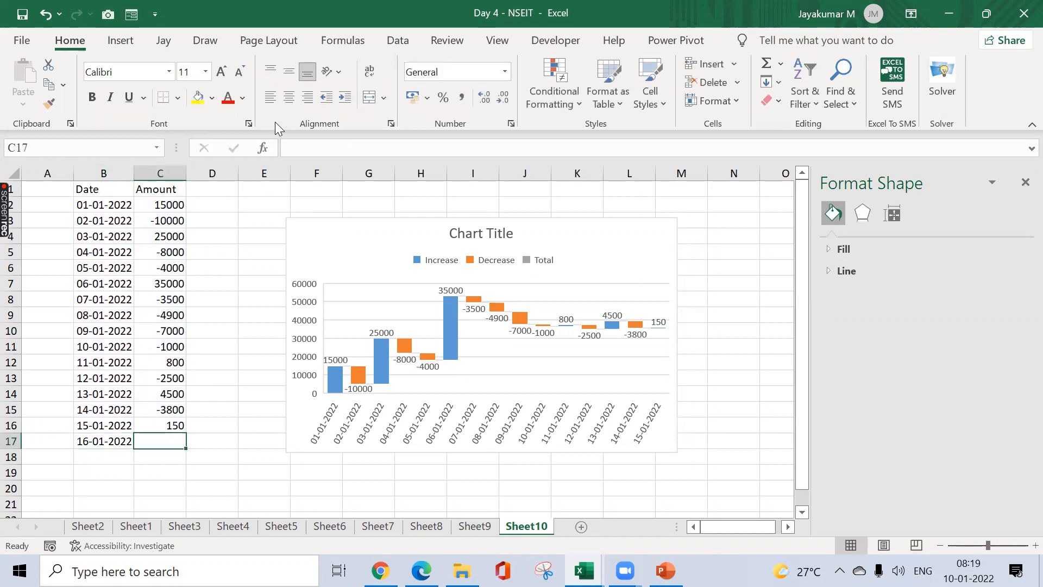
key("alt+equal")
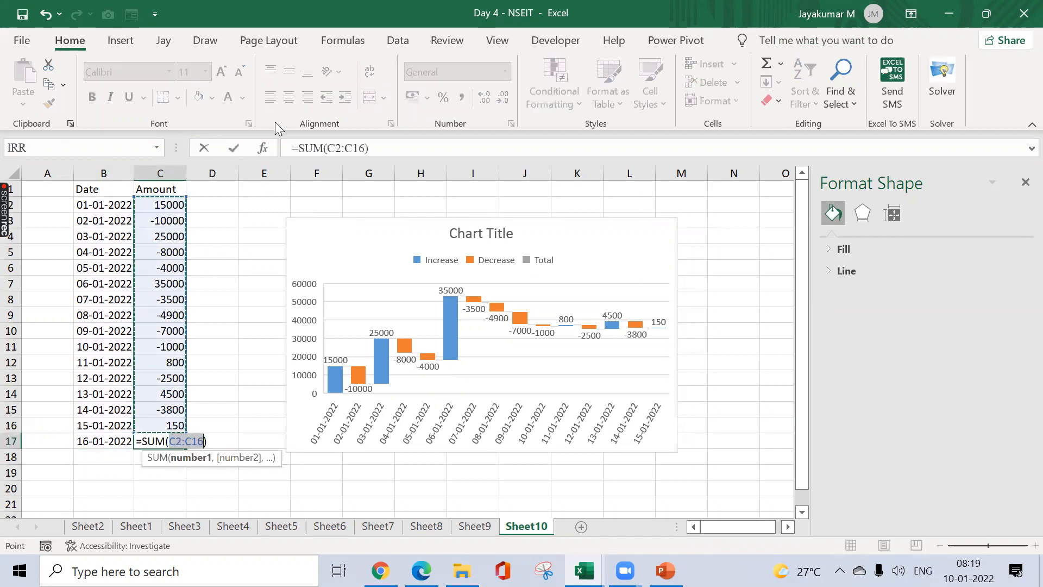
key("Return")
key("Up")
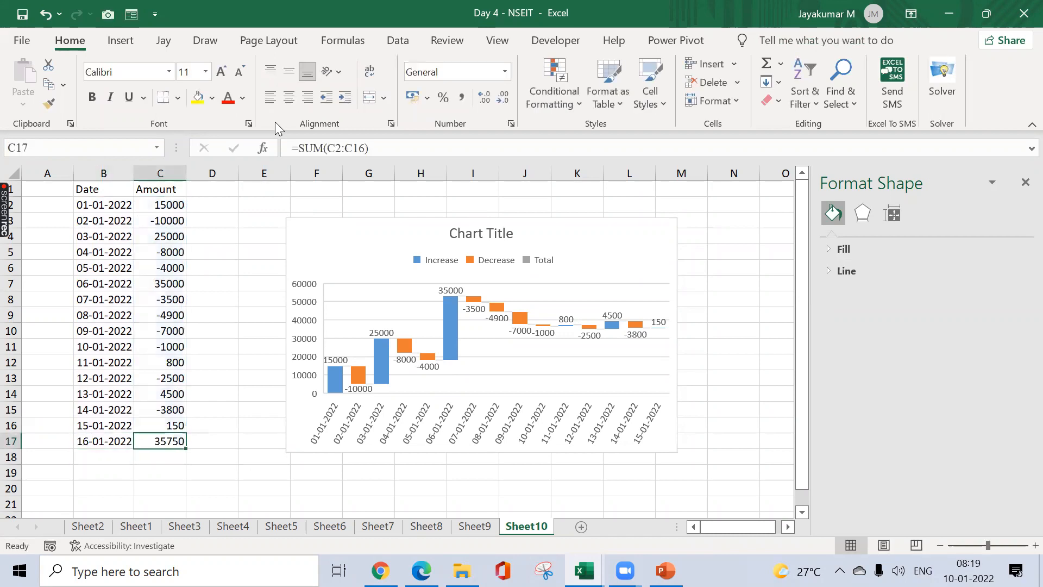
- Try extending the waterfall chart's data range to row 17, and undo that change together with the SUM formula in C17
left_click(606, 223)
mouse_move(185, 437)
left_mouse_down()
mouse_move(184, 458)
mouse_move(179, 436)
left_mouse_up()
key("ctrl+z")
key("ctrl+z")
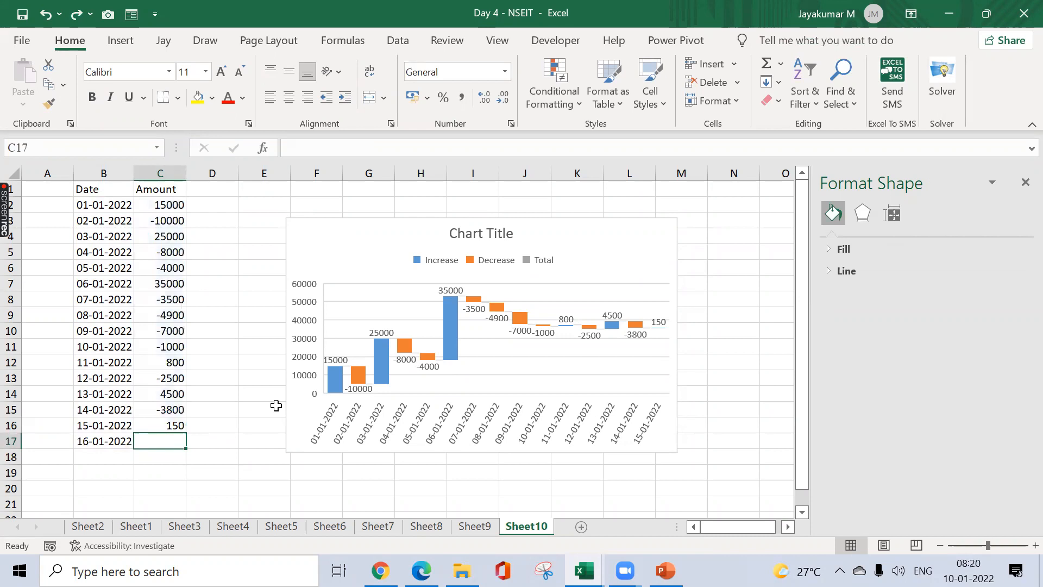
- Undo the last date entry in B17 and total the amounts above in cell C17 with AutoSum
key("ctrl+z")
left_click(163, 447)
key("alt+equal")
key("Return")
key("Up")
- Extend the waterfall chart's data range down to row 17 so it includes the total
left_click(627, 239)
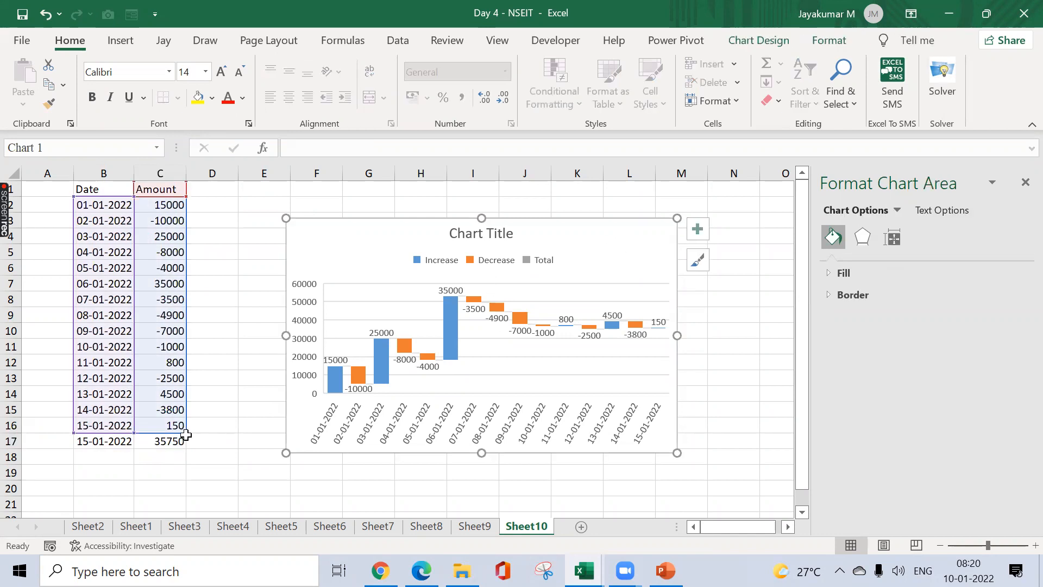
left_click_drag(185, 435, 186, 443)
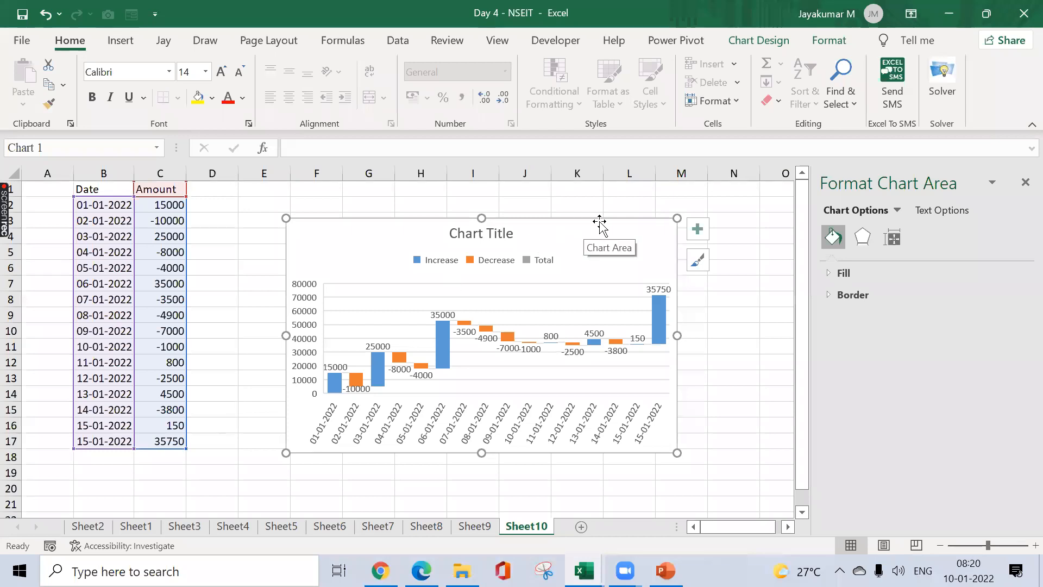
left_click(745, 332)
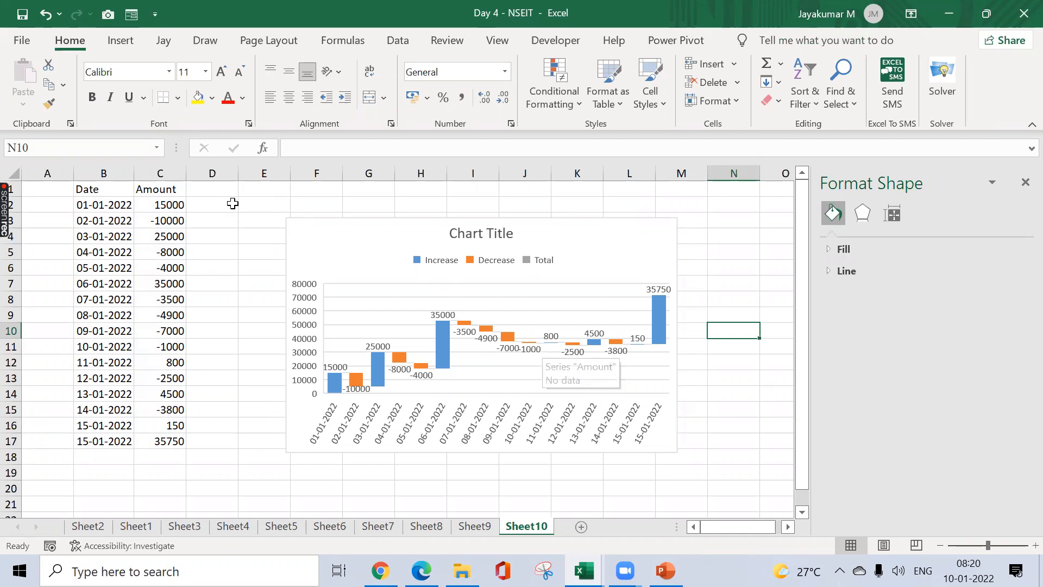
- Set the amount for 06-01-2022 to 5000 and the amount for 10-01-2022 to 50000
left_click(192, 205)
left_click(170, 204)
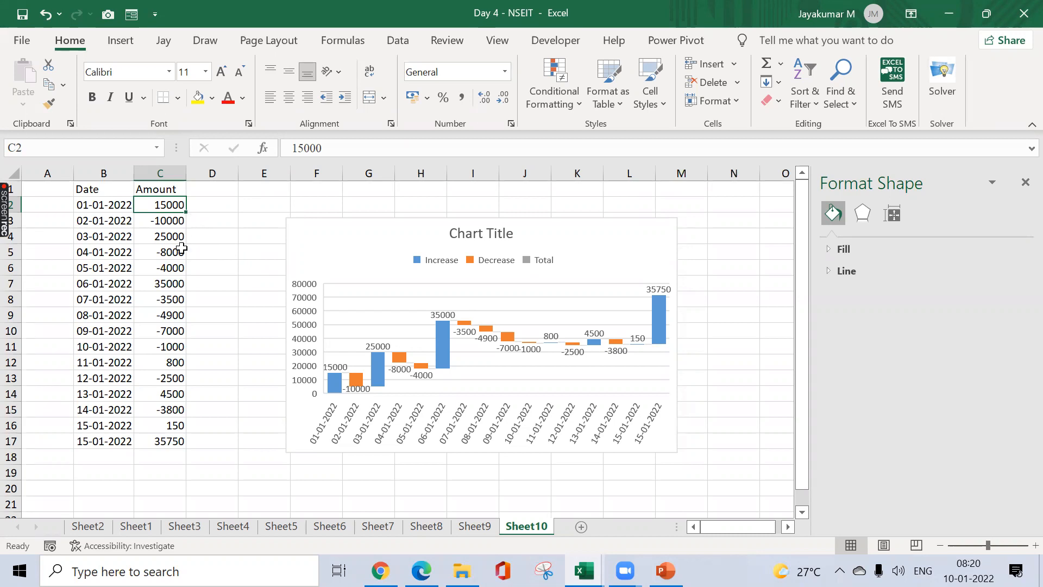
left_click(170, 280)
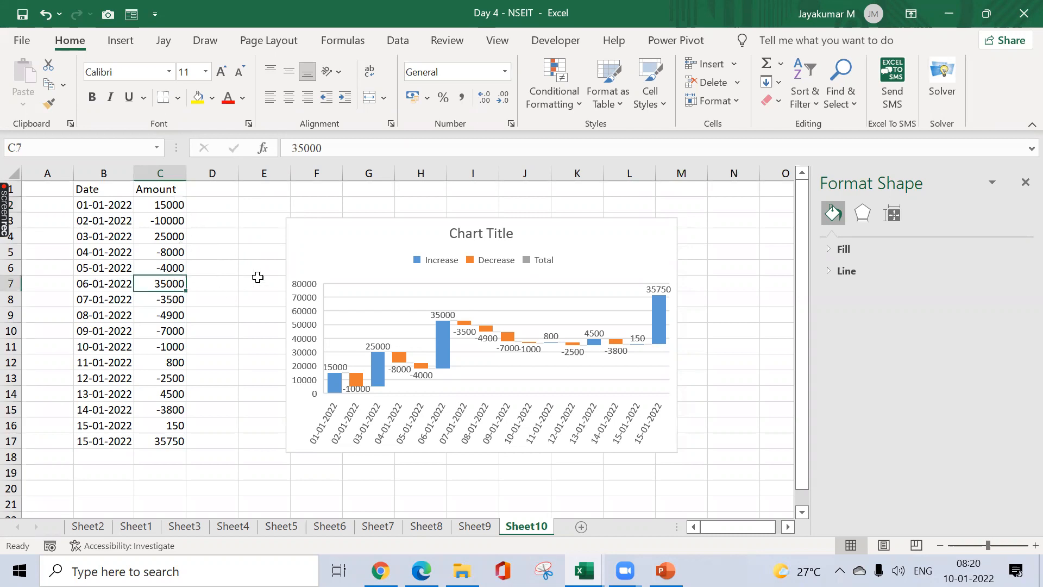
type("50")
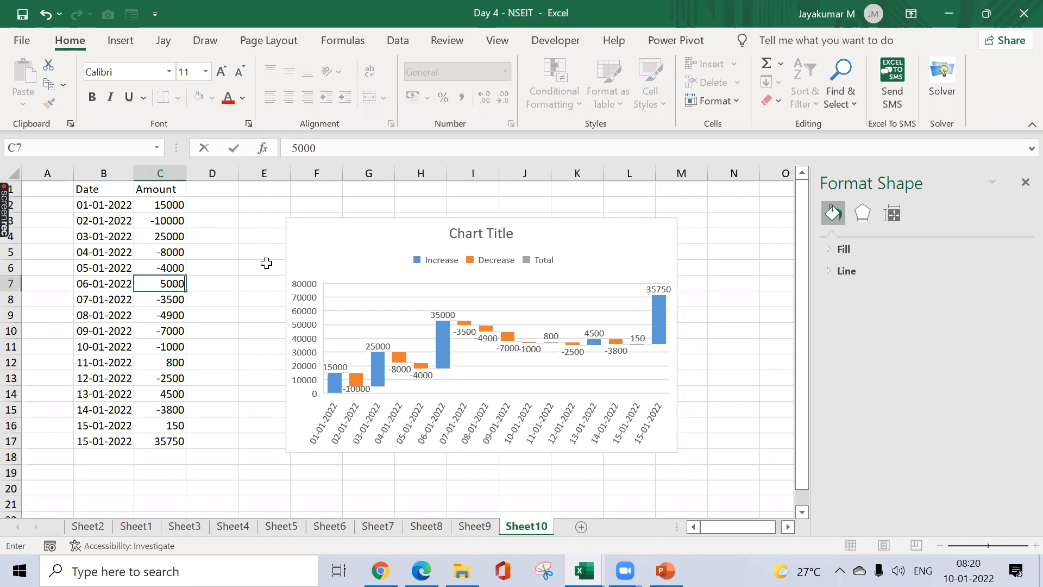
key("Return")
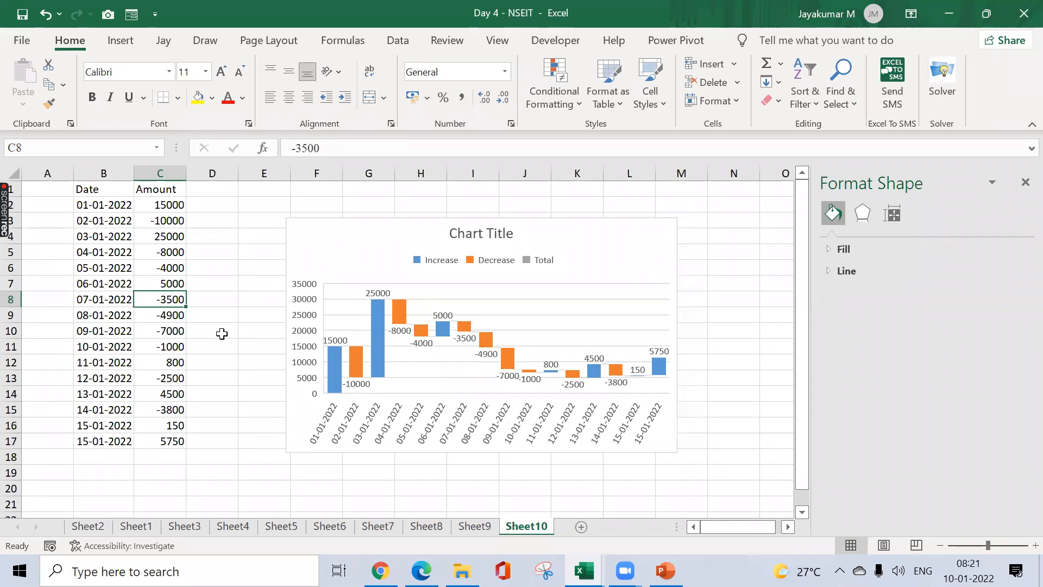
left_click(176, 342)
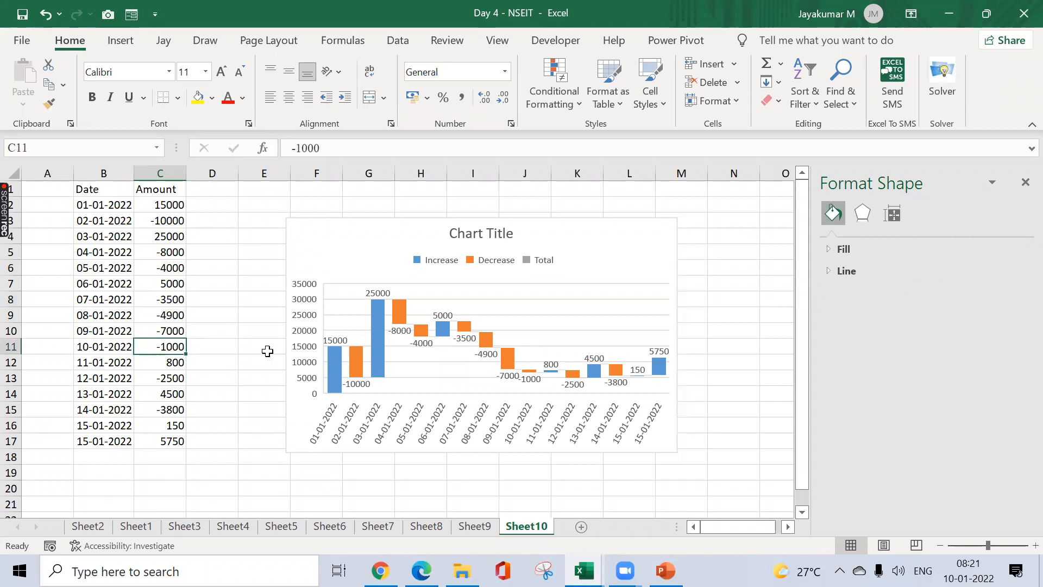
type("50000")
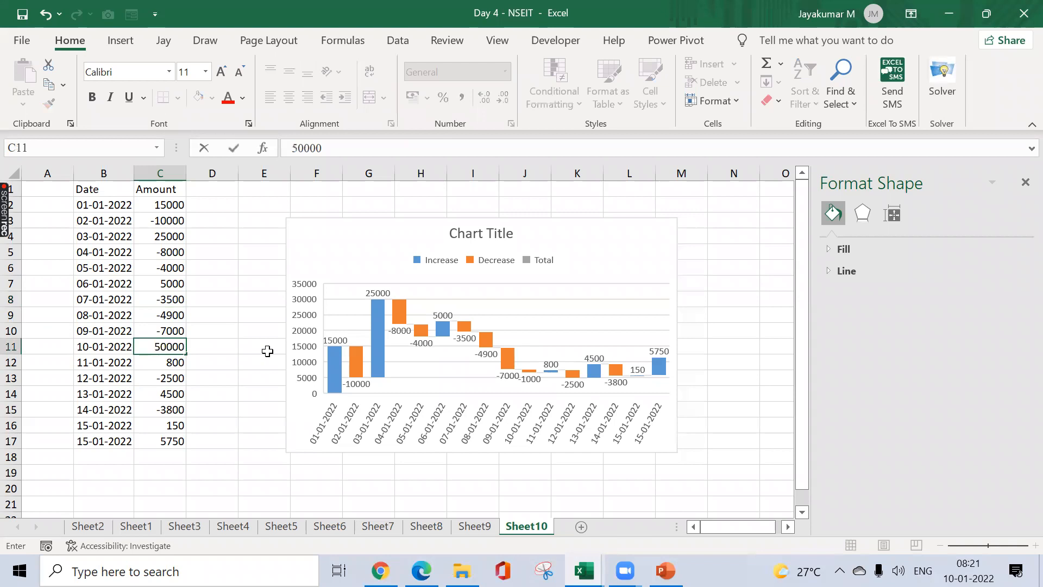
key("Return")
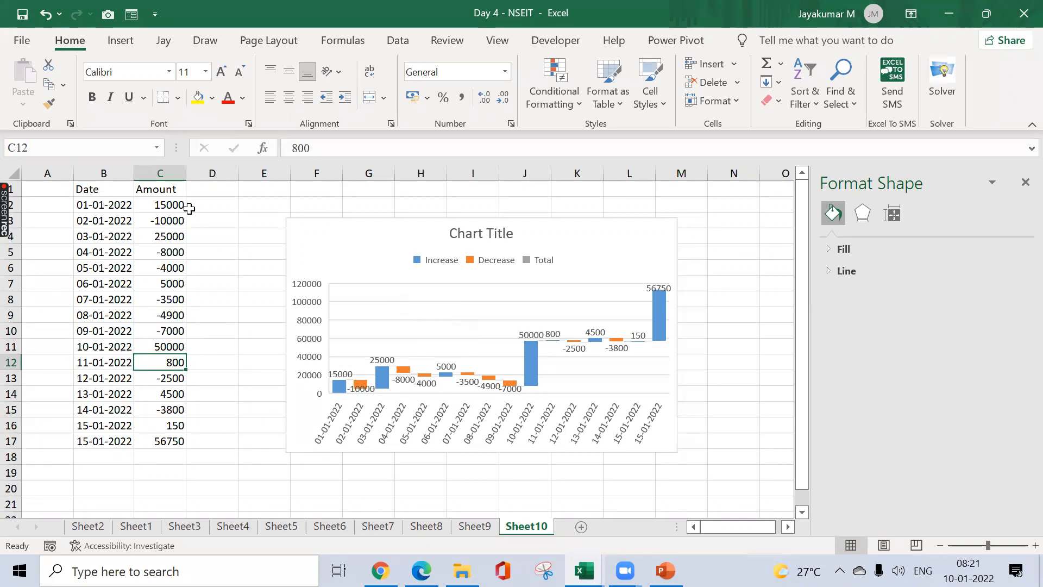
- Insert a clustered column chart of B1:C17 to compare with the waterfall chart, and delete it again
left_click(108, 188)
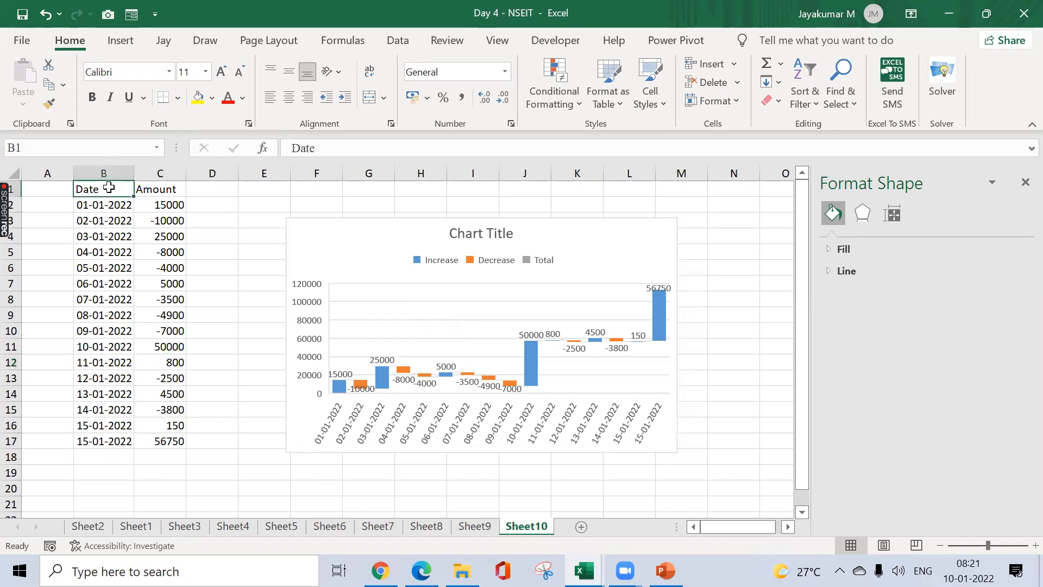
key("ctrl+shift+Down")
key("shift+Right")
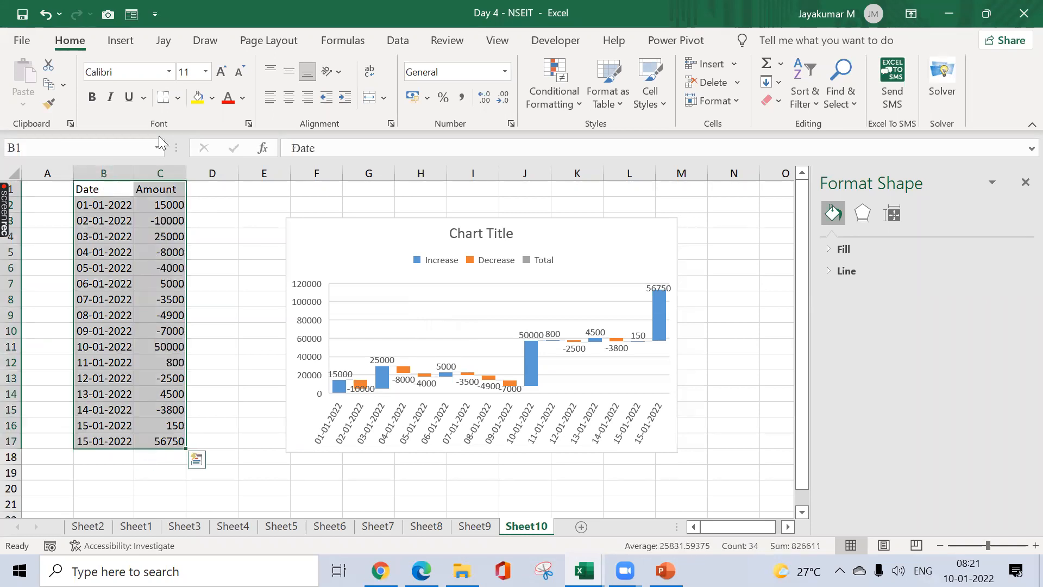
left_click(121, 40)
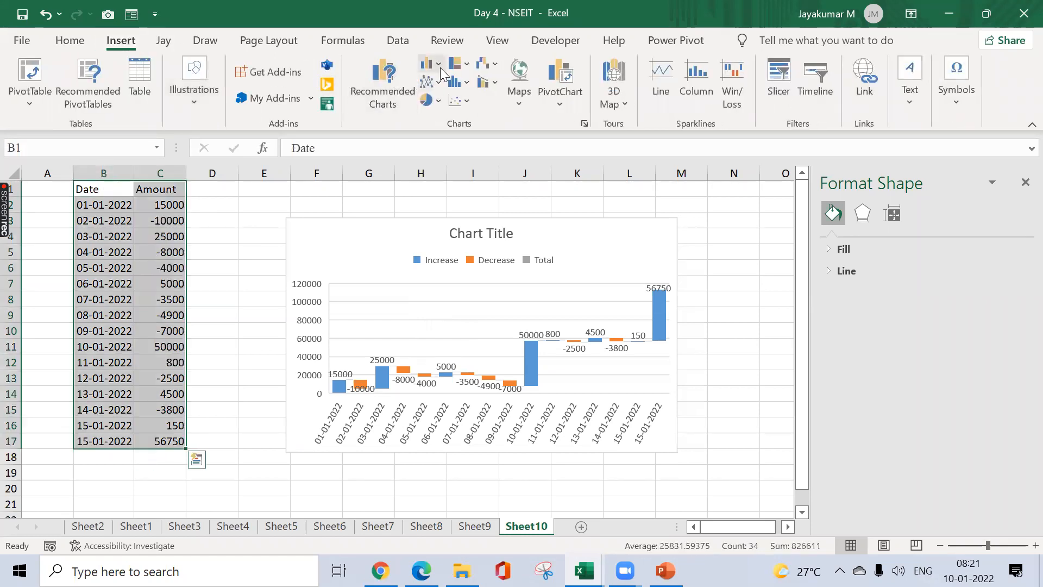
left_click(432, 64)
left_click(447, 130)
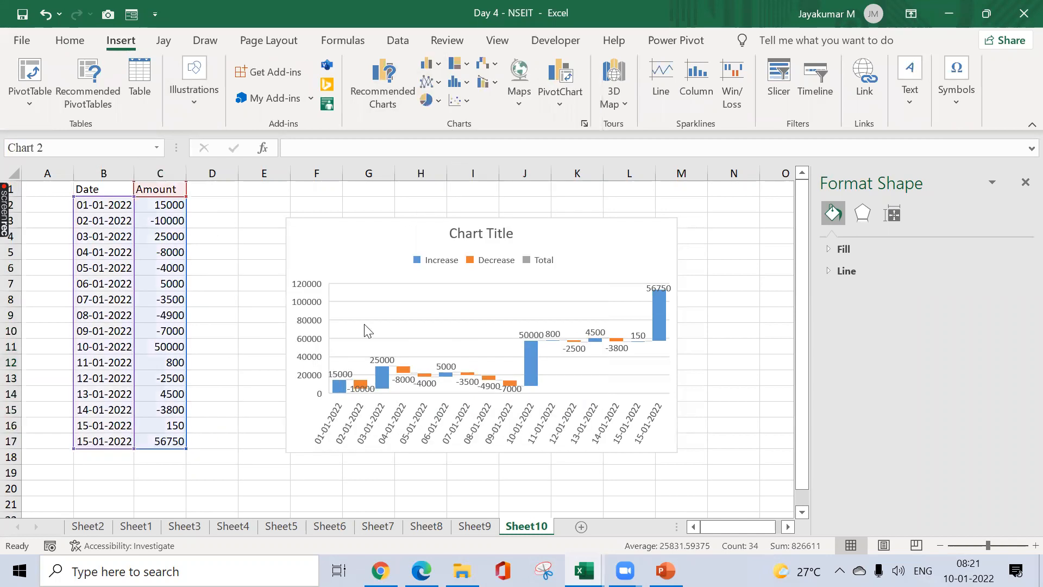
left_click_drag(354, 240, 324, 202)
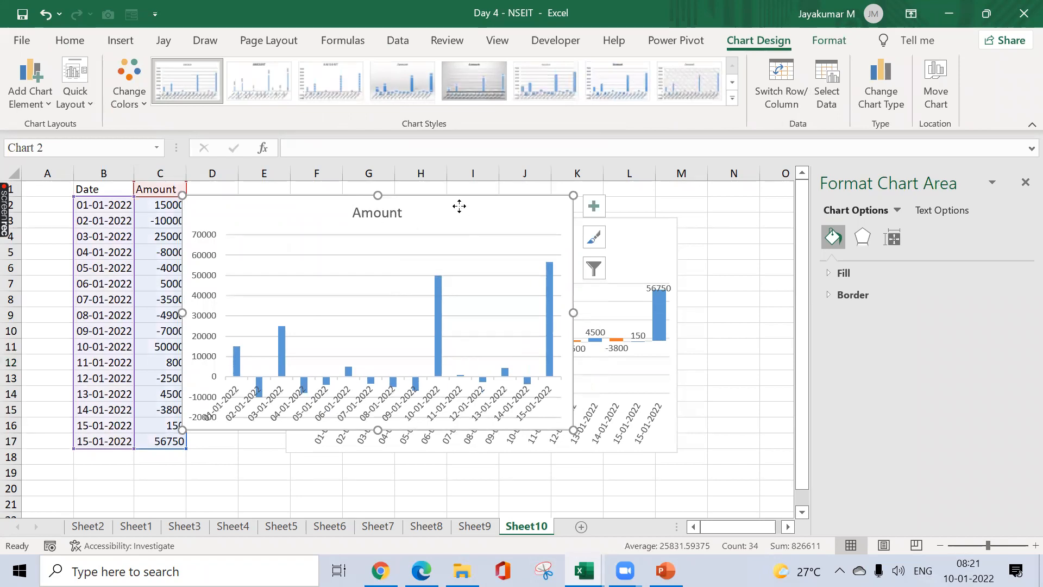
key("Delete")
key("Delete")
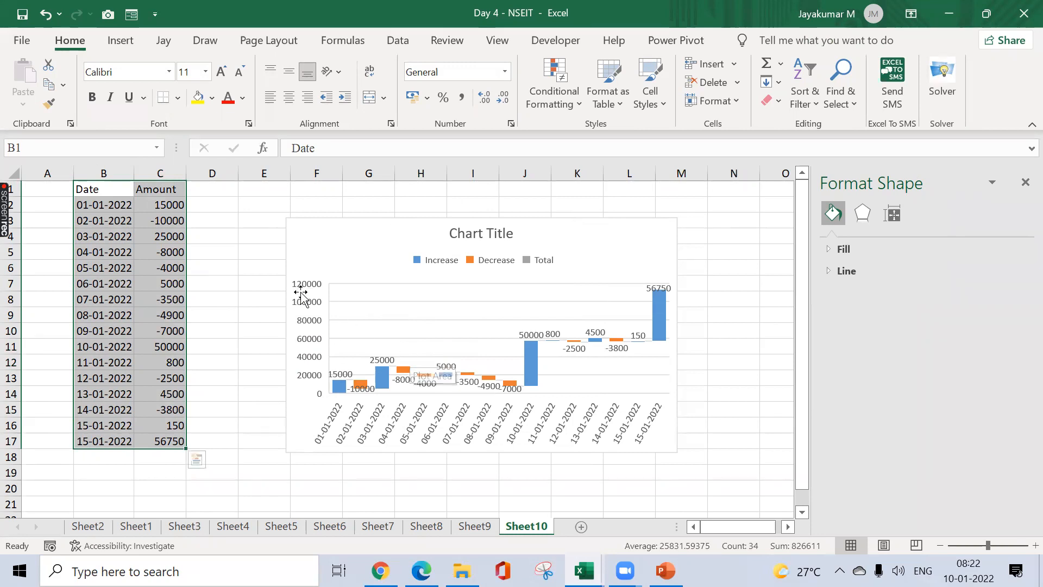
- Move the waterfall chart farther from the data and fill the date series from B17 down to 21-04-2022 in B113
left_click_drag(400, 226, 465, 206)
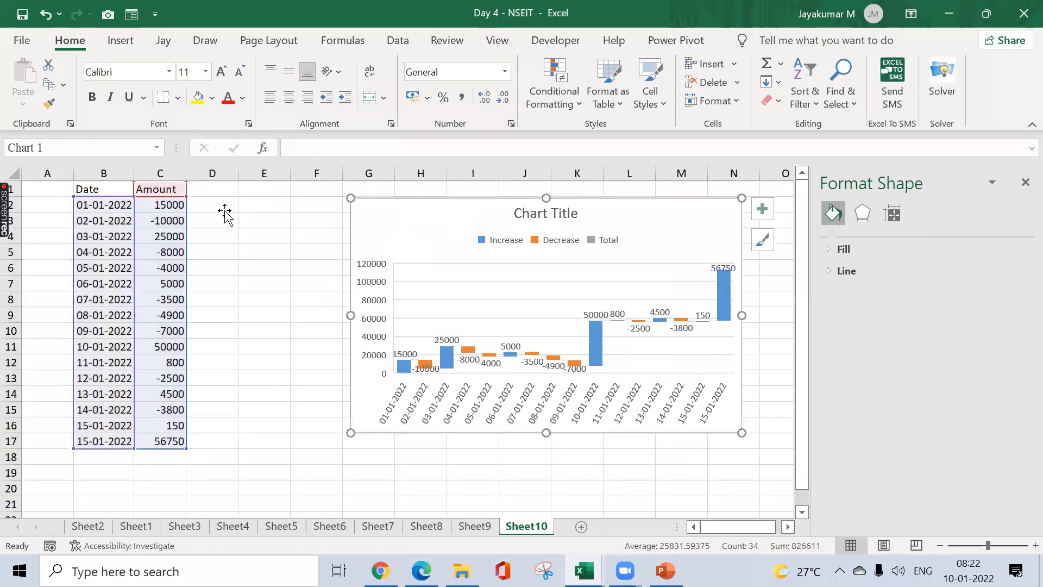
left_click(103, 204)
key("ctrl+Down")
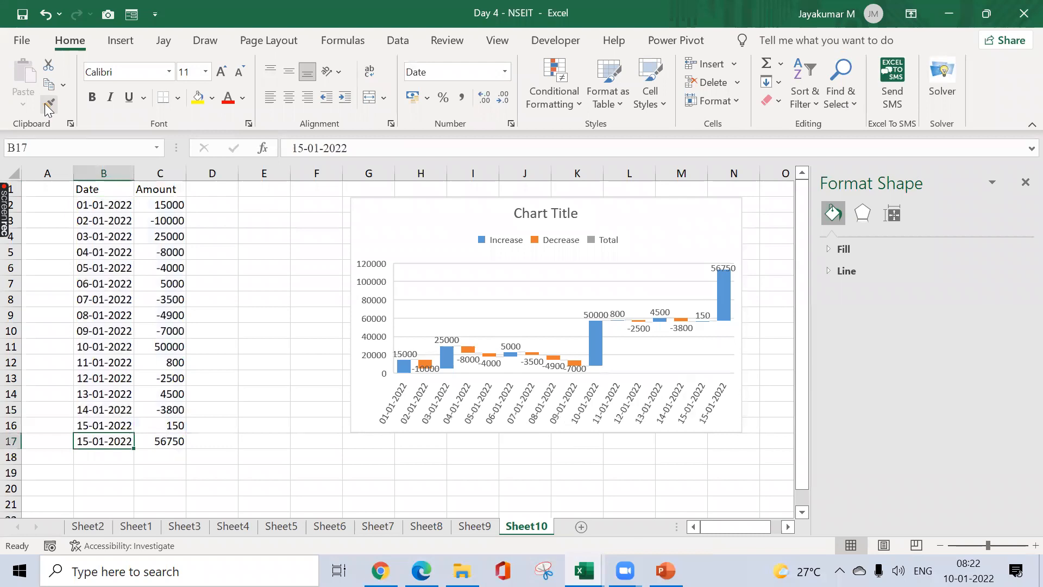
left_click_drag(134, 452, 140, 521)
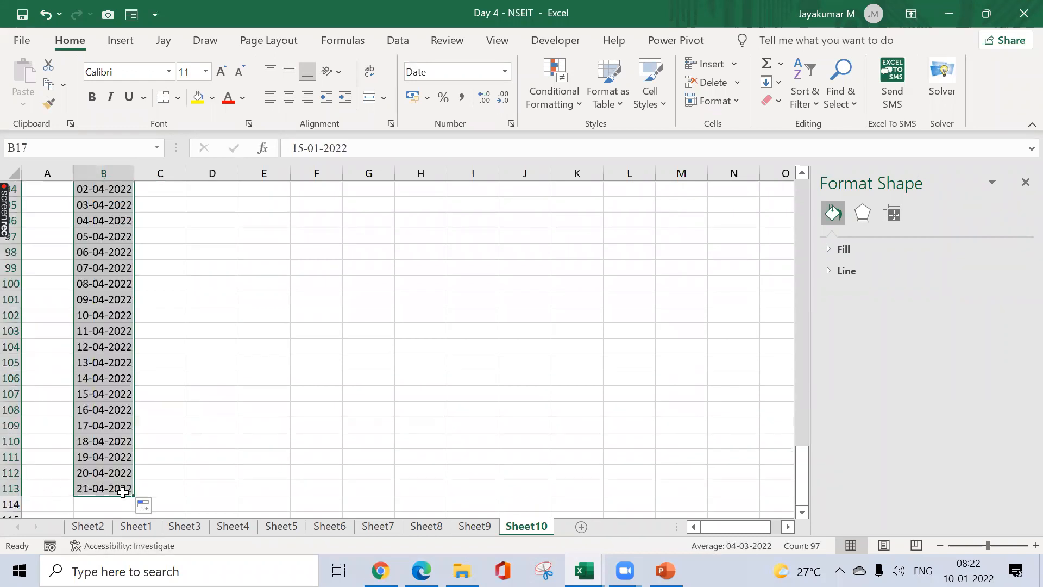
- Set the first amount, in cell C2, to 50000
left_click(119, 486)
key("ctrl+Up")
key("Down")
key("Right")
type("=ra")
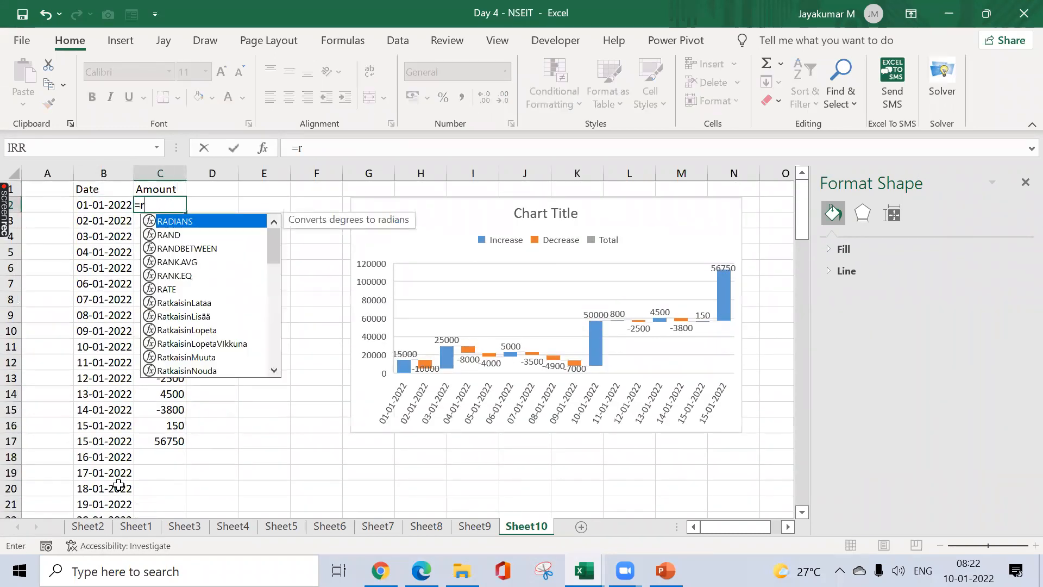
key("Escape")
key("Escape")
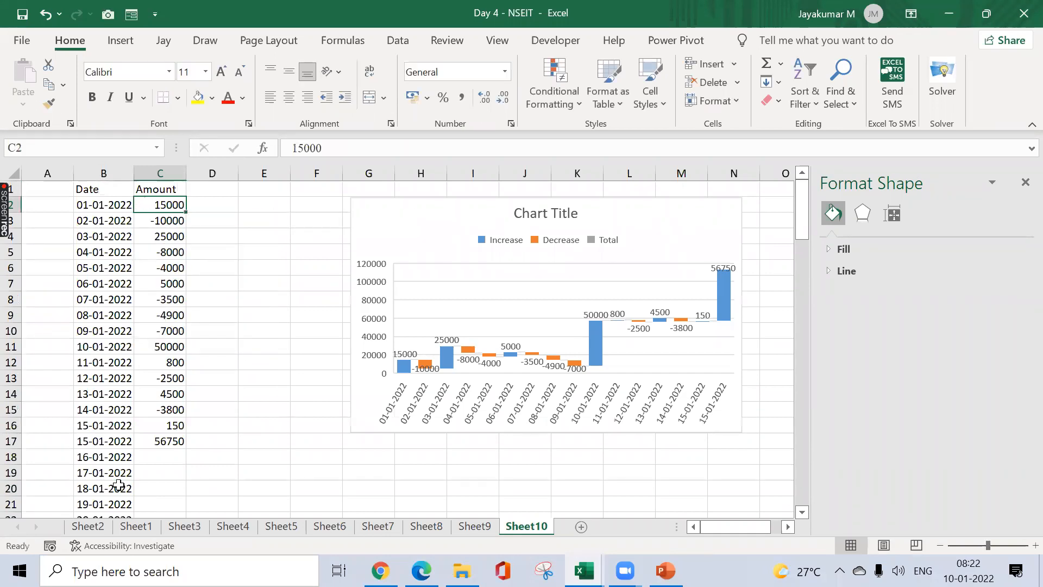
type("50000")
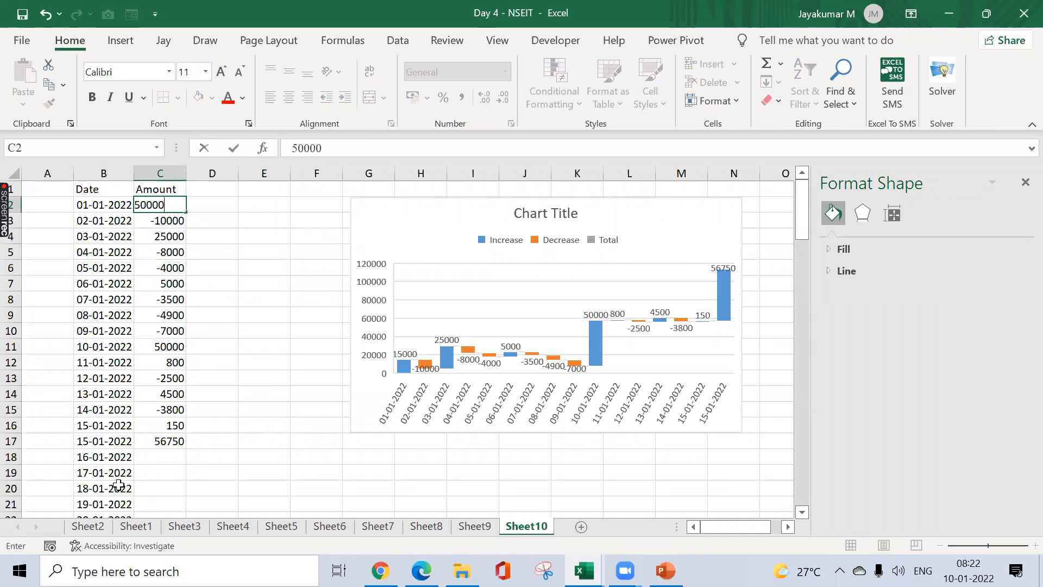
key("Return")
- Enter the formula =RANDBETWEEN(-20000,25000) in cell C3
type("=rand")
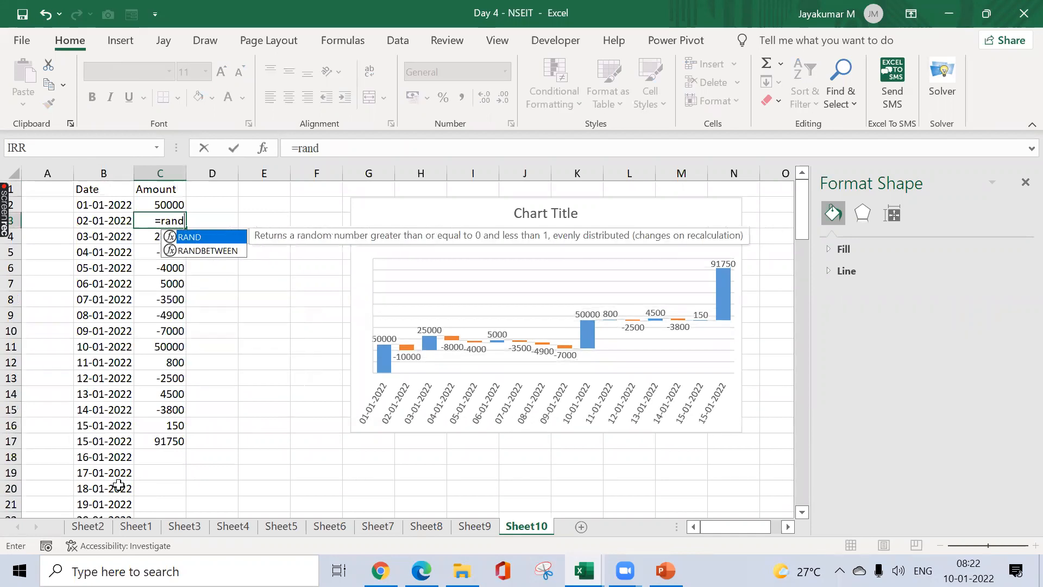
key("Down")
key("Tab")
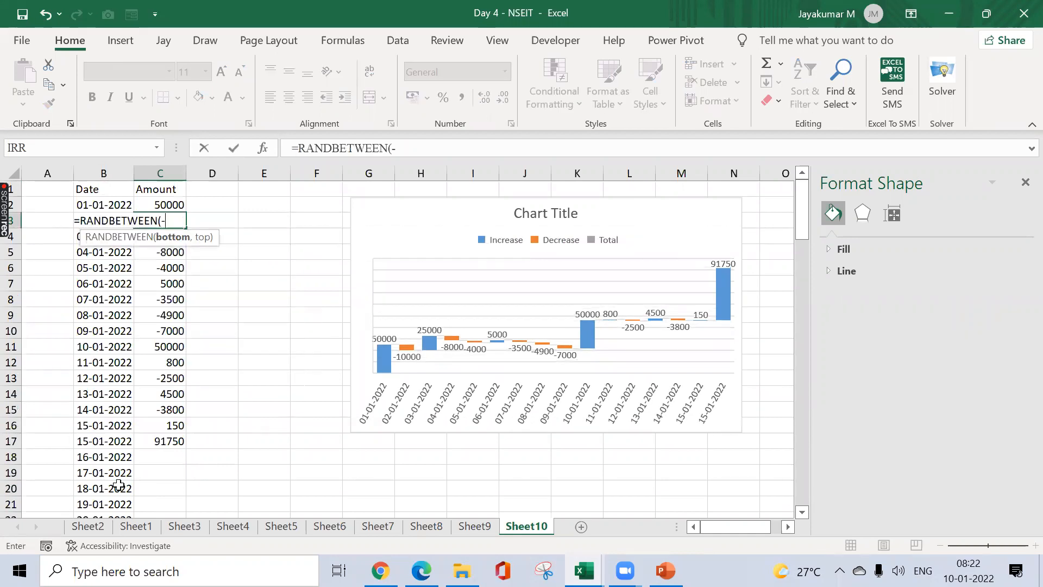
type("-100")
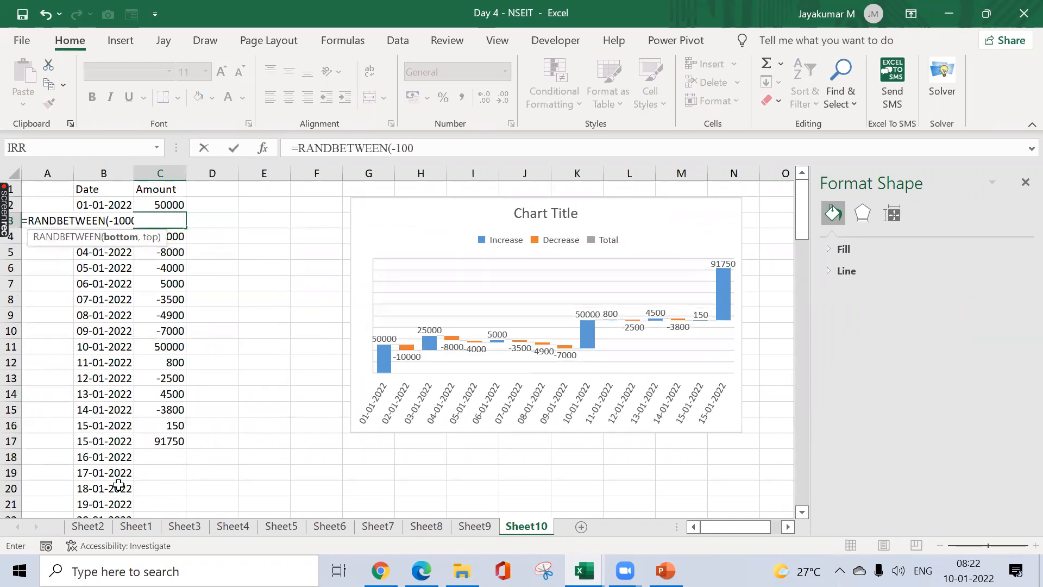
key("BackSpace")
key("BackSpace")
key("BackSpace")
type("000,25000)")
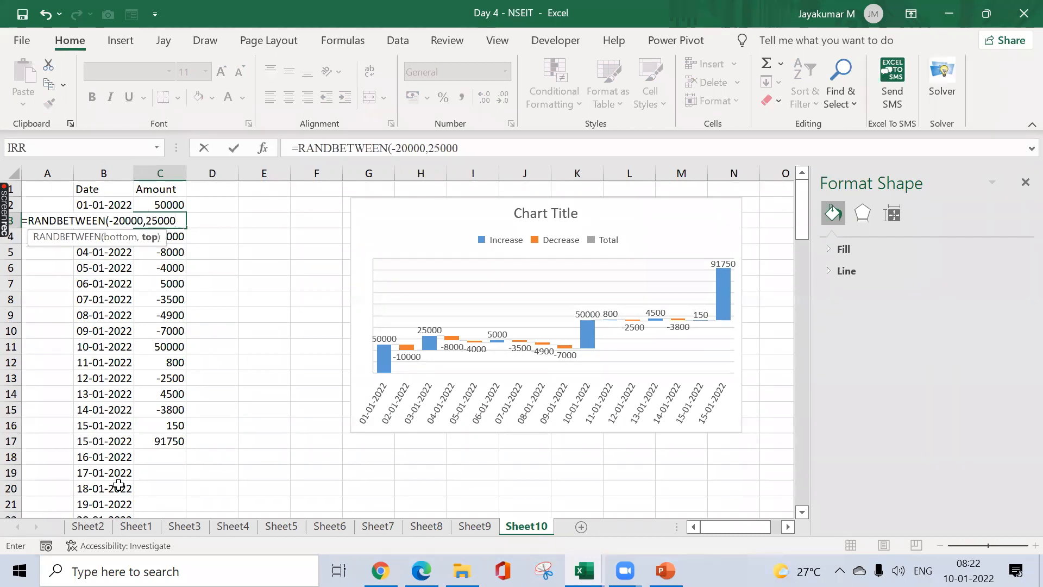
key("ctrl+Return")
- Copy the random-number formula from C3 down the Amount column to the last date in row 113
key("ctrl+c")
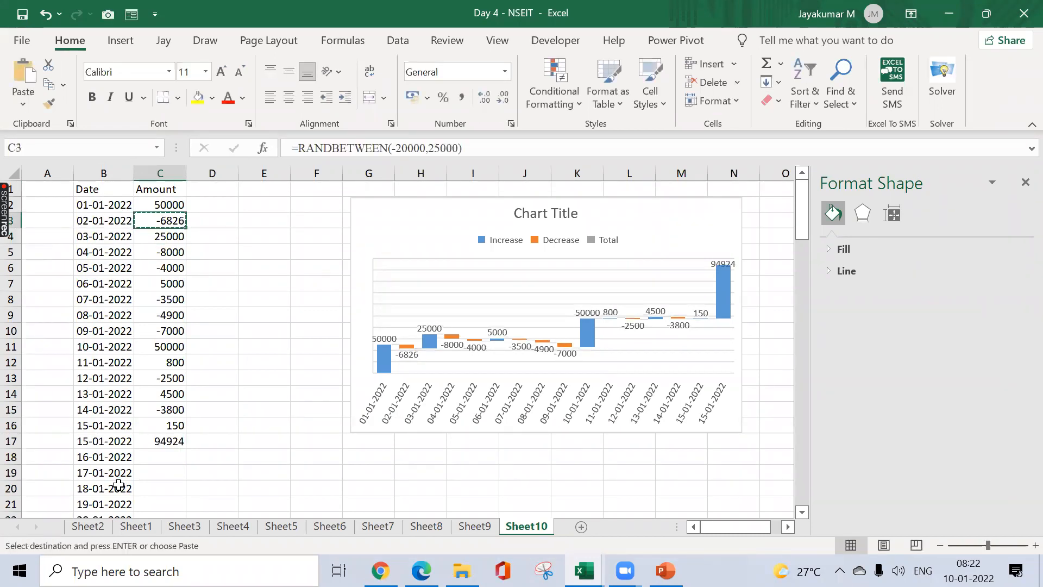
key("Left")
key("ctrl+Down")
key("Right")
key("ctrl+shift+Up")
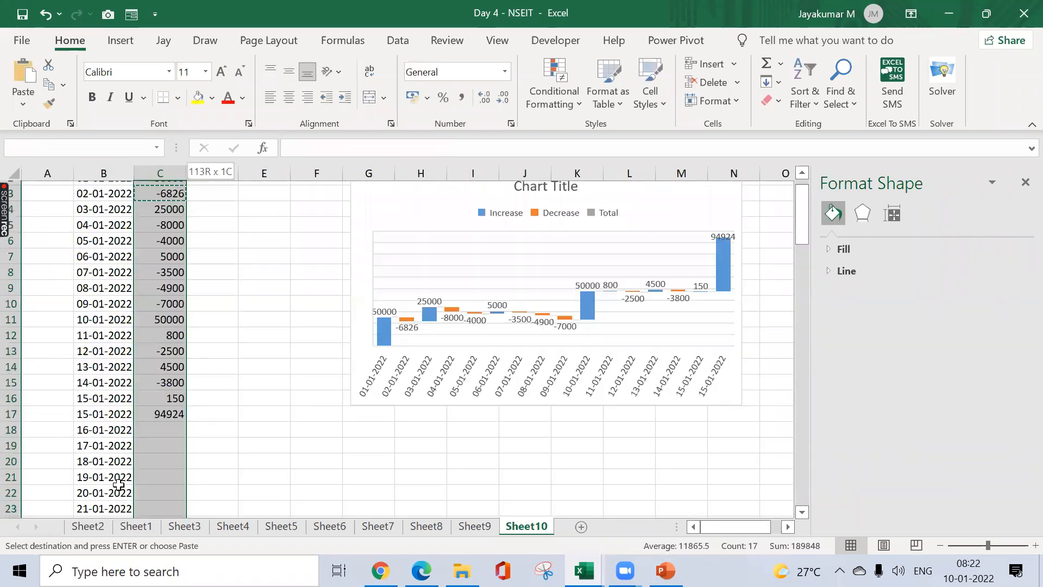
key("Return")
- Convert the Date and Amount table B1:C113 to fixed values by pasting it over itself as Values
key("ctrl+Up")
key("Left")
key("shift+Right")
key("ctrl+shift+Down")
key("ctrl+c")
key("ctrl+alt+v")
key("v")
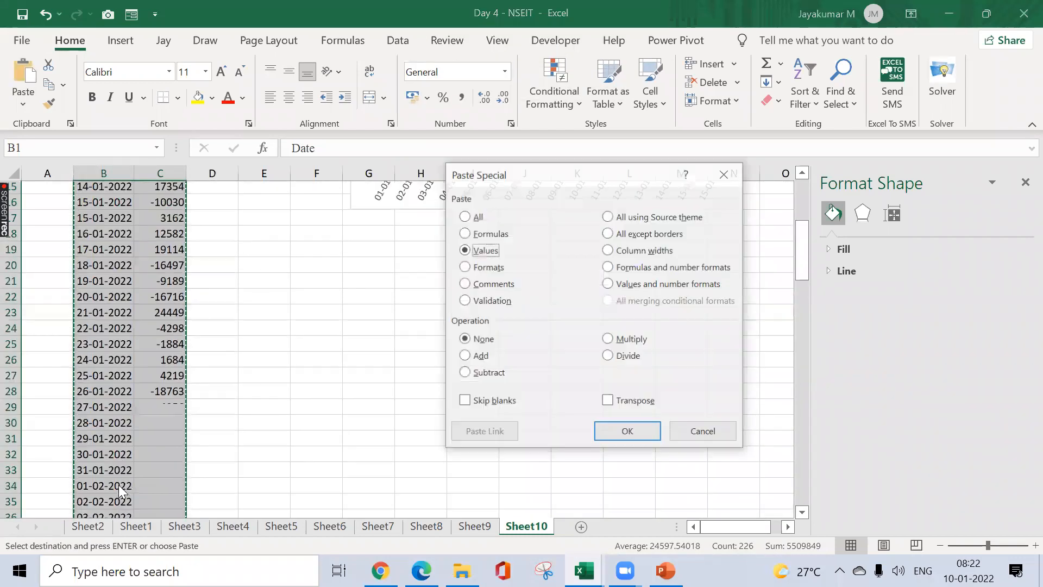
key("Return")
key("Escape")
key("Right")
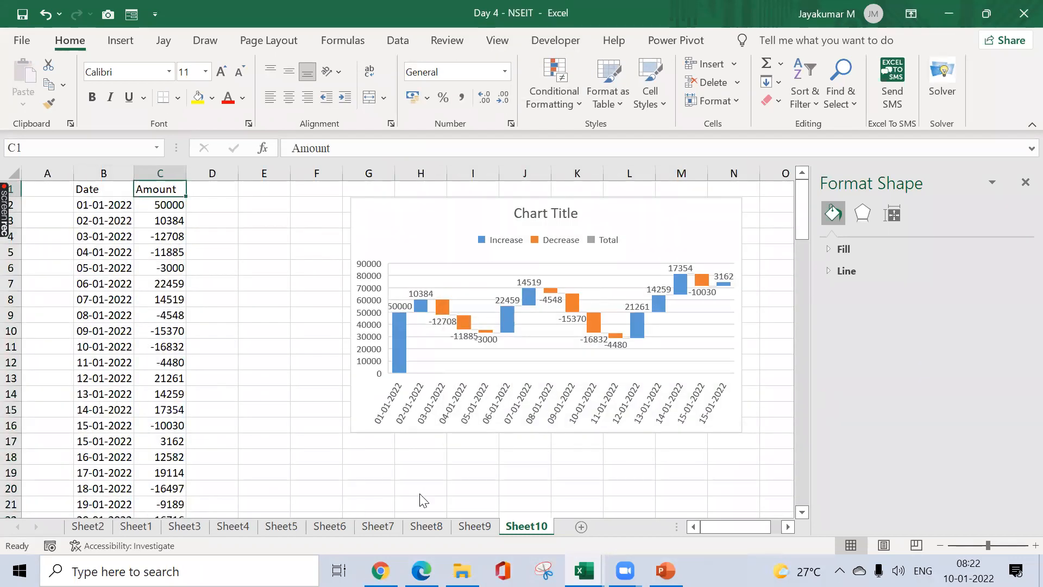
- Extend the waterfall chart's data range down to row 113, covering all dates through 21-04-2022
left_click(445, 231)
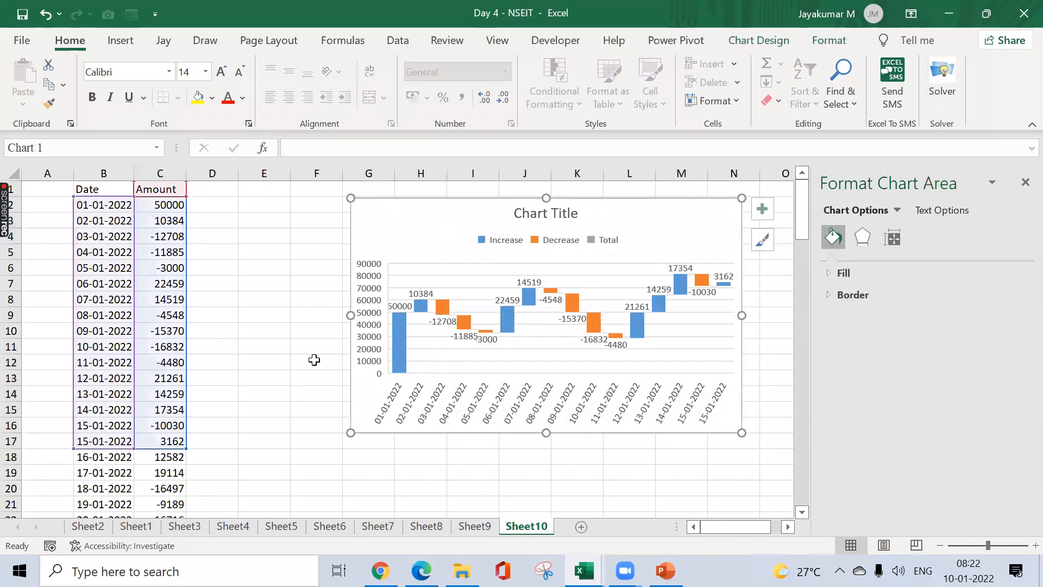
left_click_drag(184, 448, 172, 287)
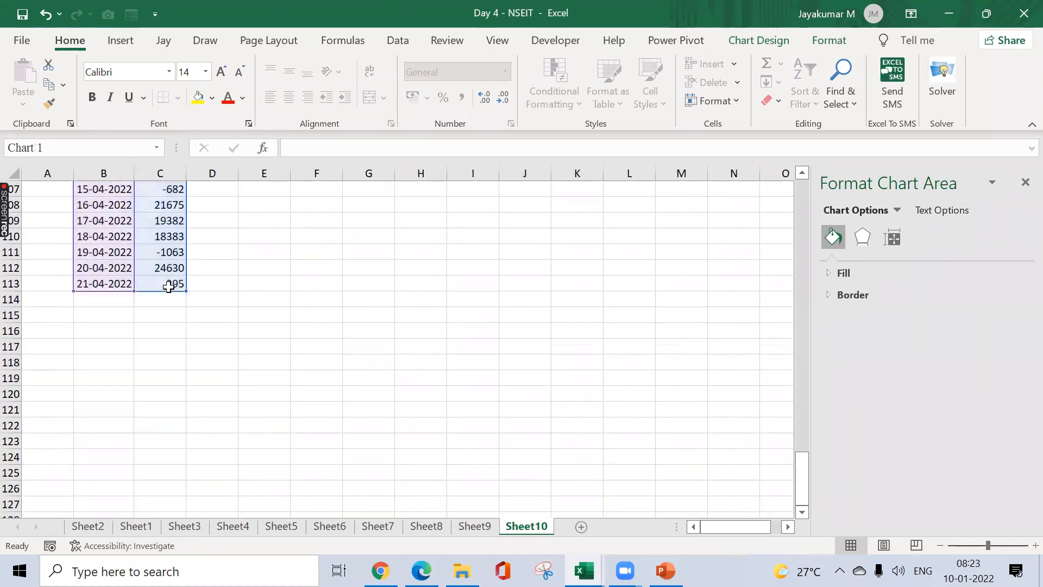
left_click(344, 216)
left_click_drag(803, 465, 812, 184)
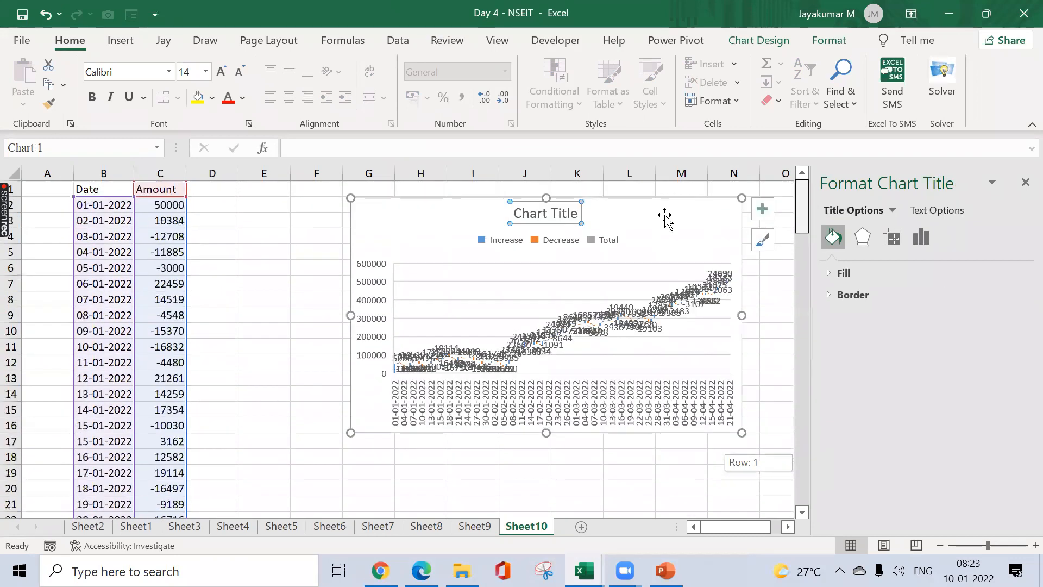
- Move the waterfall chart to start in column F and widen it to reach column N
left_click_drag(424, 214, 346, 214)
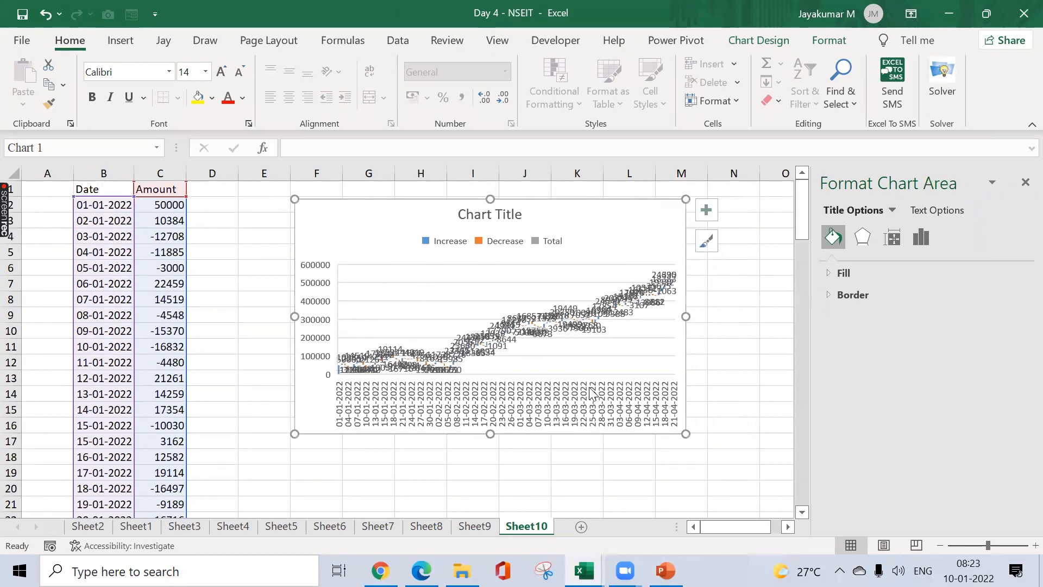
left_click_drag(686, 434, 746, 438)
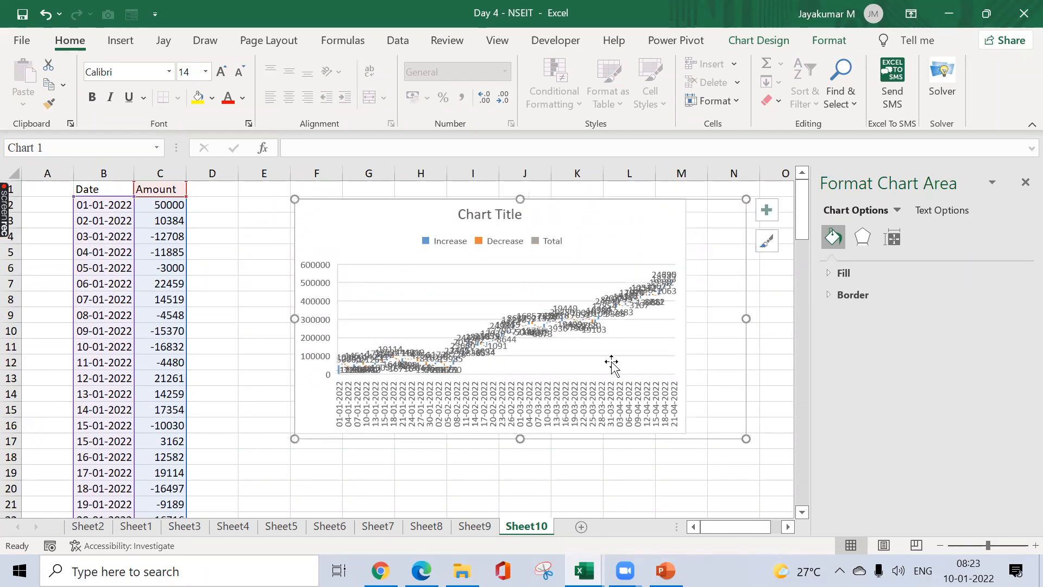
- Delete the data labels from the waterfall chart
right_click(508, 357)
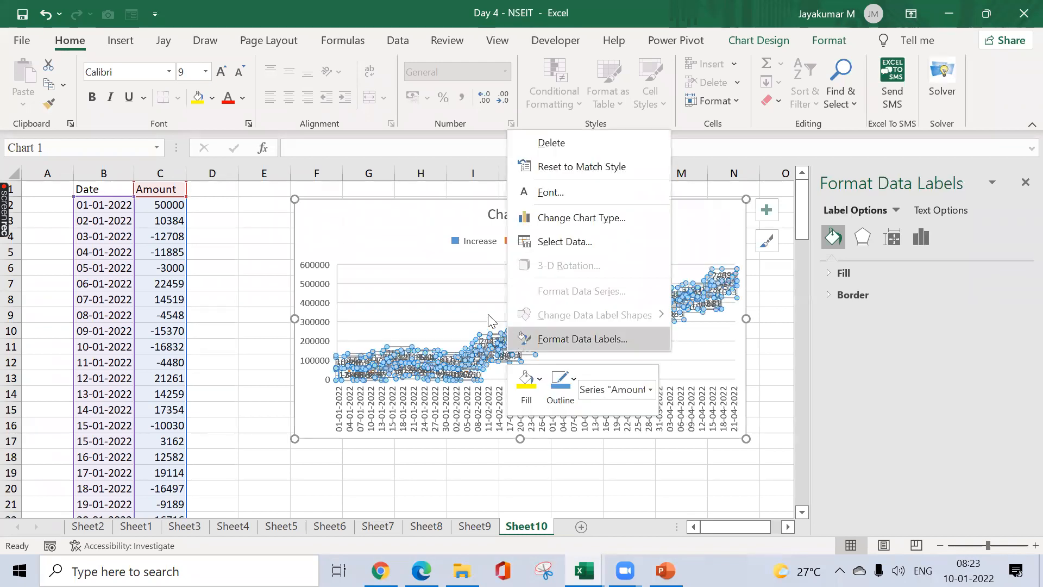
key("Escape")
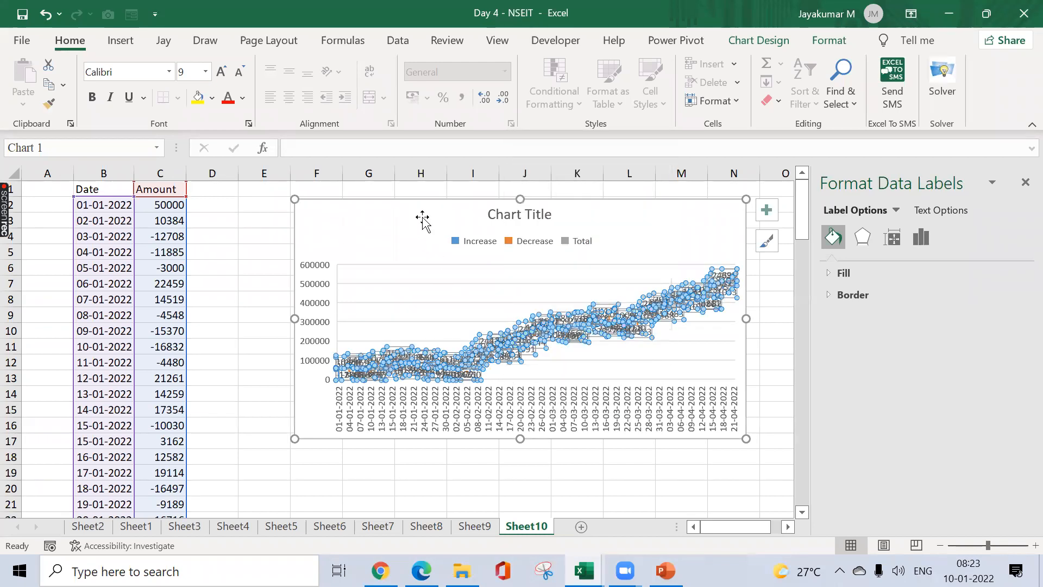
mouse_move(398, 355)
key("Delete")
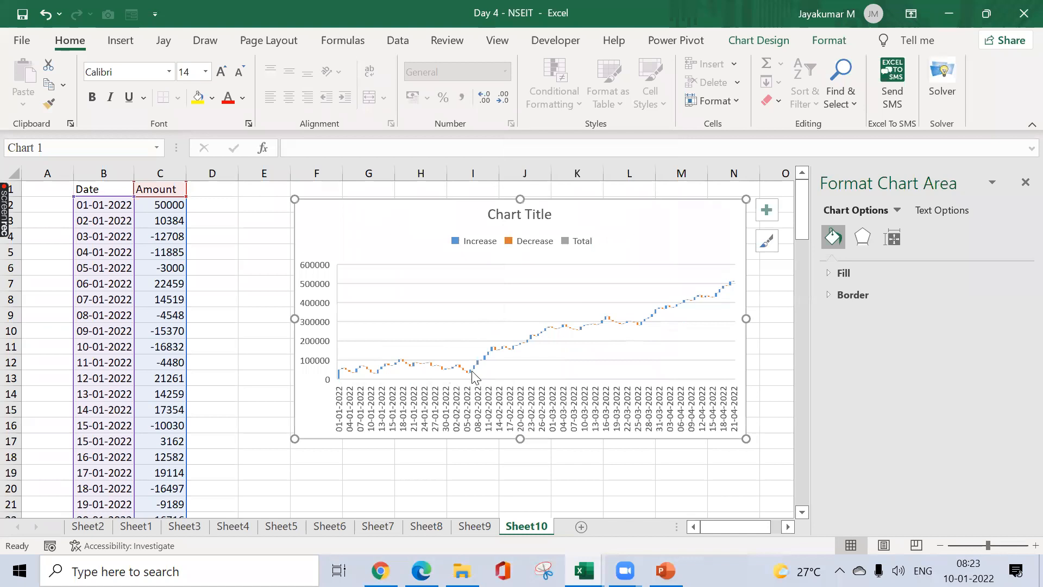
mouse_move(473, 374)
mouse_move(735, 282)
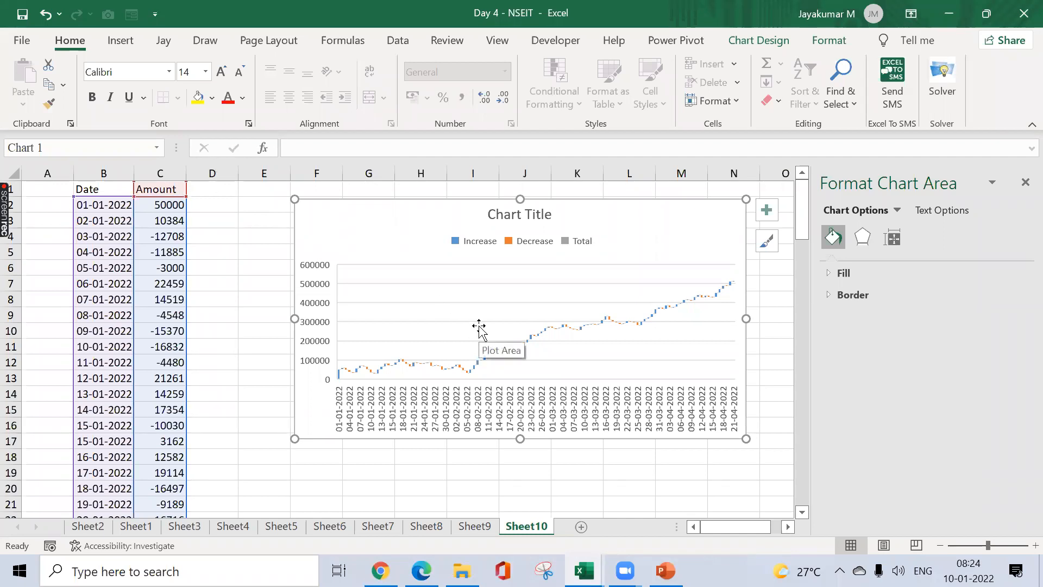
- Add a new blank worksheet after Sheet10
left_click(581, 527)
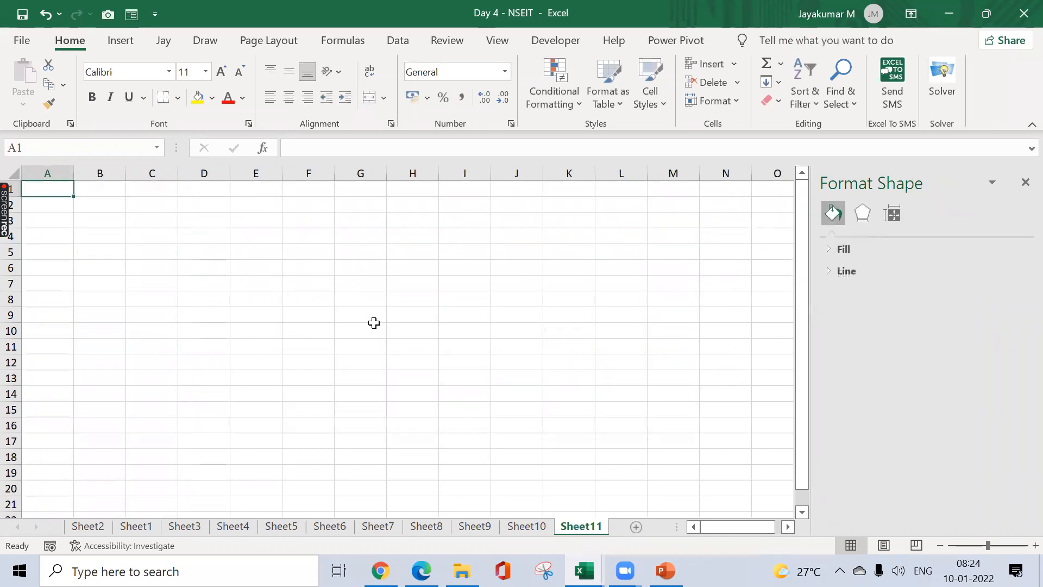
left_click(88, 215)
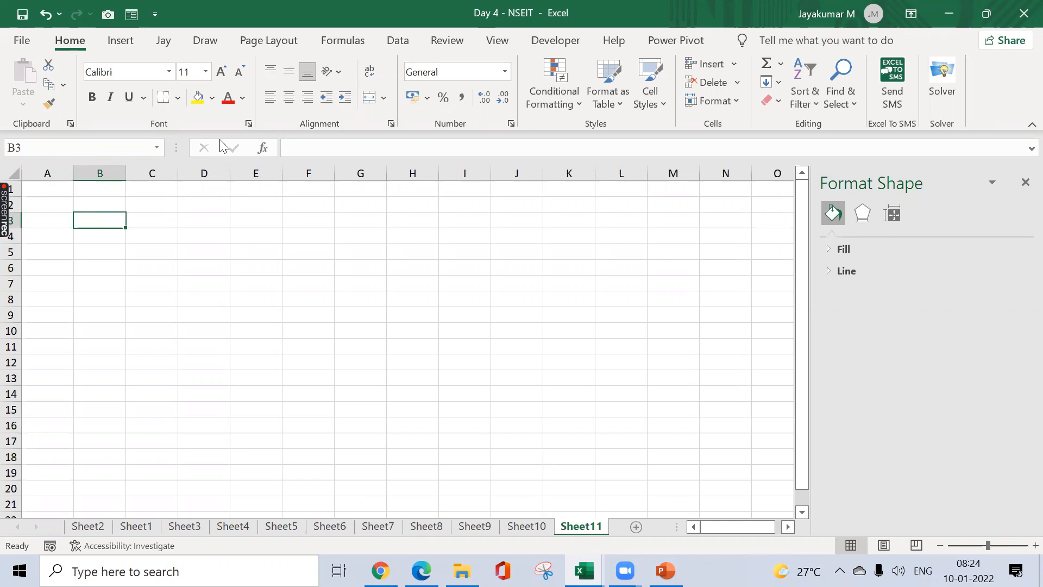
- Look through the available combo, waterfall, stock, scatter and map chart types
left_click(123, 42)
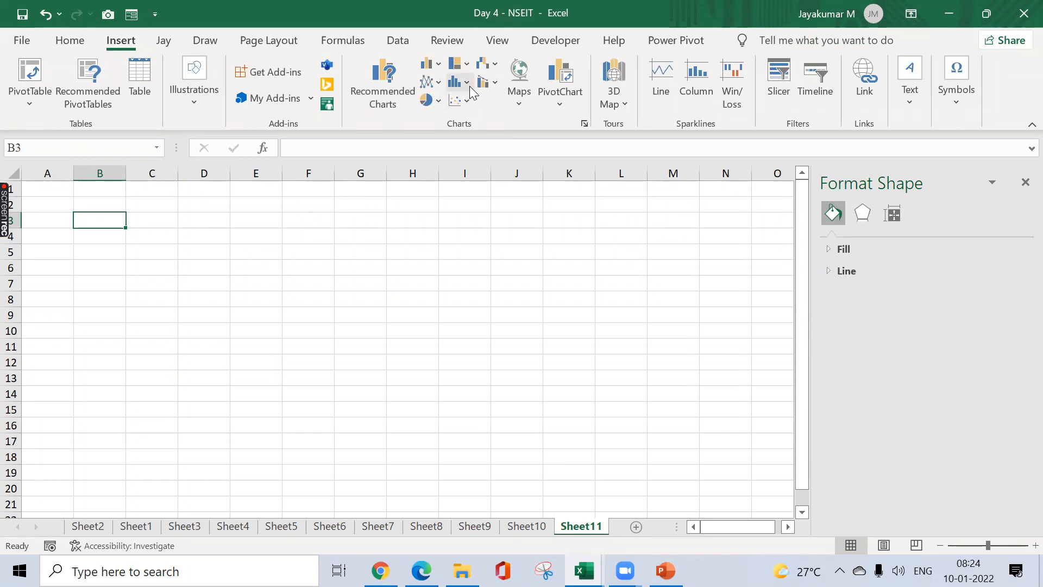
left_click(492, 84)
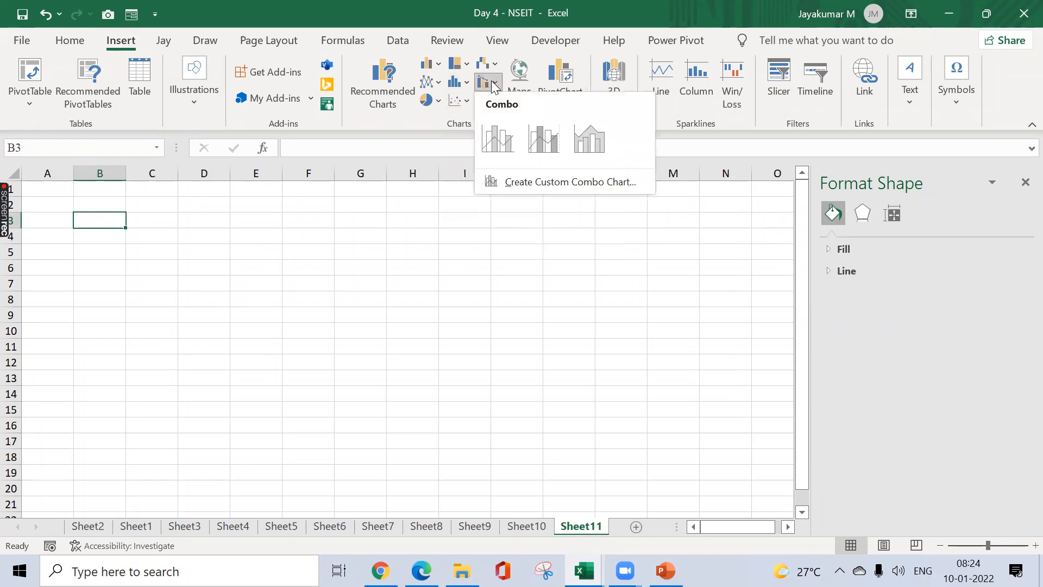
left_click(494, 65)
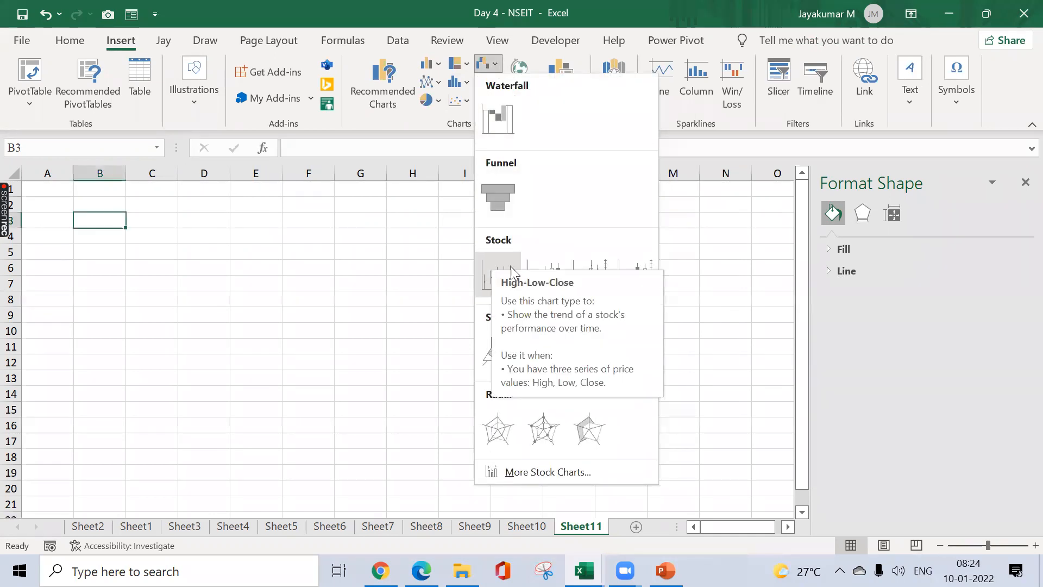
left_click(465, 96)
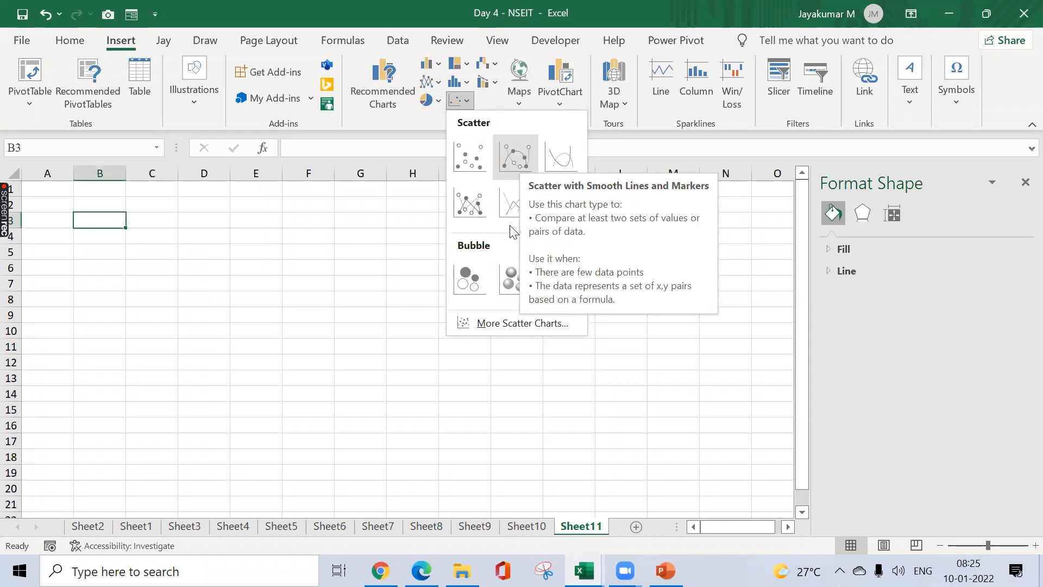
left_click(394, 295)
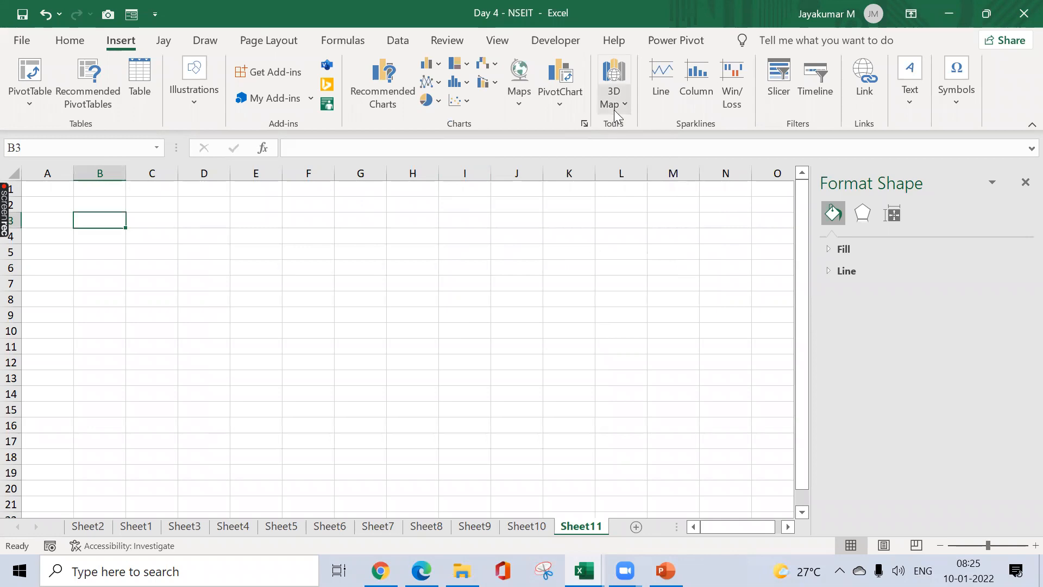
left_click(99, 208)
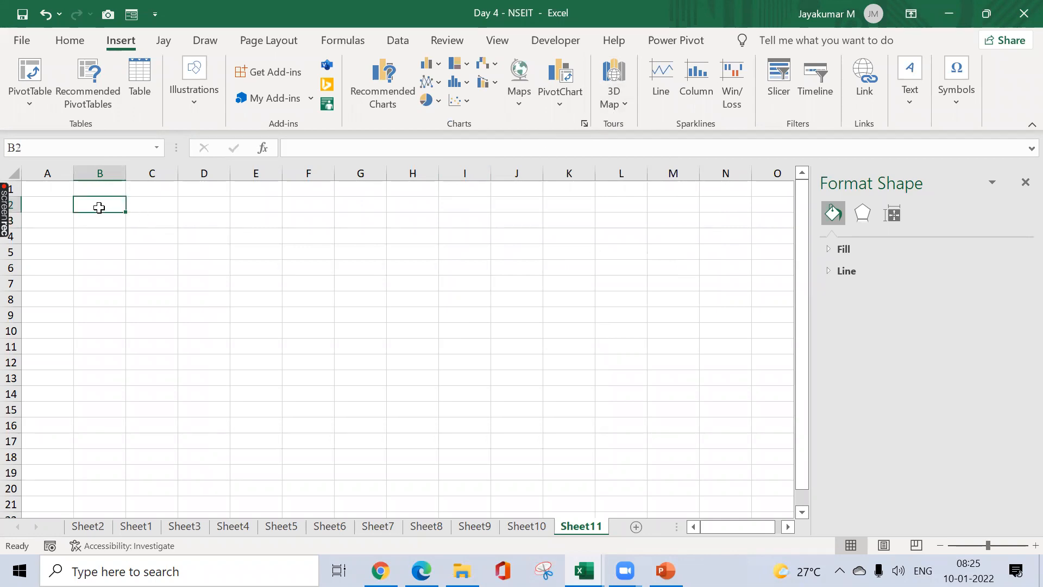
key("Up")
key("Left")
key("Down")
key("Right")
left_click(529, 98)
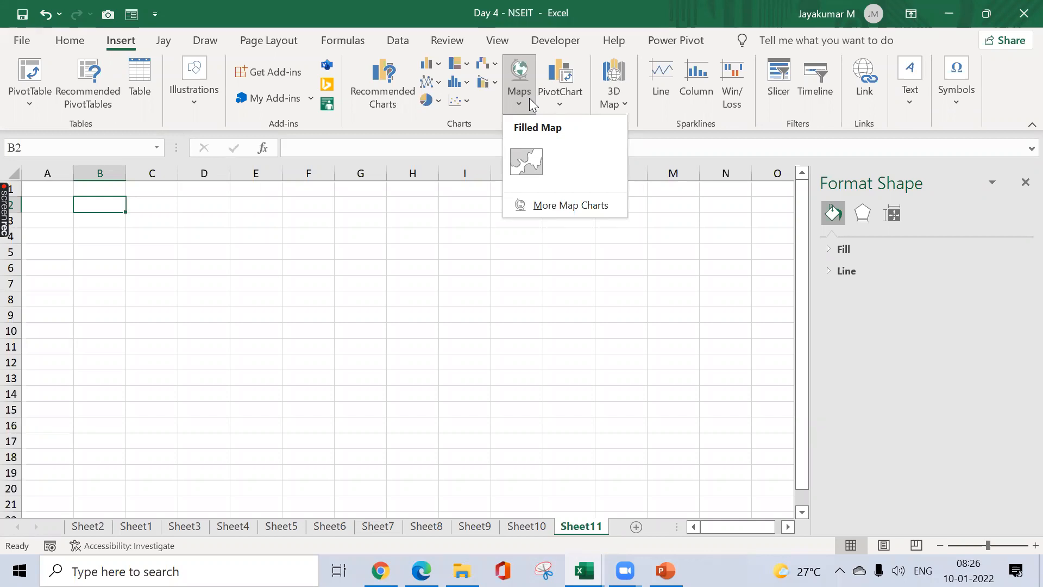
- Enter the headings Country in B2 and Population in C2 of the new sheet
left_click(107, 201)
type("Country")
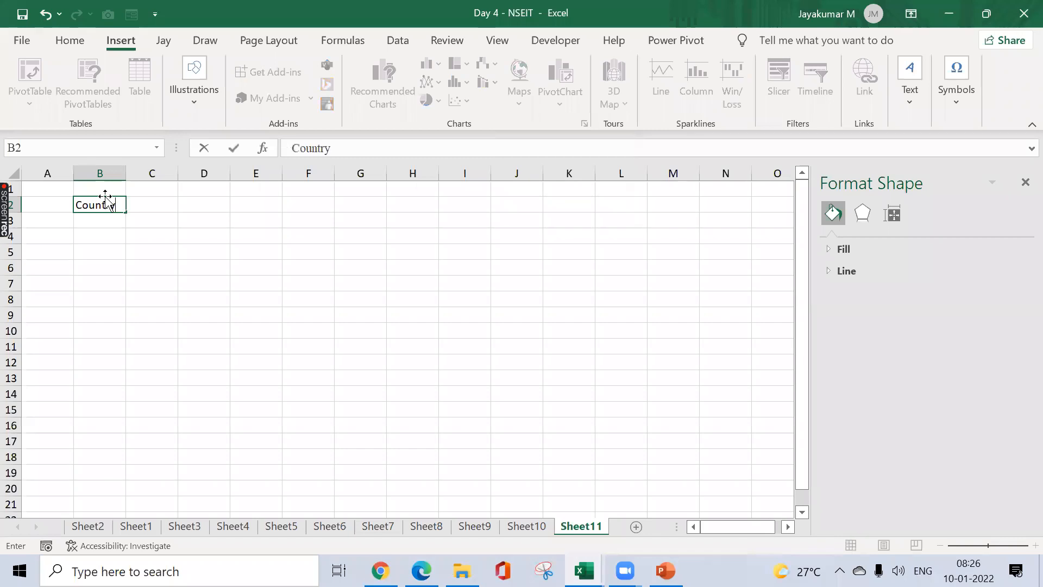
key("Tab")
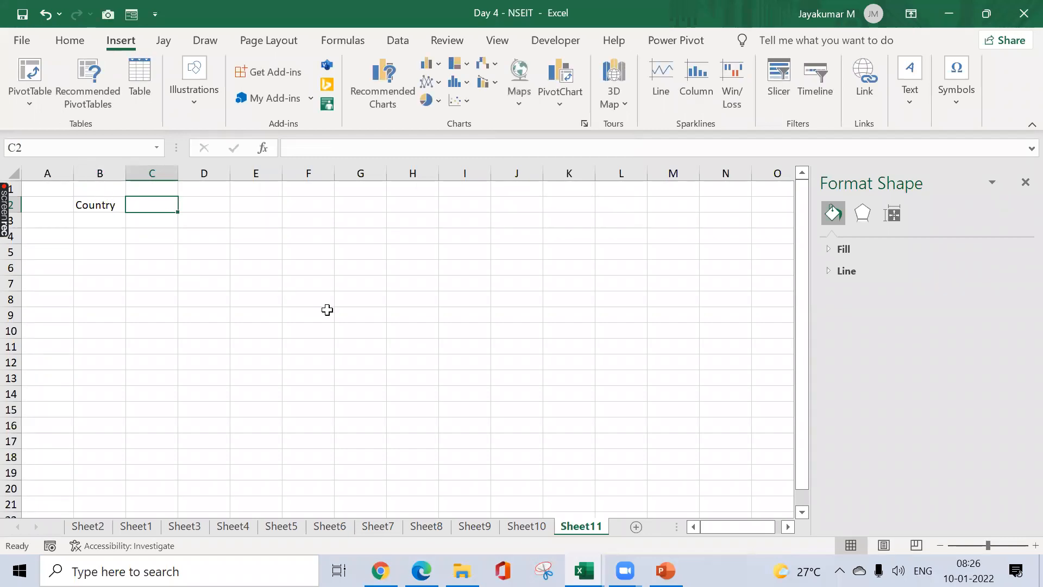
type("Population")
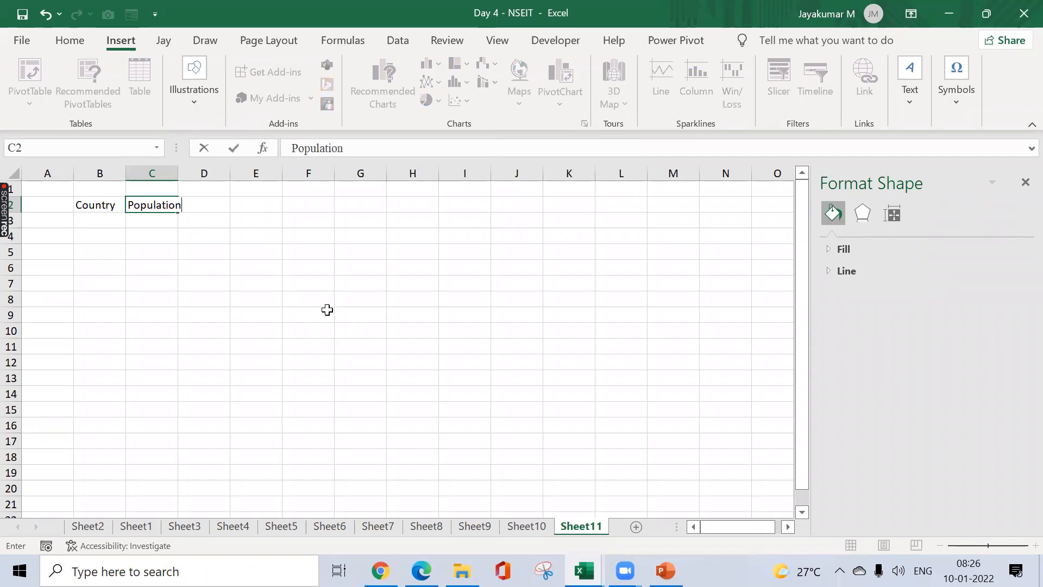
key("Return")
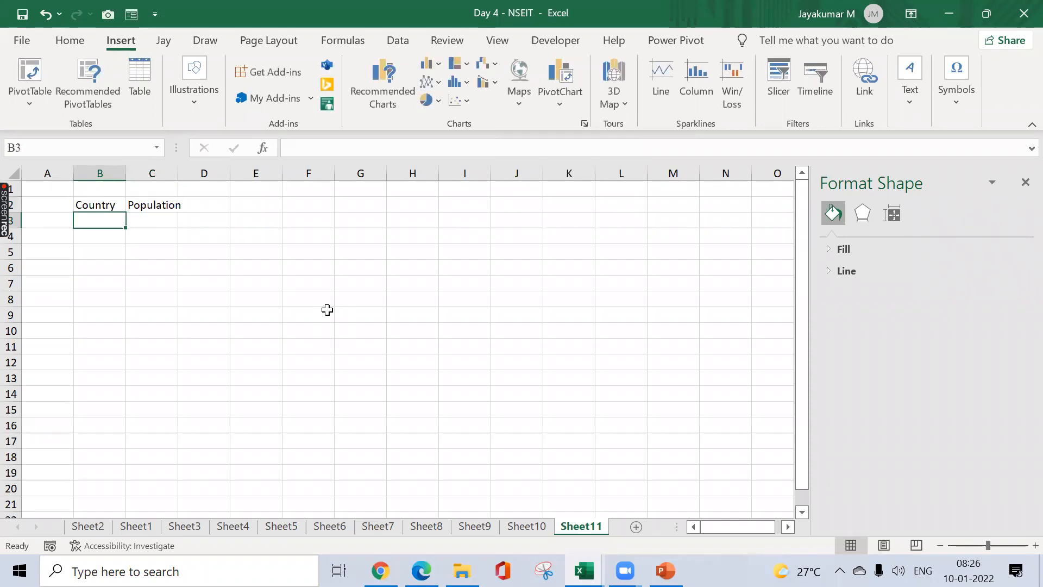
- List United States, United Kingdom, INDIA and China under the Country heading in B3:B6
type("United States")
key("Return")
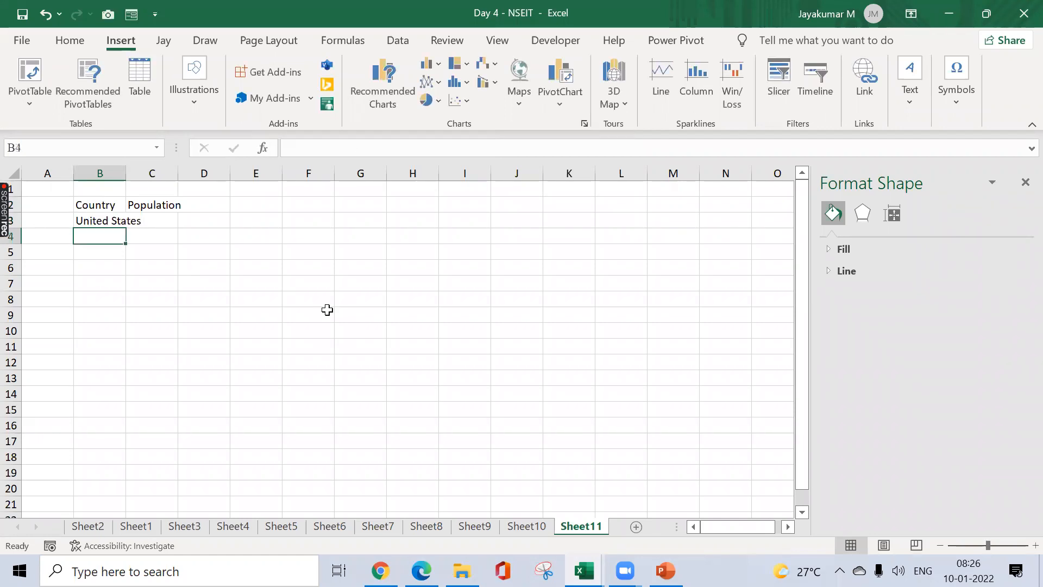
type("United Kn")
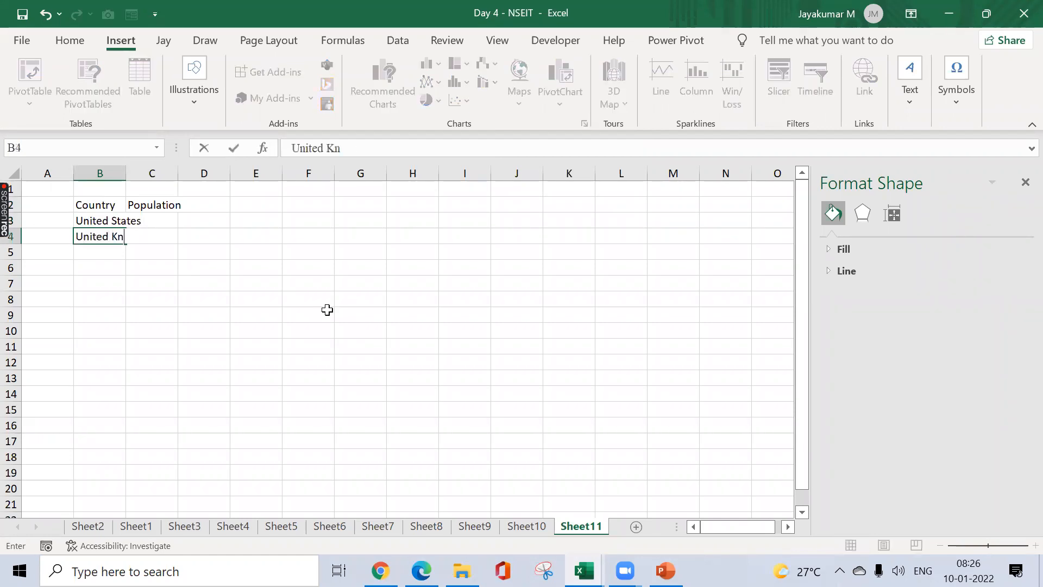
key("BackSpace")
type("ingdom")
key("Return")
type("INDIA")
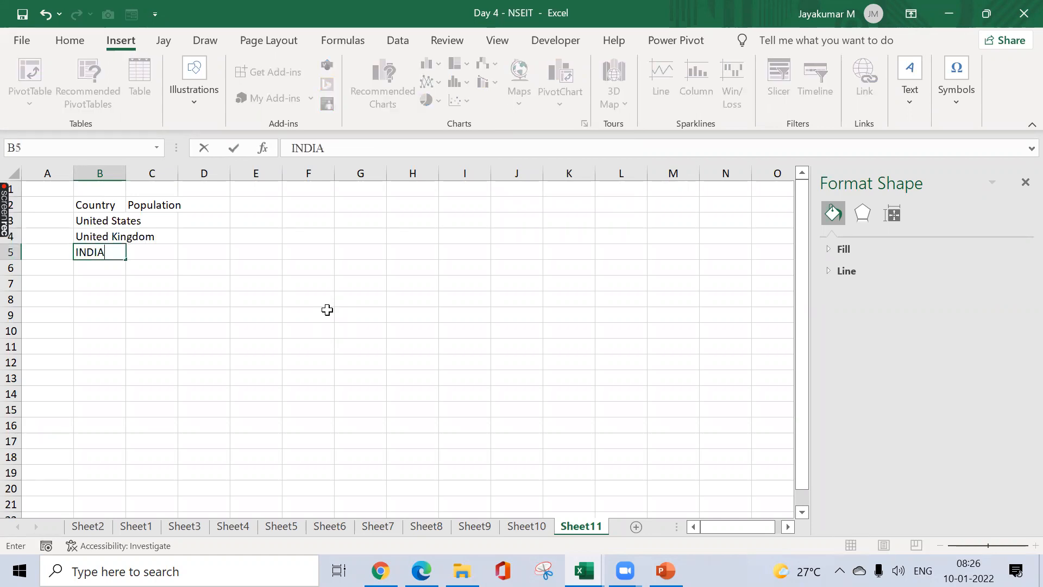
key("Return")
type("China")
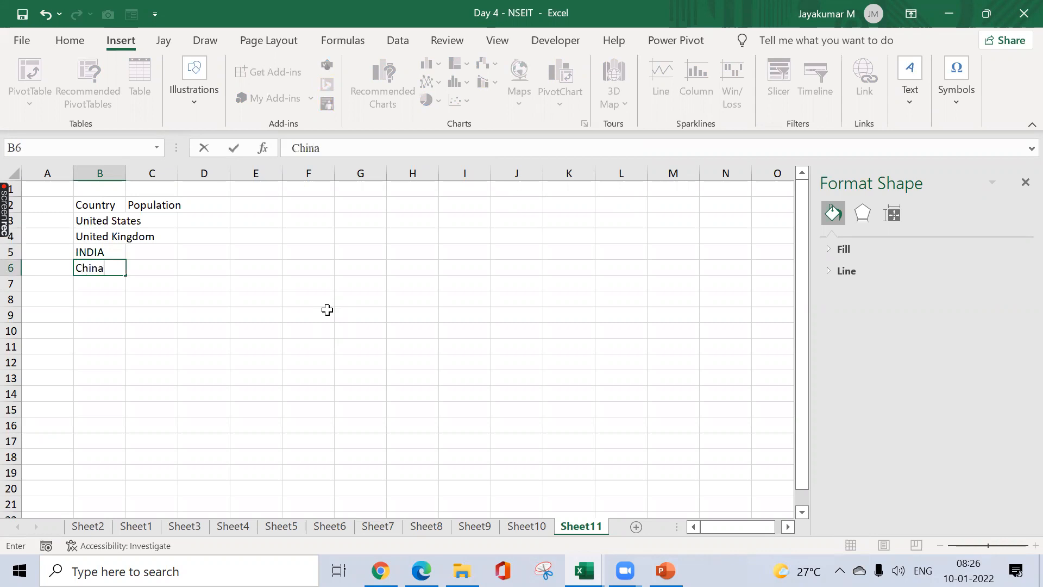
key("Return")
- Continue the Country list with France, Germany, Italy and Brazil in B7:B10
type("France")
key("Return")
key("Return")
type("F")
key("BackSpace")
type("Germany")
key("Return")
type("Italy")
key("Return")
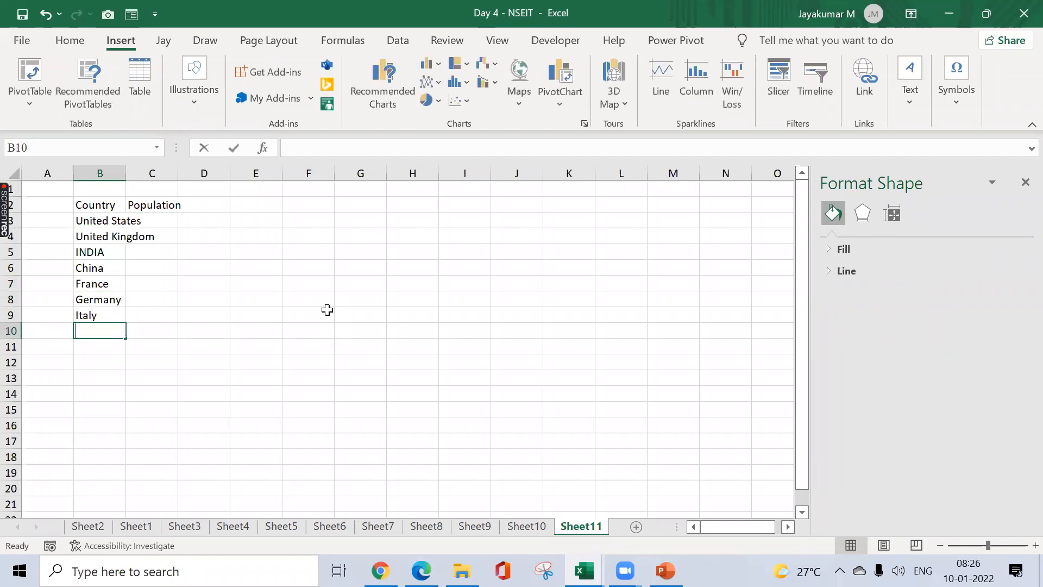
type("Brazi")
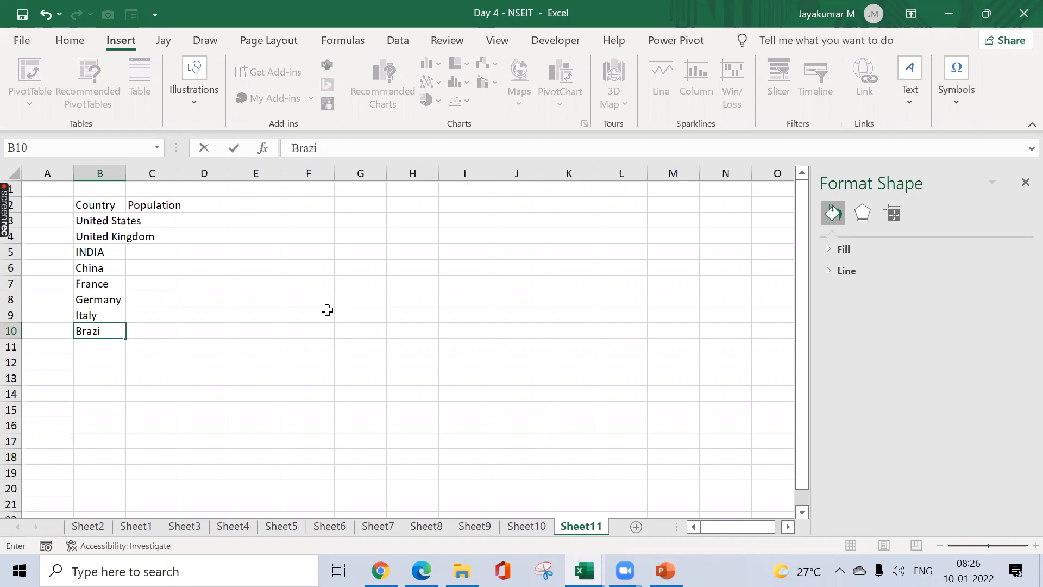
type("l")
key("Return")
- AutoFit column B to the width of the country names in B2:B10
key("Up")
key("ctrl+shift+Up")
key("alt+o")
key("c")
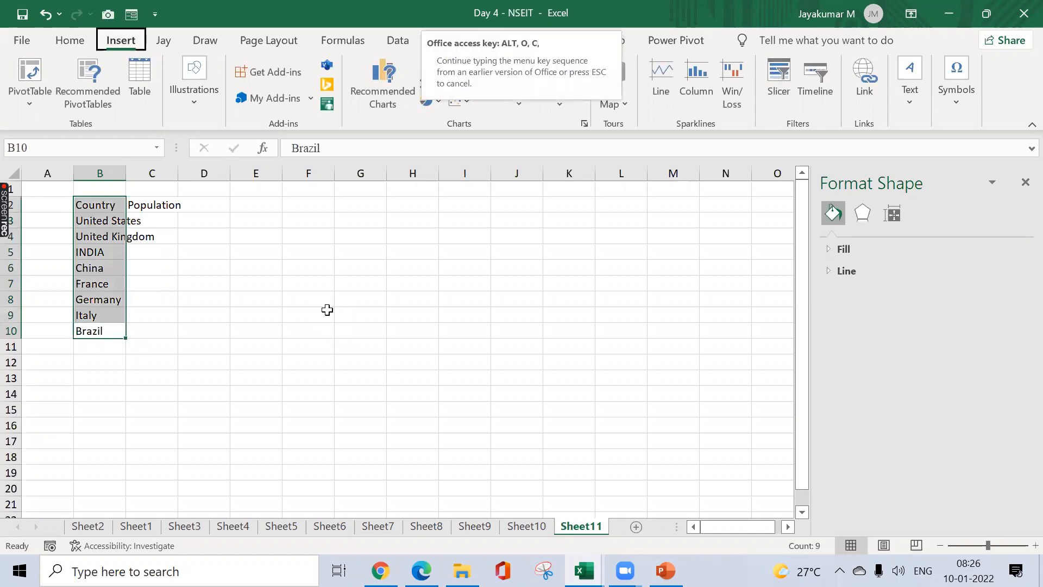
key("a")
- Enter the formula =RANDBETWEEN(10000,50000) in C3 as the first population figure
key("Right")
key("ctrl+Up")
key("Down")
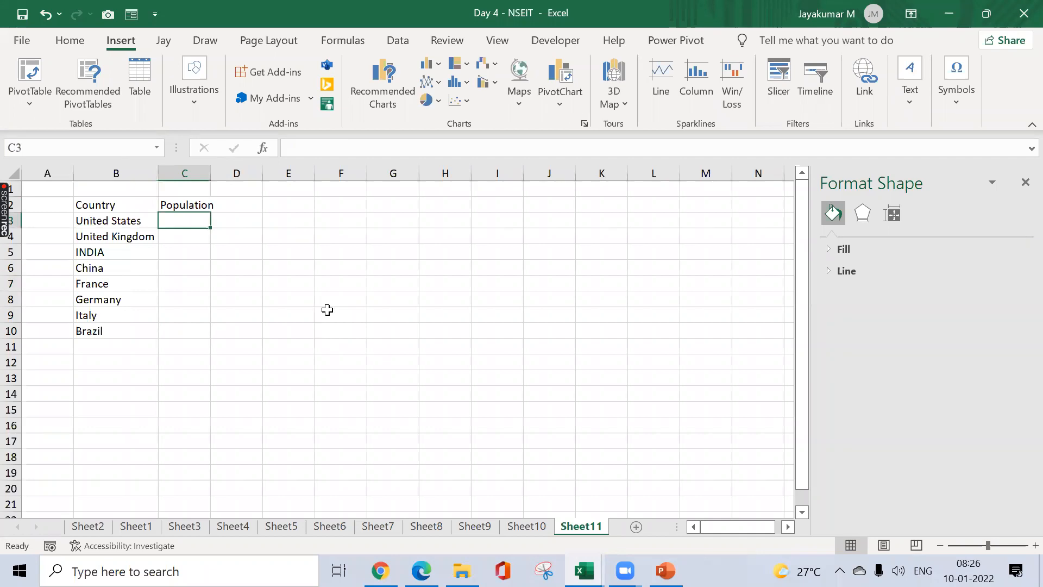
type("=rand")
key("Down")
key("Tab")
type("10000,50000)")
key("Return")
- Copy the random-number formula from C3 down the Population column to Brazil in row 10
key("Up")
key("ctrl+c")
key("Left")
key("ctrl+Down")
key("Right")
key("ctrl+shift+Up")
key("Return")
- Convert the population formulas in C3:C10 to fixed numbers by pasting them over themselves as Values
key("ctrl+c")
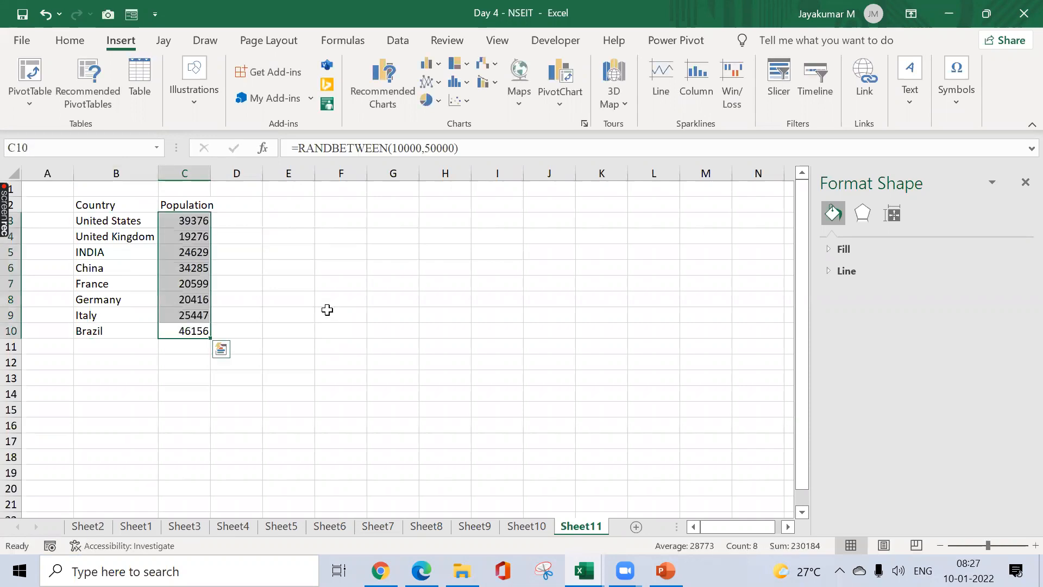
key("alt")
key("e")
key("s")
key("v")
key("Return")
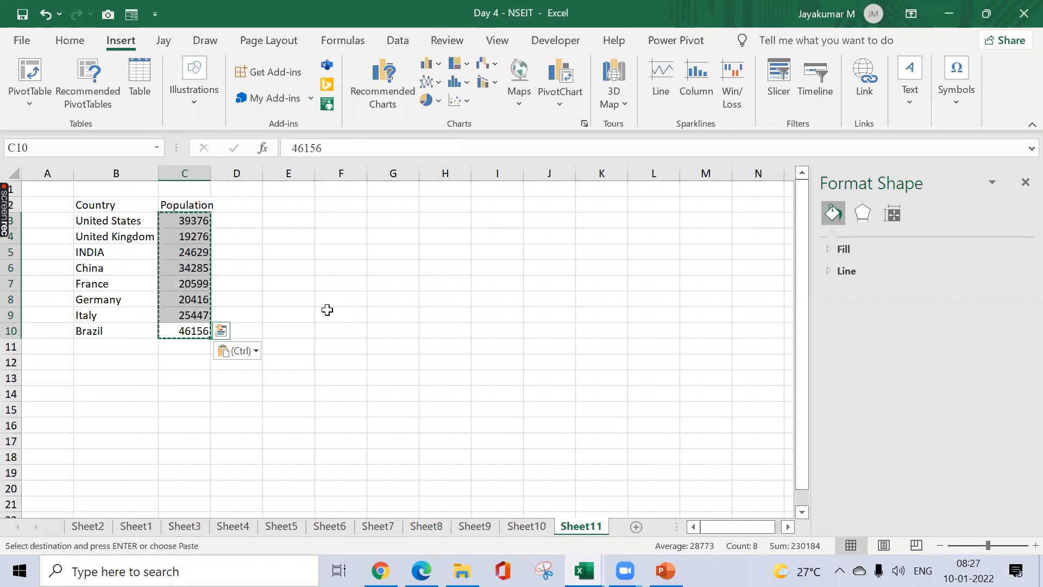
key("ctrl+Up")
key("Down")
key("Escape")
- Insert a Filled Map chart from the Country and Population table B2:C10 and widen column C to fit its heading
key("Up")
key("Left")
key("ctrl+shift+Down")
key("shift+Right")
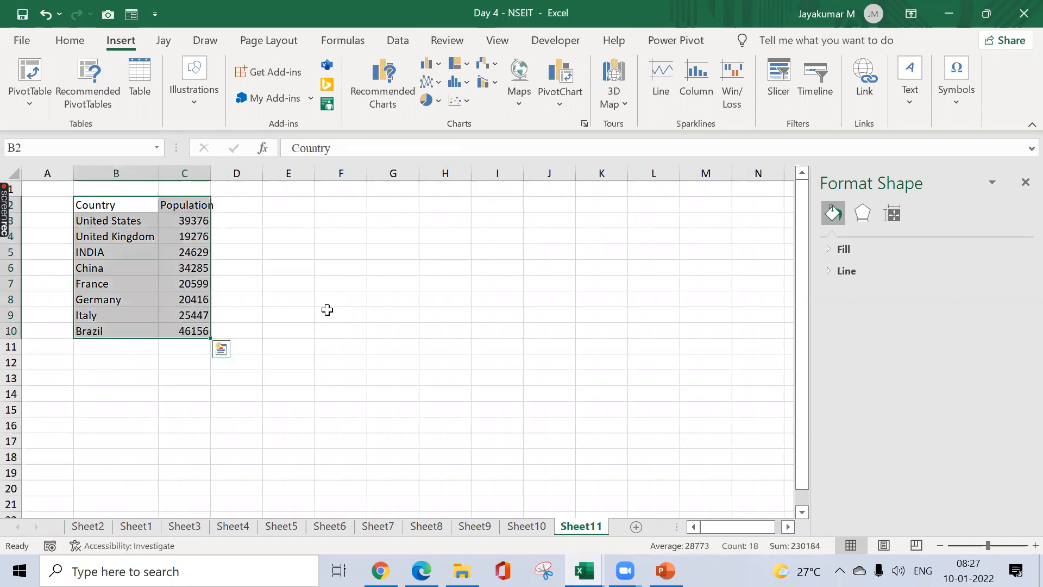
left_click(525, 97)
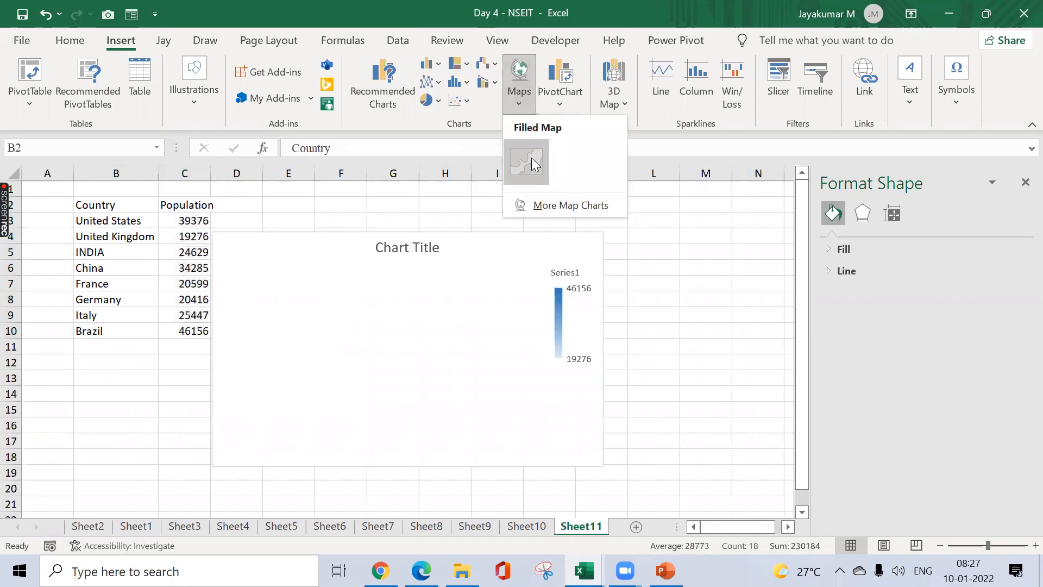
left_click(531, 158)
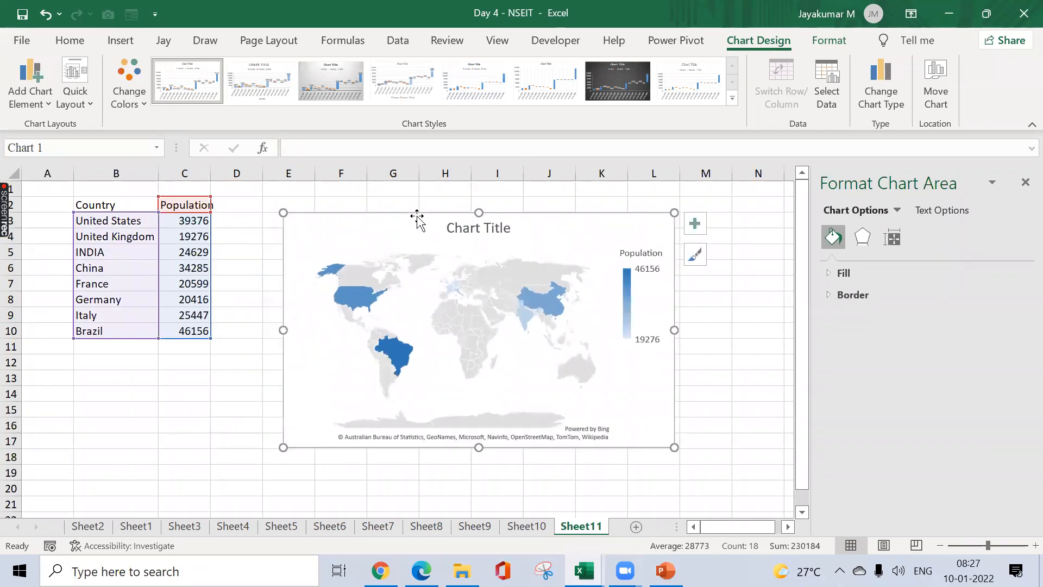
left_click_drag(210, 171, 222, 172)
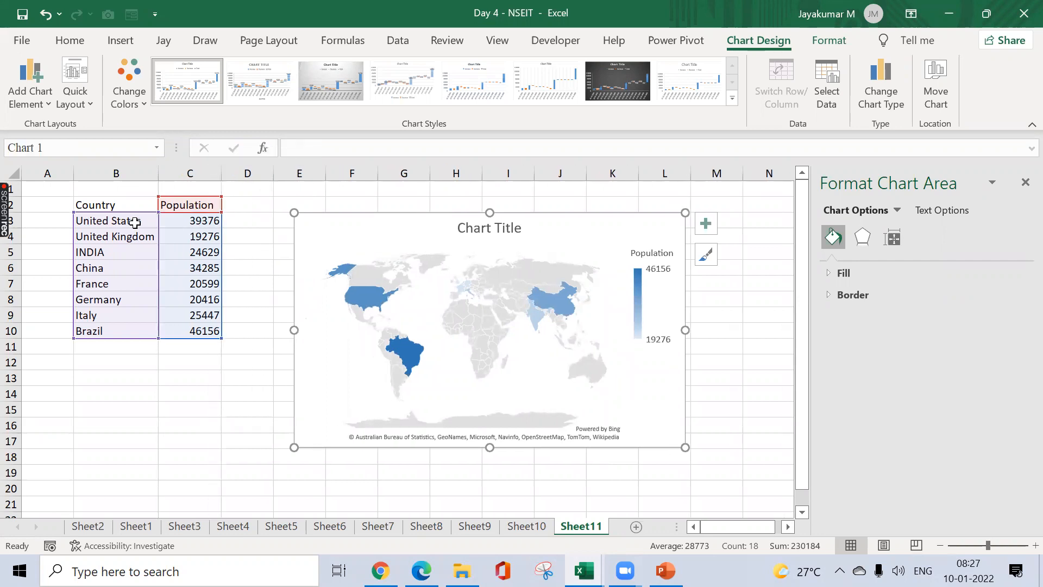
left_click_drag(133, 220, 125, 223)
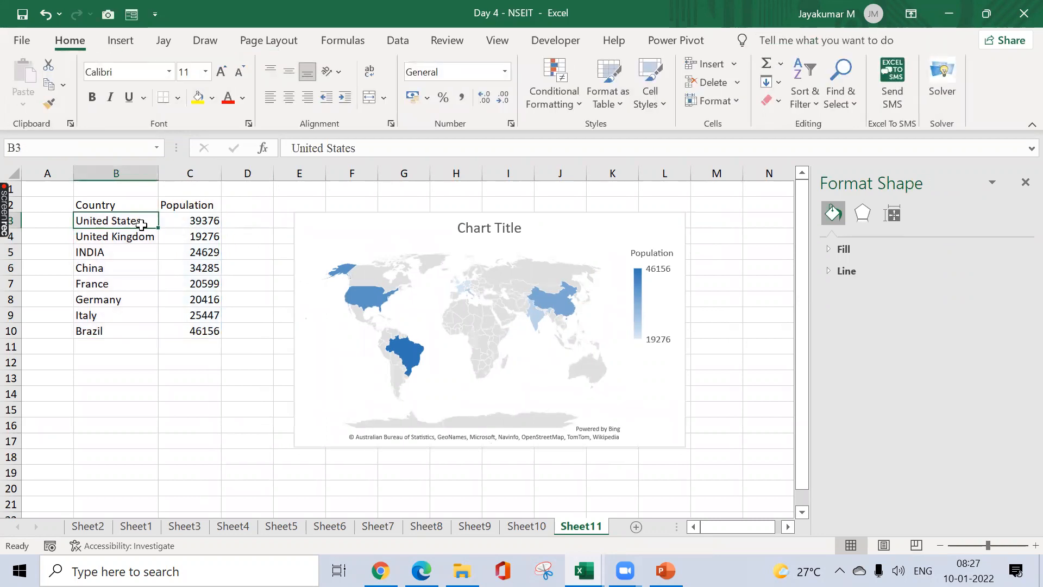
left_click(173, 218)
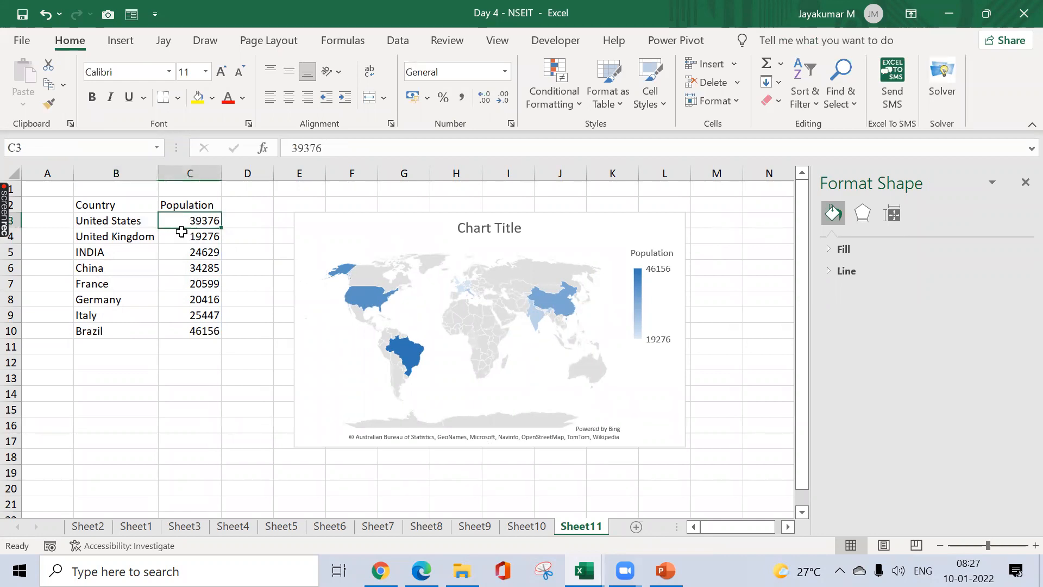
left_click(176, 238)
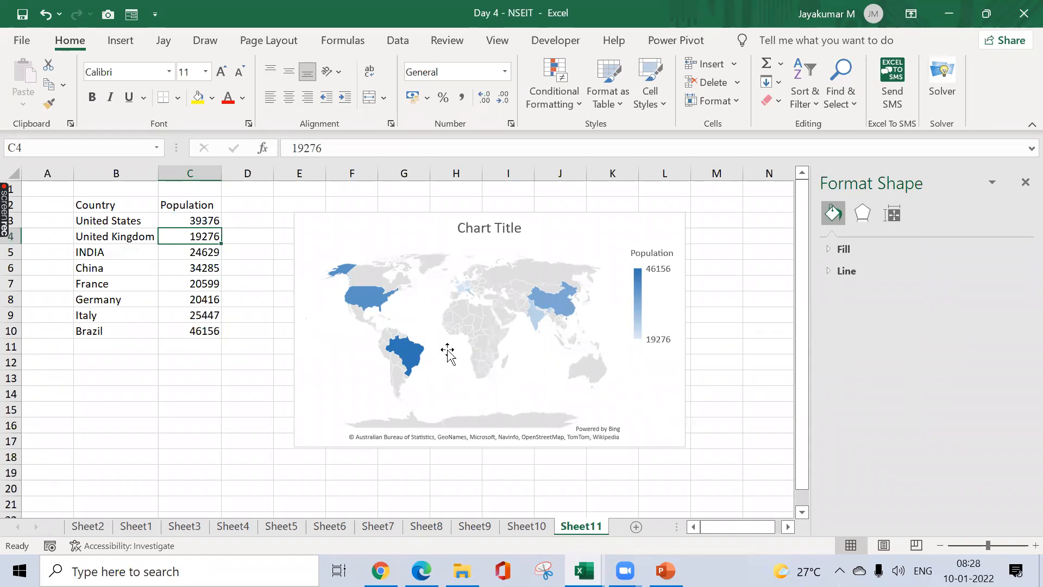
left_click(618, 227)
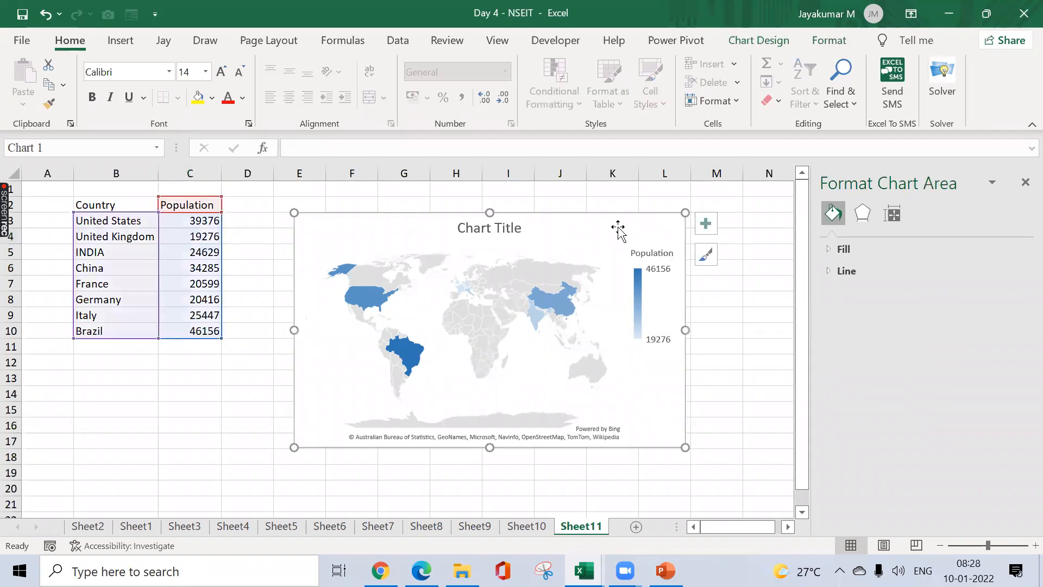
- Fill the world map chart's background with a light gold theme colour
left_click(840, 49)
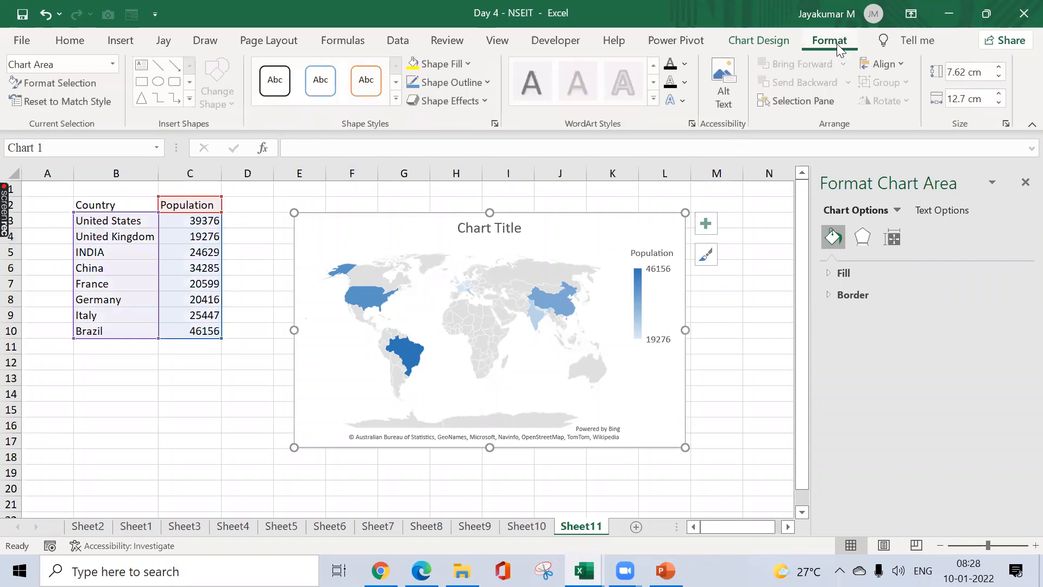
left_click(468, 65)
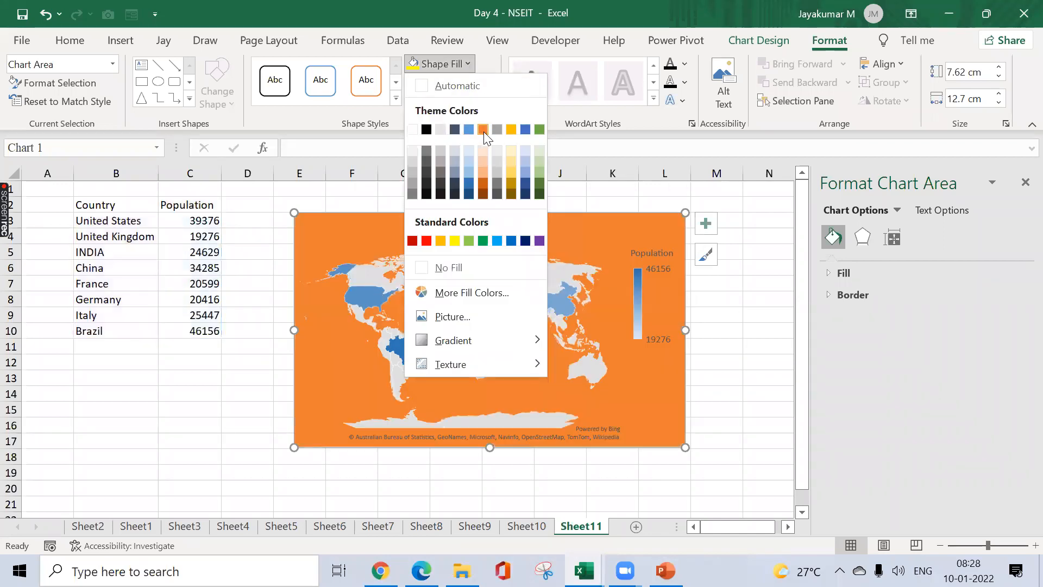
left_click(512, 170)
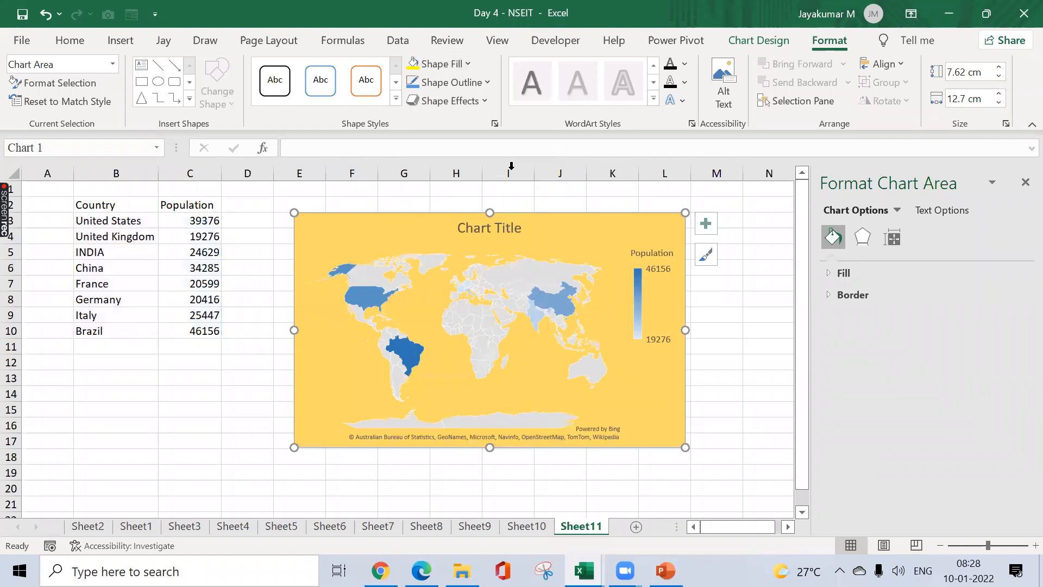
- Fill the world map chart's background with a light grey theme colour
left_click(470, 64)
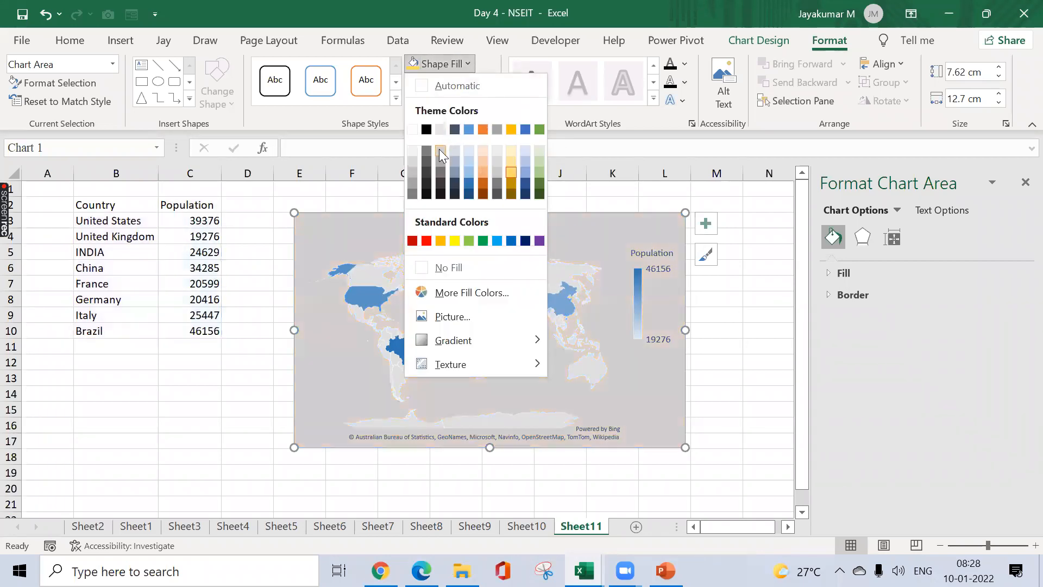
left_click(440, 151)
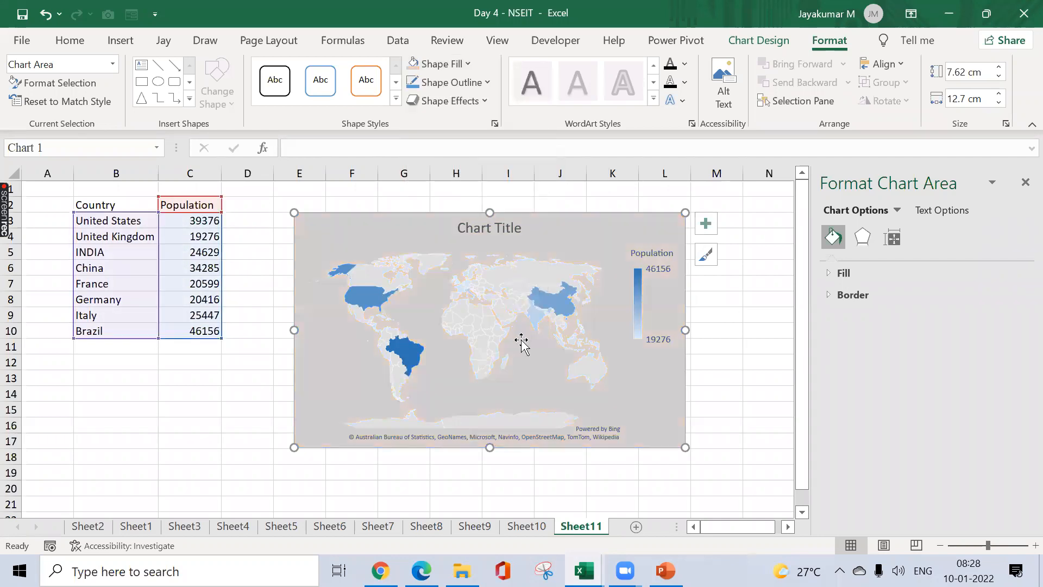
left_click(535, 370)
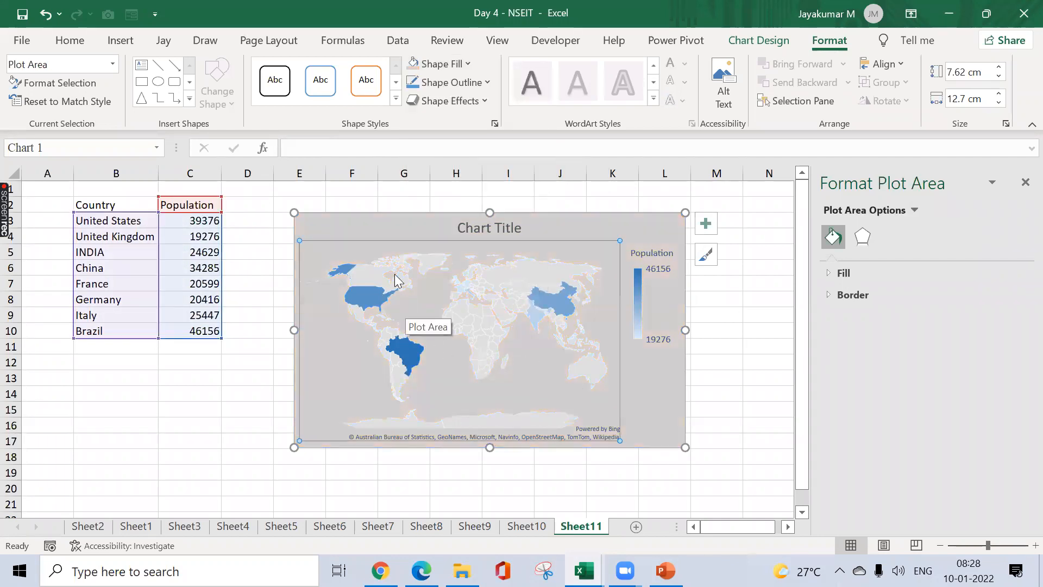
left_click(671, 394)
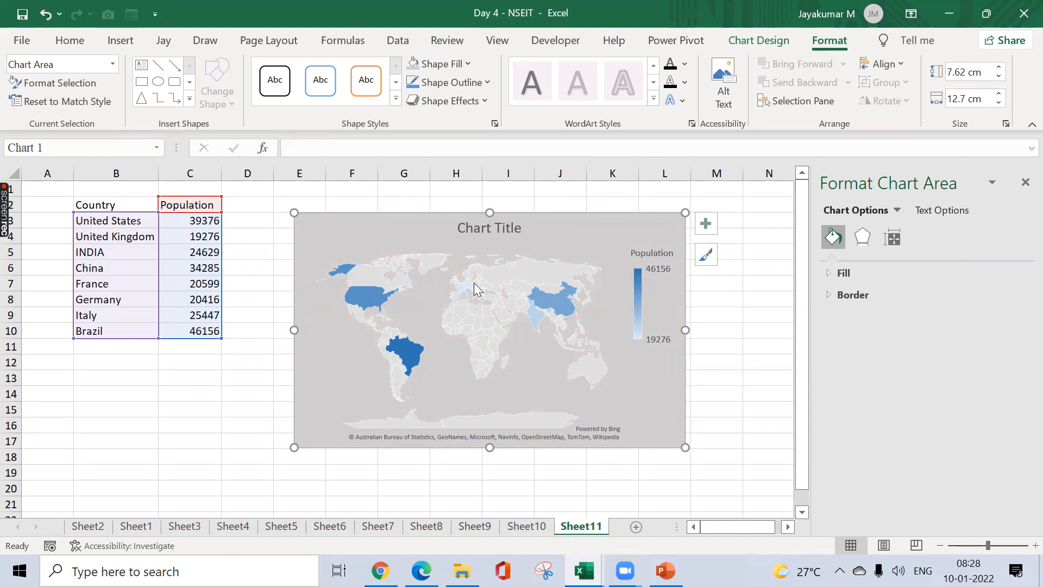
- Fill only the India data point on the world map with standard green
left_click(539, 322)
left_click(539, 322)
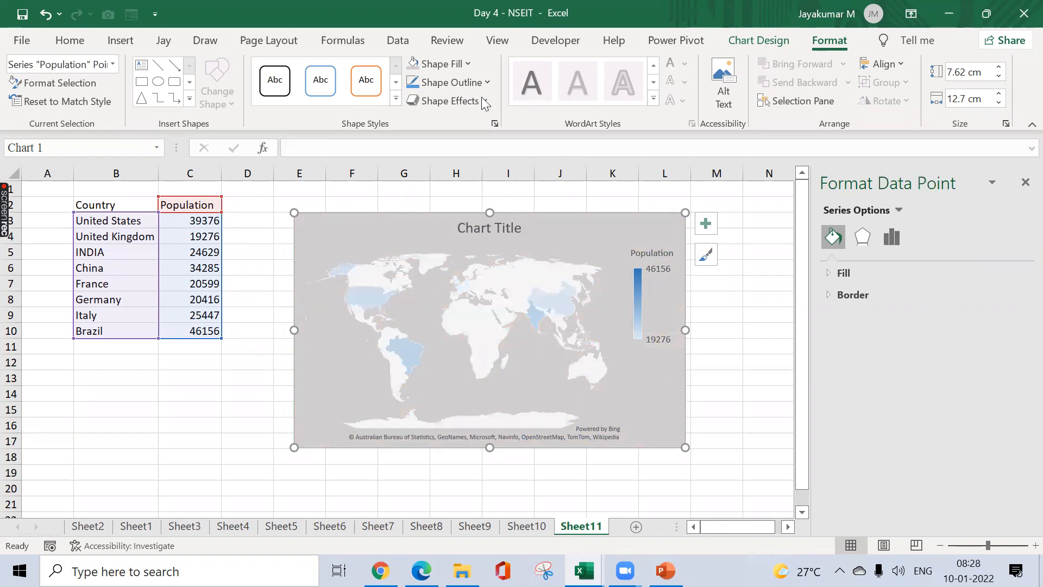
left_click(470, 69)
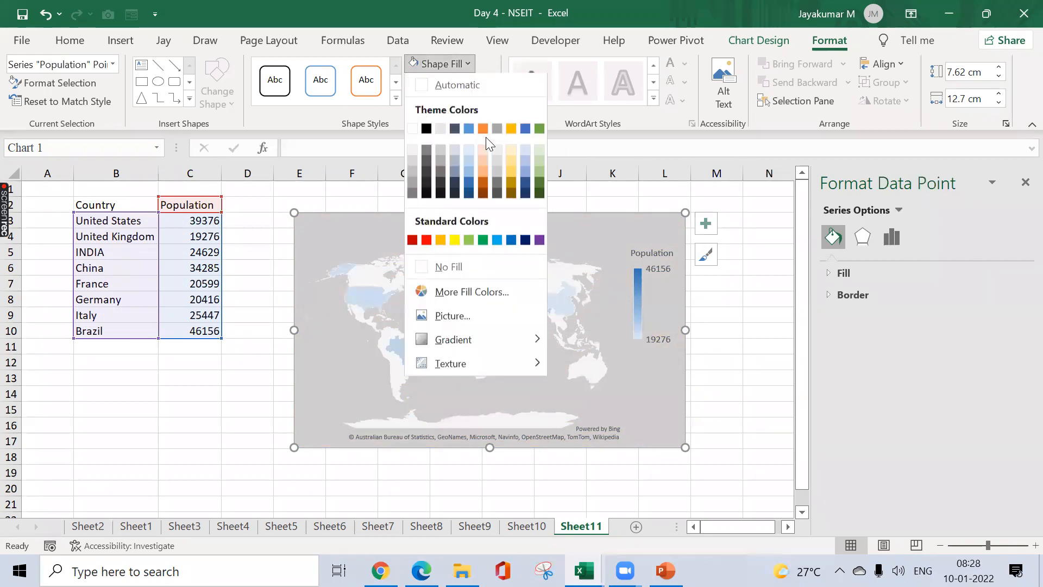
left_click(479, 238)
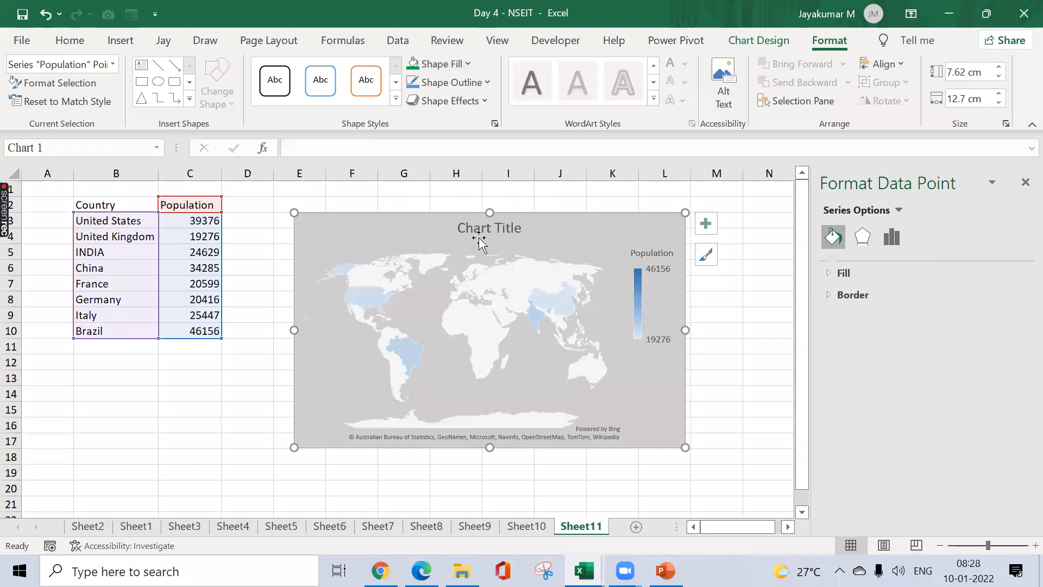
left_click(649, 384)
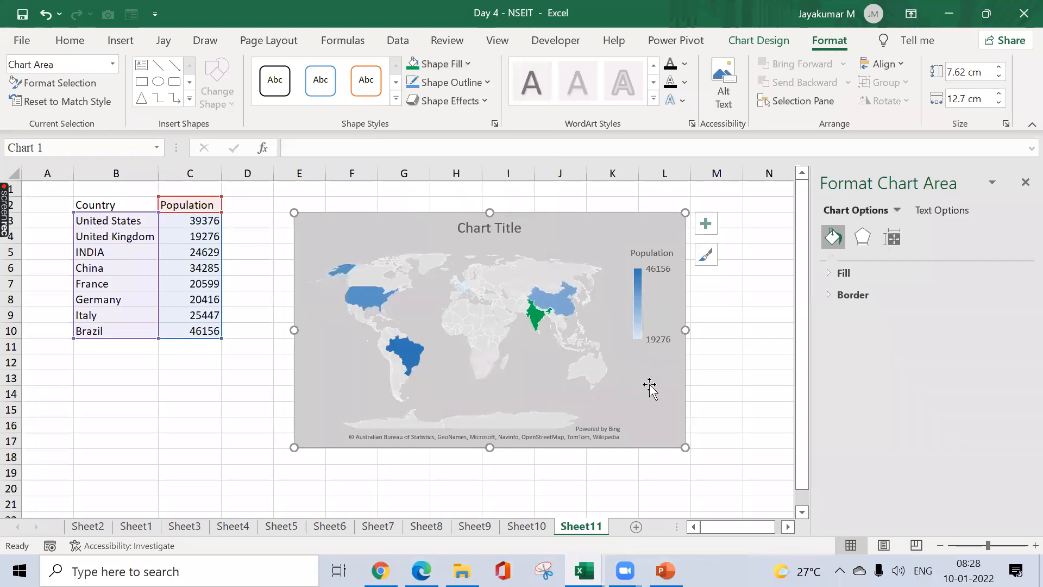
- Fill only the Brazil data point on the world map with standard red
left_click(410, 349)
left_click(410, 349)
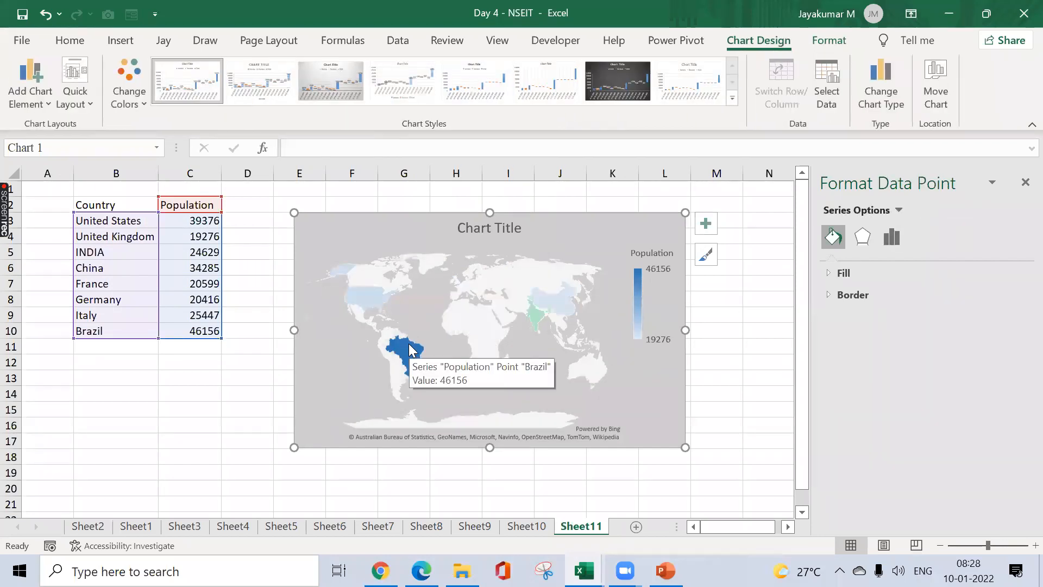
left_click(828, 41)
left_click(441, 63)
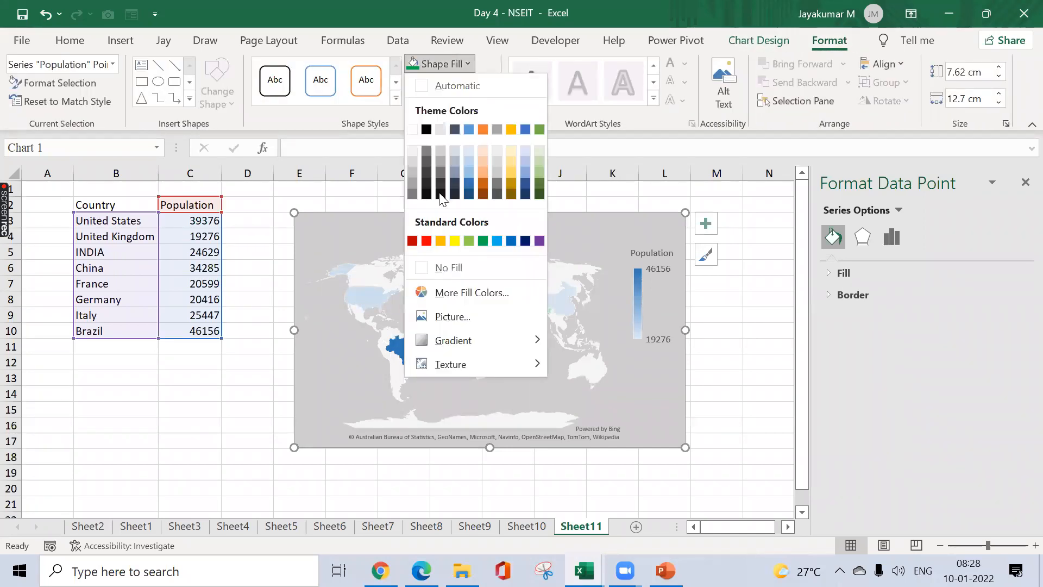
left_click(426, 240)
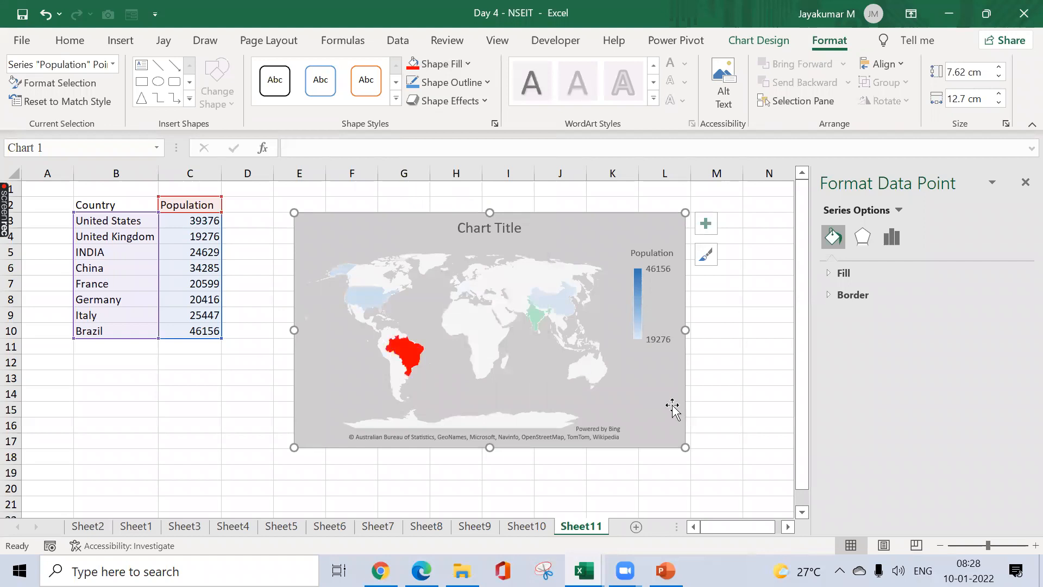
left_click(601, 386)
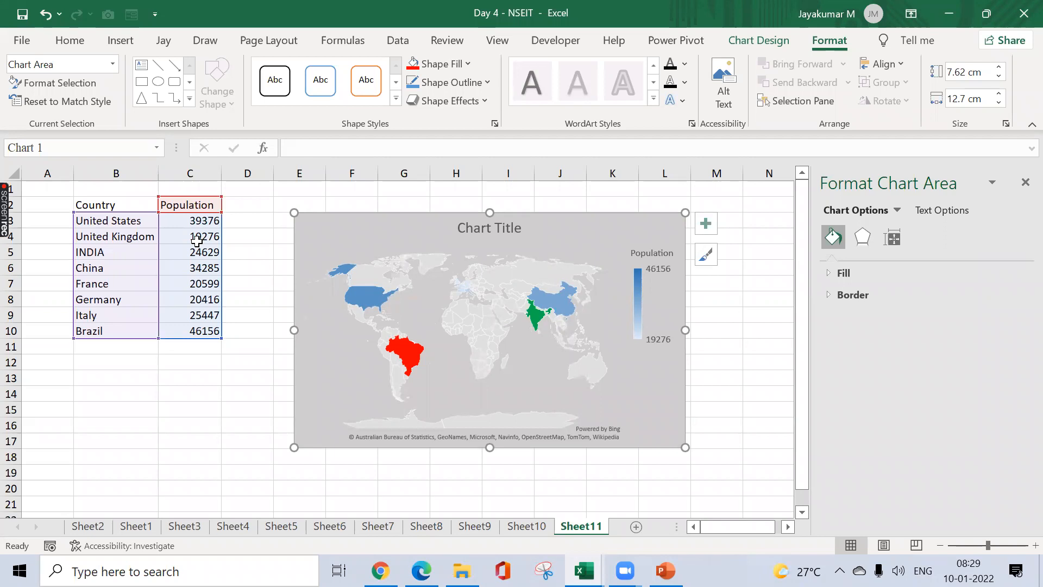
- Copy the Country and Population table B2:C10 to a second table starting at B12
left_click(124, 205)
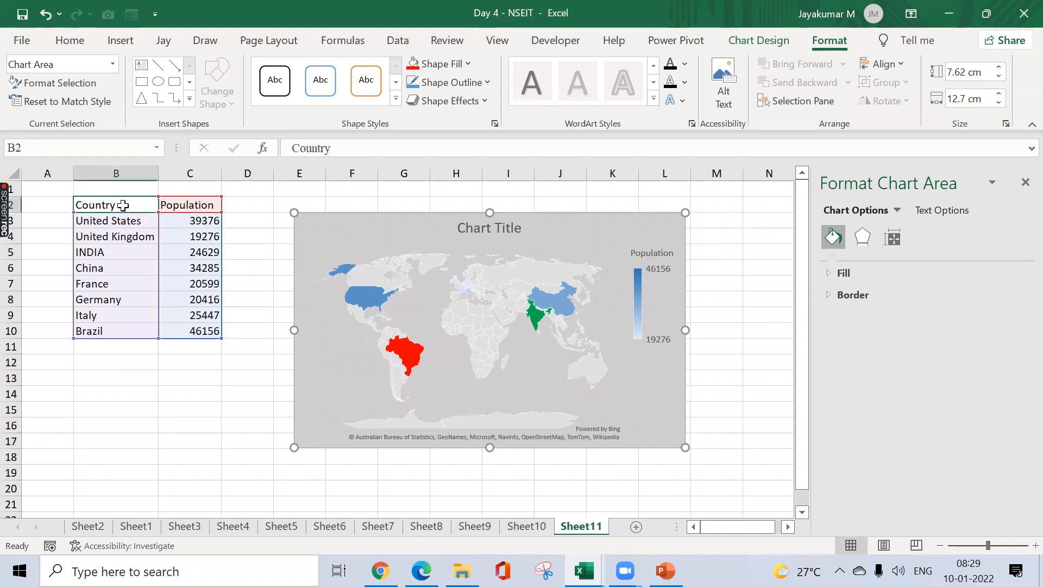
key("ctrl+shift+Down")
key("ctrl+shift+Right")
key("ctrl+c")
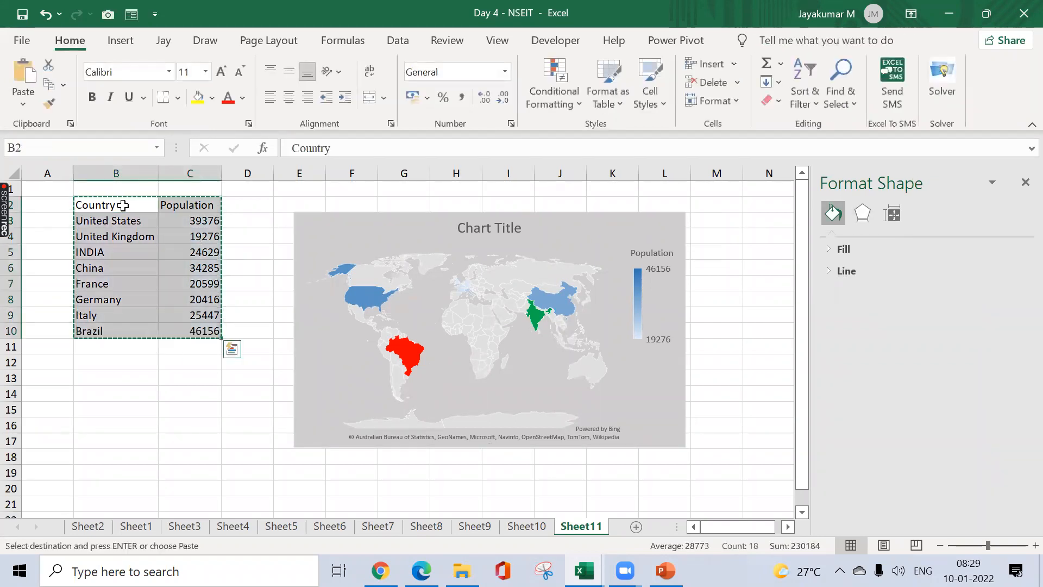
left_click(110, 364)
key("ctrl+v")
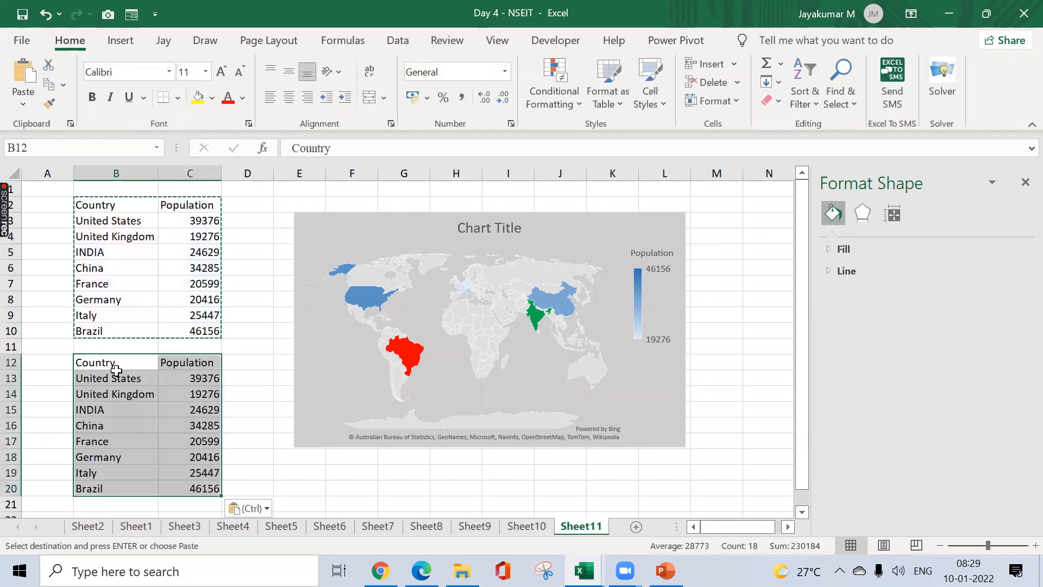
- Replace every country in B13:B20 of the second table with a copy of the INDIA cell
left_click(117, 371)
key("Down")
key("Down")
key("ctrl+c")
key("Up")
key("Up")
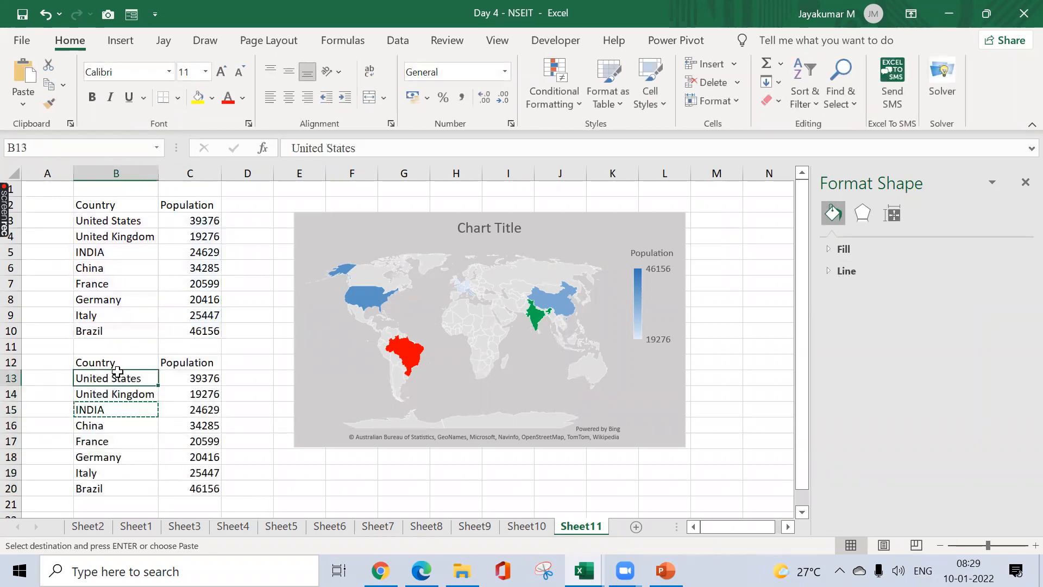
key("ctrl+shift+Down")
key("Return")
- Move the second table's Population column from C12:C20 to D12:D20 and autofit column D's width
key("Right")
key("Up")
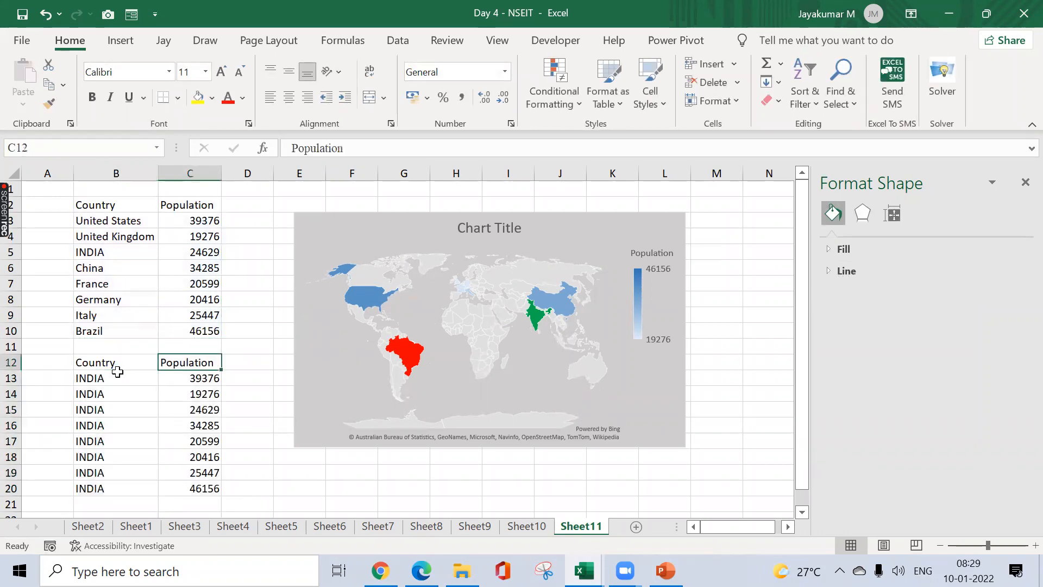
key("ctrl+shift+Down")
key("ctrl+x")
key("Right")
key("ctrl+v")
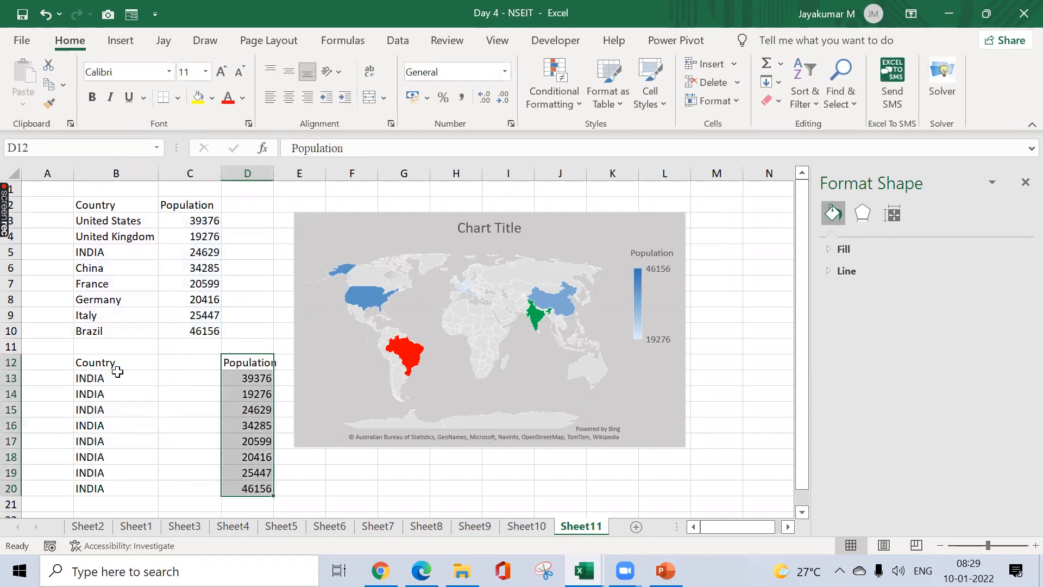
key("Left")
key("Right")
key("ctrl+shift+Down")
key("alt+o")
key("c")
key("a")
- Clear the second table's entries from row 16 down, keeping only the first three INDIA rows
key("Down")
key("Left")
key("Left")
key("Left")
key("Down")
key("Right")
key("Down")
key("Down")
key("shift+Down")
key("shift+Down")
key("shift+Down")
key("shift+Down")
key("shift+Down")
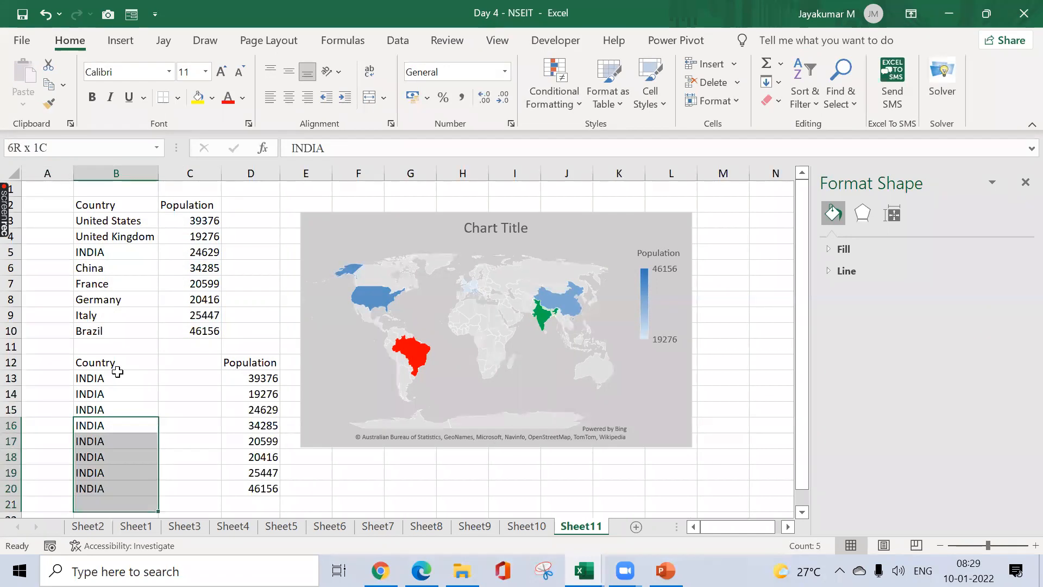
key("shift+Right")
key("shift+Right")
key("Delete")
- Enter the heading State in C12 between Country and Population
key("Up")
key("Up")
key("Up")
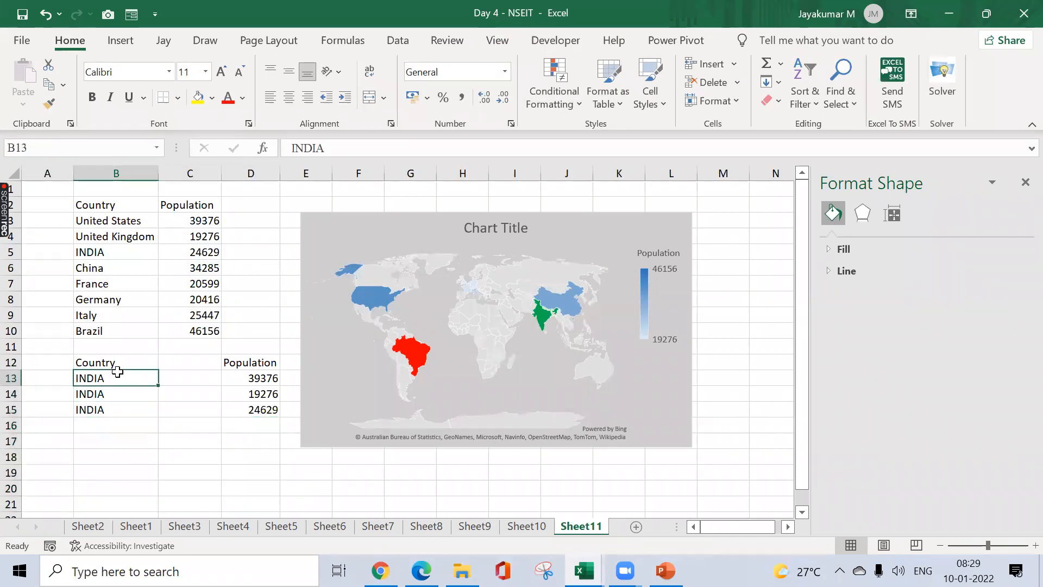
key("Up")
key("Right")
type("Ta")
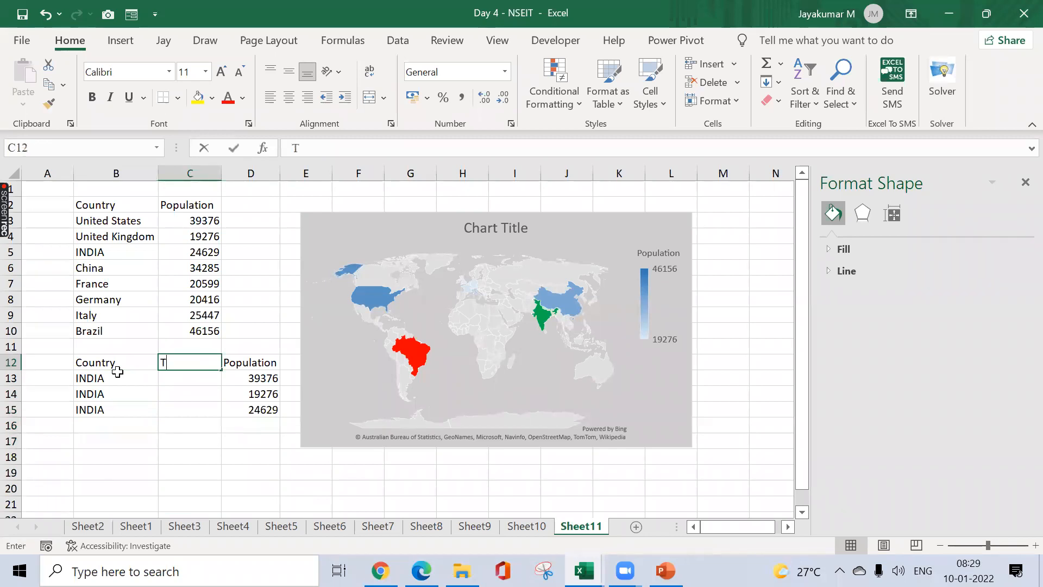
key("BackSpace")
key("BackSpace")
type("State")
key("Return")
- Enter the states Tamilnadu, Maharastra and Delhi in C13:C15
type("Tamilnadu")
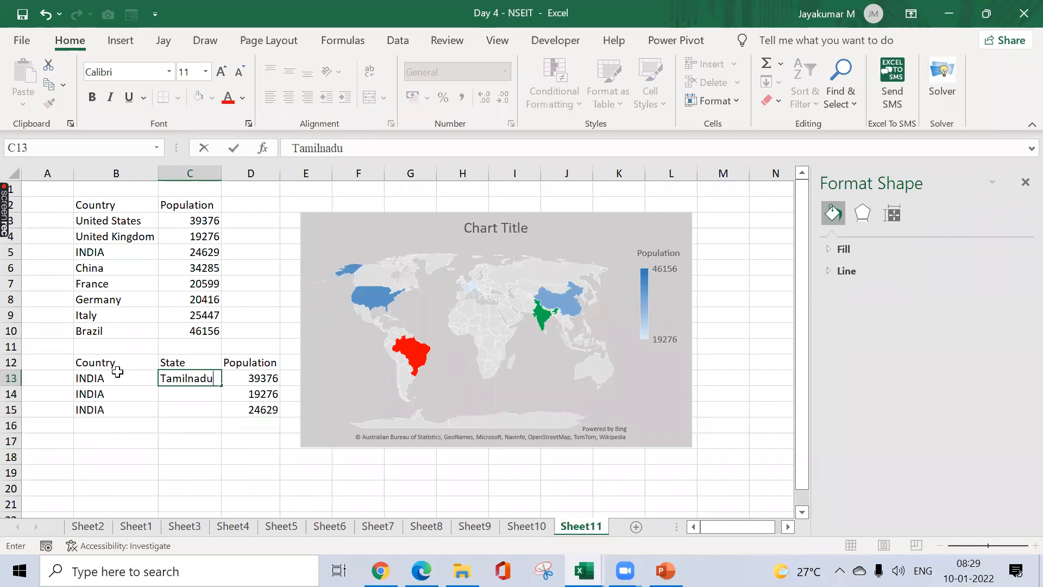
key("Return")
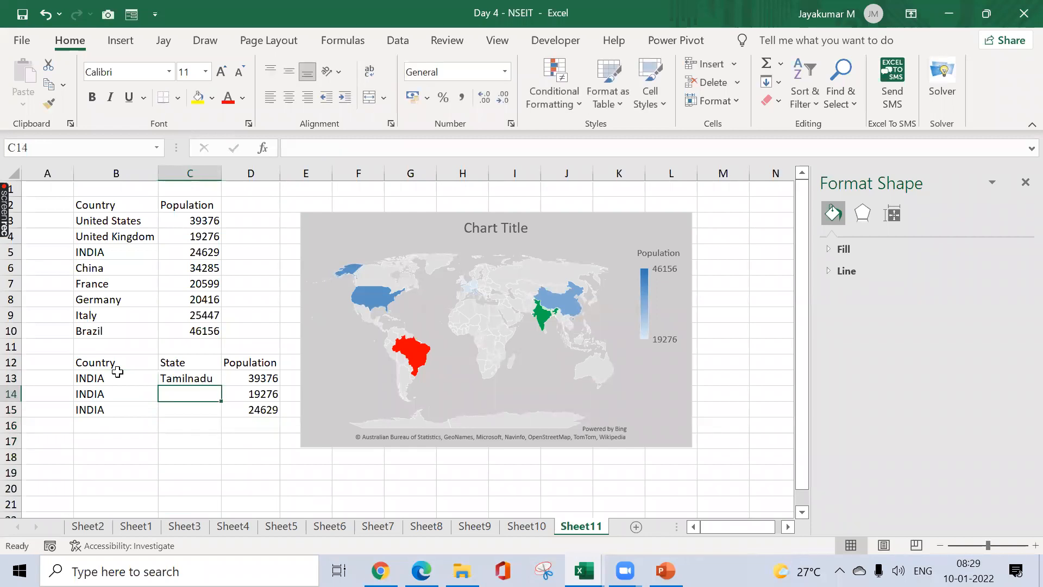
type("Maharastra")
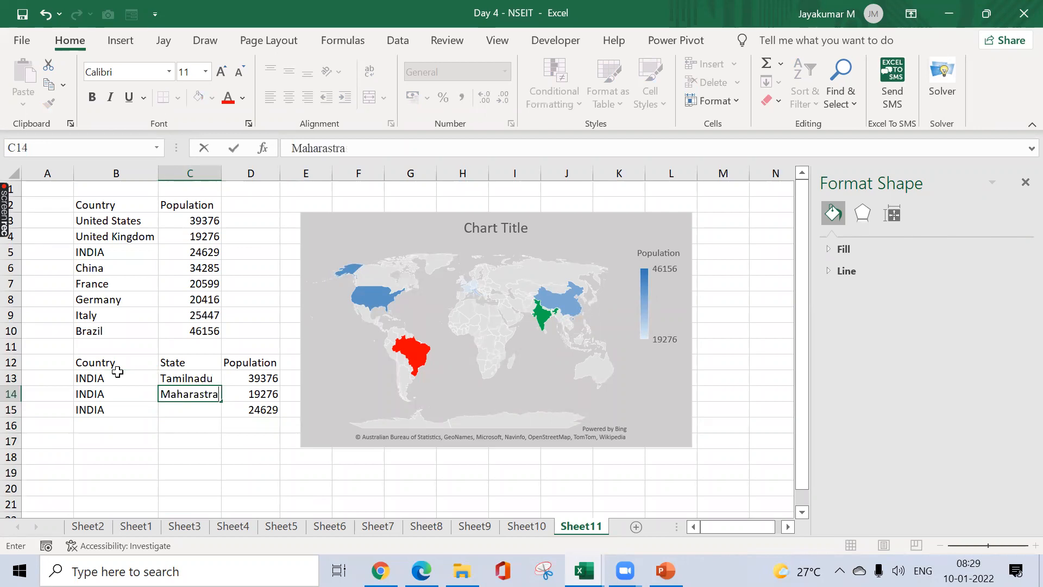
key("Return")
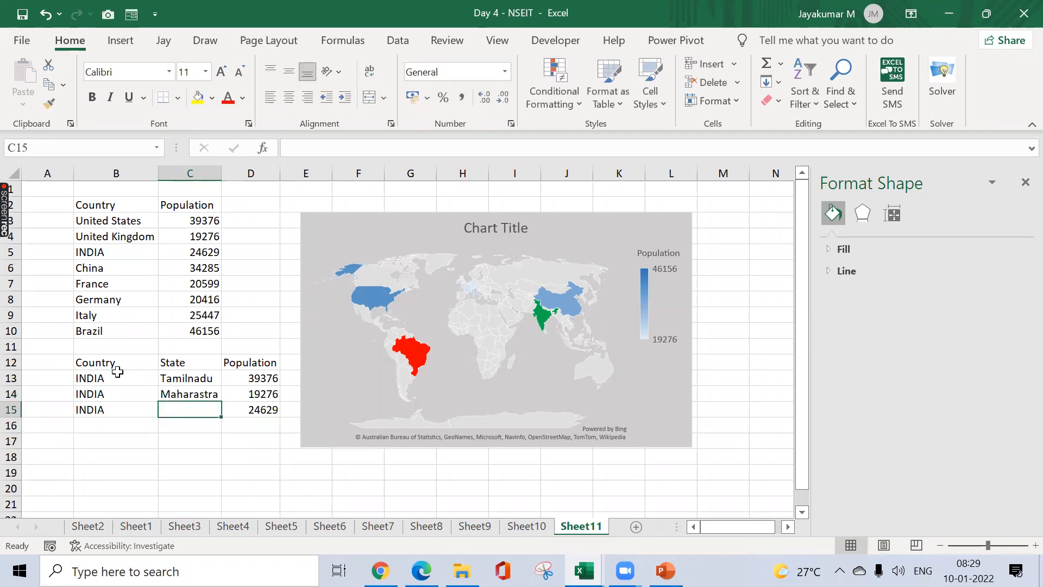
type("Delhi")
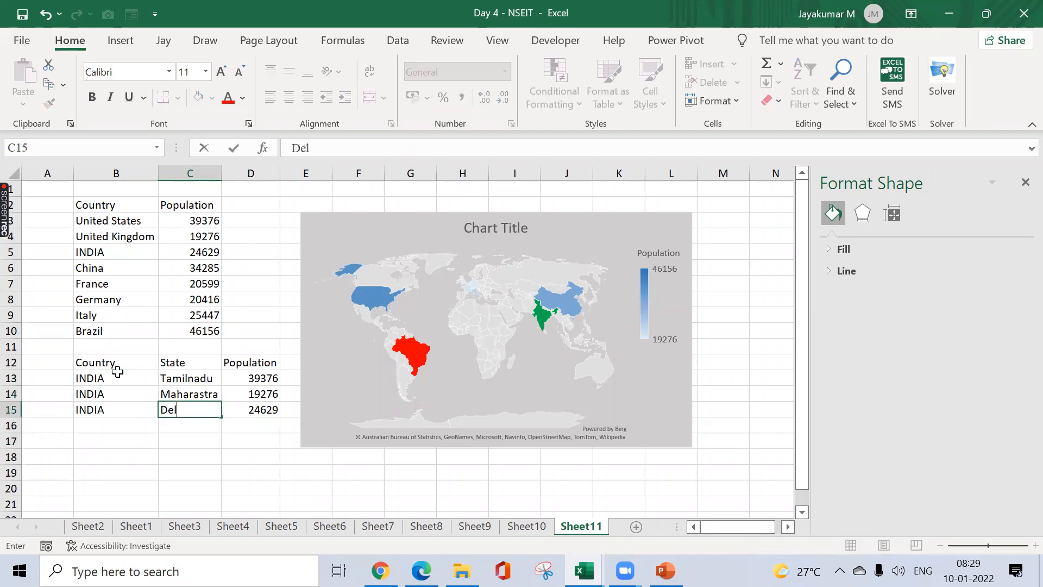
key("Return")
key("Up")
- Insert a Filled Map chart from the state table B12:D15 and place it over the world map, clear of both tables
left_click(116, 365)
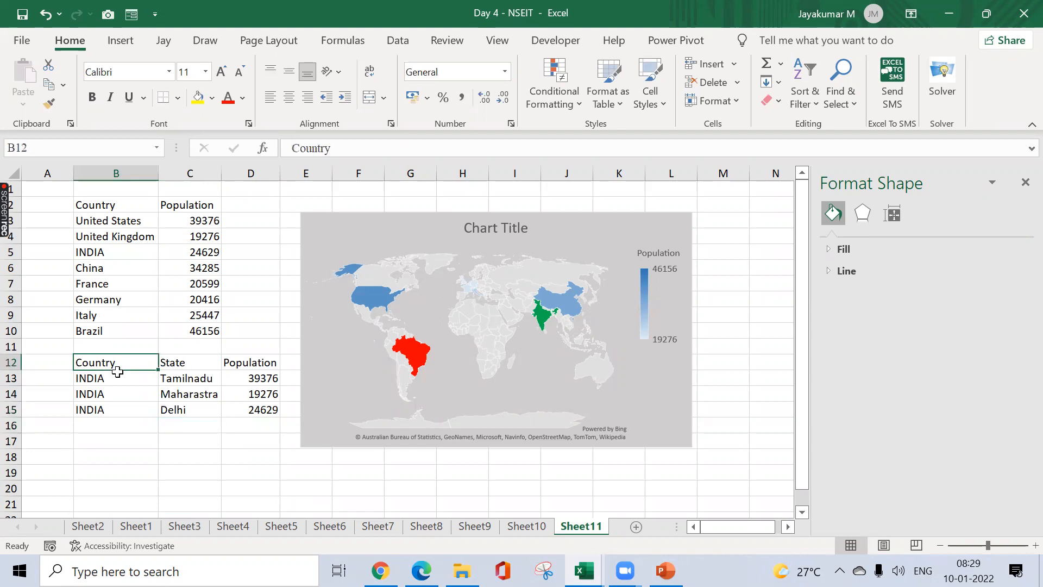
key("ctrl+a")
left_click(133, 40)
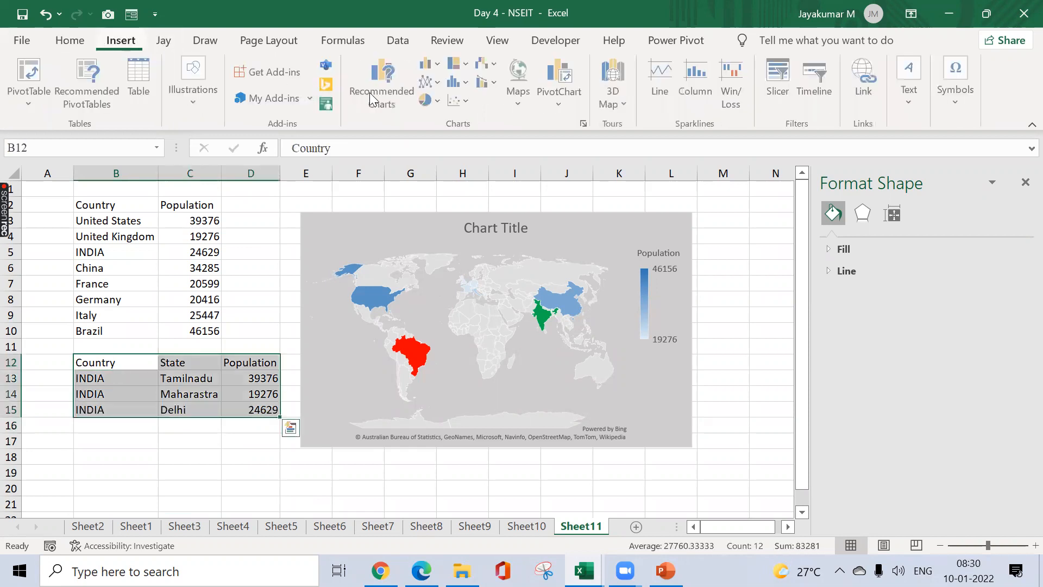
left_click(519, 81)
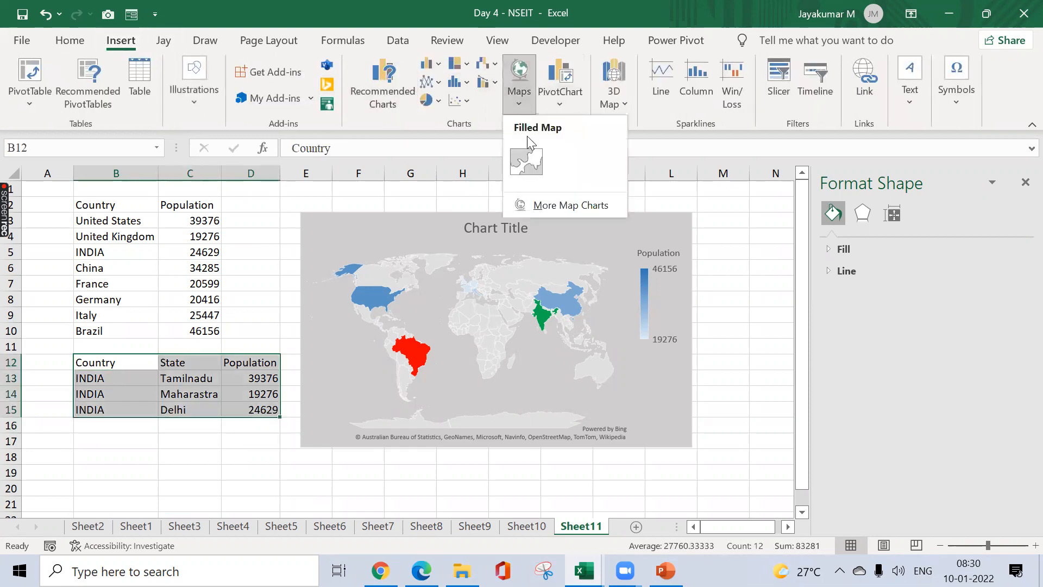
left_click(529, 156)
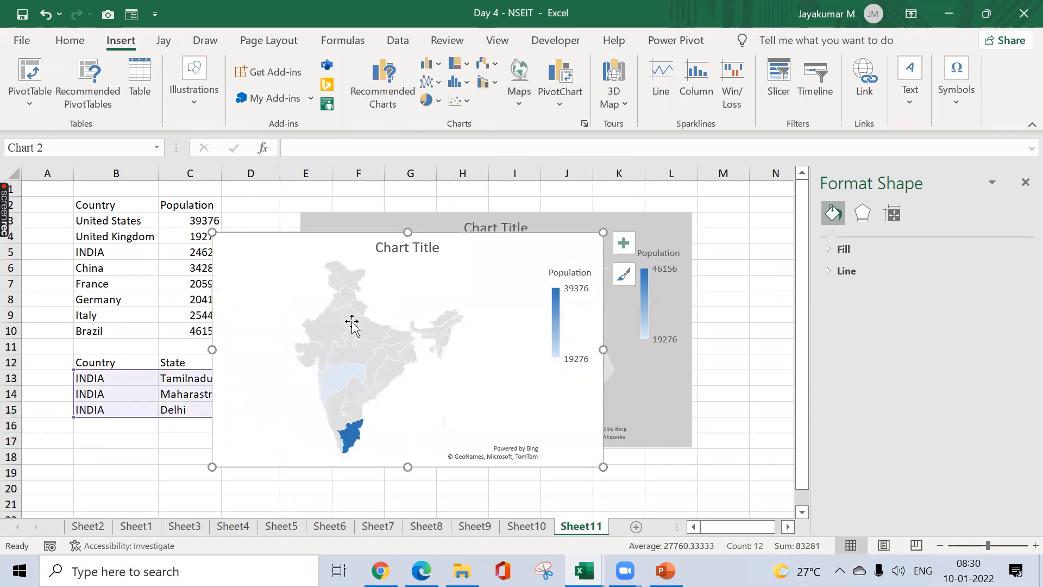
left_click_drag(372, 237, 479, 213)
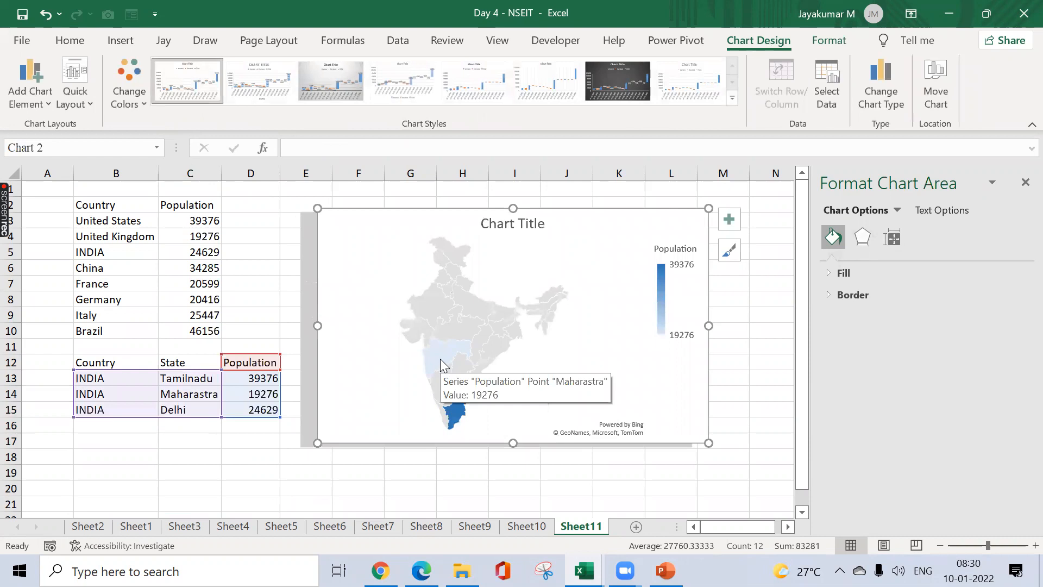
mouse_move(450, 292)
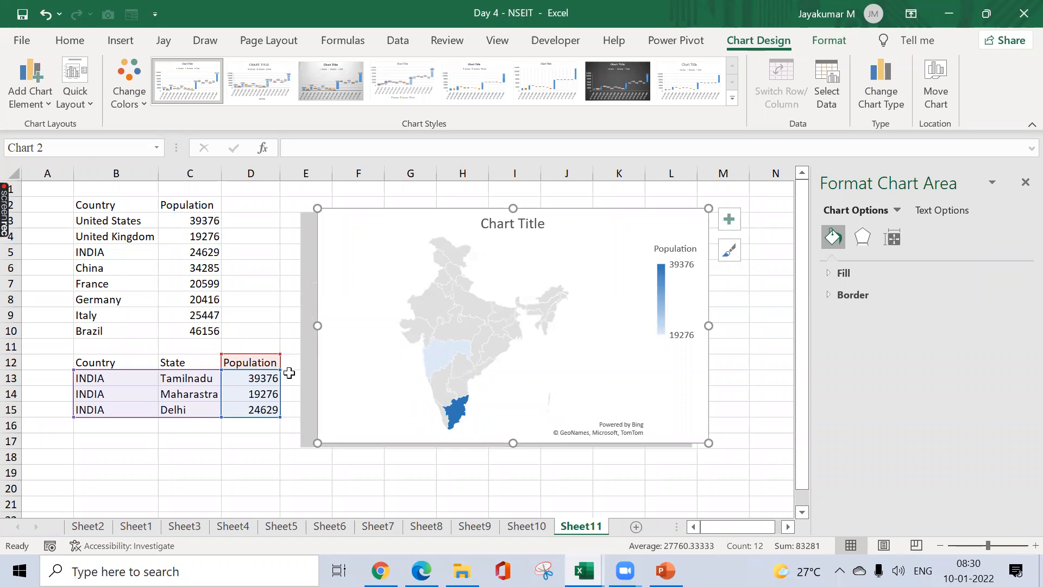
- Move the India states map chart slightly down over the world map and show the commands for inserting objects
mouse_move(441, 334)
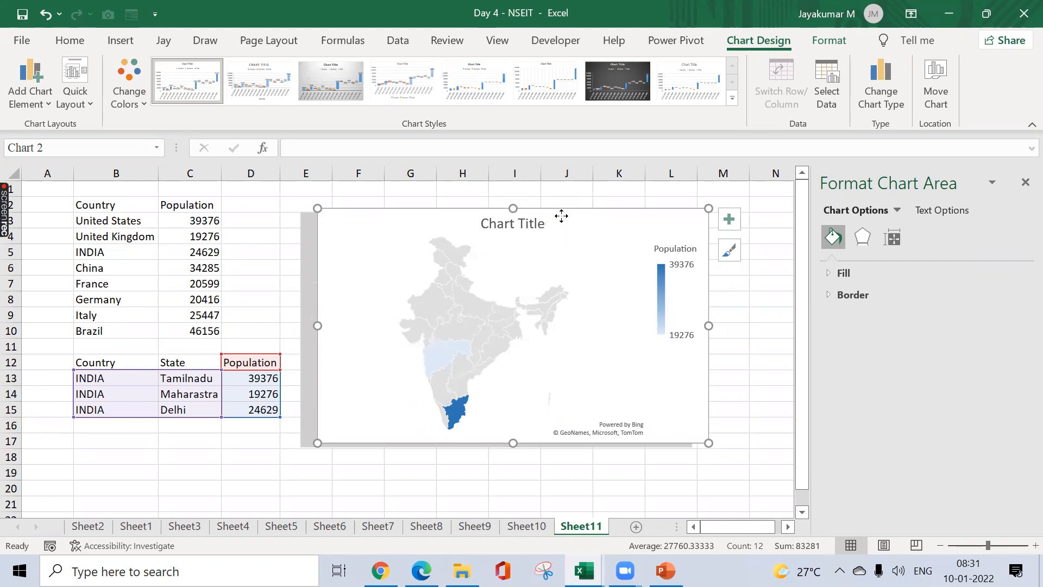
mouse_move(565, 218)
left_mouse_down()
mouse_move(575, 221)
mouse_move(558, 226)
left_mouse_up()
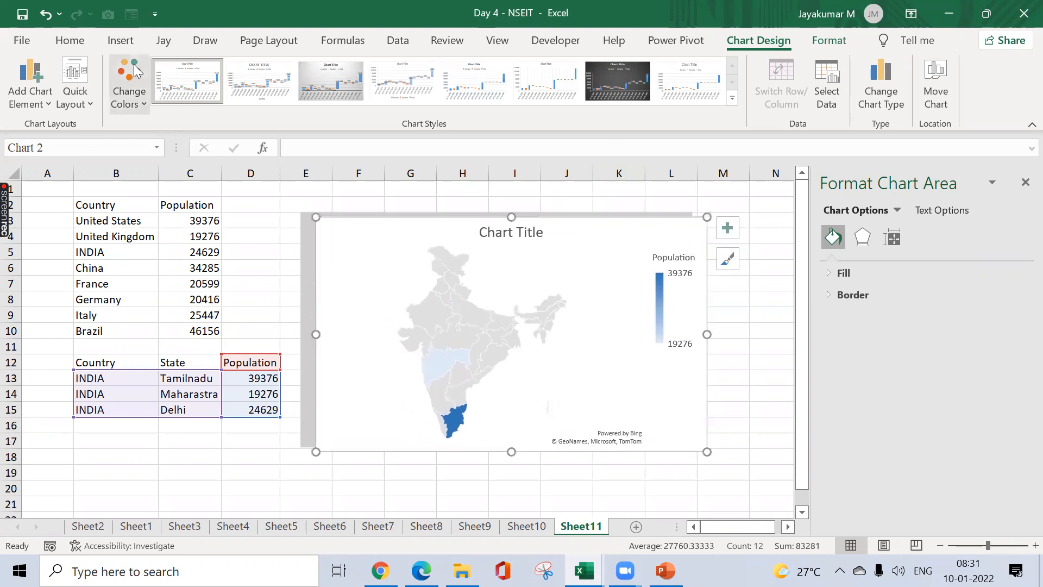
left_click(69, 40)
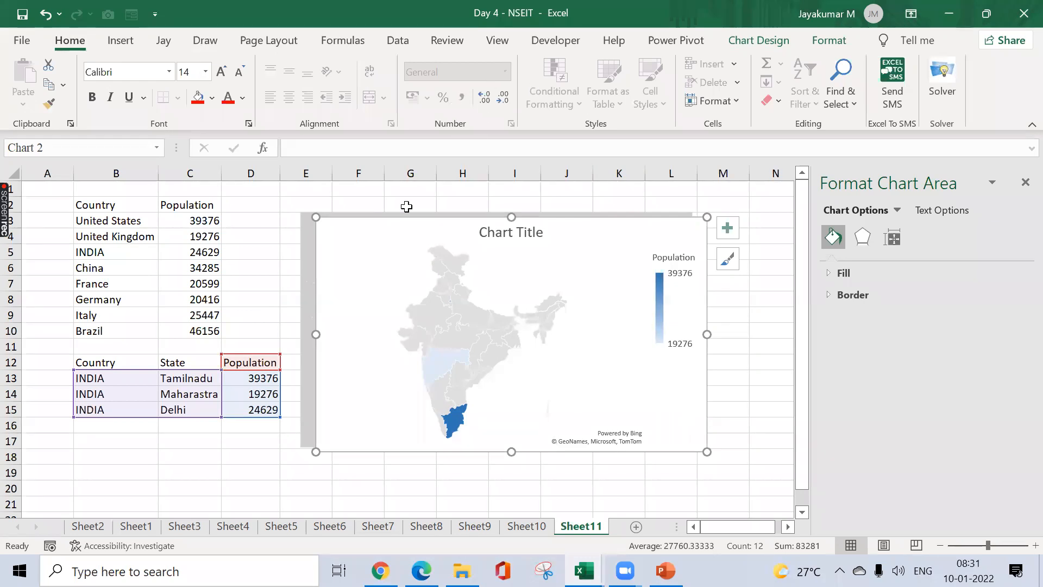
left_click(120, 41)
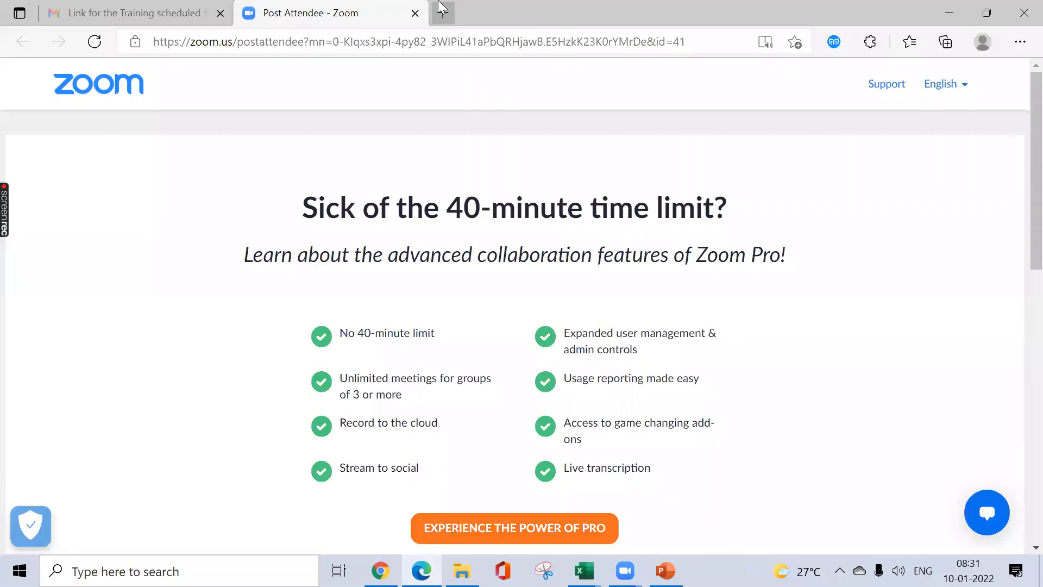
- Search for google maps india in a new Edge tab, view the Google Maps site and close it
left_click(442, 7)
type("google")
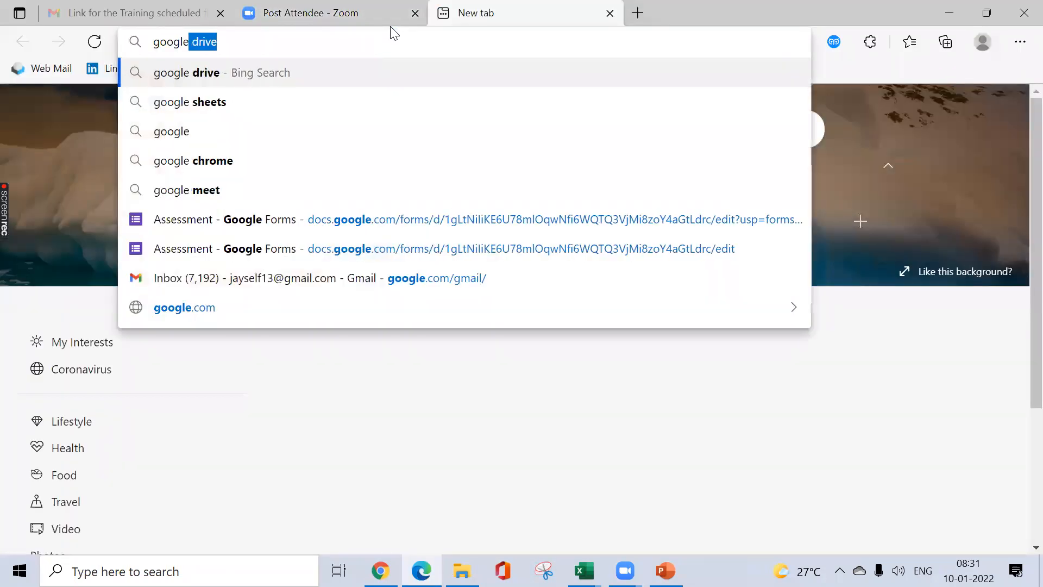
type(" maps")
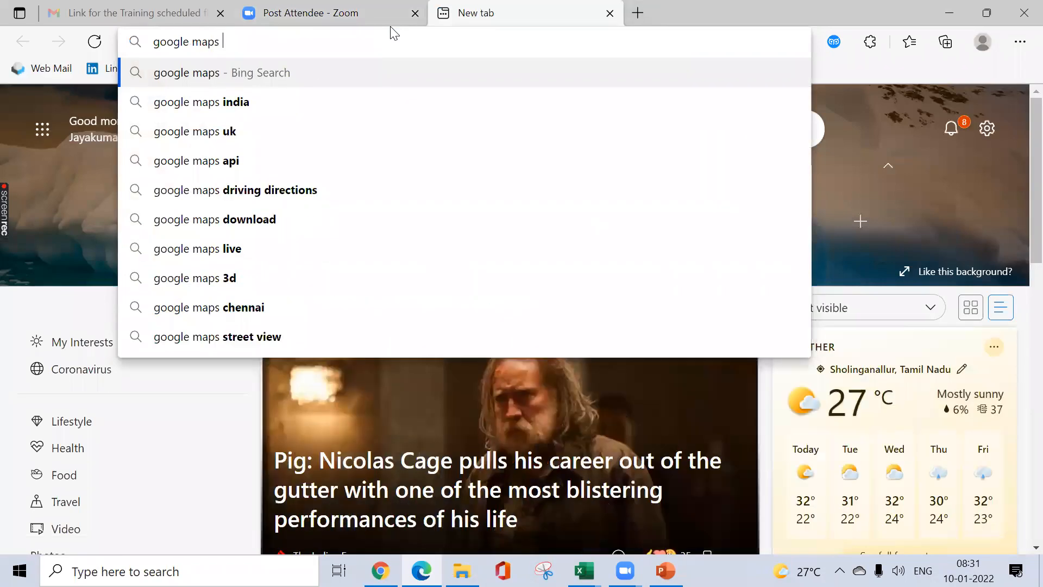
key("Down")
key("Return")
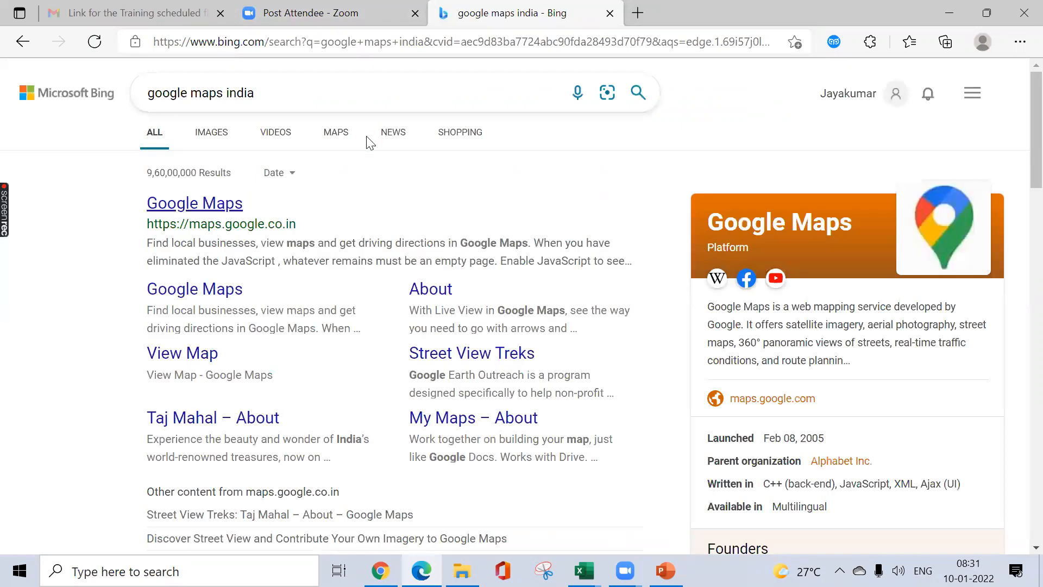
left_click(219, 209)
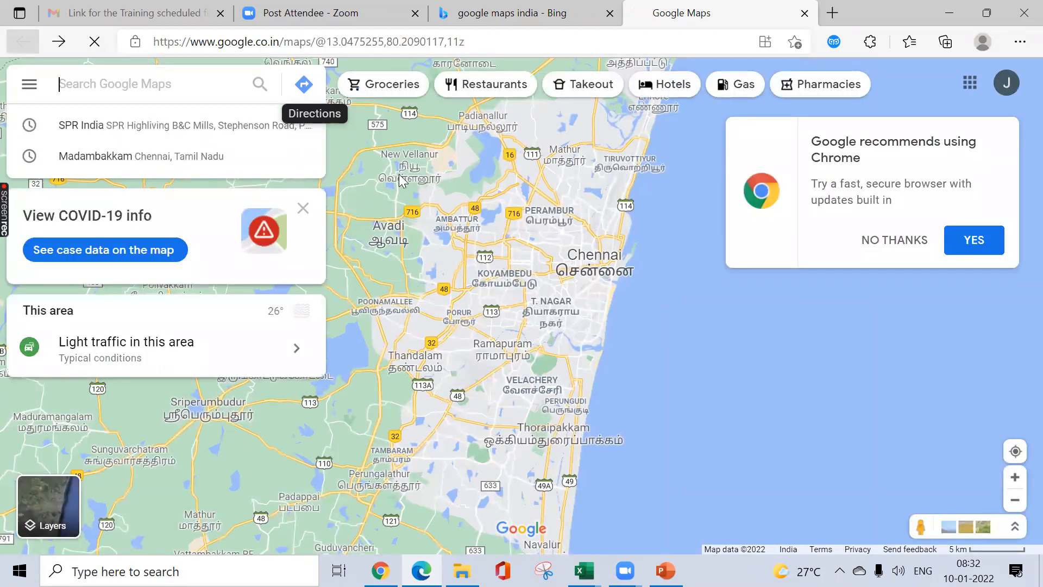
key("ctrl+w")
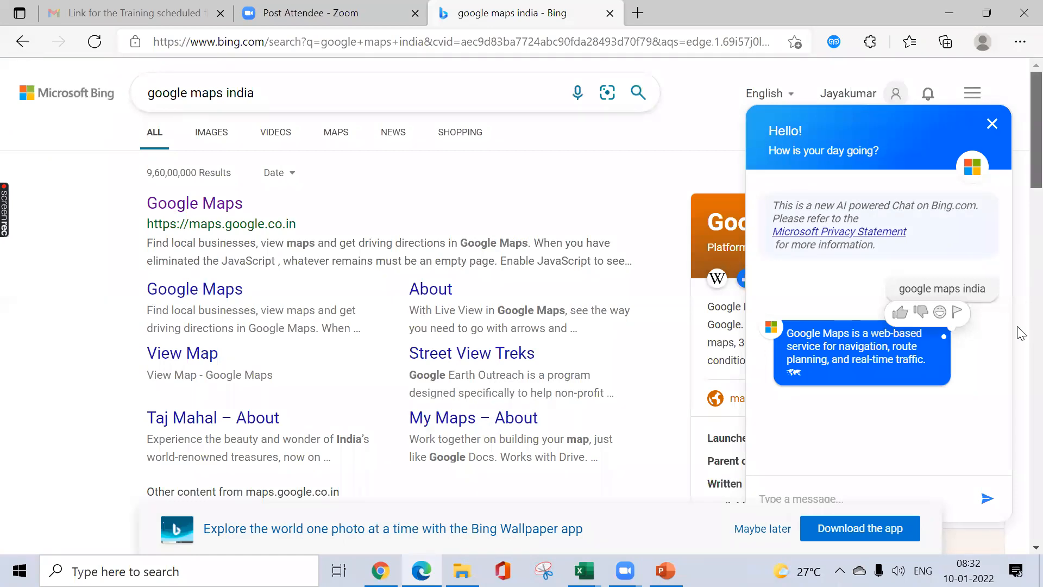
- Search Bing for my google map and open the mymaps.google.com result
scroll(997, 98, "down", 1)
scroll(468, 88, "down", 5)
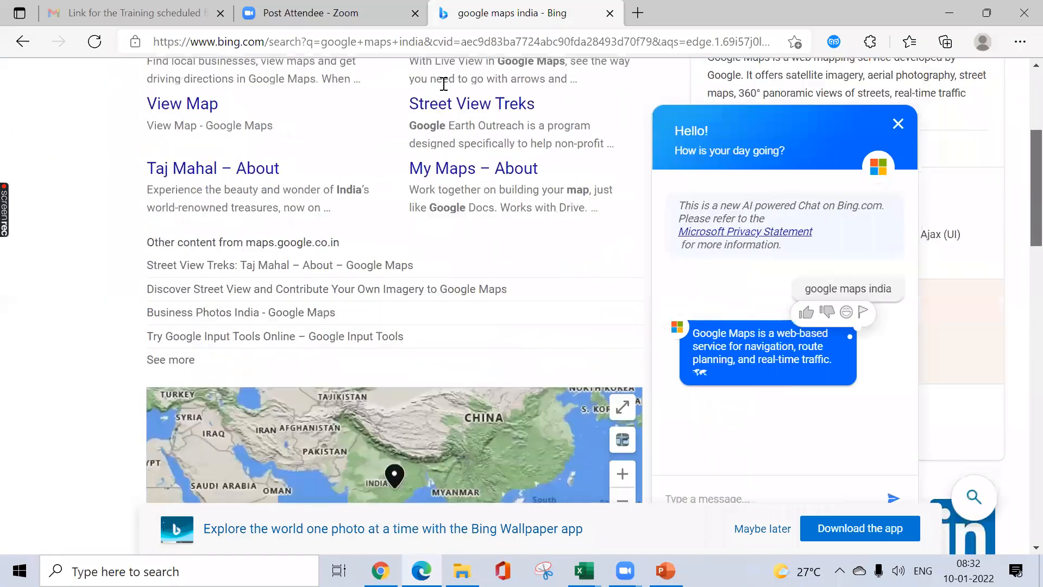
scroll(443, 84, "down", 5)
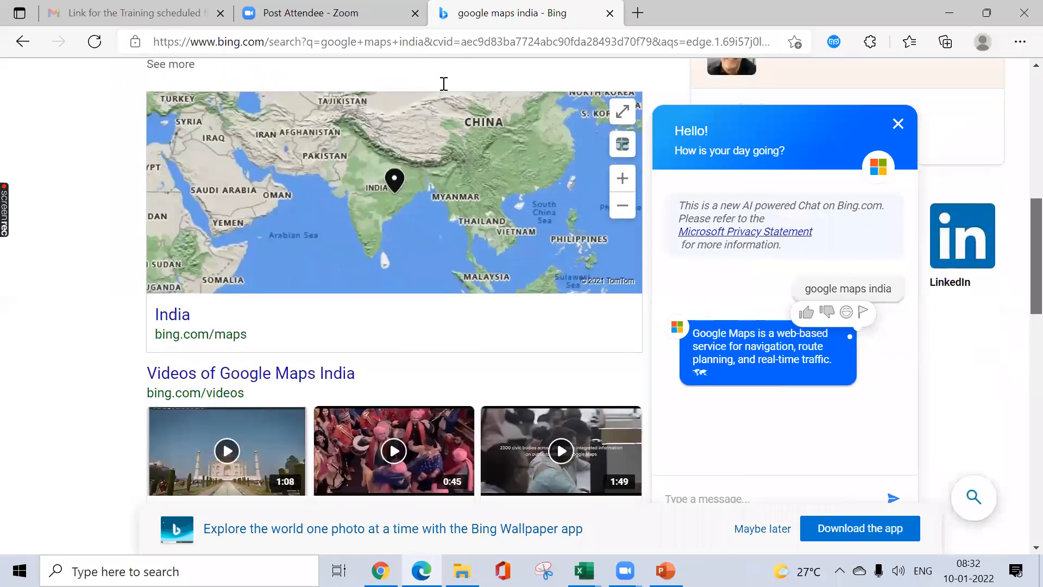
scroll(444, 84, "up", 10)
left_click(443, 84)
type("my google map")
key("Return")
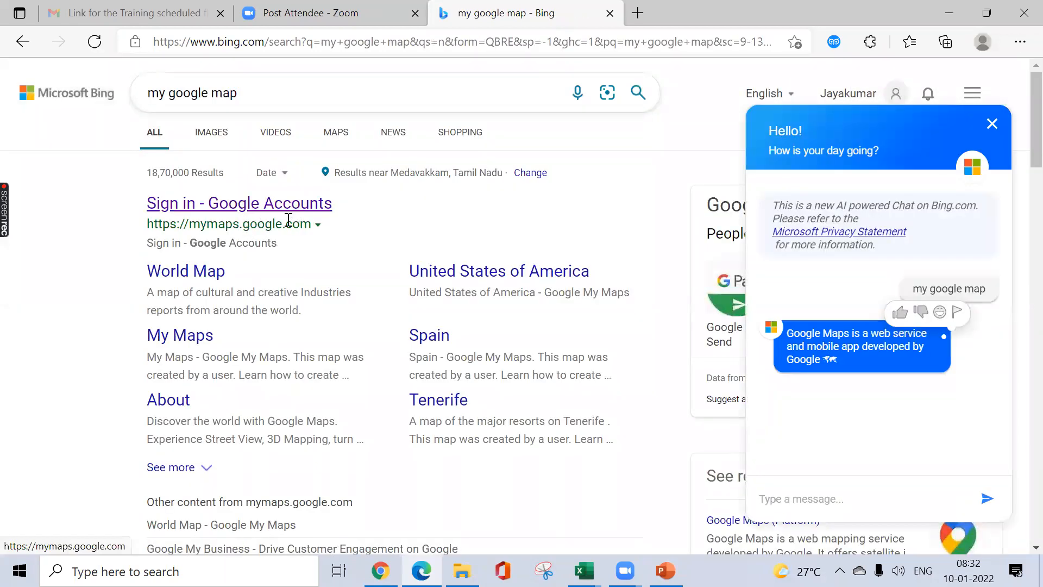
left_click(304, 214)
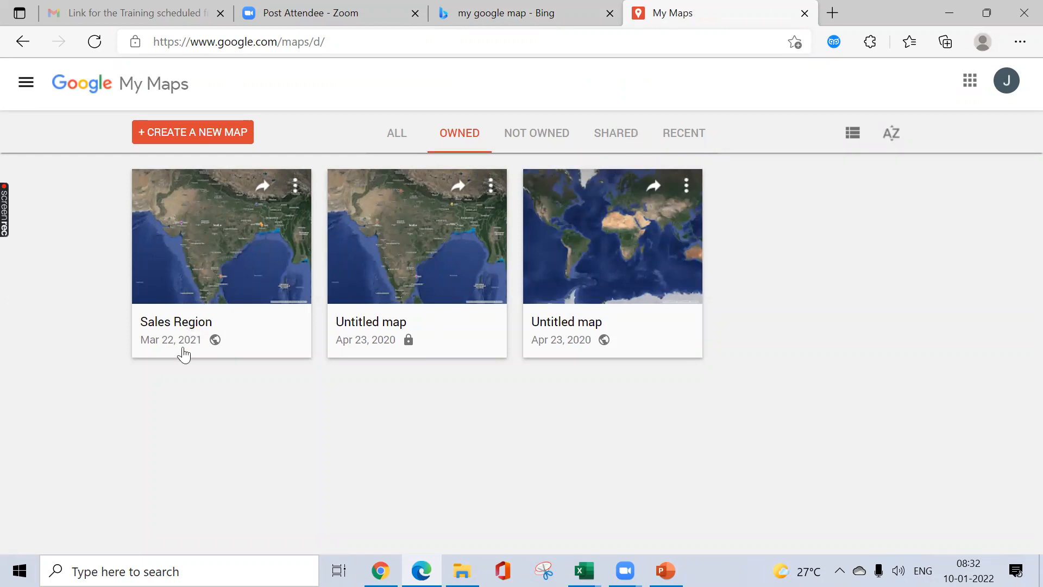
- Open the Sales Region map from the owned maps and dismiss the profile sharing notice
left_click(221, 284)
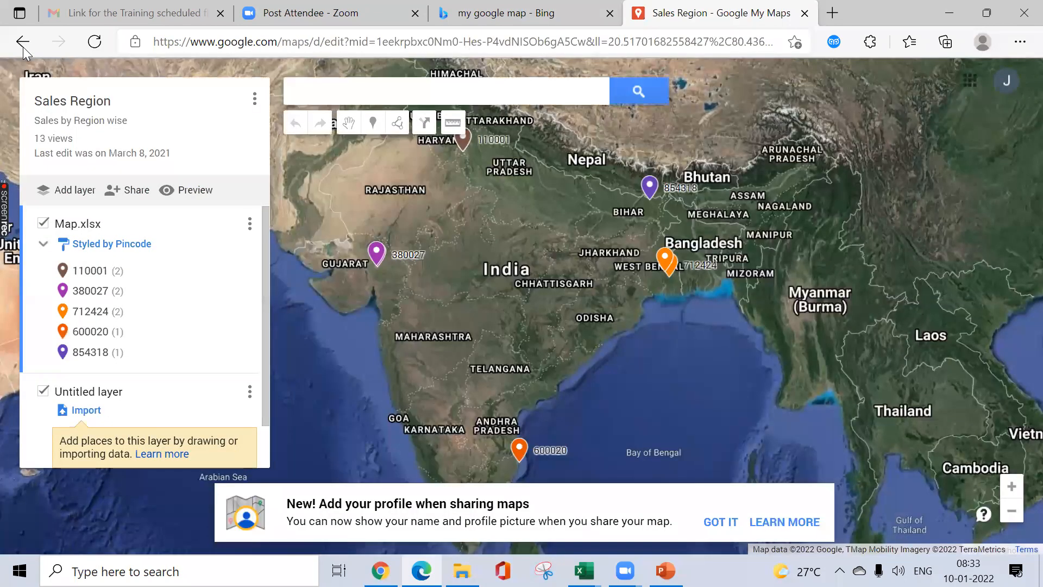
left_click(23, 42)
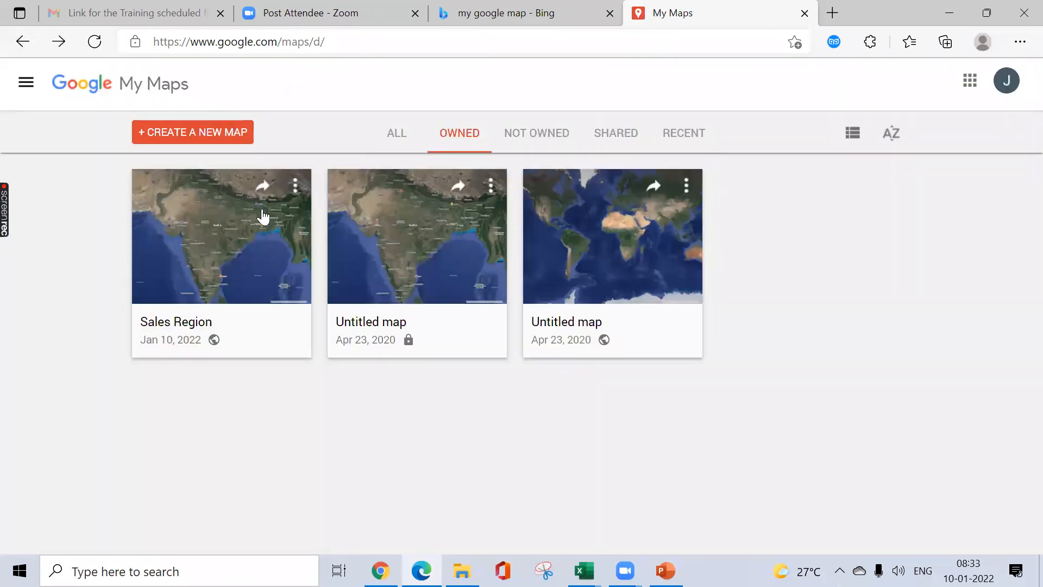
left_click(201, 232)
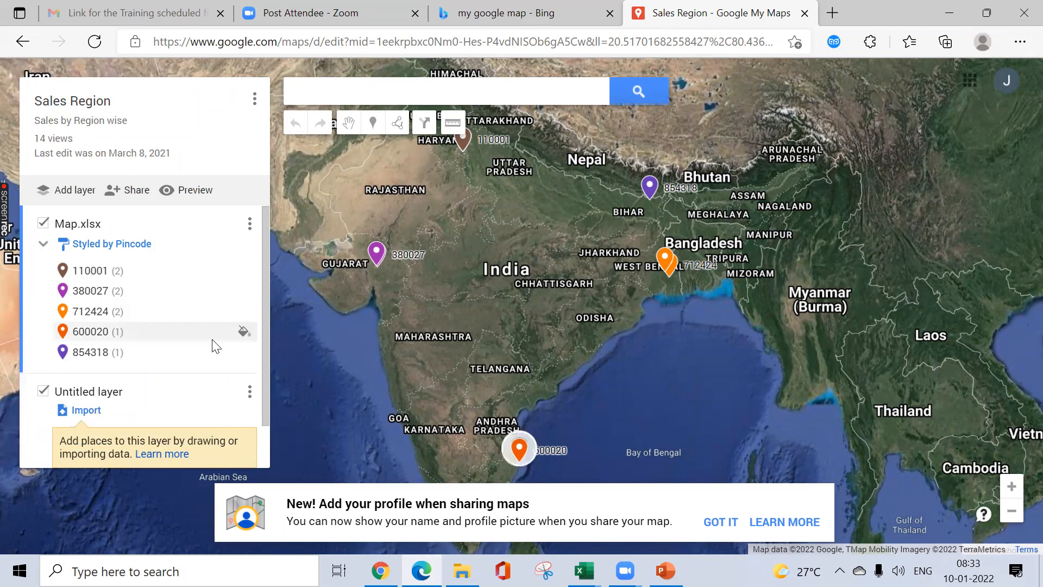
left_click(728, 523)
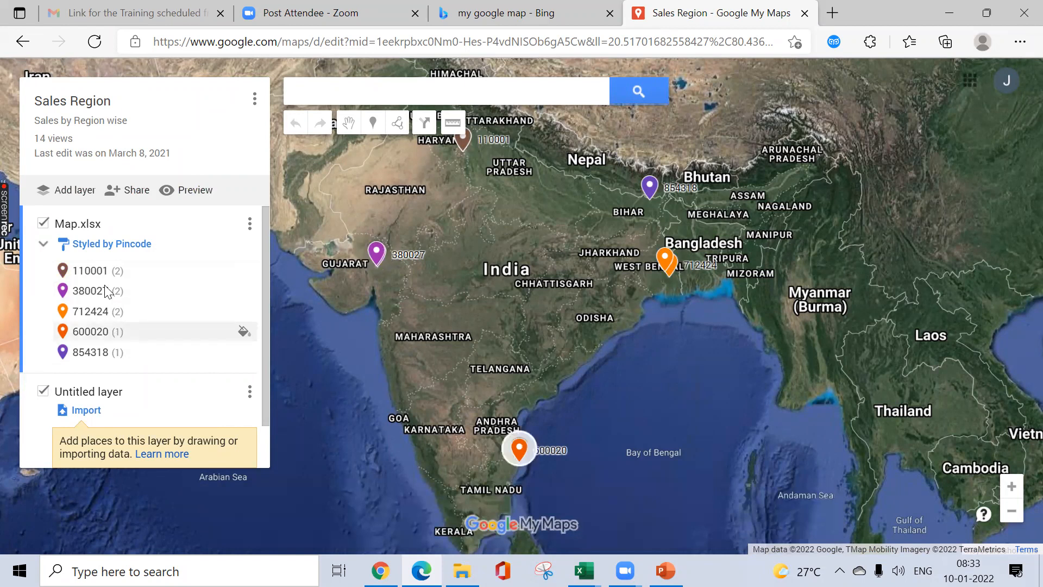
- View the details of the Gujarat, Bihar and Delhi markers, and zoom out to see the wider region
left_click(379, 254)
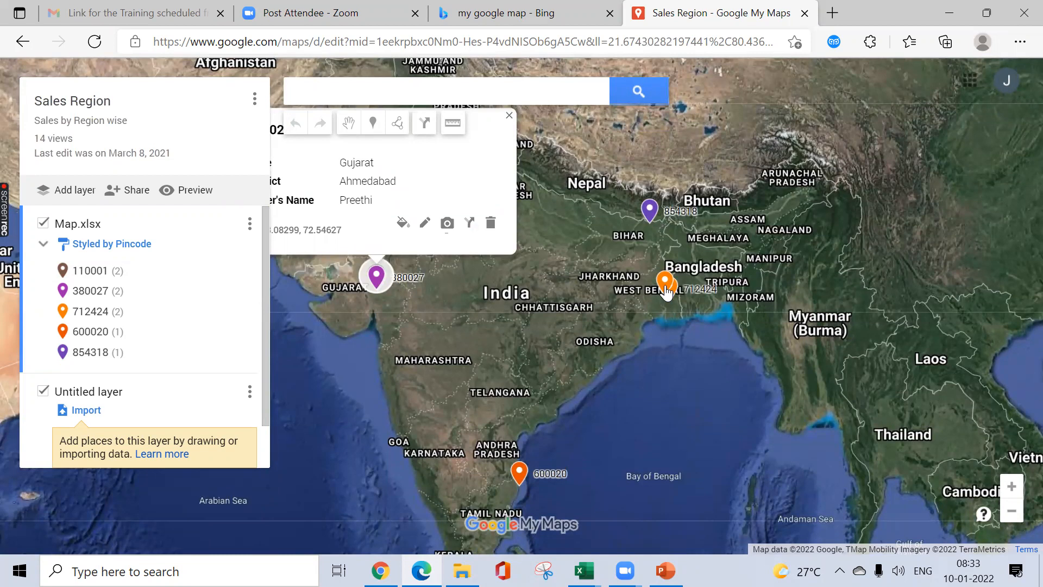
left_click(651, 210)
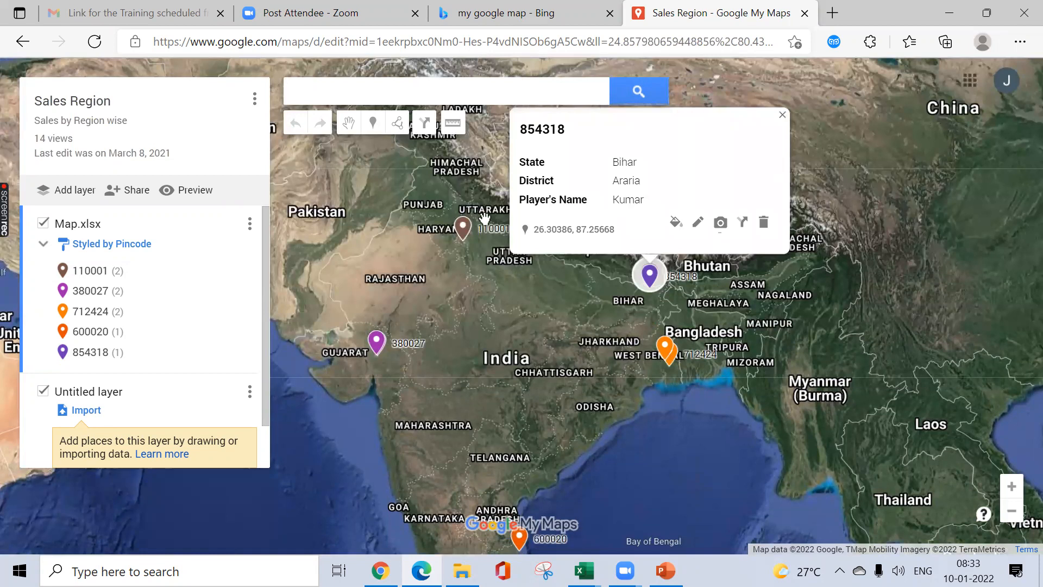
left_click(476, 235)
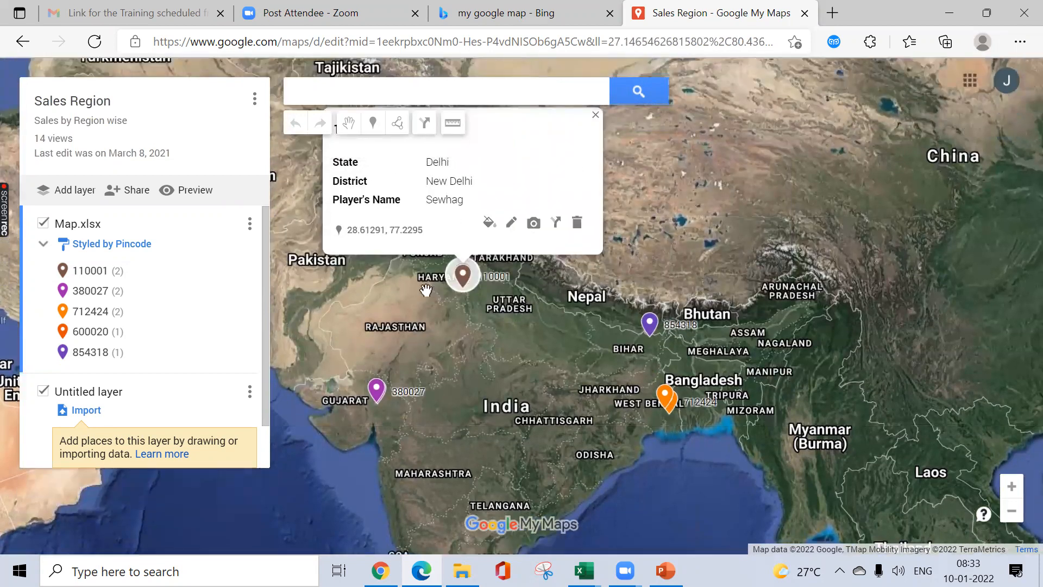
left_click(405, 308)
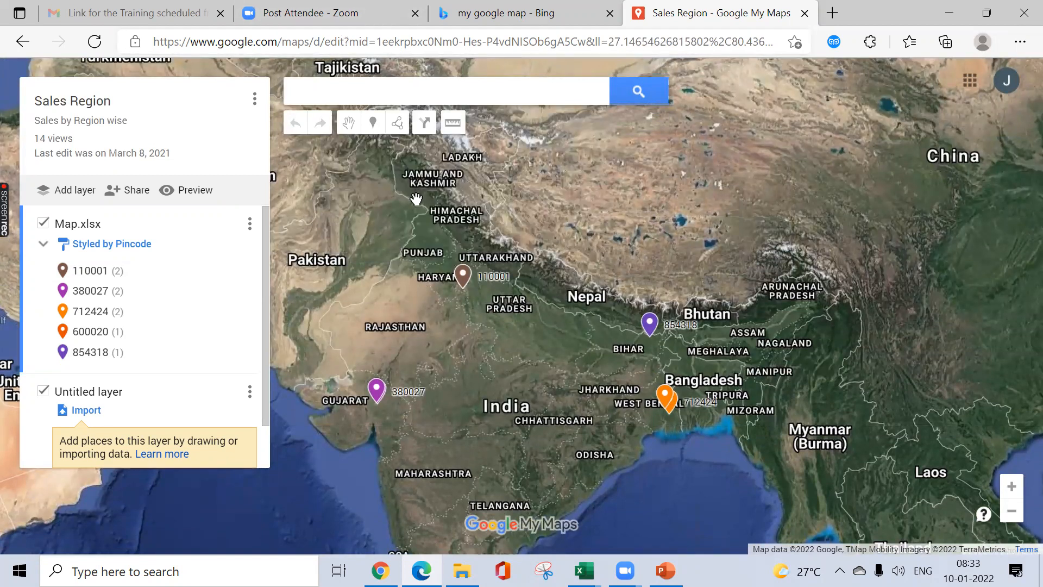
left_click(1015, 512)
left_click(1014, 512)
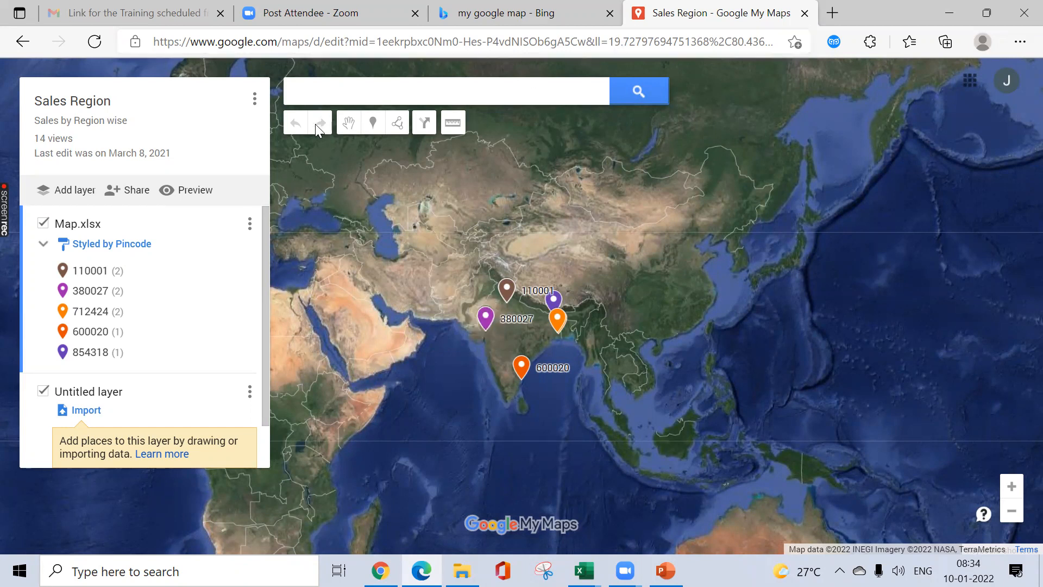
- Copy the share link of the Sales Region map and close the sharing settings
left_click(133, 193)
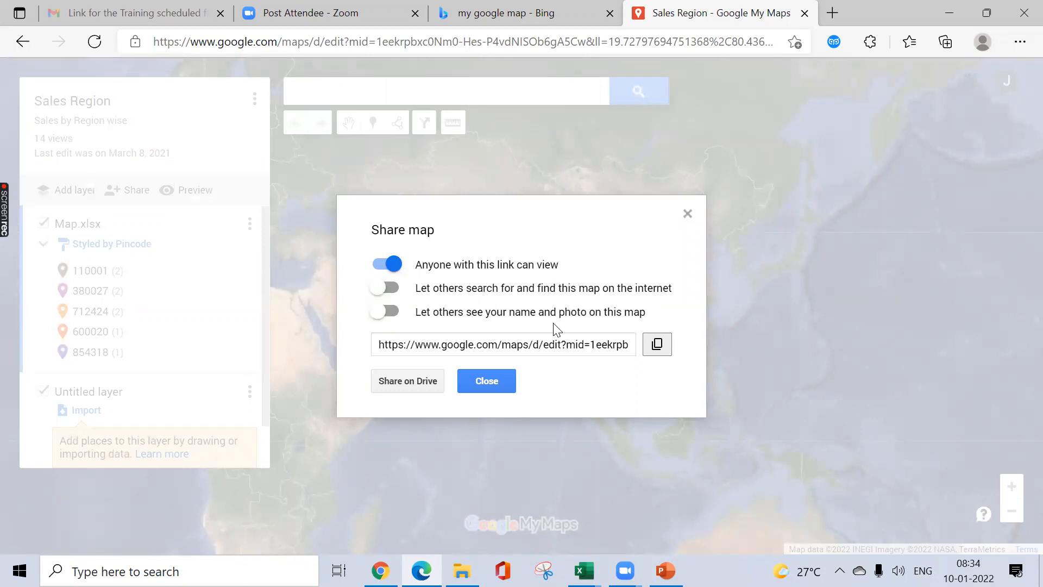
left_click(663, 346)
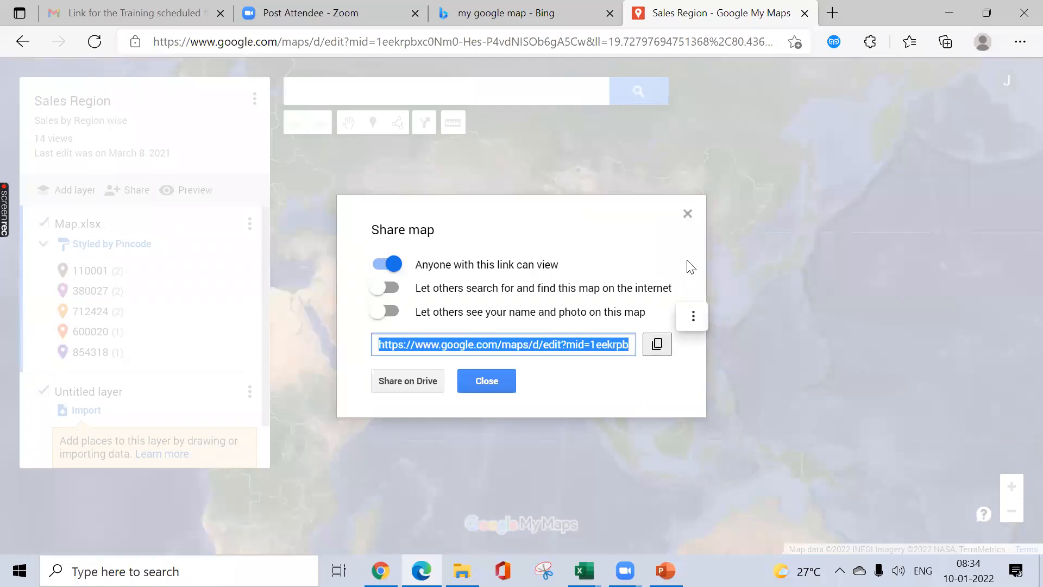
left_click(688, 213)
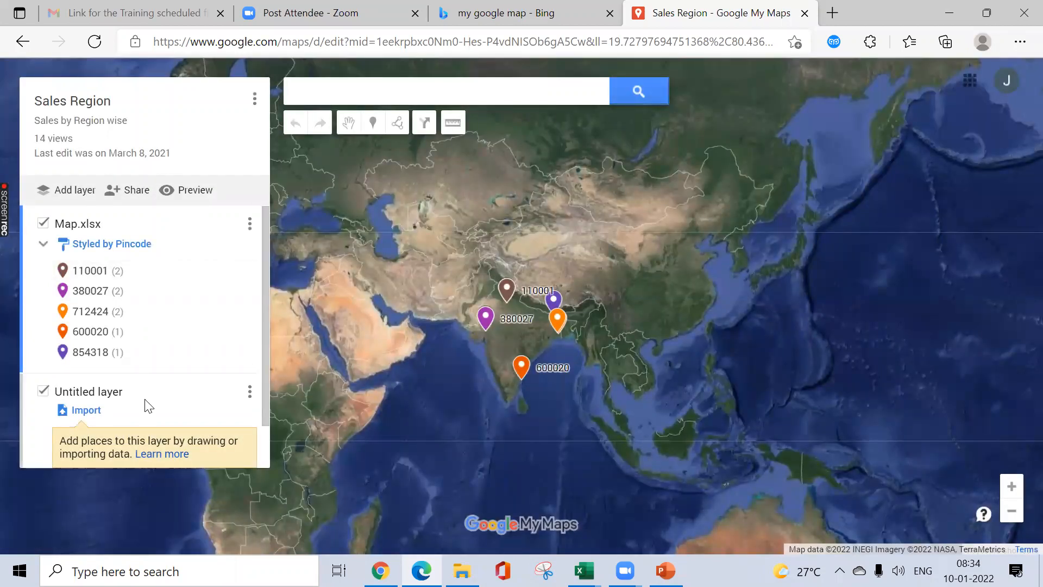
- Look at the file import options for the Untitled layer without choosing a file, and show the Chennai marker's details
left_click(79, 411)
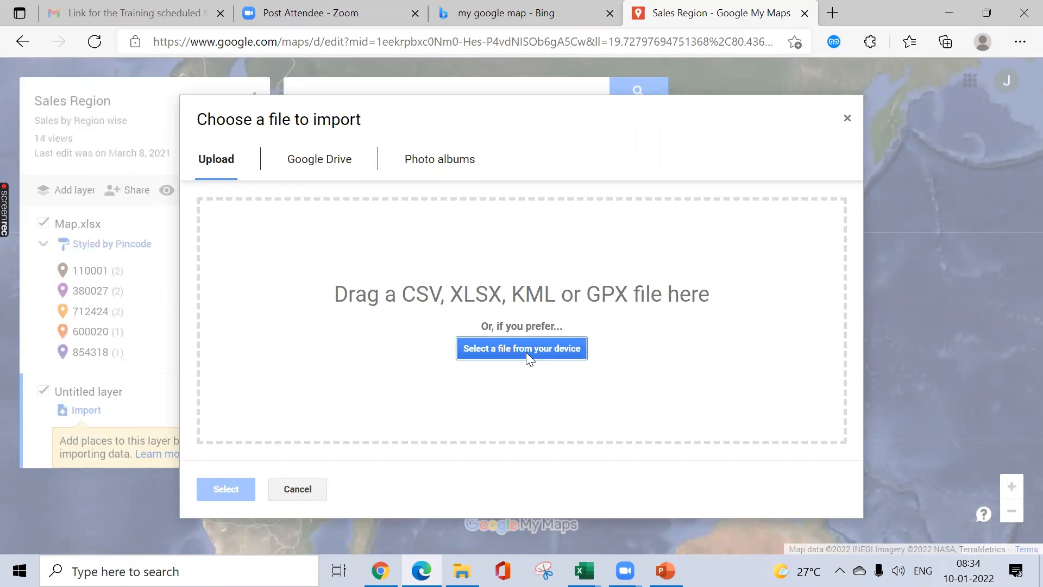
left_click(847, 120)
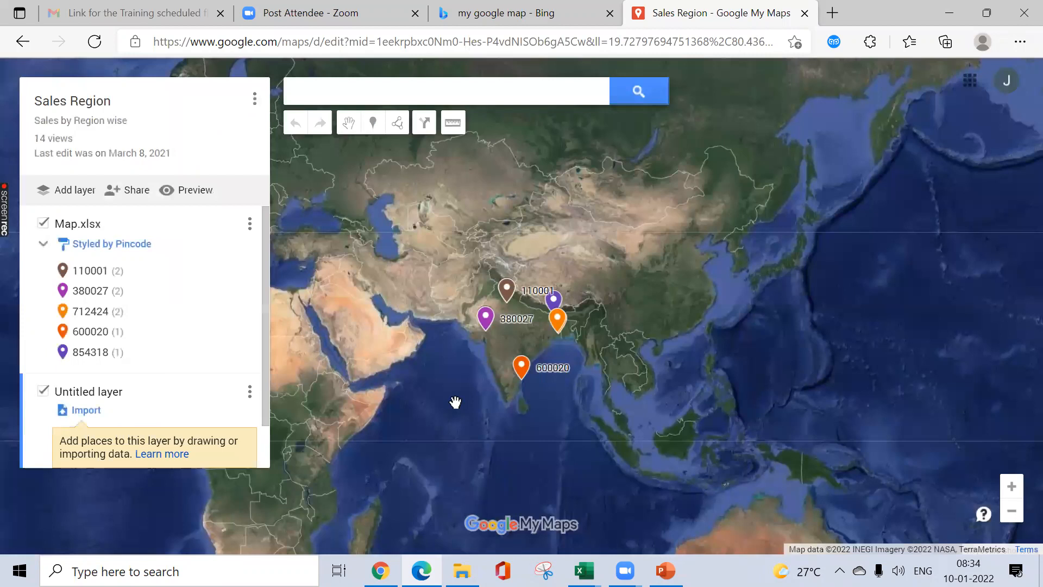
left_click(522, 366)
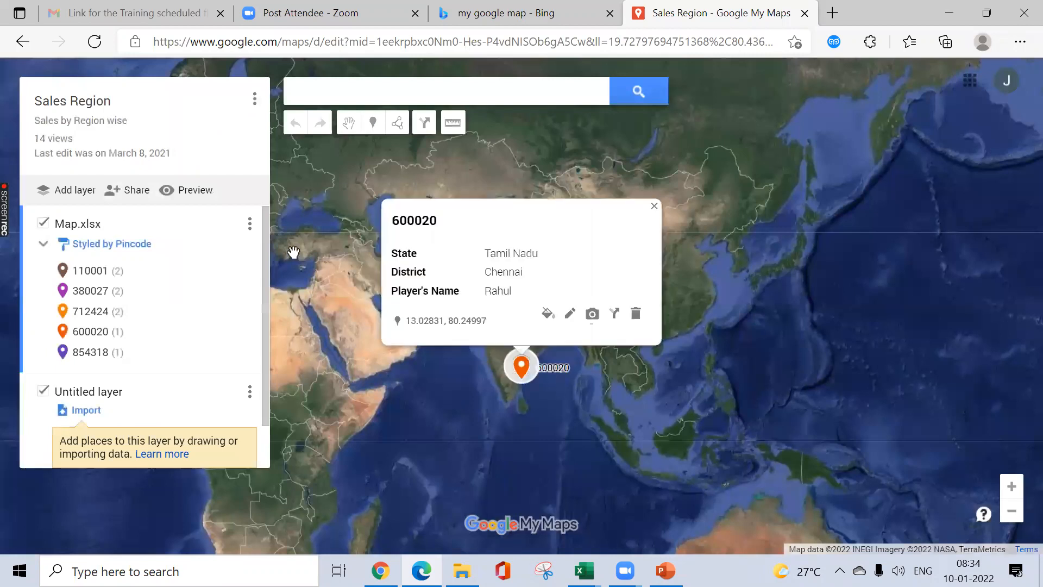
- Preview the Sales Region map in view-only mode, look over the map's options in its editor, and close the preview tab
left_click(195, 190)
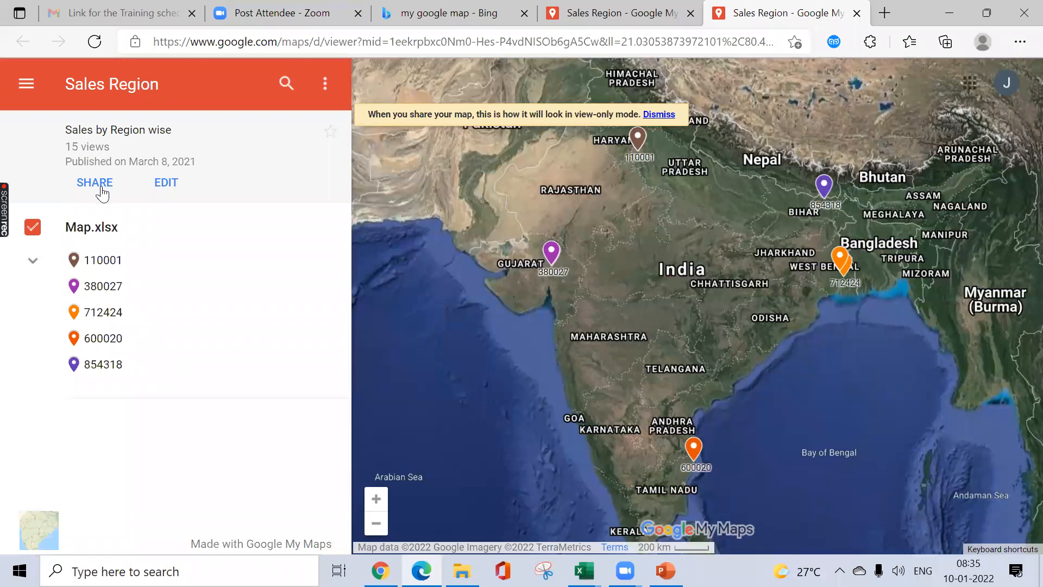
left_click(163, 184)
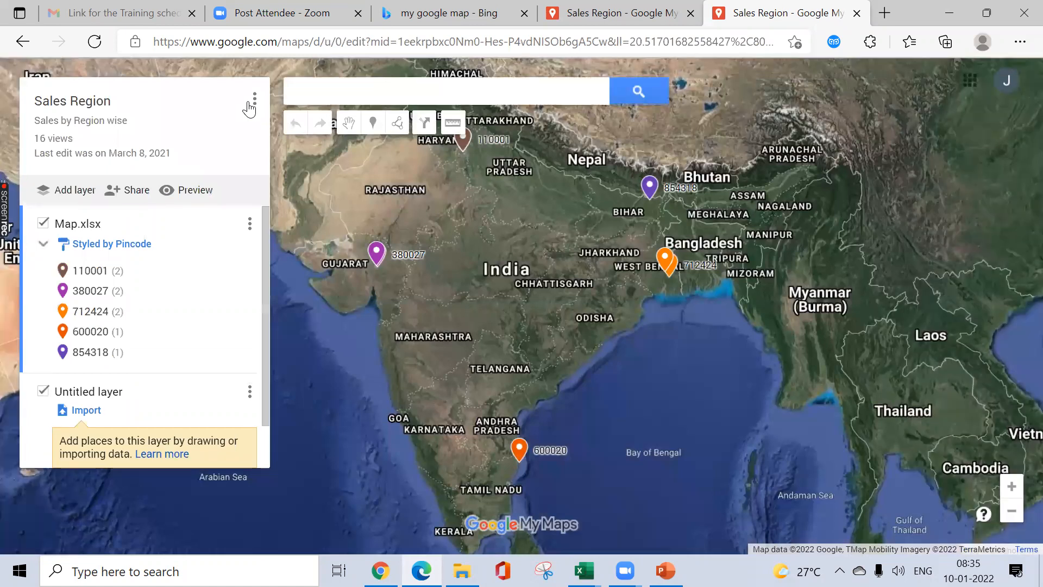
left_click(253, 100)
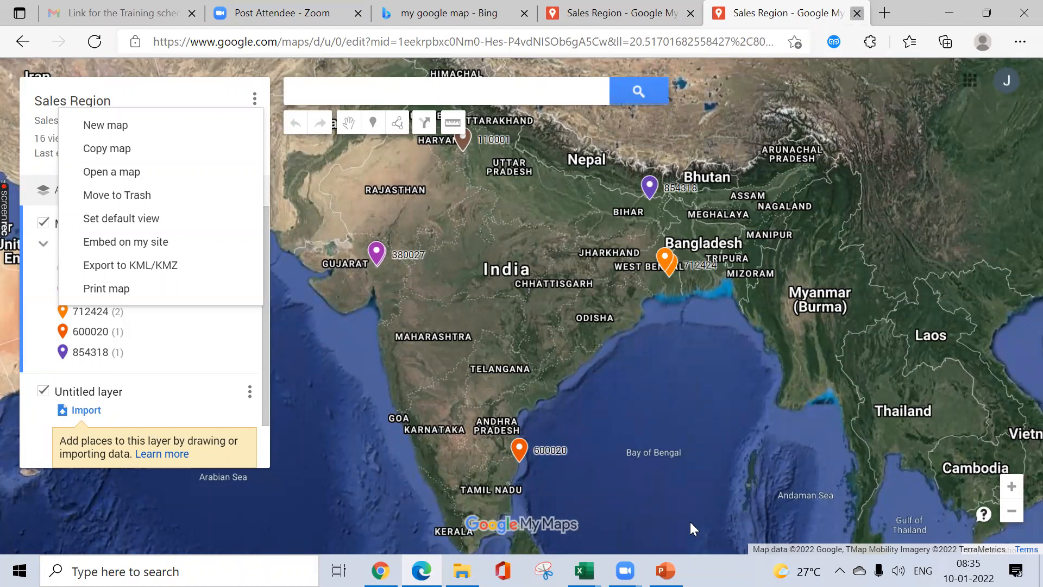
key("ctrl+w")
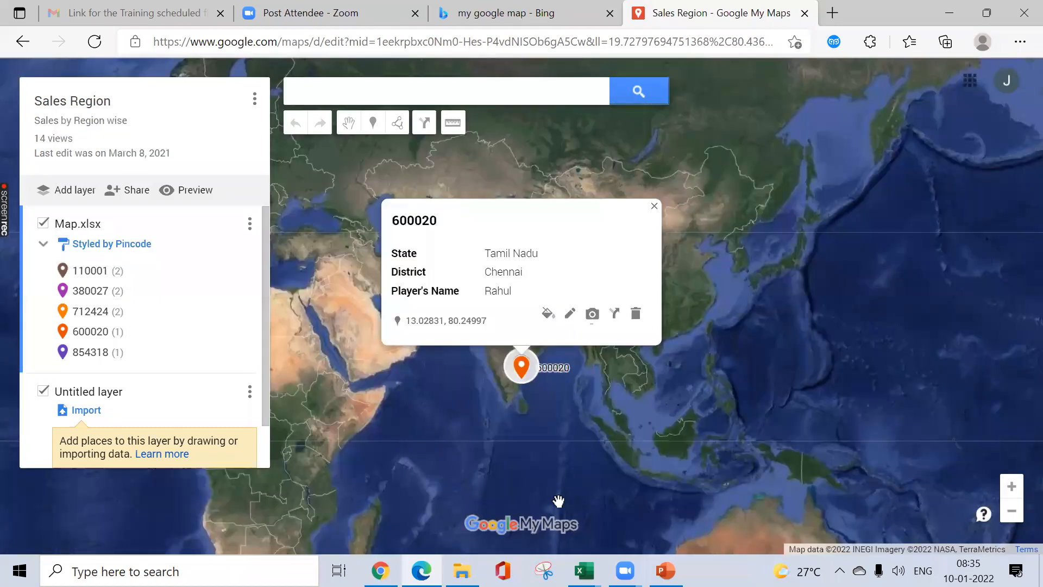
- Switch back to Excel and show the available map chart types
mouse_move(625, 570)
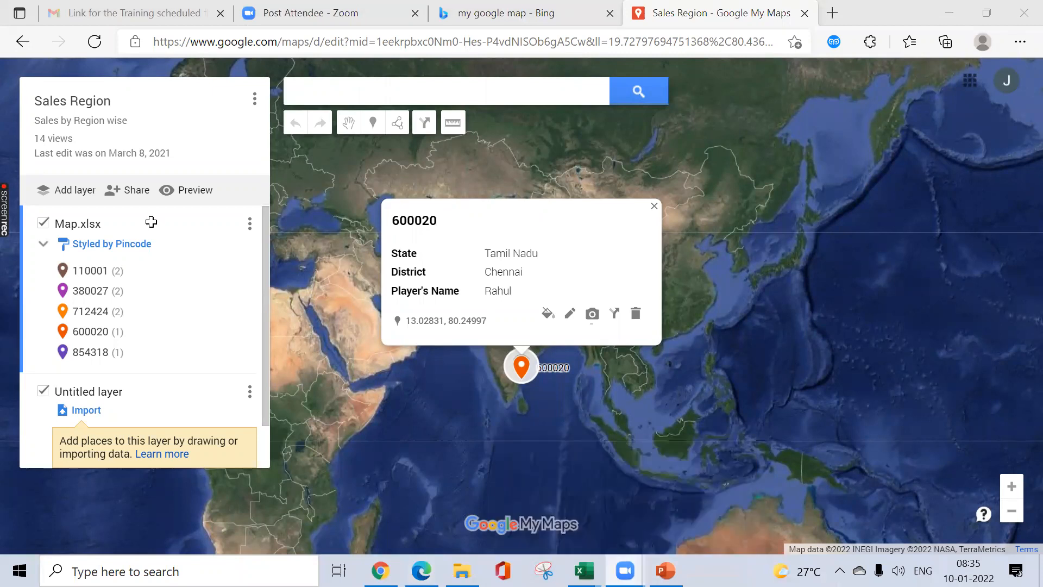
key("alt+Tab")
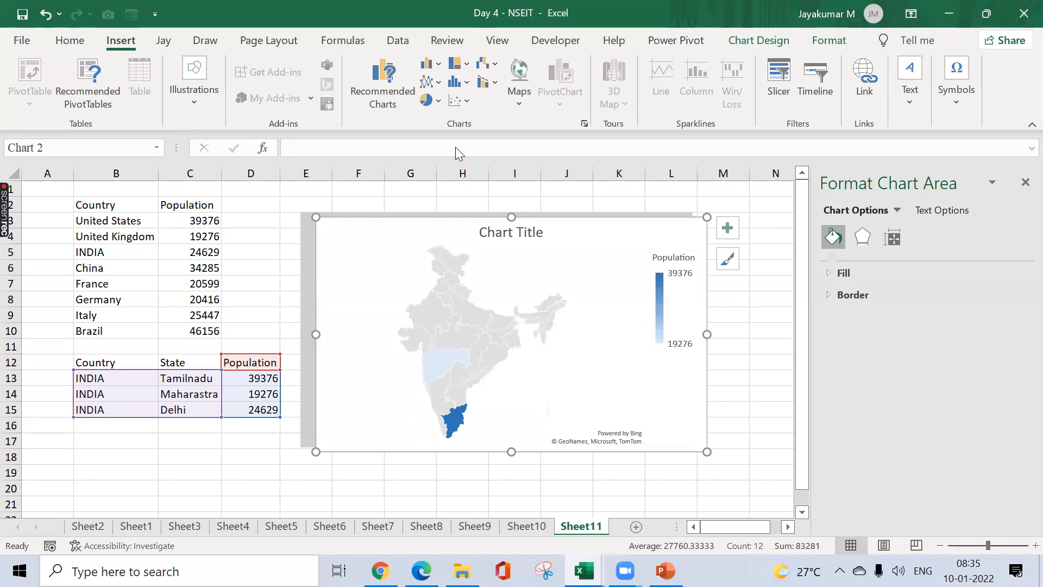
left_click(520, 105)
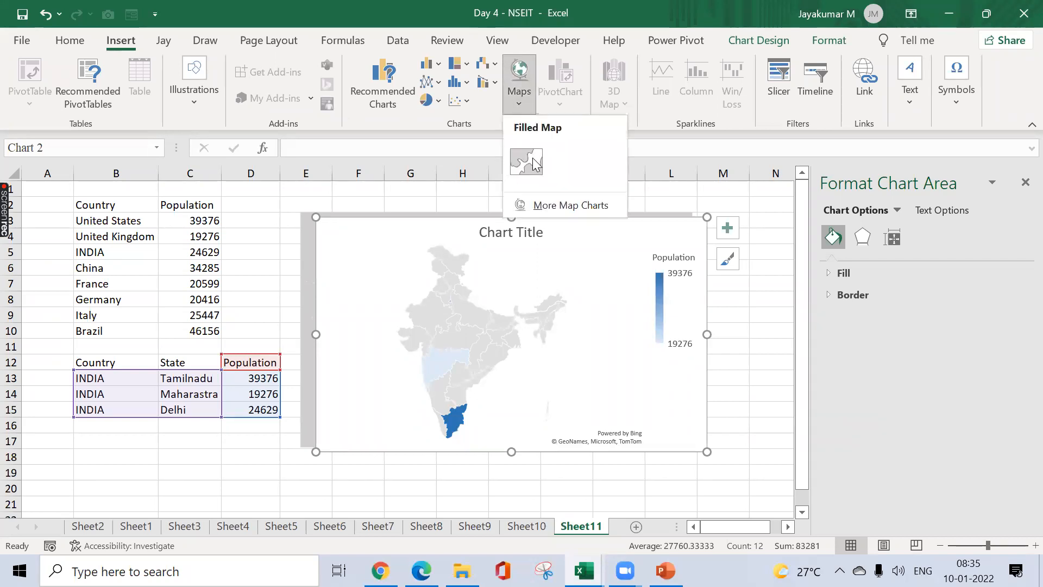
left_click(657, 192)
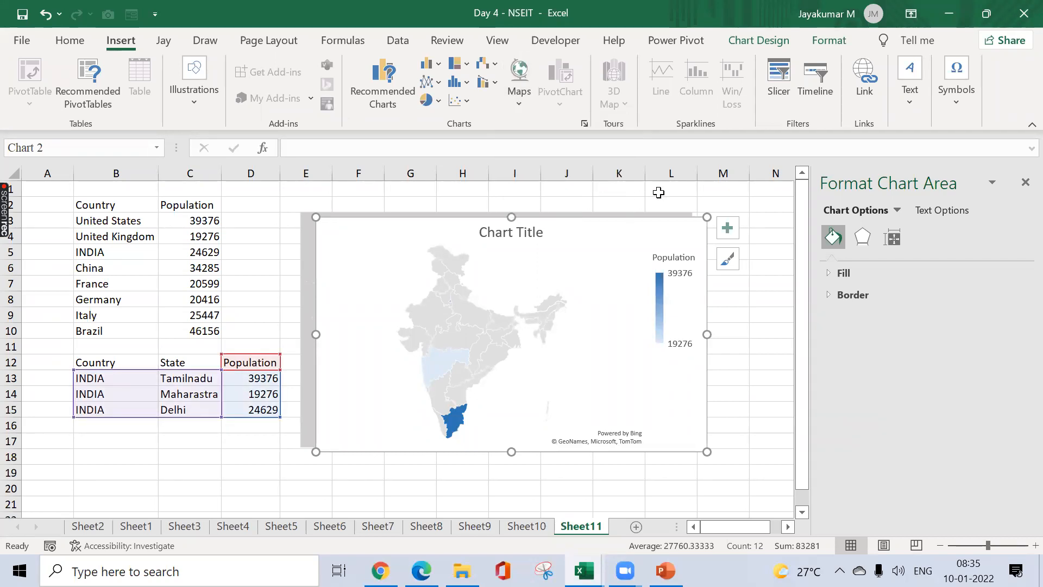
left_click(523, 237)
left_click(612, 243)
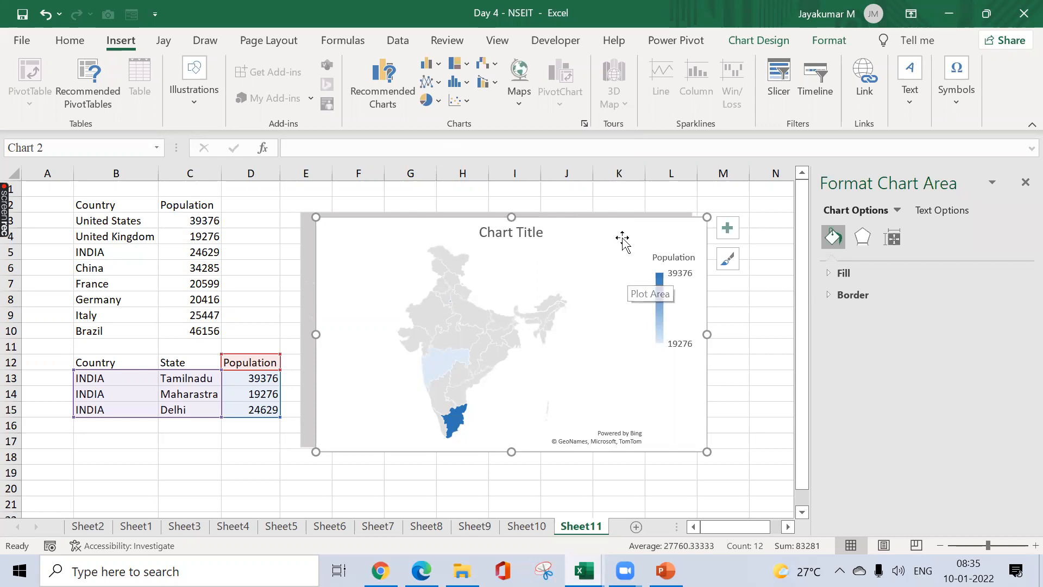
left_click(619, 200)
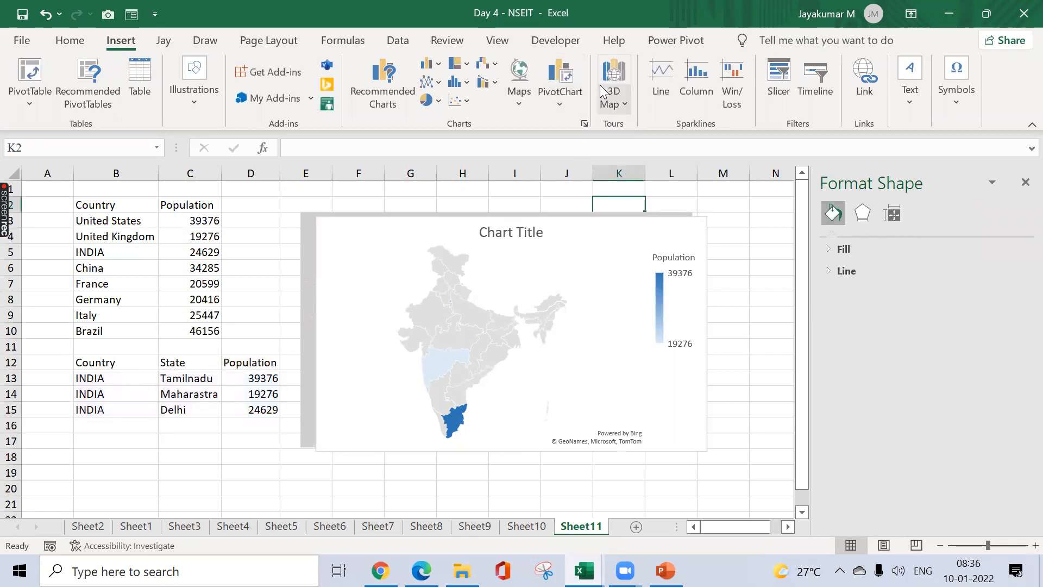
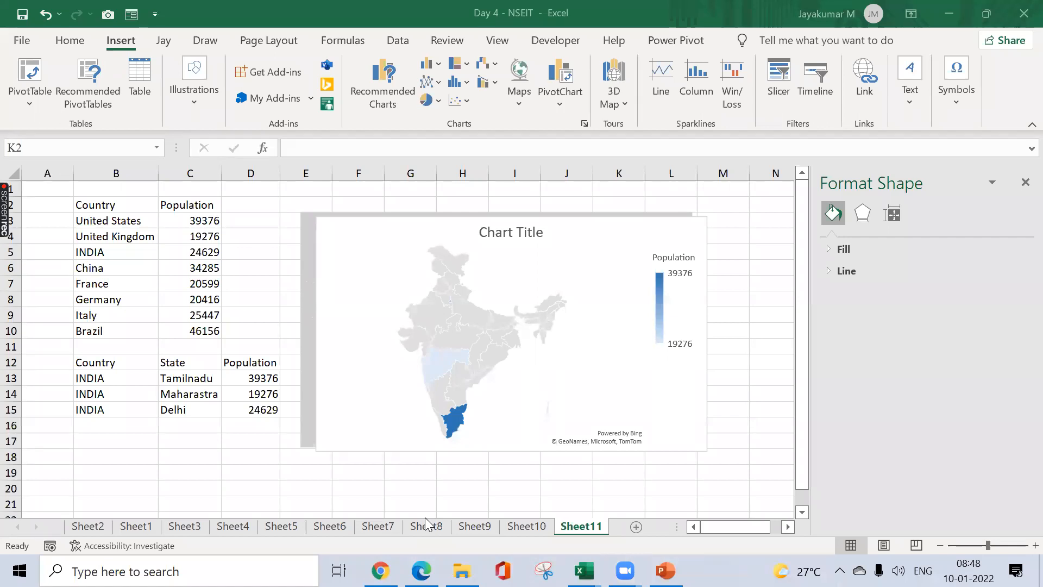
- Copy the Country and Population table (B2:C10) to cell B2 of a new sheet and autofit its column widths
left_click(247, 264)
left_click(214, 262)
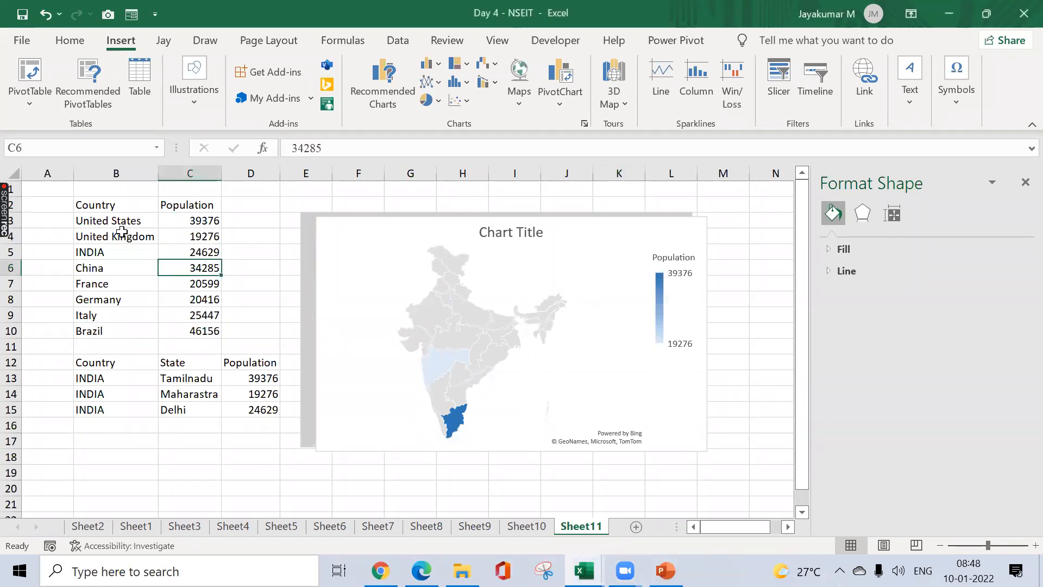
left_click(120, 232)
left_click_drag(109, 204, 196, 331)
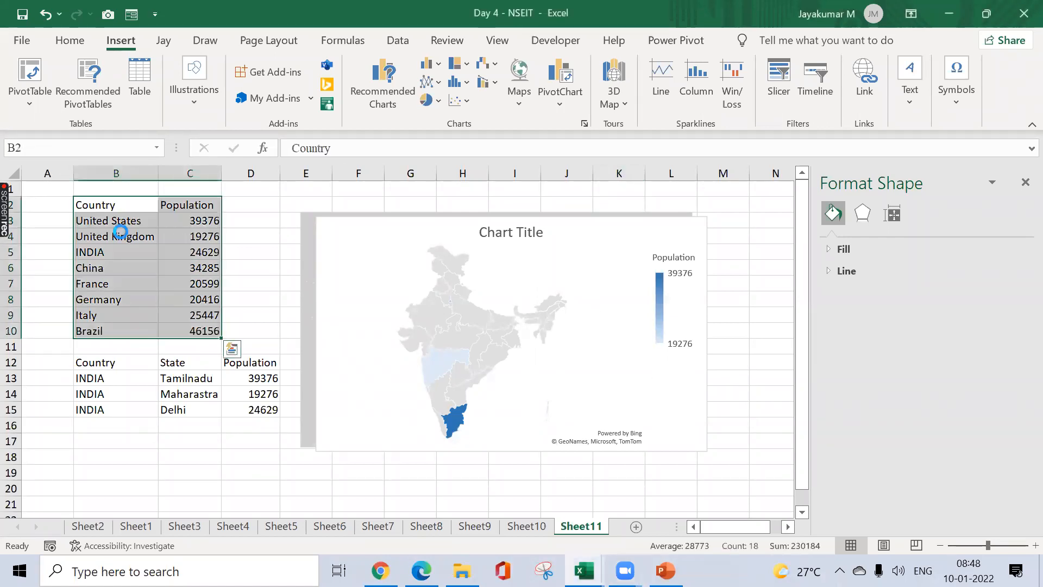
key("ctrl+c")
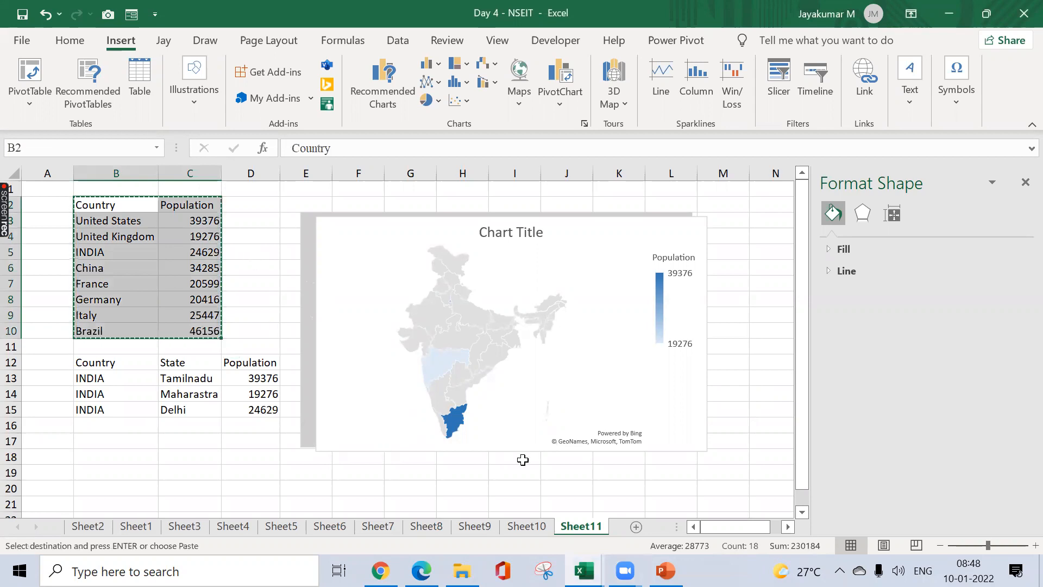
left_click(636, 526)
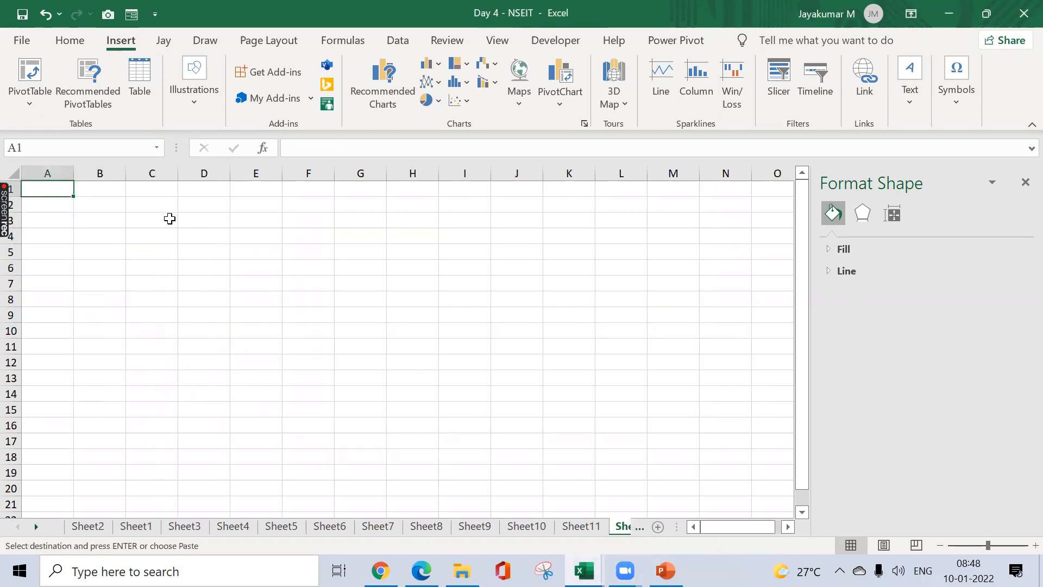
left_click(92, 209)
key("ctrl+v")
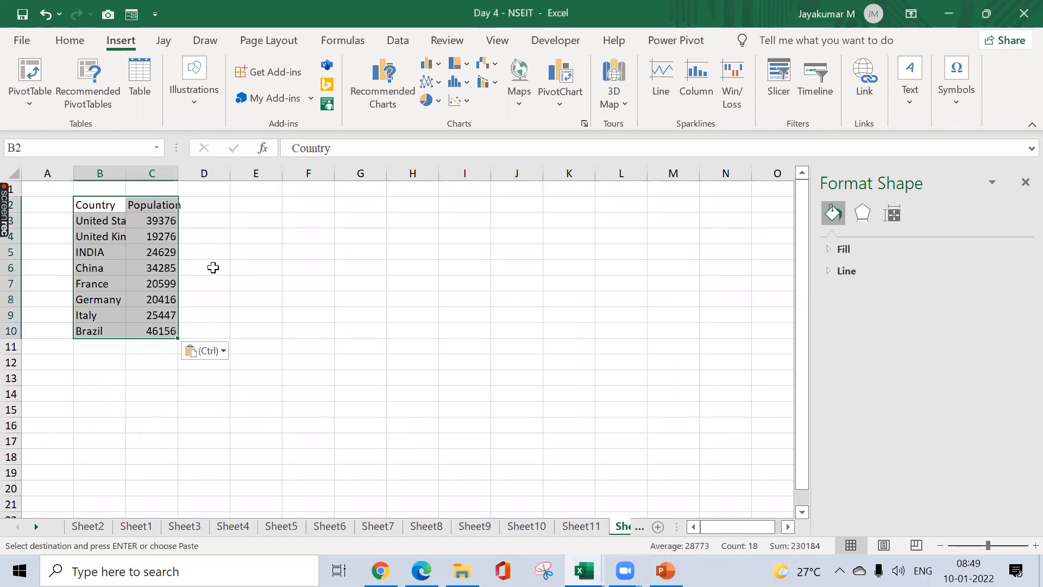
key("alt+o")
key("c")
key("a")
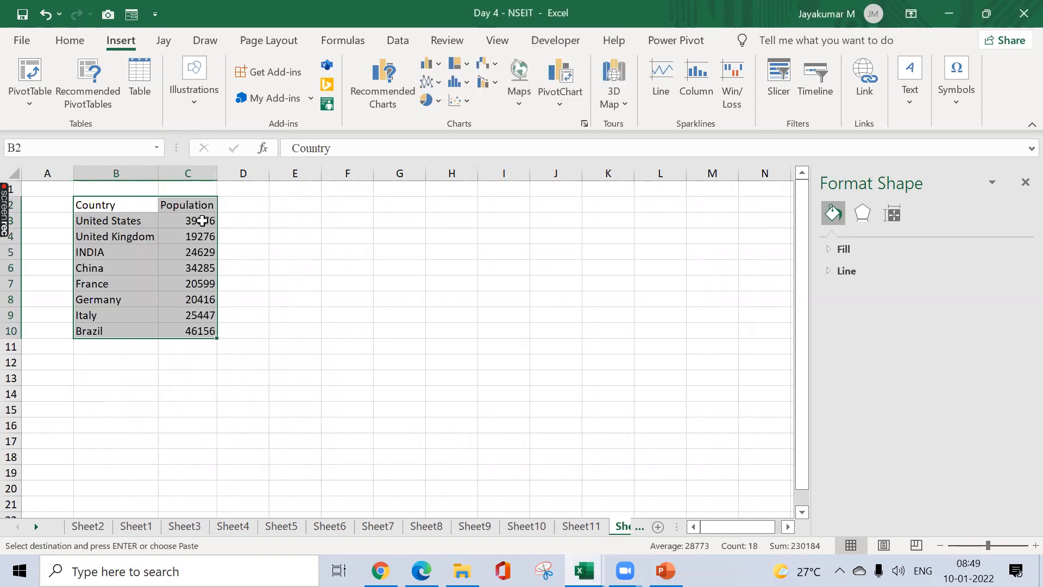
- Open 3D Maps for the copied country population table
left_click(617, 102)
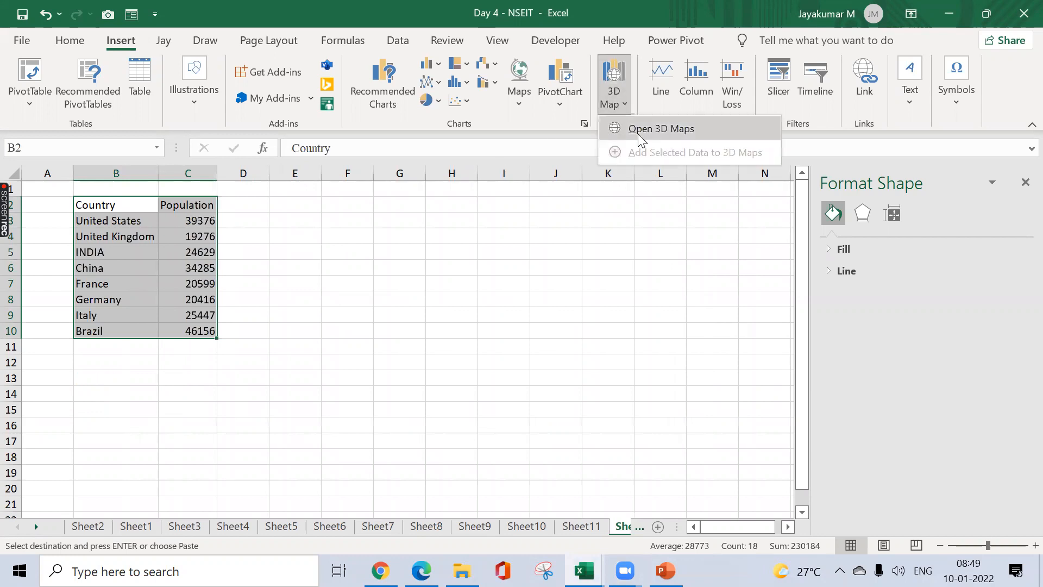
left_click(672, 133)
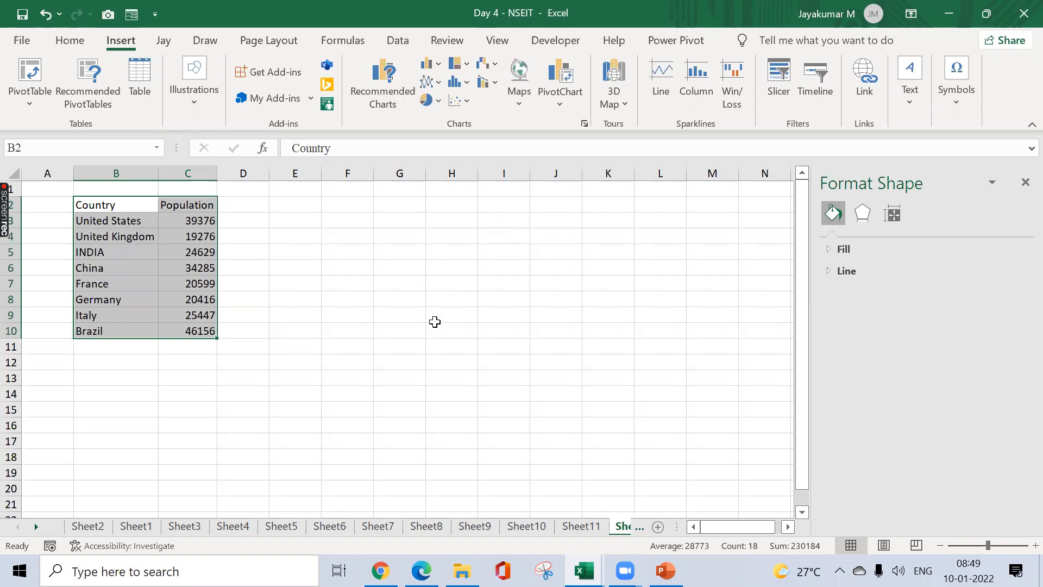
key("alt+F1")
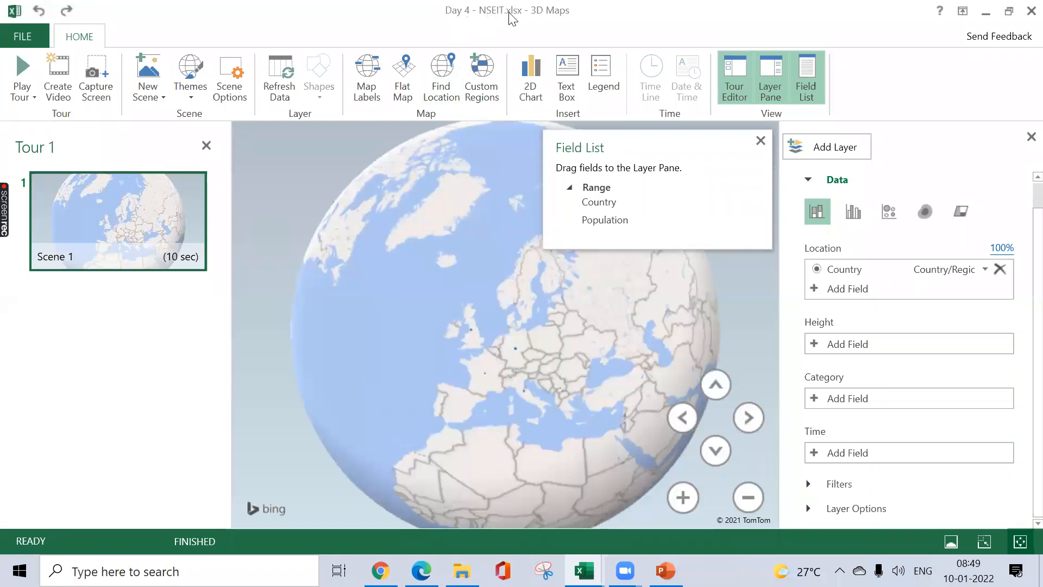
- Show the 3D Maps window as separate from the workbook by switching between the two, and maximize it again
double_click(540, 22)
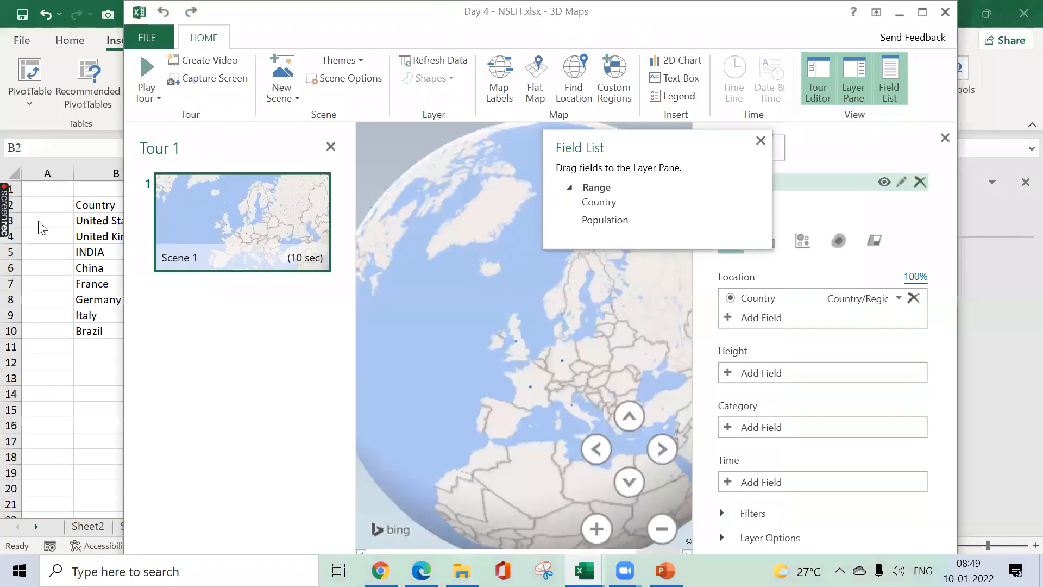
key("alt+Tab")
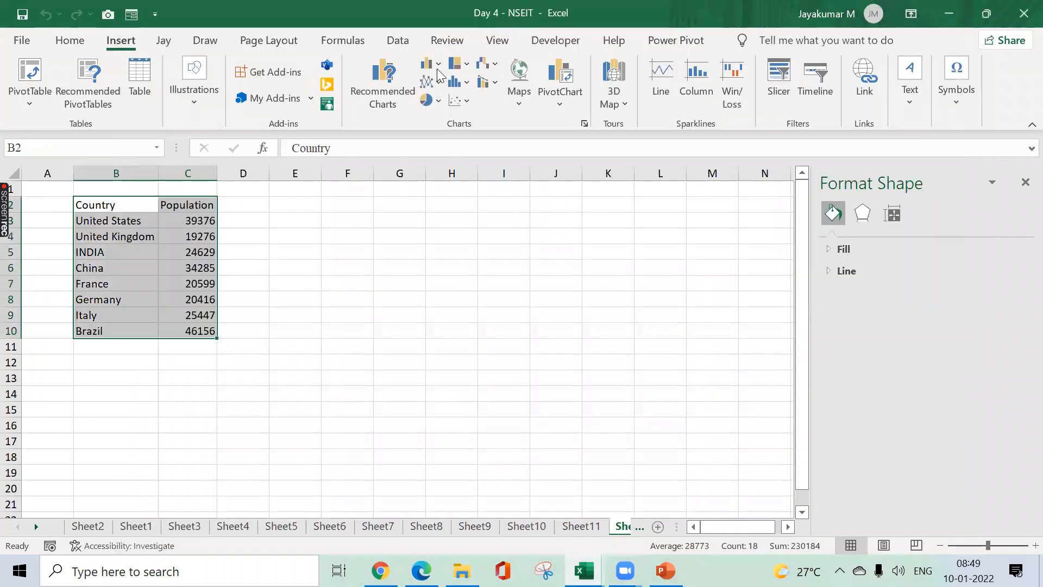
key("alt+Tab")
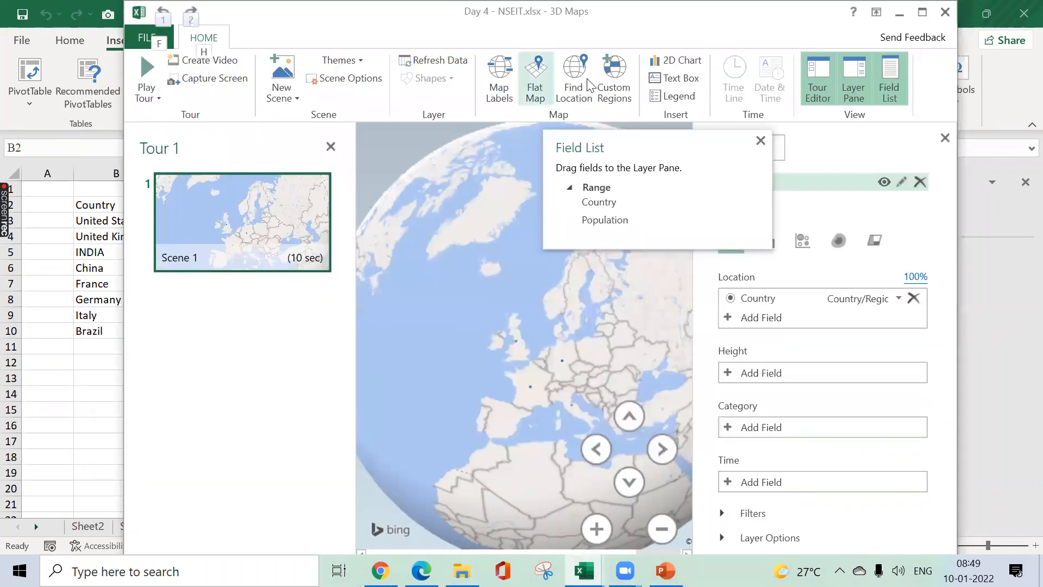
left_click(921, 17)
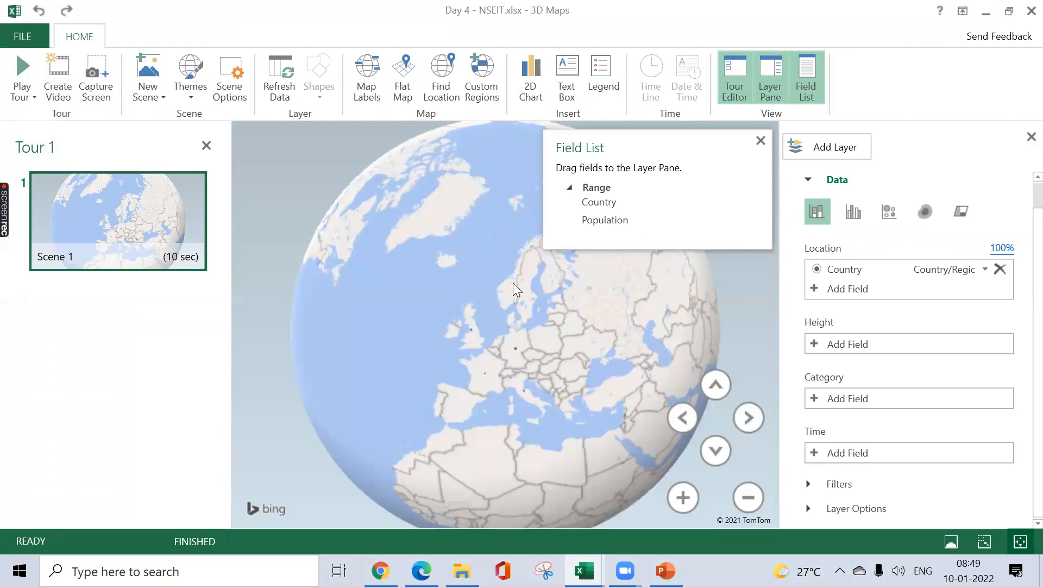
- Close the field list and switch the globe to a flat map
left_click(760, 141)
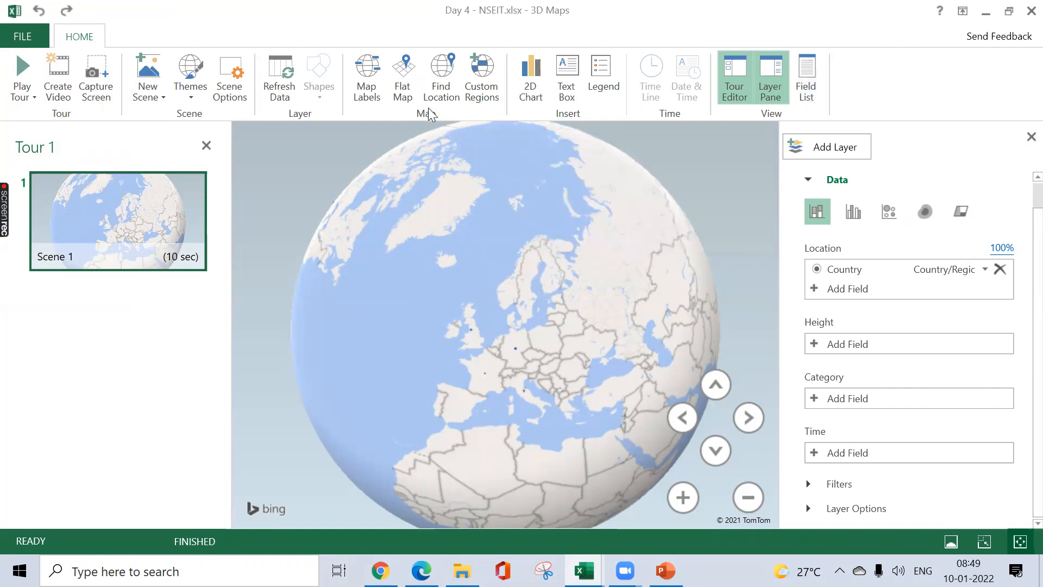
left_click(404, 87)
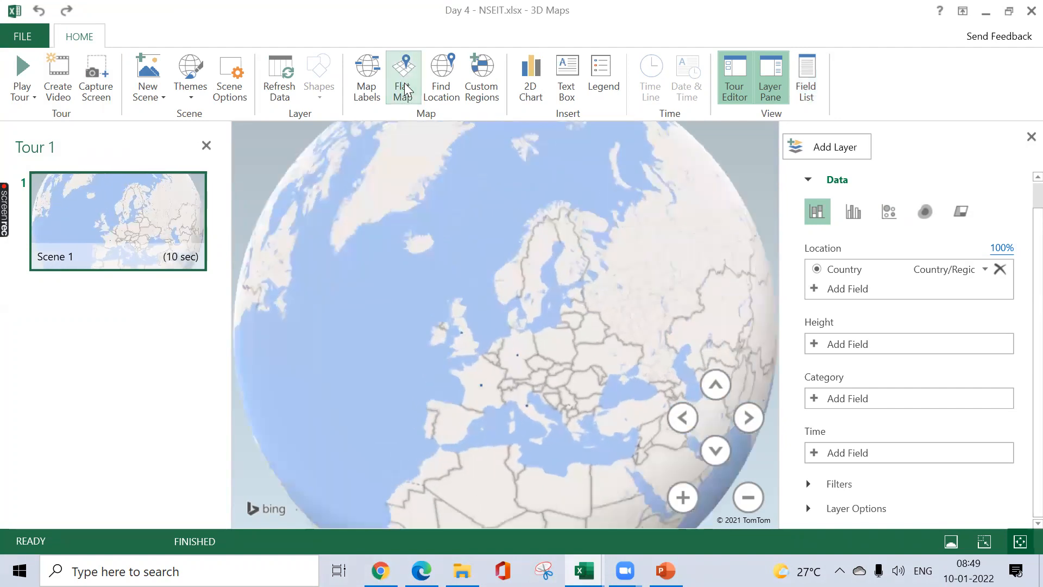
left_click_drag(584, 454, 537, 355)
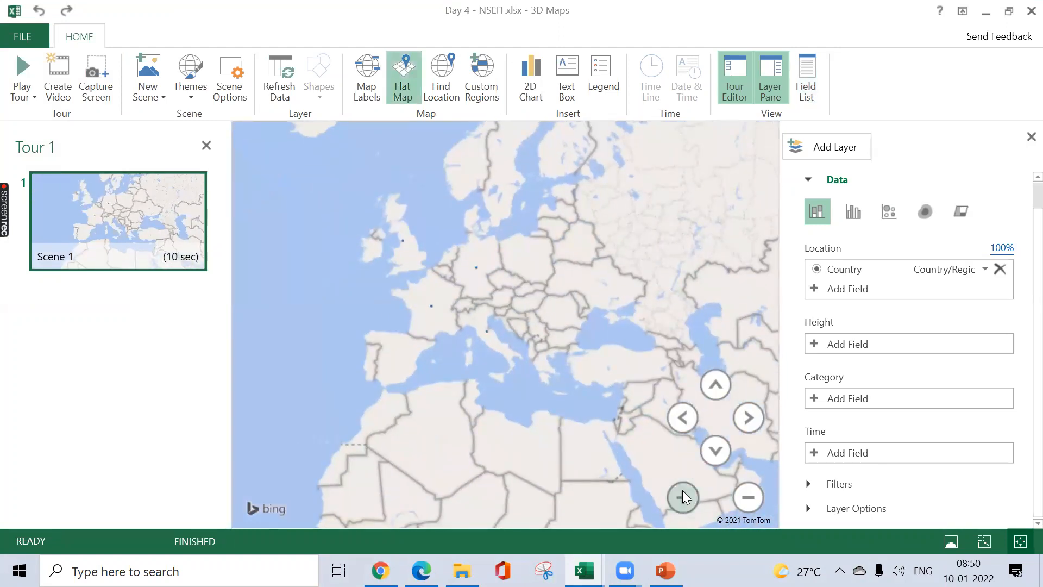
- Examine the plotted country markers around Italy and the rest of Europe at closer and wider scales
left_click(683, 493)
left_click(682, 493)
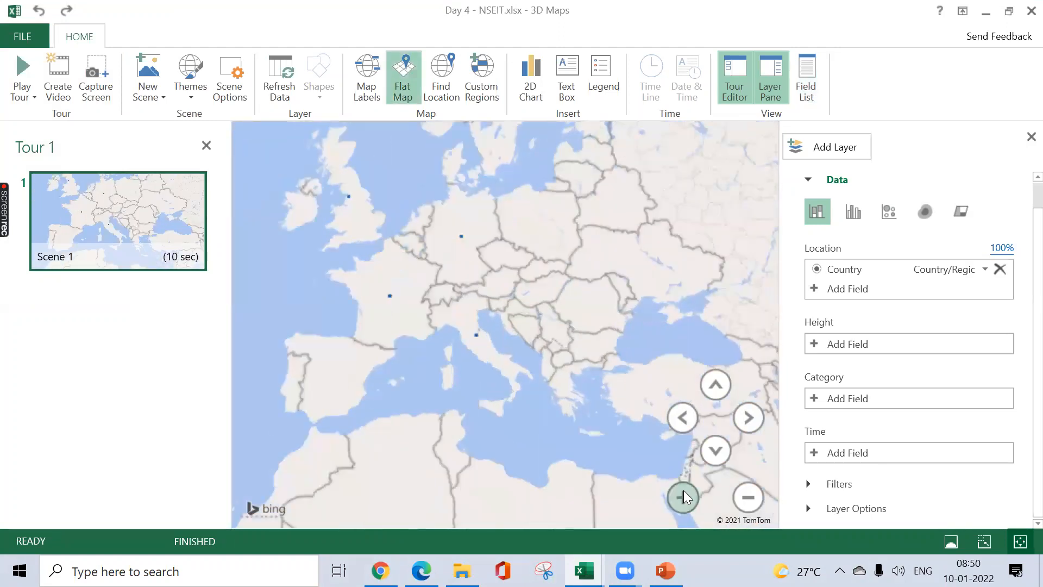
left_click(683, 496)
left_click(682, 495)
left_click(683, 495)
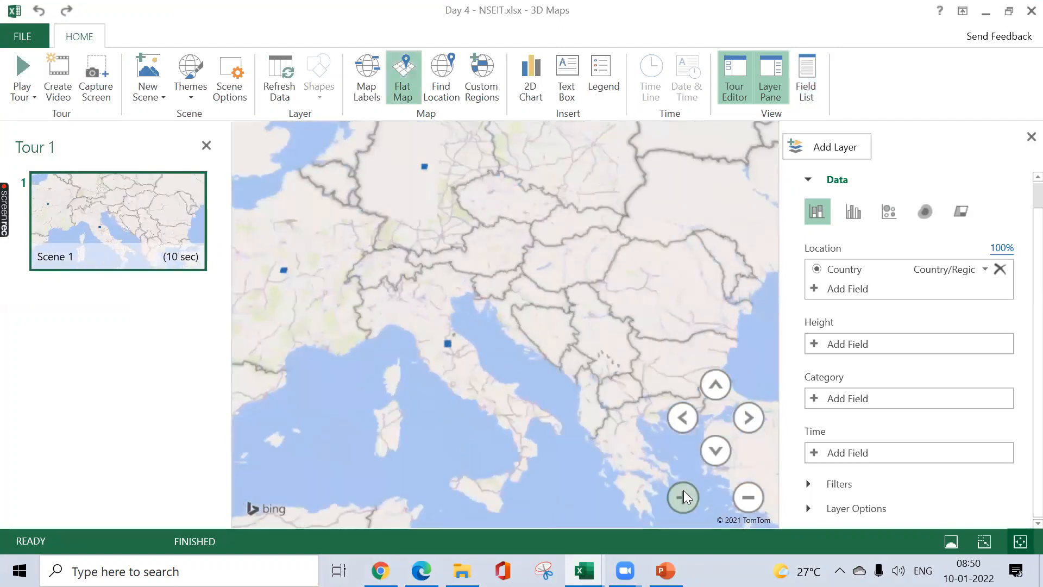
left_click(683, 494)
left_click(683, 494)
left_click(683, 494)
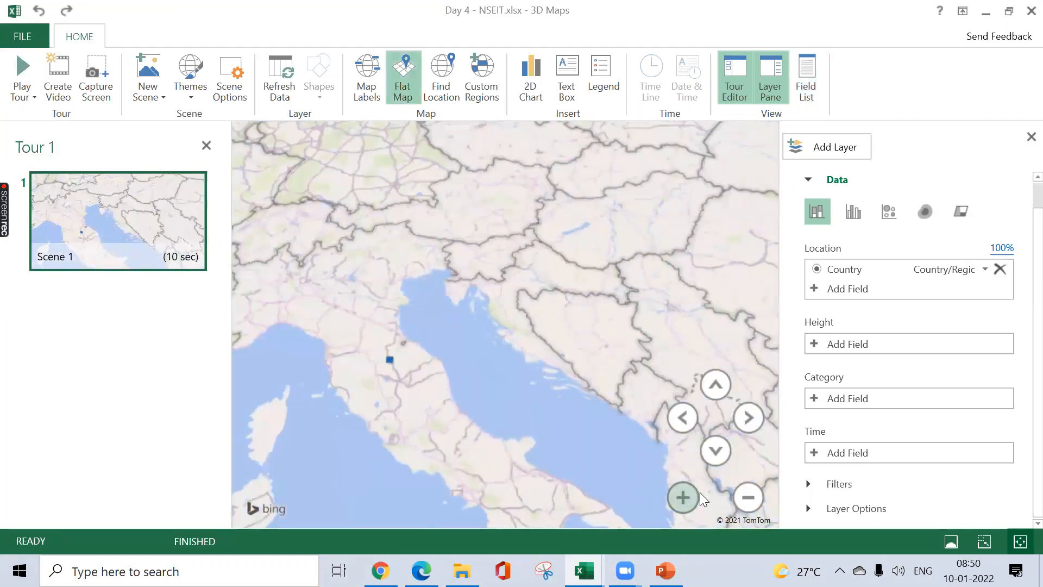
left_click(749, 497)
left_click(748, 498)
left_click(749, 498)
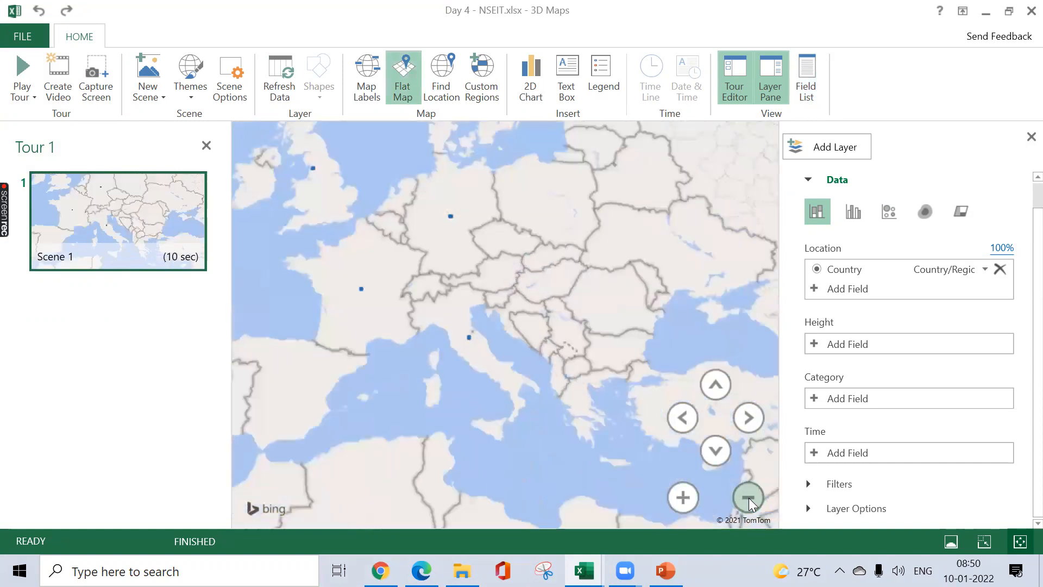
- Show the map labels over Europe and the wider world, and hide them again
left_click(367, 87)
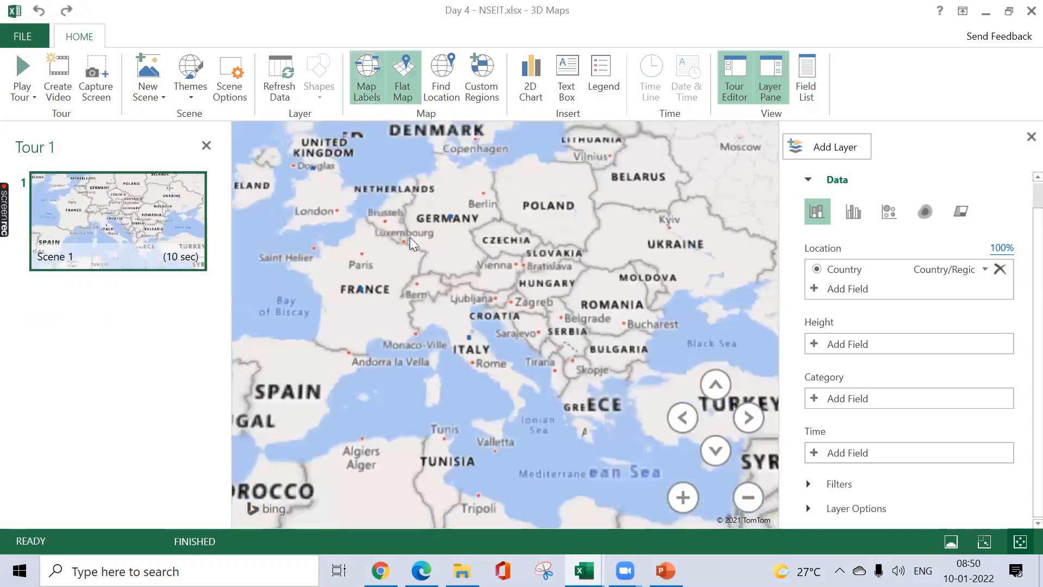
left_click(754, 490)
left_click(754, 494)
left_click(362, 87)
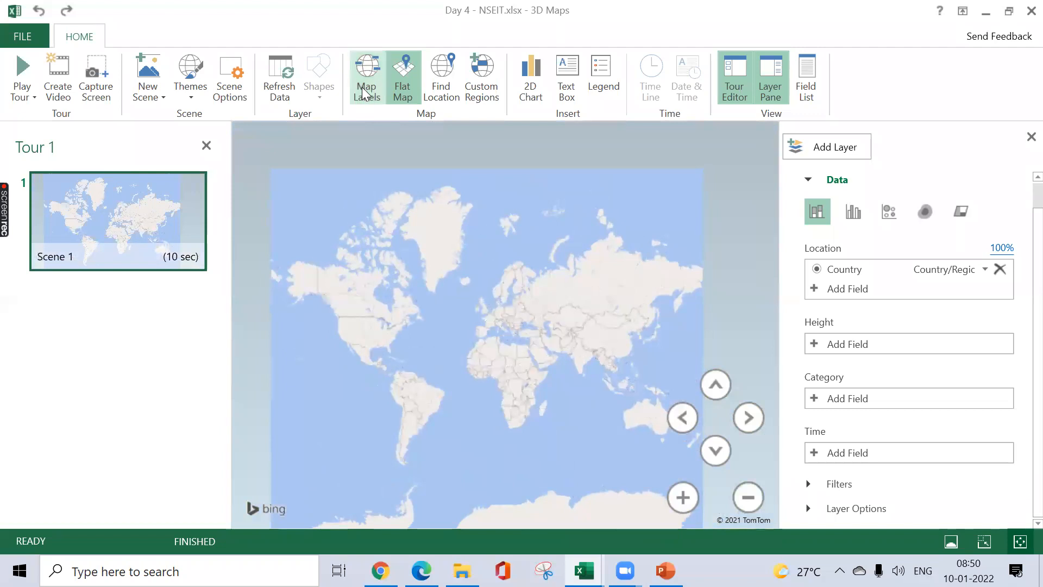
- Examine India's data marker on the flat map, up close and together with its neighbouring countries
left_click(689, 492)
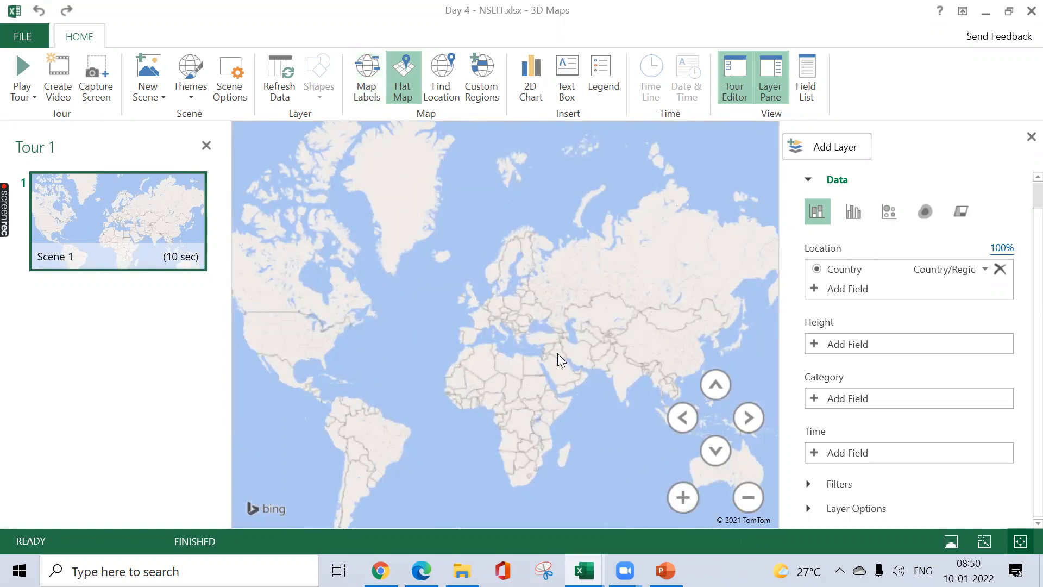
left_click(680, 494)
left_click_drag(566, 371, 376, 276)
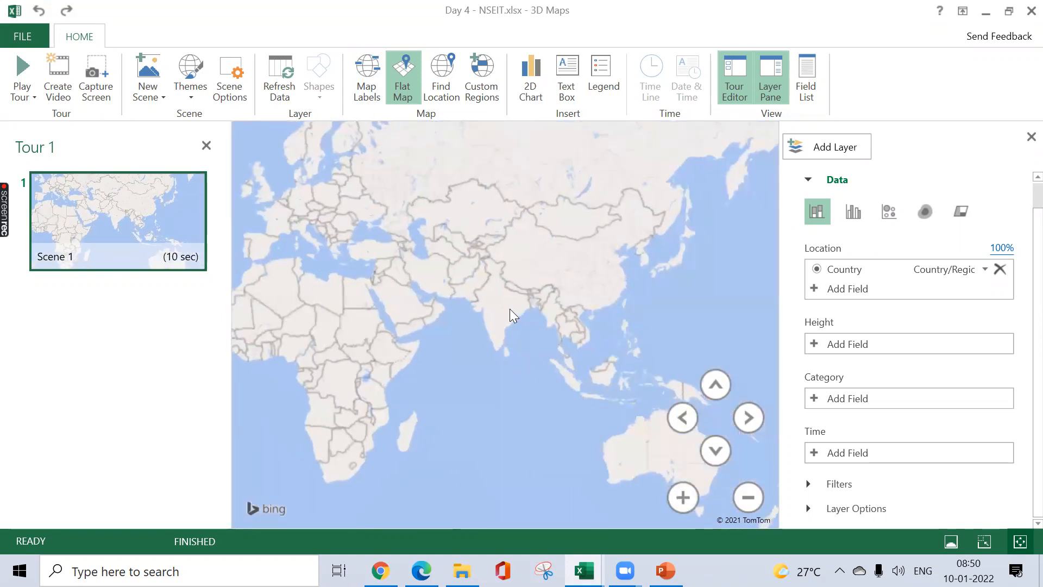
mouse_move(505, 310)
left_click(677, 489)
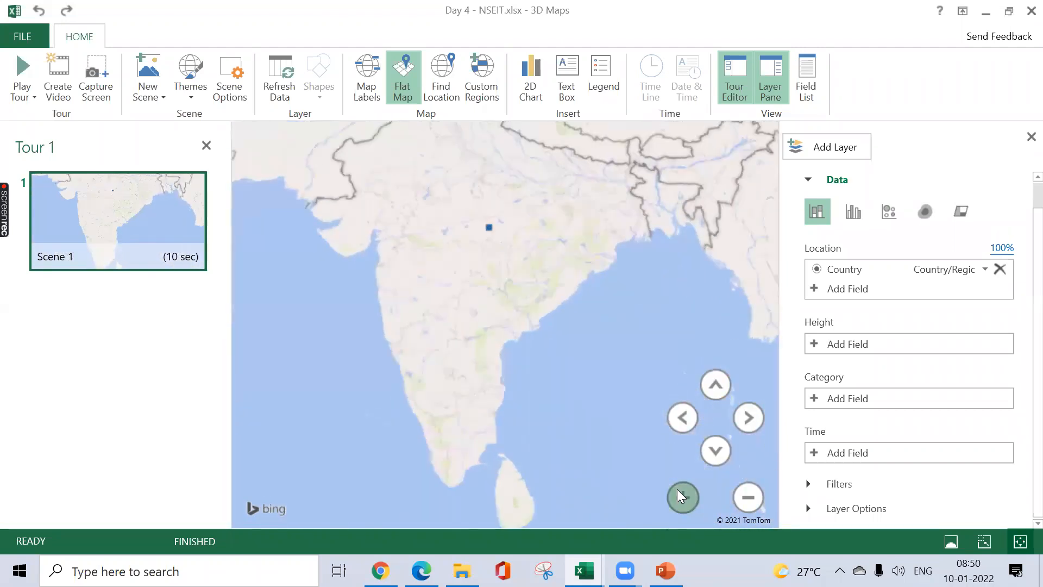
left_click(677, 489)
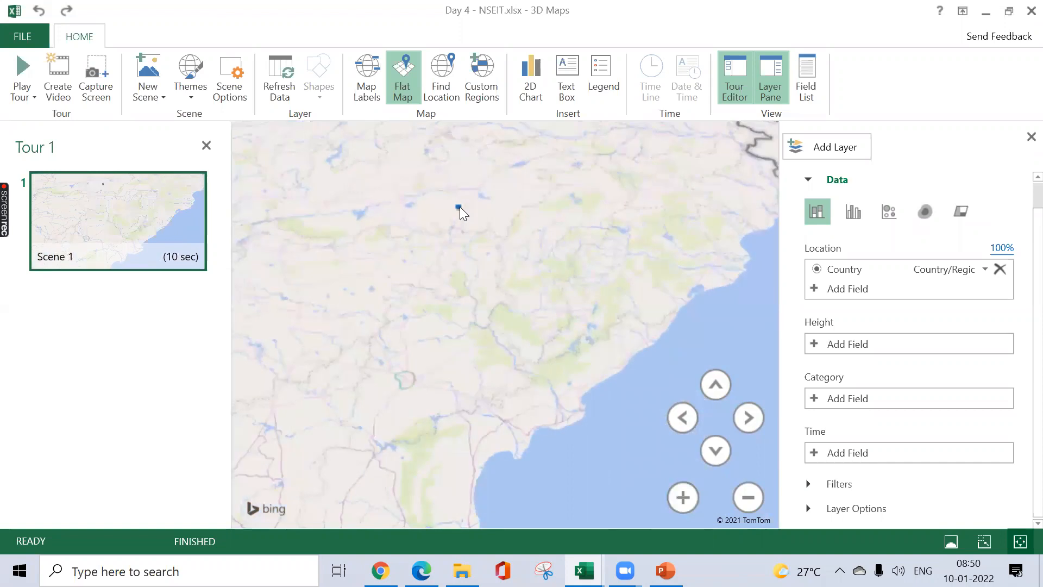
mouse_move(460, 207)
left_click(748, 493)
left_click(748, 492)
left_click(748, 492)
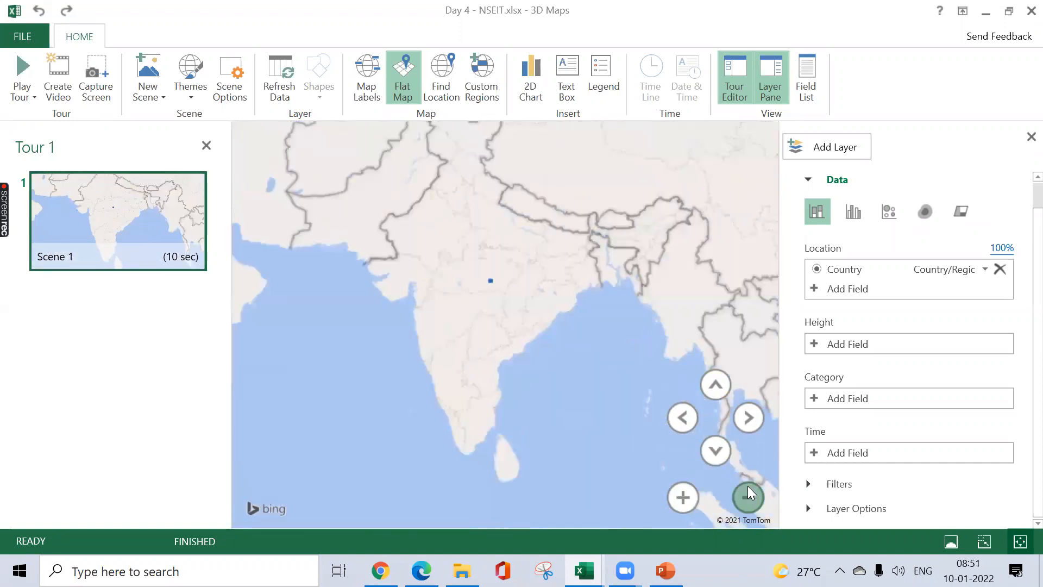
left_click(748, 492)
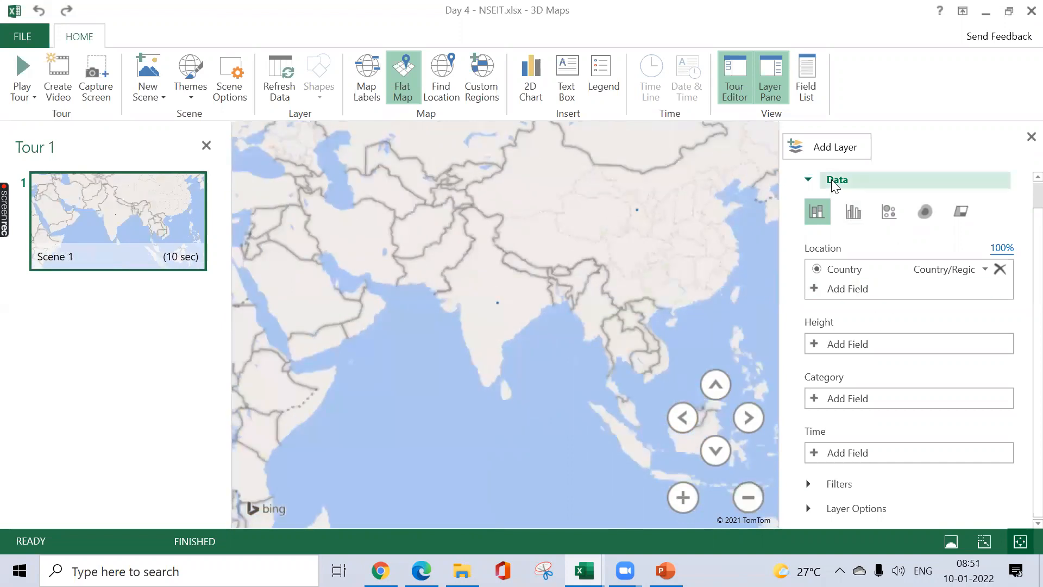
- Change the layer's visualization to Region and bring the whole world map into view
left_click(962, 212)
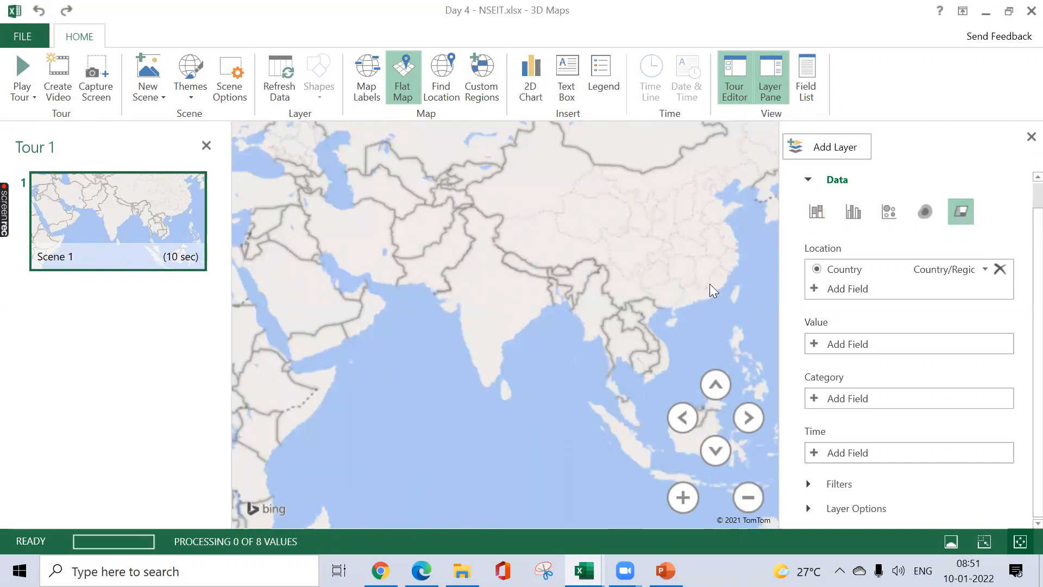
left_click(746, 490)
left_click(746, 490)
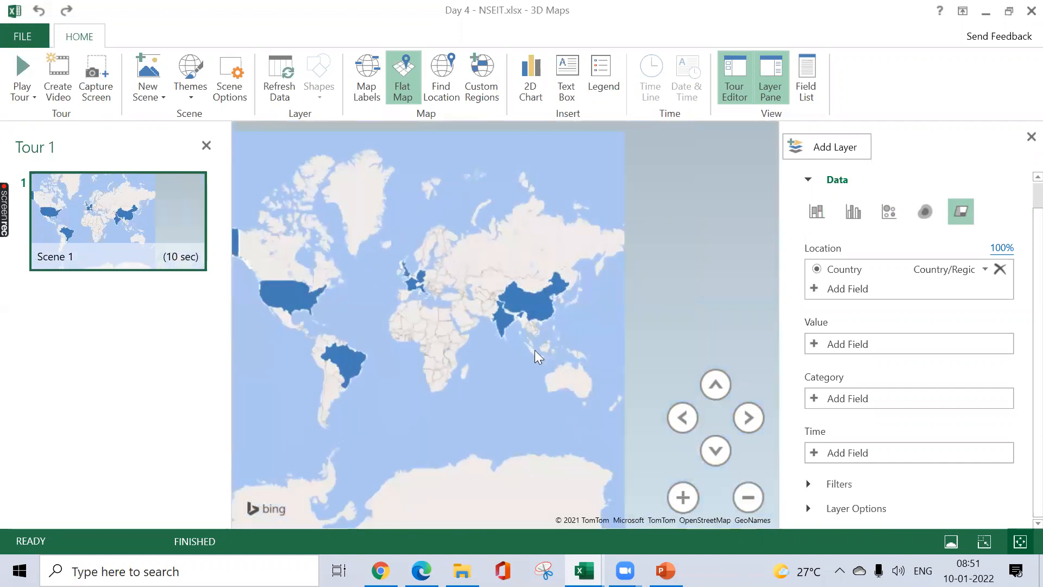
left_click(747, 485)
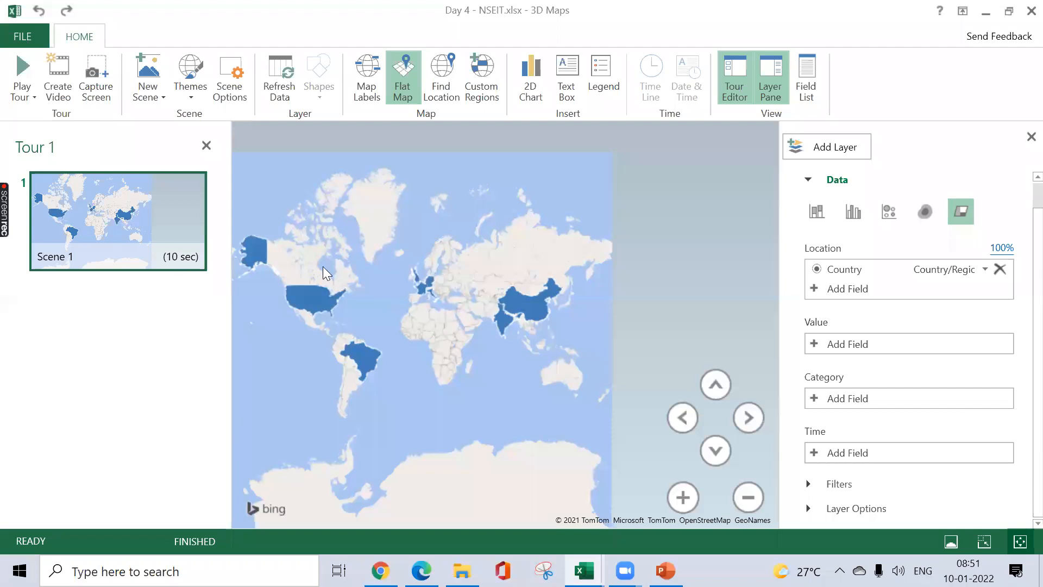
- Try the Heat Map, Bubble and Clustered Column visualizations on Layer 1, and return it to Region
mouse_move(370, 358)
left_click(928, 211)
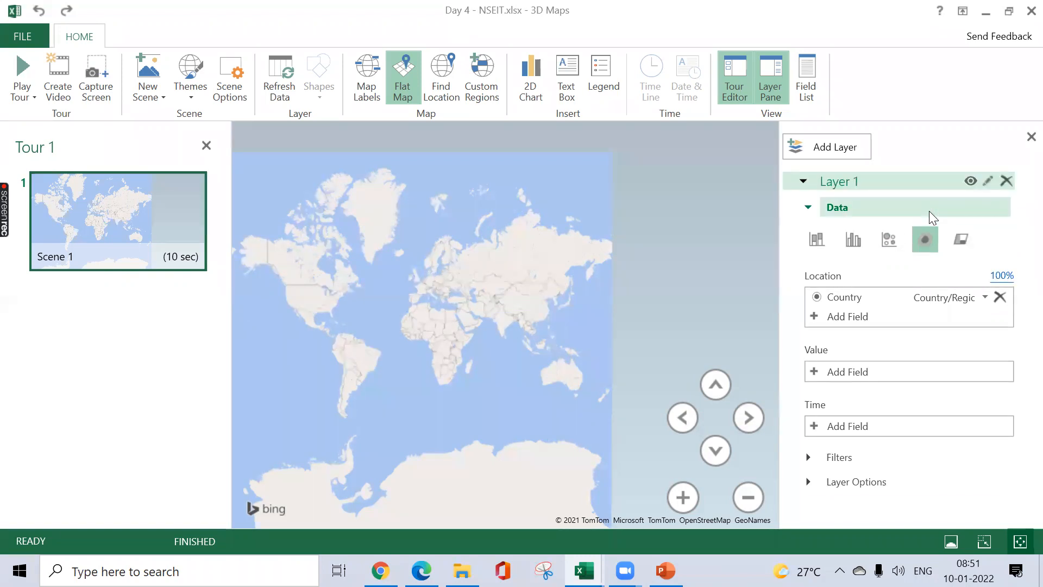
left_click(896, 239)
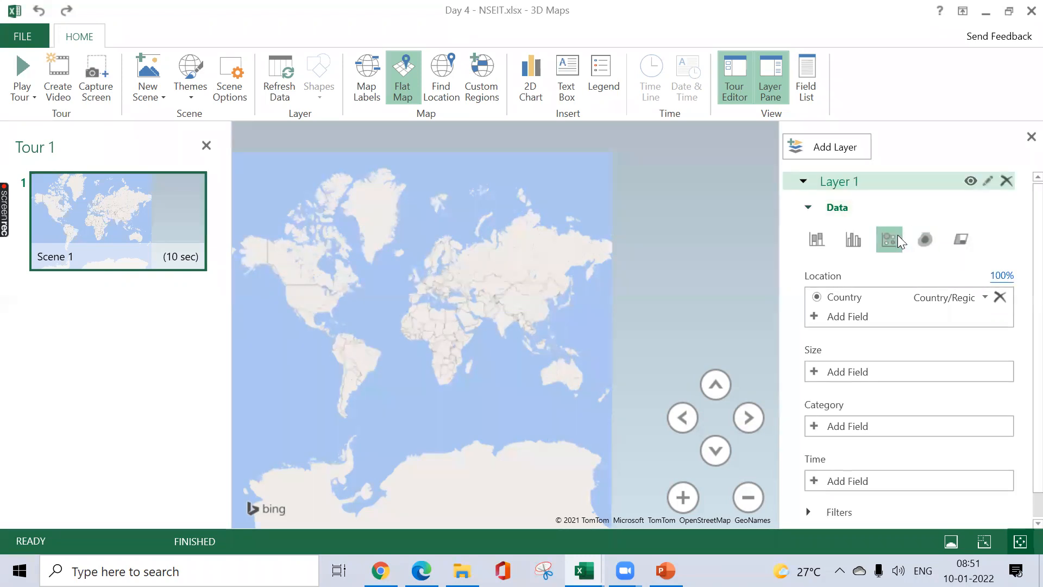
left_click(850, 242)
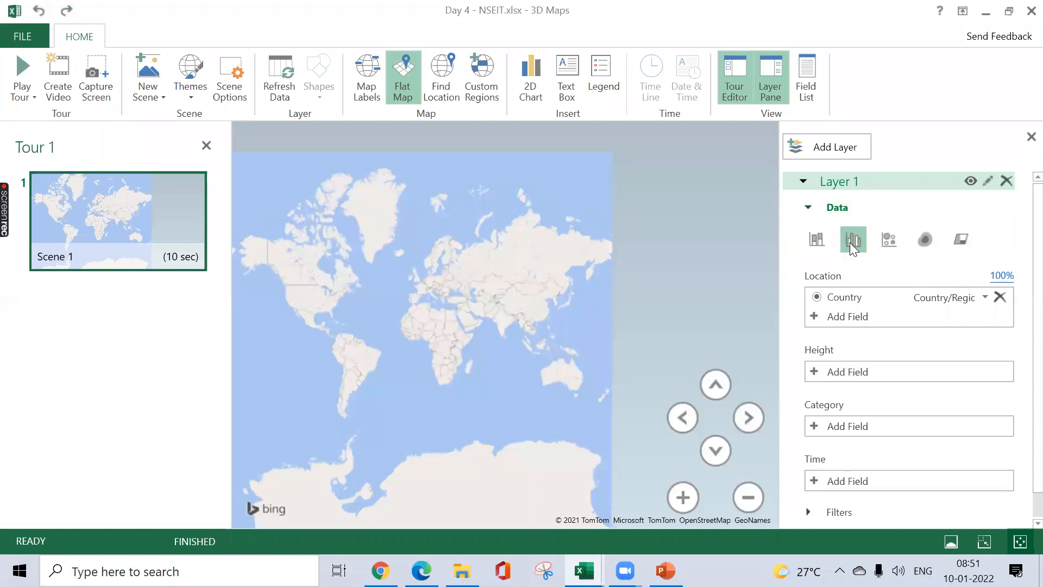
left_click(961, 239)
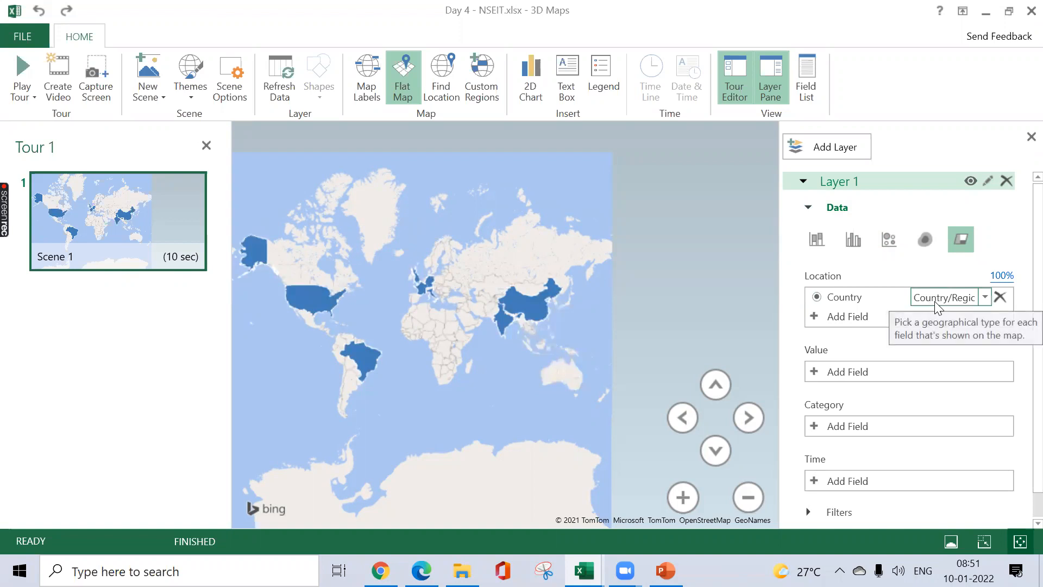
- Add the Population field to Layer 1's Location, keeping the Region visualization
left_click(856, 316)
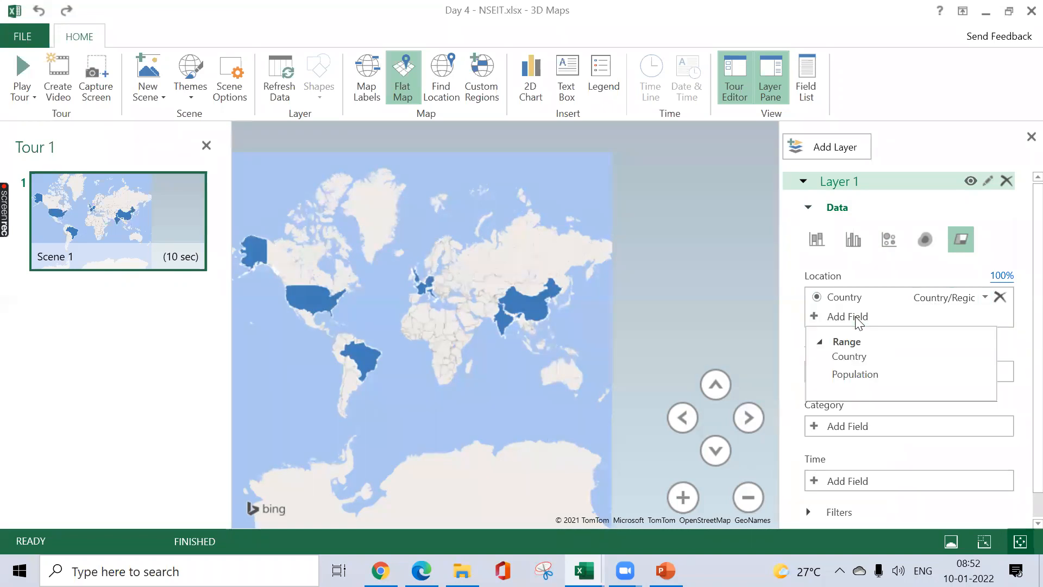
left_click(854, 373)
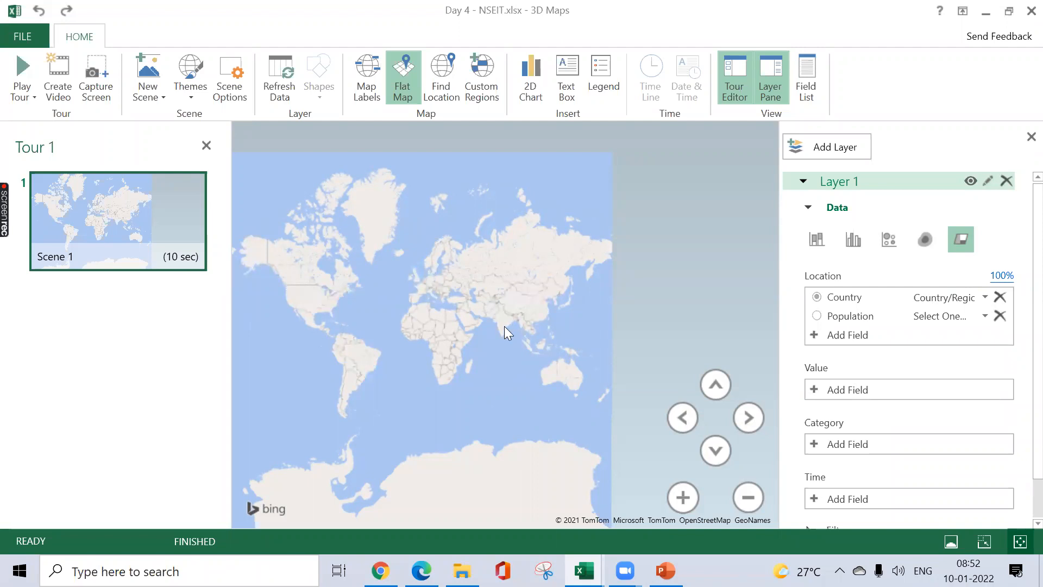
left_click(962, 240)
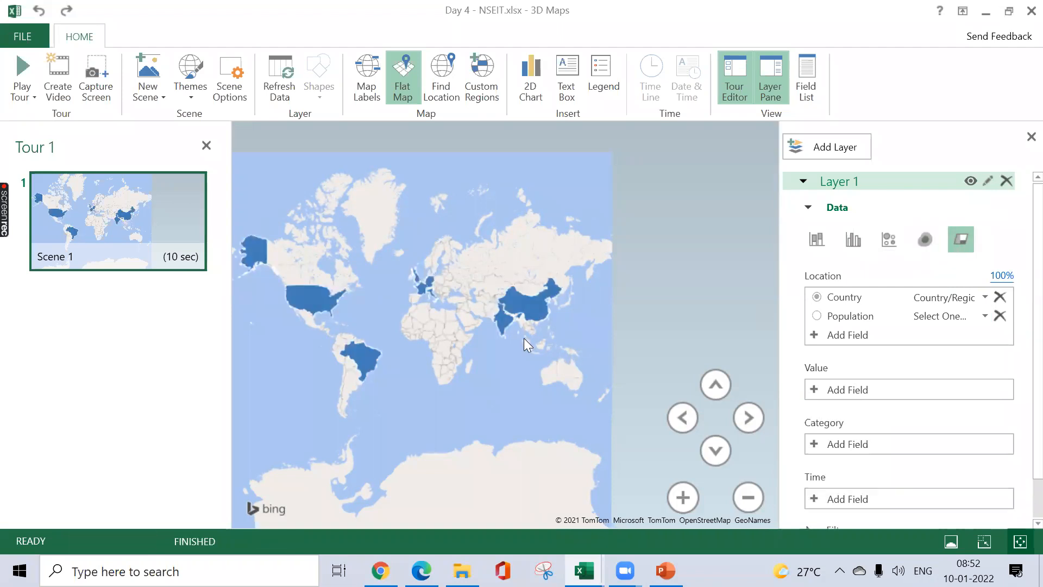
- Close the 3D Maps window and dismiss the Format Shape pane in the worksheet
mouse_move(505, 320)
left_click(1028, 10)
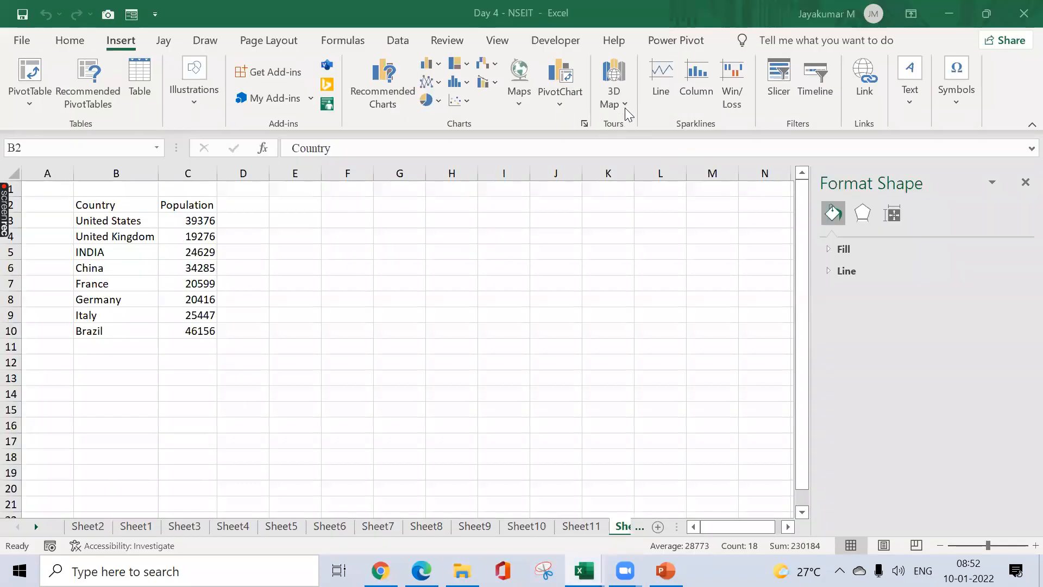
key("ctrl+a")
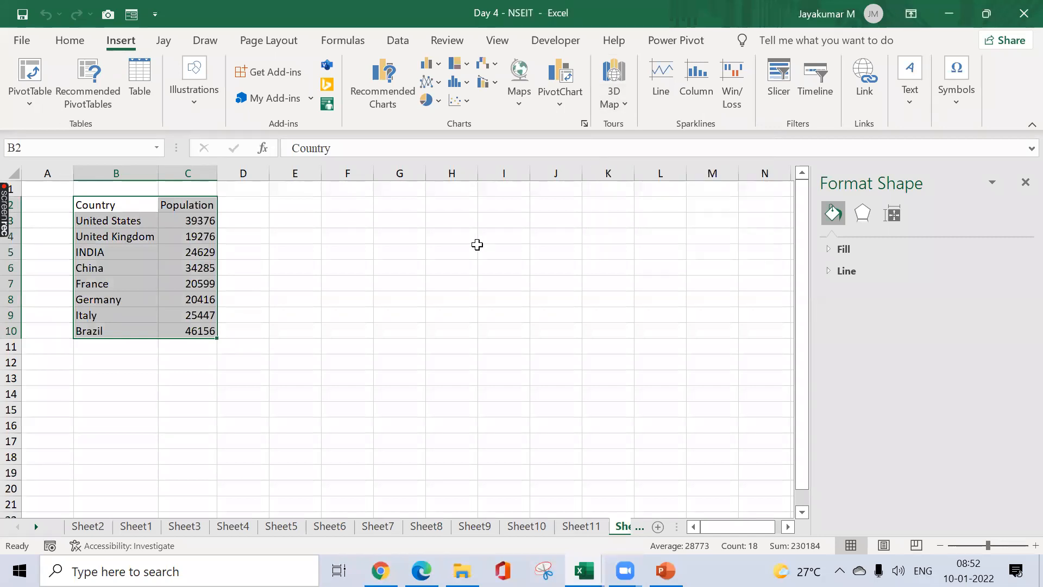
left_click(457, 241)
left_click(368, 225)
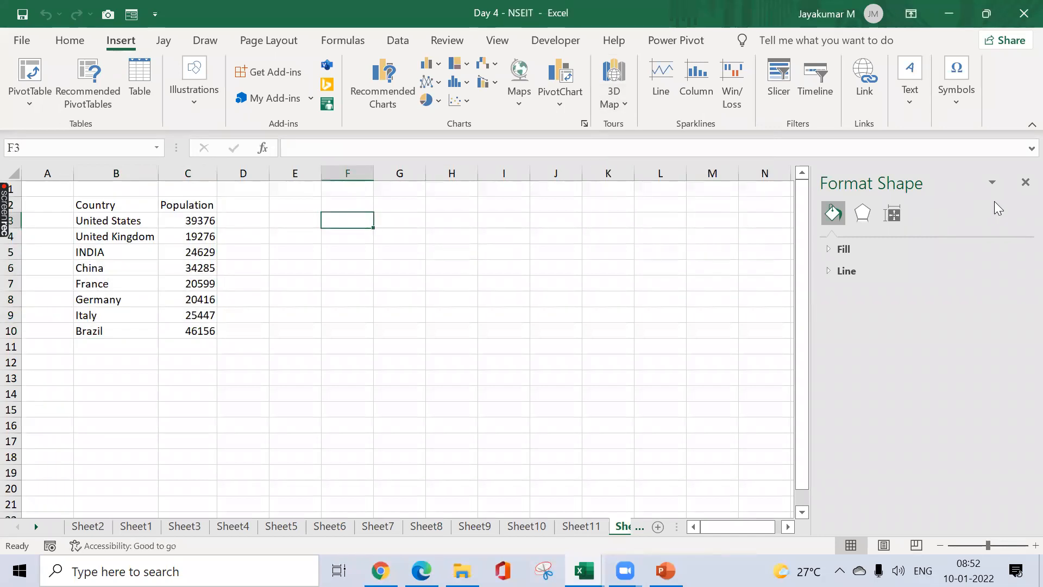
left_click(1025, 182)
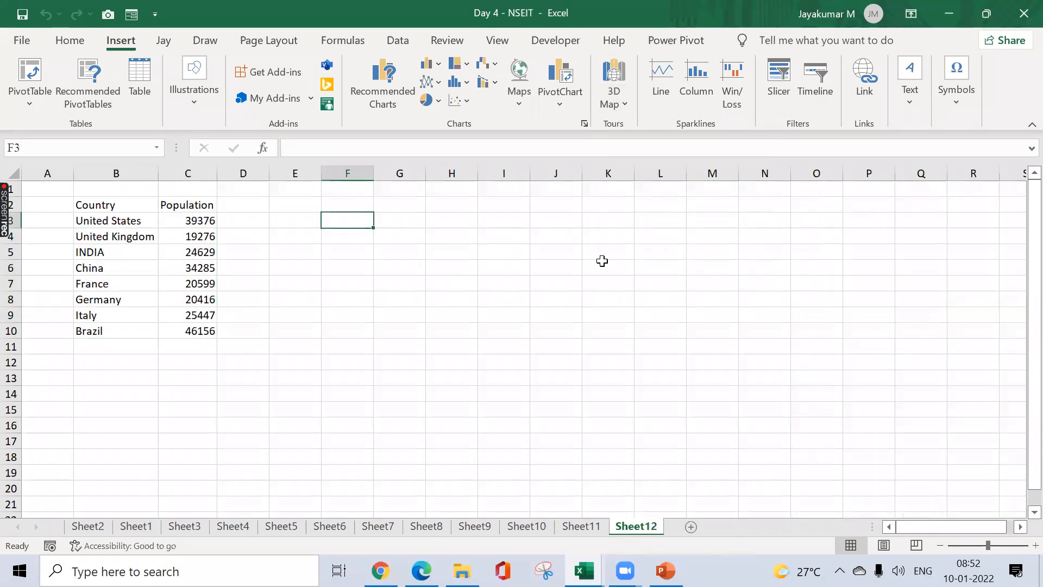
left_click(467, 260)
left_click(297, 210)
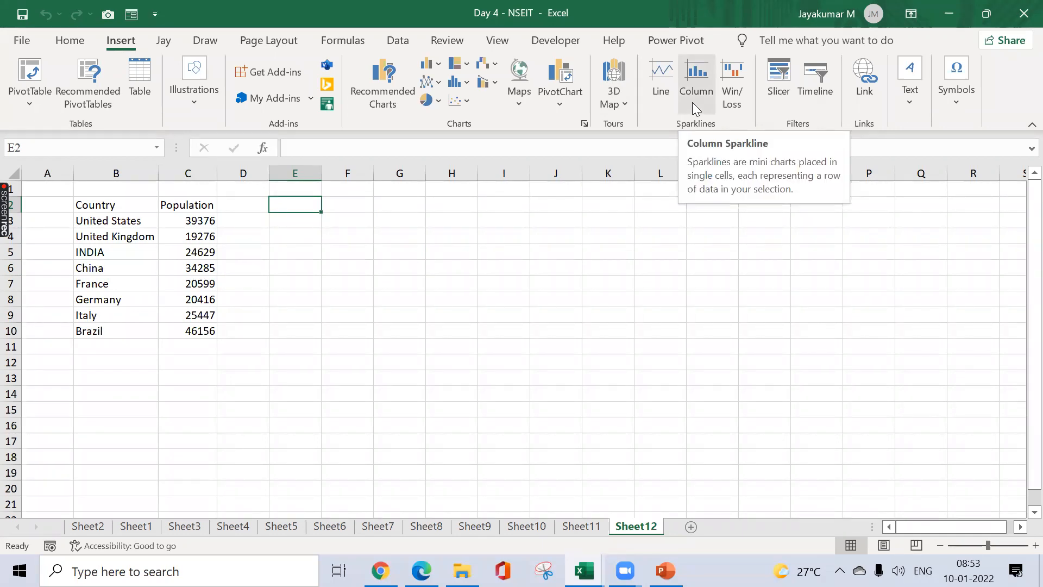
left_click(389, 226)
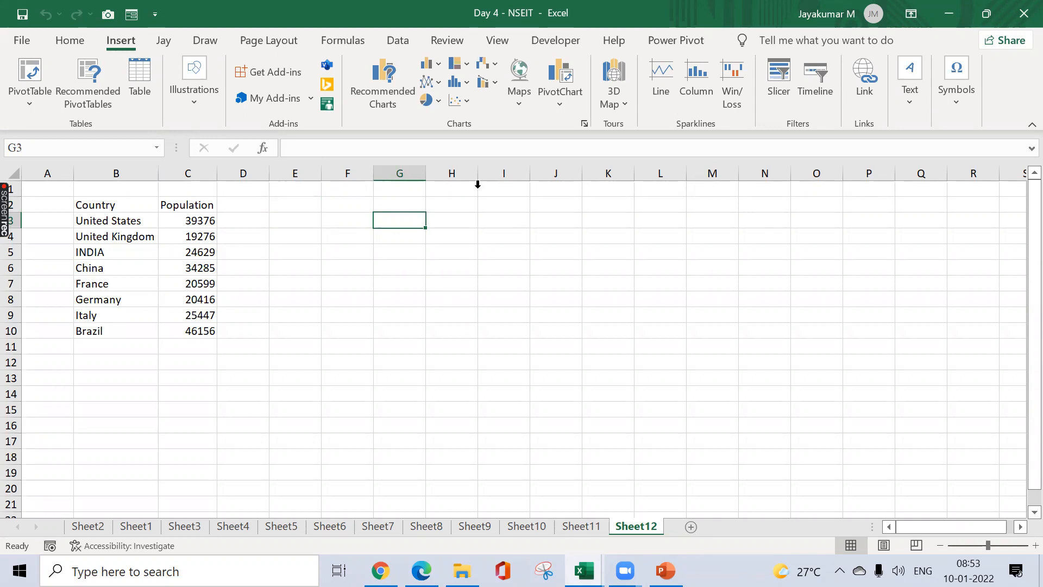
- Enter the heading Expenses in cell F3, beside the country population table
left_click(300, 215)
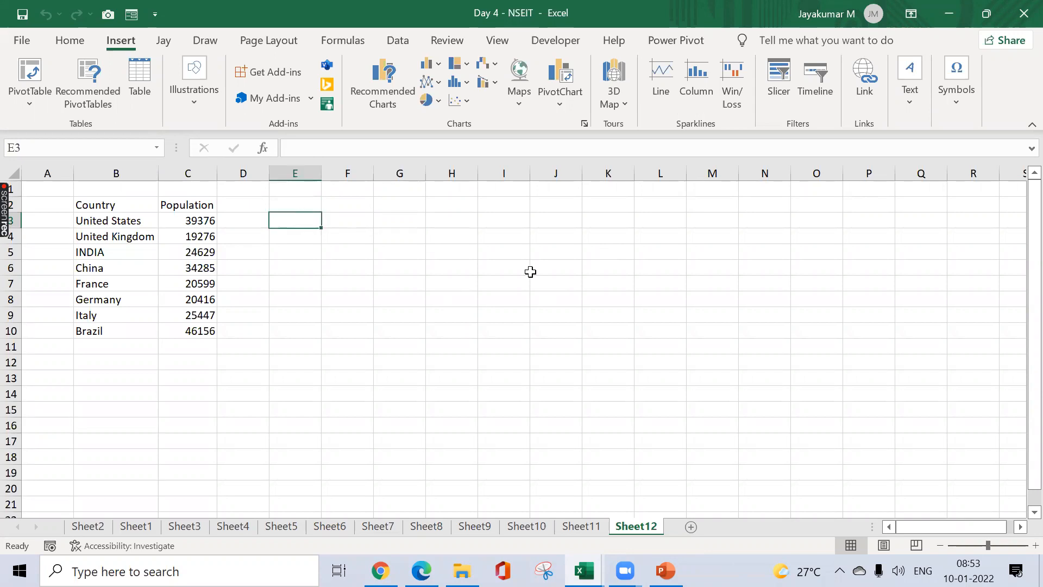
key("Right")
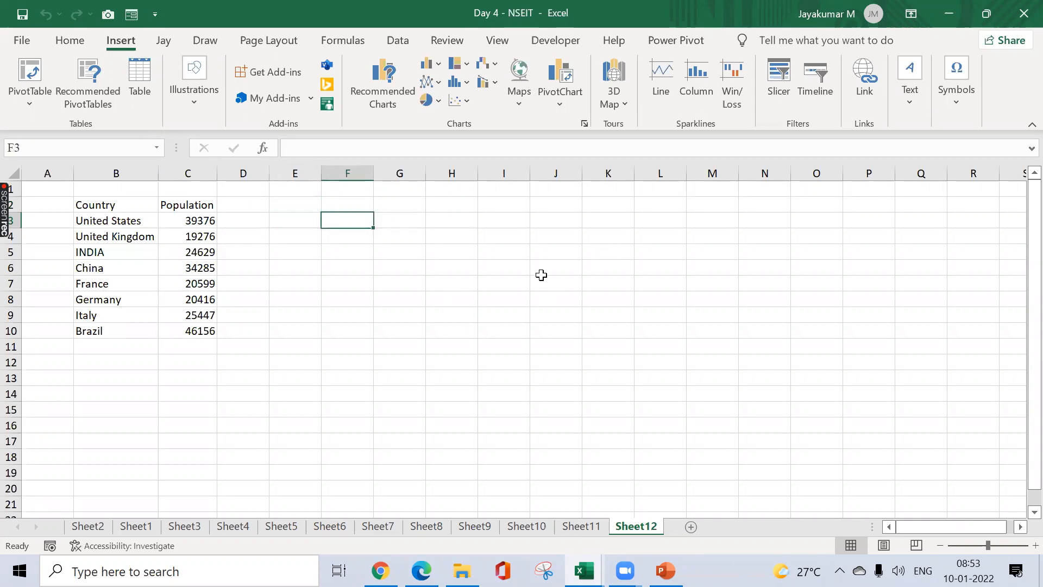
type("Expe")
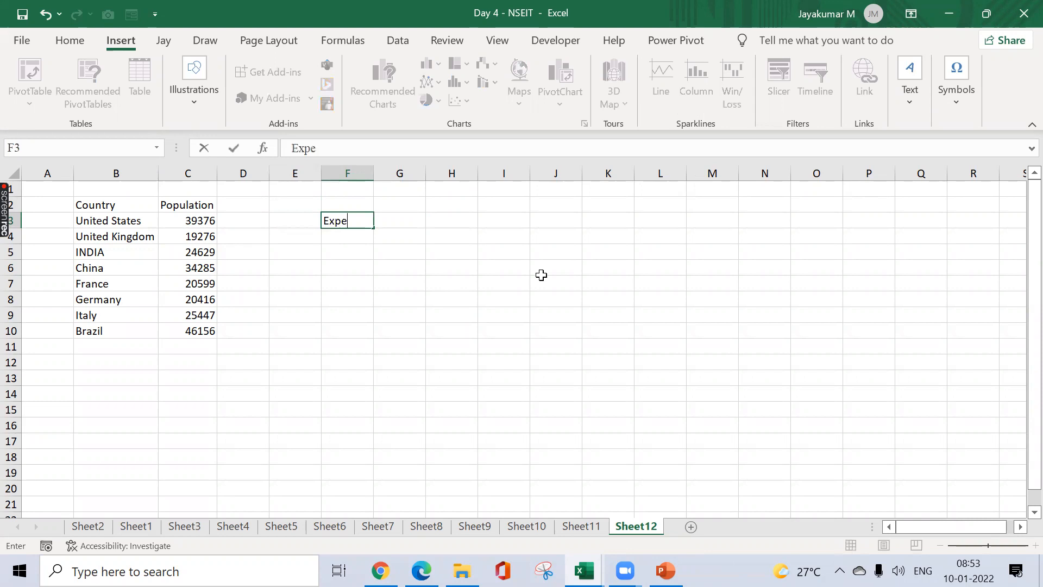
type("nses")
key("Return")
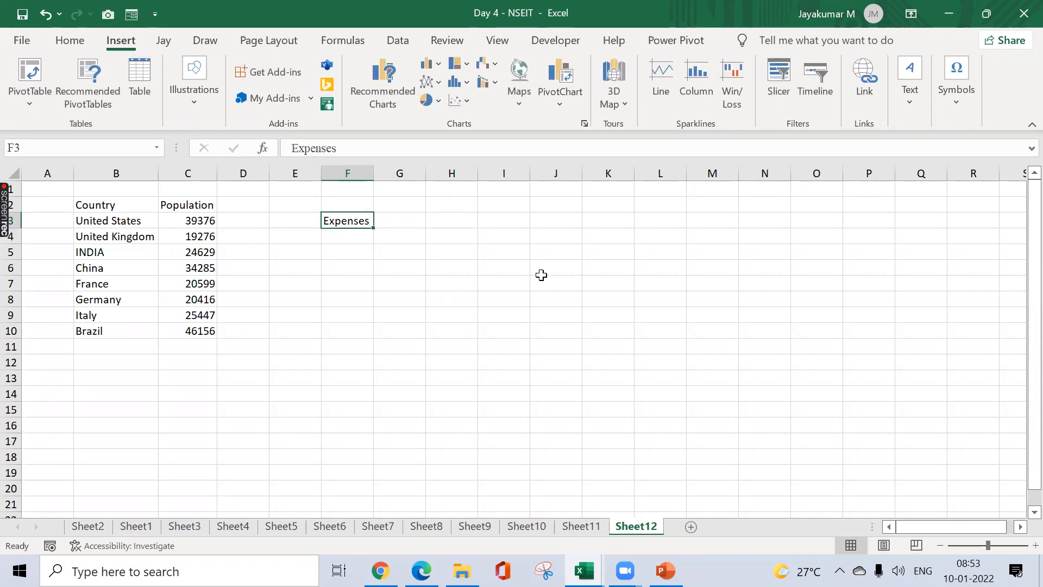
- Enter the month headings Jan, feb, Mar, Apr, May and Jun across G3:L3
key("Right")
type("Jan")
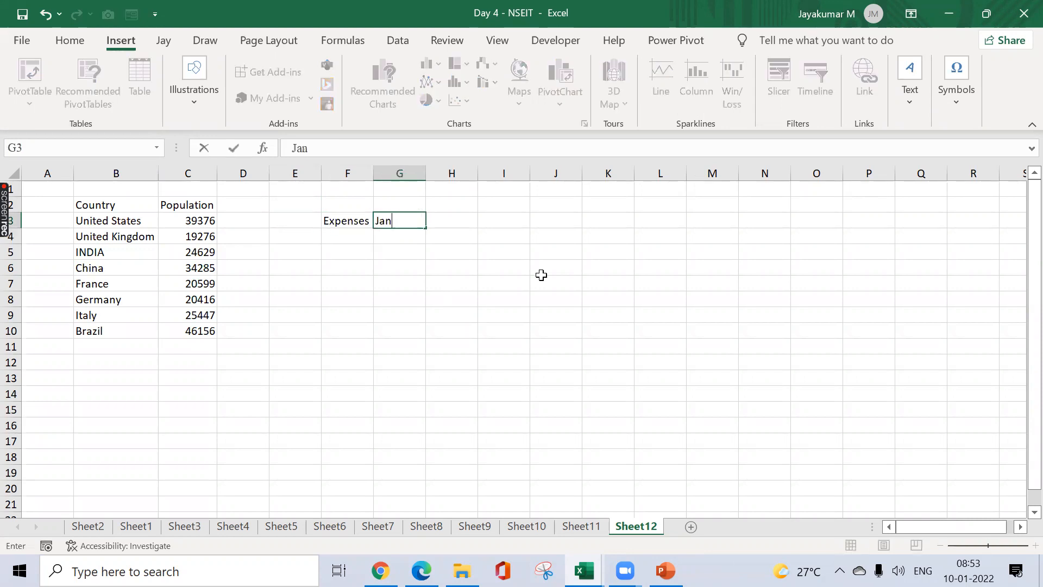
key("Tab")
type("feb")
key("Tab")
type("Mar")
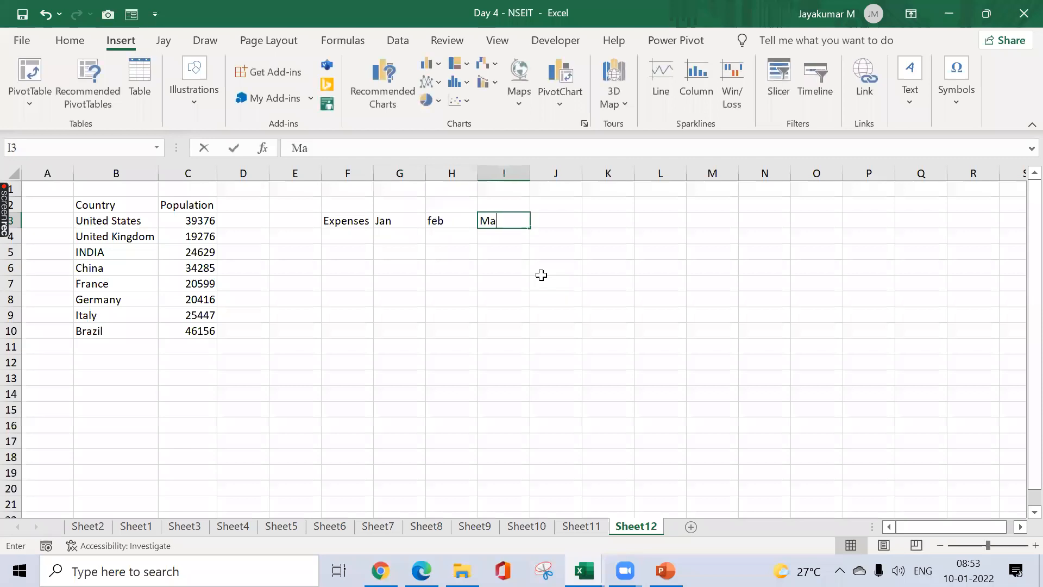
key("Tab")
type("Apr")
key("Tab")
type("May")
key("Tab")
type("Jun")
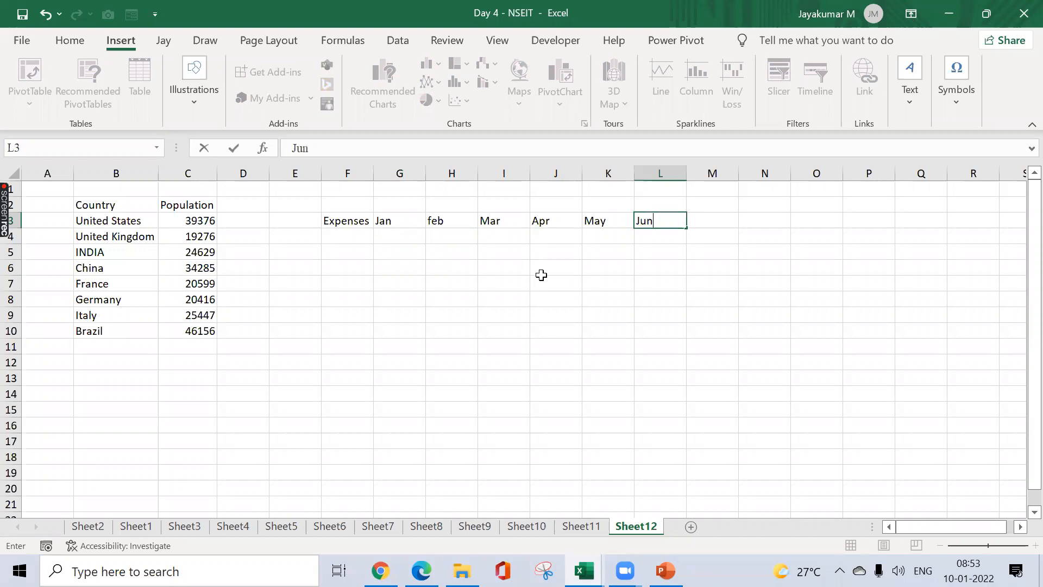
key("Return")
- Enter the expense labels Rent, Salary and Tax in F4:F6
key("Up")
key("Left")
key("Down")
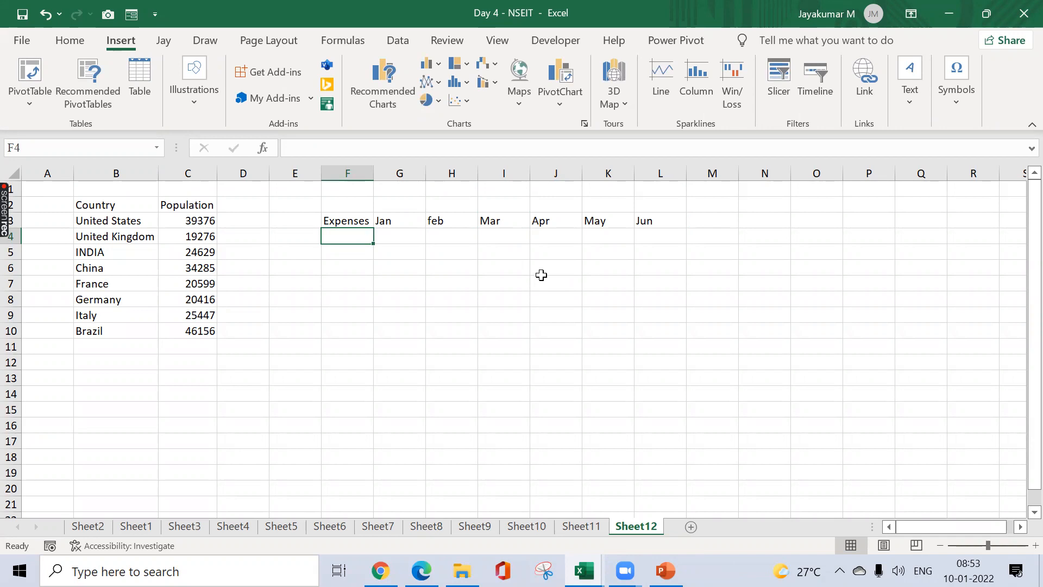
type("Rent")
key("Return")
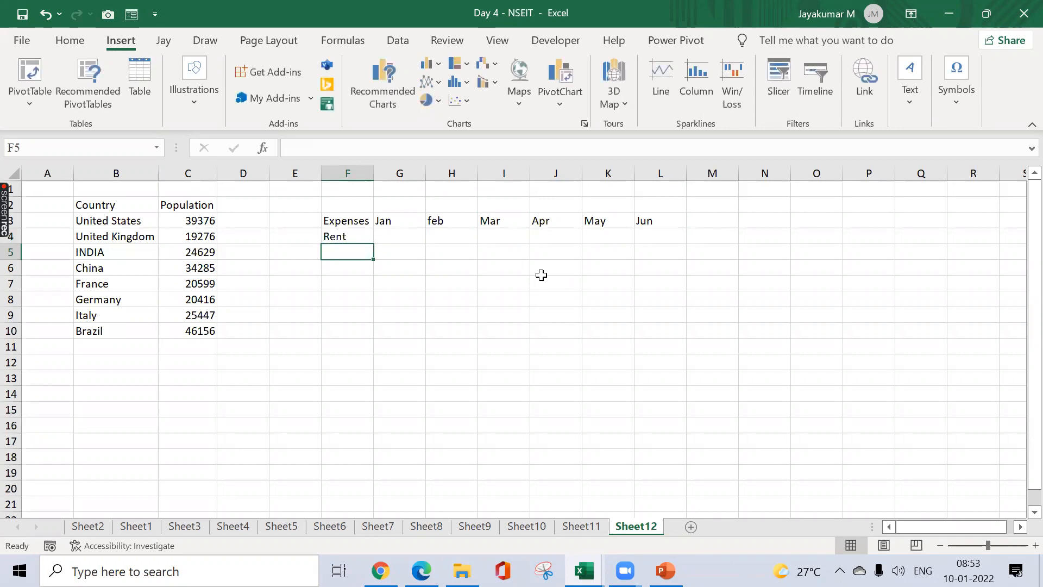
type("Salary")
key("Return")
type("Tax")
key("Return")
- Enter the expense labels Stationery, Travel, Telephone and Ewelfare in F7:F10
type("S")
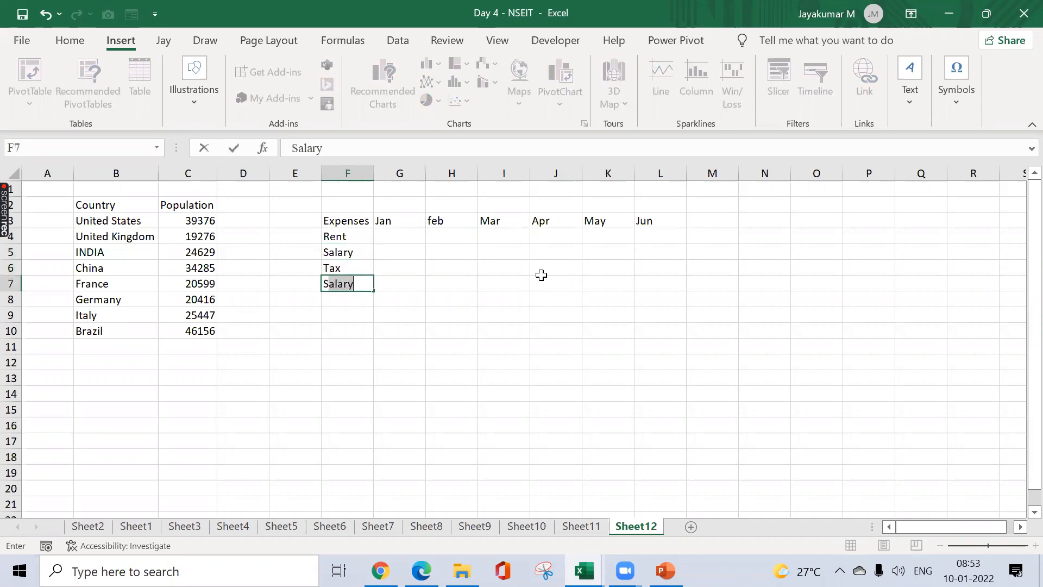
type("tationery")
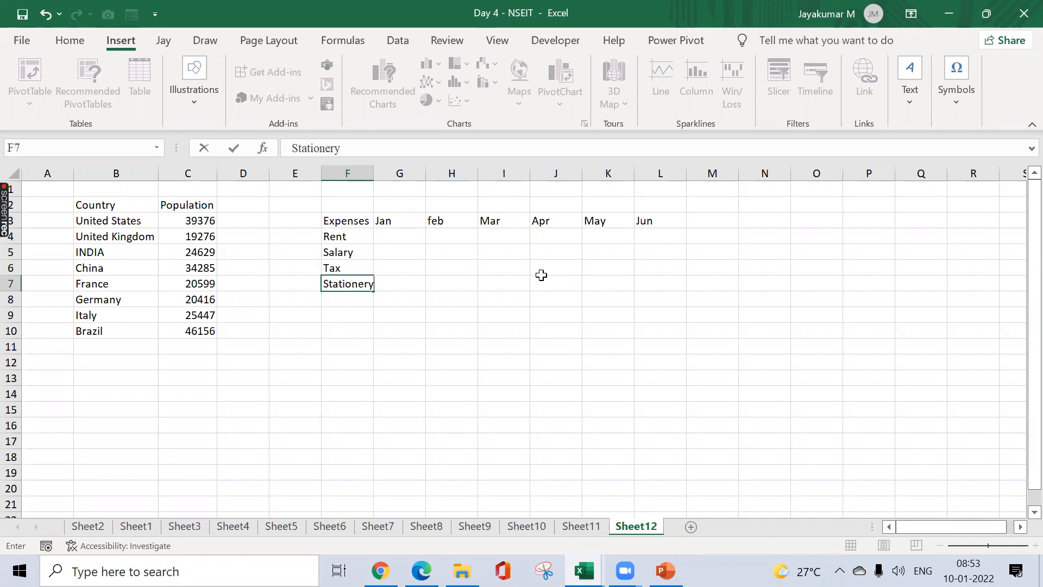
key("Return")
type("Travel")
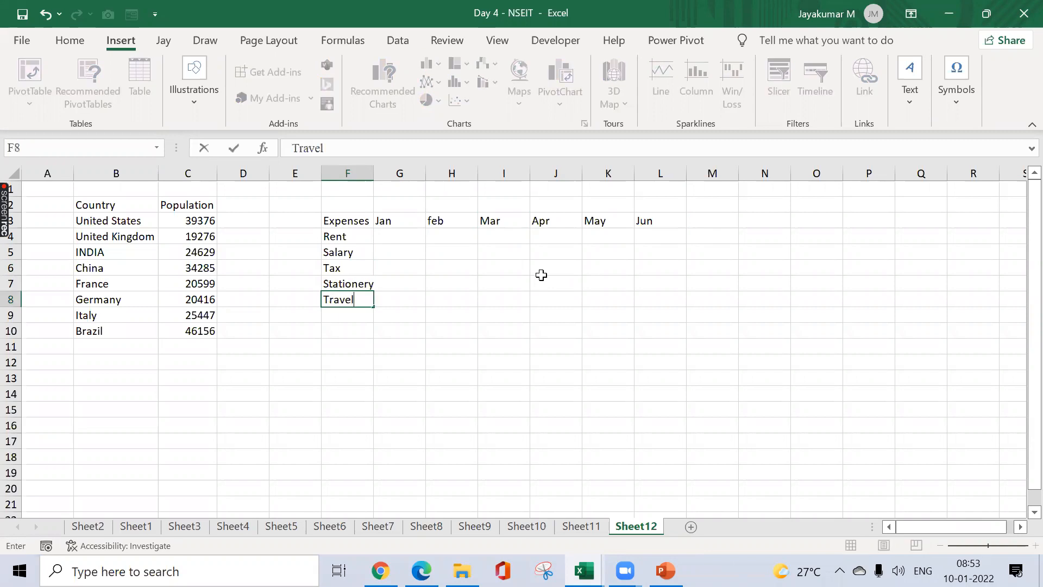
key("Return")
type("Telephone")
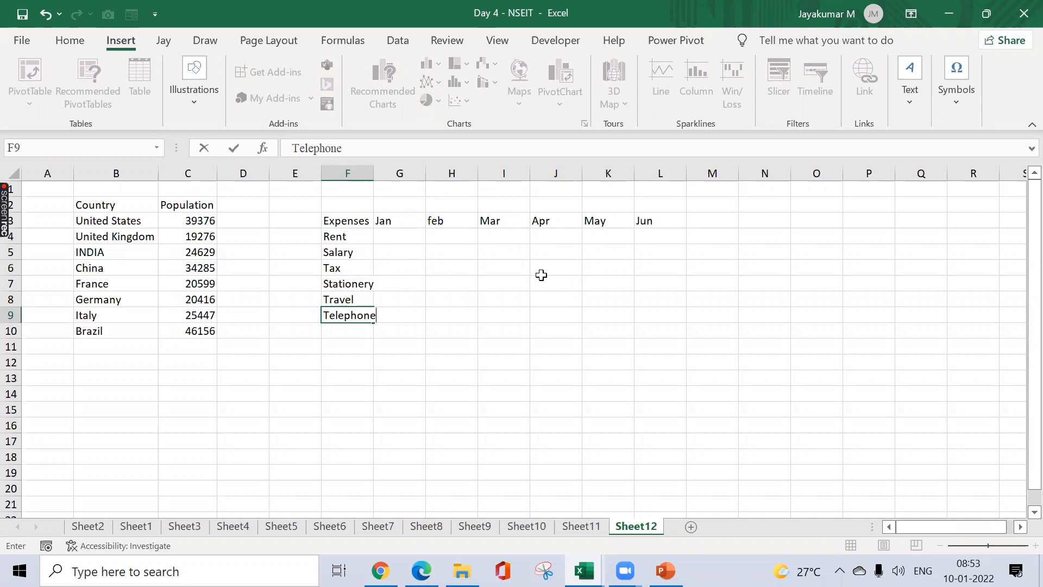
key("Return")
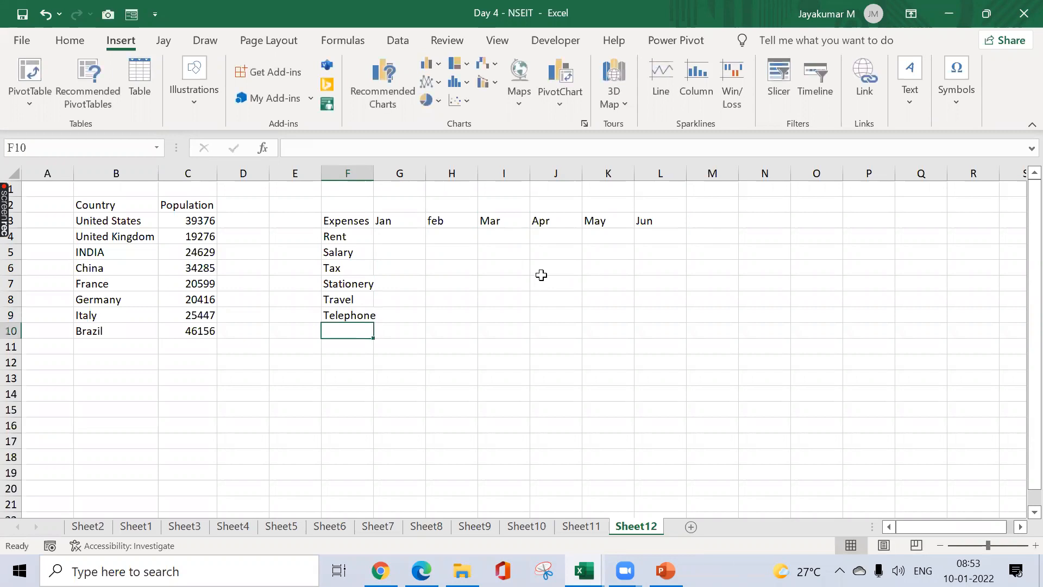
type("W")
key("BackSpace")
type("EW")
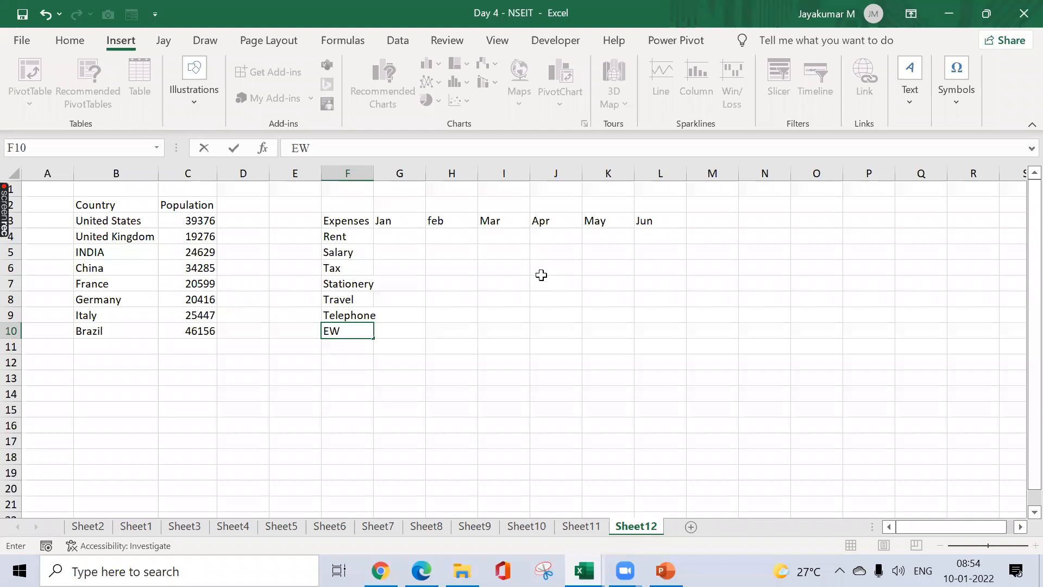
type("el")
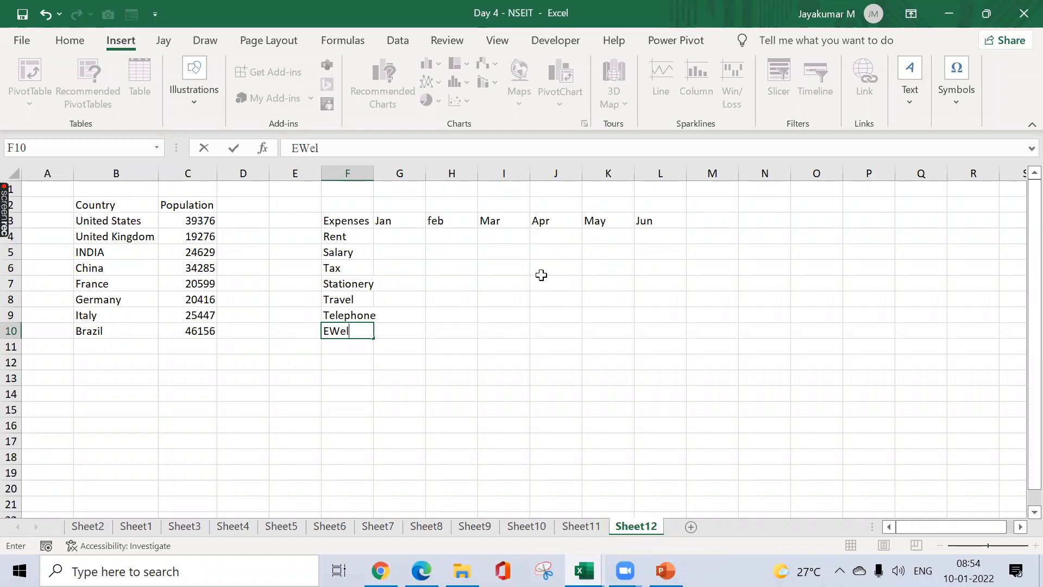
type("fare")
key("Return")
- Select the expense labels F3:F10 and widen column F to fit them
key("Up")
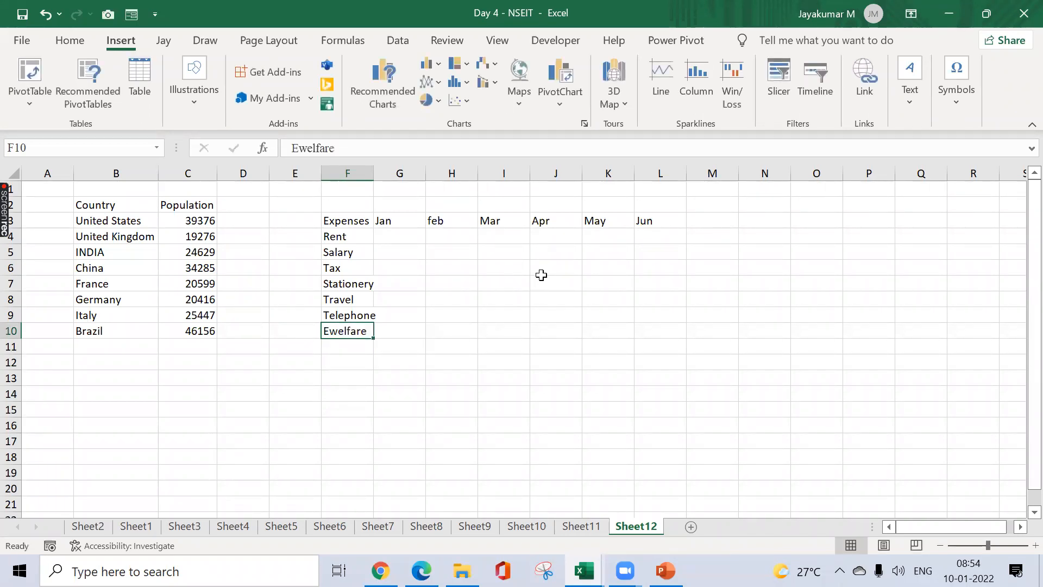
key("ctrl+shift+Up")
key("ctrl+shift+Right")
key("ctrl+shift+Right")
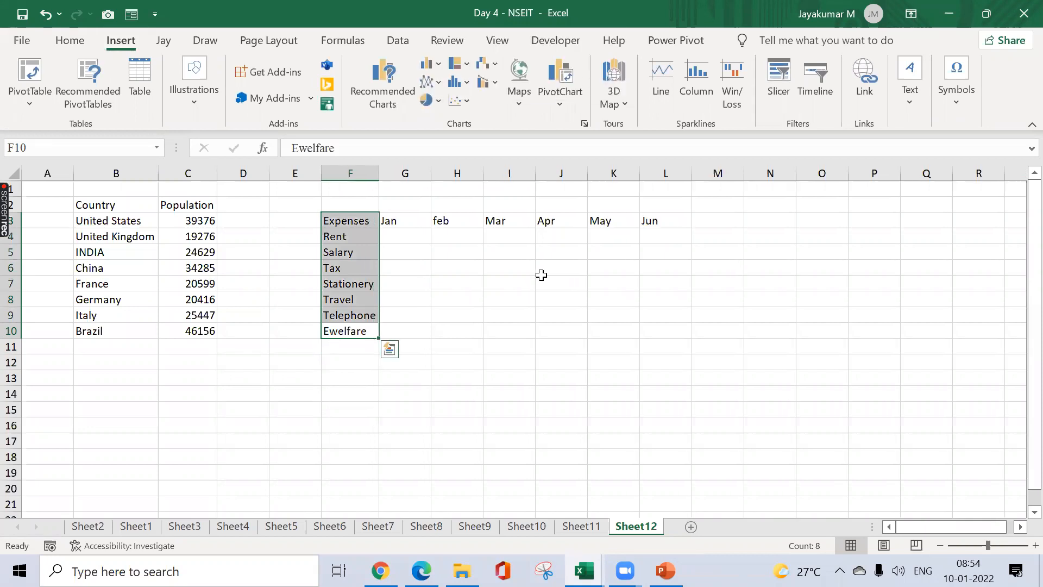
- Select the whole expenses table, F3:L10
key("ctrl+Left")
key("ctrl+Left")
key("ctrl+Left")
key("Right")
key("Right")
key("Right")
key("Right")
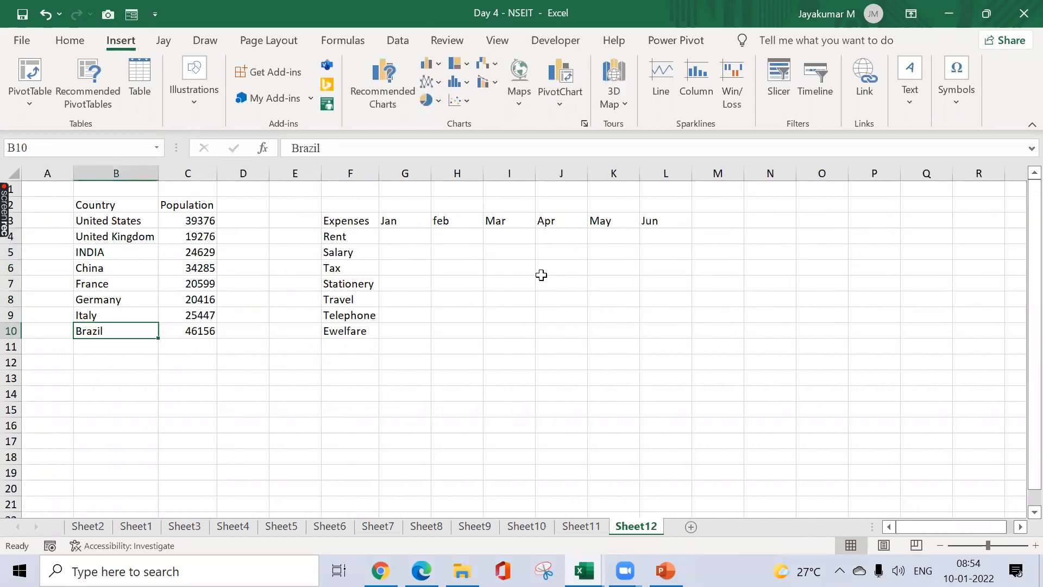
key("Right")
key("ctrl+Up")
key("ctrl+a")
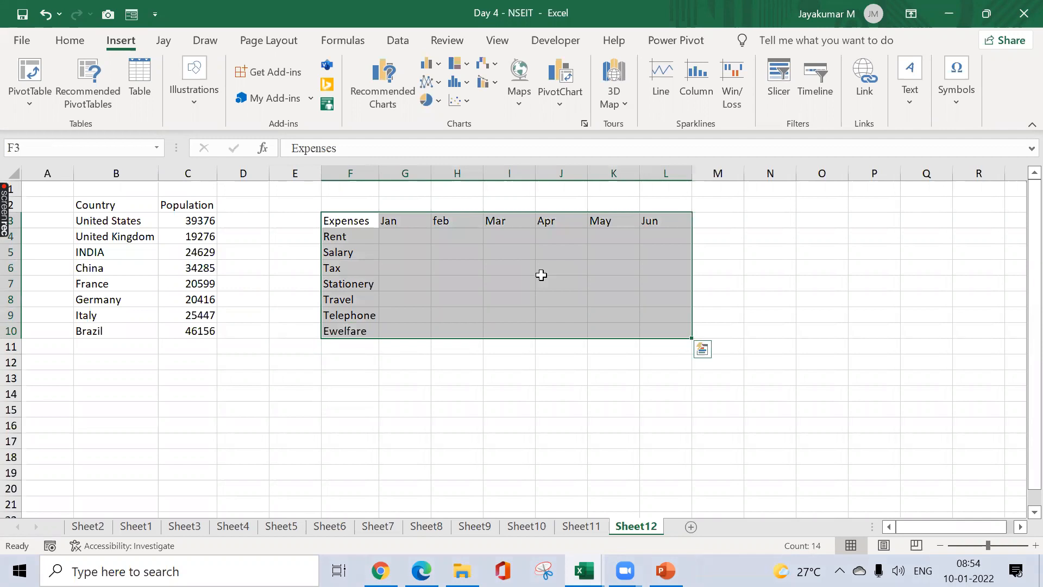
- Enter the formula =RANDBETWEEN(1000,5000) in G4 for the January rent
key("Down")
key("Right")
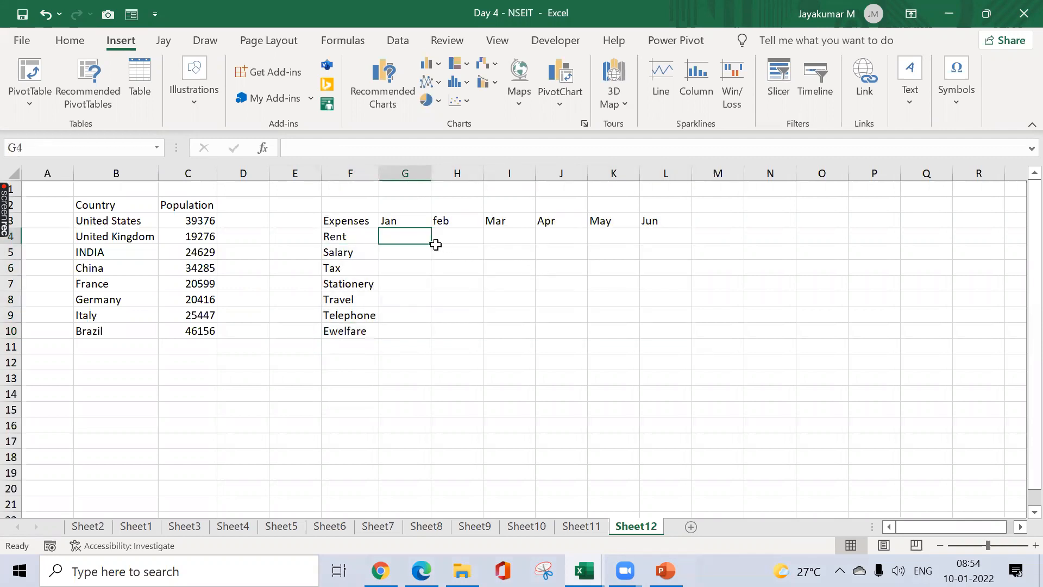
type("=rand")
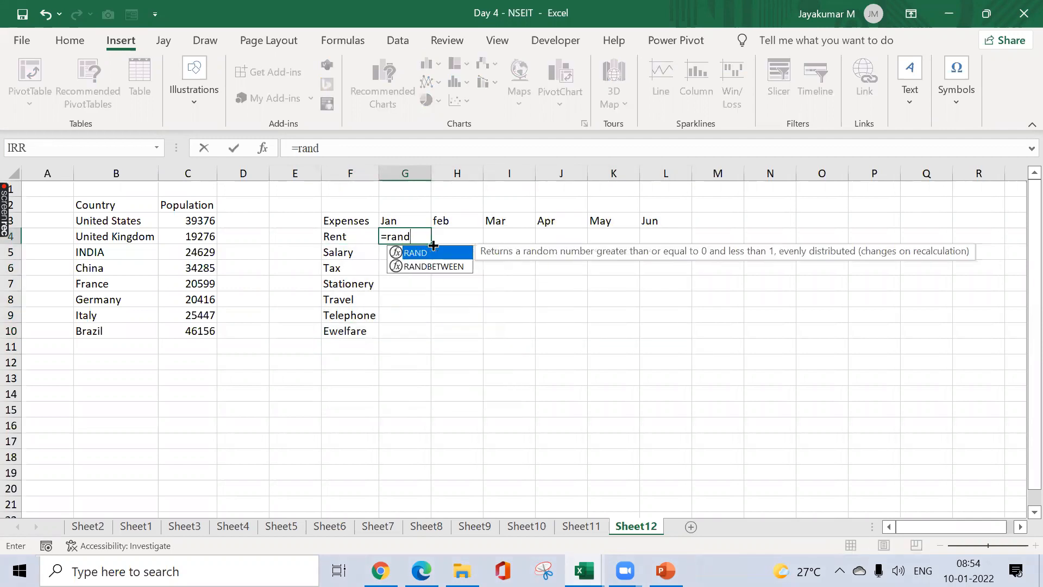
key("Down")
key("Tab")
type("100")
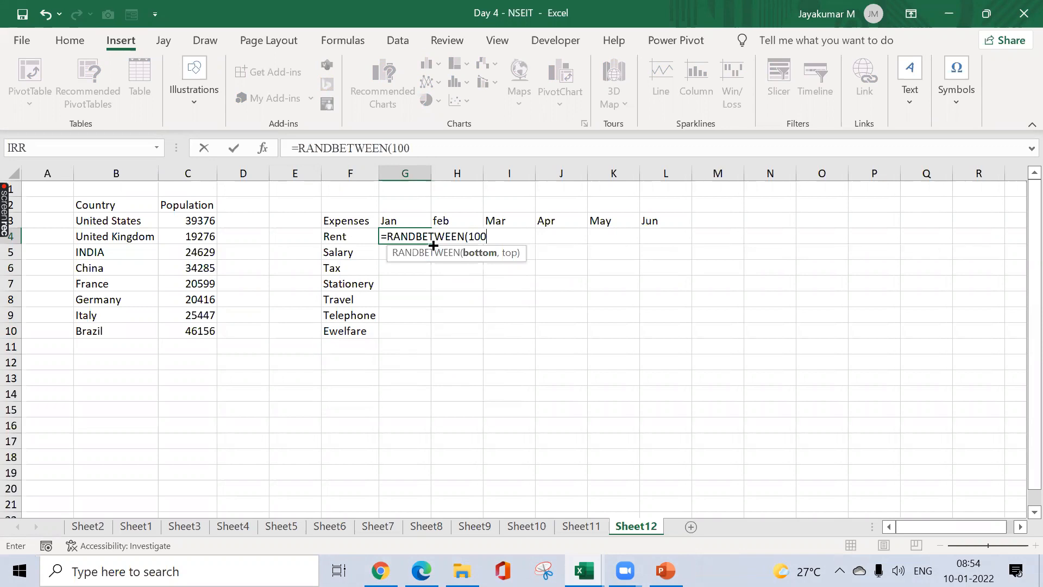
type("0,5000)")
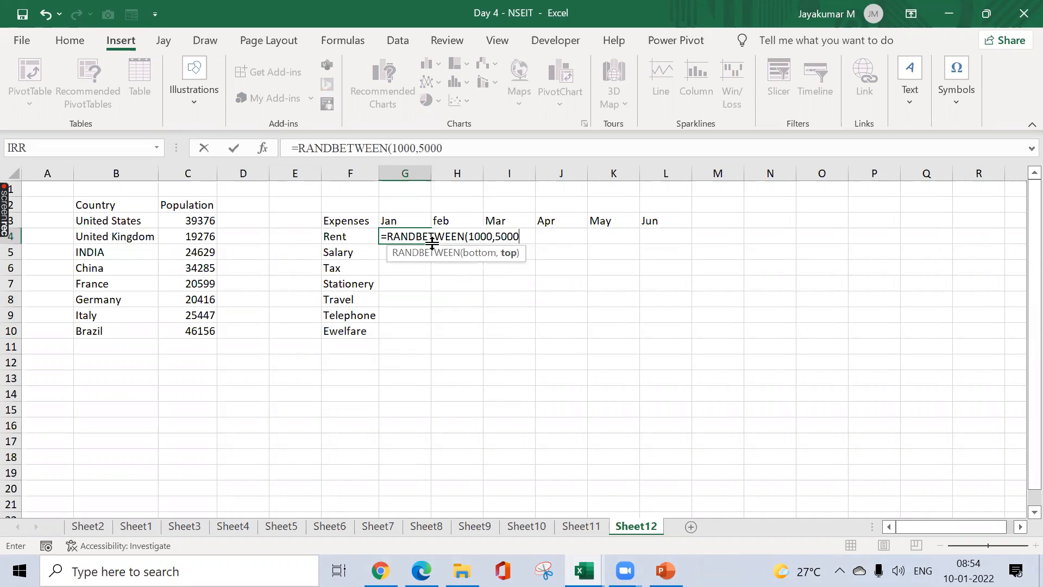
key("ctrl+Return")
- Copy the random-number formula from G4 across the whole block G4:L10
key("ctrl+c")
key("shift+Right")
key("shift+Right")
key("shift+Right")
key("shift+Right")
key("shift+Right")
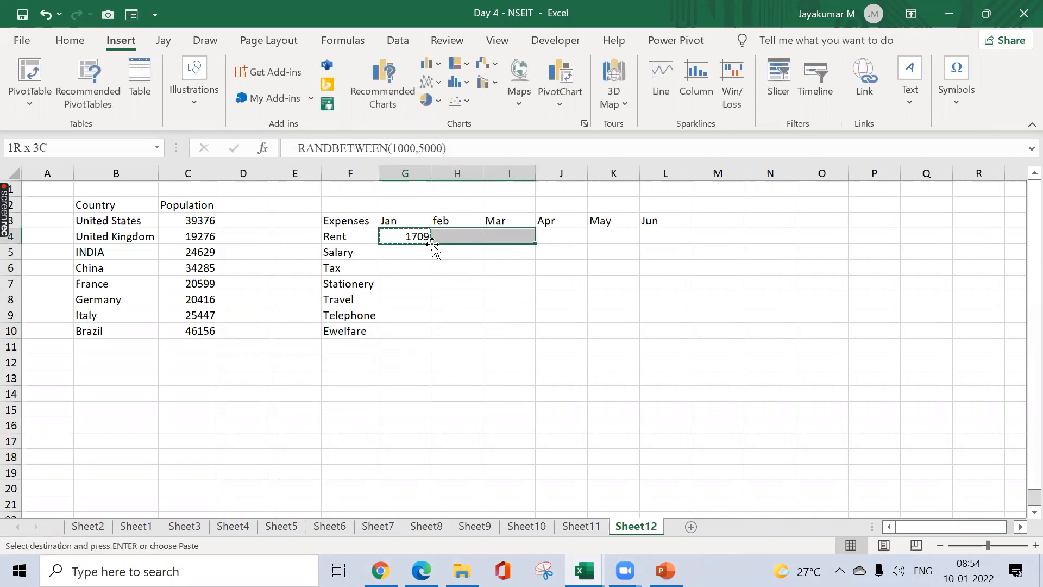
key("shift+Down")
key("shift+Down")
key("shift+Down")
key("shift+Down")
key("shift+Down")
key("shift+Down")
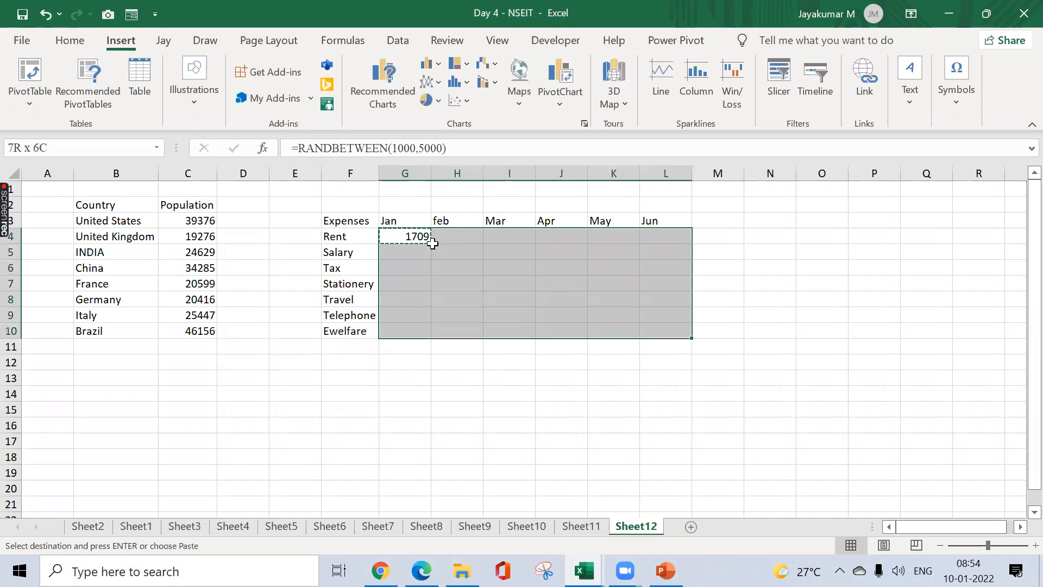
key("Return")
- Replace the formulas in G4:L10 with their values by pasting the block over itself as values only
key("ctrl+c")
key("ctrl+alt+v")
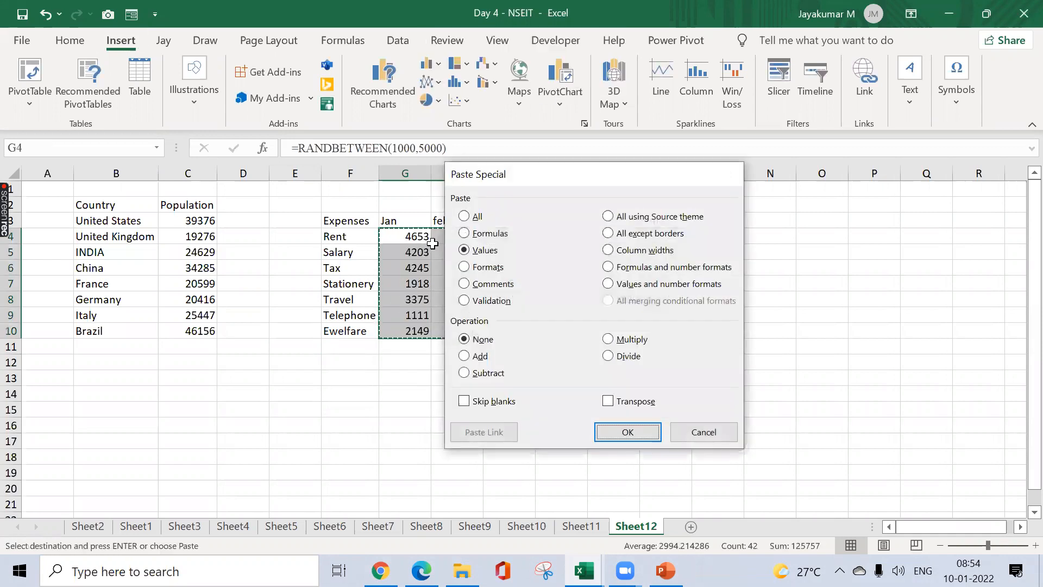
key("Return")
key("Escape")
- Review the filled expenses table by selecting F3:L10 with its headers and labels
key("Left")
key("Up")
key("ctrl+shift+Down")
key("ctrl+shift+Right")
key("Right")
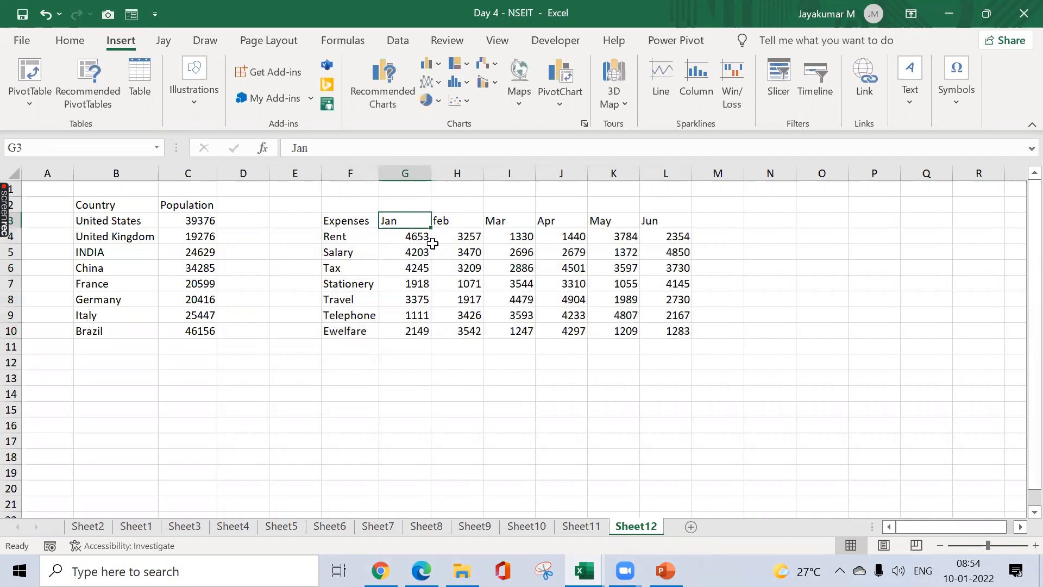
key("Down")
key("ctrl+shift+Right")
key("Up")
key("Left")
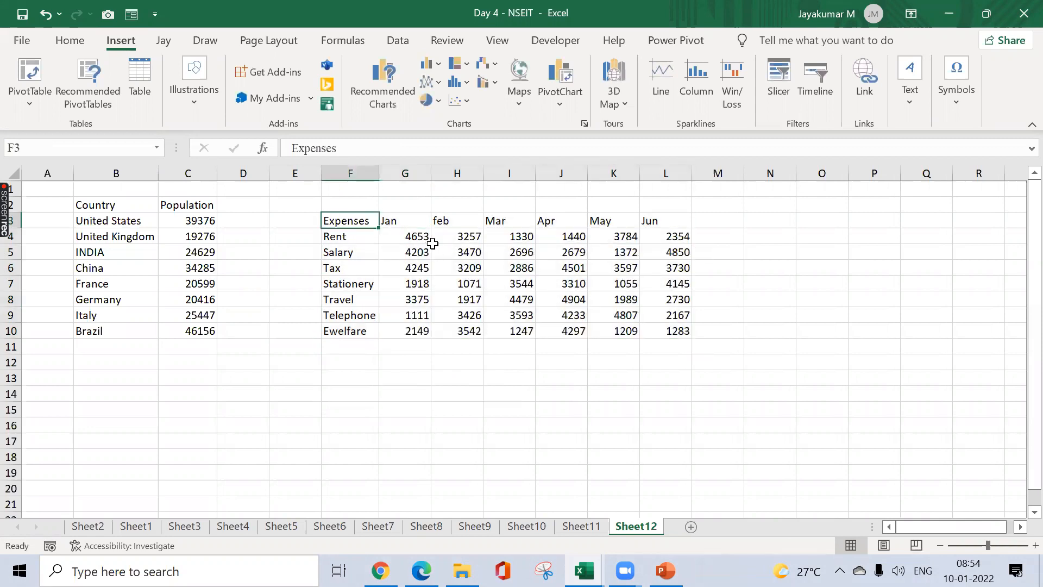
key("ctrl+shift+Down")
key("ctrl+shift+Right")
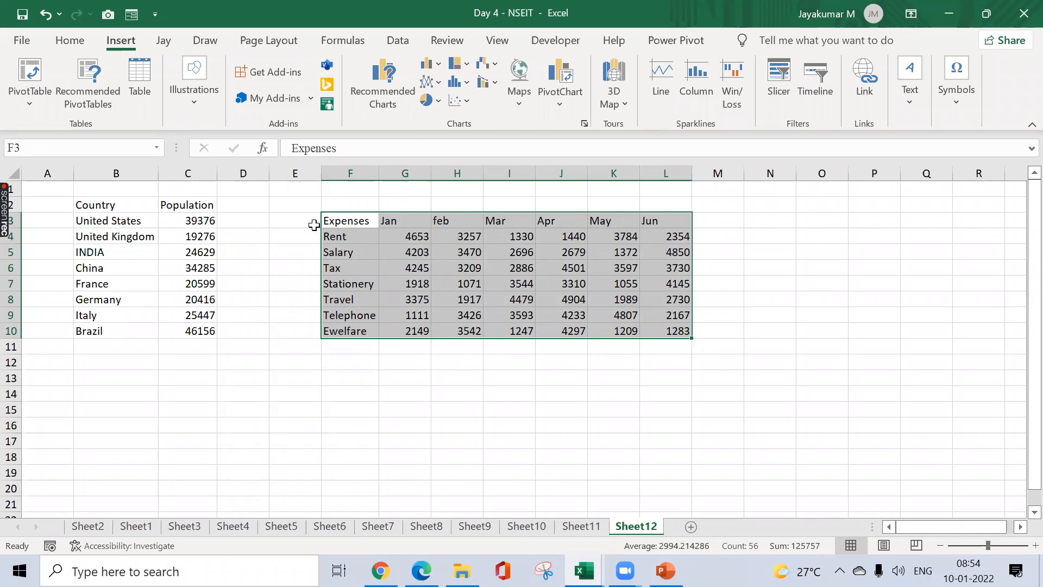
- Set the height of rows 3 to 10 to 21 and centre the cells F4:L10 both vertically and horizontally
left_click_drag(12, 221, 41, 322)
left_click_drag(18, 244, 17, 251)
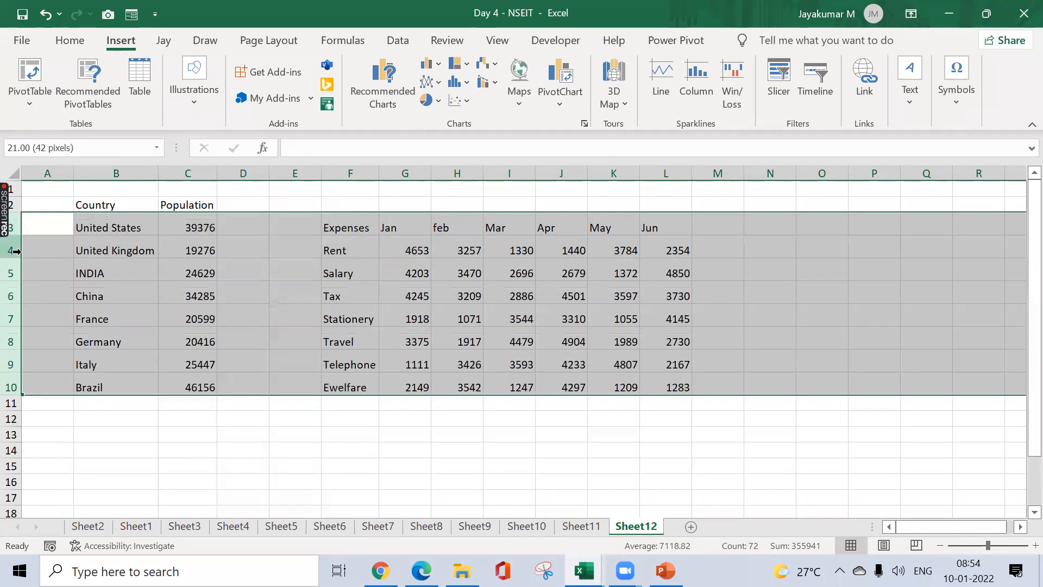
left_click_drag(353, 242, 669, 385)
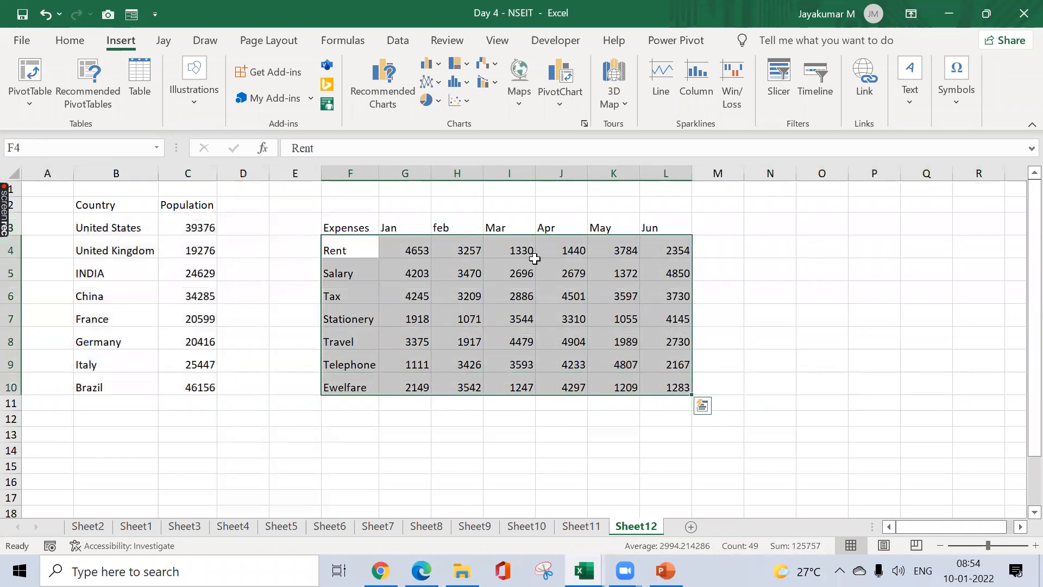
left_click(74, 40)
left_click(284, 72)
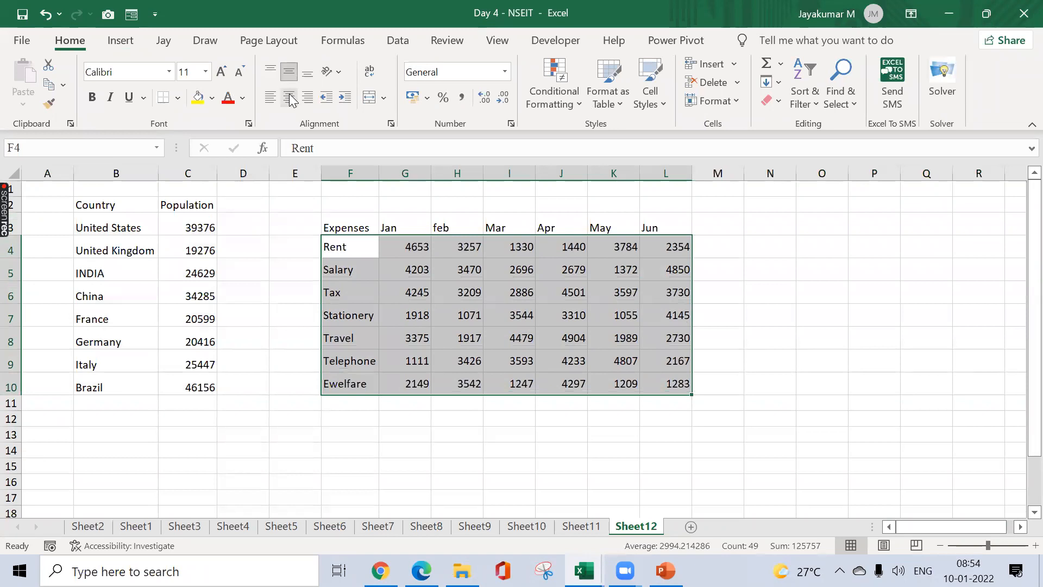
left_click(289, 97)
- Select M4 beside the Rent row and widen column M to more than twice its width
left_click(716, 247)
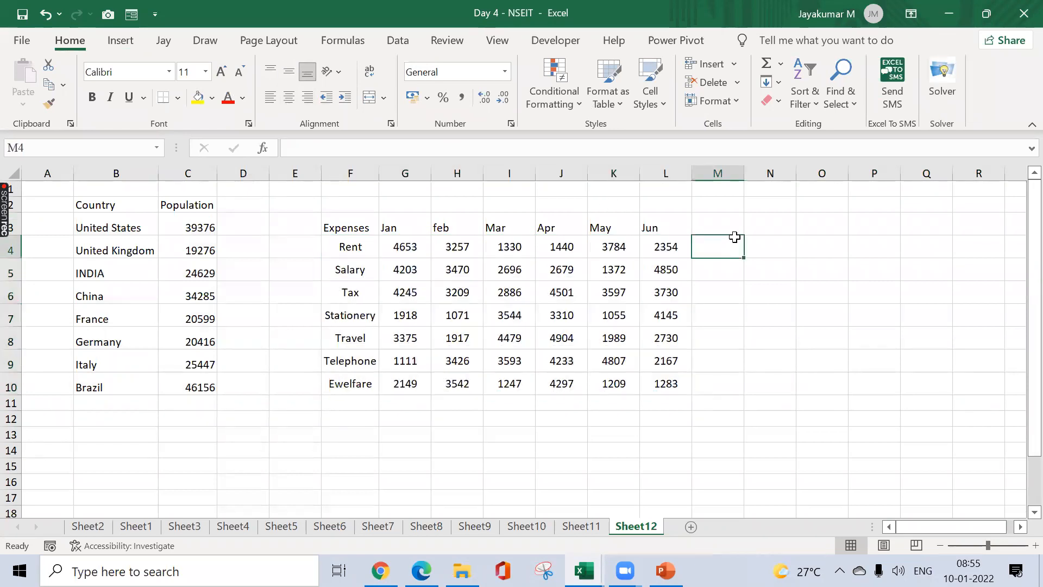
left_click(120, 40)
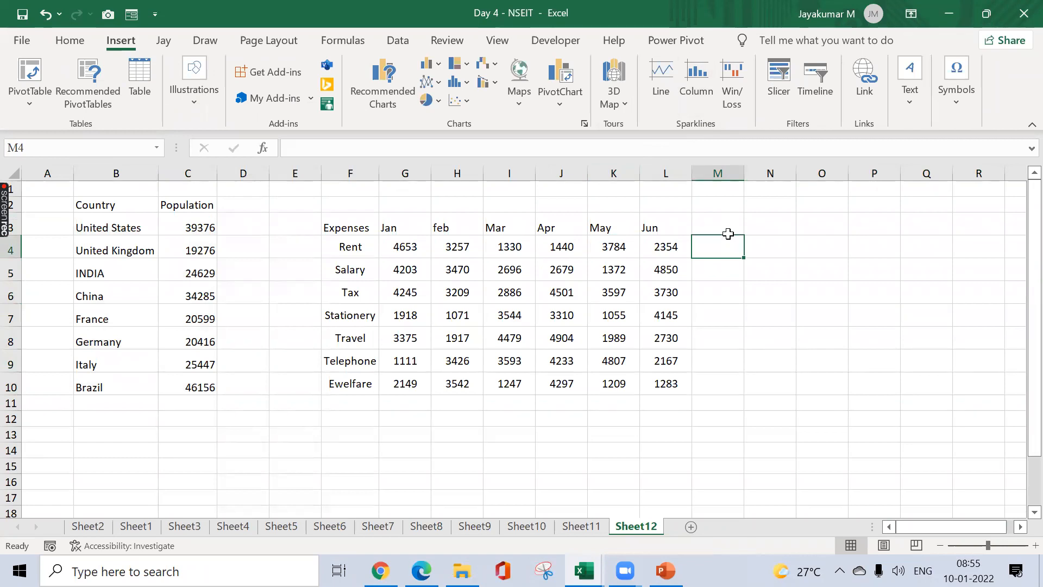
left_click_drag(744, 174, 814, 180)
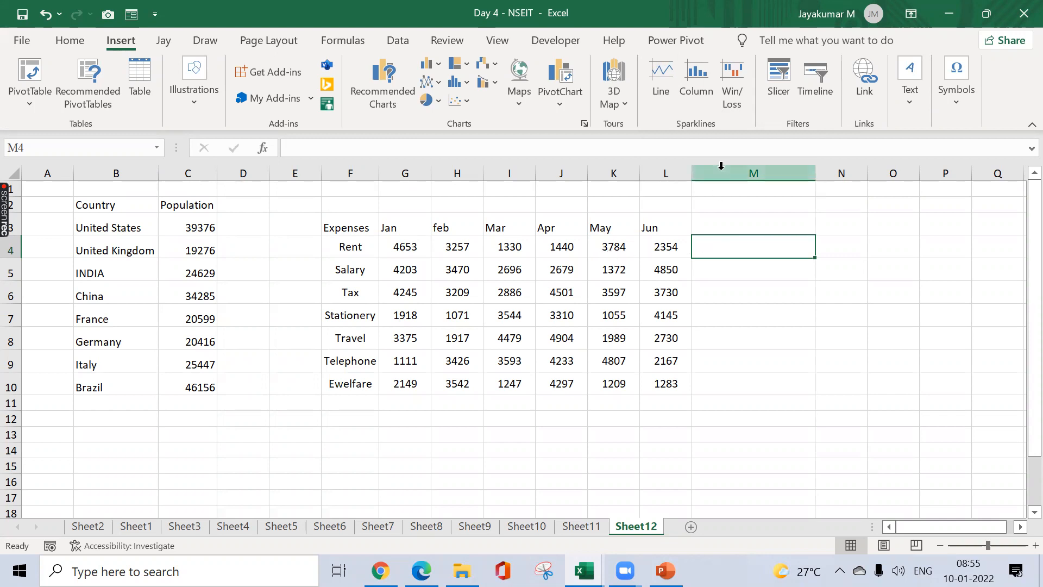
left_click(668, 85)
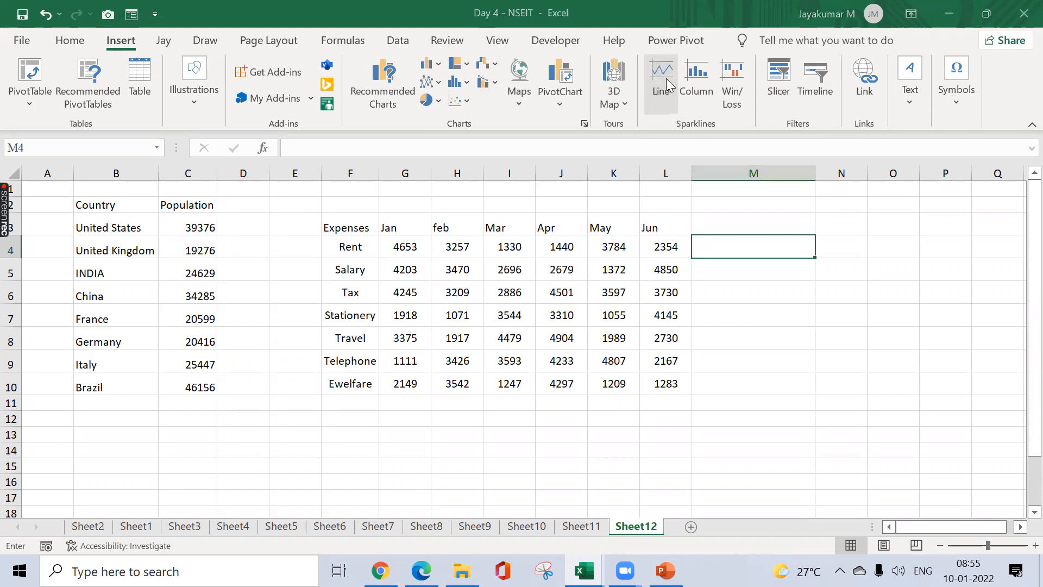
left_click(588, 253)
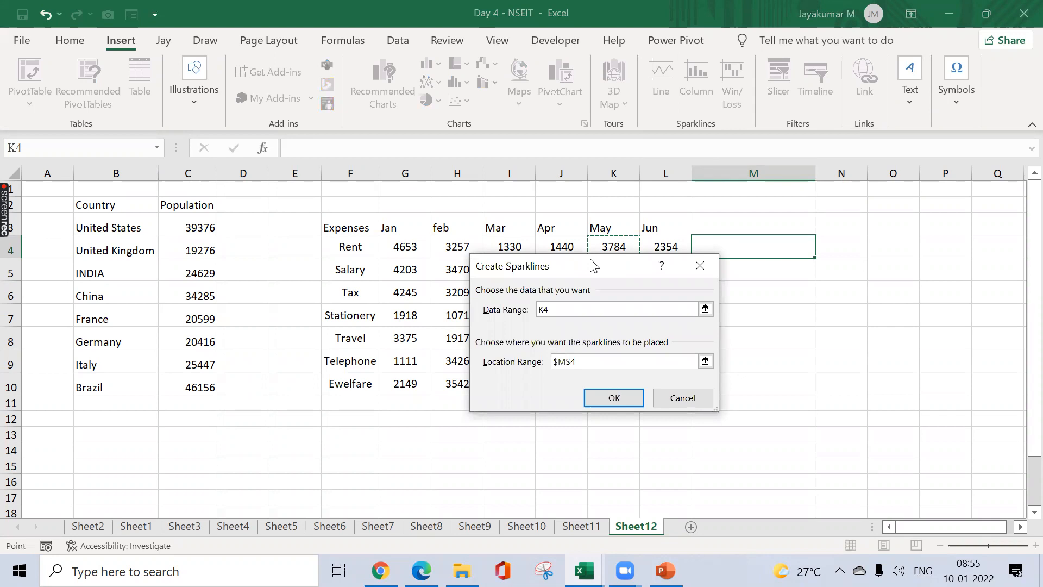
left_click_drag(593, 266, 870, 259)
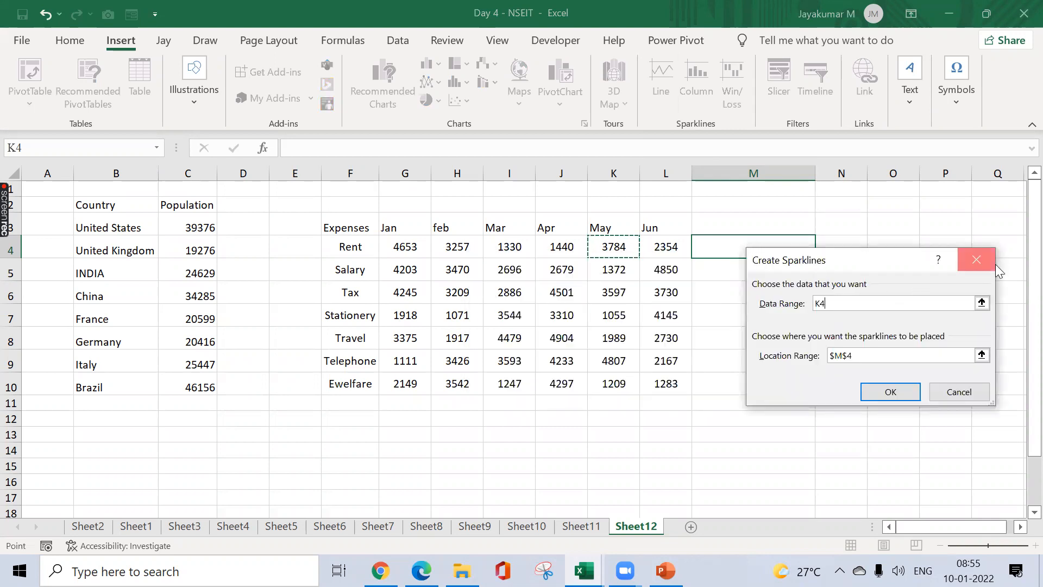
left_click(976, 260)
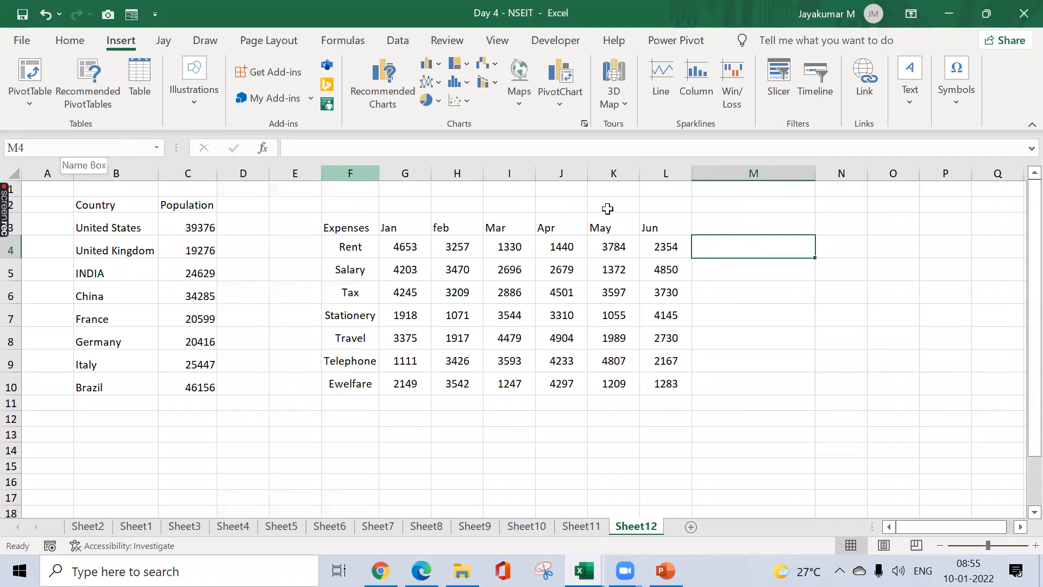
- Insert a line sparkline in M4 using the Rent values G4:L4 as its data range
left_click(667, 89)
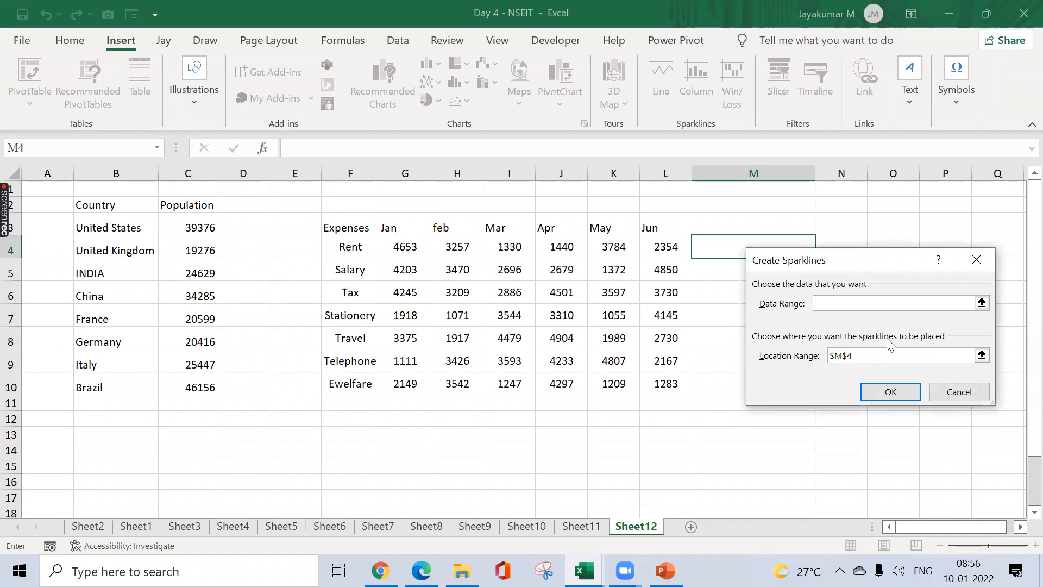
left_click(982, 303)
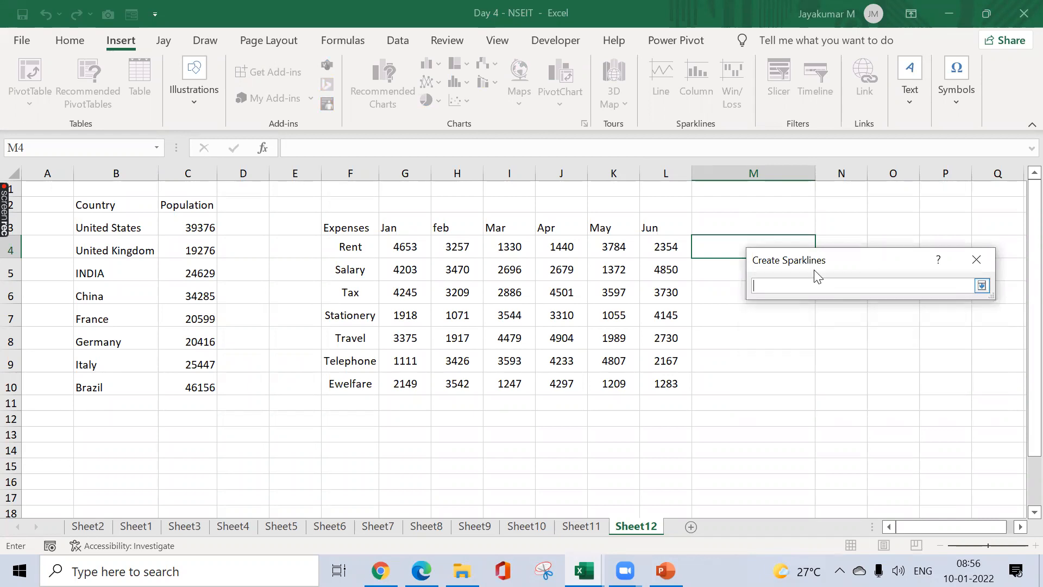
left_click_drag(406, 249, 665, 252)
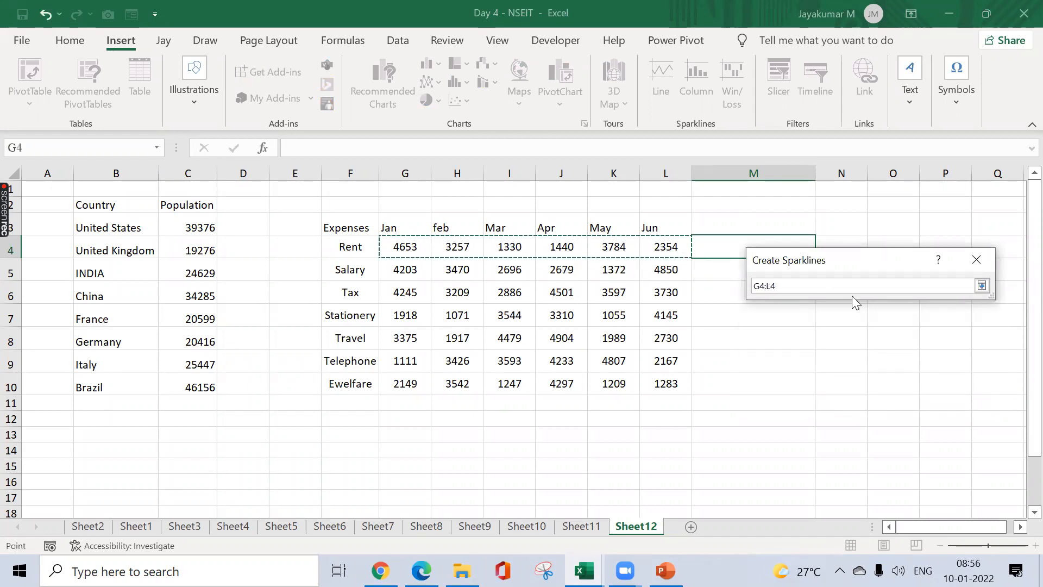
left_click(982, 286)
left_click(890, 393)
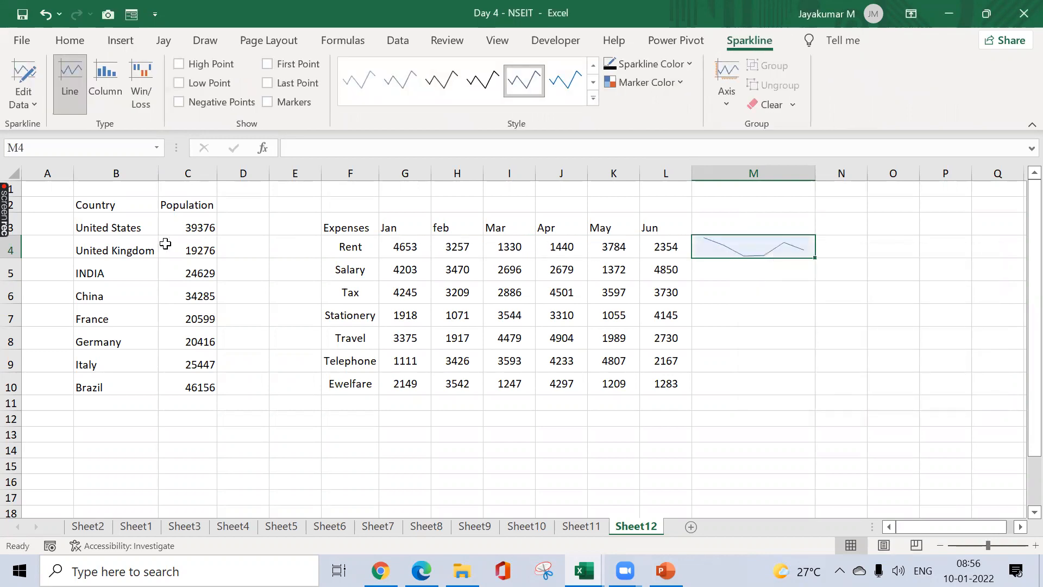
- Make rows 4 to 10 taller, all to the same height
left_click_drag(15, 250, 37, 375)
left_click_drag(12, 284, 13, 292)
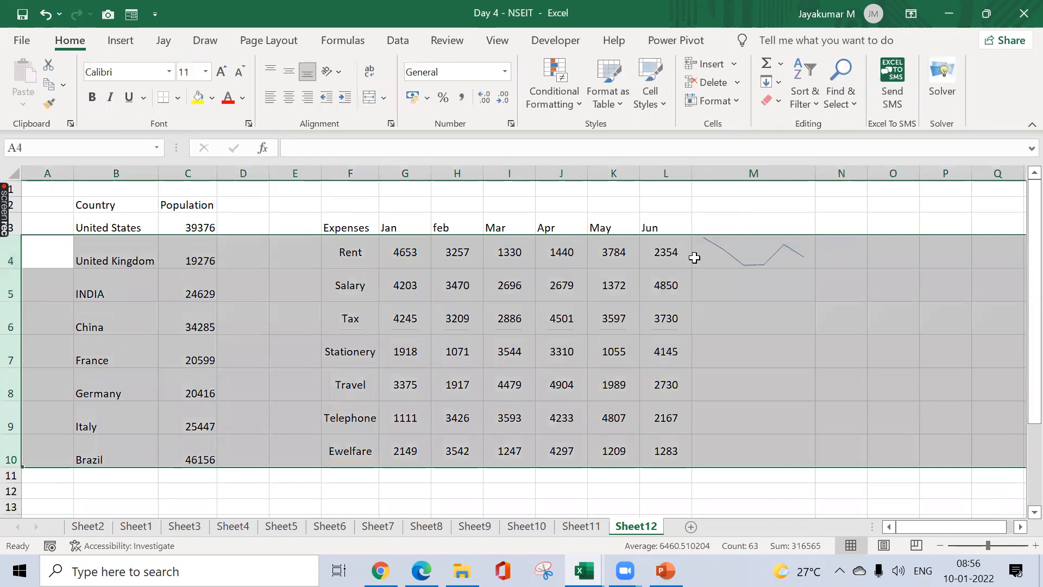
- Change the colour of the Rent sparkline in M4 to standard green
left_click(750, 248)
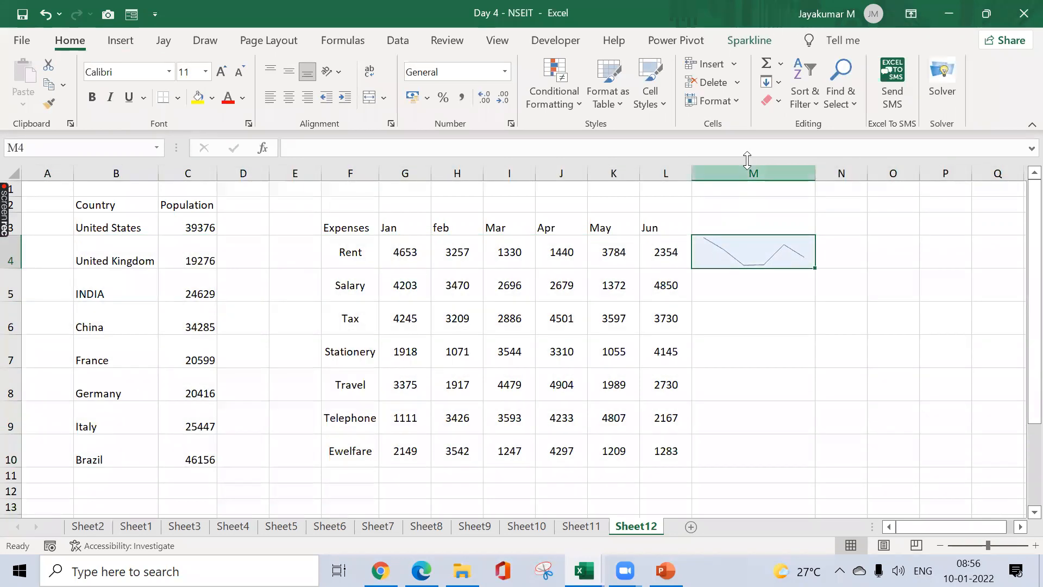
left_click(768, 46)
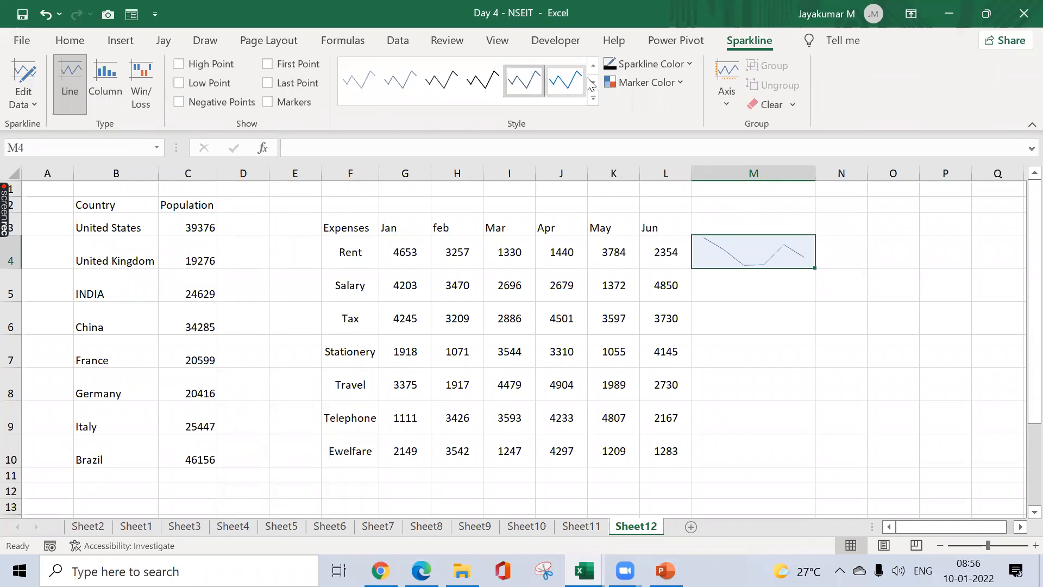
left_click(690, 65)
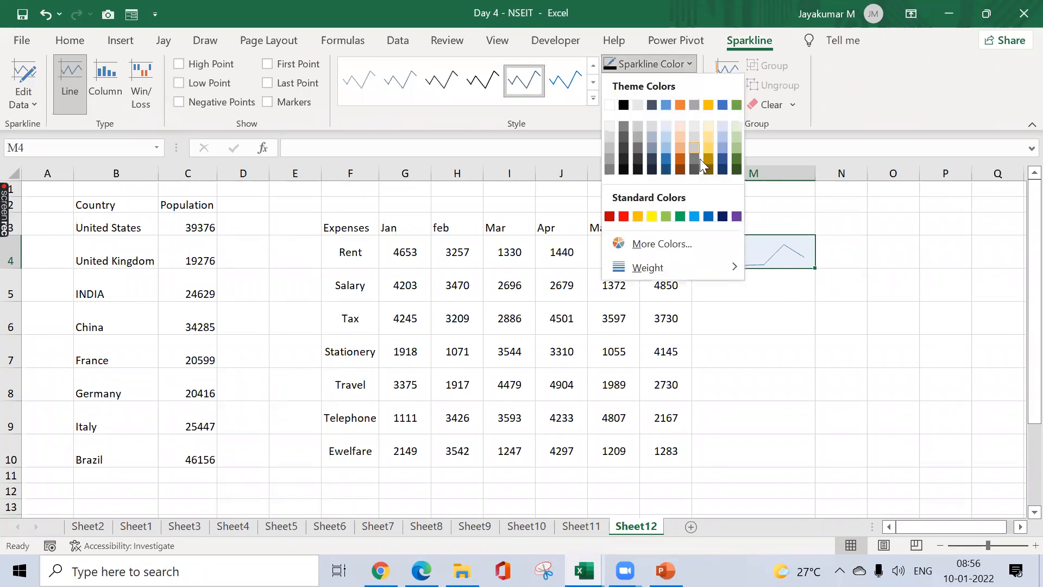
left_click(680, 216)
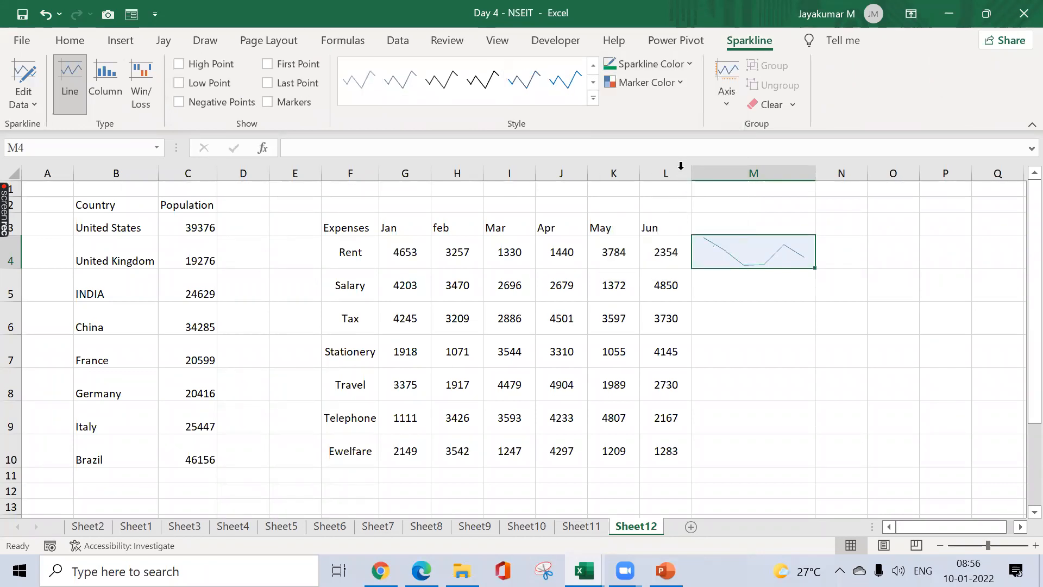
- Give the Rent sparkline a much thicker line weight and deselect it
left_click(594, 98)
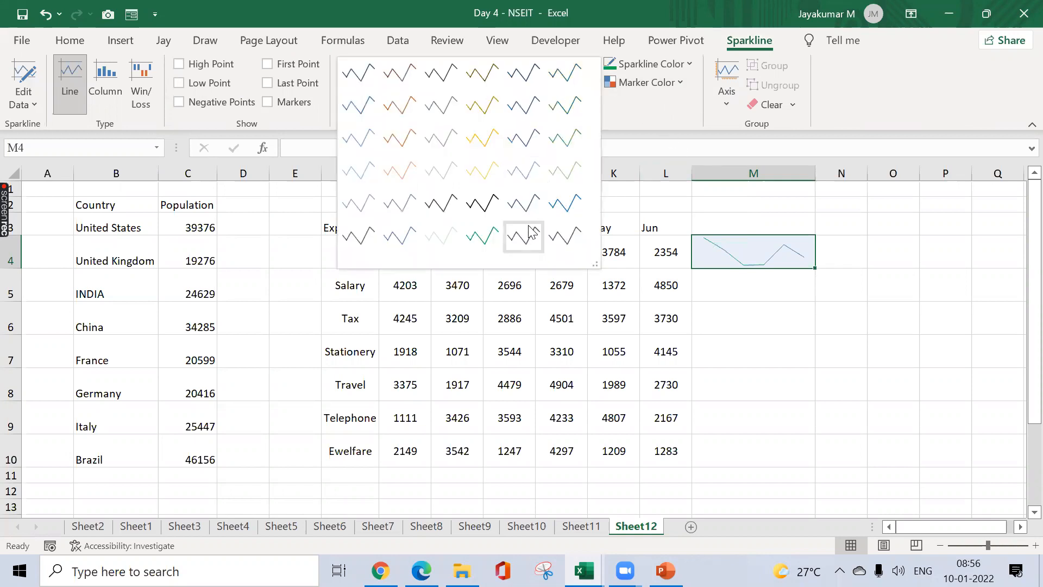
left_click(685, 85)
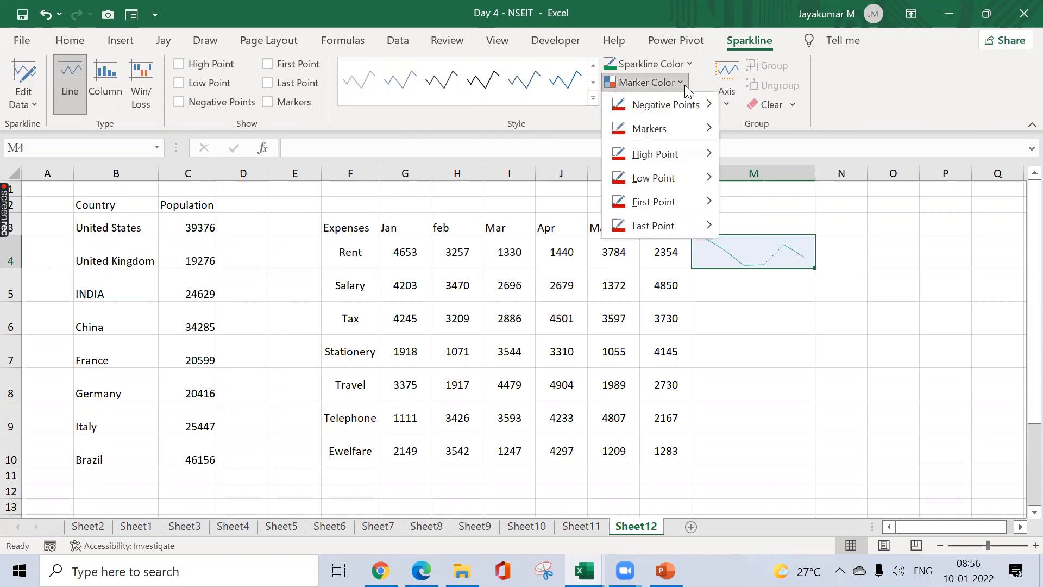
left_click(689, 64)
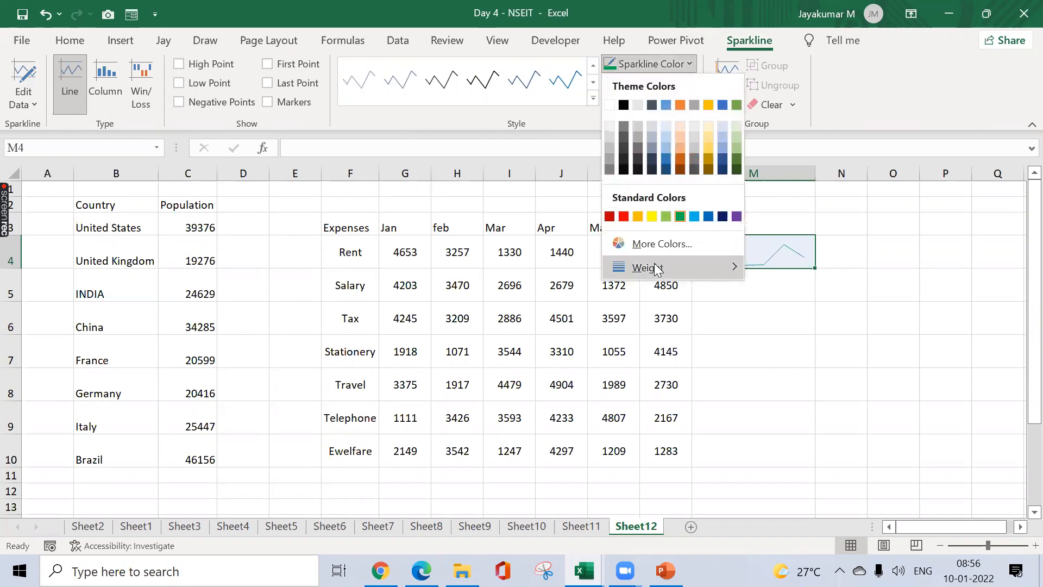
mouse_move(657, 267)
left_click(814, 392)
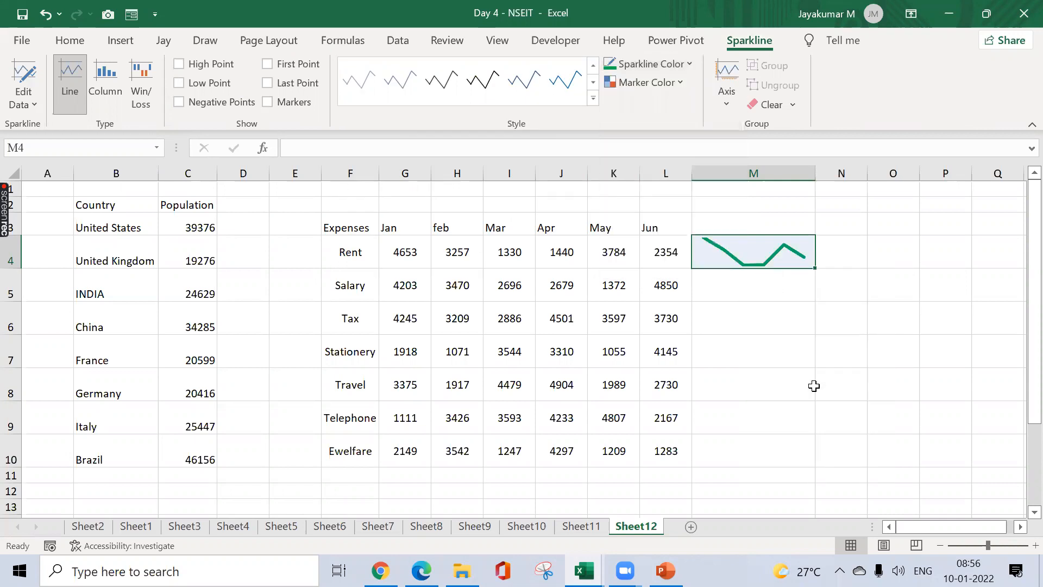
left_click(845, 262)
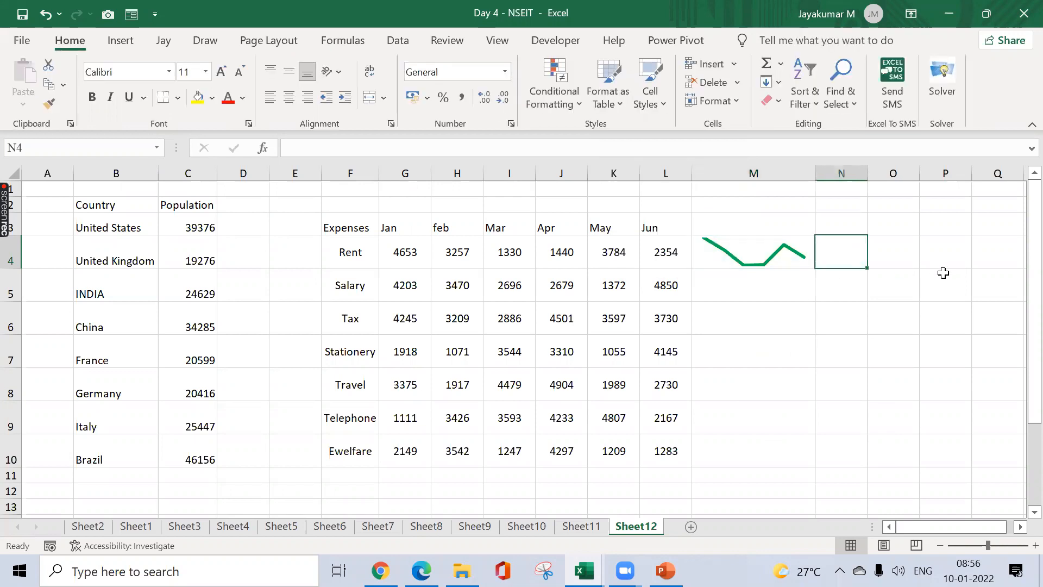
- Fill the Rent line sparkline from M4 down through M10 for the remaining expense rows
left_click(767, 254)
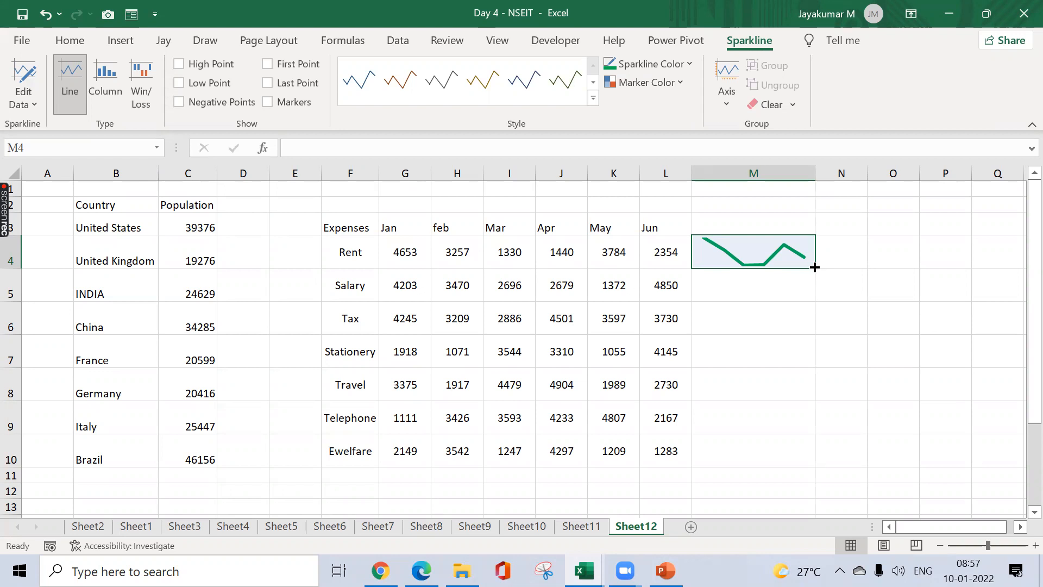
left_click_drag(814, 268, 827, 452)
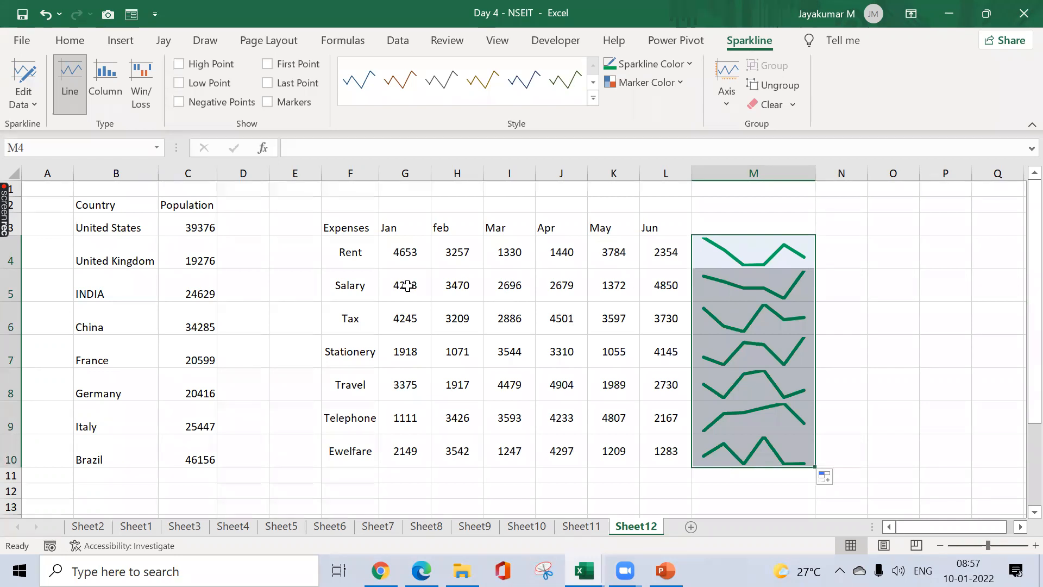
- Set all Salary values from January to June (G5:L5) to 50000 by copying the January entry across
left_click(388, 261)
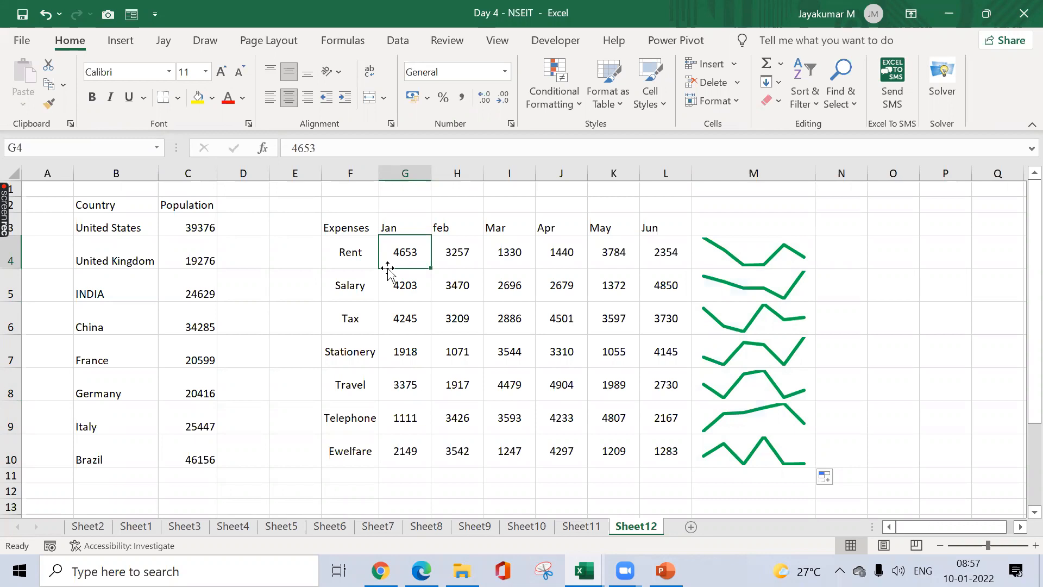
key("Down")
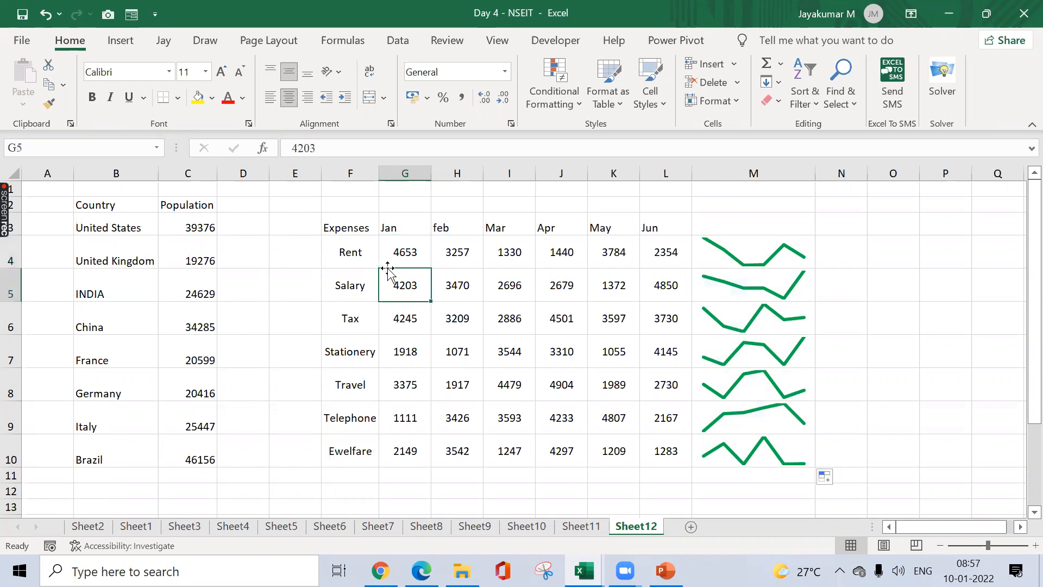
type("50000")
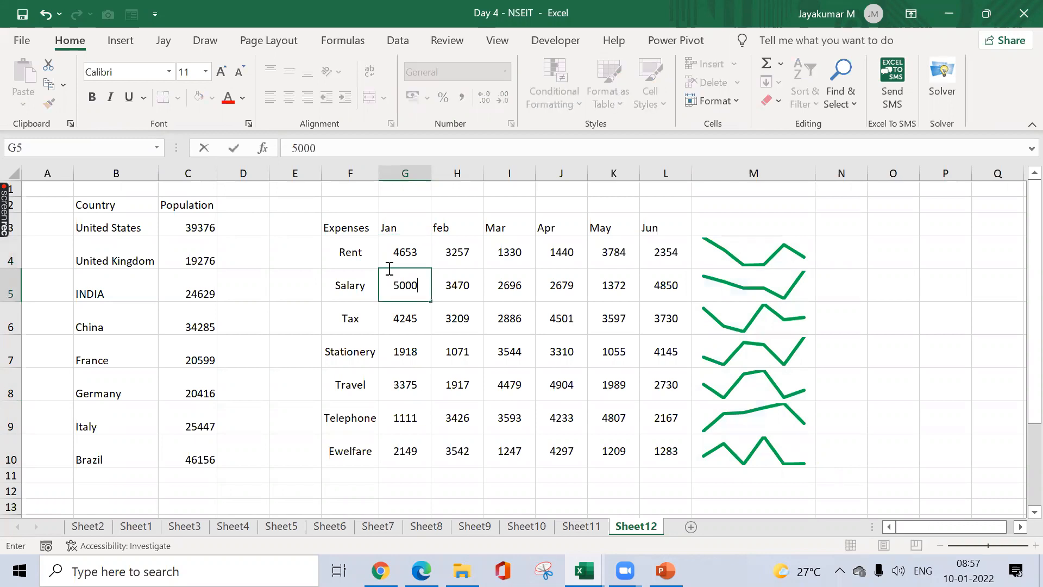
key("Return")
key("Up")
key("ctrl+c")
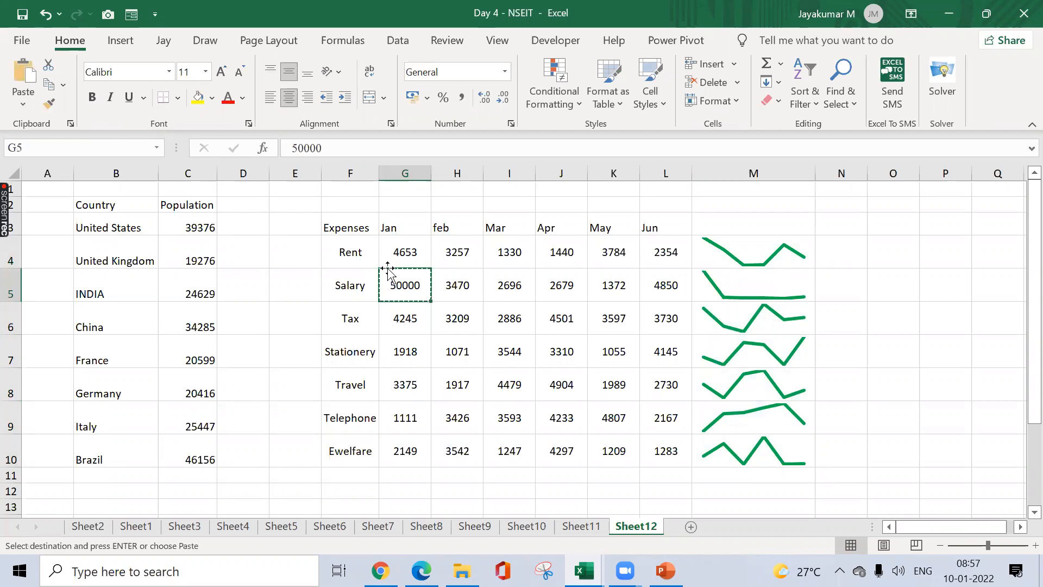
key("shift+Right")
key("shift+Right")
key("shift+Right")
key("shift+Right")
key("shift+Right")
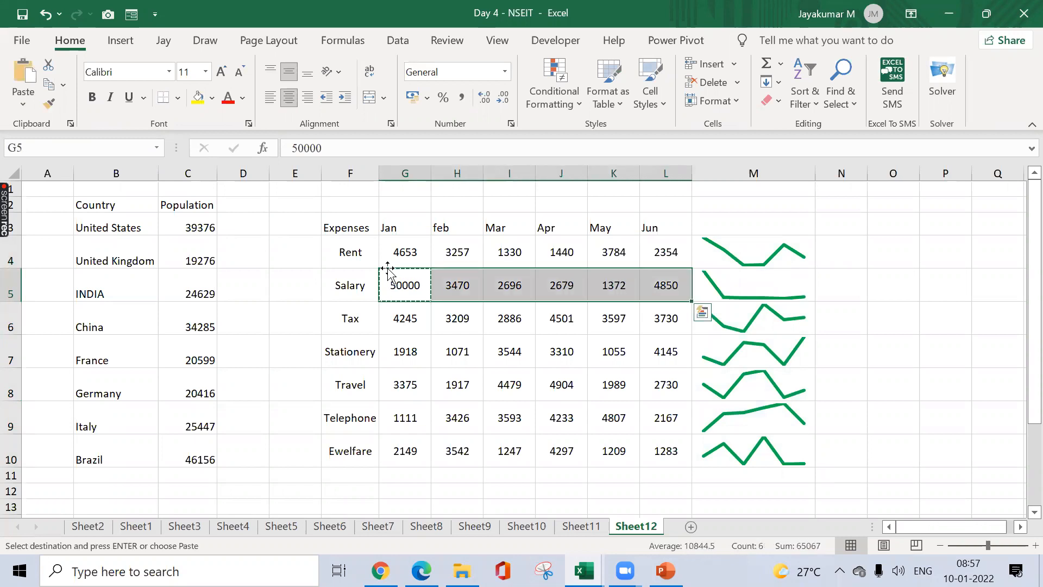
key("Return")
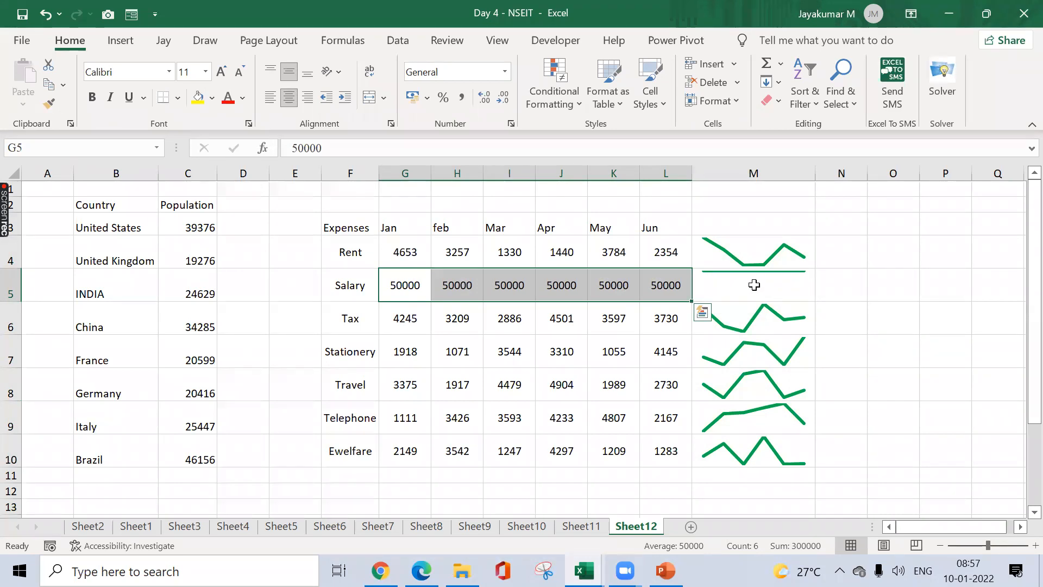
left_click(730, 282)
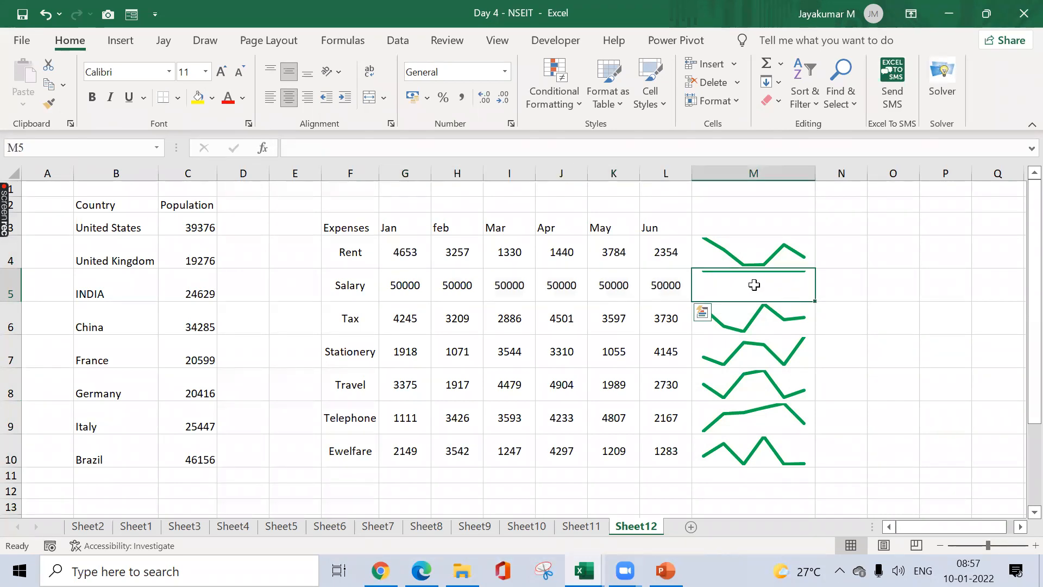
left_click(820, 287)
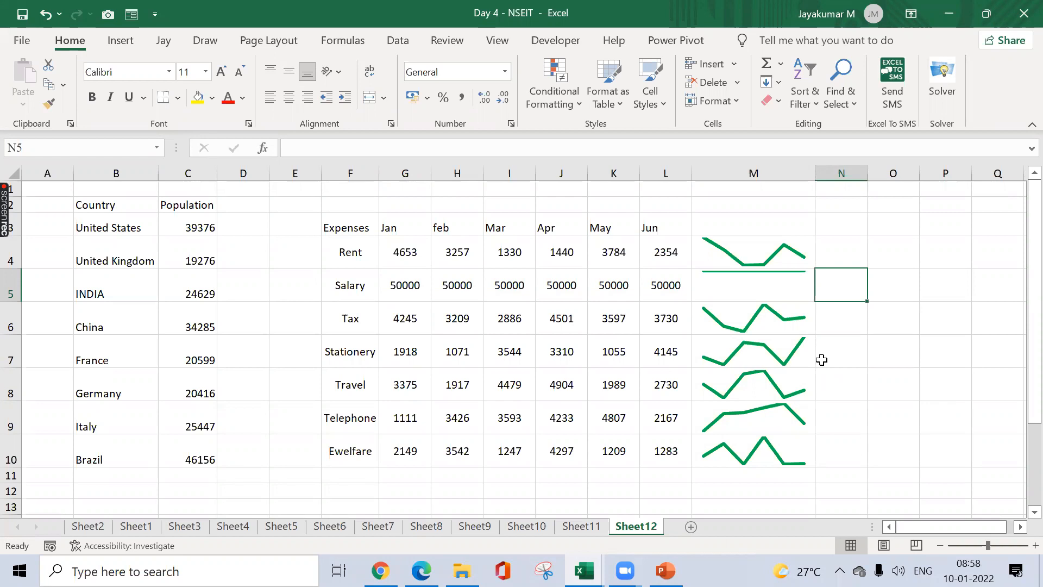
- Show the high point markers on the line sparklines in M4:M10
left_click(763, 254)
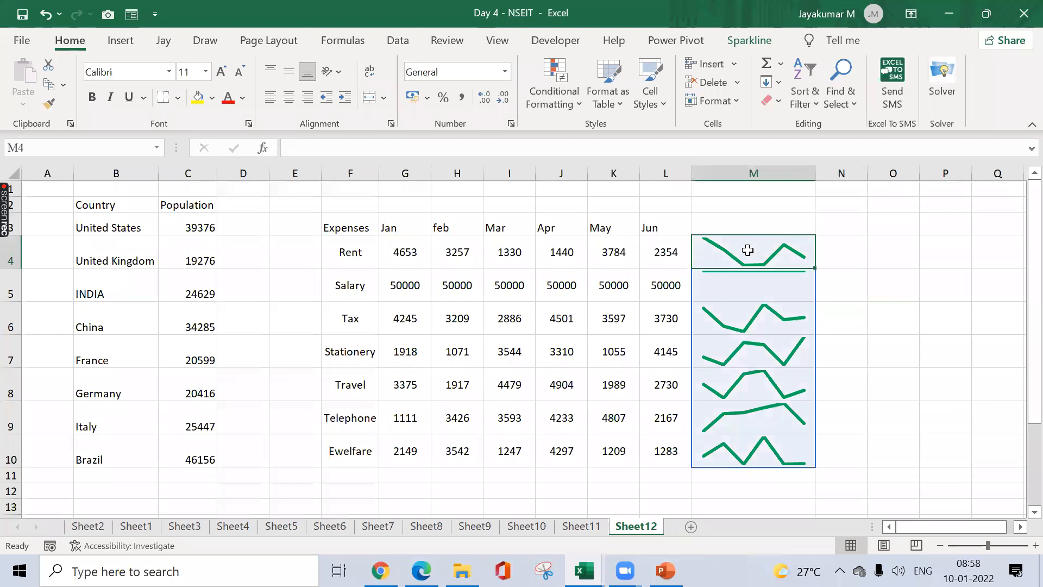
left_click(749, 41)
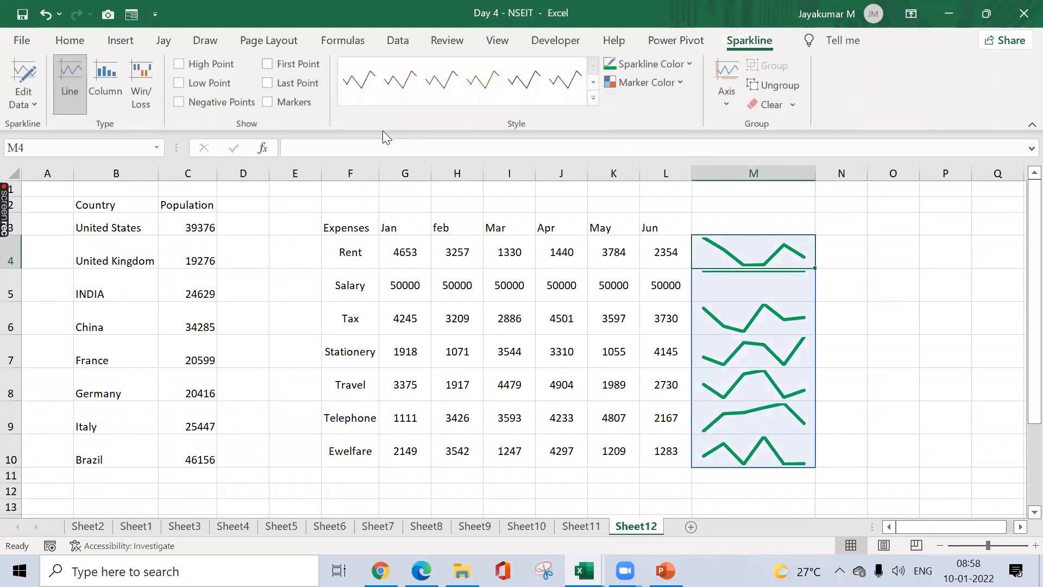
left_click(181, 64)
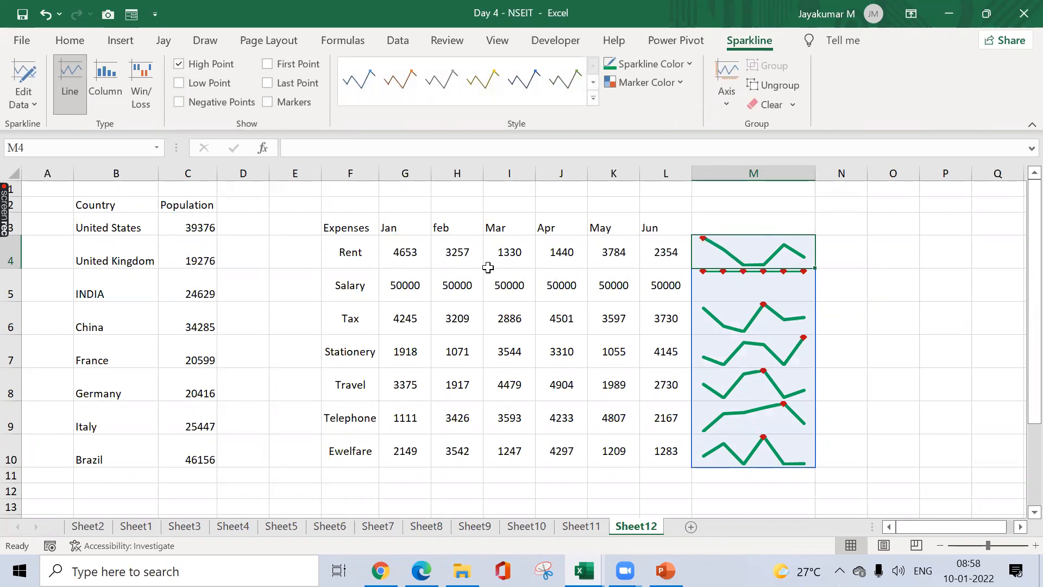
left_click(889, 280)
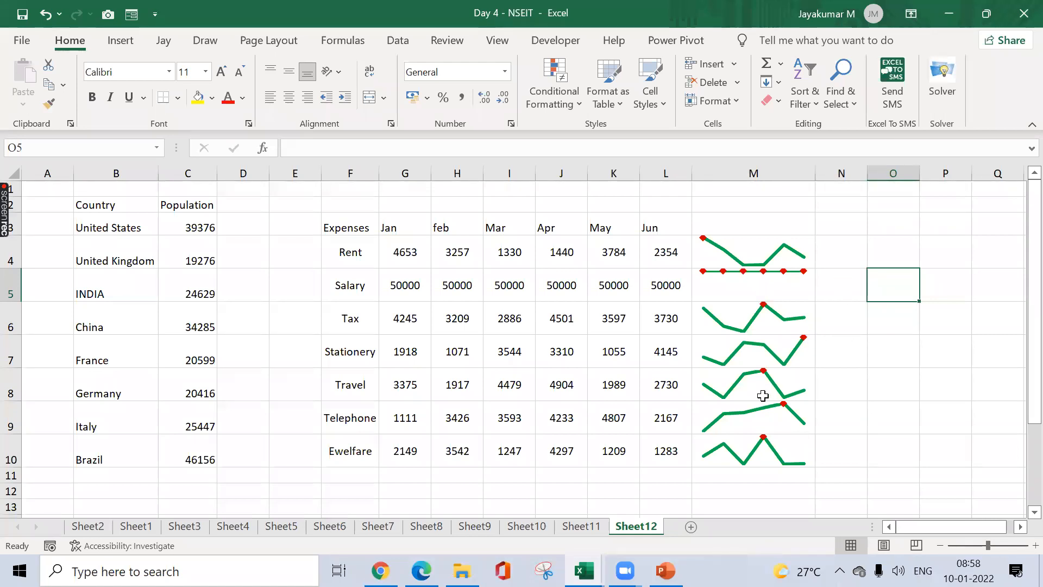
- Show the low points on the line sparklines and colour their markers standard light blue
left_click(731, 239)
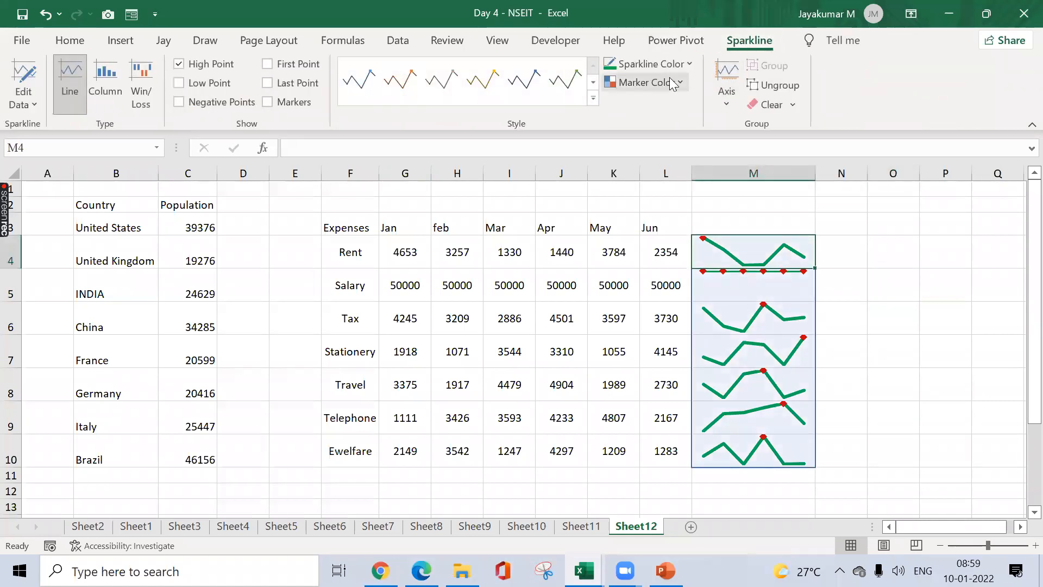
left_click(215, 84)
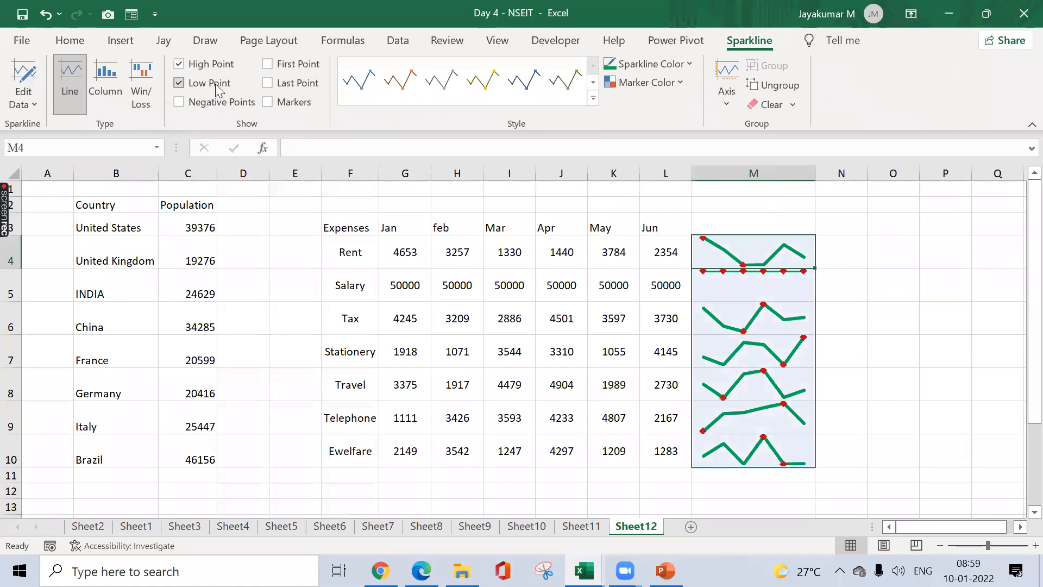
left_click(682, 81)
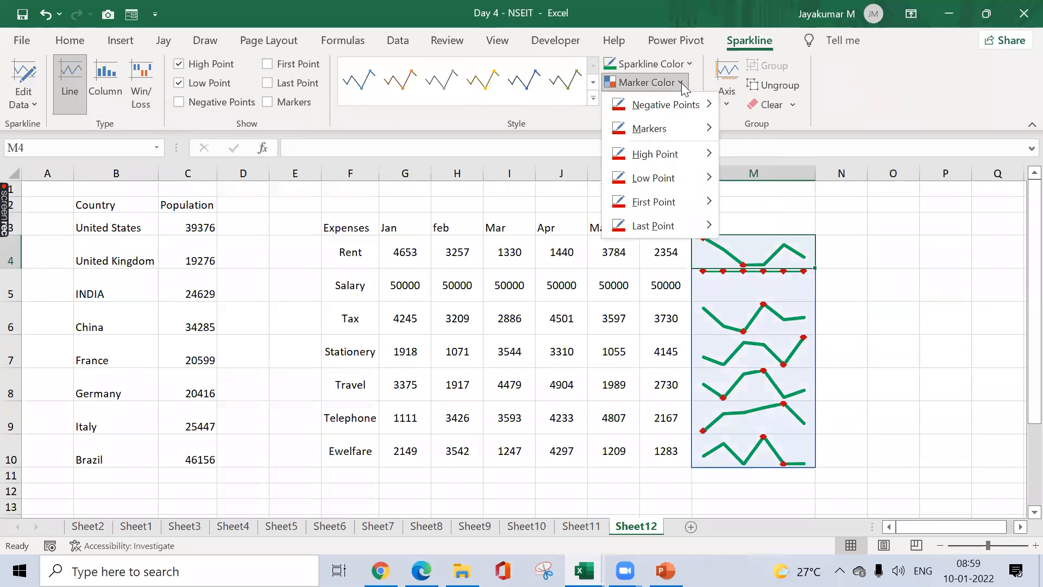
mouse_move(701, 178)
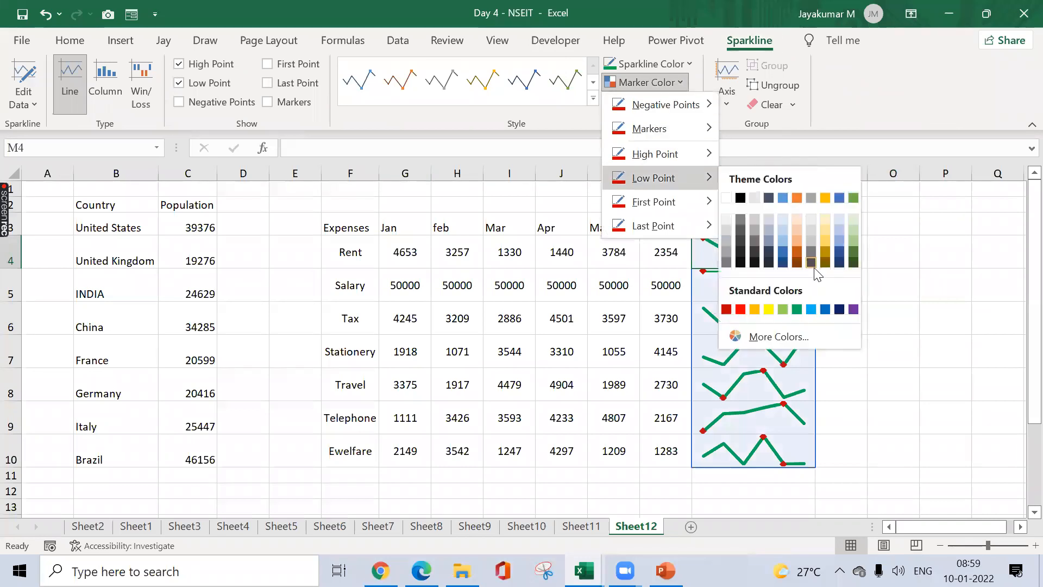
left_click(810, 307)
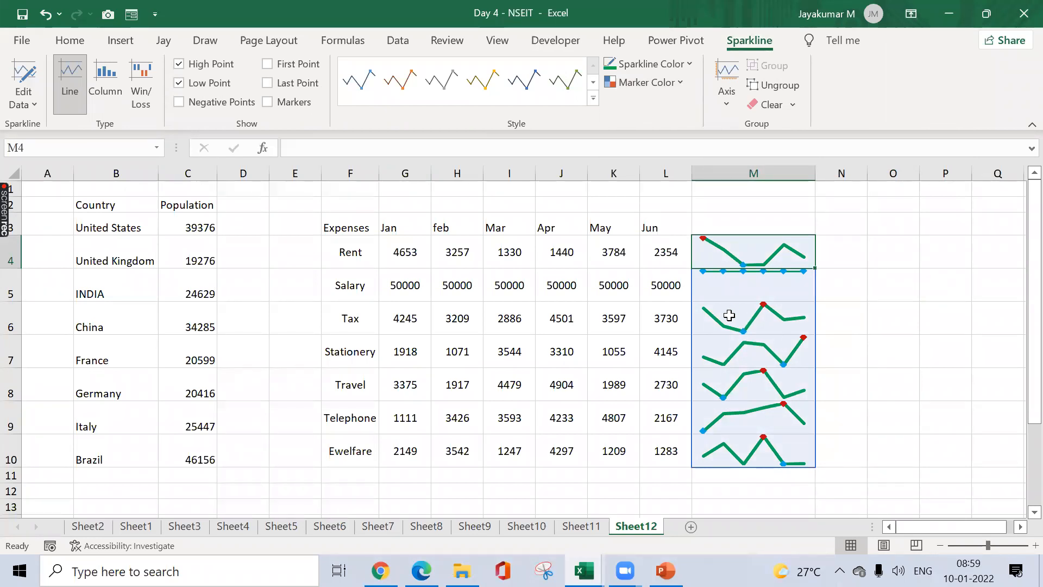
left_click(784, 190)
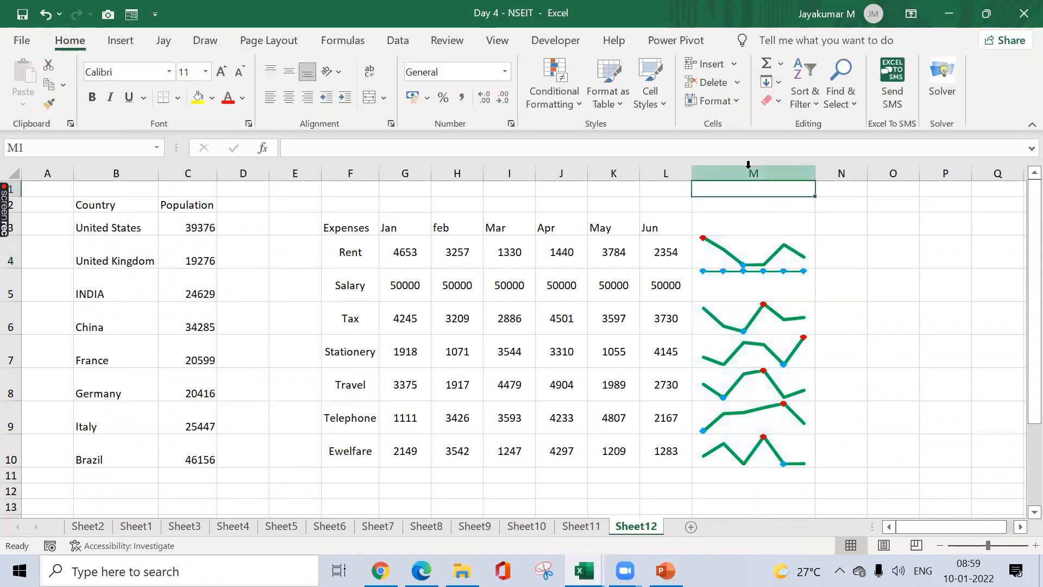
- Insert four blank columns before the line sparkline column and widen the new column M
left_click(748, 165)
key("ctrl+shift+equal")
key("ctrl+shift+equal")
key("ctrl+shift+equal")
key("ctrl+shift+equal")
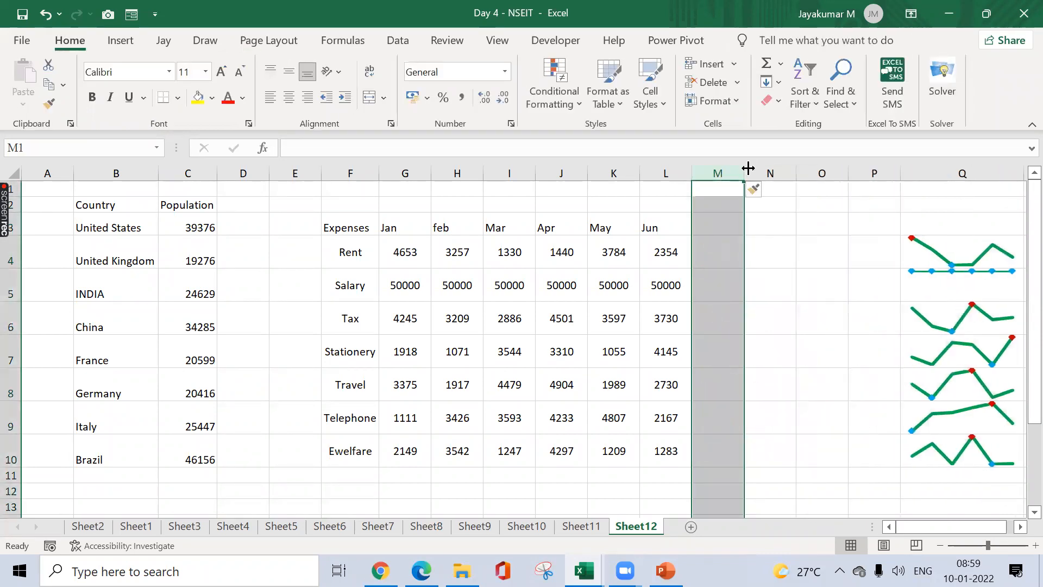
left_click(719, 243)
left_click_drag(746, 173, 787, 173)
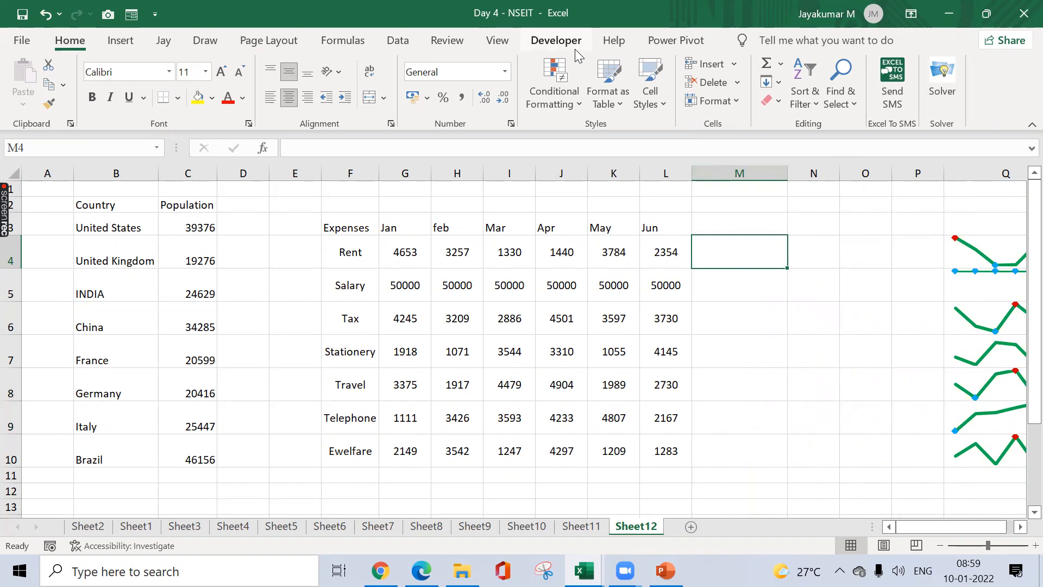
- Insert a column sparkline in M4 using the Rent values G4:L4 as its data range
left_click(117, 41)
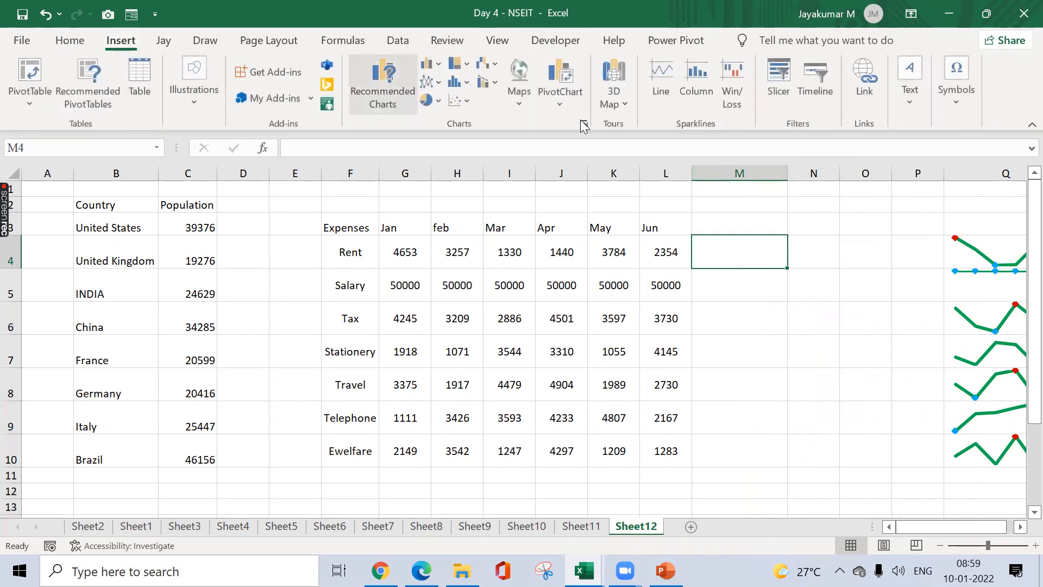
left_click(692, 98)
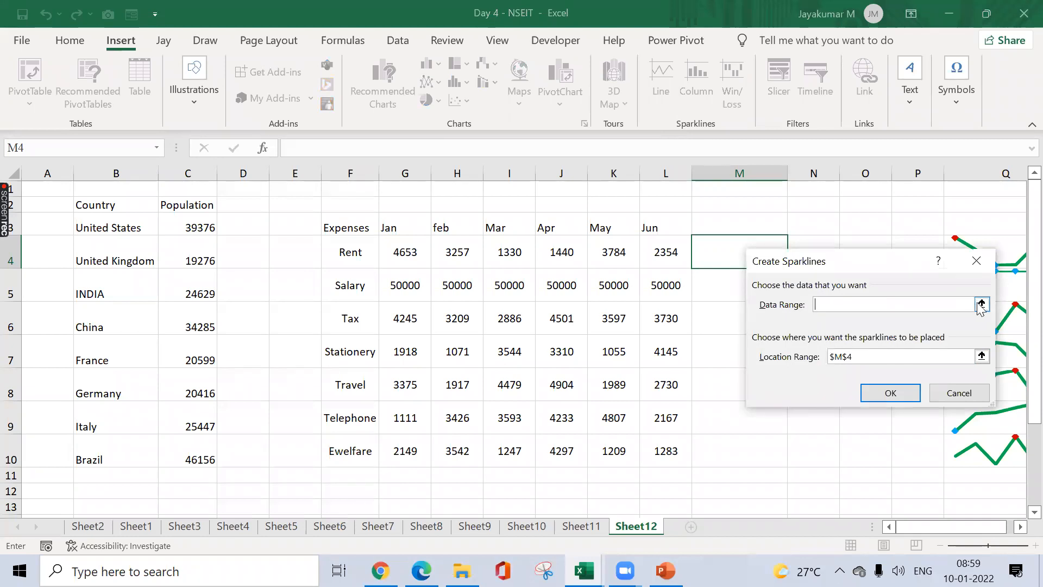
left_click(415, 261)
left_click_drag(414, 261, 649, 262)
left_click(981, 287)
left_click(890, 392)
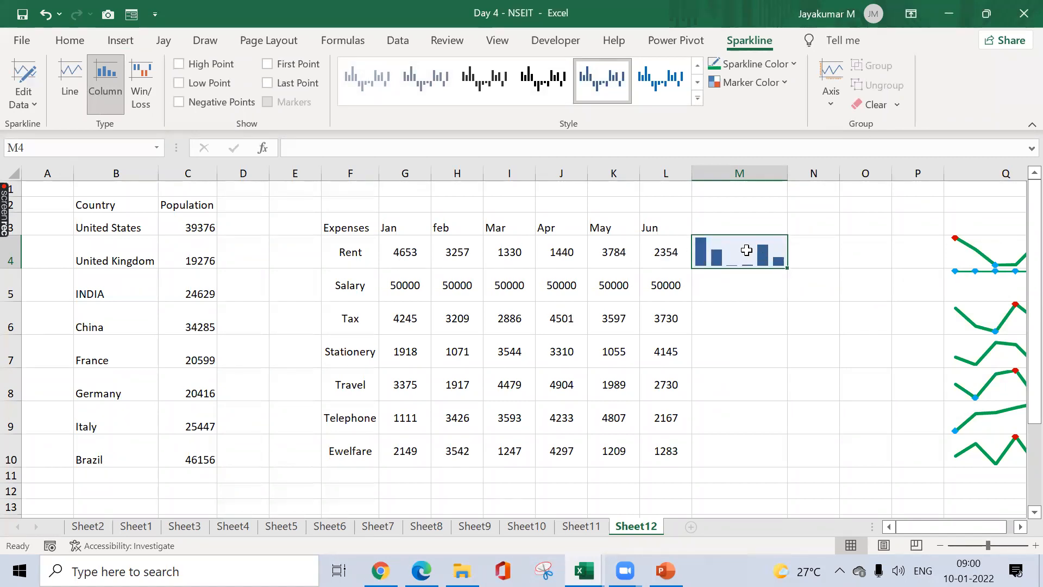
- Fill the Rent column sparkline down through M10 and highlight the high point of each row
left_click_drag(789, 269, 779, 459)
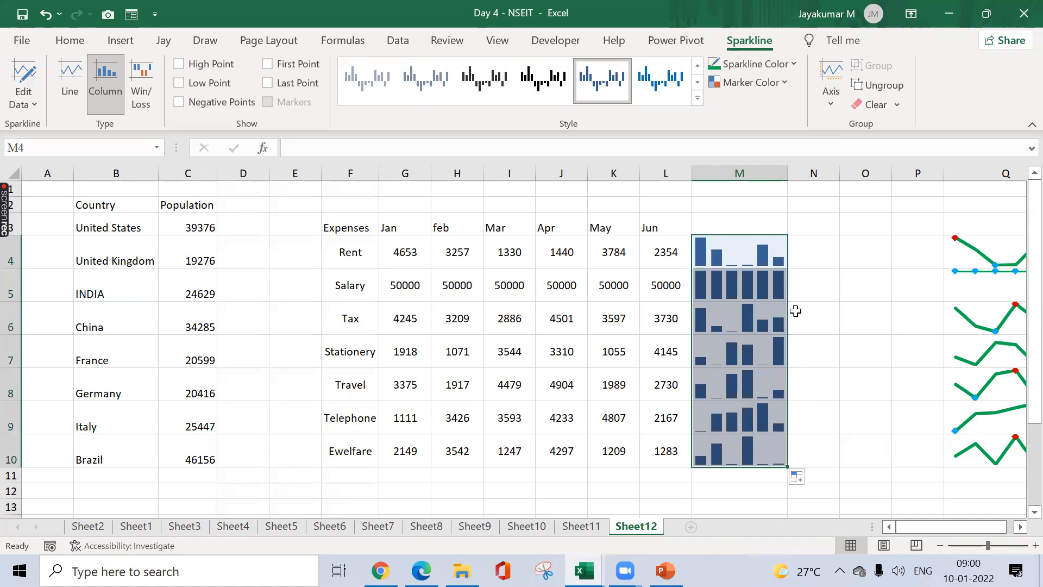
left_click(185, 65)
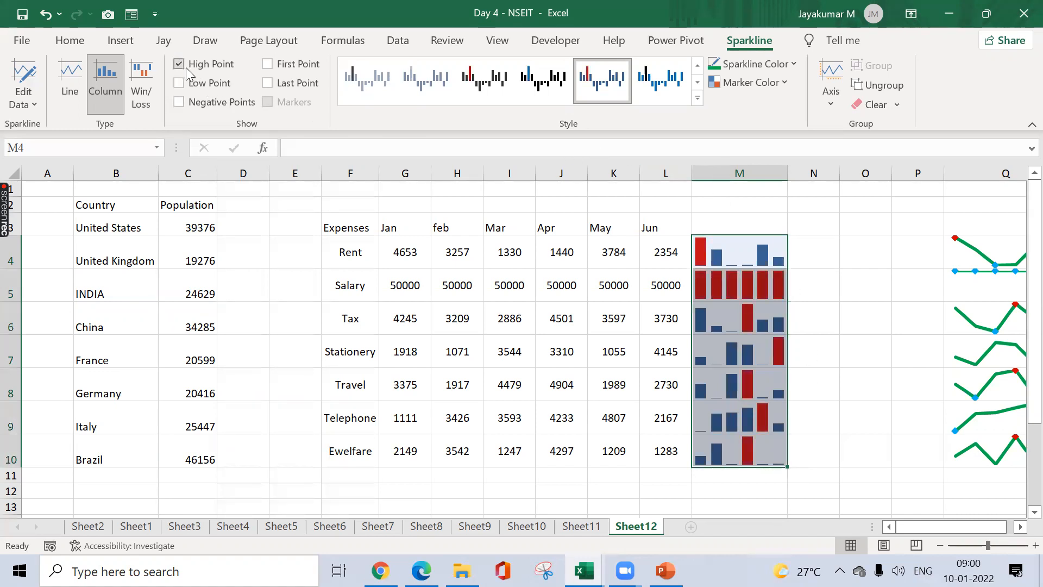
left_click(874, 305)
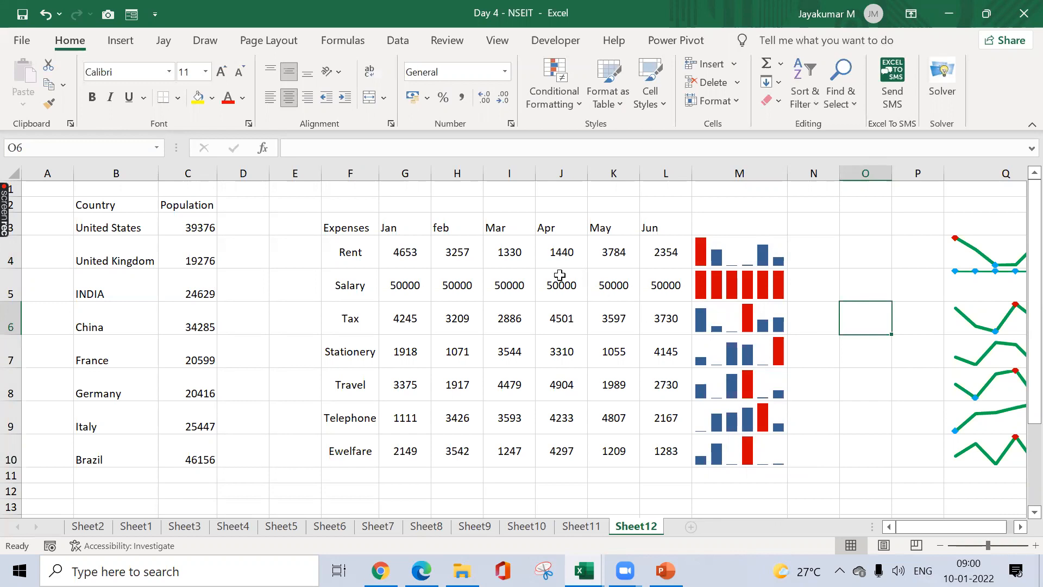
left_click_drag(573, 255, 583, 443)
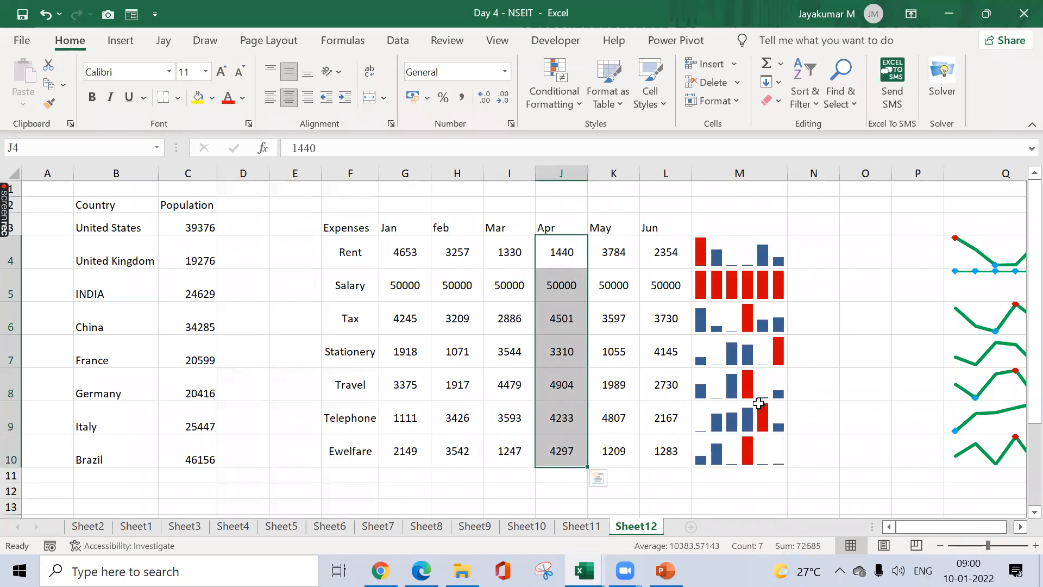
left_click(817, 351)
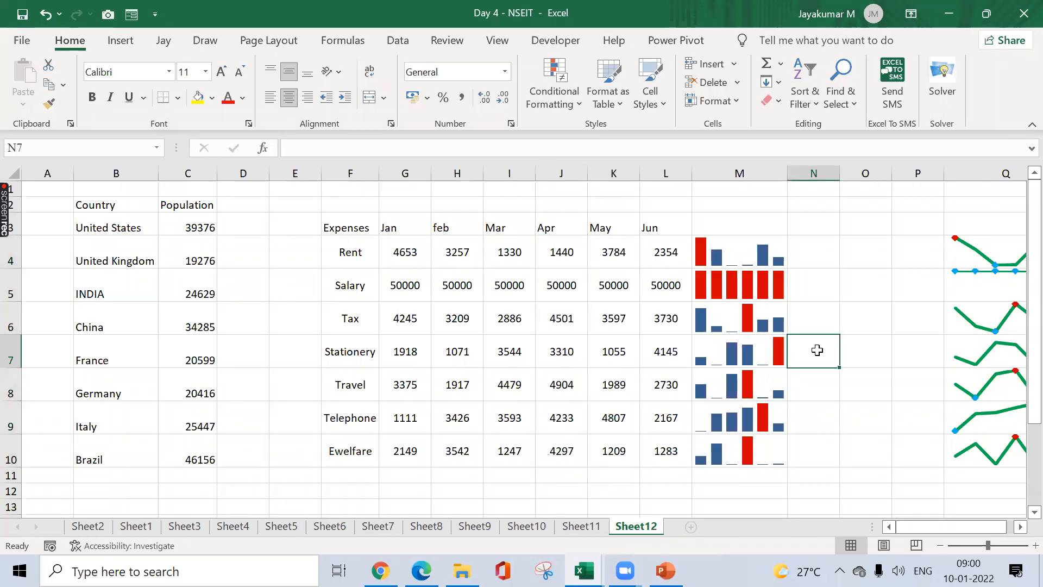
left_click(723, 355)
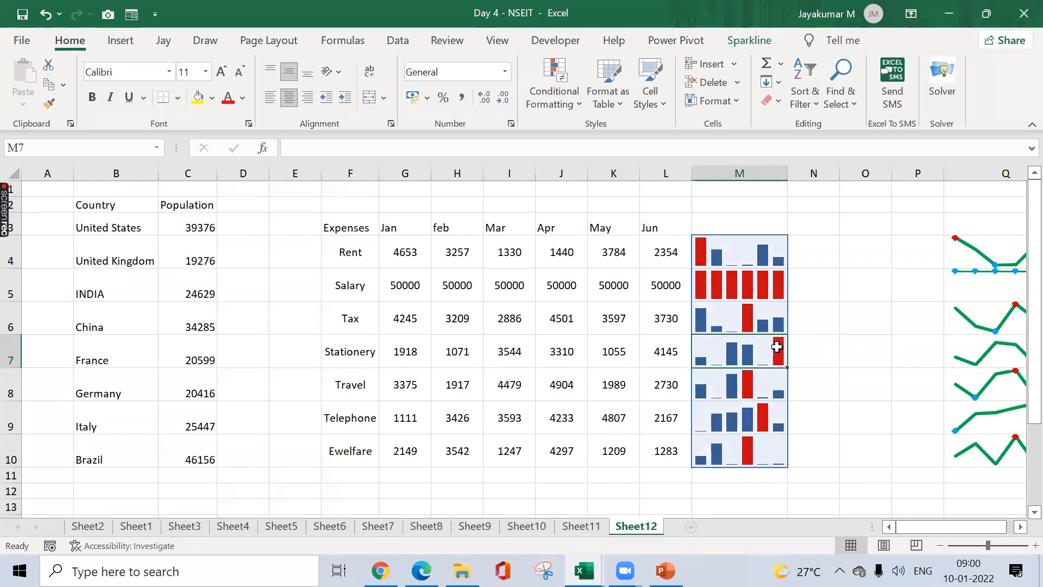
left_click(819, 346)
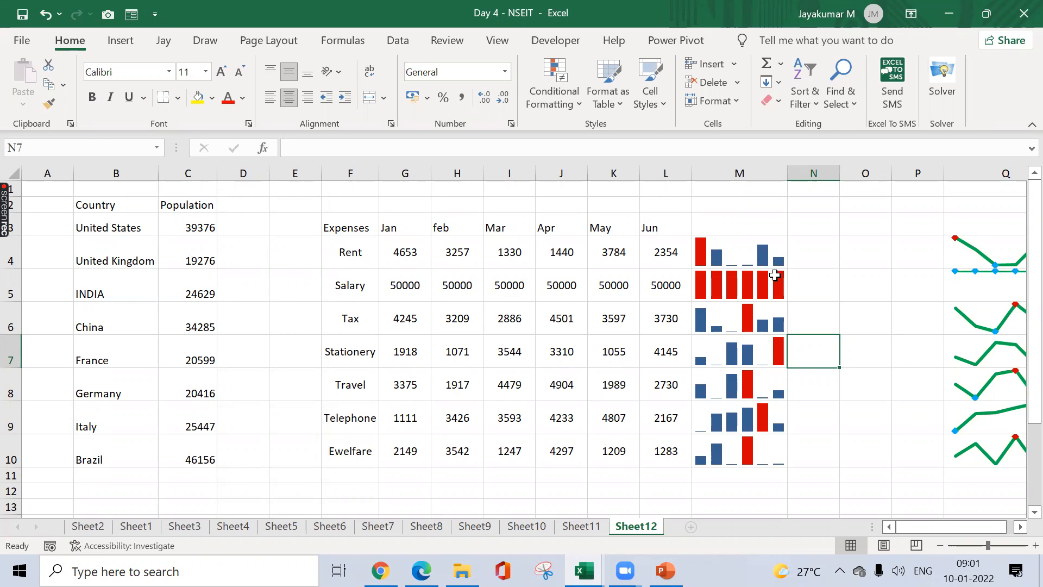
left_click(816, 271)
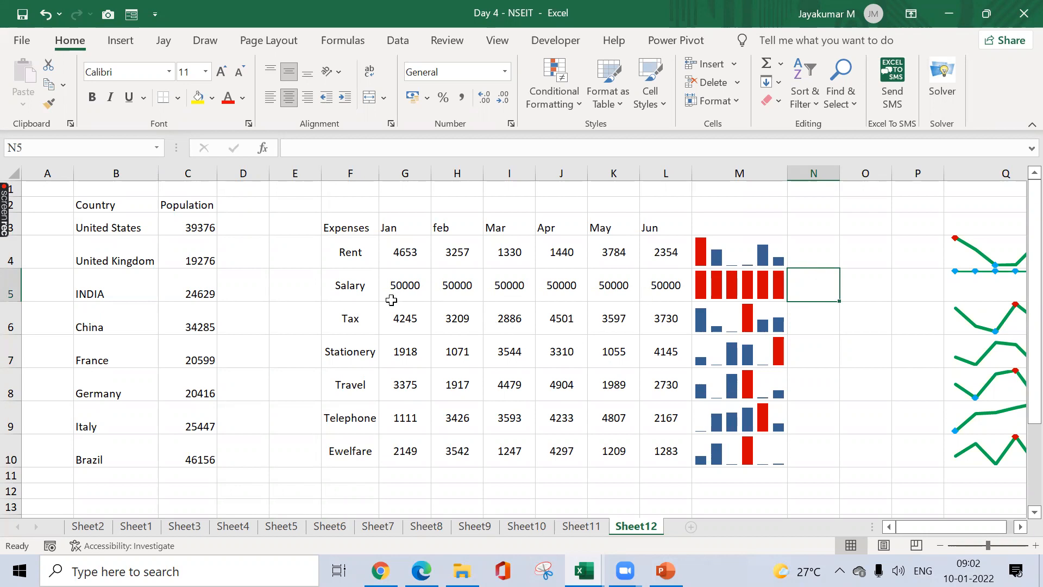
- Copy the monthly expenses table F3:L10 without its sparklines and paste the copy at T3
left_click(348, 241)
left_click_drag(348, 232, 682, 462)
key("ctrl+c")
key("Right")
key("Right")
key("Right")
key("Right")
key("Right")
key("Right")
key("Right")
key("Right")
key("Right")
key("Right")
key("Right")
key("Right")
key("Right")
key("Right")
key("Right")
key("Right")
key("Right")
key("Right")
key("Right")
key("Right")
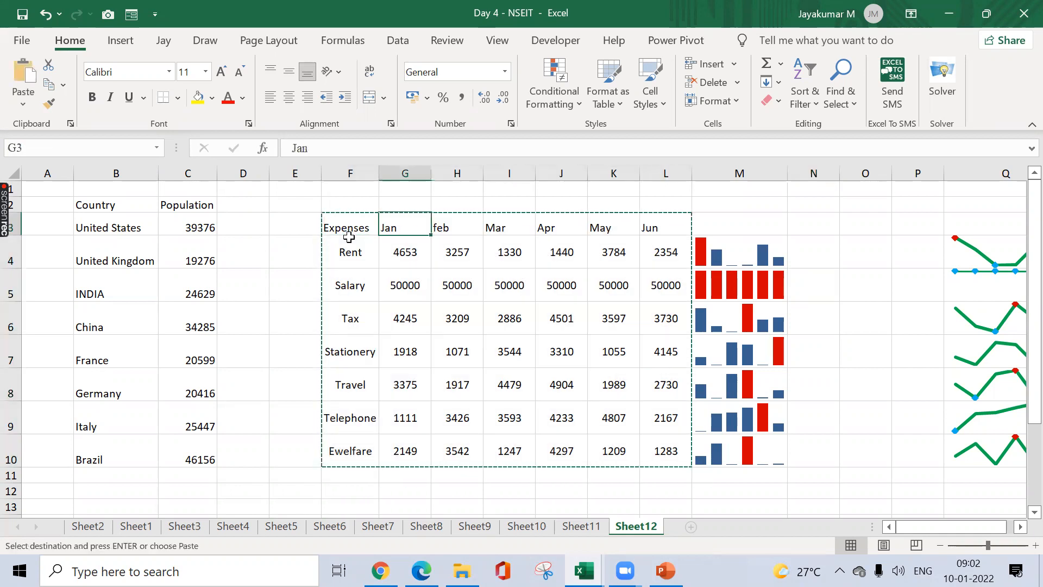
key("Left")
key("Left")
key("Left")
key("Left")
key("Left")
key("Left")
key("Left")
key("Left")
key("Left")
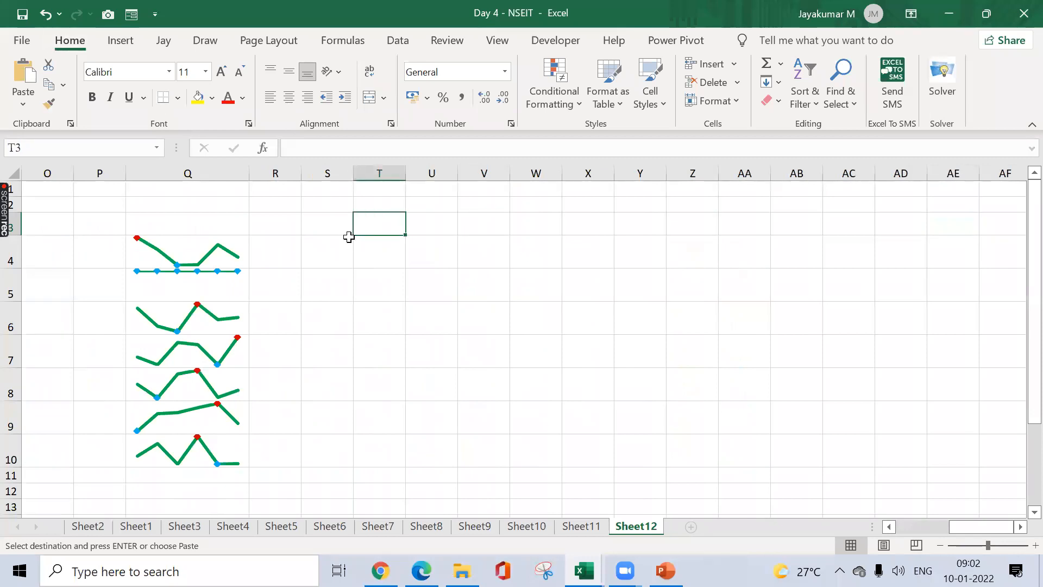
key("ctrl+v")
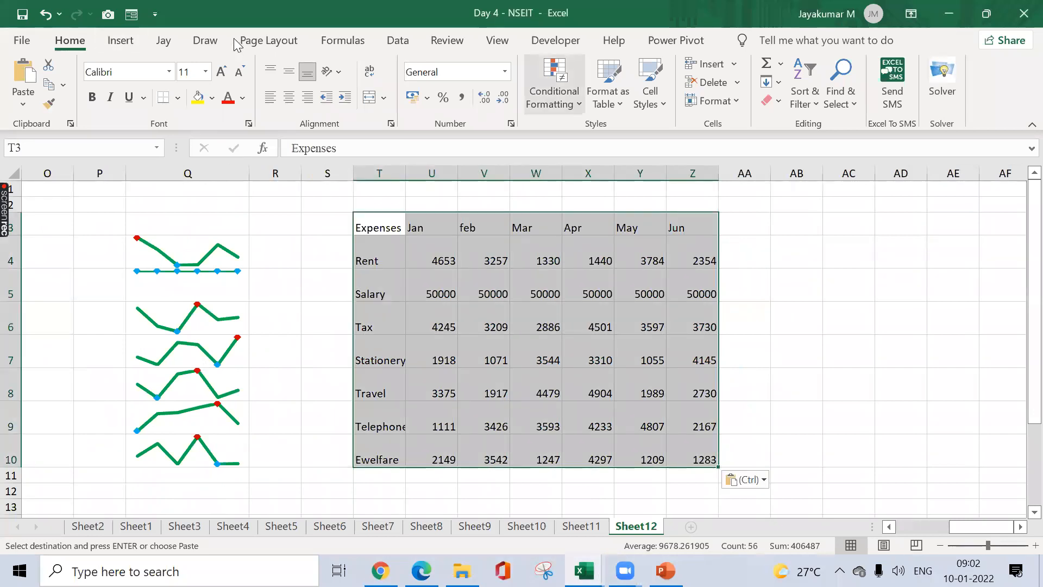
- Replace the copied table's row labels in T4:T10 with the series Project 1 to Project 7
left_click(118, 41)
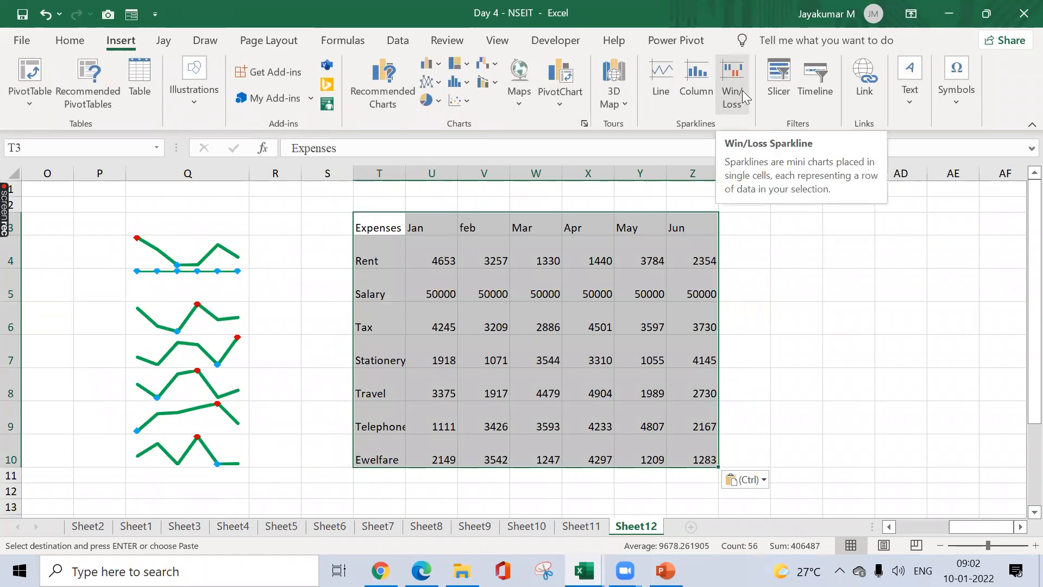
left_click(697, 263)
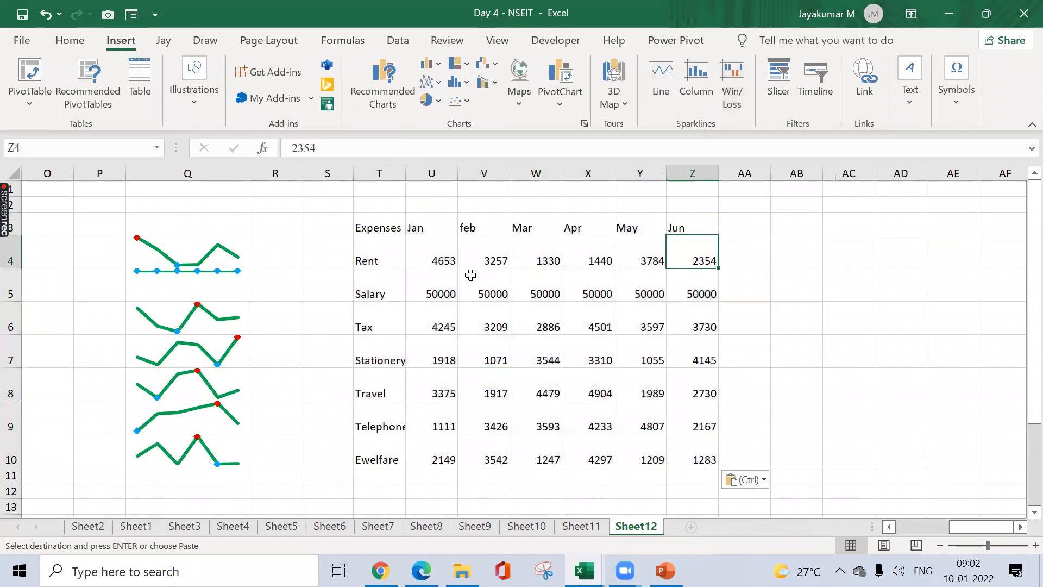
left_click(387, 263)
type("Pro")
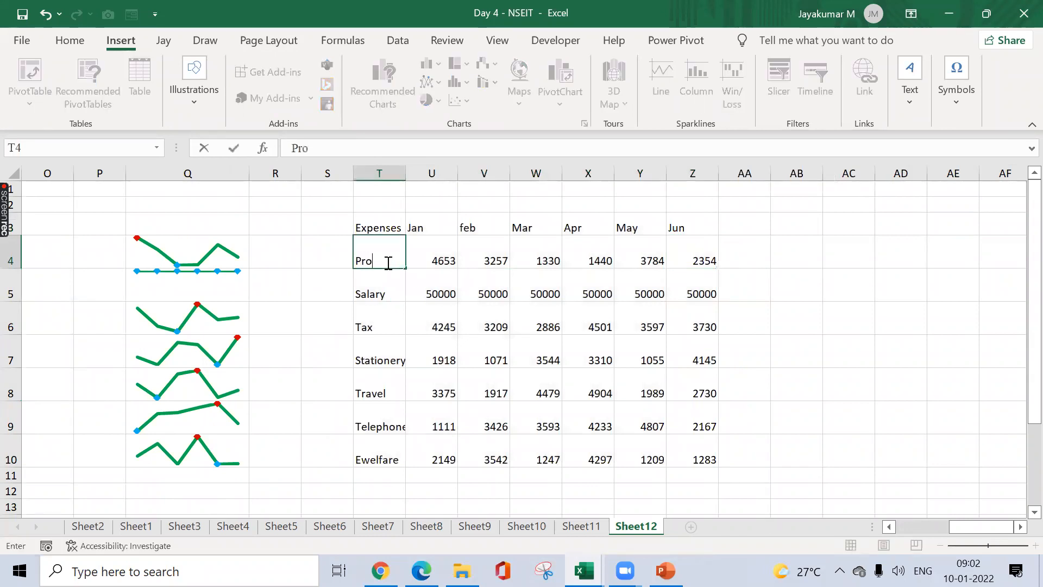
type("jects")
key("Return")
left_click(386, 263)
left_click_drag(407, 267, 394, 461)
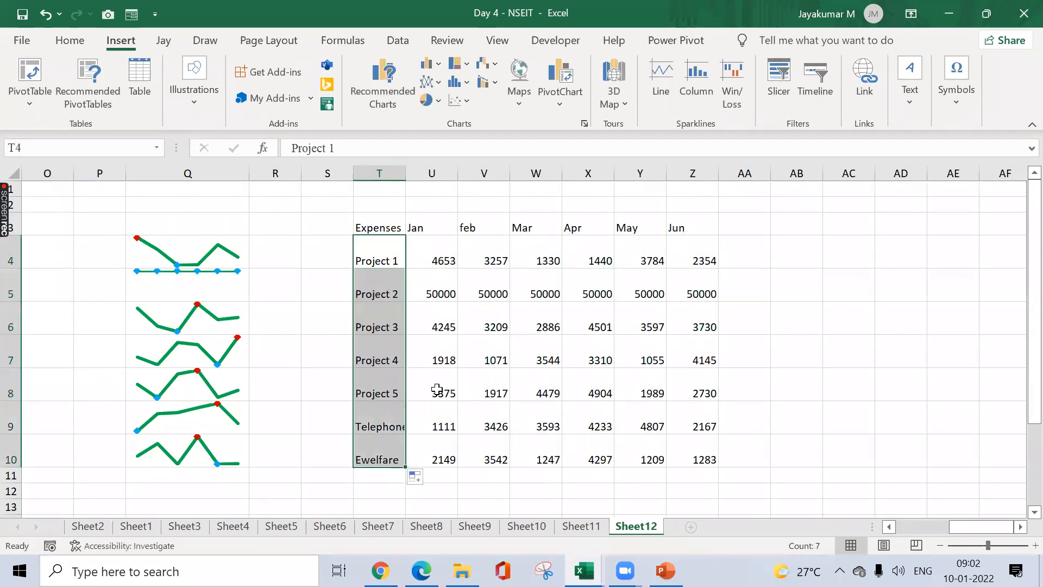
- Enter the formula =RANDBETWEEN(-50000,50000) in U4 for Project 1's January value
left_click(447, 253)
type("=rand")
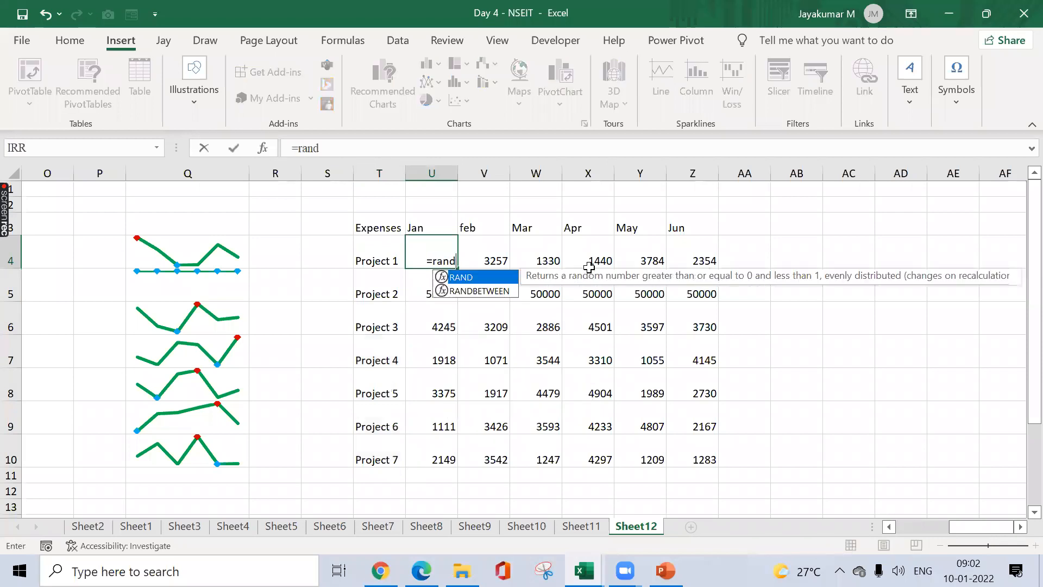
key("Down")
key("Tab")
type("-50000")
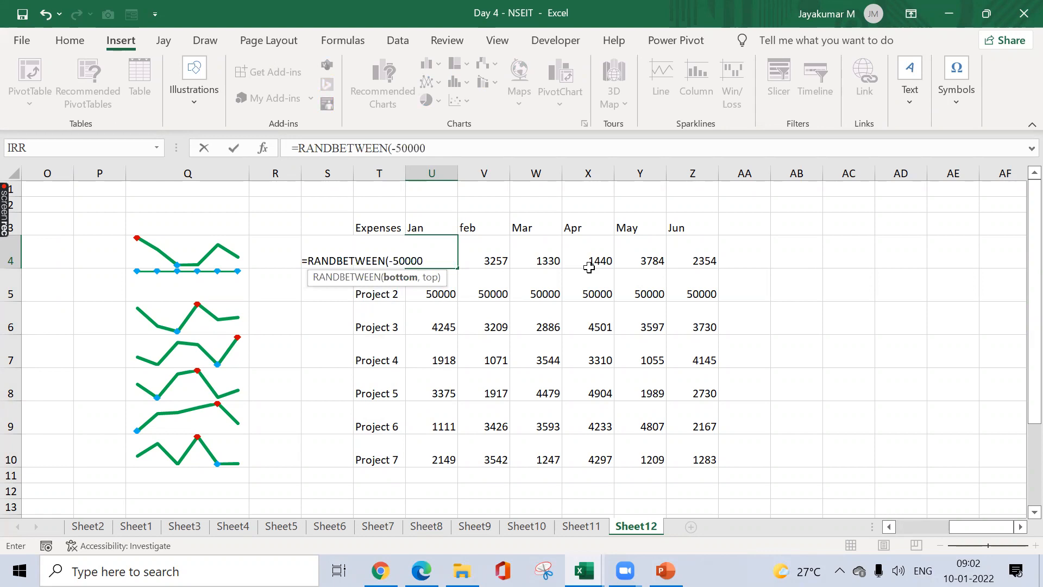
key("BackSpace")
type("0,50000)")
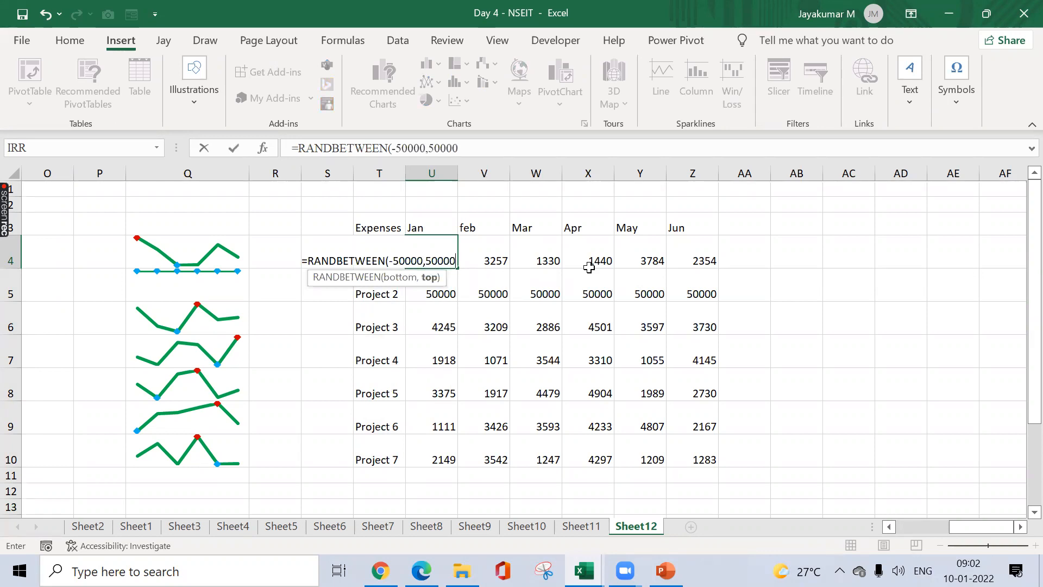
key("Return")
- Copy the random-number formula from U4 to all project and month cells in U4:Z10
key("Up")
key("ctrl+c")
key("shift+Right")
key("shift+Right")
key("shift+Right")
key("shift+Right")
key("shift+Right")
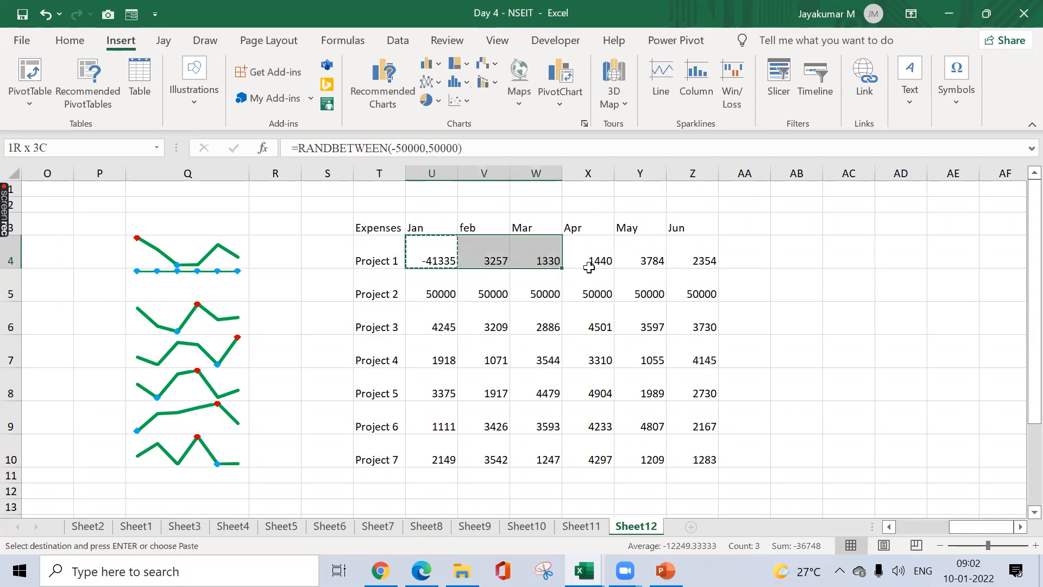
key("shift+Down")
key("shift+Down")
key("shift+Down")
key("shift+Down")
key("shift+Down")
key("shift+Down")
key("shift+Down")
key("shift+Down")
key("shift+Down")
key("shift+Down")
key("shift+Up")
key("shift+Up")
key("shift+Up")
key("shift+Up")
key("ctrl+v")
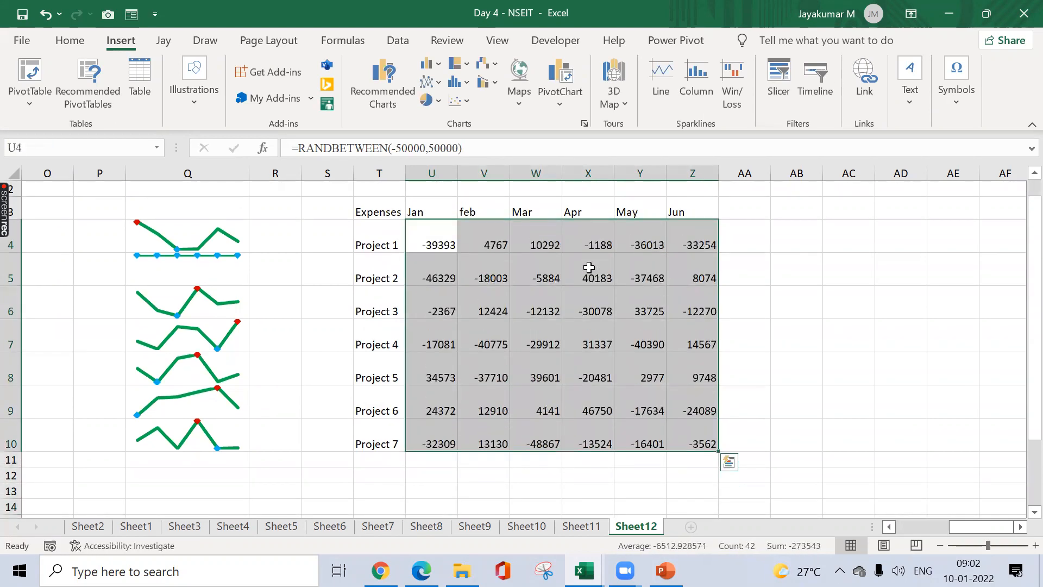
- Convert the random-number formulas in U4:Z10 to fixed values by pasting them over themselves as values
key("ctrl+c")
key("ctrl+alt+v")
key("v")
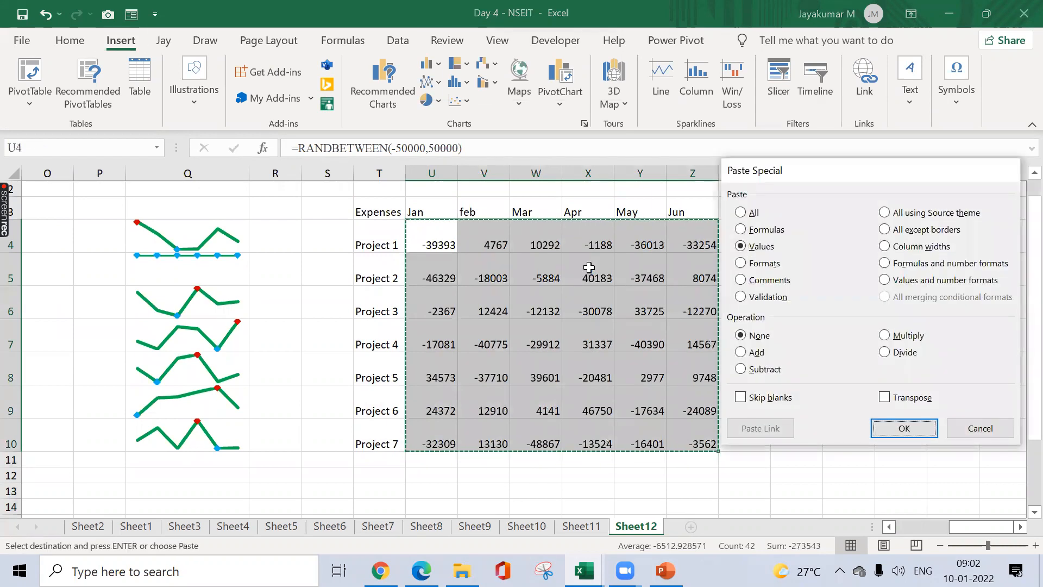
key("Return")
key("Up")
key("Up")
key("Right")
key("Down")
key("Right")
key("Right")
key("Right")
key("Right")
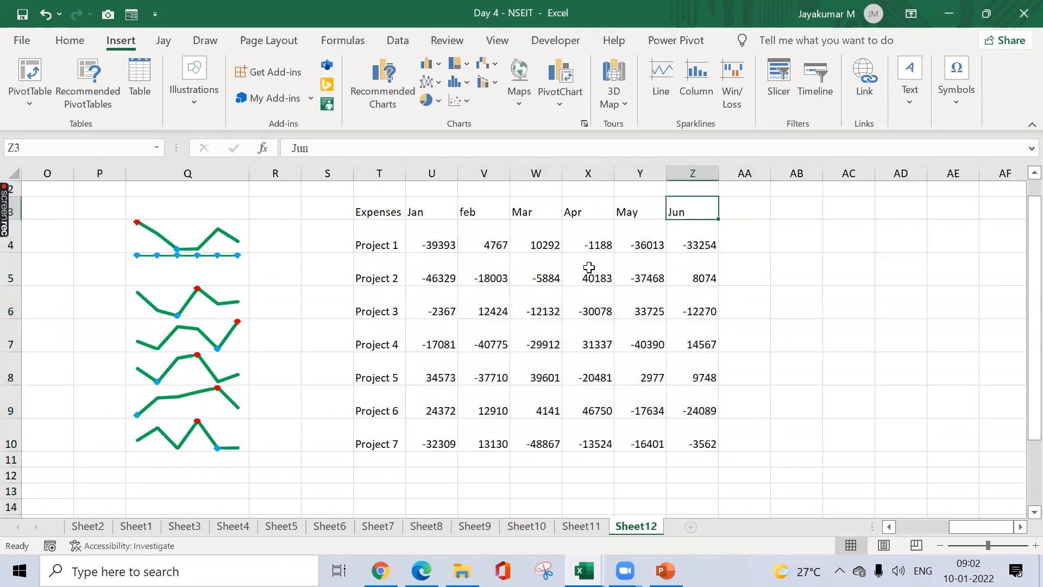
key("Right")
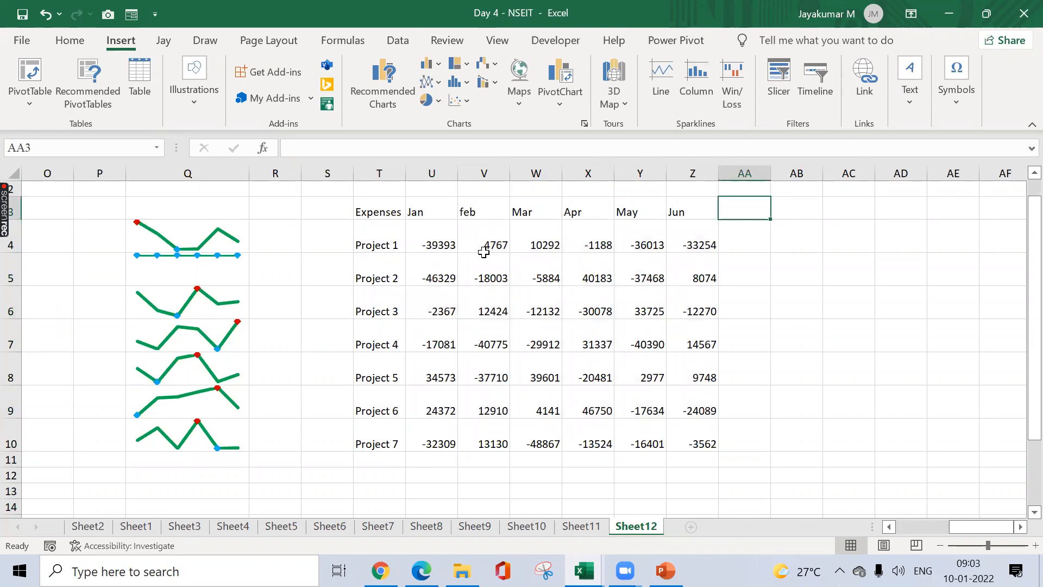
- Insert a win/loss sparkline in AA4 using the Project 1 values U4:Z4 as its data range
left_click(758, 230)
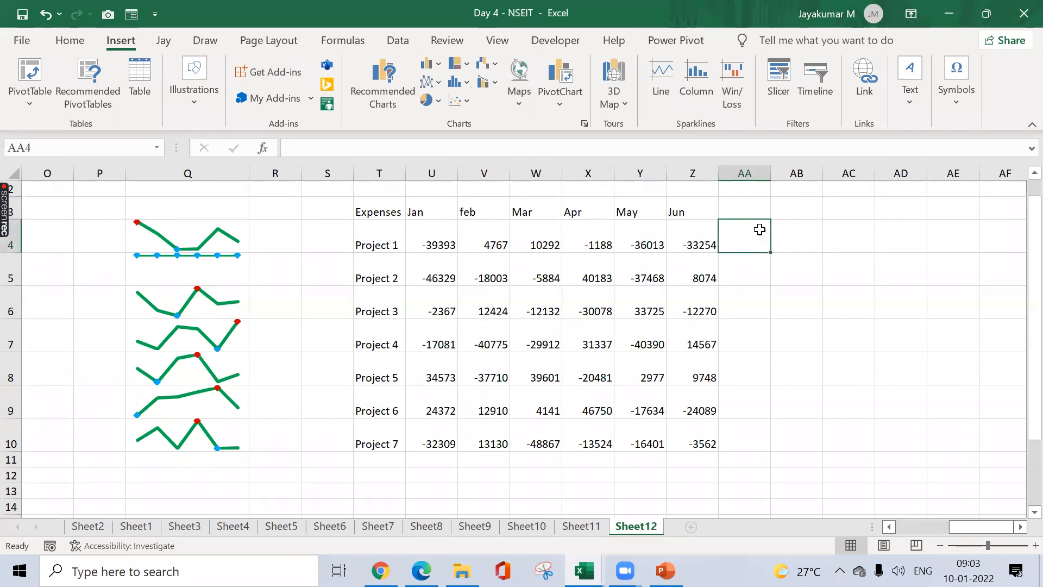
left_click(737, 73)
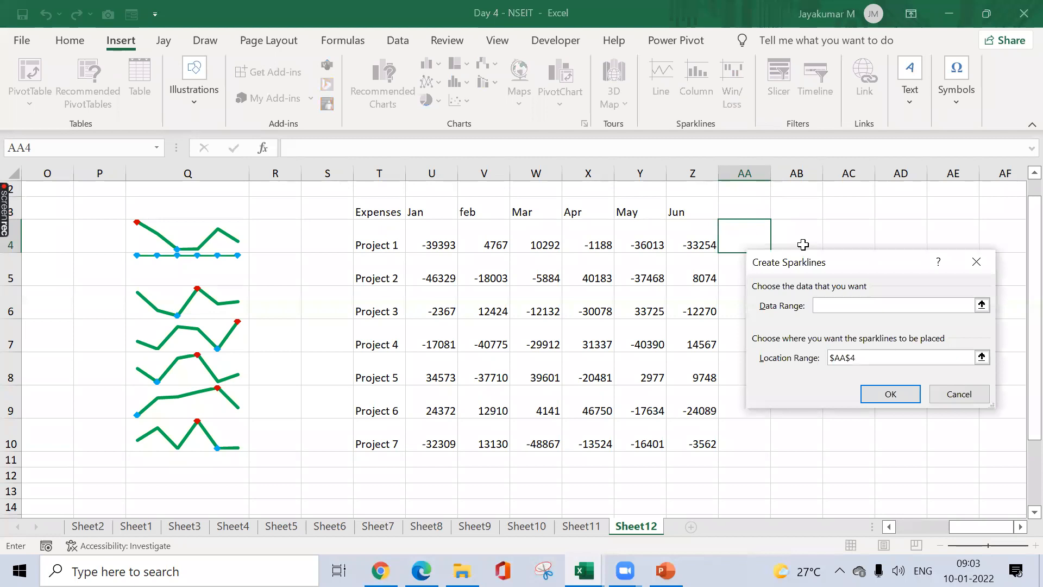
left_click(981, 310)
left_click_drag(420, 233, 690, 239)
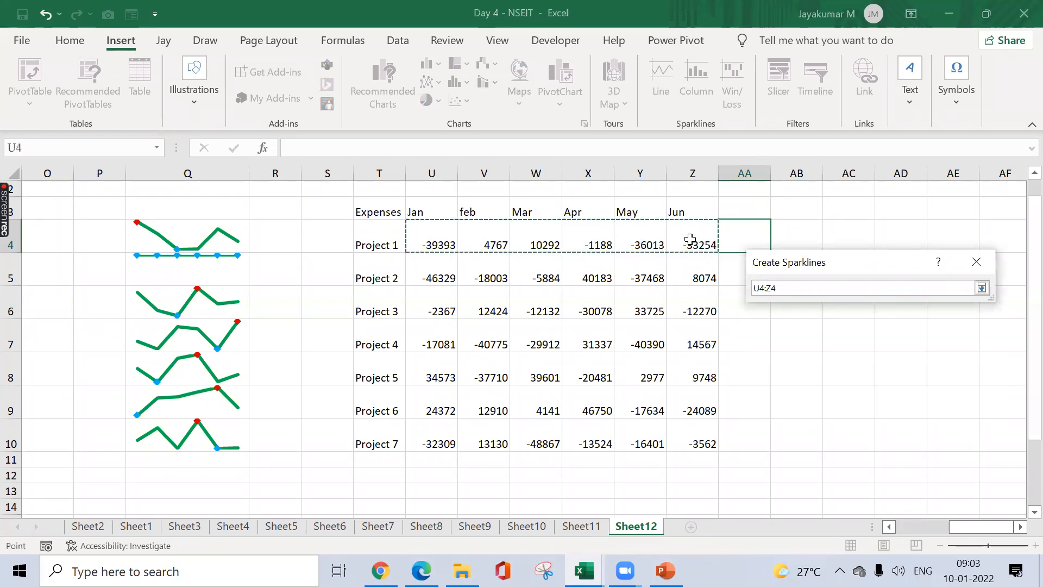
left_click(981, 288)
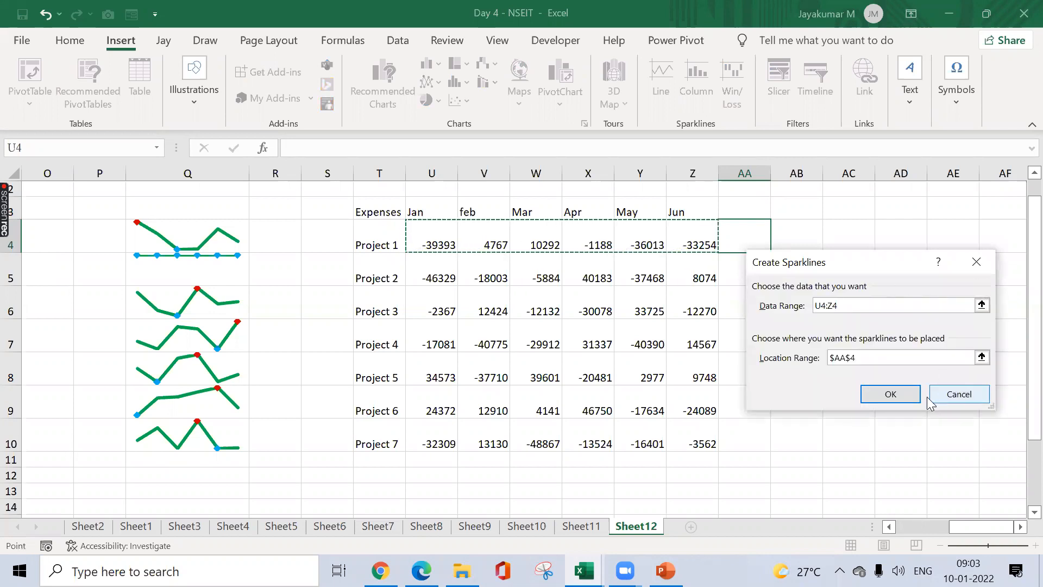
left_click(891, 393)
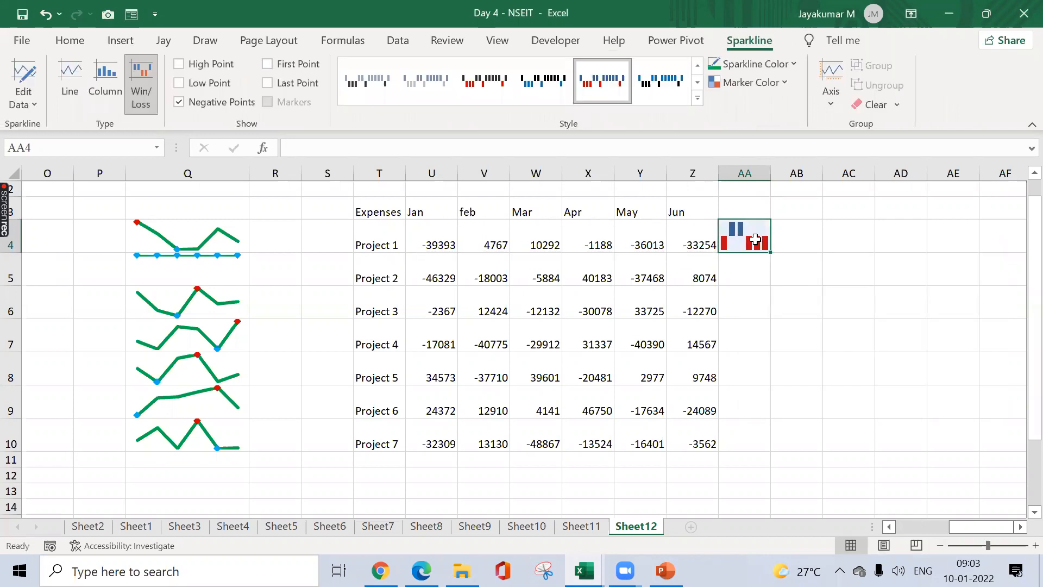
- Fill the win/loss sparkline down through AA10 and widen column AA
left_click_drag(770, 253, 770, 449)
left_click_drag(771, 168, 835, 167)
left_click(893, 269)
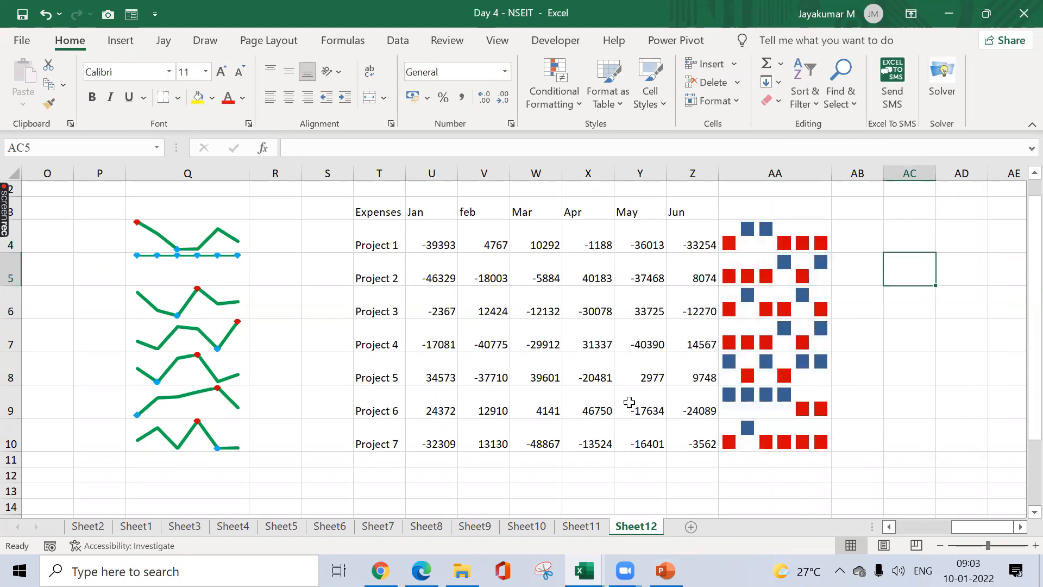
left_click(394, 445)
left_click(767, 435)
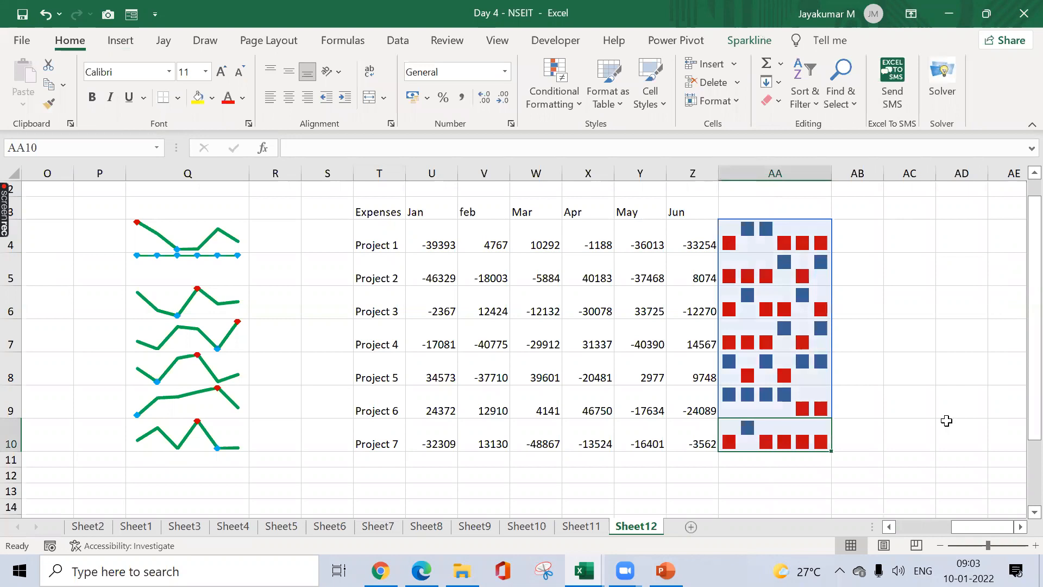
left_click(931, 422)
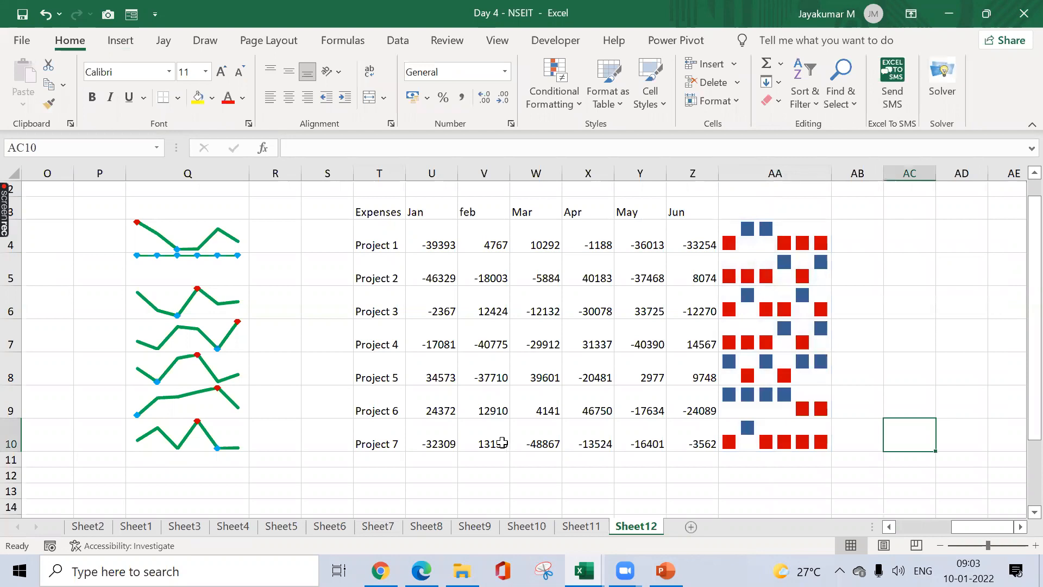
left_click(504, 443)
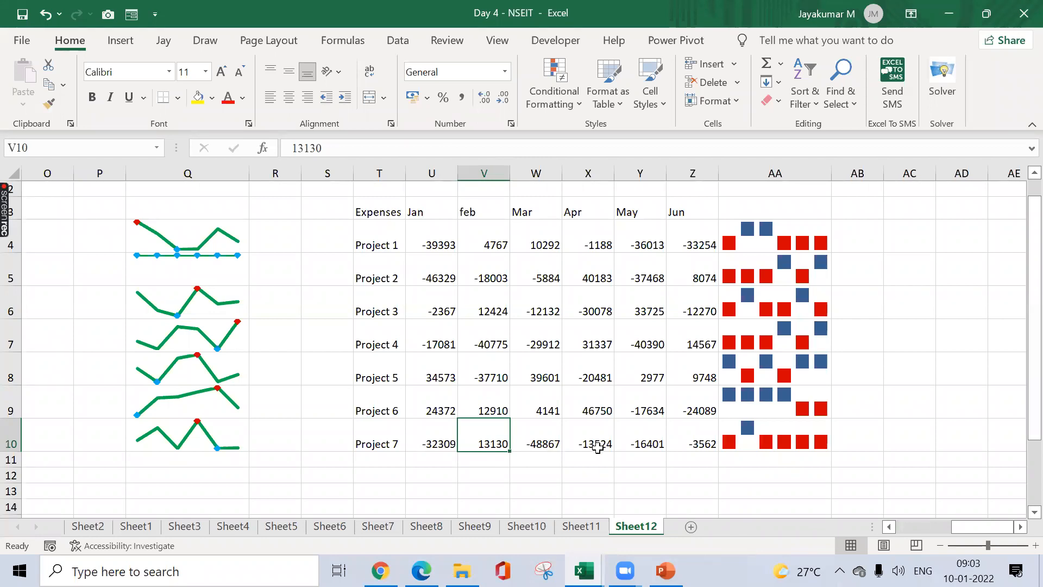
left_click(851, 442)
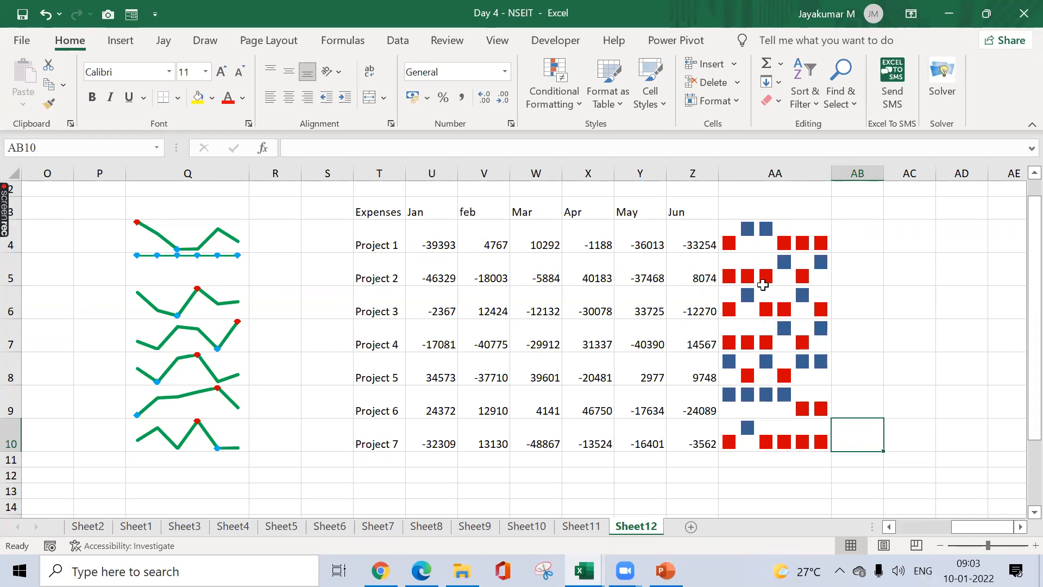
- Make Project 6's May and June values positive, setting Y9 to 17634 and Z9 to 24089
left_click(628, 412)
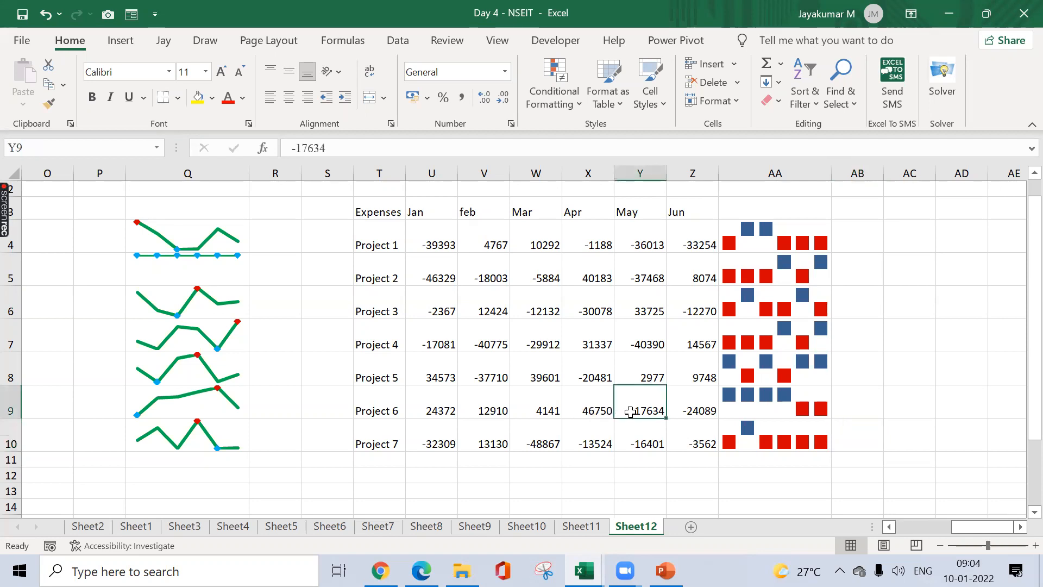
double_click(620, 412)
key("BackSpace")
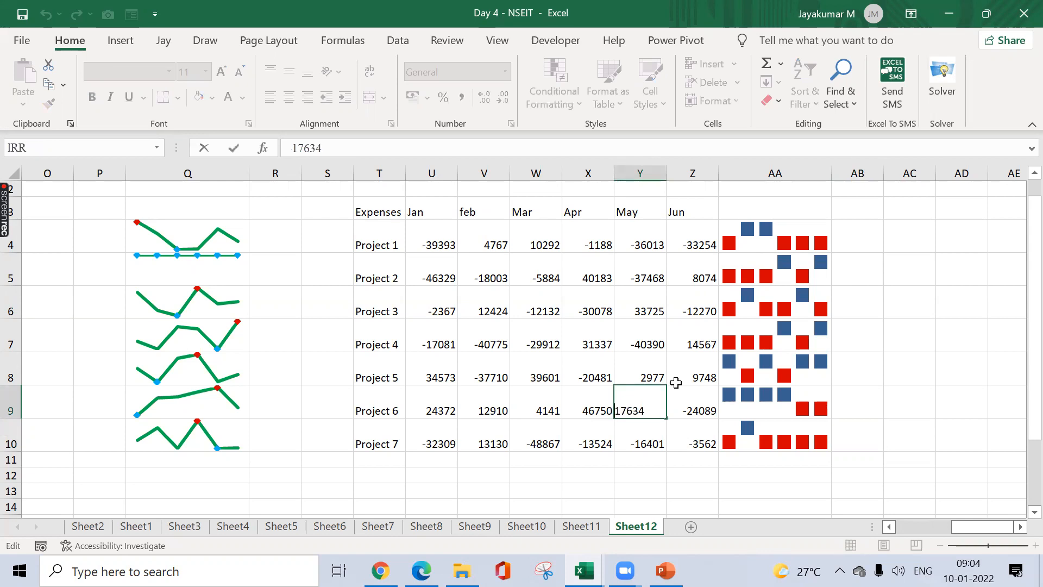
left_click(676, 385)
double_click(675, 410)
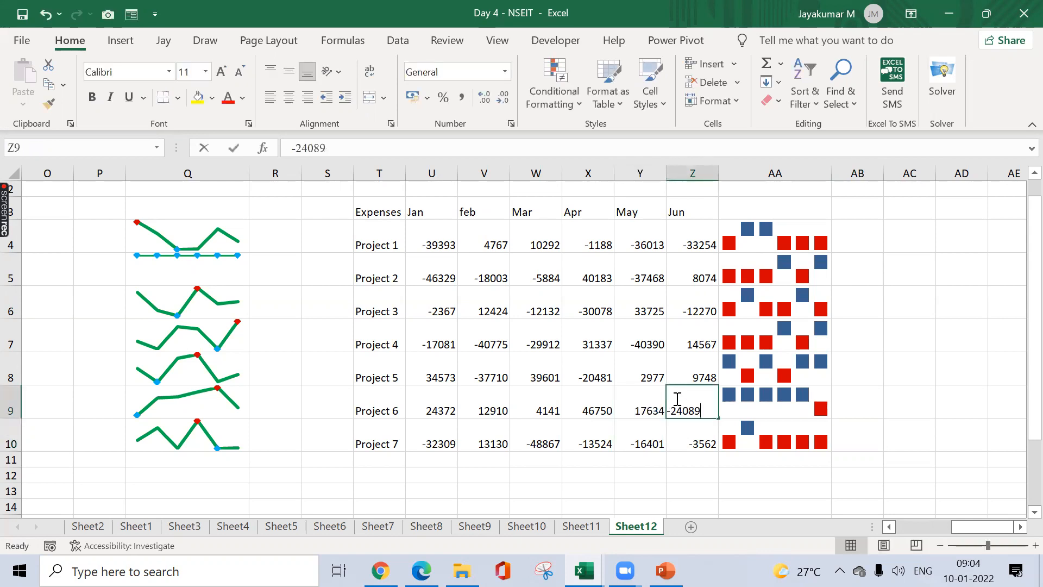
key("BackSpace")
key("Return")
left_click(708, 389)
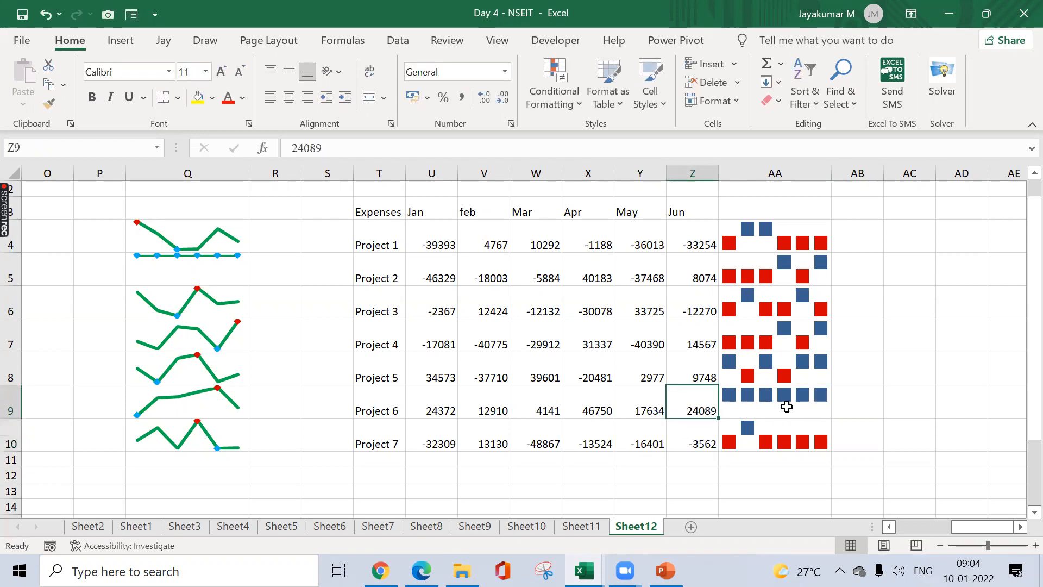
left_click(760, 409)
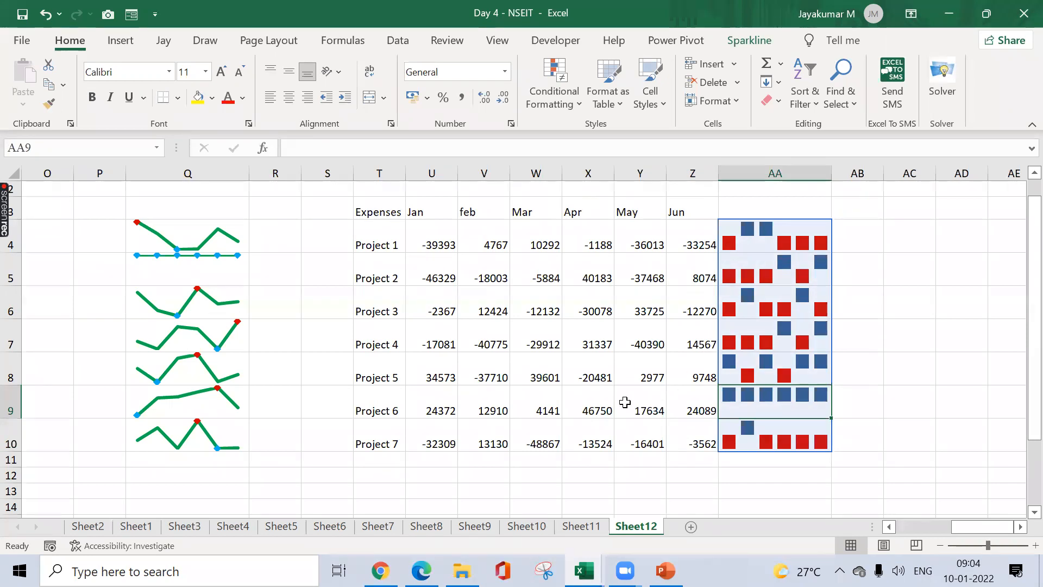
left_click(901, 360)
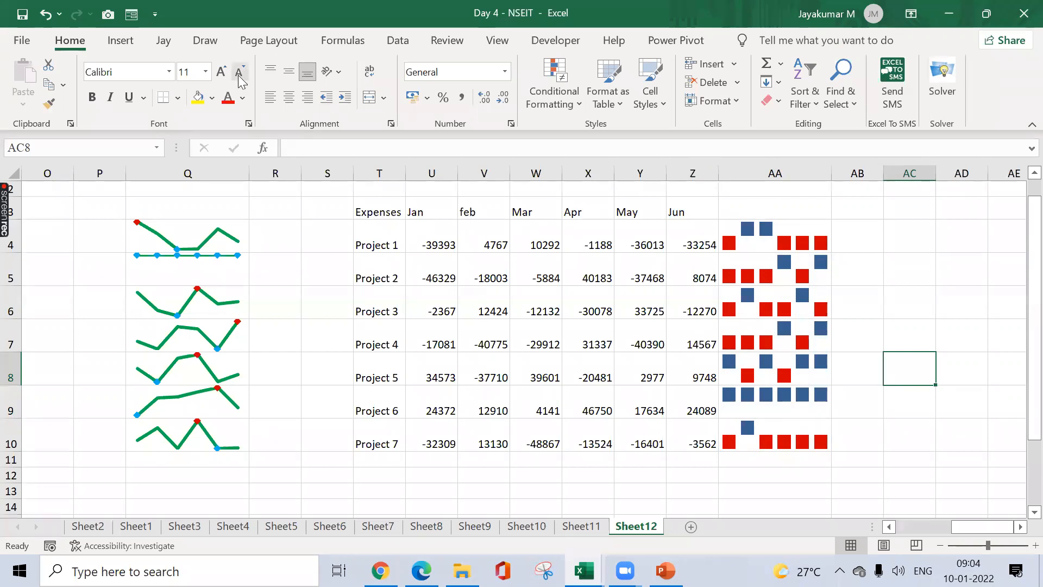
left_click(121, 41)
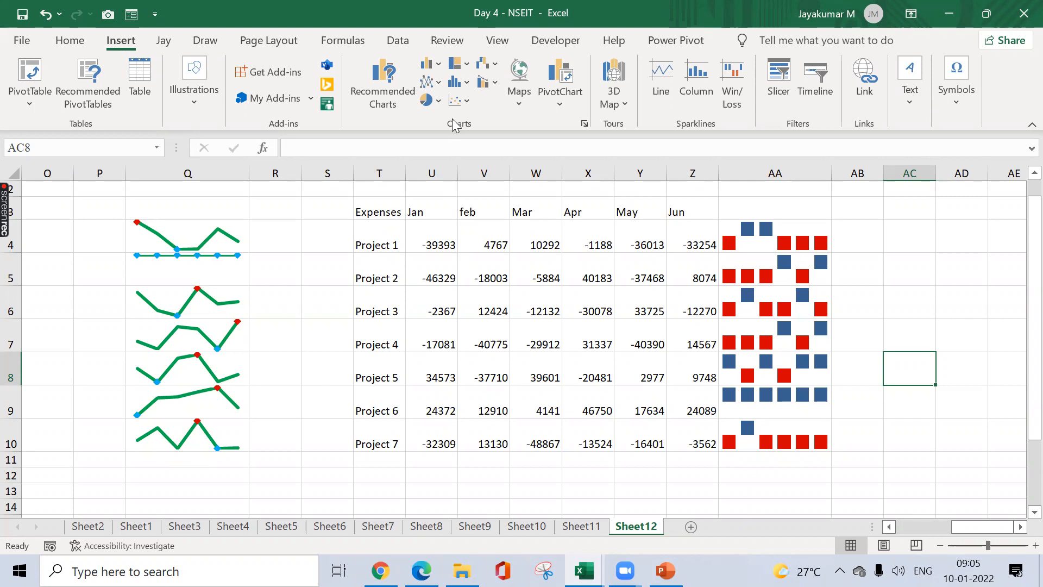
left_click(437, 64)
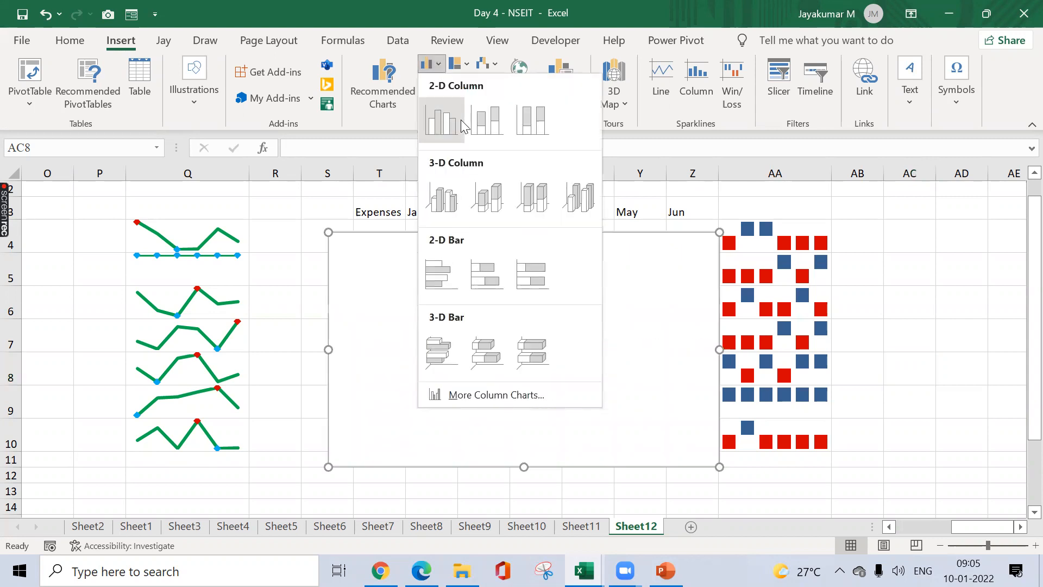
left_click(676, 211)
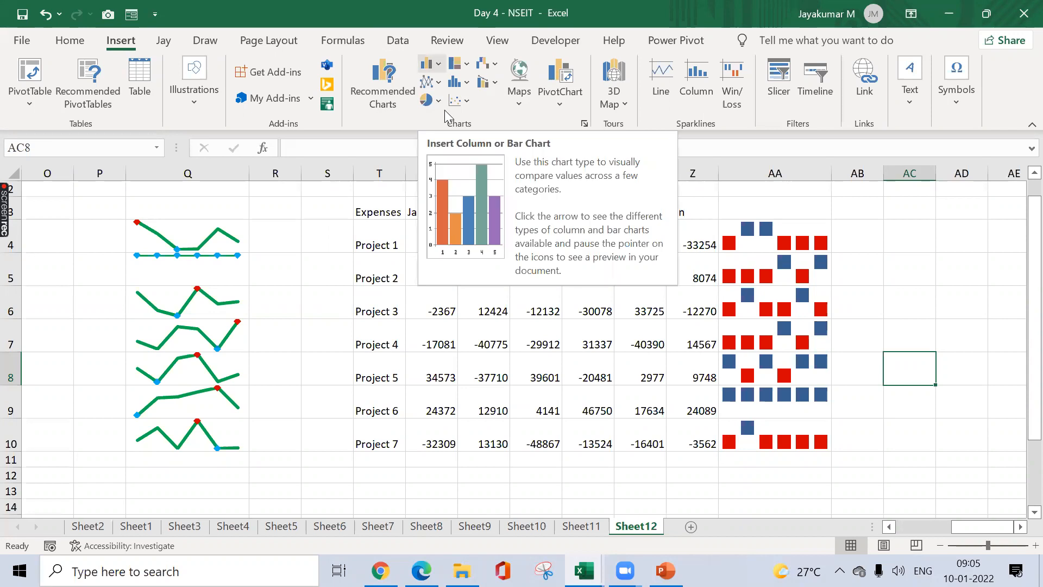
left_click(707, 211)
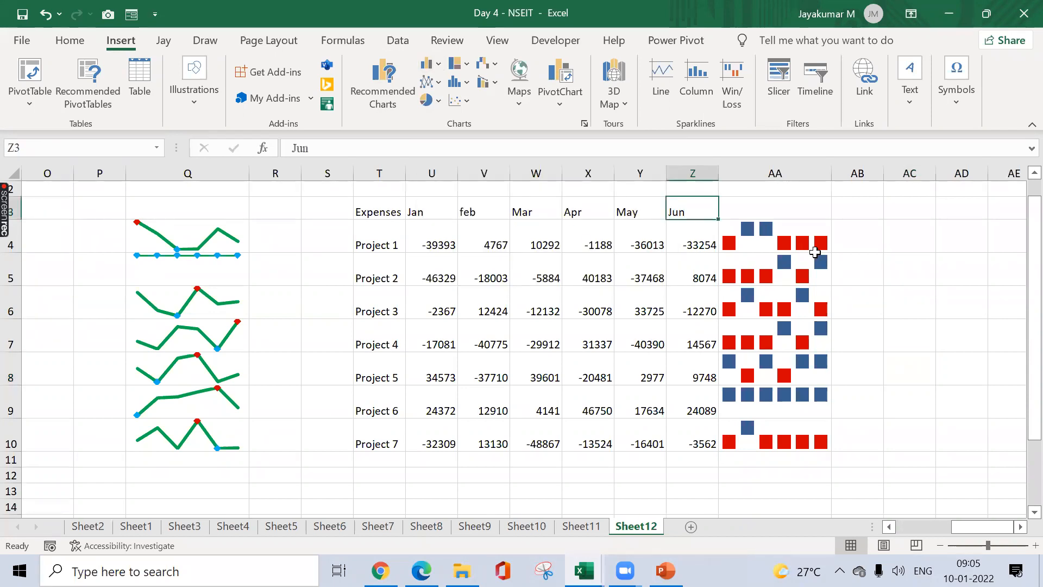
- Compare the monthly values of Projects 1 to 7 in U4:Z10 with their win/loss sparklines in AA4:AA10
left_click(891, 275)
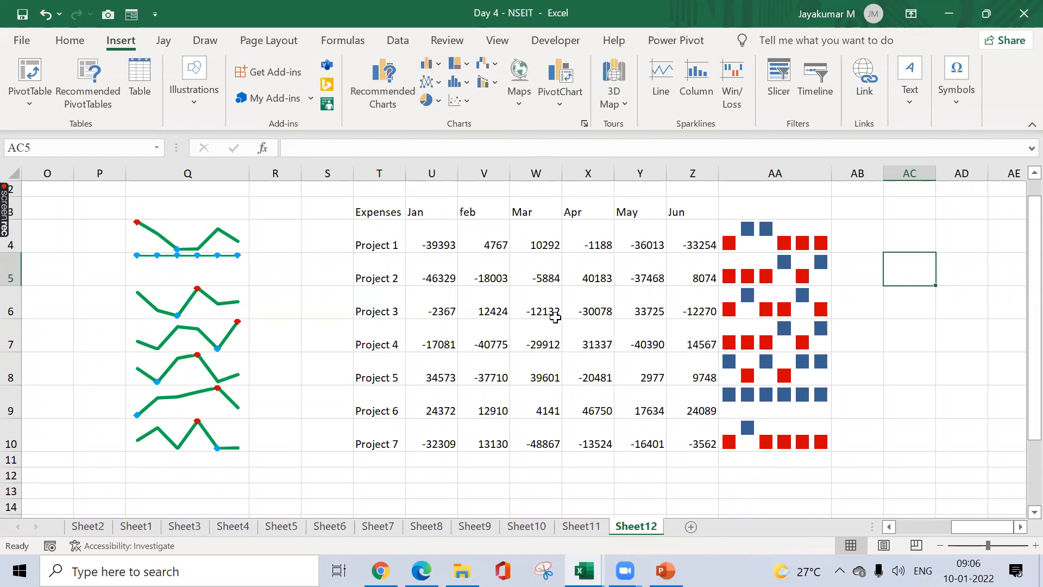
left_click(462, 314)
left_click(414, 314)
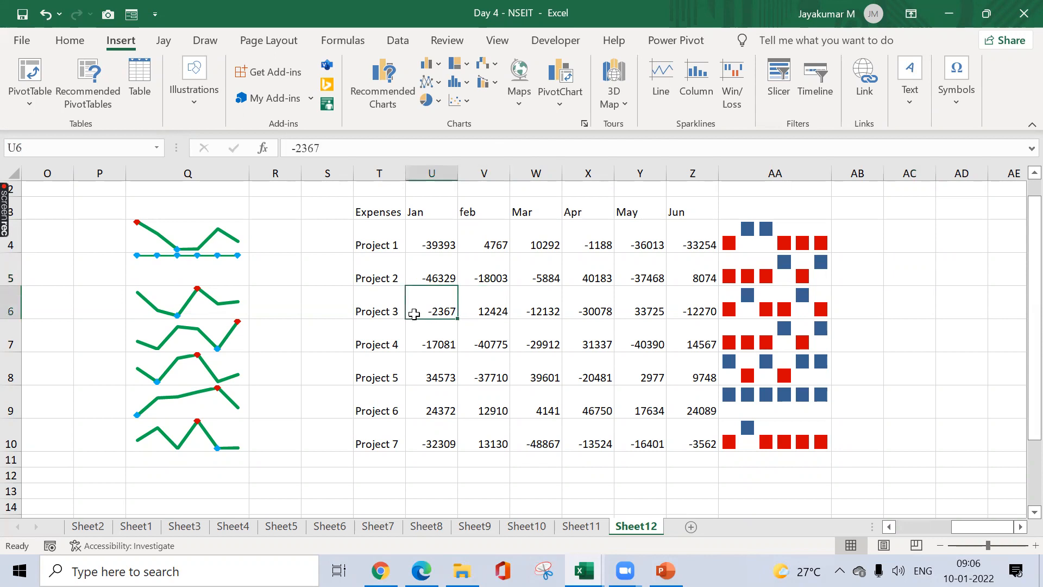
left_click(468, 358)
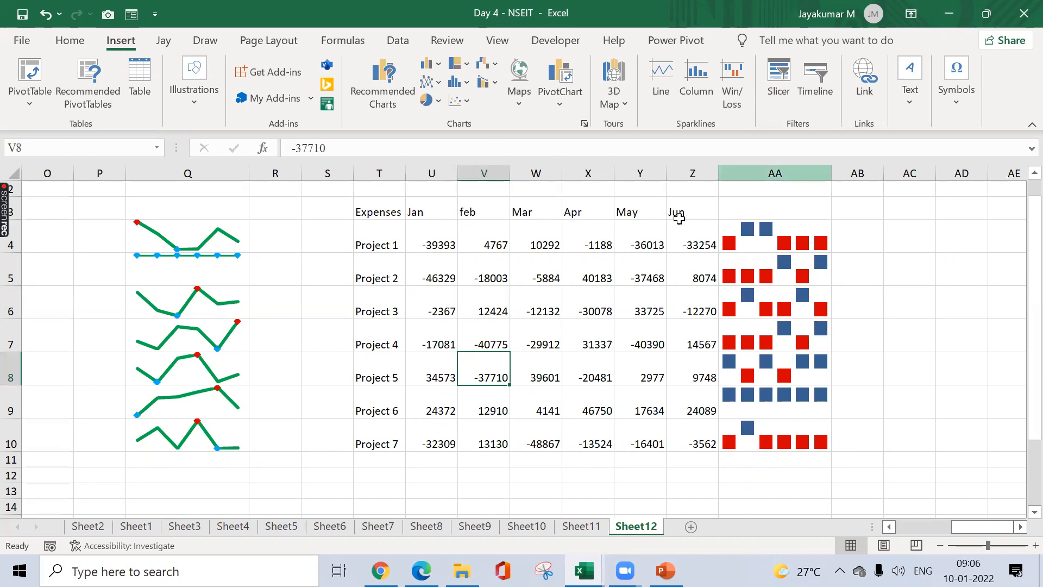
left_click(573, 266)
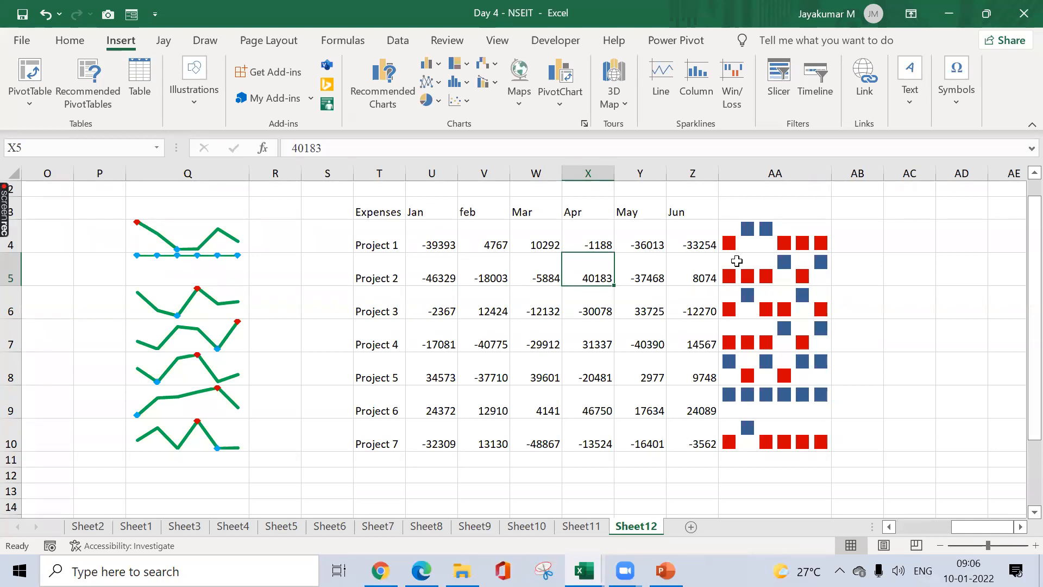
left_click(848, 286)
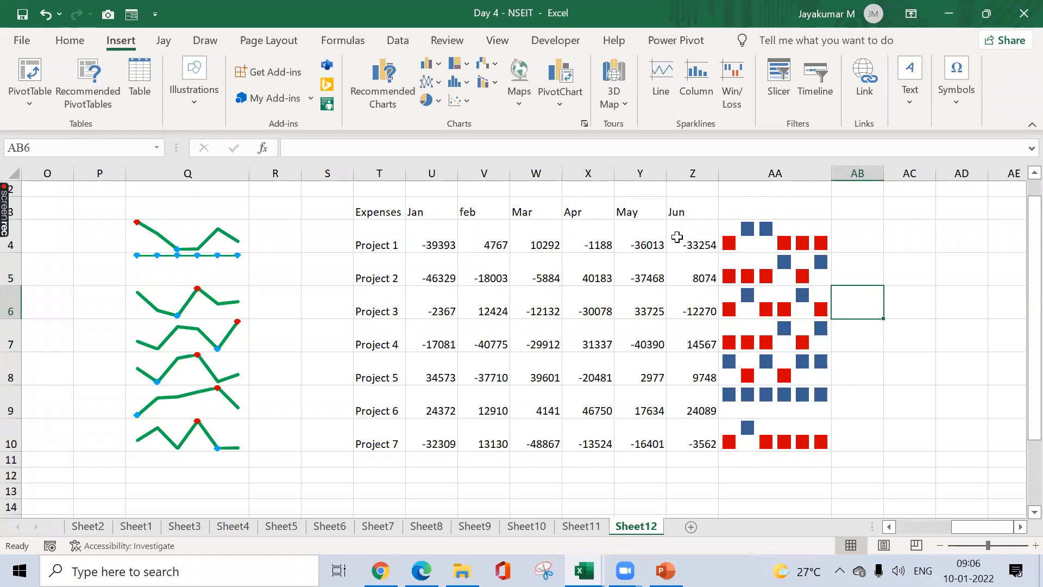
left_click(902, 281)
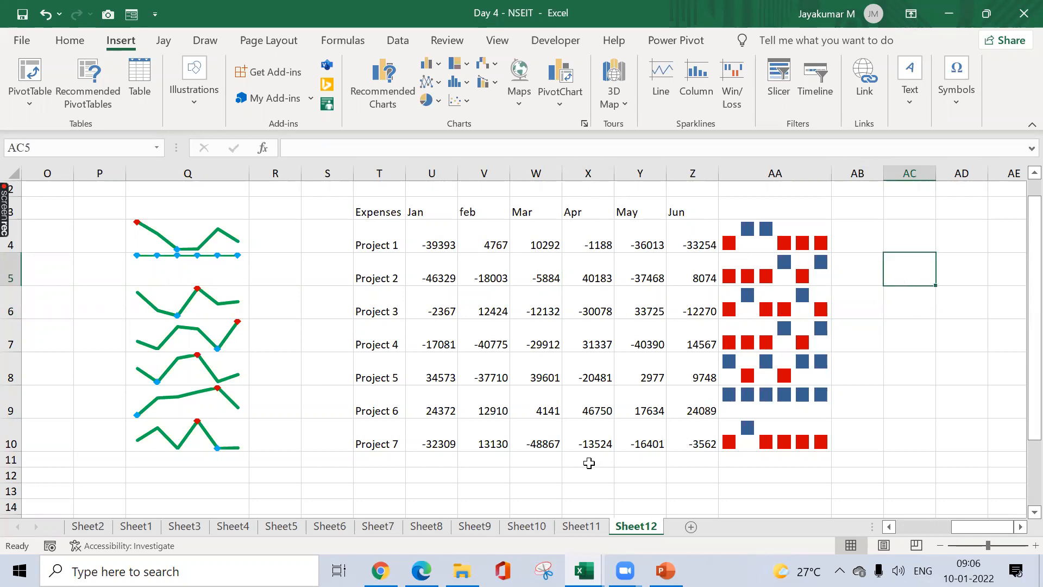
left_click(752, 437)
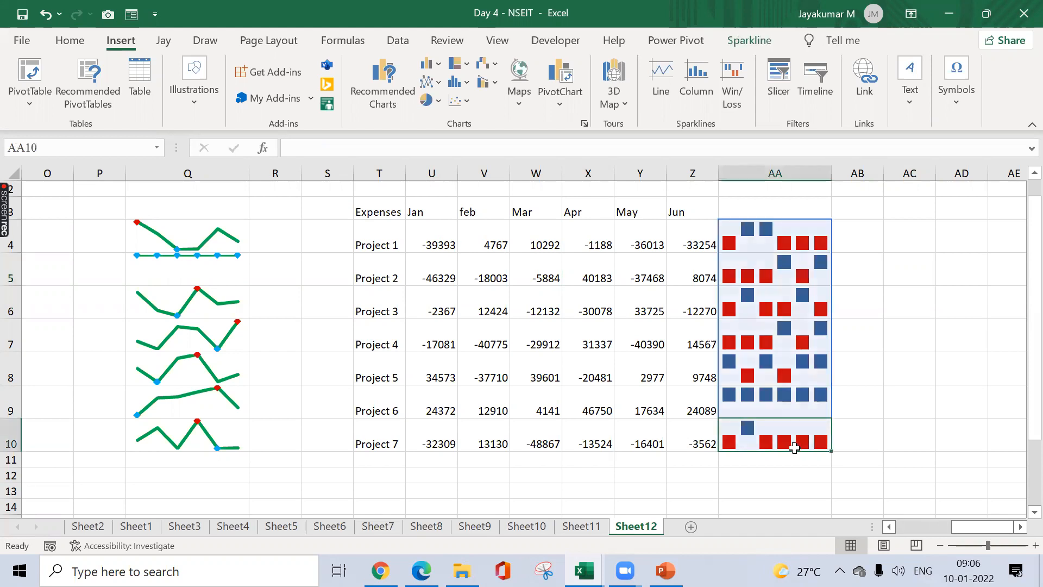
left_click(886, 418)
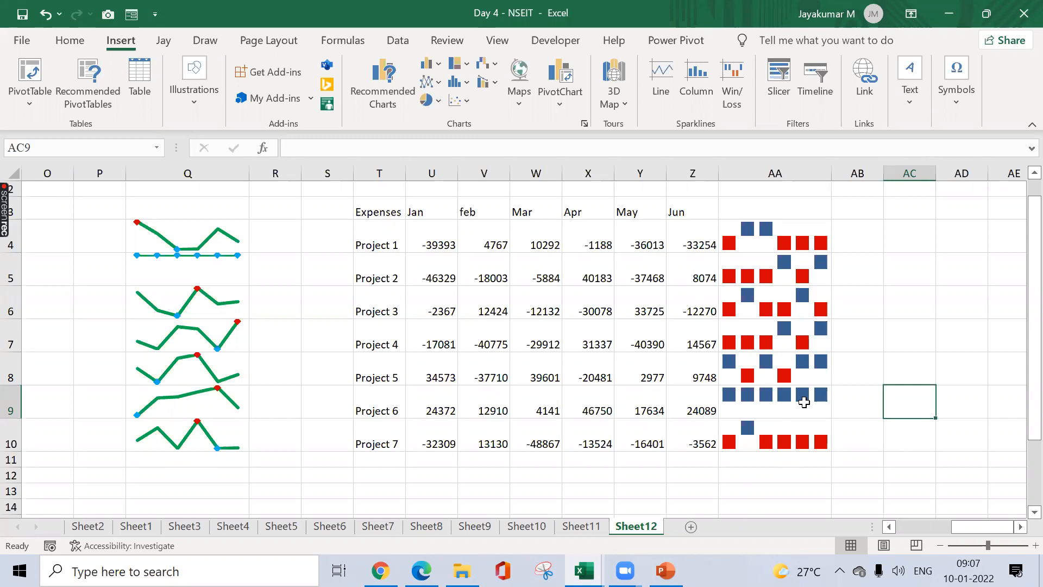
left_click_drag(438, 447, 675, 442)
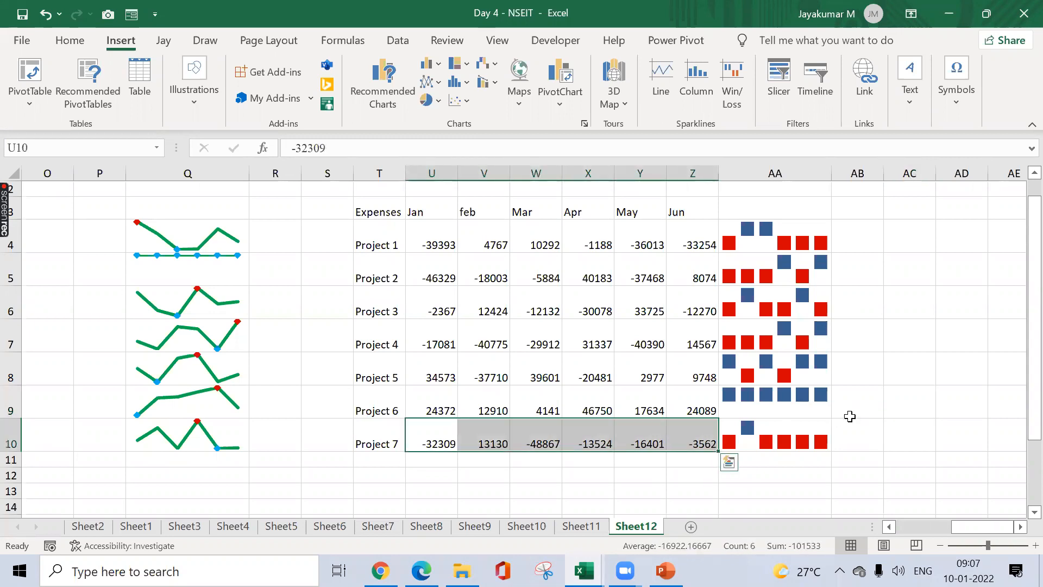
left_click(850, 434)
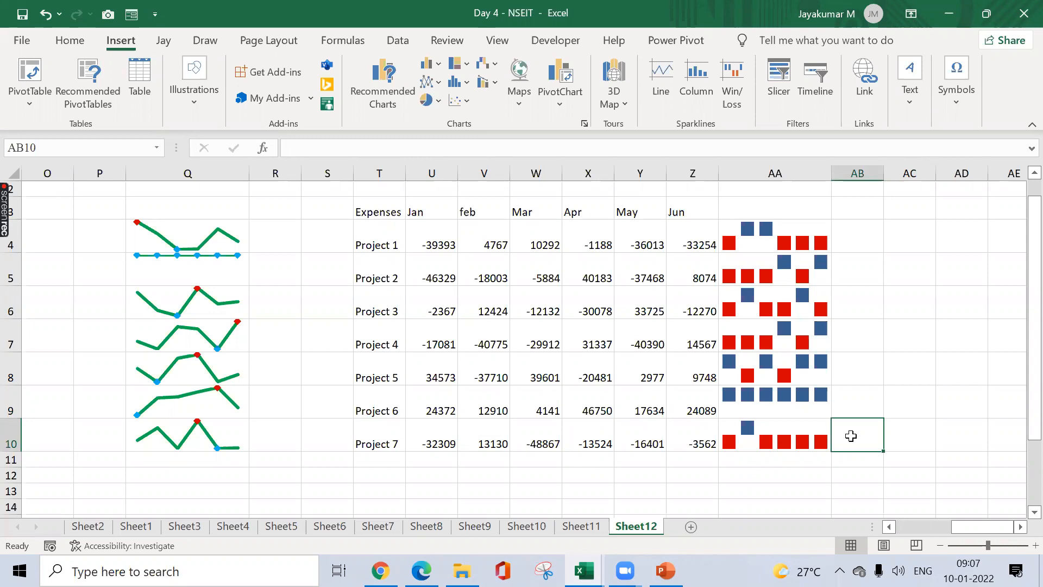
left_click_drag(746, 235, 774, 416)
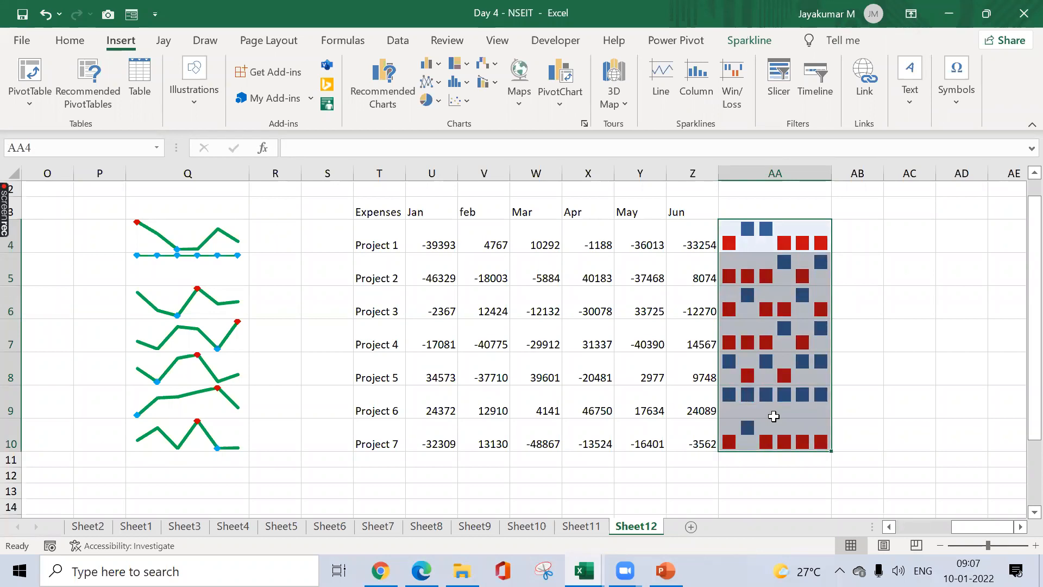
left_click(840, 249)
left_click(553, 257)
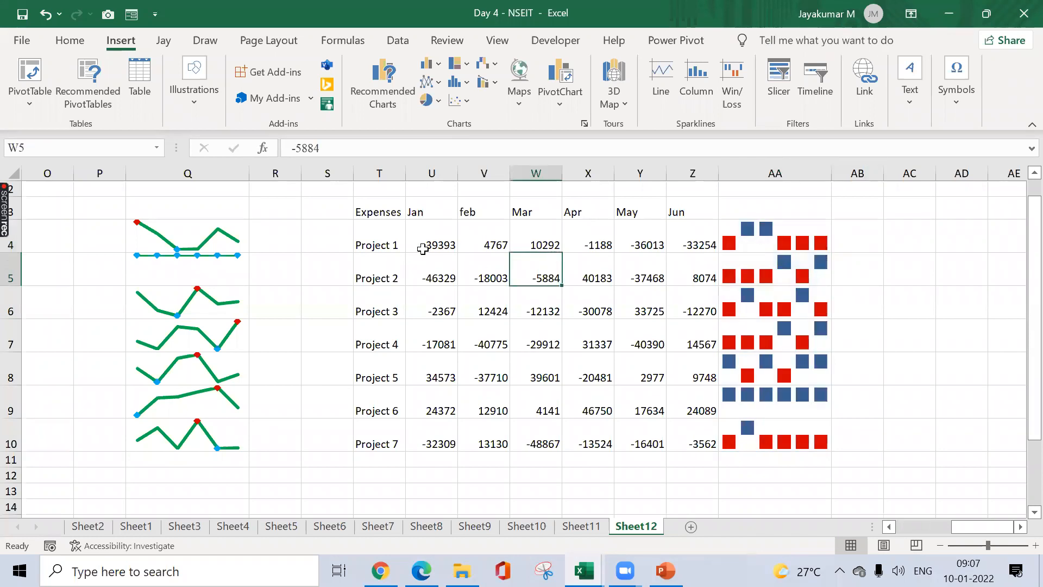
left_click(425, 258)
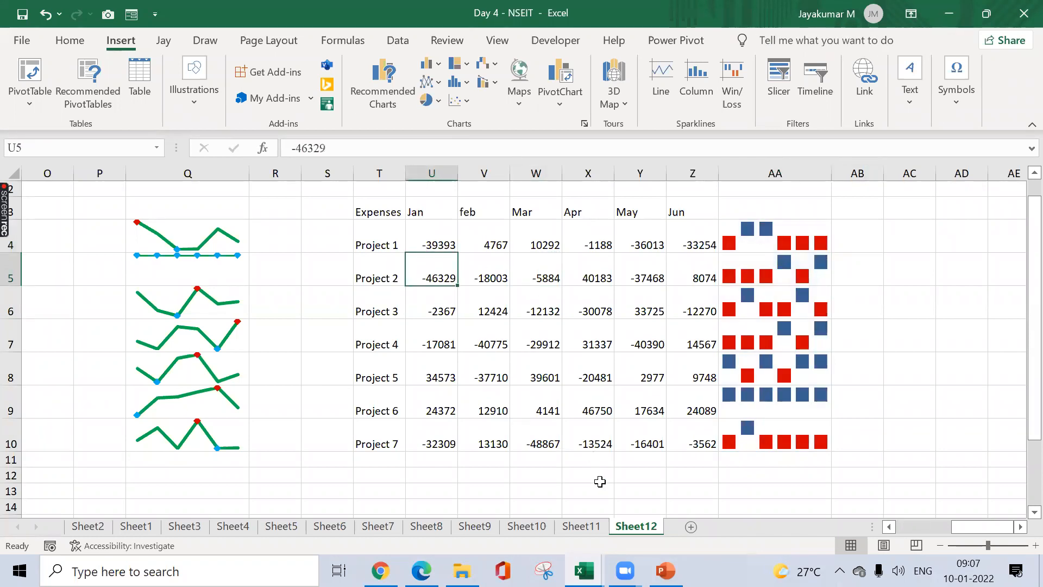
- Check the Day 4 topics in the Session Planner workbook and return to the Day 4 - NSEIT workbook
mouse_move(584, 570)
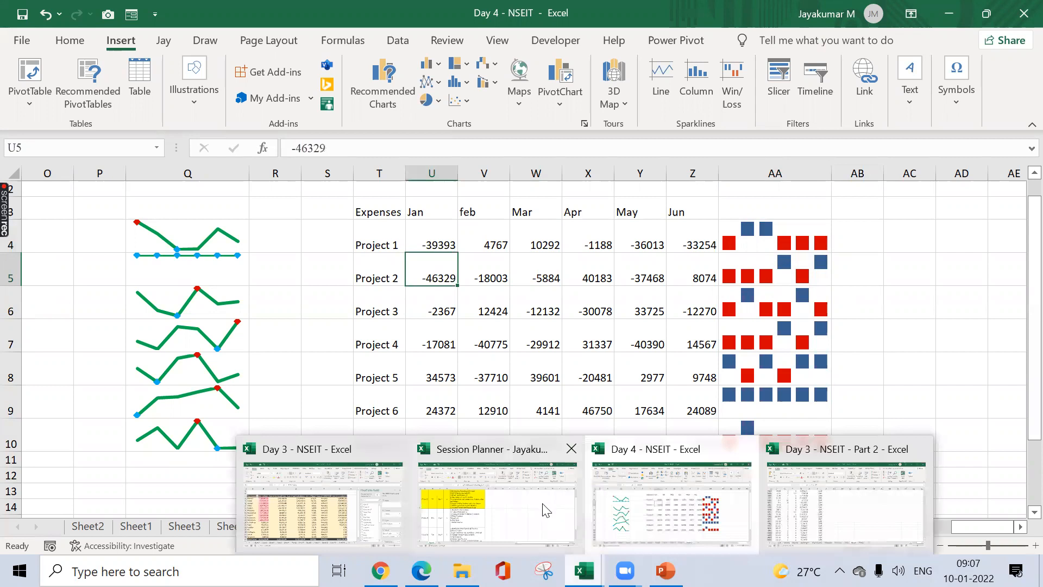
left_click(545, 509)
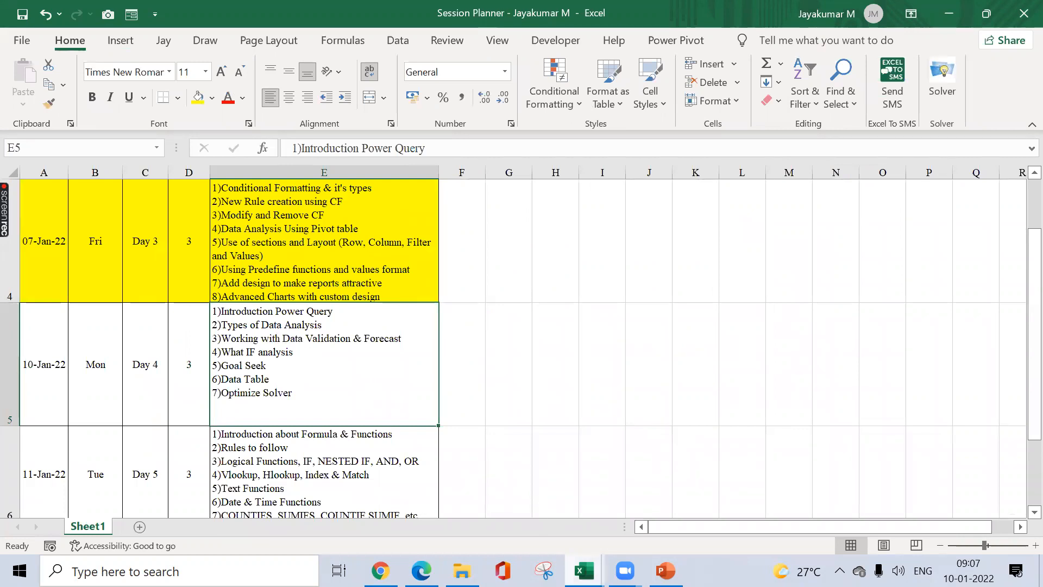
mouse_move(584, 571)
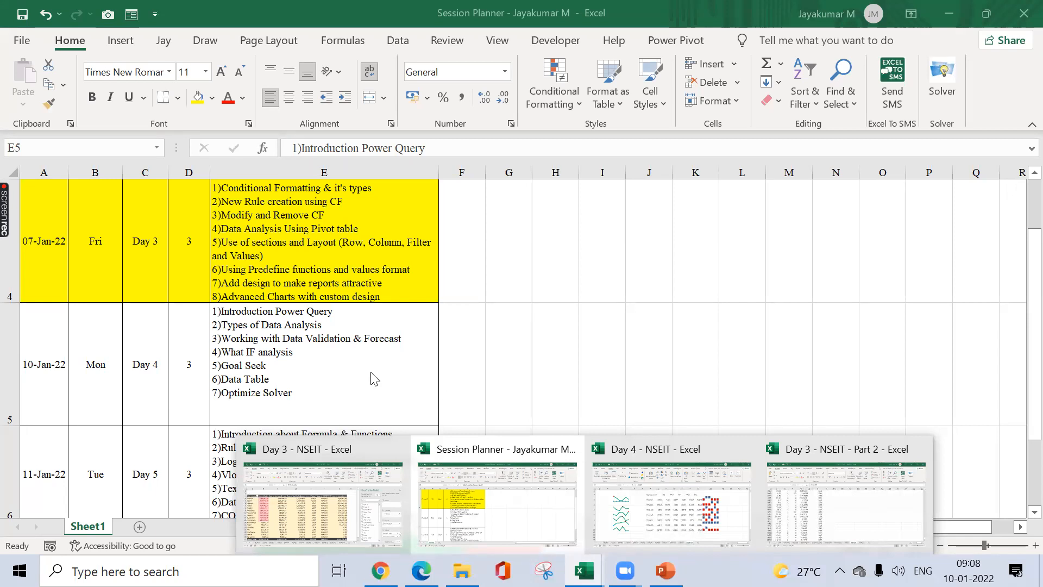
left_click(795, 493)
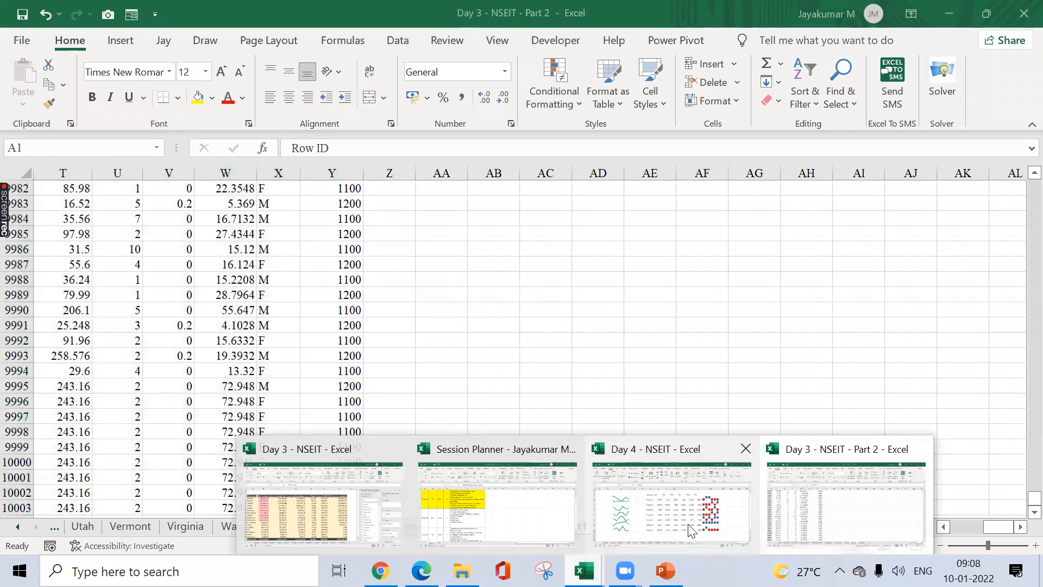
left_click(671, 511)
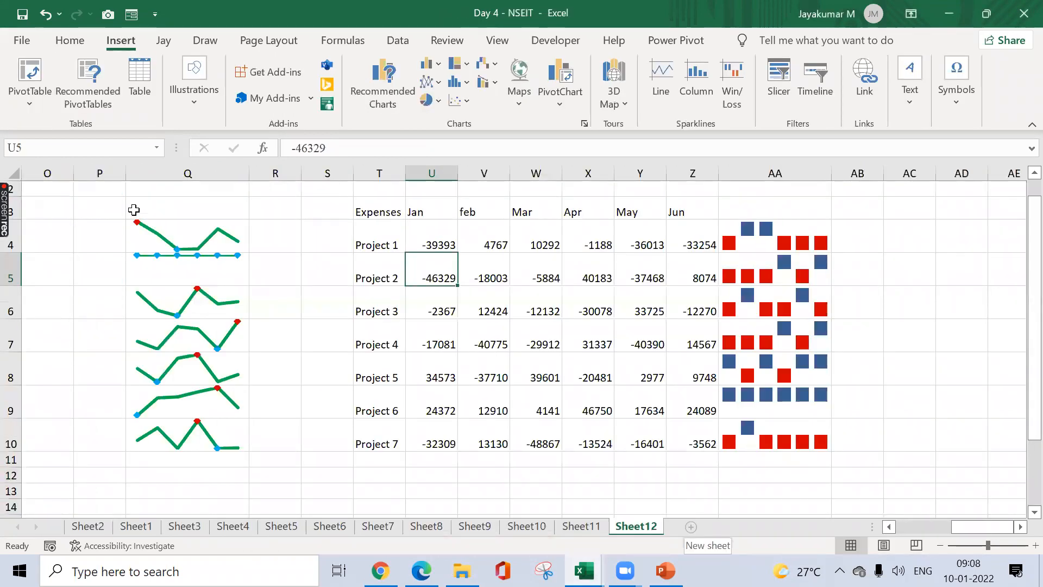
- Add a new blank worksheet after Sheet12 and look over the Get Data options, including Launch Power Query Editor
left_click(691, 526)
left_click(133, 210)
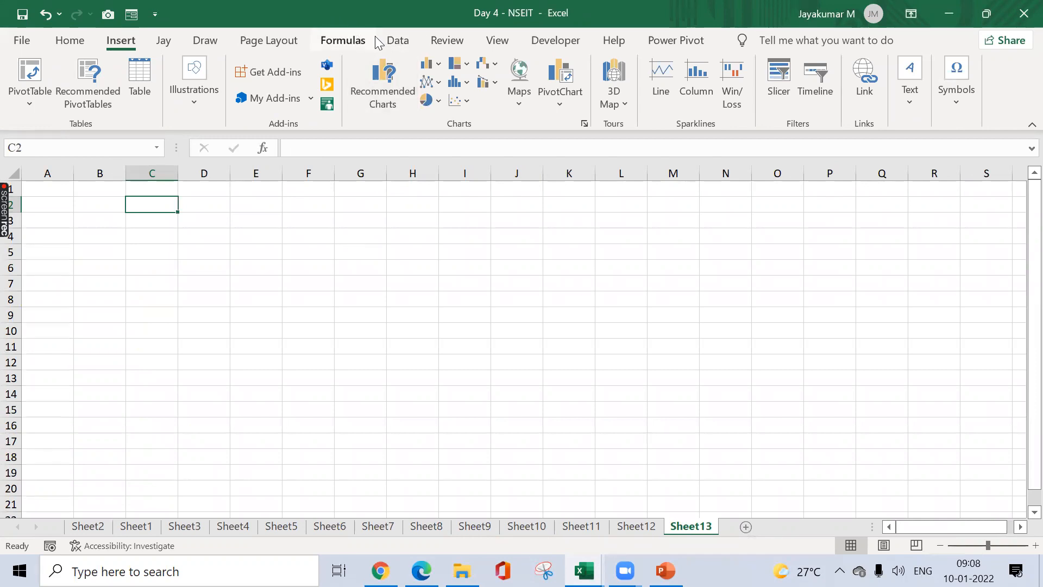
left_click(395, 41)
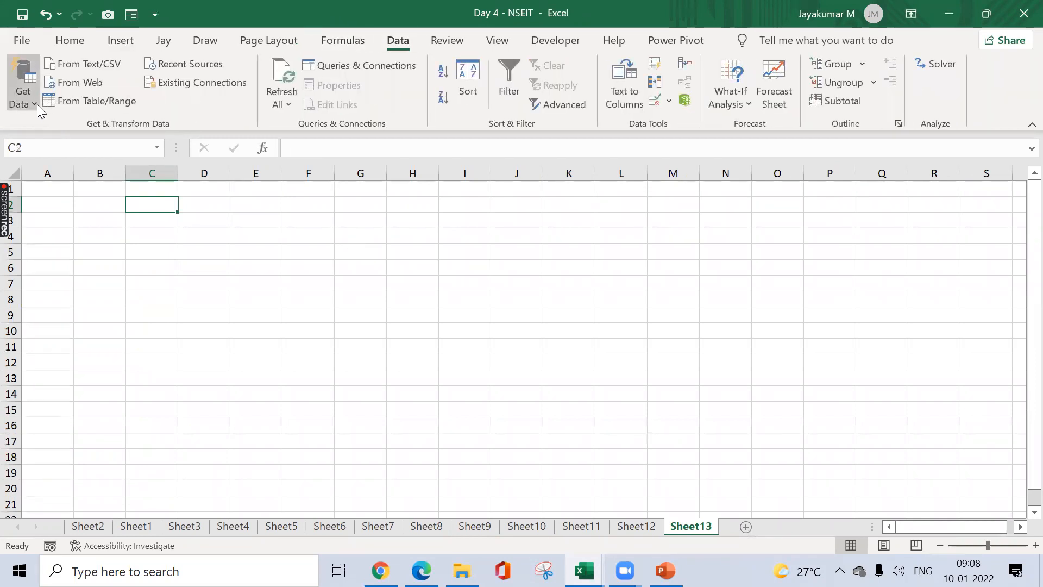
left_click(23, 84)
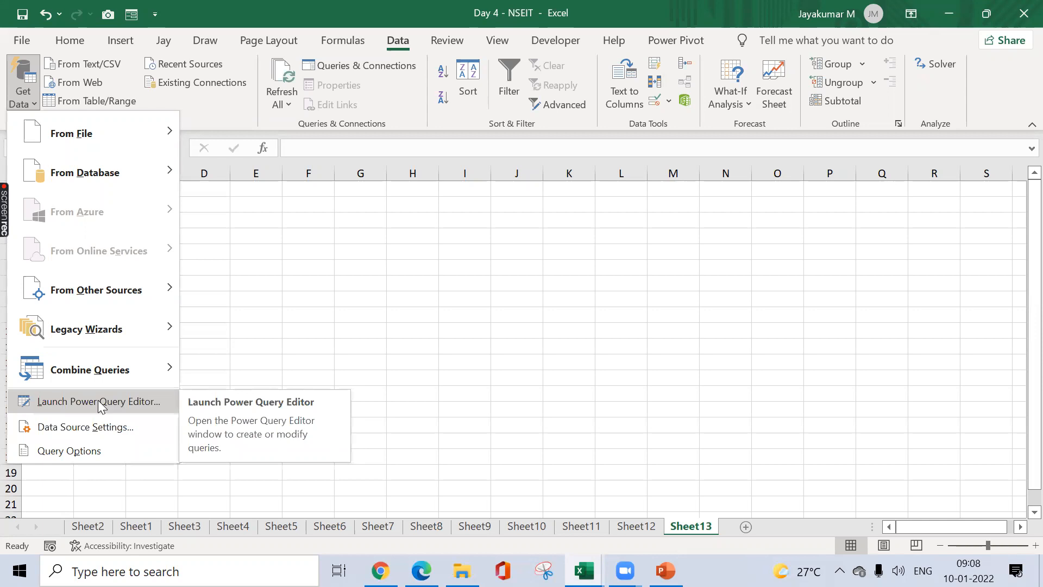
left_click(219, 308)
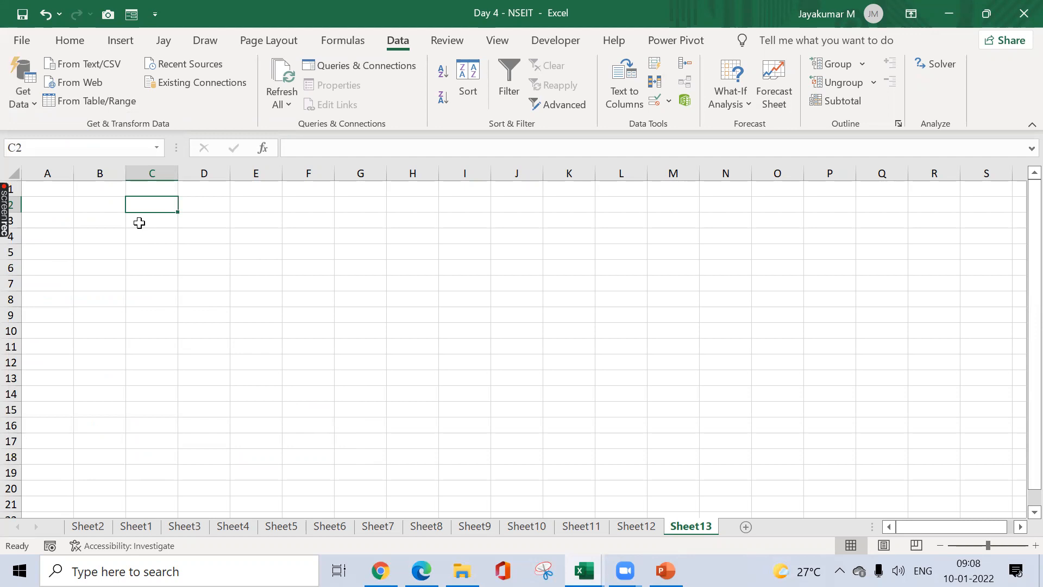
- Enter ETL in C2 and TOOL in D2 of the new sheet
type("ETL")
key("Right")
key("Down")
key("Left")
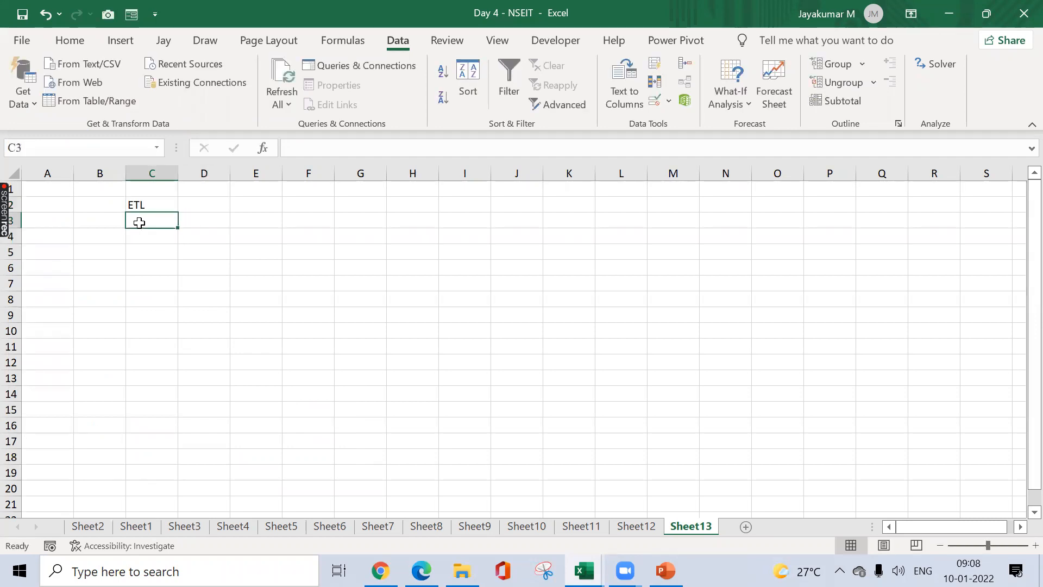
key("Up")
key("Right")
type("TTO")
key("BackSpace")
key("BackSpace")
type("OOL")
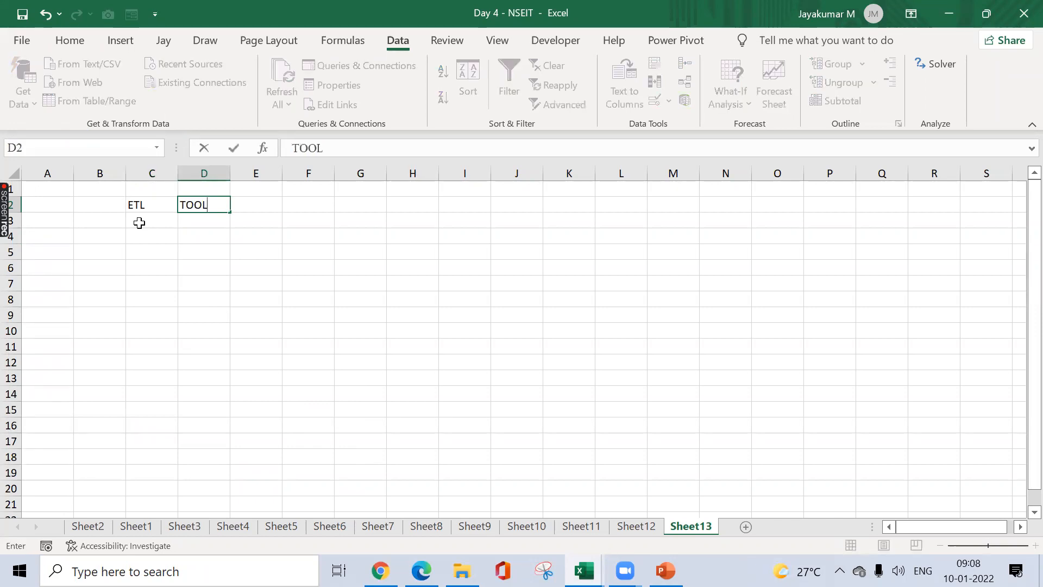
key("Return")
- Enter the label Transform Engine in C5
left_click(147, 251)
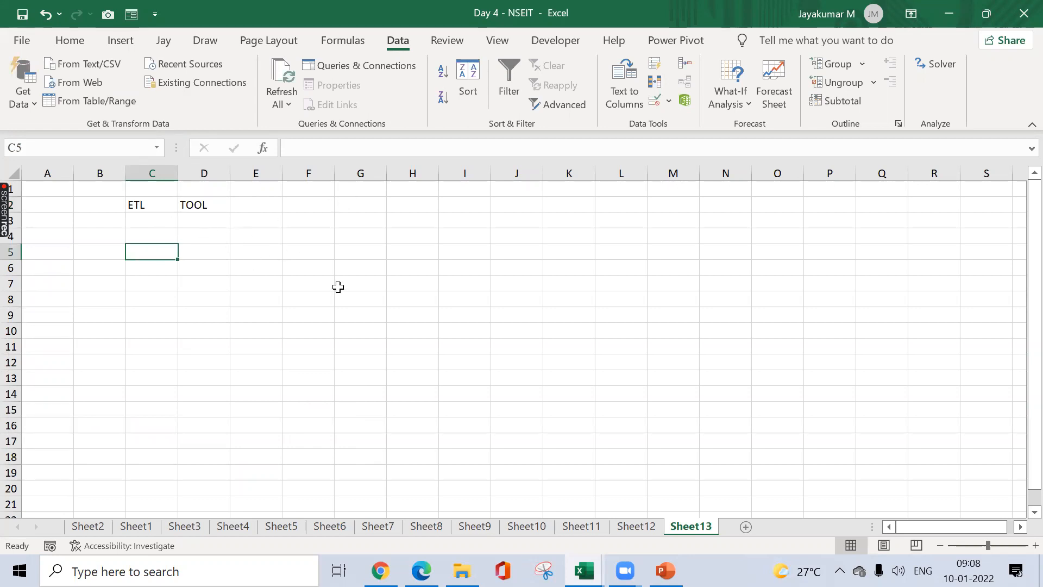
type("T")
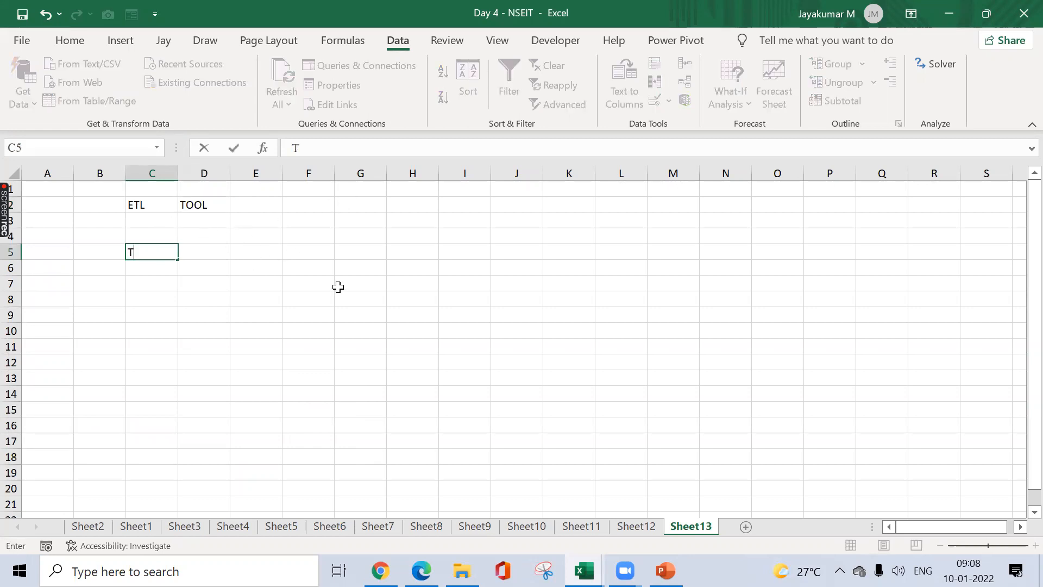
type("ransfo")
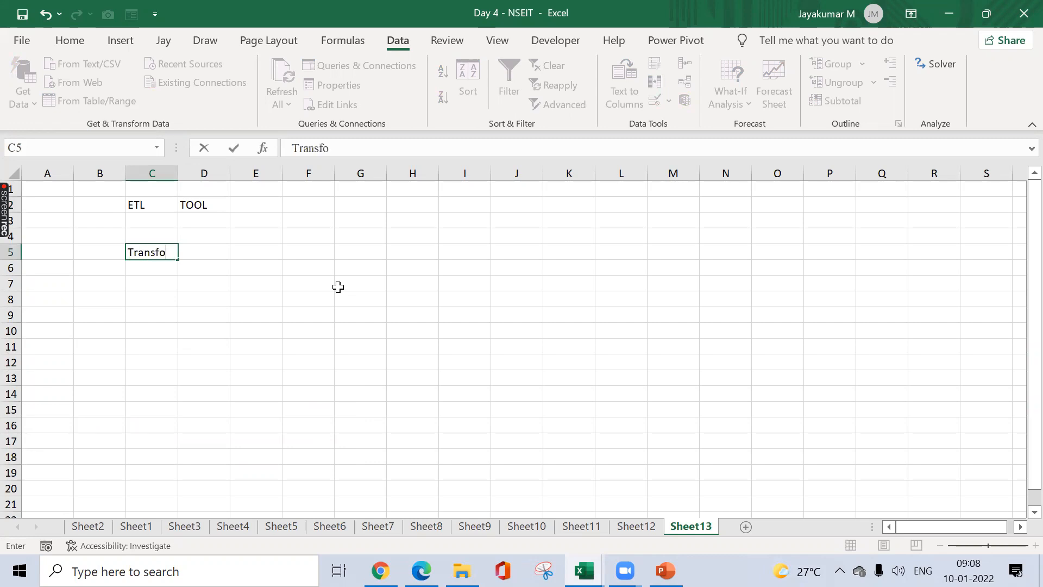
type("rm Engine")
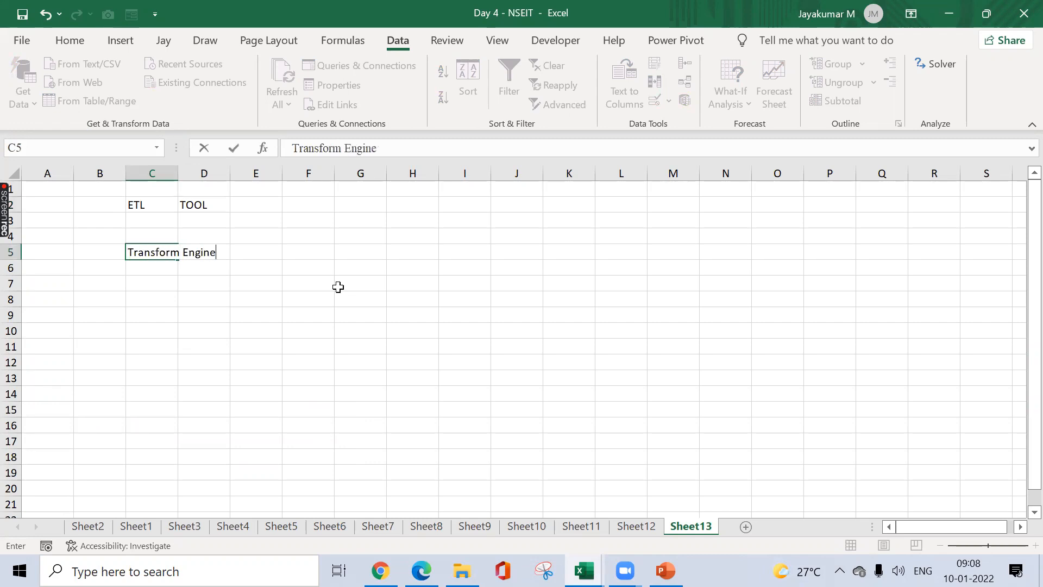
key("Return")
- Autofit column C to the width of the Transform Engine label
key("Up")
key("alt")
key("o")
key("c")
key("a")
key("Right")
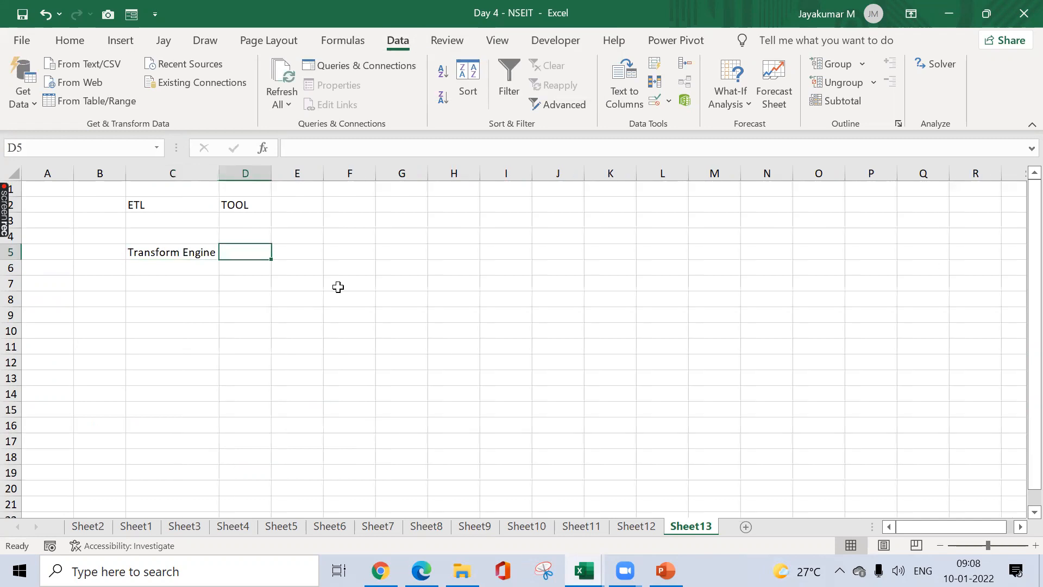
key("Right")
key("Right")
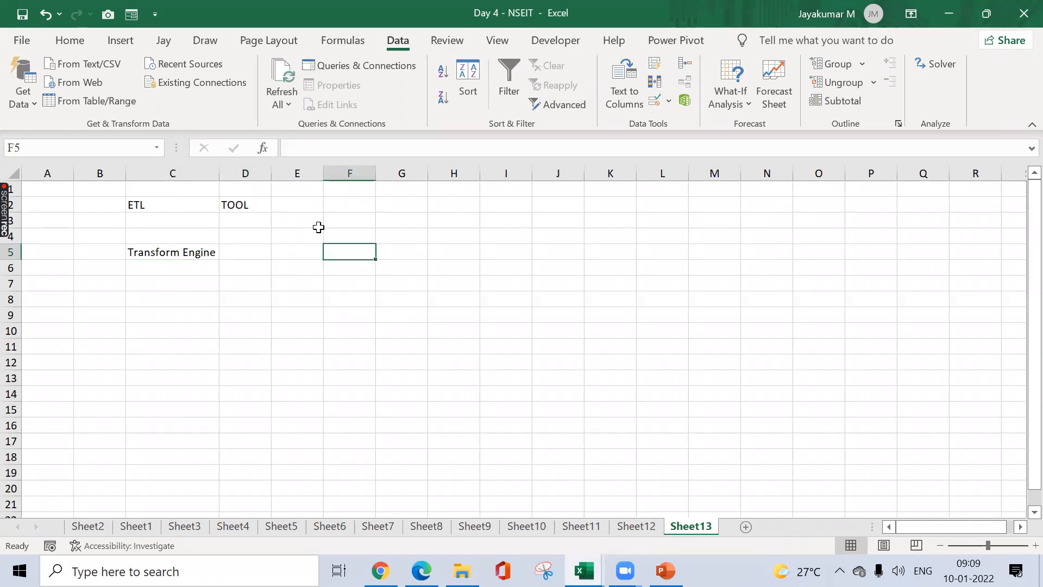
- Enter Extract, Transform and Load in cells E3, F3 and G3
left_click(294, 221)
type("E")
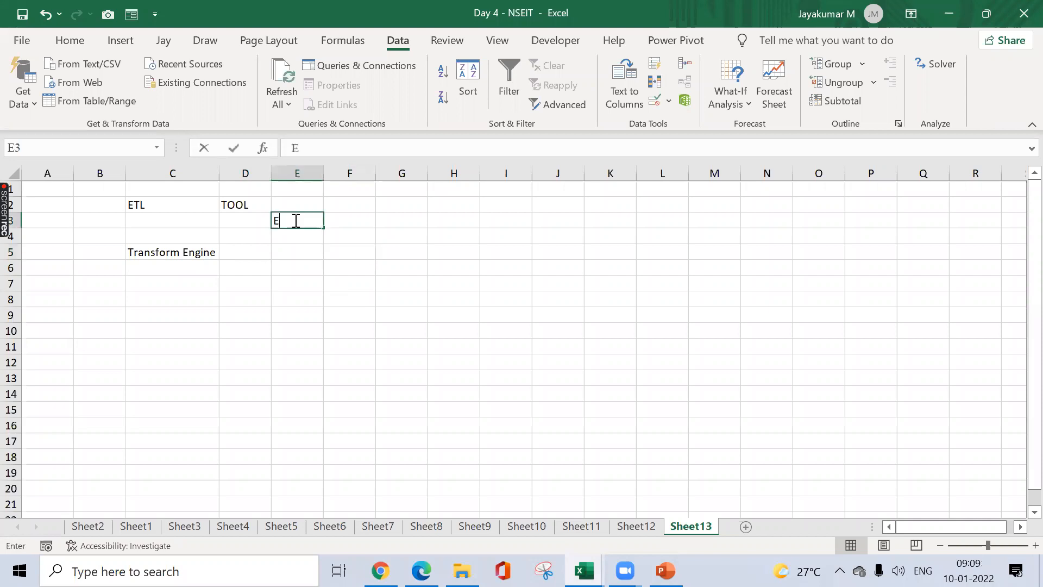
type("xtract")
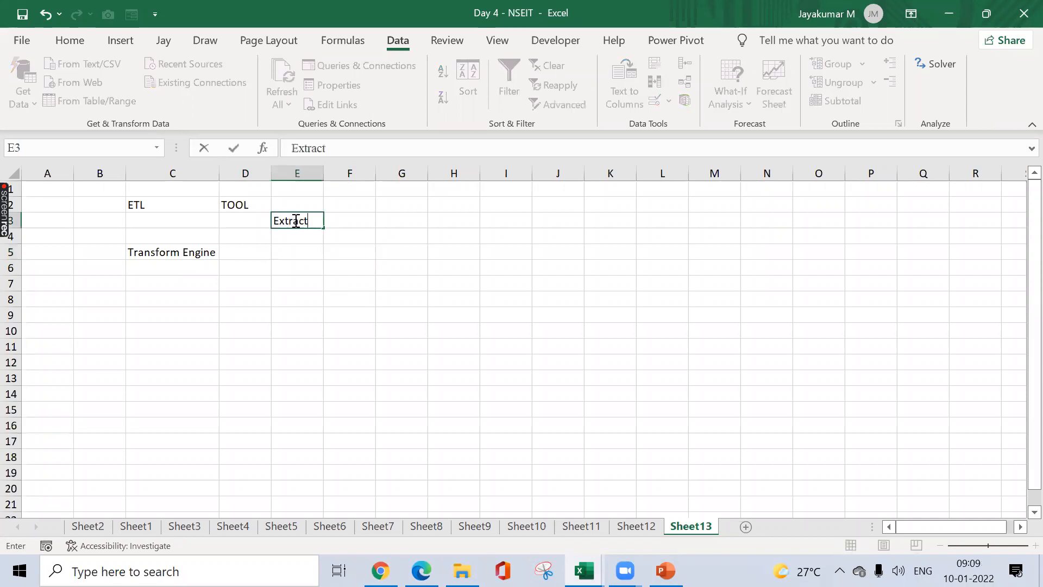
key("Tab")
type("Tras")
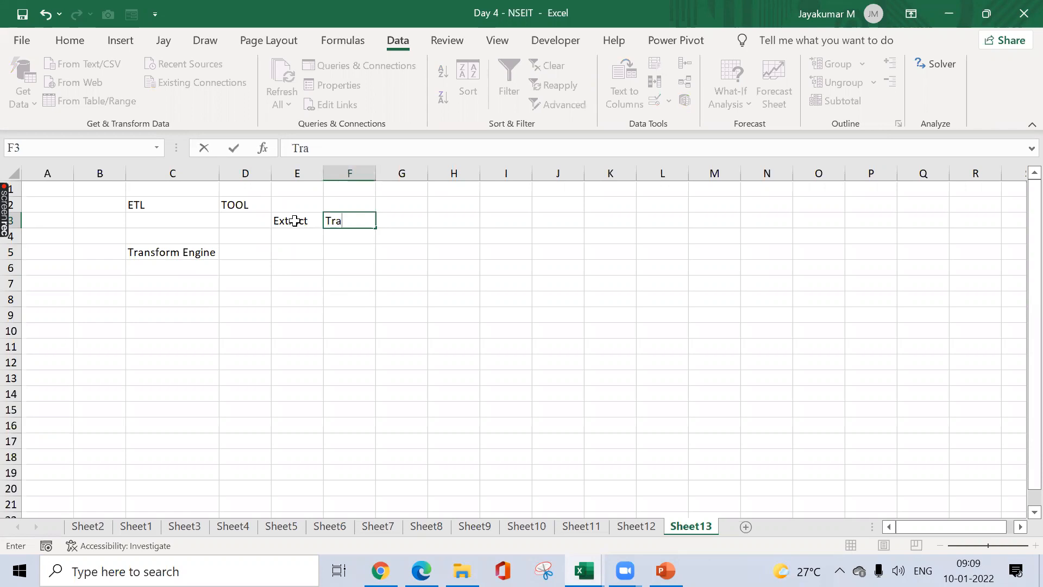
key("BackSpace")
type("nsform")
key("Tab")
type("Load")
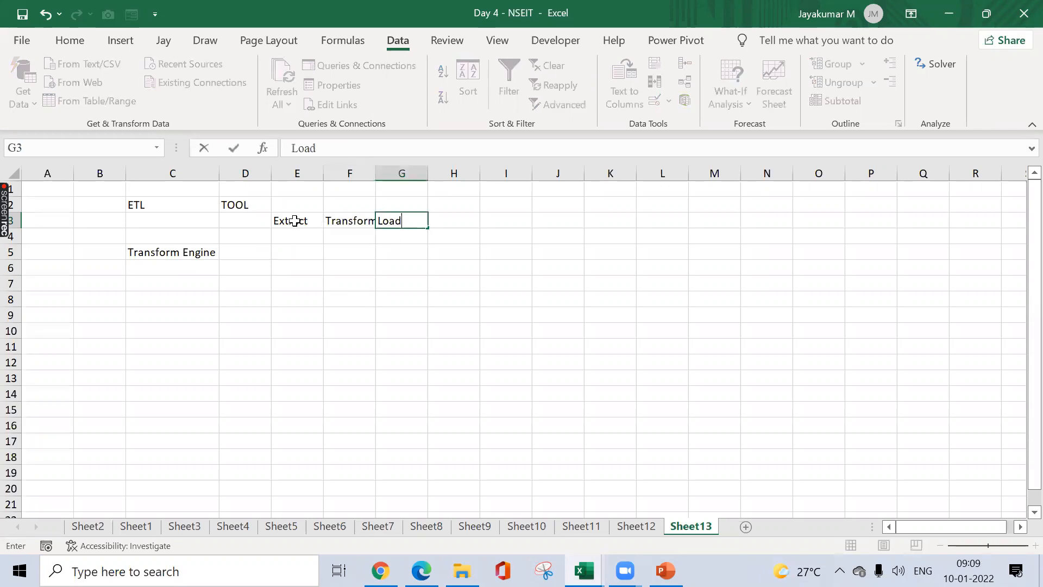
key("Return")
- Autofit column F to the width of the Transform entry in F3
key("Up")
key("Right")
key("alt")
key("o")
key("c")
key("a")
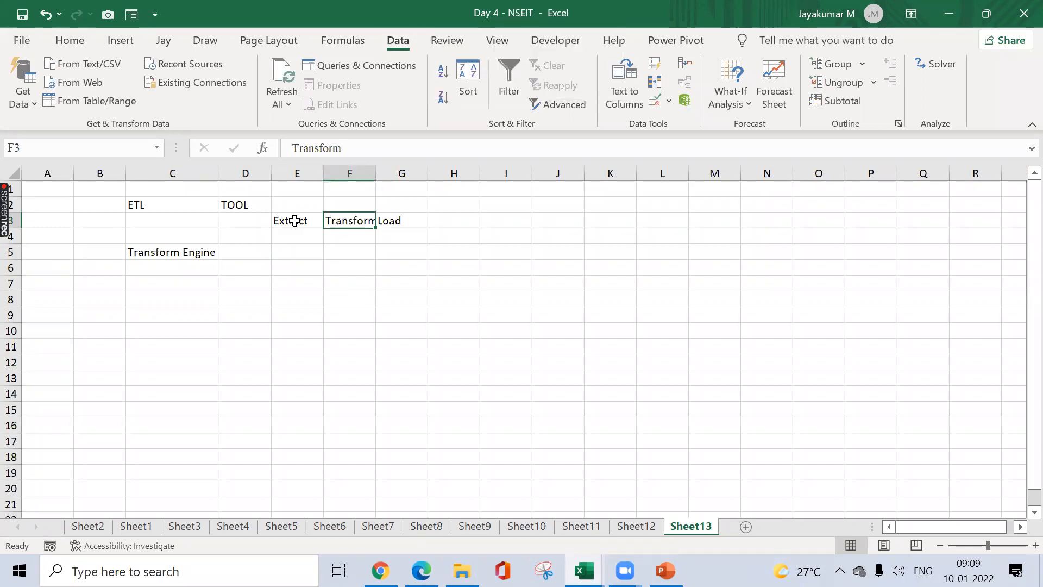
- Enter Excel in E5 and Power BI in F5, on the Transform Engine row
left_click(205, 273)
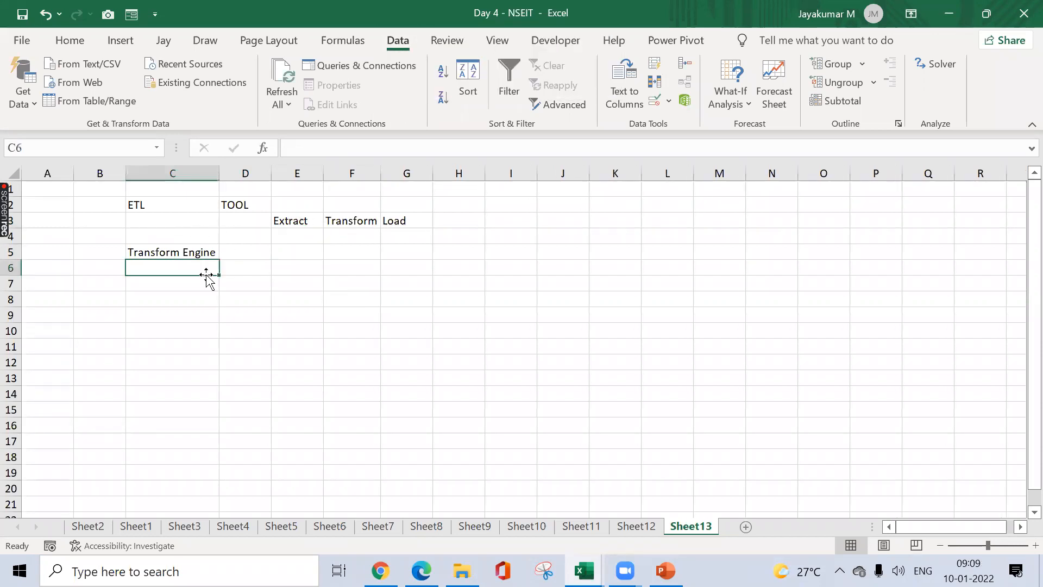
key("Up")
key("Right")
key("Right")
type("A")
key("BackSpace")
type("Excel")
key("Tab")
type("Power BI")
key("Return")
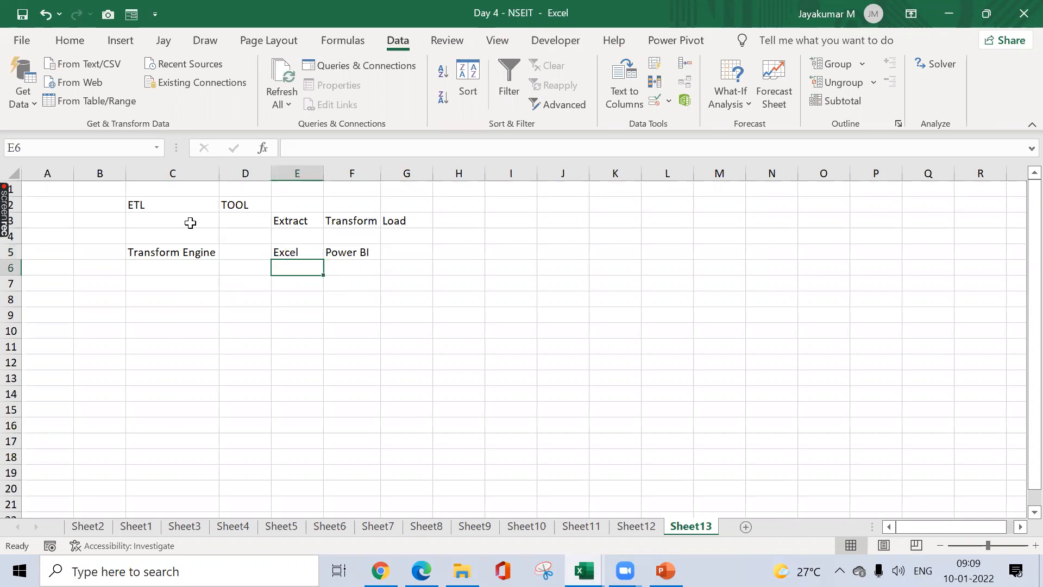
- Locate Power BI Desktop among the installed Windows apps and return to the worksheet
left_click(374, 255)
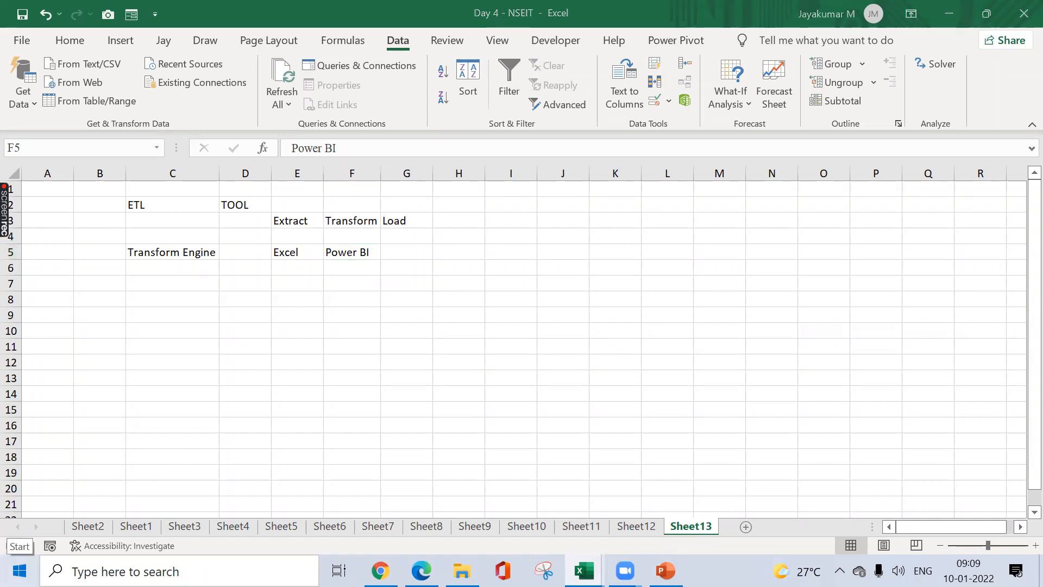
key("super")
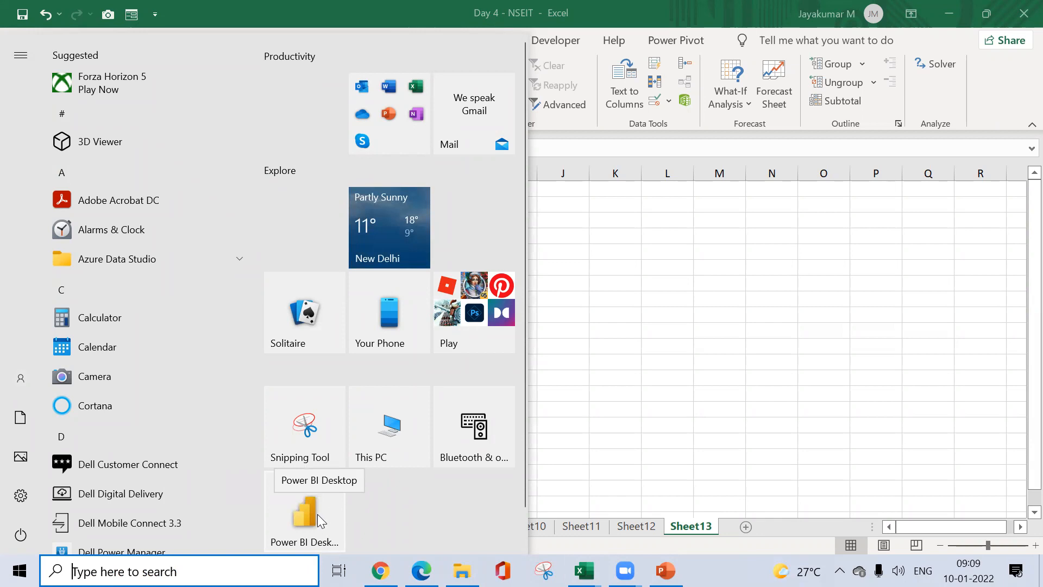
left_click(570, 365)
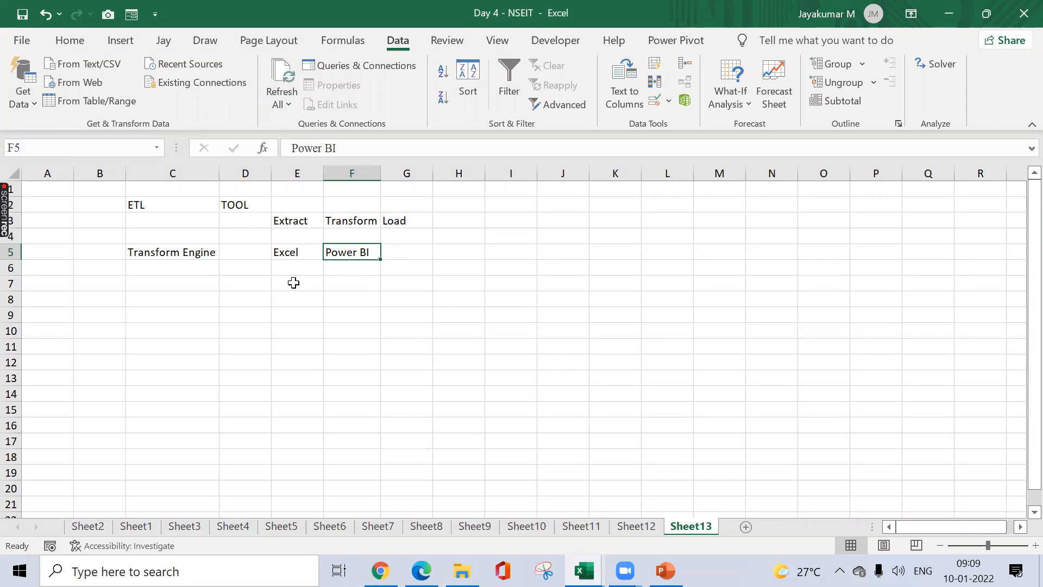
left_click(222, 270)
left_click(192, 271)
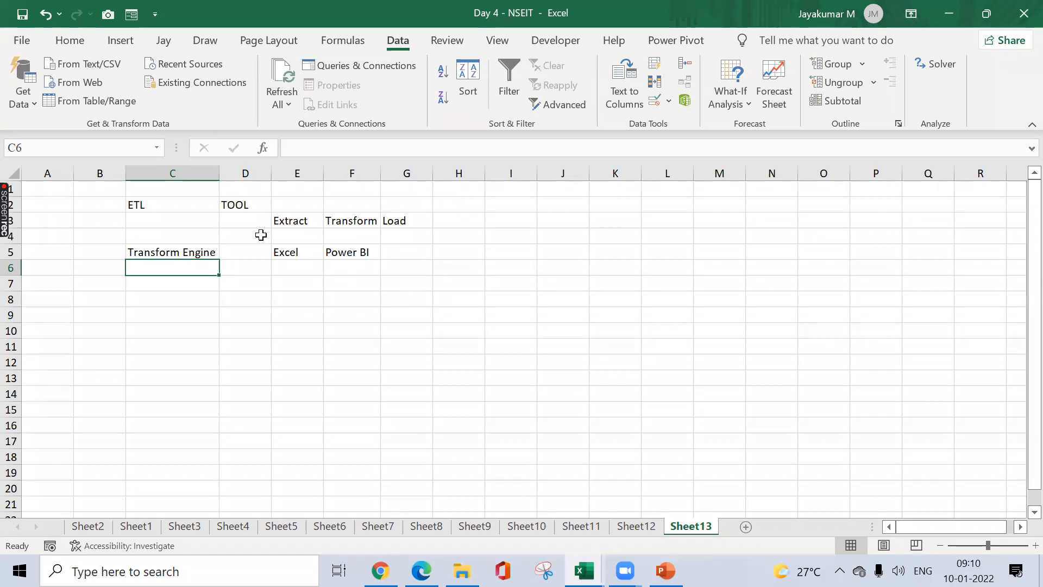
- Copy the Extract, Transform and Load headings from E3:G3 to E7:G7
left_click(304, 221)
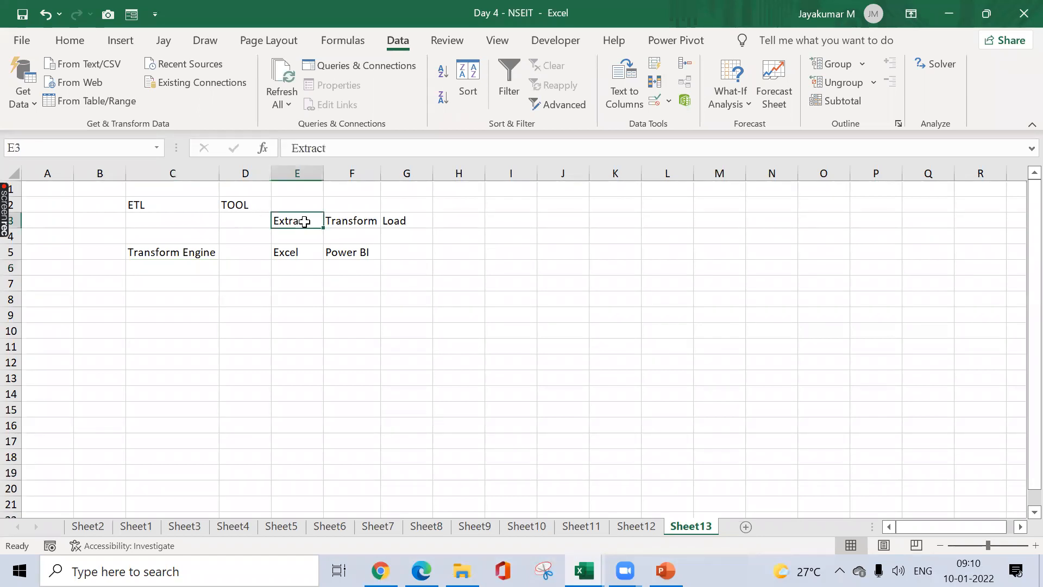
key("shift+Right")
key("shift+Right")
key("ctrl+c")
key("Down")
key("Down")
key("Down")
key("Down")
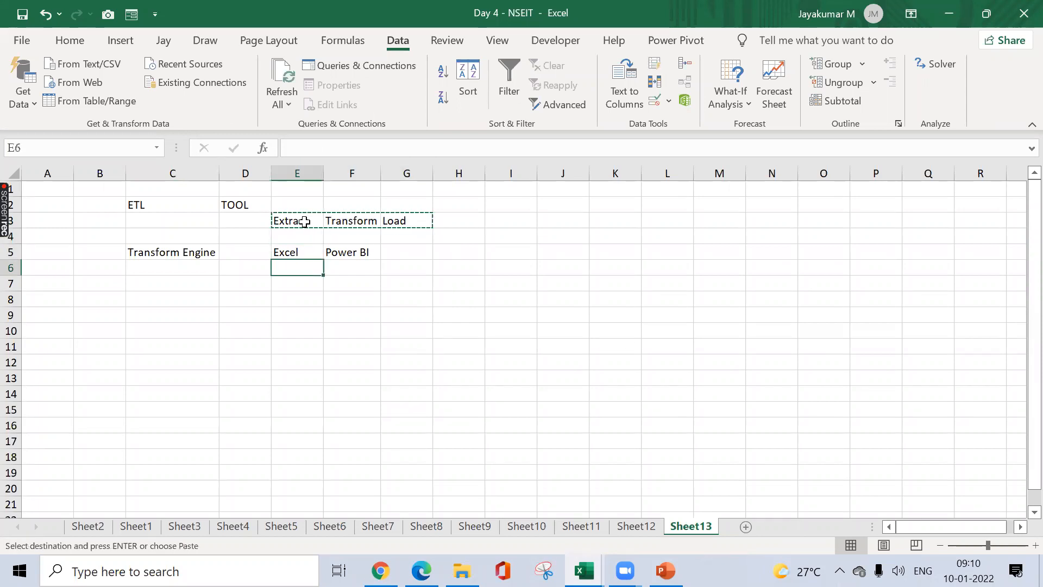
key("Return")
- List SQL, SAP and Oracle in E8:E10 under the Extract heading
key("Down")
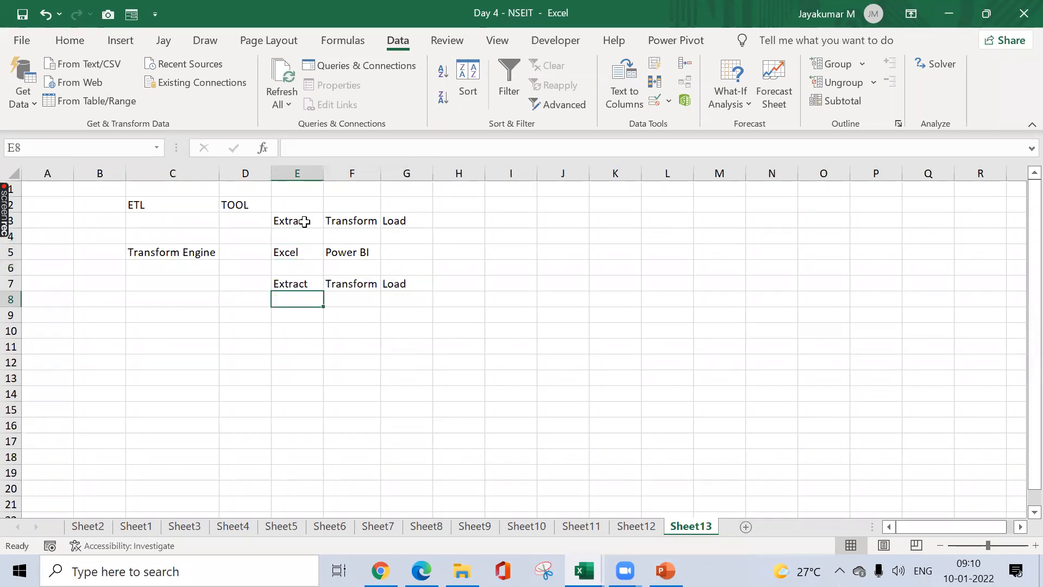
type("SQL")
key("Return")
type("SAP")
key("Return")
type("ORac")
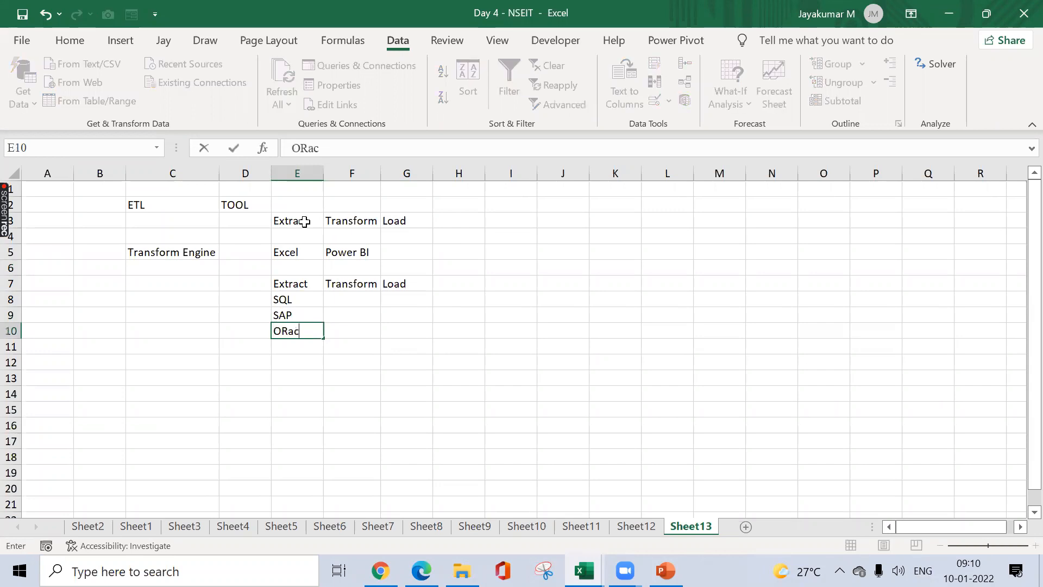
type("e")
key("BackSpace")
type("le")
key("Return")
- Move the SQL, SAP and Oracle list two rows down to E10:E12
key("Up")
key("shift+Up")
key("shift+Up")
key("shift+Up")
key("shift+Down")
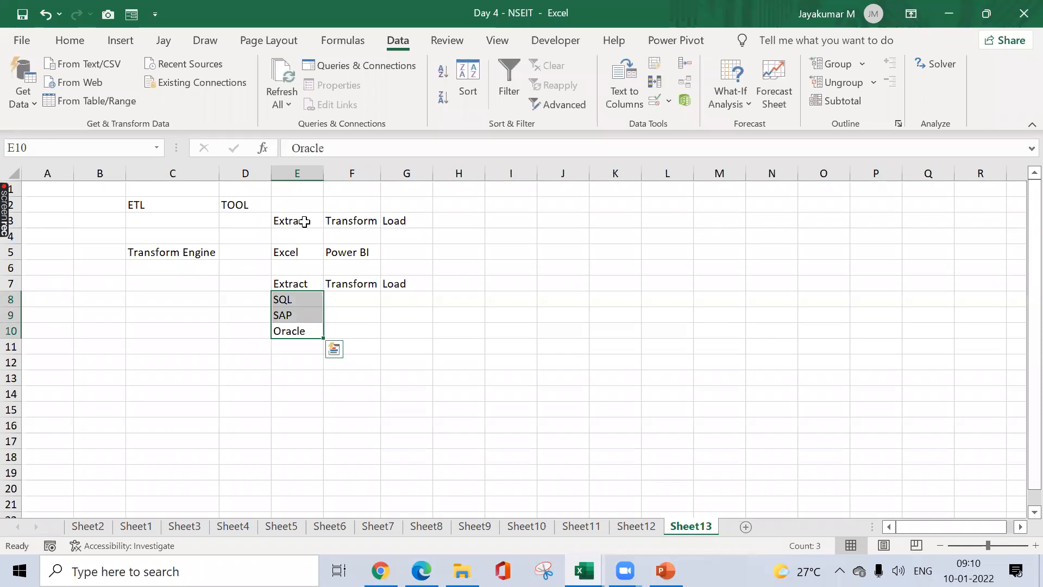
key("shift+Down")
key("shift+Down")
key("Up")
key("Up")
key("shift+Down")
key("shift+Down")
key("ctrl+c")
key("Down")
key("Down")
key("ctrl+v")
- Enter the heading Database in E9 above the list of sources
key("Up")
type("Database")
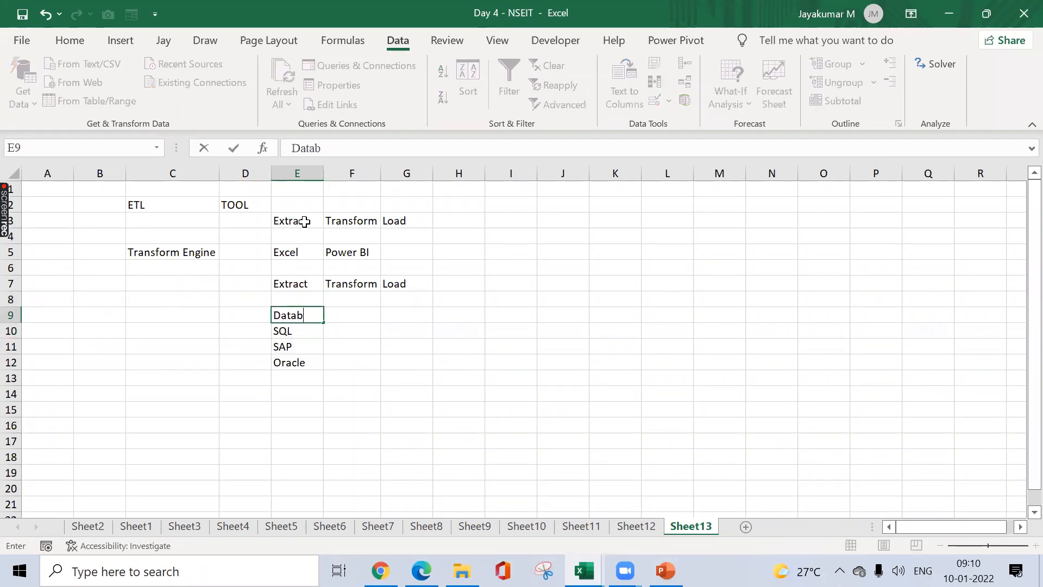
key("Return")
key("Up")
- Enter Power Query in F9 under the Transform heading and autofit column F to it
key("Right")
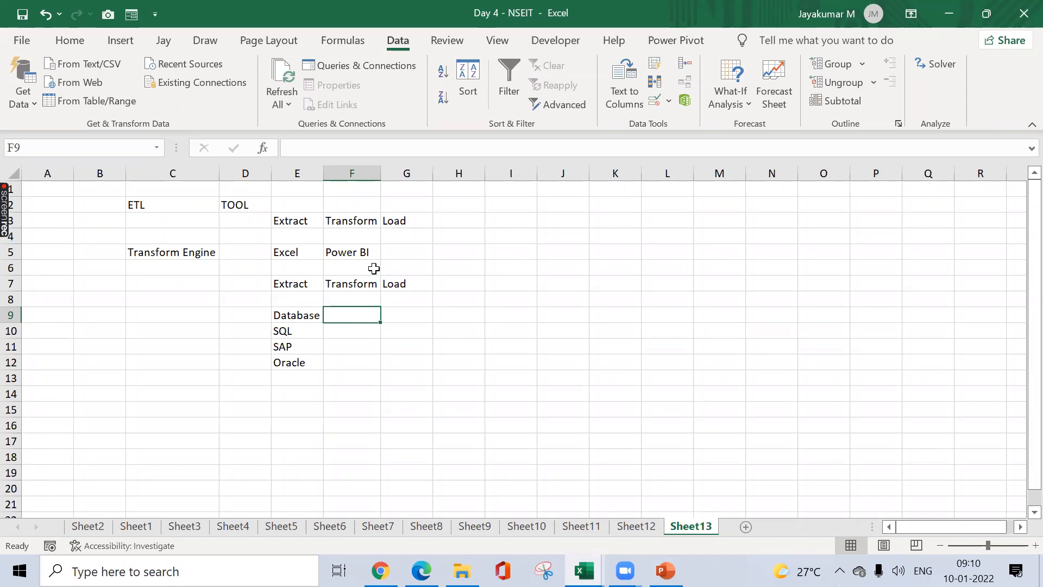
type("Power Query")
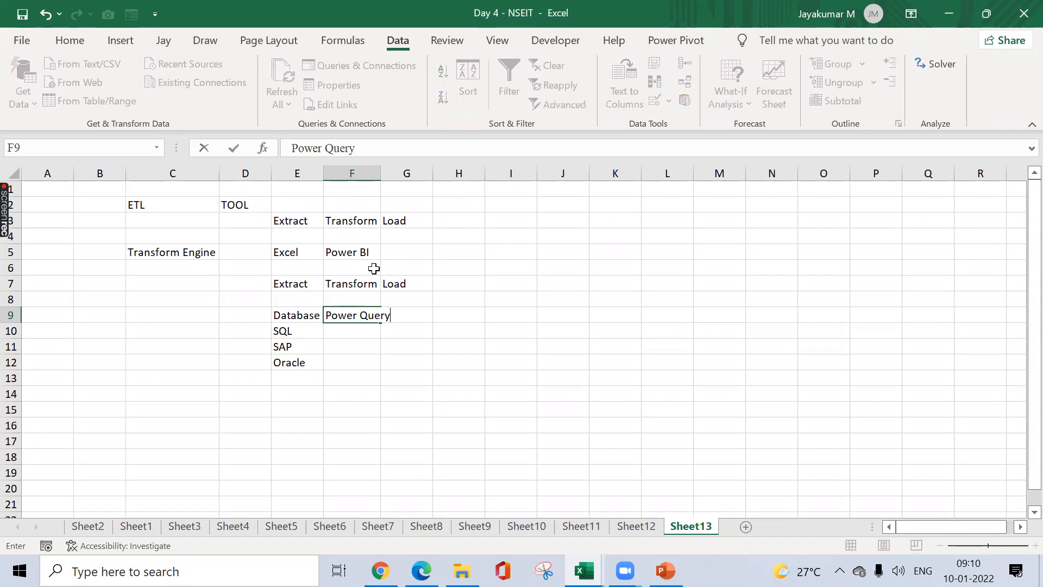
key("Return")
key("Up")
key("alt+d")
key("Escape")
key("alt+h")
key("o")
key("i")
- Write "Excel, Power report view" in G9 under the Load heading
key("Right")
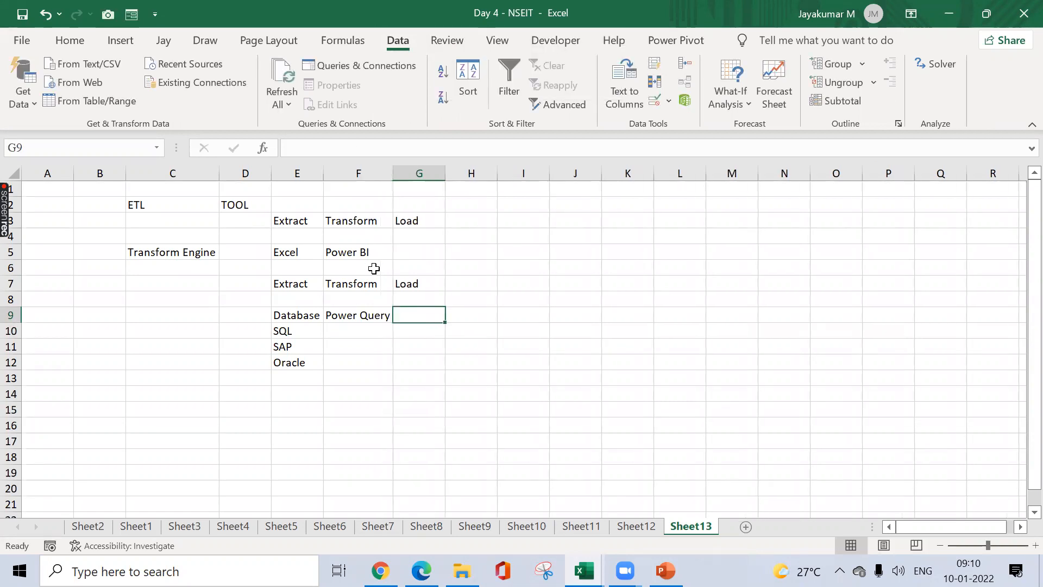
type("E")
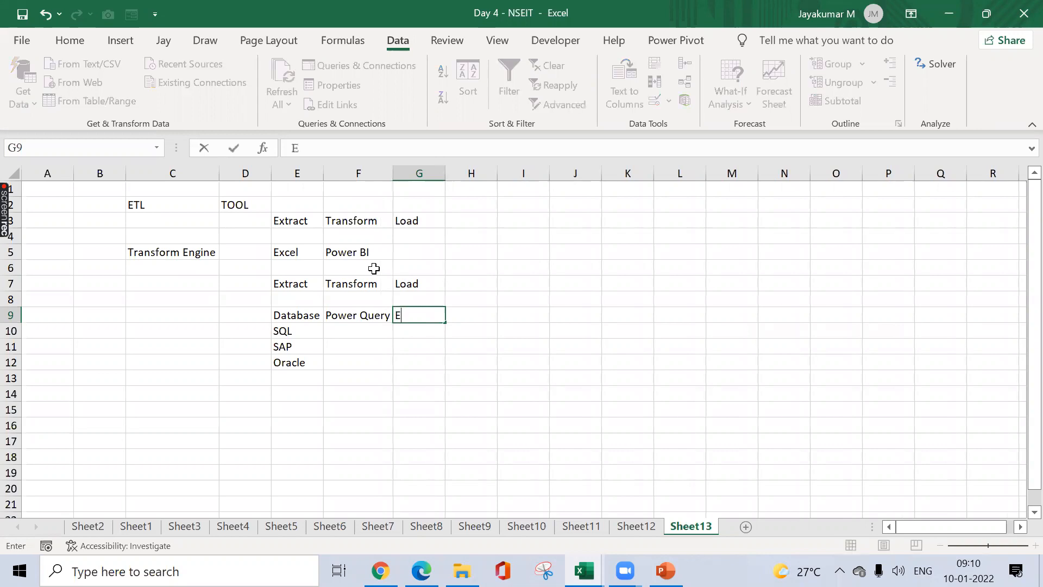
type("xcel, Power review")
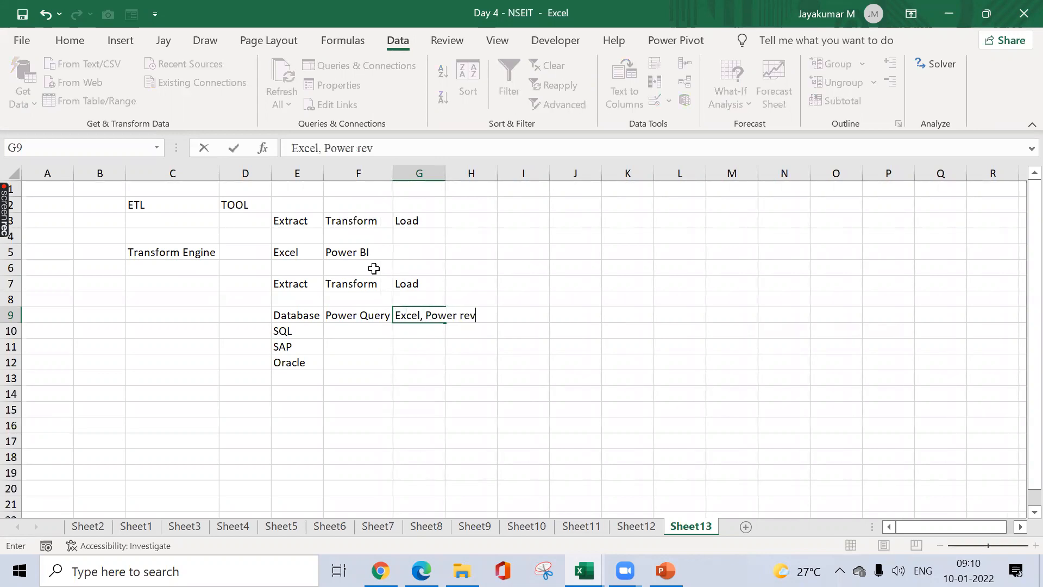
key("BackSpace")
key("BackSpace")
key("BackSpace")
key("BackSpace")
type("port view")
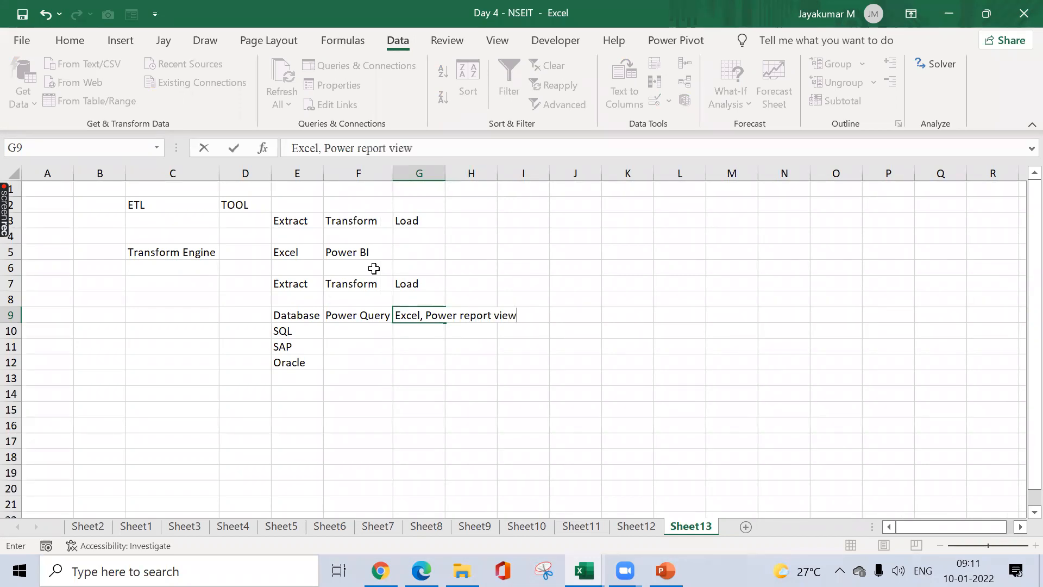
- Correct the text in cell G9 to "Excel, Power BI report view" and autofit column G to it
key("Return")
key("Up")
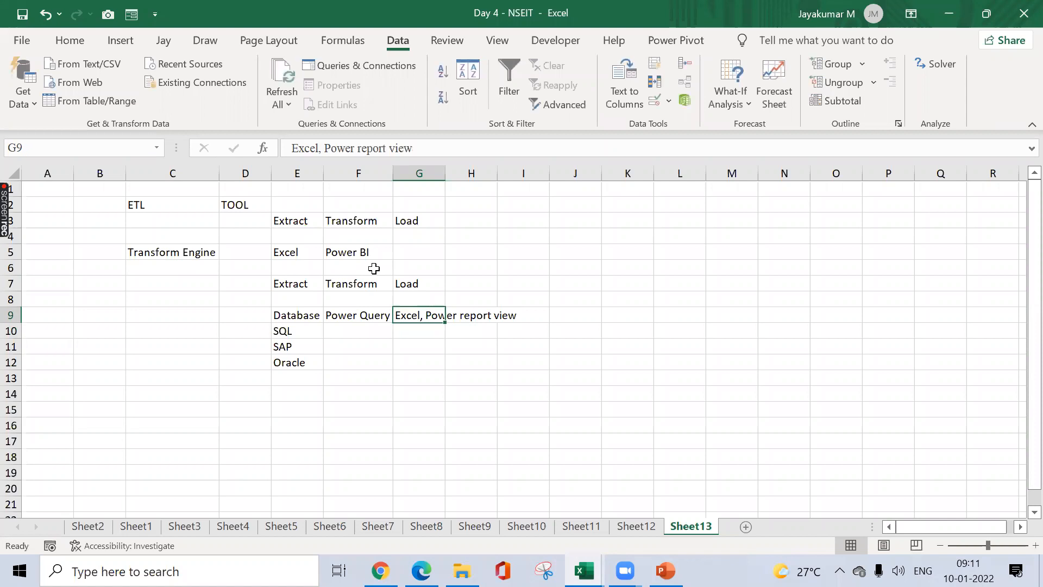
key("F2")
type("BI")
key("Return")
key("Up")
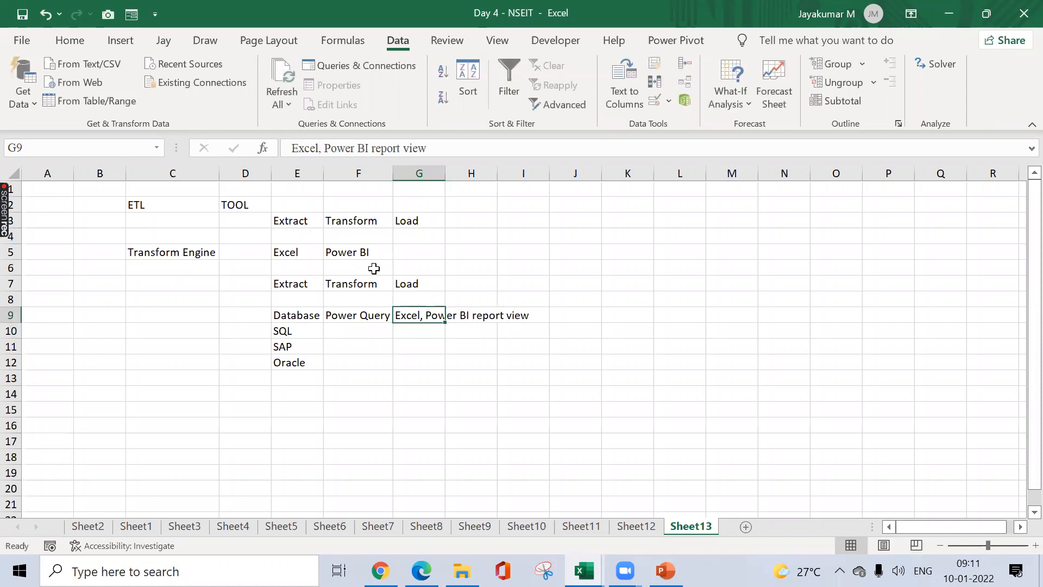
key("alt")
key("o")
key("a")
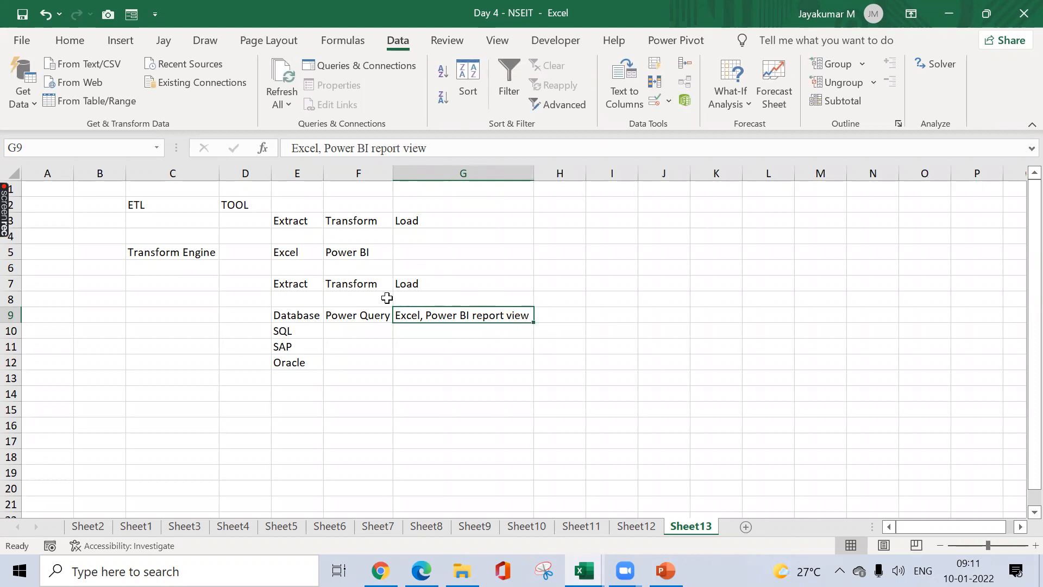
left_click(347, 255)
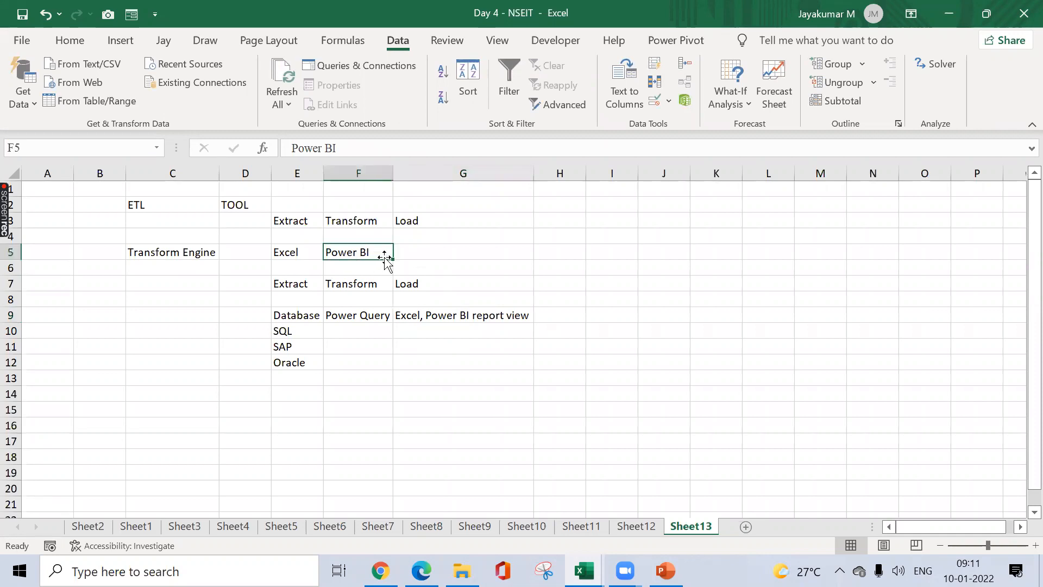
left_click(297, 252)
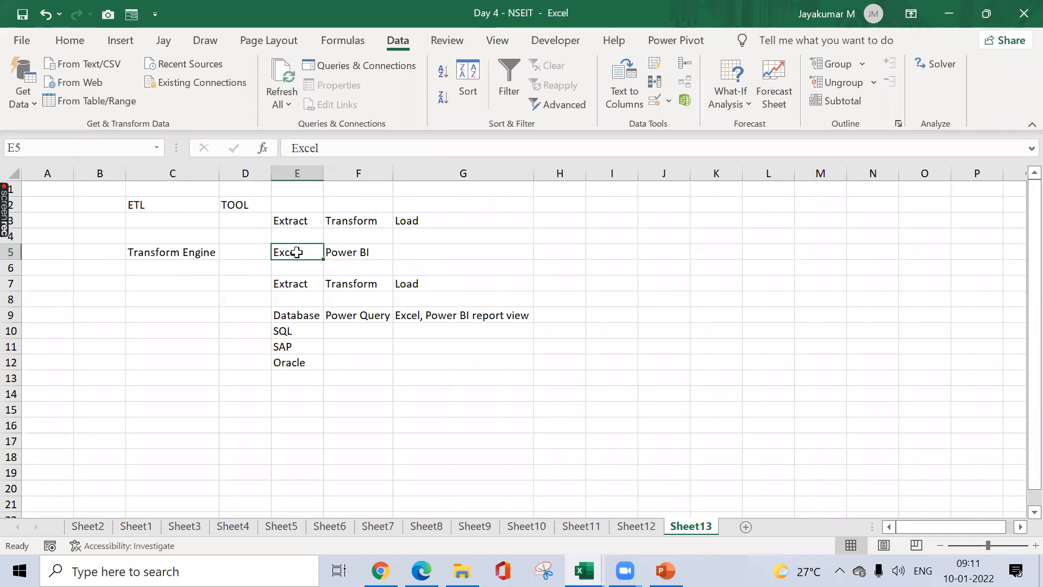
left_click(349, 251)
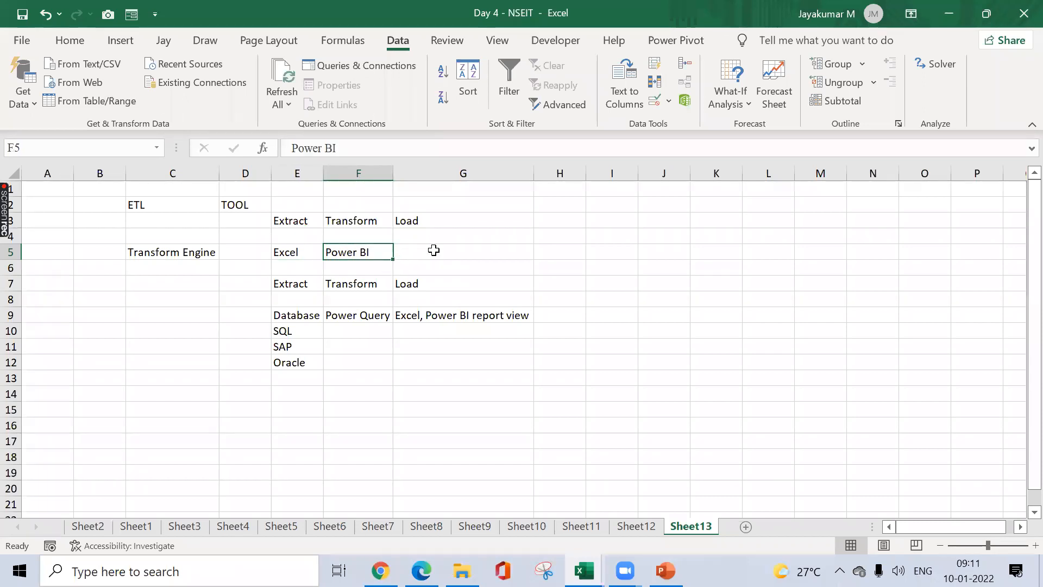
- Enter the label "SSBI" in cell H4
left_click(548, 232)
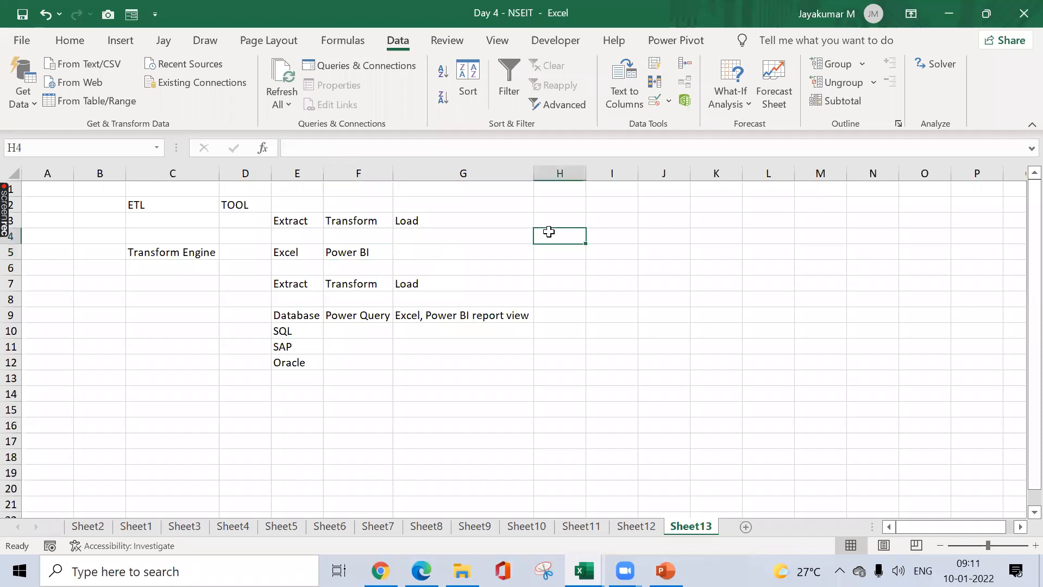
type("SSB")
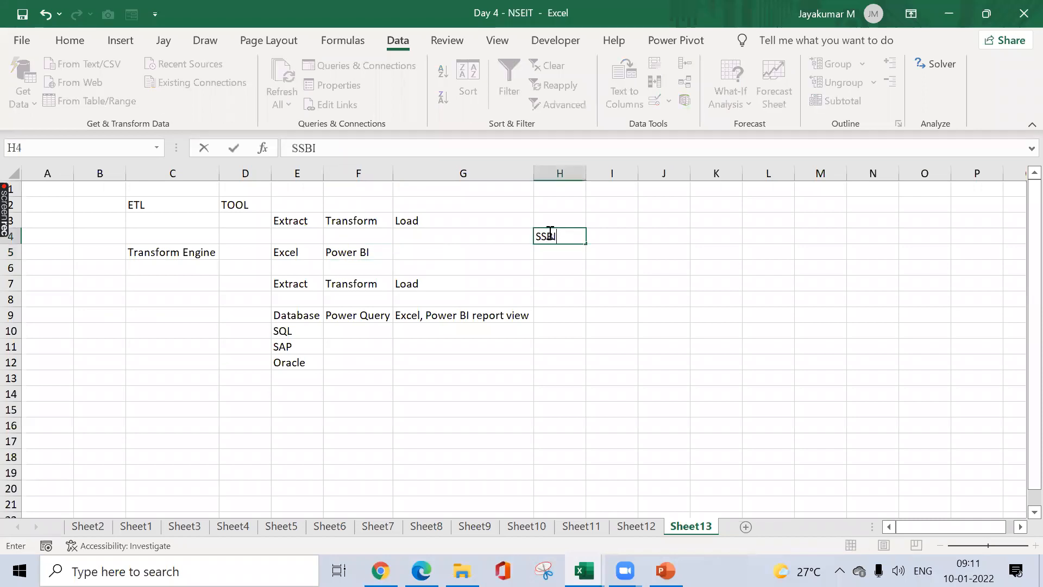
type("I")
key("Return")
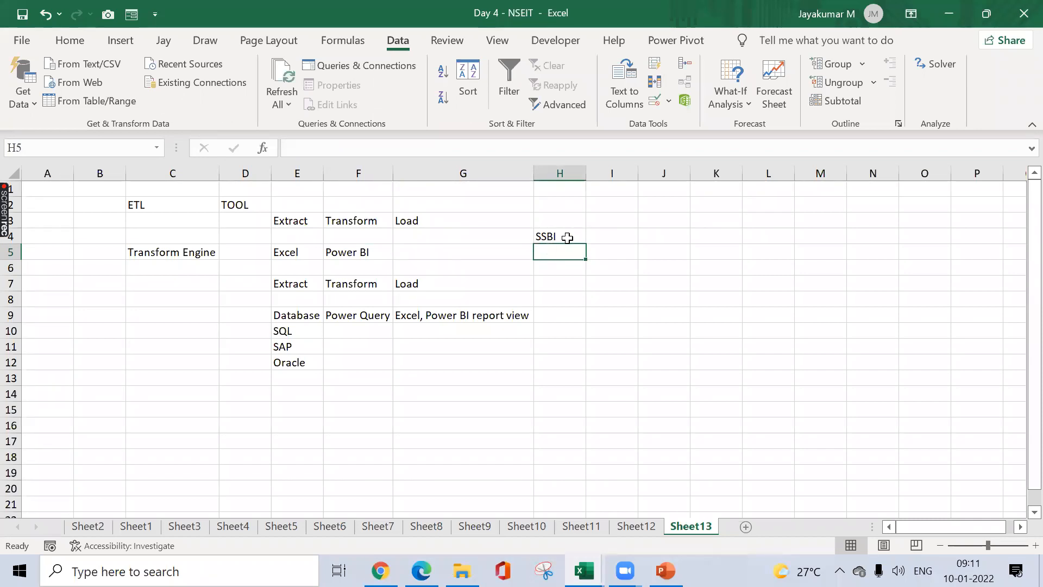
left_click(360, 252)
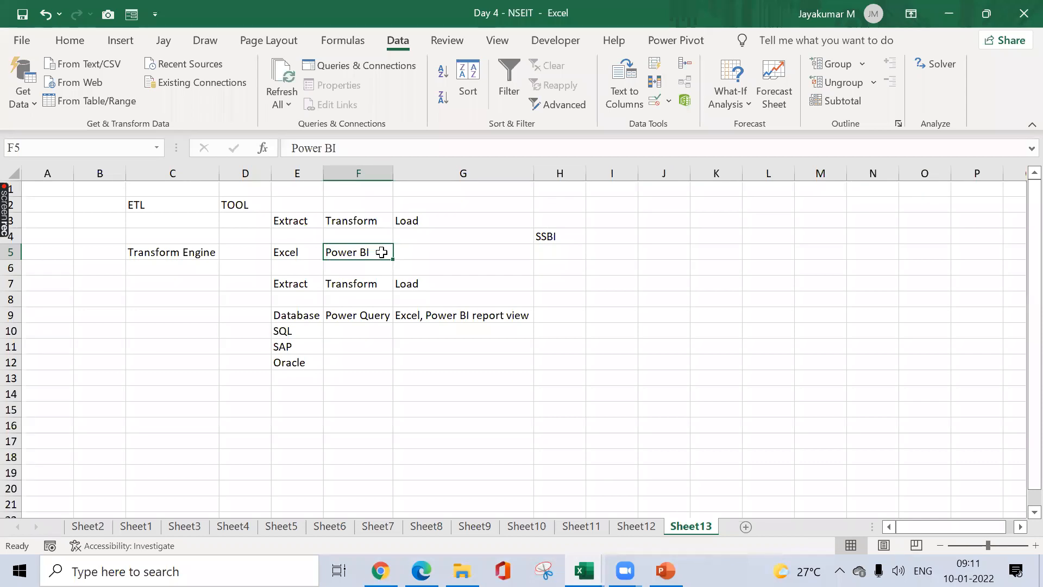
left_click(438, 258)
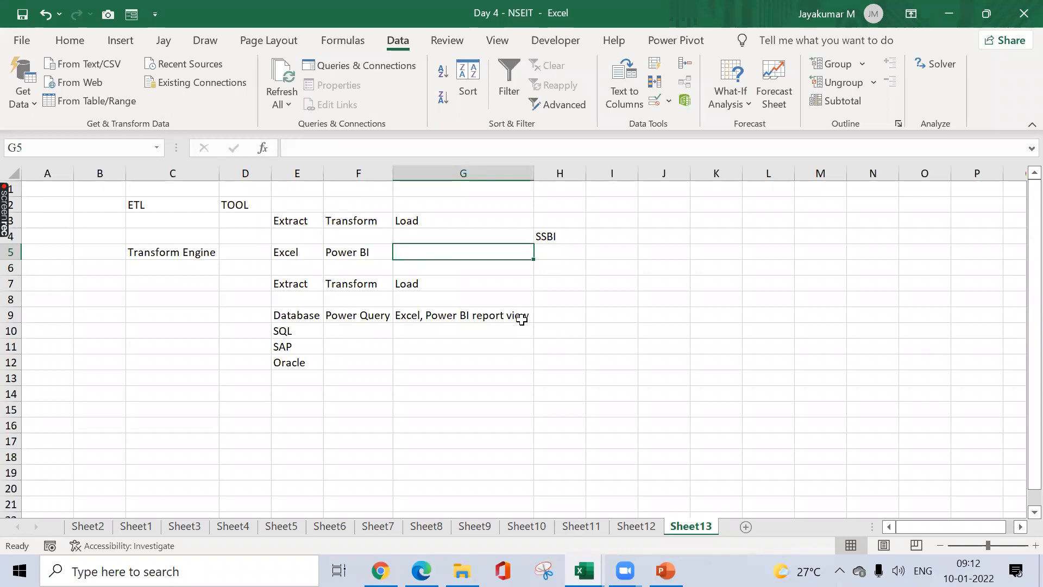
left_click(474, 334)
left_click(407, 381)
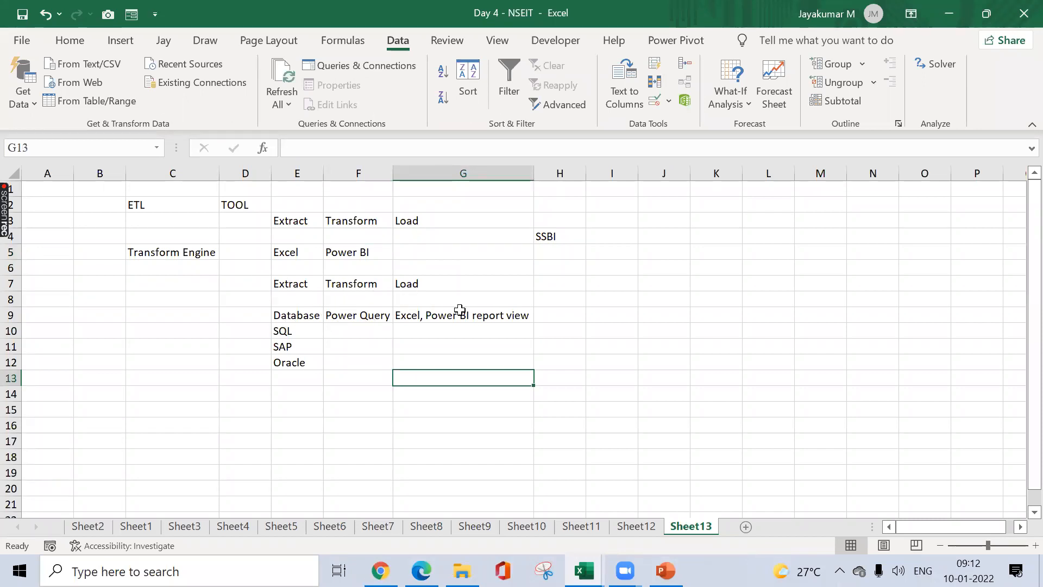
left_click(639, 285)
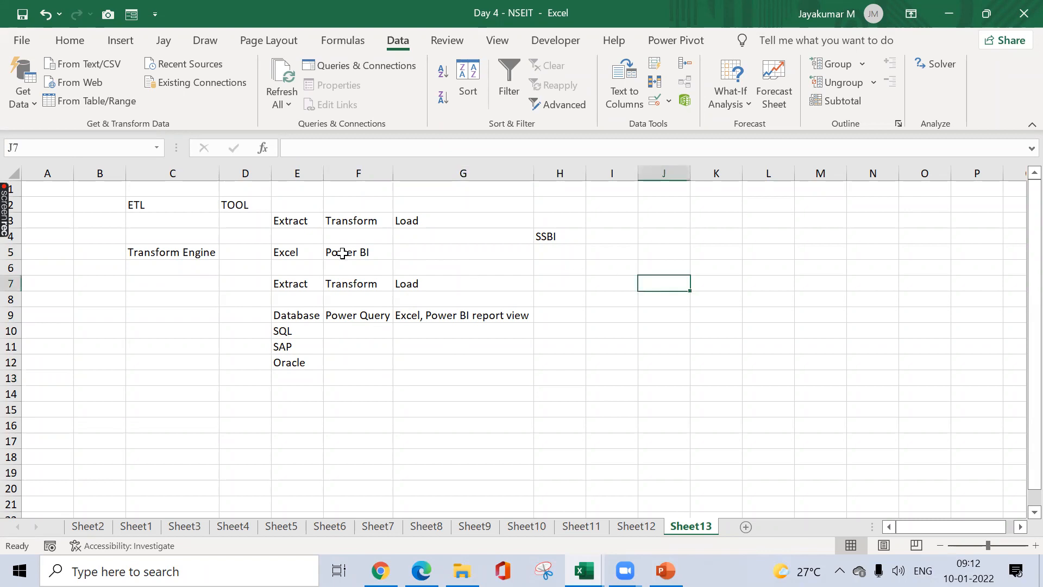
left_click(639, 266)
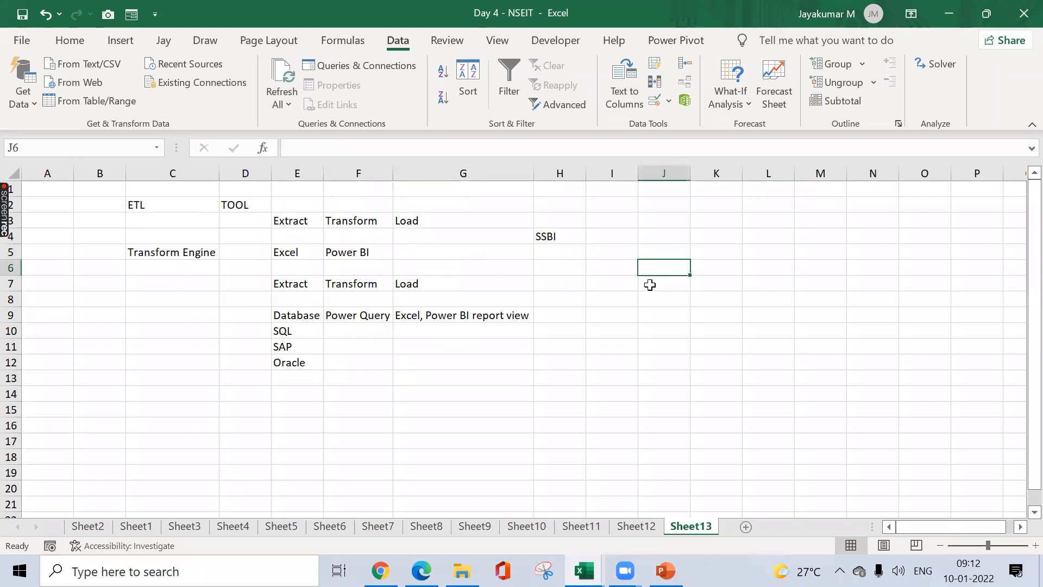
- Enter "Well Home" in cell I6 and "Water extracted" in cell I7
left_click(625, 267)
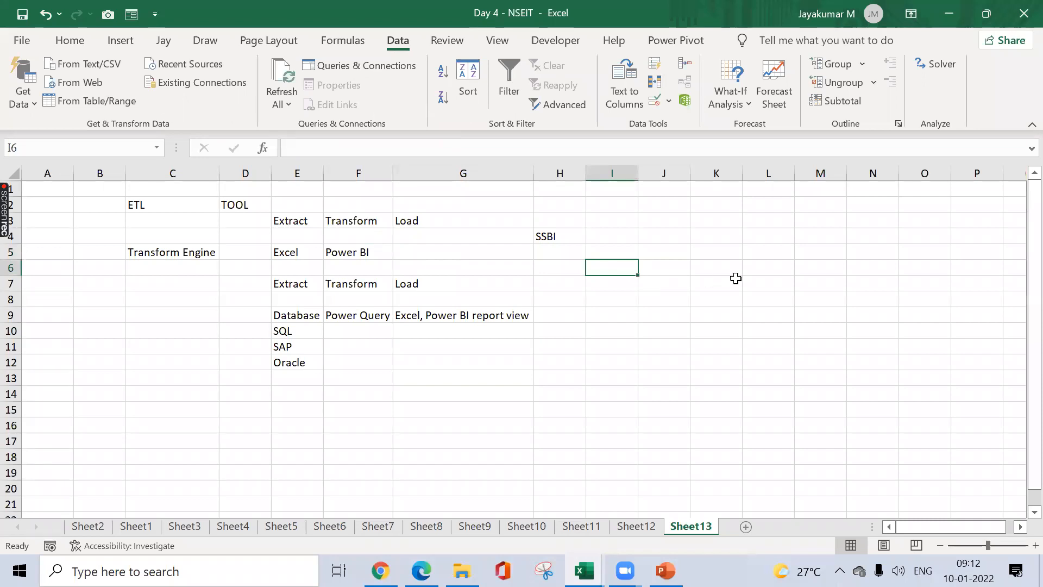
type("Etra")
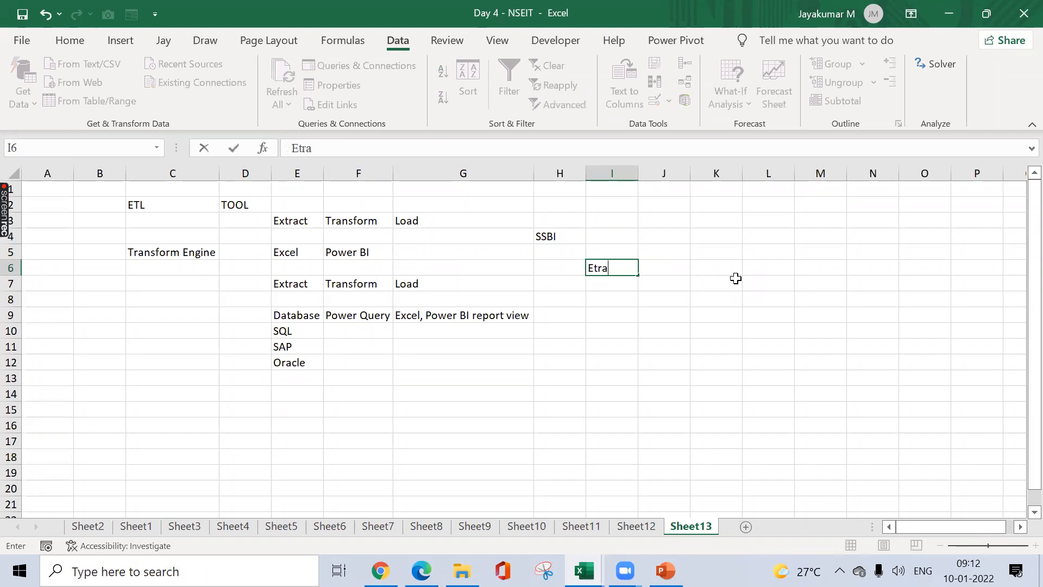
key("BackSpace")
key("BackSpace")
key("BackSpace")
key("BackSpace")
type("Well Home")
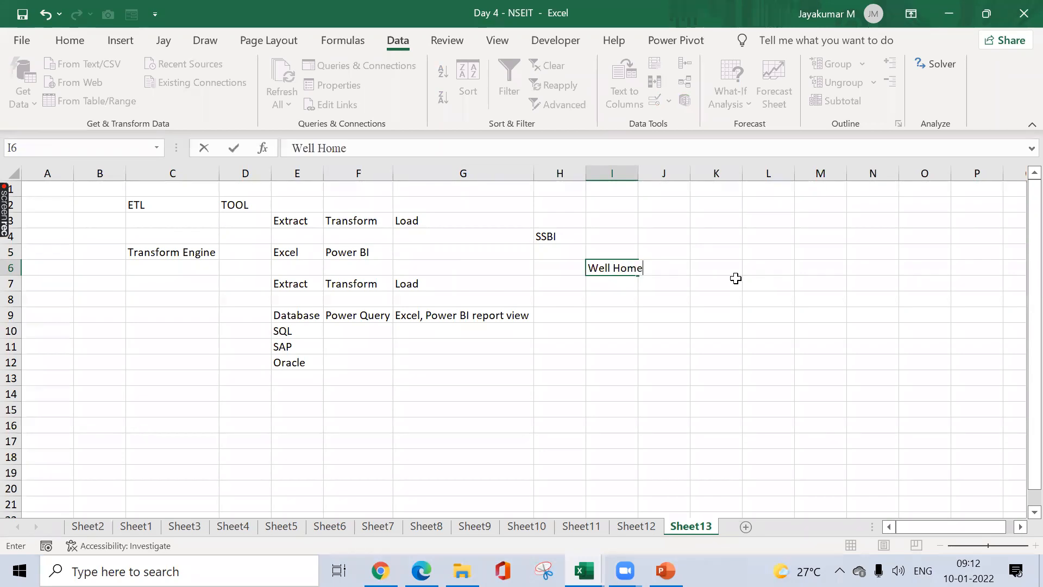
key("Return")
type("W")
type("extracted")
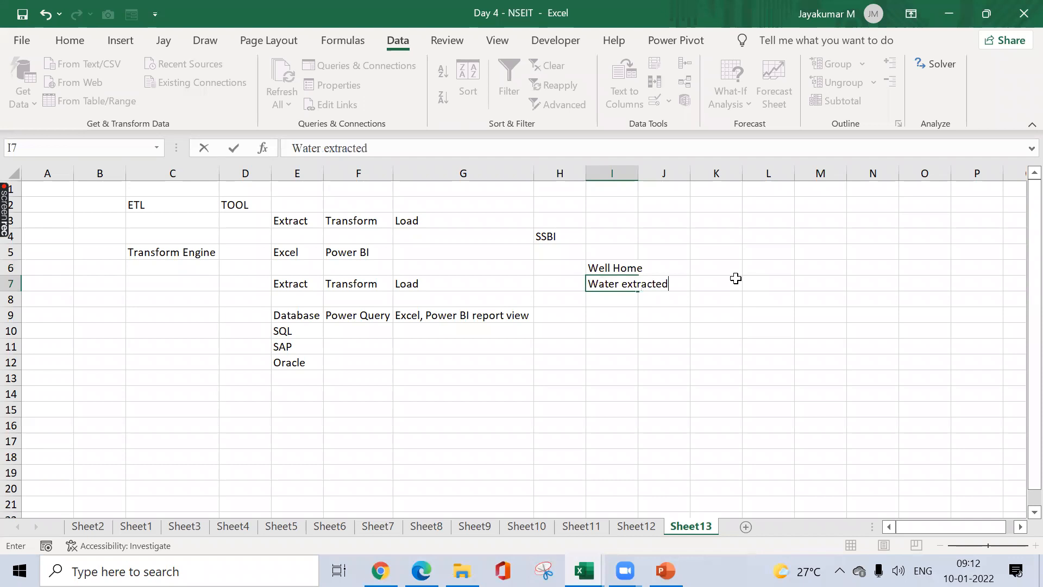
key("Return")
- Autofit the width of column I to the two water example entries
key("Up")
key("shift+Up")
key("alt")
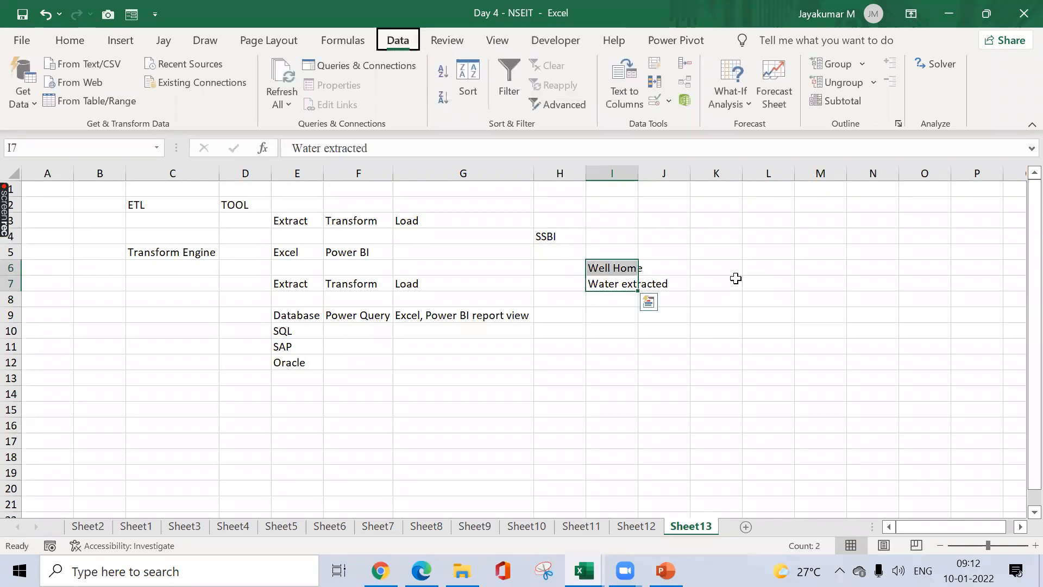
key("h")
key("o")
key("i")
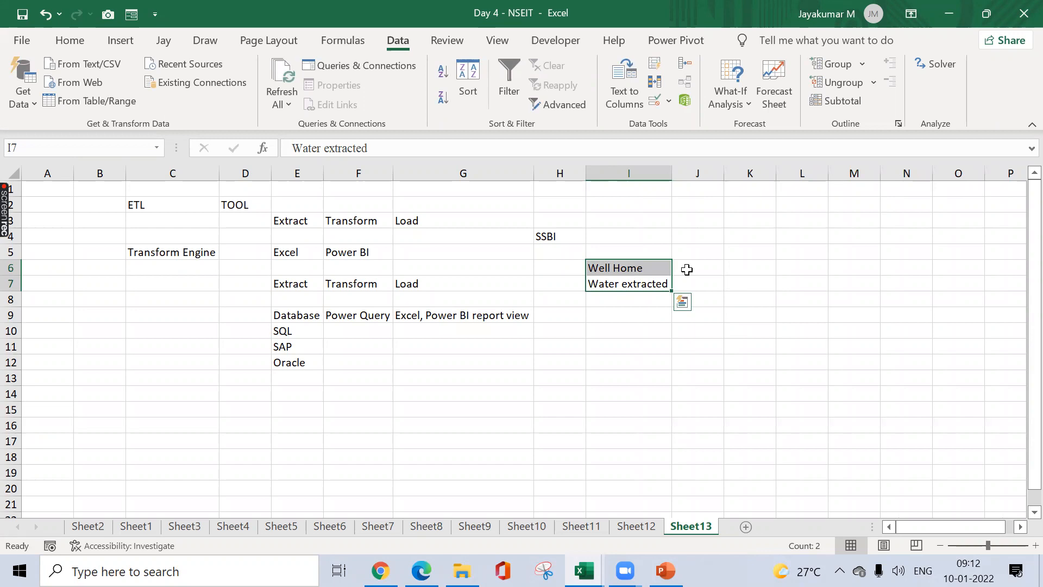
- Enter "RO Purifer" in cell J6 and copy it into cell J7
left_click(689, 268)
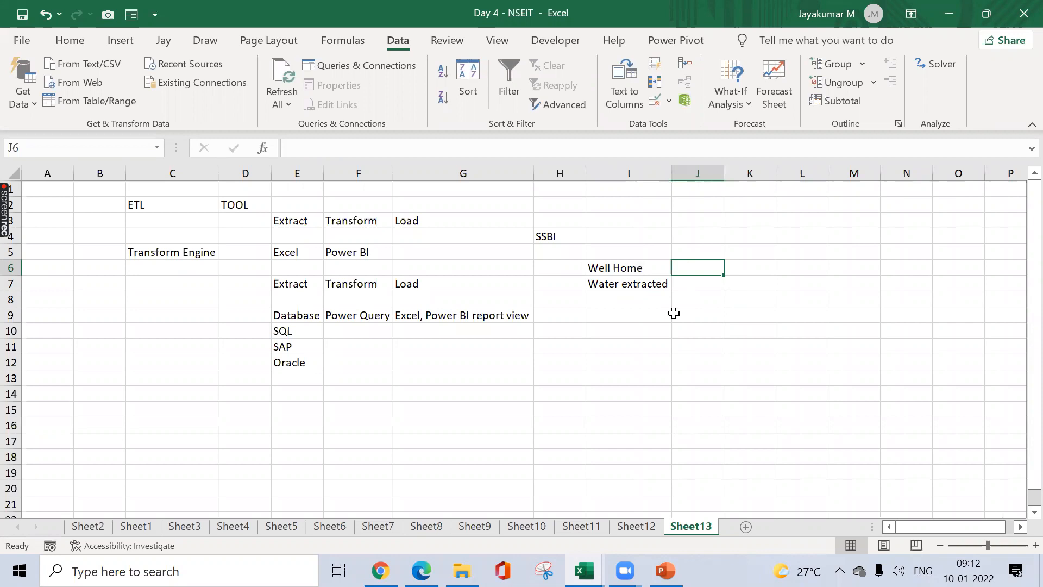
type("P")
key("BackSpace")
type("RO Purifer")
key("Return")
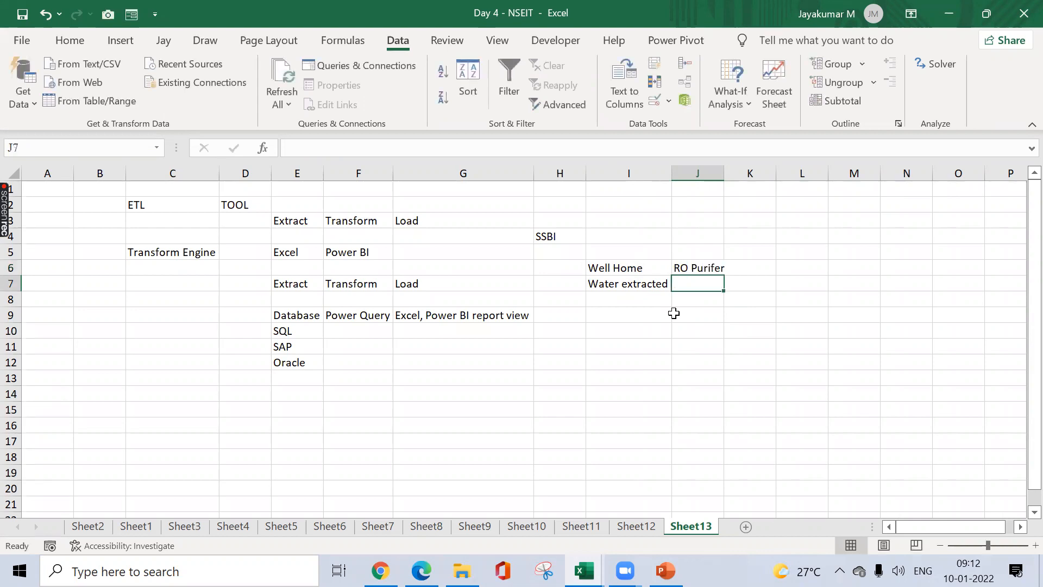
key("Up")
key("ctrl+c")
key("Down")
key("Return")
- Autofit the width of column J to the entries in J6:J7
key("Up")
key("Down")
key("Up")
key("shift+Down")
key("alt+o")
key("c")
key("a")
- Enter "Load" in cell K6 and "Water can, bootle" in cell K7
key("Right")
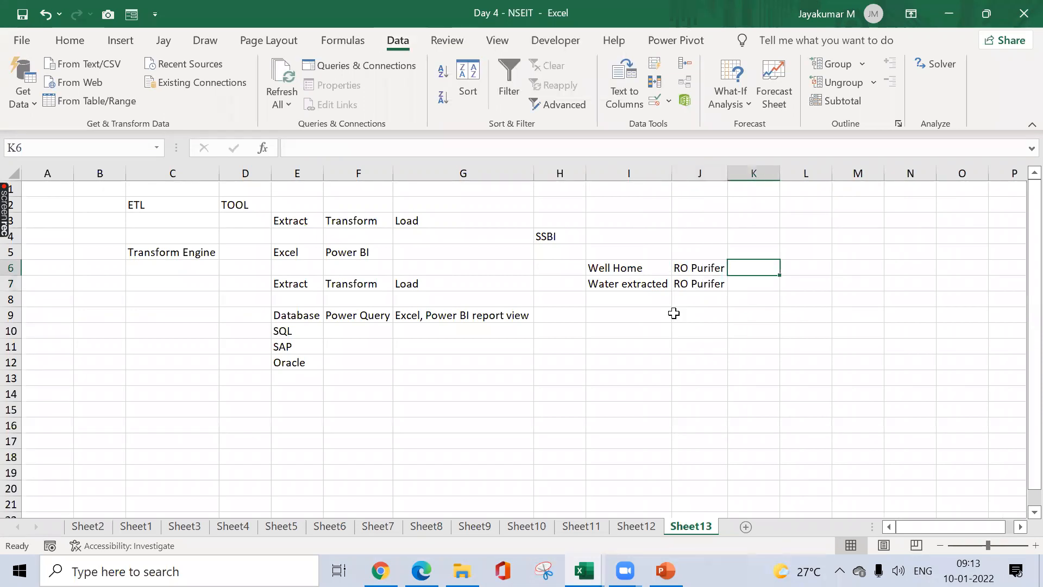
type("Load")
key("Return")
type("Water can, bootel")
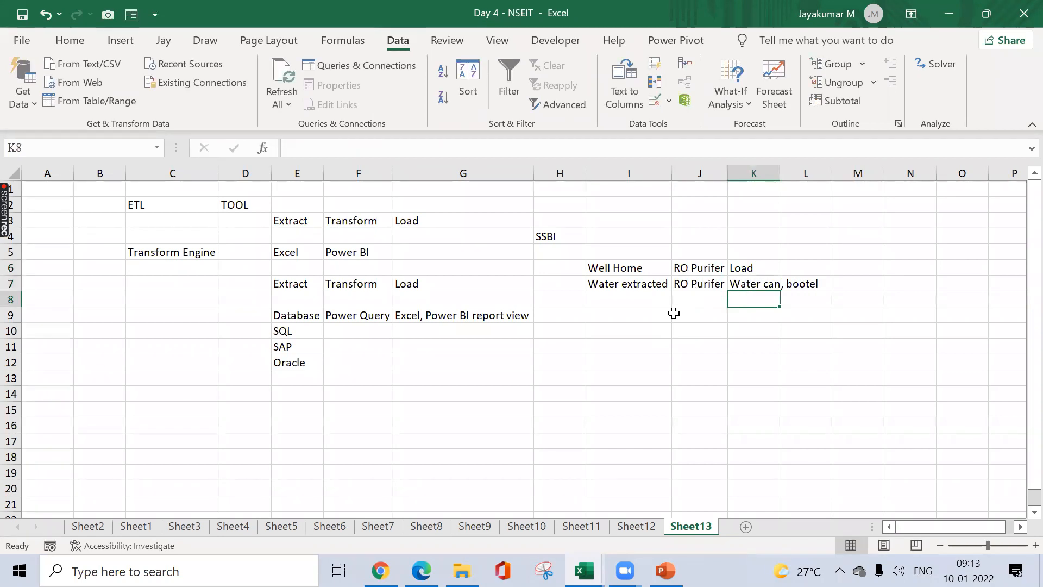
key("BackSpace")
key("BackSpace")
type("le")
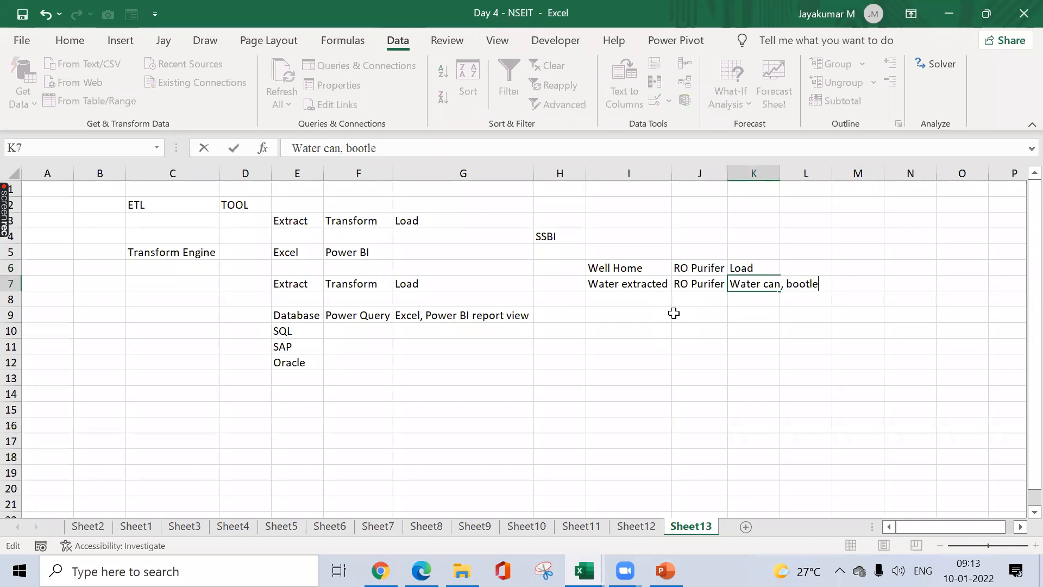
key("Return")
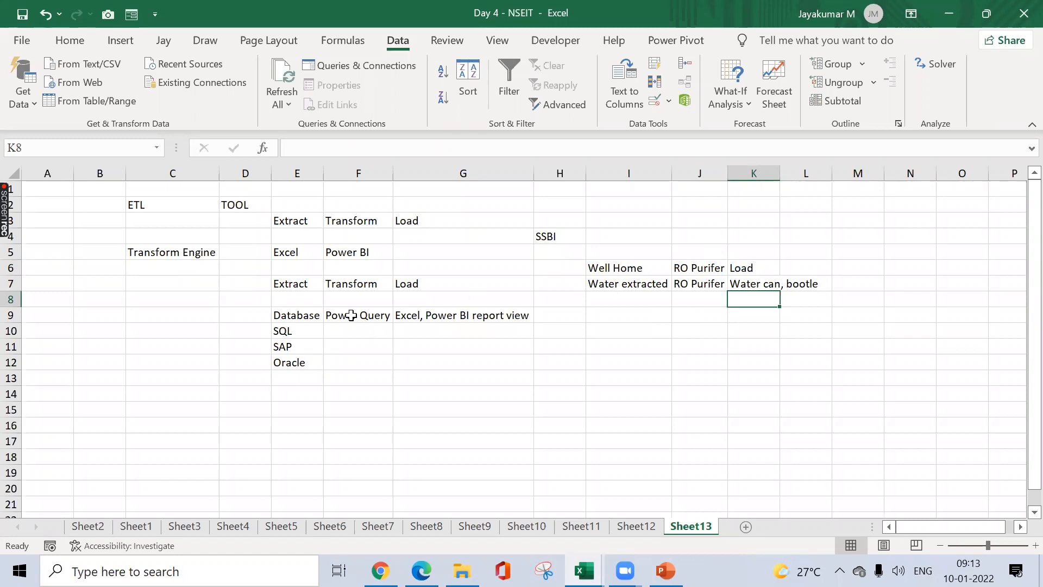
- Fill row 14 with 25 in E14, 10 in F14 and "excel" in G14
left_click(298, 398)
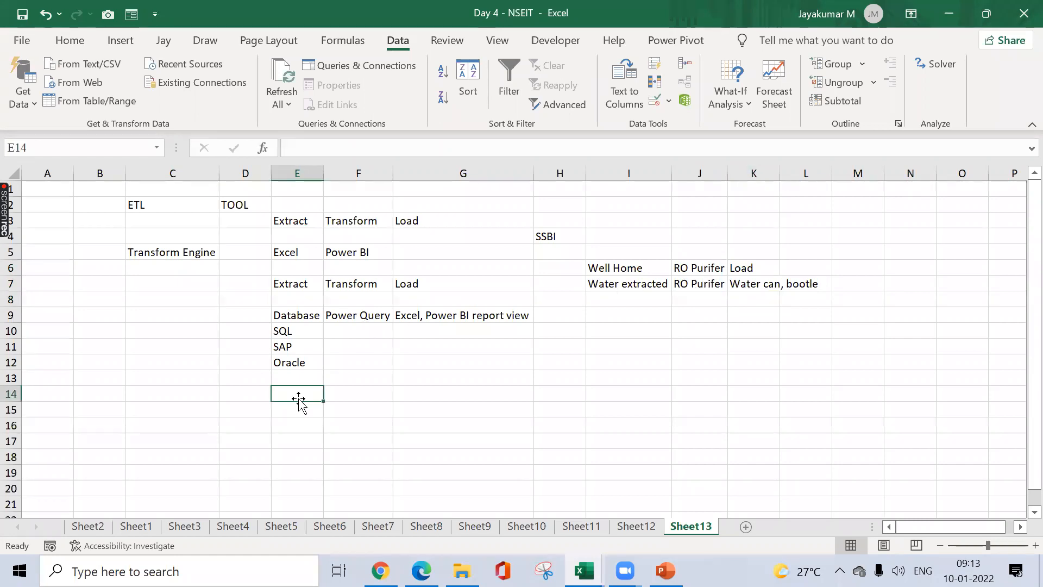
type("25")
key("Return")
left_click(298, 398)
key("Tab")
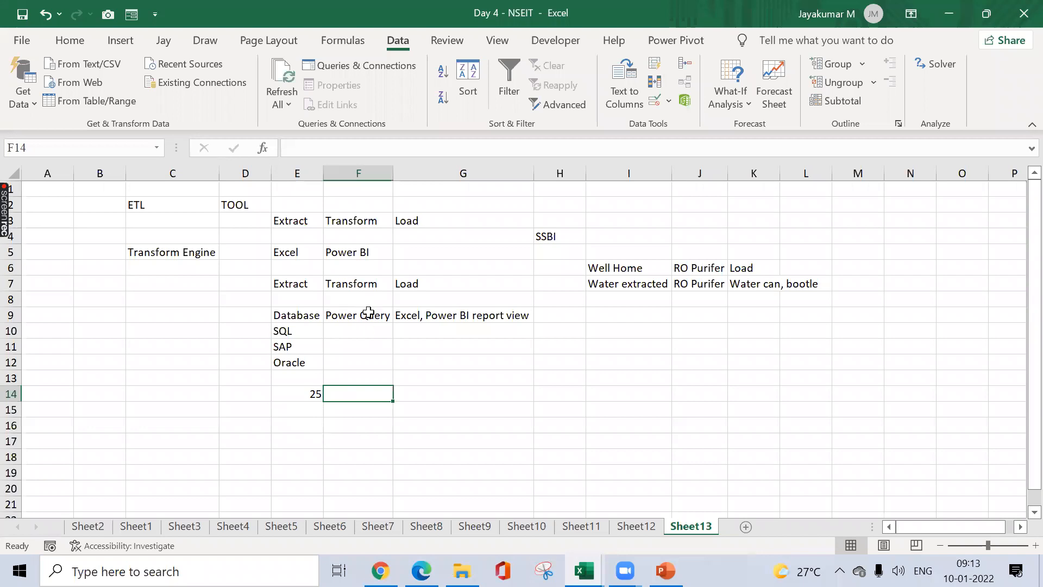
type("10")
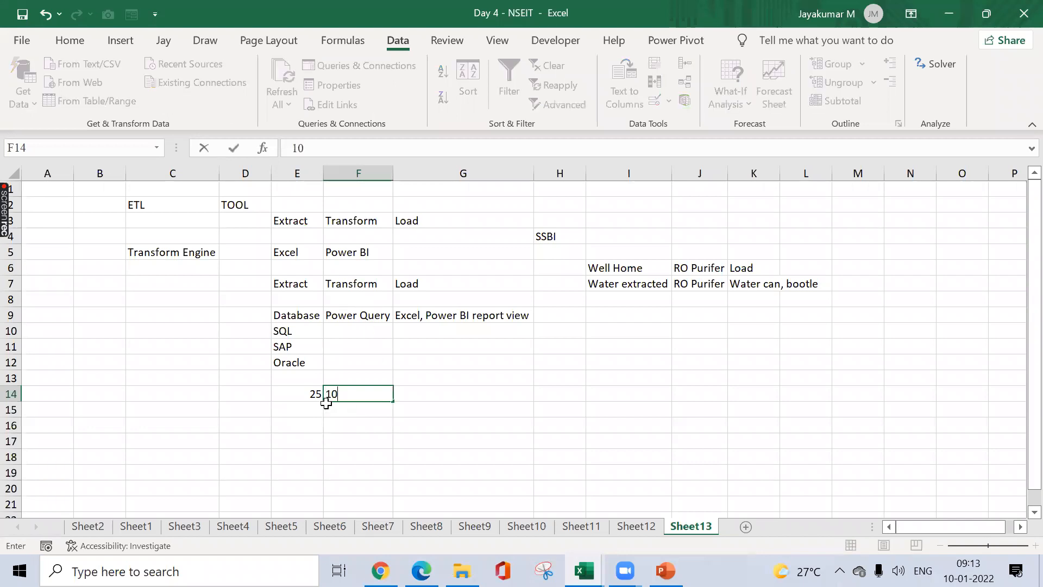
key("Return")
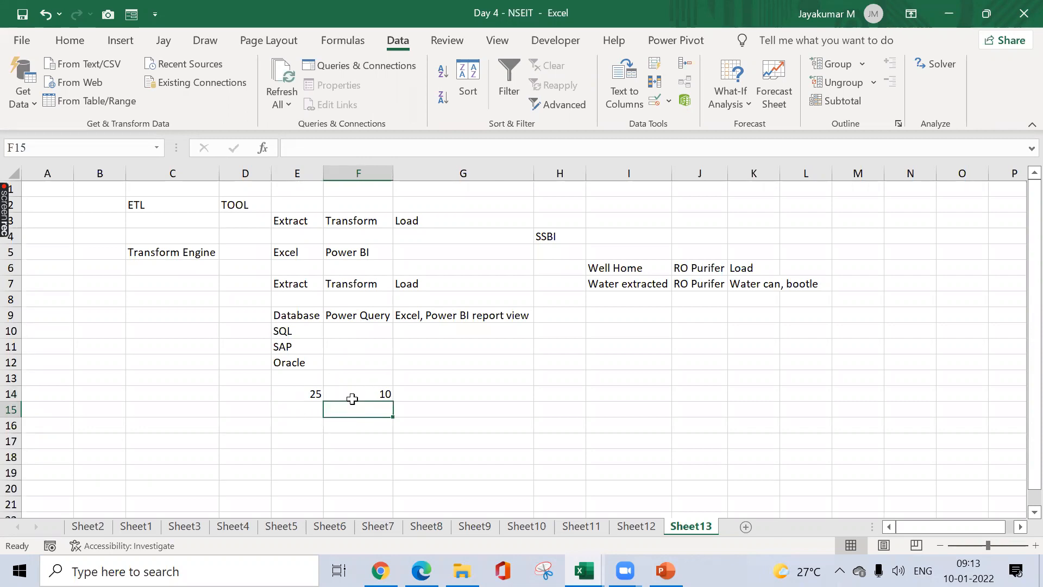
left_click(430, 391)
type("excel")
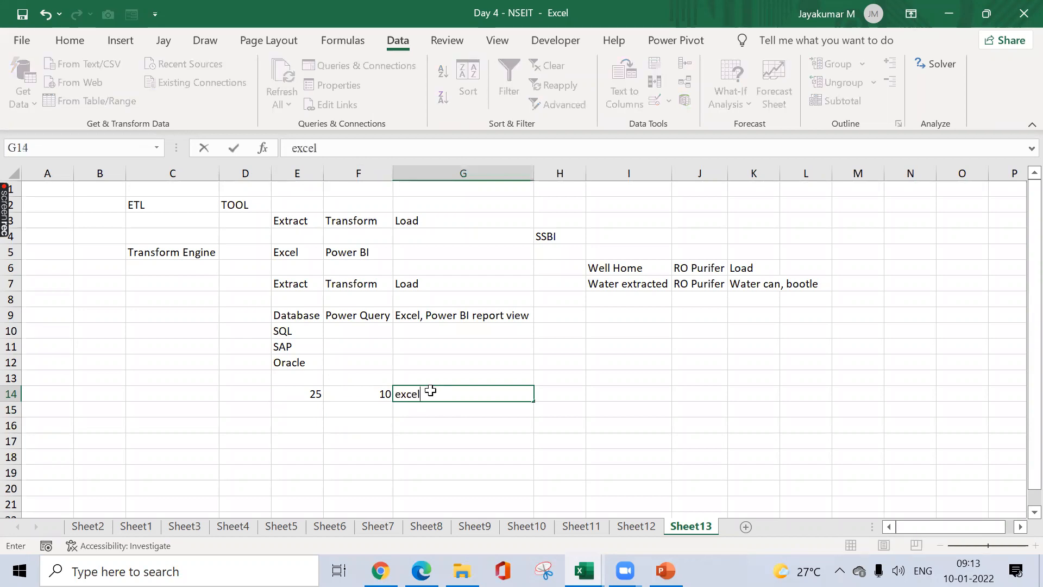
key("Return")
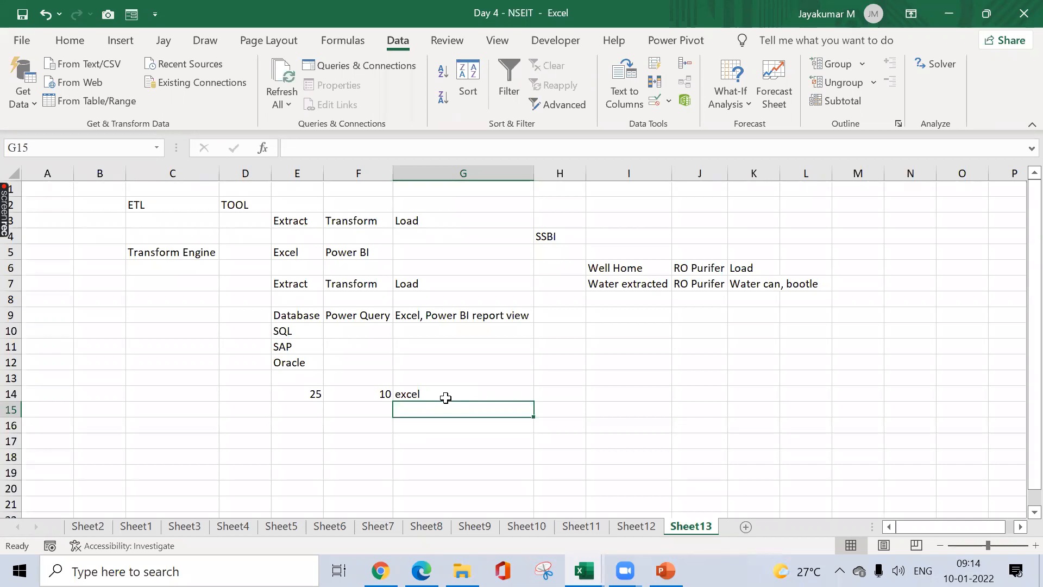
- In the Book1 workbook, enter the headers "SL.No", "Emp ID" and "Basic Salary" in A1:C1 of Sheet1
left_click(438, 320)
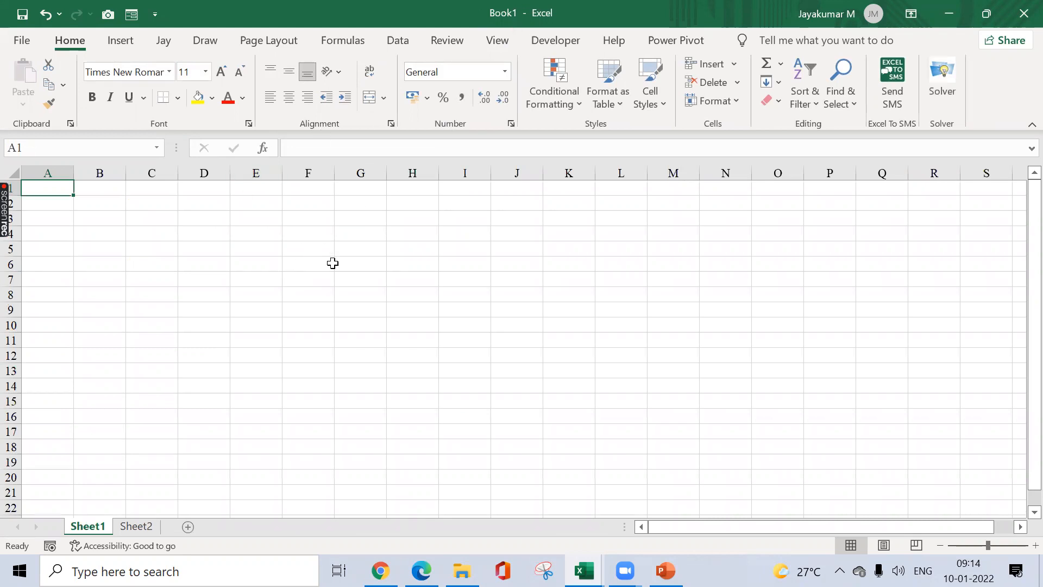
type("SL.No")
key("Return")
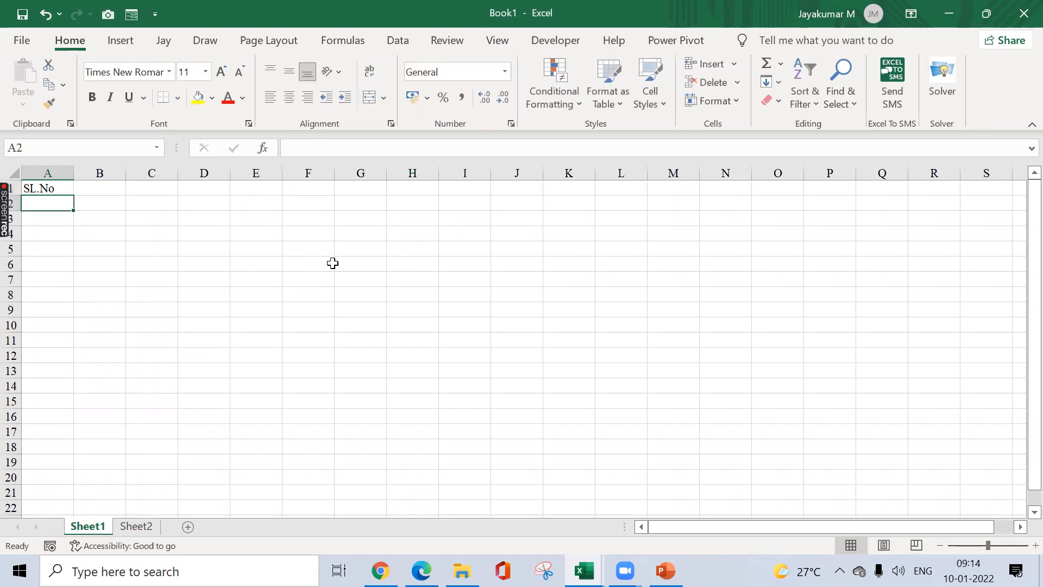
key("Up")
key("Right")
type("Emp ID")
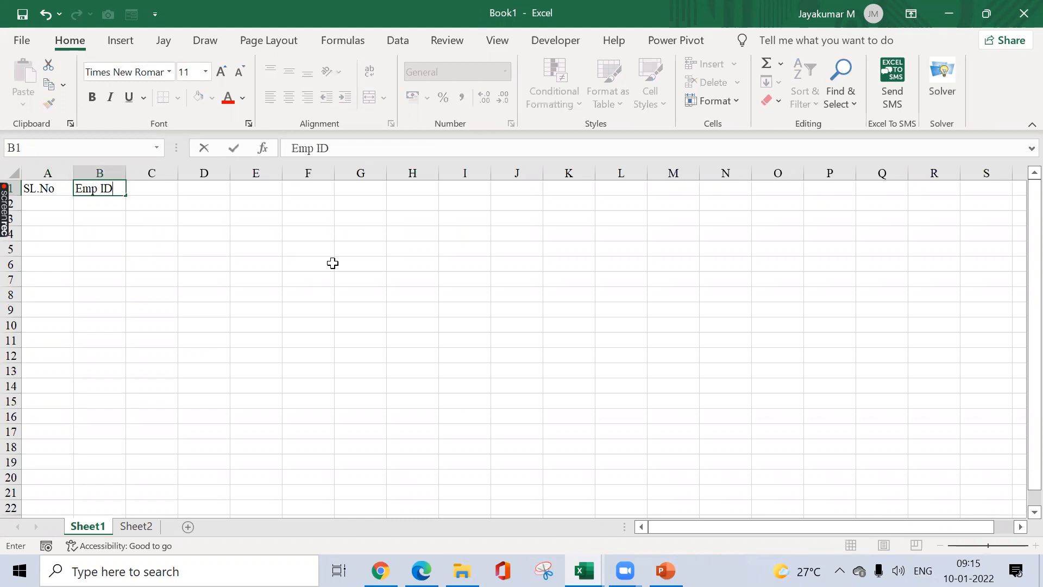
key("ctrl+Return")
key("Right")
type("Basic")
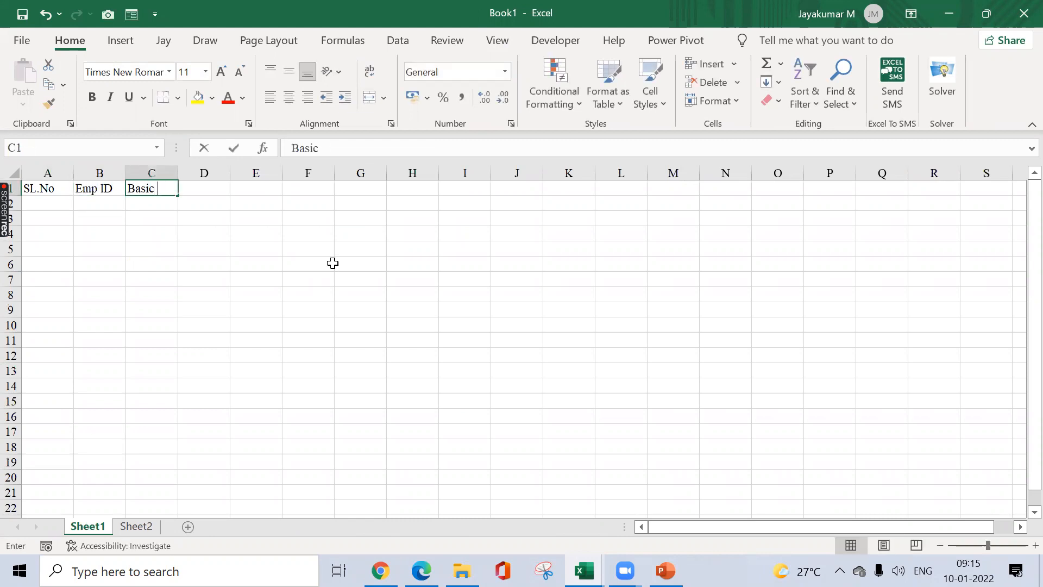
type(" Salary")
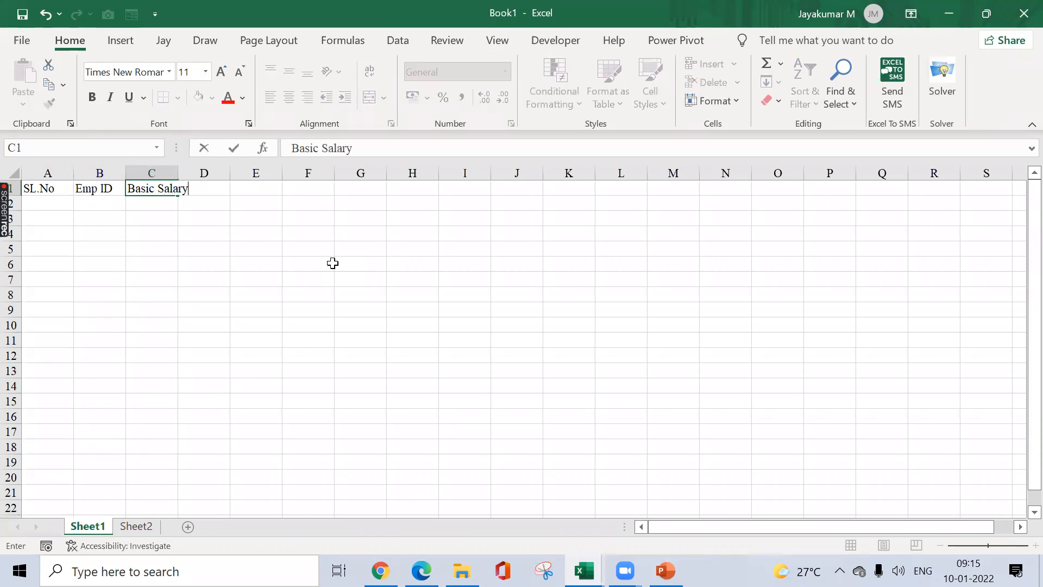
key("ctrl+Return")
- Insert two columns before Basic Salary and enter the headers "Desi" in C1 and "Exp" in D1
key("ctrl+space")
key("ctrl+shift+plus")
key("ctrl+shift+plus")
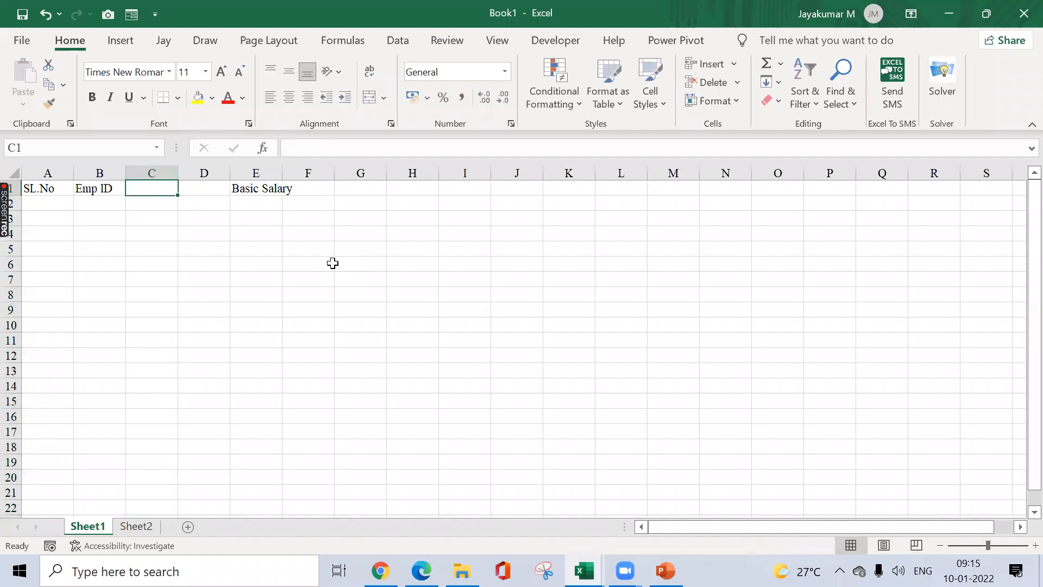
type("Desg")
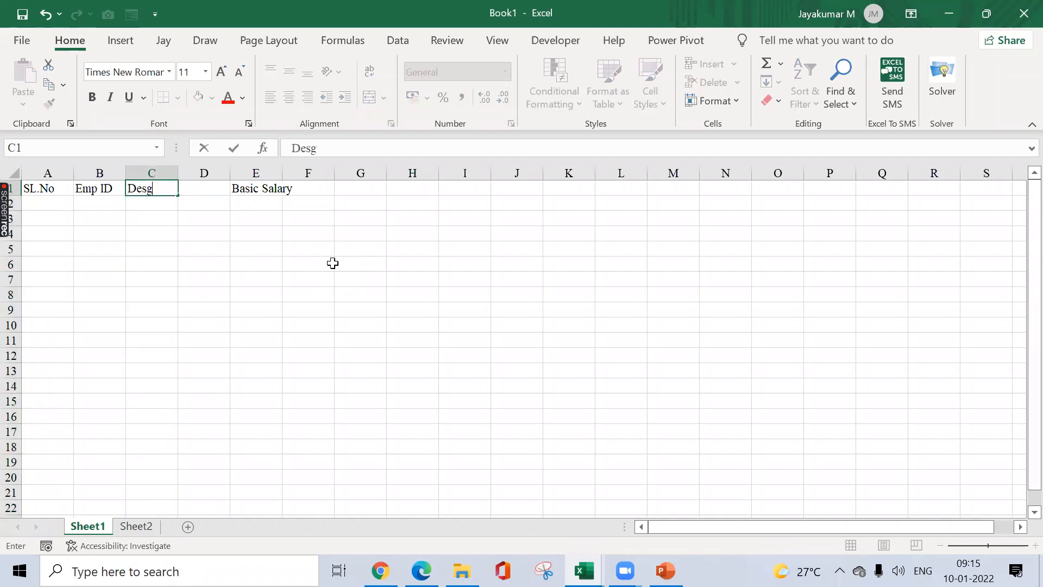
key("BackSpace")
type("i")
key("Tab")
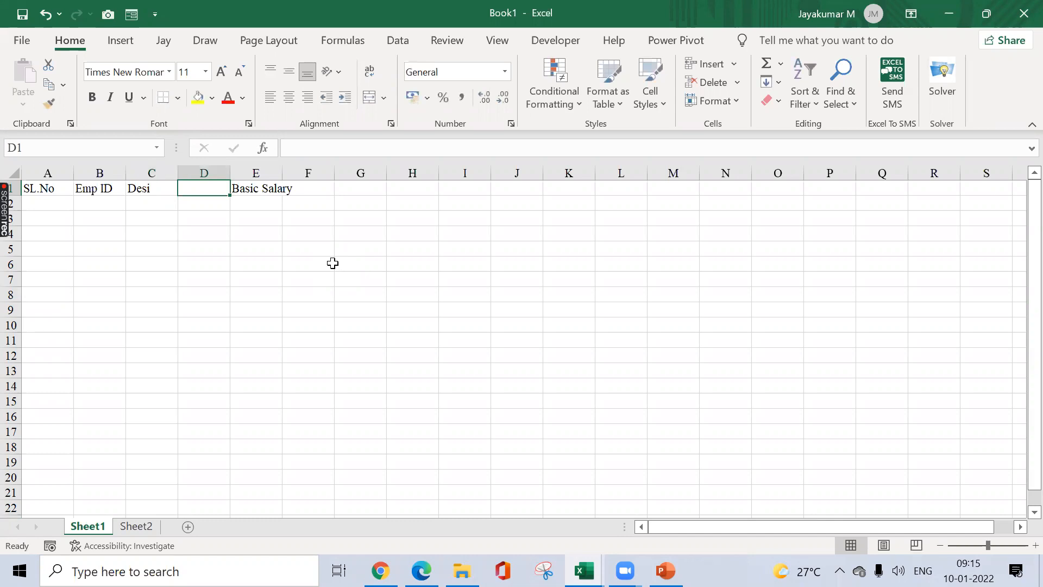
type("Exp")
key("Return")
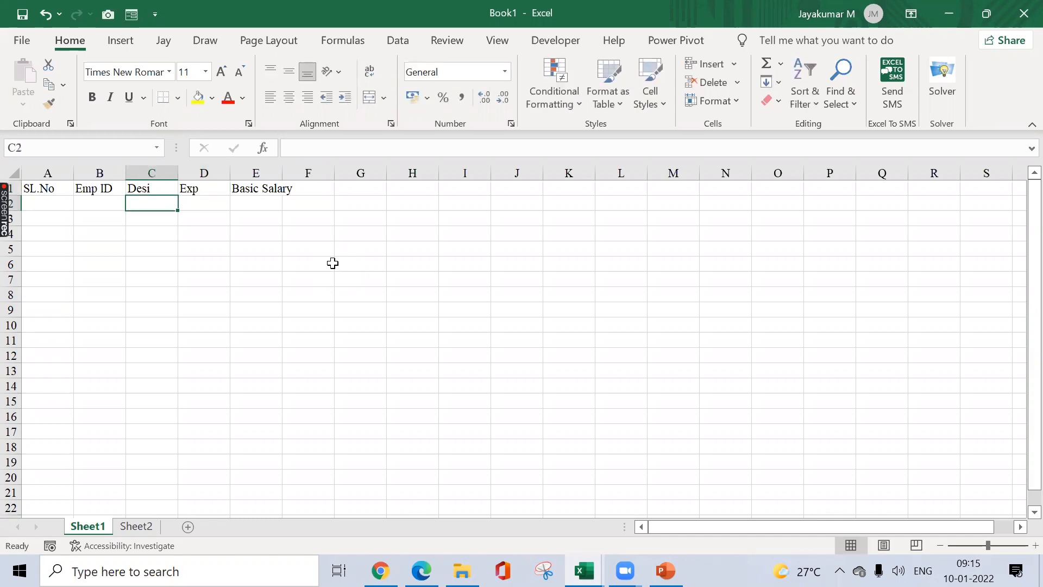
- Insert one more column before Basic Salary and enter the header "Location" in E1
key("Right")
key("Right")
key("Up")
key("ctrl+space")
key("ctrl+plus")
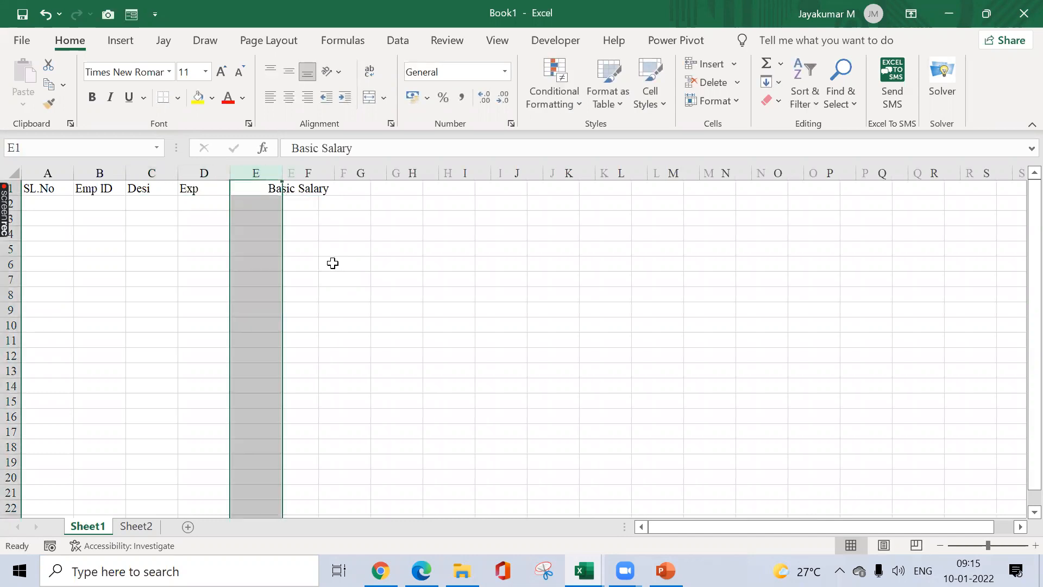
type("Location")
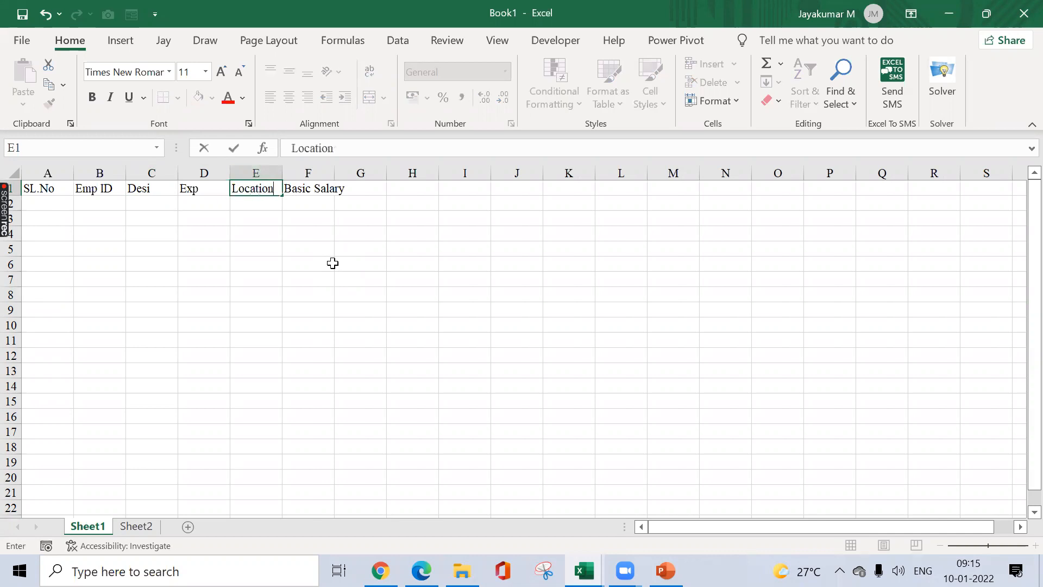
key("ctrl+Return")
- Autofit column F to the Basic Salary header
key("Right")
key("alt+o")
key("c")
key("a")
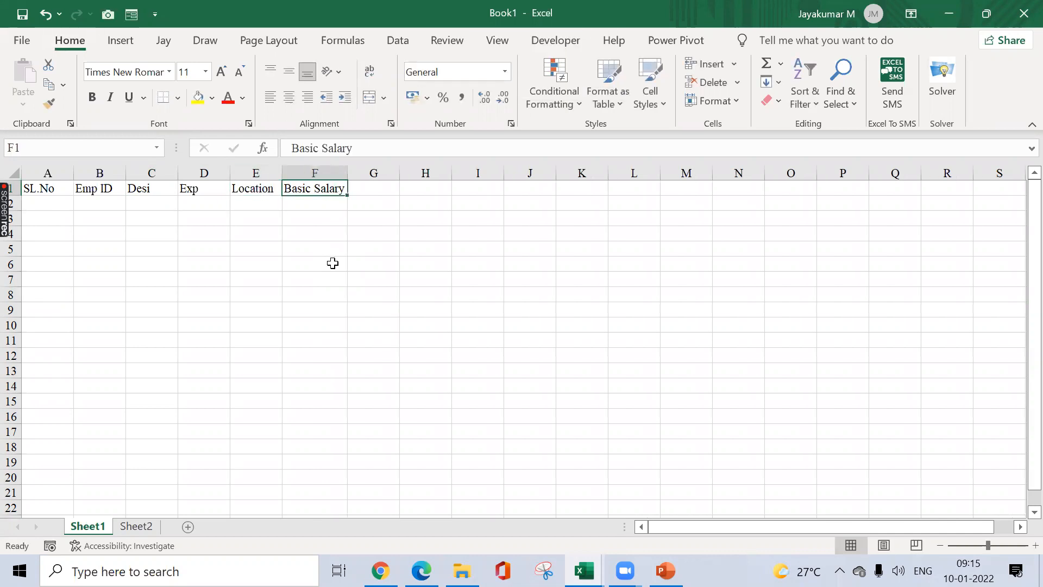
- Number the SL.No column from 1 to 56 in A2:A57 with a fill series based on 1 and 2
key("ctrl+Home")
key("Down")
type("1")
key("Return")
type("2")
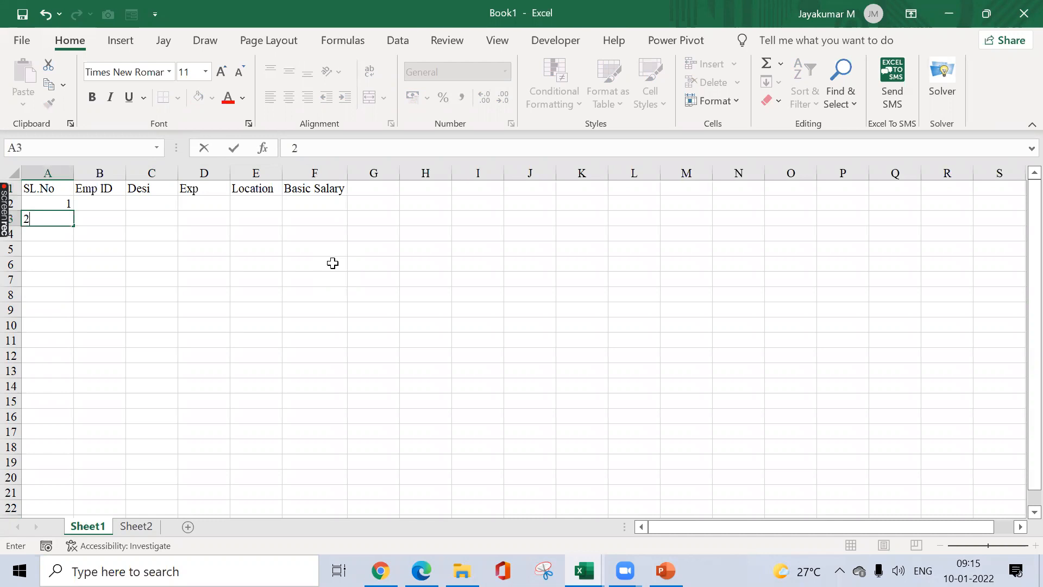
key("Up")
key("shift+Down")
key("shift+Down")
key("shift+Down")
key("shift+Down")
key("shift+Down")
key("shift+Down")
key("shift+Down")
key("shift+Down")
key("shift+Down")
key("shift+Down")
key("shift+Down")
key("shift+Down")
key("shift+Down")
key("shift+Down")
key("shift+Down")
key("shift+Down")
key("shift+Down")
key("shift+Down")
key("shift+Down")
key("shift+Down")
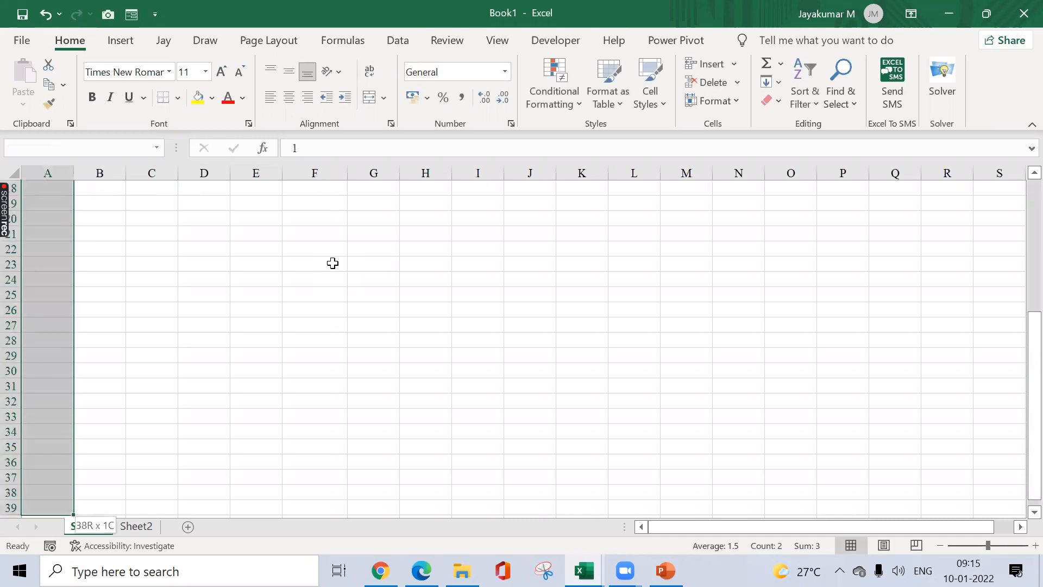
key("shift+Down")
key("shift+Down")
key("shift+Down")
key("shift+Down")
key("shift+Down")
key("shift+Down")
key("shift+Down")
key("shift+Down")
key("shift+Down")
key("shift+Down")
key("shift+Down")
key("shift+Down")
key("shift+Down")
key("shift+Down")
key("shift+Down")
key("shift+Down")
key("shift+Down")
key("shift+Down")
key("alt+e")
key("i")
key("s")
key("Return")
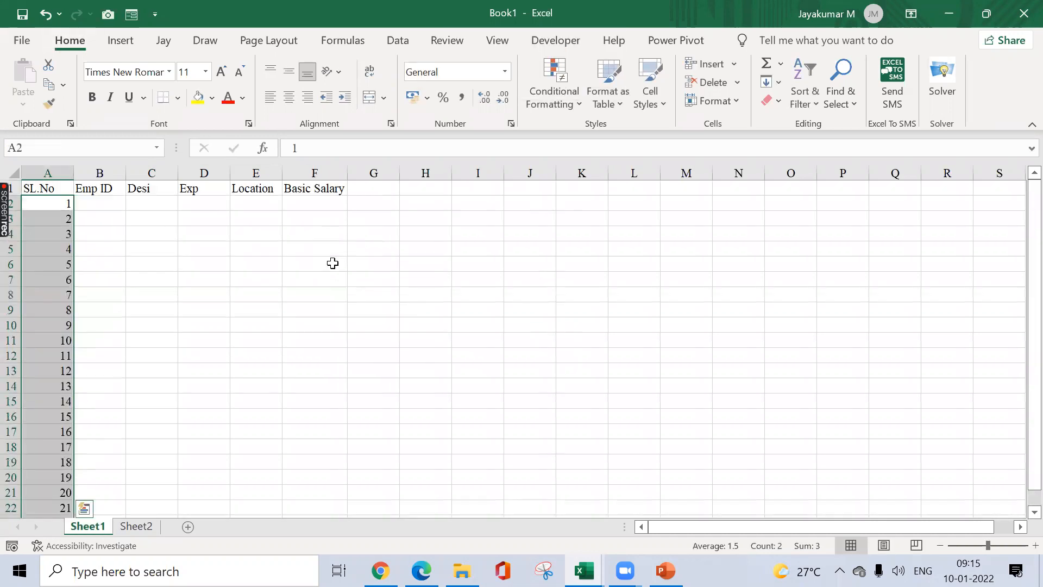
- Enter the first employee ID in B2 and the formula =B2+1 in B3
key("ctrl+Down")
key("ctrl+Home")
key("Down")
key("Right")
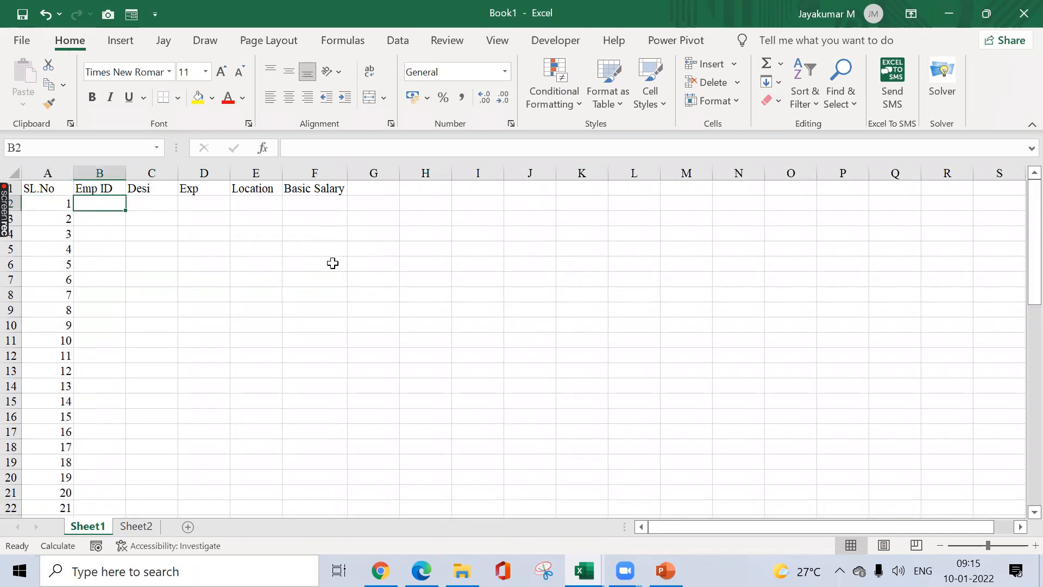
type("2232934")
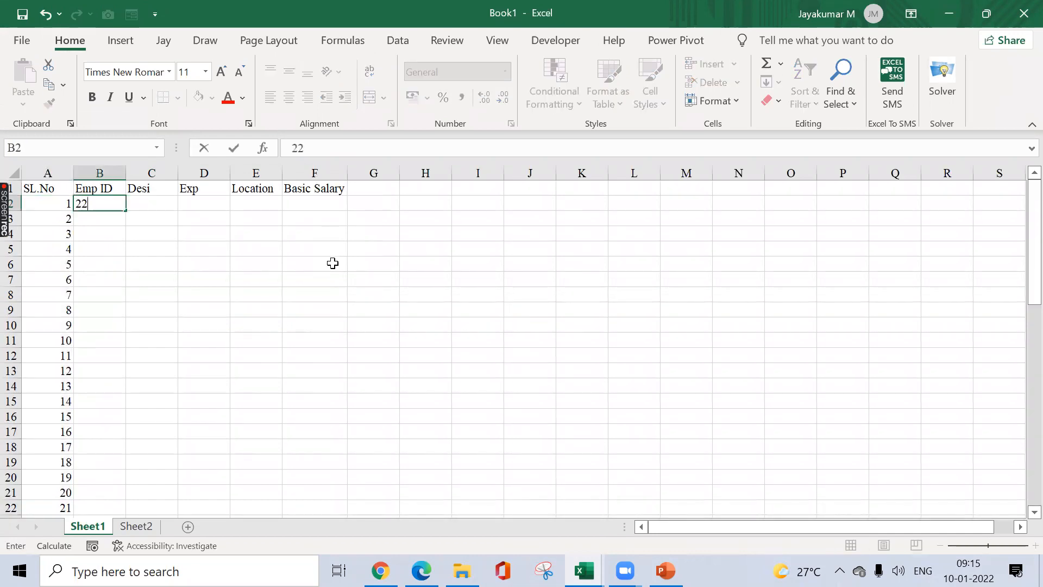
key("Return")
type("=")
key("Up")
type("+1")
key("ctrl+Return")
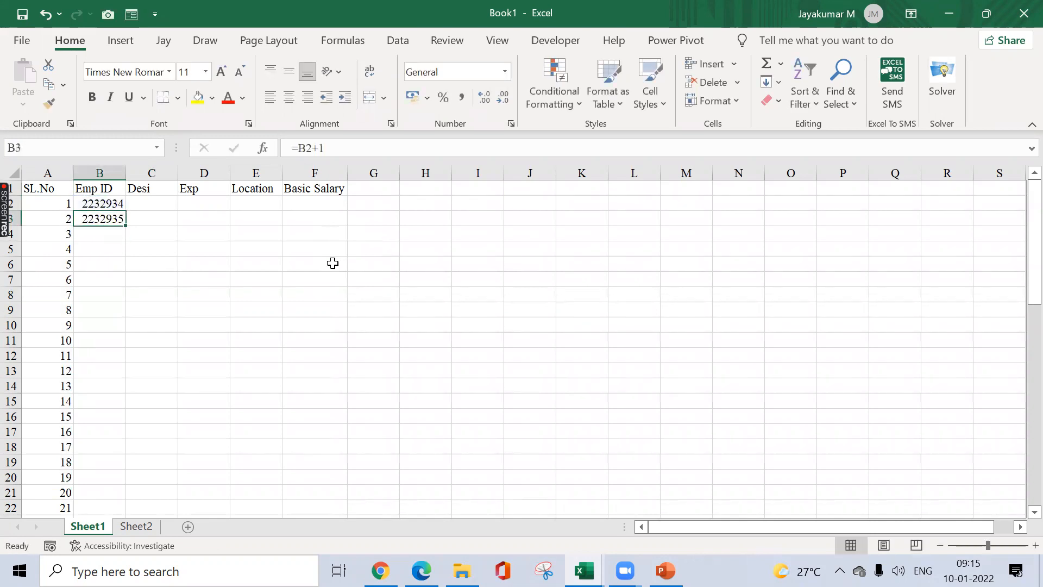
- Try to paste the B3 formula down the Emp ID column to row 57, and clear the pasted cells
key("ctrl+c")
key("Left")
key("ctrl+Down")
key("Right")
key("ctrl+shift+Up")
key("Return")
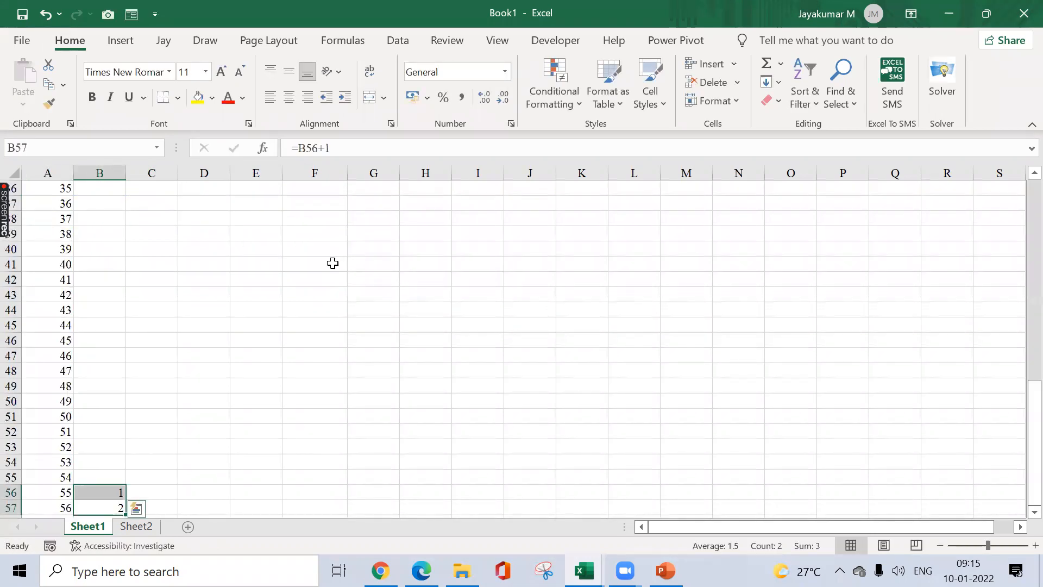
key("Delete")
- Fill the employee ID formula in B3 down to B57
key("ctrl+shift+Up")
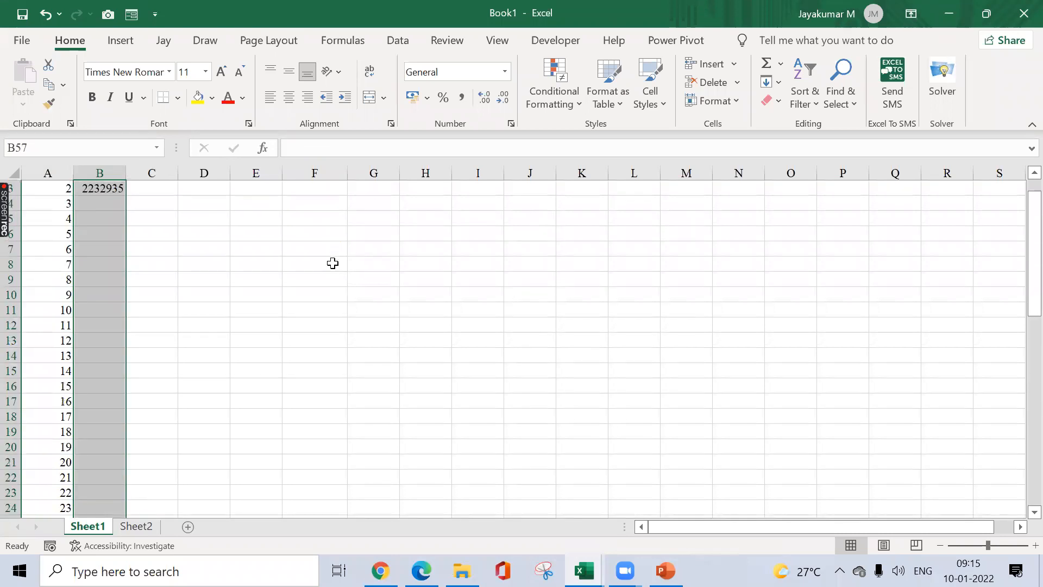
key("ctrl+d")
key("ctrl+Up")
key("Down")
key("ctrl+shift+Down")
key("ctrl+c")
scroll(333, 262, "up", 12)
key("Up")
key("Escape")
- Enter =CHOOSE(RANDBETWEEN(1,5),"Mgr","AM","TL","SE","Exe") in C2 to generate a random designation
key("Down")
key("Right")
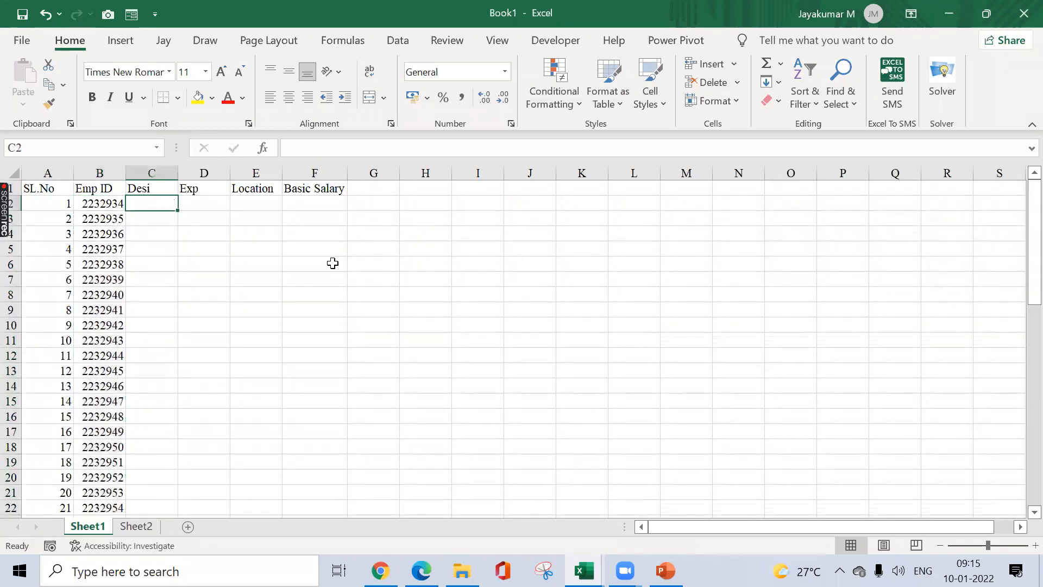
type("=choose")
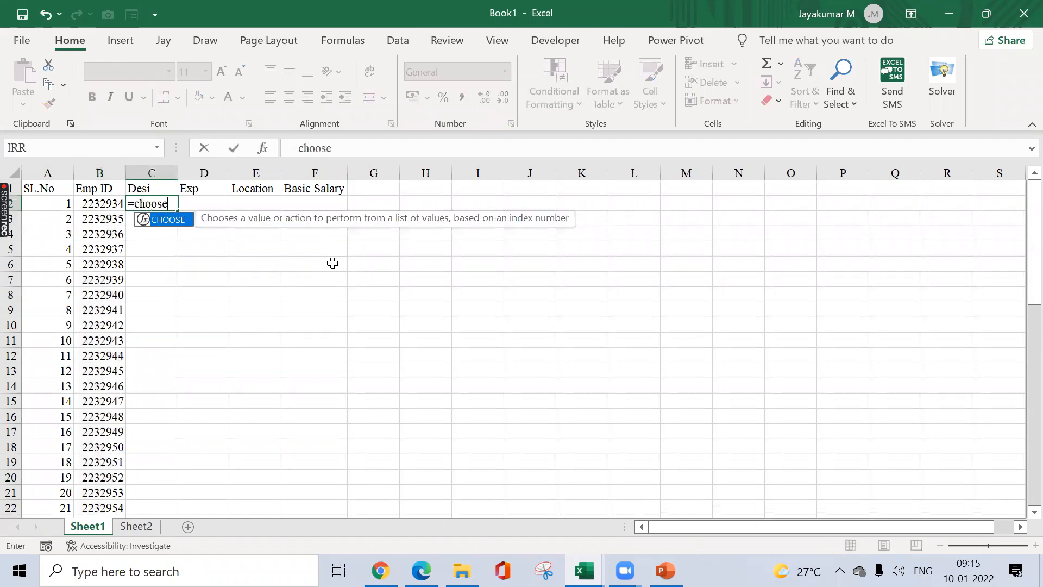
key("Tab")
type("rand")
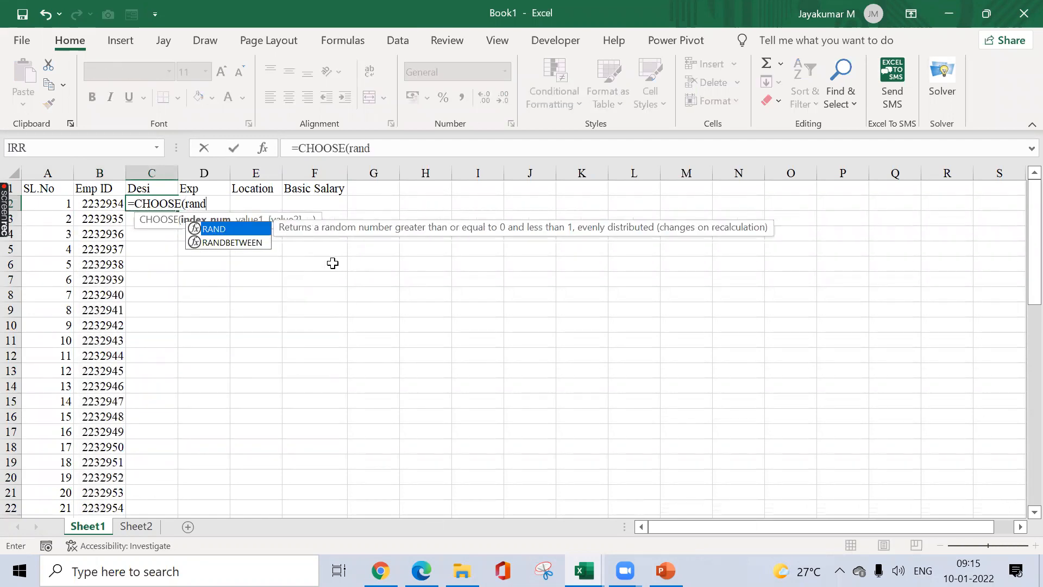
key("Down")
key("Tab")
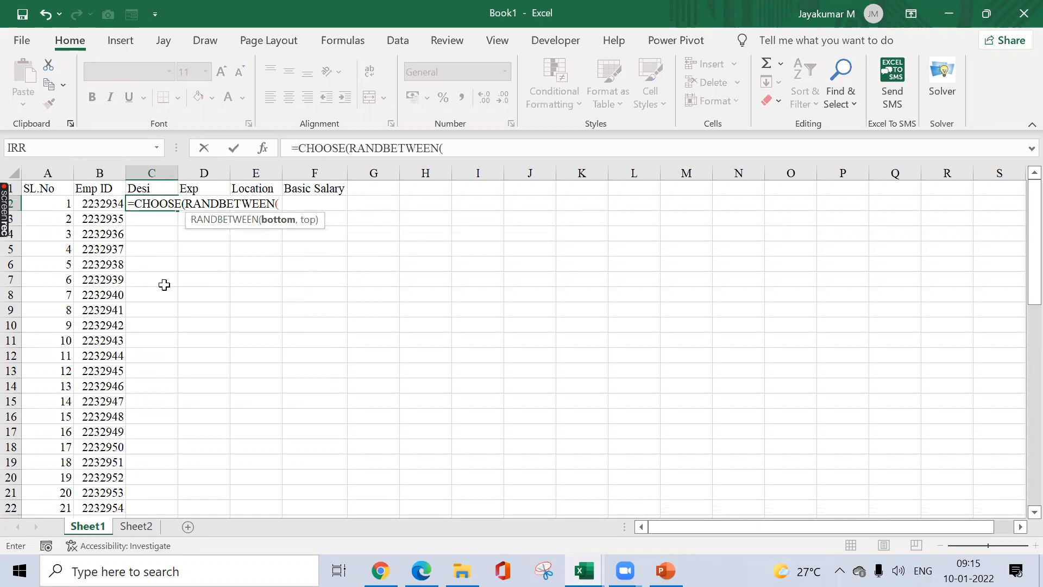
type("1,5")
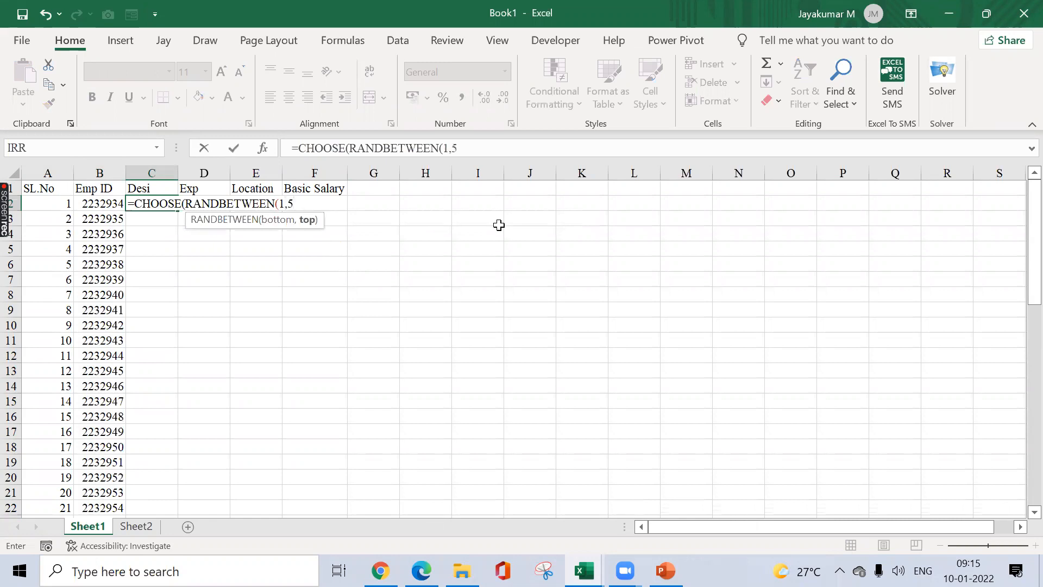
type("),")
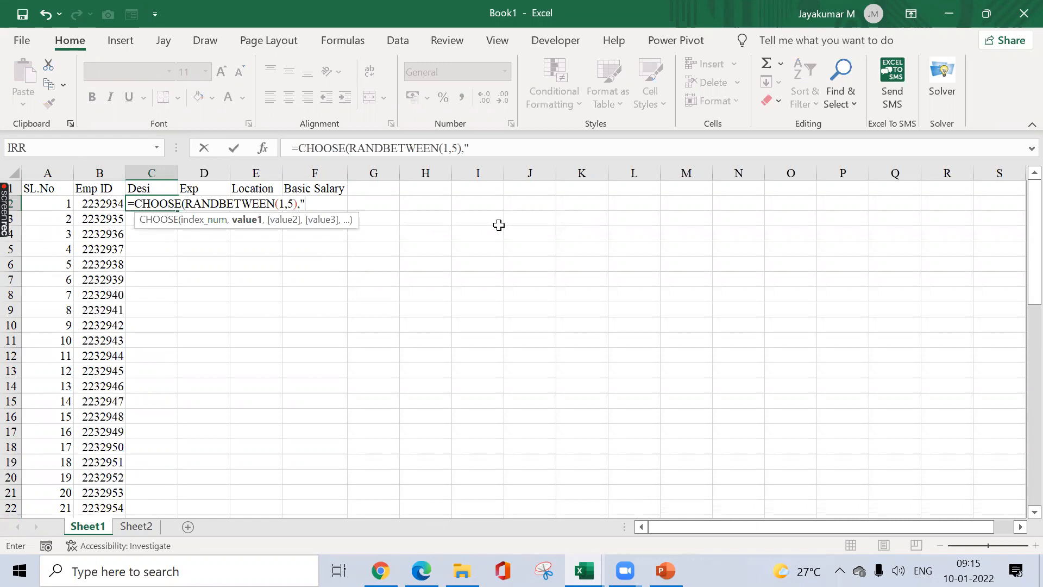
type("A")
key("BackSpace")
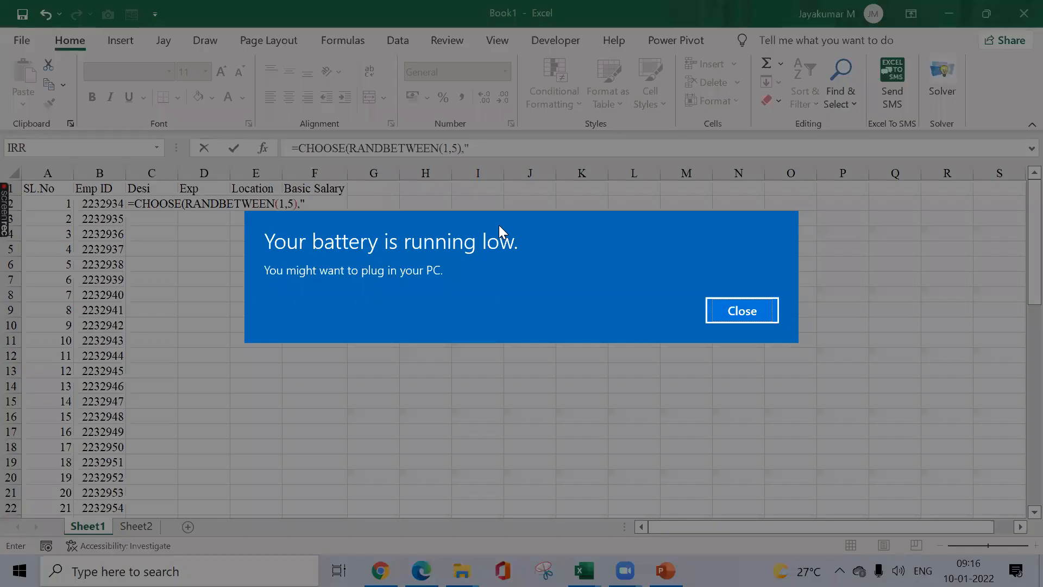
left_click(740, 312)
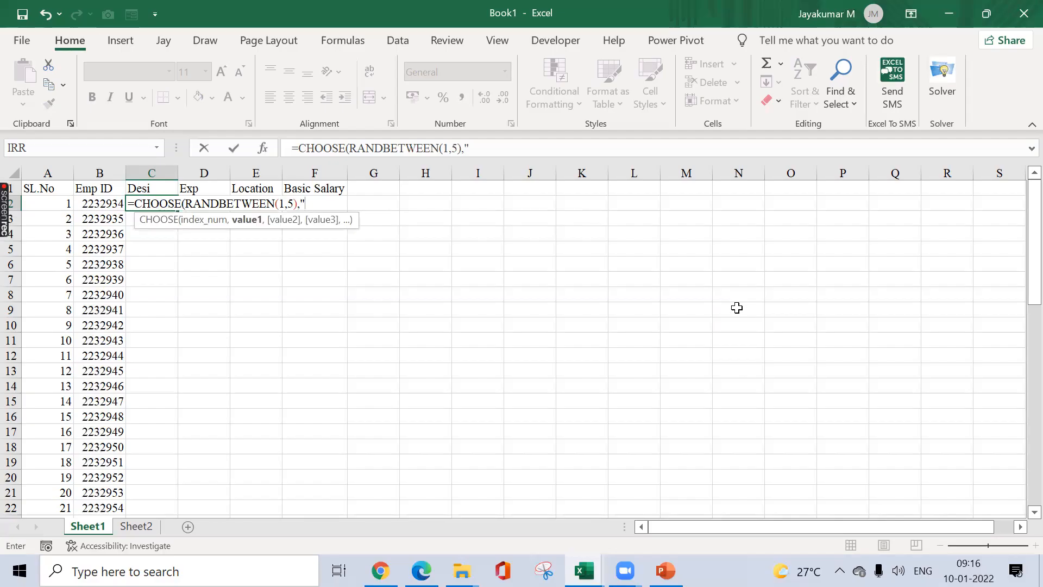
type("Mgr\",\"A")
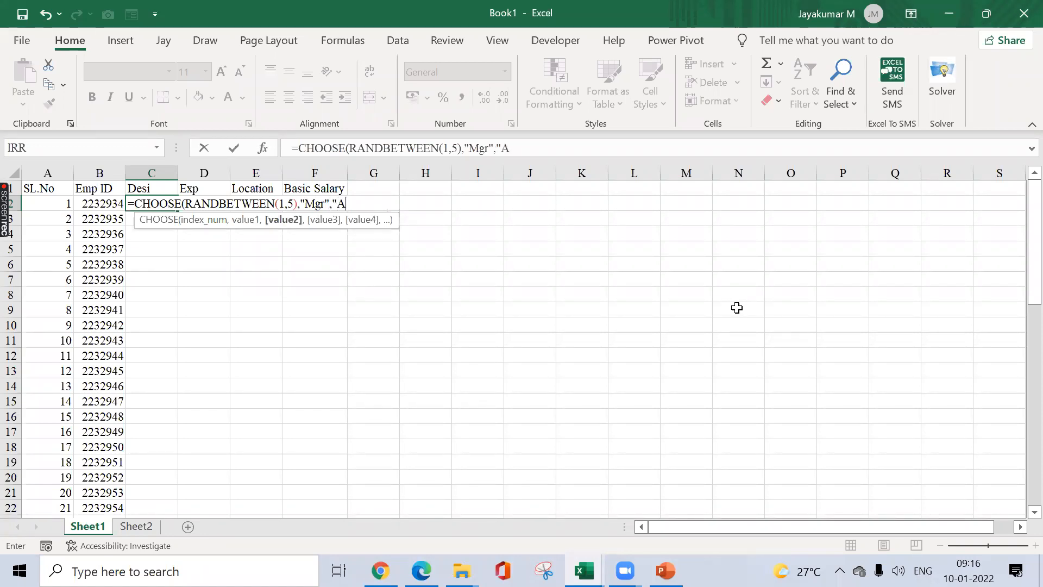
type("M\",")
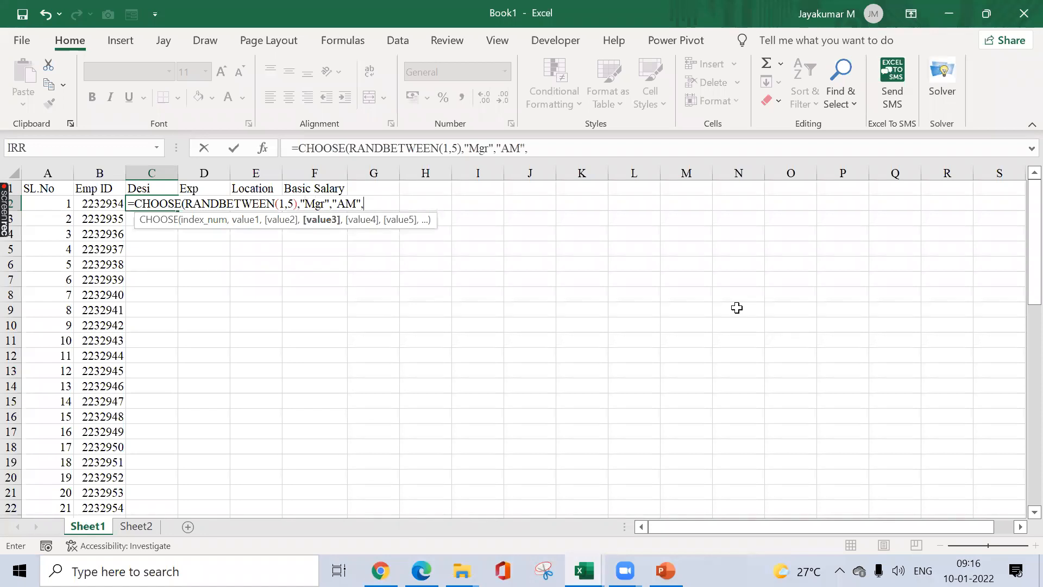
type("TL")
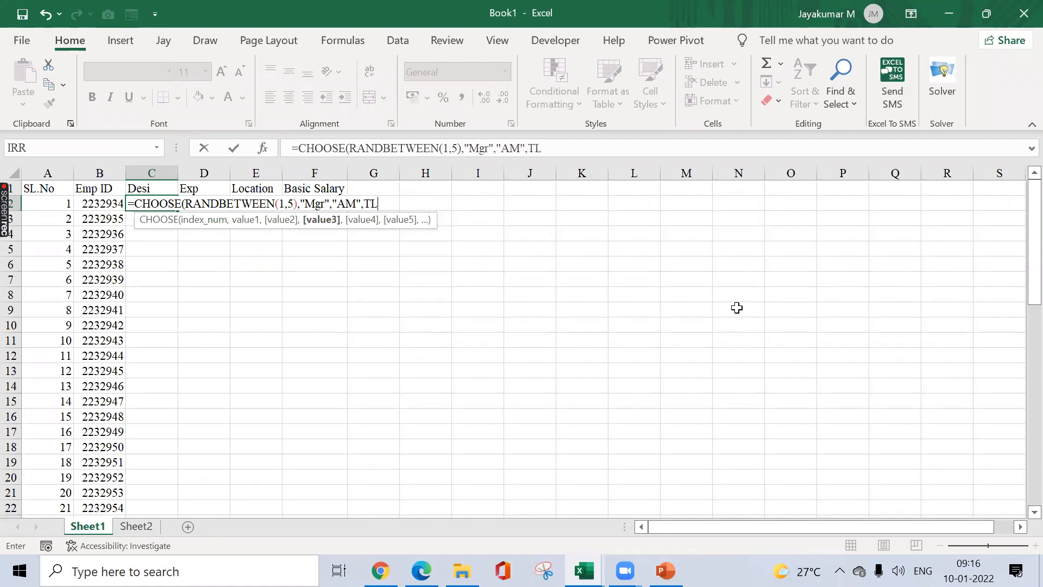
key("BackSpace")
key("BackSpace")
type("\"TL\",")
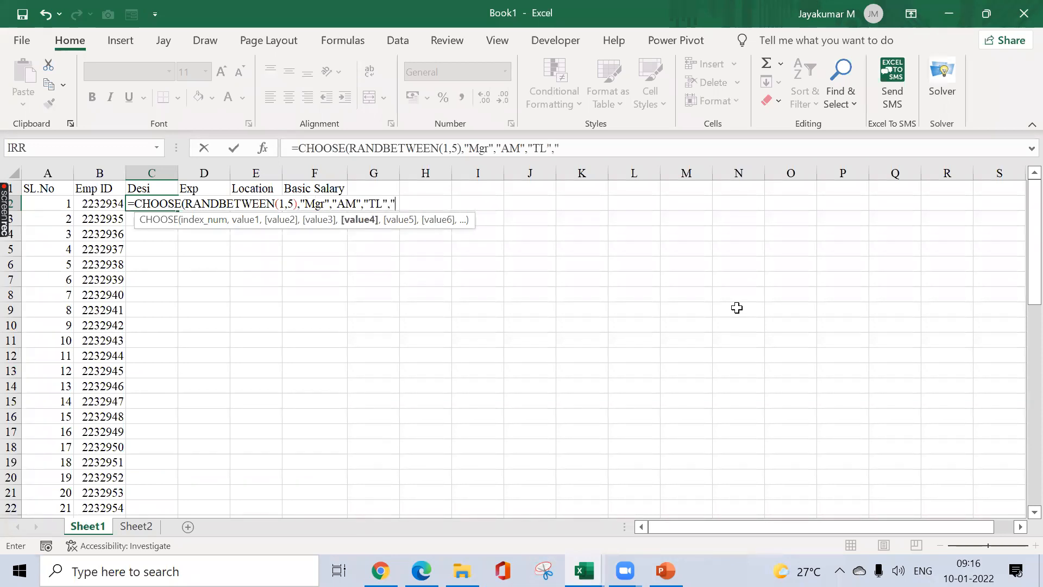
type("\"SE\",\"Exe\")")
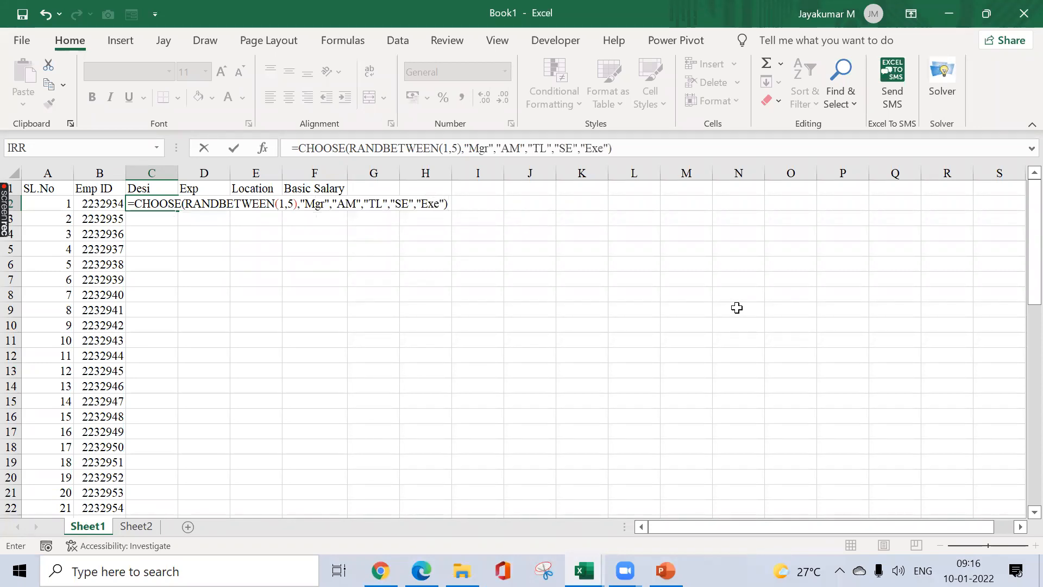
key("ctrl+Return")
- Copy the designation formula from C2 down the Desi column to C57
key("ctrl+c")
key("Left")
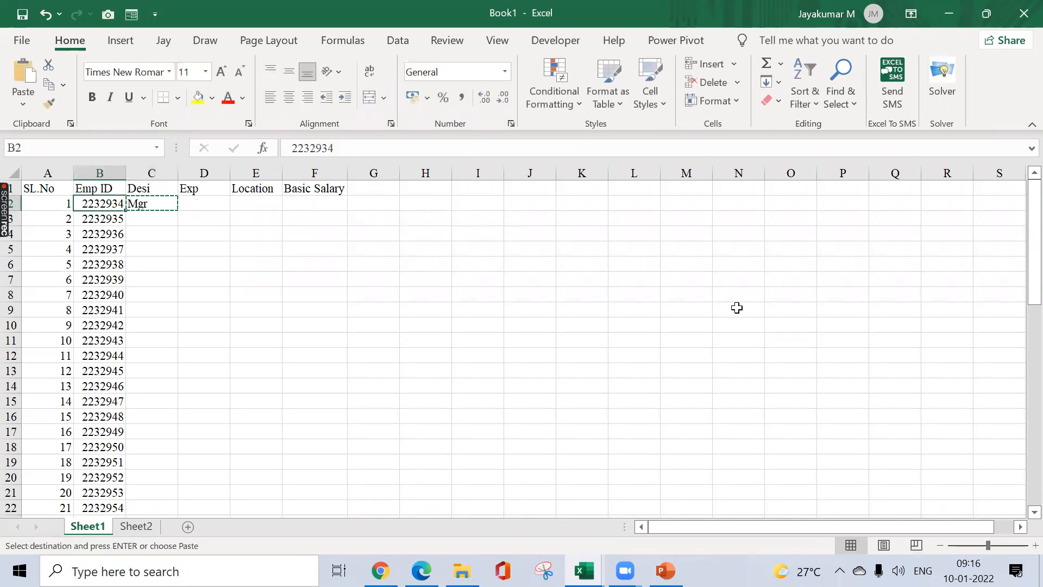
key("ctrl+Down")
key("Right")
key("ctrl+shift+Up")
key("Return")
- Replace the designation formulas in C2:C57 with their values
key("ctrl+Up")
key("Down")
key("ctrl+shift+Down")
key("ctrl+c")
key("ctrl+alt+v")
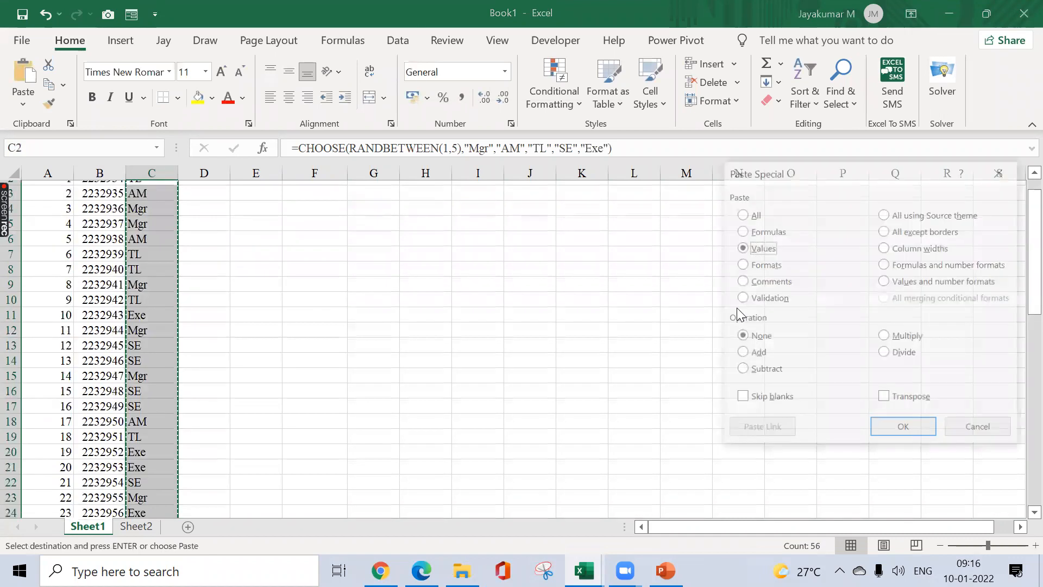
key("v")
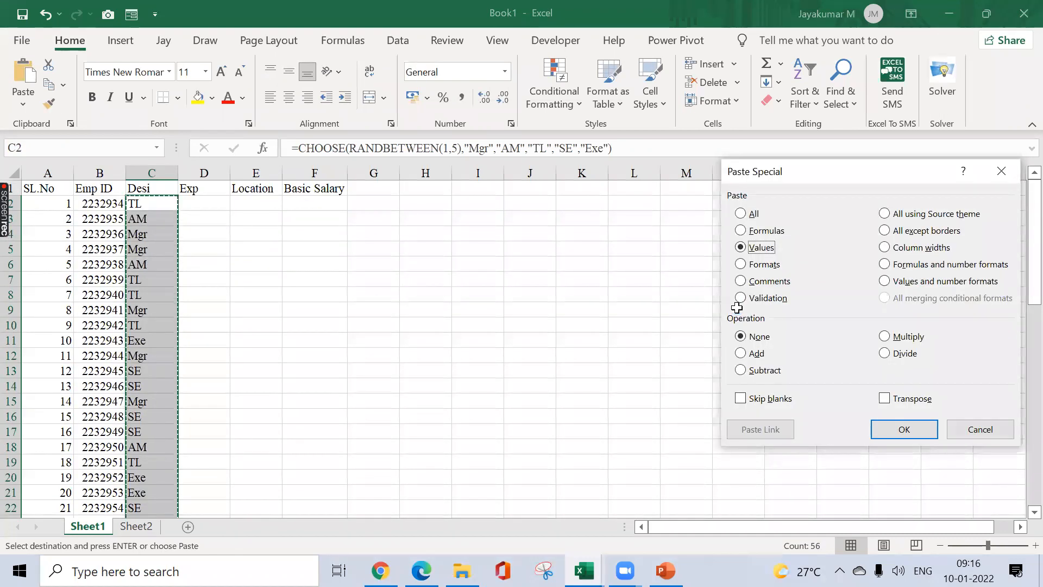
key("Return")
key("ctrl+Up")
key("Escape")
- Enter =RANDBETWEEN(1,10) in D2 to generate random years of experience
key("Right")
key("Down")
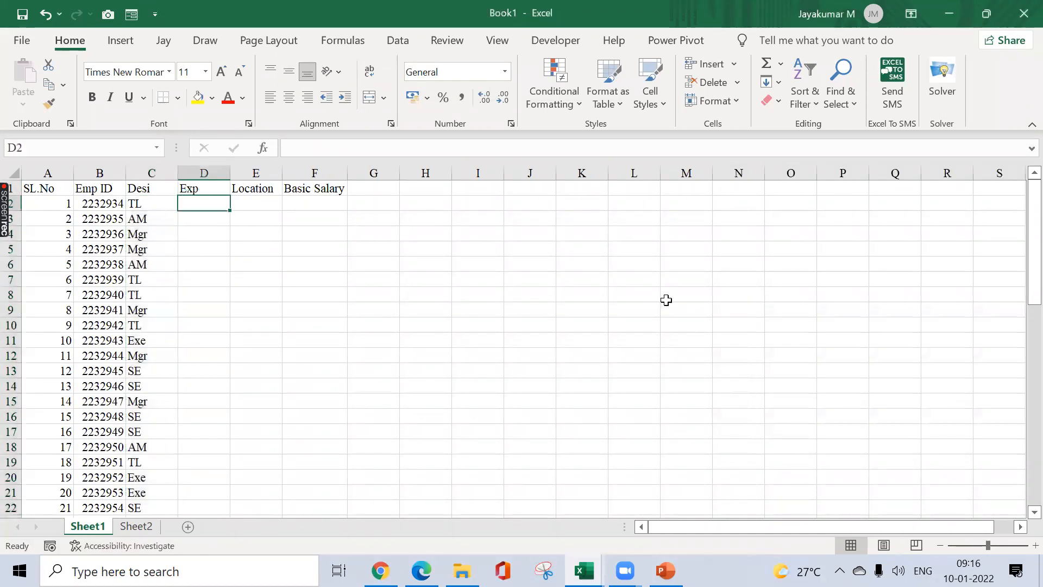
type("=rand")
key("Down")
key("Tab")
type("1,10)")
key("ctrl+Return")
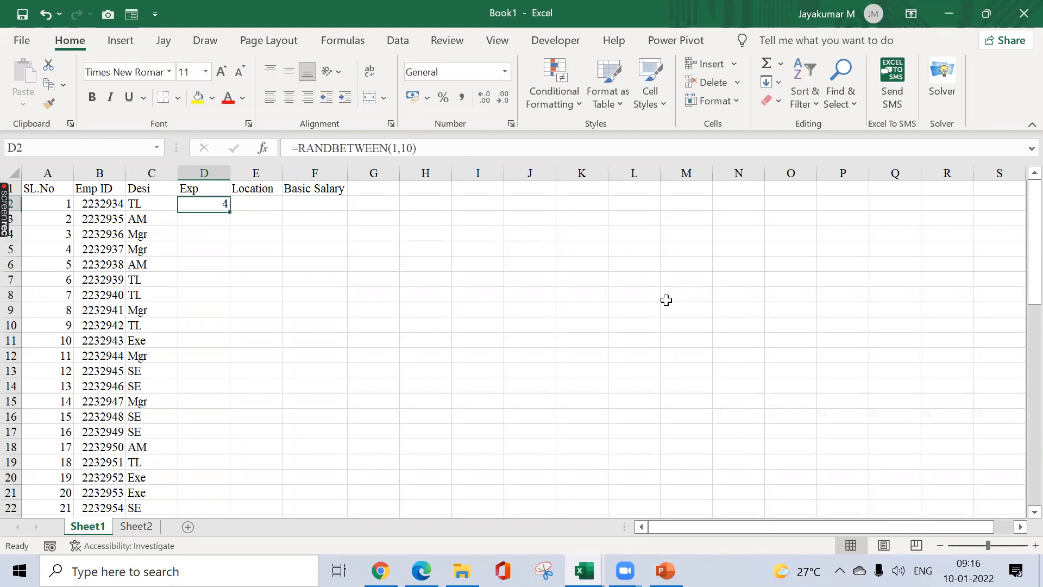
- Copy the experience formula from D2 down the Exp column to D57
key("ctrl+c")
key("Left")
key("Down")
key("Right")
key("Left")
key("ctrl+Down")
key("Right")
key("ctrl+shift+Up")
key("Return")
- Convert the Exp column formulas in D2:D57 to fixed values
scroll(666, 300, "down", 3)
key("Down")
key("ctrl+shift+Down")
key("ctrl+c")
key("ctrl+BackSpace")
key("ctrl+alt+v")
key("v")
key("Return")
key("Escape")
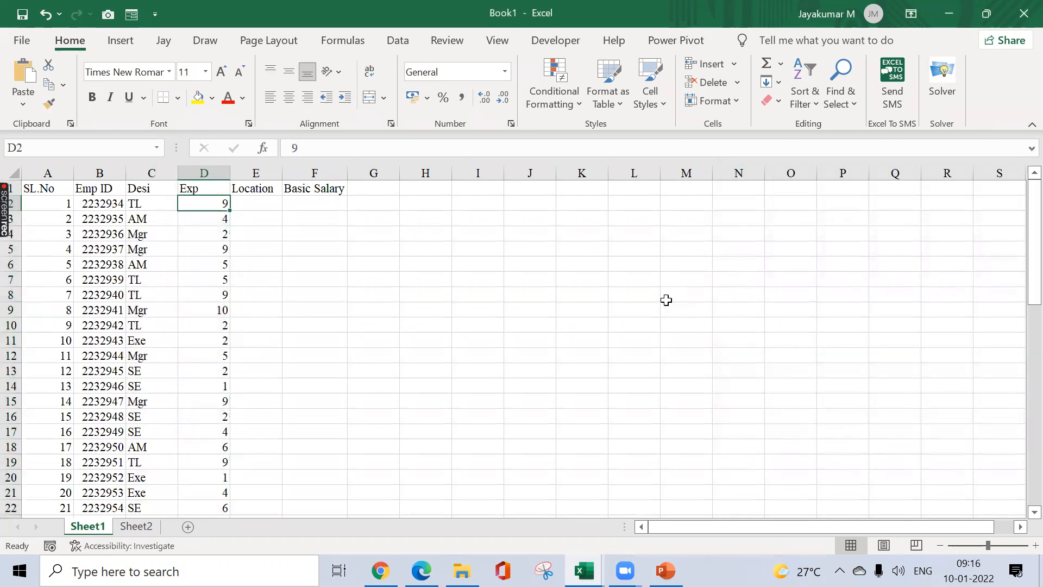
- Enter =CHOOSE(RANDBETWEEN(1,7),"Bangalore","Chennai","Mumbai","Delhi","Kolkatta","Punjab","Hyd") in E2 to generate a random location
key("Right")
type("=ran")
key("BackSpace")
key("BackSpace")
key("BackSpace")
type("cho")
key("Tab")
type("rand")
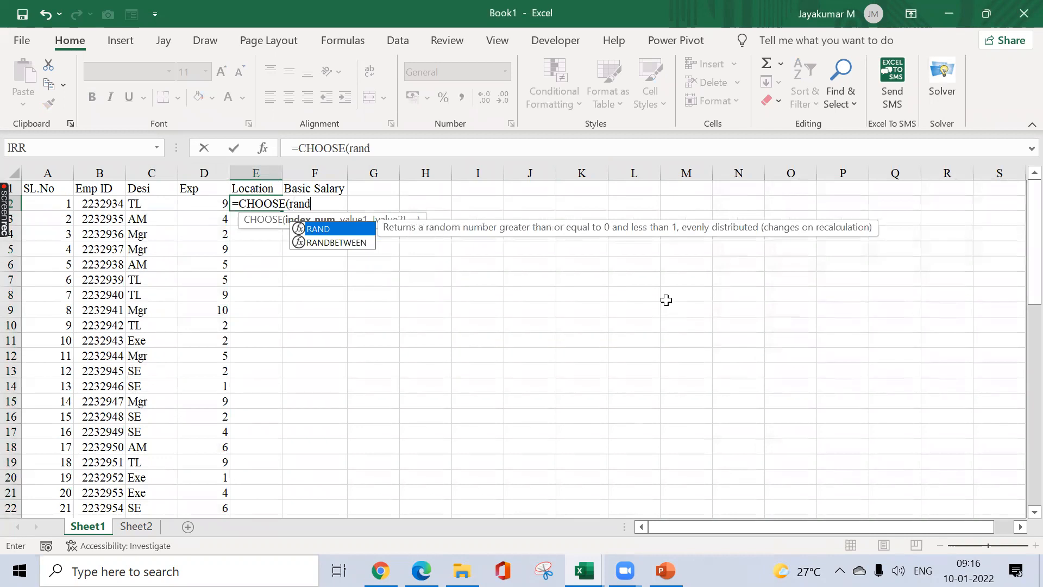
key("Down")
key("Tab")
type("1,")
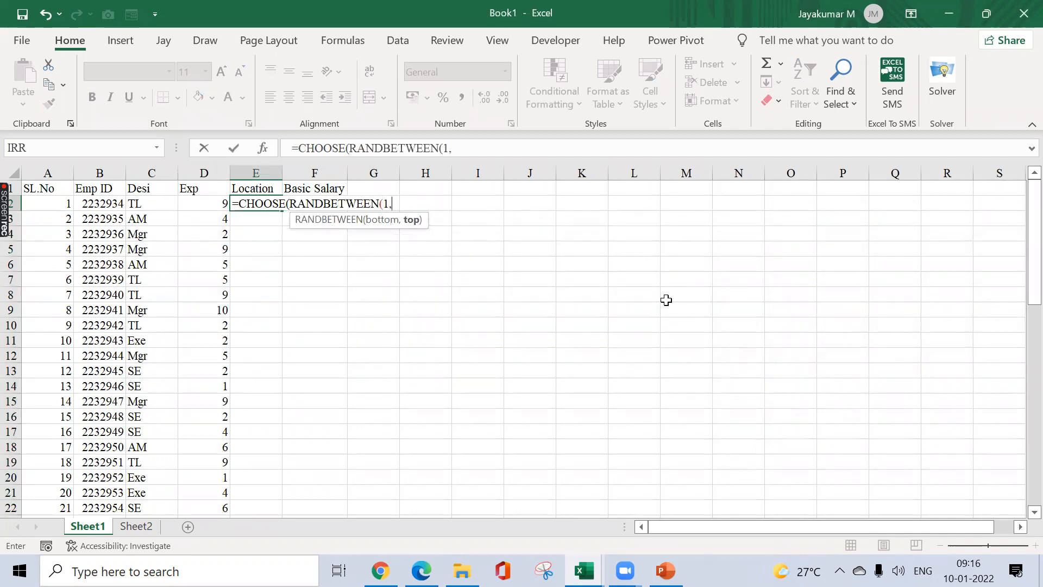
type("7),\"Bangalore\",")
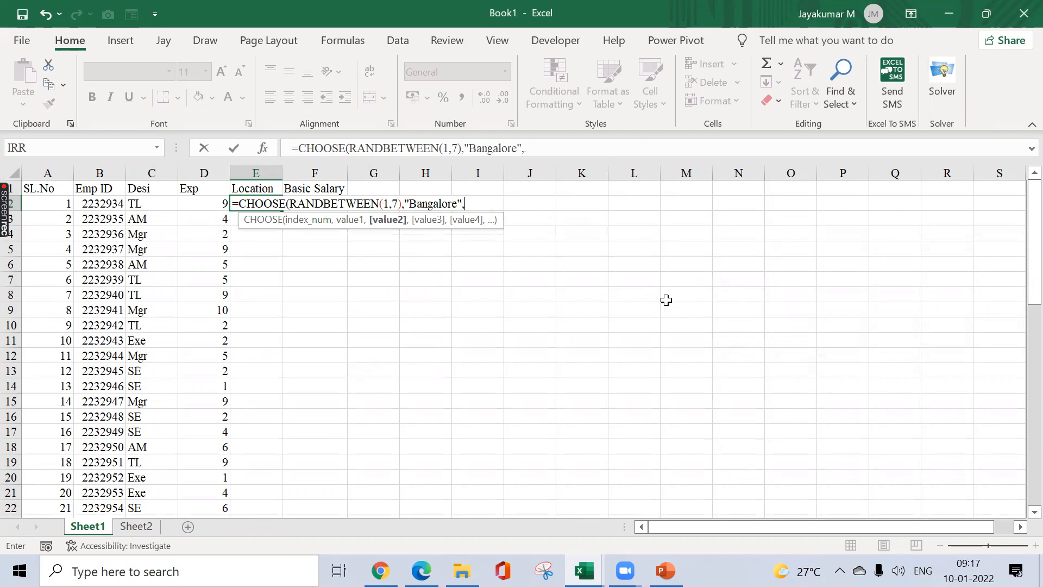
type("\"Chennai")
type("\",")
type(":")
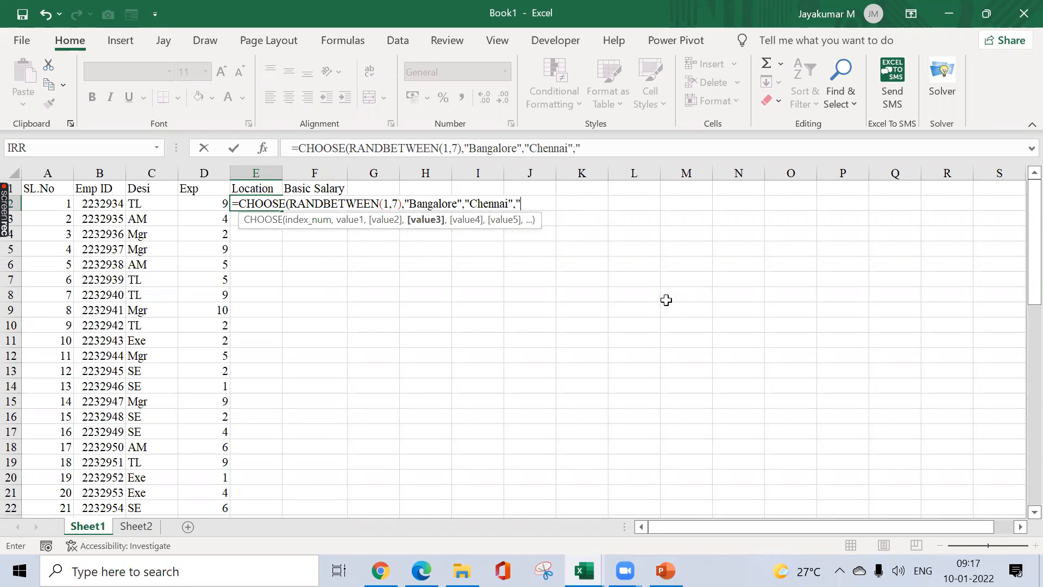
type("Mumbai")
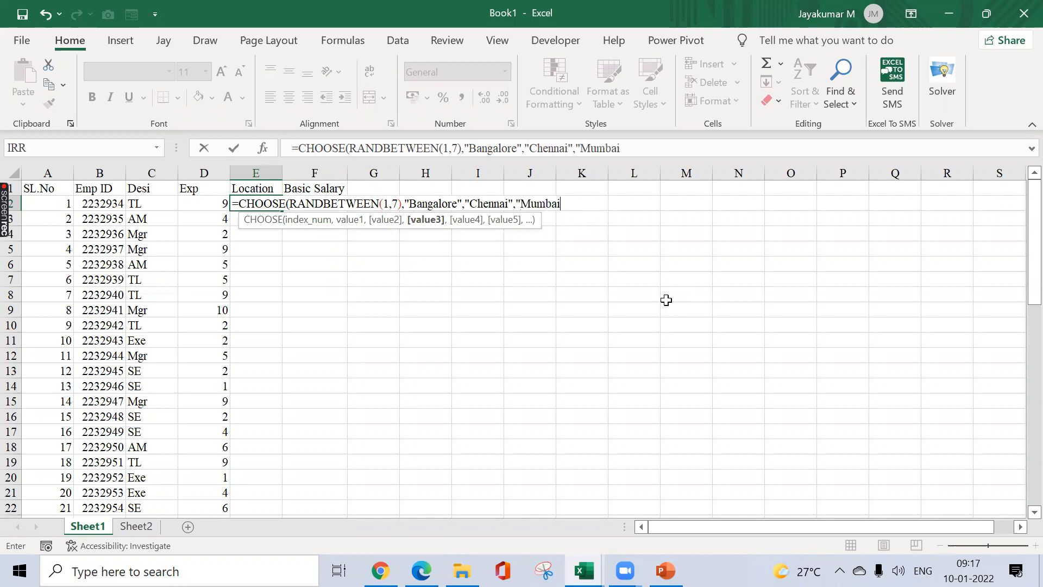
type("\",\"Delhi\",\"Kolkatta\",\"Punjab")
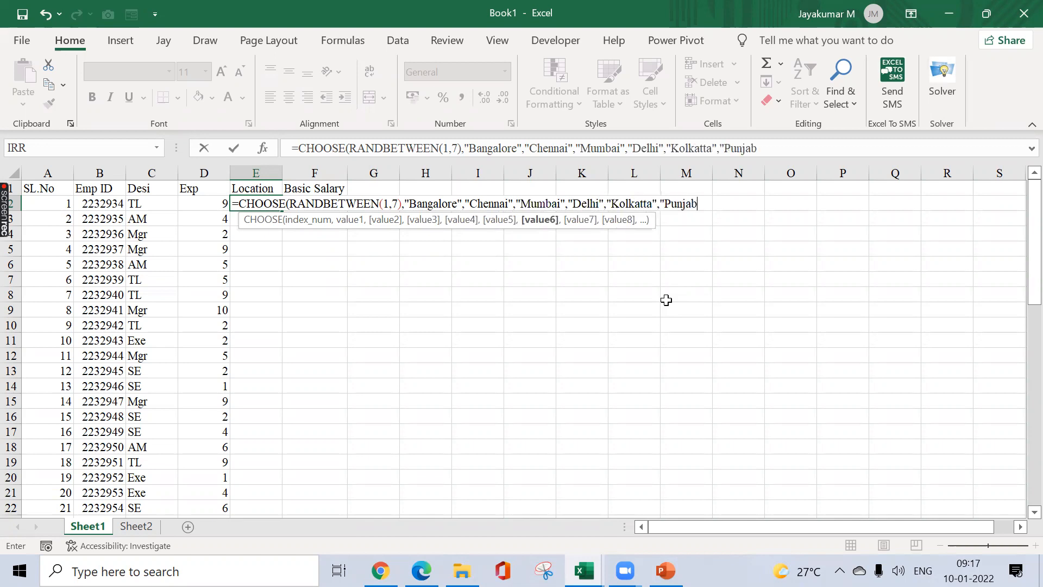
type("\",\"Hyd\")")
key("ctrl+Return")
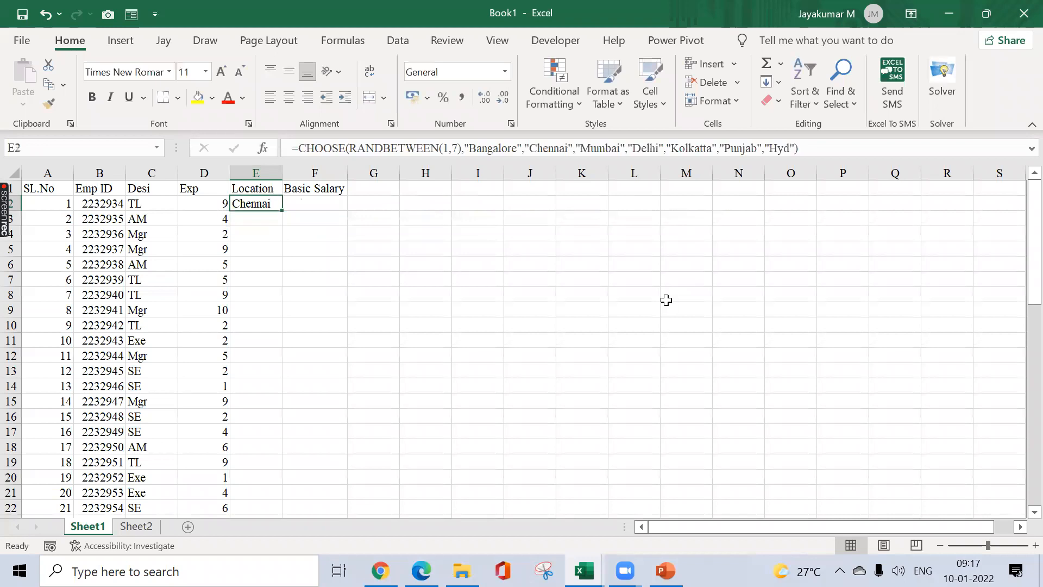
- Copy the location formula from E2 down the Location column to E57
key("ctrl+c")
key("Left")
key("ctrl+Down")
key("Right")
key("ctrl+shift+Up")
key("shift+Down")
key("ctrl+v")
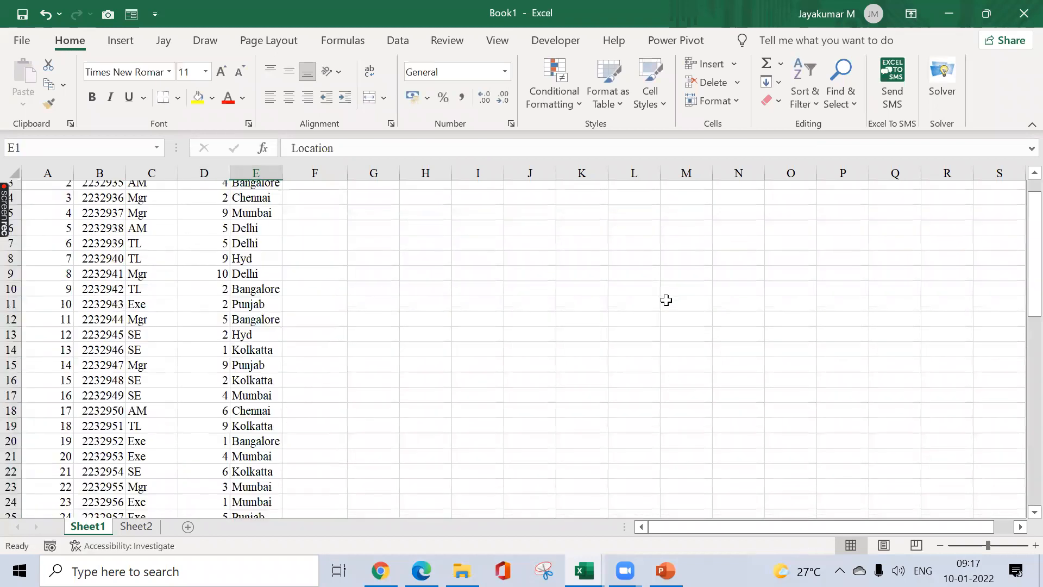
- Replace the Location column formulas in E2:E57 with their values
key("ctrl+shift+Down")
key("ctrl+c")
key("alt+e")
key("s")
key("v")
key("Return")
key("Up")
key("Escape")
- Enter =RANDBETWEEN(5000,50000) in F2 to generate a random basic salary
key("Down")
key("Right")
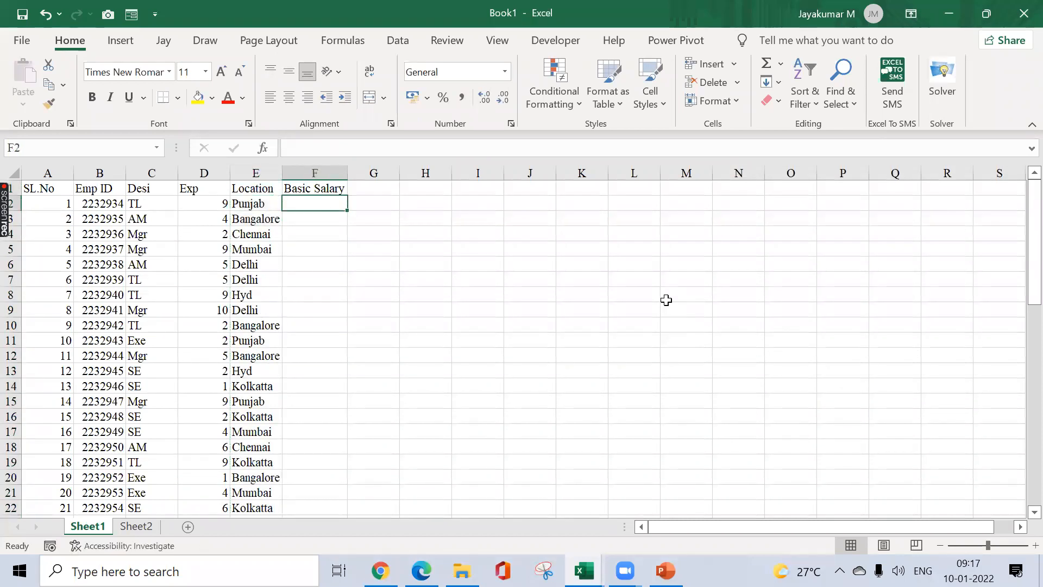
type("=randb")
key("Tab")
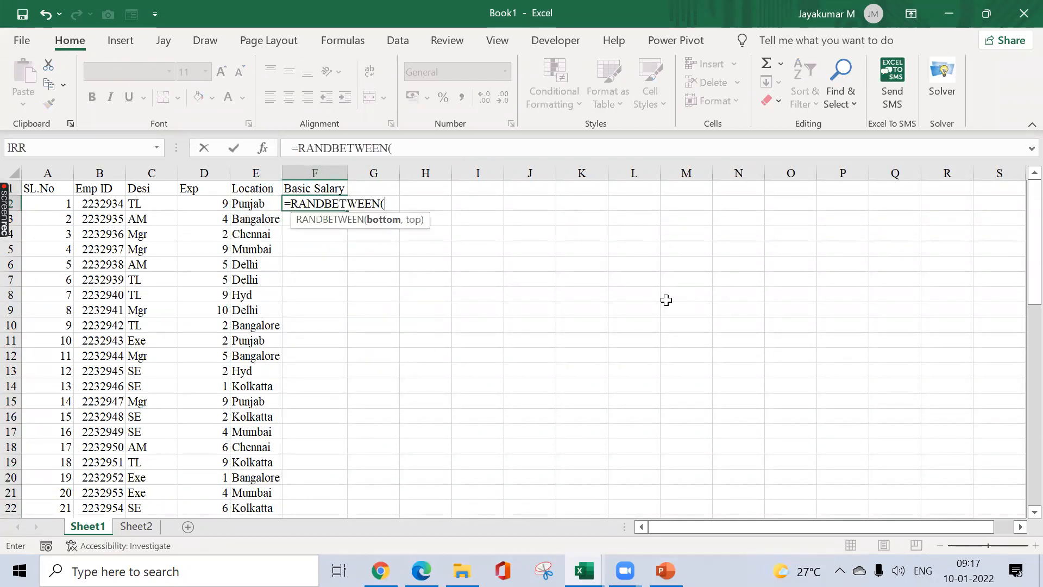
type("500")
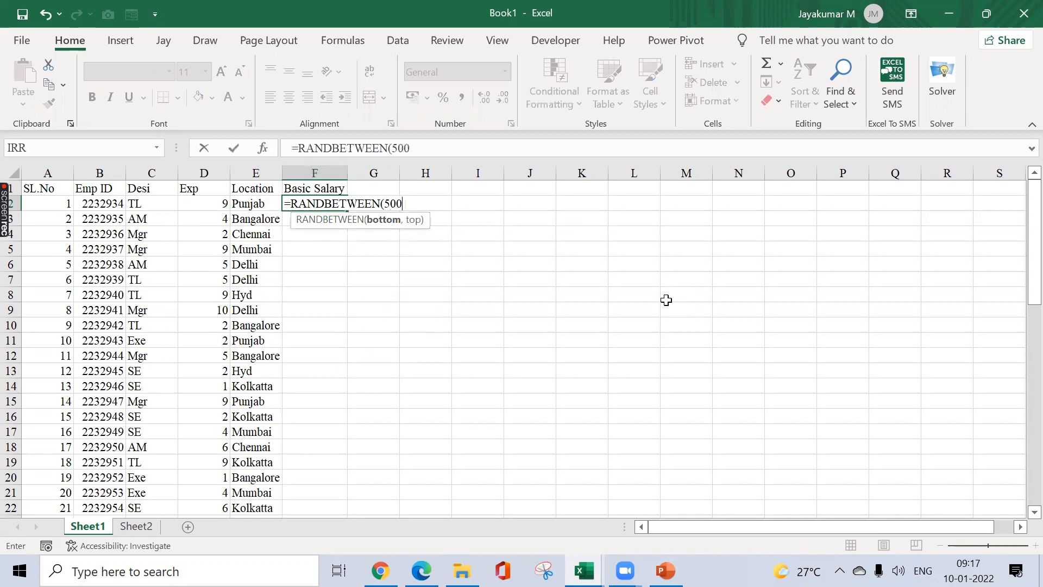
type("0,5000")
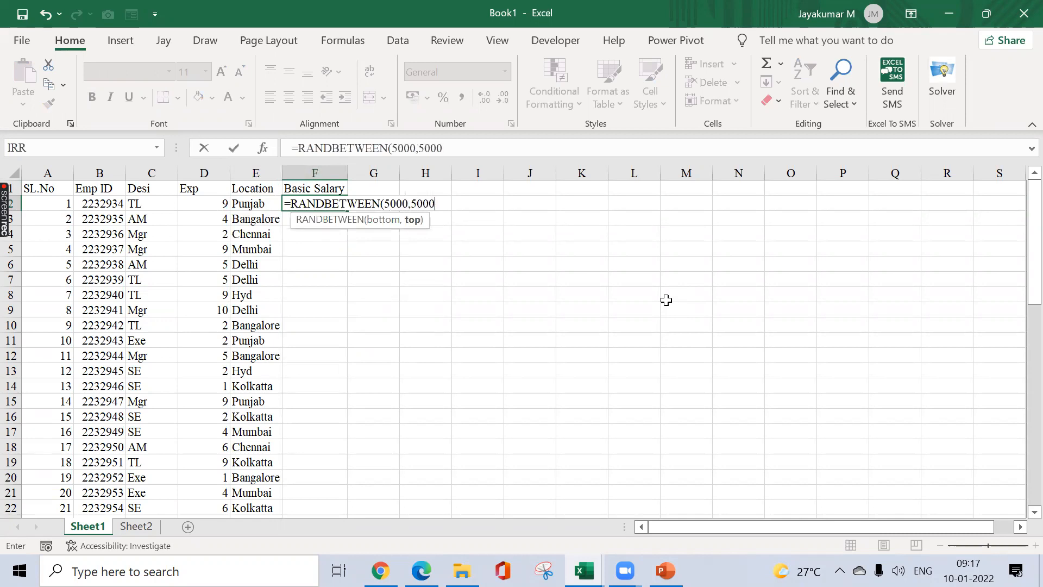
type("0)")
key("Return")
- Copy the salary formula from F2 down the Basic Salary column to F57
key("Up")
key("ctrl+c")
key("Left")
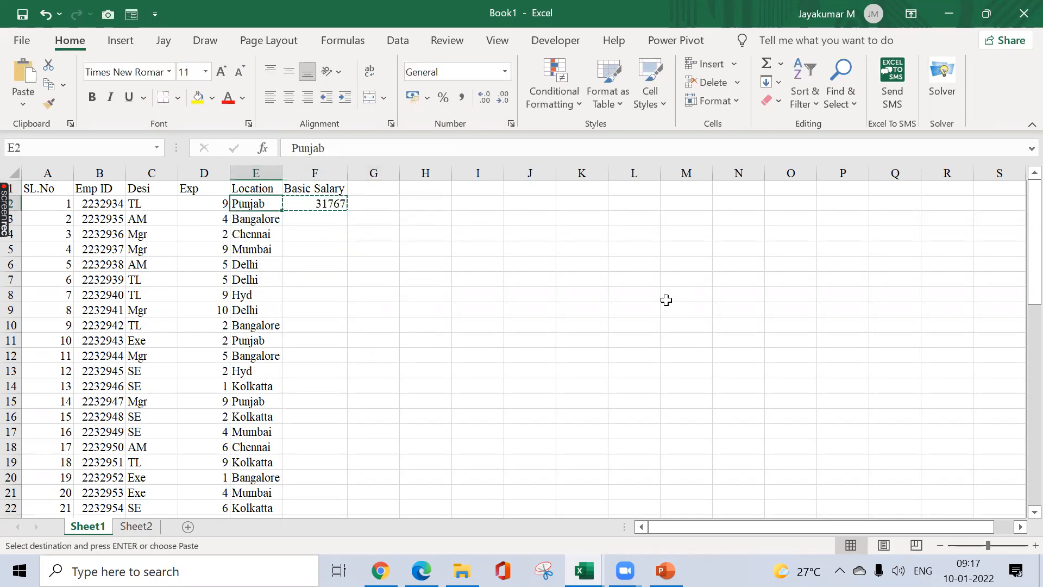
key("ctrl+Down")
key("Right")
key("ctrl+shift+Up")
key("Return")
- Convert the pasted Basic Salary formulas to fixed values
key("ctrl+c")
key("ctrl+alt+v")
key("v")
key("Return")
key("ctrl+Up")
key("Left")
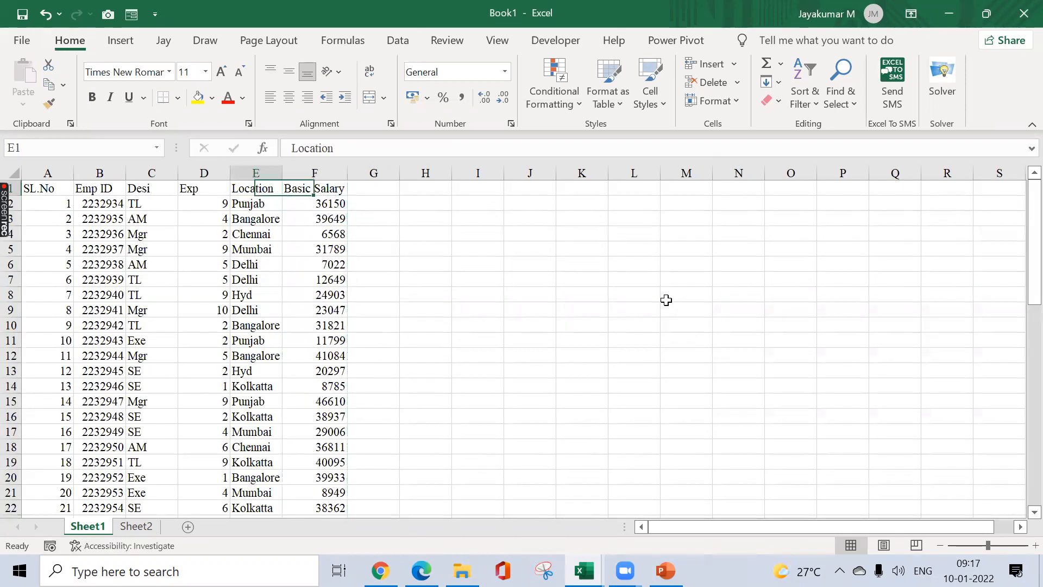
key("Left")
key("Left")
key("Left")
key("Left")
key("ctrl+shift+End")
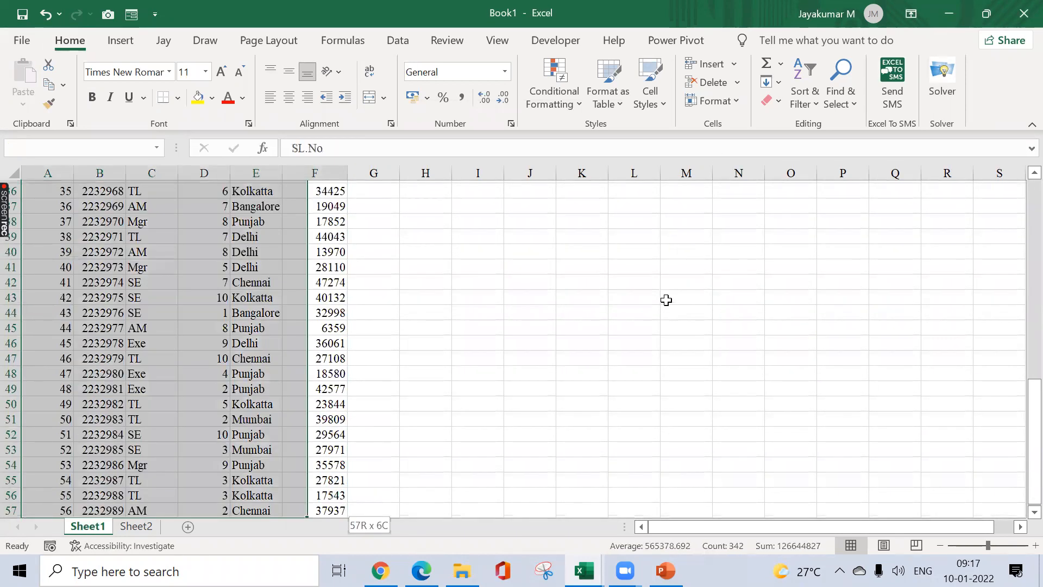
key("ctrl+Home")
key("Right")
key("Right")
key("Right")
key("Right")
key("Right")
key("Right")
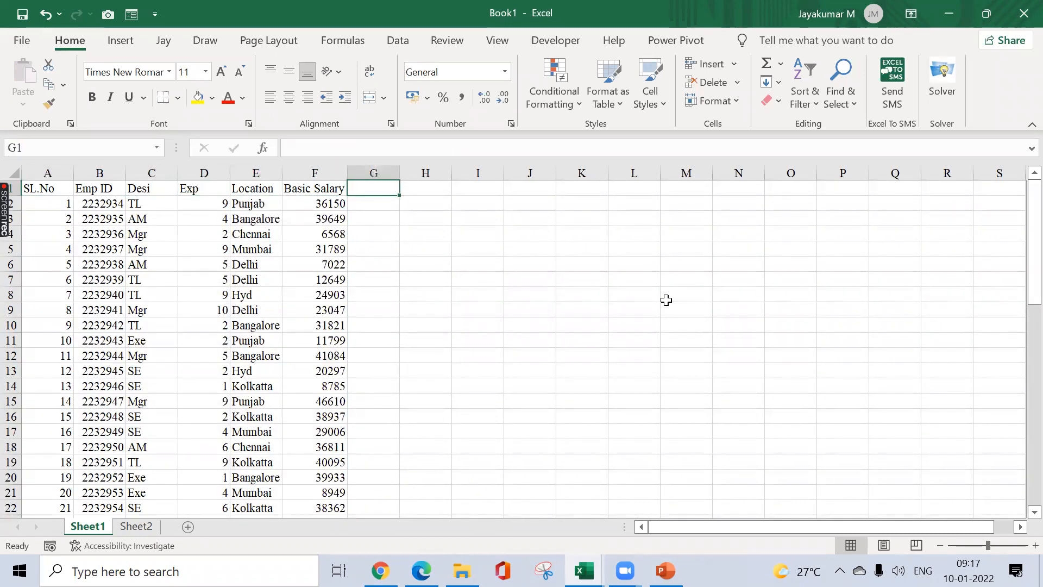
key("shift+Right")
key("shift+Right")
key("shift+Right")
key("shift+Right")
key("shift+Right")
key("shift+Right")
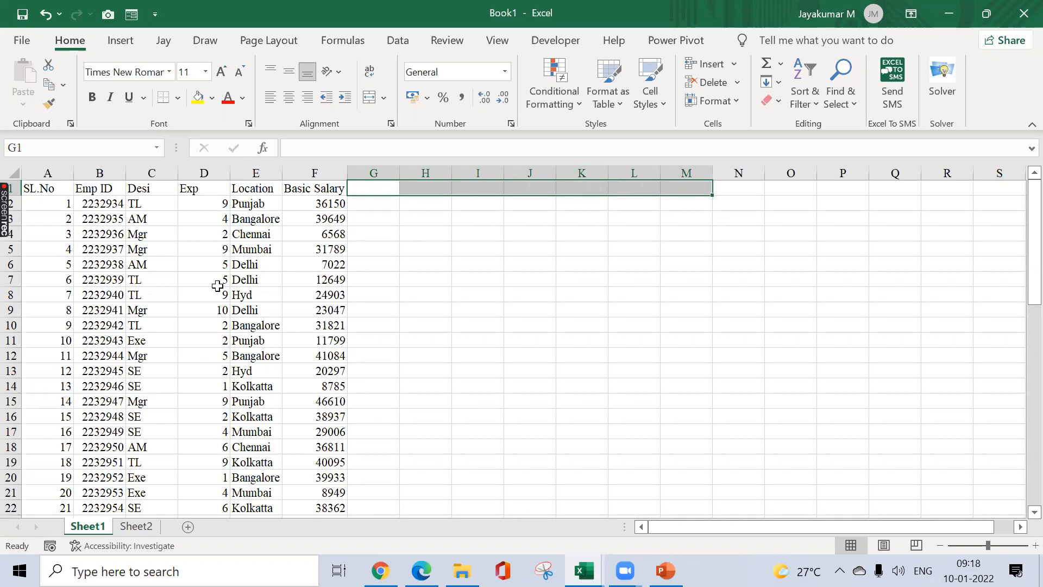
left_click(301, 250)
key("ctrl+Up")
key("ctrl+Left")
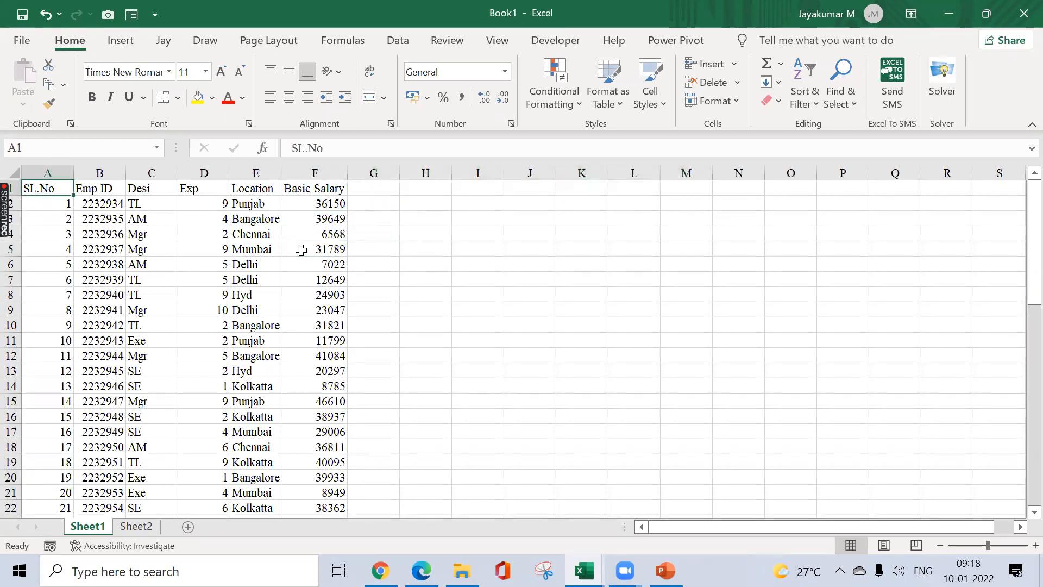
key("ctrl+shift+End")
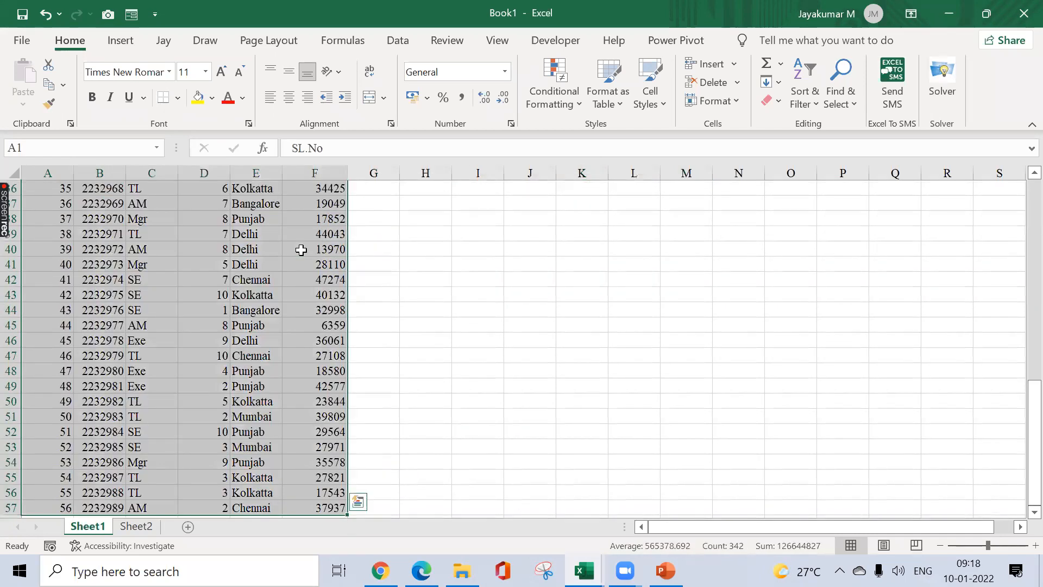
- Save the workbook as Payroll File in the NSEIT folder under Corporate Training
key("ctrl+s")
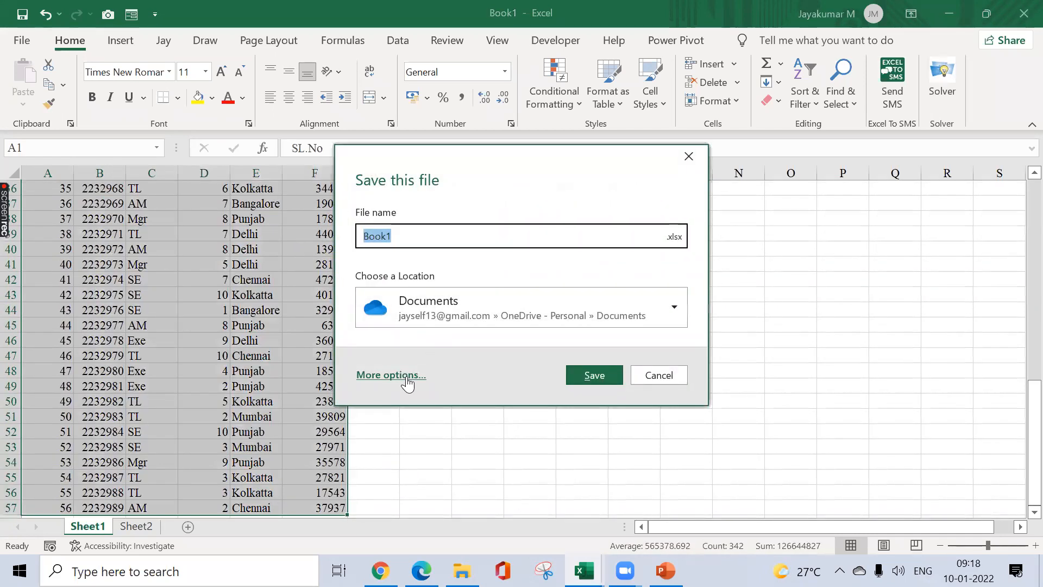
left_click(406, 376)
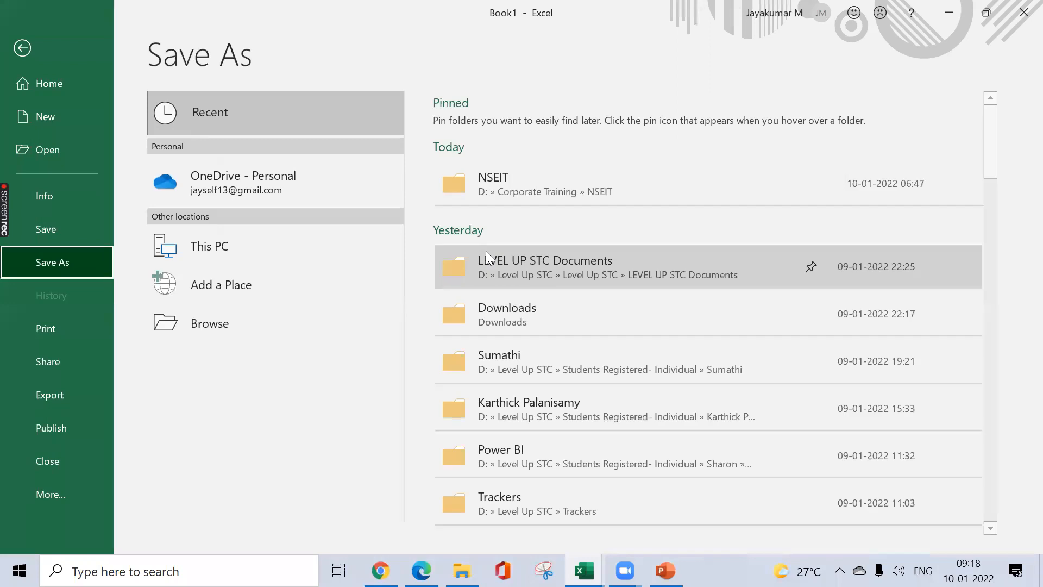
left_click(528, 197)
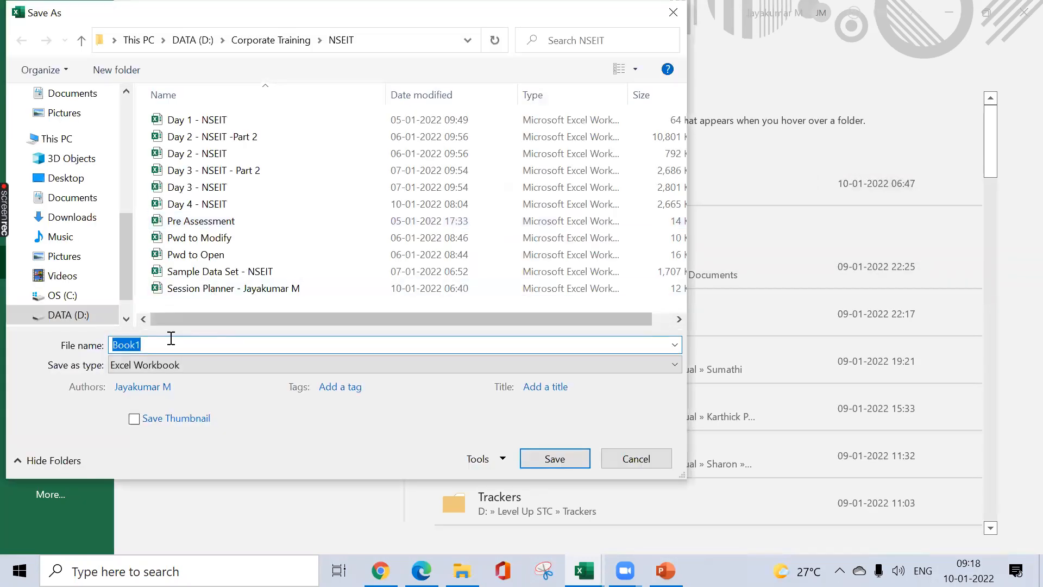
type("Payroll")
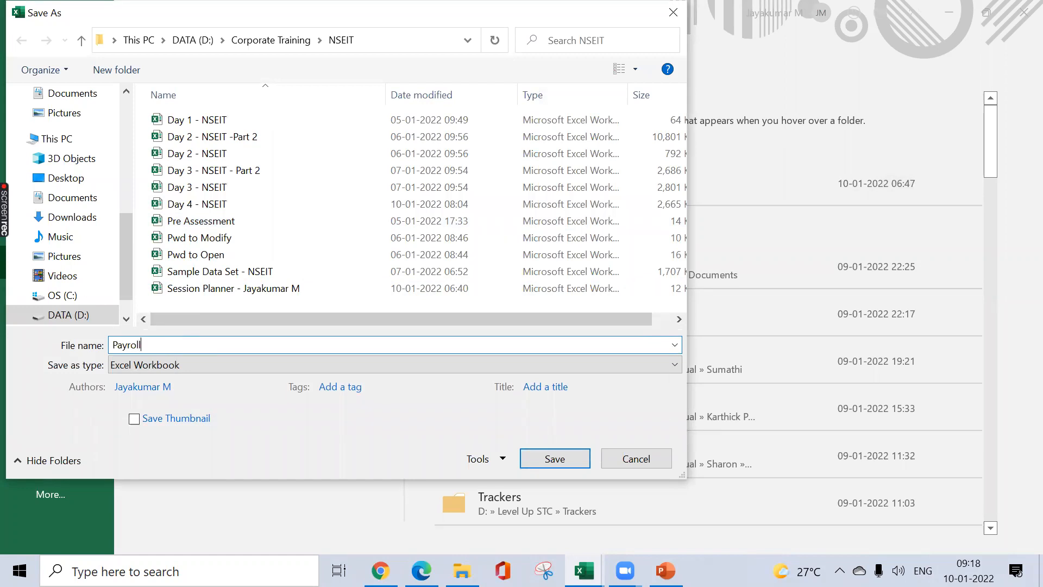
type(" File")
key("Return")
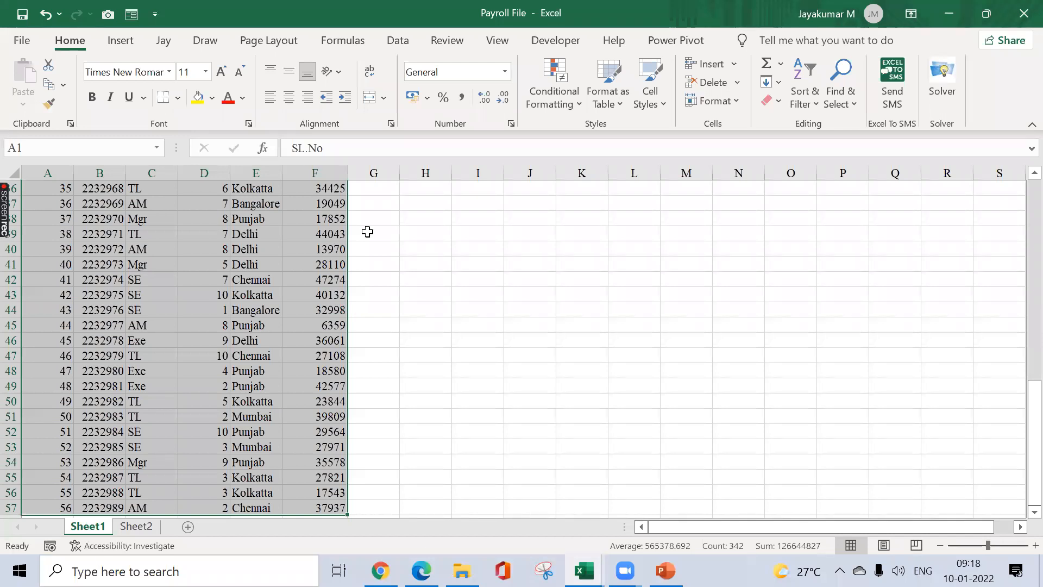
key("ctrl+Home")
key("Right")
key("Right")
key("Right")
key("Right")
key("Right")
key("Right")
key("ctrl+Home")
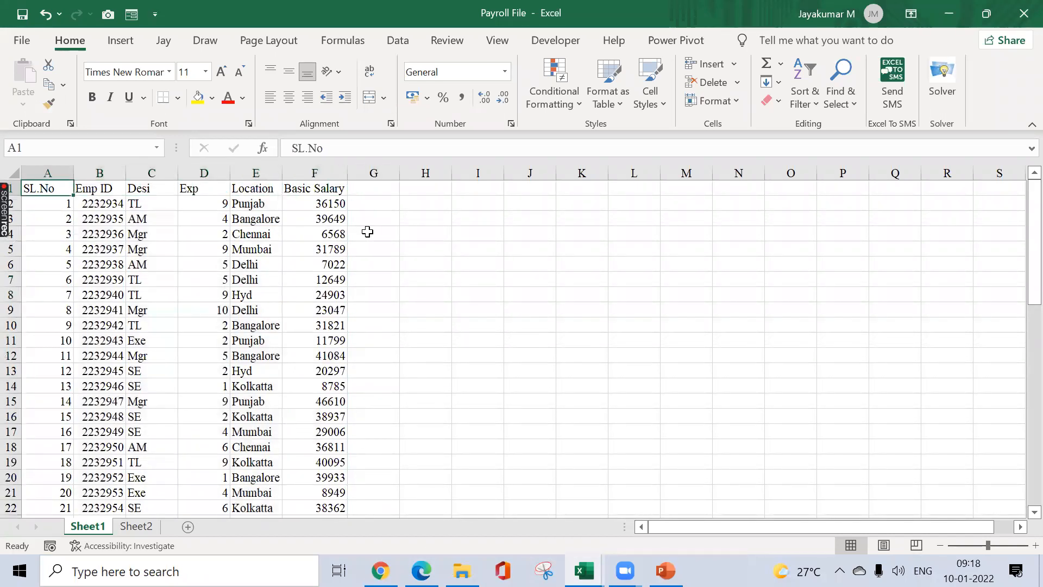
key("ctrl+Down")
key("ctrl+Up")
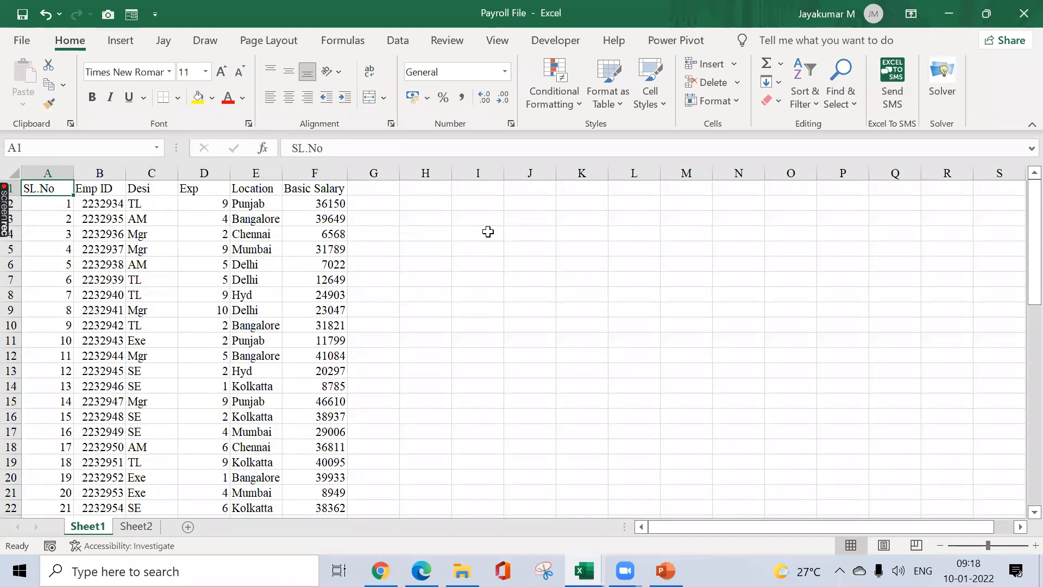
- Close the Payroll File workbook and add a new worksheet to the Day 4 - NSEIT workbook
left_click(1023, 13)
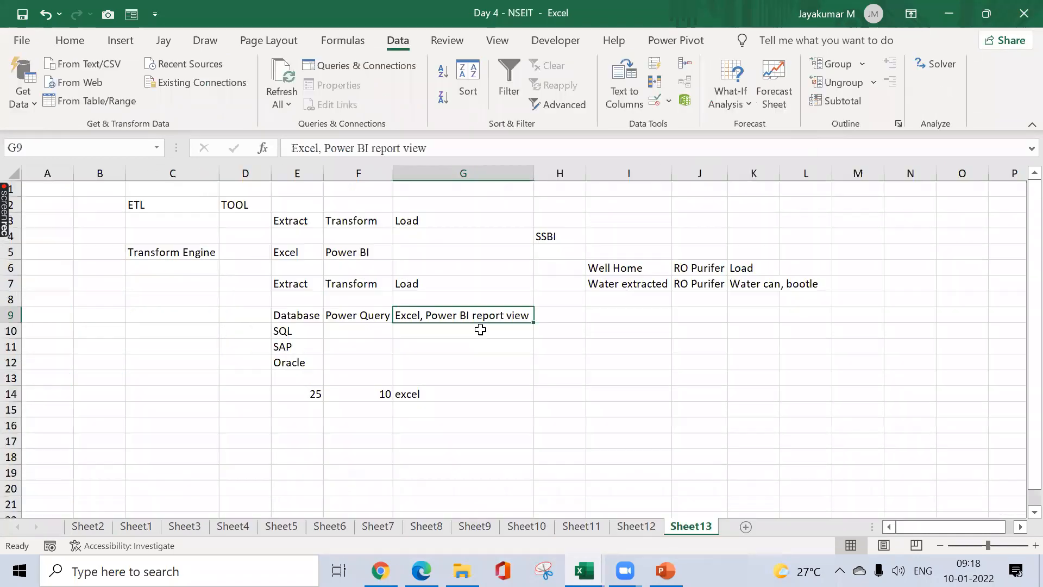
left_click(746, 526)
left_click(322, 294)
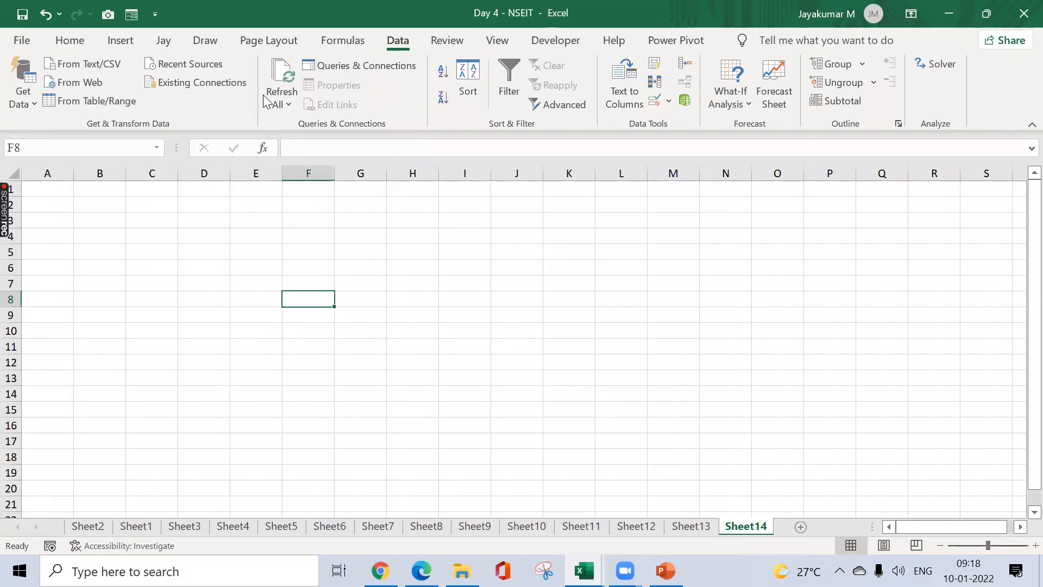
- Launch the Power Query Editor from the Day 4 - NSEIT workbook
left_click(25, 104)
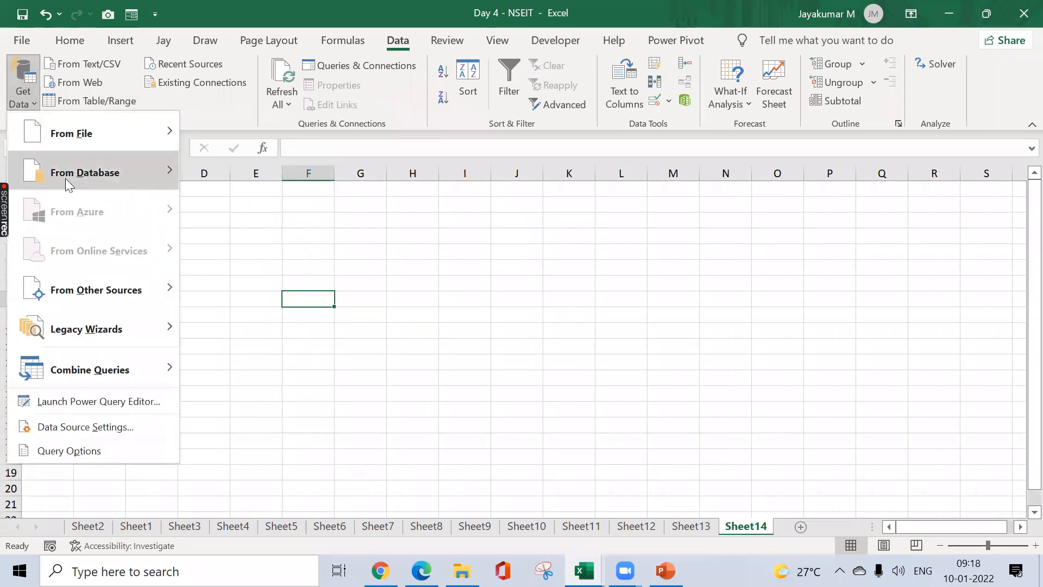
mouse_move(126, 135)
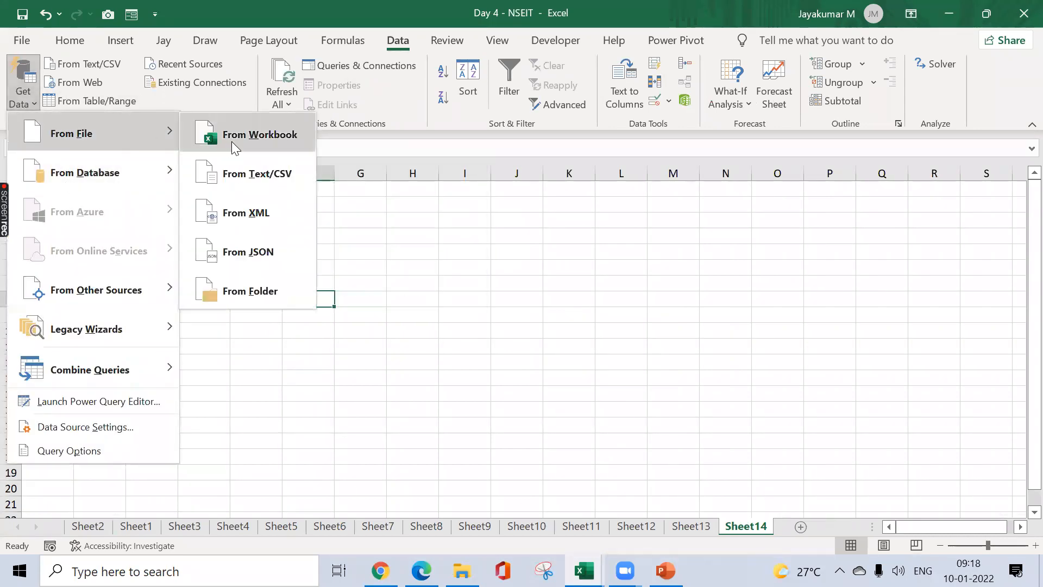
left_click(123, 403)
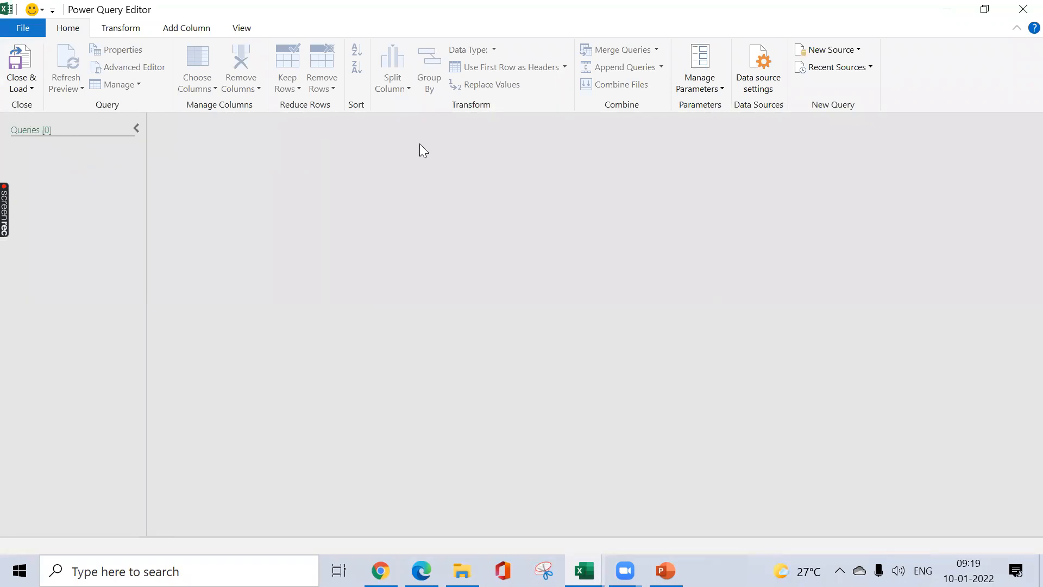
- Import Sheet1 of the Payroll File workbook from the NSEIT folder as a new query
left_click(856, 50)
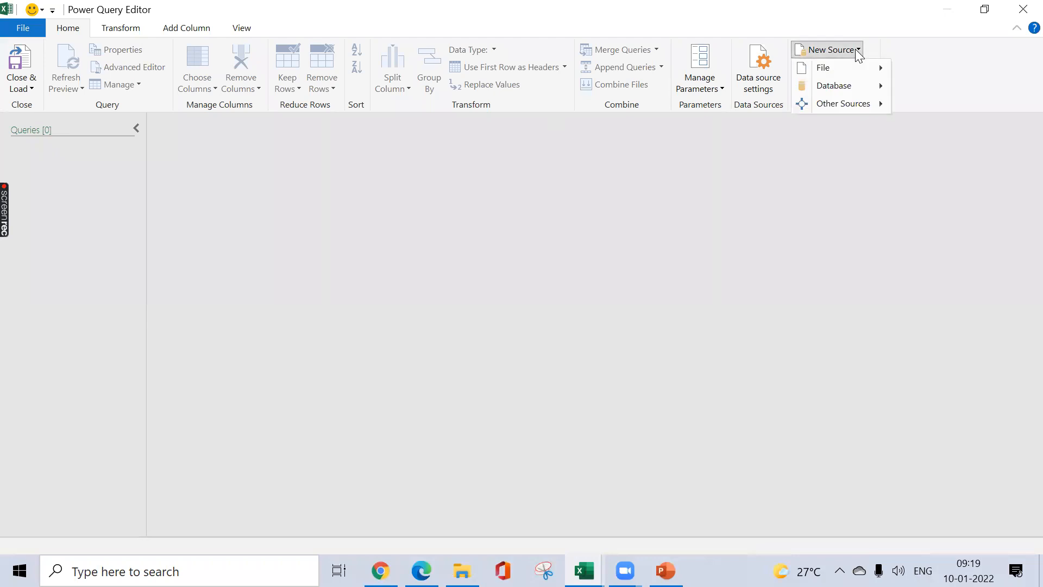
mouse_move(867, 70)
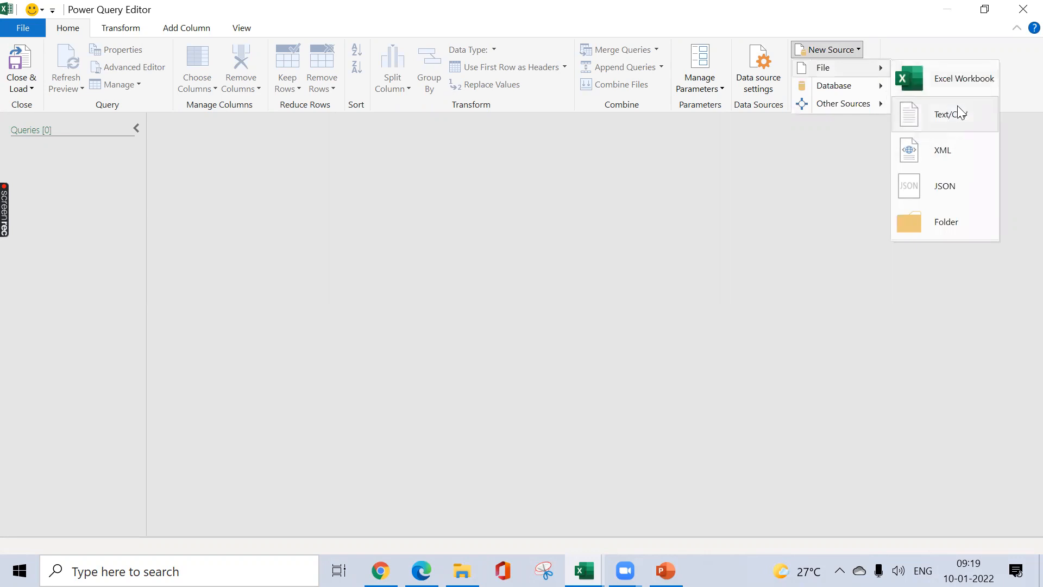
mouse_move(883, 88)
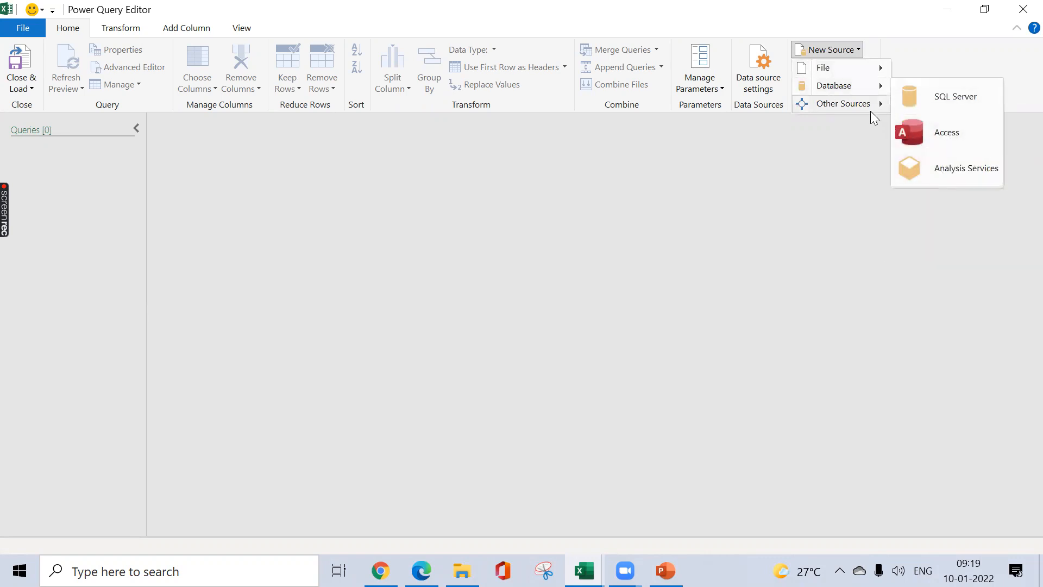
mouse_move(871, 112)
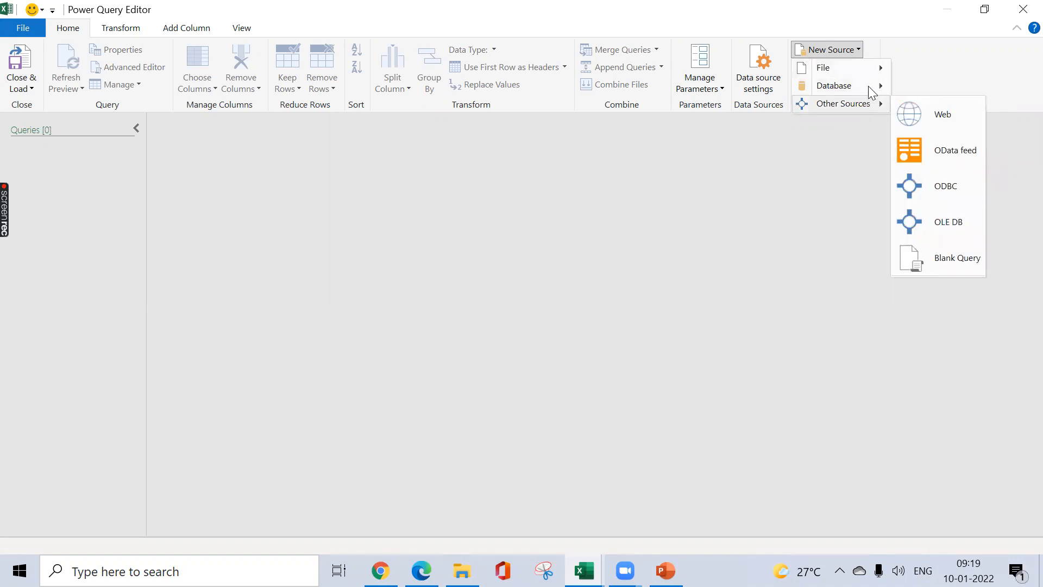
left_click(932, 78)
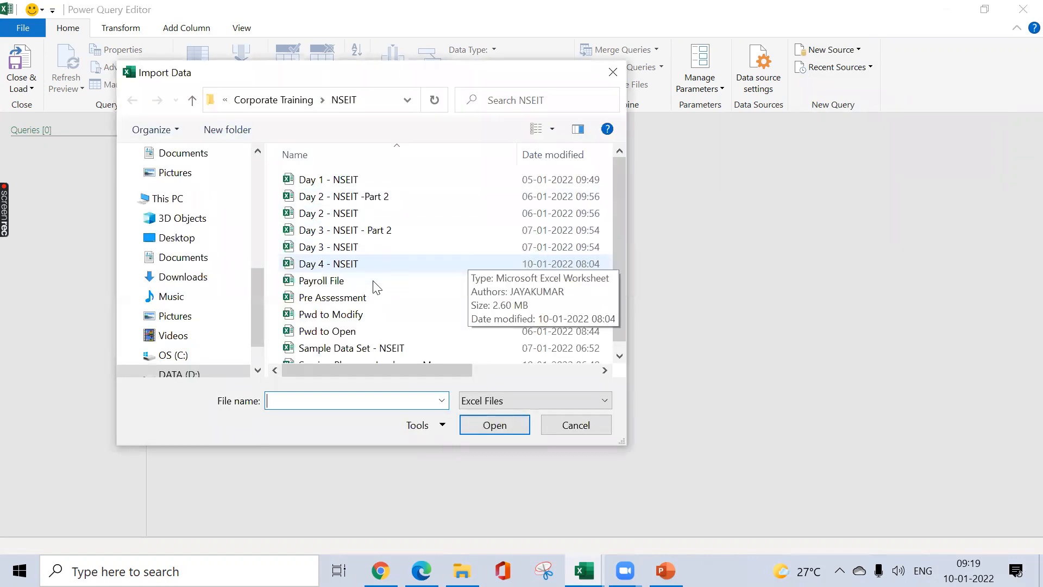
left_click(357, 281)
left_click(483, 424)
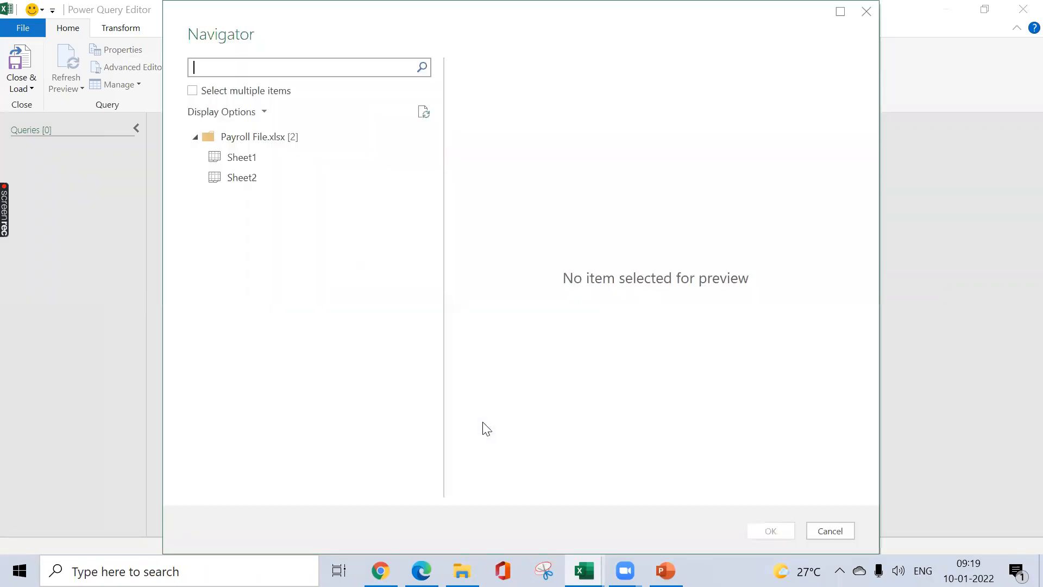
left_click(246, 160)
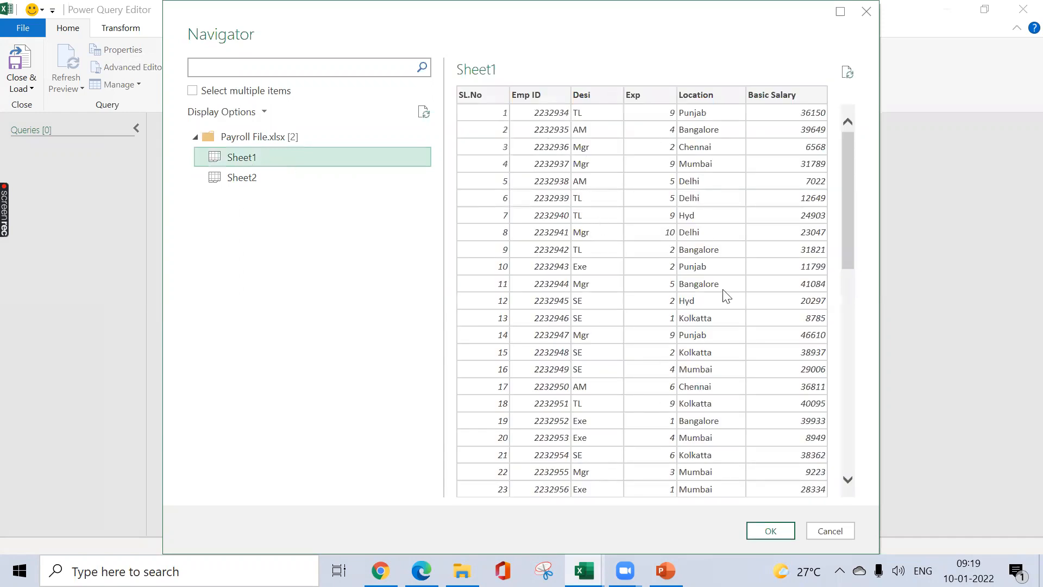
left_click(763, 531)
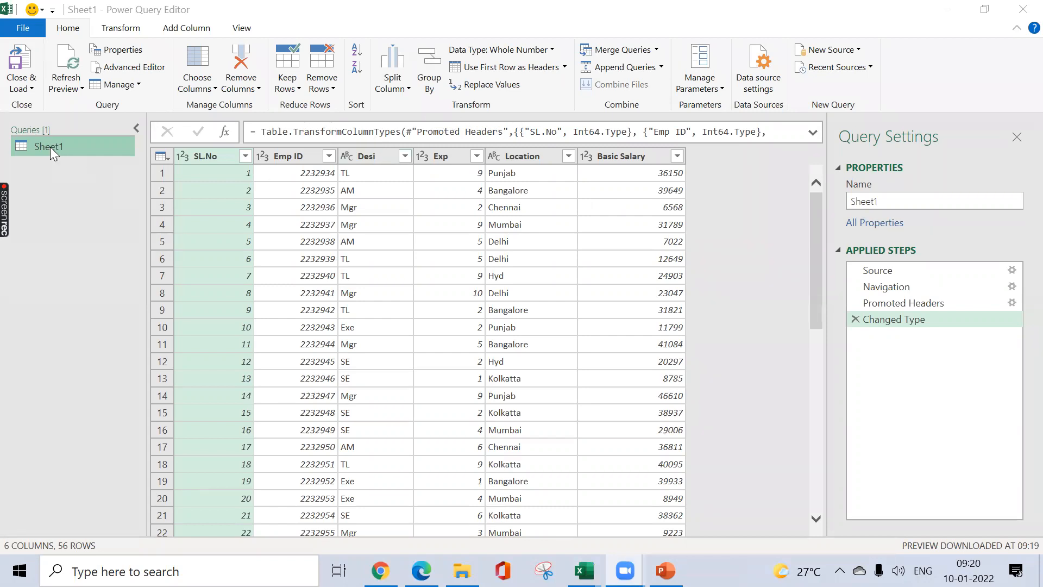
- Rename the Sheet1 query as Indian Payroll
left_click(897, 202)
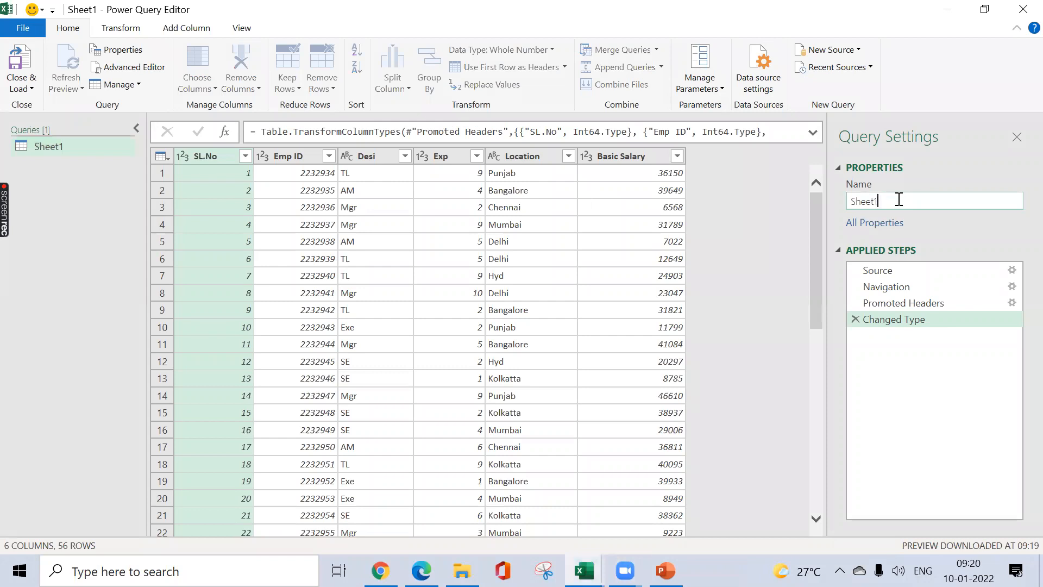
key("BackSpace")
key("BackSpace")
key("BackSpace")
key("BackSpace")
key("BackSpace")
key("BackSpace")
type("India")
key("BackSpace")
type("an Payroll")
key("Return")
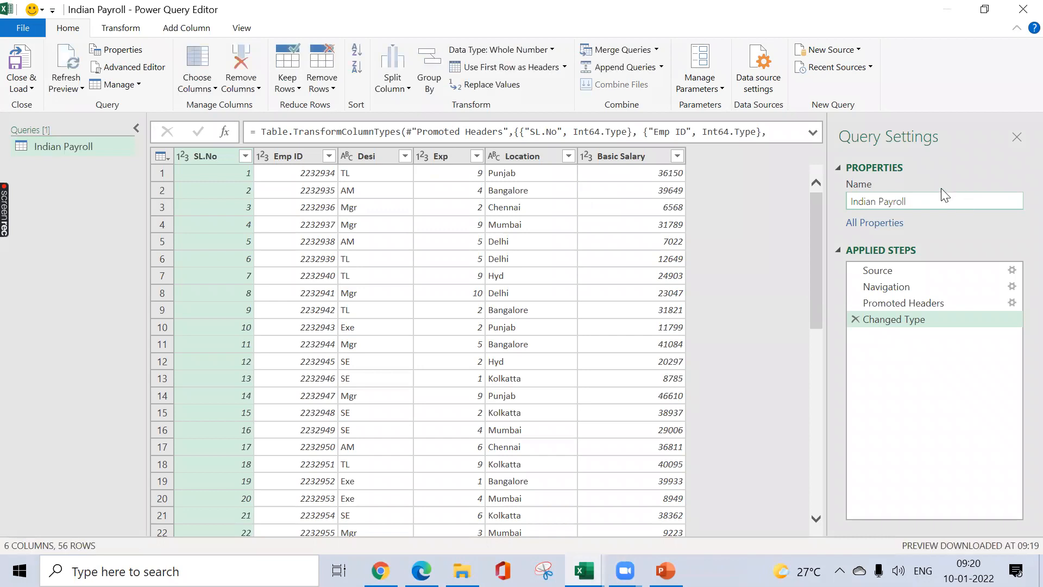
- Review the query's applied steps one by one, from Source through Navigation and Promoted Headers to Changed Type
left_click(907, 269)
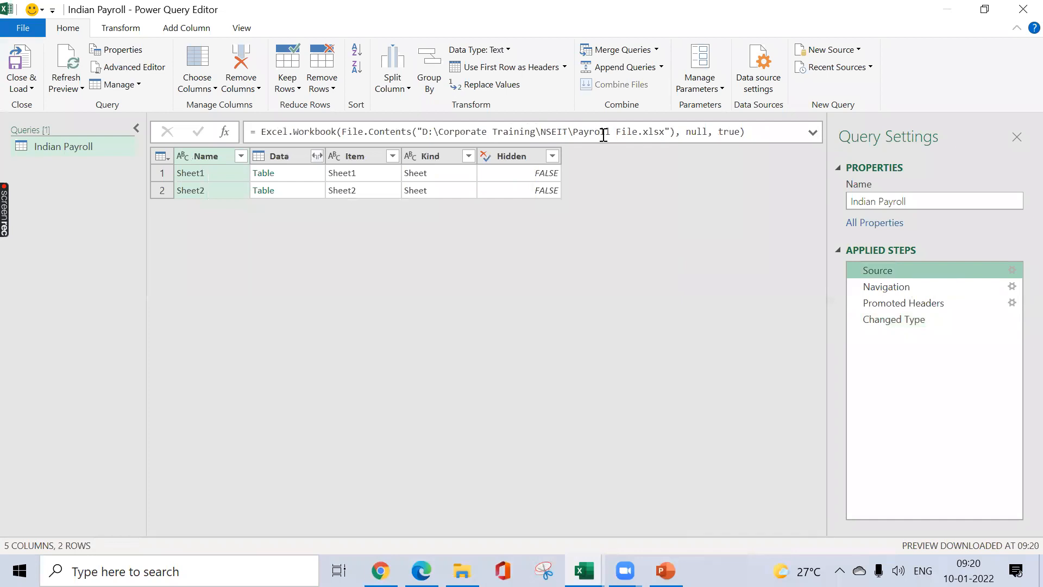
left_click(874, 290)
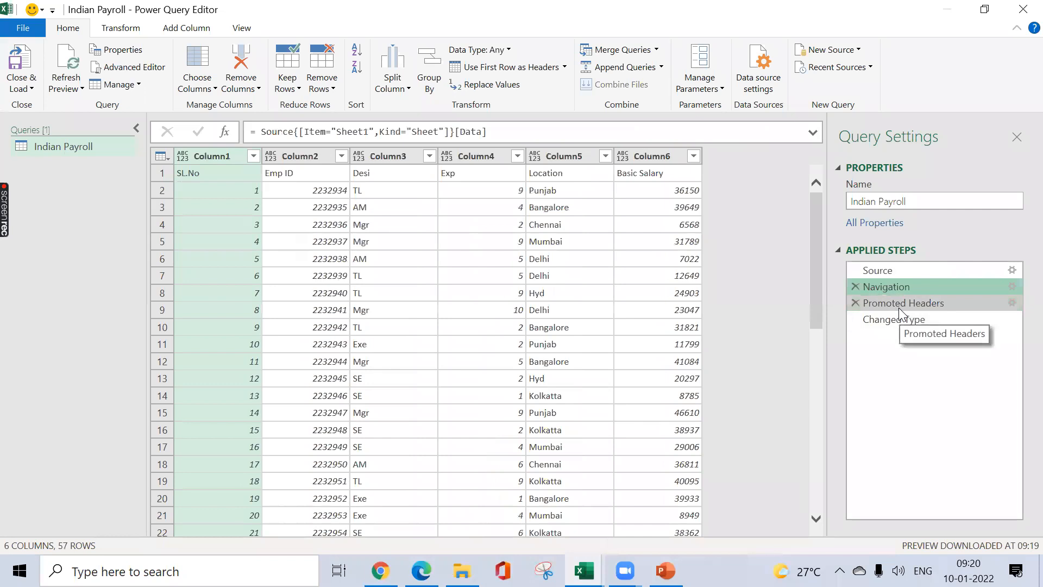
left_click(898, 308)
left_click(908, 322)
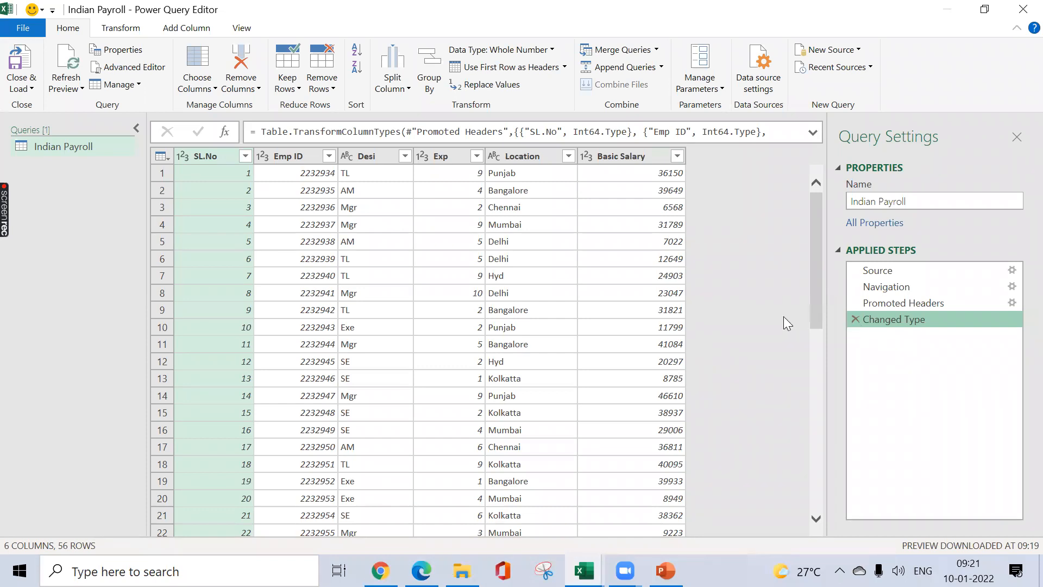
- Add a custom column named HRA with the formula [Basic Salary]*0.4
left_click(197, 30)
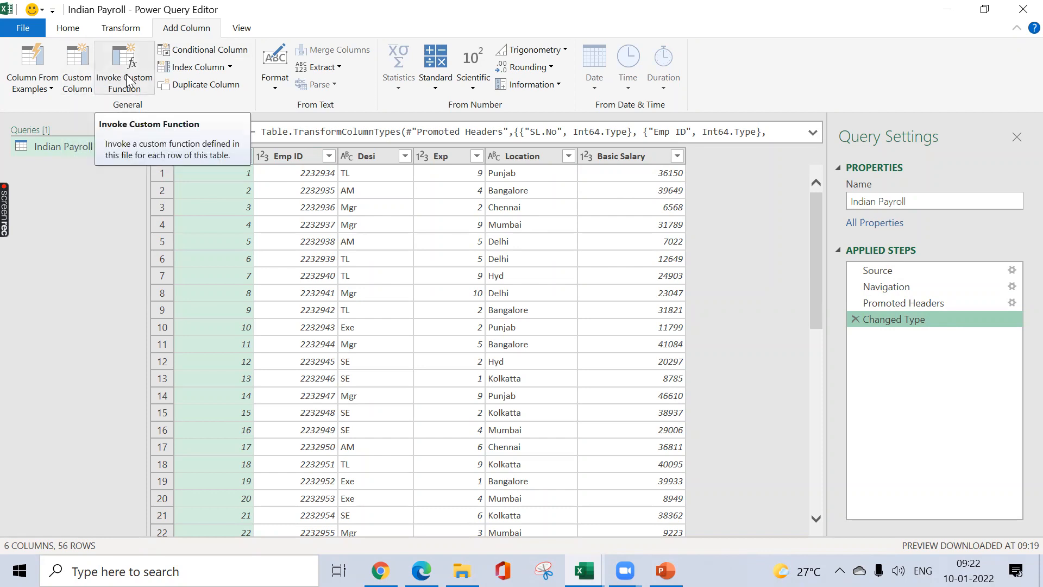
left_click(81, 68)
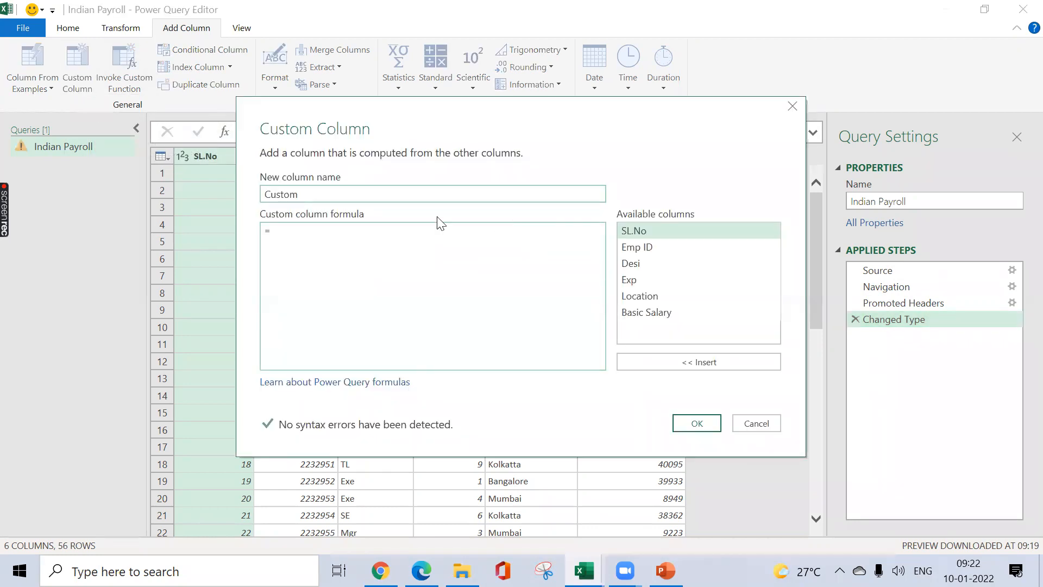
double_click(326, 194)
type("HRA")
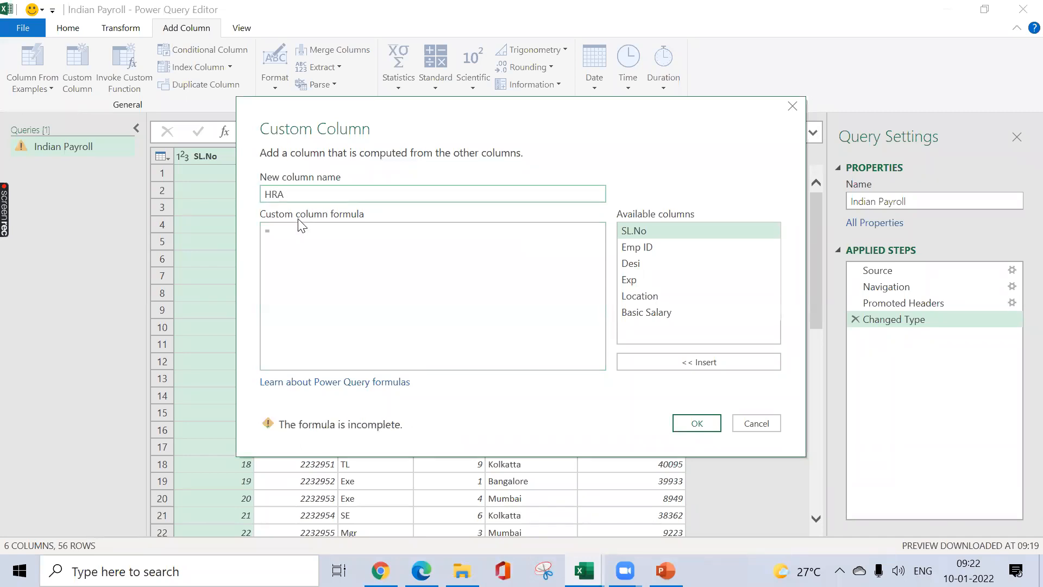
left_click(299, 224)
left_click(646, 314)
double_click(643, 311)
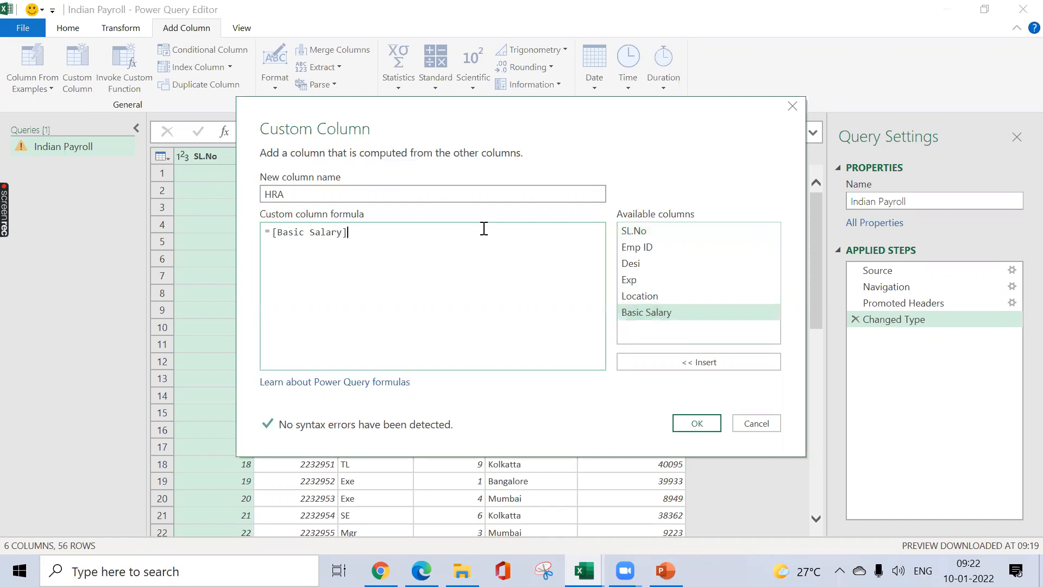
type("*4")
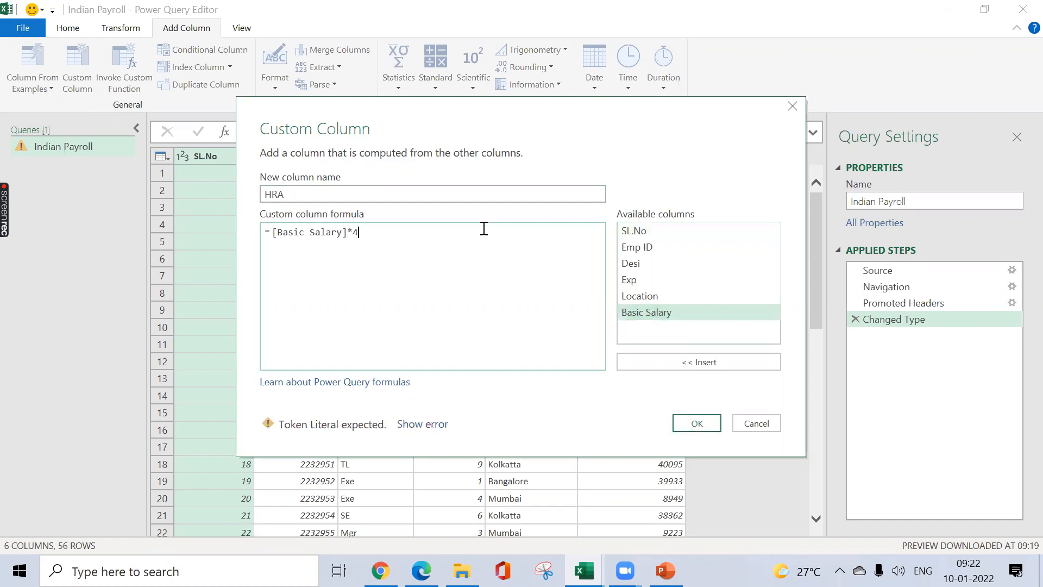
type("0%")
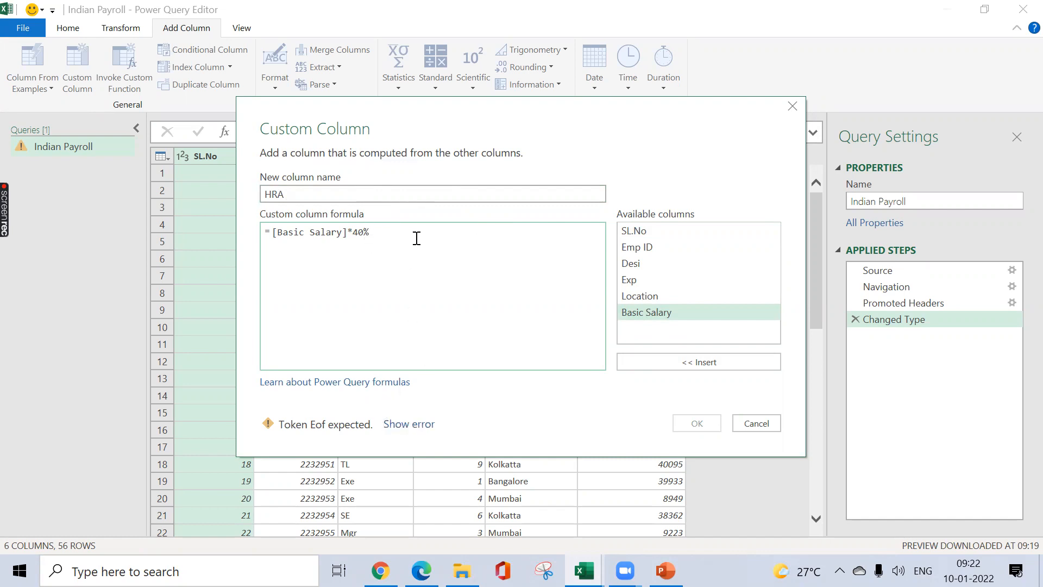
key("BackSpace")
key("BackSpace")
key("BackSpace")
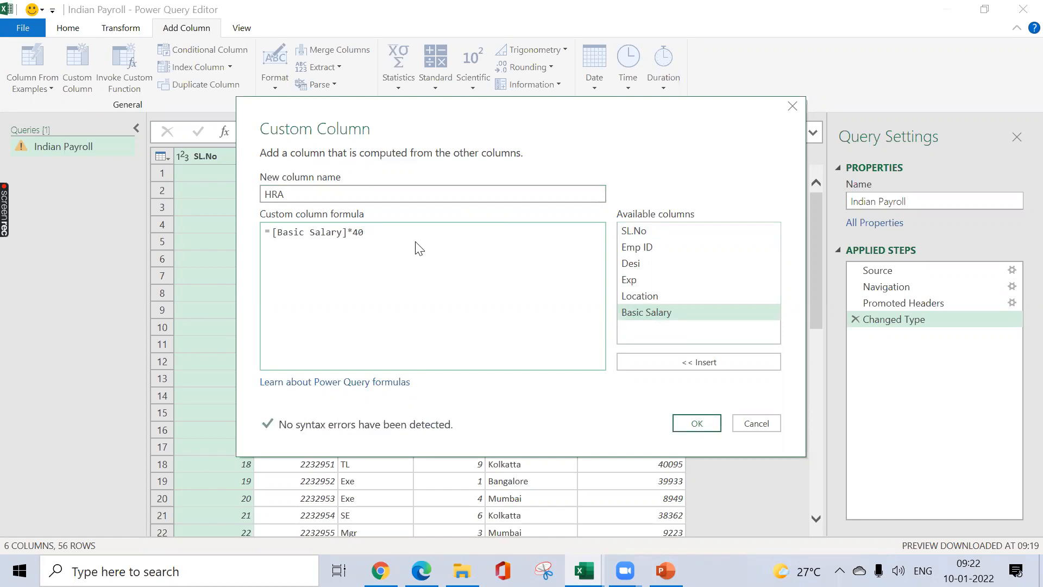
type("0.")
left_click(694, 422)
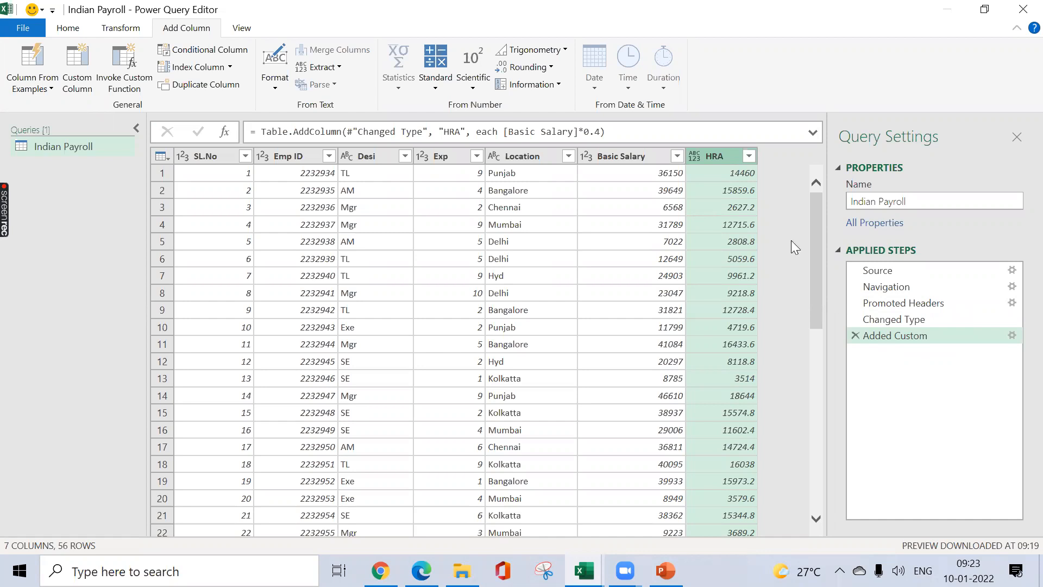
- Add a custom column named PF with the formula [Basic Salary]*0.12
left_click(74, 78)
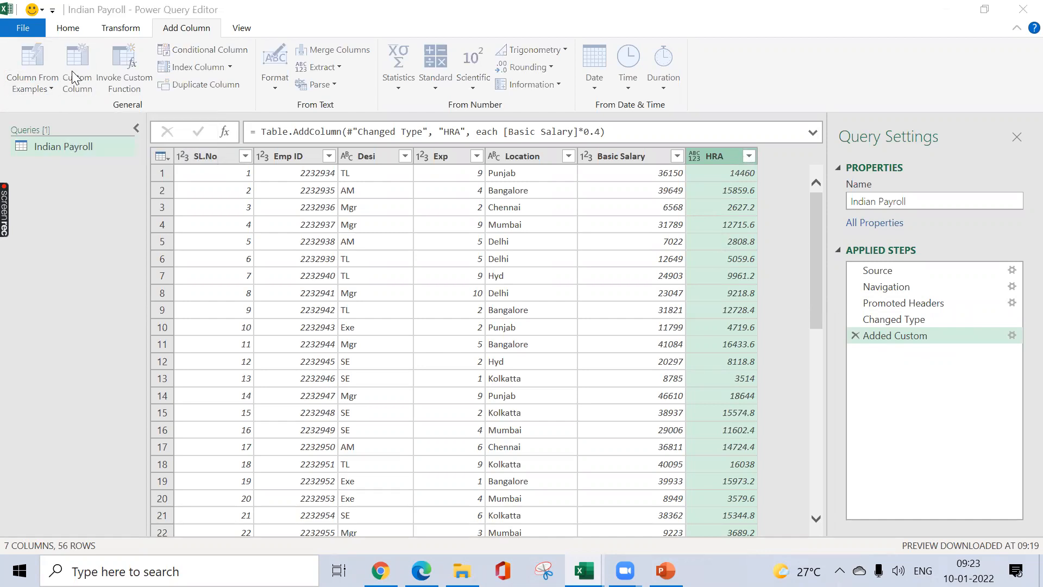
double_click(301, 195)
type("PF")
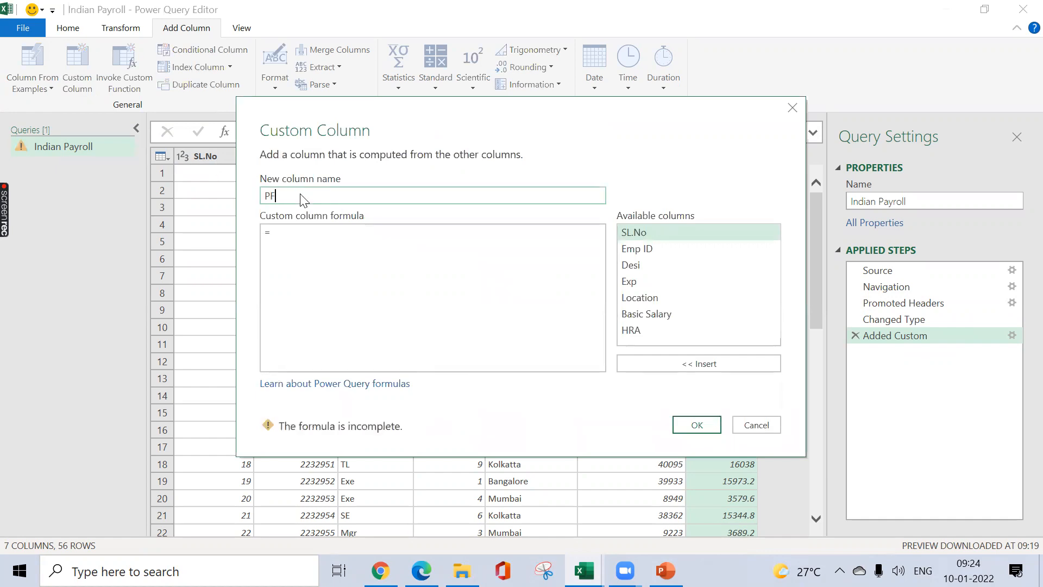
left_click(287, 235)
double_click(647, 315)
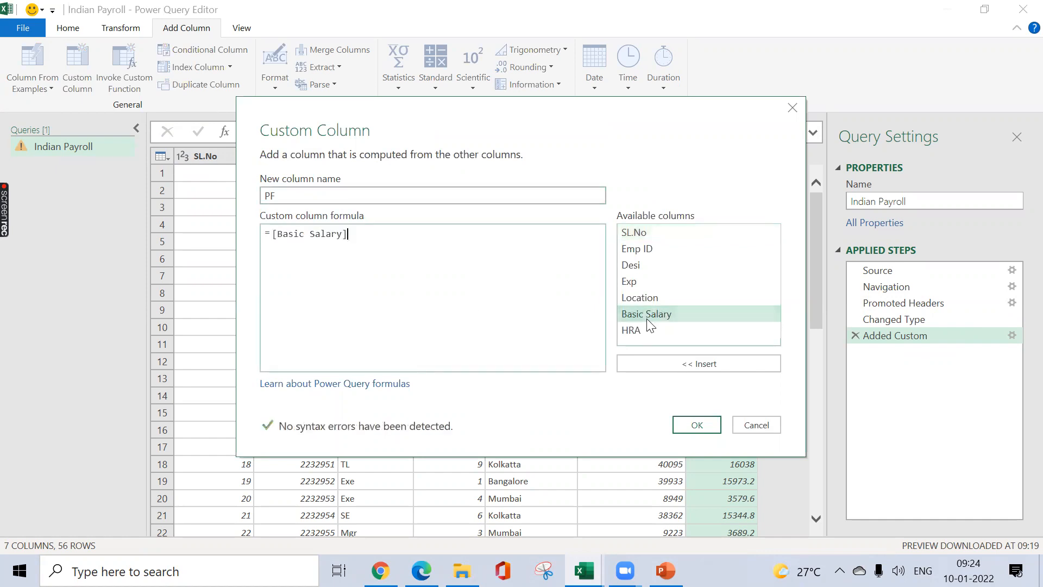
type("*0")
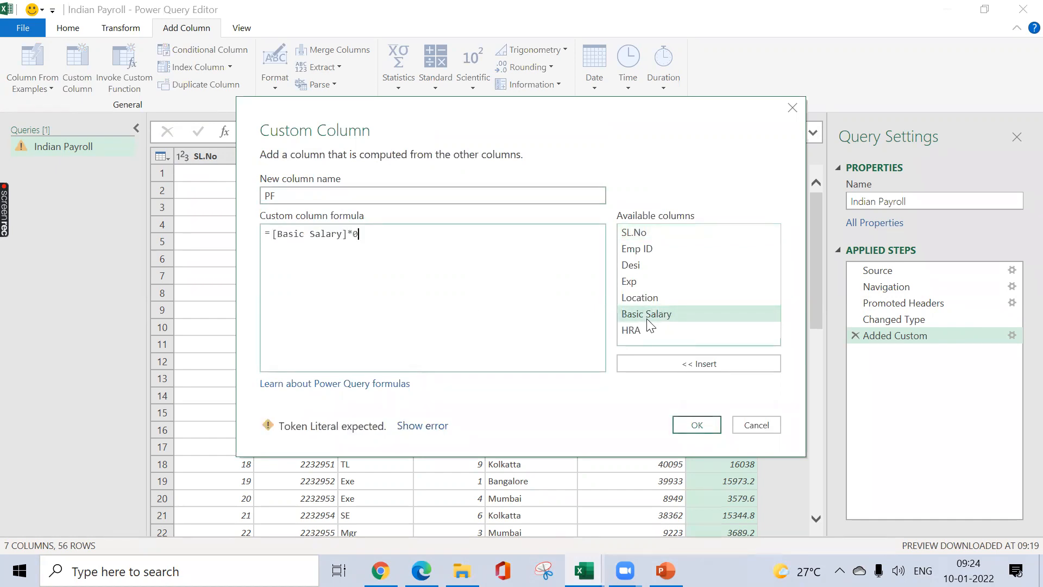
type(".12")
left_click(709, 426)
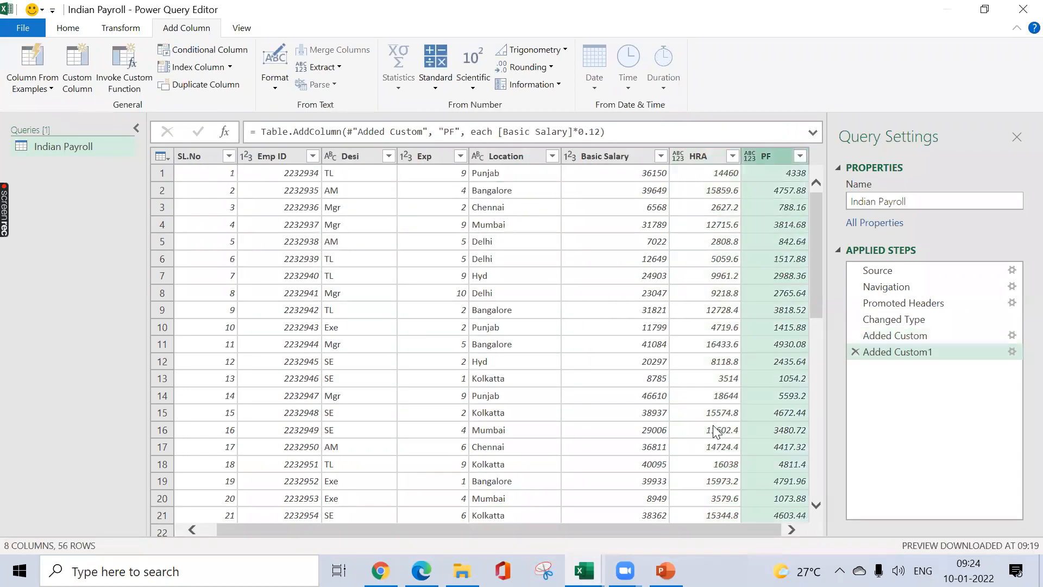
- Add a custom column named ESI with the formula [Basic Salary]*0.04
left_click(77, 70)
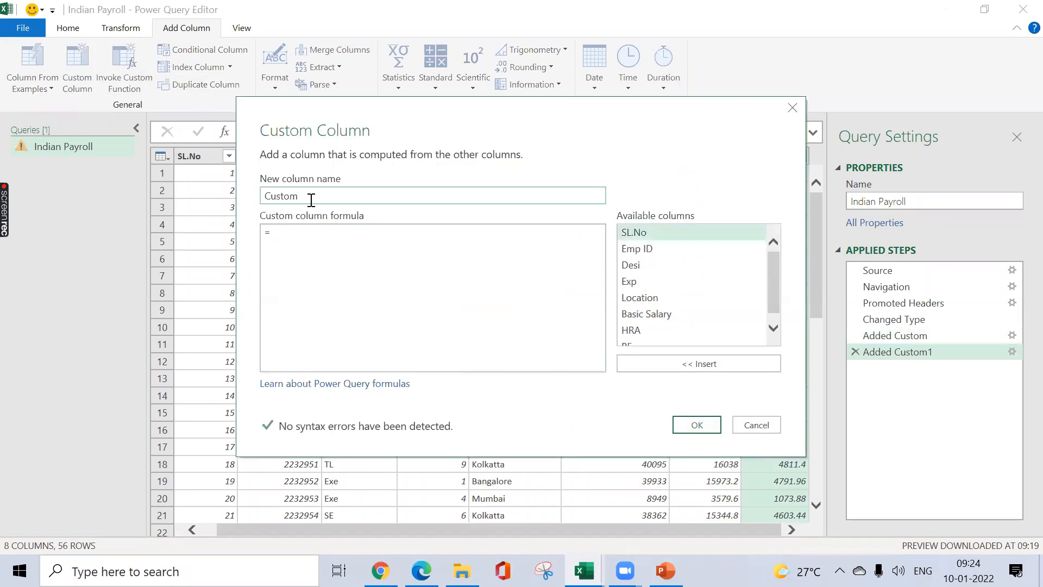
double_click(312, 197)
type("ES")
left_click(274, 231)
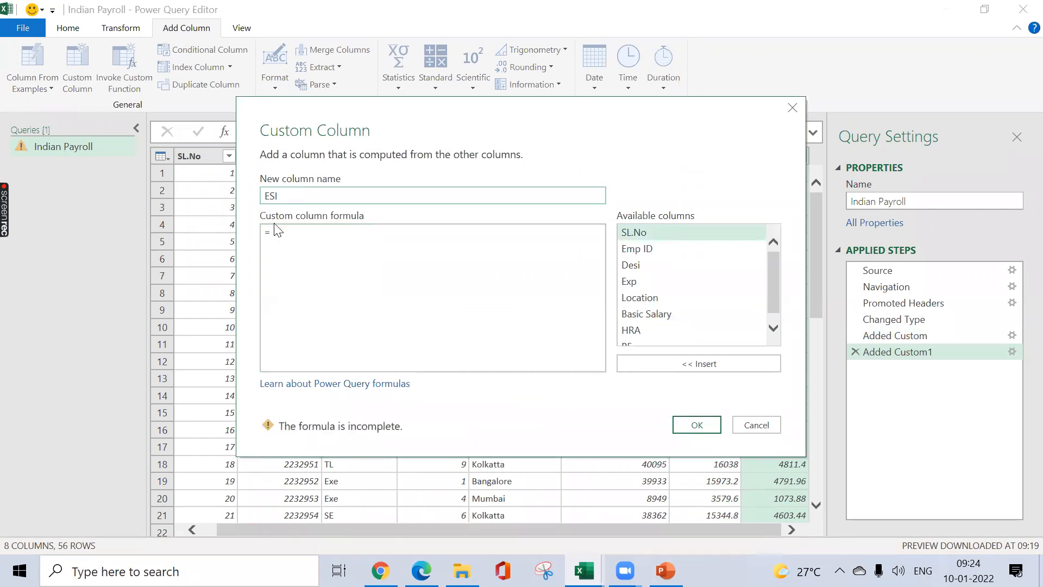
double_click(645, 313)
type("*")
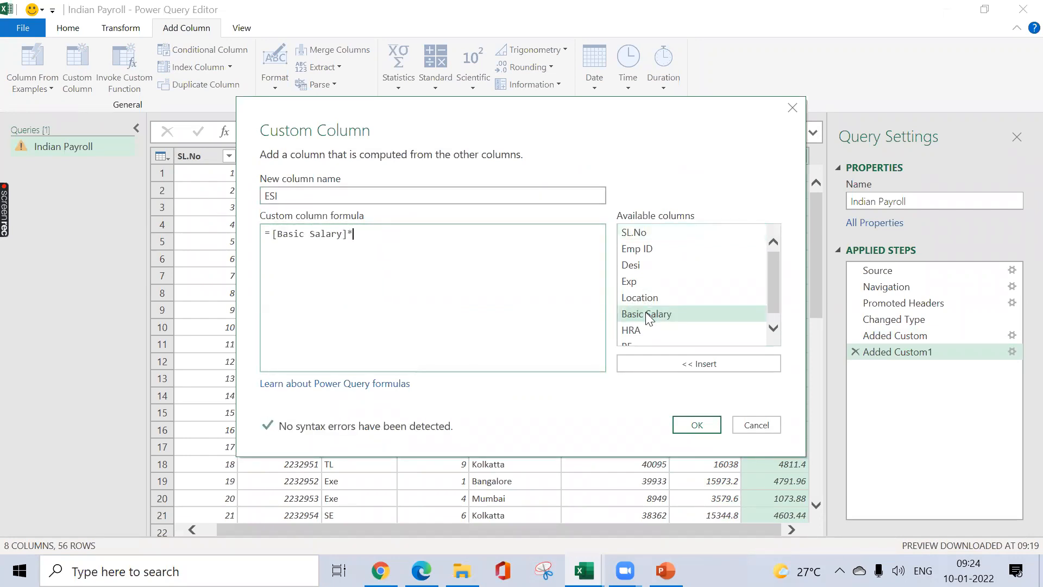
type("0.04")
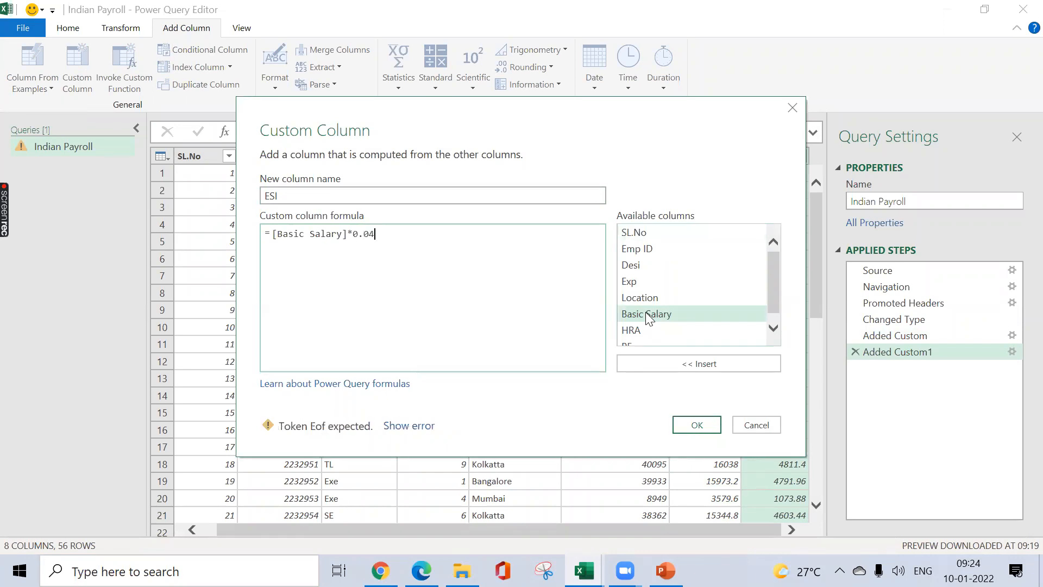
left_click(696, 423)
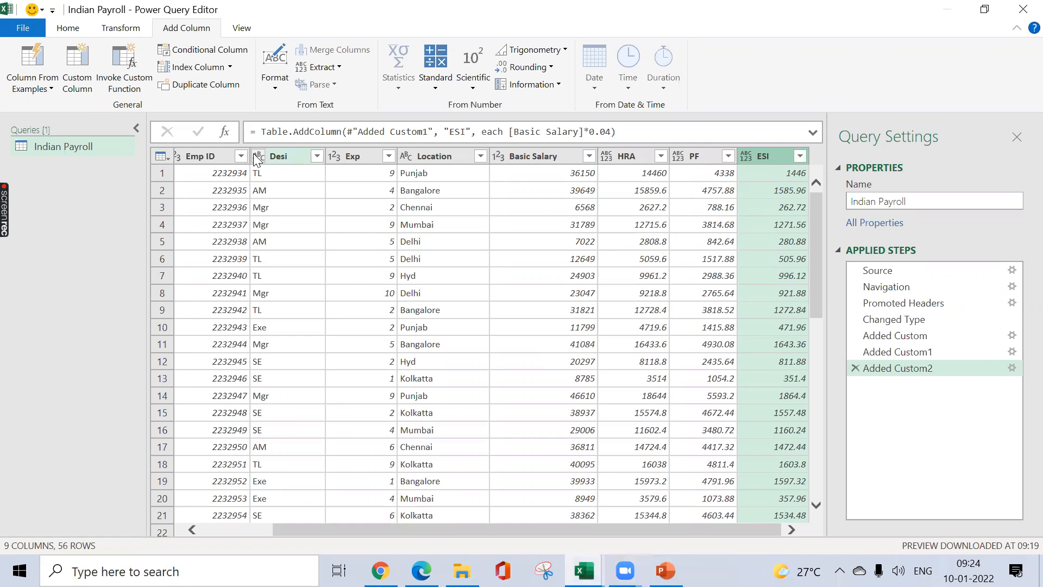
- Add a custom column named Bonus with the formula [Basic Salary]*0.08
left_click(85, 67)
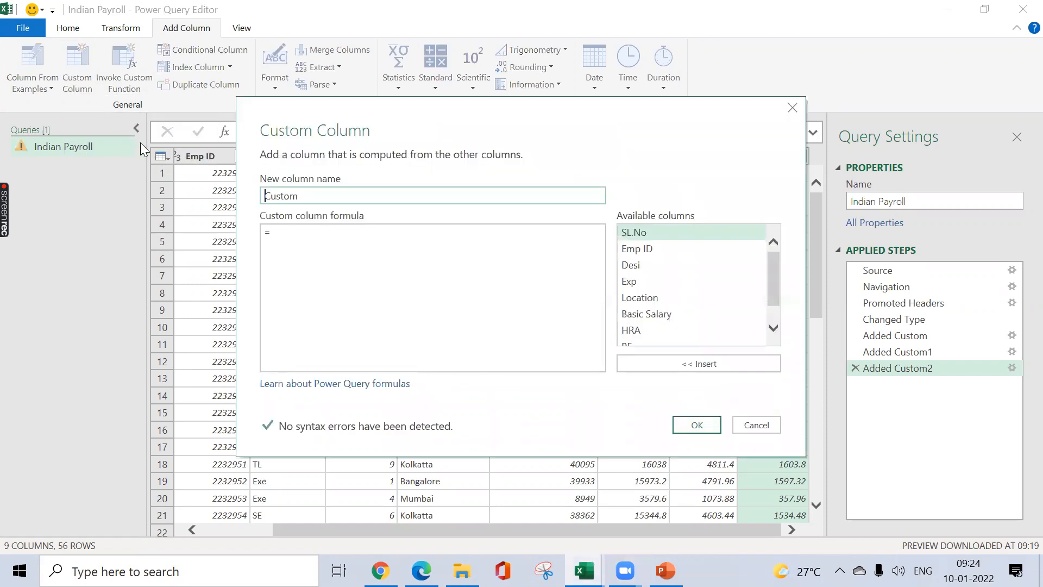
key("ctrl+a")
type("Bonus")
left_click(279, 234)
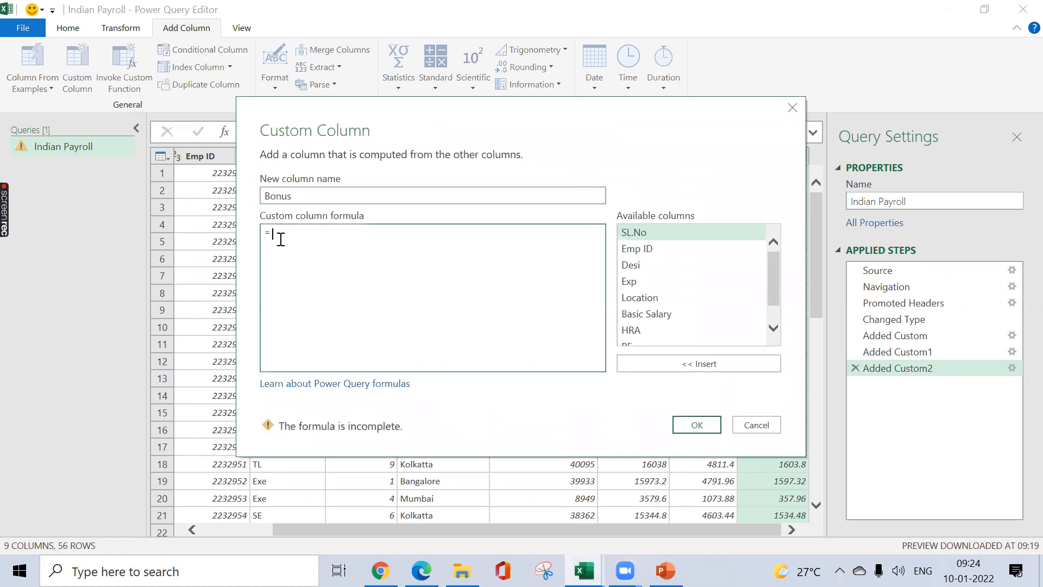
double_click(676, 315)
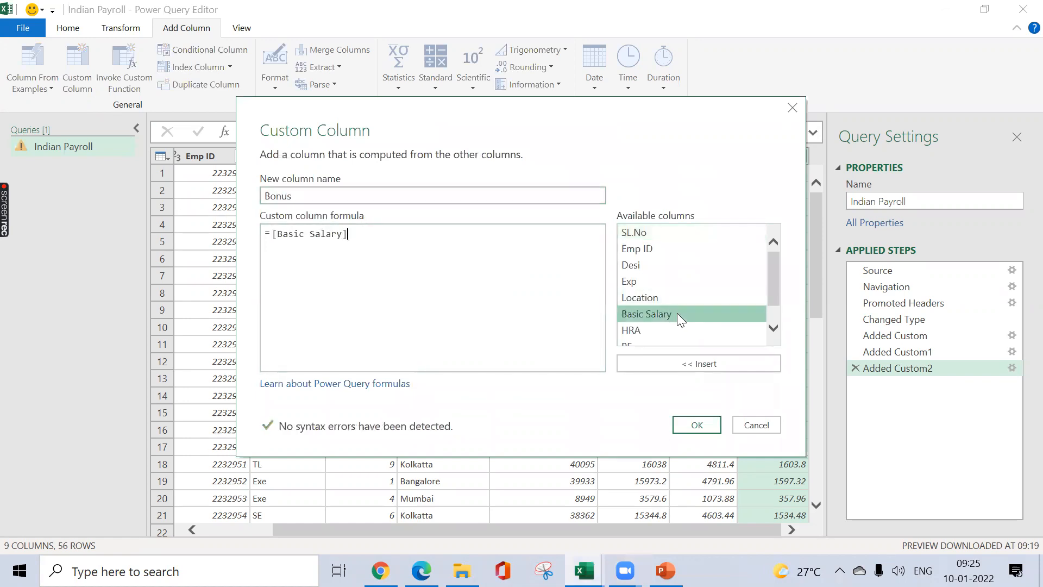
type("*0.08")
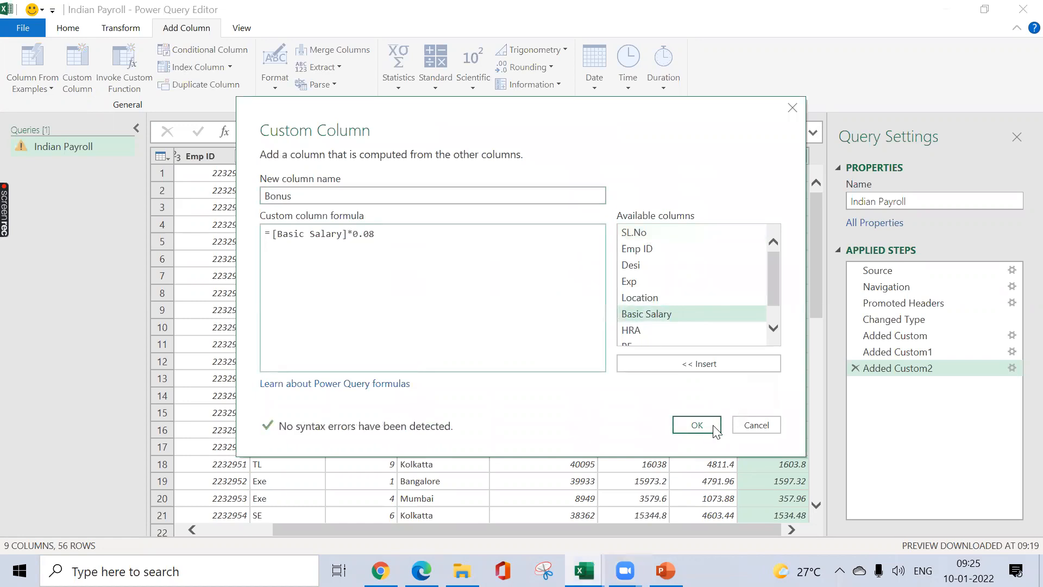
left_click(698, 426)
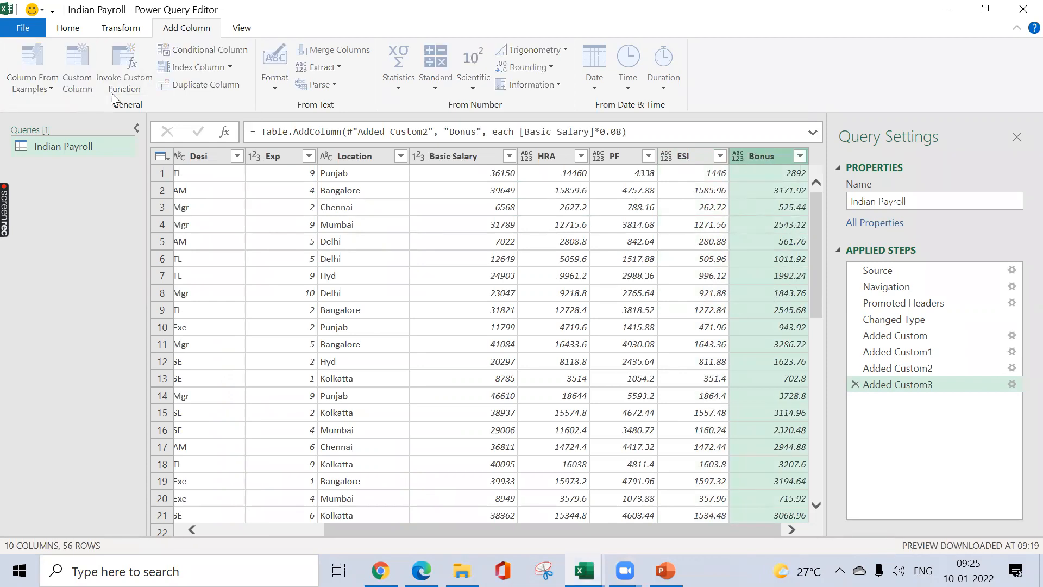
- Add a custom column named Gross Pay with the formula [Basic Salary]+[HRA]+[PF]+[ESI]+[Bonus]
left_click(77, 76)
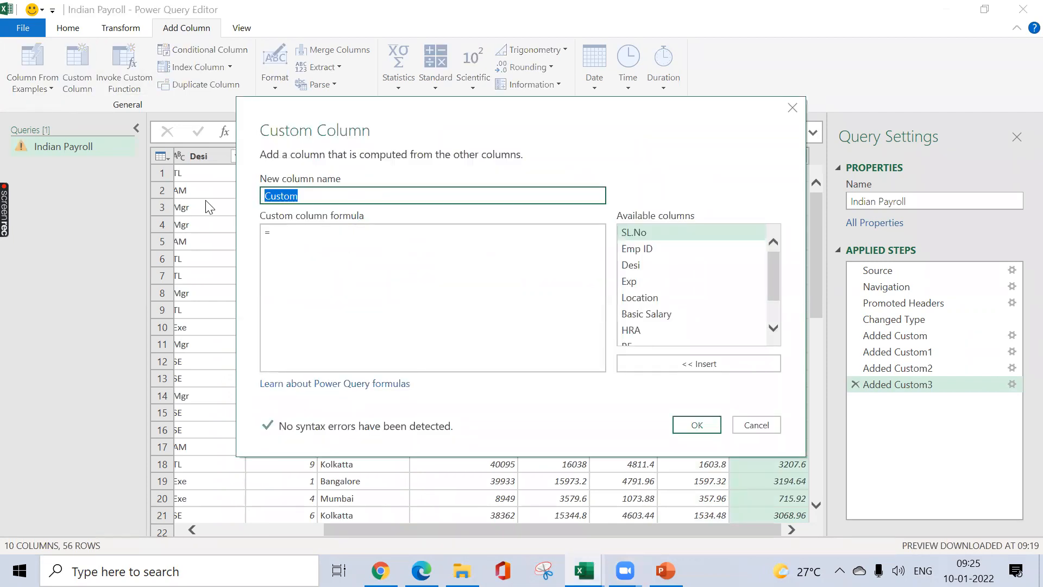
type("Gross Pay")
key("Tab")
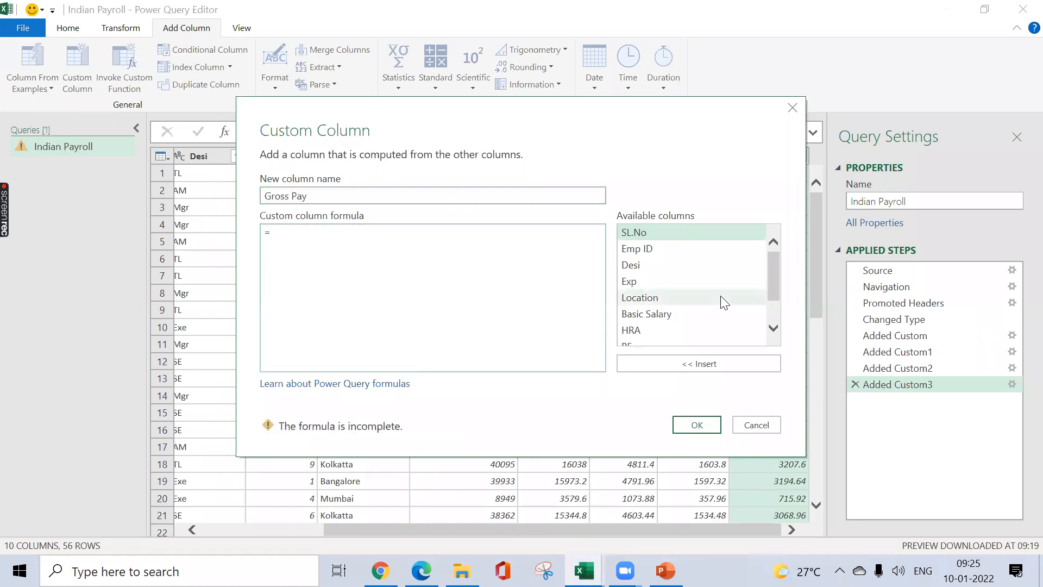
double_click(672, 313)
type("+")
double_click(642, 329)
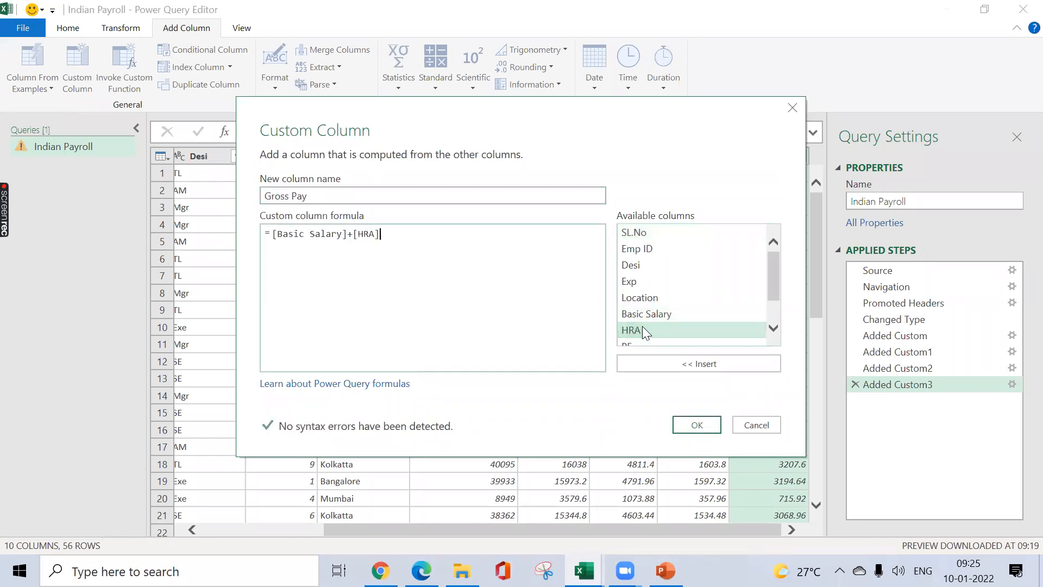
type("+")
left_click(773, 328)
left_click(773, 327)
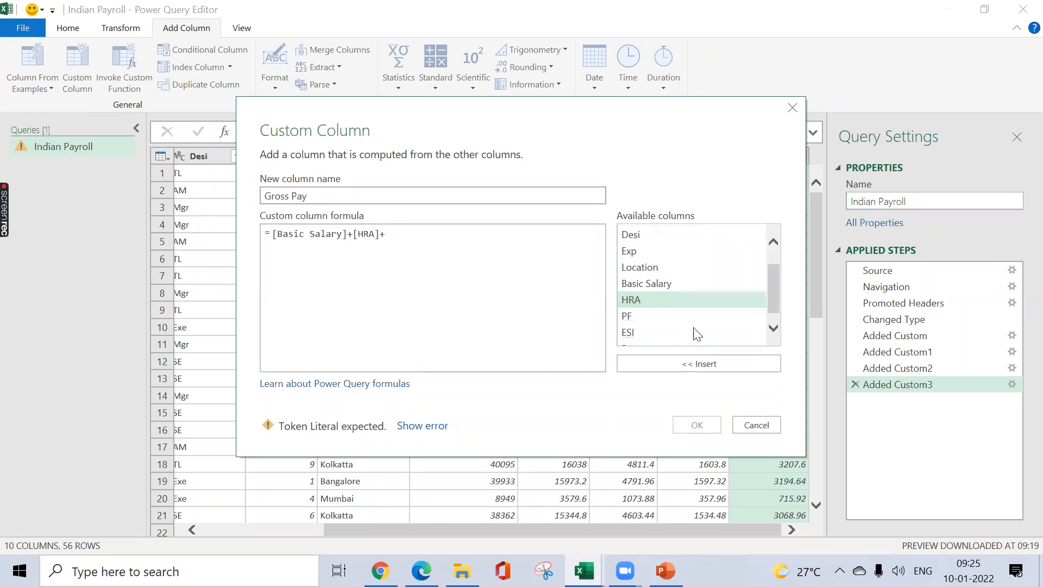
left_click(653, 316)
double_click(653, 316)
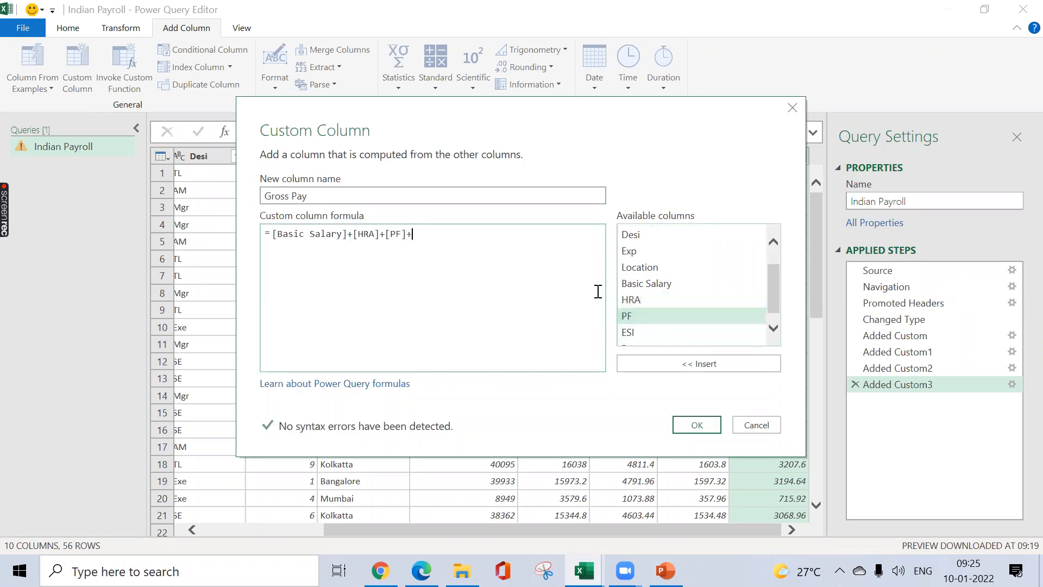
double_click(638, 330)
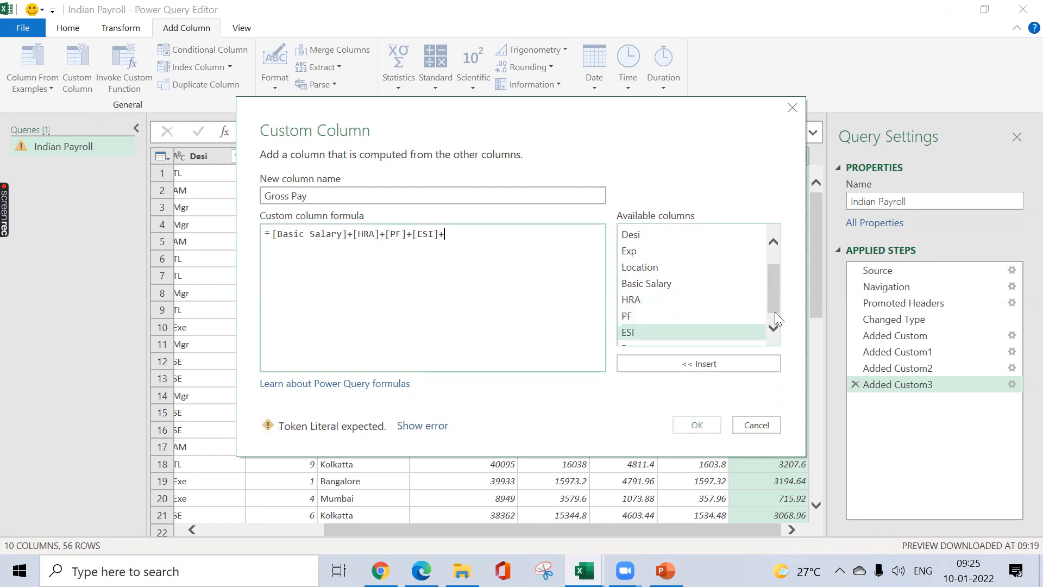
left_click(768, 333)
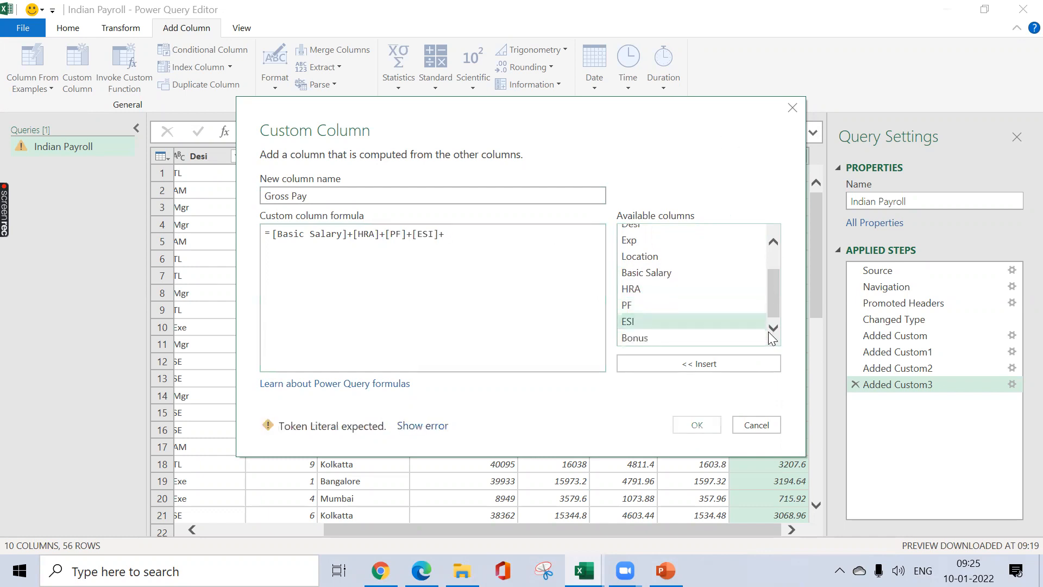
double_click(680, 338)
left_click(700, 424)
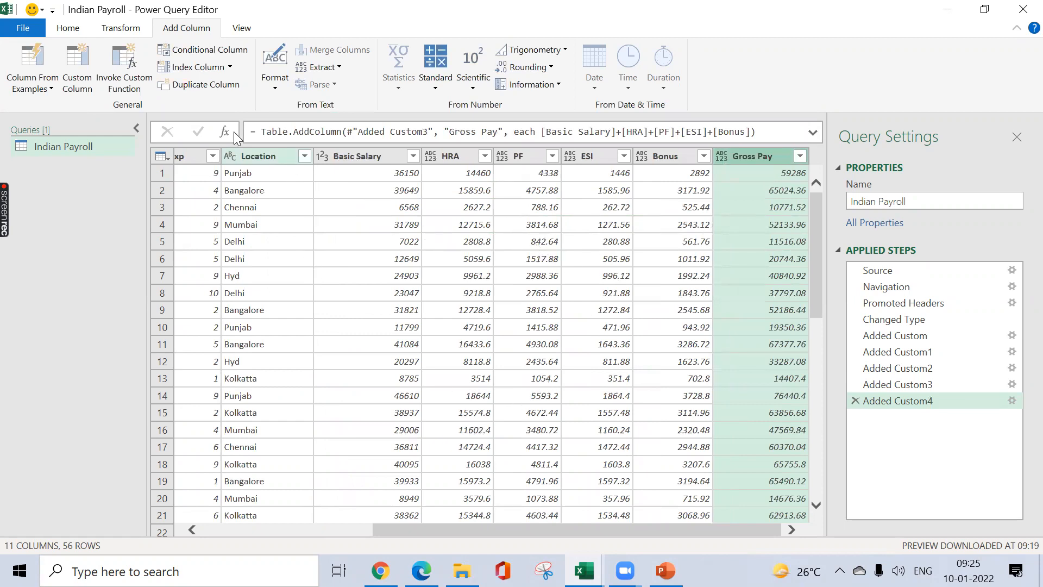
- Transform the text in the Location column to UPPERCASE, dismissing the tip about custom data types
left_click(248, 156)
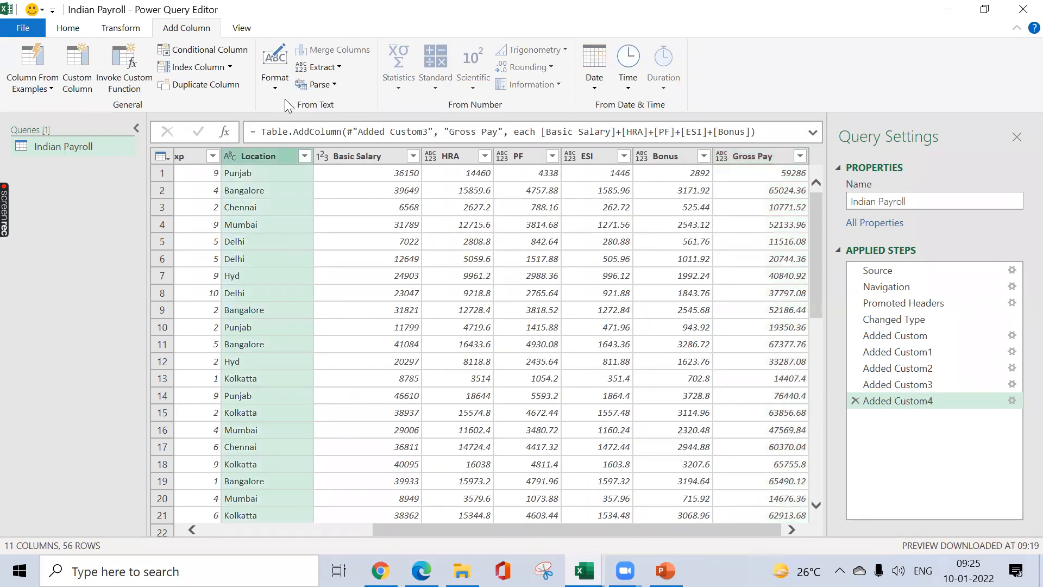
left_click(133, 27)
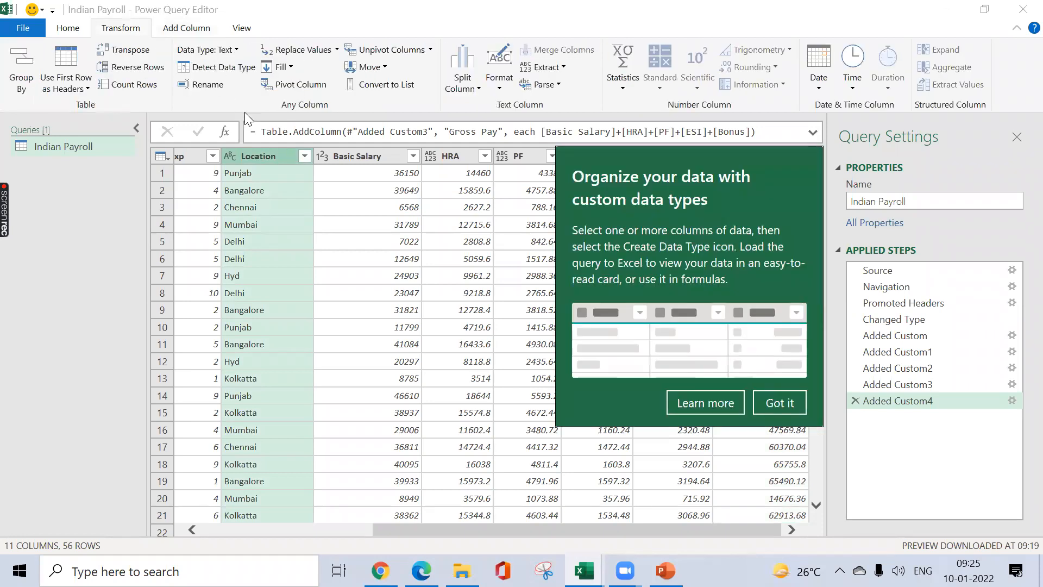
left_click(781, 403)
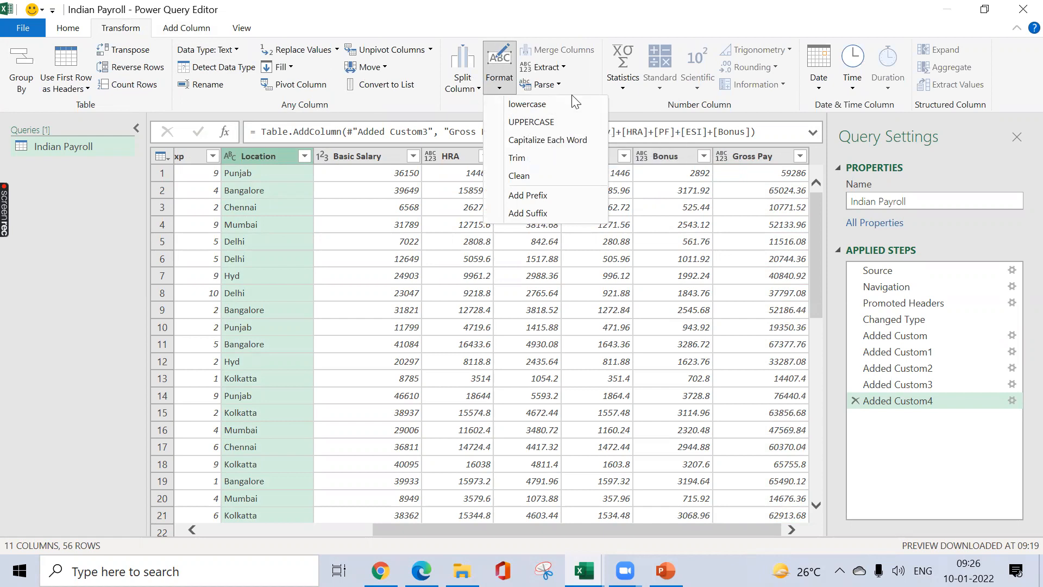
left_click(531, 122)
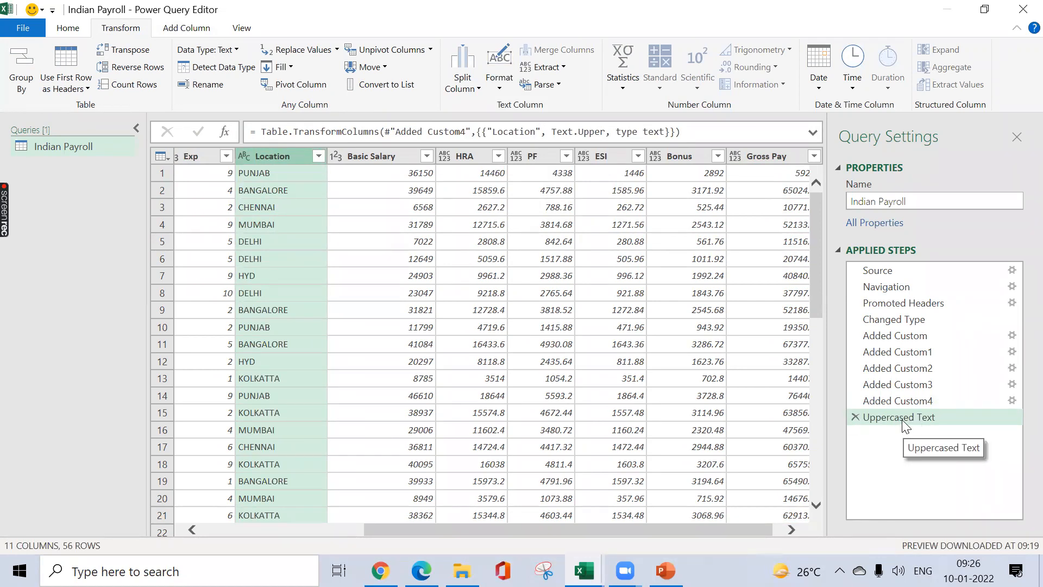
- Transform the text in the Desi column to UPPERCASE
scroll(622, 530, "left", 5)
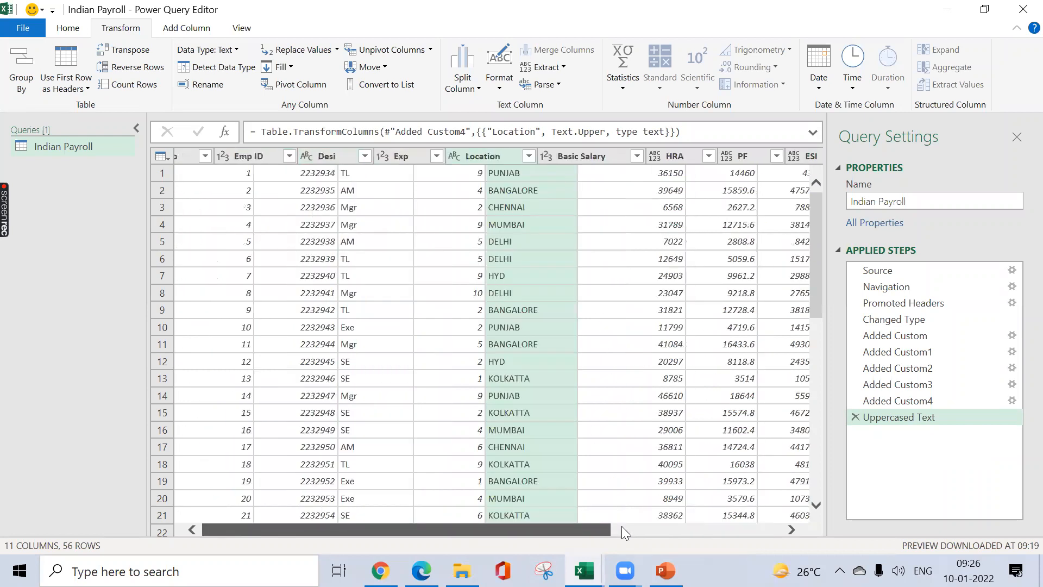
left_click(373, 157)
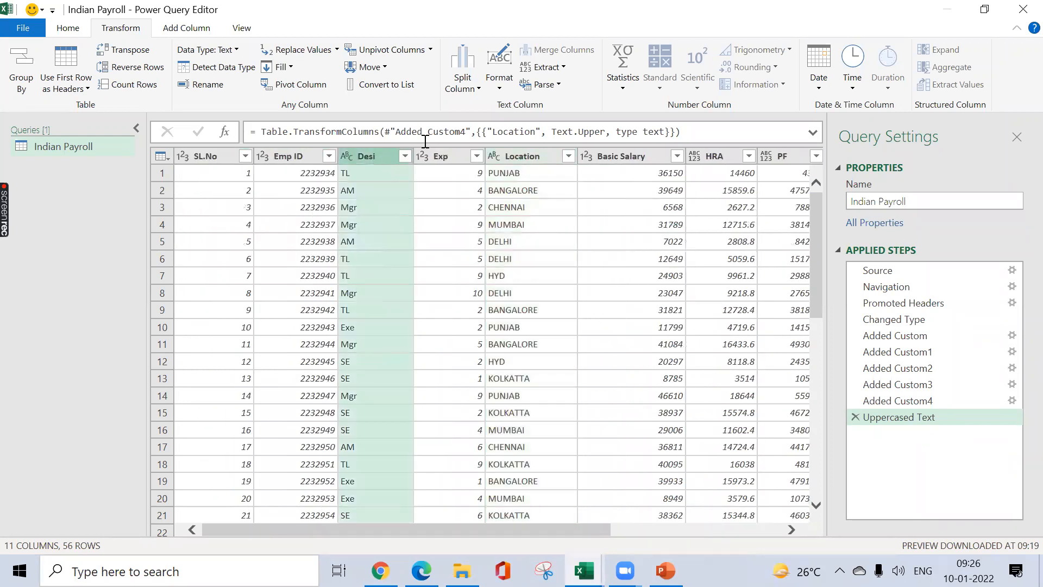
left_click(499, 68)
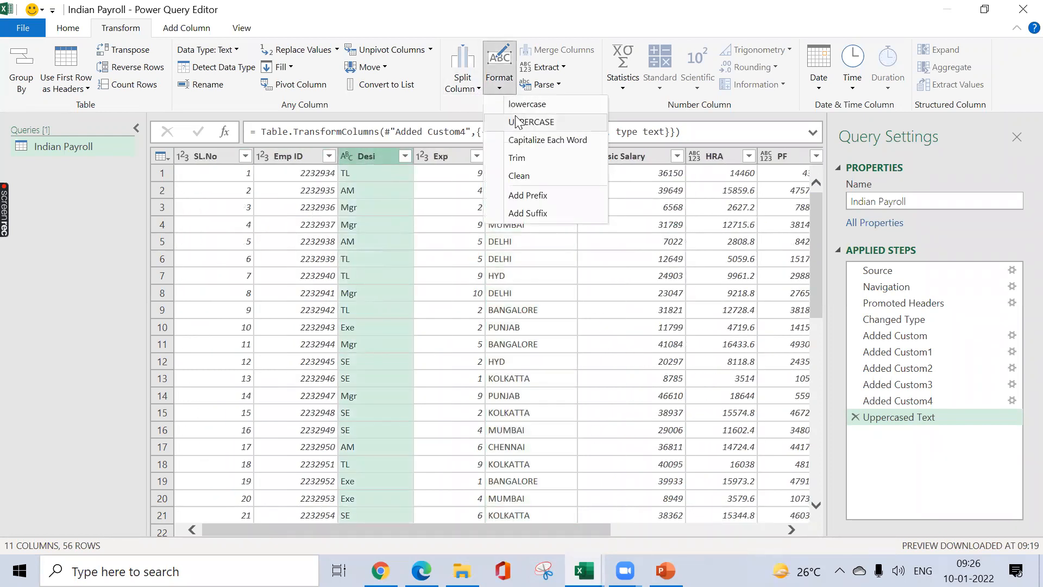
left_click(516, 121)
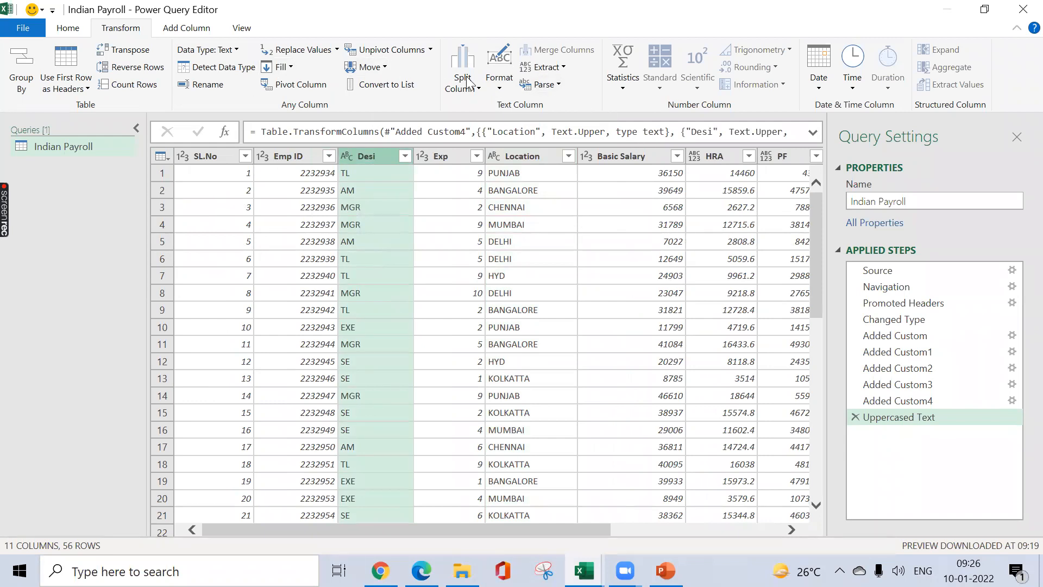
left_click(480, 88)
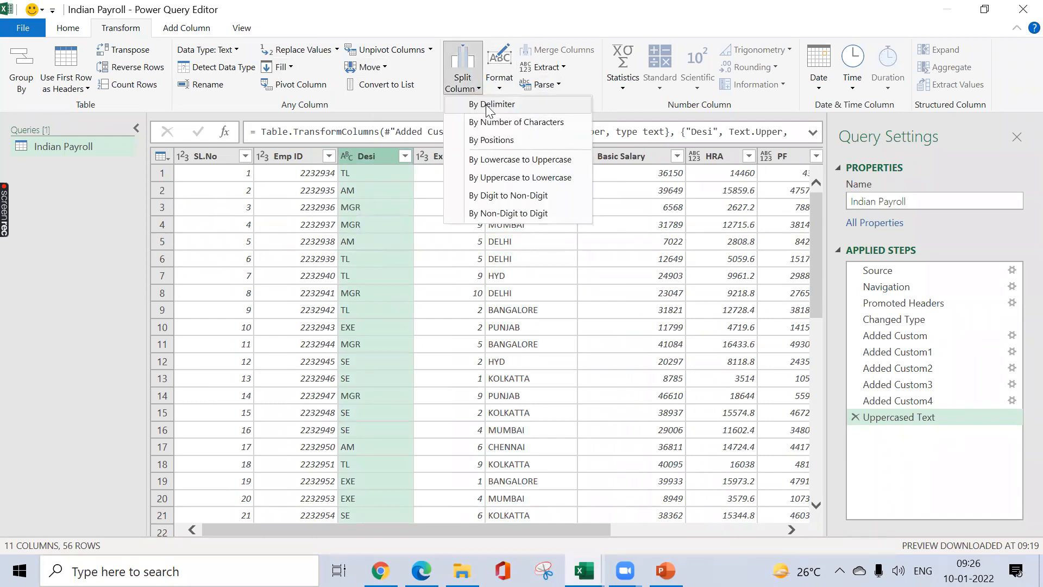
left_click(498, 87)
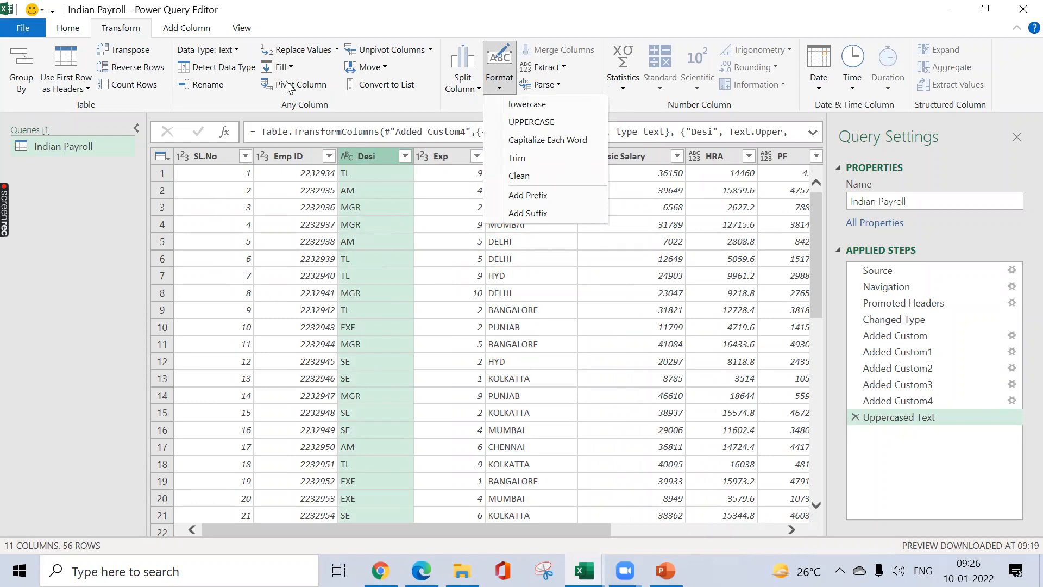
- Close the query editor and load the Indian Payroll query into the workbook
left_click(87, 29)
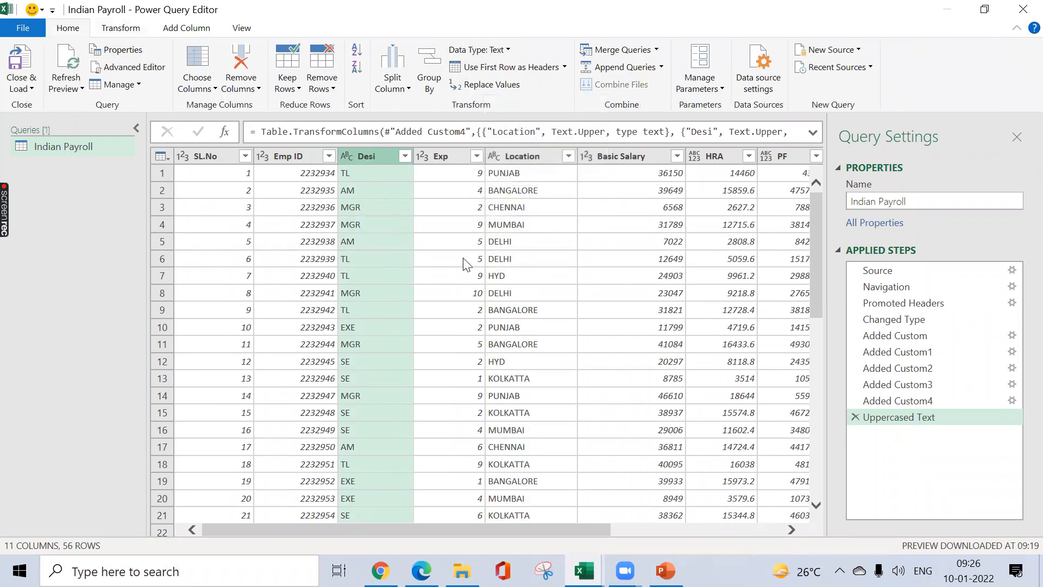
left_click(30, 89)
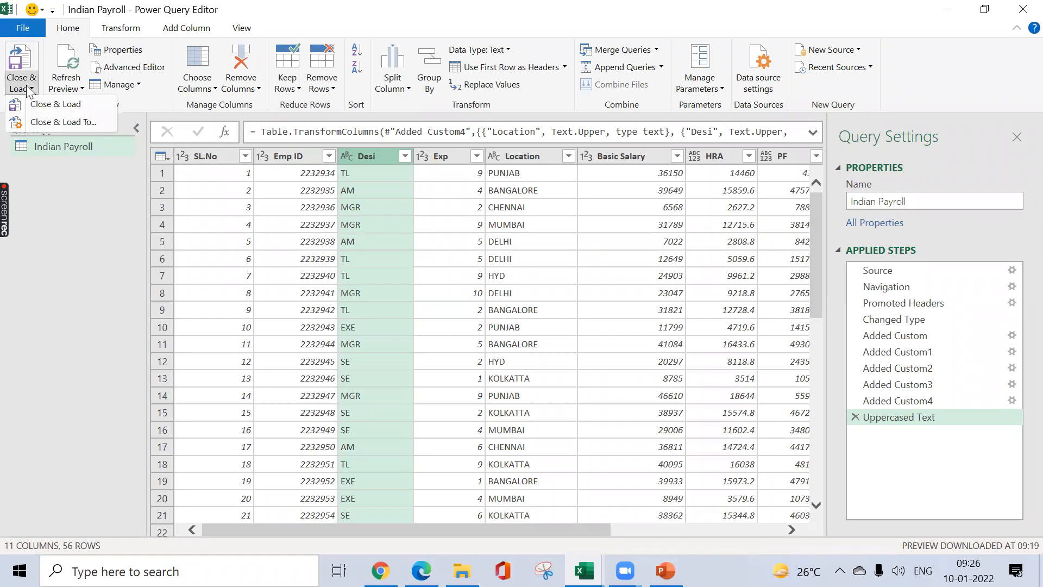
left_click(47, 104)
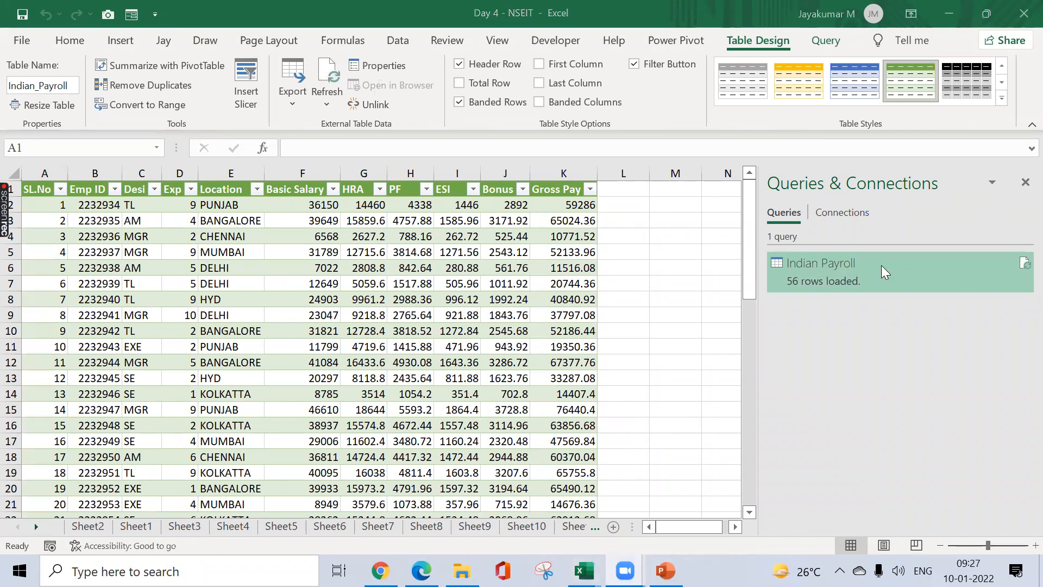
- Select cell L6 beside the loaded Indian Payroll table and save the workbook
mouse_move(852, 274)
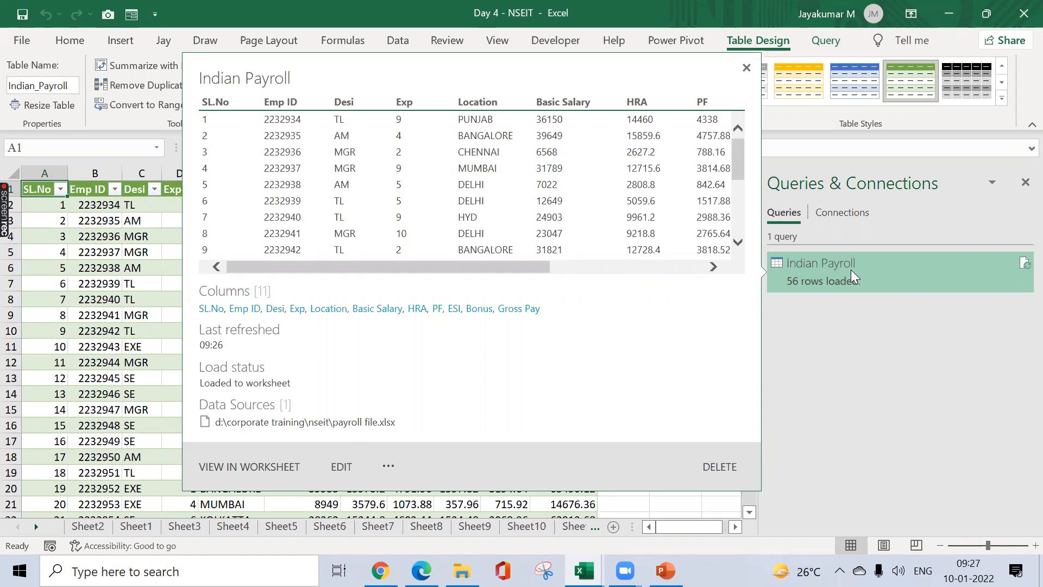
left_click(644, 270)
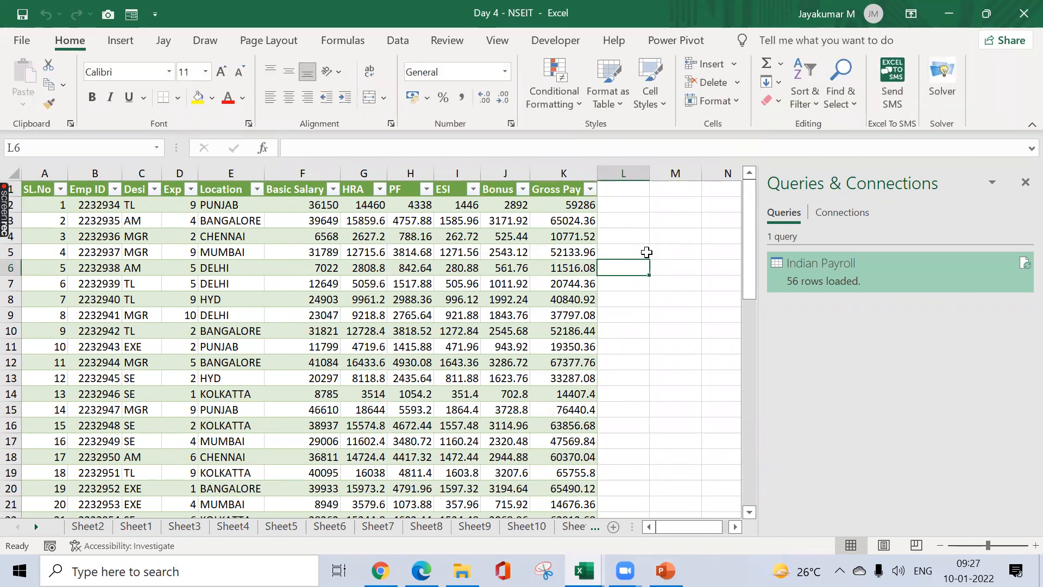
key("ctrl+s")
- Open the Payroll File source workbook and go to cell A58, the first empty row below the data on Sheet1
left_click(462, 571)
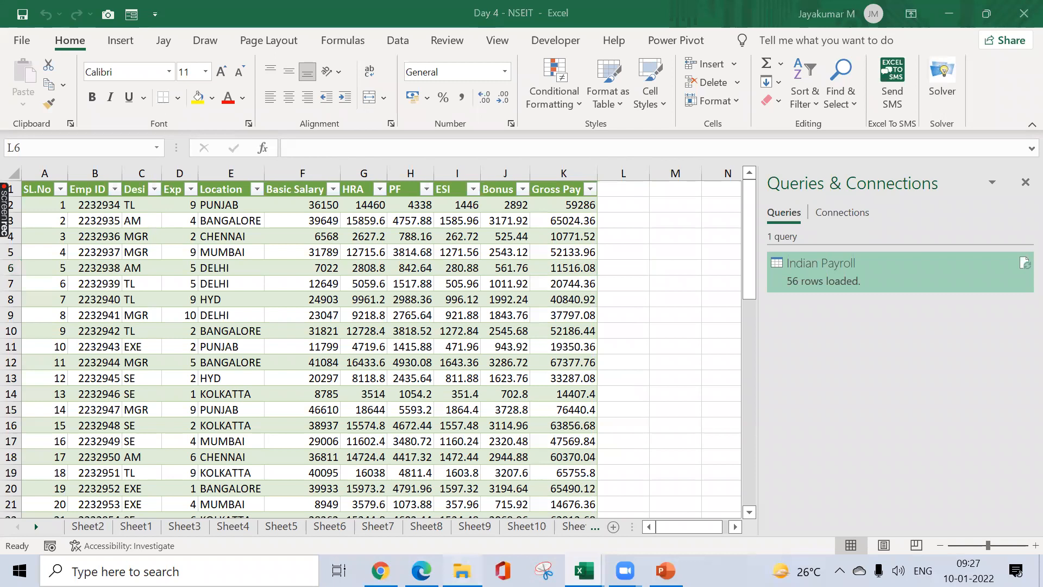
double_click(316, 213)
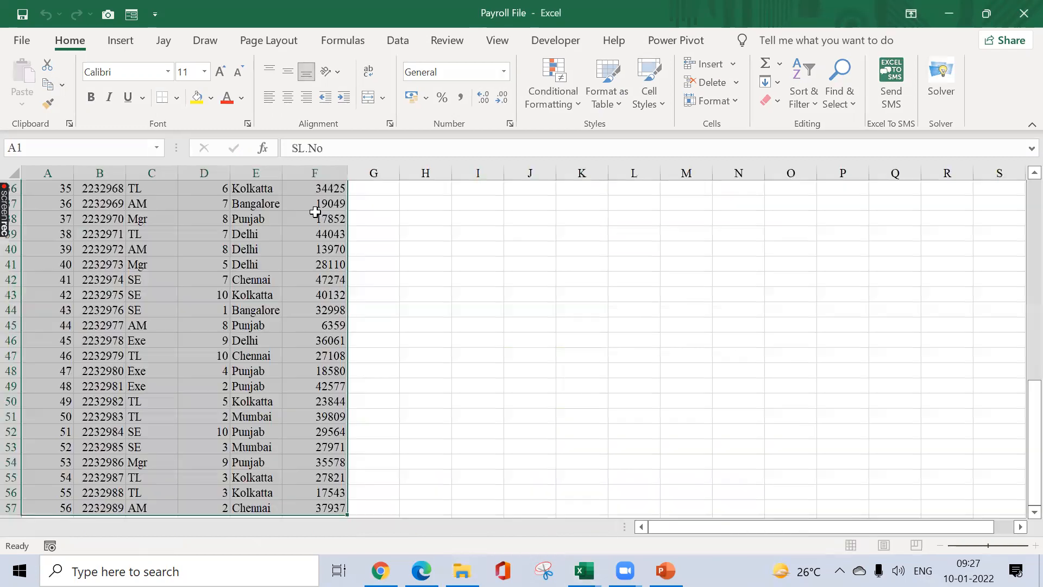
left_click(215, 251)
key("Up")
key("ctrl+Left")
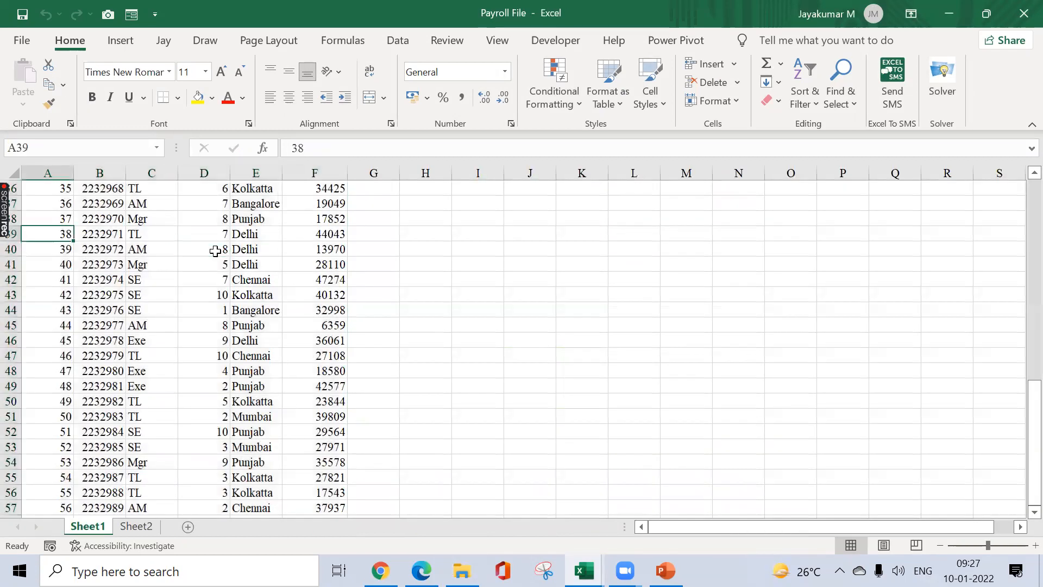
key("ctrl+Down")
key("Down")
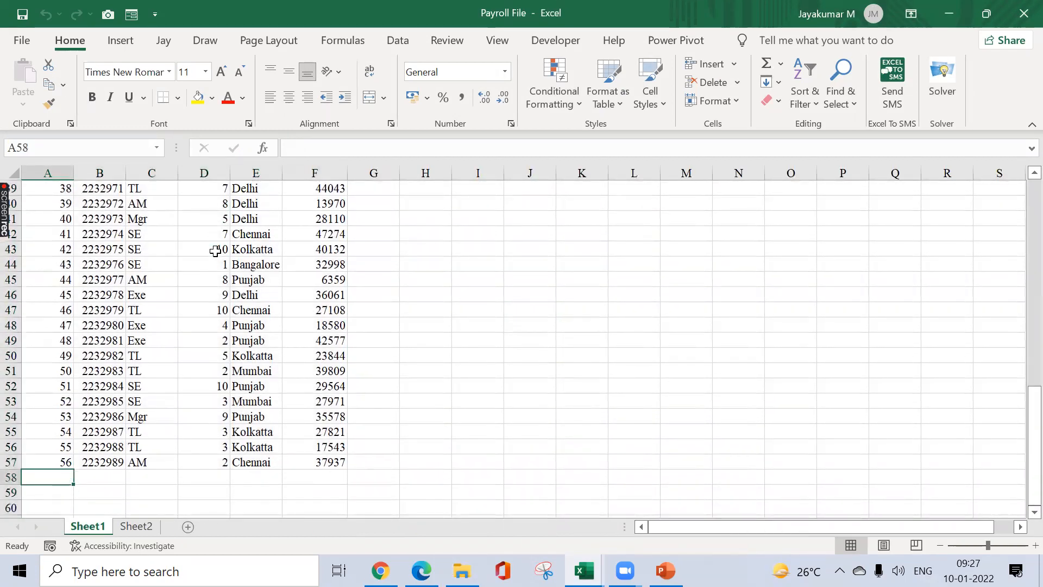
- Add serial number 57 in A58 and the next consecutive employee ID in B58 of the source data
type("57")
key("Tab")
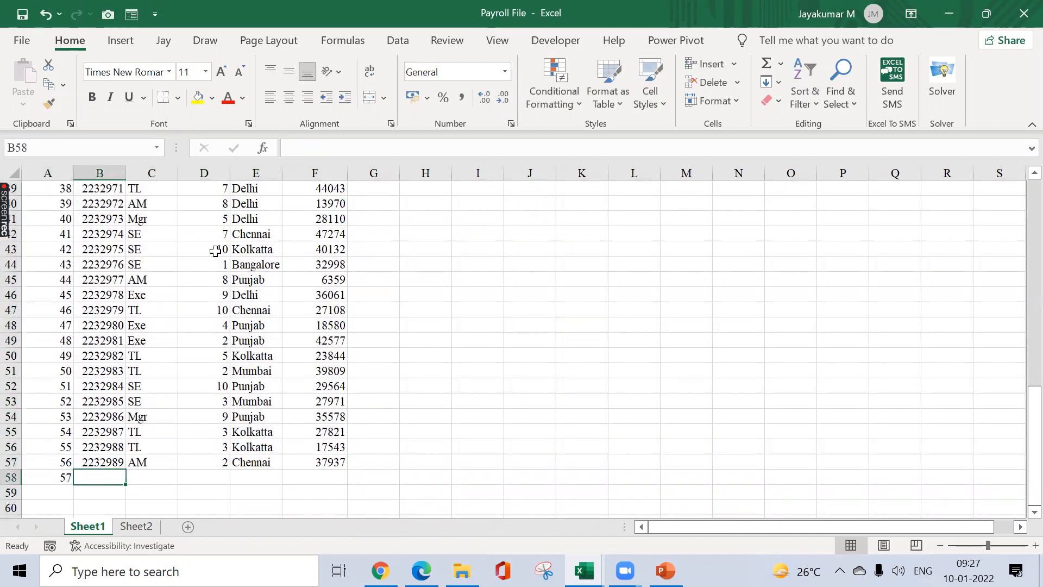
key("ctrl+d")
key("F2")
key("BackSpace")
key("BackSpace")
type("90")
key("Tab")
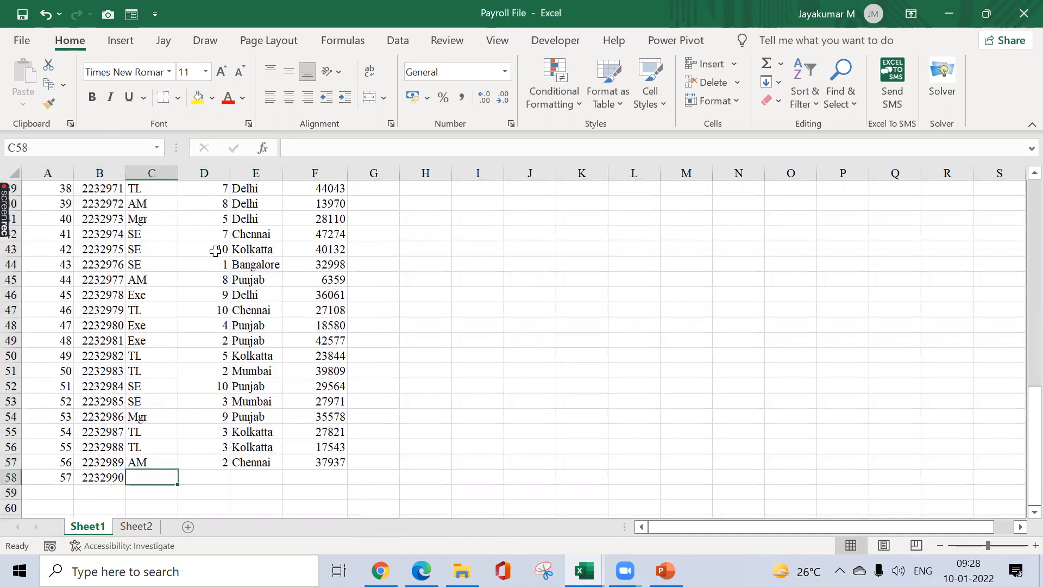
- Complete row 58 with designation TL, experience 6, location Chennai and basic salary 40000
type("TL")
key("Tab")
type("6")
key("Tab")
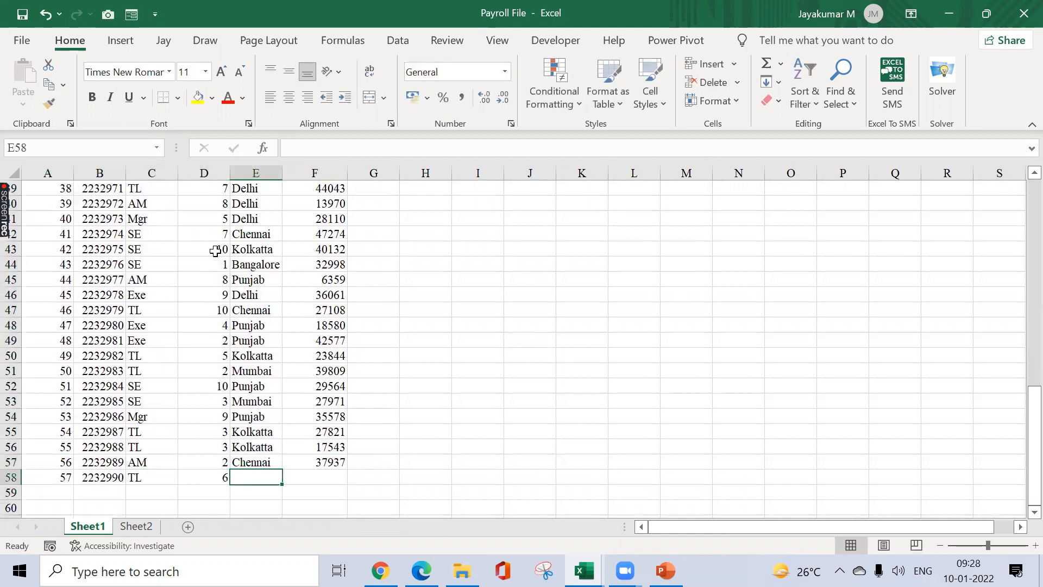
type("Chennai")
key("Tab")
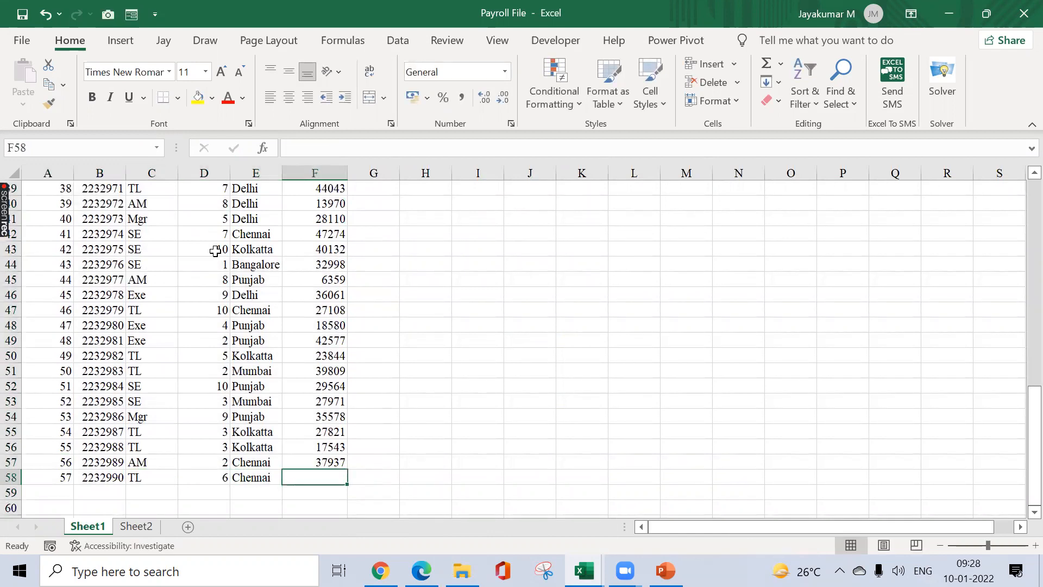
type("40000")
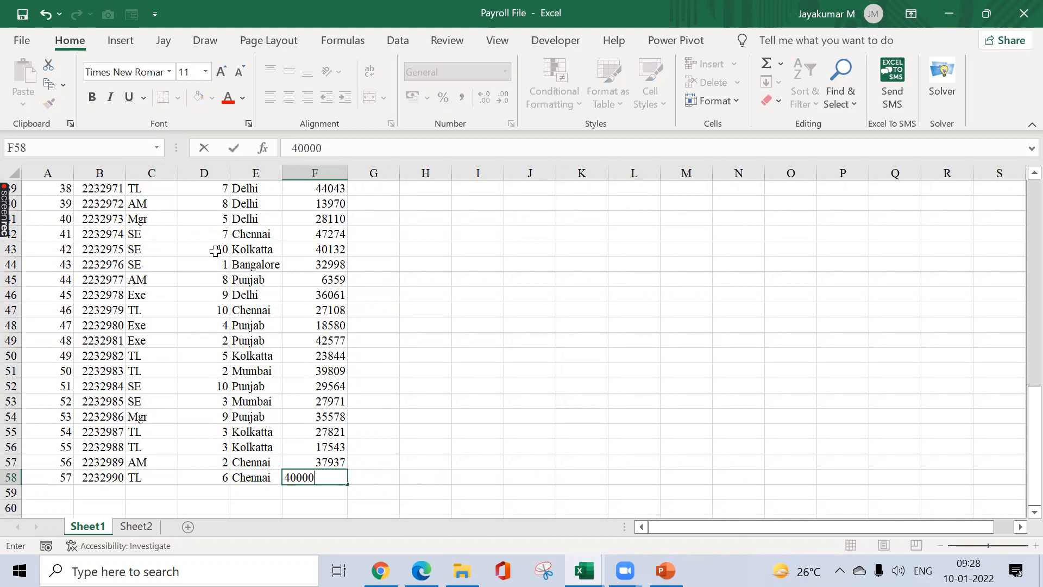
key("Return")
key("Up")
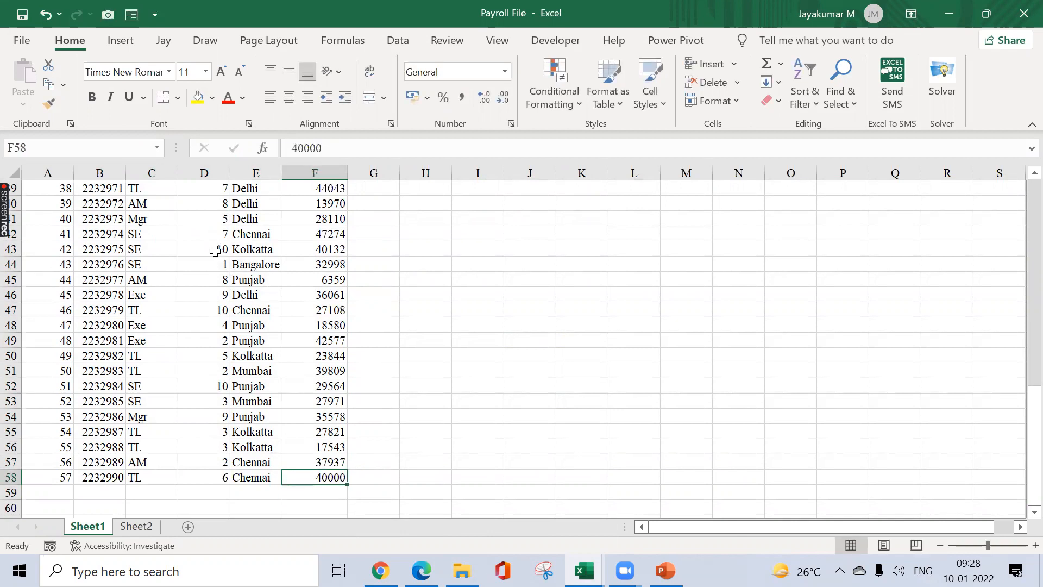
- Review the extent of the Payroll File source data and its newly added row 58
key("ctrl+Up")
key("ctrl+Left")
key("ctrl+Down")
key("Down")
key("Up")
key("ctrl+shift+Right")
key("ctrl+Up")
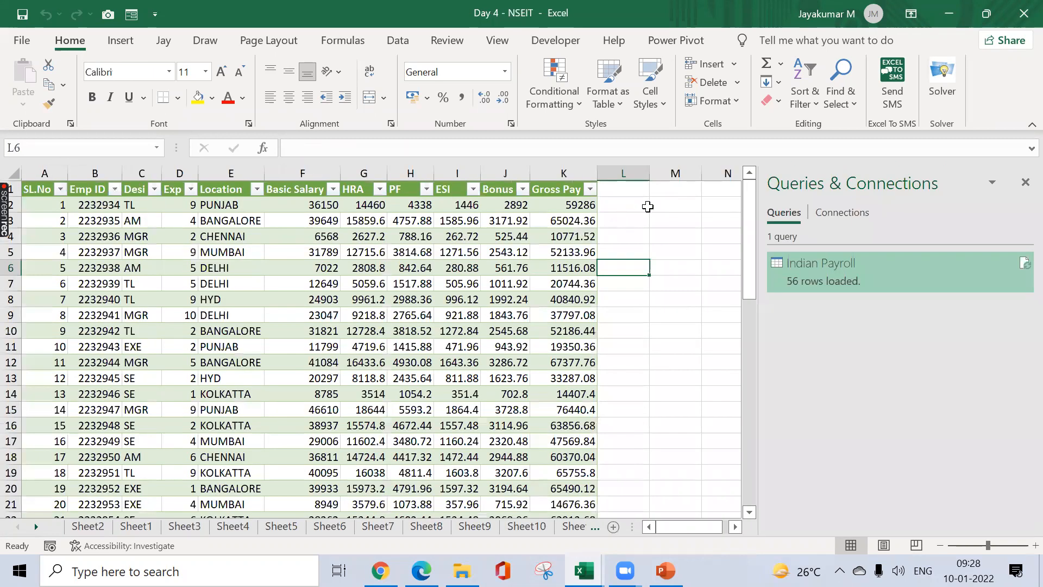
- Refresh all queries in the Day 4 - NSEIT workbook to pull in the extended source data
left_click(383, 44)
left_click(281, 96)
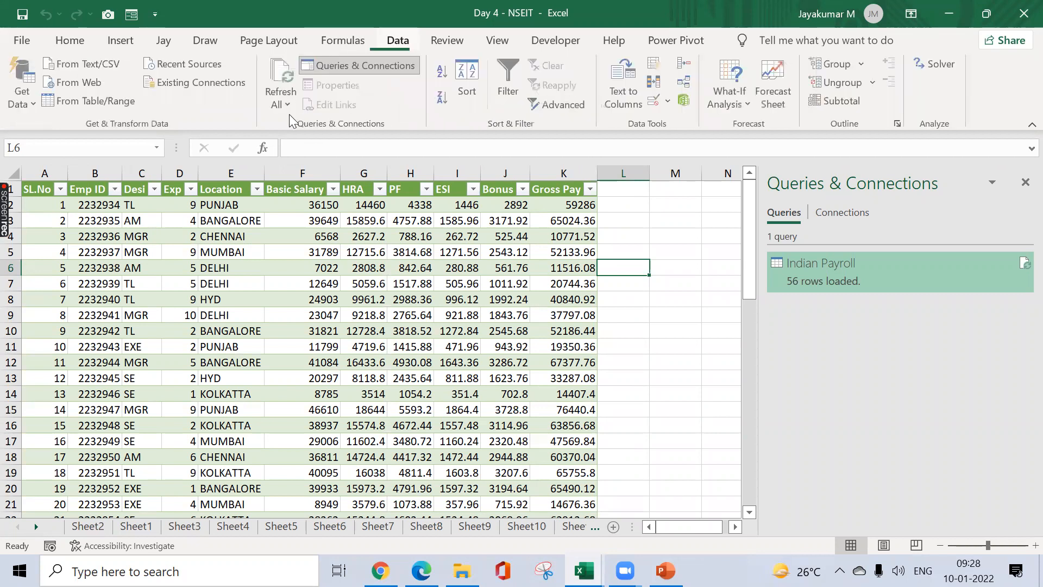
left_click(318, 128)
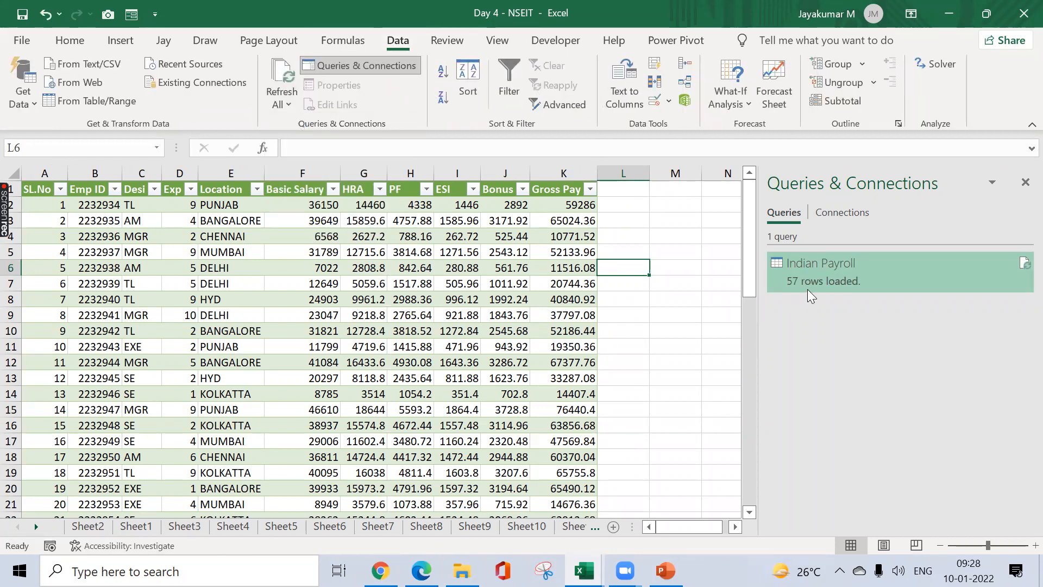
- Examine the last row of the refreshed Indian Payroll table, from SL.No to Gross Pay
left_click(131, 283)
key("Left")
key("Left")
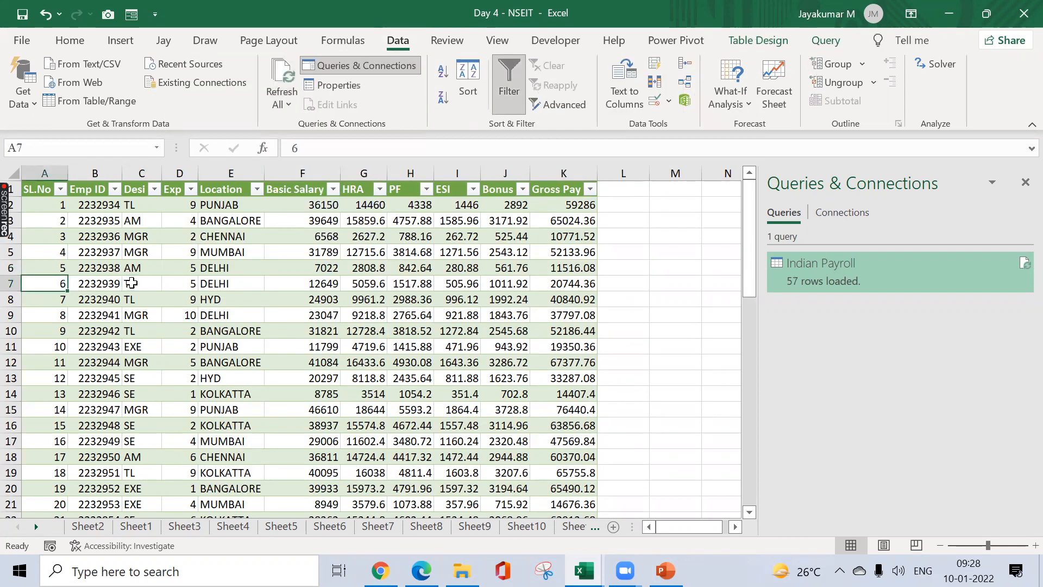
key("ctrl+Down")
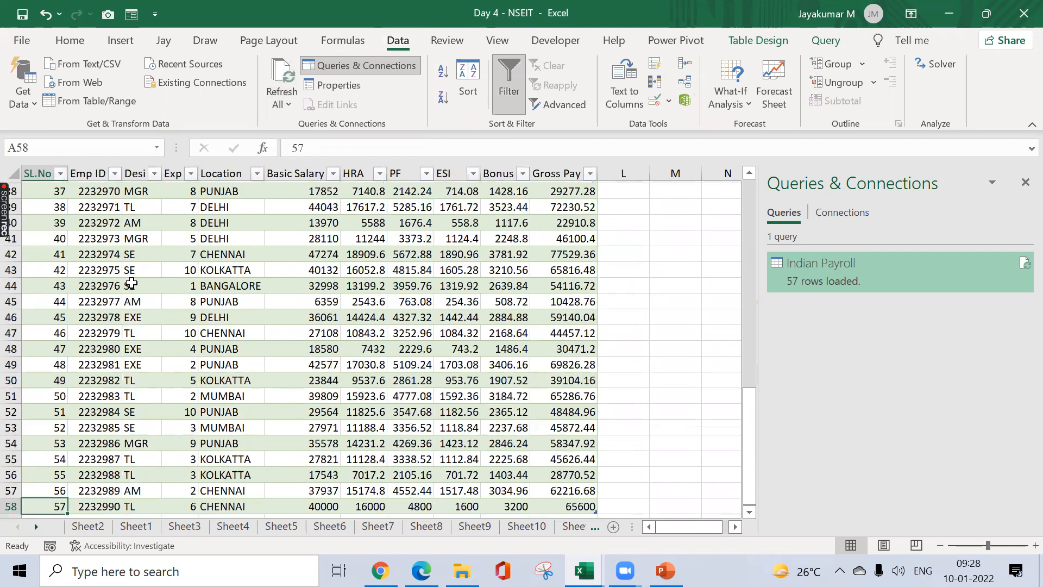
key("ctrl+shift+Right")
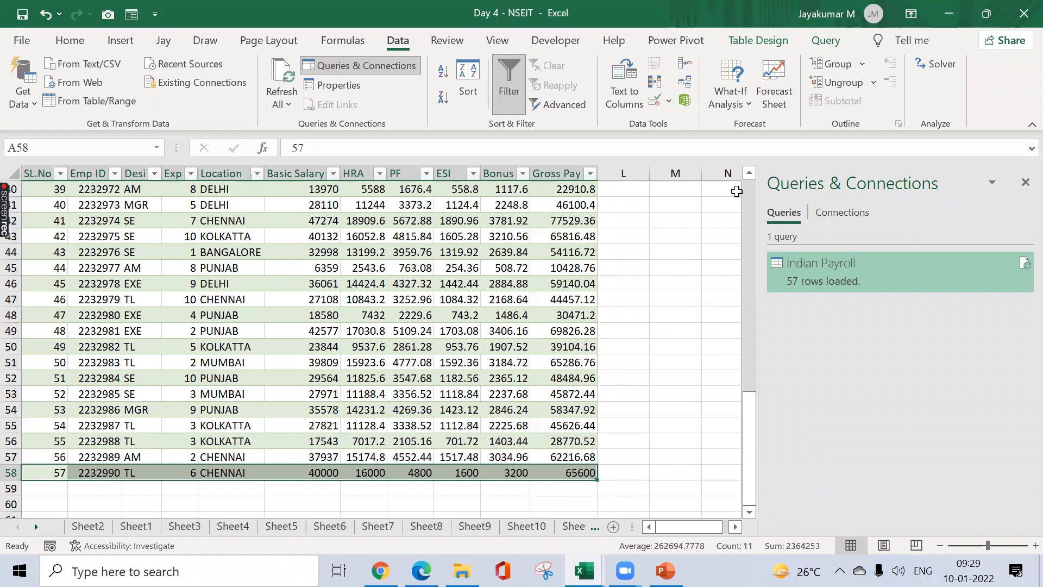
scroll(749, 201, "up", 13)
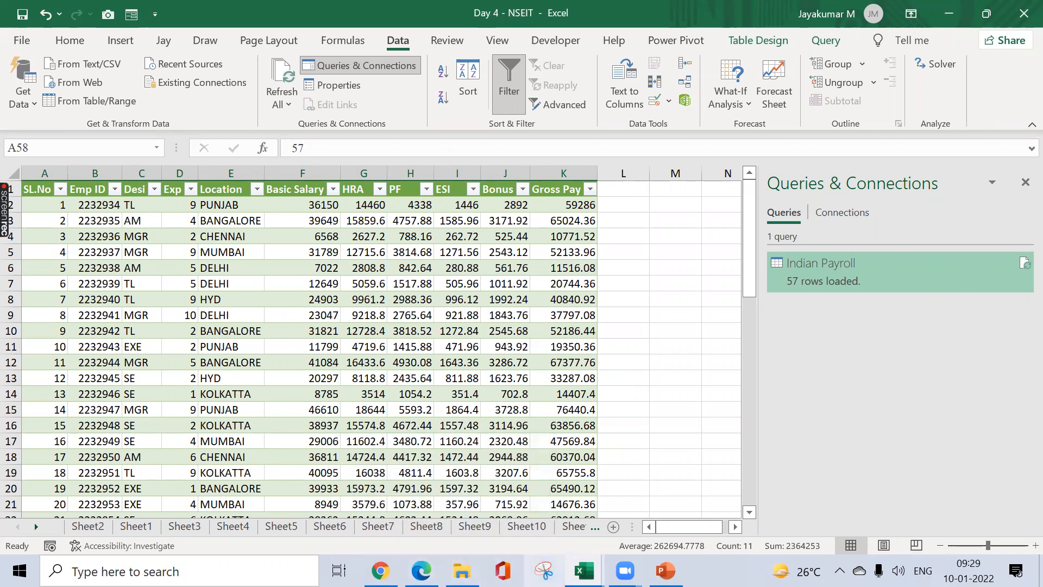
- View the Session Planner and Day 3 - NSEIT - Part 2 workbooks, and return to Day 4 - NSEIT
mouse_move(625, 571)
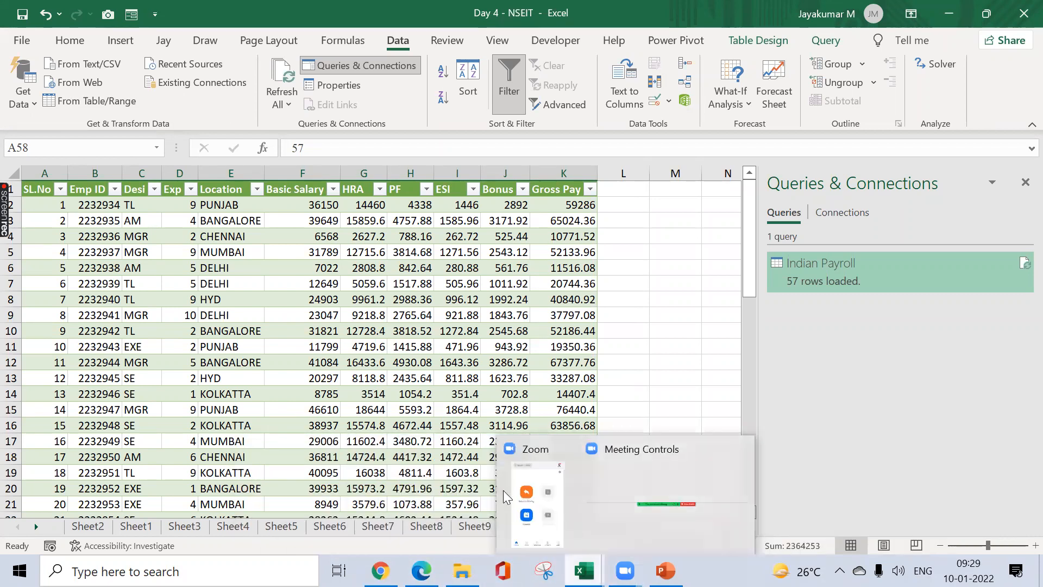
mouse_move(584, 571)
left_click(505, 489)
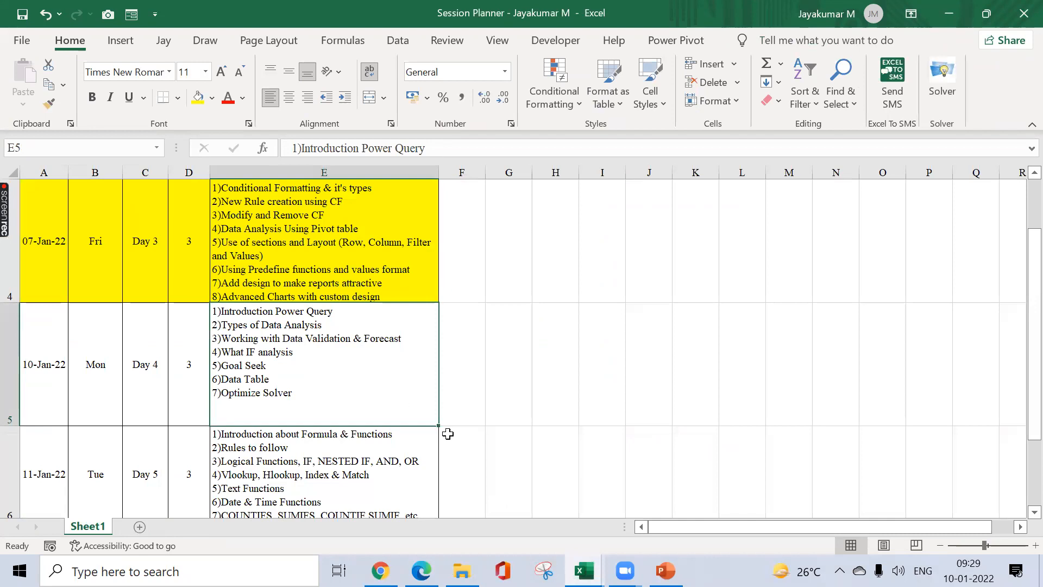
mouse_move(584, 571)
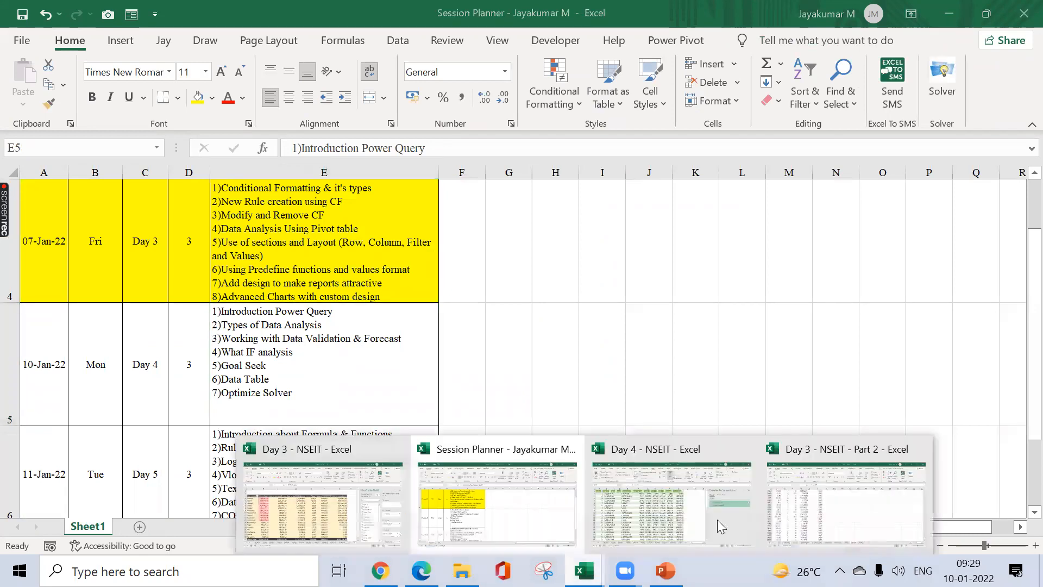
left_click(829, 526)
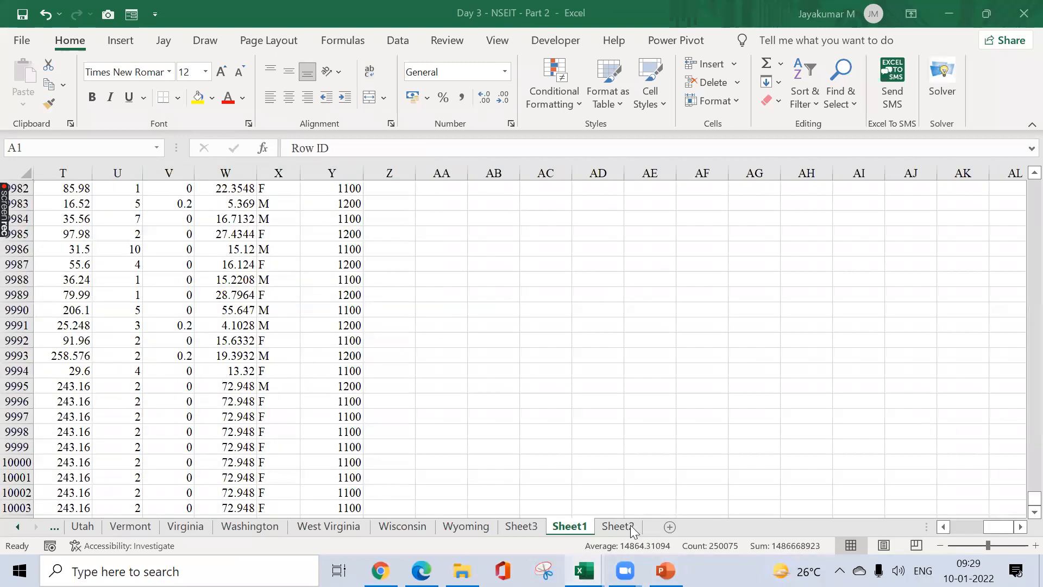
mouse_move(584, 570)
left_click(628, 443)
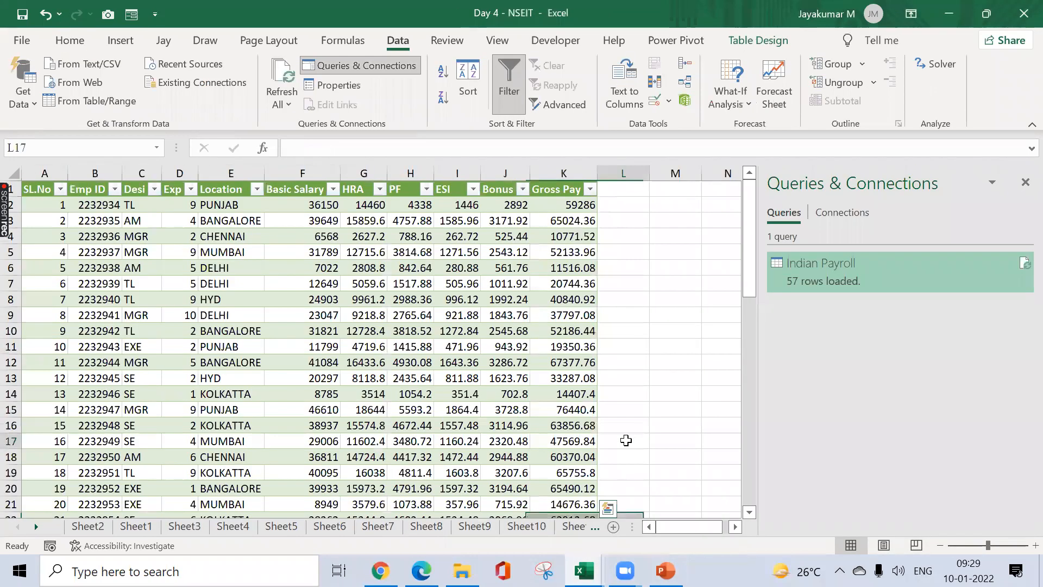
- Close the Queries & Connections pane and select cell B3 on Sheet14
key("ctrl+Home")
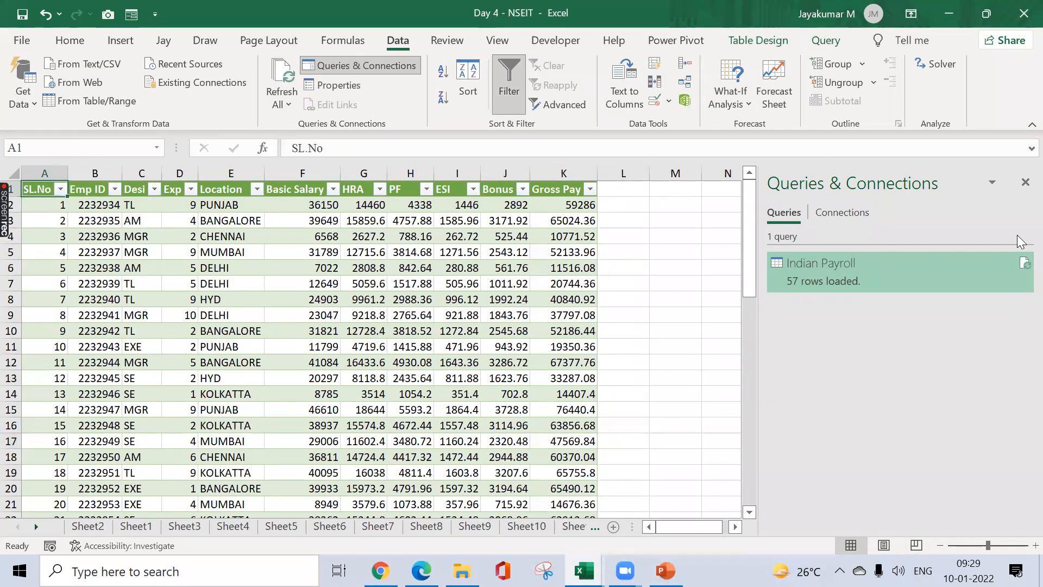
left_click(1023, 180)
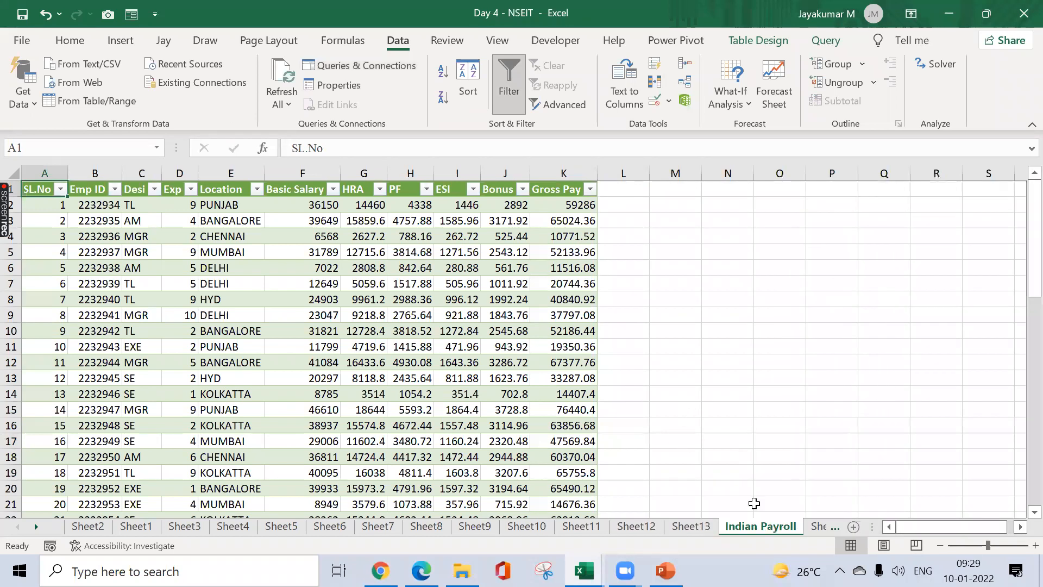
left_click(822, 525)
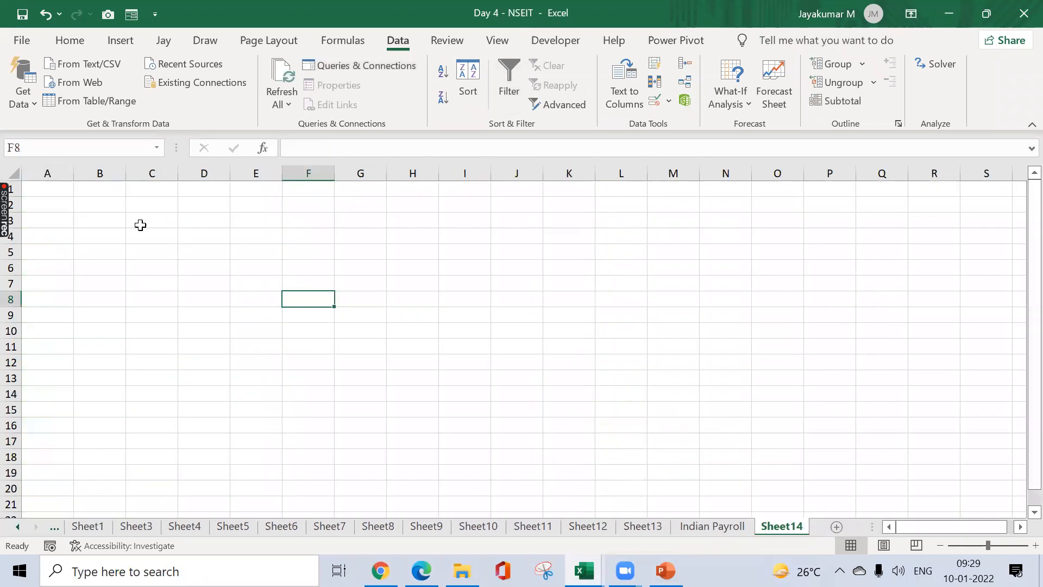
left_click(123, 220)
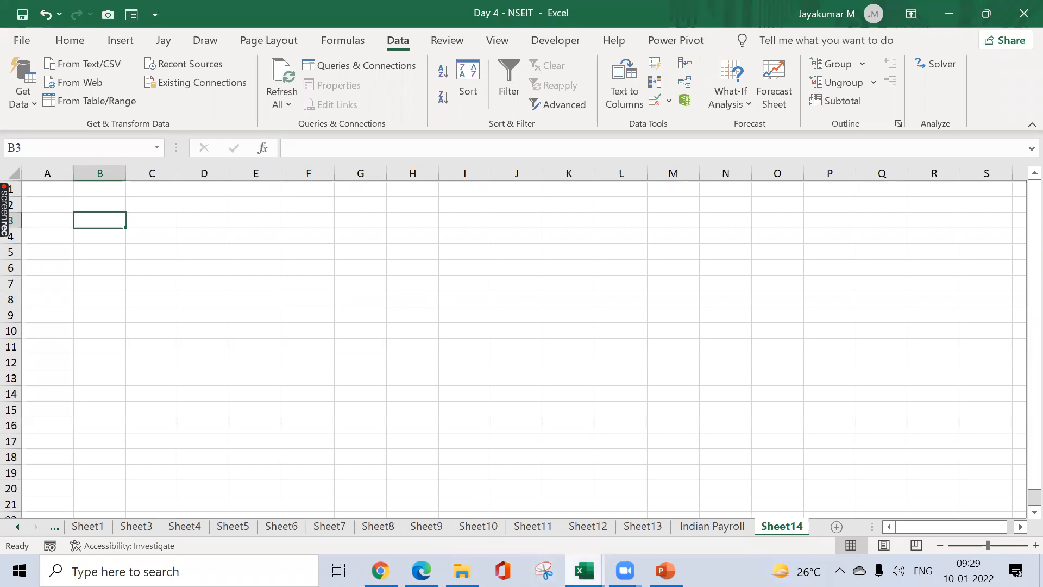
- Check the Day 4 topics in the Session Planner workbook and return to Sheet14 by way of the Indian Payroll sheet
mouse_move(584, 570)
left_click(547, 530)
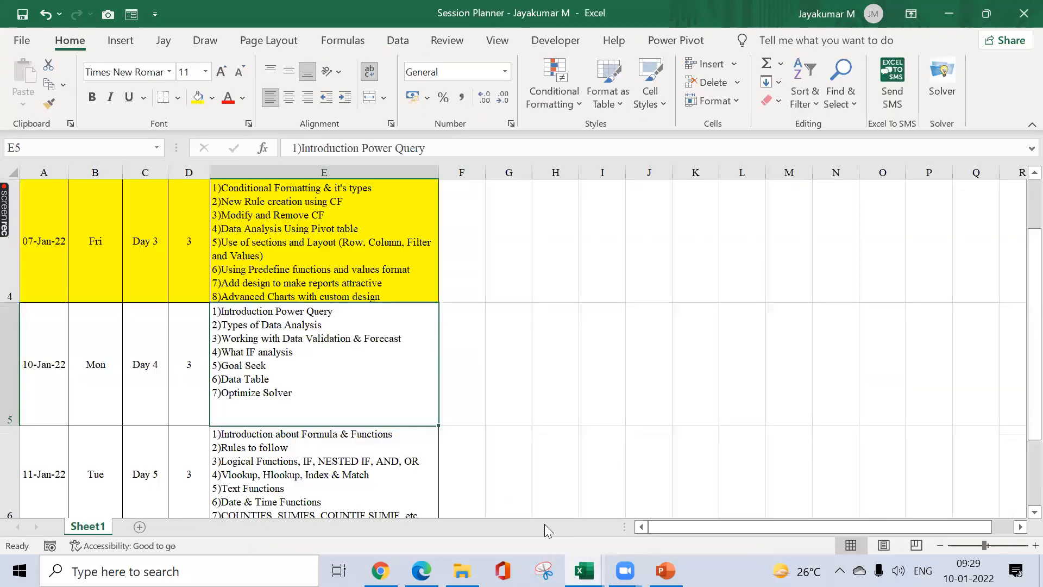
mouse_move(584, 570)
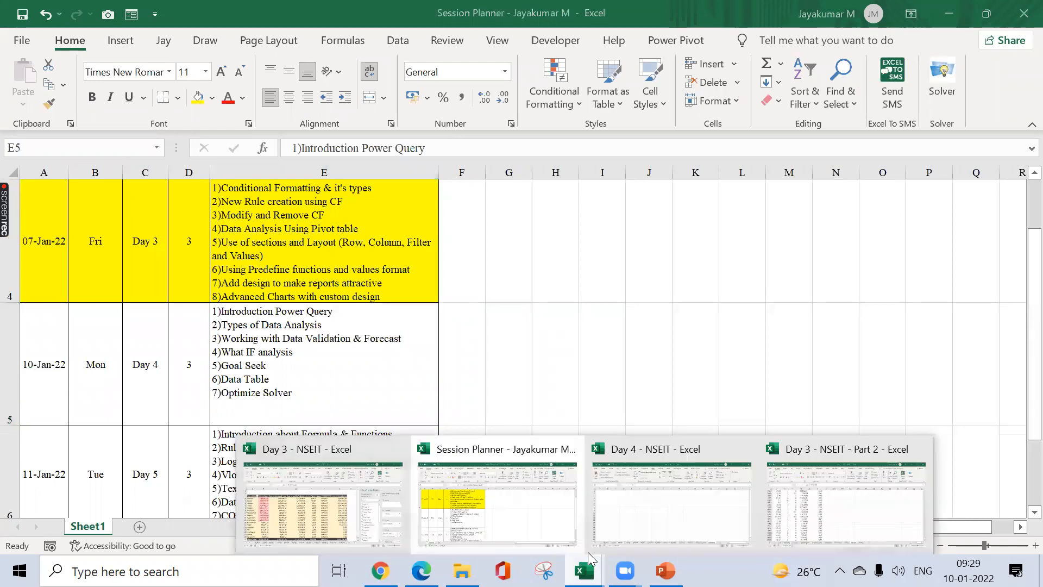
left_click(624, 523)
left_click(719, 528)
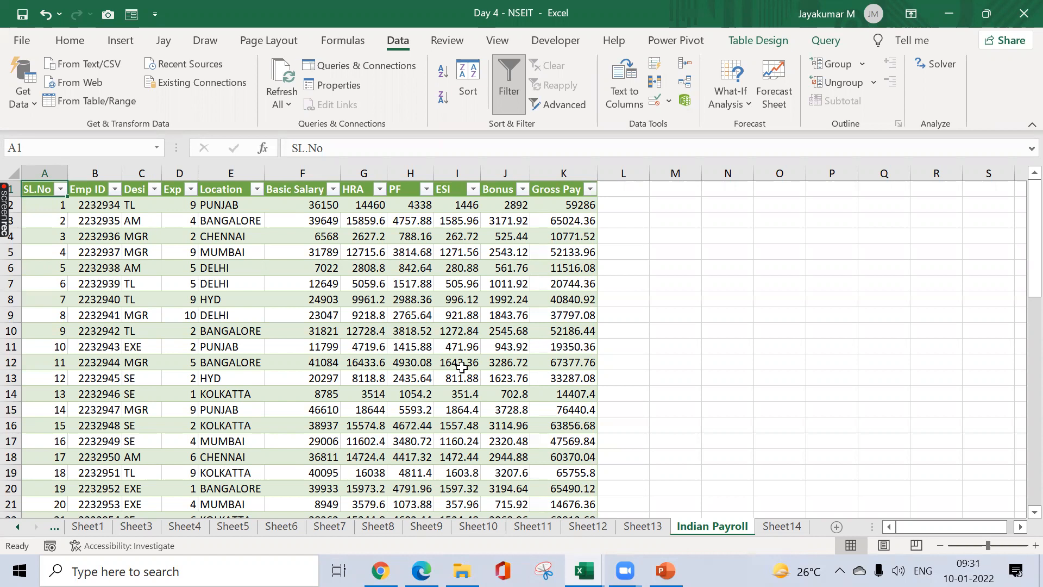
left_click(781, 526)
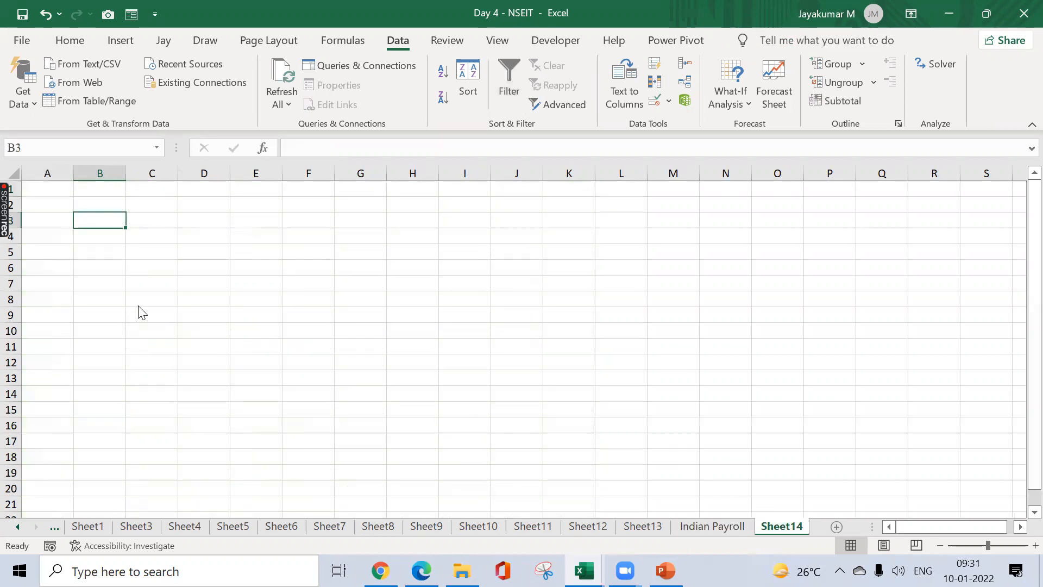
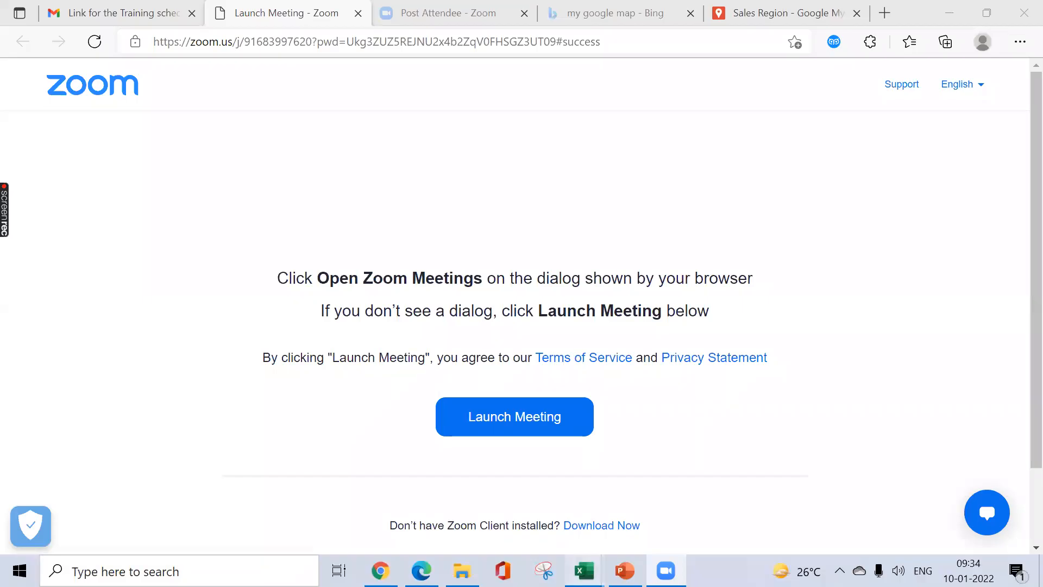
- Switch from the browser back to Sheet14 of the Day 4 - NSEIT workbook in Excel
left_click(584, 571)
left_click(690, 503)
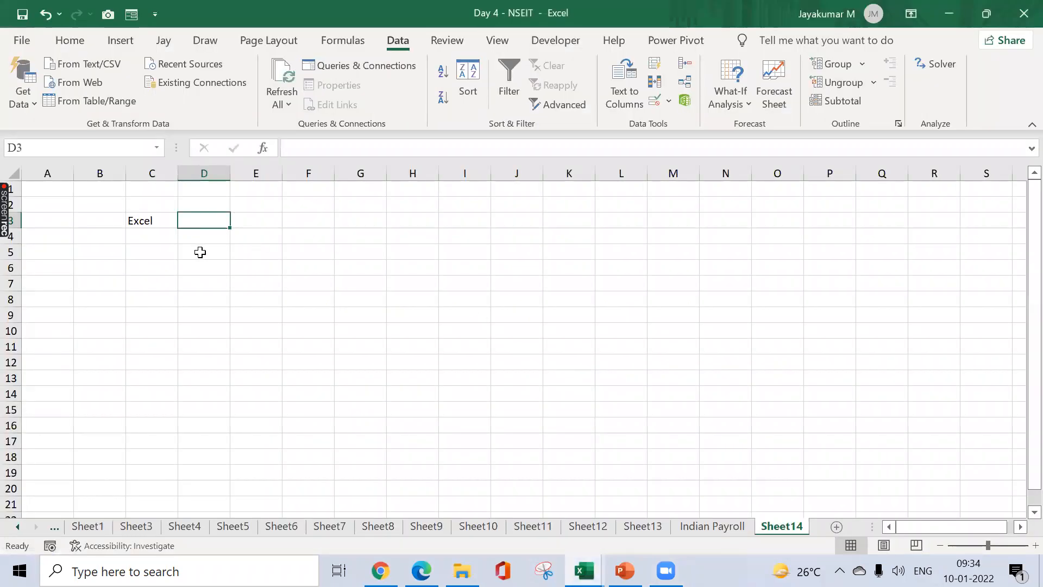
left_click(156, 233)
left_click(153, 220)
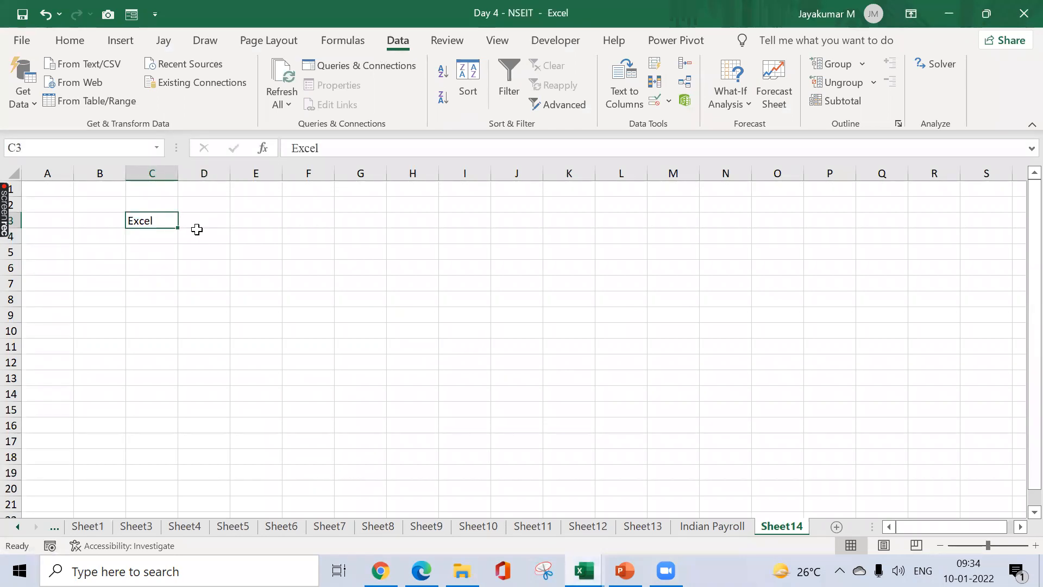
left_click(172, 241)
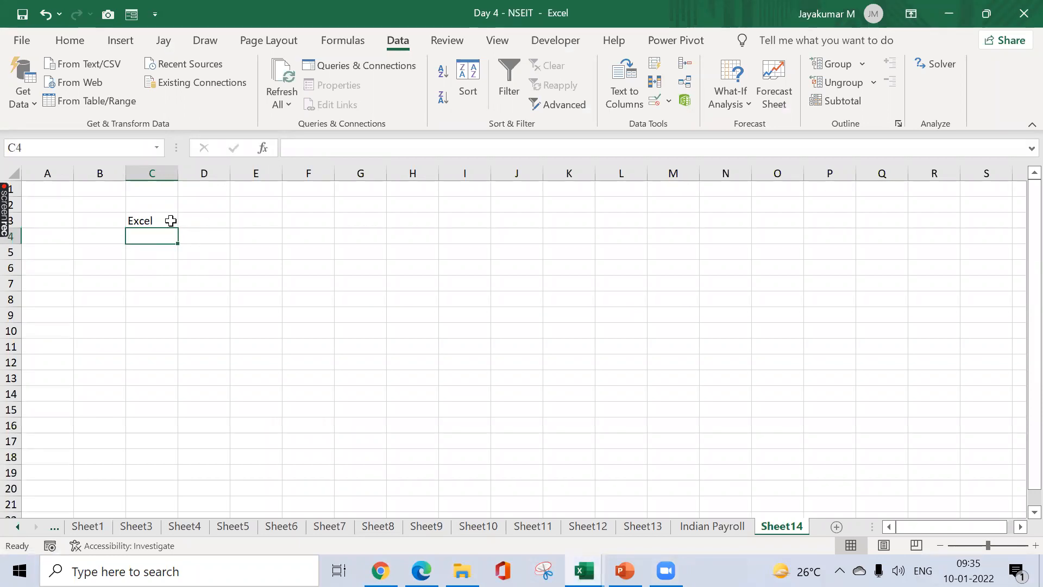
- Change the text in cell C3 to "Excel Addin" and widen column C to fit it
left_click(170, 220)
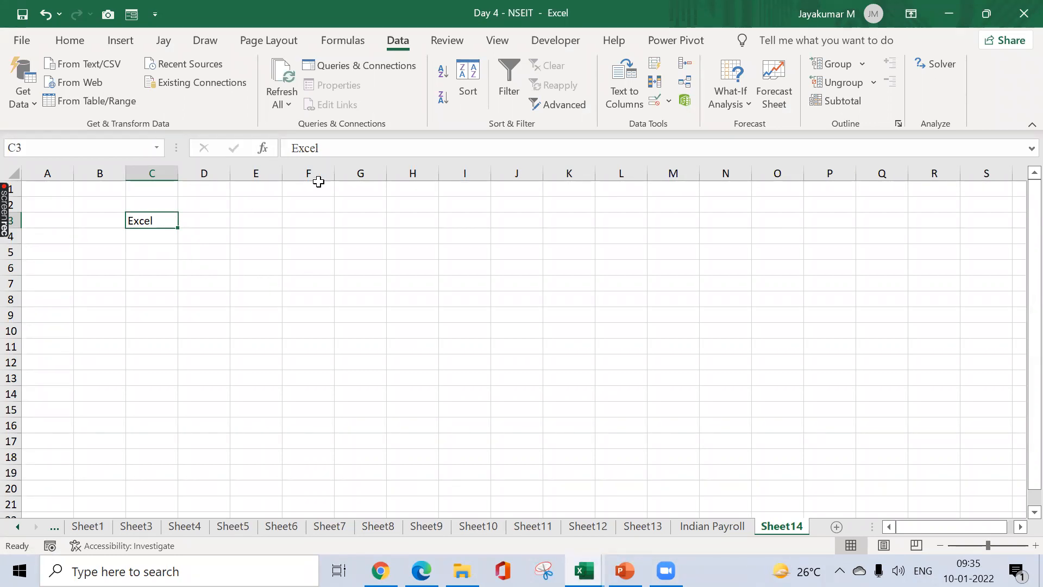
left_click(347, 155)
type("Addd")
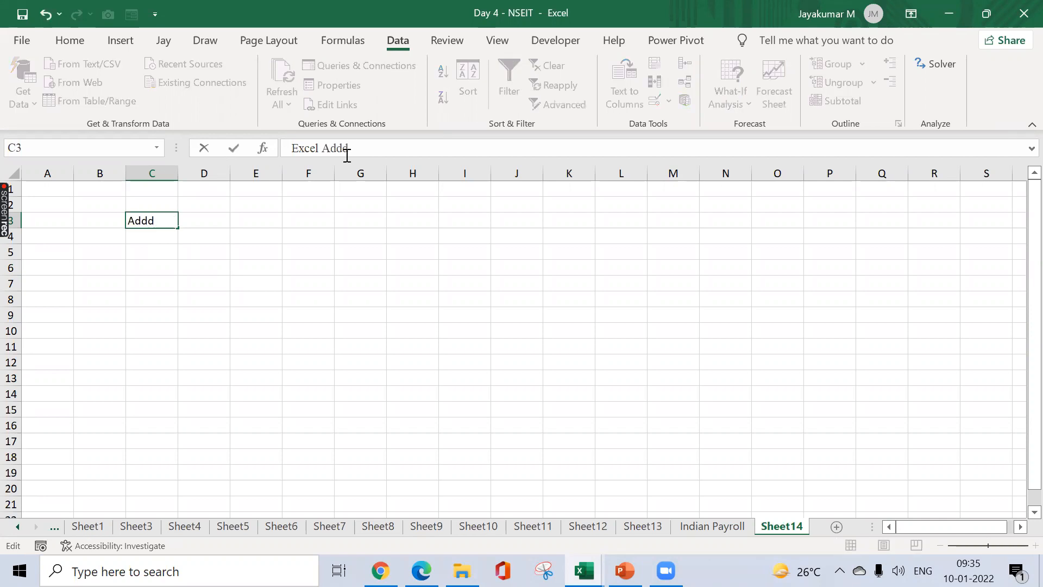
key("BackSpace")
type("in")
key("Return")
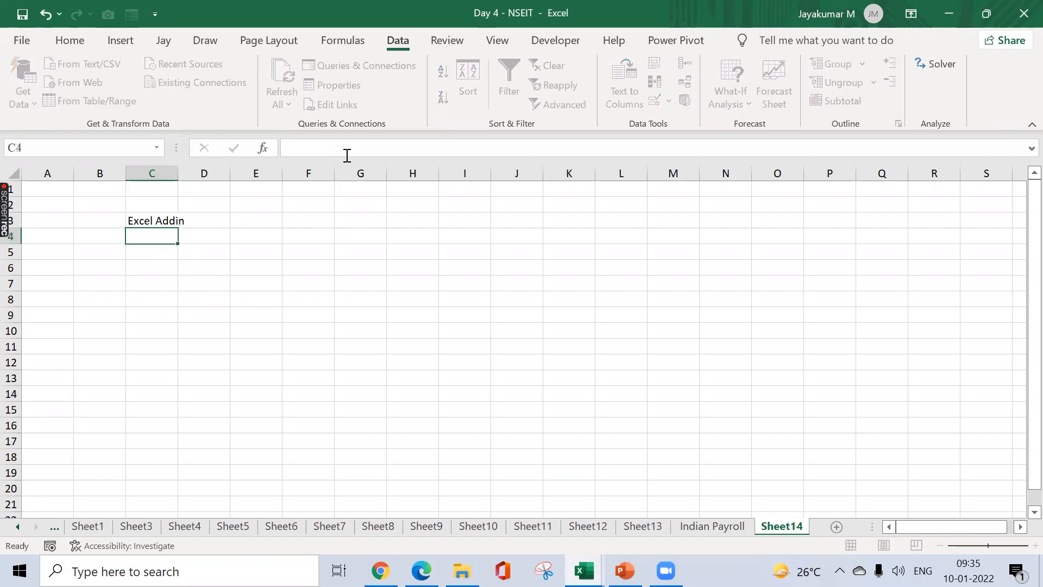
left_click(319, 217)
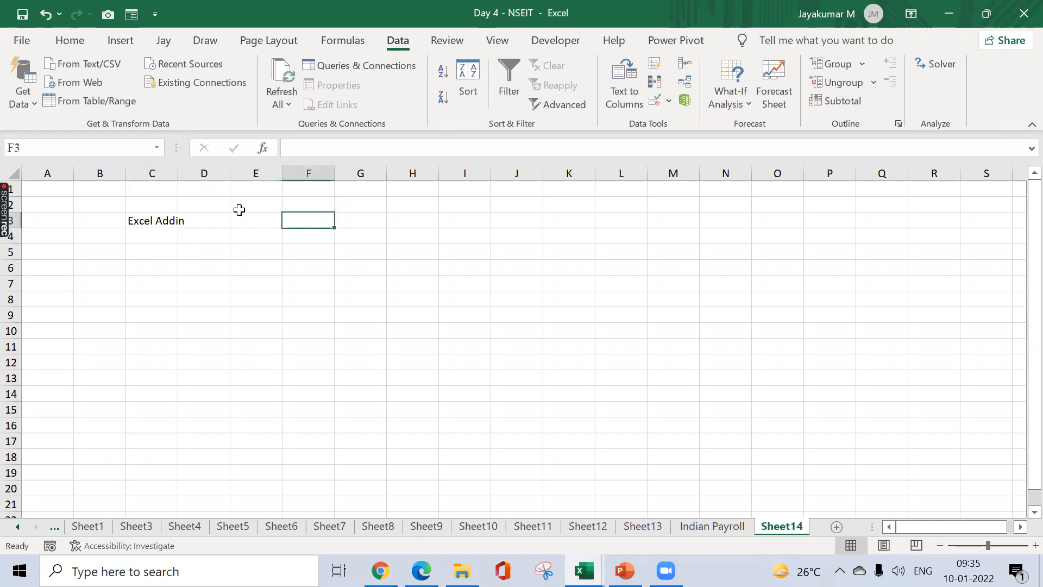
left_click_drag(182, 179, 228, 163)
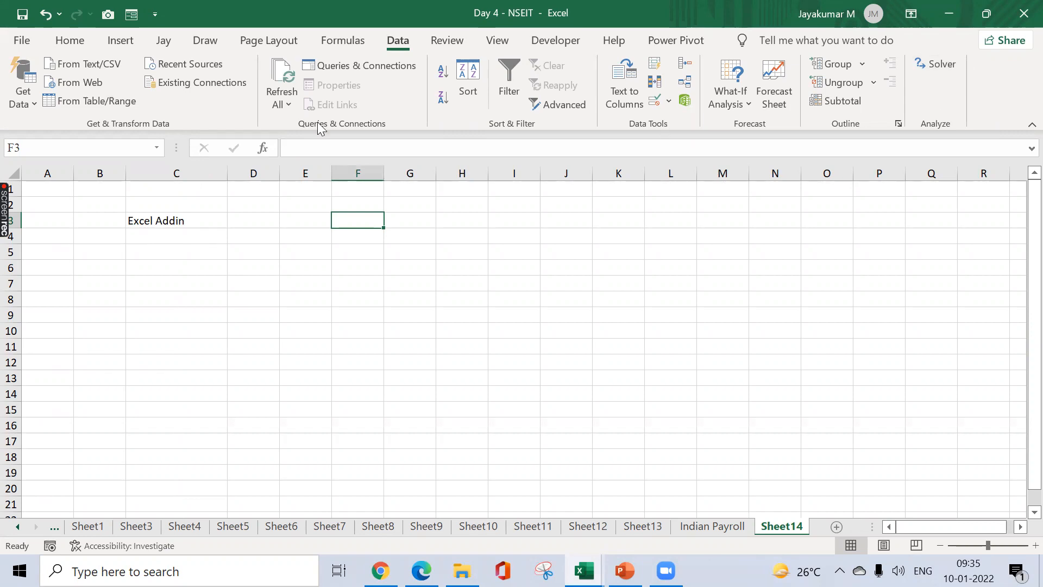
- Open the Excel add-ins list from the program options, make sure Analysis ToolPak is enabled and accept the list
left_click(25, 40)
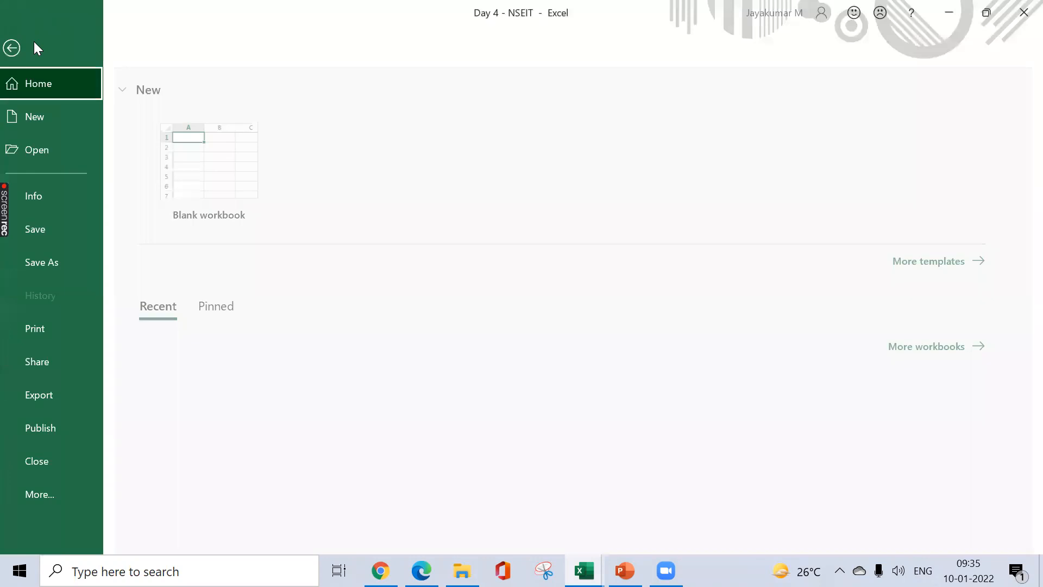
left_click(70, 495)
left_click(157, 493)
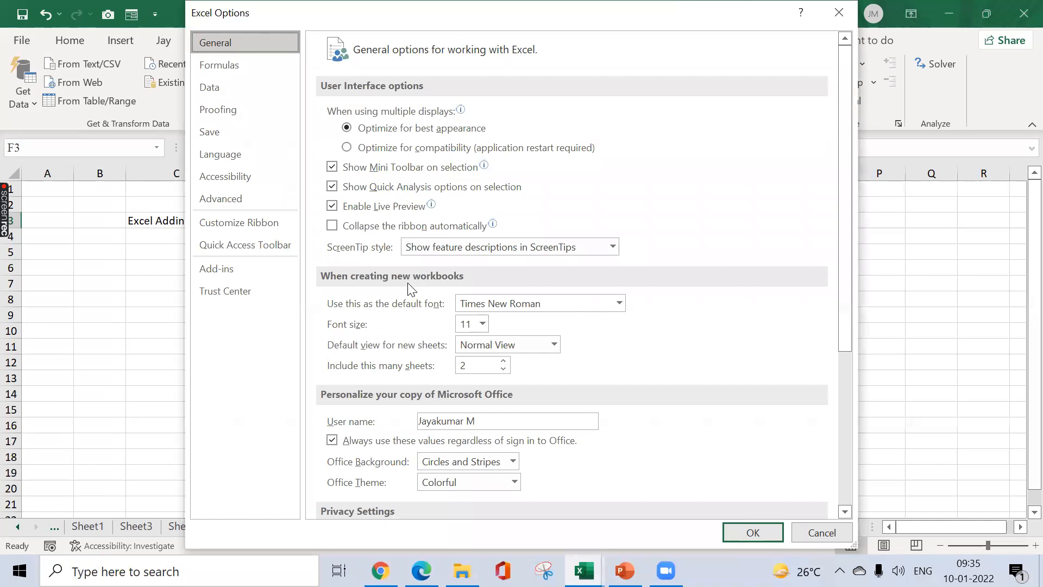
left_click(248, 274)
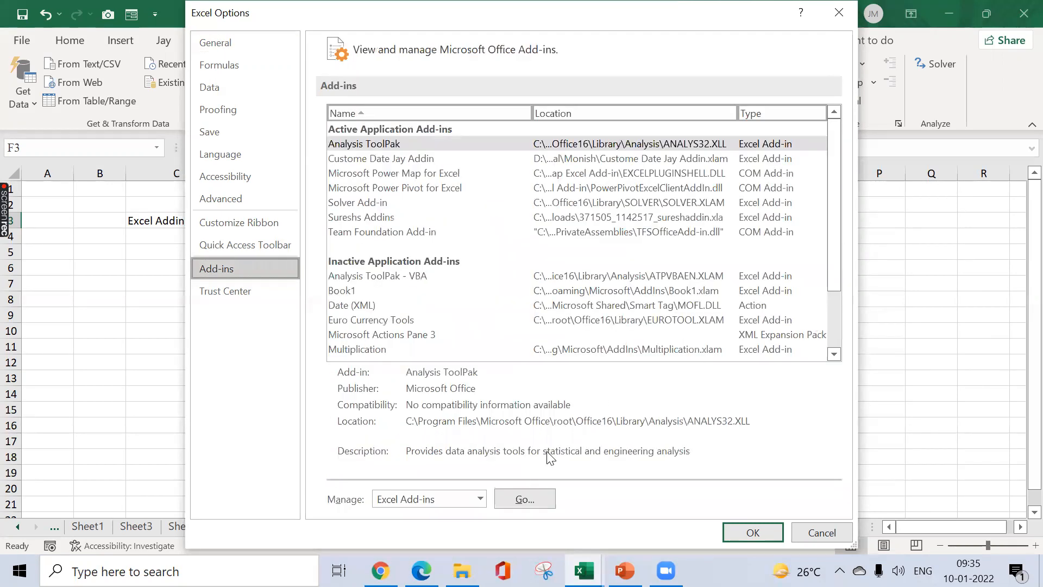
left_click(528, 495)
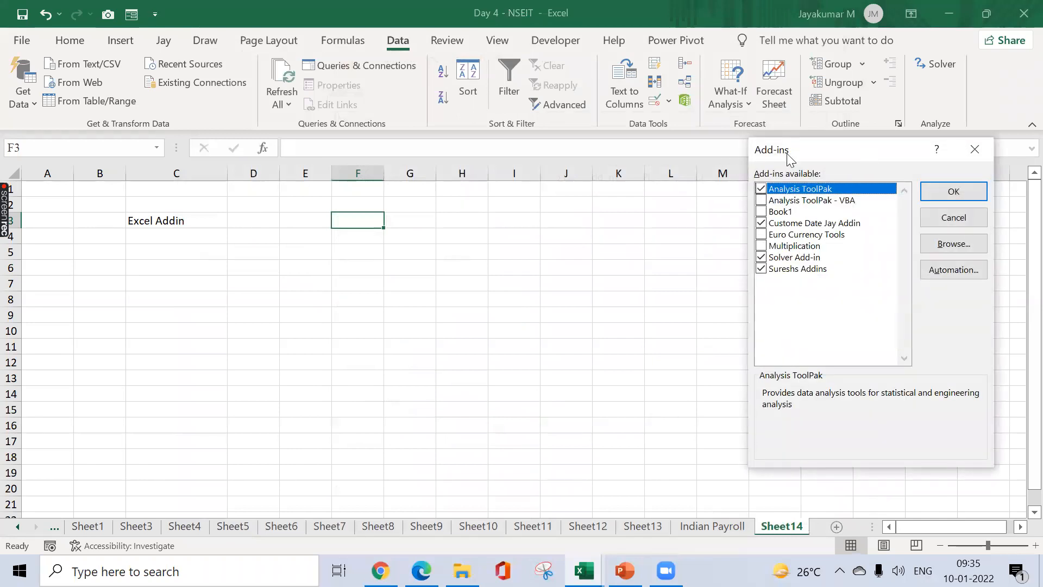
left_click_drag(851, 154, 683, 164)
left_click(592, 198)
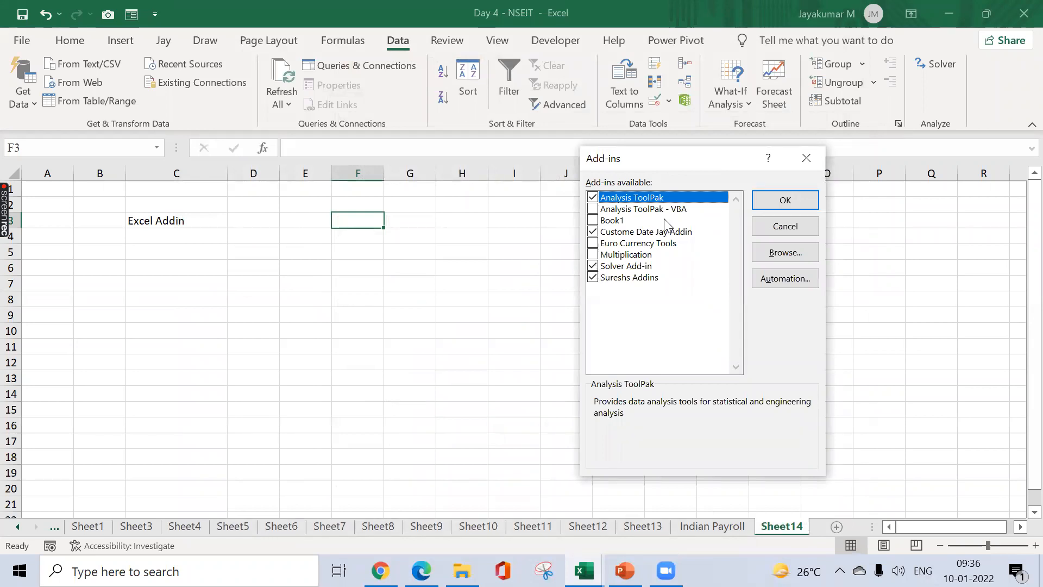
left_click(800, 199)
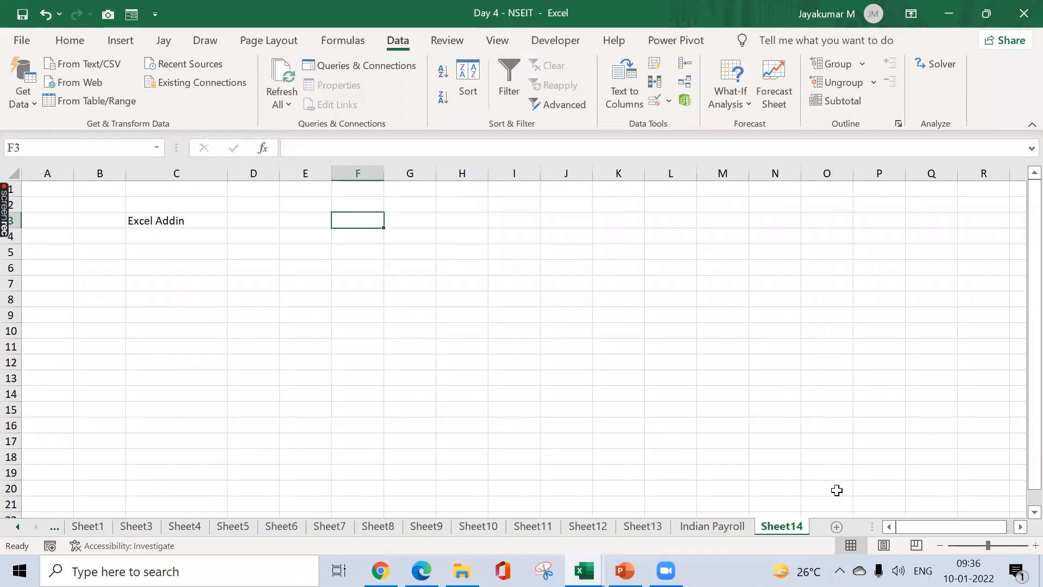
- Insert a new worksheet after Sheet14 and remove the Solver add-in shown beside Excel To SMS
left_click(836, 526)
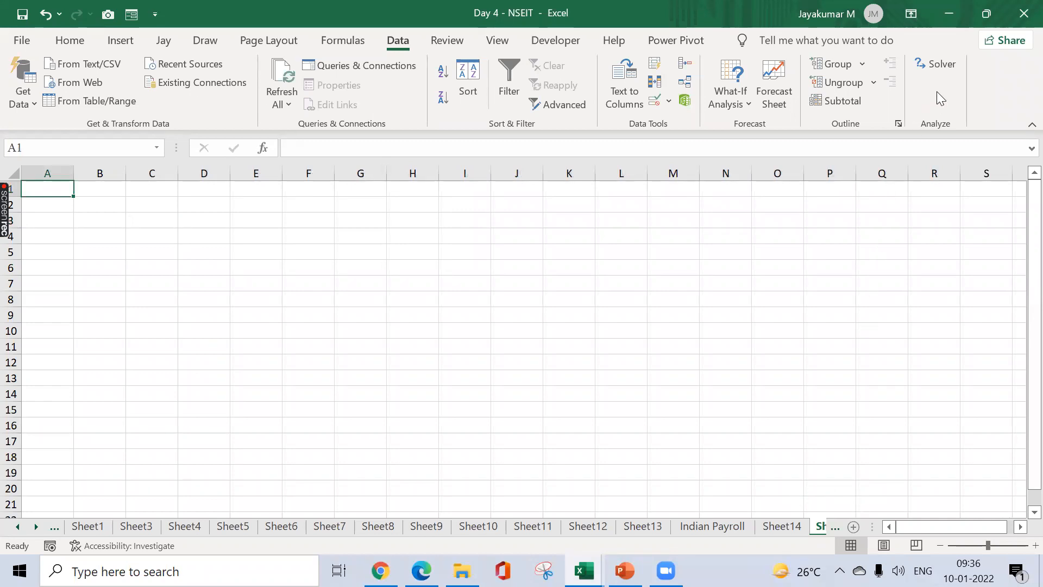
left_click(441, 43)
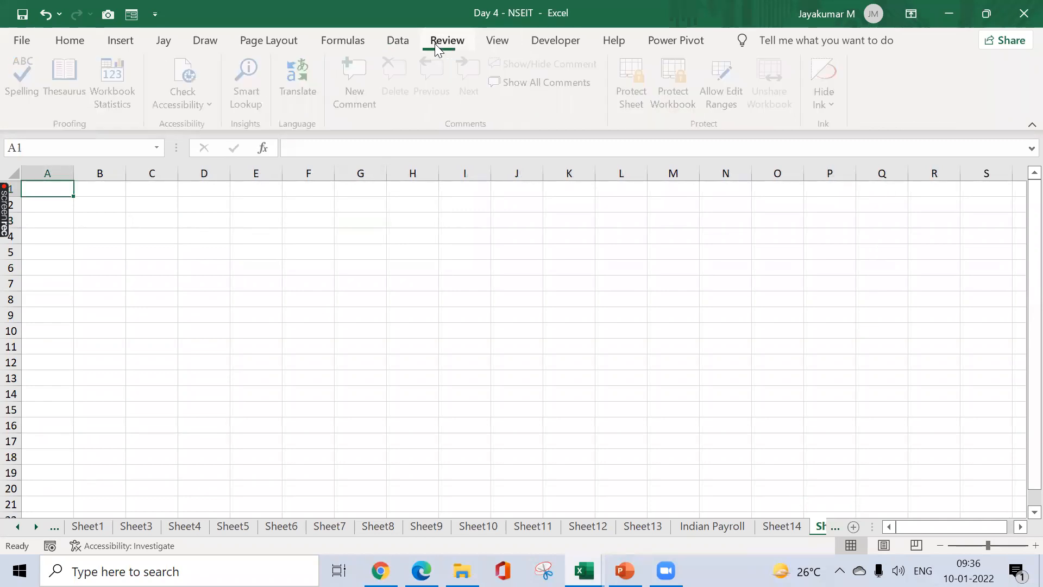
left_click(89, 47)
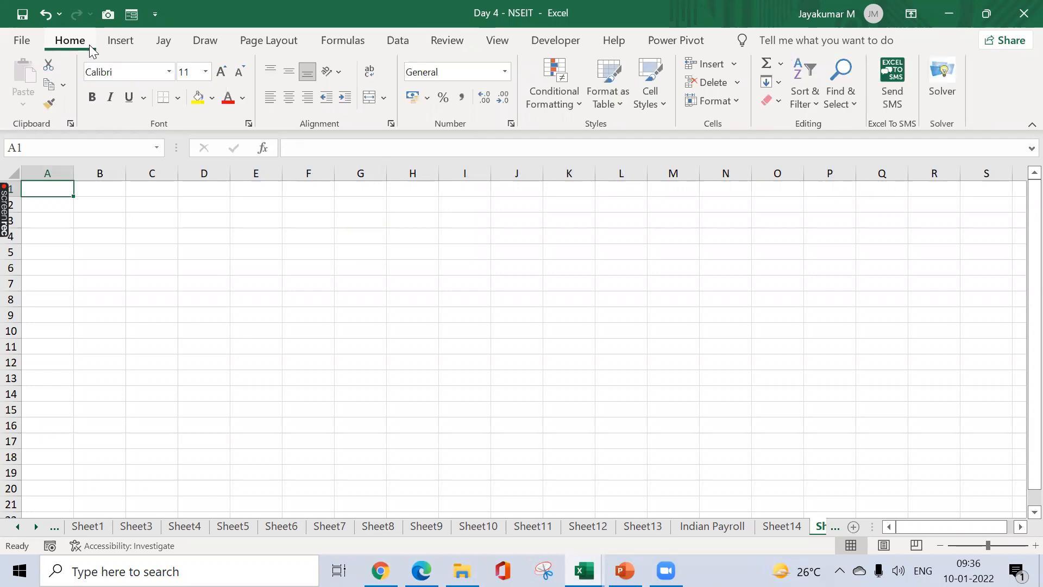
right_click(955, 93)
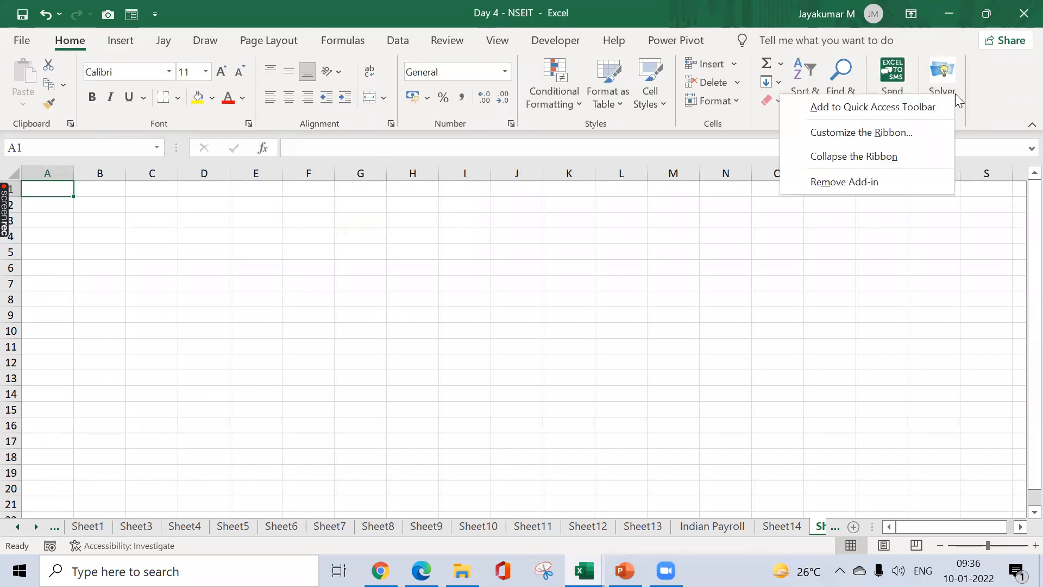
left_click(861, 183)
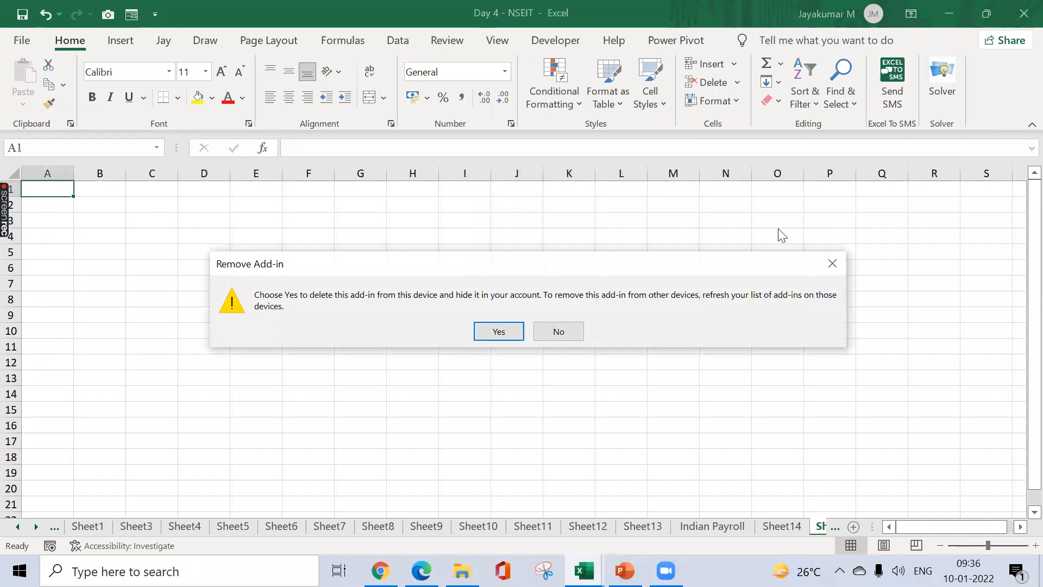
left_click(492, 329)
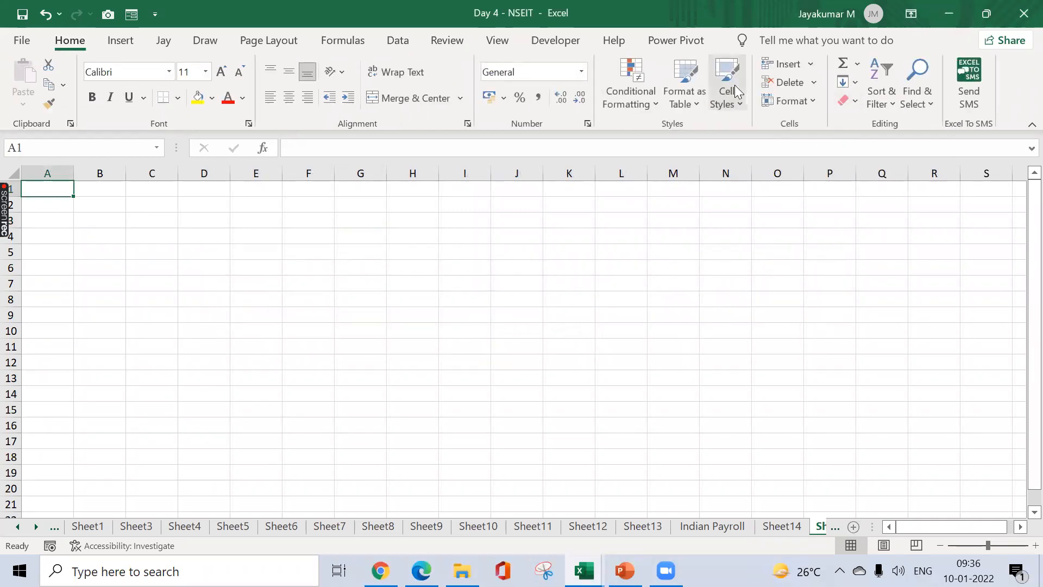
- Look through the ribbon's command groups for the Analysis ToolPak's data analysis tool
left_click(216, 42)
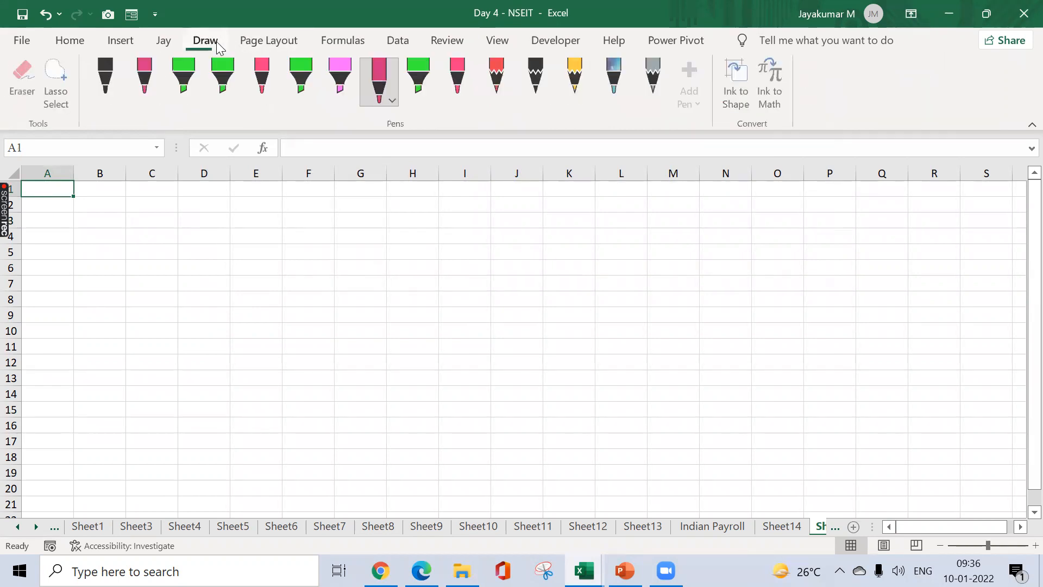
left_click(275, 40)
left_click(339, 39)
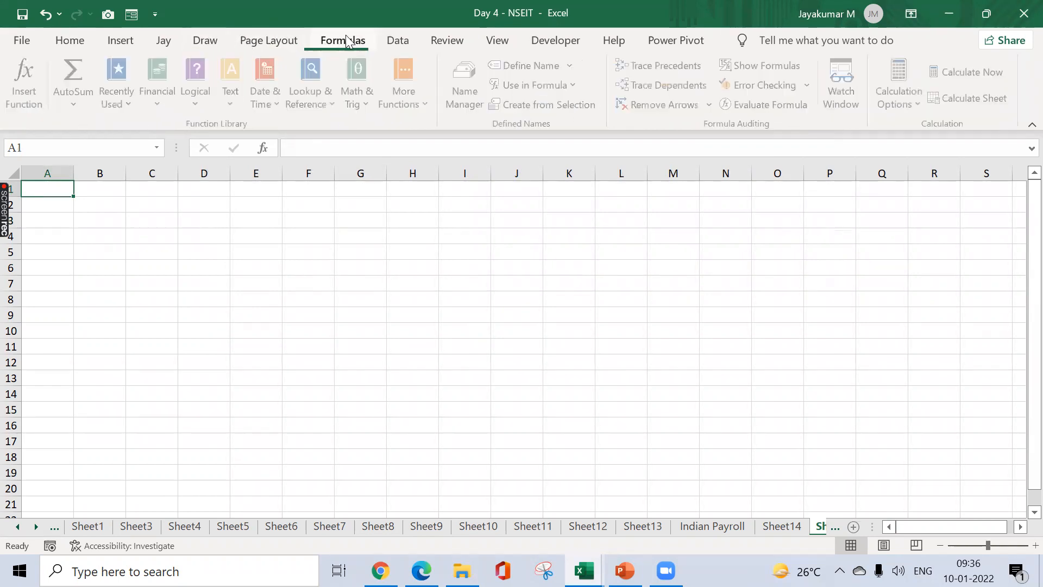
left_click(387, 42)
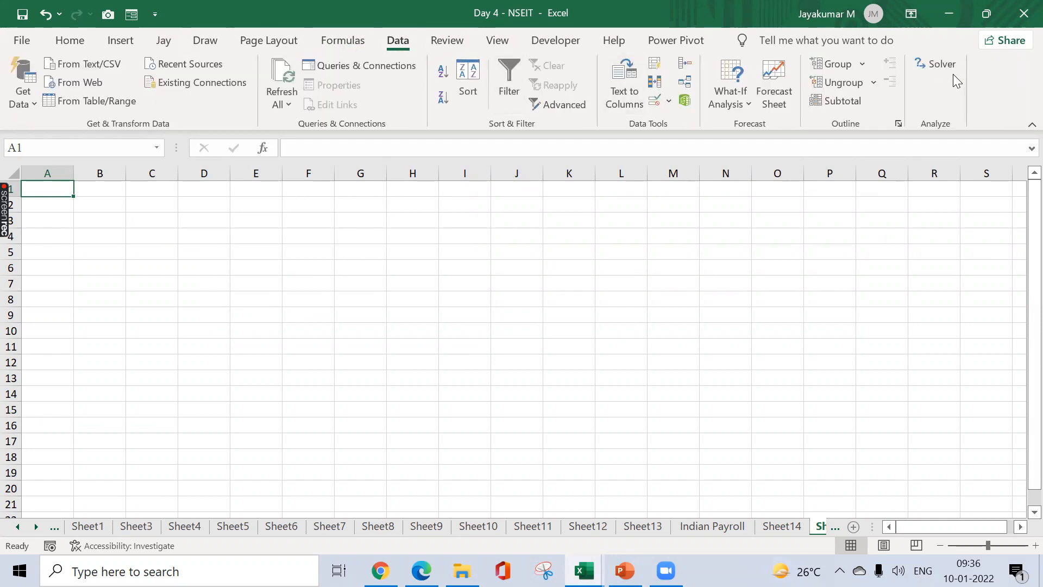
left_click(468, 39)
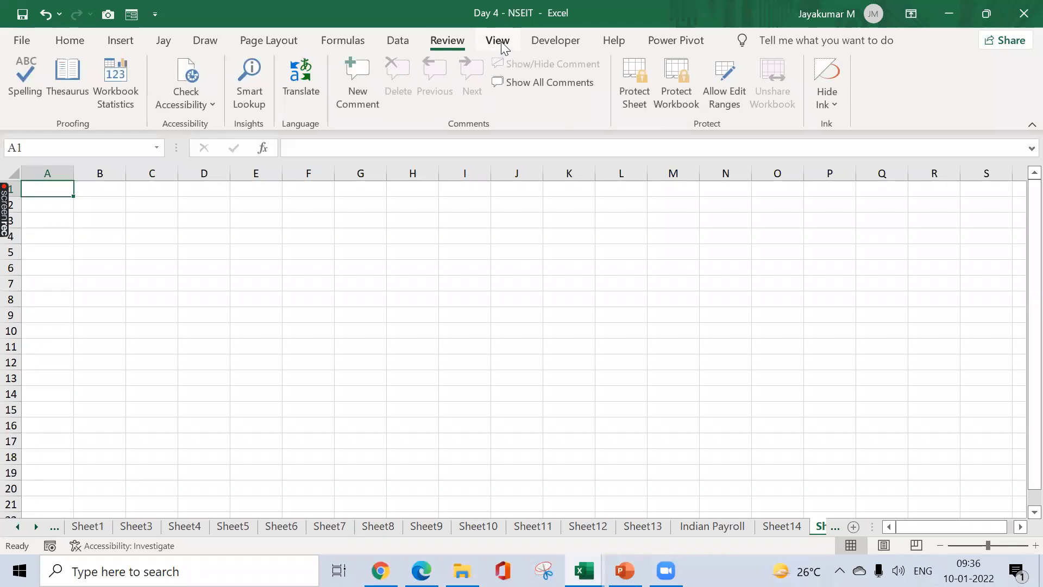
left_click(503, 44)
left_click(570, 39)
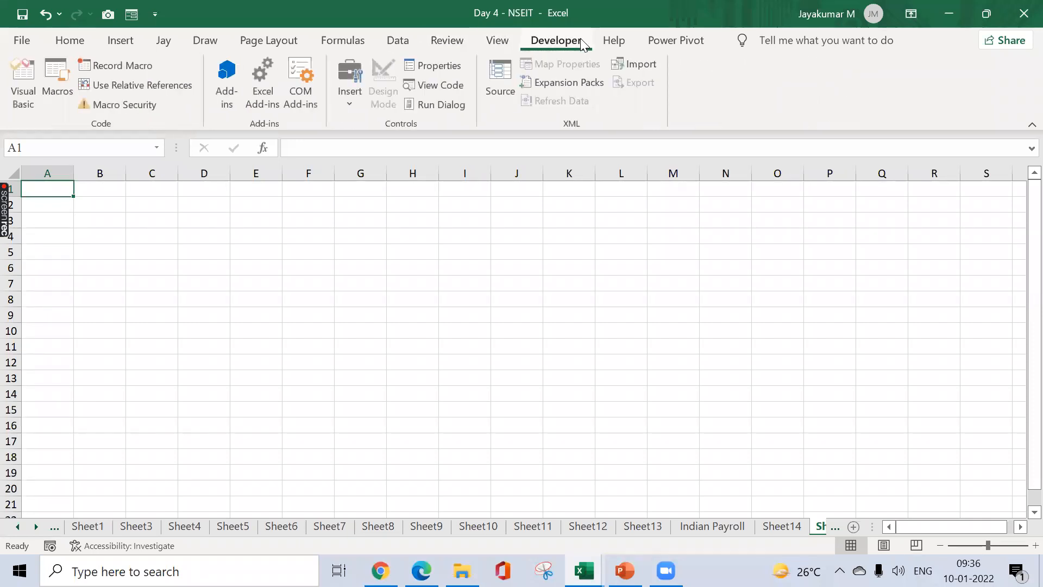
- Reopen the Excel add-ins list, switch Analysis ToolPak off and on again, and accept the list
right_click(581, 44)
left_click(605, 52)
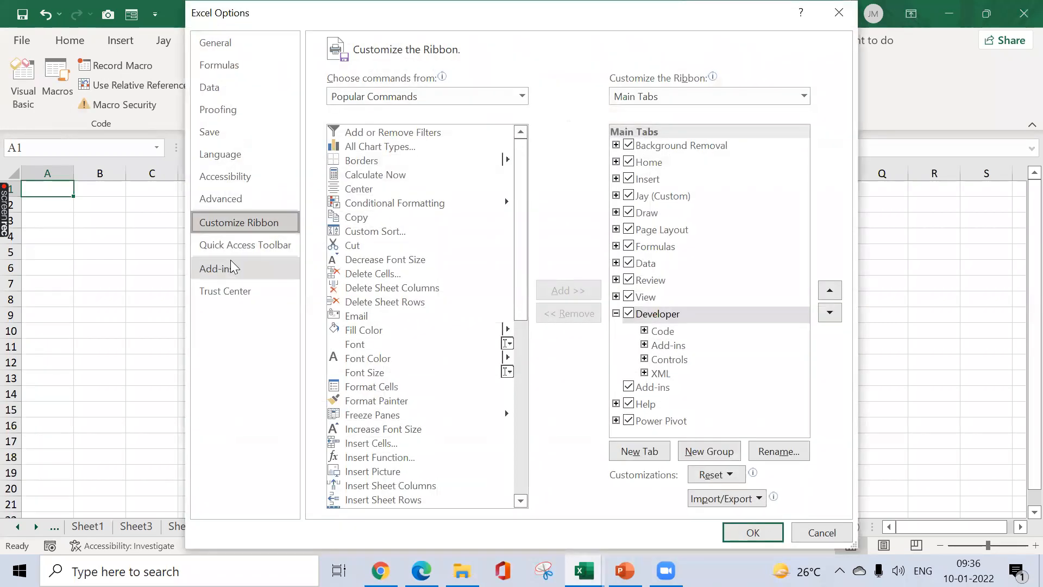
left_click(230, 266)
left_click(514, 496)
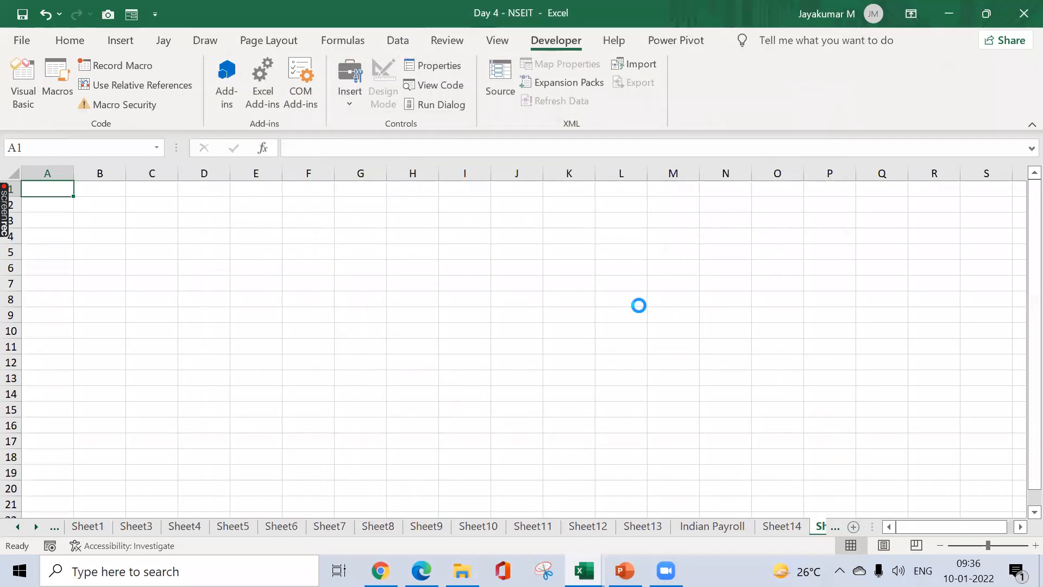
left_click(601, 210)
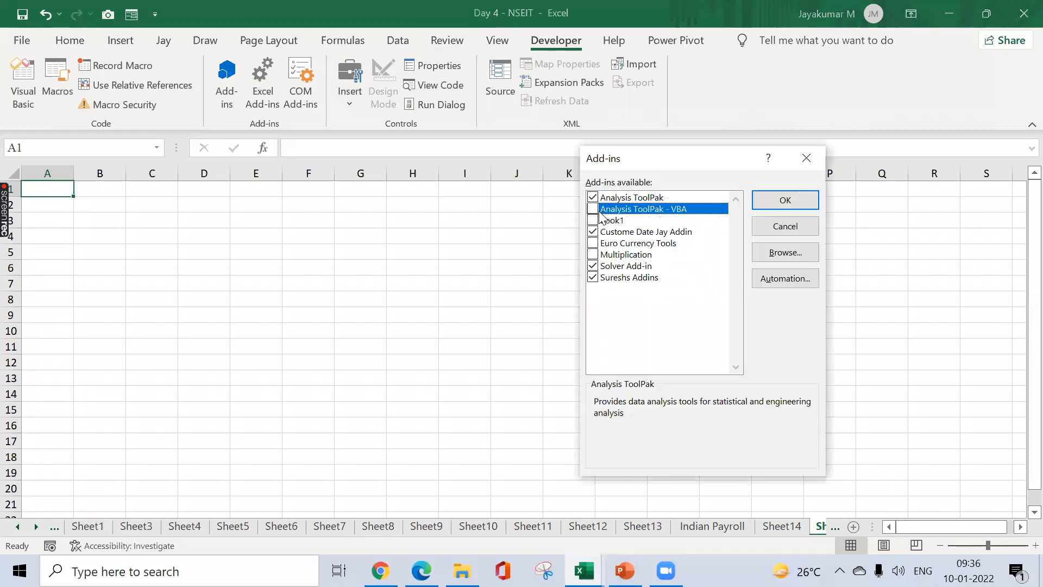
left_click(593, 197)
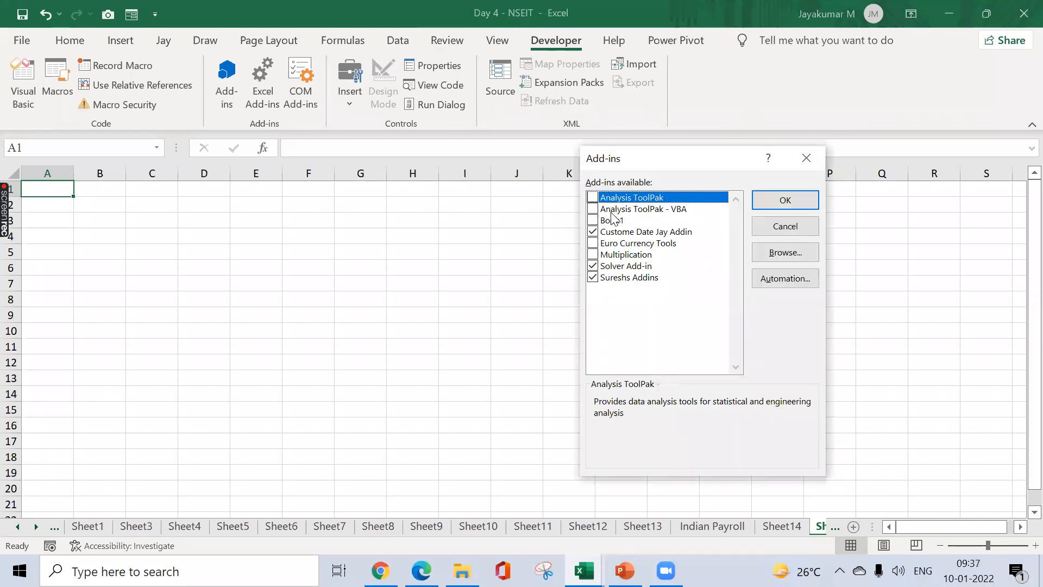
left_click(593, 197)
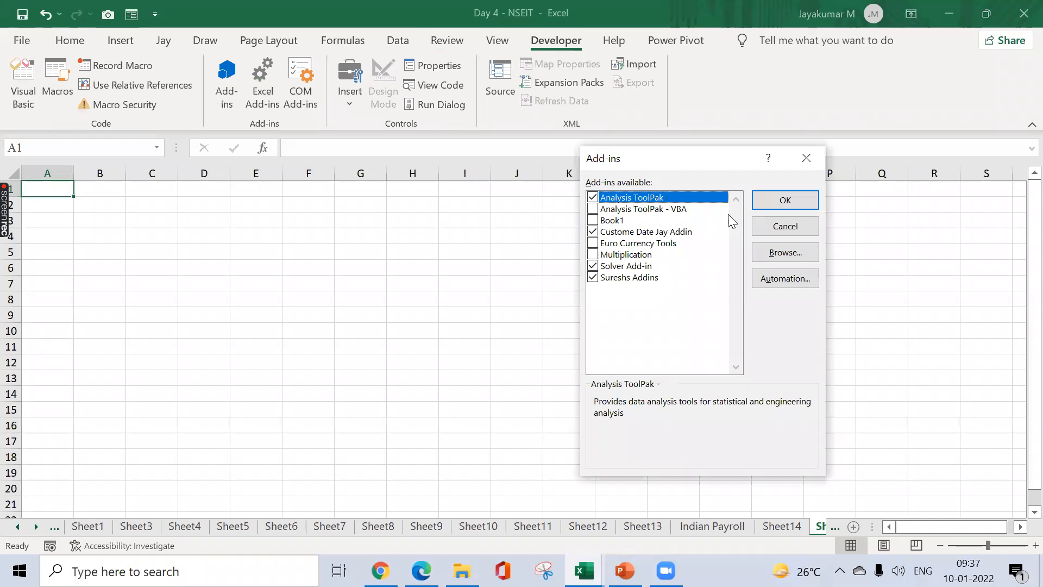
left_click(792, 201)
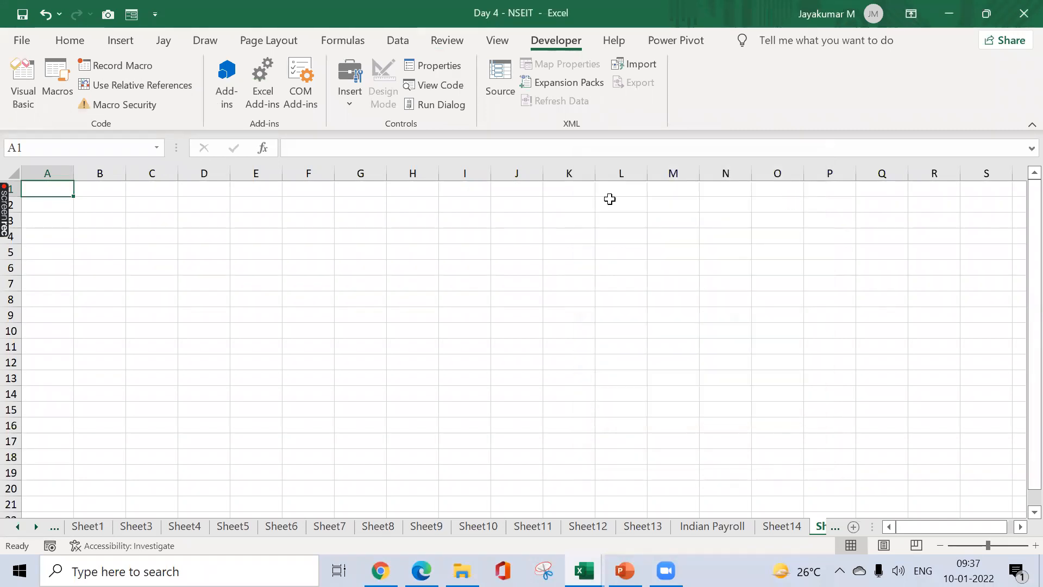
- Create a blank workbook, try starting Solver in it, and close the workbook without saving
left_click(605, 199)
key("ctrl+n")
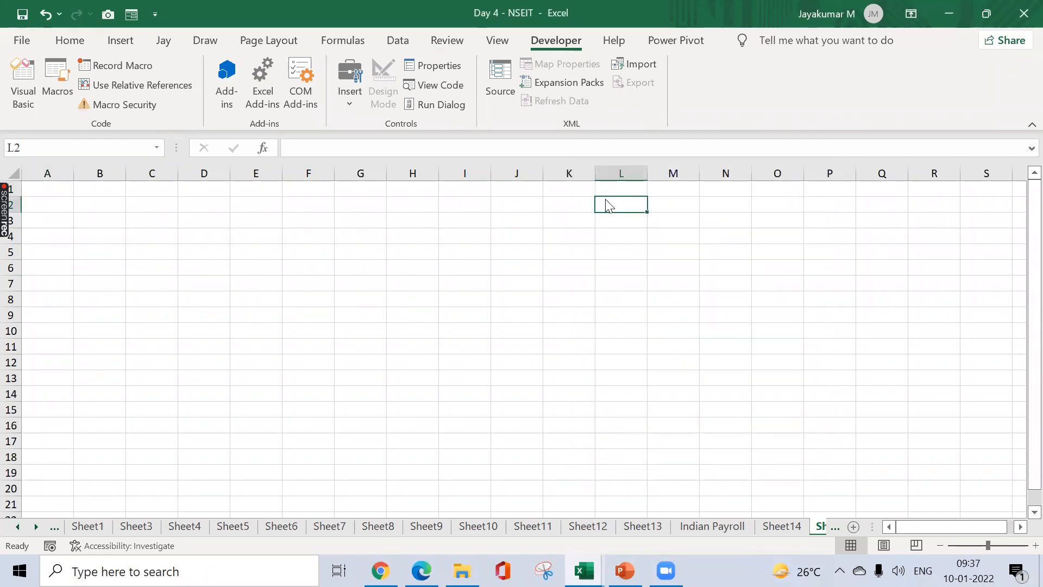
left_click(408, 43)
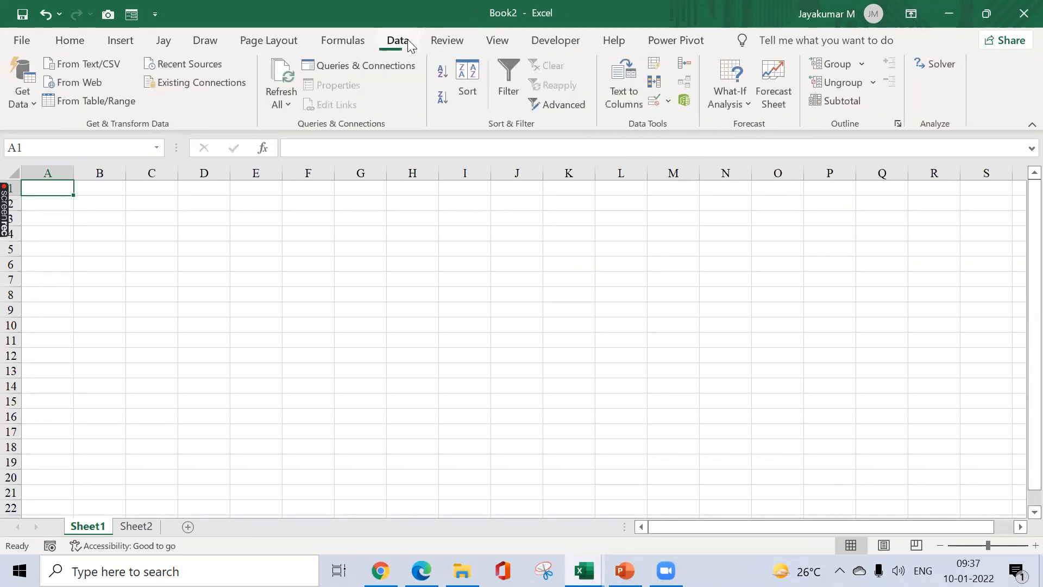
left_click(943, 65)
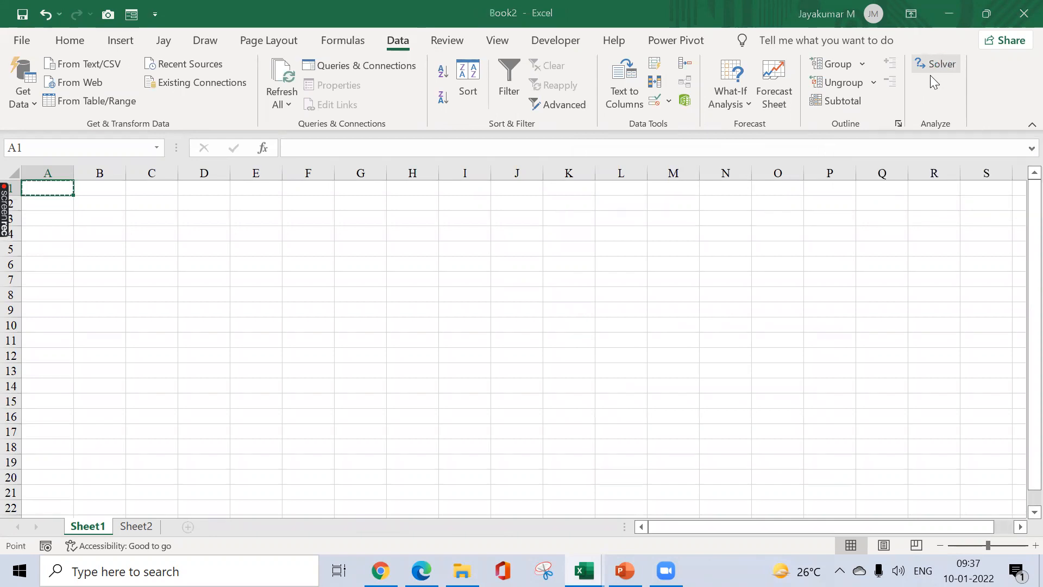
left_click(904, 90)
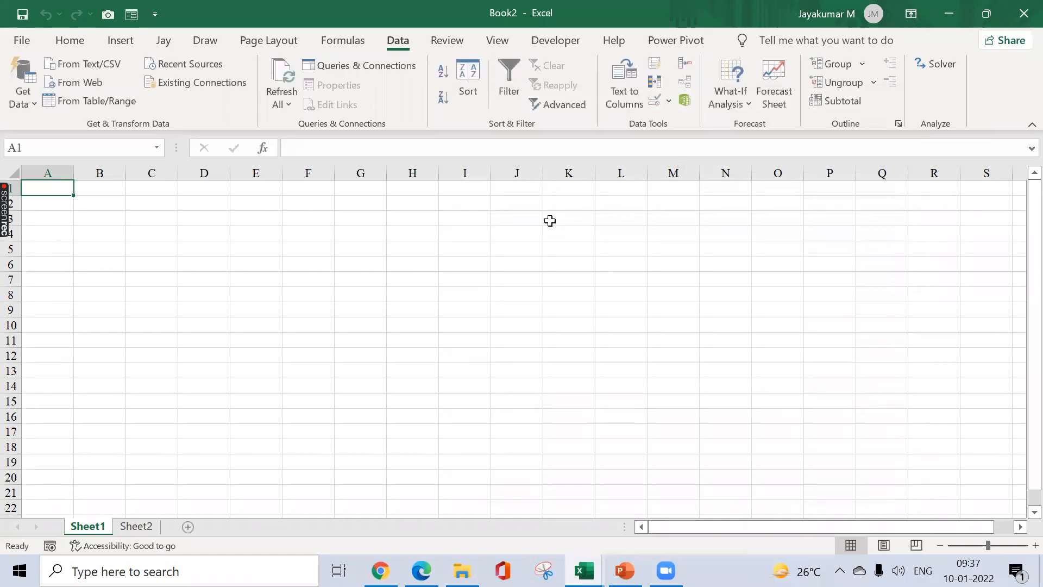
left_click(1018, 21)
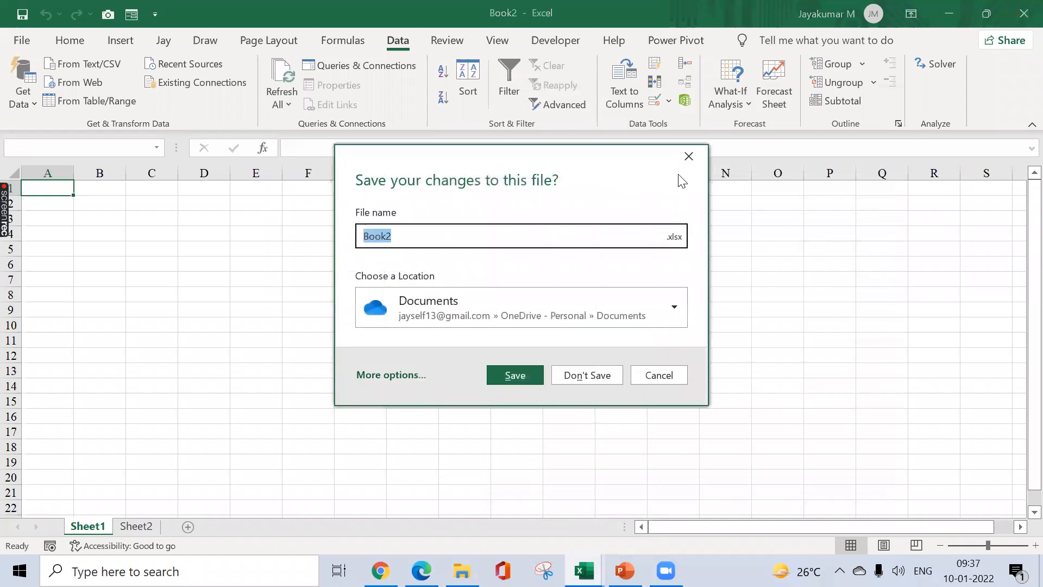
left_click(595, 381)
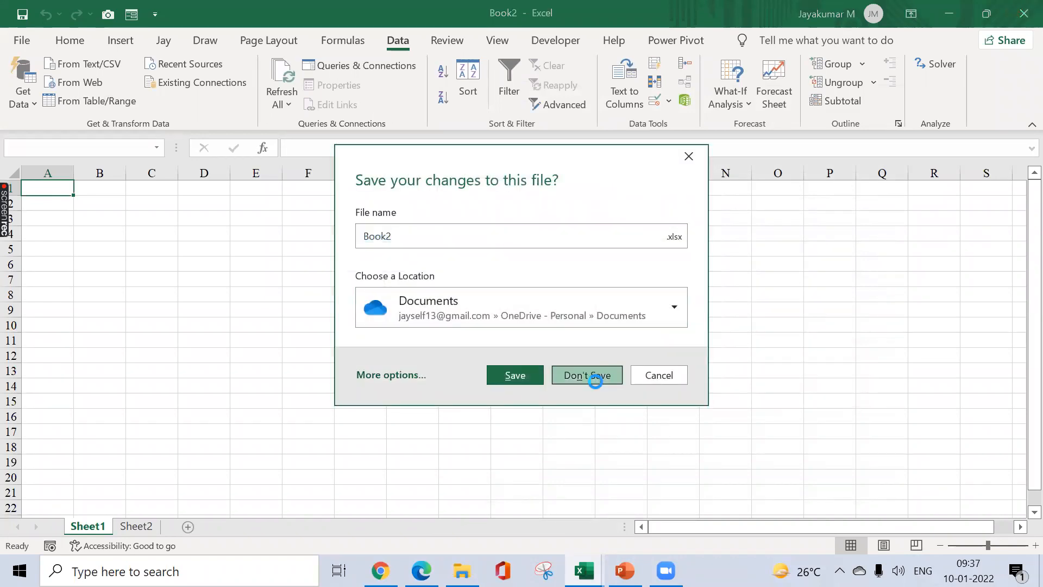
- Return to Sheet14, check the available forecasting and analysis commands, and select cell F5
left_click(294, 234)
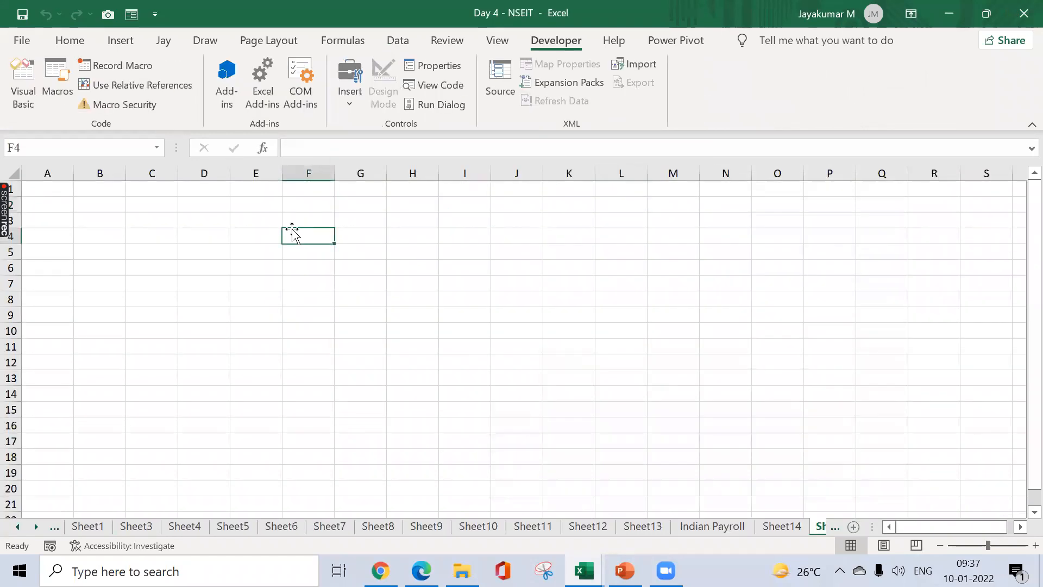
left_click(168, 205)
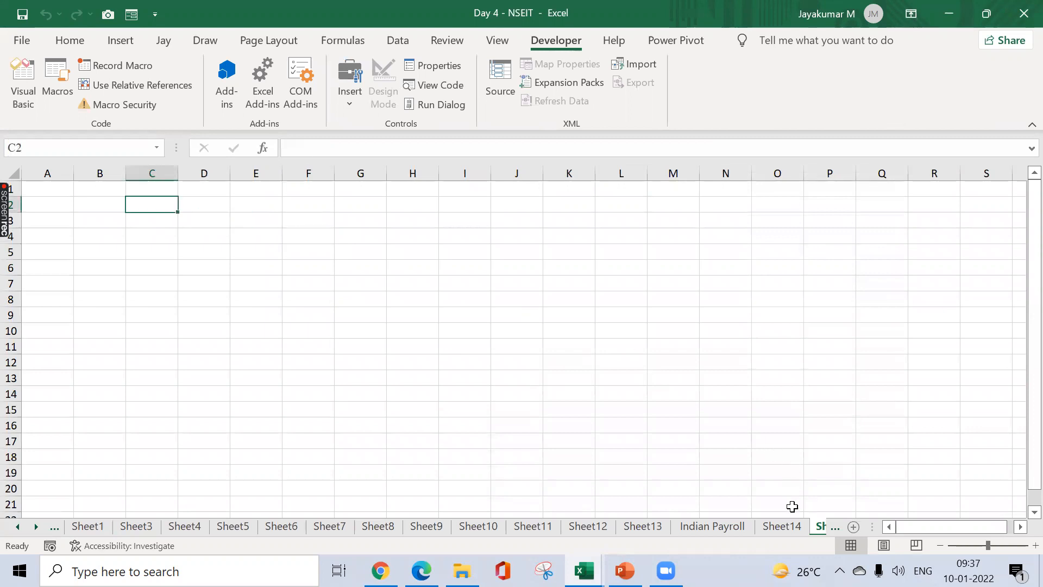
left_click(782, 526)
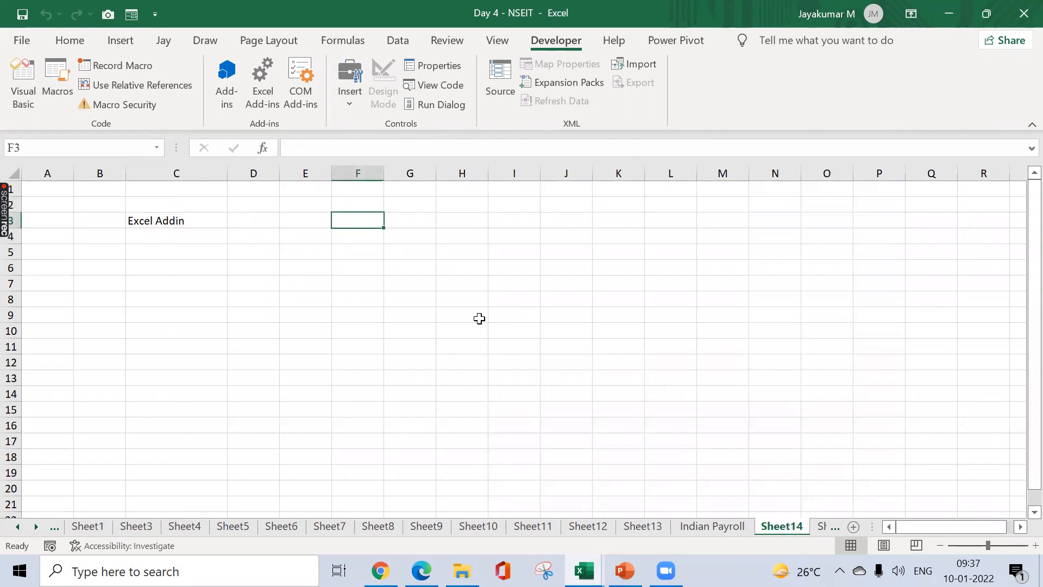
left_click(189, 239)
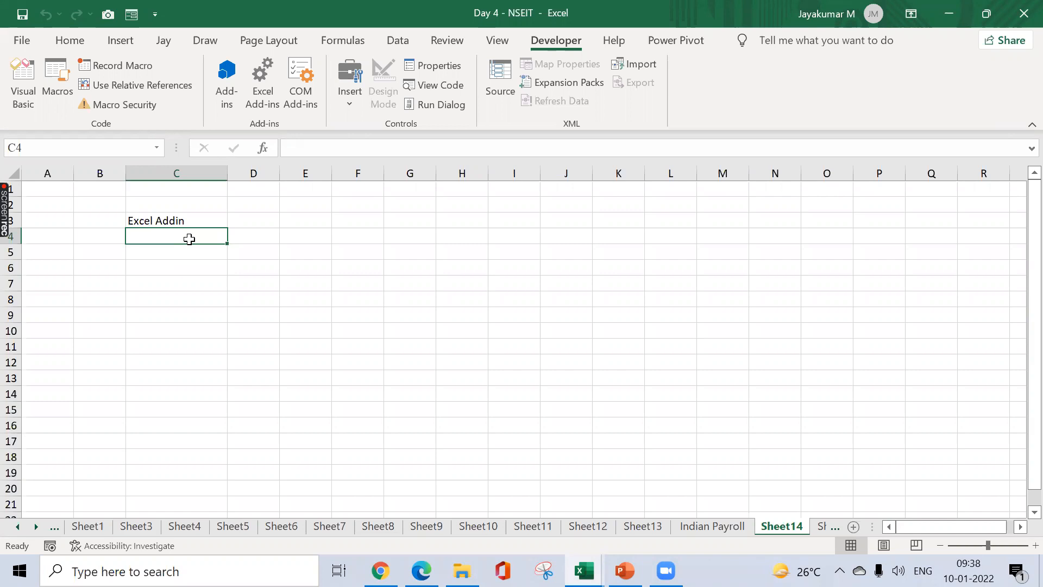
left_click(406, 43)
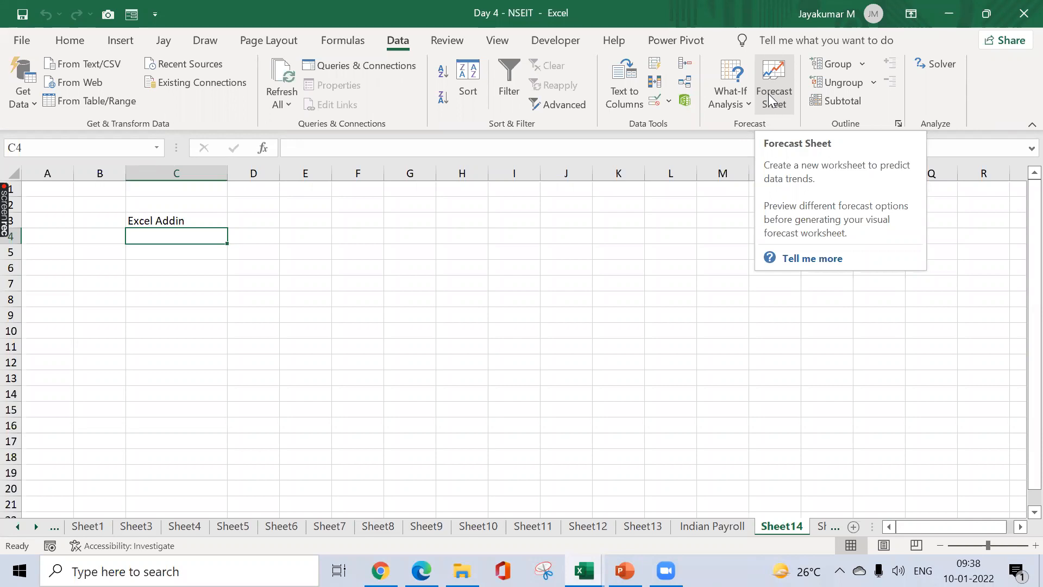
left_click(361, 249)
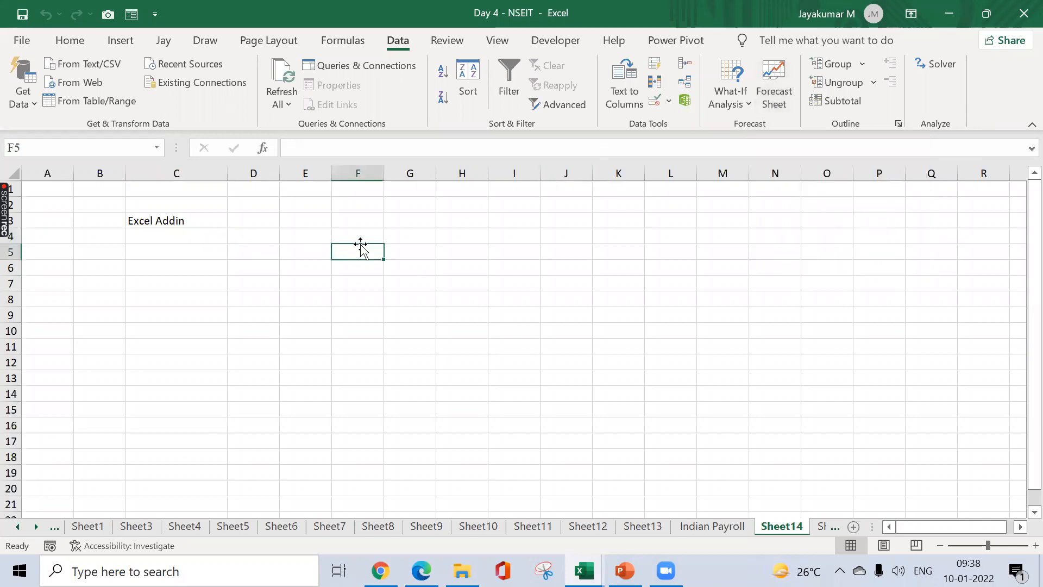
- Look through the FORECAST functions offered for a formula in F5, and leave the cell empty
type("=fore")
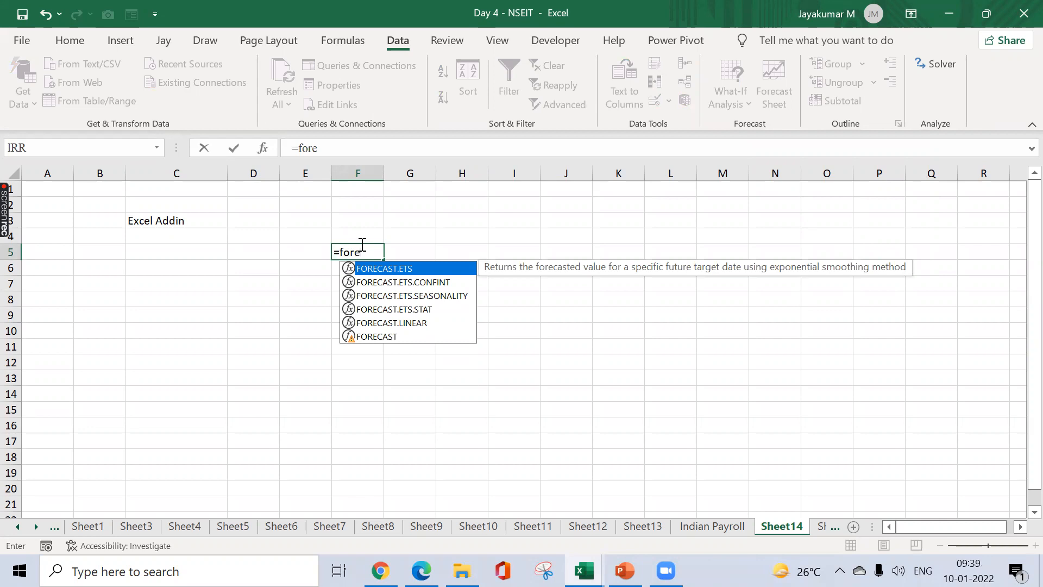
key("Down")
key("Down")
key("Down")
key("Down")
key("Down")
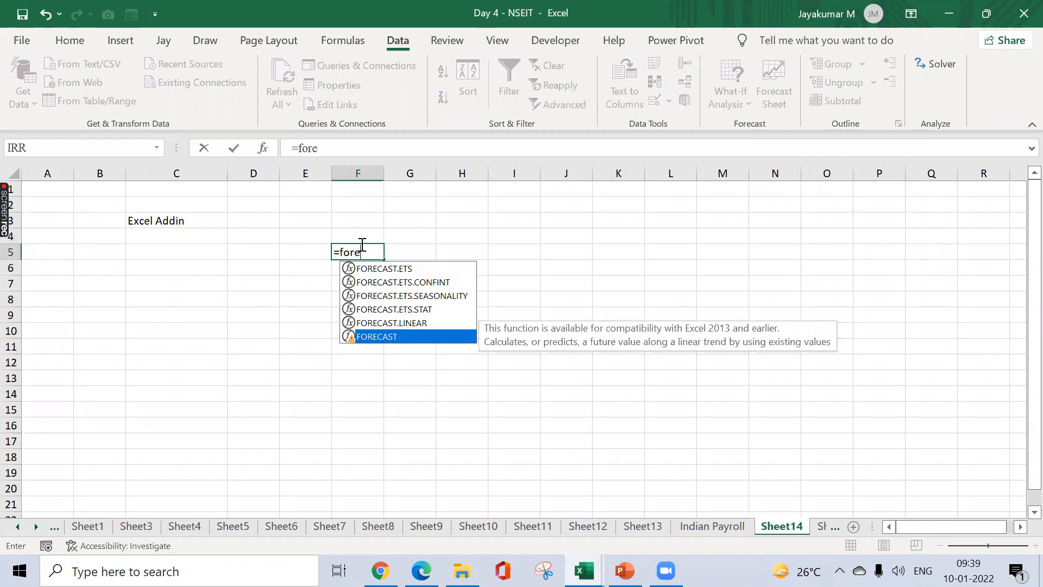
key("Escape")
key("Escape")
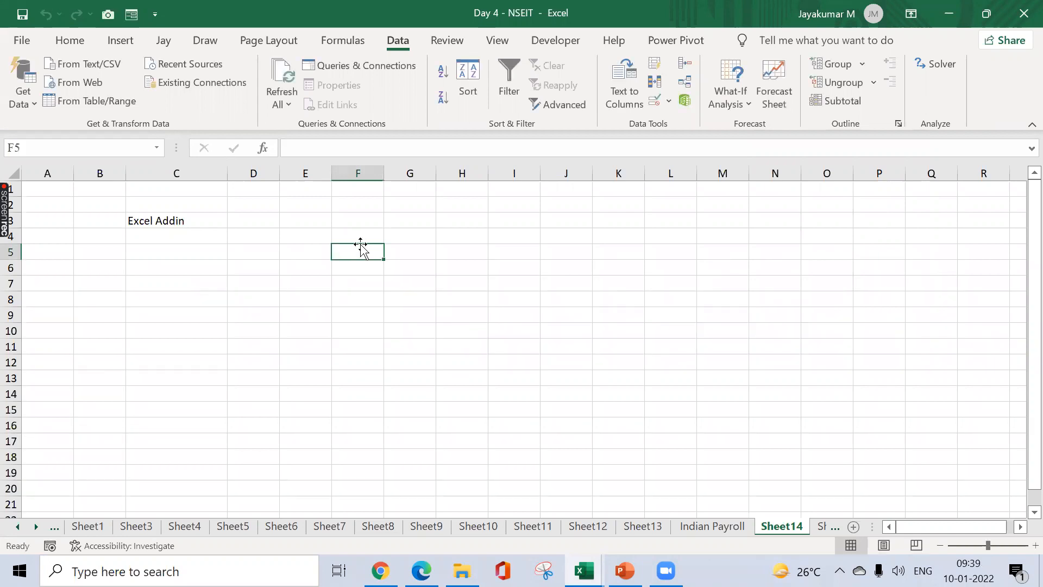
- Copy the Month column with its header, C2:C14, from Sheet5
left_click(270, 253)
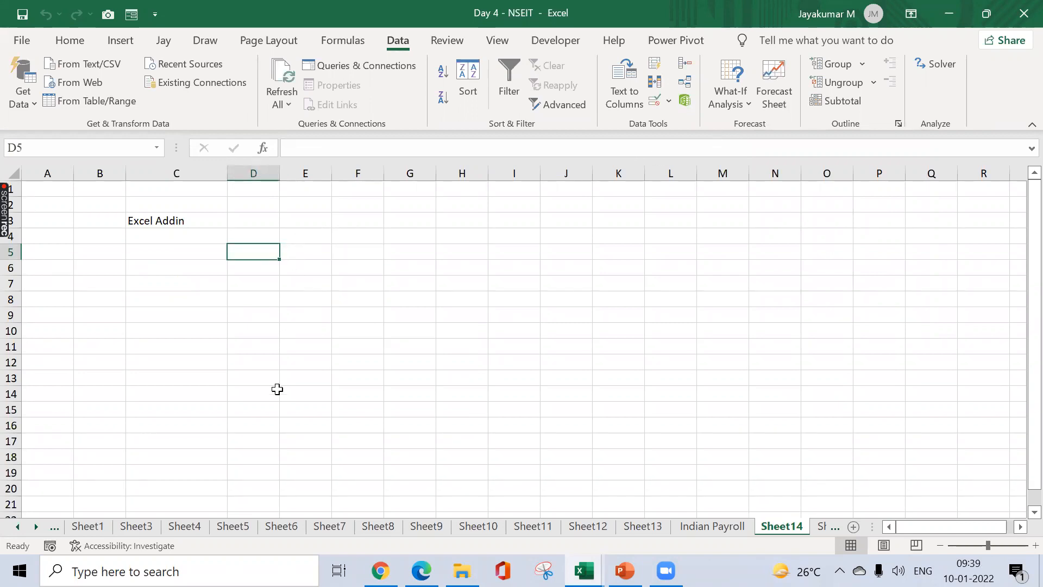
key("ctrl+Page_Up")
key("ctrl+Page_Up")
key("ctrl+Page_Up")
key("ctrl+Page_Up")
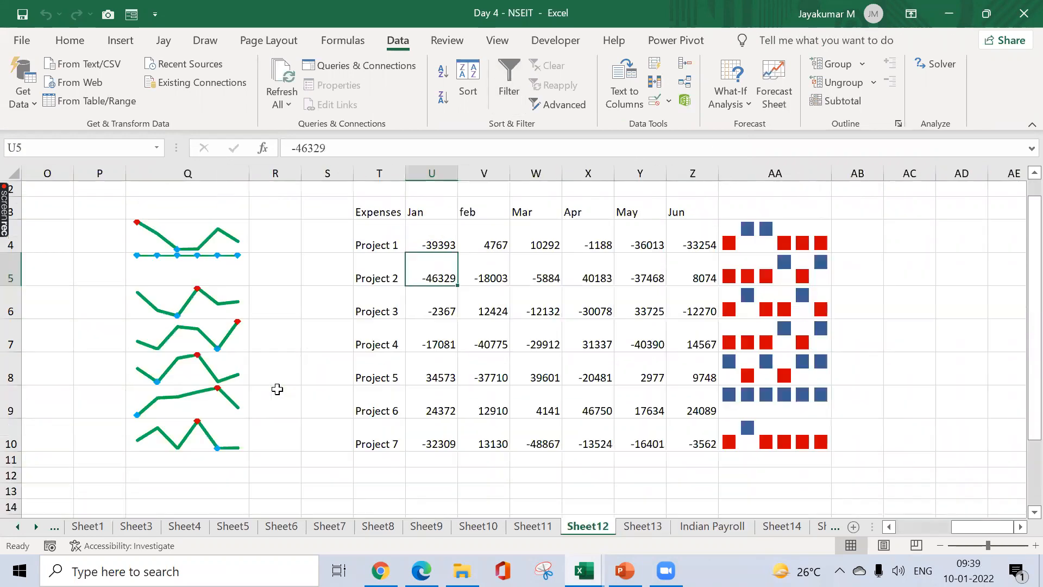
key("ctrl+Page_Up")
key("ctrl+Page_Up")
key("ctrl+Page_Up")
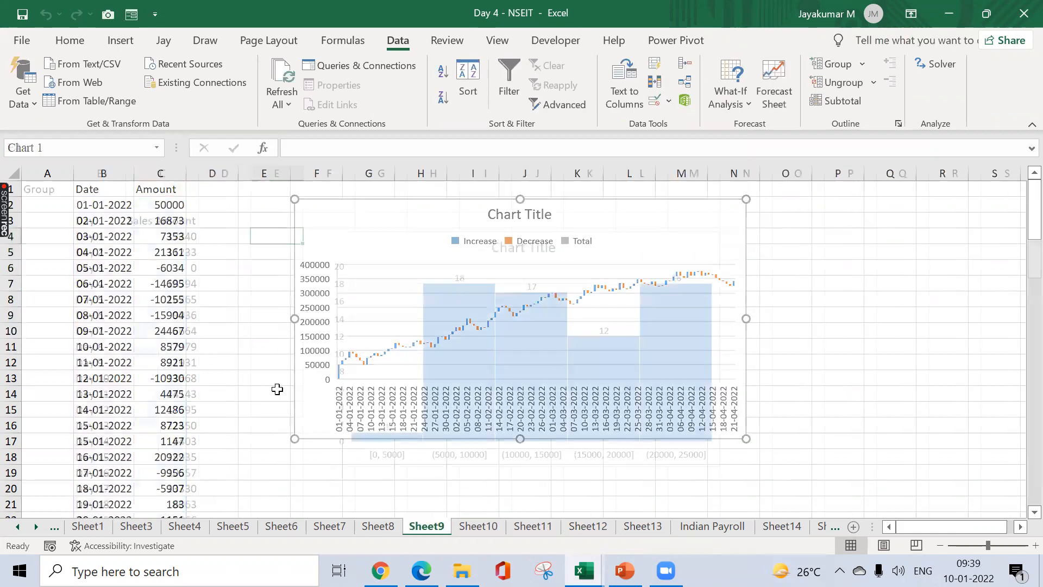
key("ctrl+Page_Up")
key("ctrl+Page_Up")
key("ctrl+Page_Up")
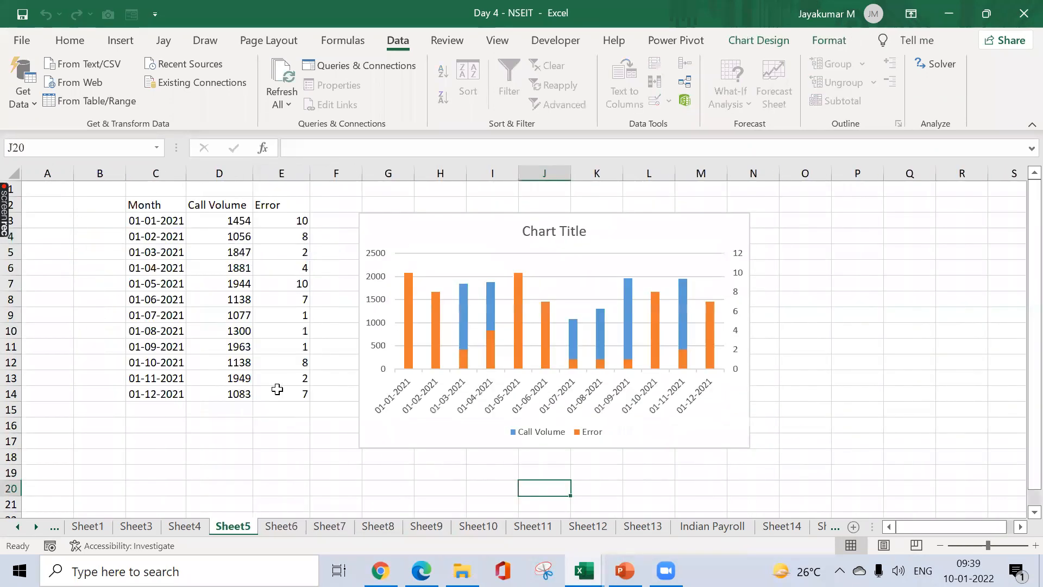
key("ctrl+Home")
key("Right")
key("Right")
key("Down")
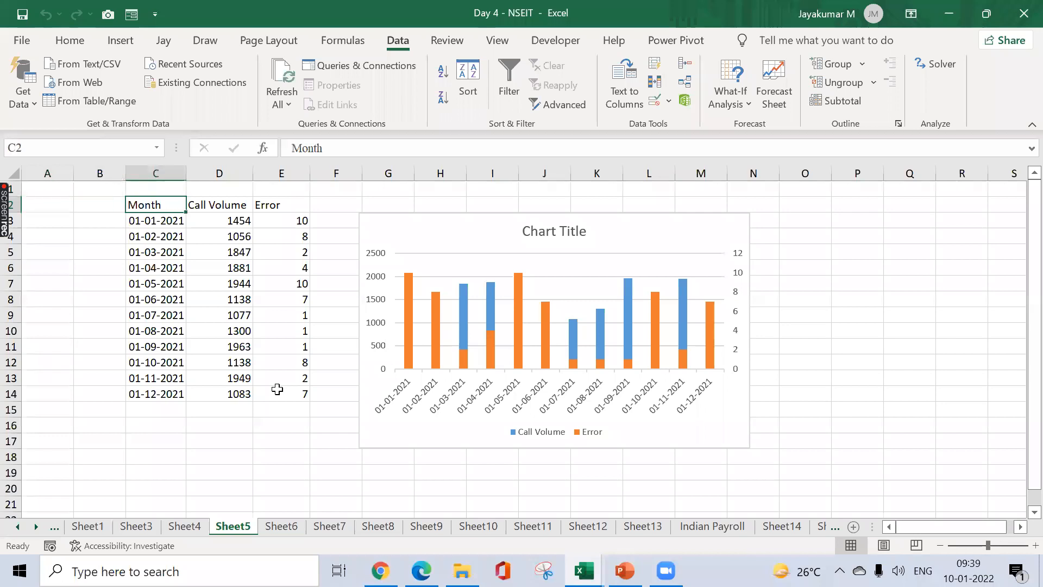
key("ctrl+shift+Down")
key("ctrl+c")
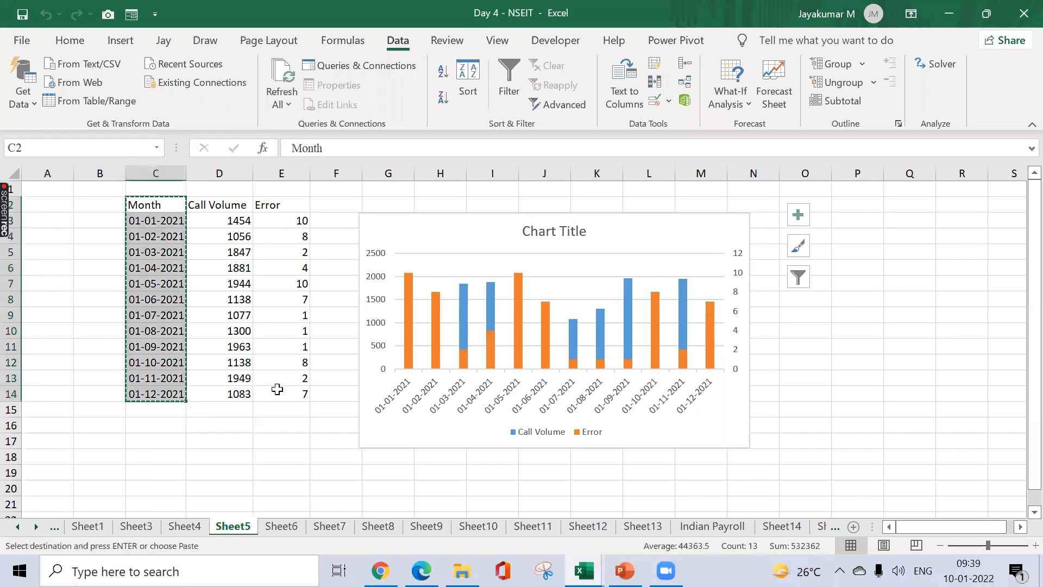
- Paste the copied Month column into Sheet14 starting at D2, and autofit the column width
key("ctrl+Page_Down")
key("ctrl+Page_Down")
key("ctrl+Page_Down")
key("ctrl+Page_Down")
key("ctrl+Page_Down")
key("ctrl+Page_Down")
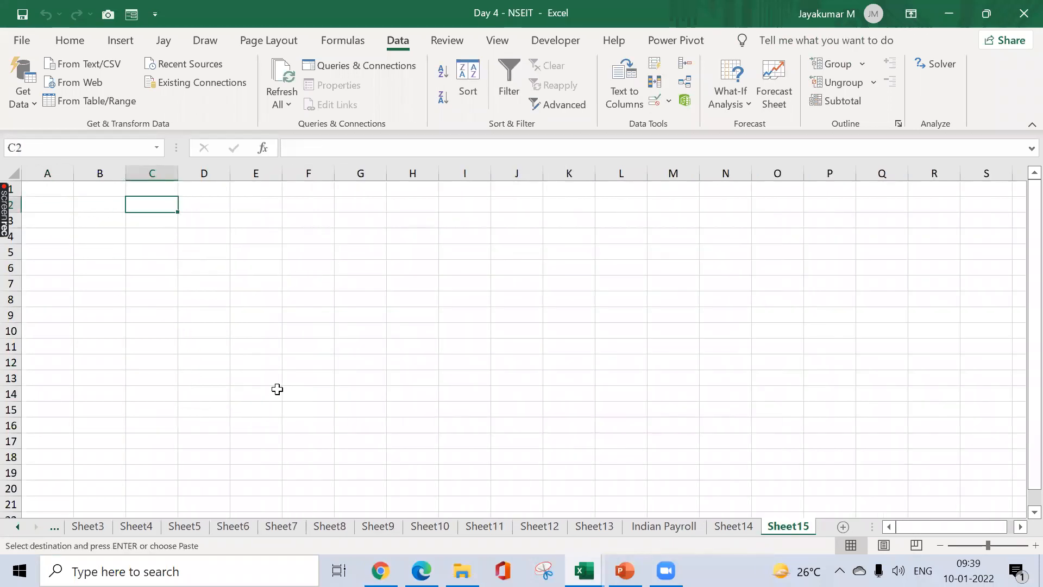
key("ctrl+Page_Down")
key("ctrl+Page_Down")
key("ctrl+Page_Down")
key("ctrl+Page_Down")
key("Up")
key("Up")
key("ctrl+v")
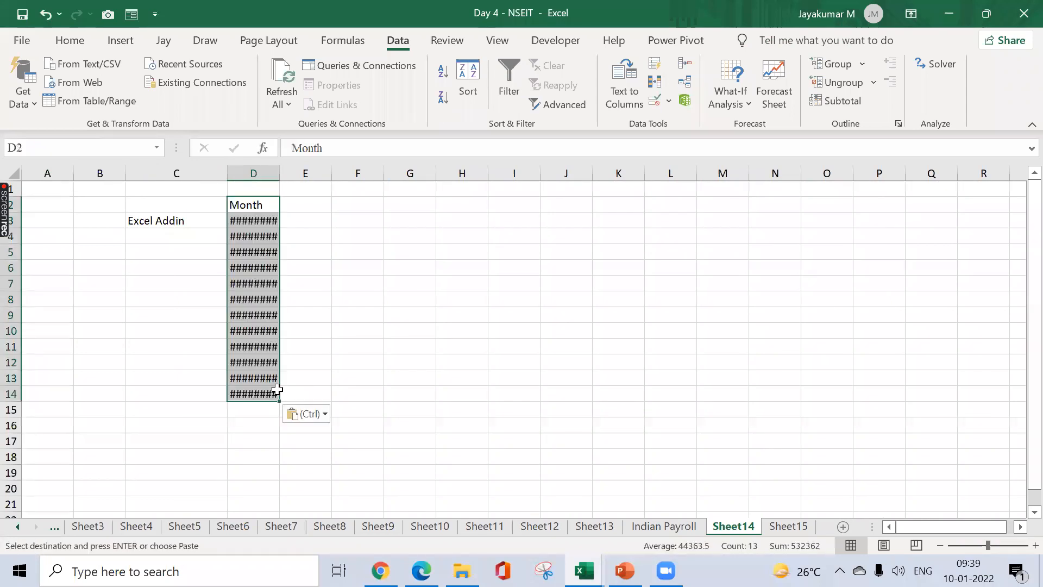
key("alt+o")
key("c")
key("a")
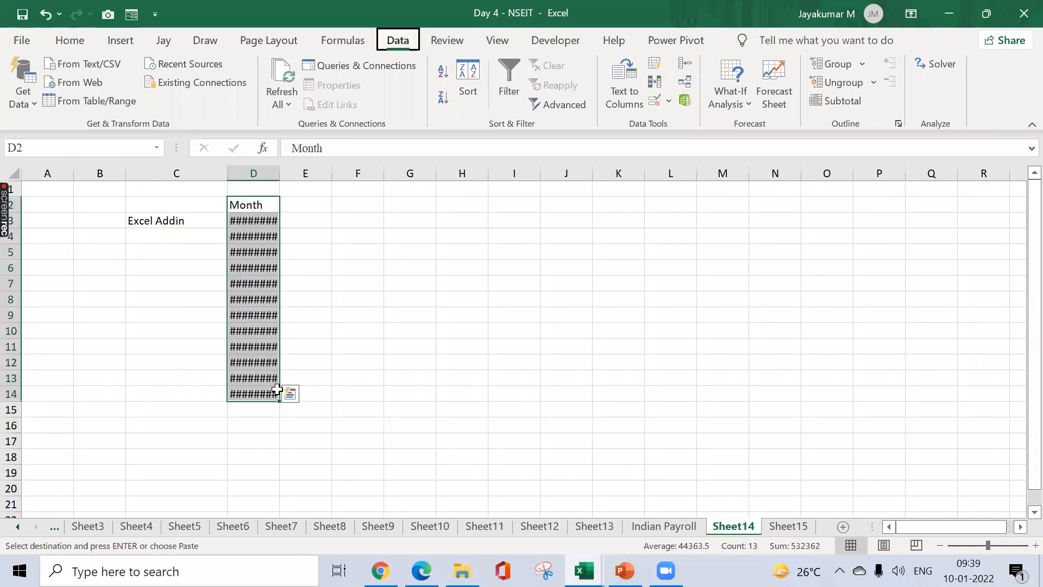
- Enter the header "Left Employees" in E2 and autofit its column width
key("Right")
type("Emm")
key("BackSpace")
key("BackSpace")
key("BackSpace")
type("Left E")
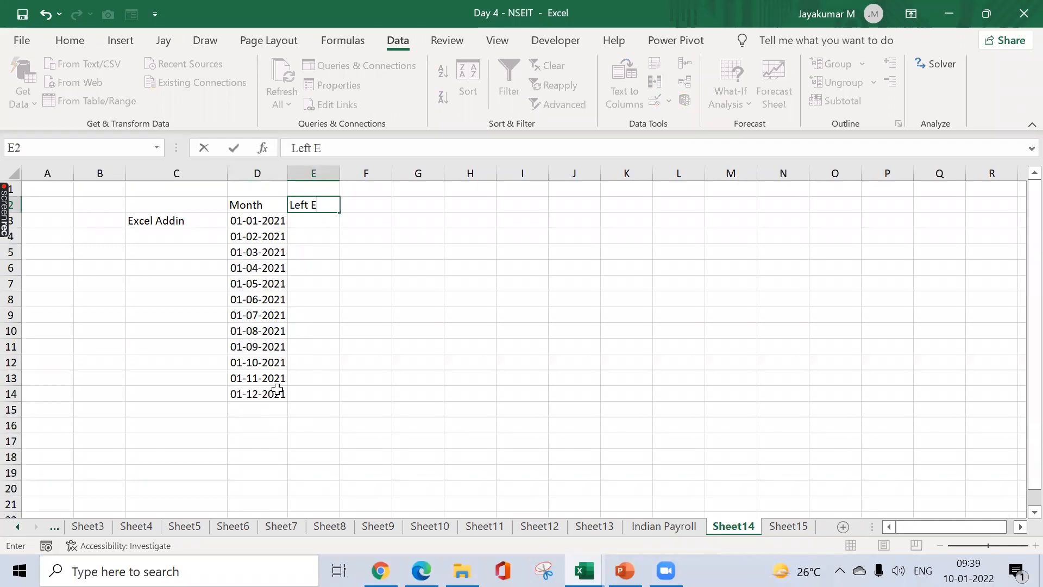
type("mployees")
key("alt+o")
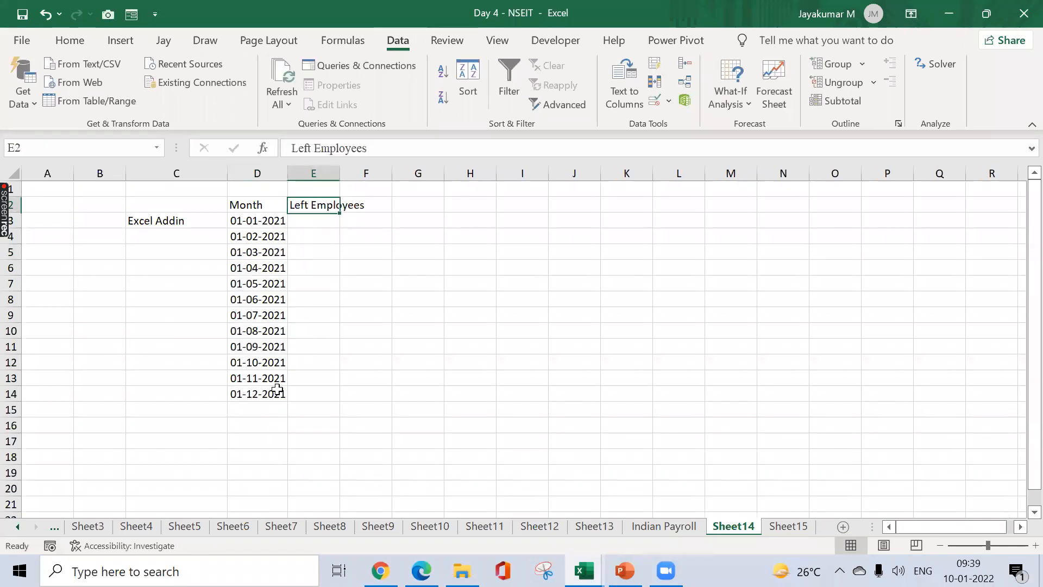
key("c")
key("a")
- Enter the formula =RANDBETWEEN(3,15) in E3 under the Left Employees header
key("Down")
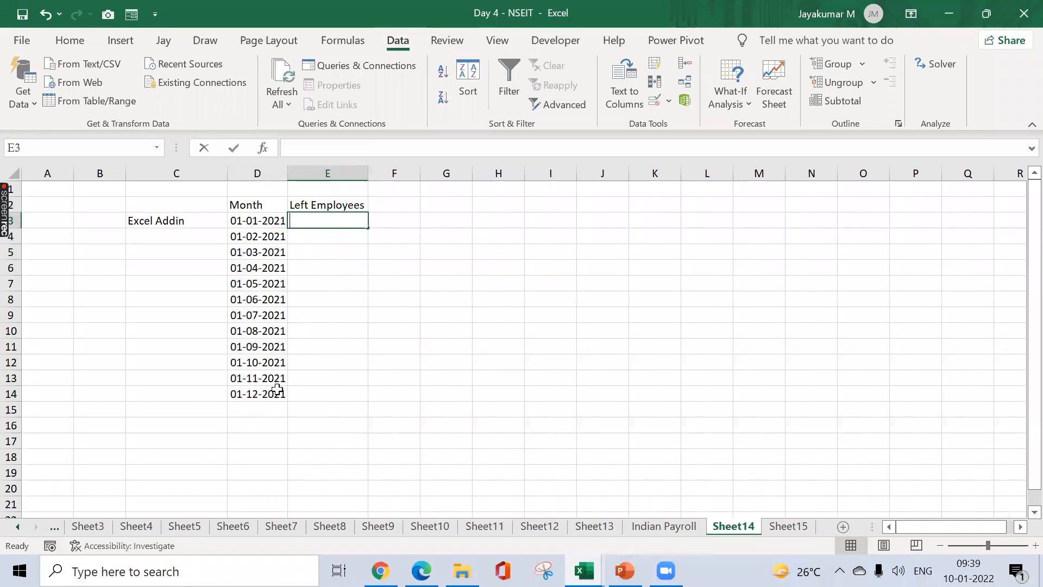
type("=rand")
key("Down")
key("Tab")
type("3,15)")
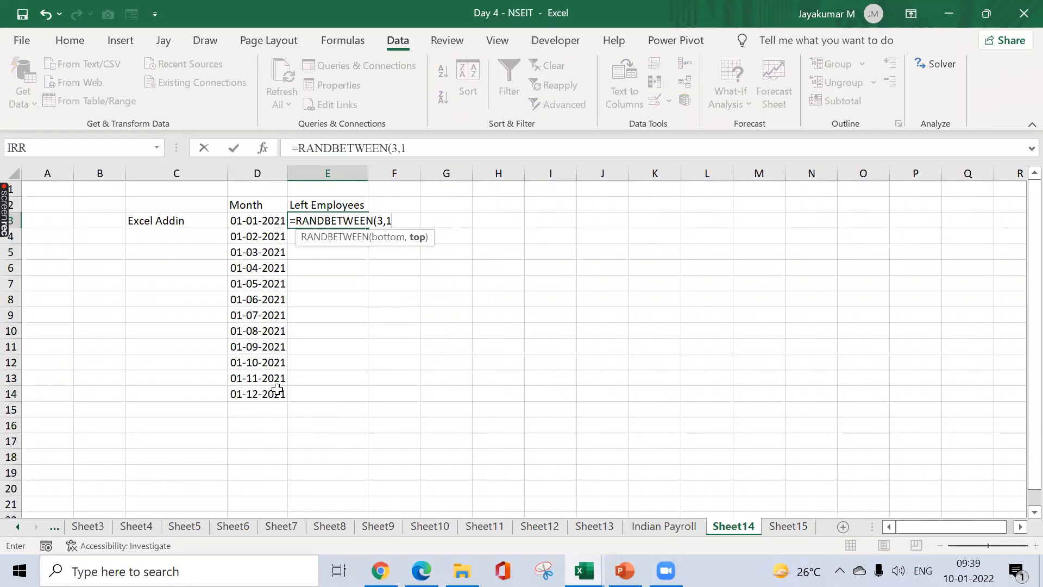
key("Return")
key("Up")
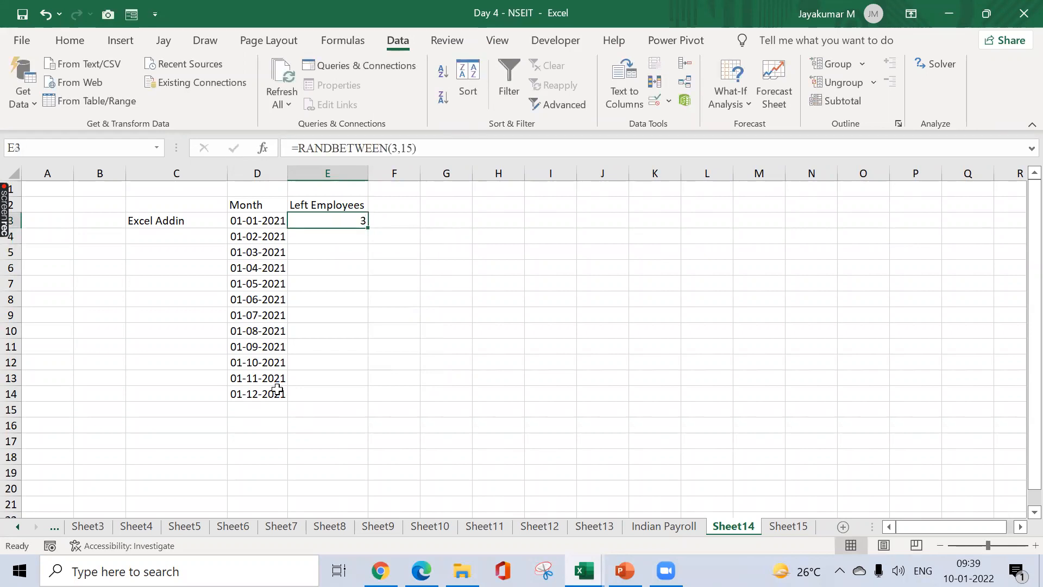
- Copy the RANDBETWEEN formula from E3 down to E14, alongside every month
key("ctrl+c")
key("Left")
key("ctrl+Down")
key("Right")
key("ctrl+shift+Up")
key("Return")
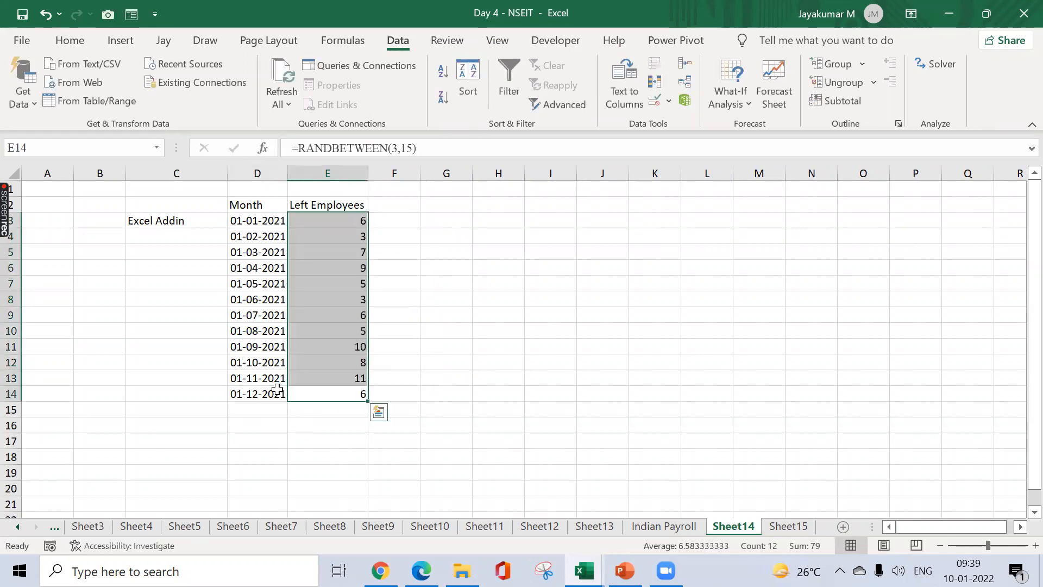
- Convert the random numbers in E3:E14 to fixed values by pasting them over themselves as values
key("ctrl+c")
key("ctrl+alt+v")
key("v")
key("Return")
key("Escape")
key("Right")
key("Left")
key("ctrl+Up")
key("Down")
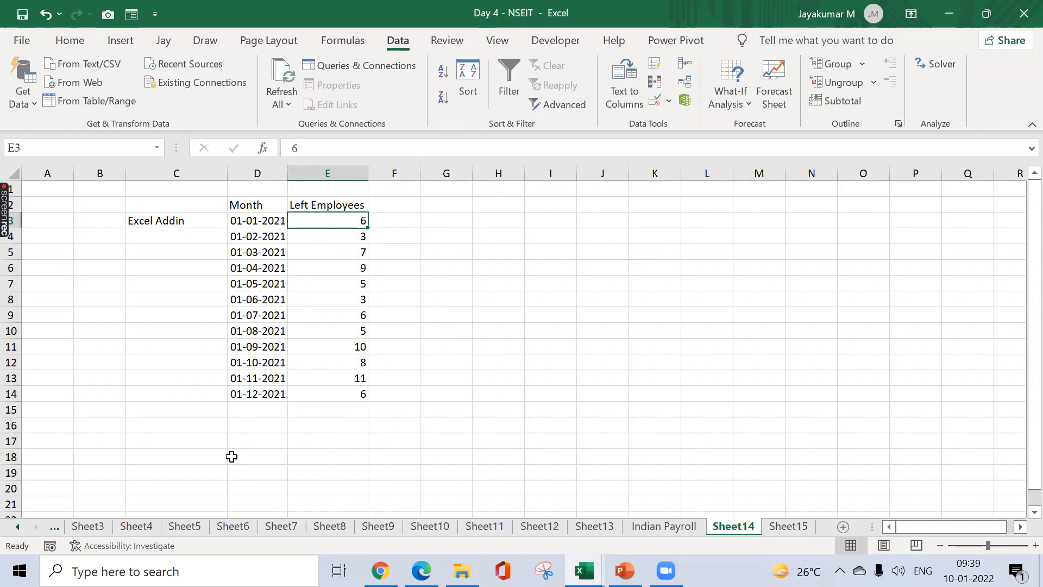
left_click(361, 396)
left_click(488, 279)
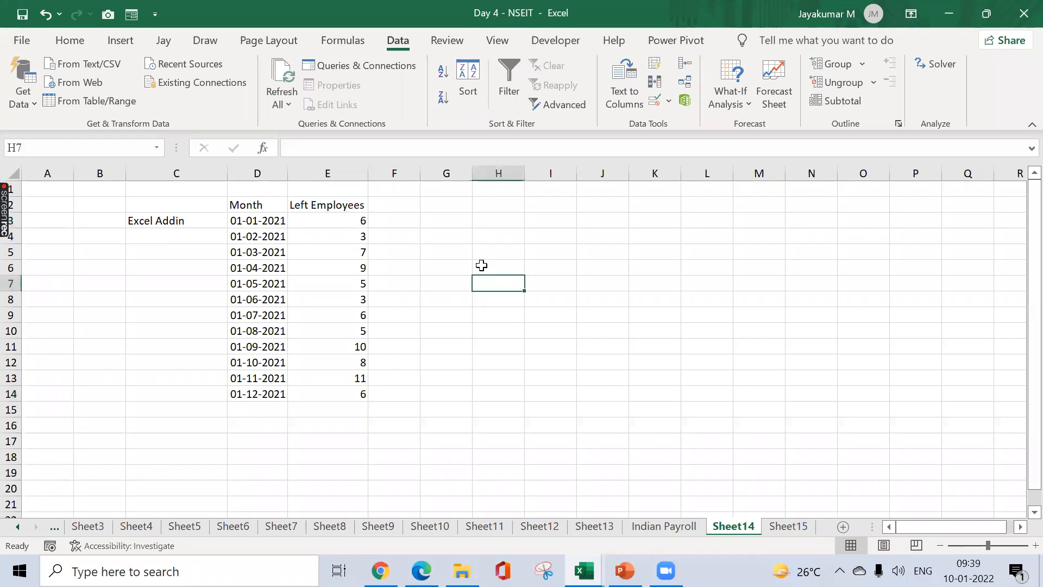
left_click(479, 253)
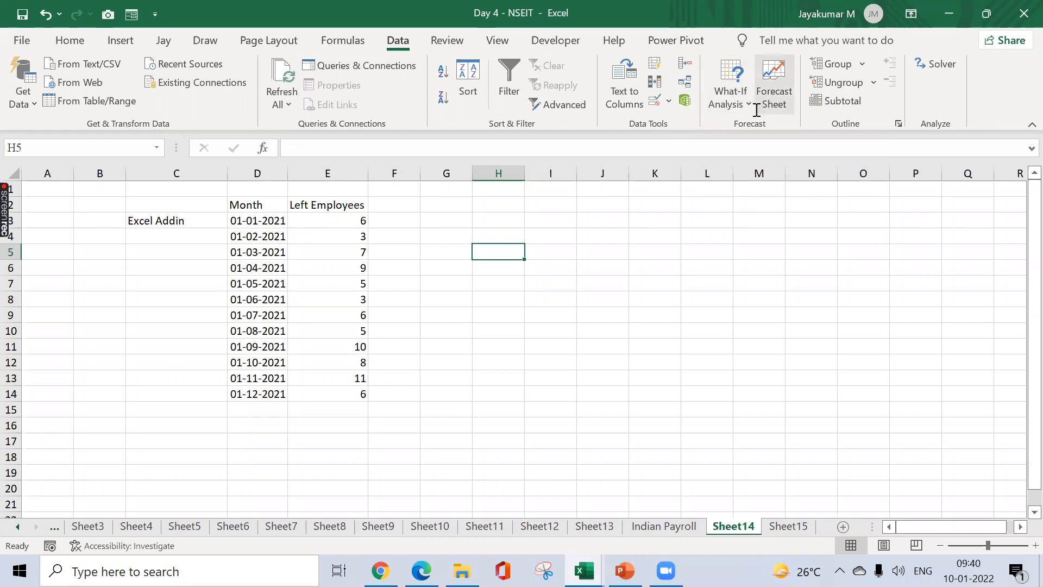
- Enter the date 01-06-2022 in cell G4
left_click(462, 235)
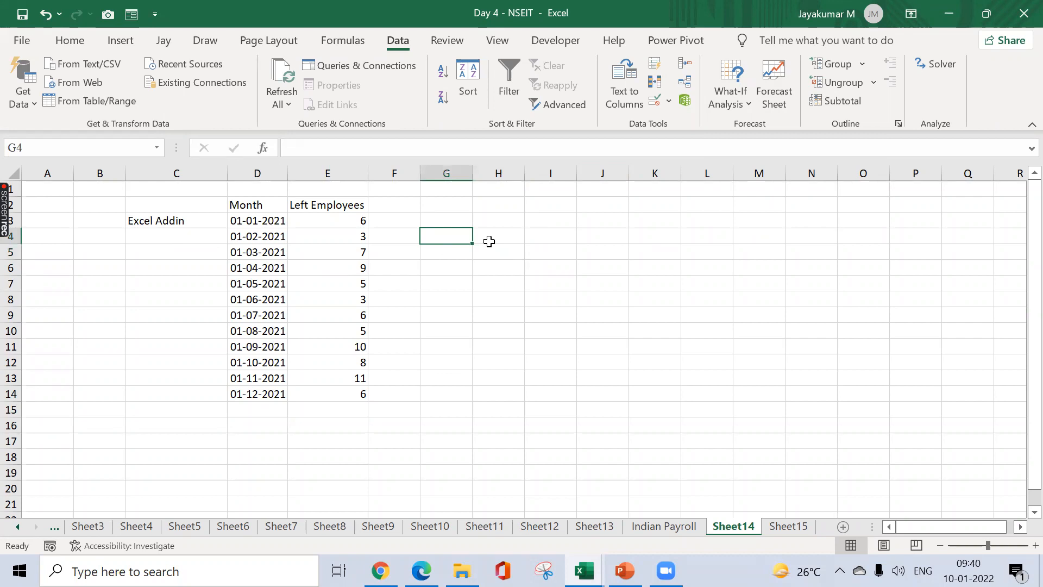
type("01-")
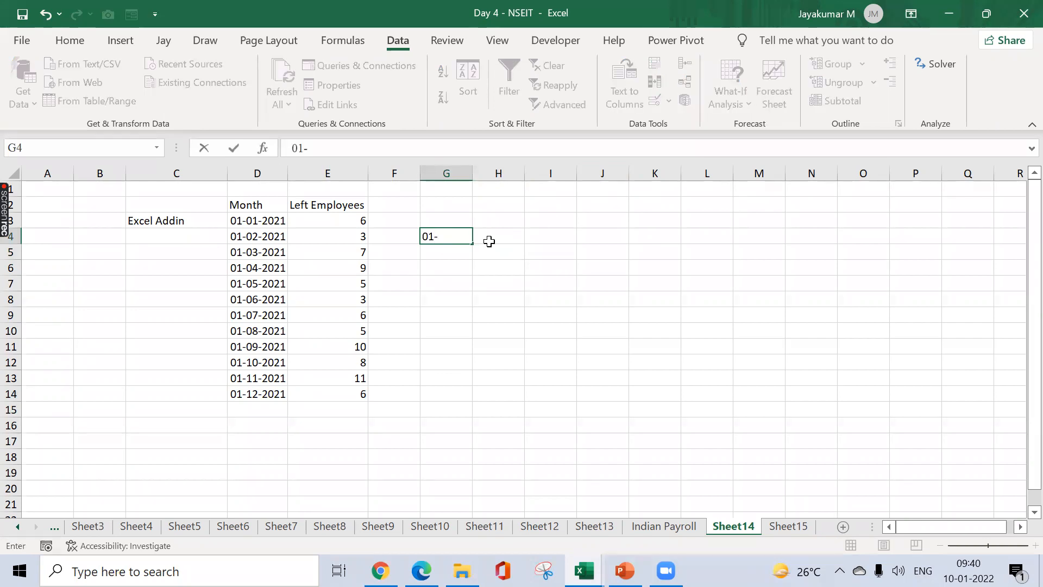
type("06-2020")
key("BackSpace")
type("2")
key("Return")
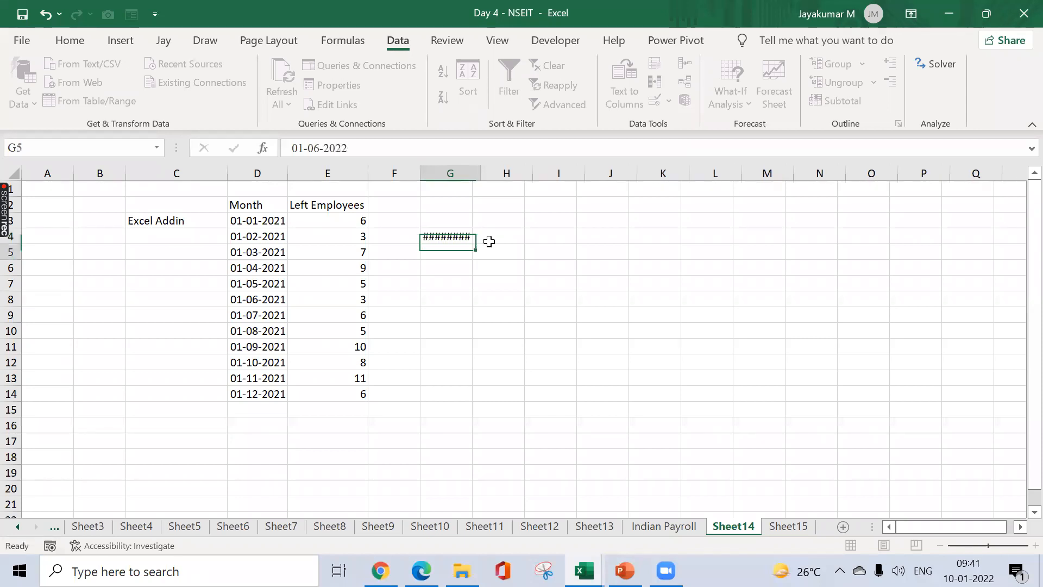
key("Up")
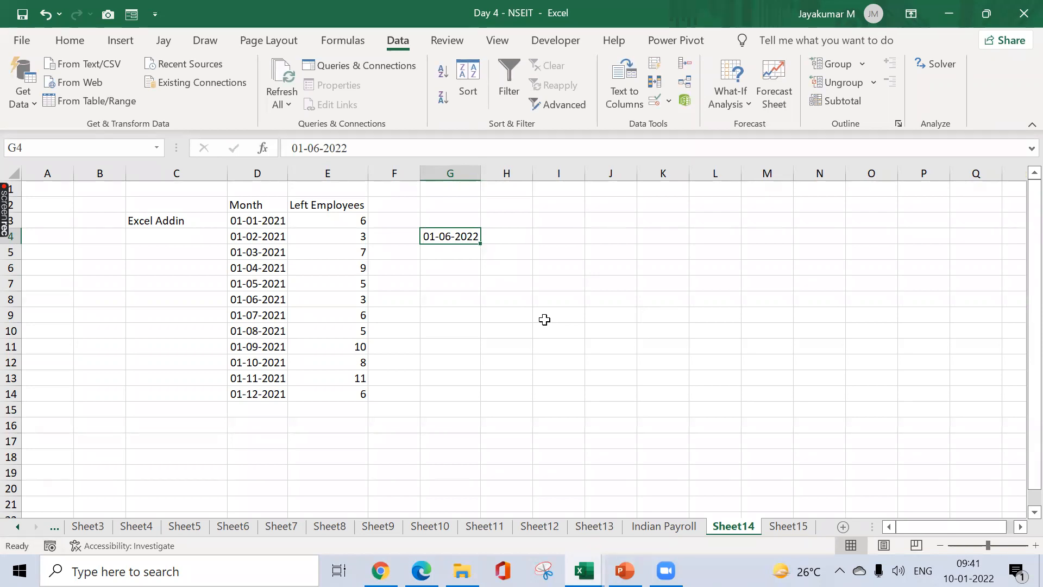
- Start a Forecast Sheet from the Month and Left Employees data in D2:E14
left_click(777, 87)
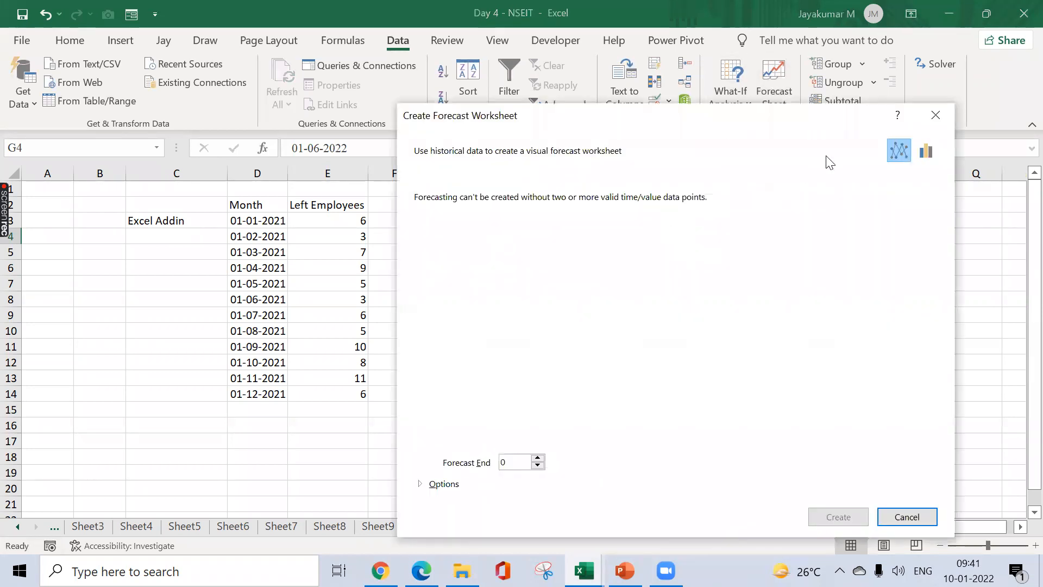
left_click(935, 115)
left_click_drag(256, 205, 355, 394)
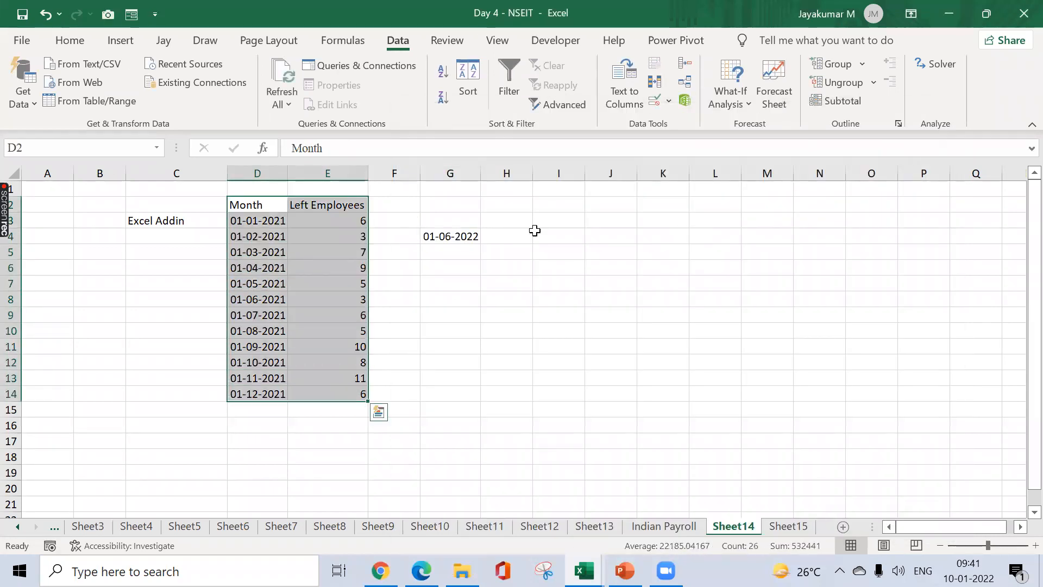
left_click(775, 85)
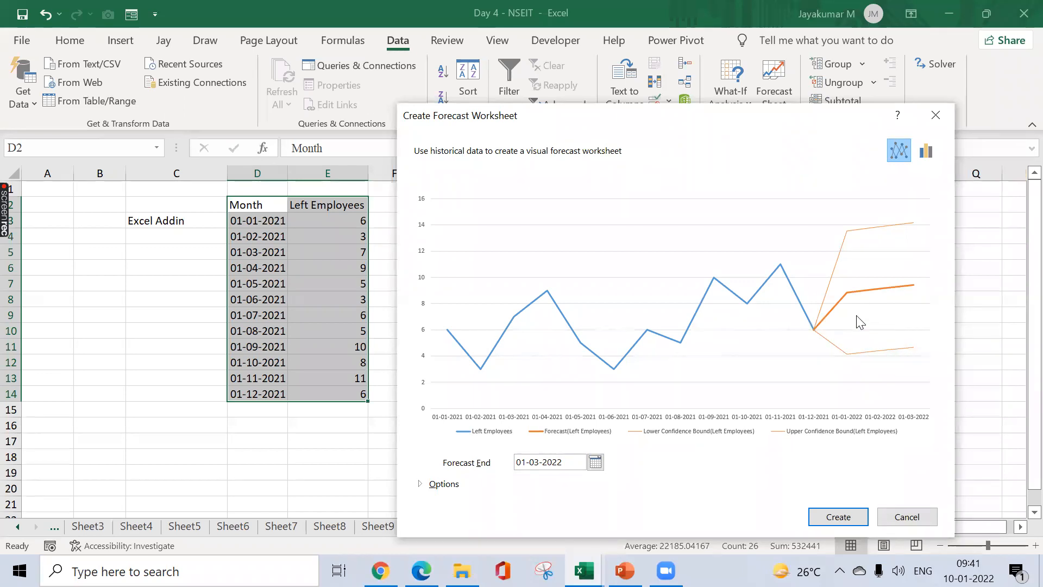
- Set the forecast end date to 30-06-2022 and create the line chart forecast worksheet
left_click(595, 462)
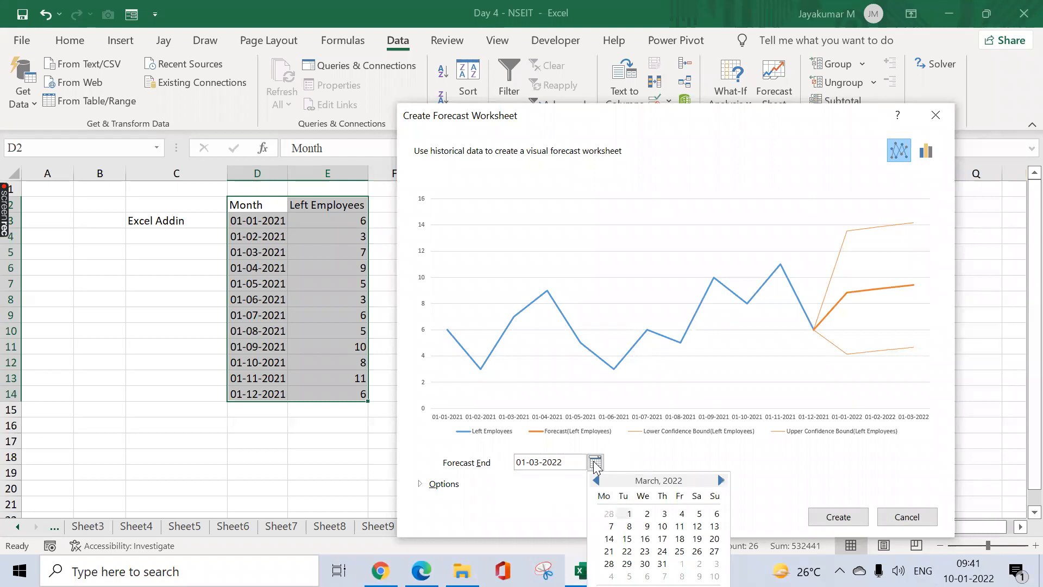
left_click(721, 480)
left_click(721, 480)
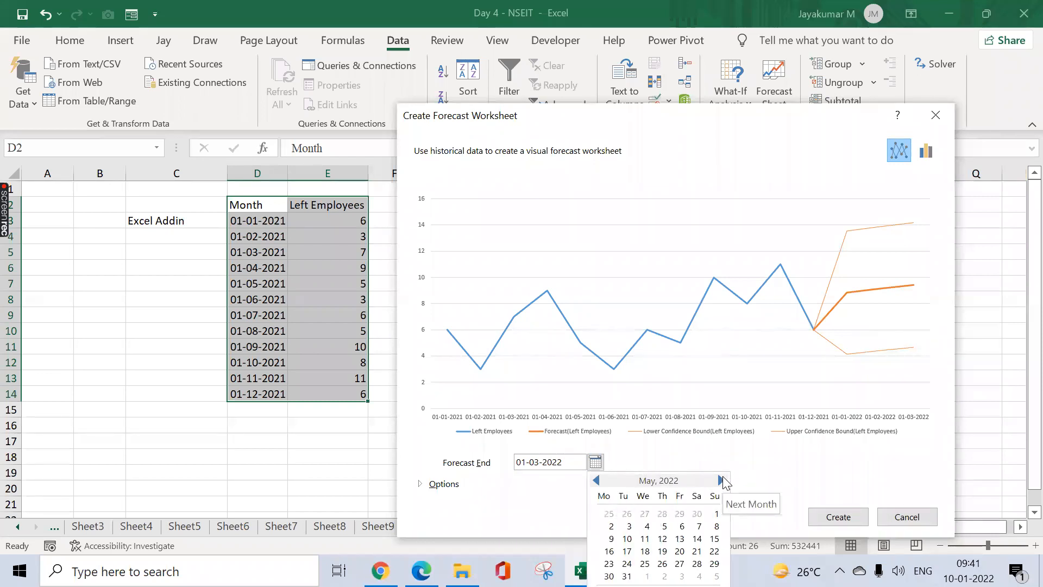
left_click(721, 480)
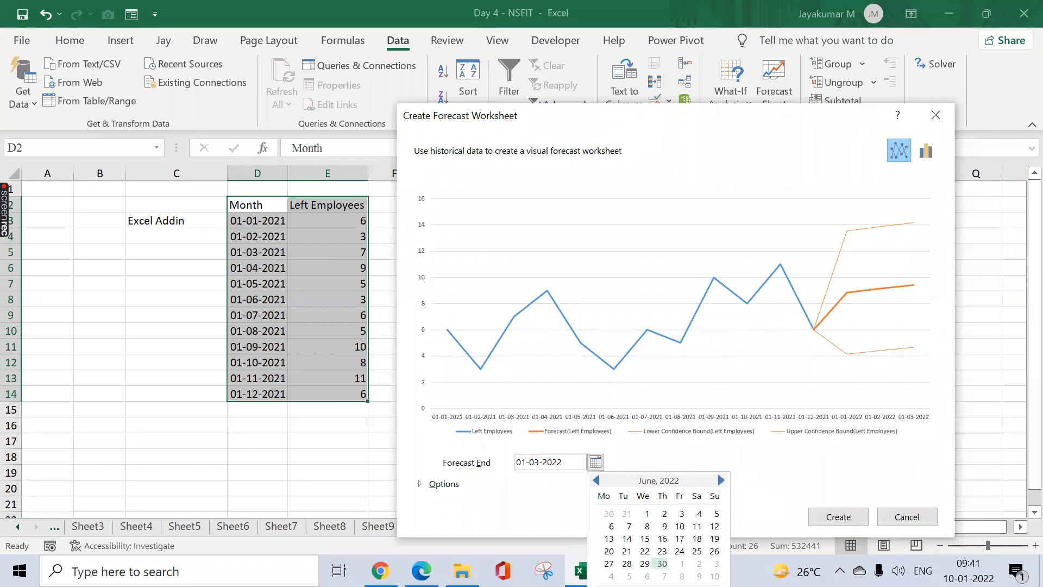
left_click(662, 564)
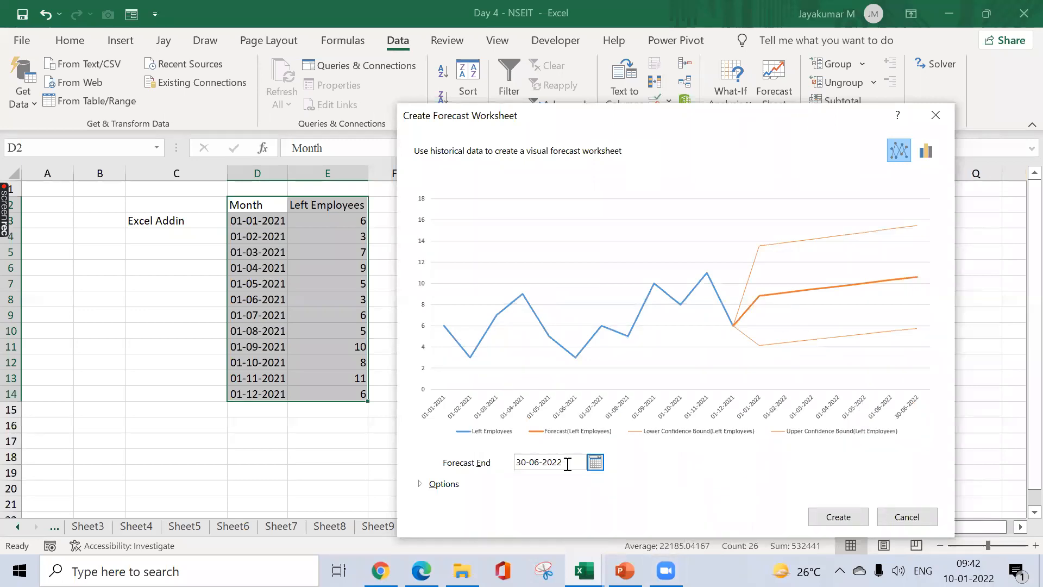
left_click(596, 461)
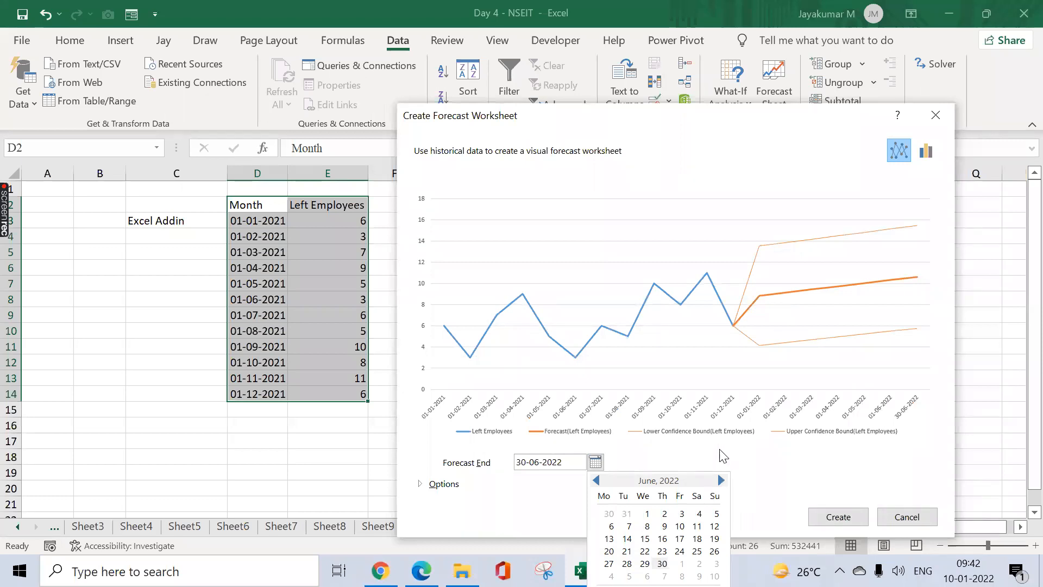
left_click(624, 455)
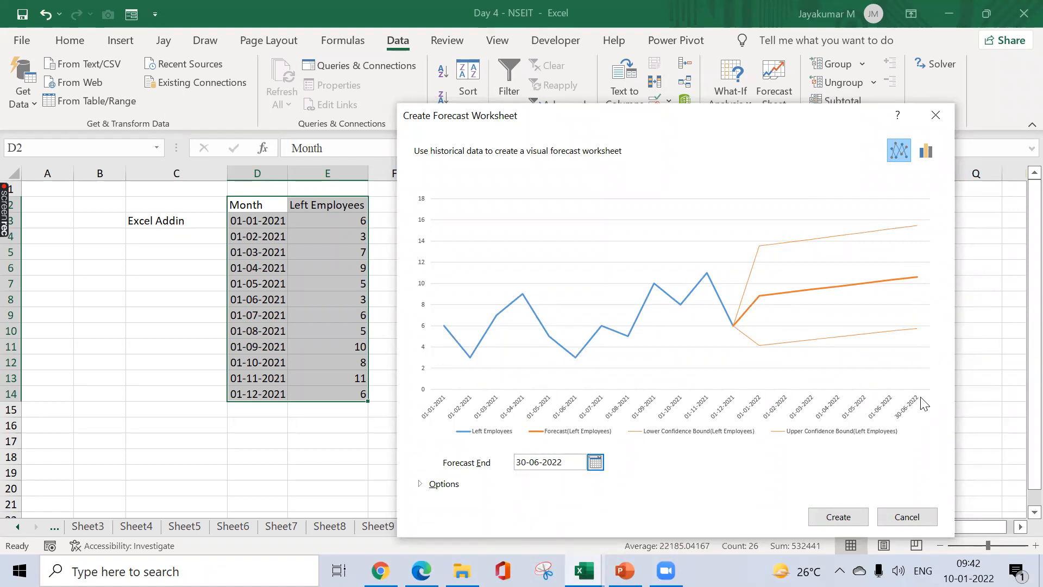
left_click(838, 517)
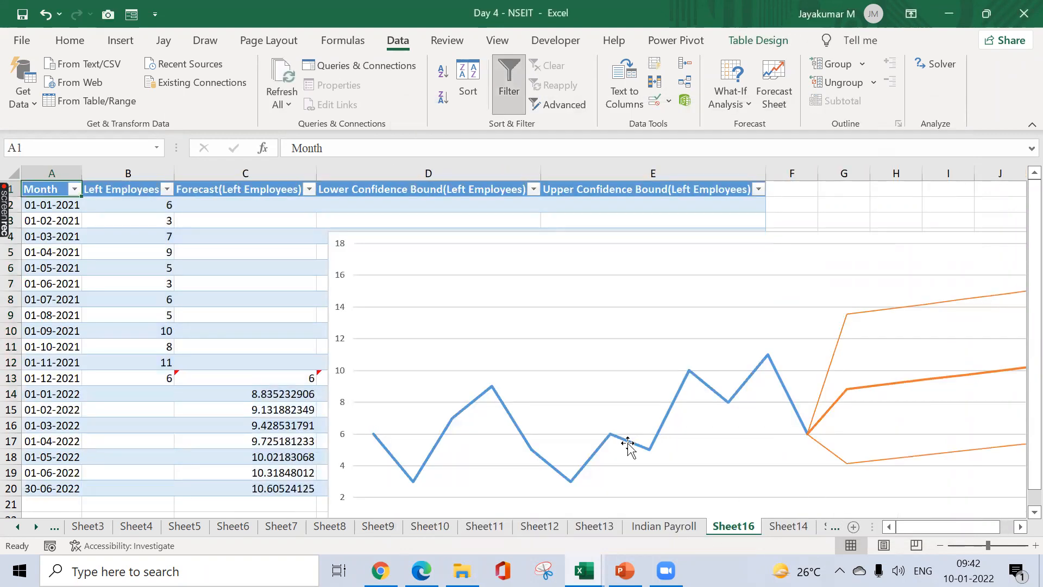
- Move the forecast chart off the table and inspect the forecast, lower and upper confidence bound formulas for 30-06-2022
left_click_drag(361, 240, 831, 280)
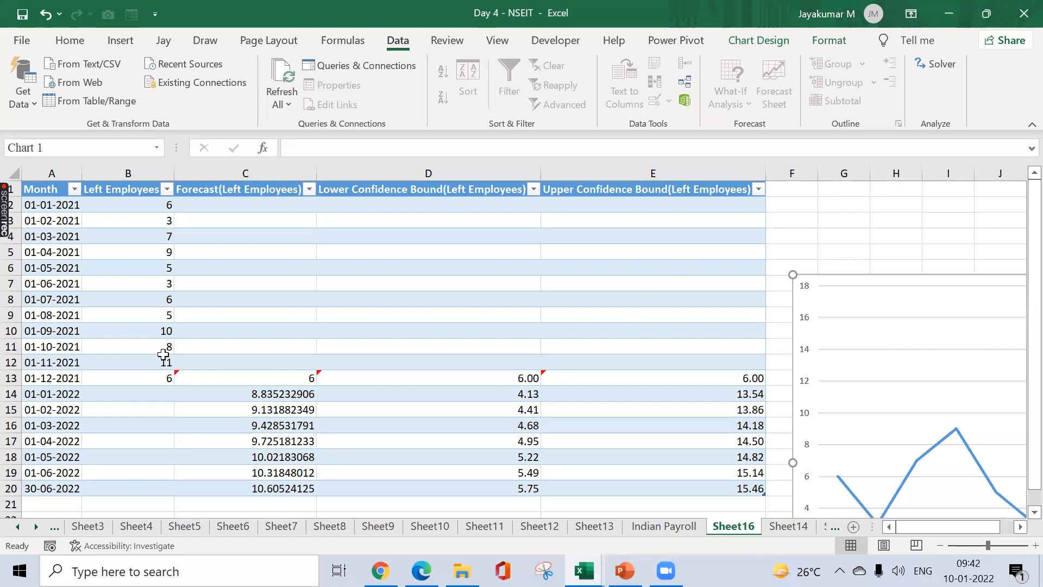
left_click(46, 490)
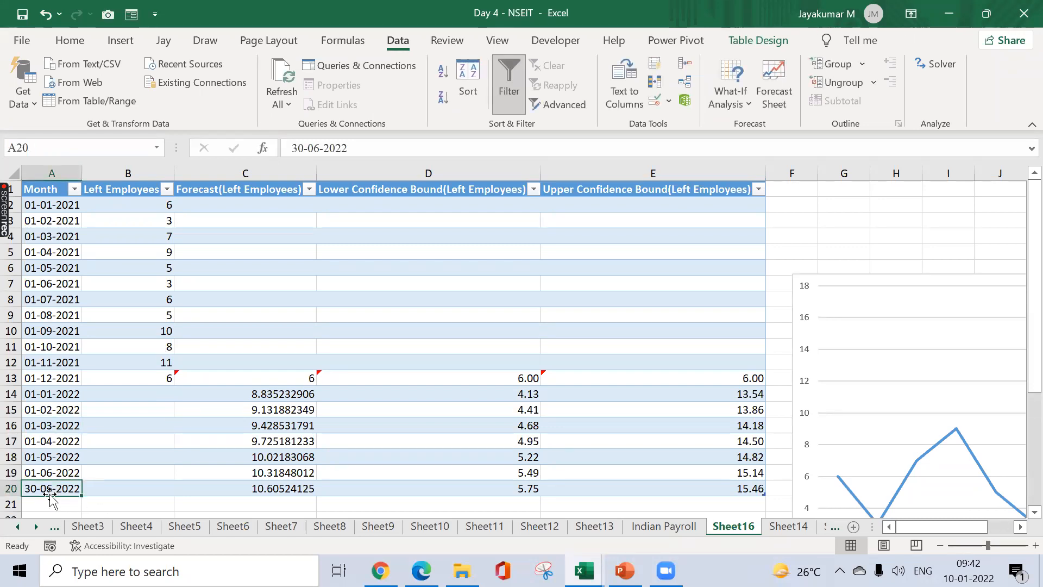
left_click(269, 491)
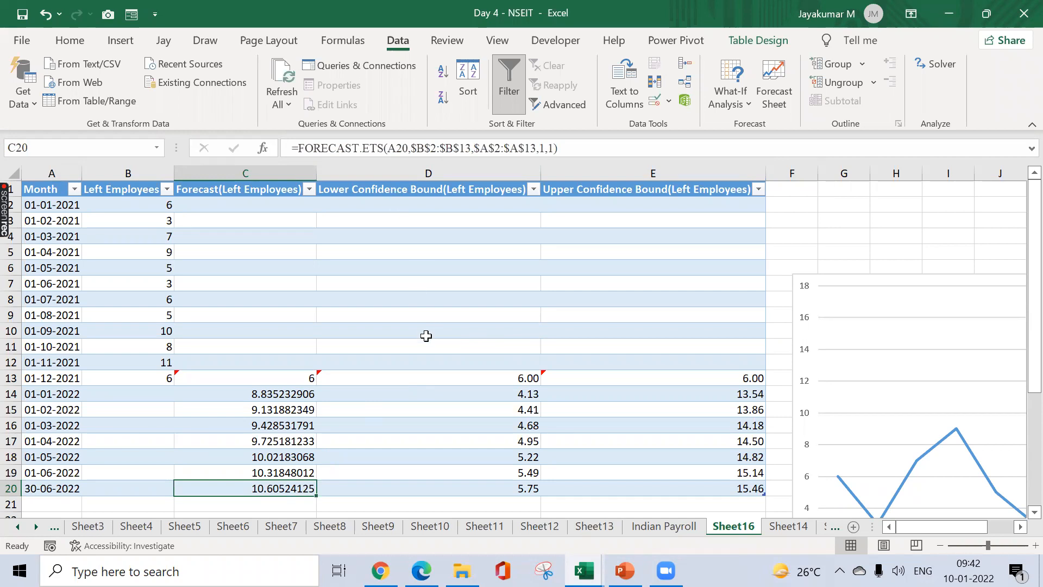
left_click(492, 488)
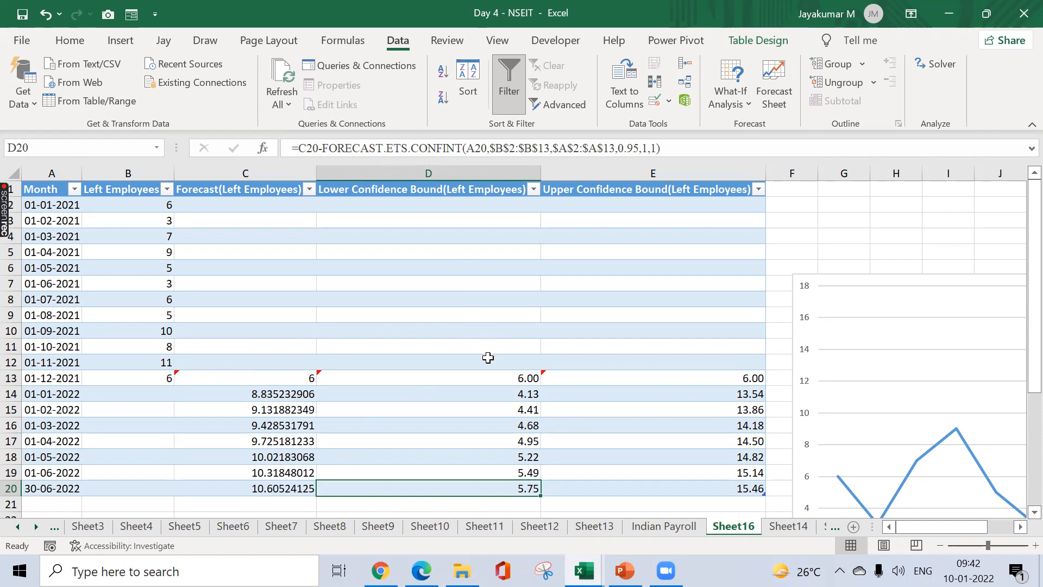
left_click(713, 488)
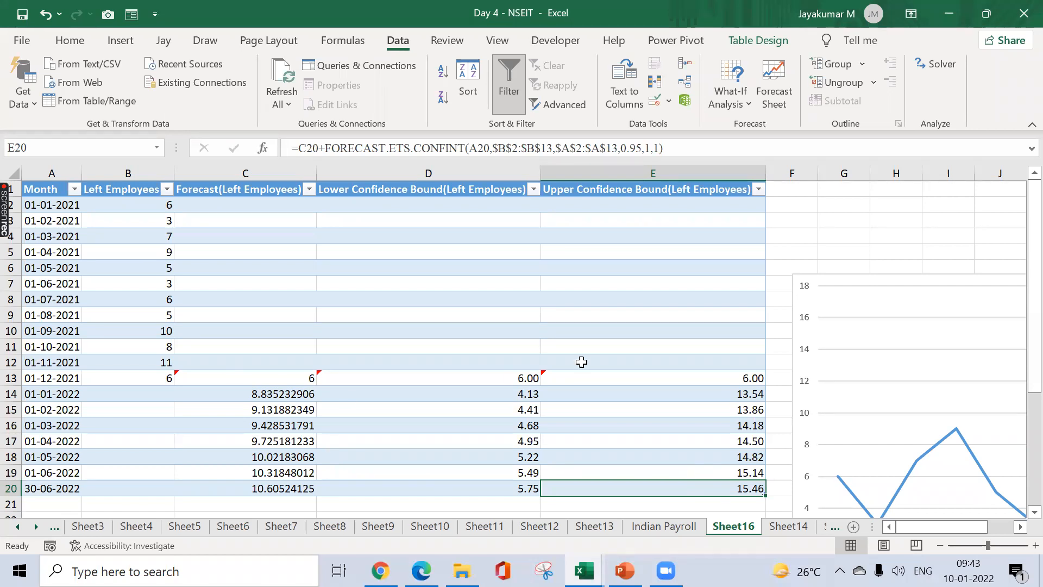
- Move the forecast chart back over the table and shrink it from its upper-left corner to start near row 5
left_click(782, 270)
left_click_drag(782, 270, 315, 189)
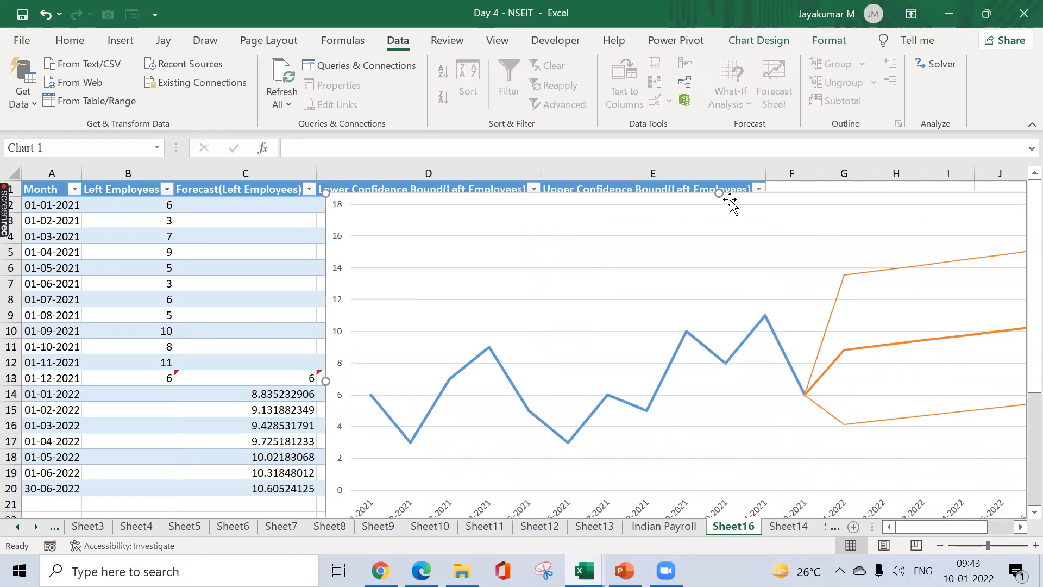
left_click_drag(661, 185, 502, 162)
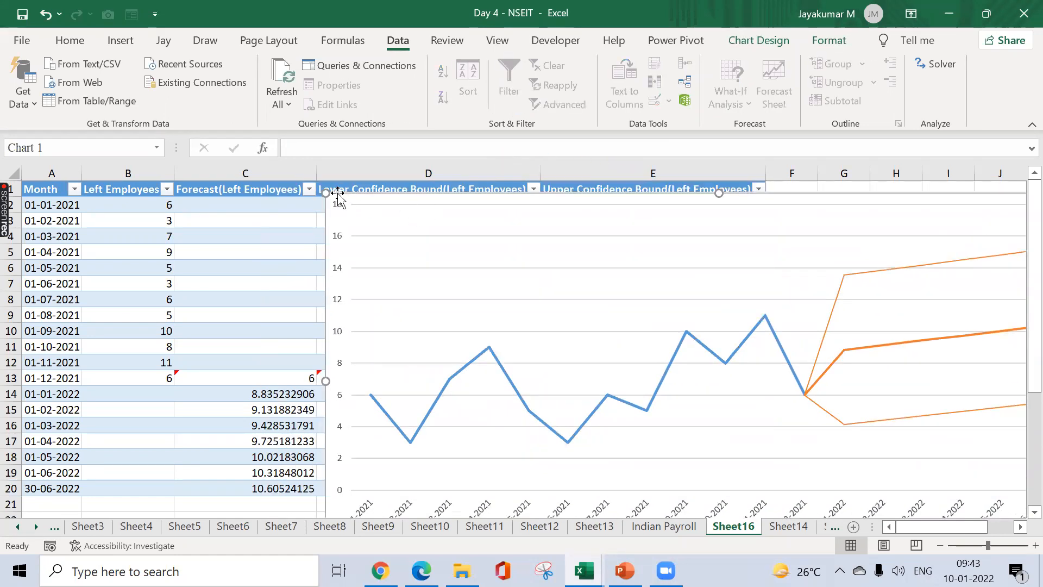
left_click_drag(324, 193, 565, 261)
left_click_drag(654, 266, 428, 198)
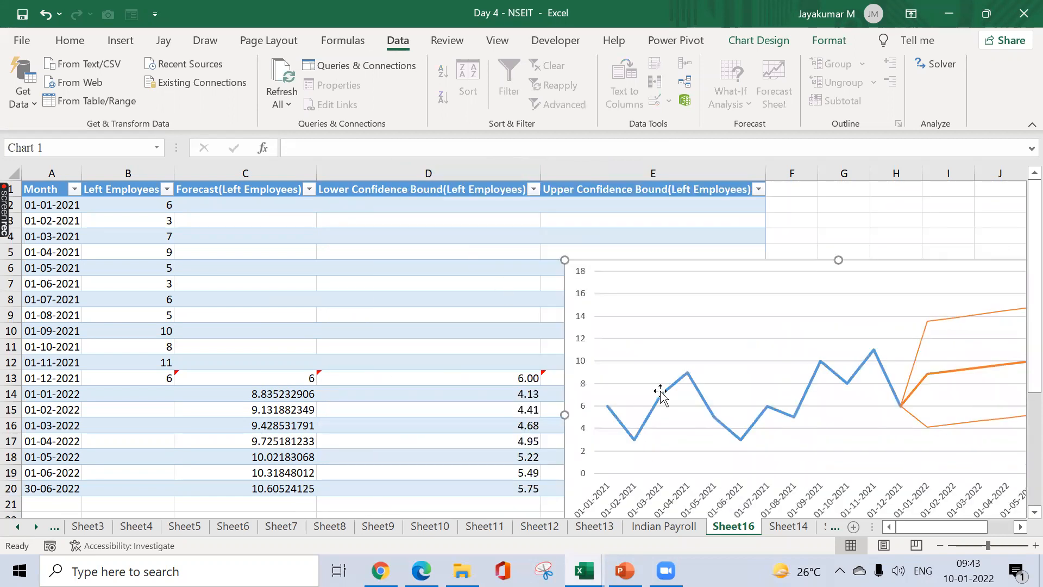
- View the chart type options for the Left Employees series and close them without changes
left_click(697, 387)
right_click(698, 386)
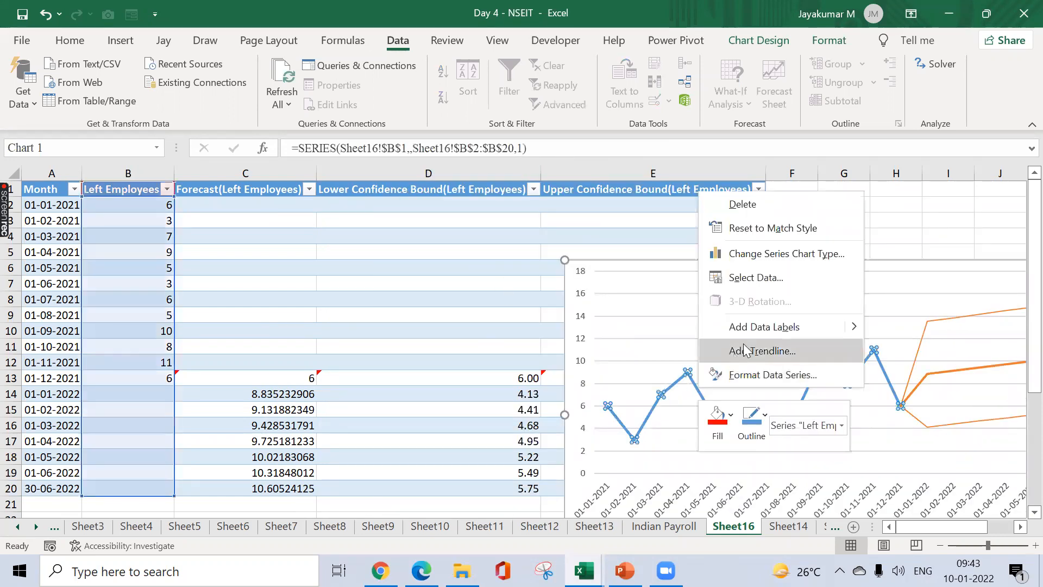
left_click(788, 254)
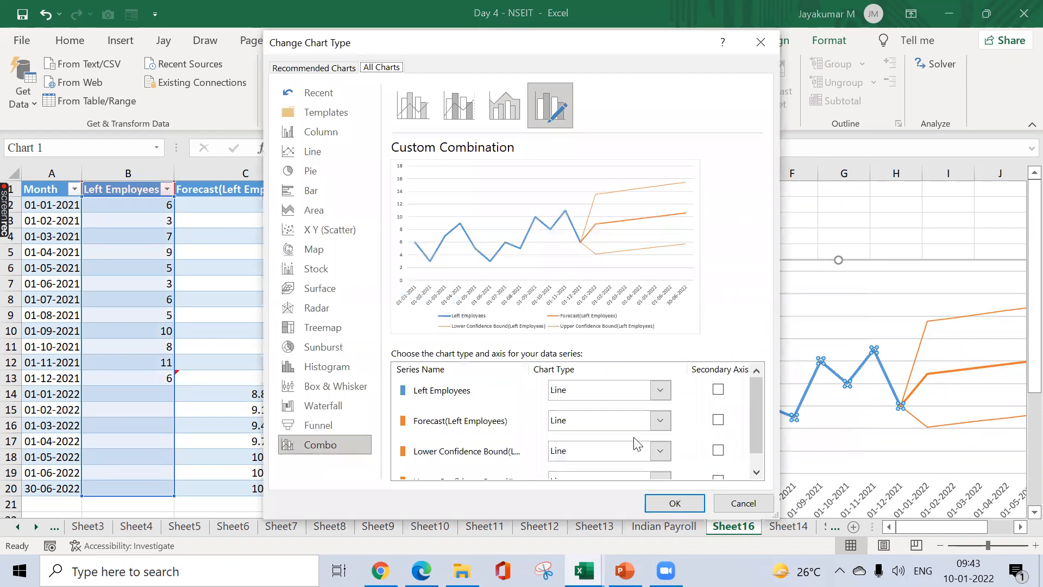
left_click(764, 43)
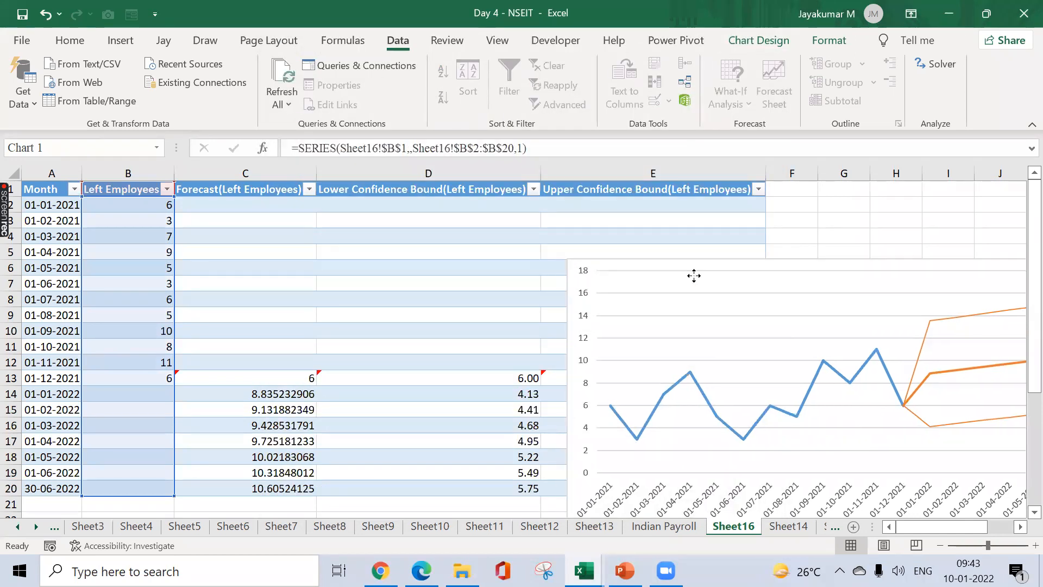
- Move the chart clear of the table to about column G and inspect the forecast and confidence bound formulas in rows 15 and 16
left_click_drag(694, 276, 947, 282)
left_click(803, 231)
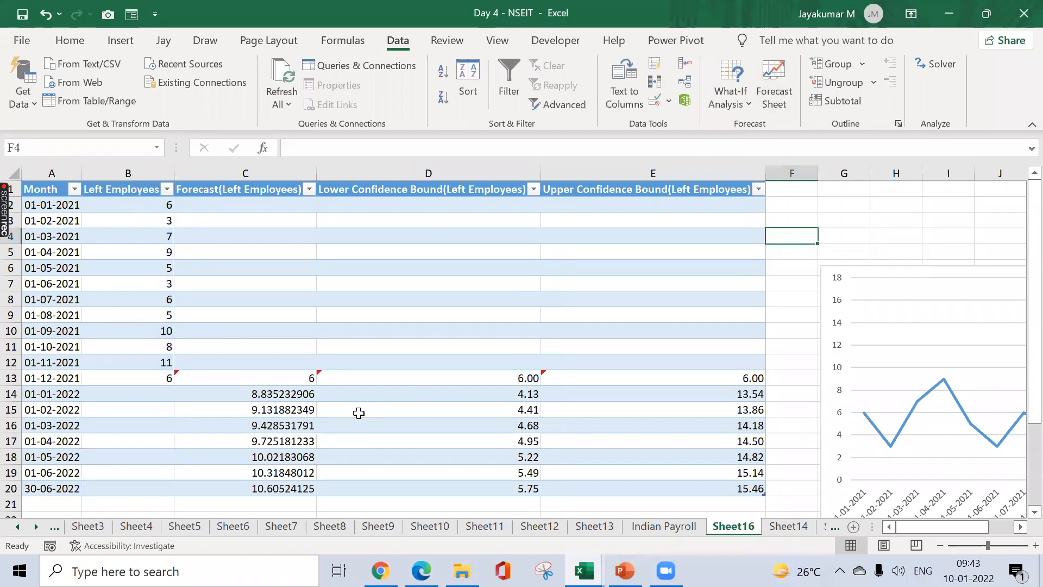
left_click(306, 422)
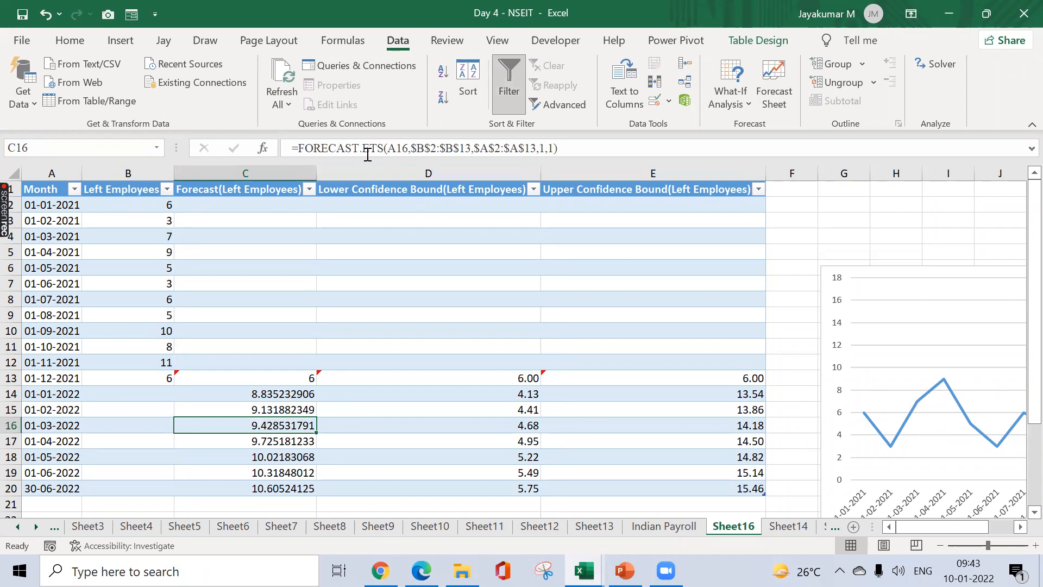
left_click(482, 425)
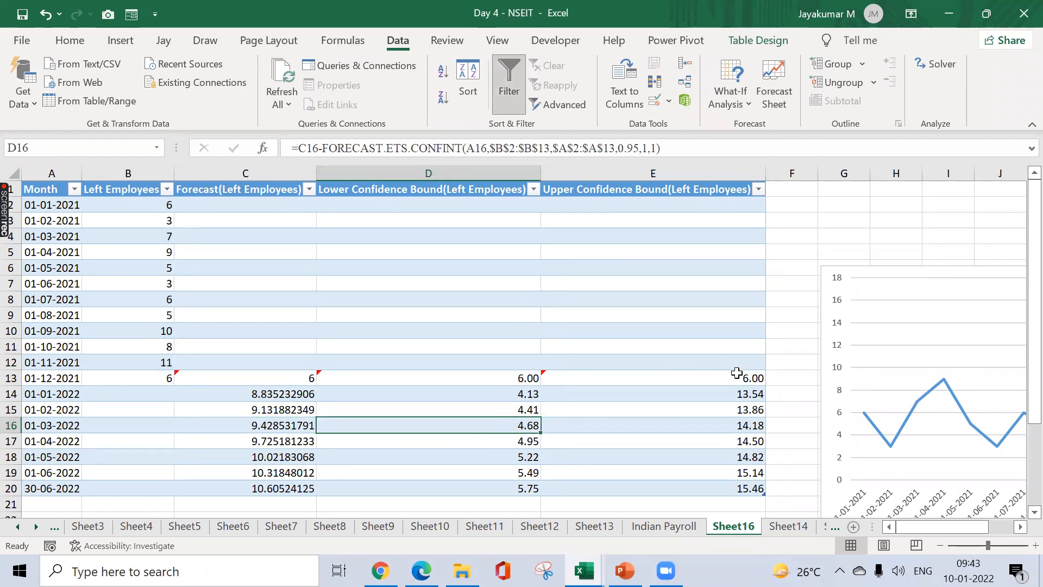
left_click(696, 407)
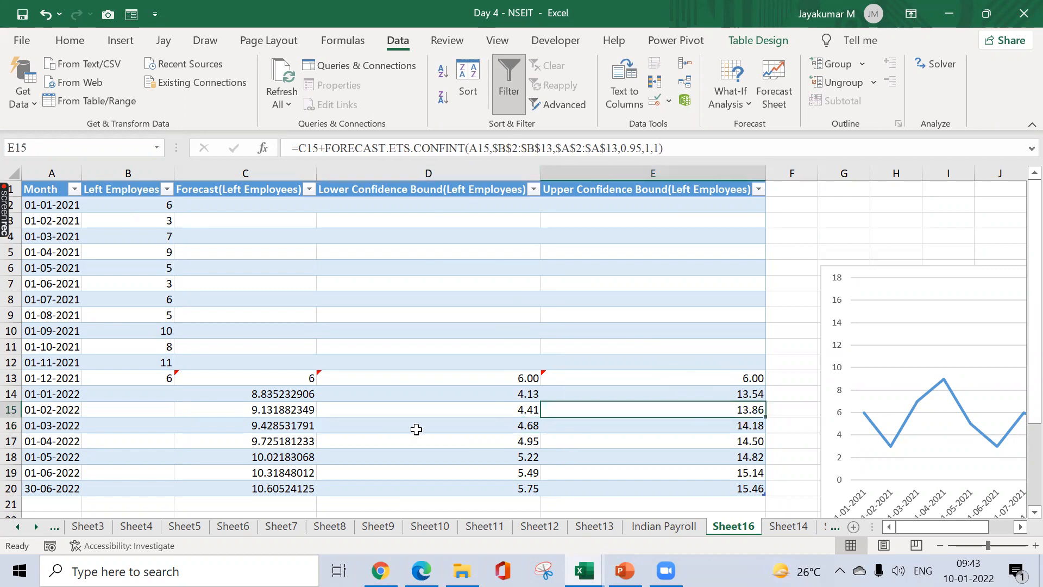
- Change the date in cell G4 of Sheet14 to 30-06-2022
left_click(777, 526)
left_click(743, 531)
left_click(788, 526)
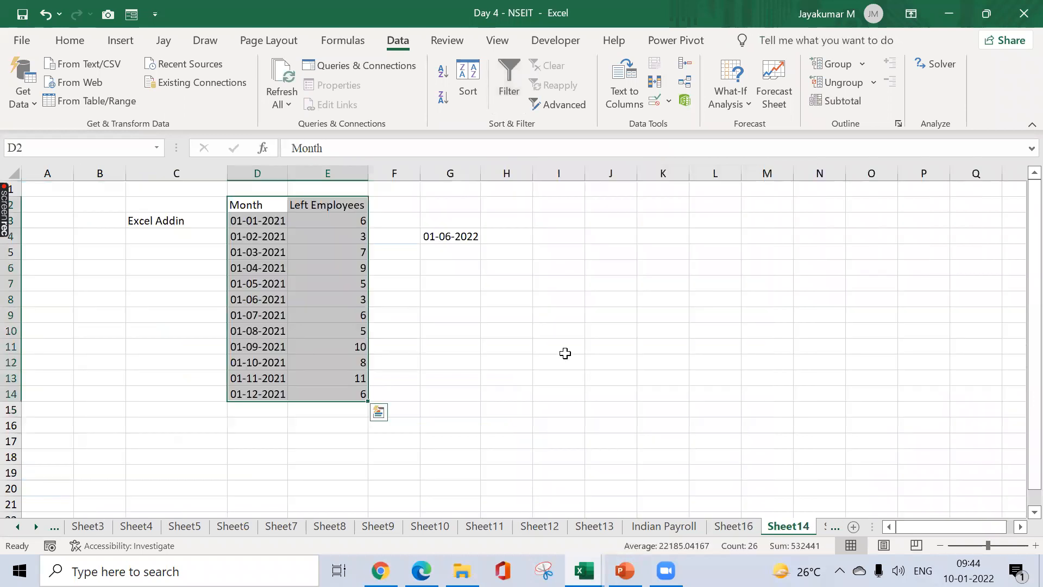
left_click(538, 234)
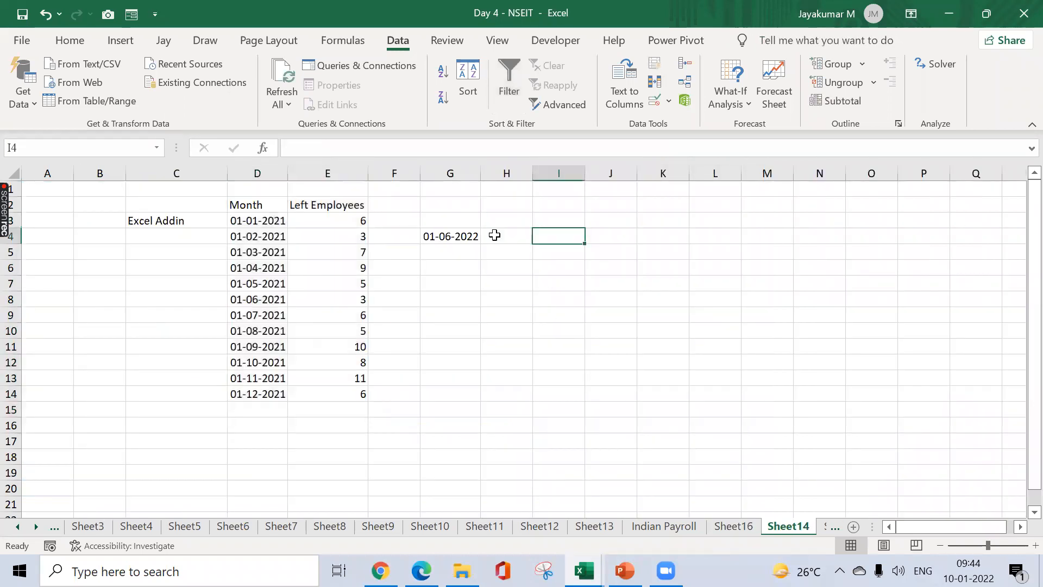
left_click(461, 238)
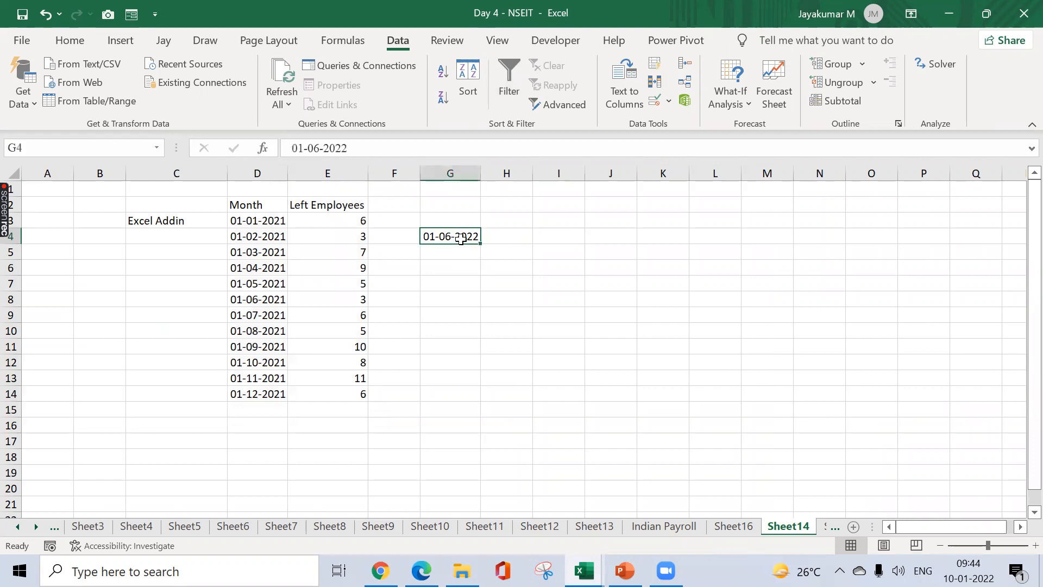
left_click(302, 151)
key("BackSpace")
key("BackSpace")
type("30")
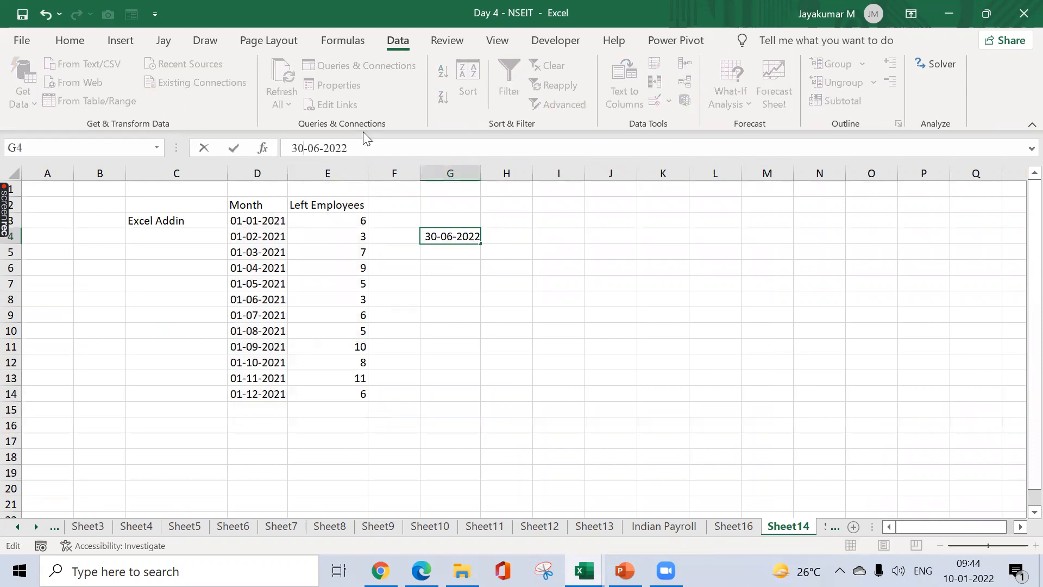
key("Return")
key("Up")
key("Right")
- Enter =FORECAST(G4,E3:E14,D3:D14) in cell I4 to predict the employees leaving on the date in G4
left_click_drag(464, 237, 536, 250)
left_click(536, 249)
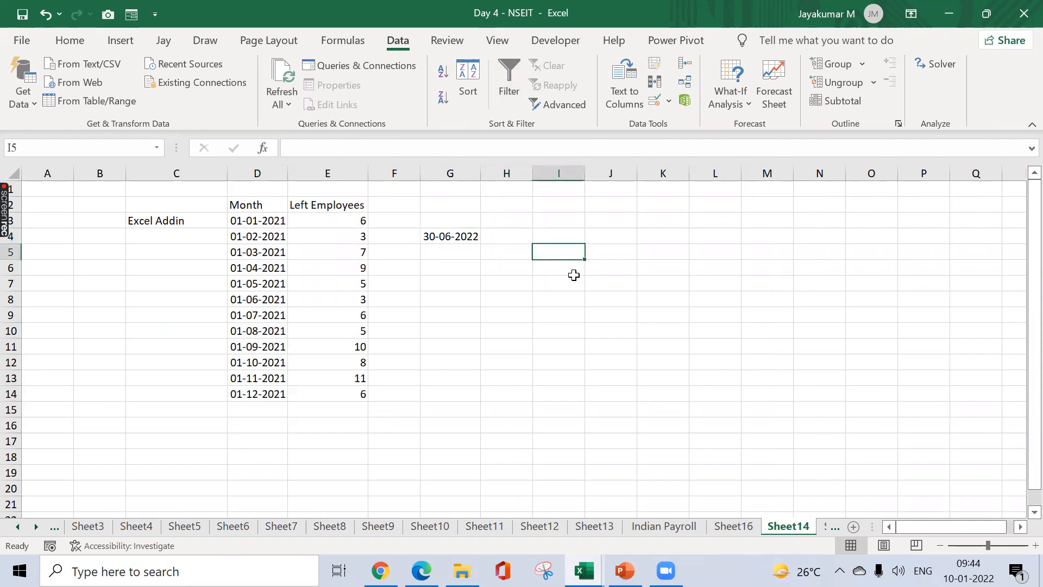
key("Up")
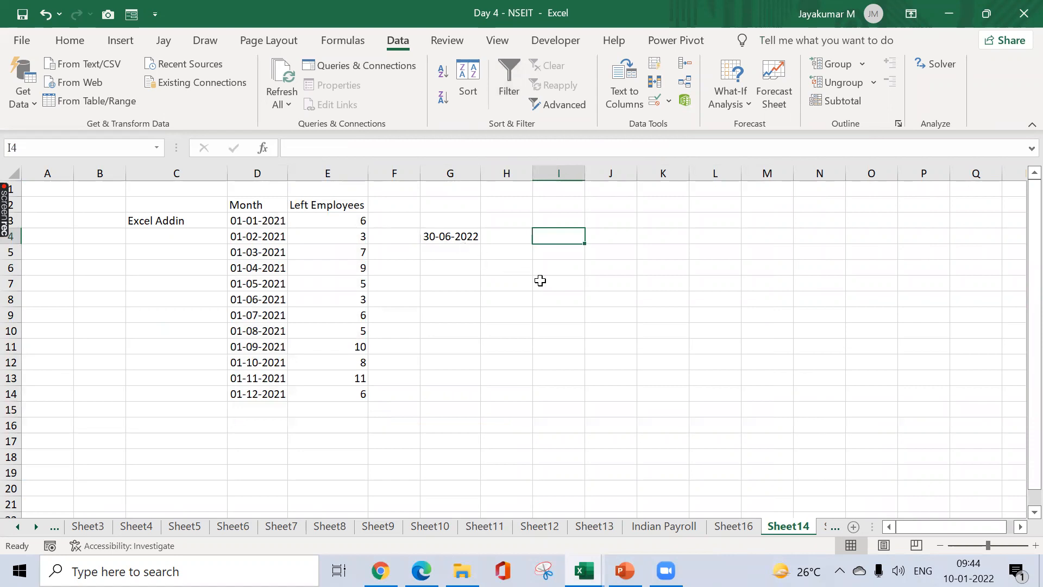
type("=for")
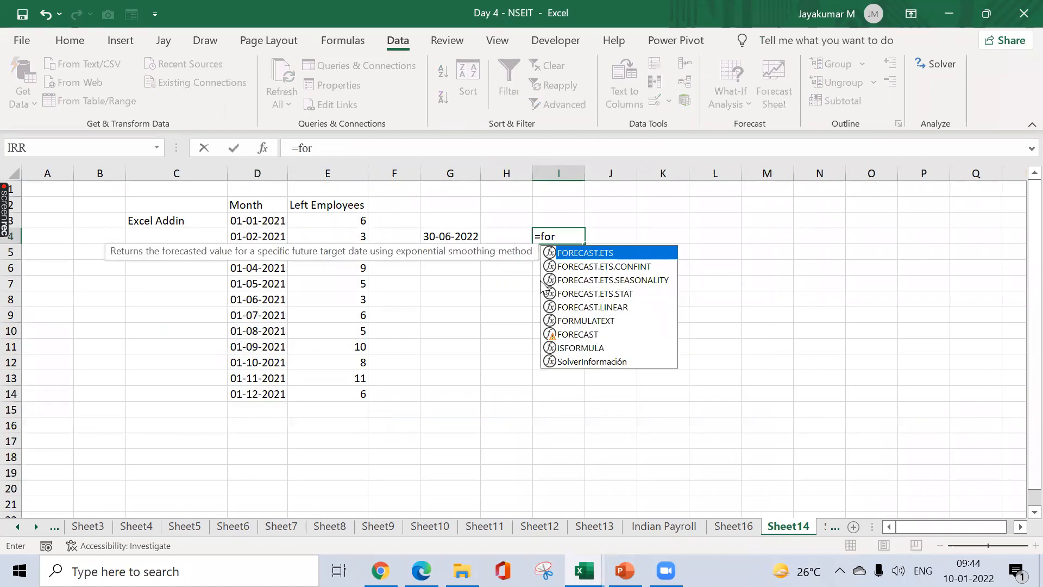
type("e")
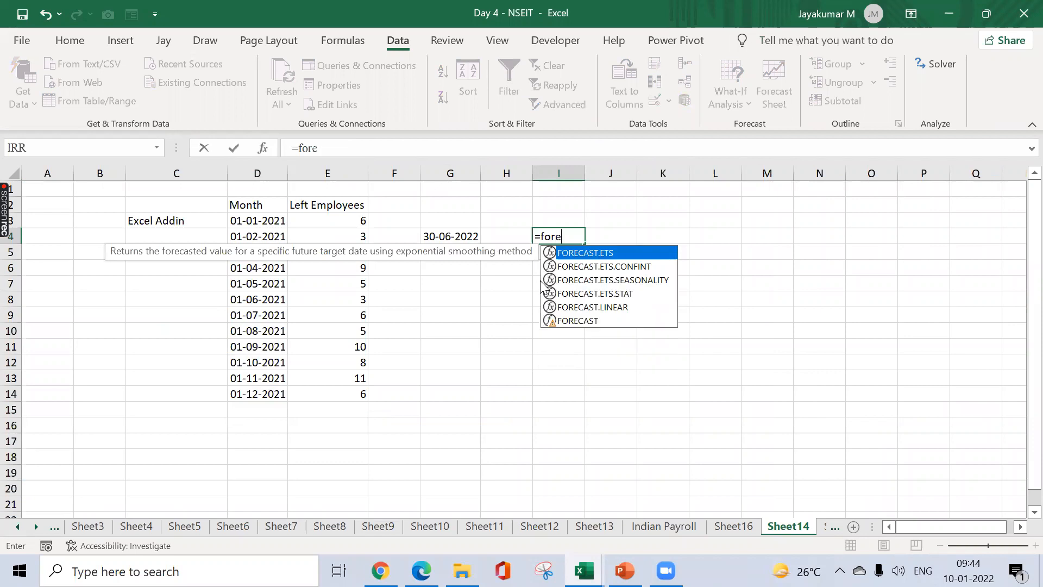
key("Down")
key("Down")
key("Down")
key("Down")
key("Down")
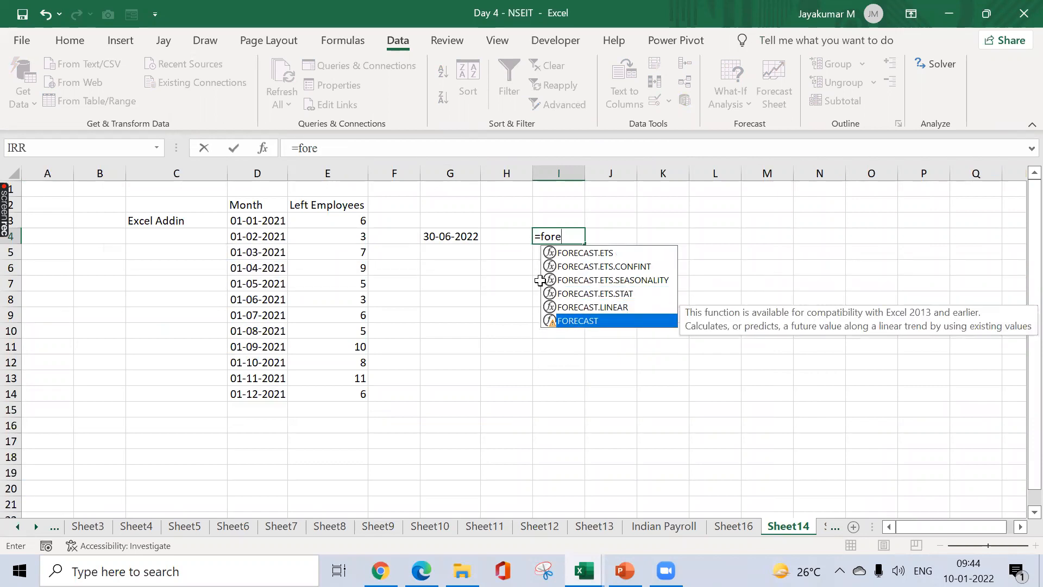
key("Tab")
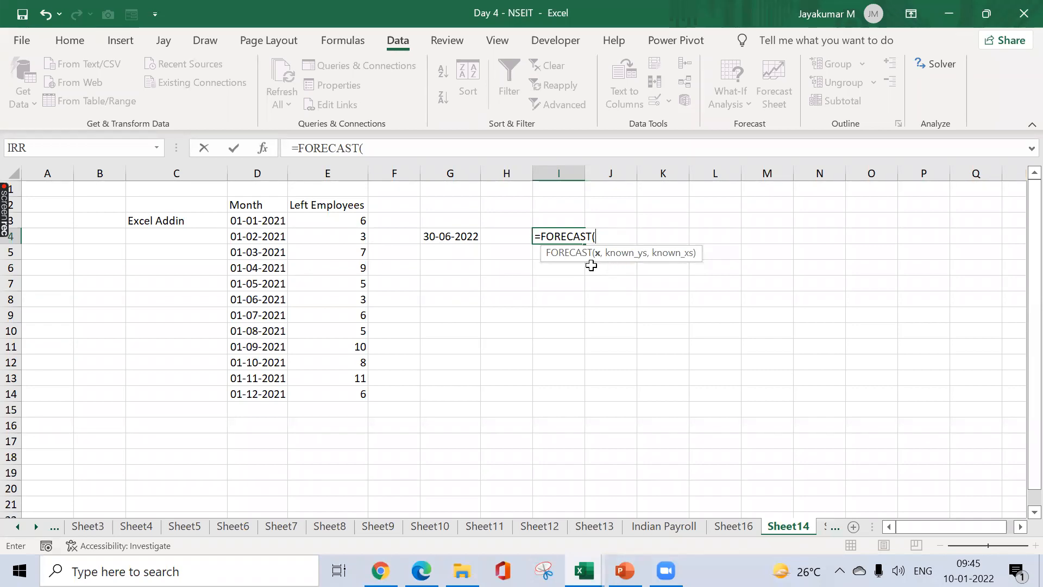
left_click(451, 239)
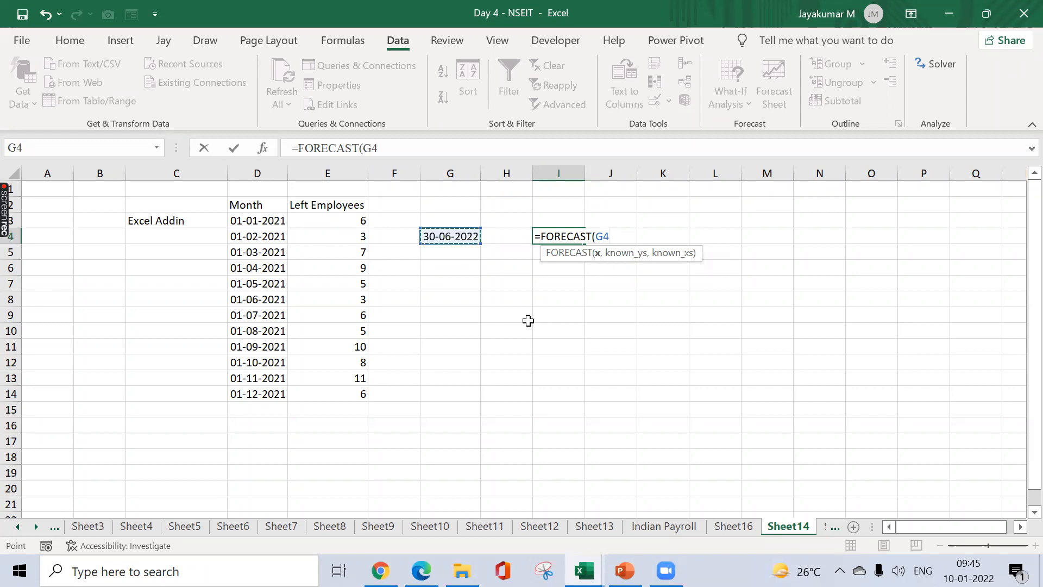
type(",")
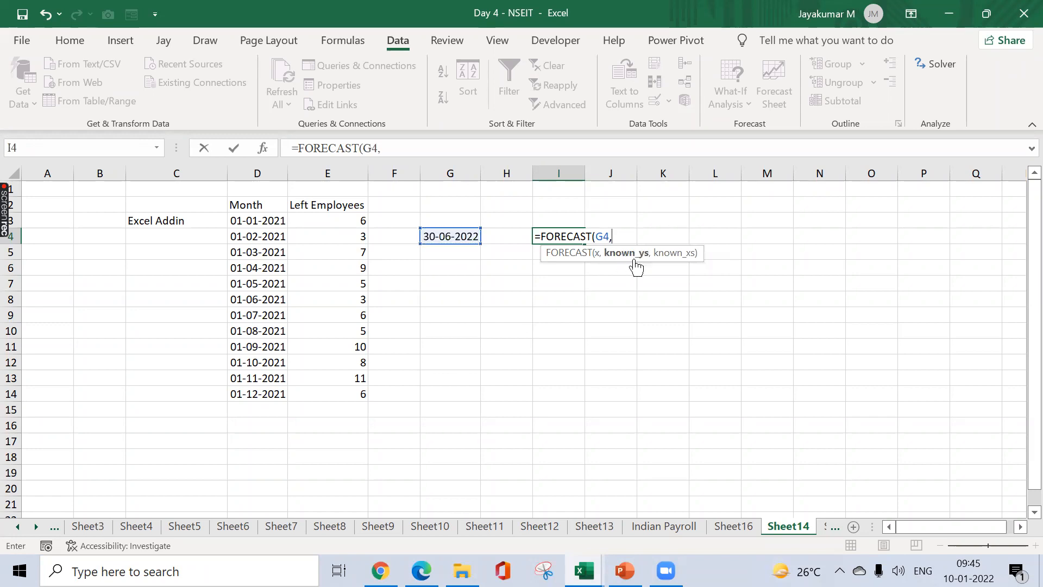
left_click_drag(340, 221, 362, 380)
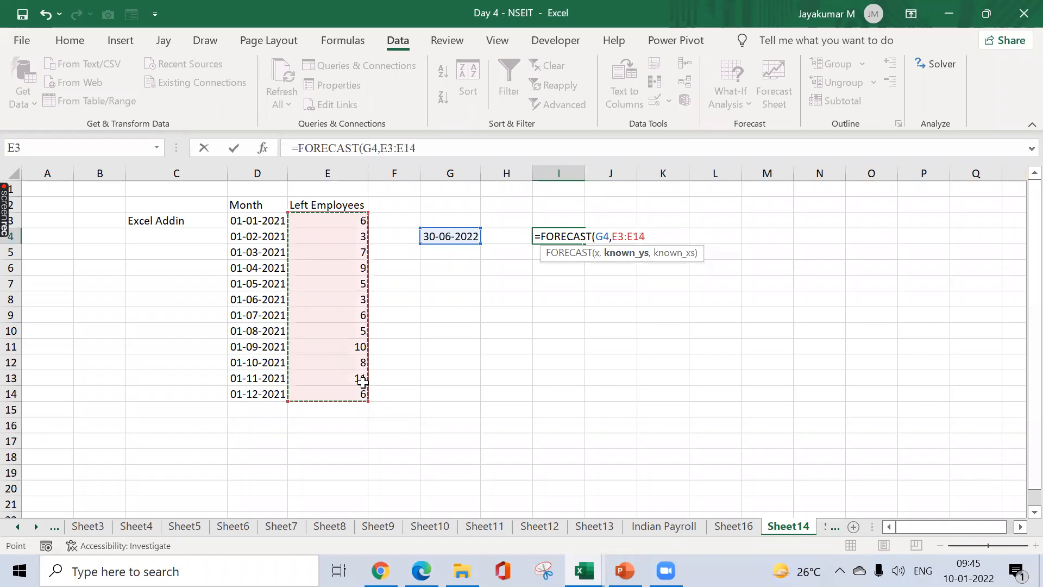
type(",")
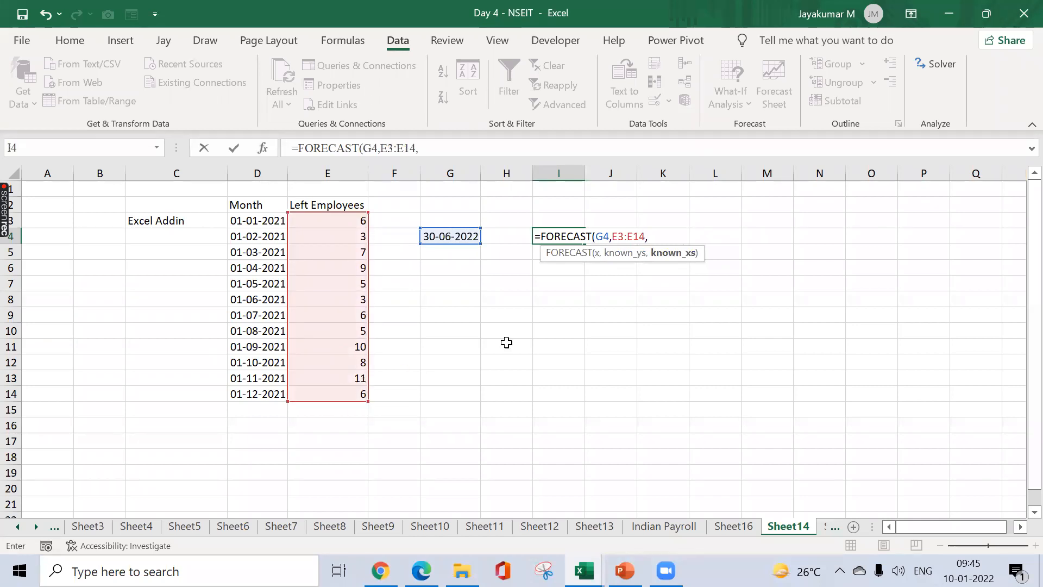
left_click_drag(262, 222, 267, 393)
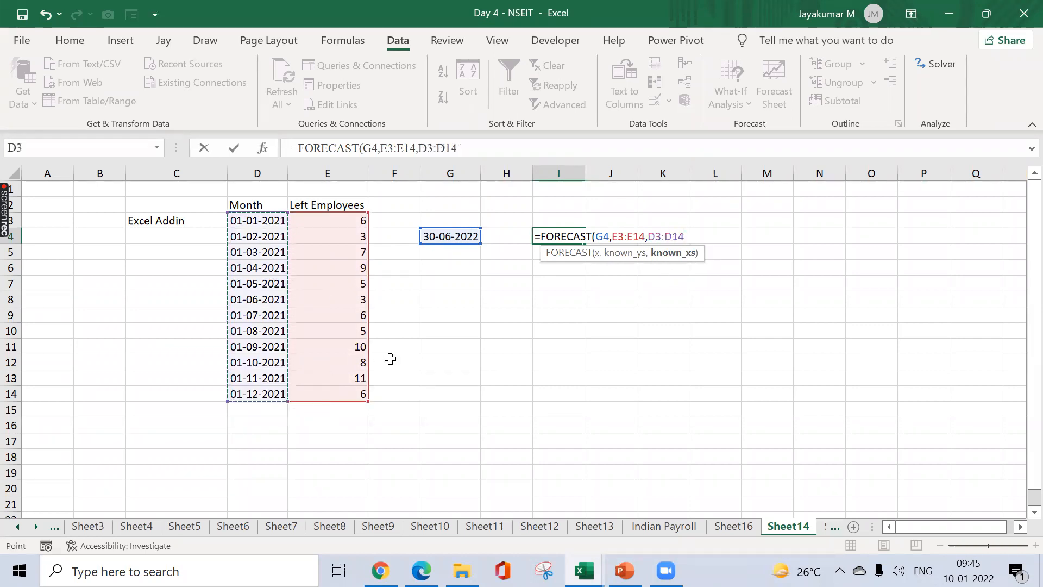
type(")")
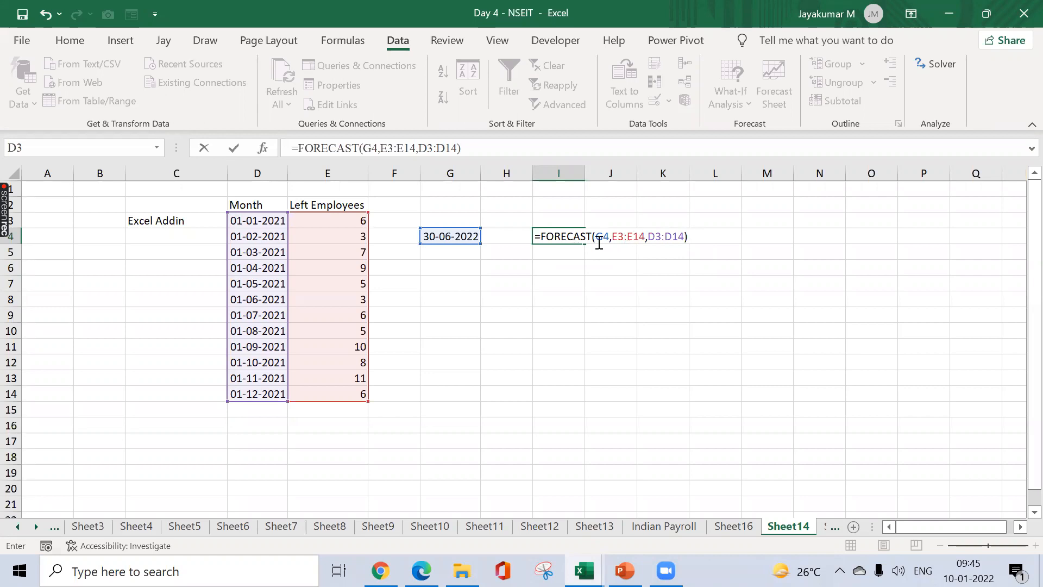
left_click(601, 235)
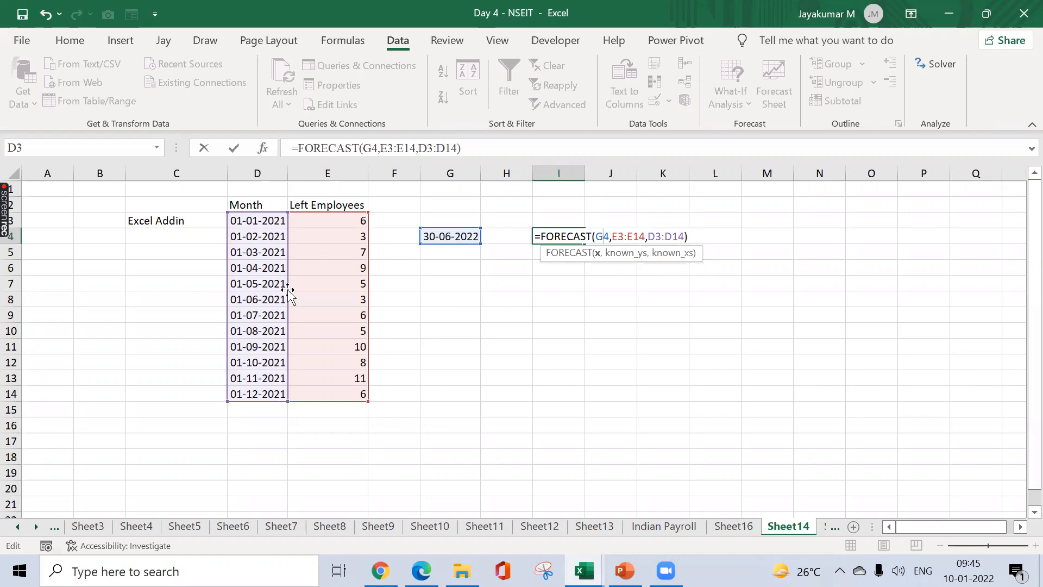
left_click(526, 150)
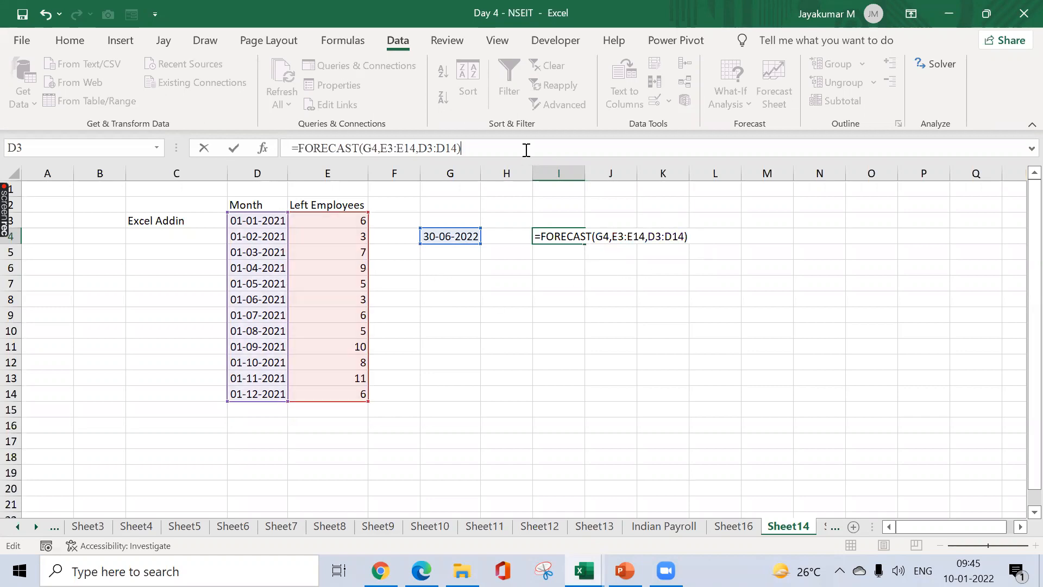
key("Return")
key("Up")
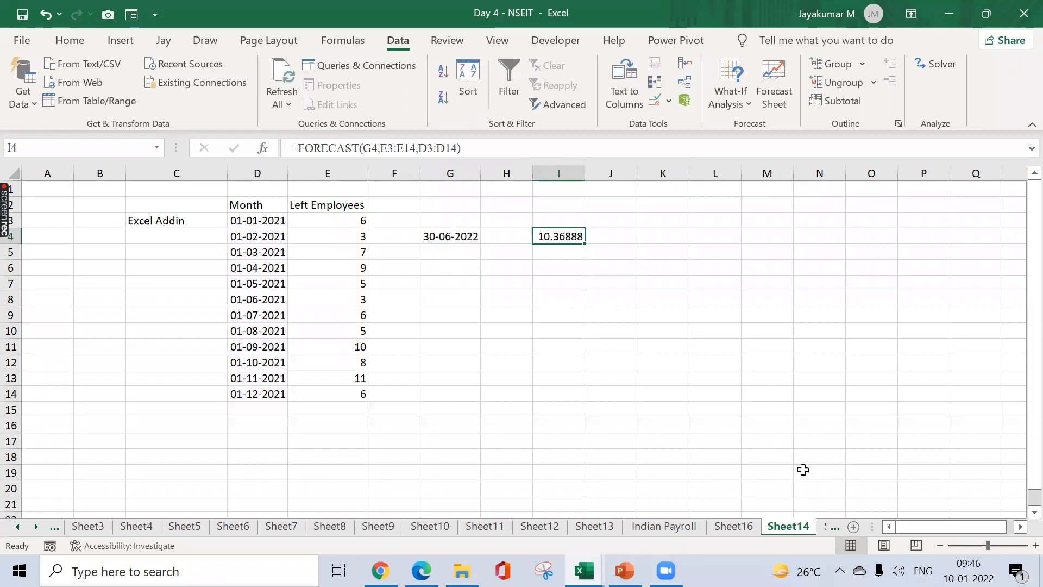
- Inspect the 01-05-2022 forecast formula in C18 of Sheet16 and compare it with G4 and the FORECAST formula in I4 of Sheet14
left_click(825, 525)
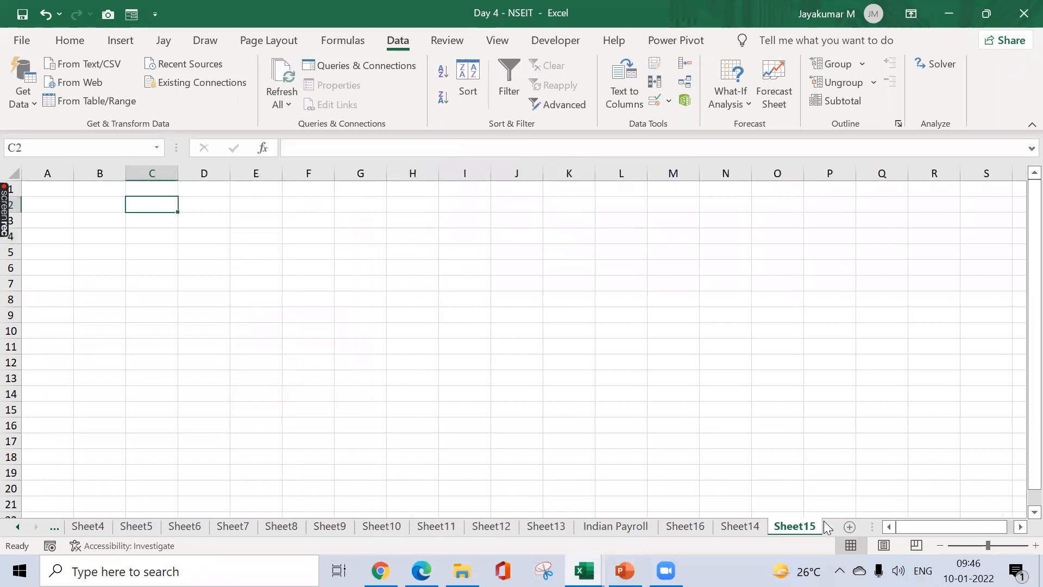
left_click(735, 527)
left_click(701, 525)
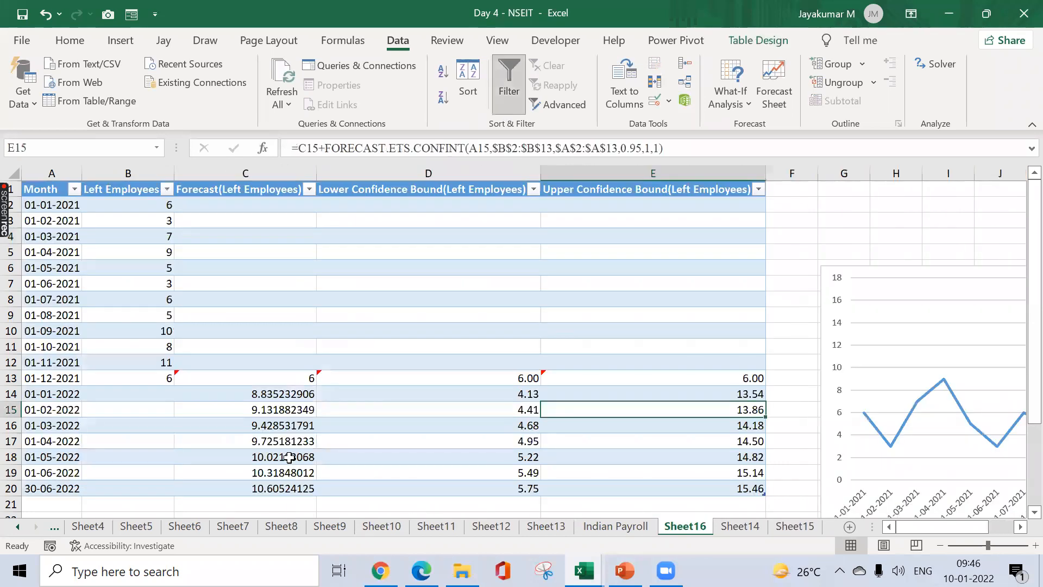
left_click(289, 457)
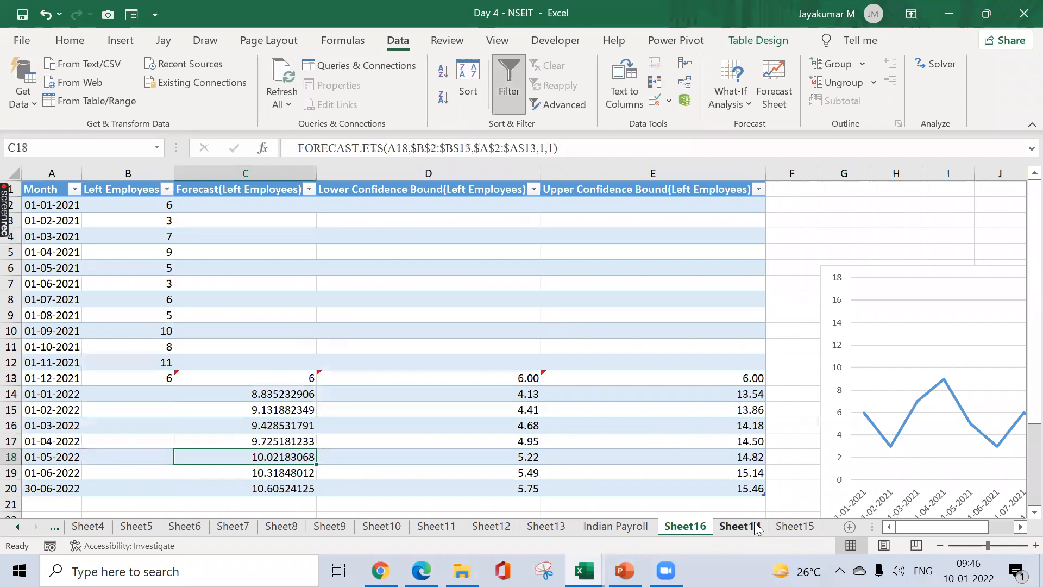
left_click(736, 526)
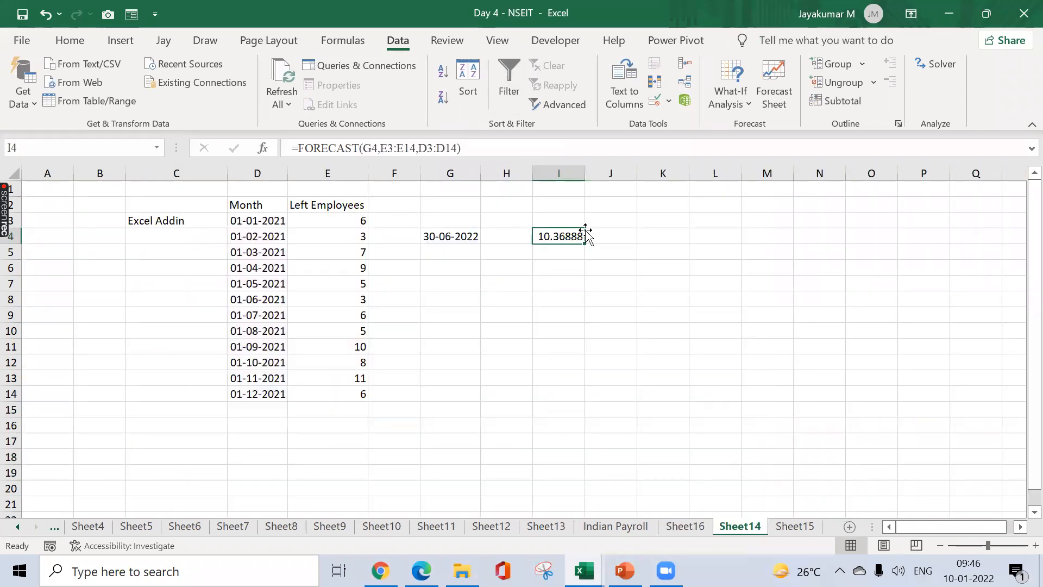
left_click(467, 236)
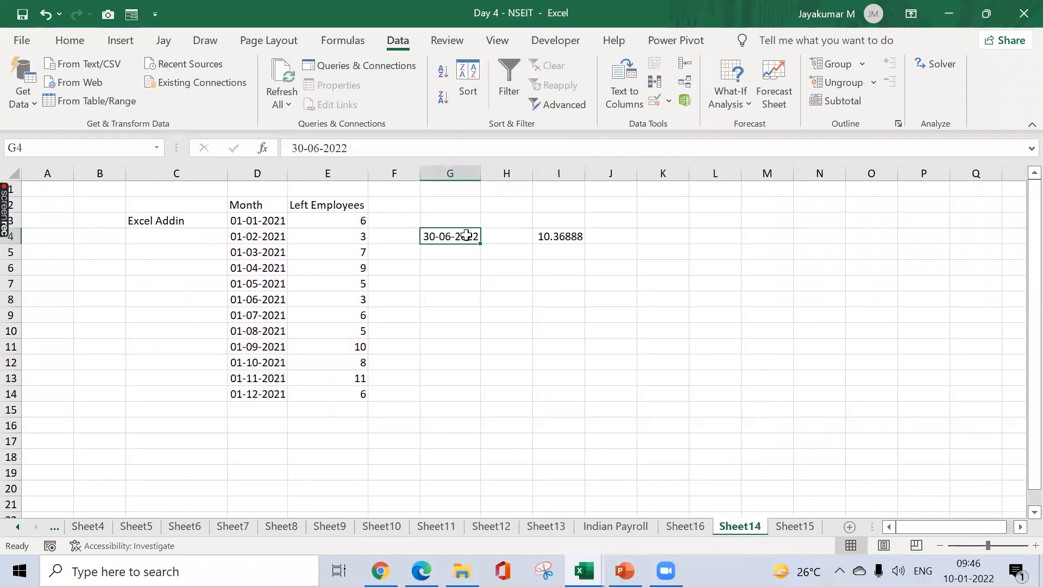
left_click(570, 231)
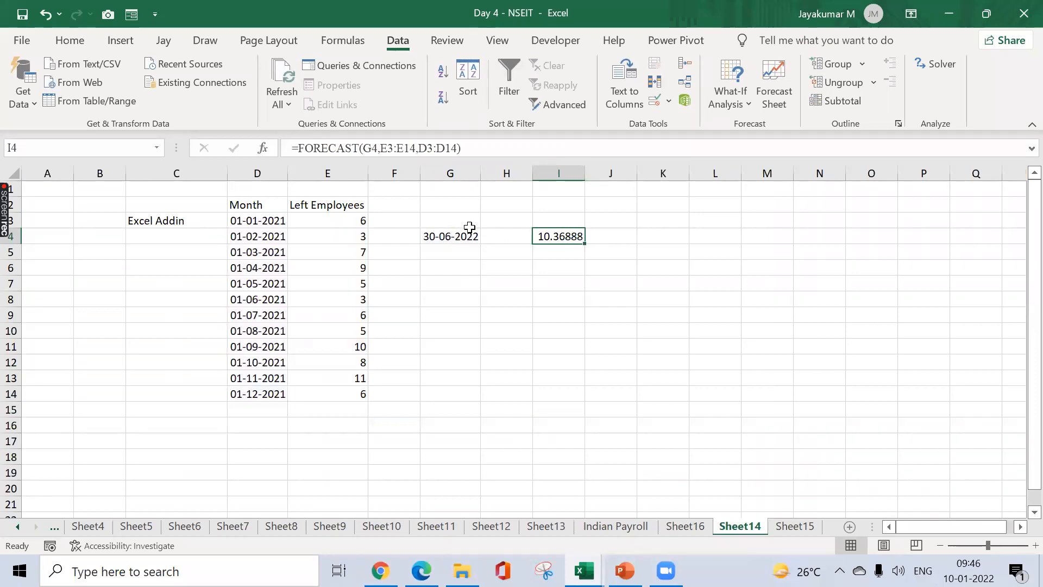
- Change the date in cell G4 to 30-12-2022 to forecast departures for December
left_click(453, 240)
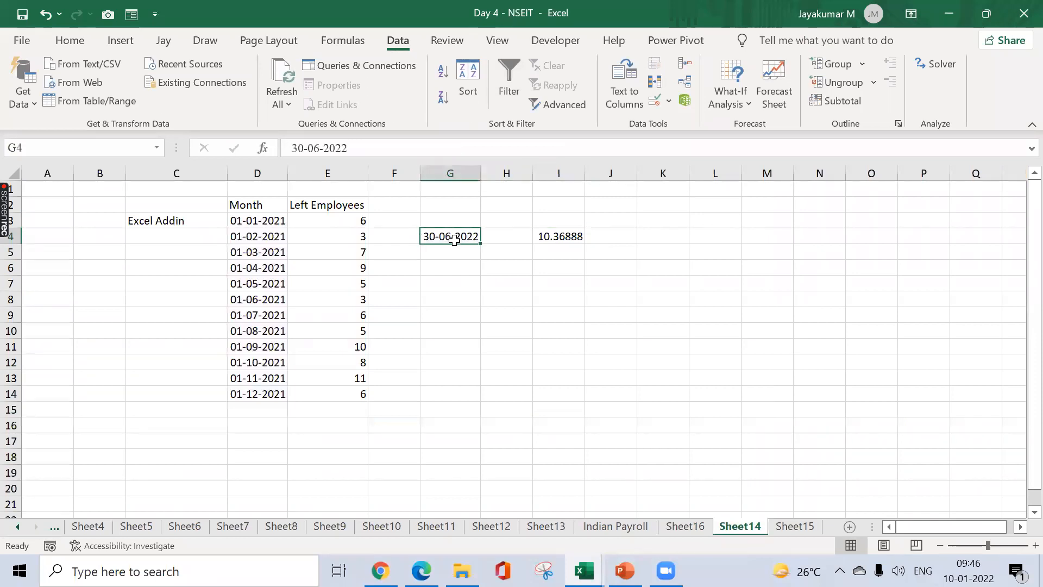
left_click(320, 149)
key("BackSpace")
type("12")
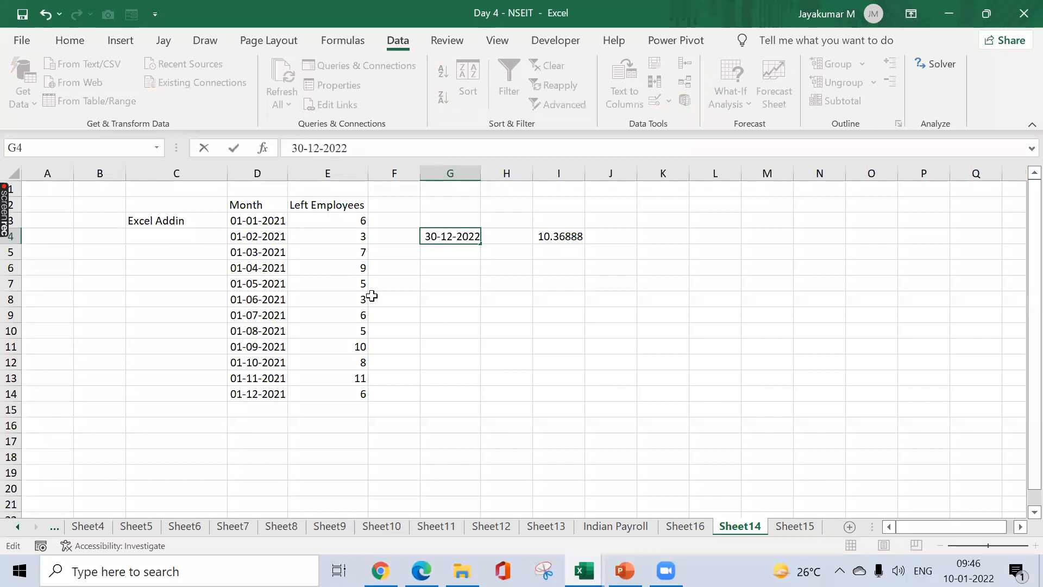
key("Return")
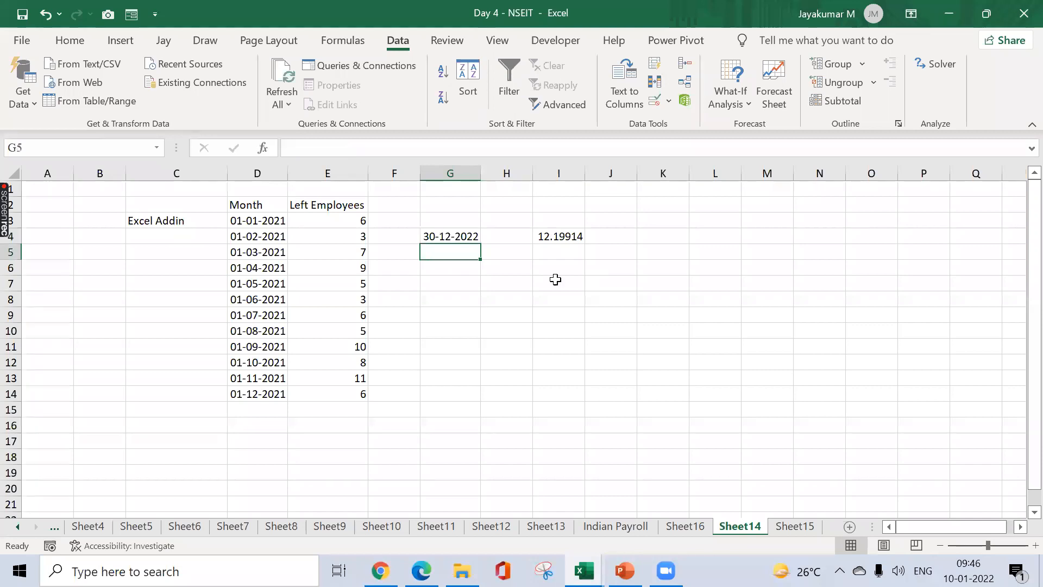
- Set the forecast date in cell G4 to 31-01-2022
left_click(461, 238)
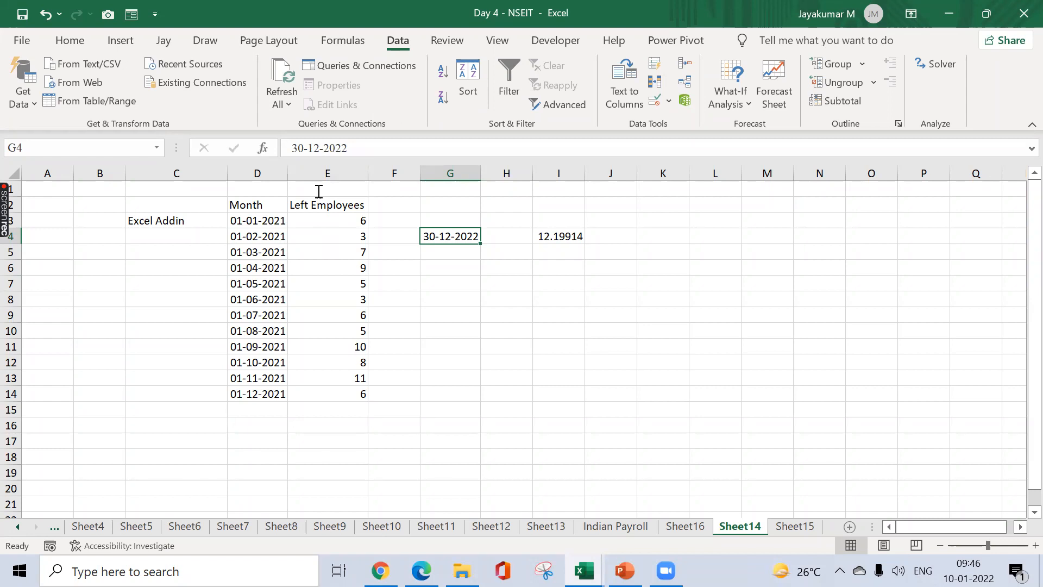
left_click(307, 147)
key("BackSpace")
type("1")
key("Delete")
key("BackSpace")
type("01")
key("Return")
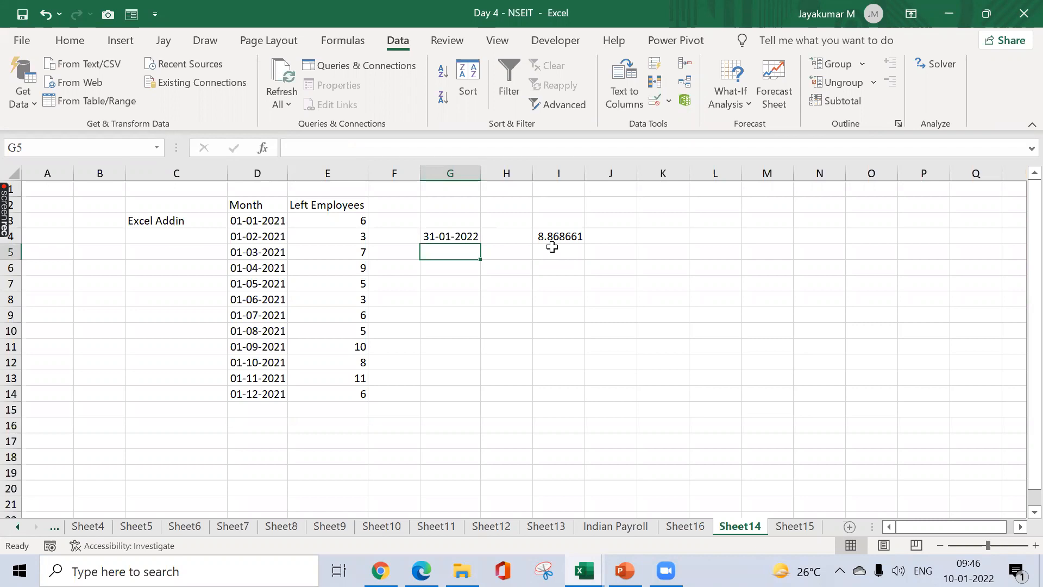
- Look through the available FORECAST function variants from cell G6 and leave the cell empty
key("Down")
type("=fore")
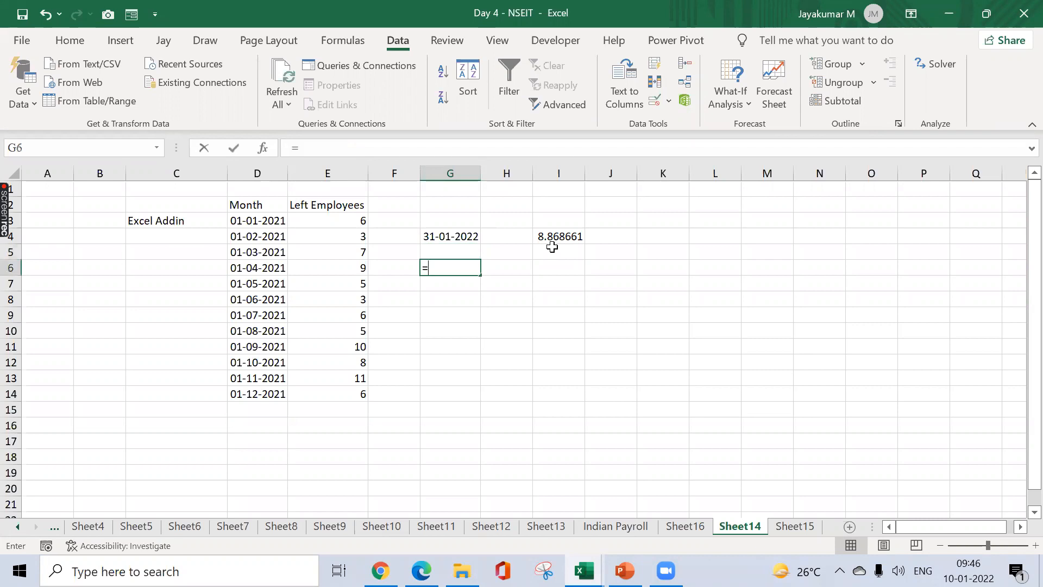
key("Down")
key("Down")
key("Down")
key("Down")
key("Down")
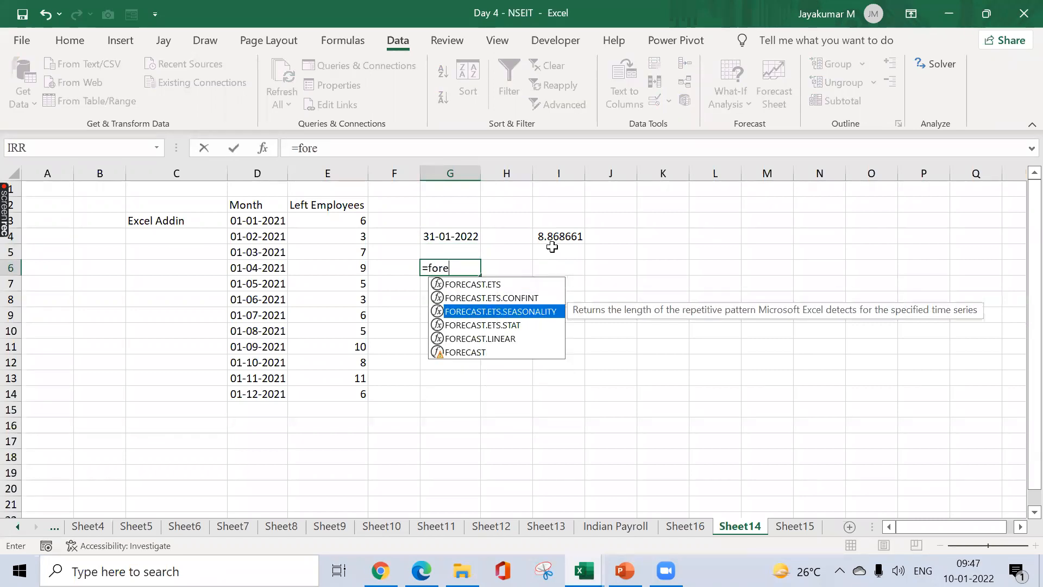
key("Escape")
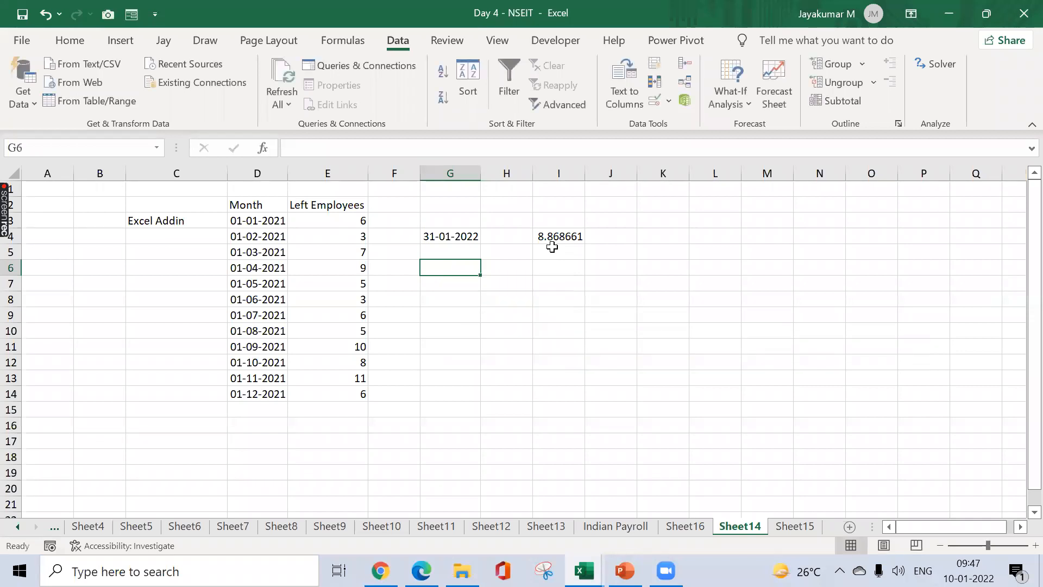
type("=tren")
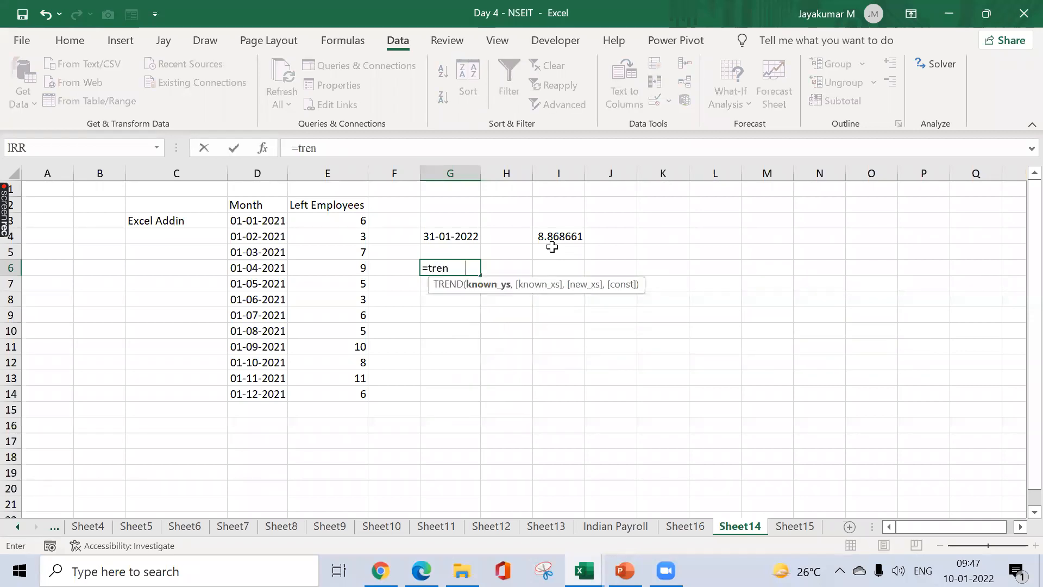
key("Tab")
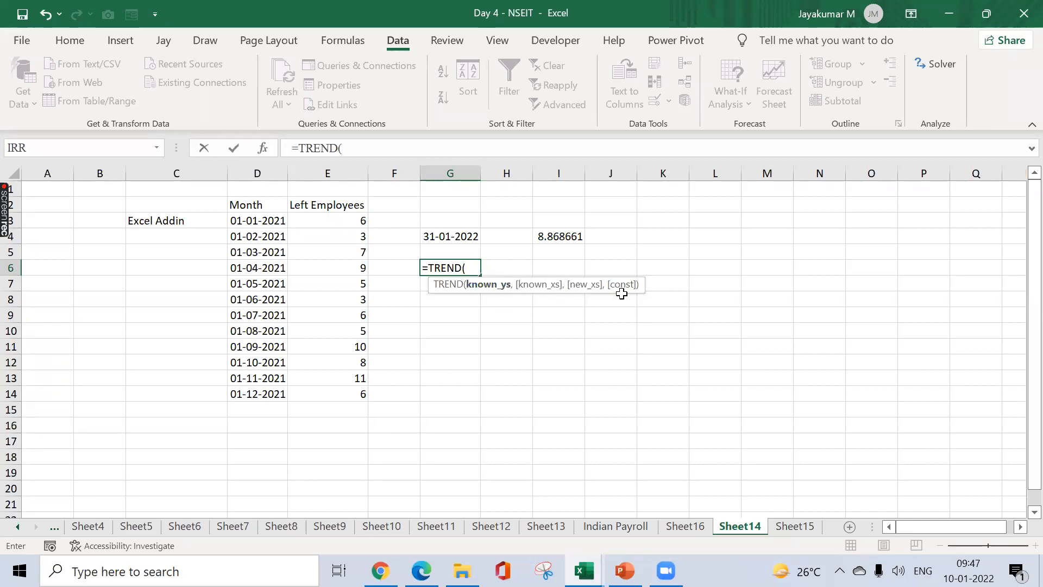
key("Escape")
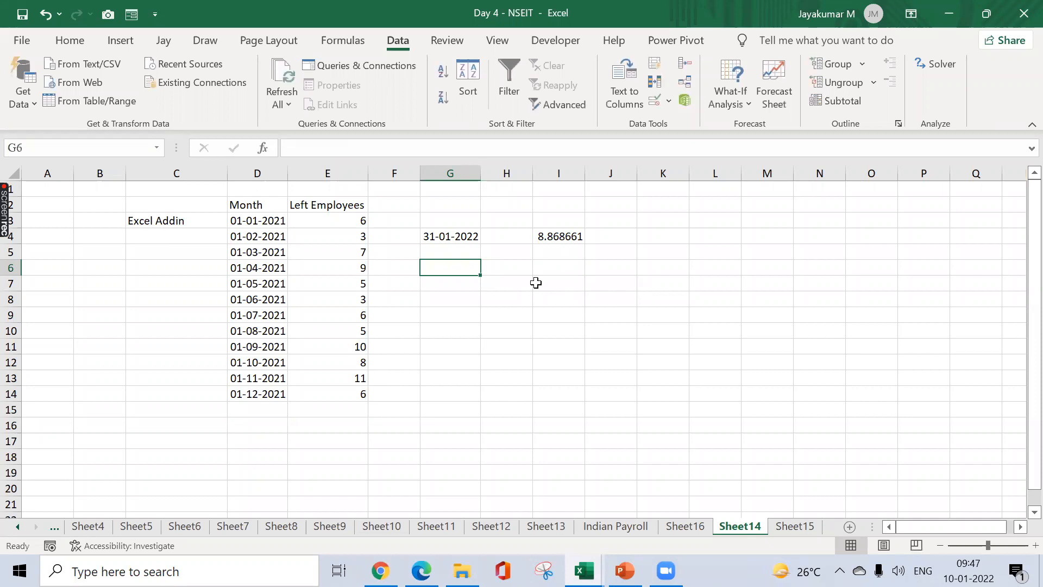
- Enter =TREND(E3:E14,D3:D14,G4) in cell G6 to predict the departures for the date in G4
type("=tren")
key("Tab")
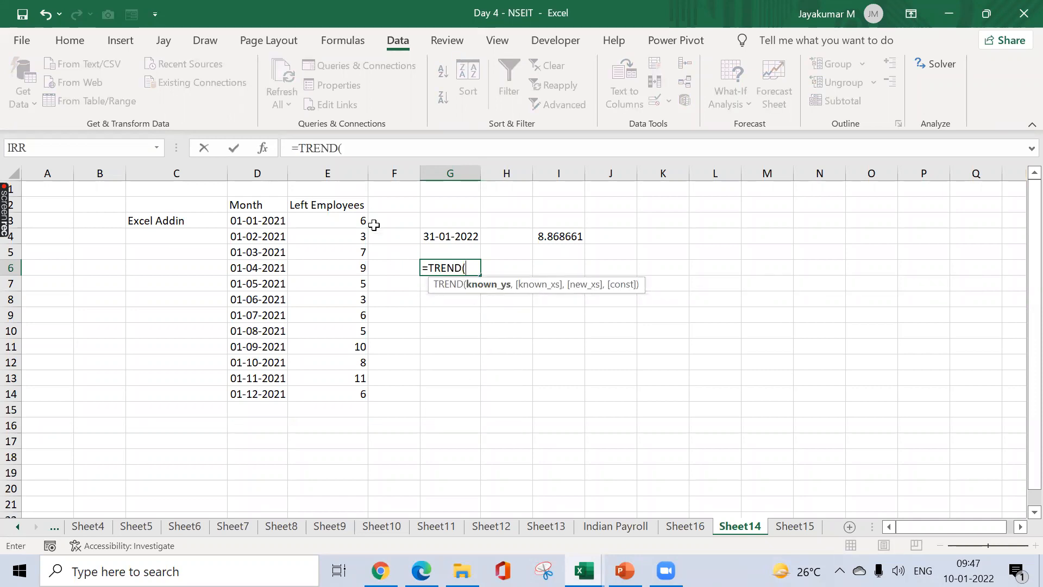
left_click_drag(361, 220, 363, 394)
type(",")
left_click_drag(234, 223, 278, 393)
type(",")
left_click(470, 237)
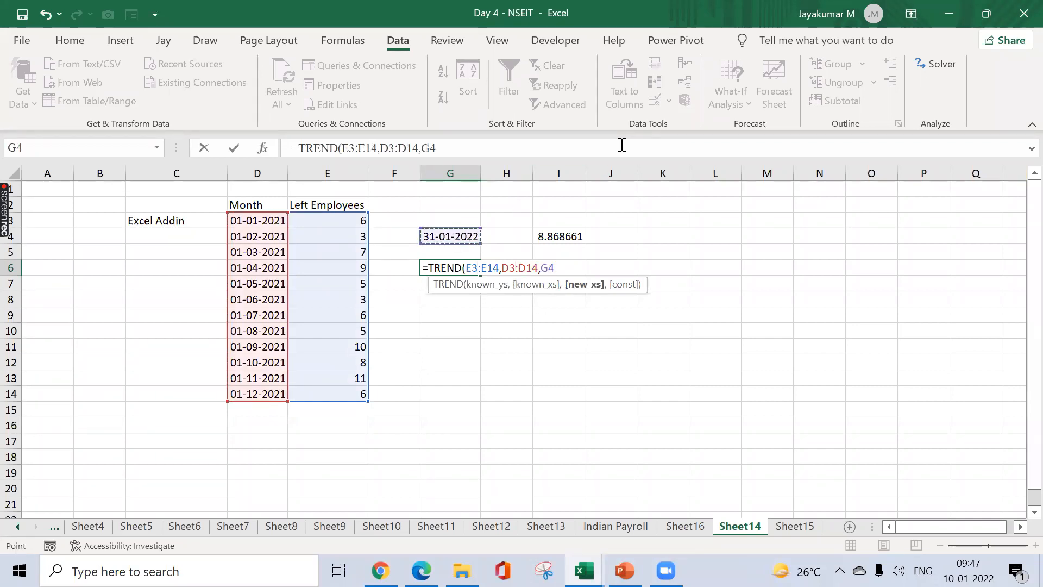
type(")")
key("ctrl+Return")
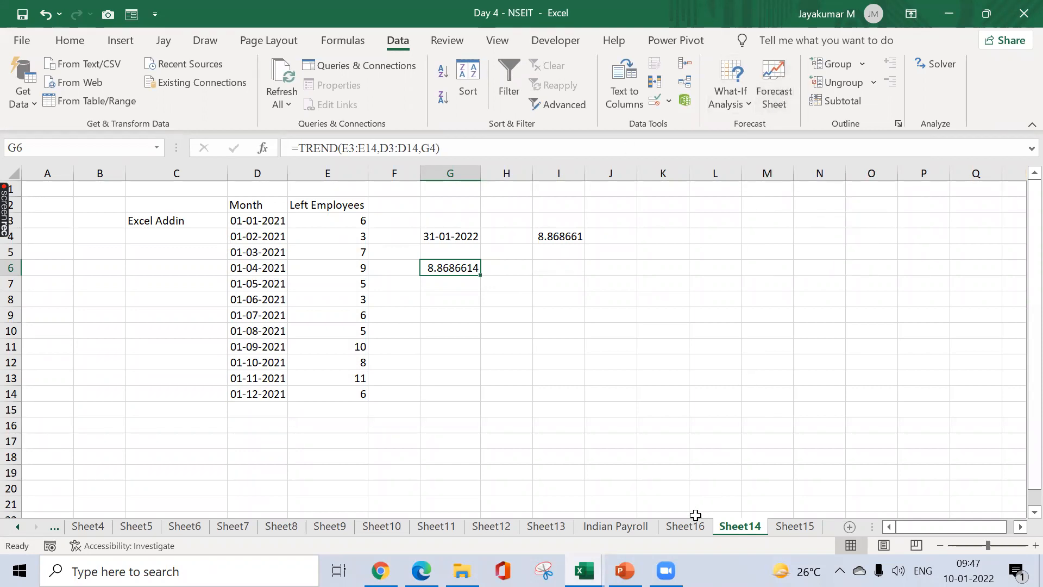
left_click_drag(242, 203, 409, 393)
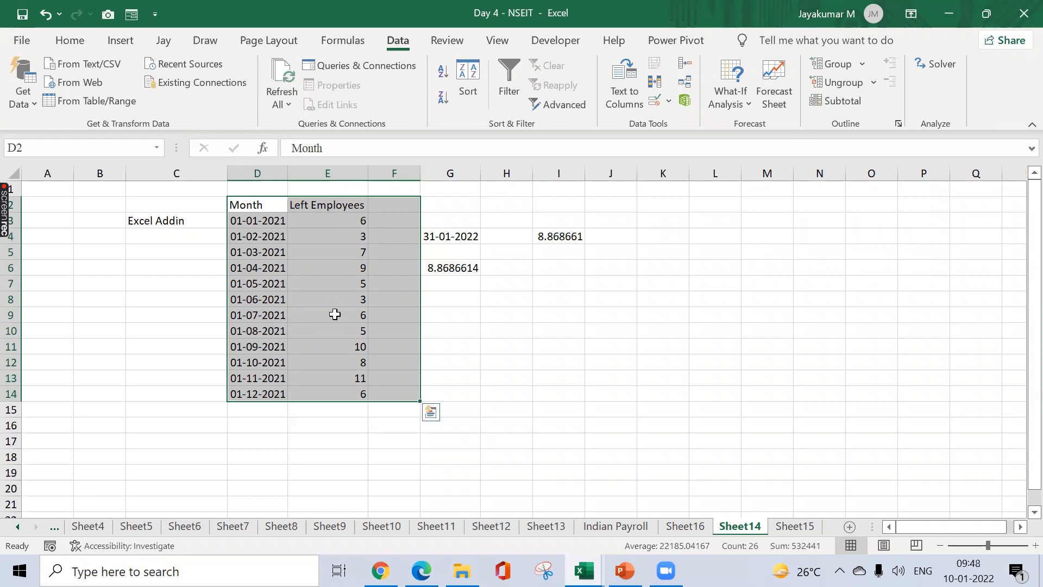
left_click(449, 282)
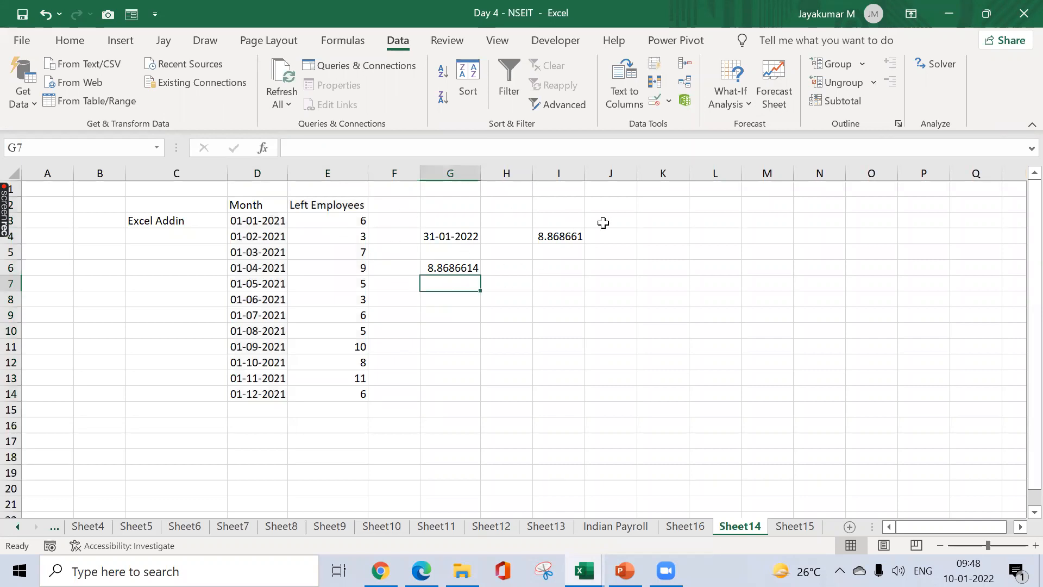
left_click(624, 221)
left_click(629, 205)
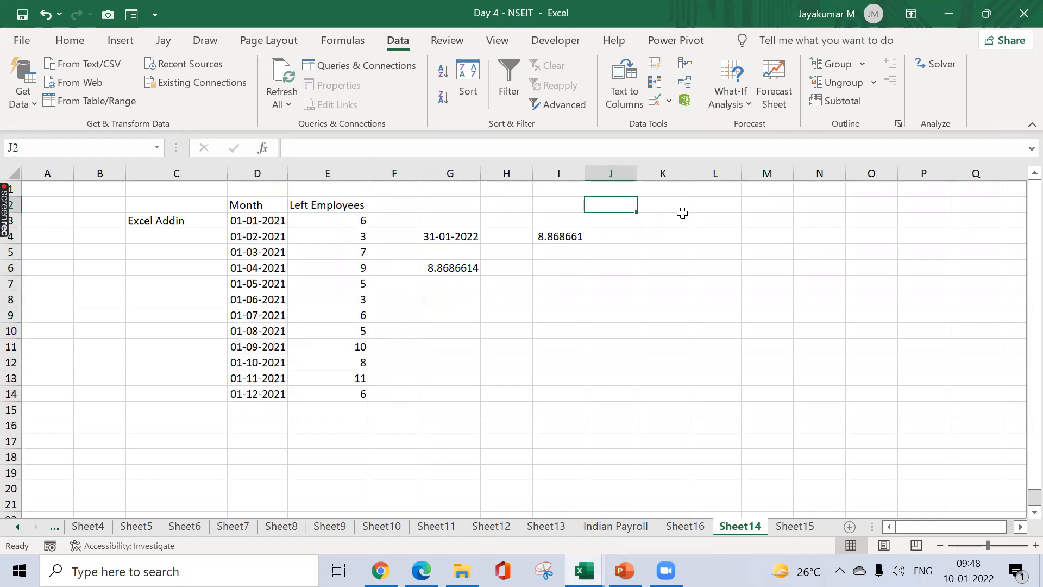
- Copy the Month column D2:D14 to K2 and autofit the width of column K
left_click(1020, 527)
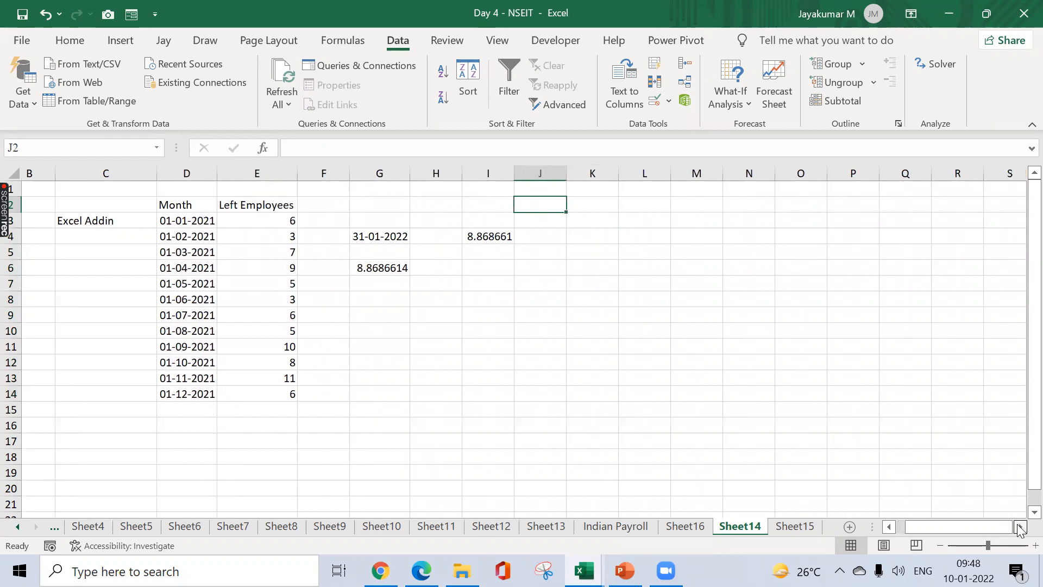
left_click(1020, 526)
left_click(540, 222)
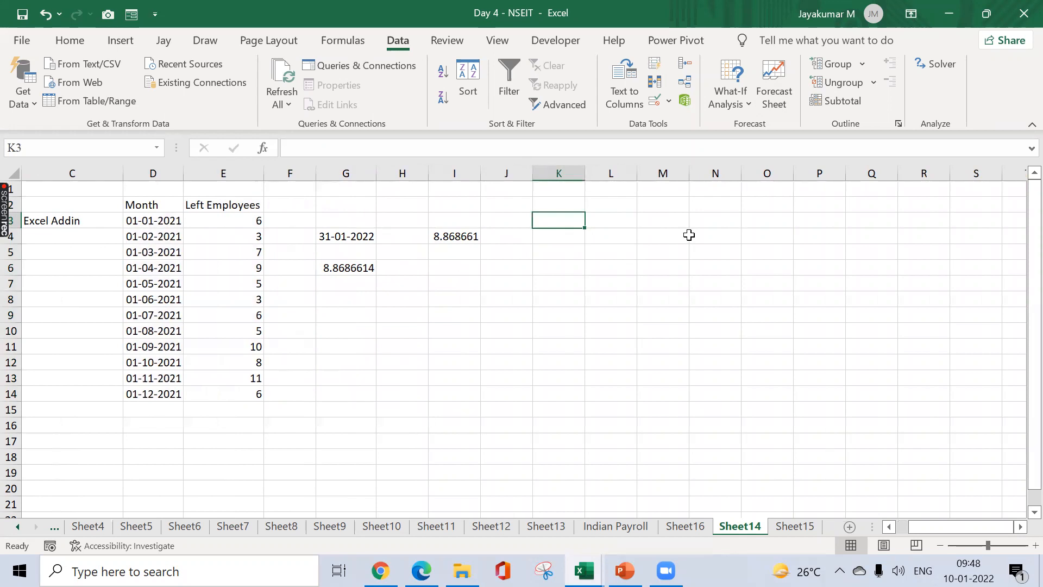
key("ctrl+Left")
key("ctrl+Left")
key("Up")
key("Right")
key("ctrl+shift+Down")
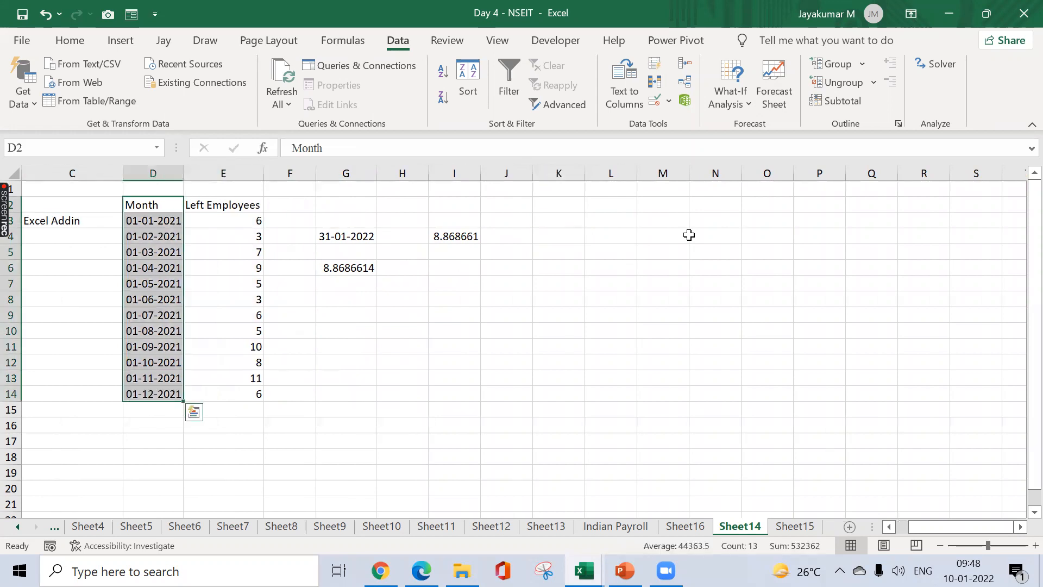
key("ctrl+c")
key("Right")
key("Right")
key("Right")
key("Right")
key("Right")
key("Right")
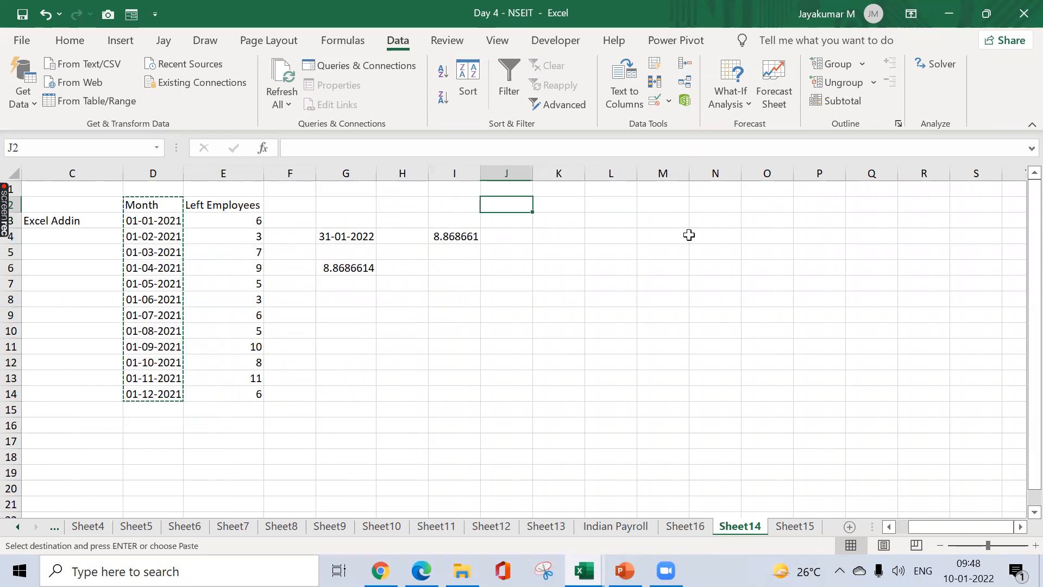
key("Right")
key("ctrl+v")
key("alt+o")
key("c")
key("a")
- Add the headers "Travel exp" in L2 and "telephone" in M2 and autofit their columns
key("Right")
type("Travel")
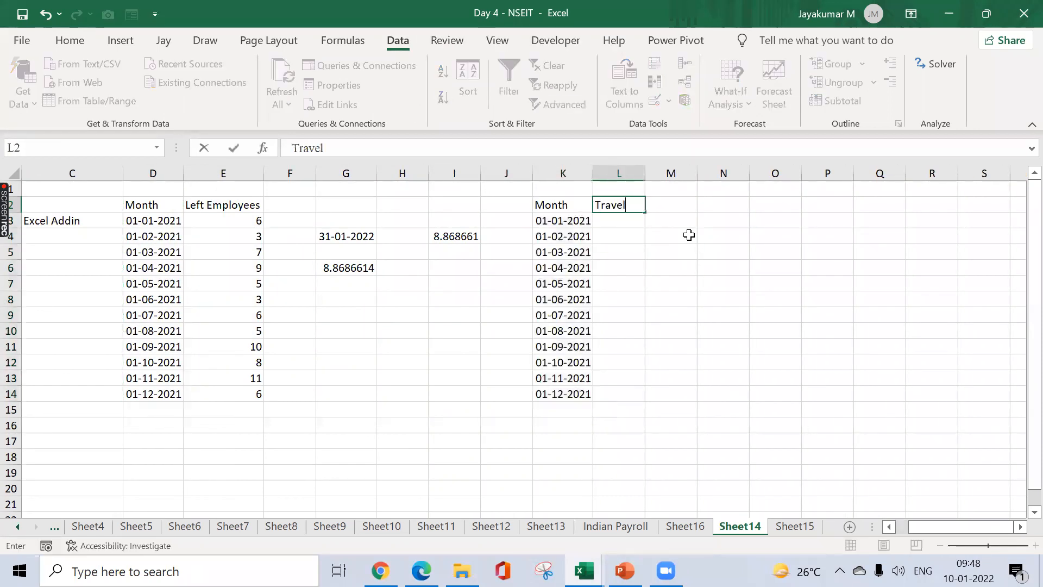
type(" exp")
key("Right")
type("telephone")
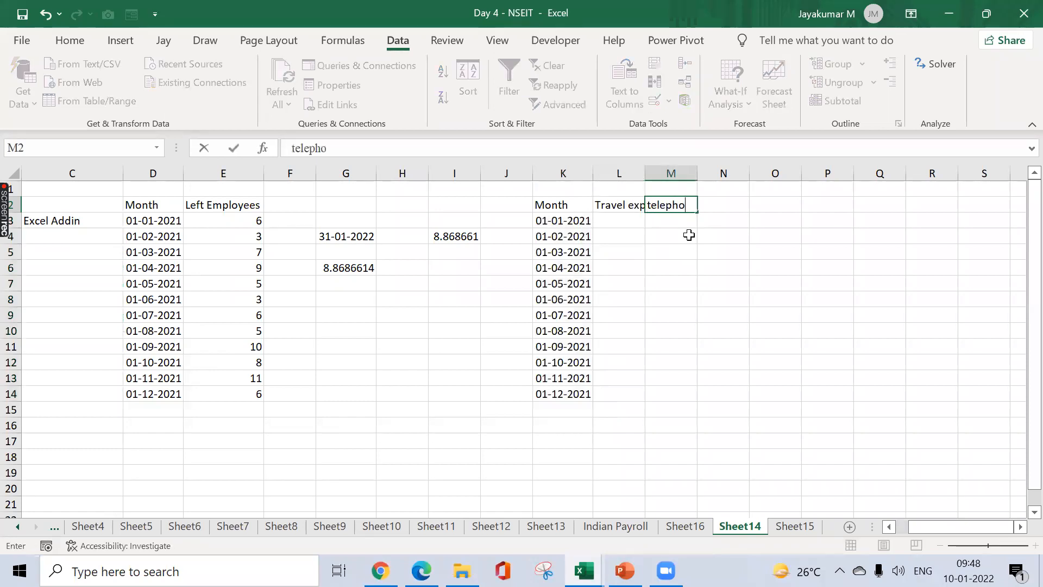
key("Return")
key("Up")
key("alt+o")
key("c")
key("a")
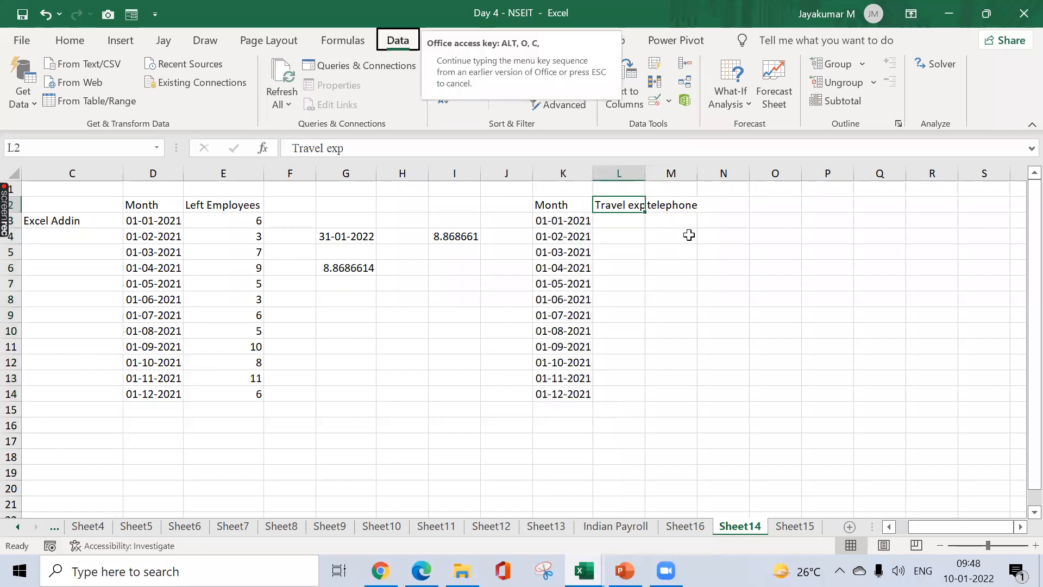
key("Right")
key("Left")
key("Left")
key("ctrl+Down")
key("Down")
key("Right")
key("Down")
key("shift+Right")
key("shift+Right")
key("shift+Right")
key("shift+Right")
key("shift+Right")
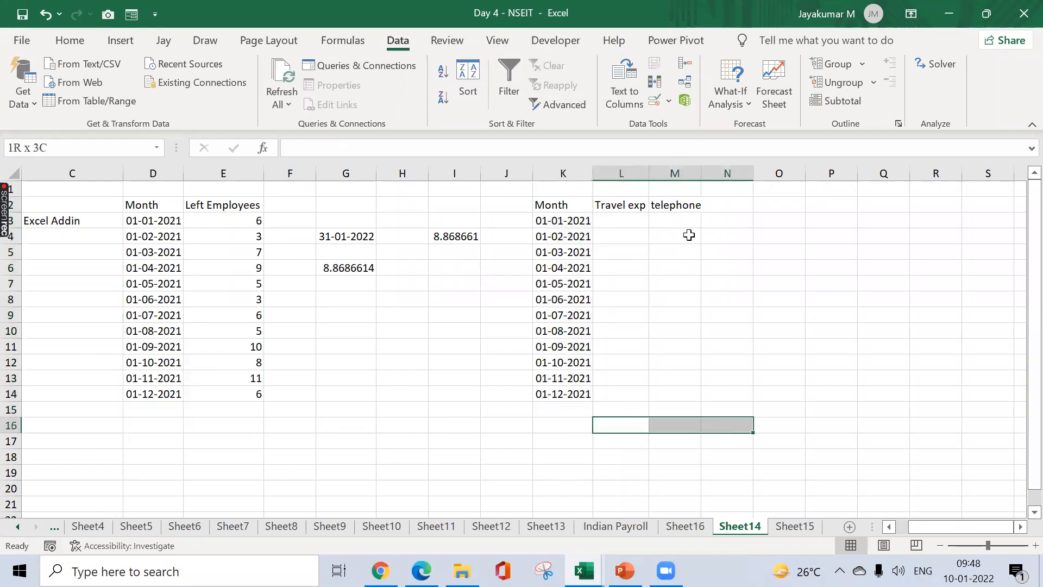
- Enter =RANDBETWEEN(50000,150000) in cell L3 to generate a sample travel expense
key("Up")
key("ctrl+Up")
key("Down")
type("=randb")
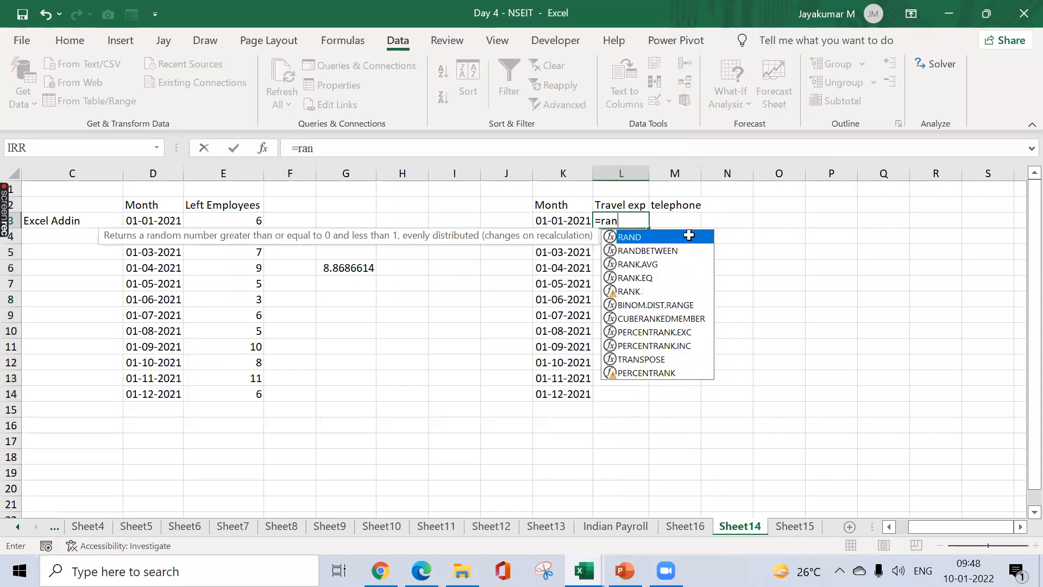
key("Tab")
type("5")
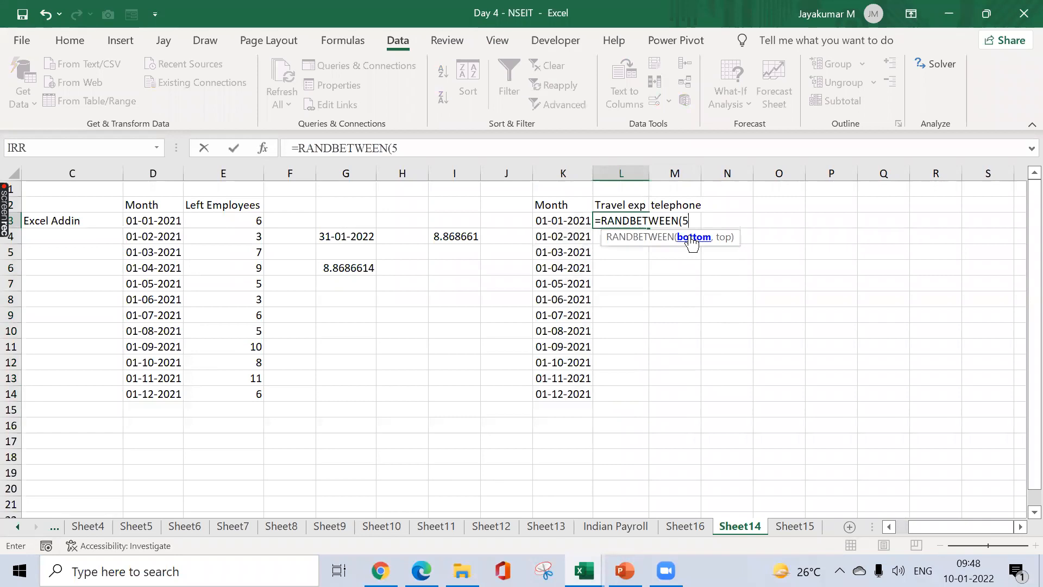
type("0000,150000)")
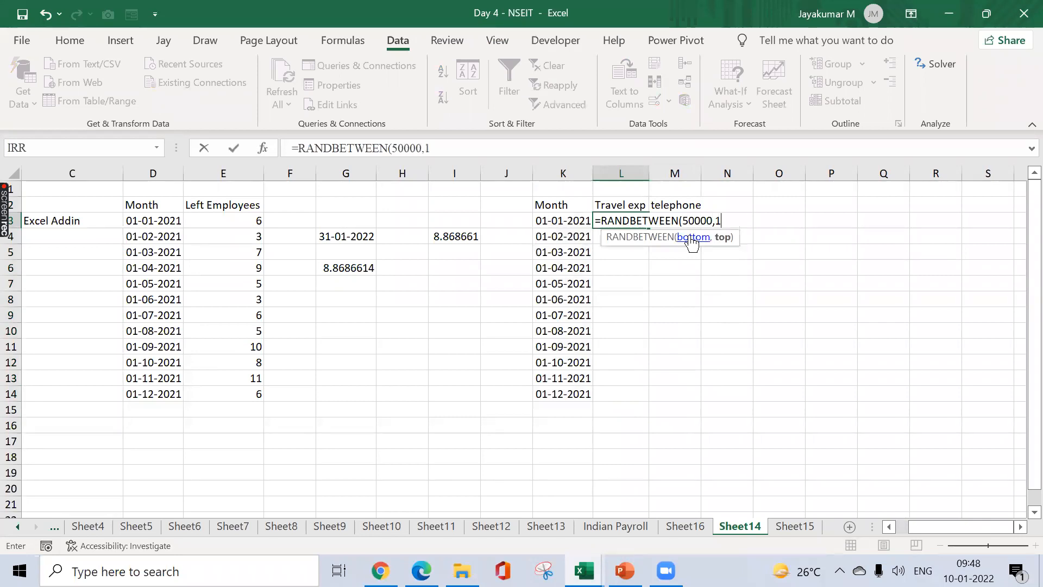
key("ctrl+Return")
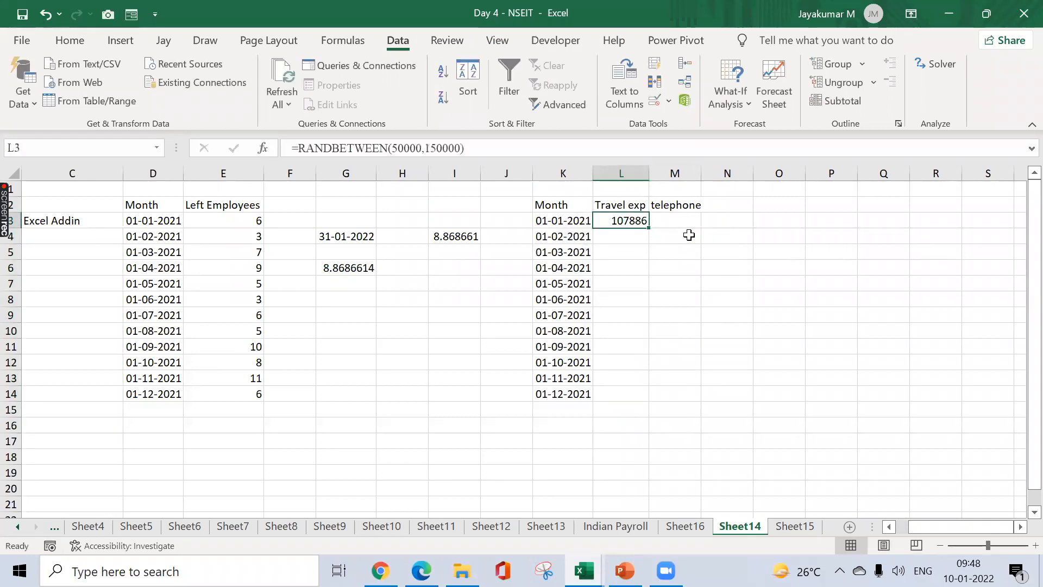
- Copy the random travel expense formula from L3 down through L14
key("ctrl+c")
key("Left")
key("ctrl+Down")
key("Right")
key("ctrl+shift+Up")
key("ctrl+v")
- Replace the random formulas in L3:L14 with their static values using Paste Special Values
key("ctrl+c")
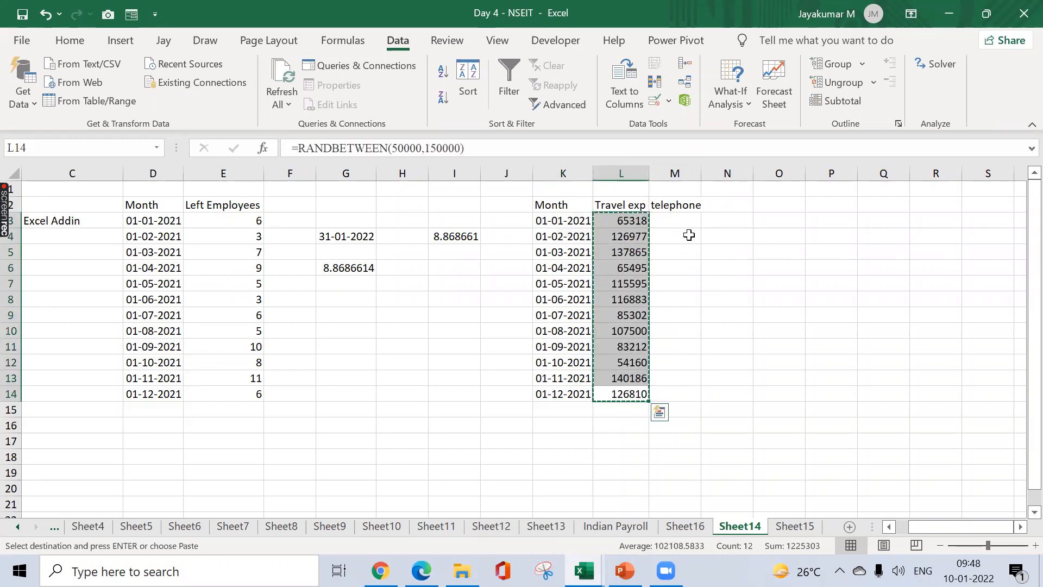
key("ctrl+alt+v")
key("v")
key("Return")
key("Down")
key("ctrl+Up")
key("ctrl+Up")
key("Down")
key("Down")
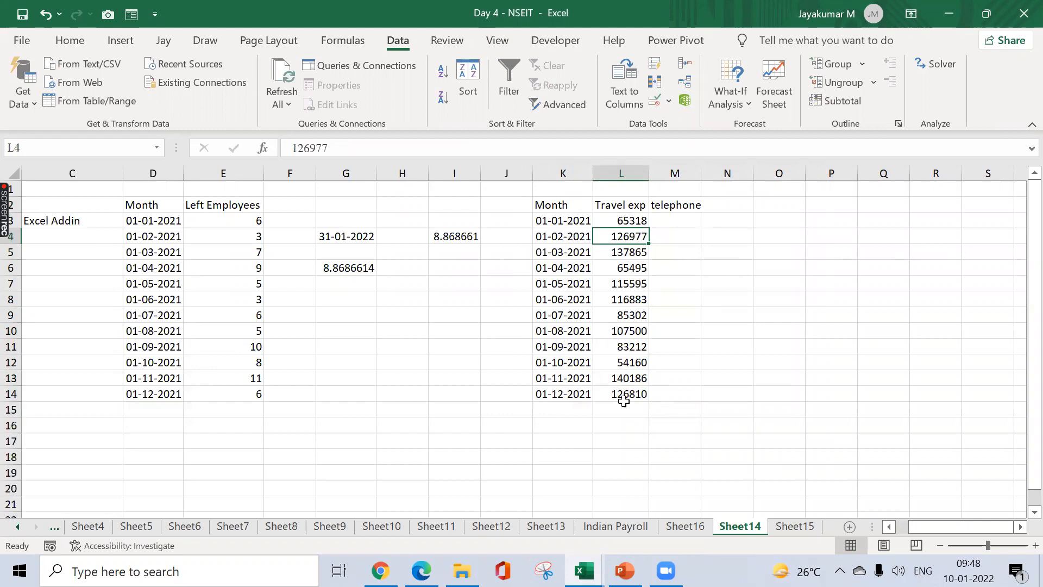
- Enter the forecast target date 30-06-2022 in cell K16
left_click(572, 426)
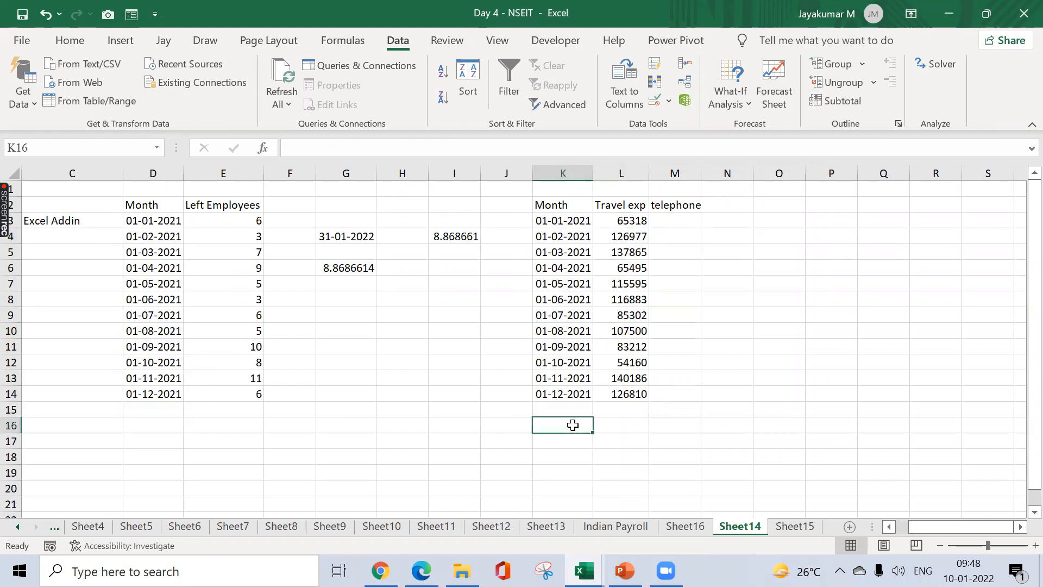
left_click(361, 239)
left_click(563, 430)
type("30--")
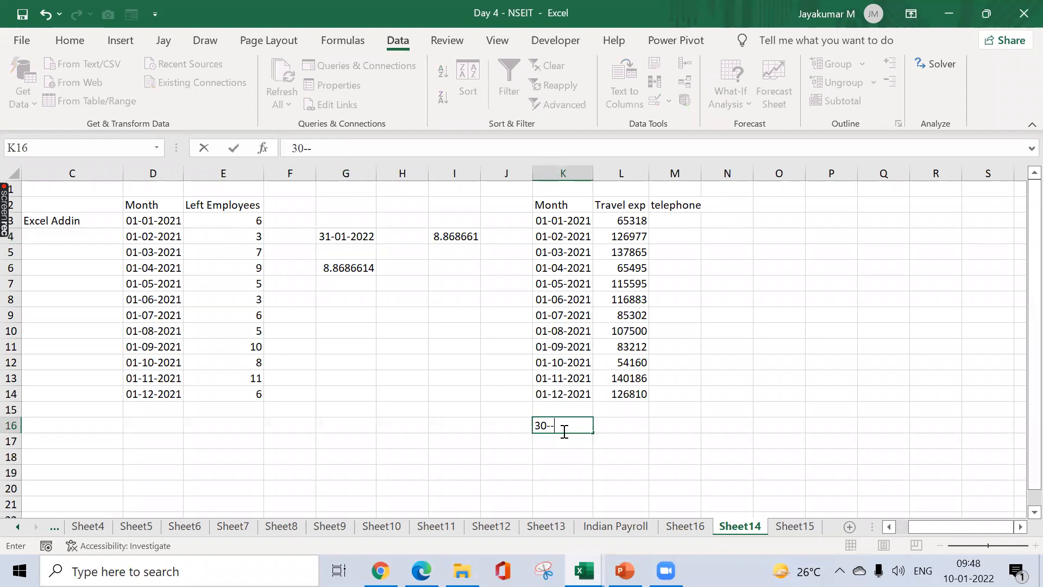
key("BackSpace")
type("06-2022")
key("Return")
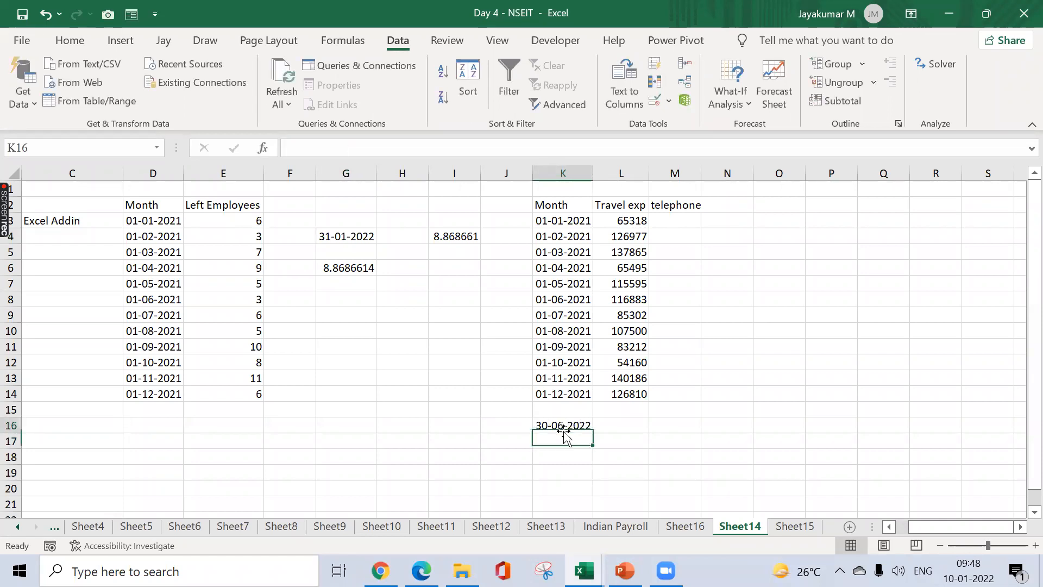
- Enter =FORECAST(K16,L3:L14,K3:K14) in cell L16 to predict the travel expense for the date in K16
key("Up")
key("Right")
type("=fore")
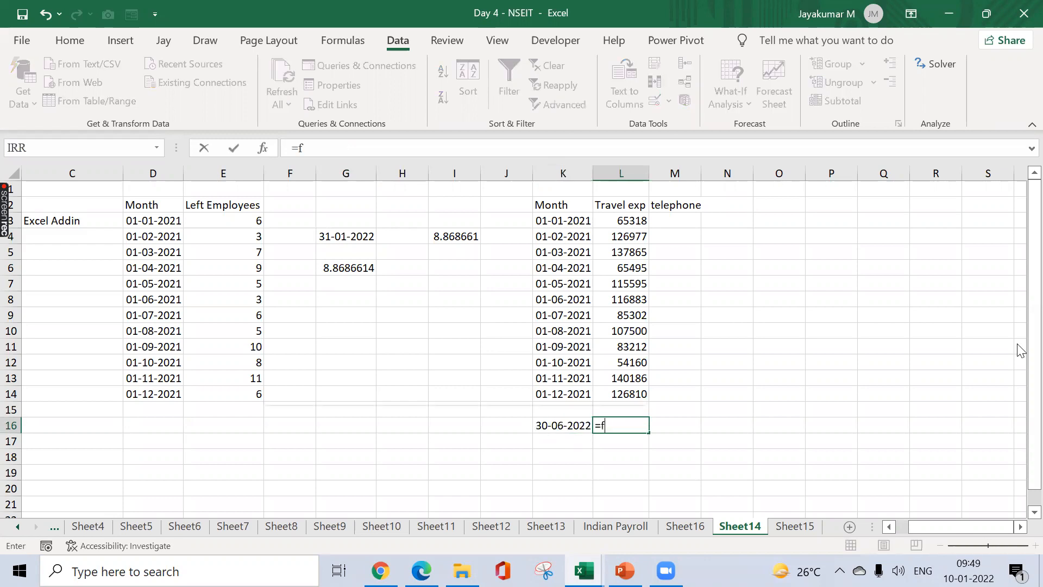
key("Tab")
key("BackSpace")
key("BackSpace")
key("BackSpace")
key("BackSpace")
key("BackSpace")
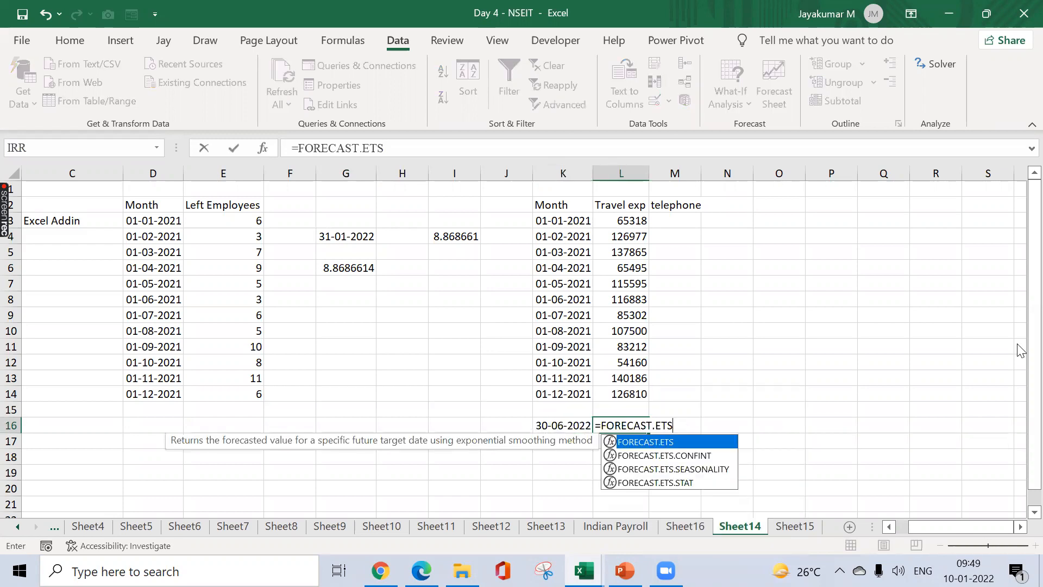
key("Down")
key("Down")
key("Down")
key("Down")
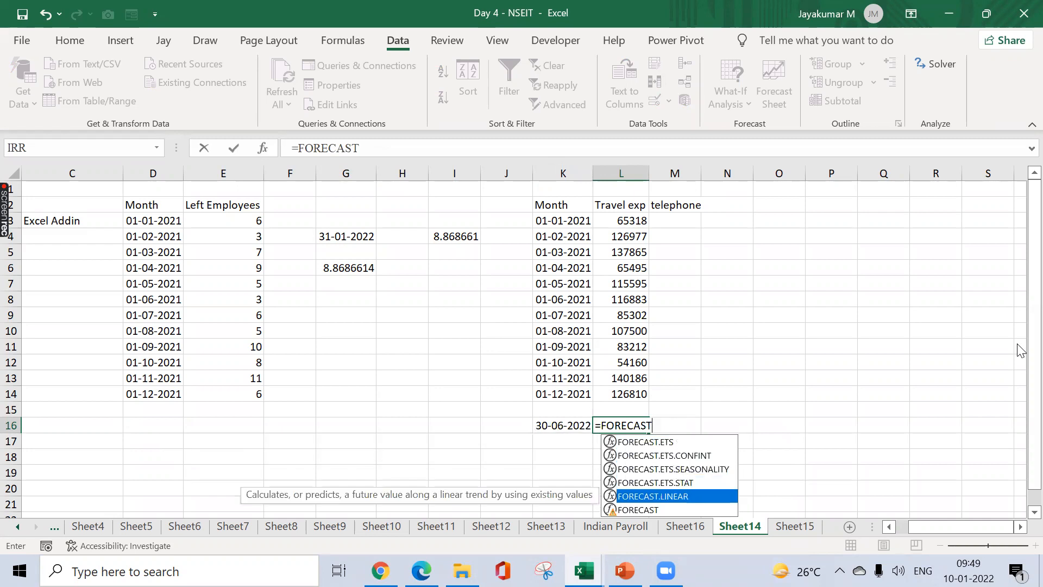
type("(")
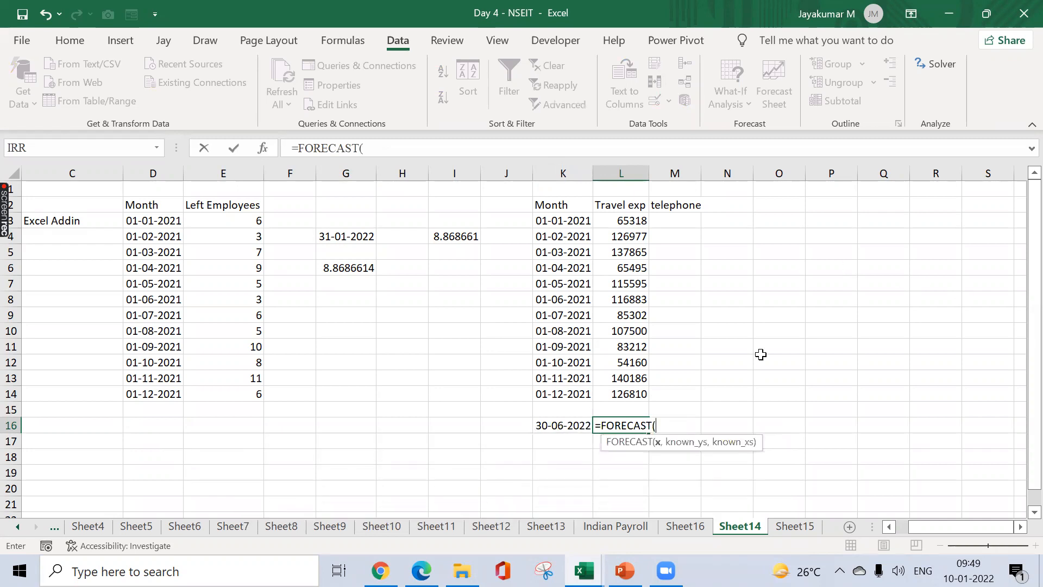
left_click(570, 426)
type(",")
left_click(616, 218)
key("ctrl+shift+Down")
type(",")
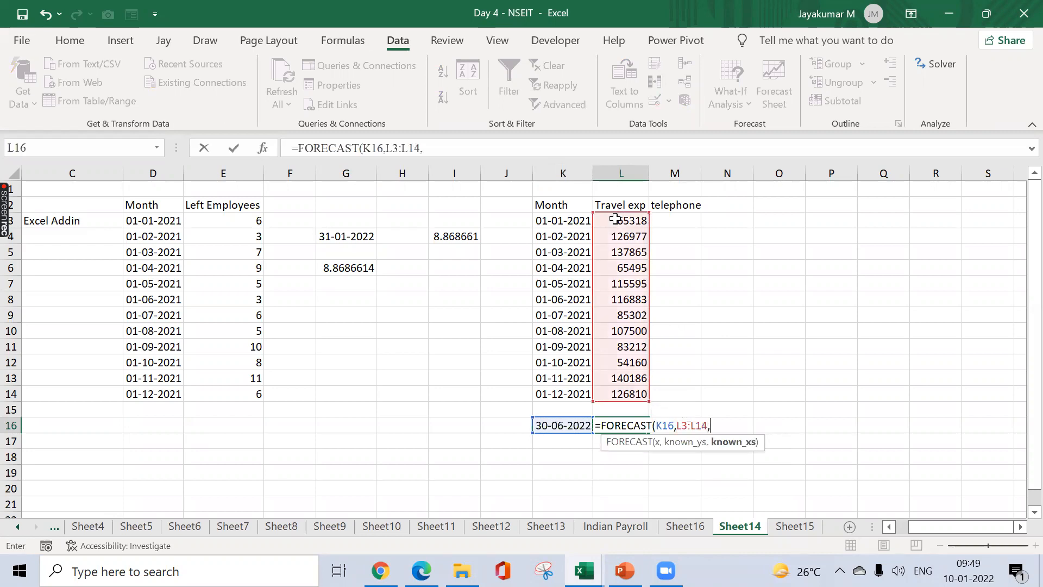
left_click(551, 212)
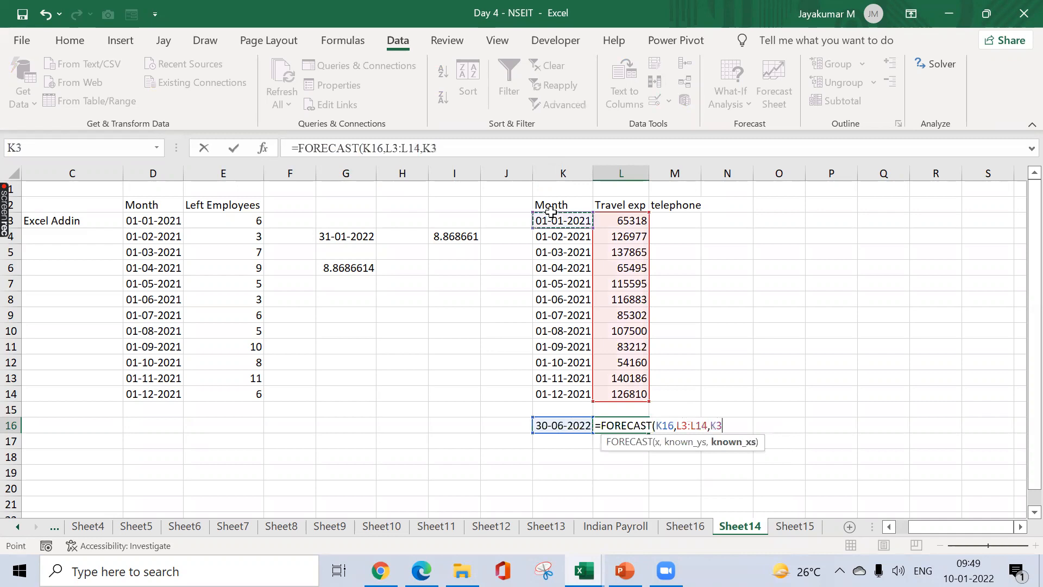
key("ctrl+shift+Down")
type(")")
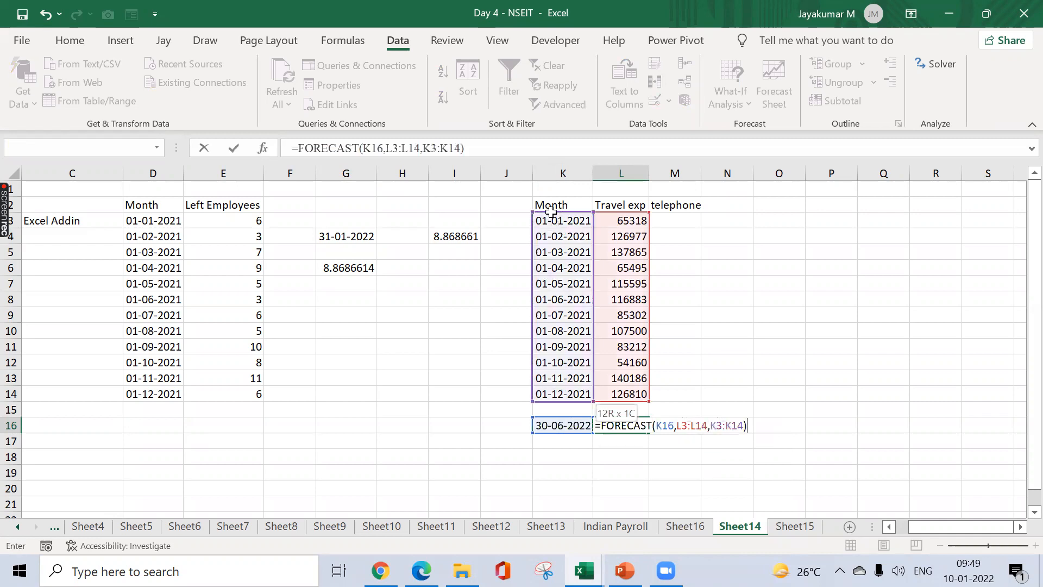
key("Return")
key("Up")
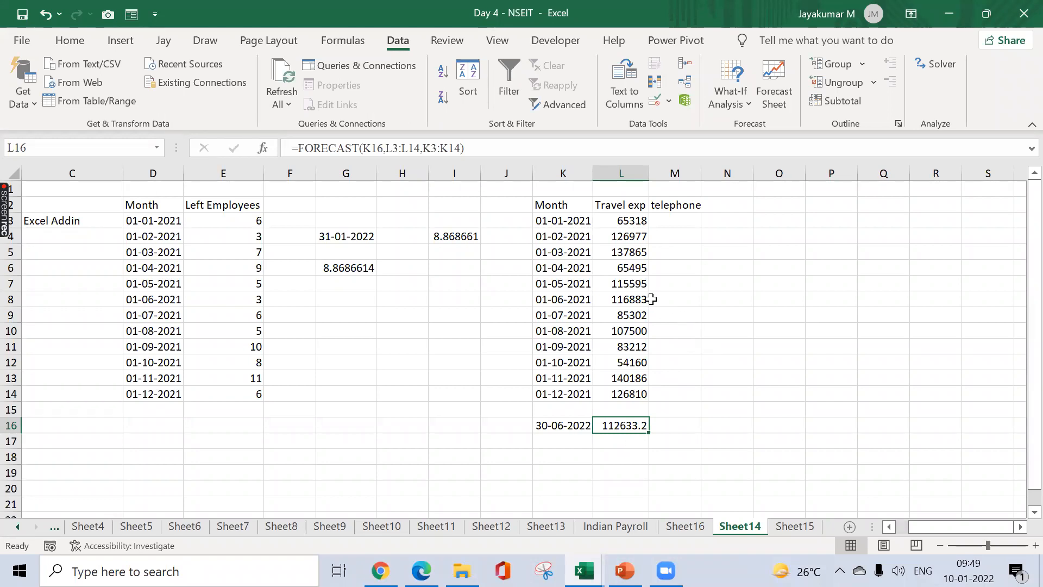
- Change the July travel expense in L9 to 185302 and check the forecast in L16
left_click(628, 313)
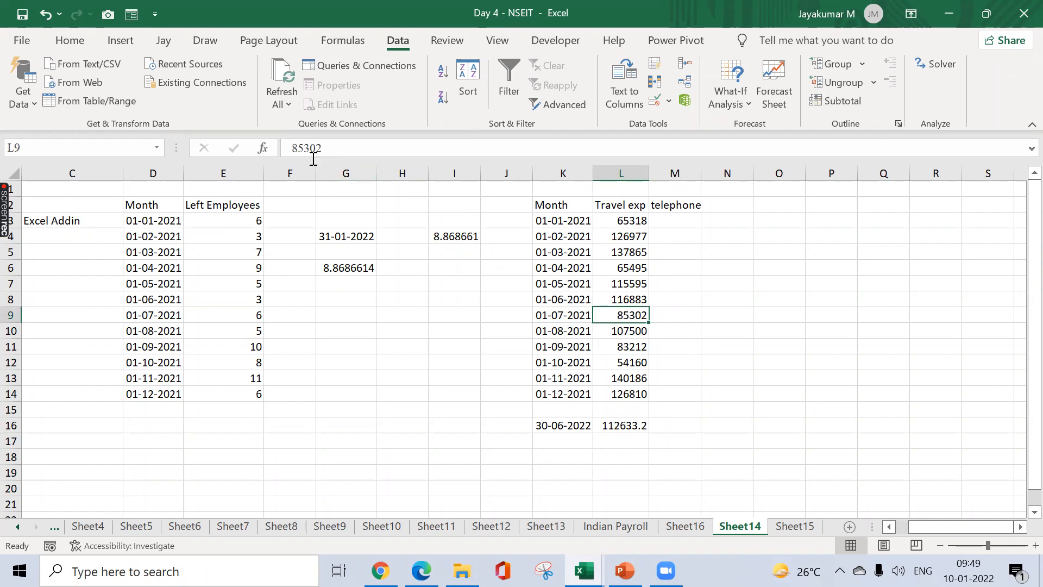
left_click(294, 149)
type("1")
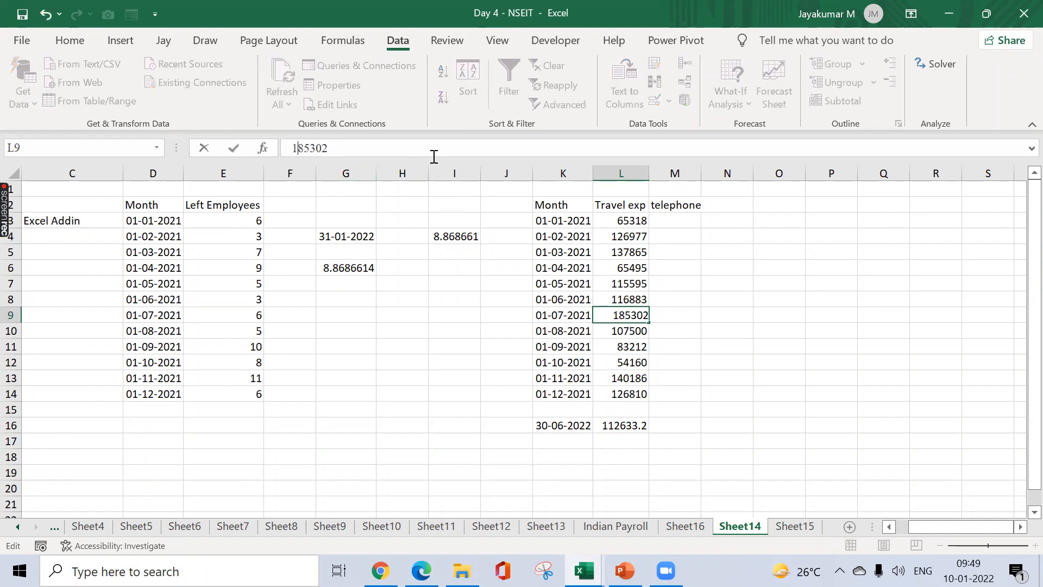
key("Return")
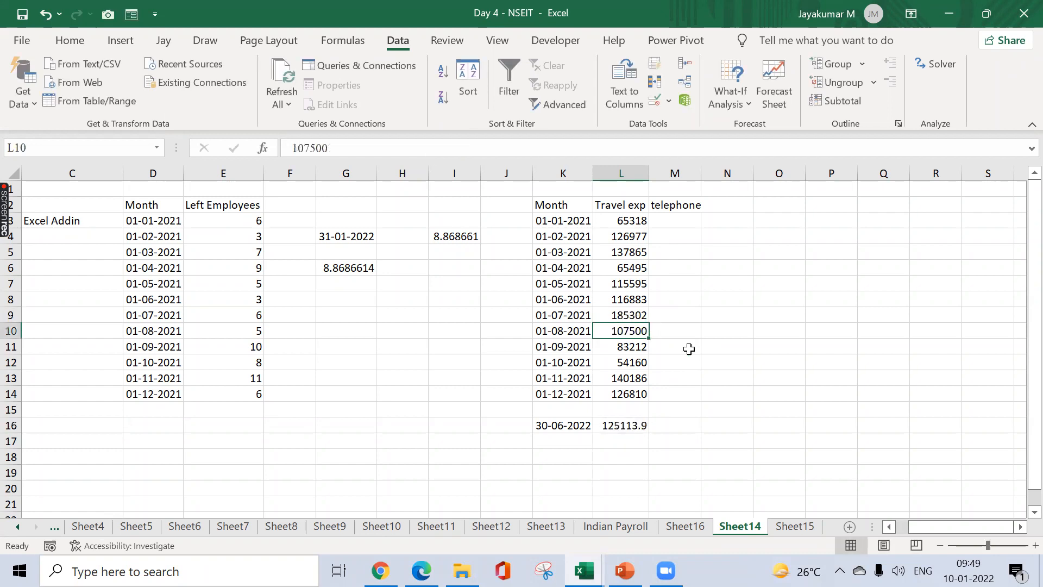
left_click(621, 424)
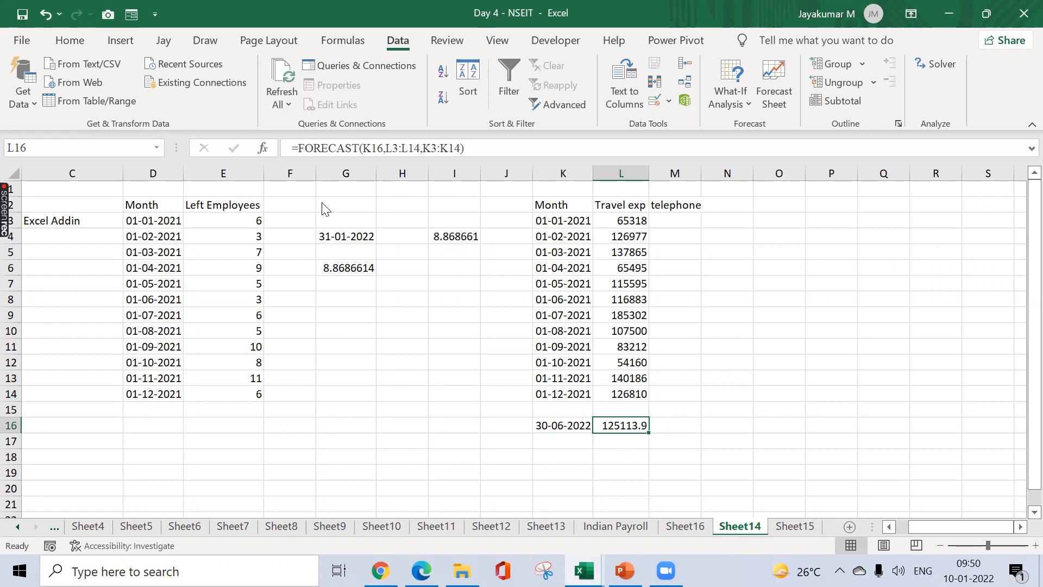
key("ctrl+n")
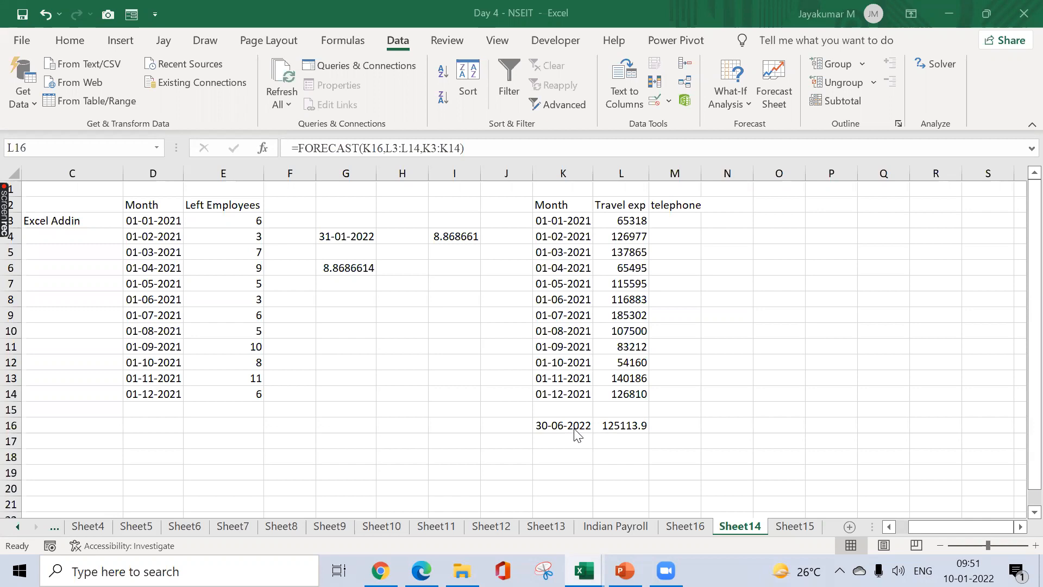
left_click(642, 427)
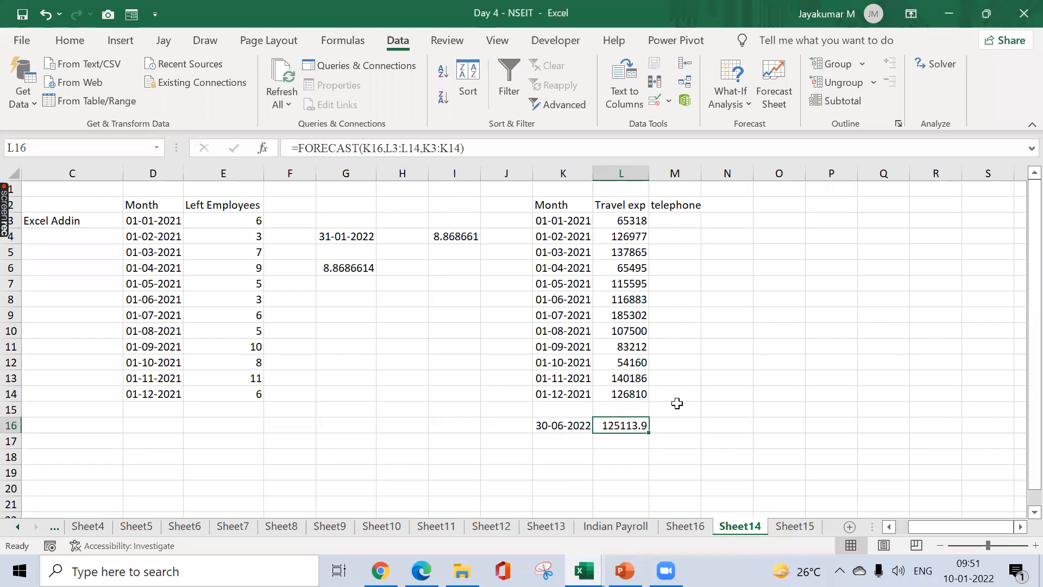
left_click_drag(627, 206, 930, 370)
left_click(633, 426)
left_click(580, 423)
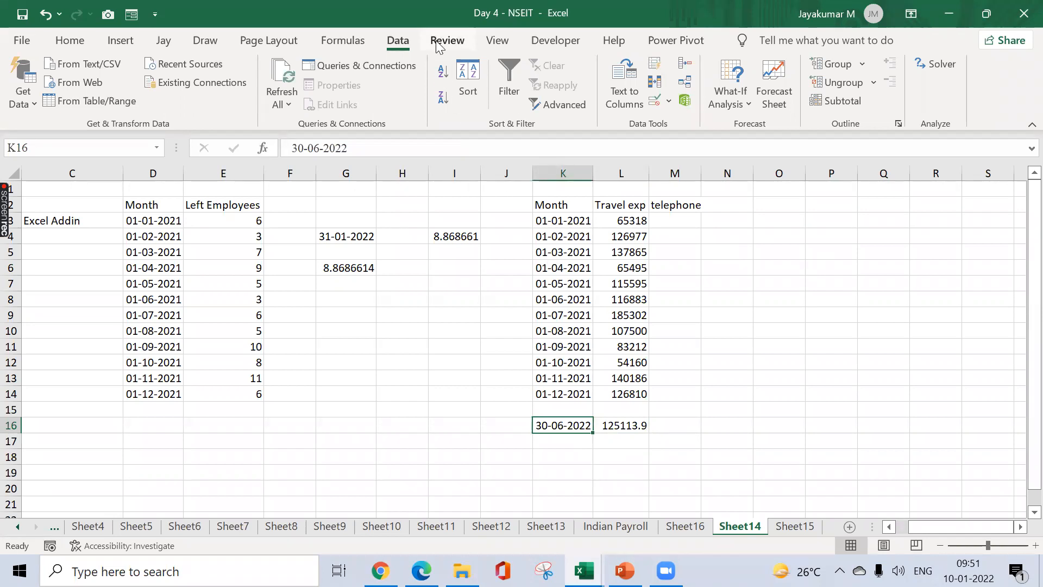
left_click(759, 234)
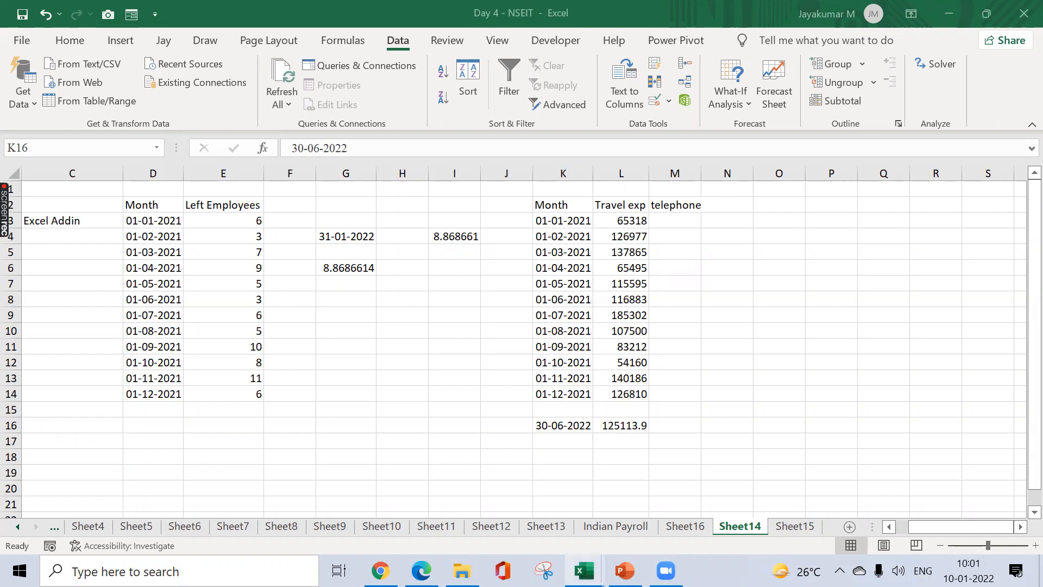
- Switch to the Session Planner workbook to review the Day 4 topics
mouse_move(583, 570)
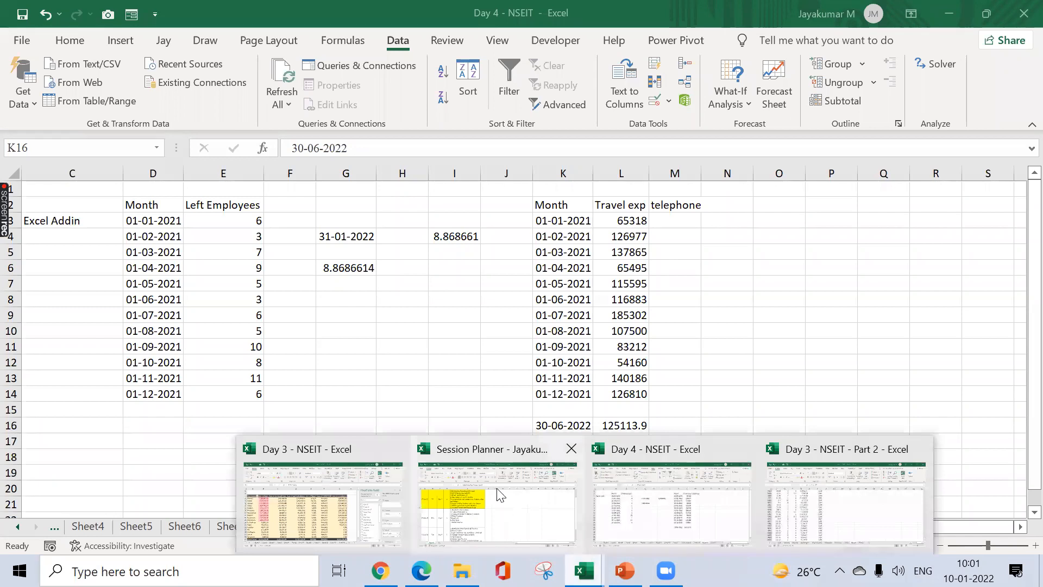
left_click(498, 494)
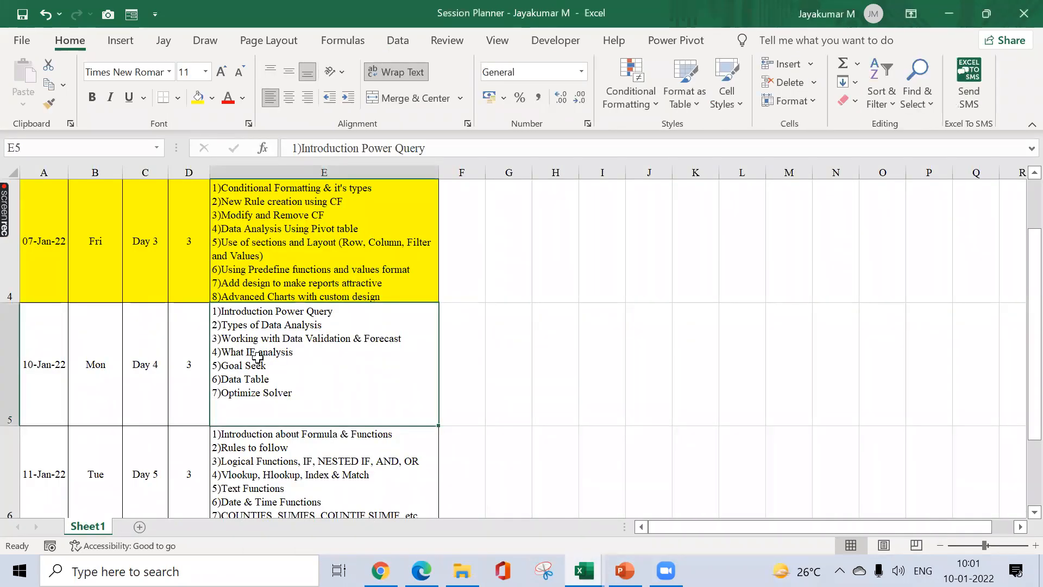